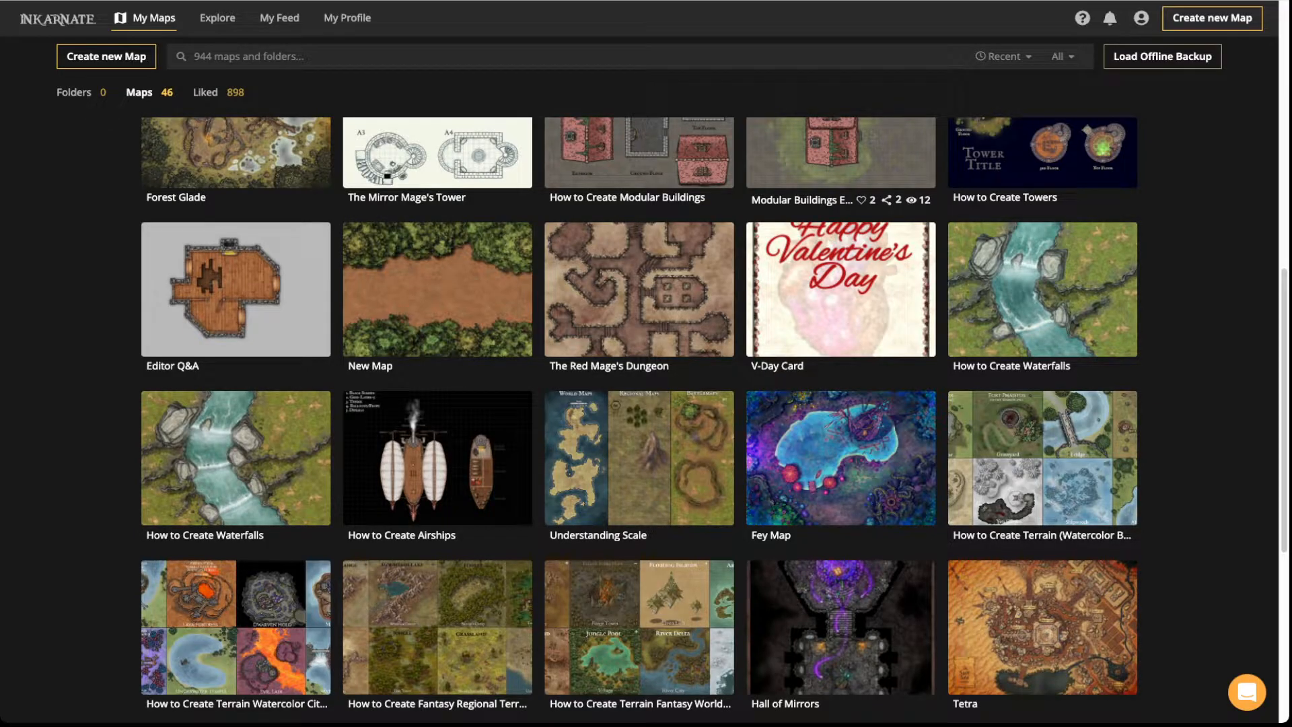
Create a new map folder without adding any maps, keep its default name, and return to the folder list
scroll(639, 417, up, 10)
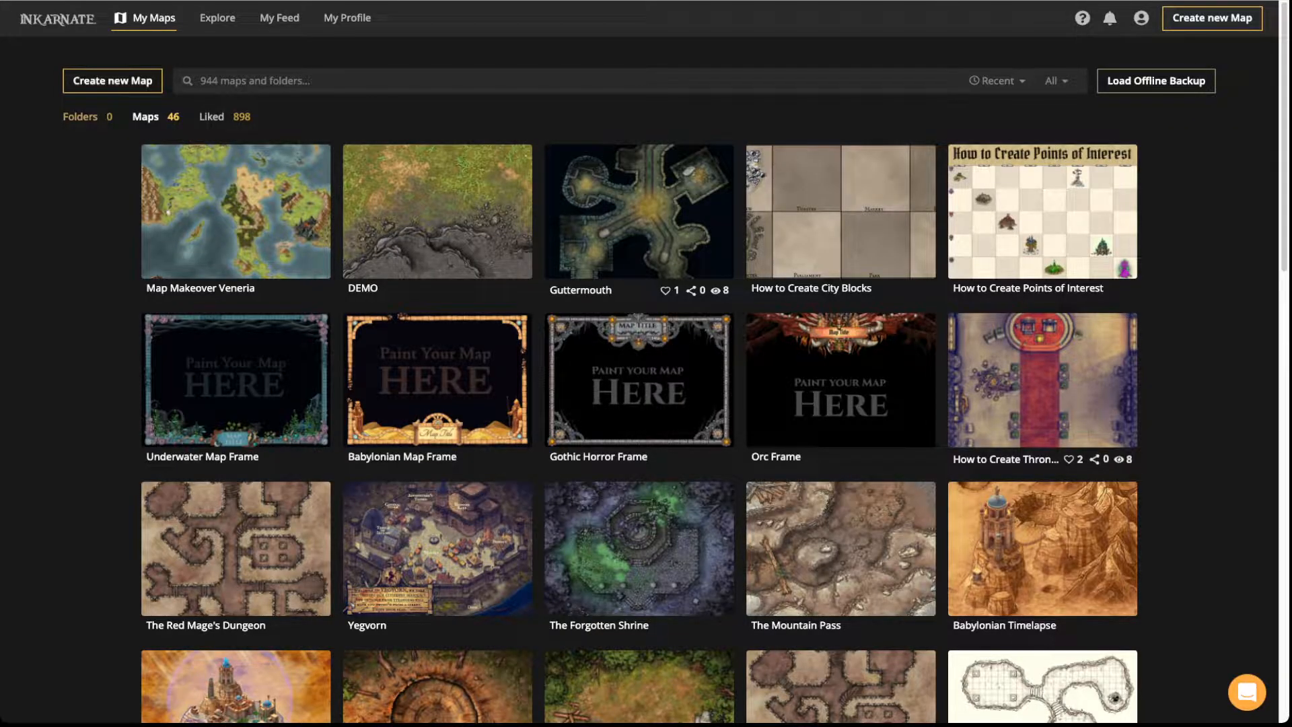
click(80, 116)
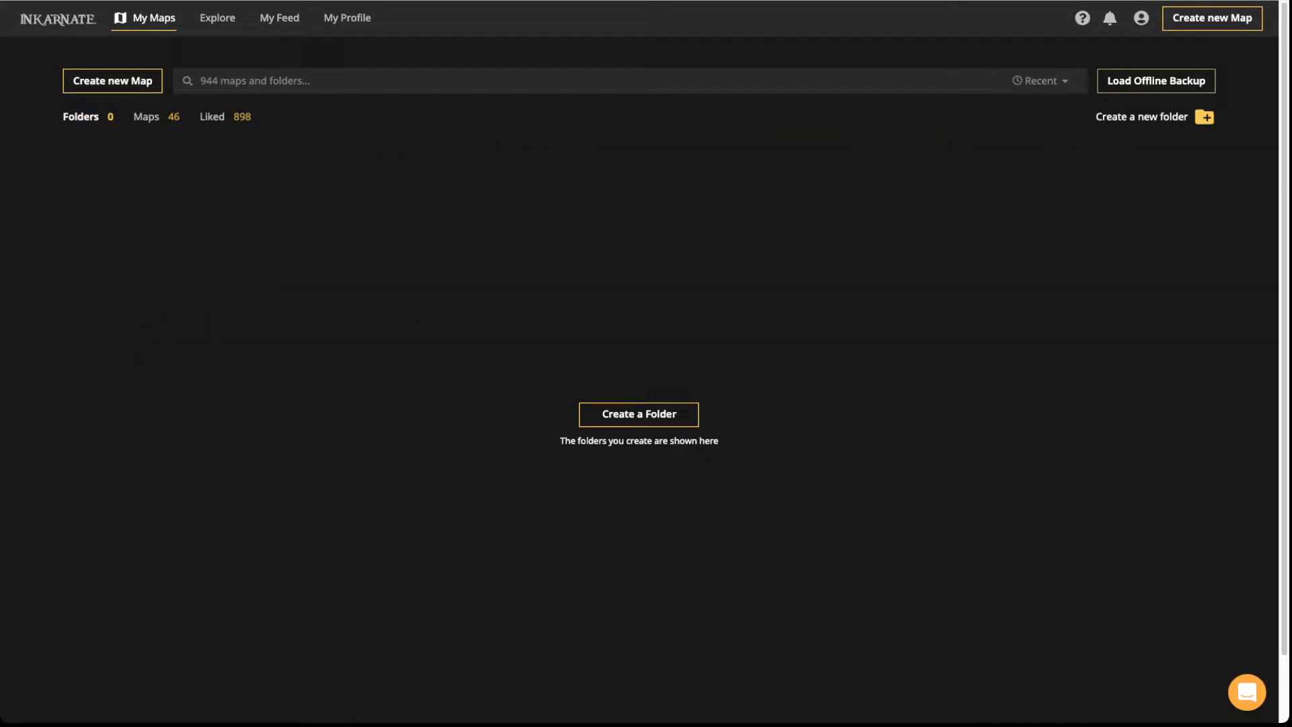
click(666, 414)
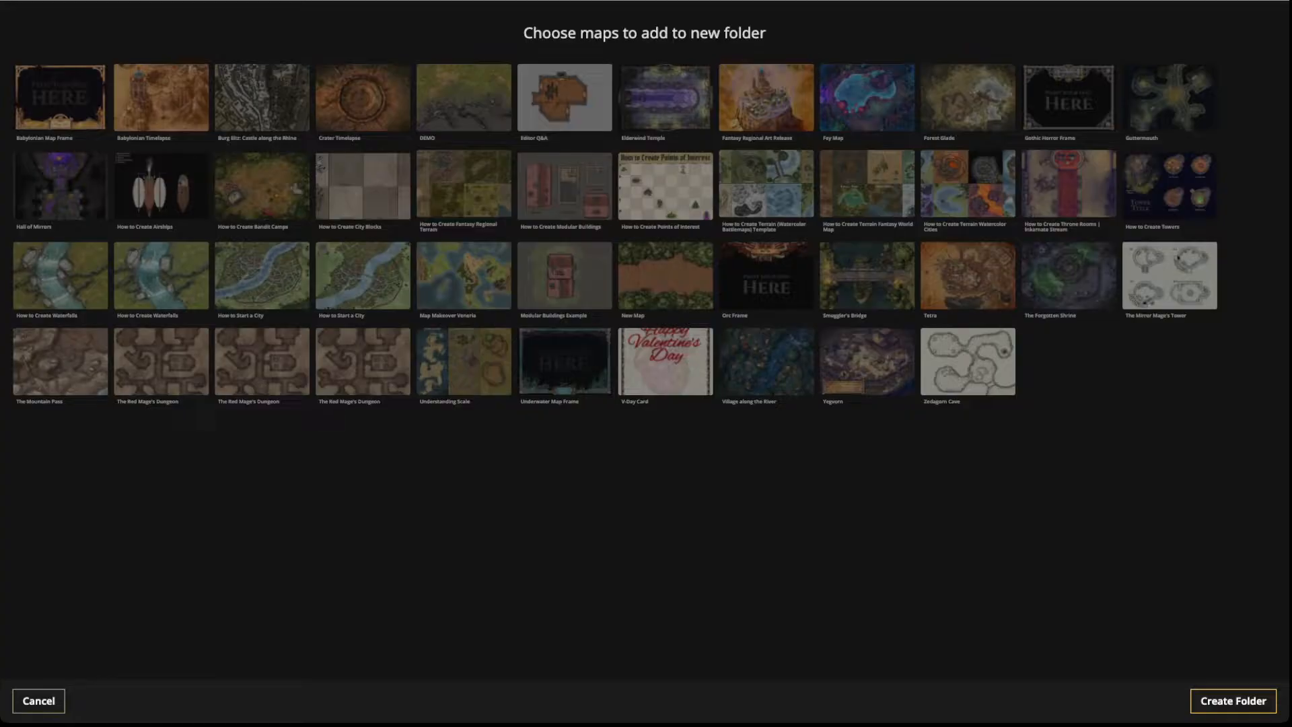
click(1233, 700)
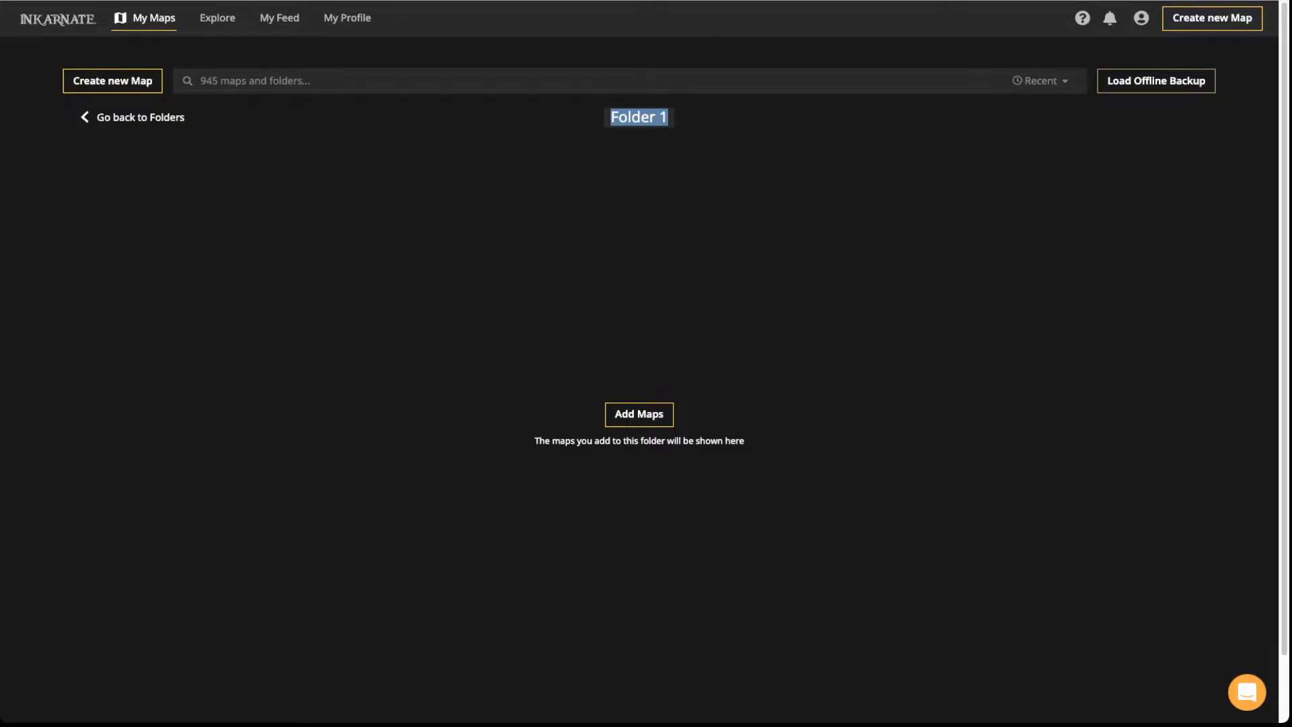
click(661, 121)
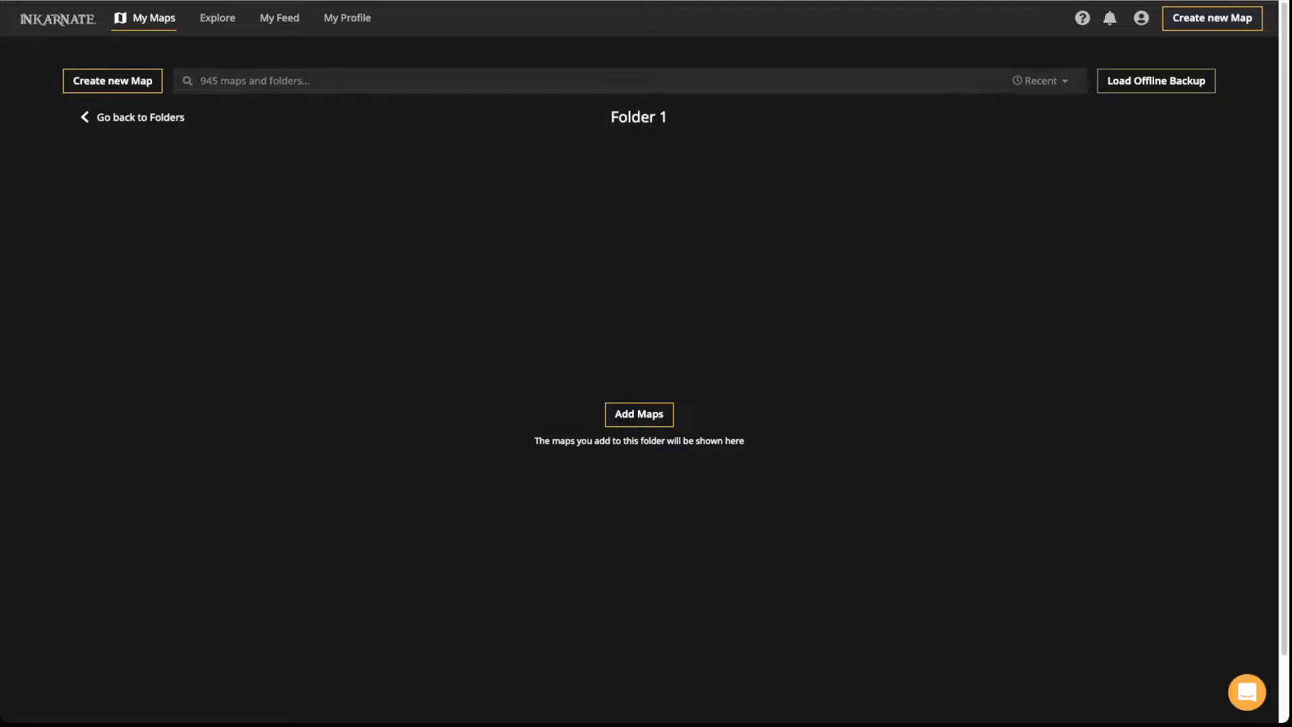
click(135, 117)
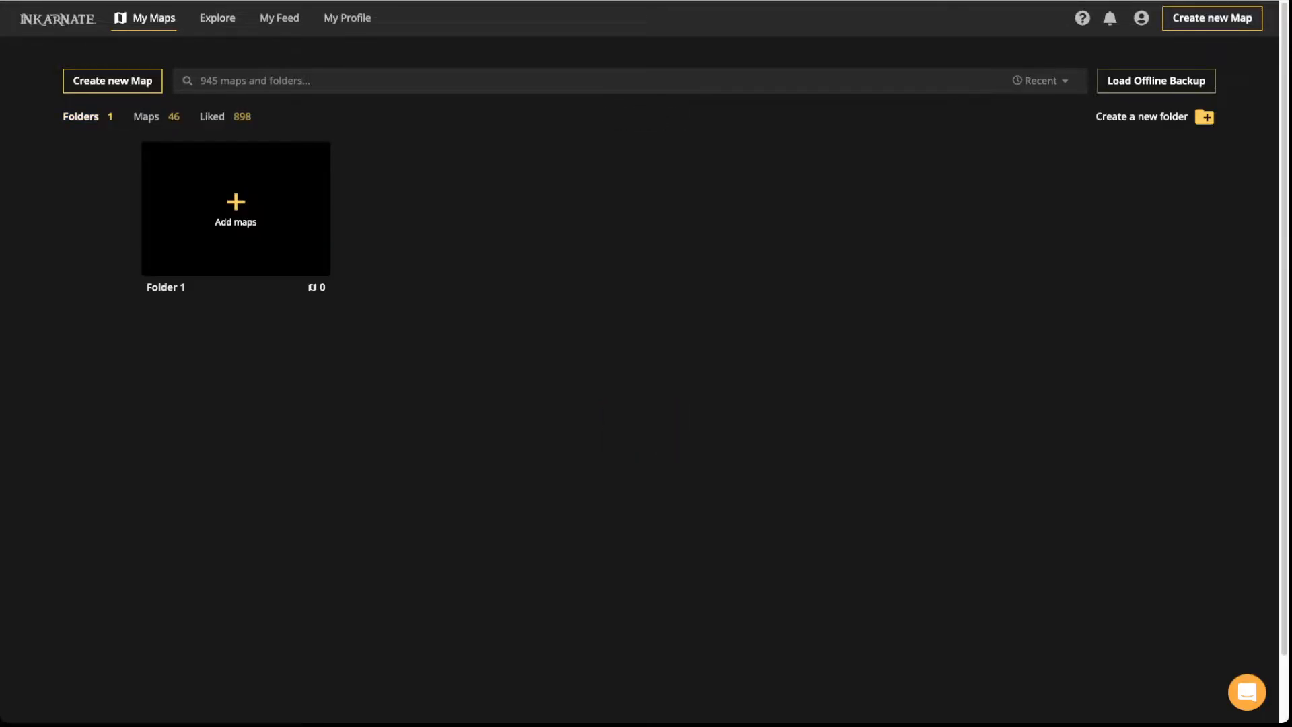
Look at the recent community maps in Explore and return to the personal map collection
click(217, 18)
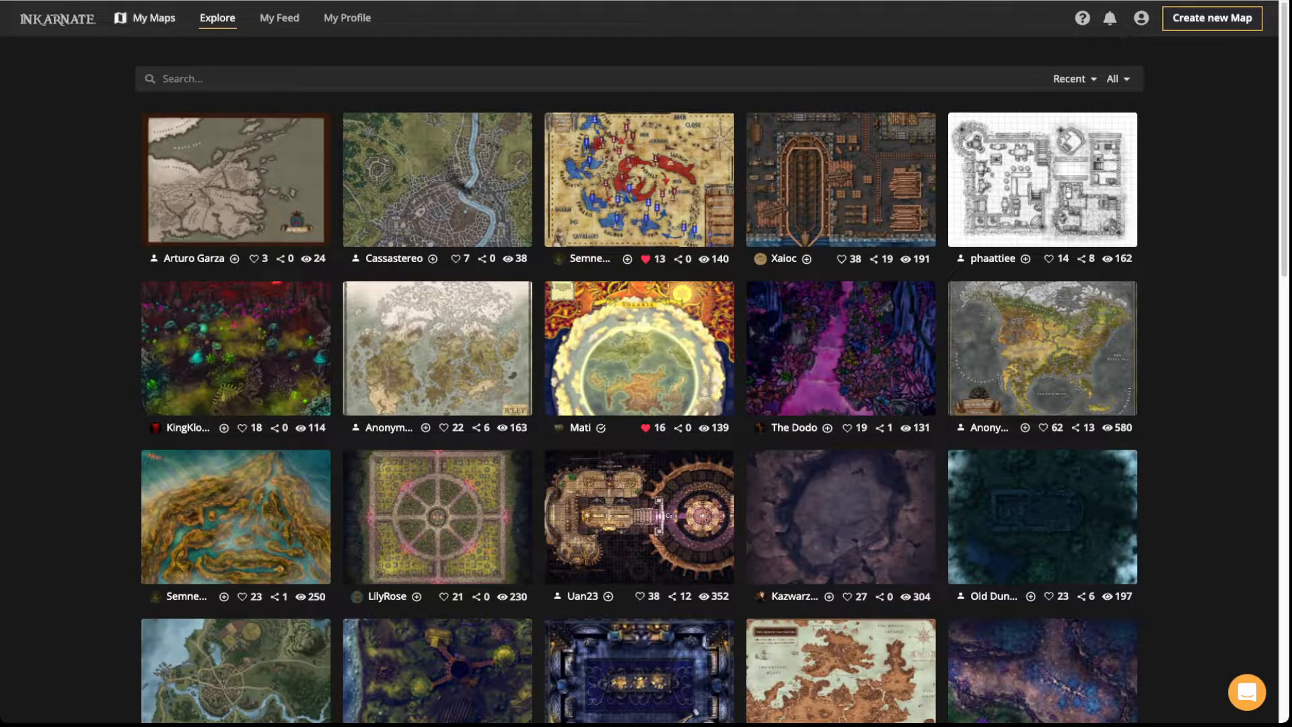
click(145, 18)
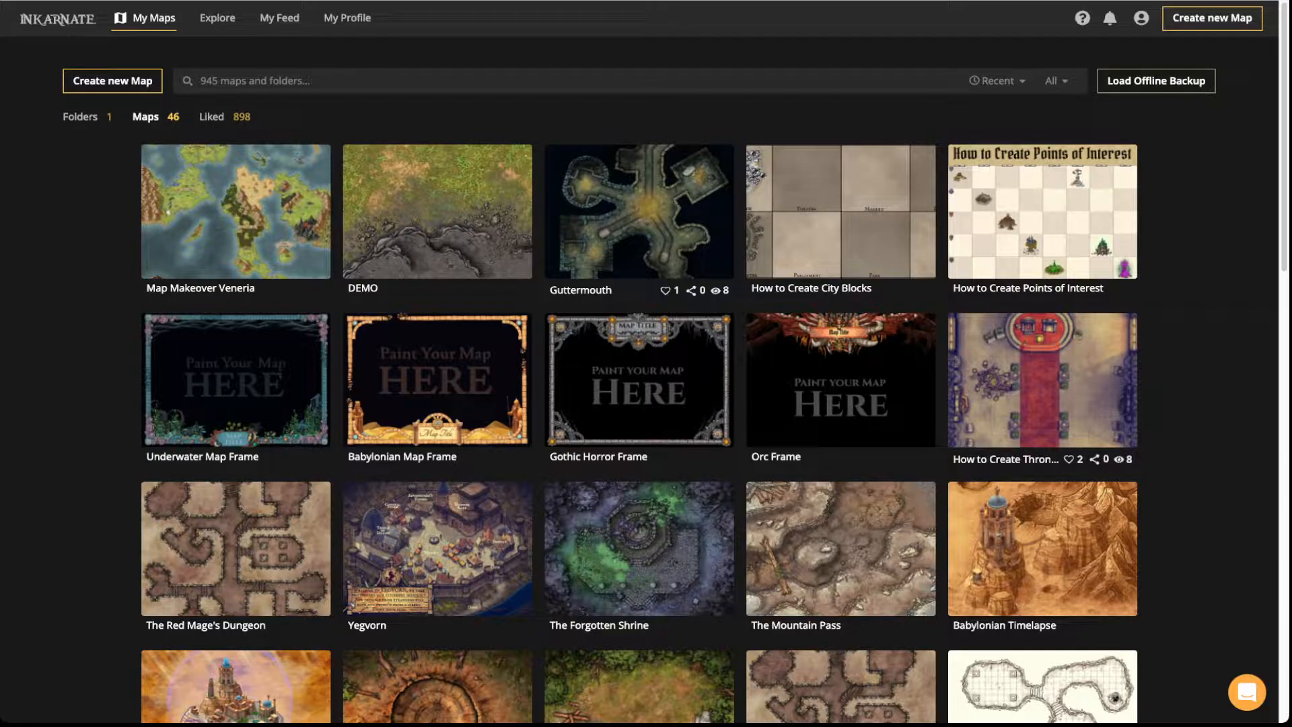
Start a new map to look through the available styles and the sample images of Fantasy Battlemaps 2.0
click(113, 80)
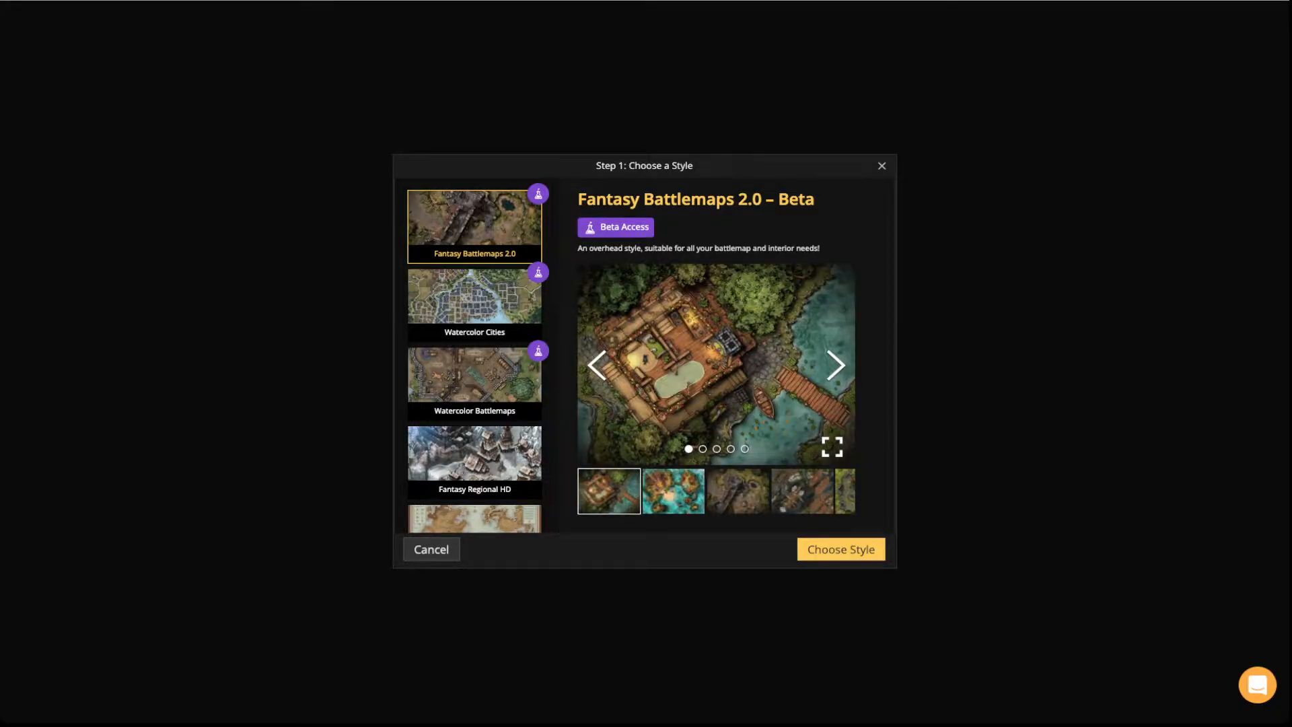
scroll(474, 355, down, 2)
scroll(474, 355, up, 2)
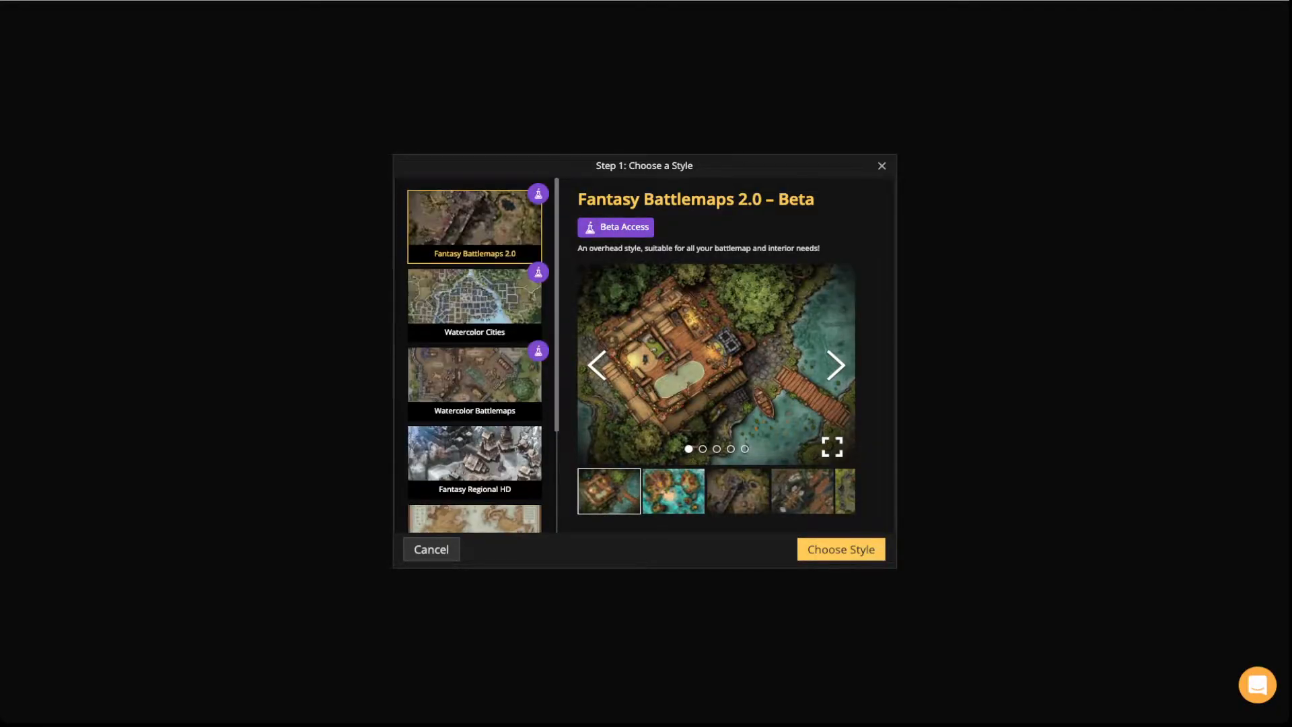
scroll(474, 355, down, 1)
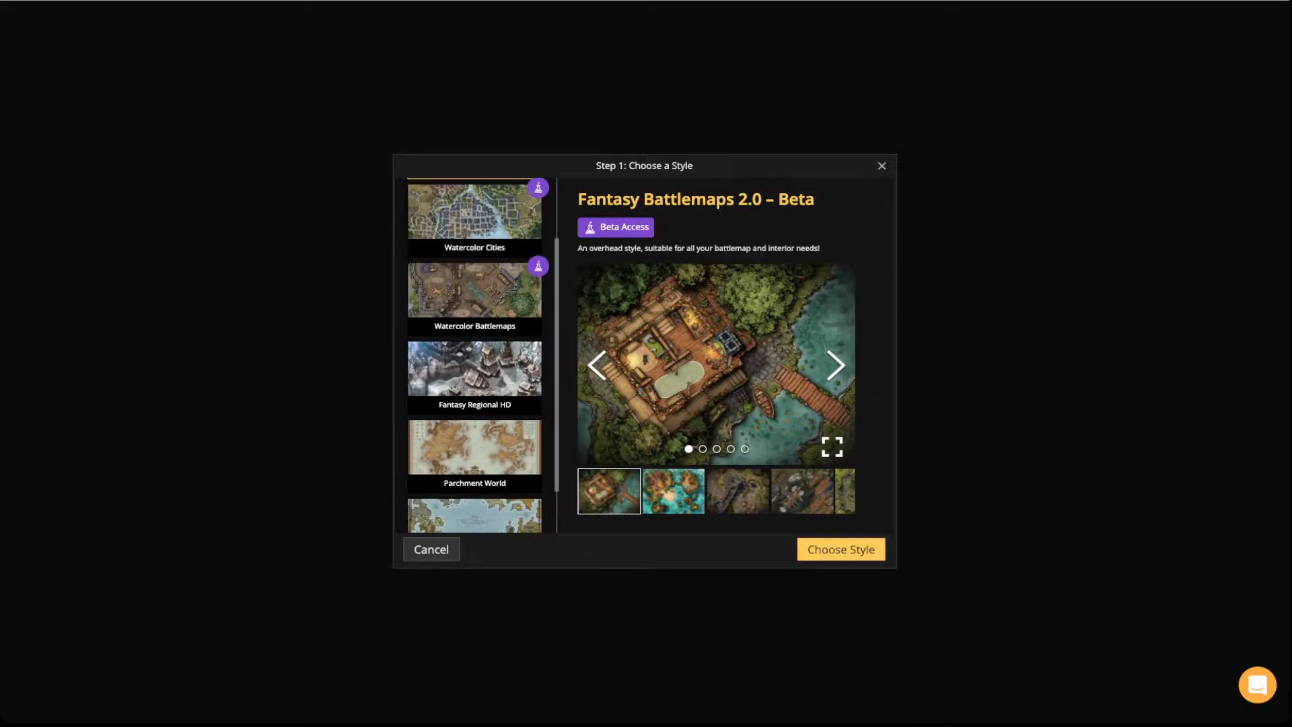
scroll(474, 356, down, 1)
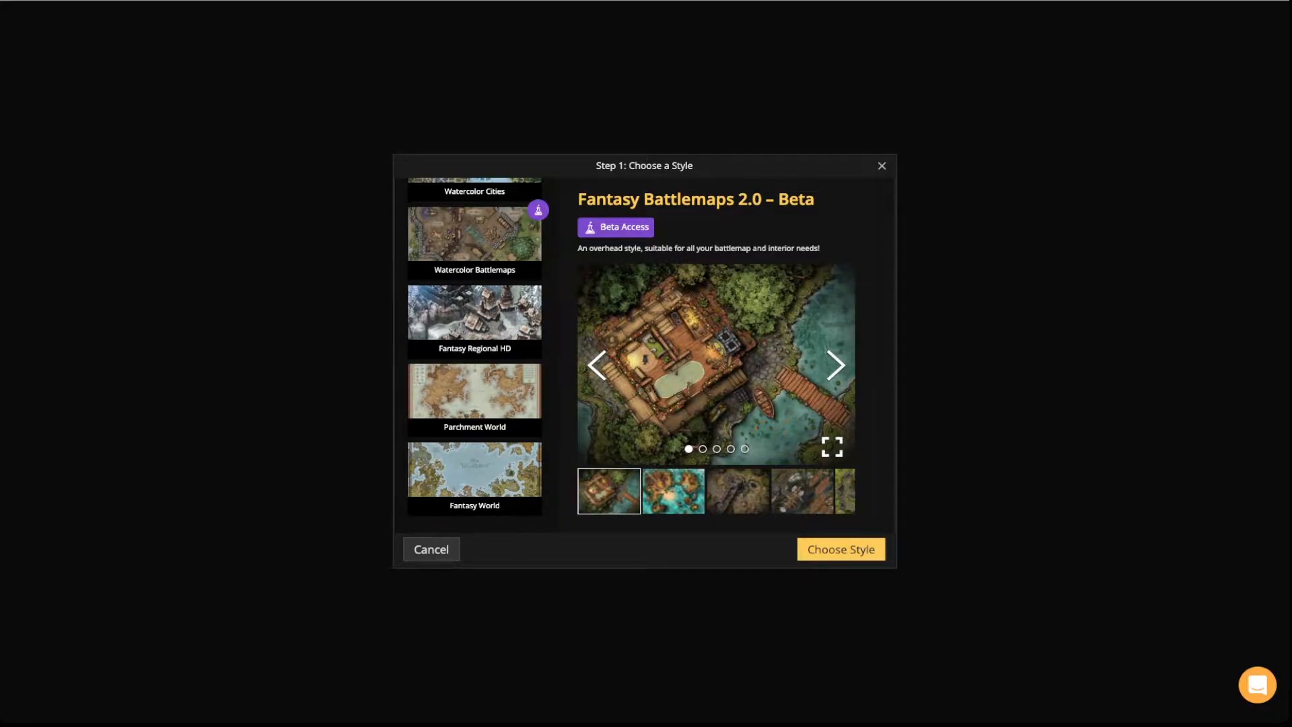
click(836, 365)
click(835, 365)
click(835, 365)
click(836, 365)
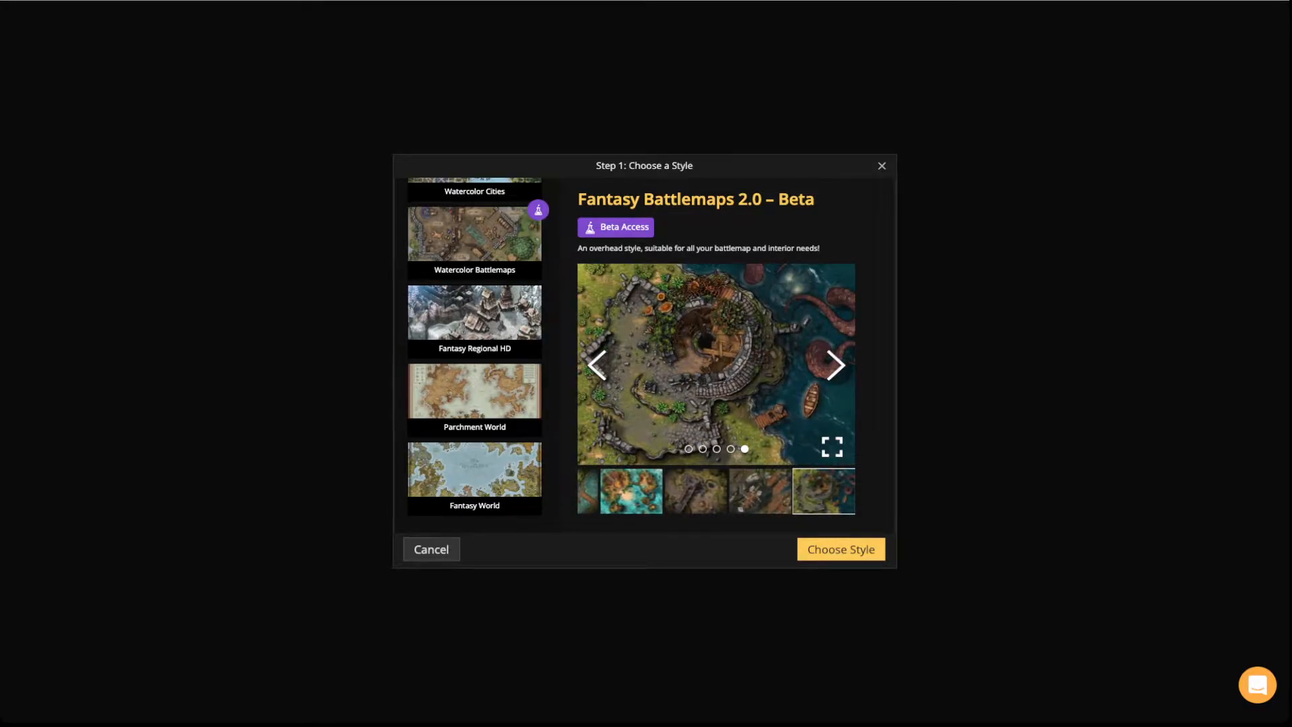
scroll(474, 355, up, 2)
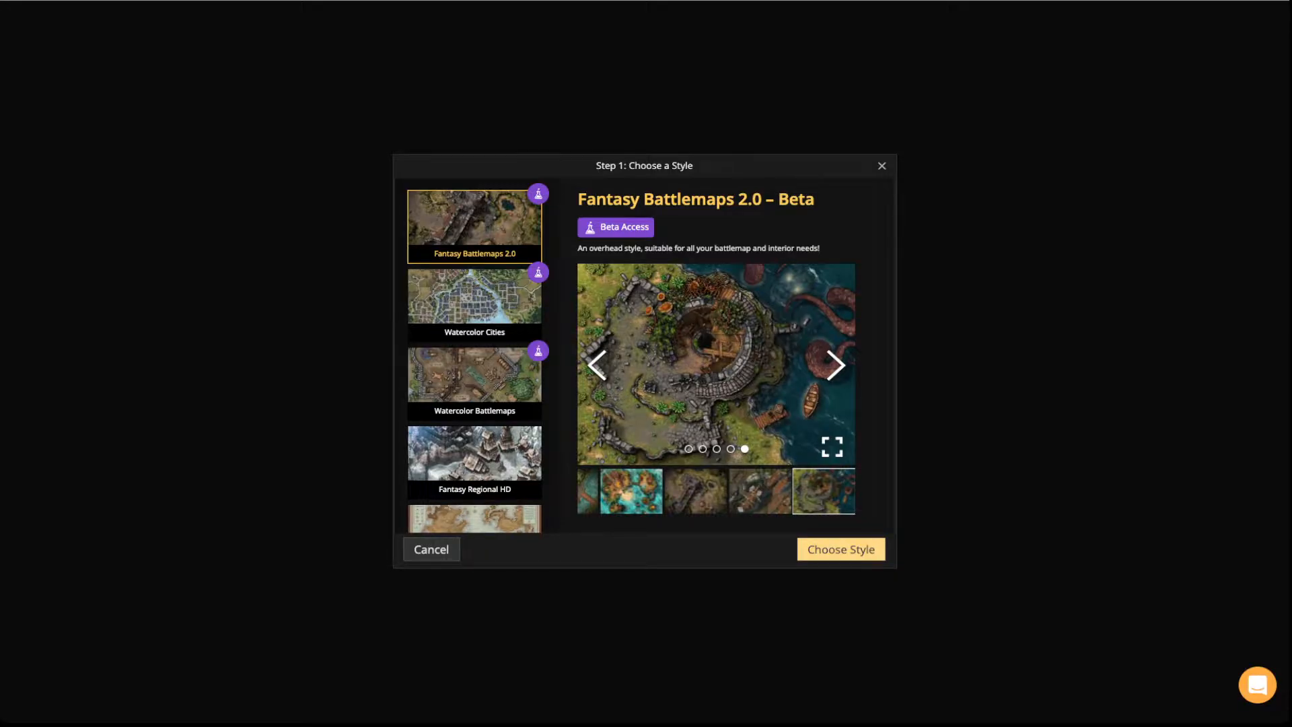
scroll(474, 355, down, 2)
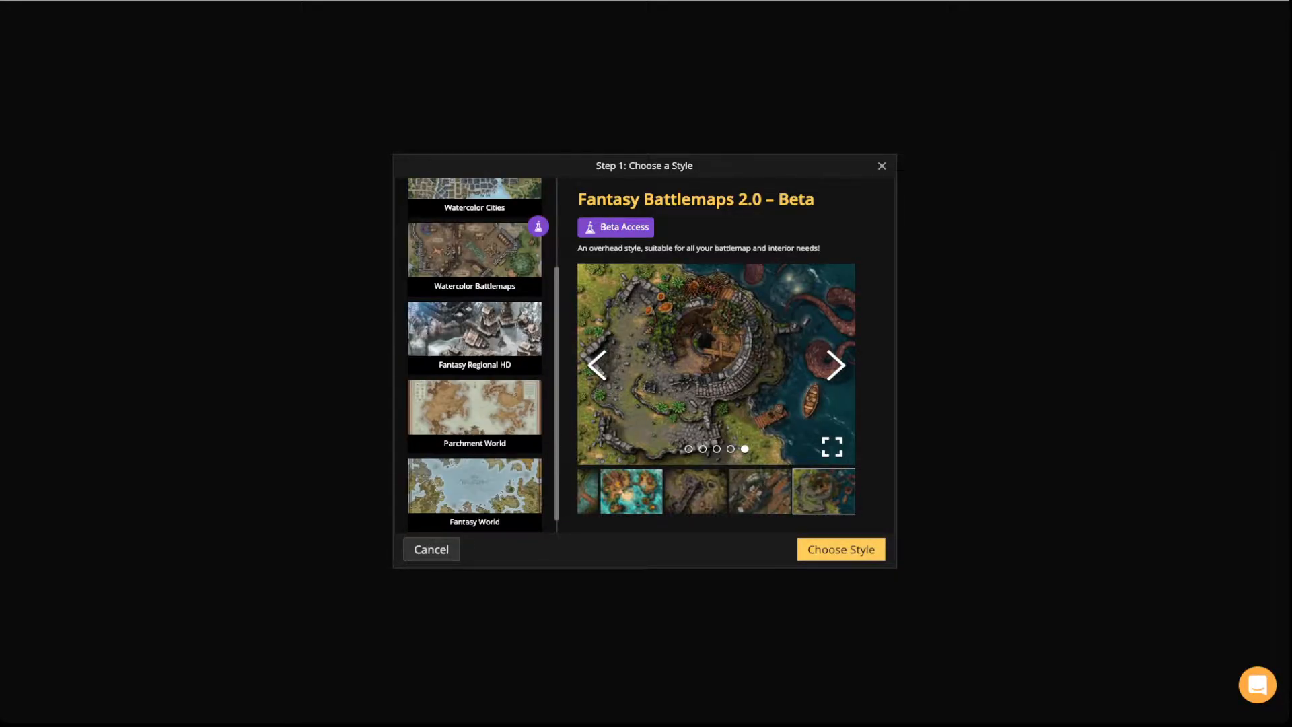
scroll(474, 354, down, 1)
click(474, 479)
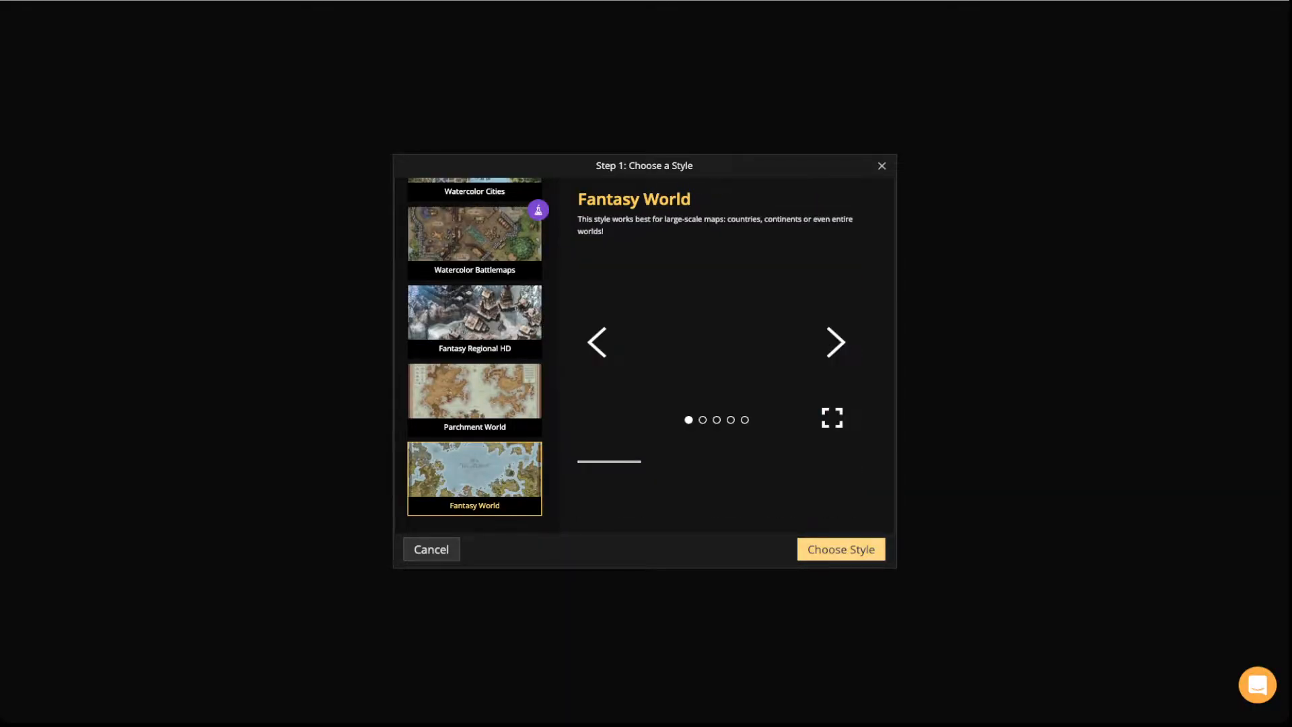
click(841, 549)
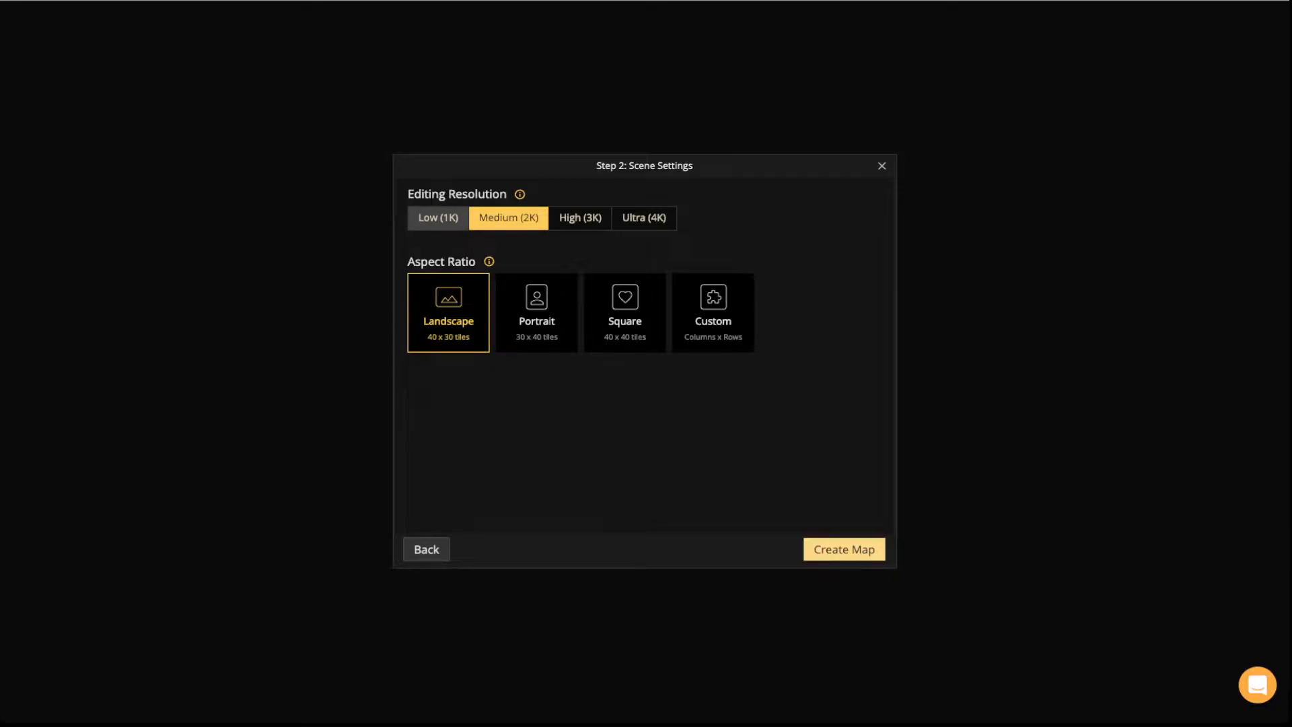
click(438, 217)
click(509, 217)
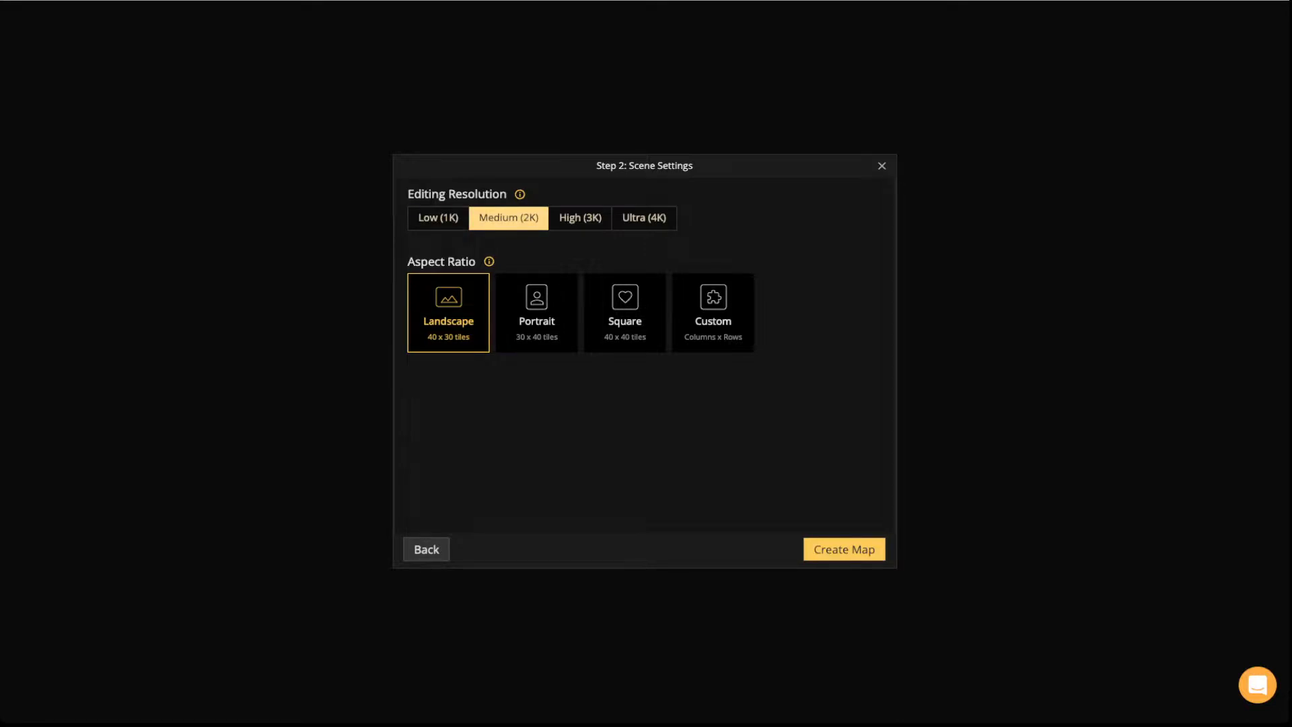
click(580, 217)
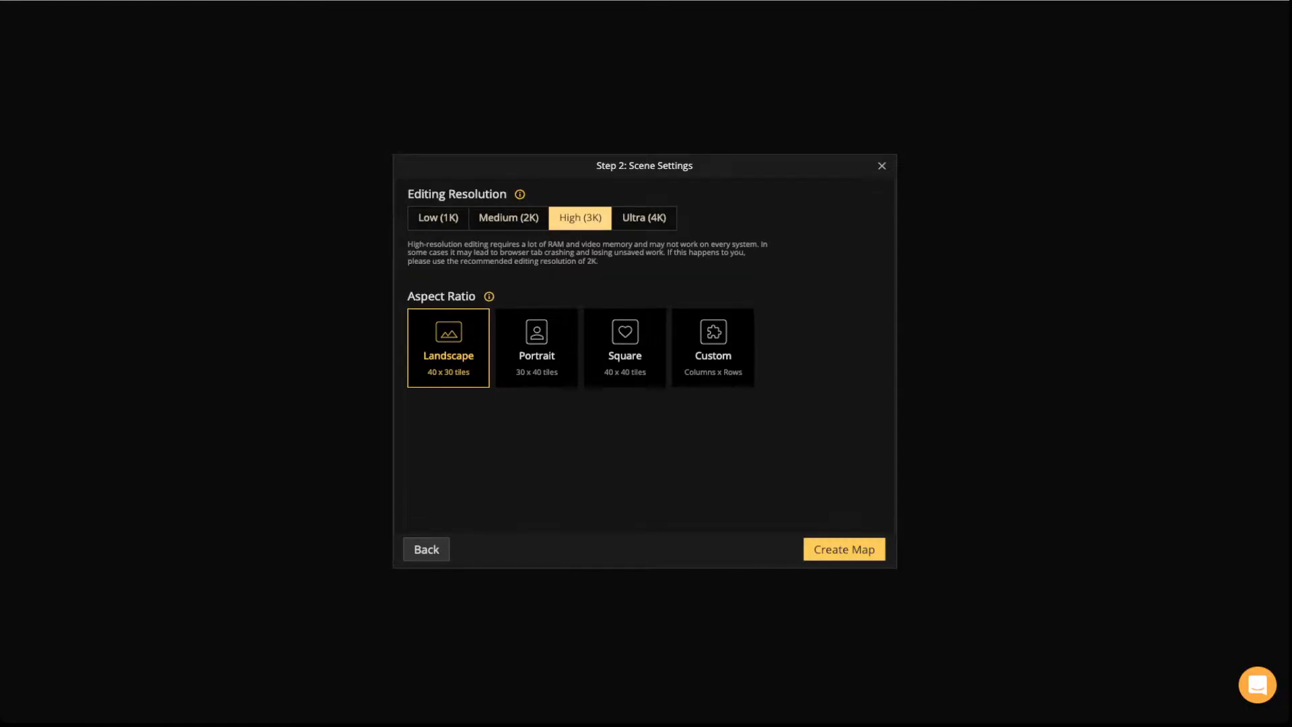
click(644, 218)
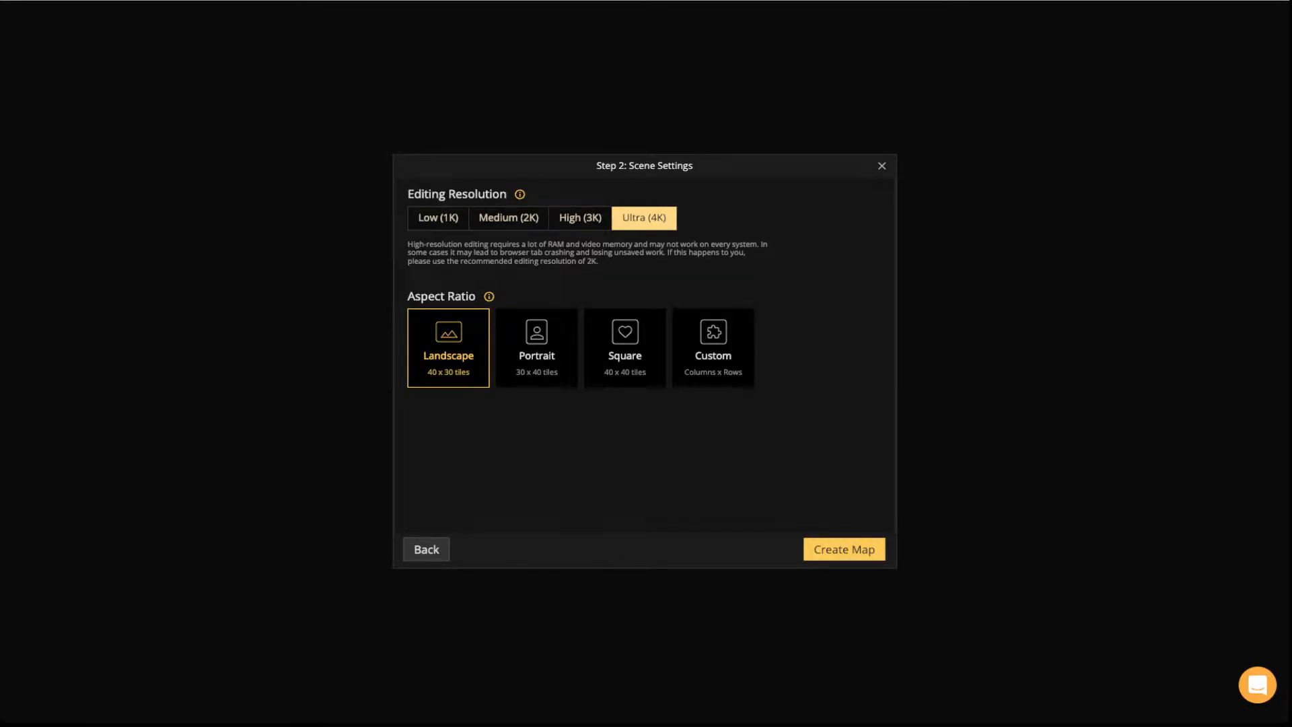
click(580, 217)
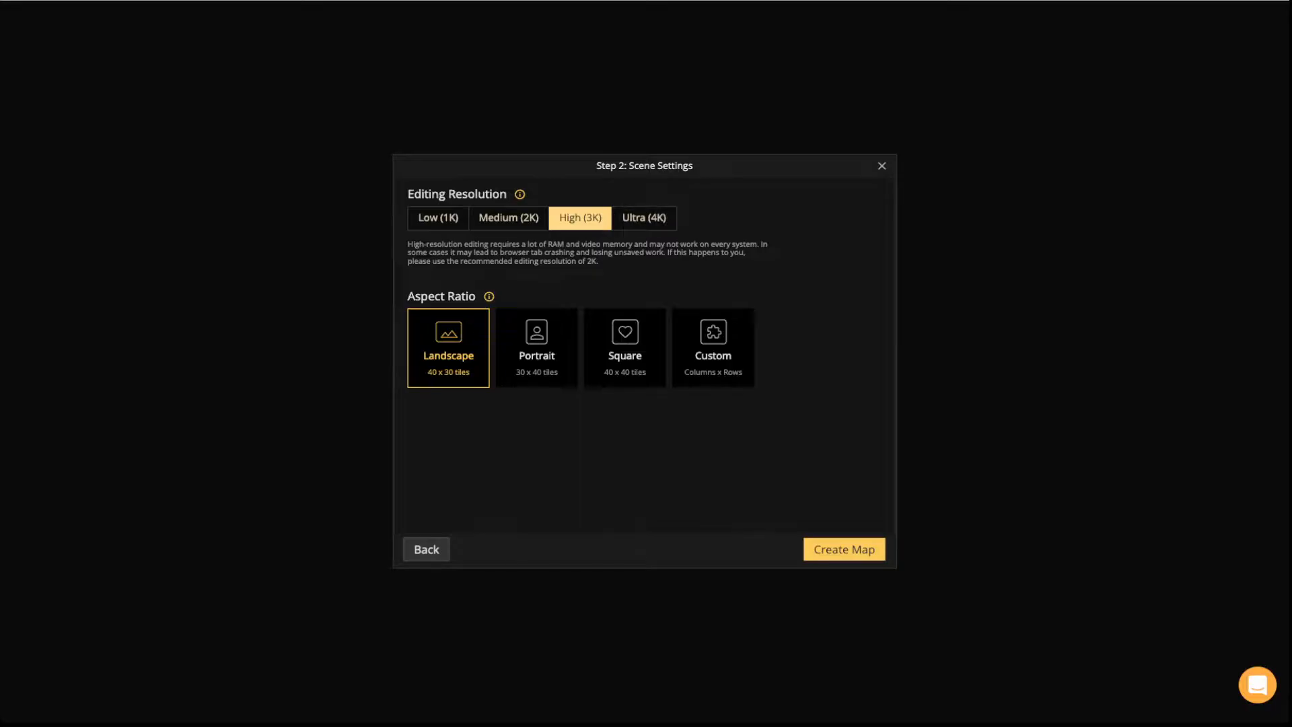
mouse_move(519, 195)
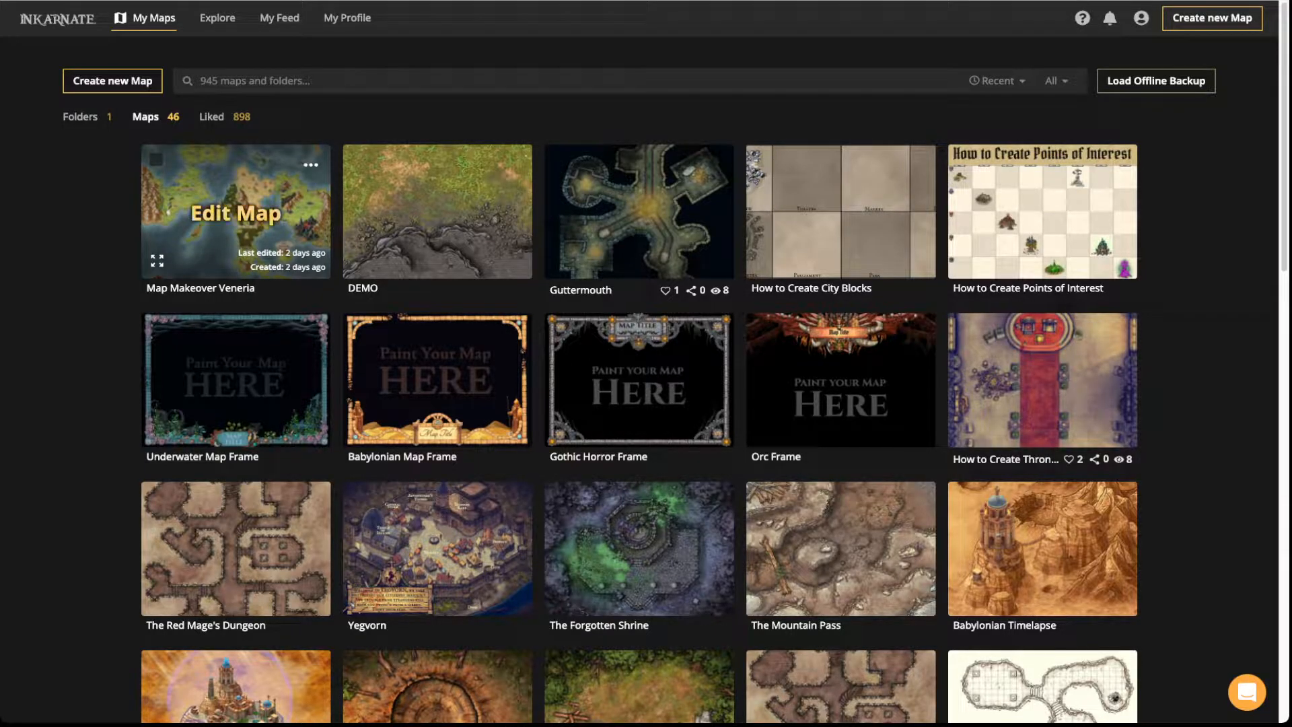
Check the resolution choices for opening the Map Makeover Veneria map and close them without opening it
click(311, 164)
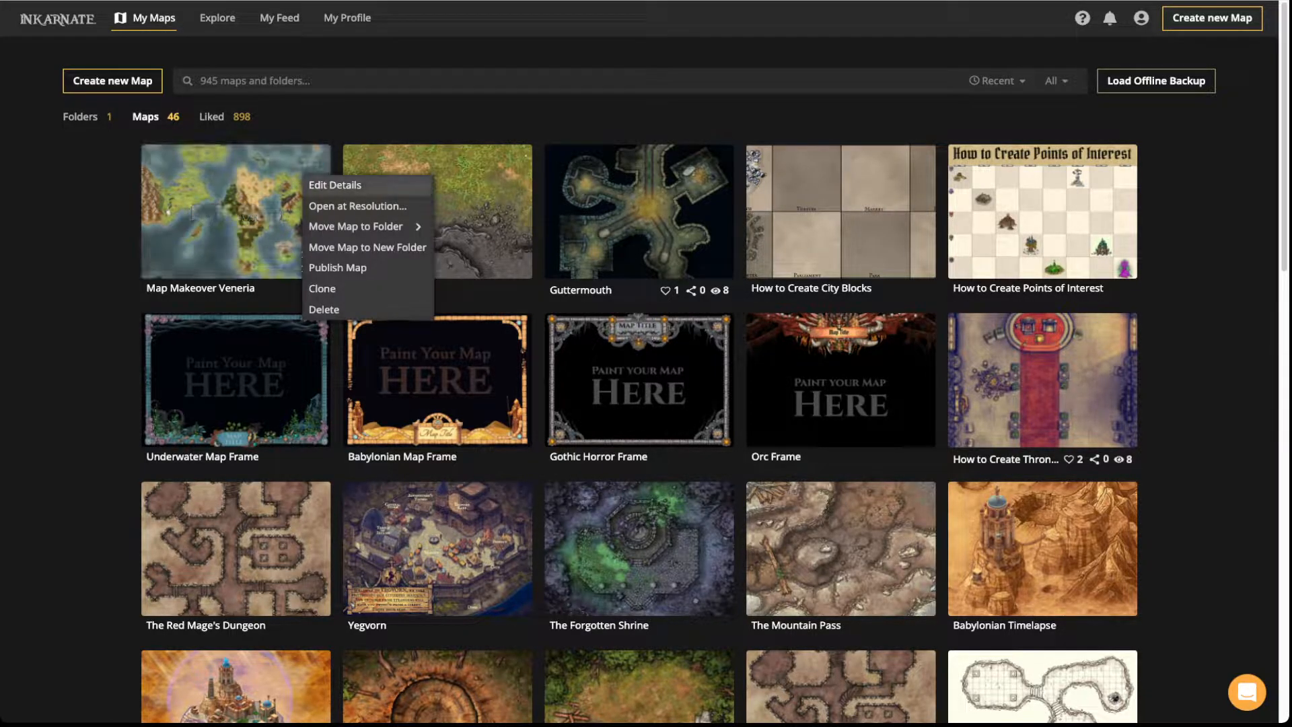
click(357, 206)
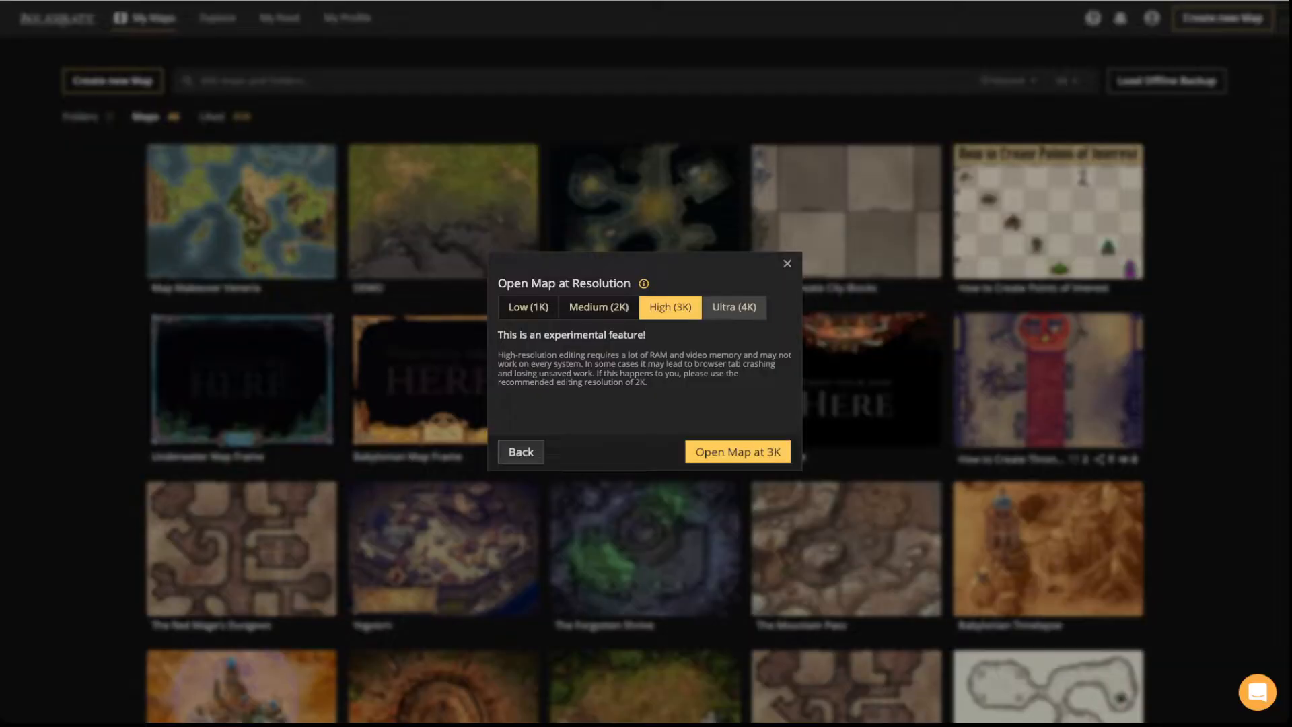
click(787, 263)
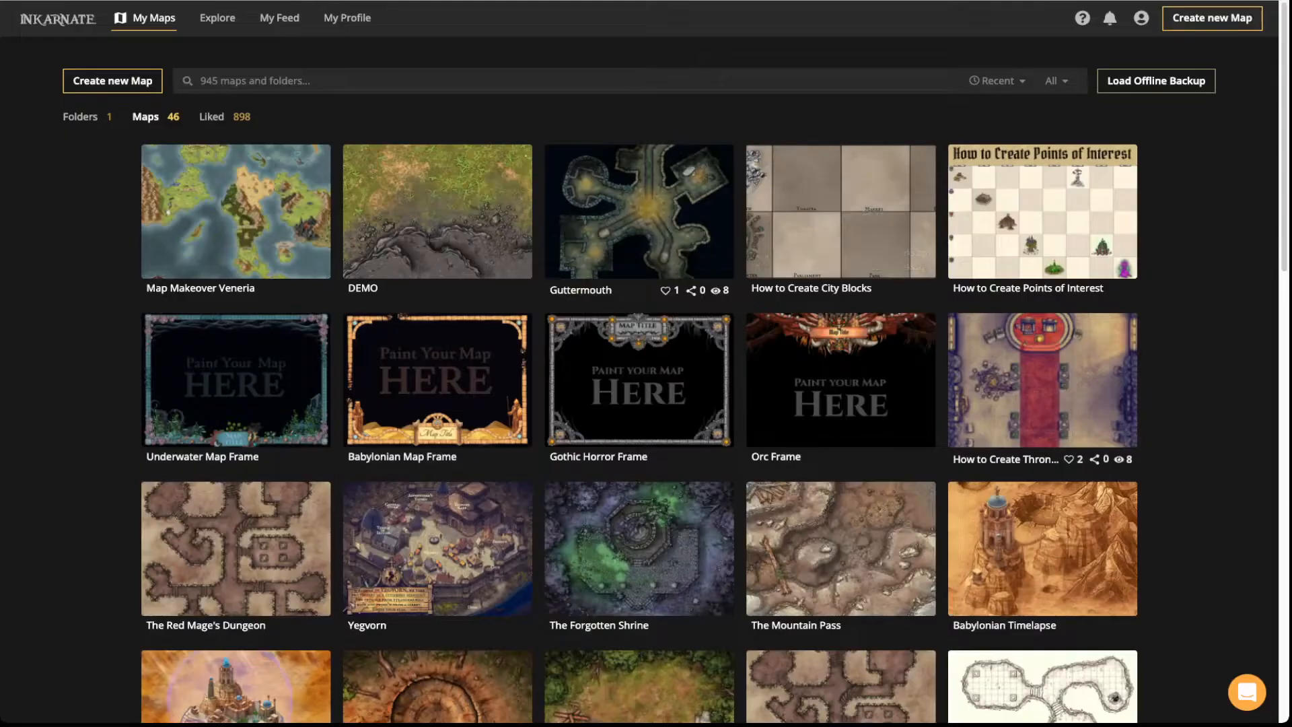
Create a new landscape map in the Fantasy World style with the High (3K) editing resolution
click(112, 80)
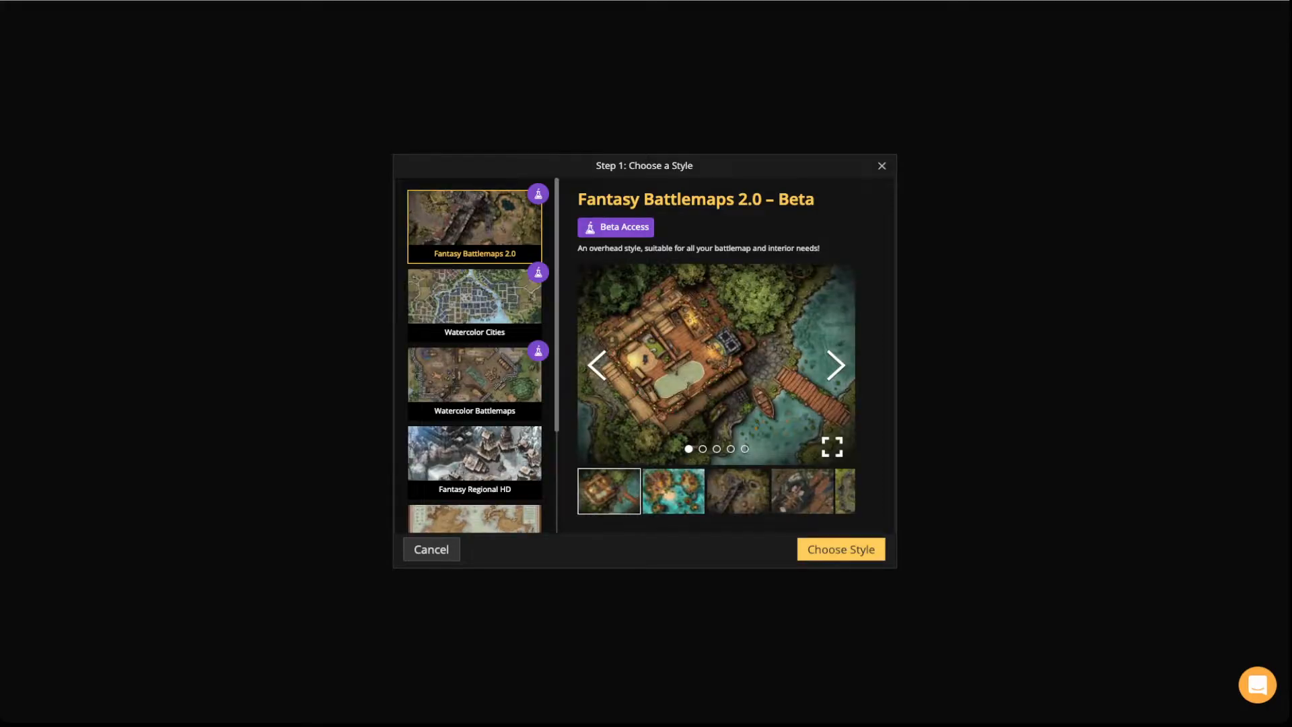
scroll(478, 355, down, 1)
scroll(477, 356, down, 3)
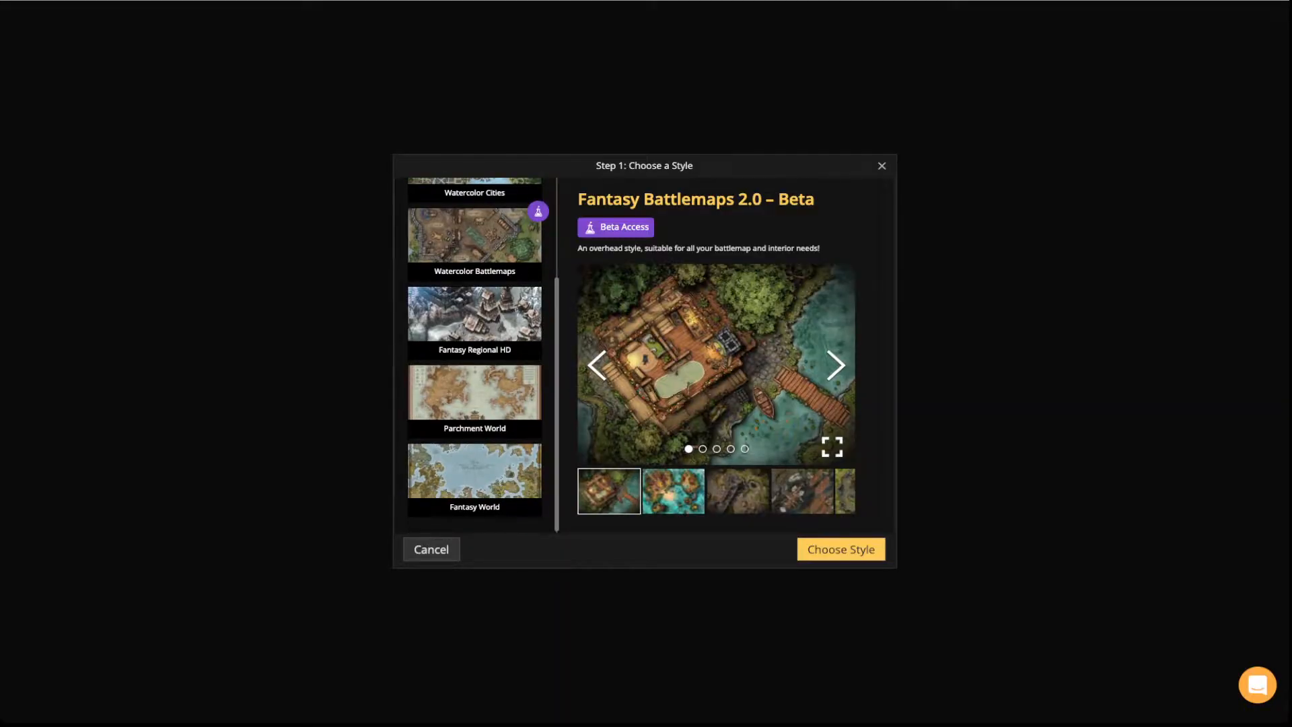
click(474, 479)
click(841, 549)
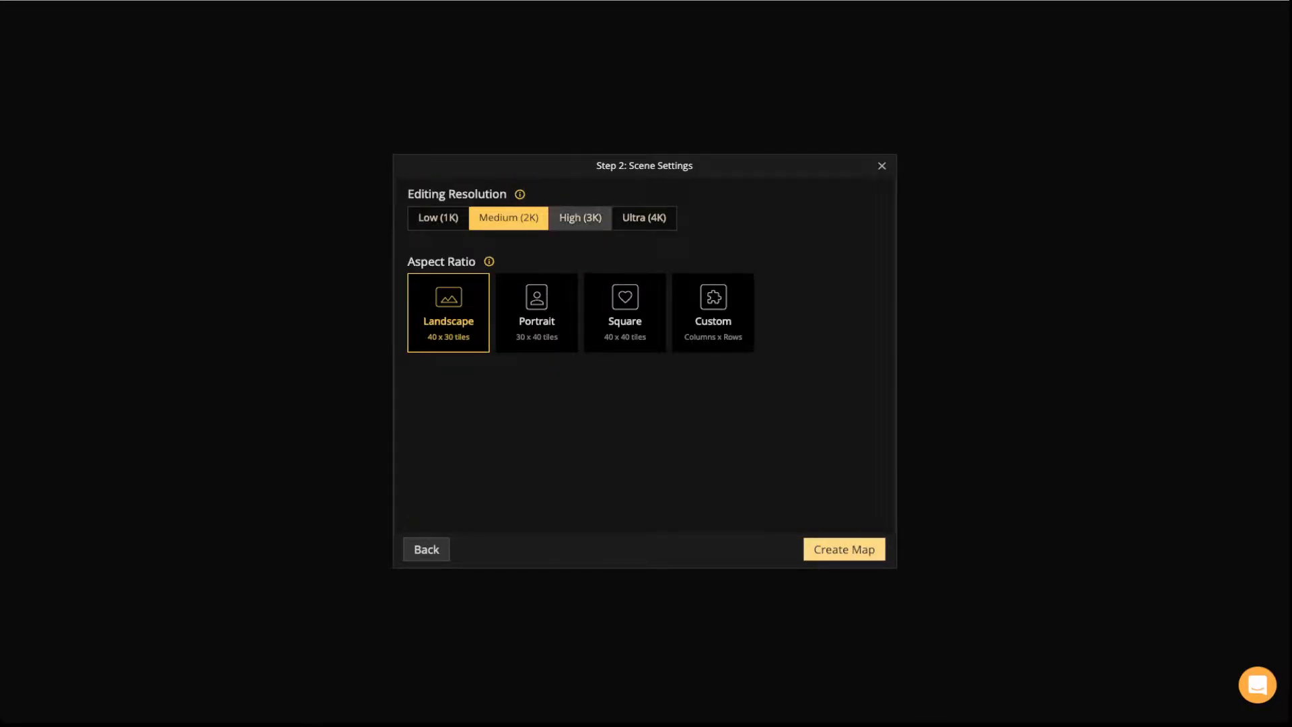
click(580, 218)
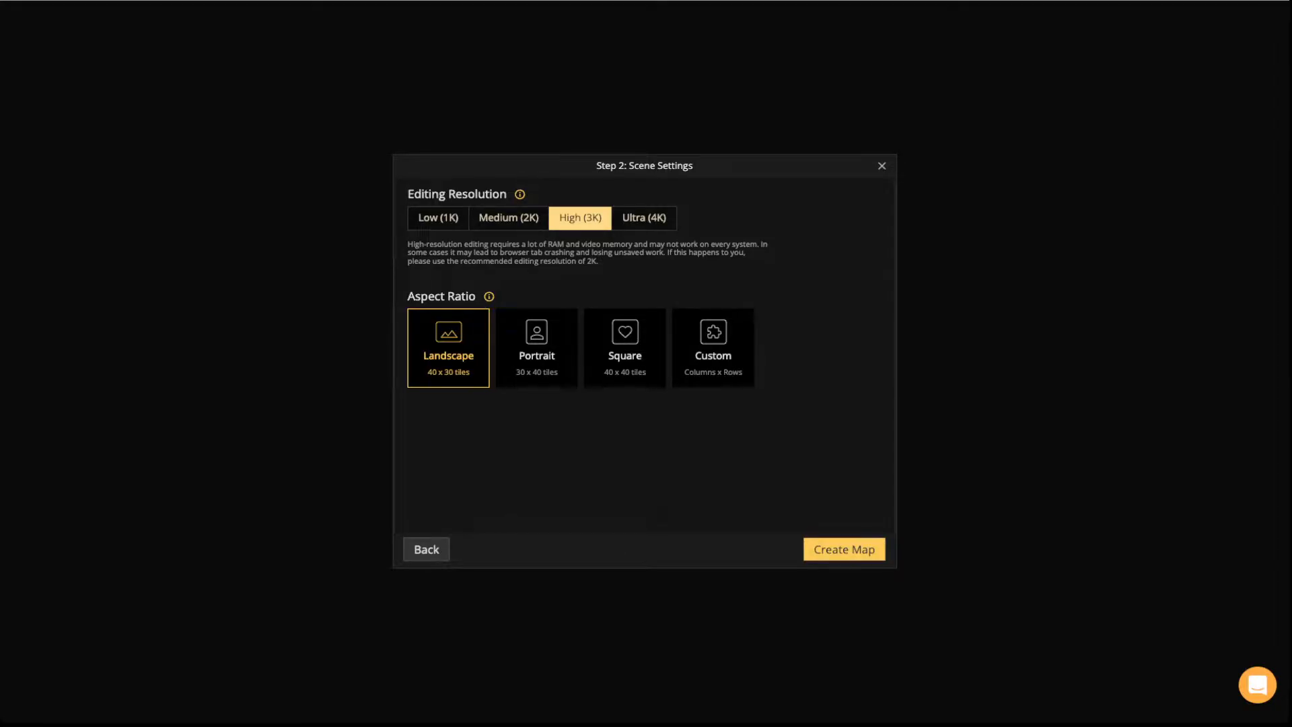
click(844, 550)
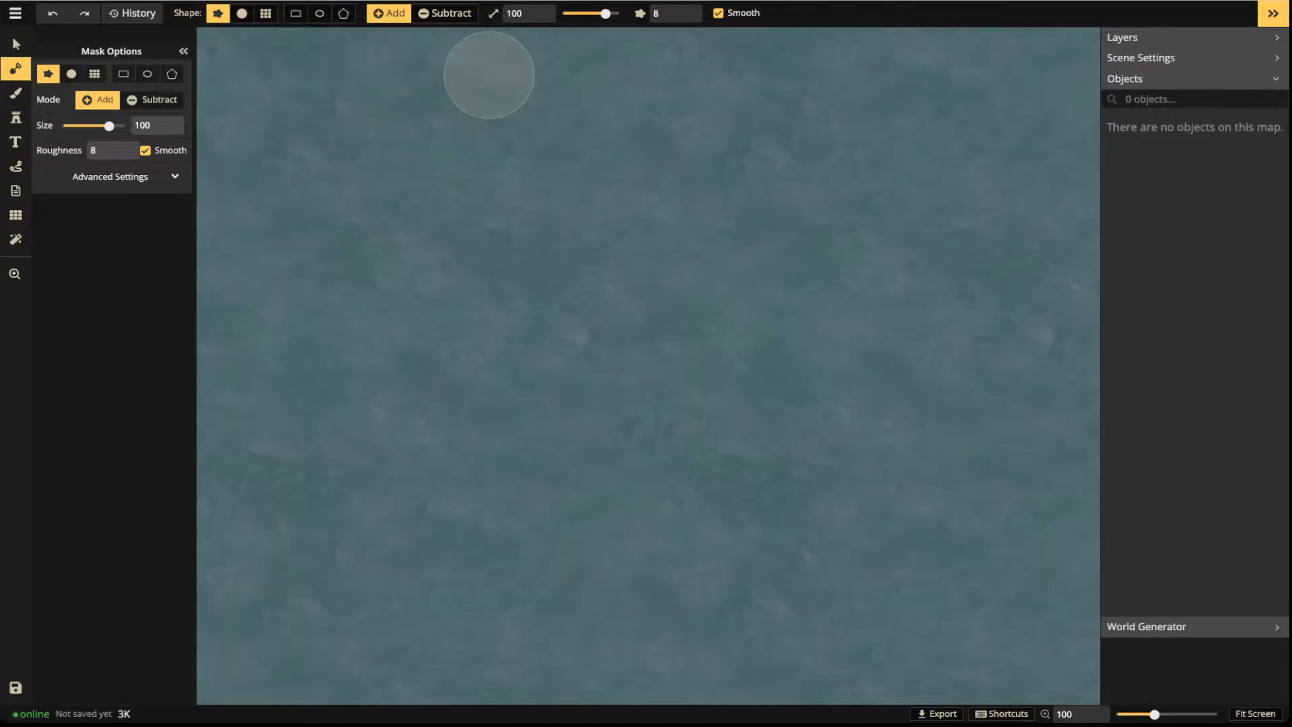
Look over the blank map canvas with the Select tool active, panning and zooming around it
scroll(540, 294, down, 1)
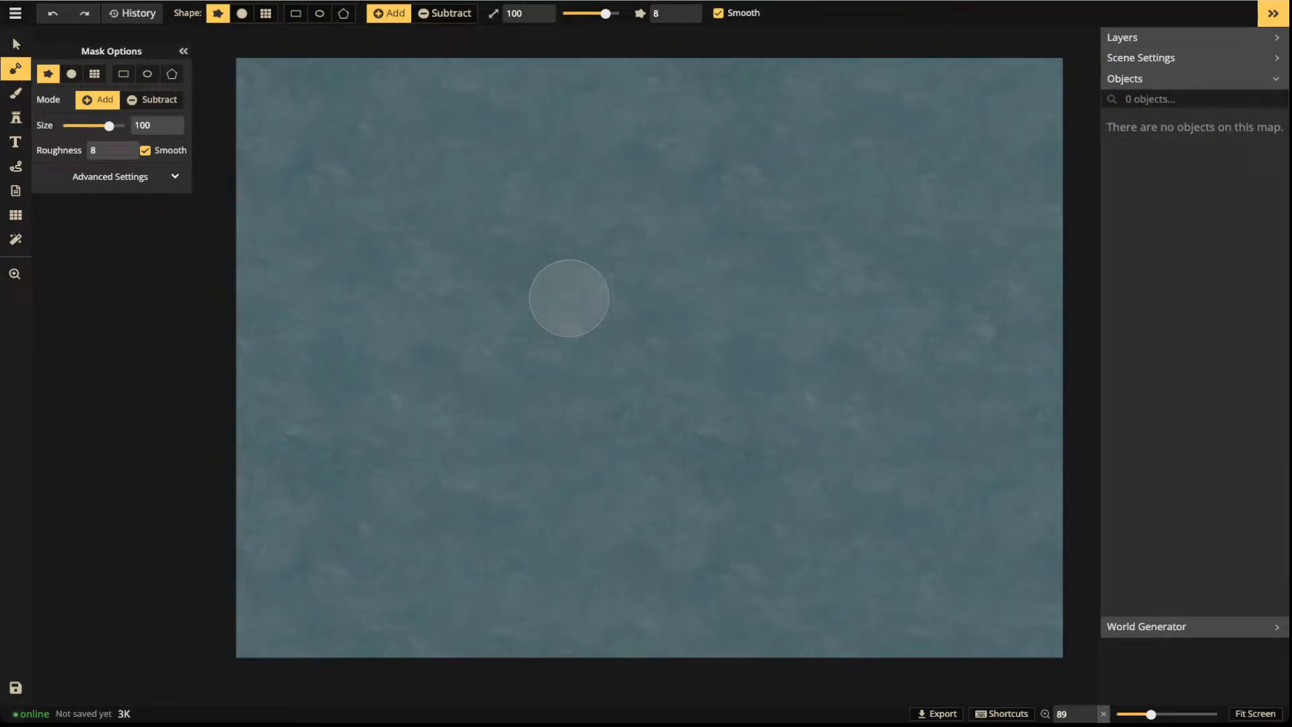
click(16, 45)
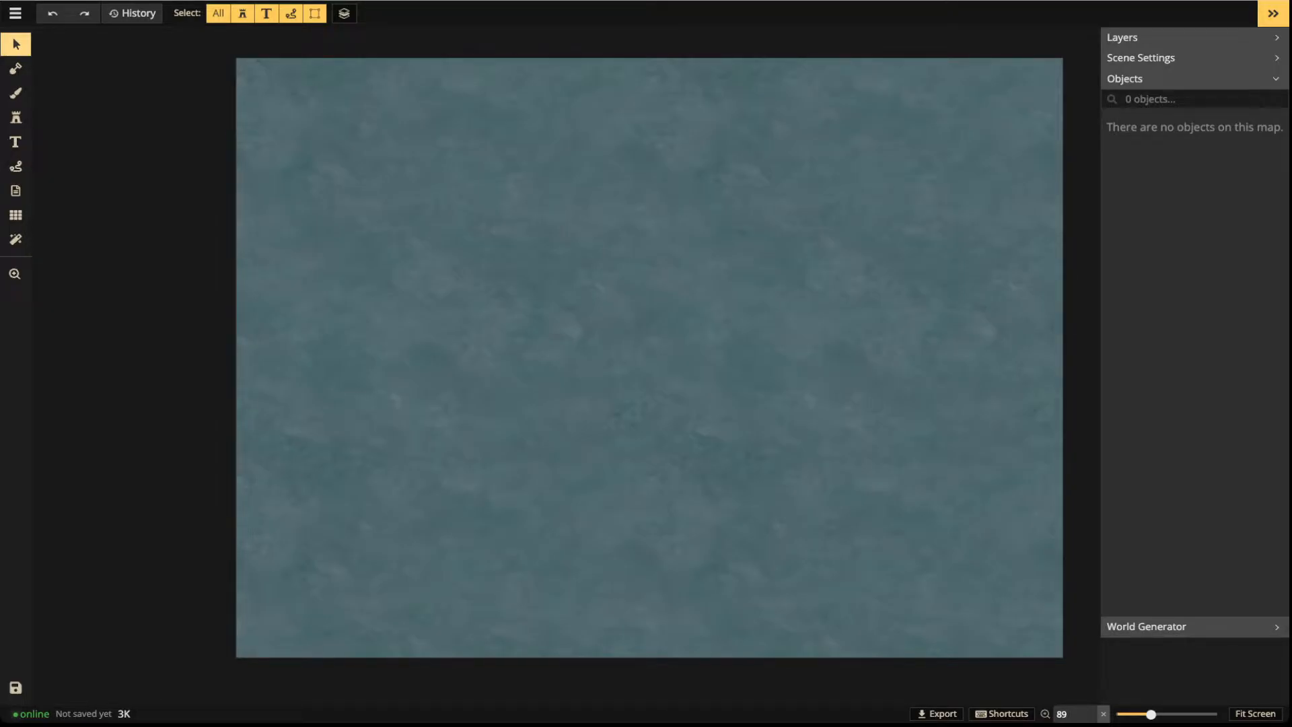
key(space)
drag(658, 295, 551, 308)
scroll(551, 309, down, 2)
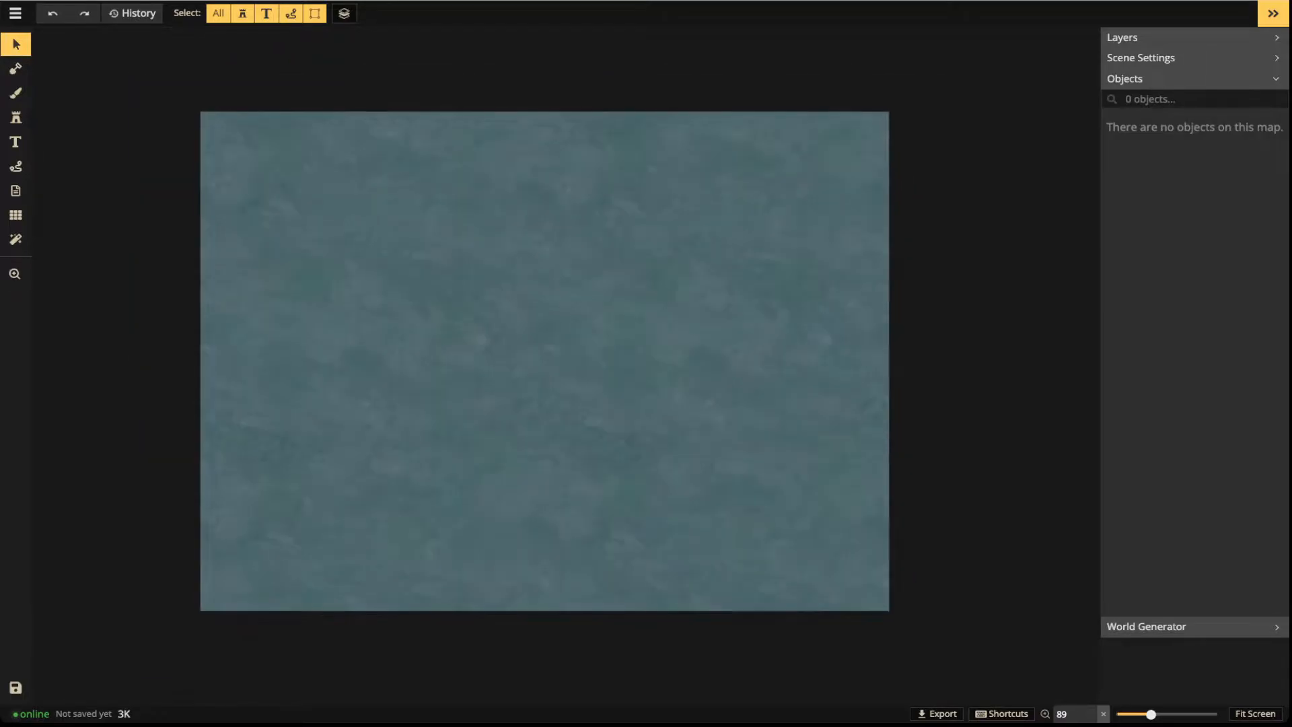
scroll(545, 361, up, 1)
scroll(545, 361, down, 2)
scroll(545, 361, up, 2)
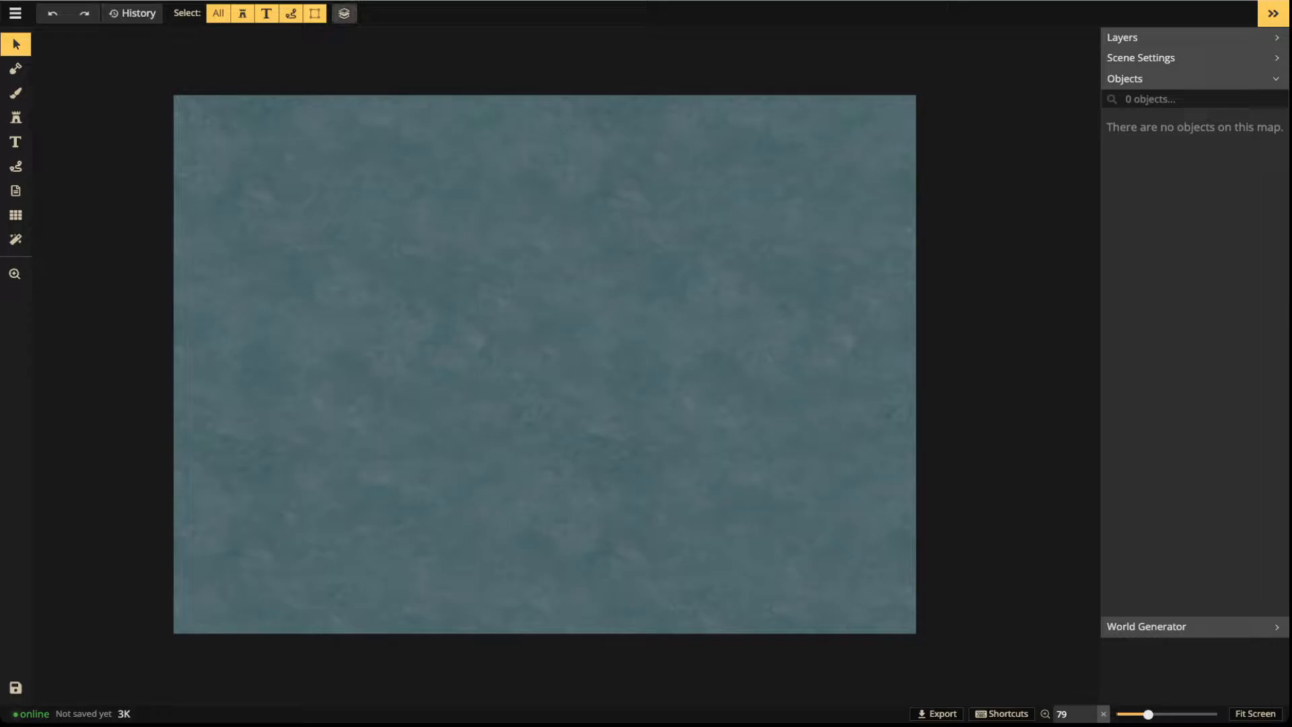
Look over the Mask and Brush tool options, including the mask's advanced settings, and return to the Select tool
click(16, 69)
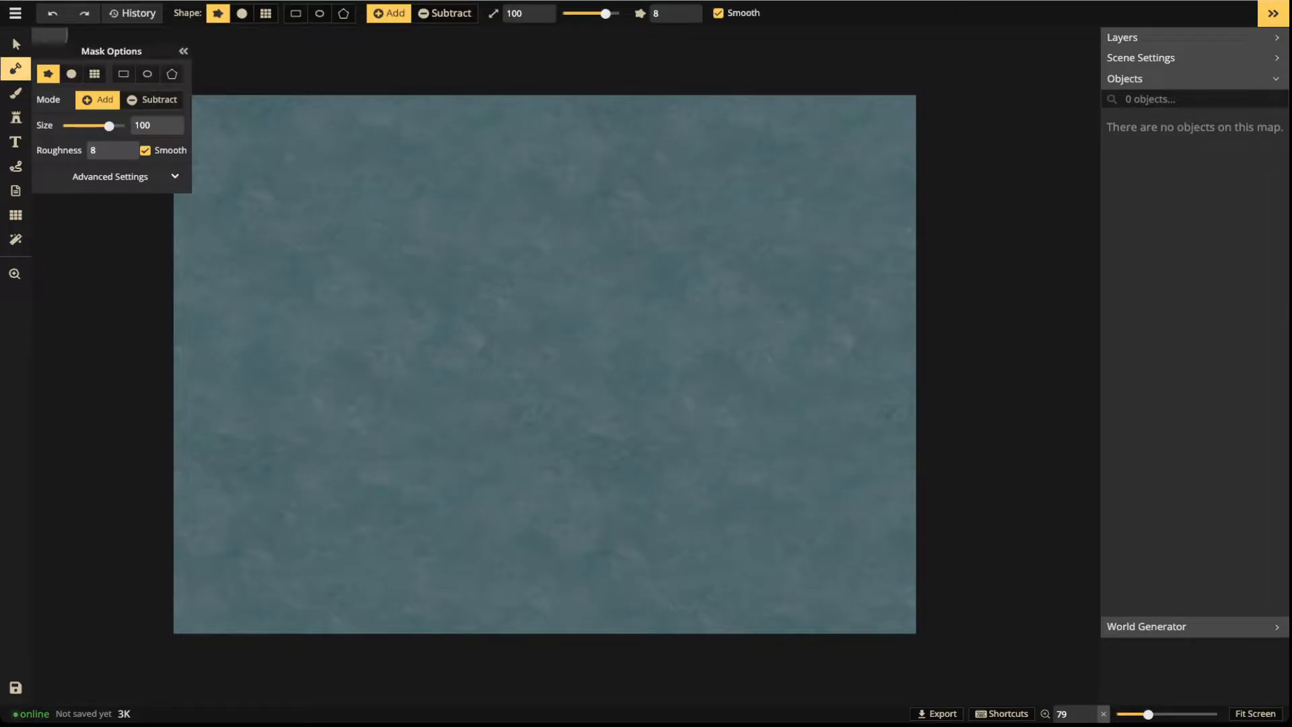
click(16, 93)
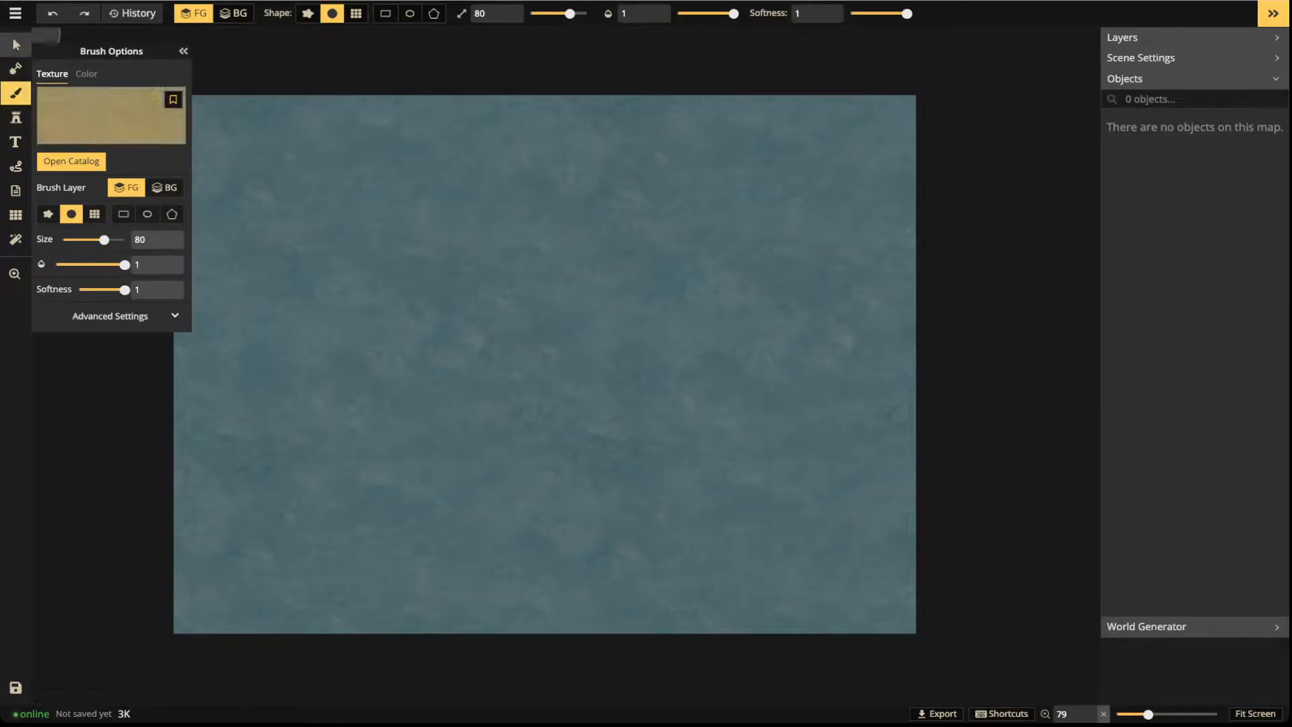
click(15, 45)
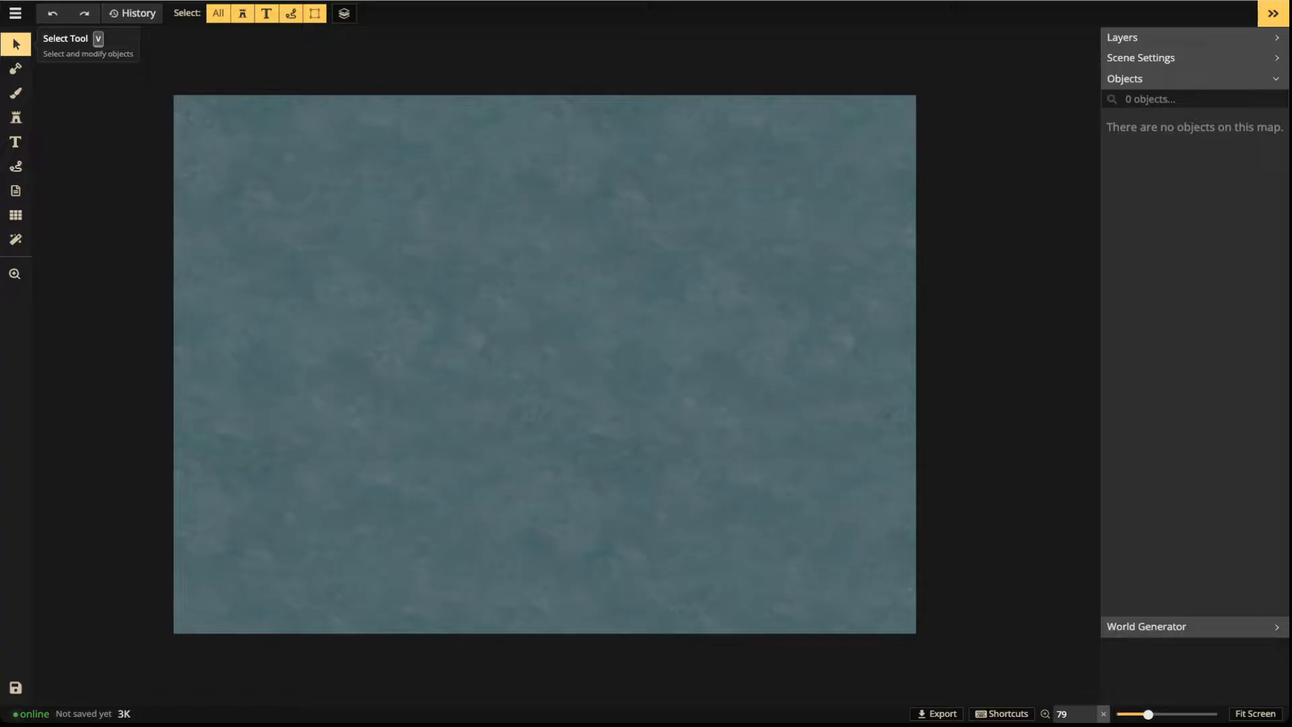
click(15, 69)
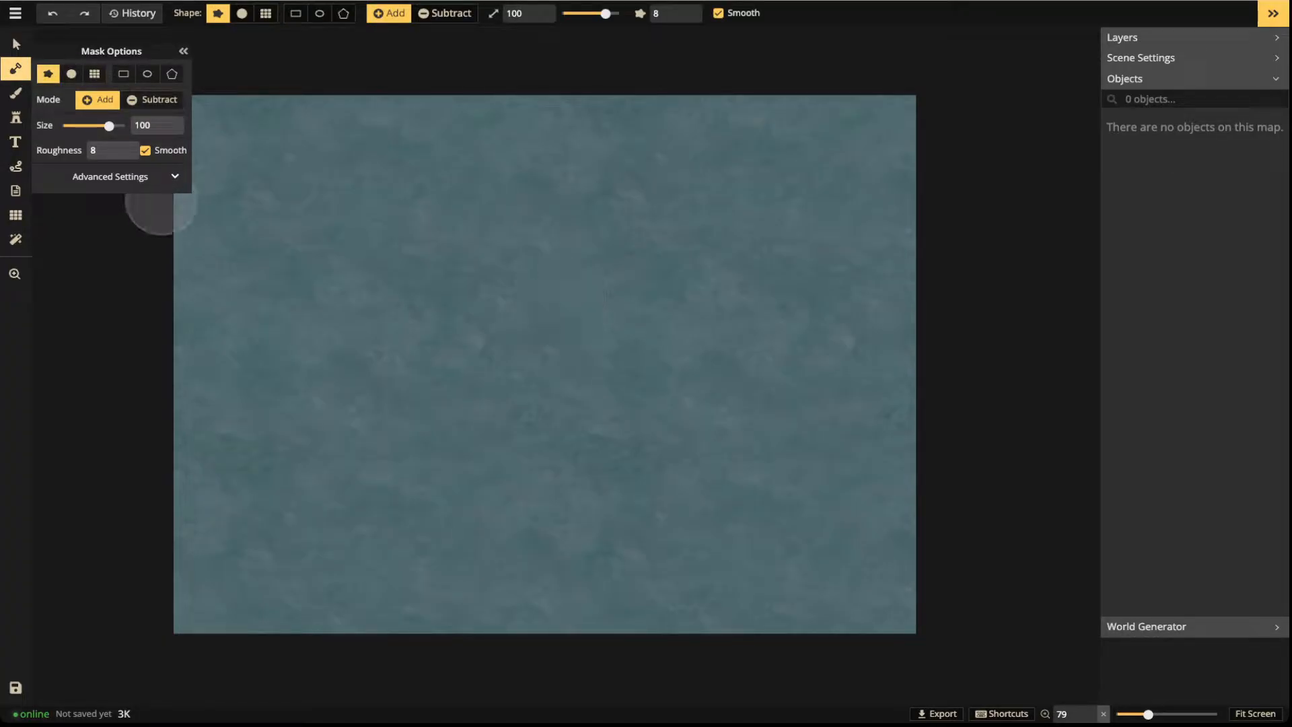
click(154, 177)
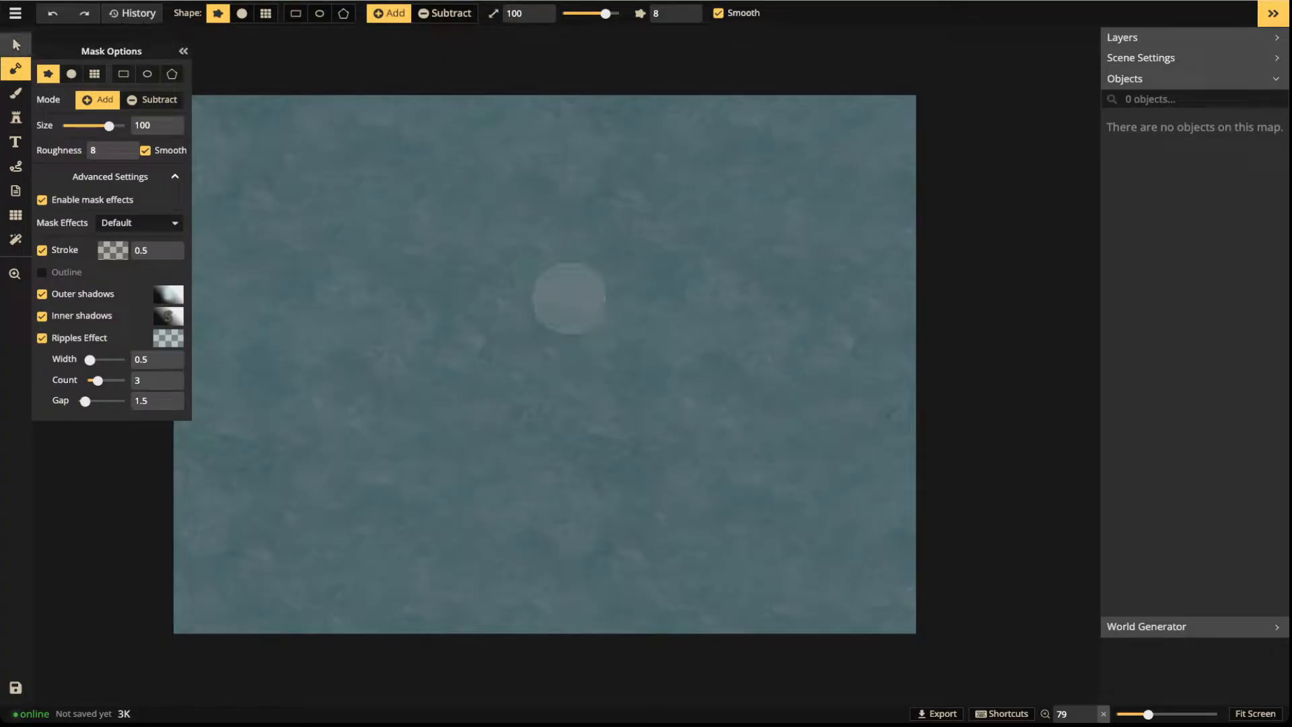
click(16, 45)
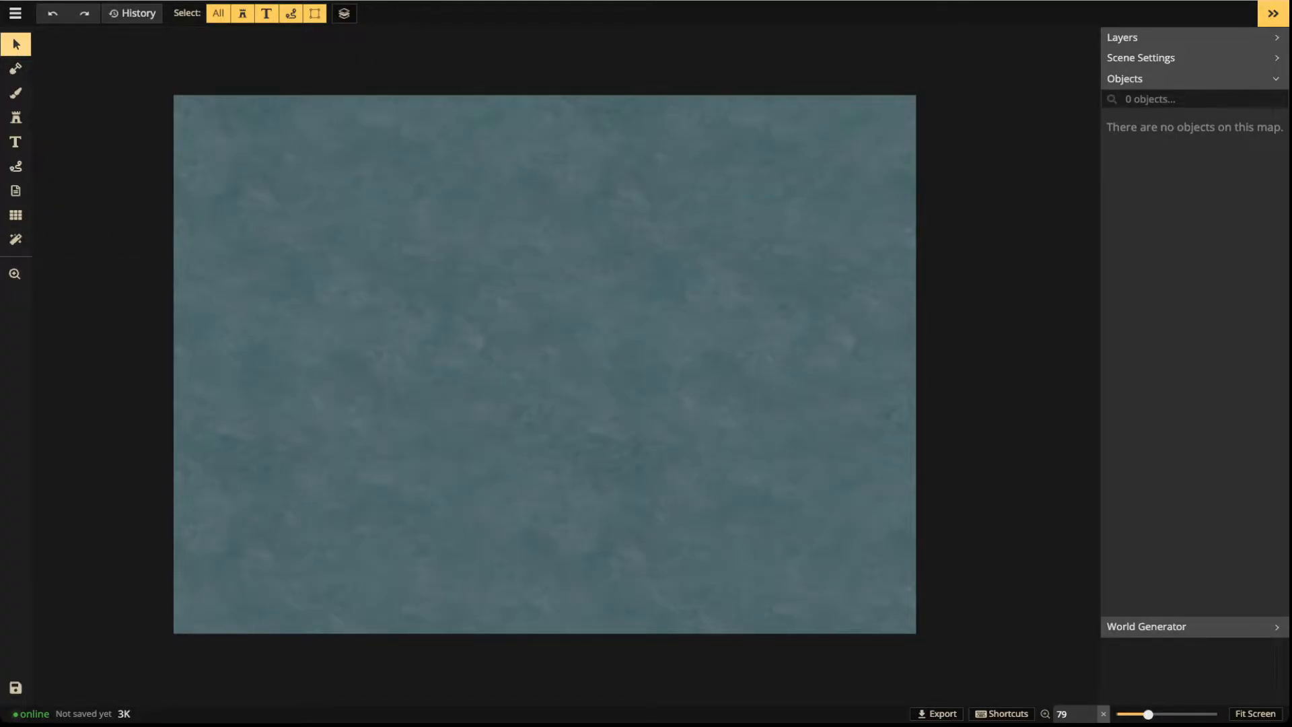
Practise panning across the blank map and zooming in and out on it
key(space)
drag(545, 363, 517, 355)
scroll(485, 242, up, 2)
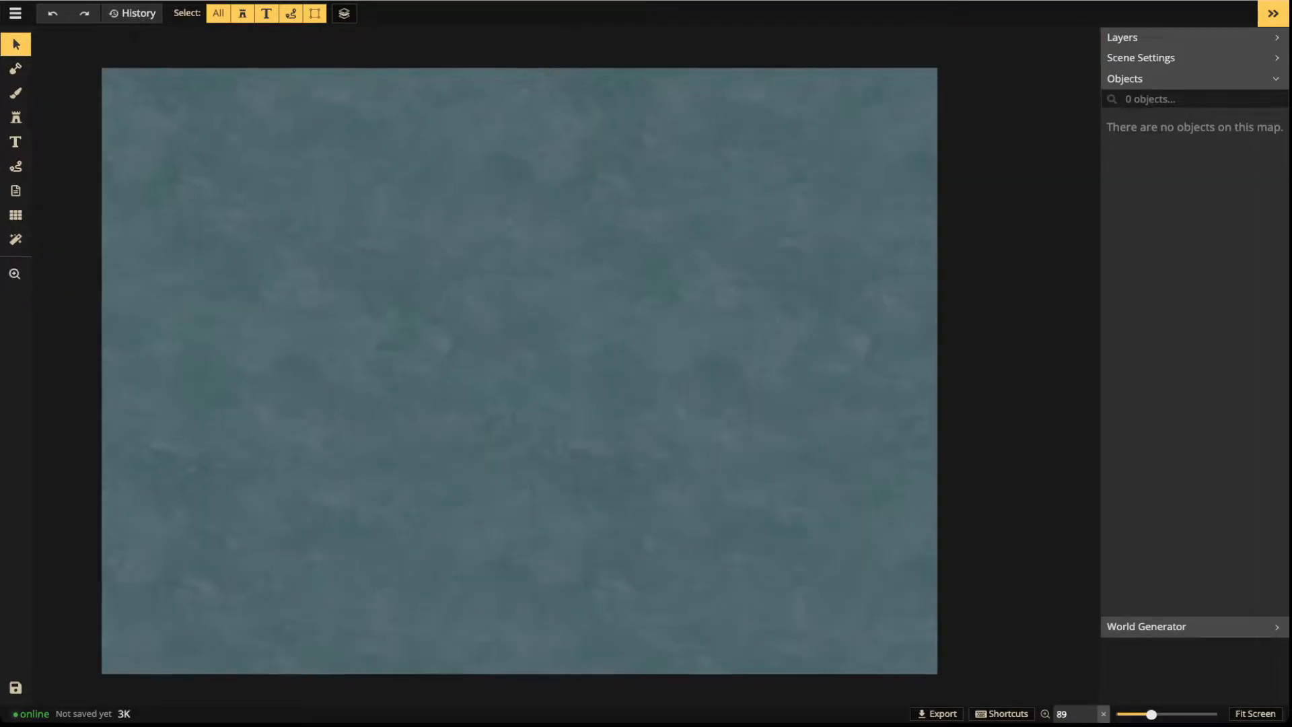
scroll(486, 237, up, 4)
scroll(485, 237, down, 6)
scroll(486, 237, up, 3)
scroll(477, 247, up, 3)
scroll(477, 247, down, 5)
key(space)
drag(477, 247, 434, 254)
scroll(411, 187, down, 2)
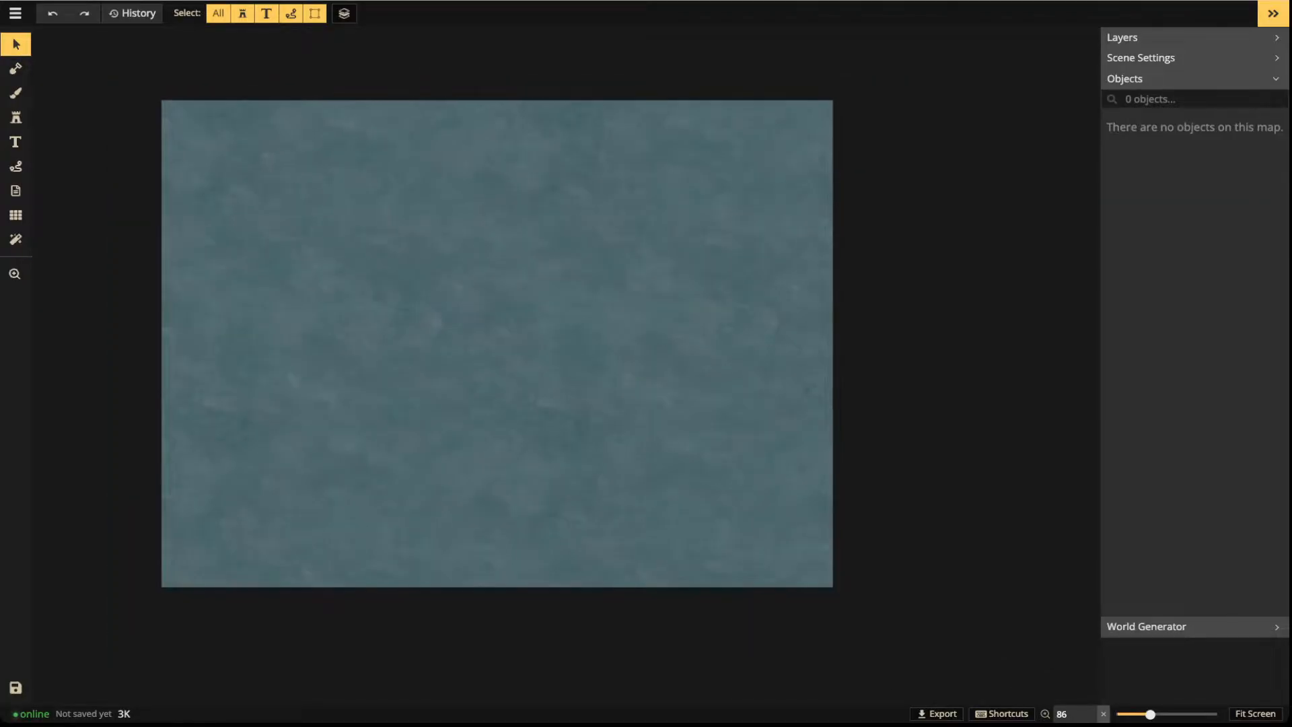
scroll(412, 187, up, 4)
scroll(414, 185, down, 3)
scroll(414, 185, up, 4)
drag(415, 185, 438, 171)
scroll(461, 209, down, 3)
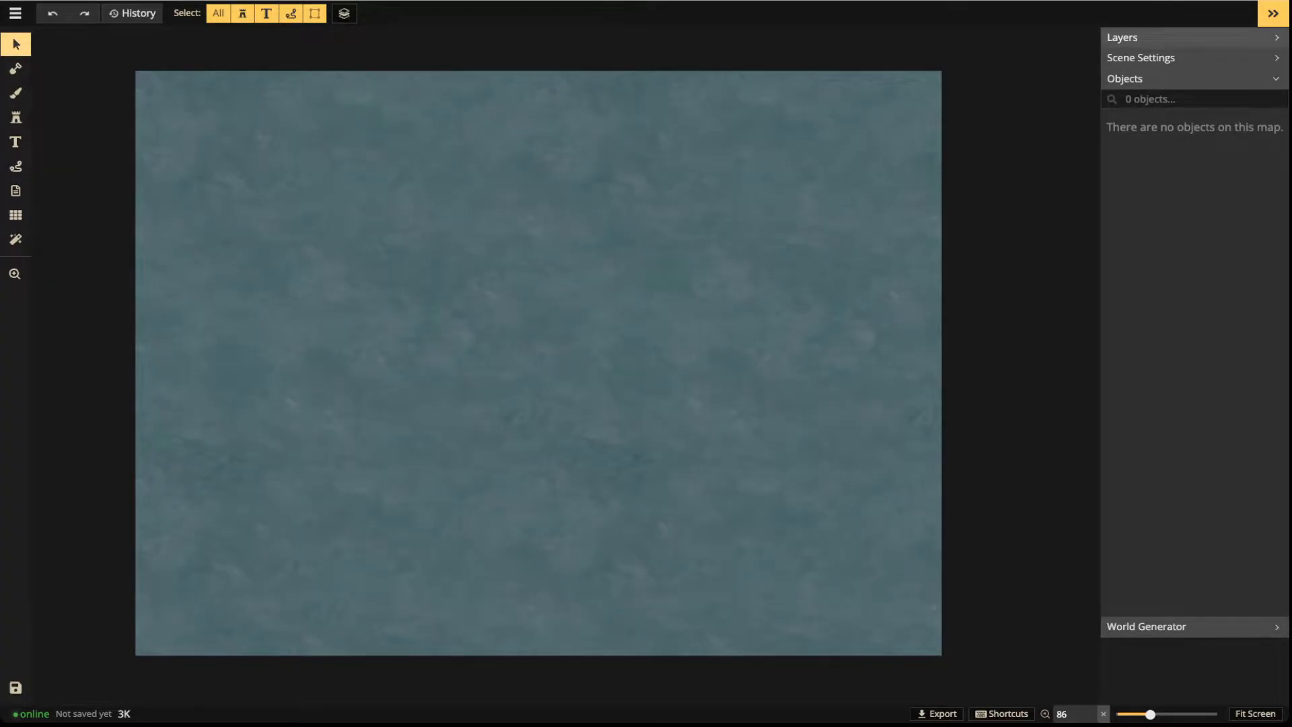
Expand the layer list and scene settings to view them, and toggle the side panel's visibility until it is hidden
click(1189, 37)
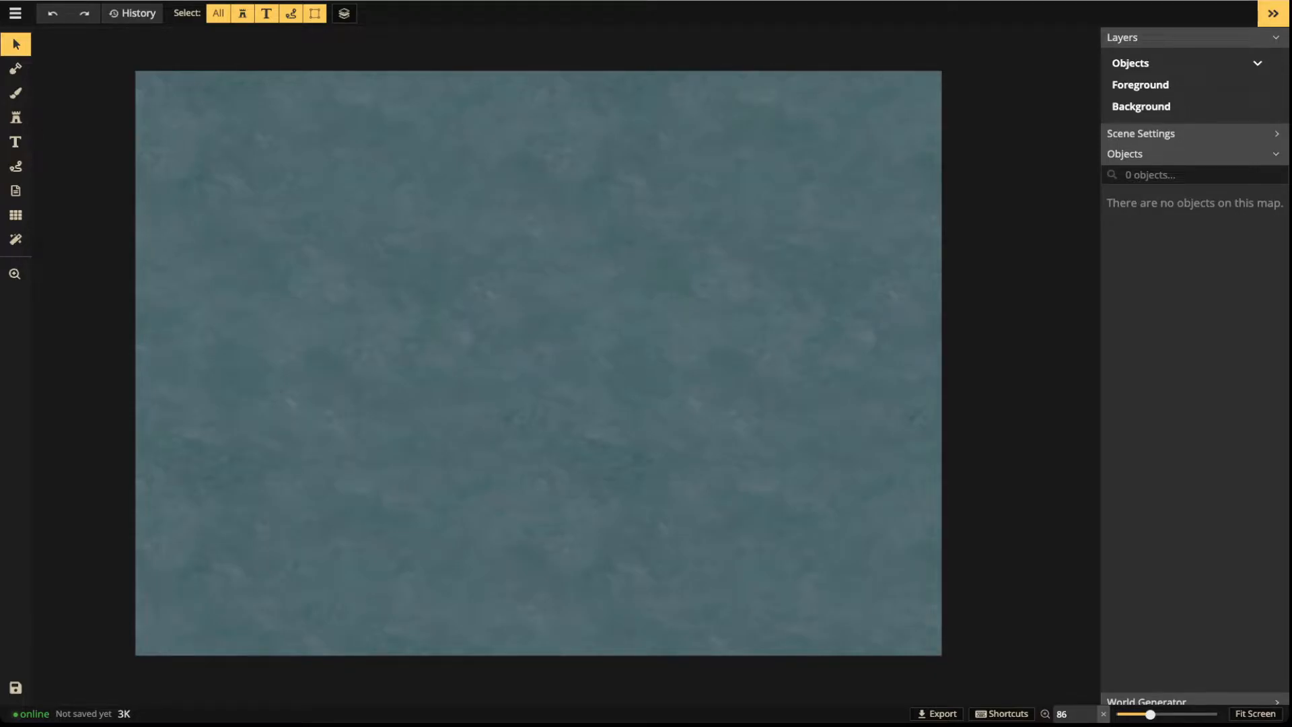
click(1143, 133)
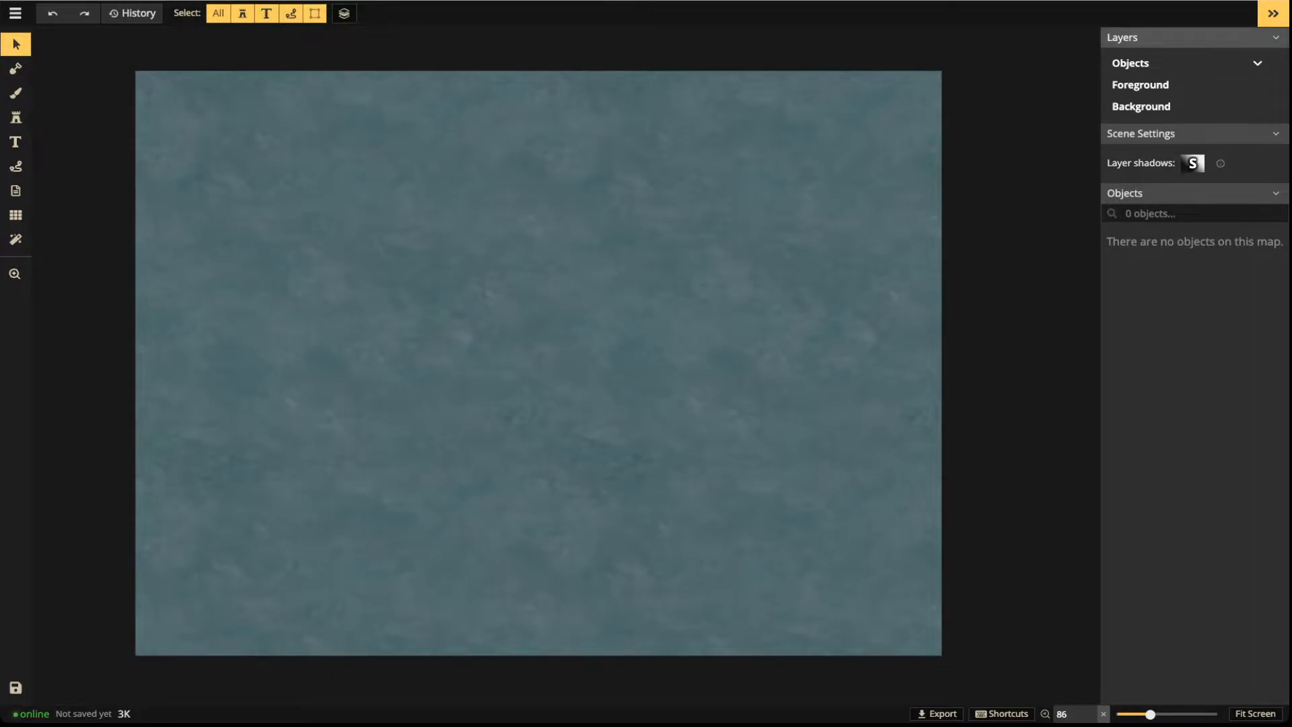
click(1273, 14)
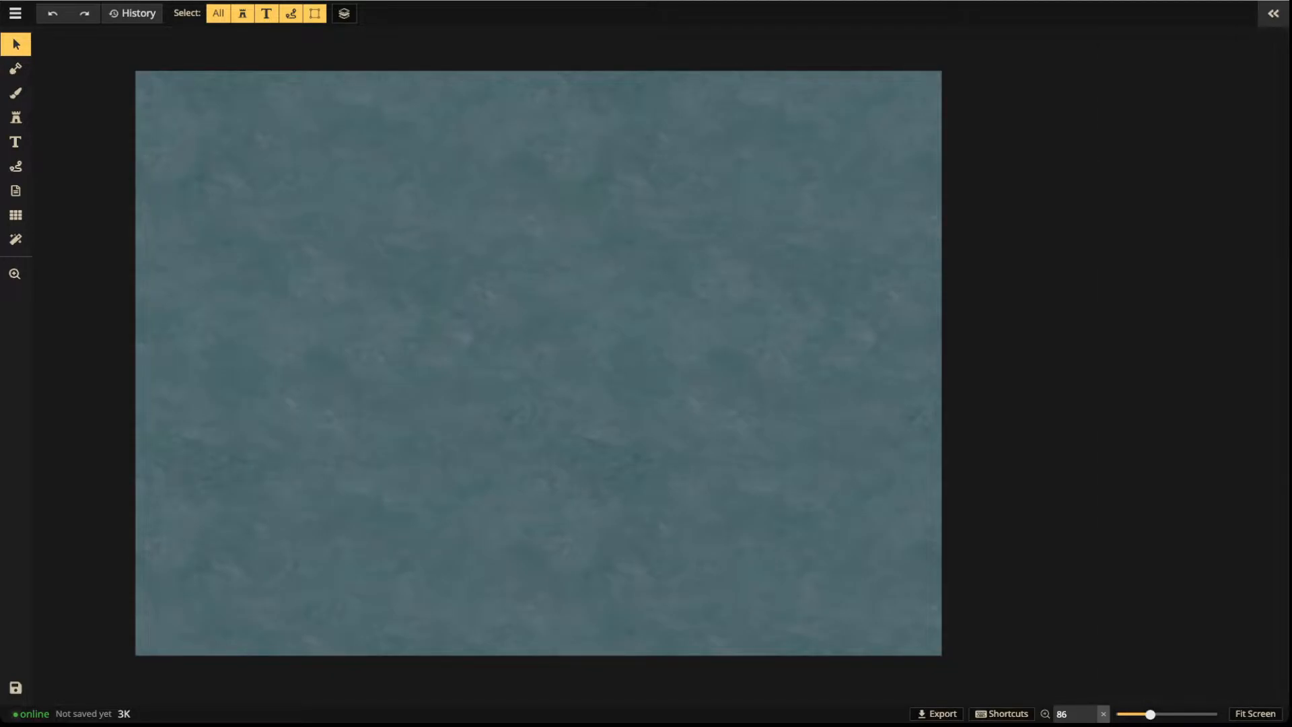
click(1273, 14)
click(1273, 13)
click(1272, 13)
click(1273, 13)
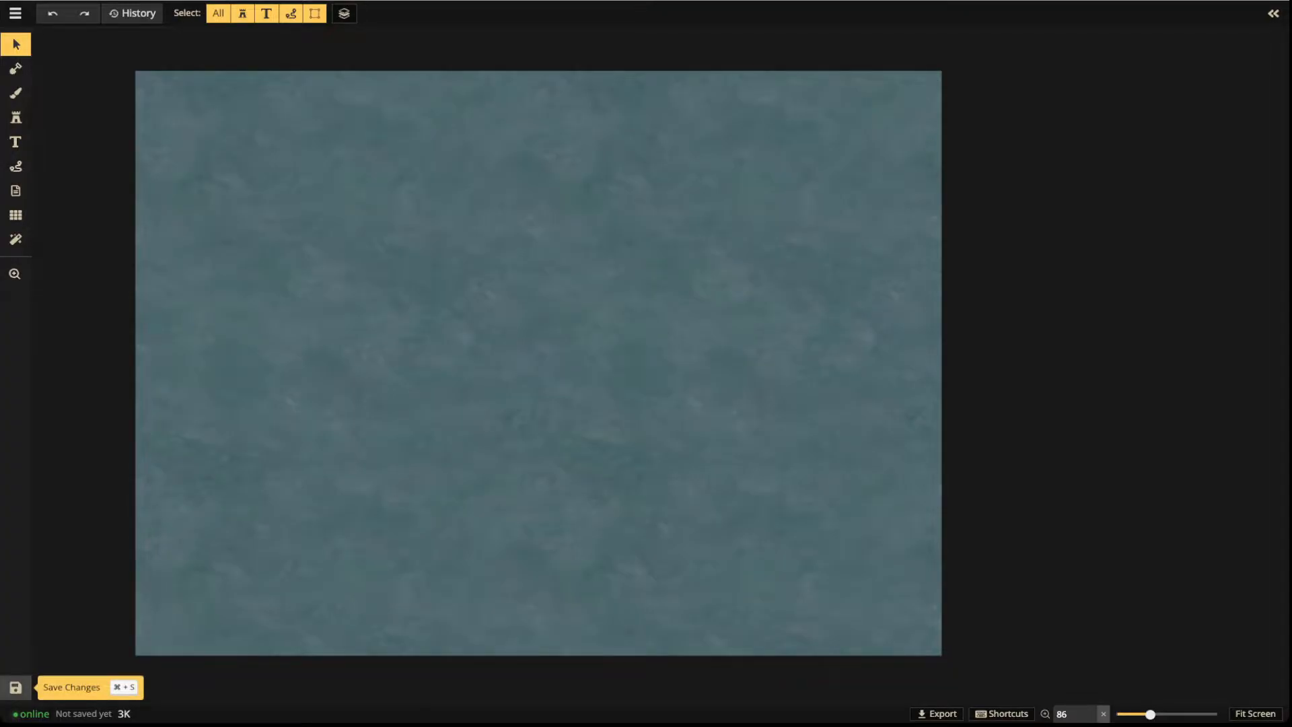
Review the list of keyboard shortcuts for the global commands and each tool, and close it
click(15, 12)
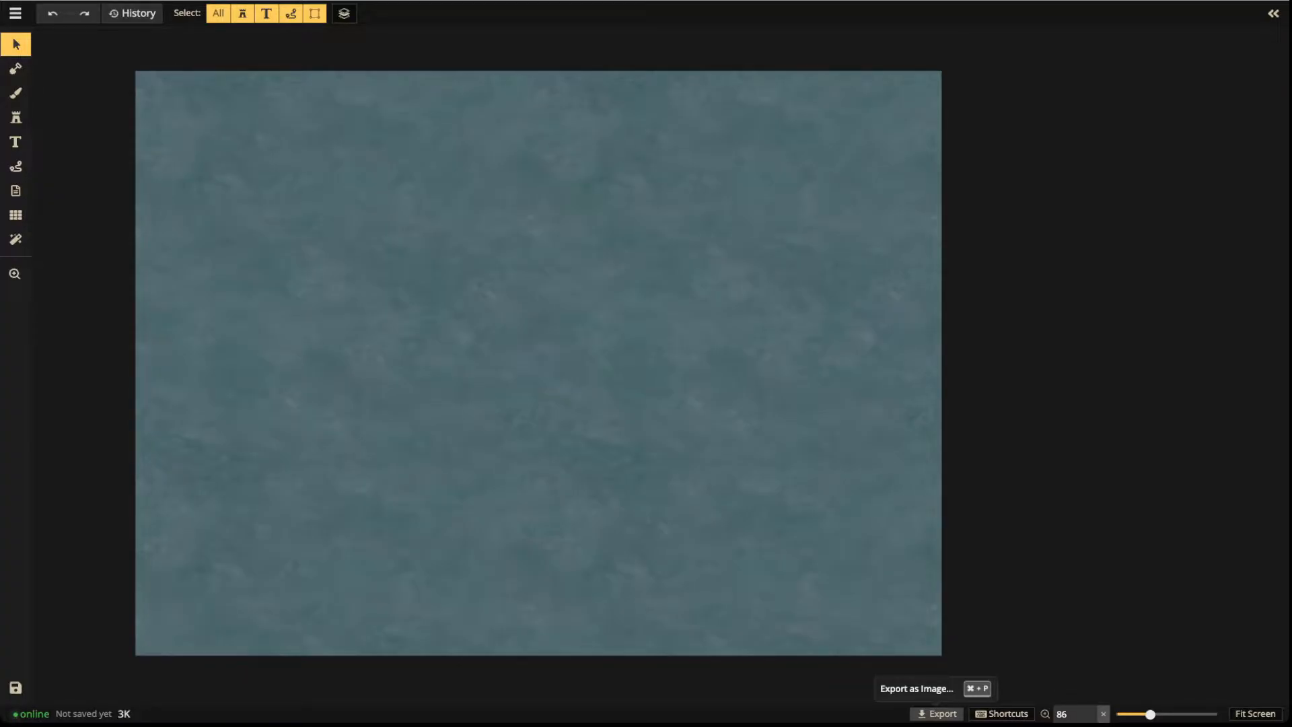
click(1001, 713)
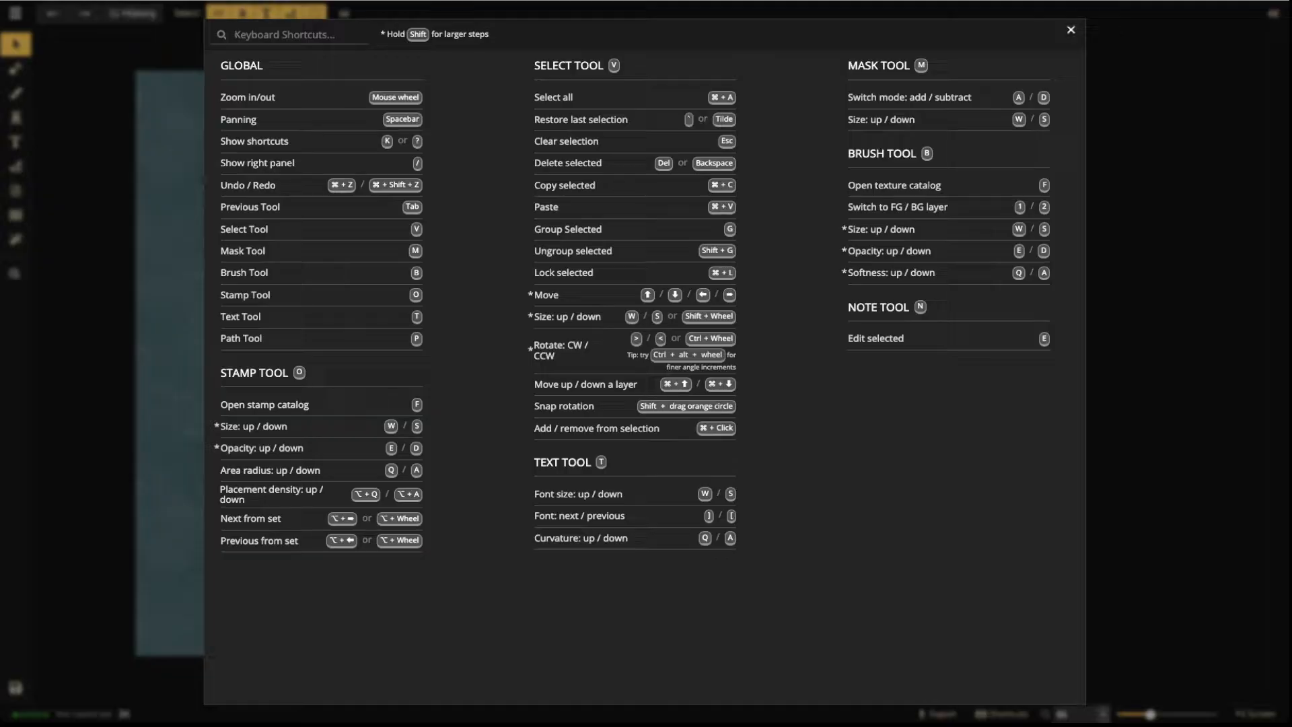
click(1070, 29)
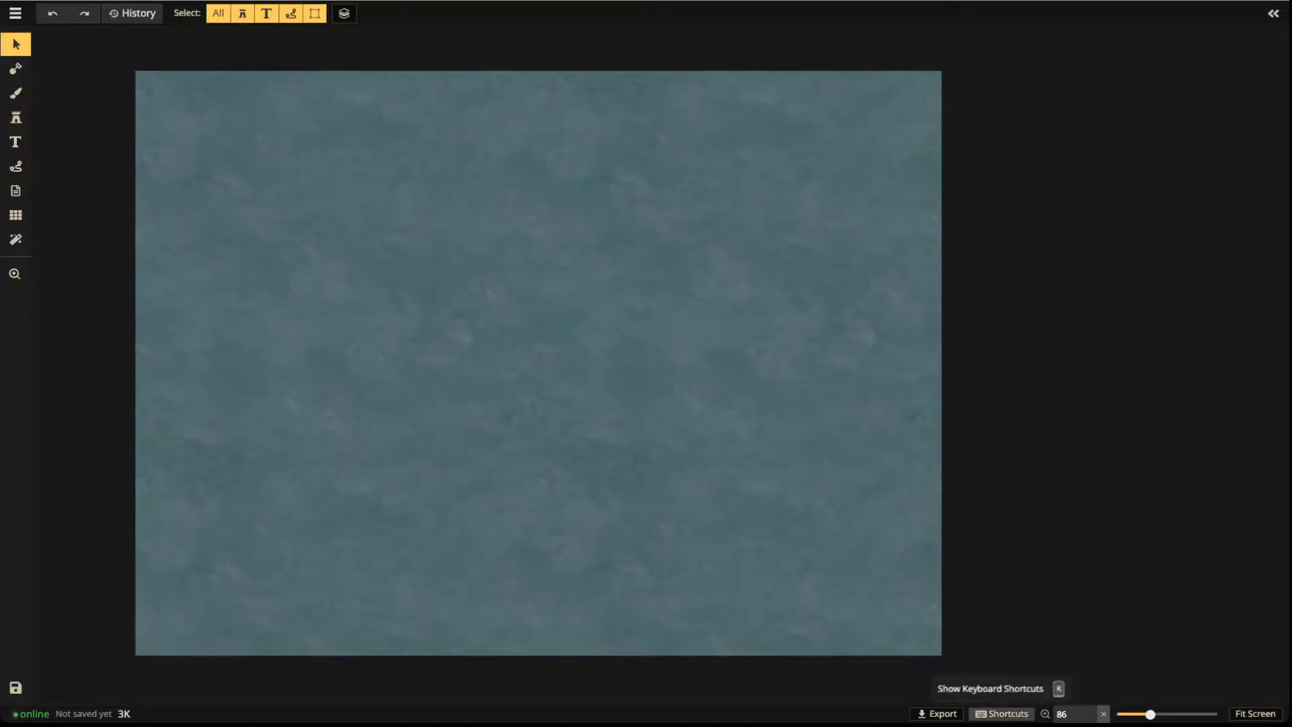
click(1001, 713)
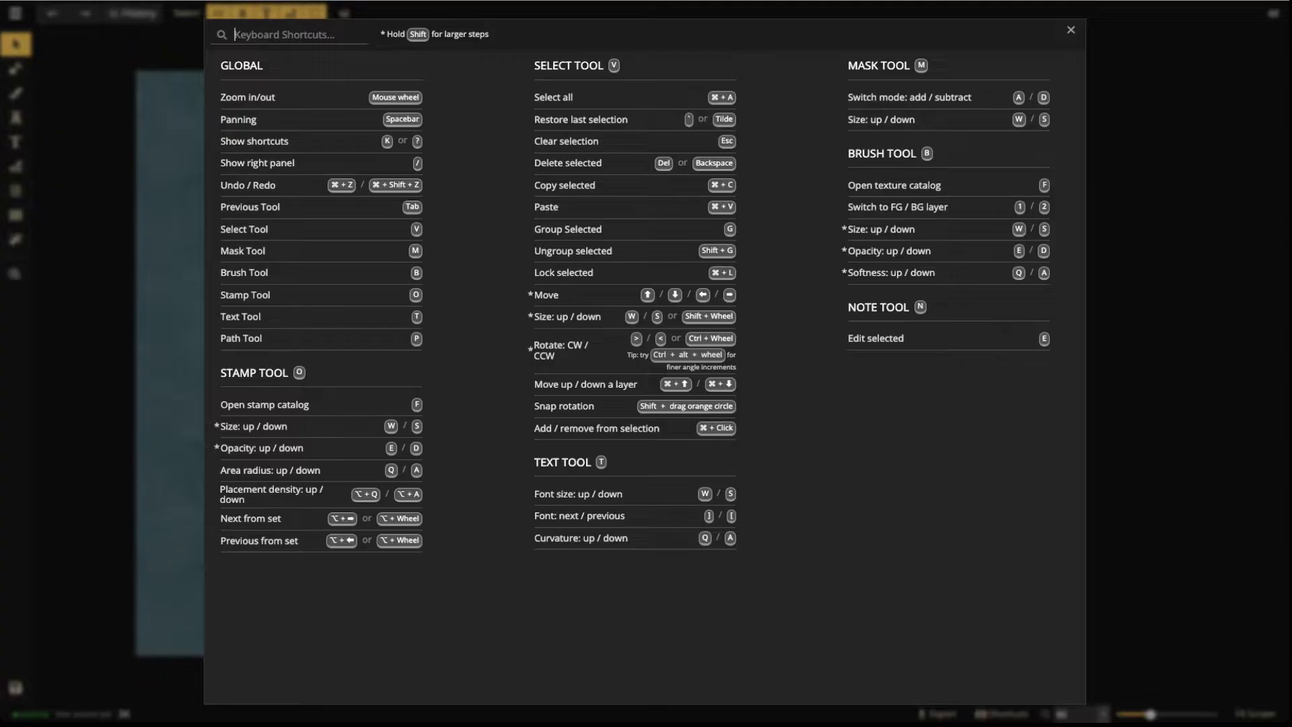
key(Escape)
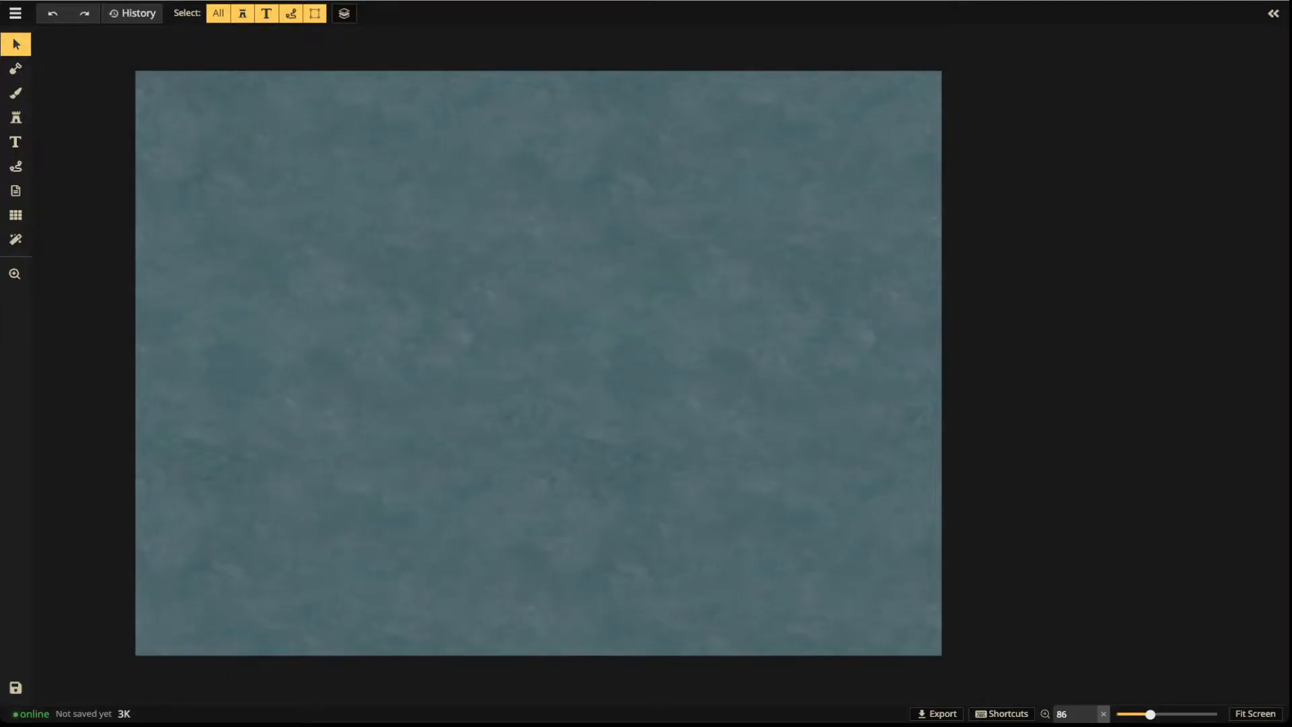
Show the side panel again and try out the zoom level, the fit-to-screen reset and panning on the map
click(1273, 14)
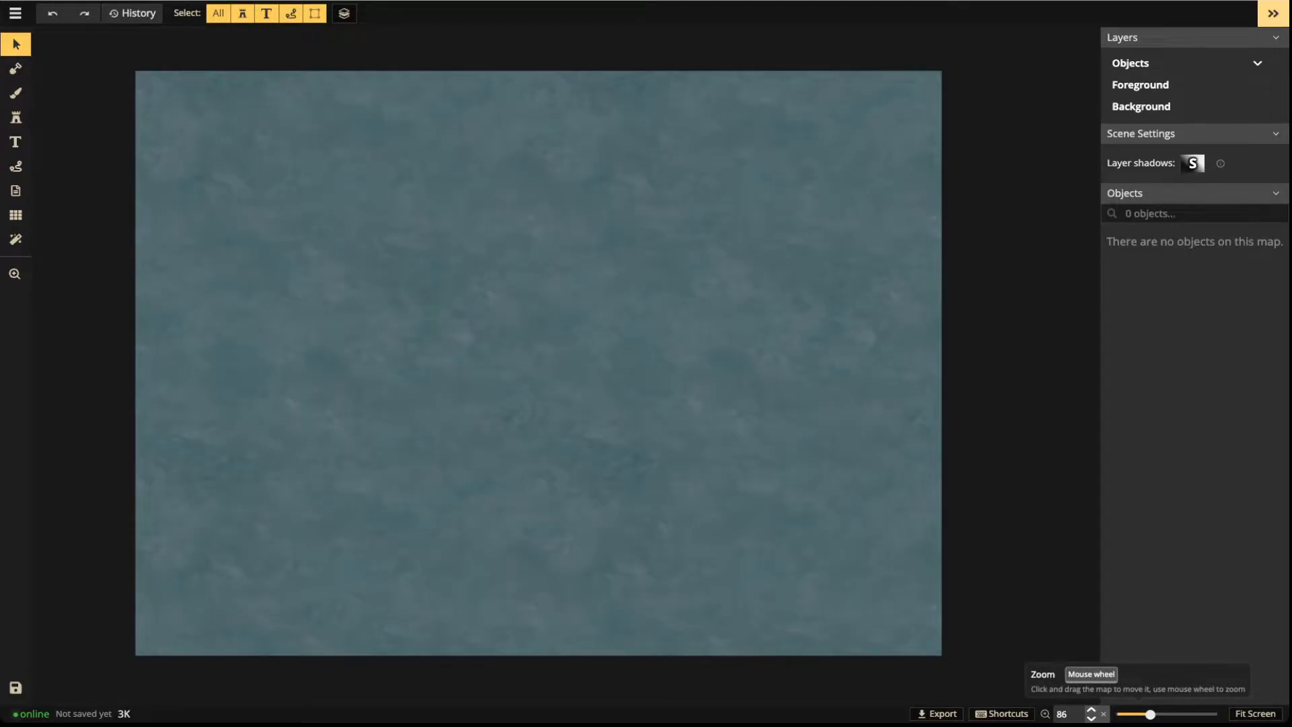
mouse_move(1149, 714)
mouse_down()
mouse_move(1162, 714)
mouse_move(1145, 714)
mouse_up()
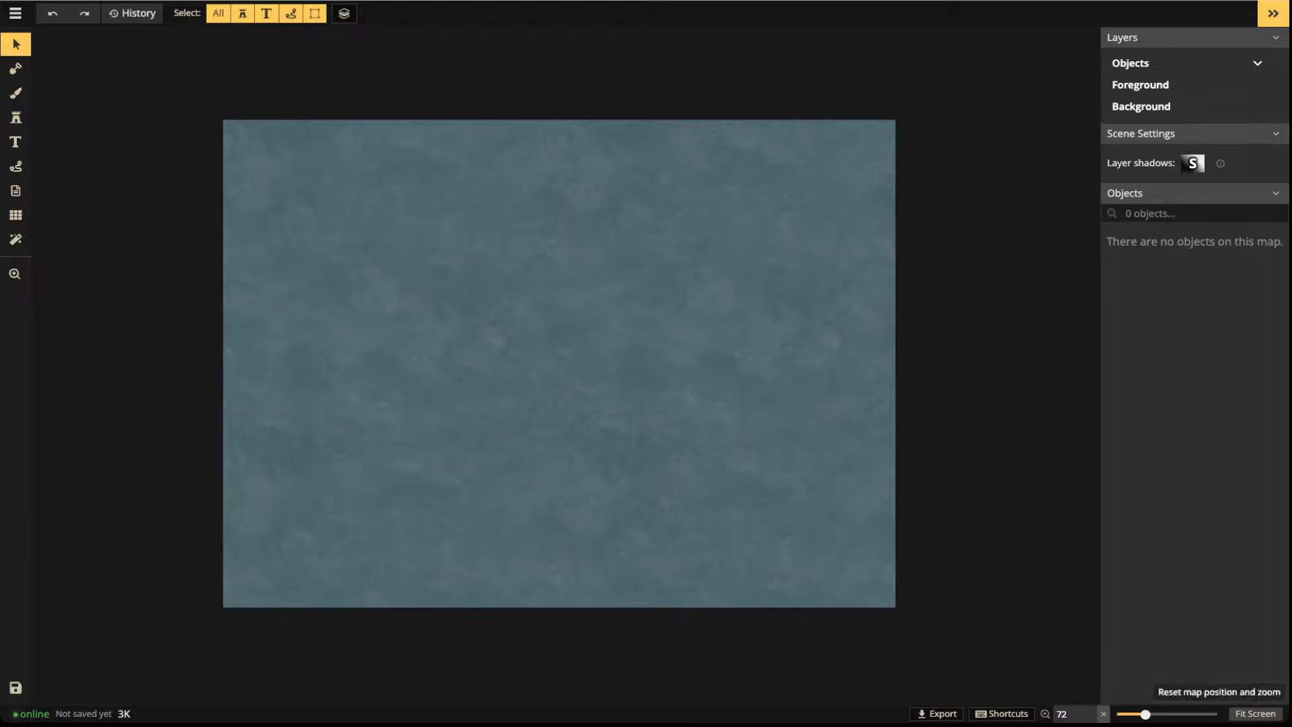
click(1254, 713)
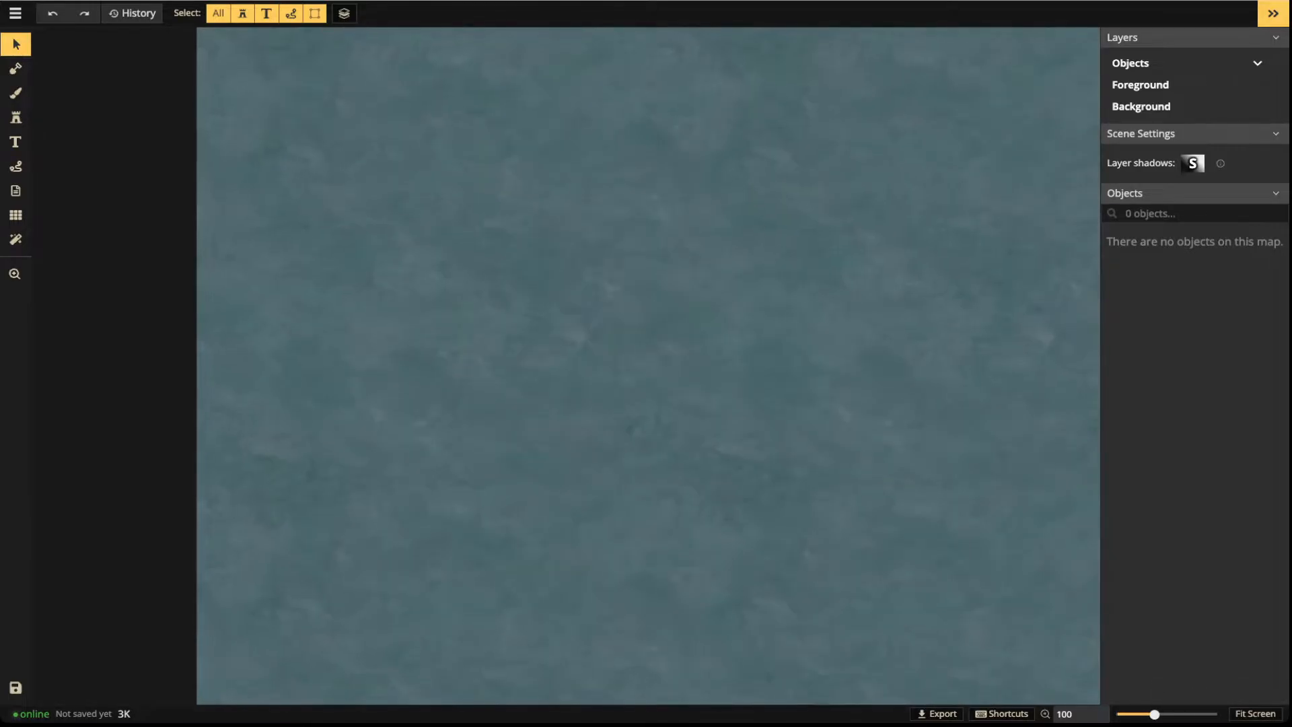
key(space)
drag(648, 366, 603, 371)
scroll(834, 236, down, 1)
key(space)
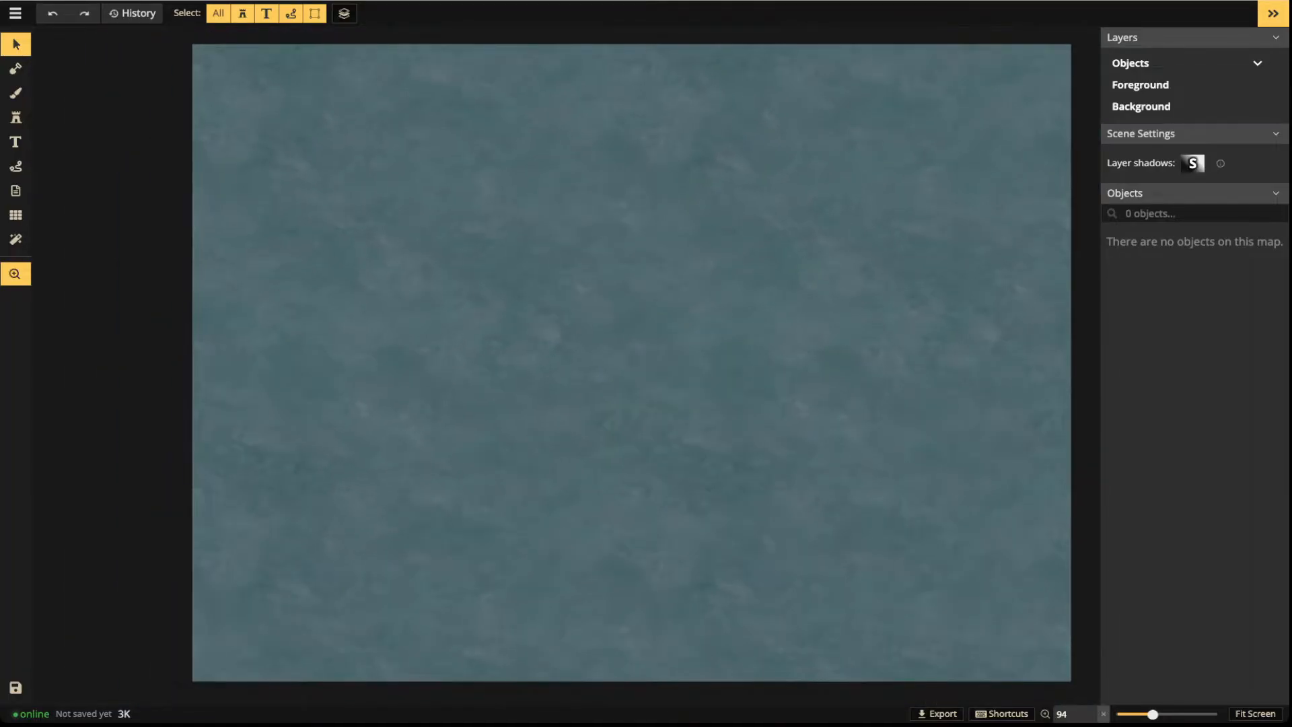
drag(834, 236, 810, 229)
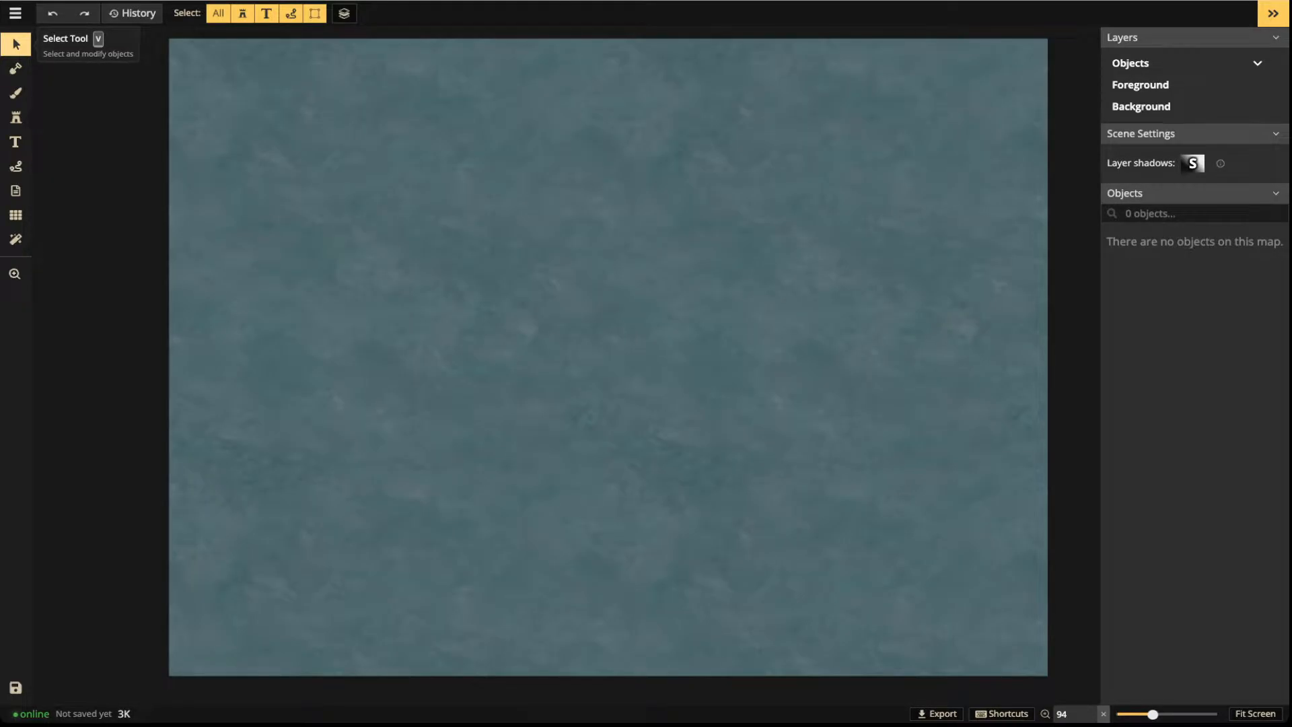
Place three Brown Mountains stamps of size 100 in the upper-left part of the map
click(16, 117)
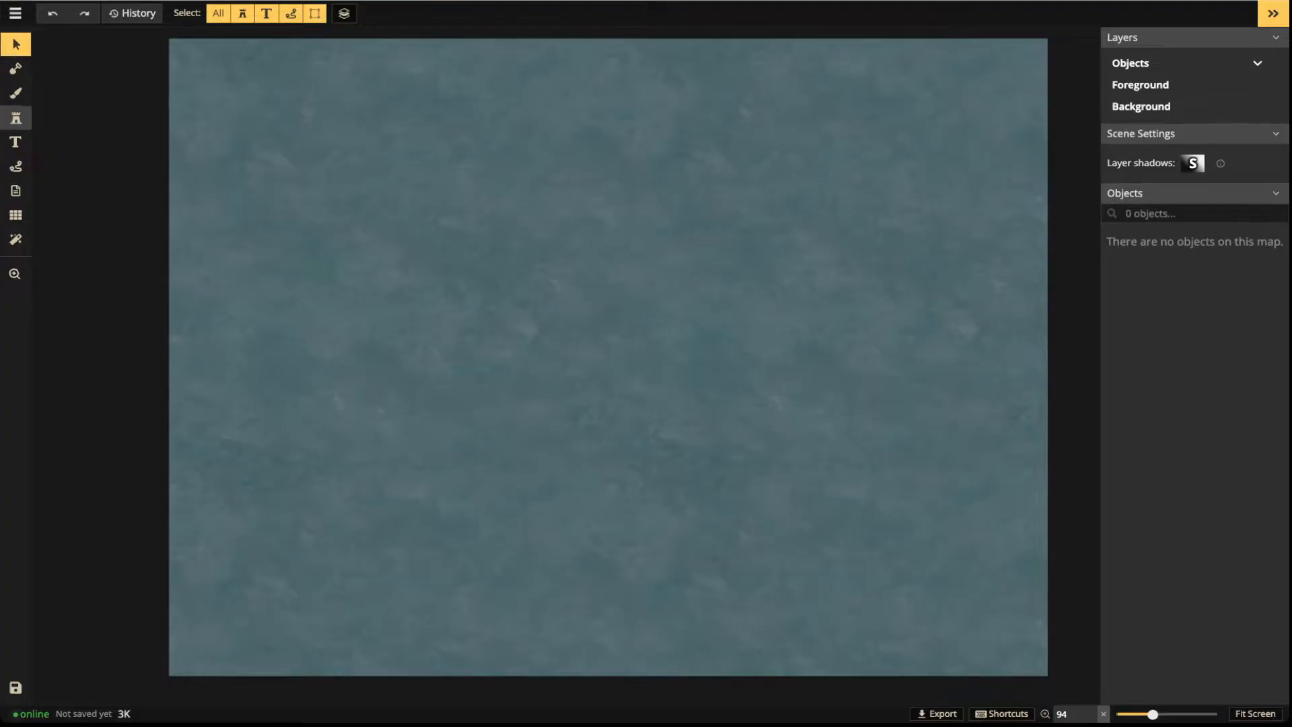
click(409, 177)
click(592, 213)
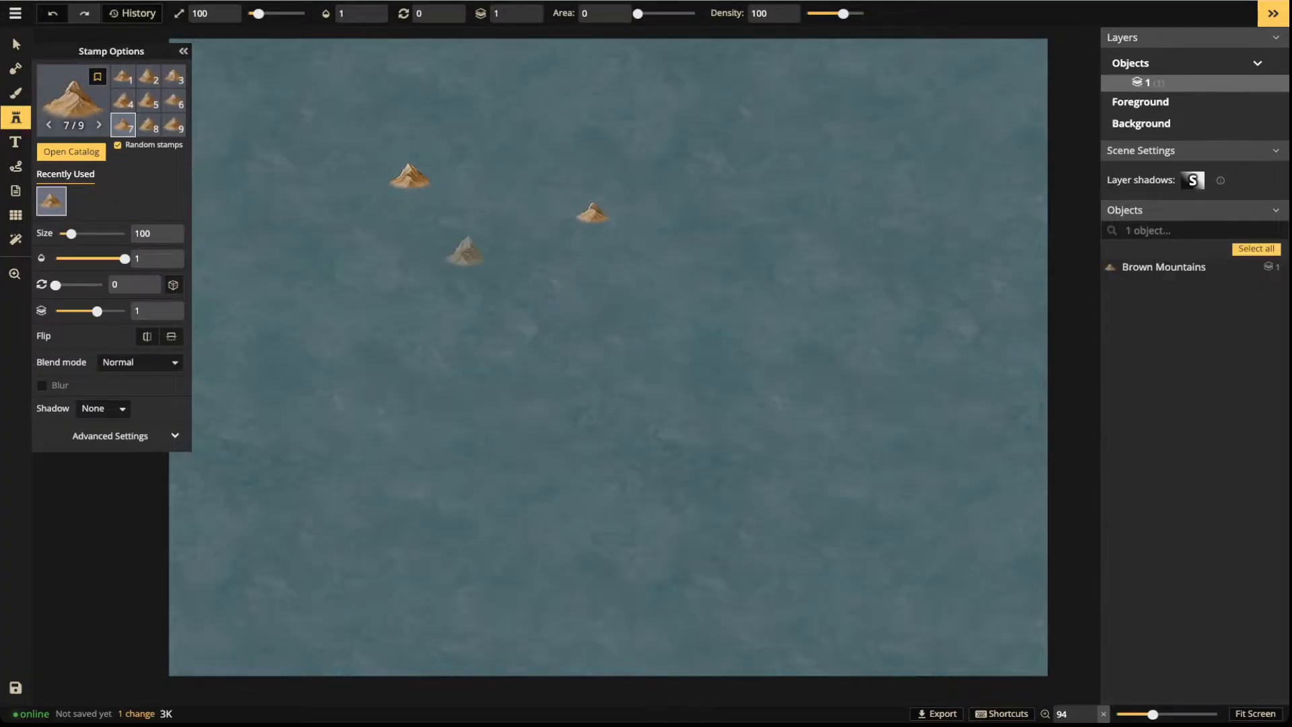
click(444, 261)
Draw a winding white dashed path of width 1.5 in Free-Draw mode down the left part of the map
click(16, 166)
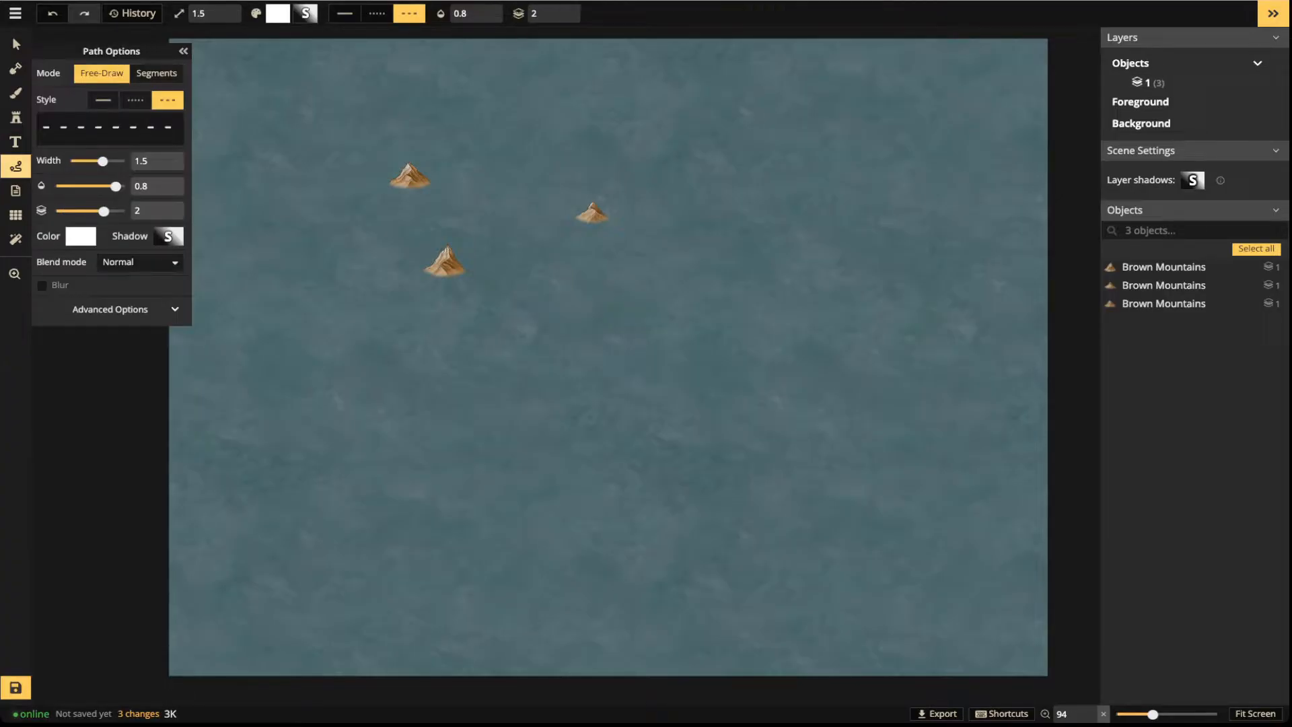
drag(301, 198, 289, 310)
drag(459, 470, 460, 471)
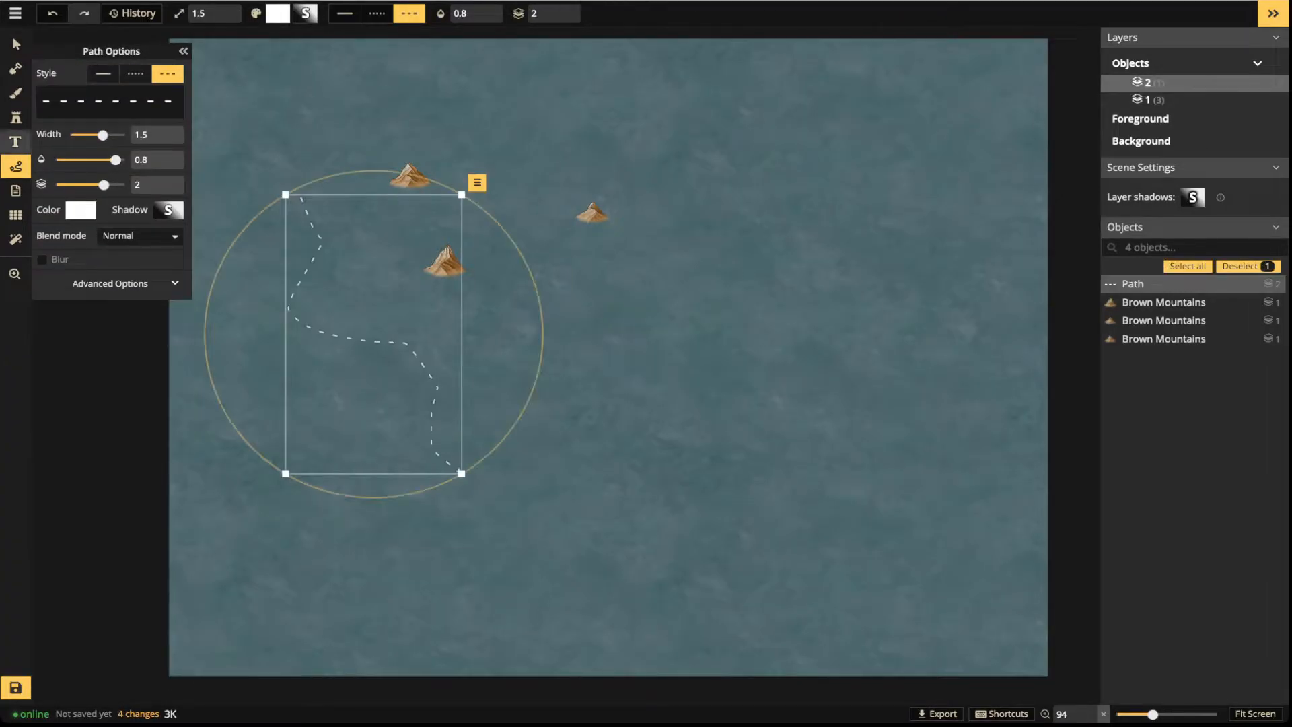
Place a text label reading "Text" near the map's centre and return to the Select tool
click(16, 142)
click(684, 326)
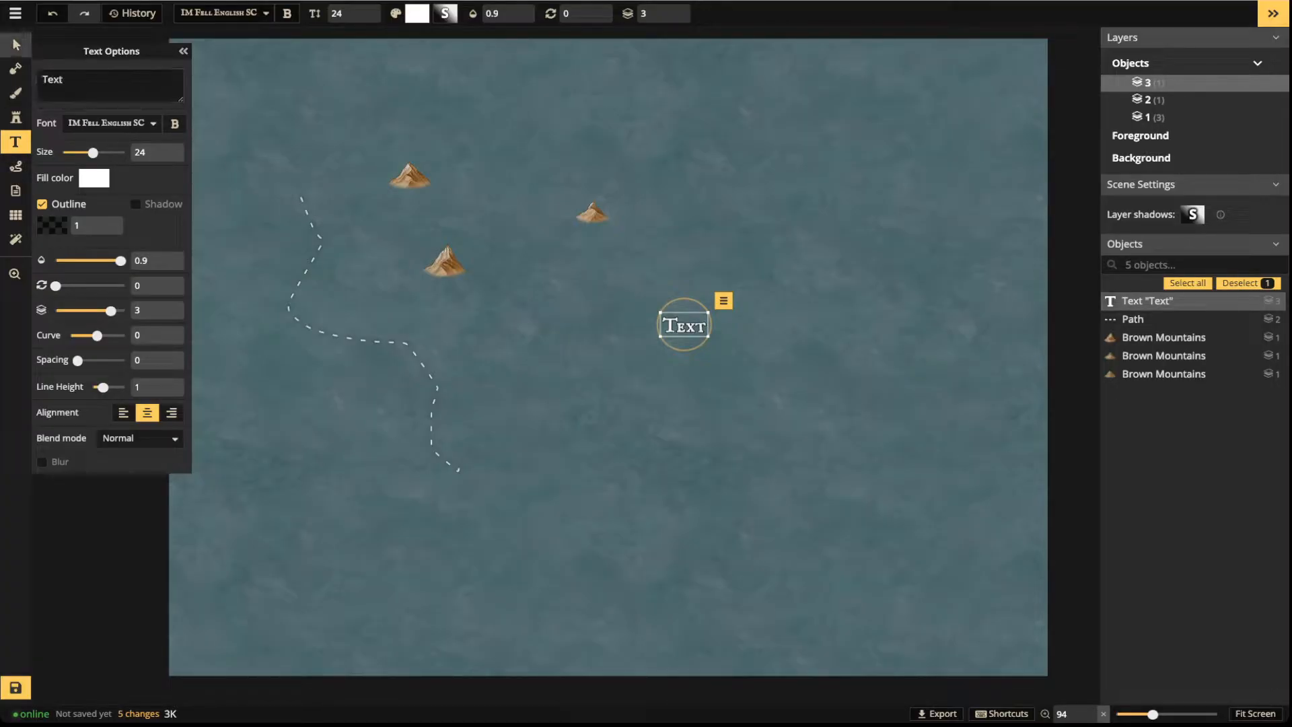
click(16, 44)
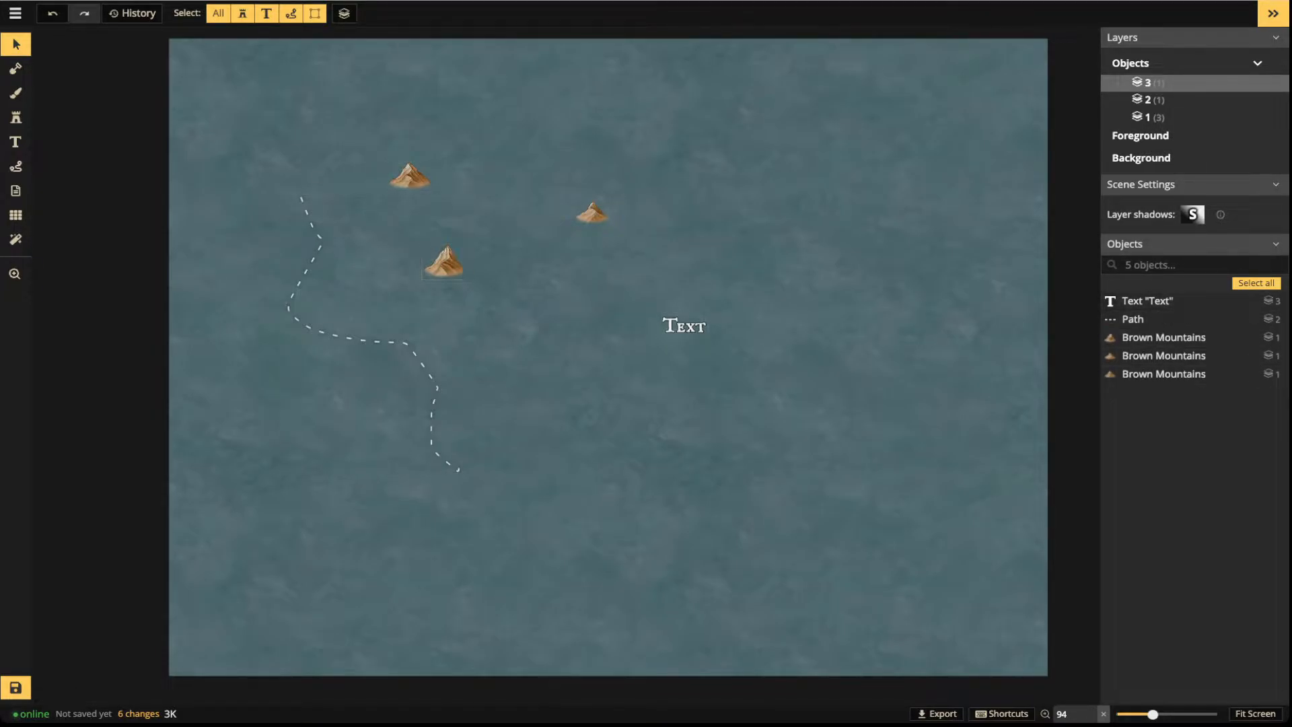
Move the topmost mountain stamp to the right and delete the smallest mountain stamp
drag(411, 177, 464, 182)
click(571, 178)
key(Delete)
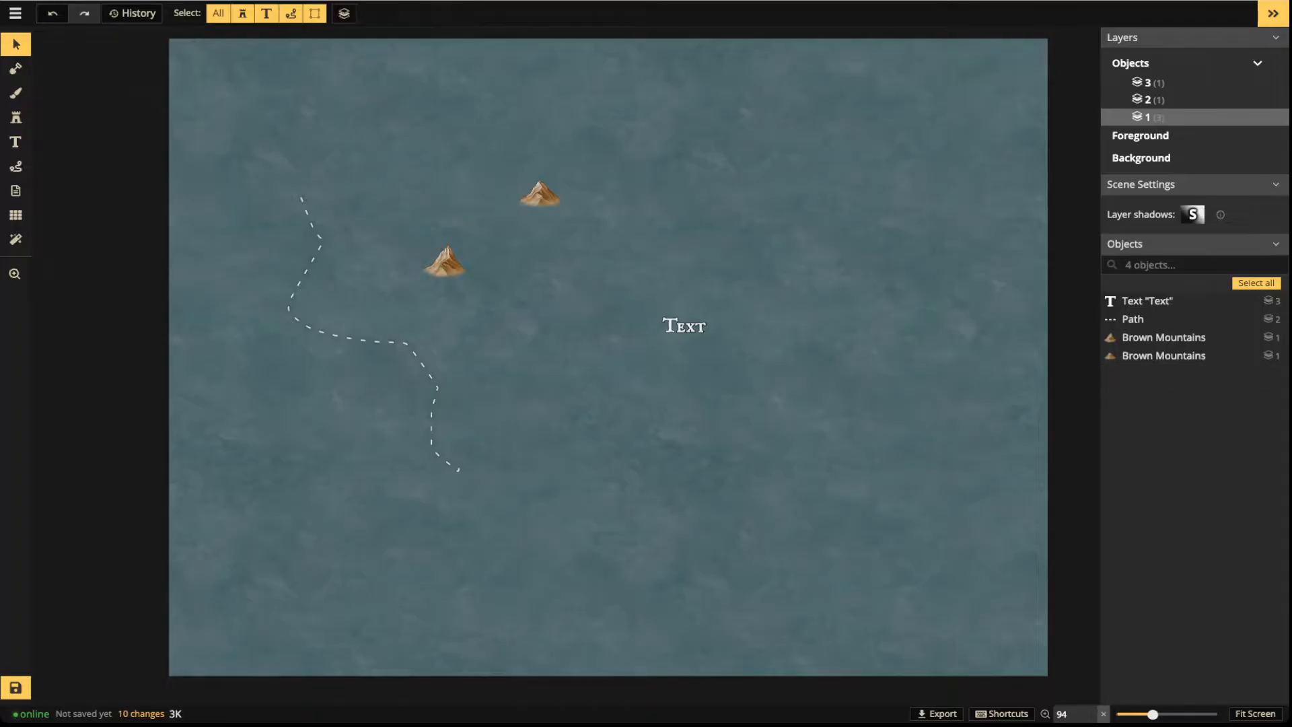
Duplicate the lower mountain stamp and position the copy just left of the upper mountain
click(444, 261)
key(ctrl+v)
drag(467, 178, 468, 191)
click(540, 195)
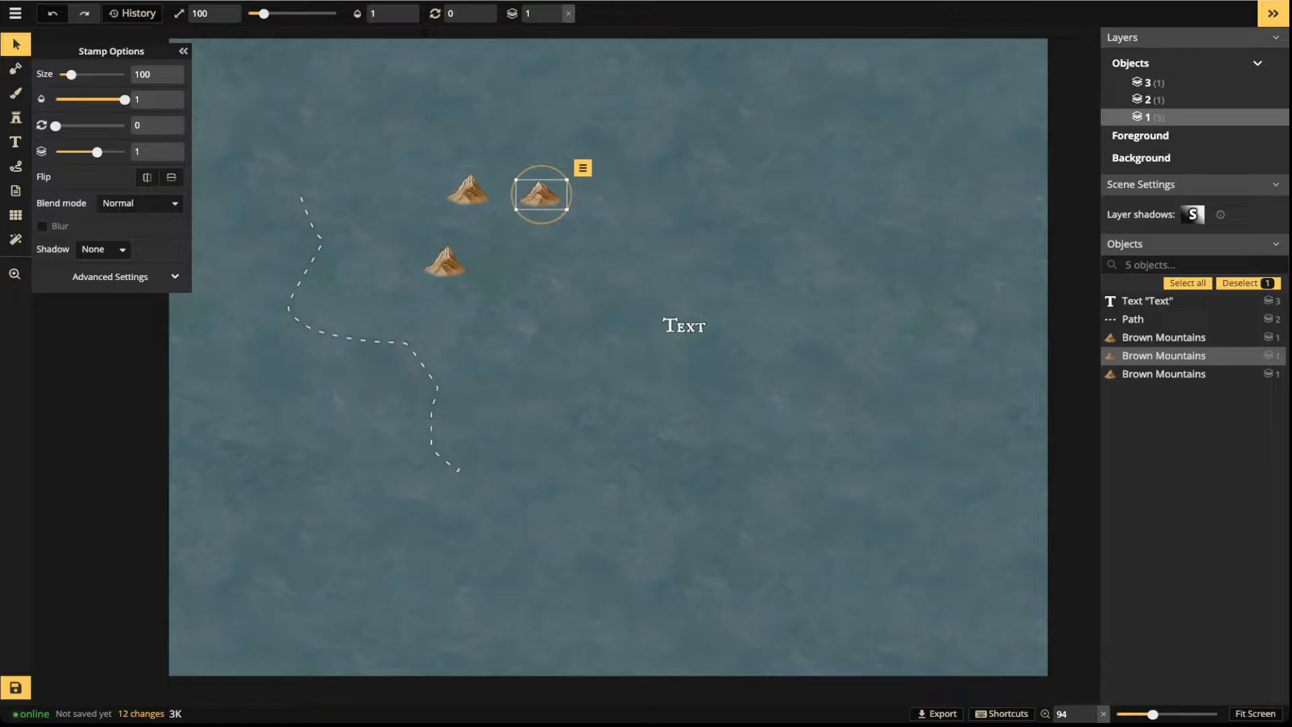
Select the mountains, path and text together with an area selection, and clear the selection
click(16, 69)
click(16, 44)
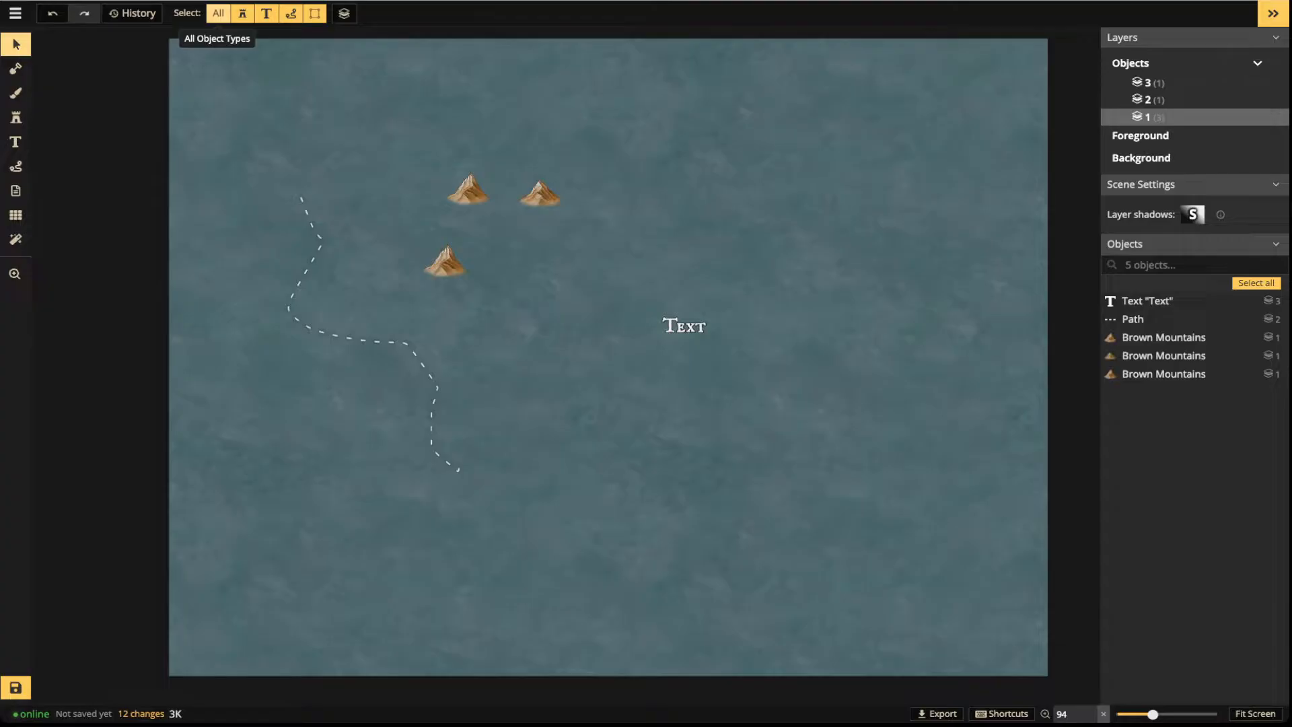
drag(248, 107, 830, 521)
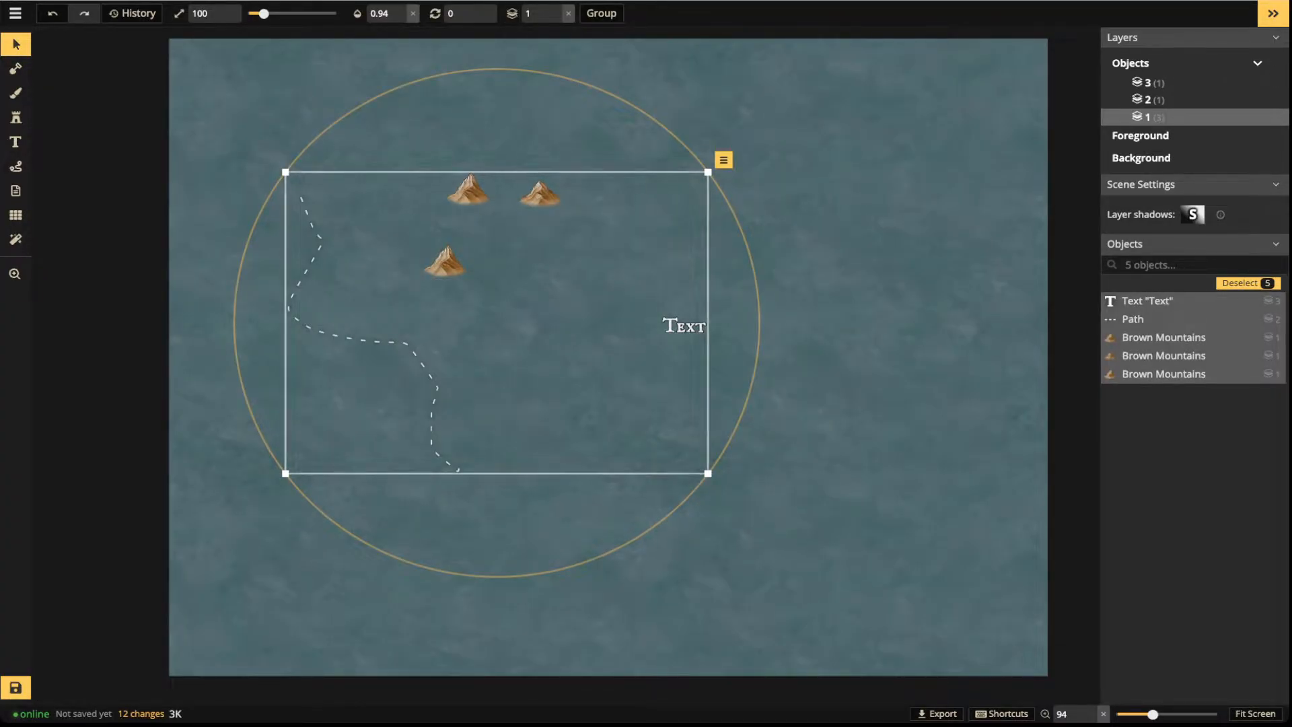
key(Escape)
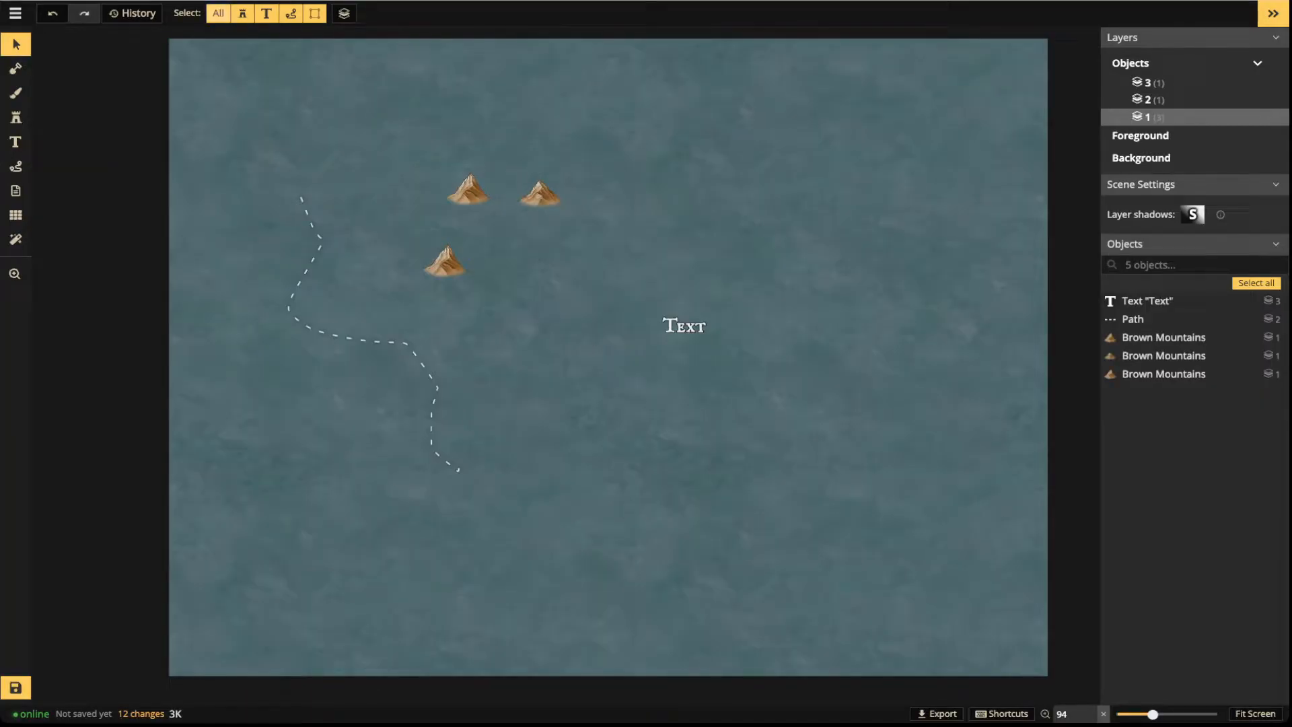
Limit selection to stamps only, area-select the three mountains, and move them together down and to the left on the map
click(218, 13)
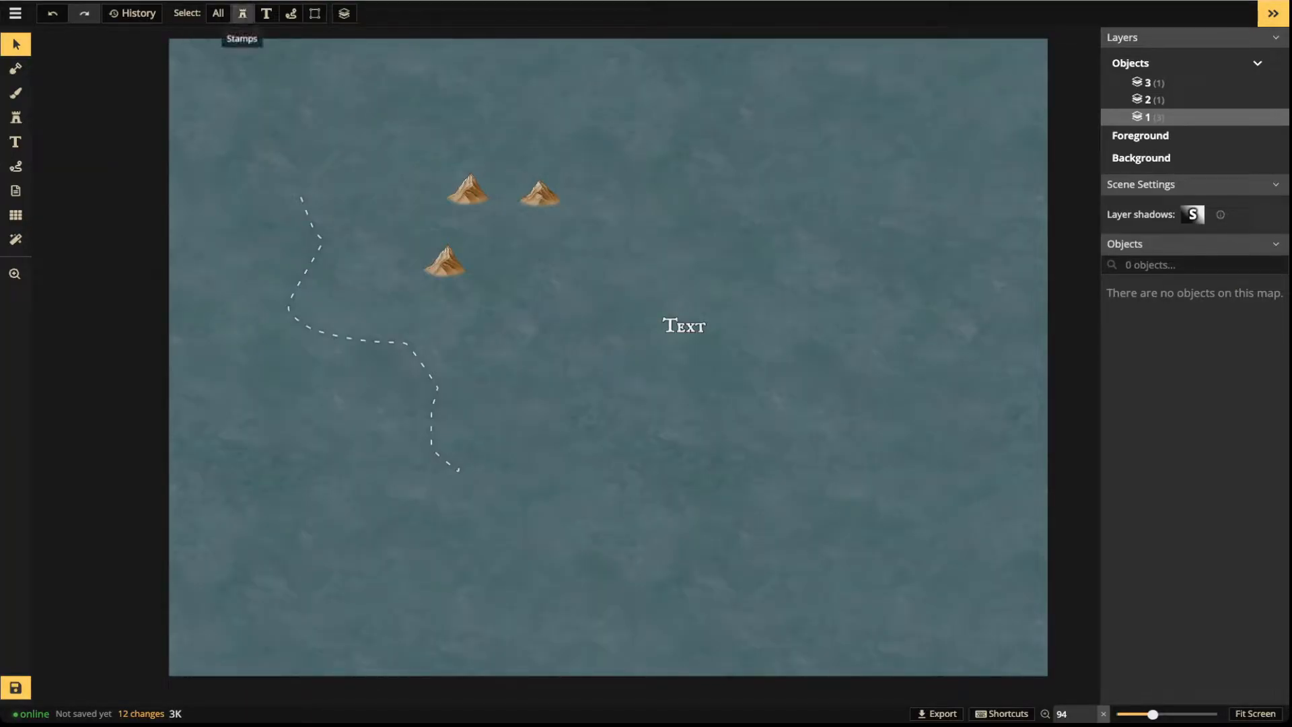
click(242, 13)
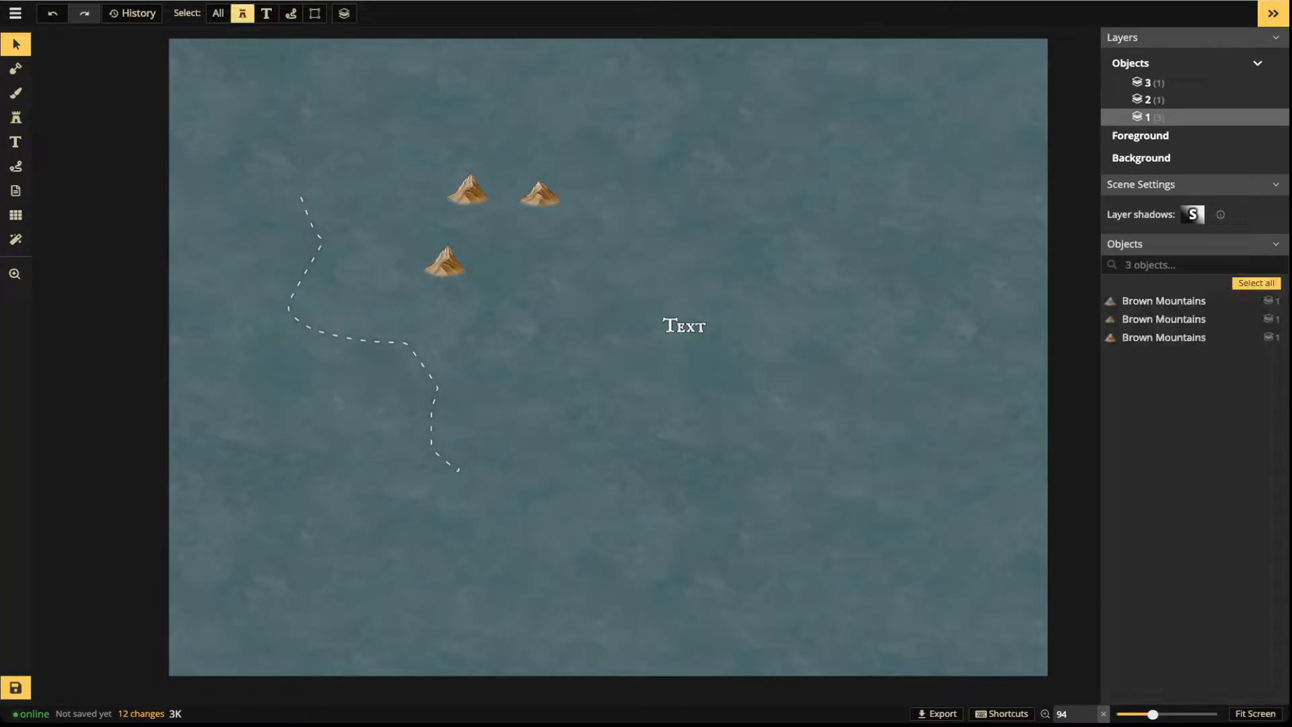
drag(226, 83, 810, 525)
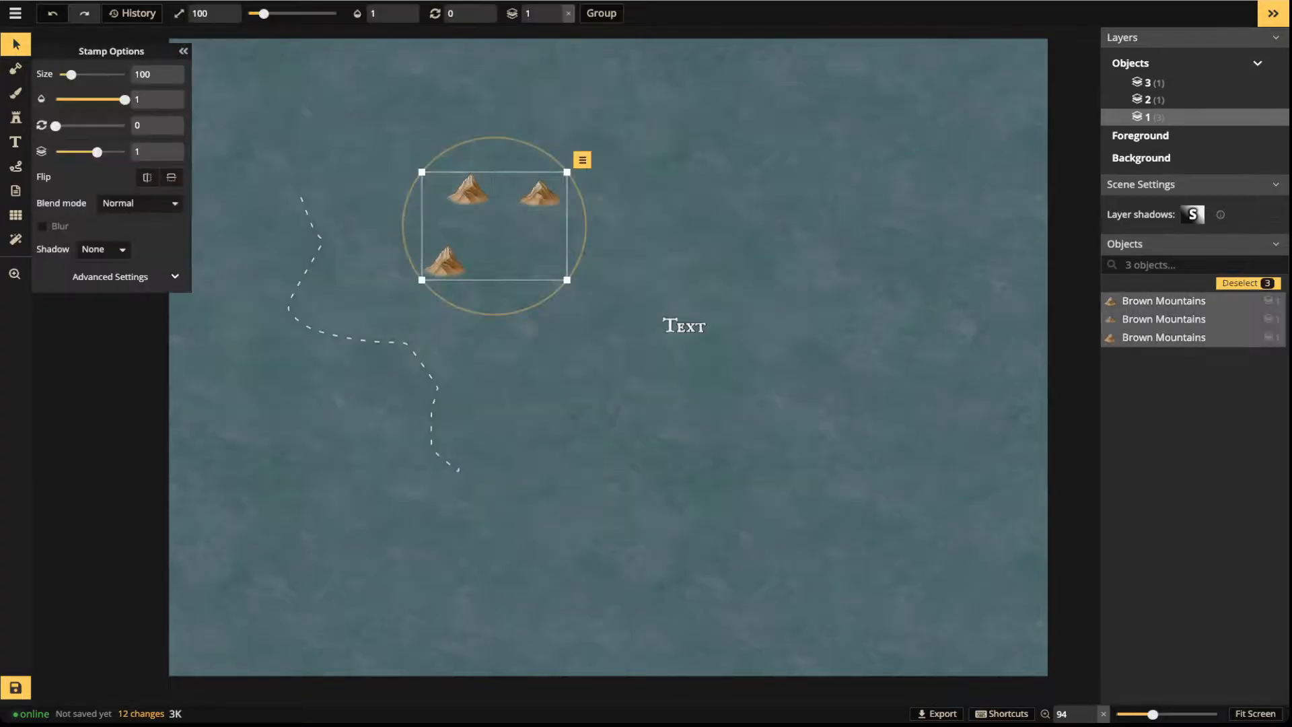
drag(540, 195, 511, 239)
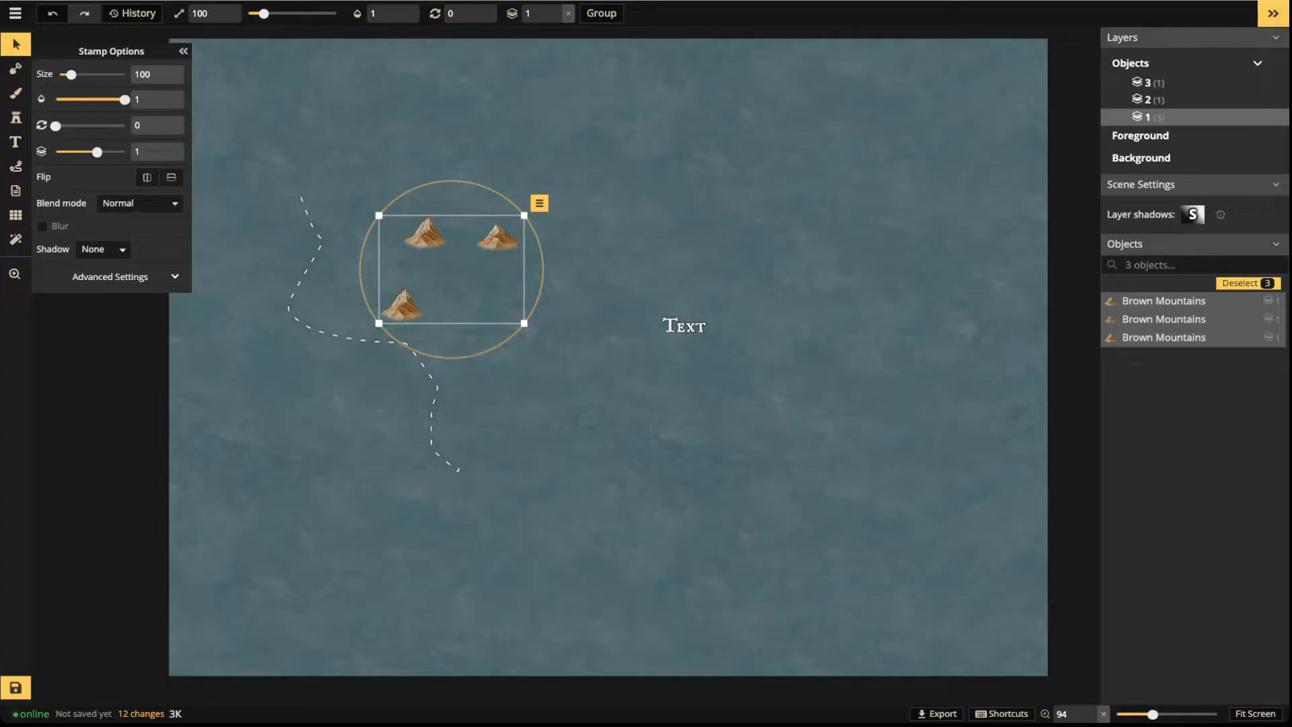
mouse_move(497, 238)
mouse_down()
mouse_move(471, 218)
mouse_move(449, 227)
mouse_move(490, 235)
mouse_up()
key(Escape)
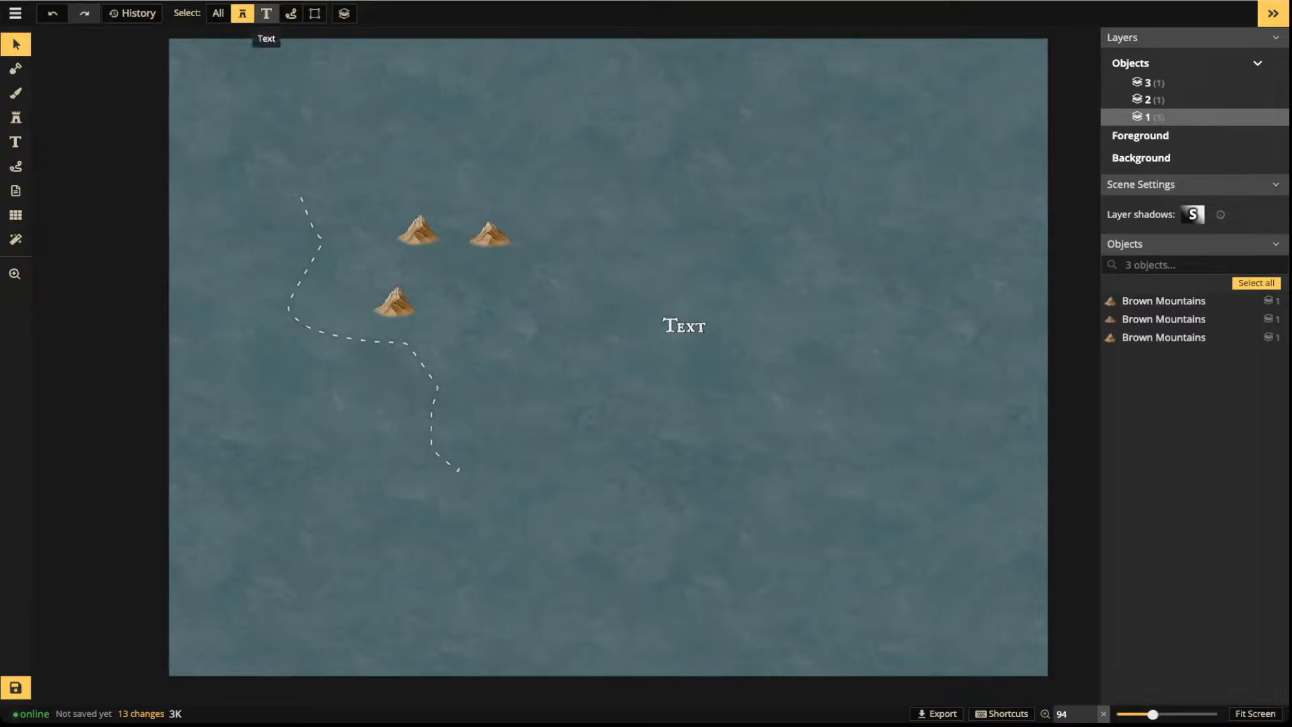
Allow text as well as stamps in the selection filter and move the mountains and text together slightly up and left
click(267, 13)
drag(301, 139, 746, 426)
drag(539, 274, 513, 252)
key(Escape)
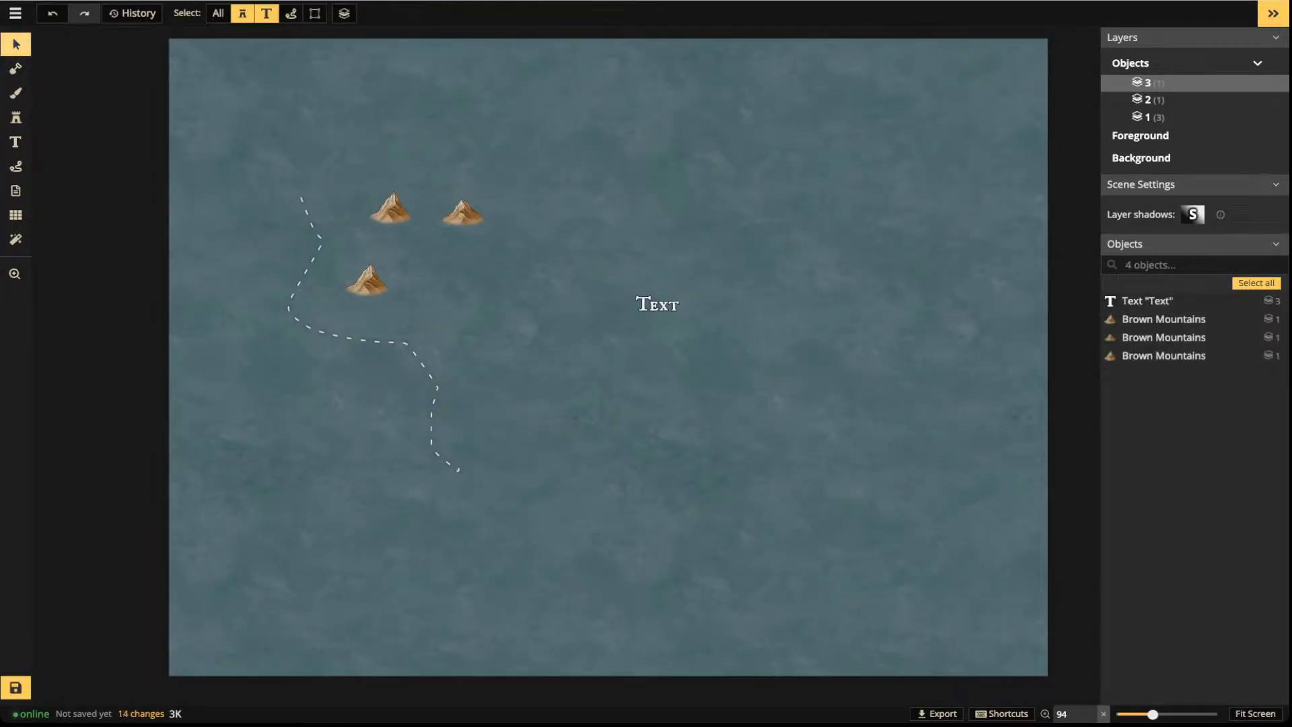
Reset the selection filter to all object types and move the mountains, path and text together to the right
click(218, 13)
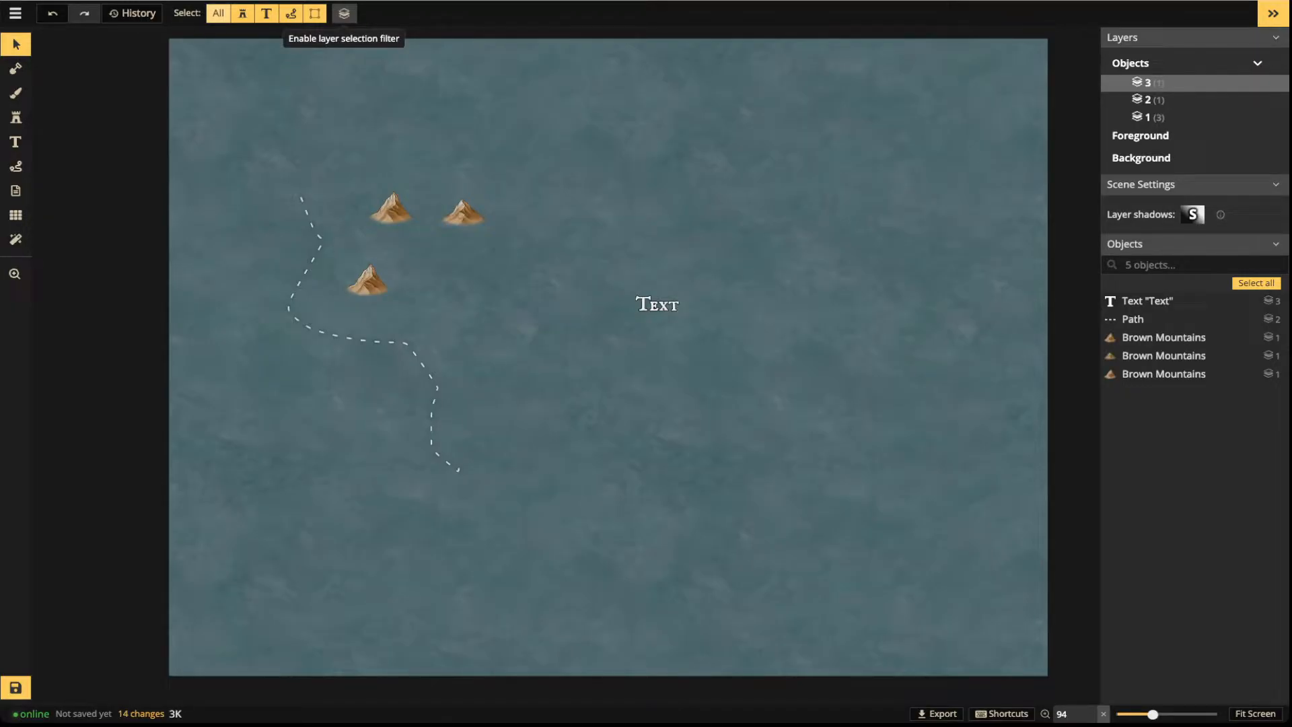
drag(245, 109, 683, 394)
drag(404, 215, 480, 216)
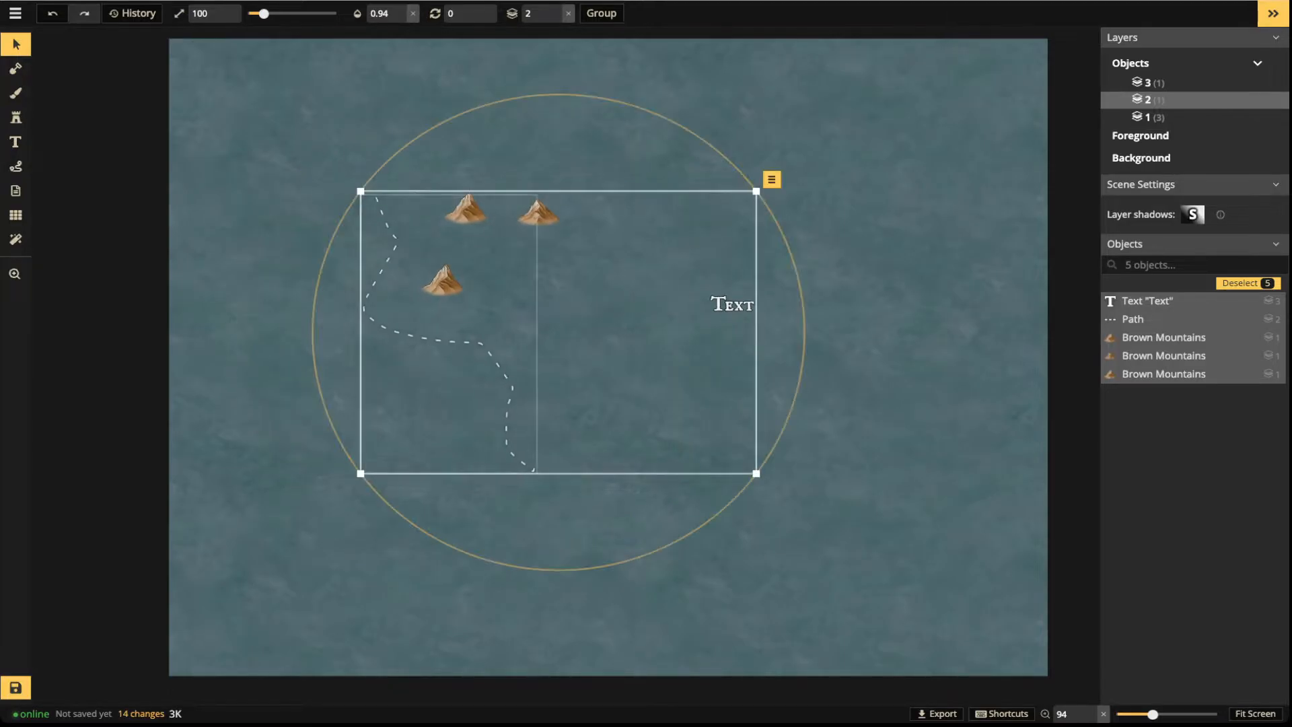
Move the text label on its own to above the upper-right mountain and clear the selection
click(801, 289)
drag(732, 303, 551, 126)
drag(428, 193, 469, 226)
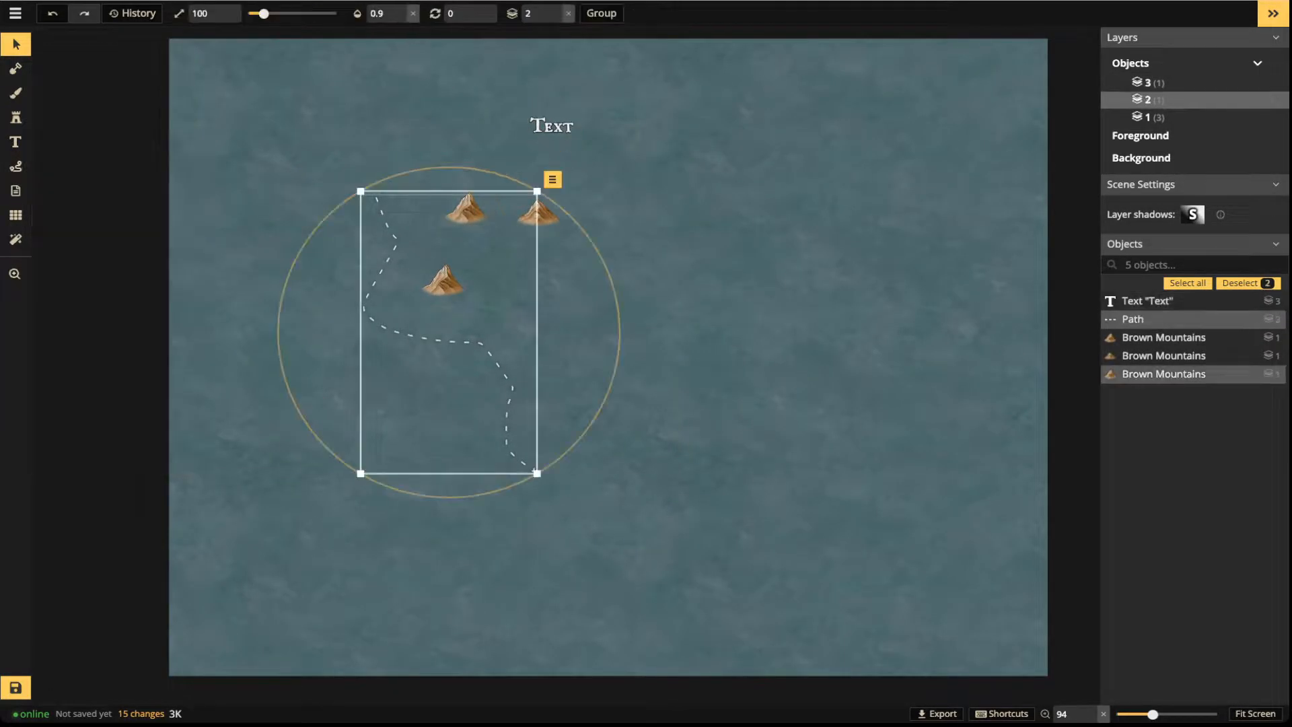
click(592, 242)
Add the three mountain stamps one by one to a single selection and move them together below the path
click(539, 214)
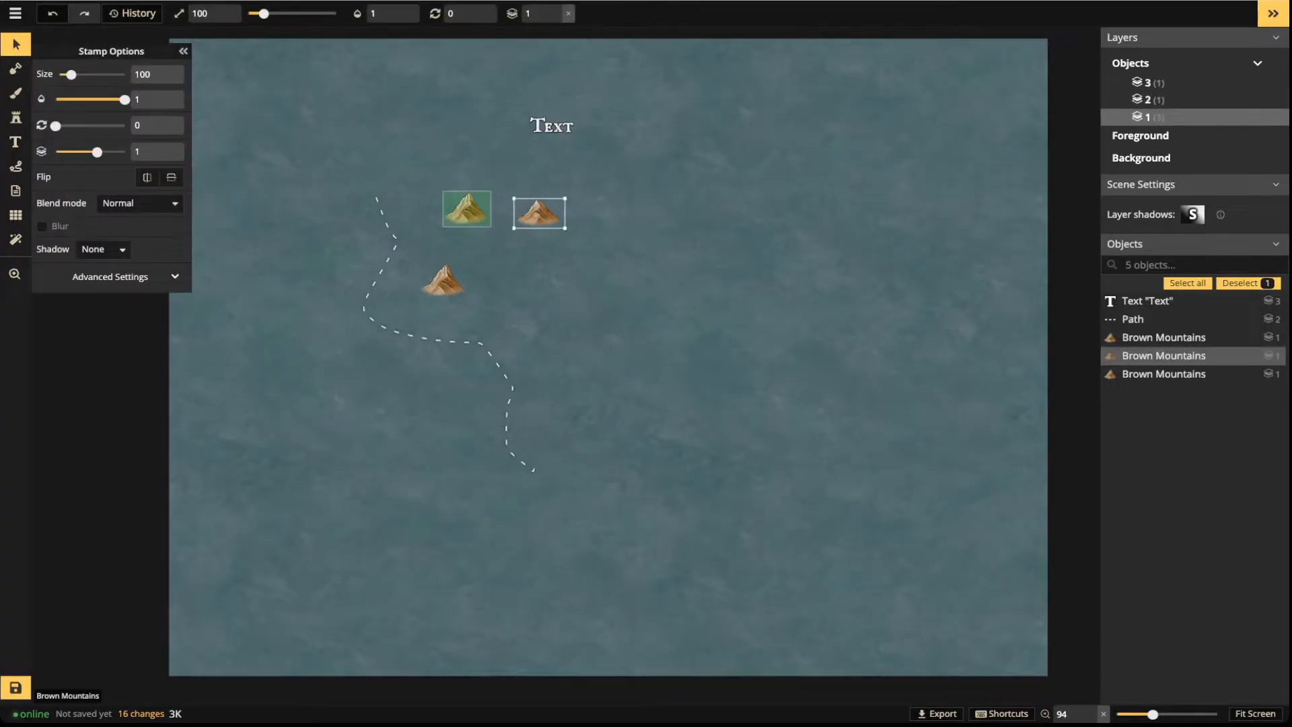
shift+click(467, 209)
shift+click(443, 281)
drag(492, 245, 570, 601)
Move the path to the right above the mountains and shift the text label slightly right
drag(501, 371, 641, 382)
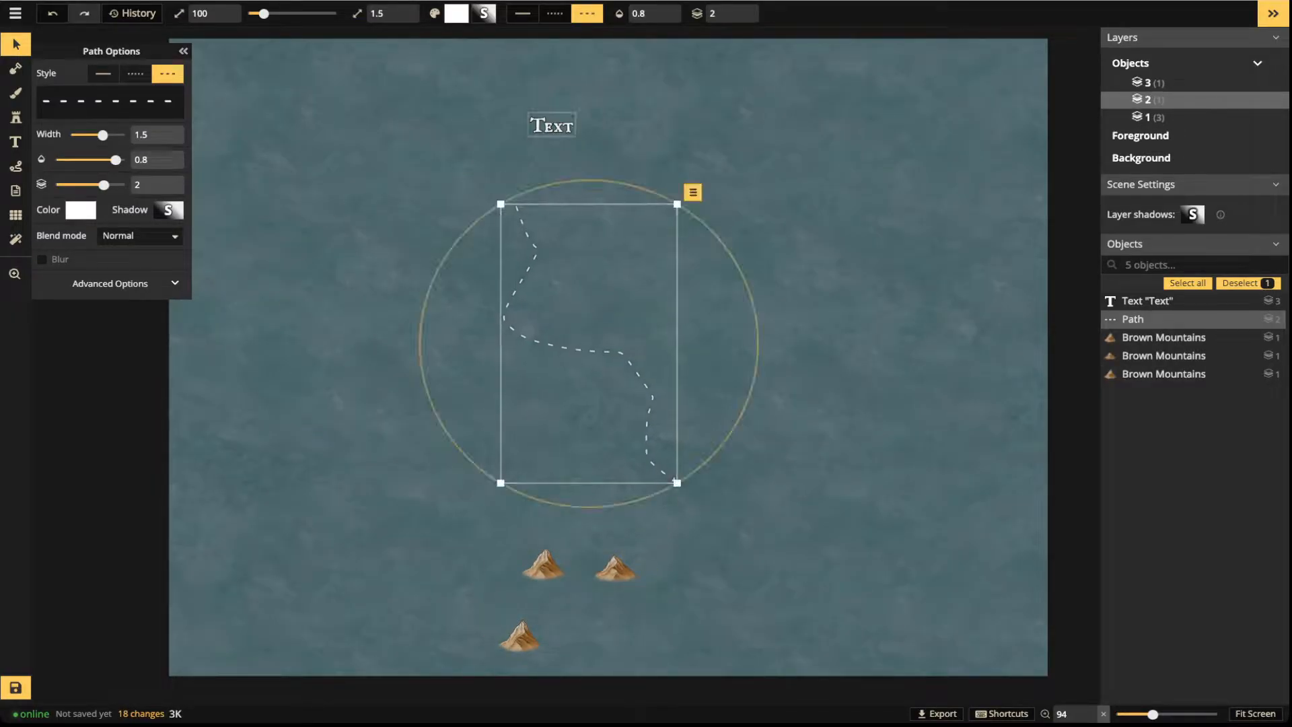
drag(552, 125, 575, 128)
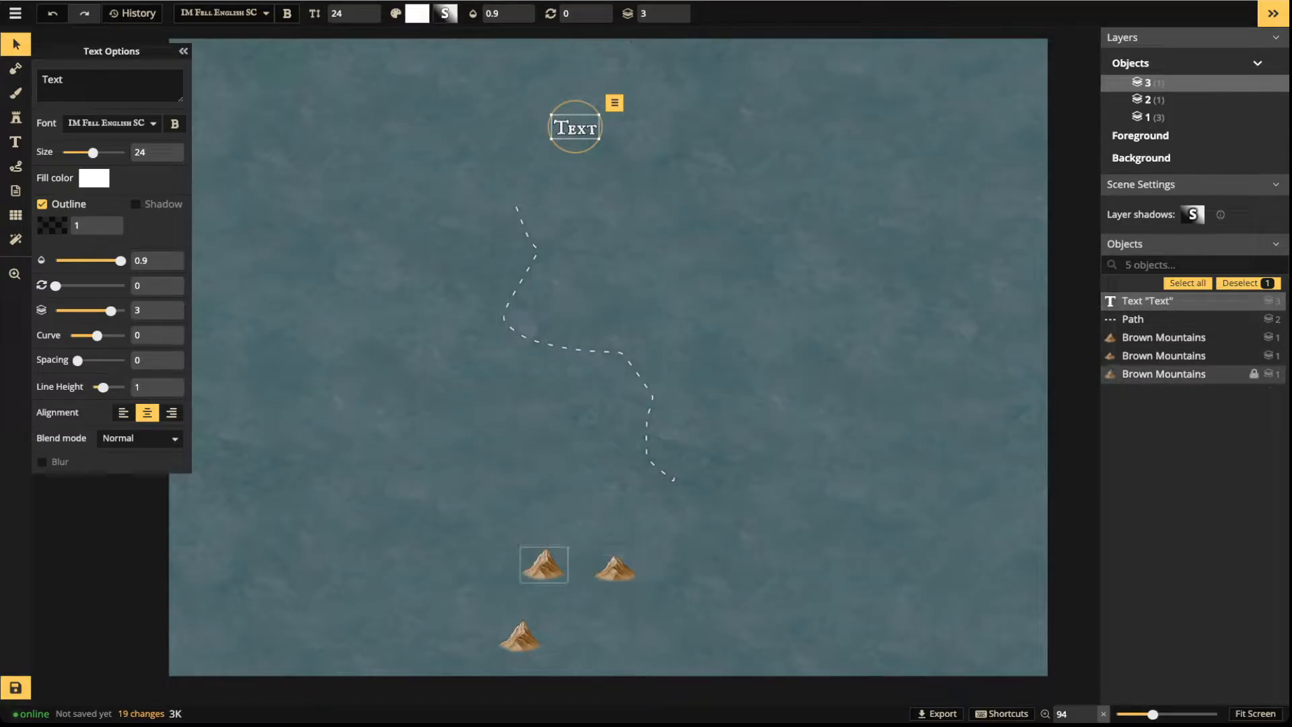
Lock the text label in the object list, unlock it again, and clear the selection
click(1254, 301)
click(1254, 301)
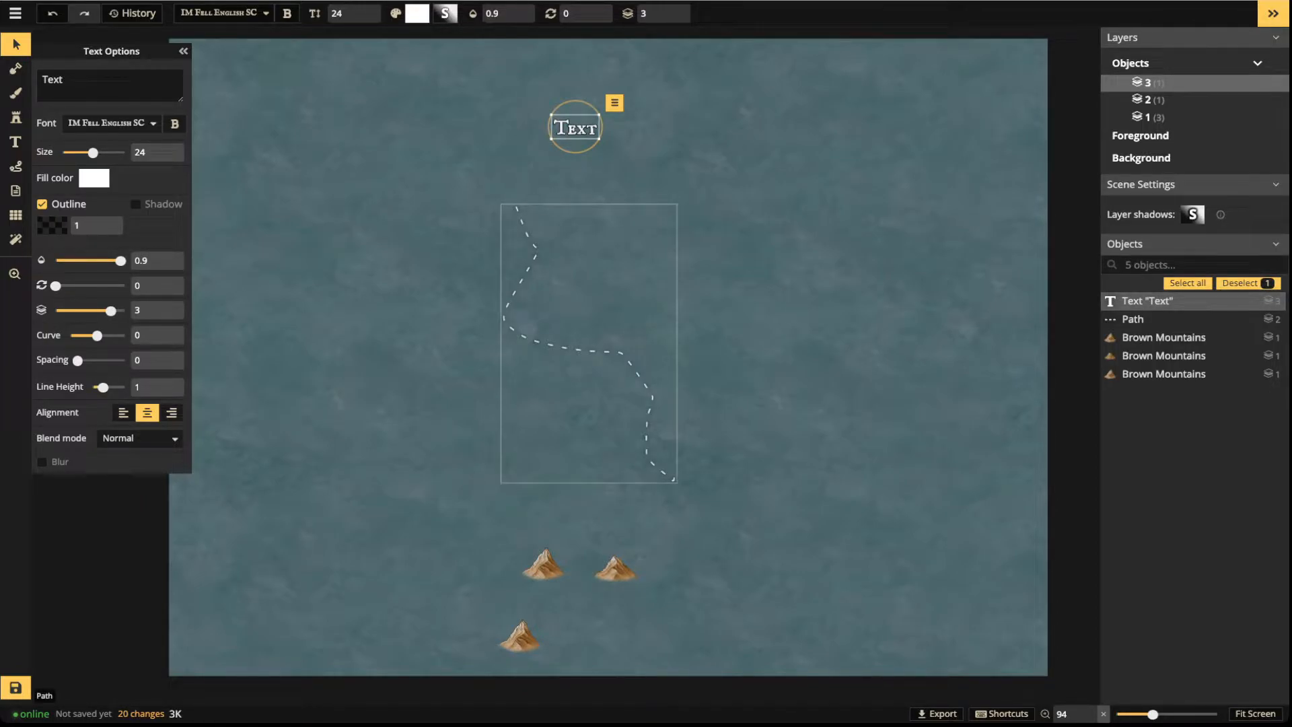
key(Escape)
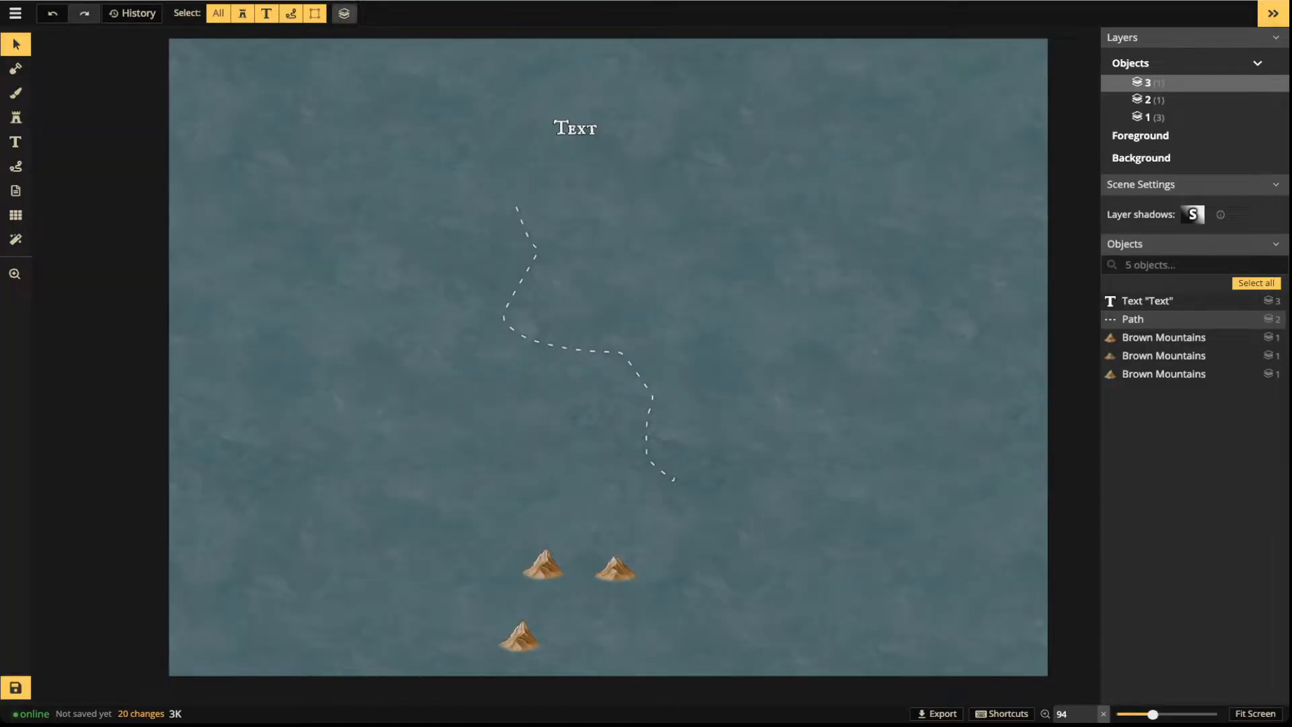
Enable the layer selection filter from layer 2 to 3 and test it with area selections over the whole group and the mountains
click(344, 14)
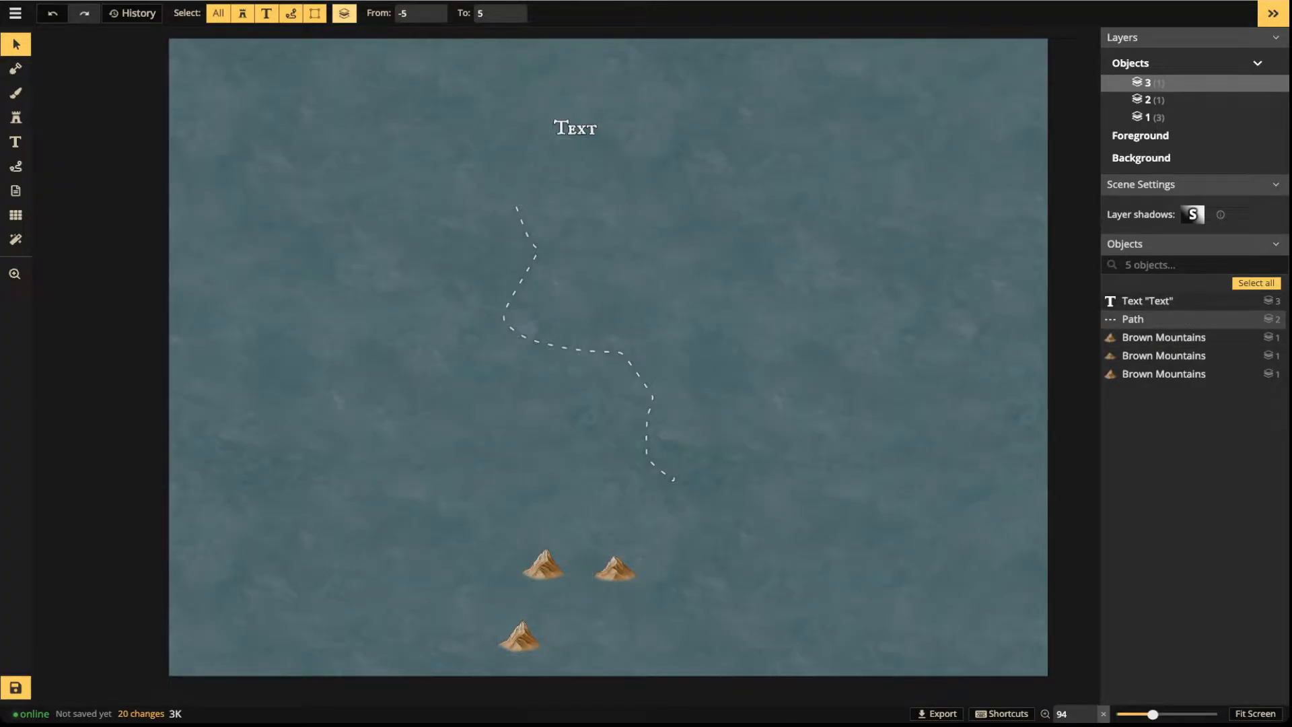
drag(413, 14, 350, 13)
text(2)
drag(492, 14, 464, 13)
text(3)
drag(333, 62, 806, 609)
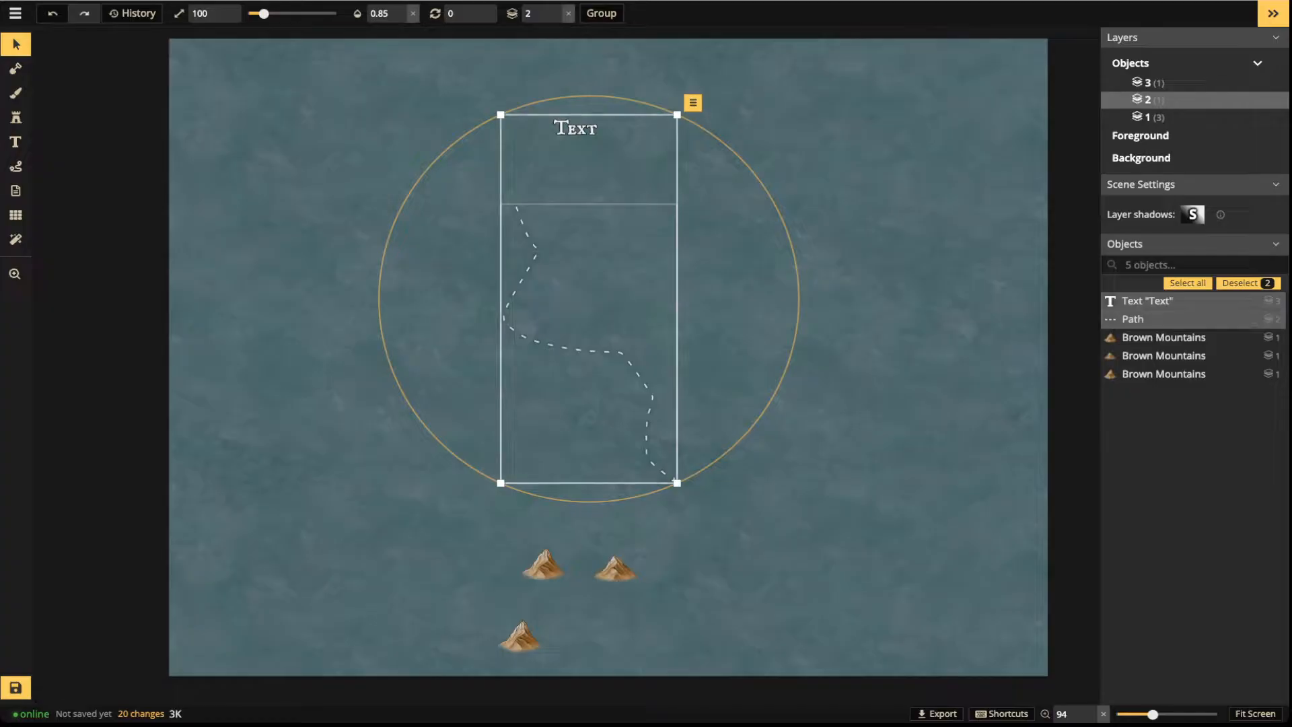
drag(402, 526, 807, 704)
drag(366, 470, 729, 649)
drag(329, 517, 747, 674)
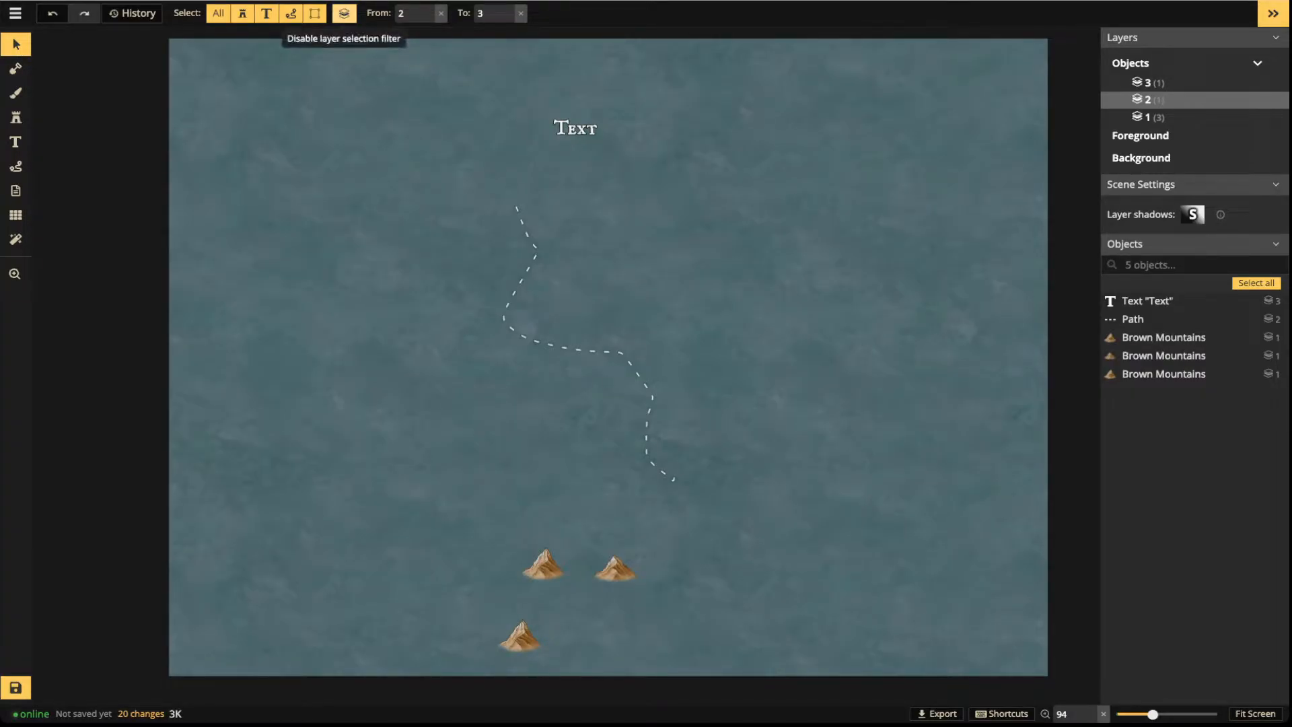
Disable the layer selection filter, move all five objects together slightly up, and clear the selection
click(344, 13)
drag(299, 97, 874, 656)
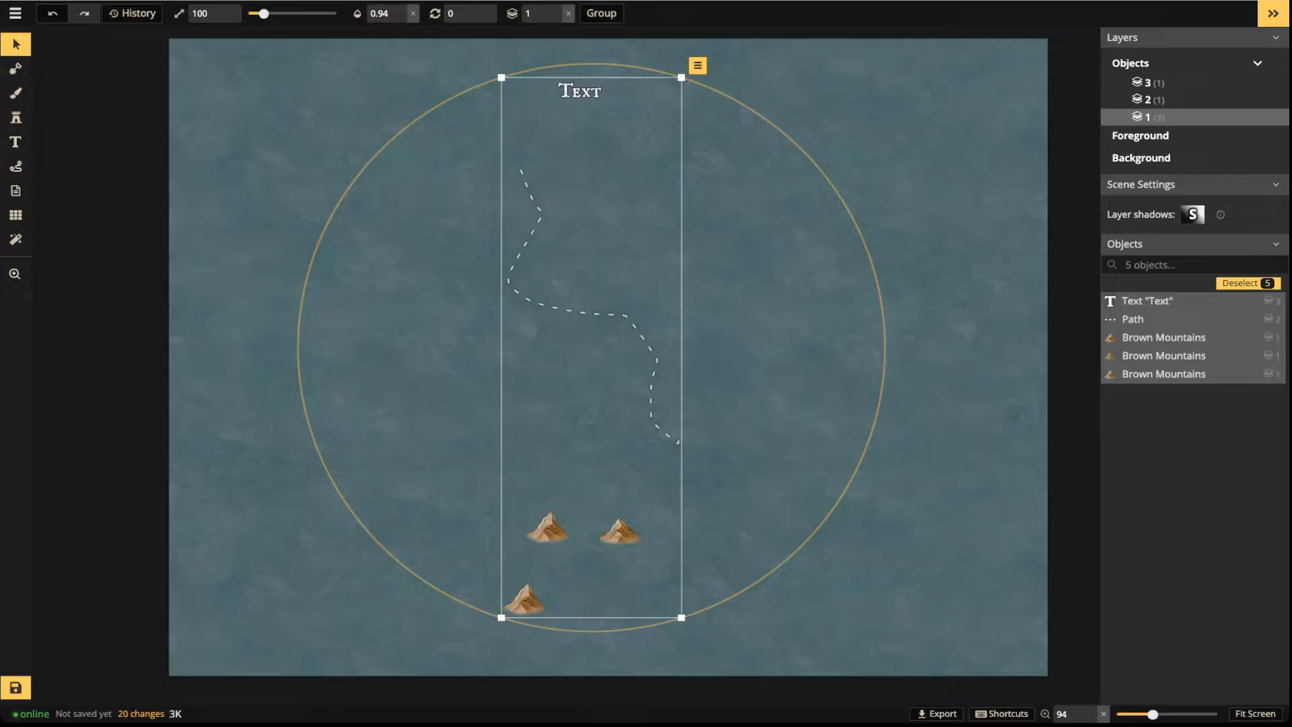
key(Escape)
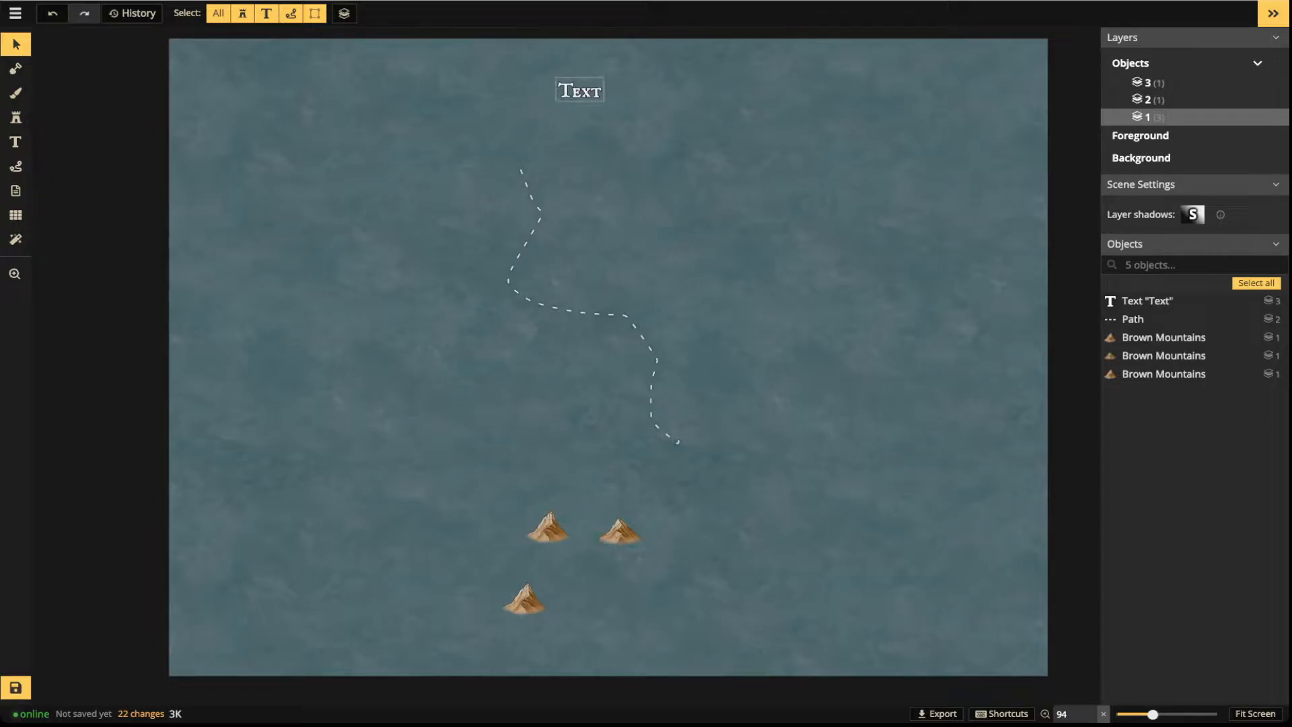
Move the text to the map's upper left, and select the path, one mountain and all three mountains in turn to view their options
drag(579, 90, 327, 114)
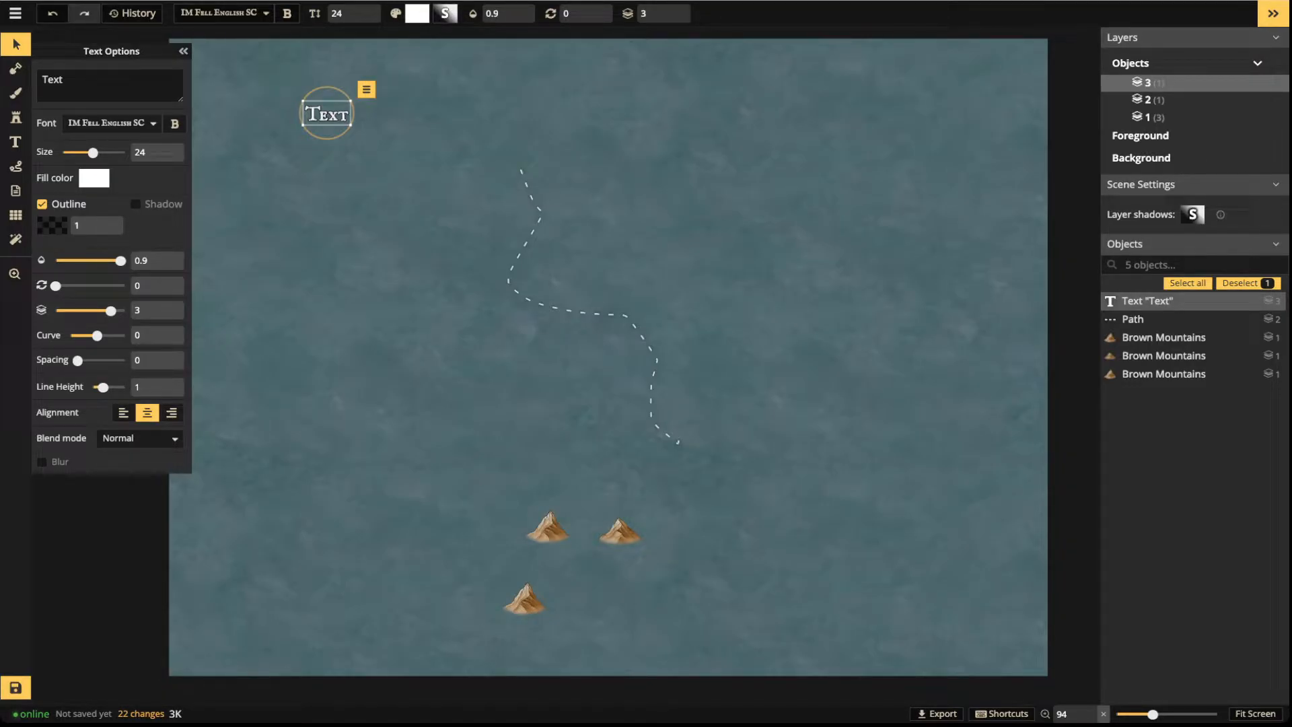
click(593, 313)
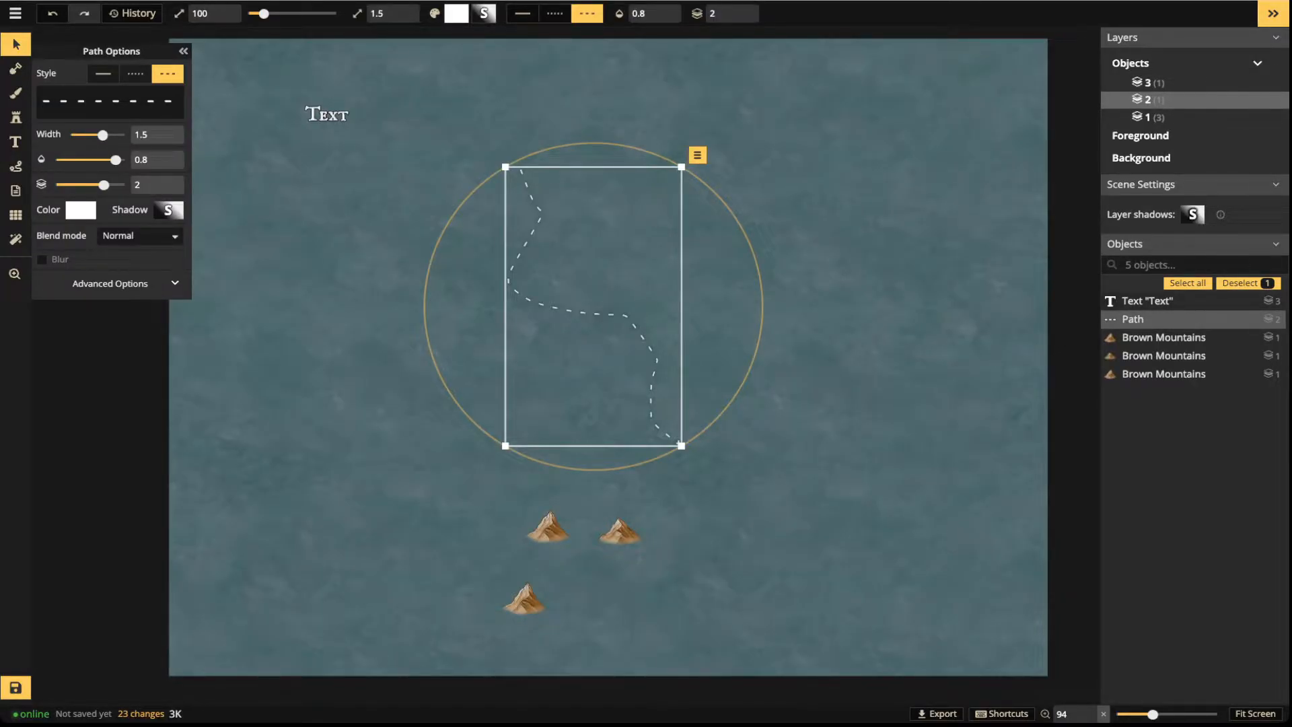
click(548, 528)
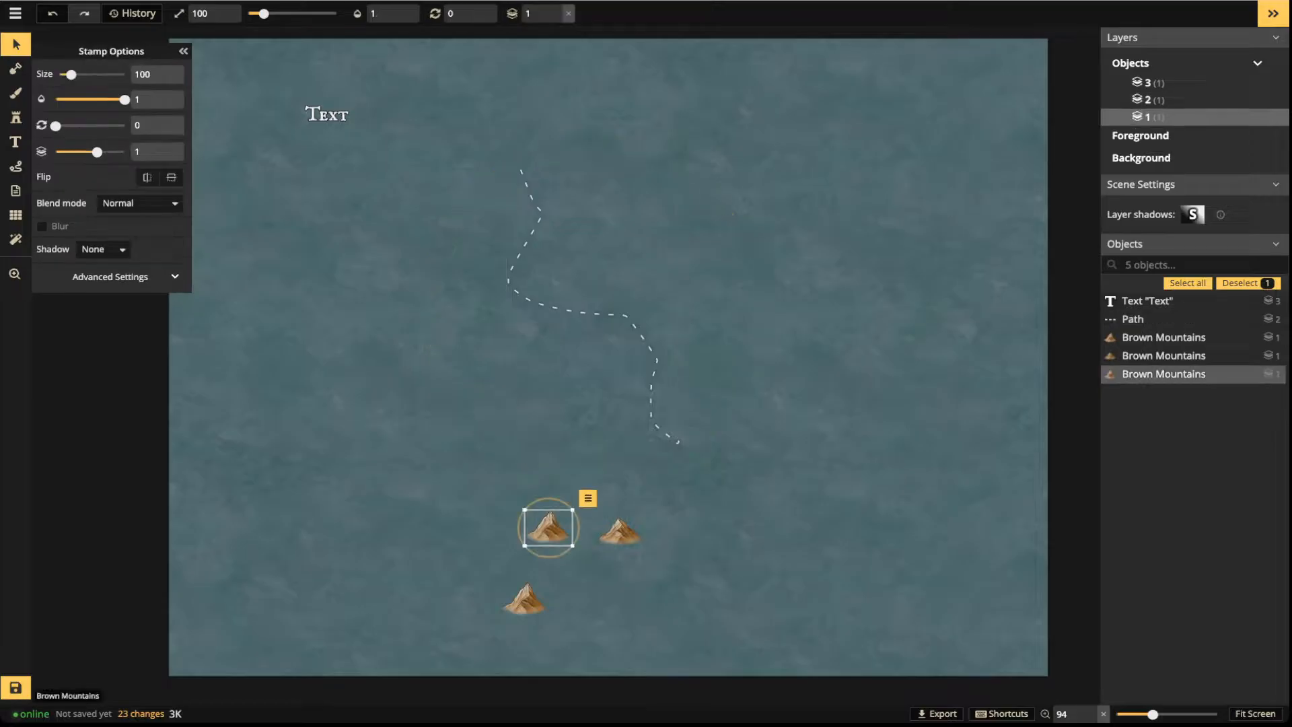
drag(388, 487, 723, 632)
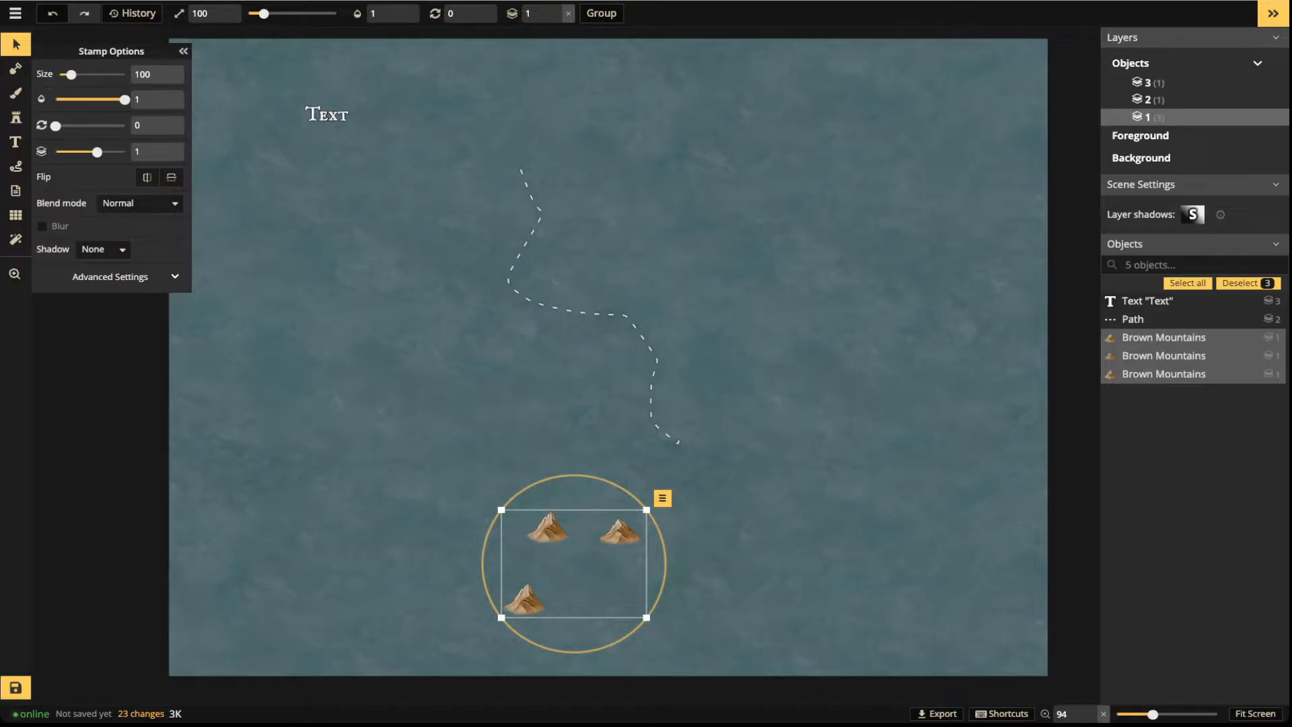
key(Escape)
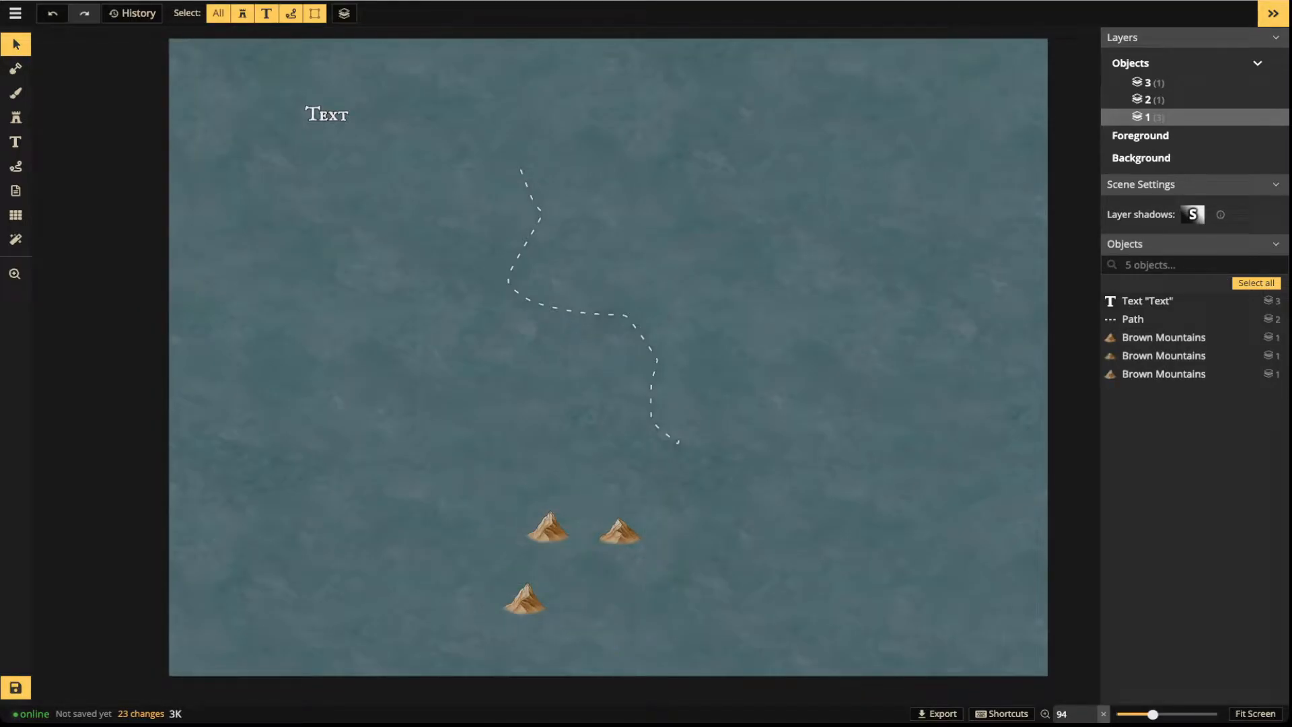
Area-select the text and path together and move them slightly down and right
drag(236, 81, 656, 288)
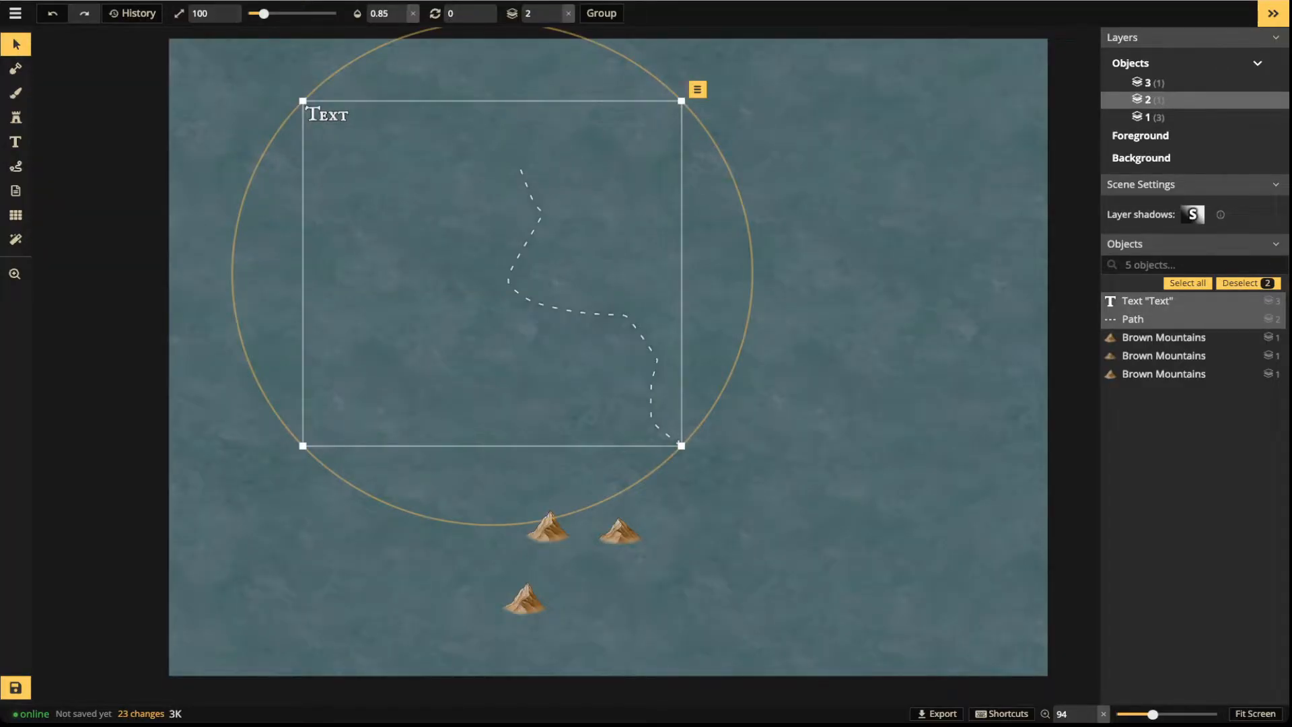
drag(328, 114, 337, 120)
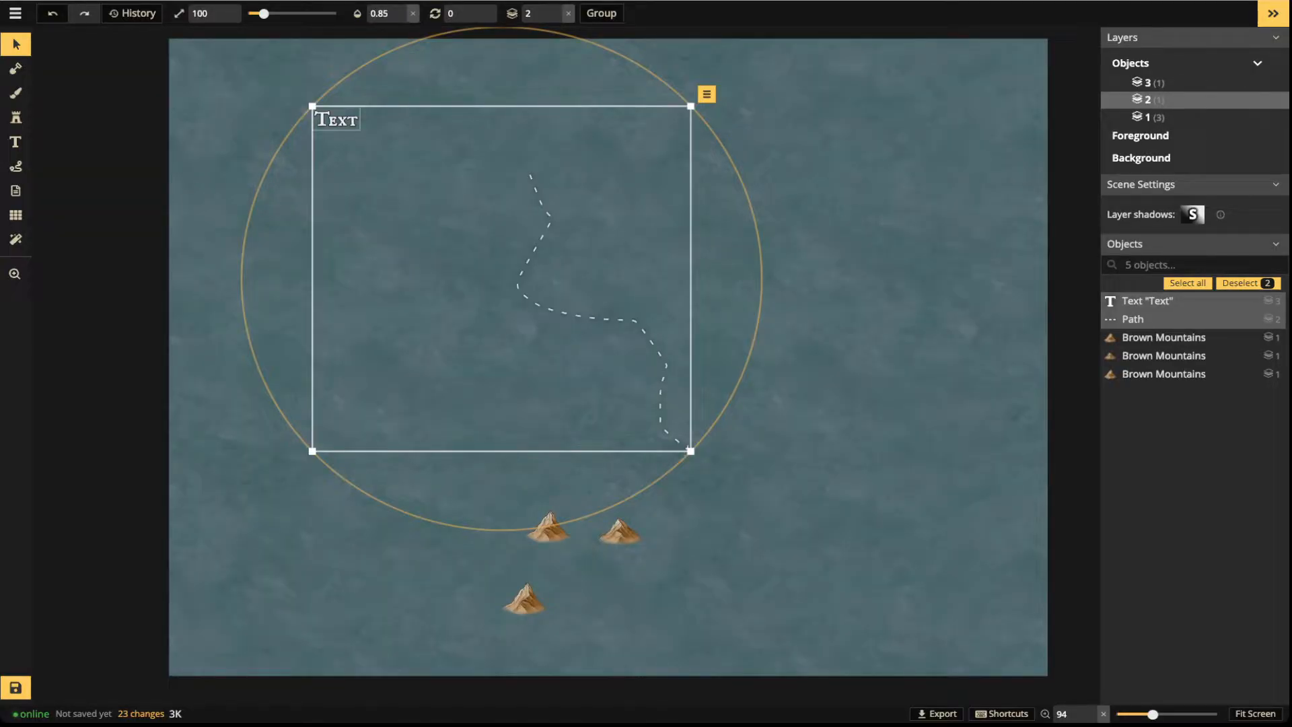
click(289, 90)
drag(306, 83, 604, 335)
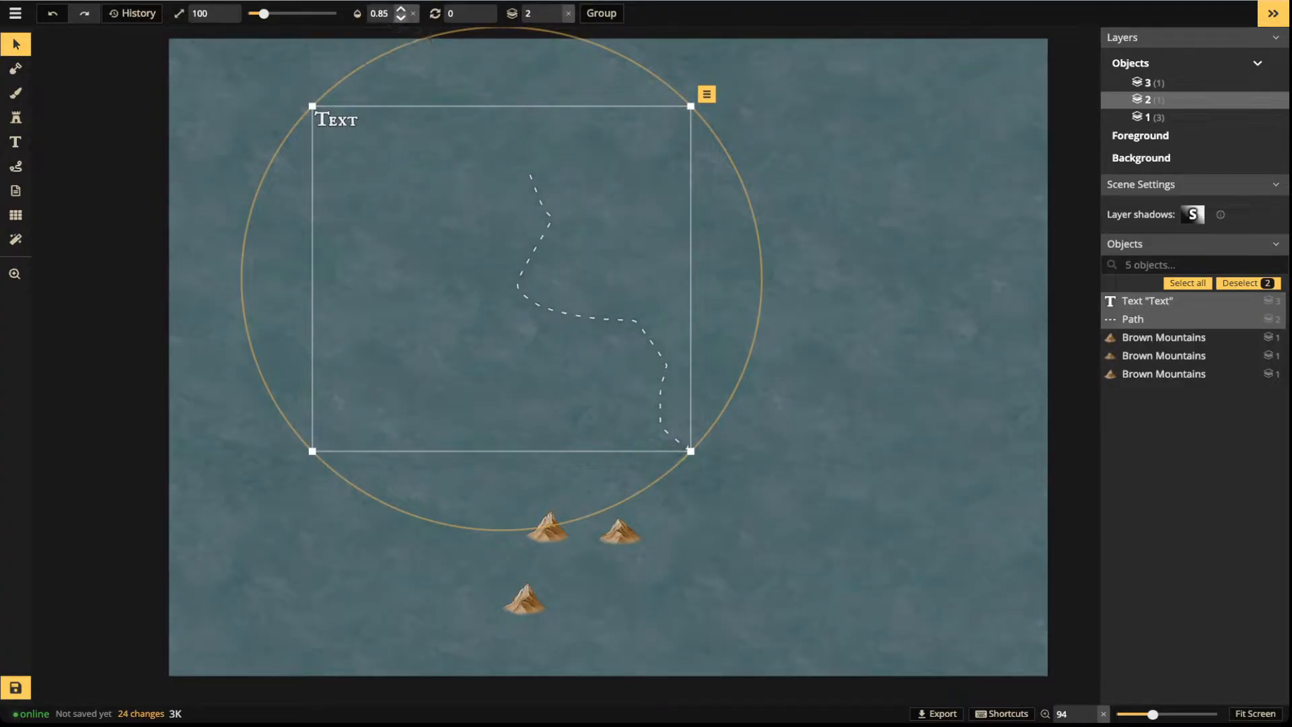
Scale the selected text and path to 117 and put both on layer 2, keeping the rotation angle at 0
drag(264, 14, 266, 13)
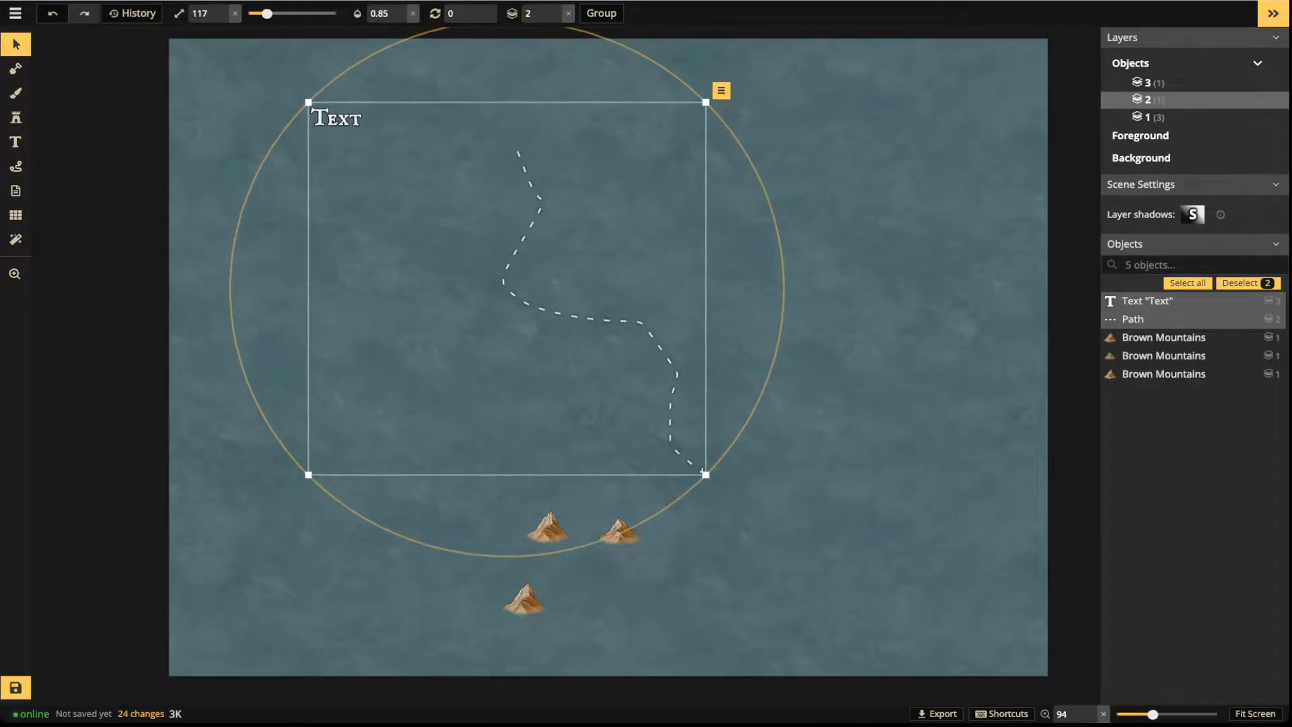
click(555, 18)
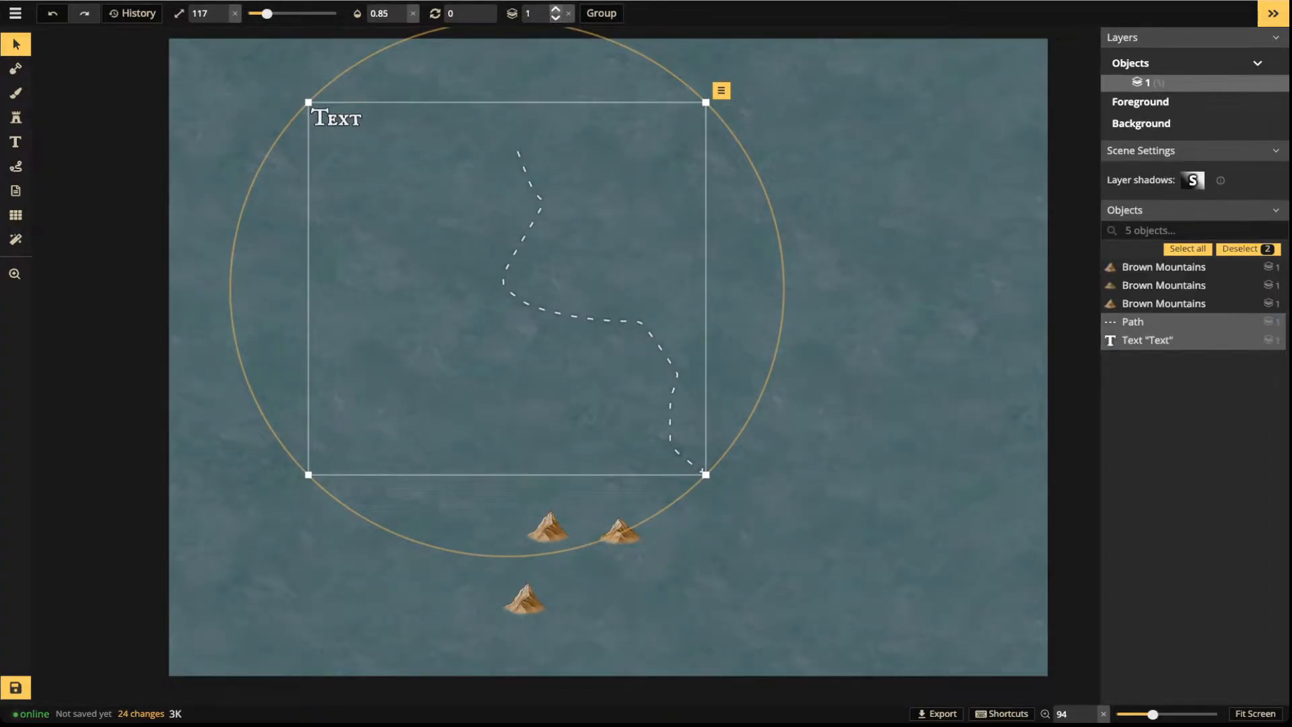
click(555, 9)
click(466, 13)
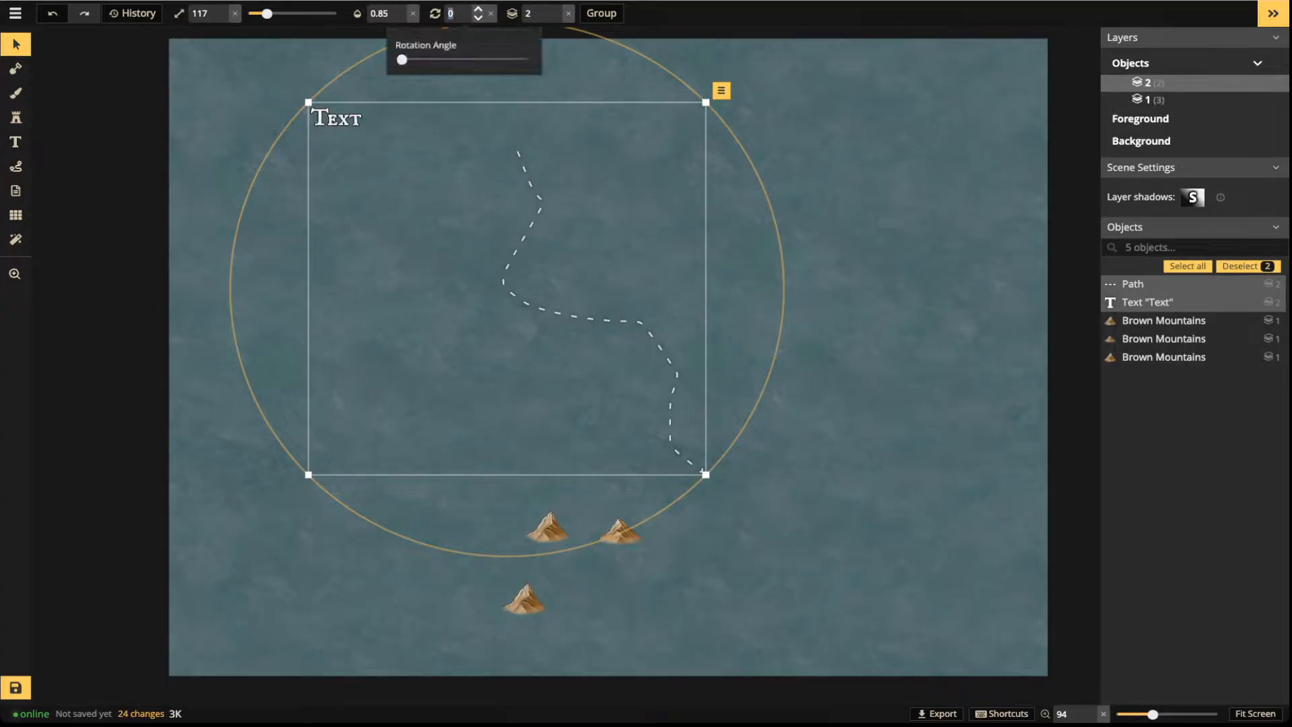
mouse_move(402, 59)
mouse_down()
mouse_move(416, 60)
mouse_move(401, 59)
mouse_up()
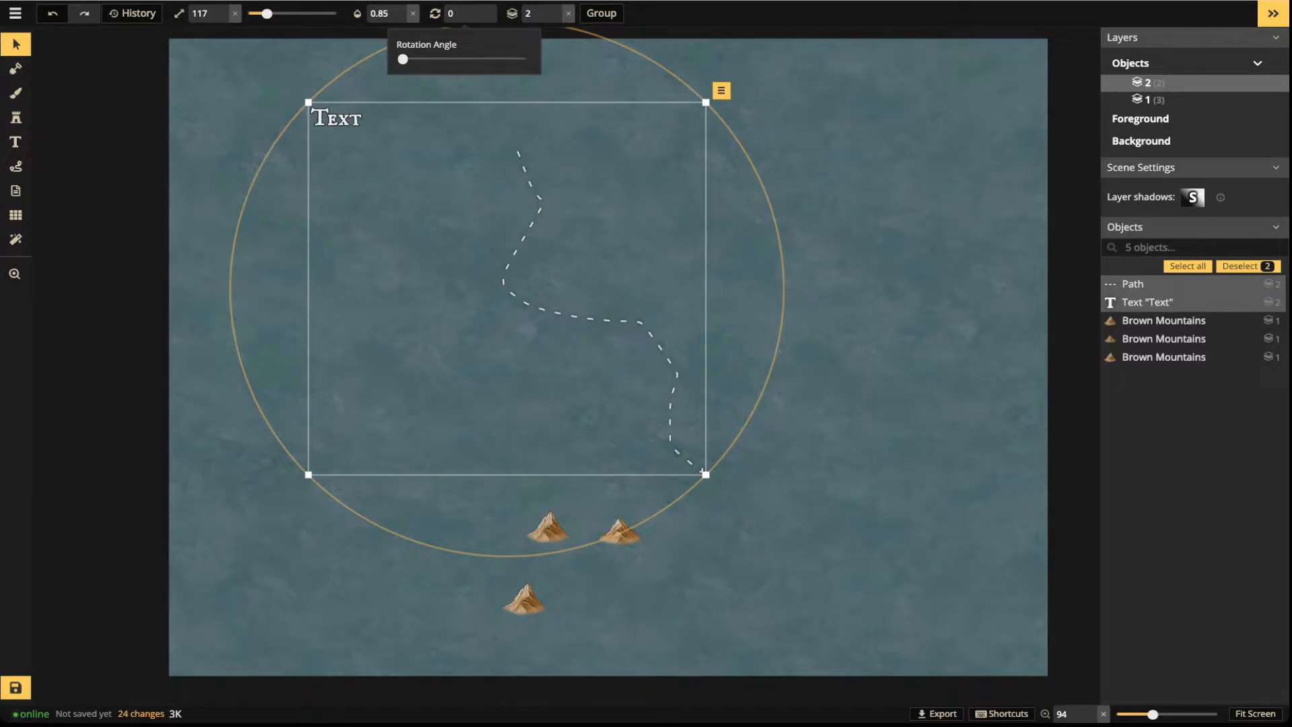
Move the text and path together to the right, and nudge all five objects together slightly up
click(336, 118)
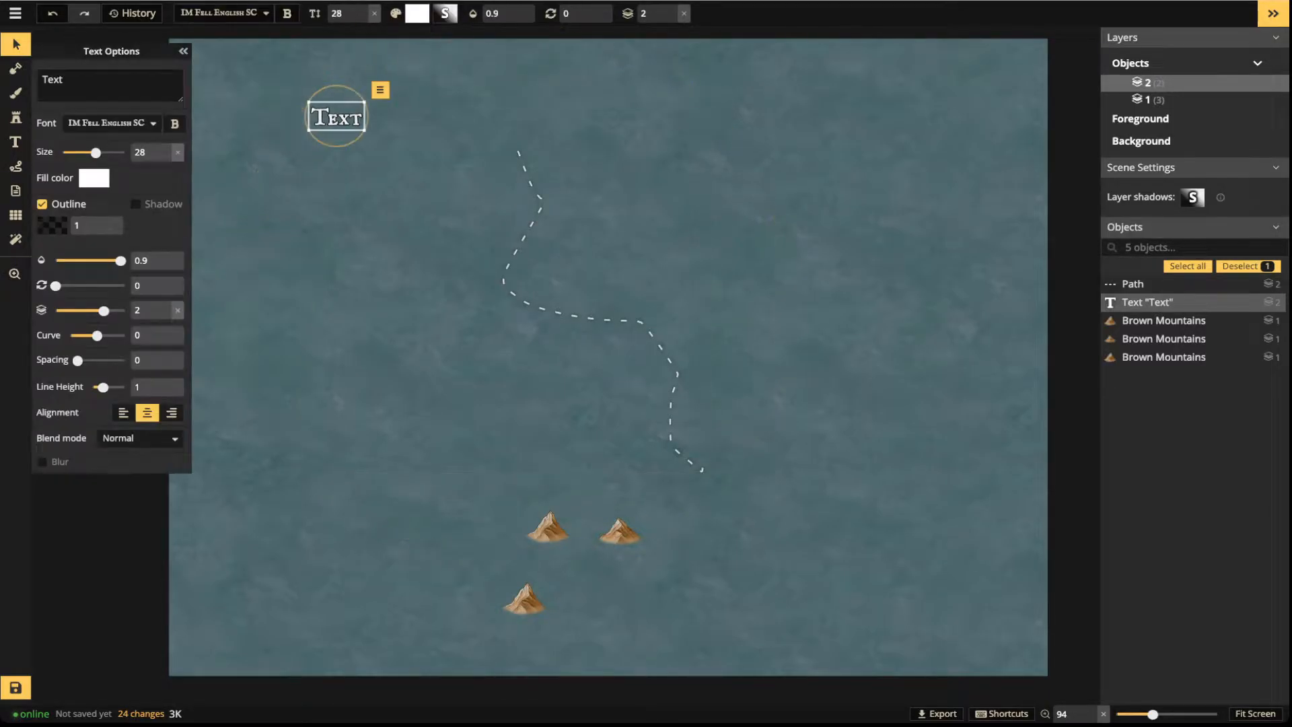
click(514, 252)
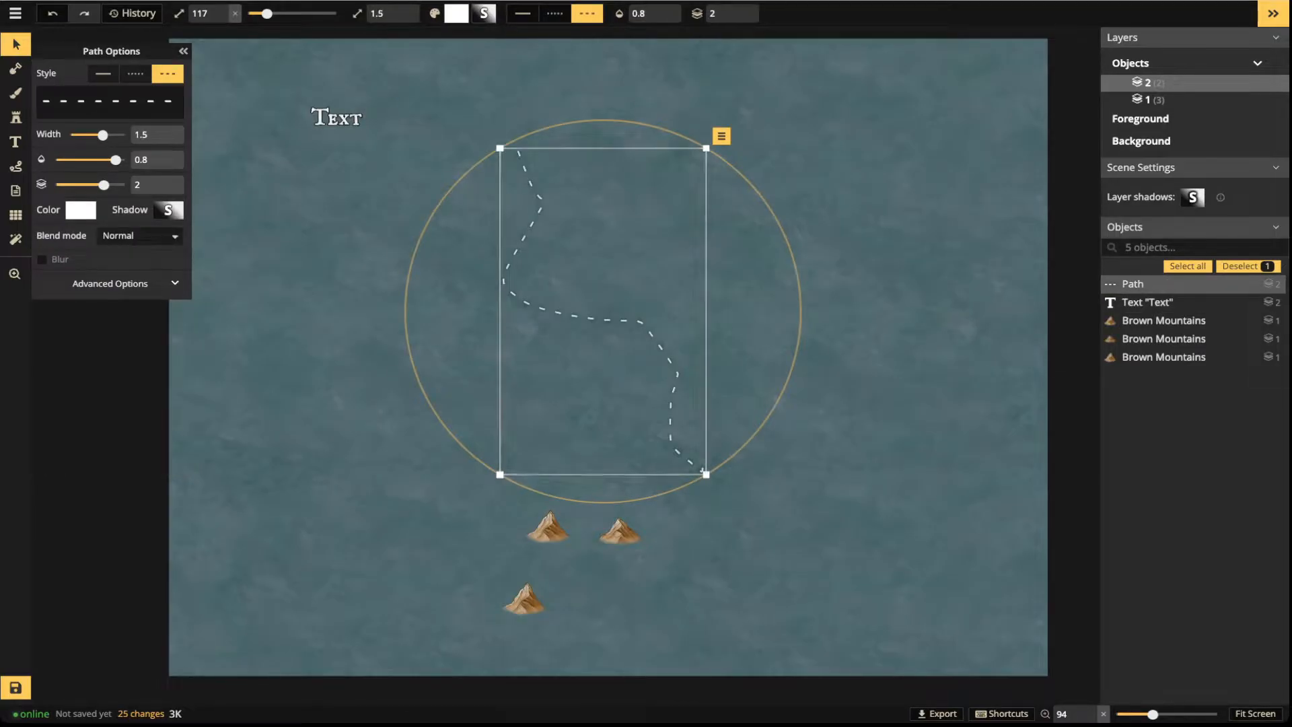
click(264, 75)
drag(272, 84, 599, 347)
drag(572, 296, 607, 297)
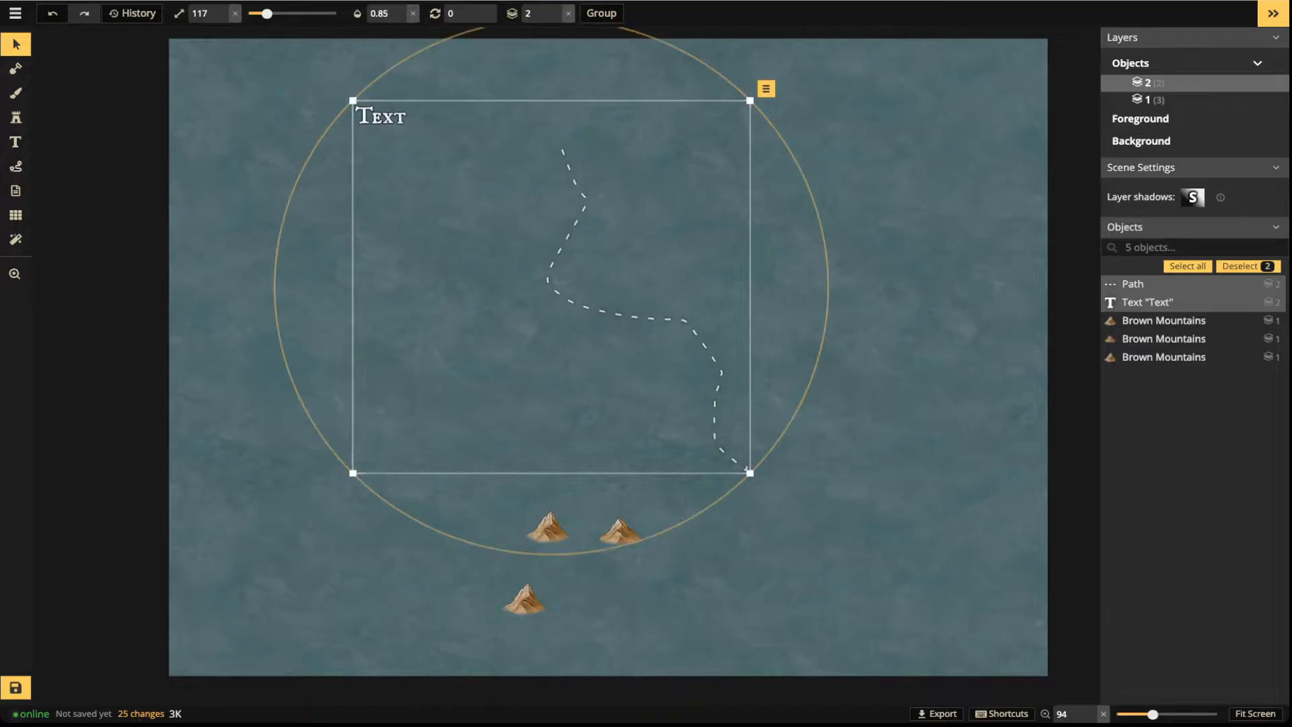
drag(272, 99, 792, 628)
drag(646, 309, 647, 300)
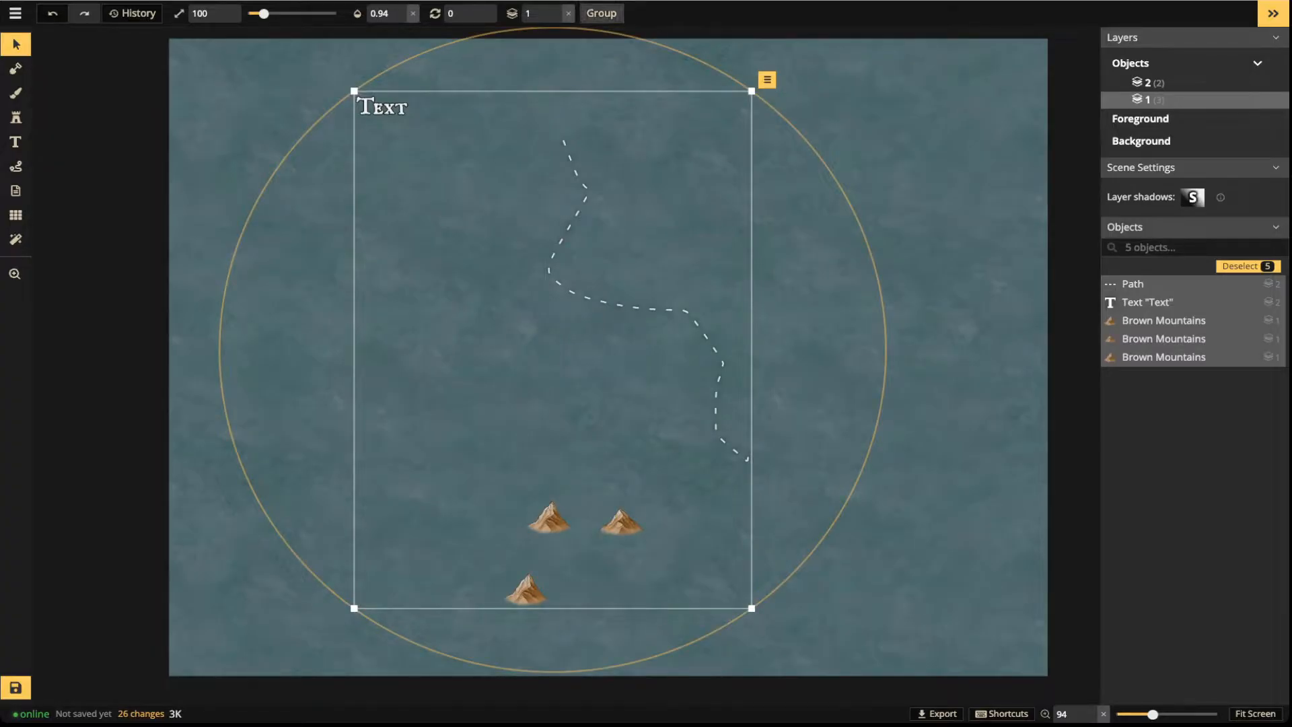
Group all five selected objects and move the resulting group slightly right and down
click(767, 79)
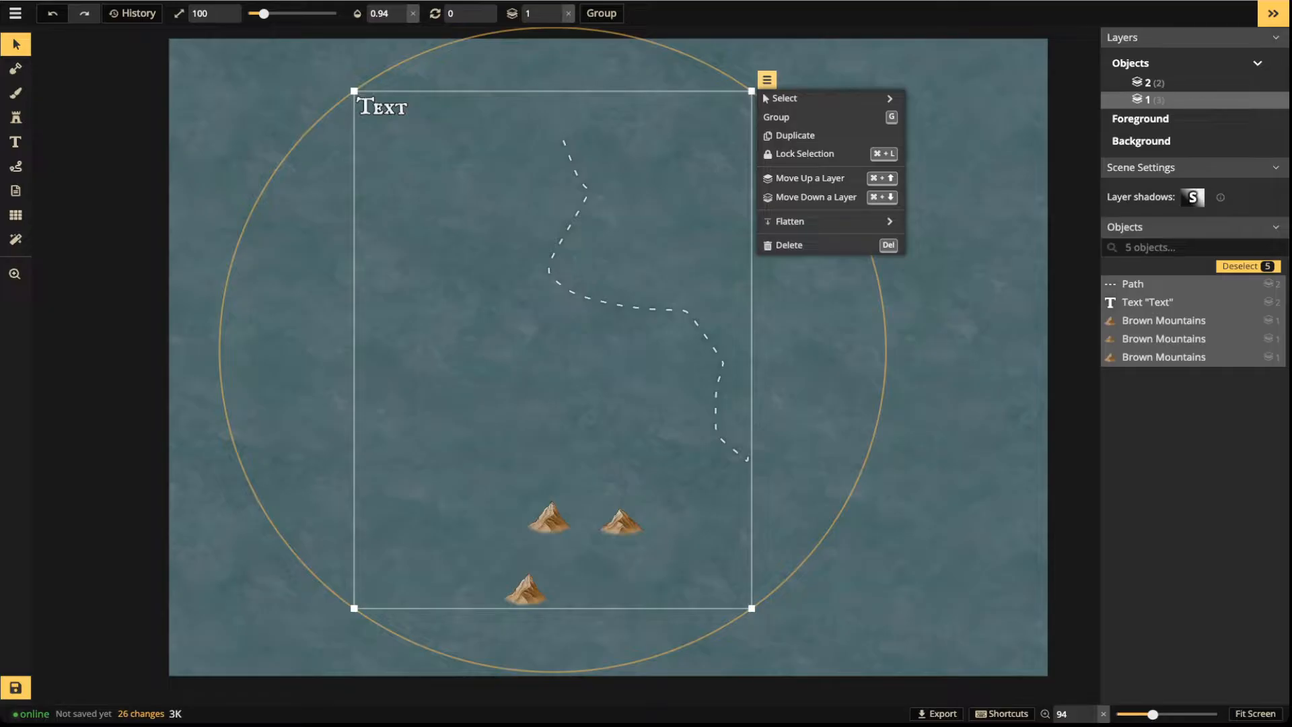
mouse_move(783, 98)
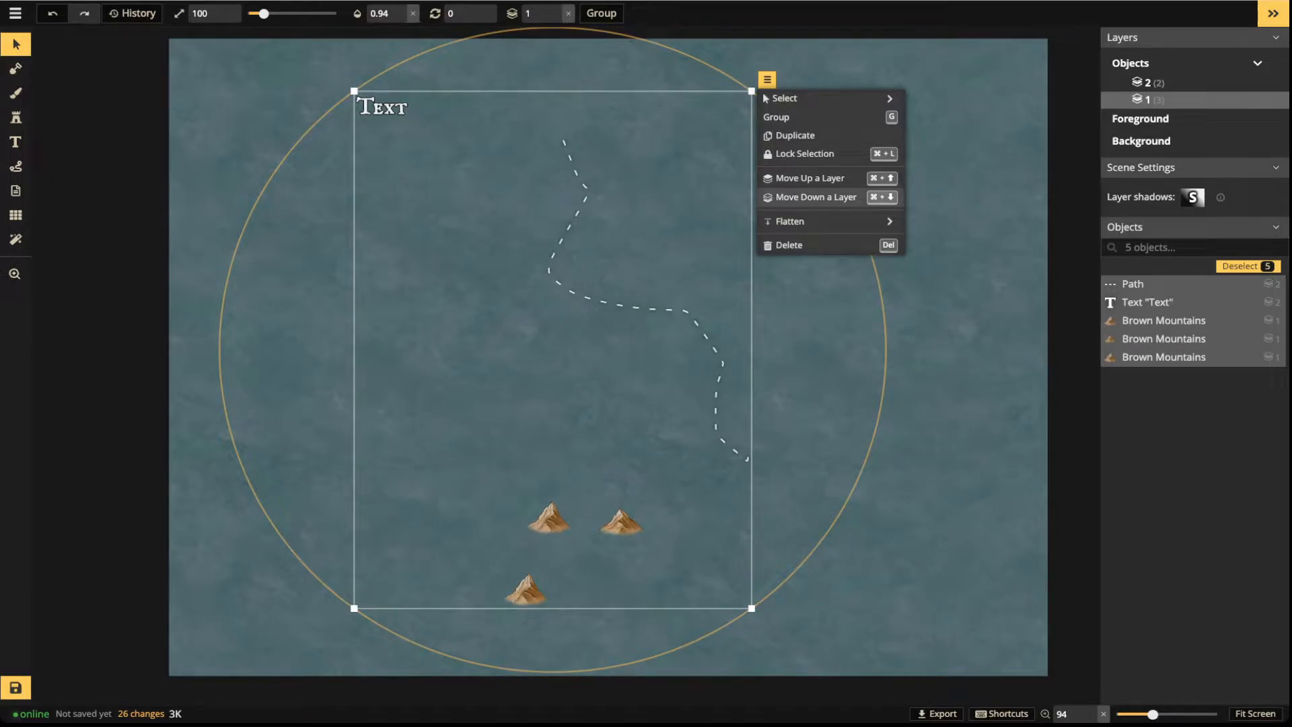
mouse_move(807, 221)
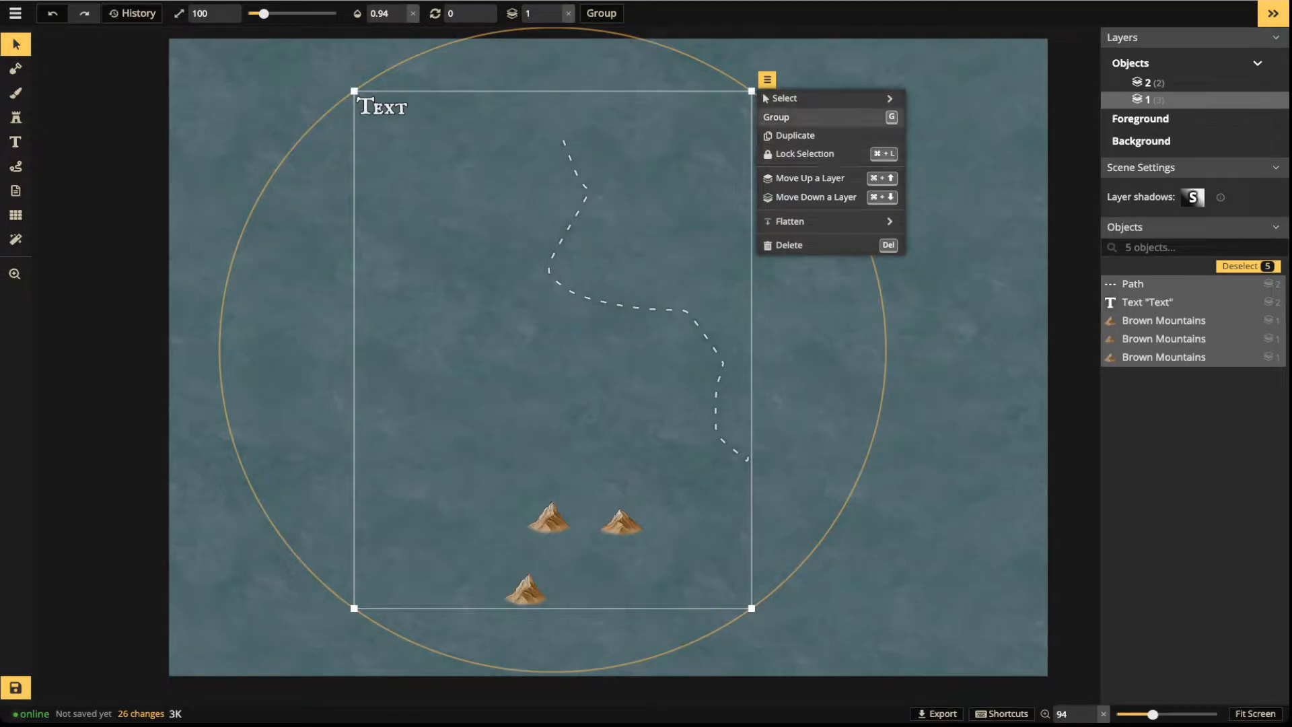
click(800, 118)
click(606, 303)
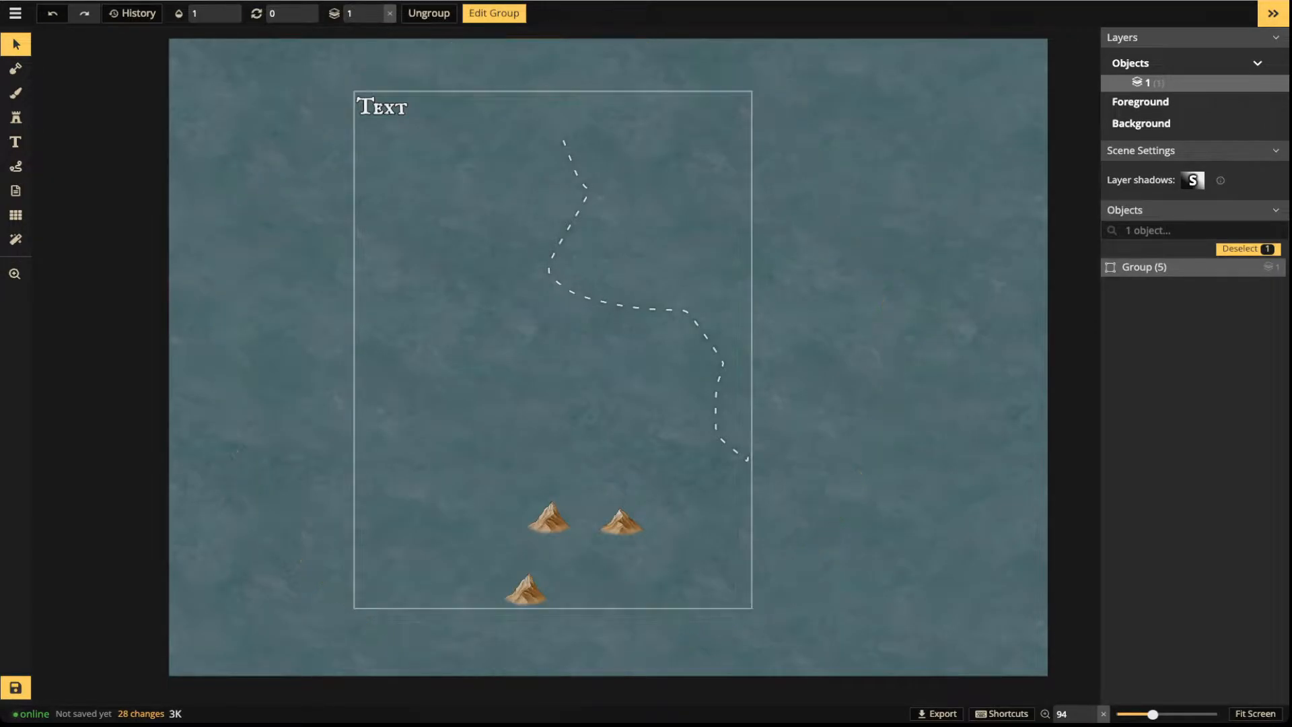
drag(605, 303, 638, 311)
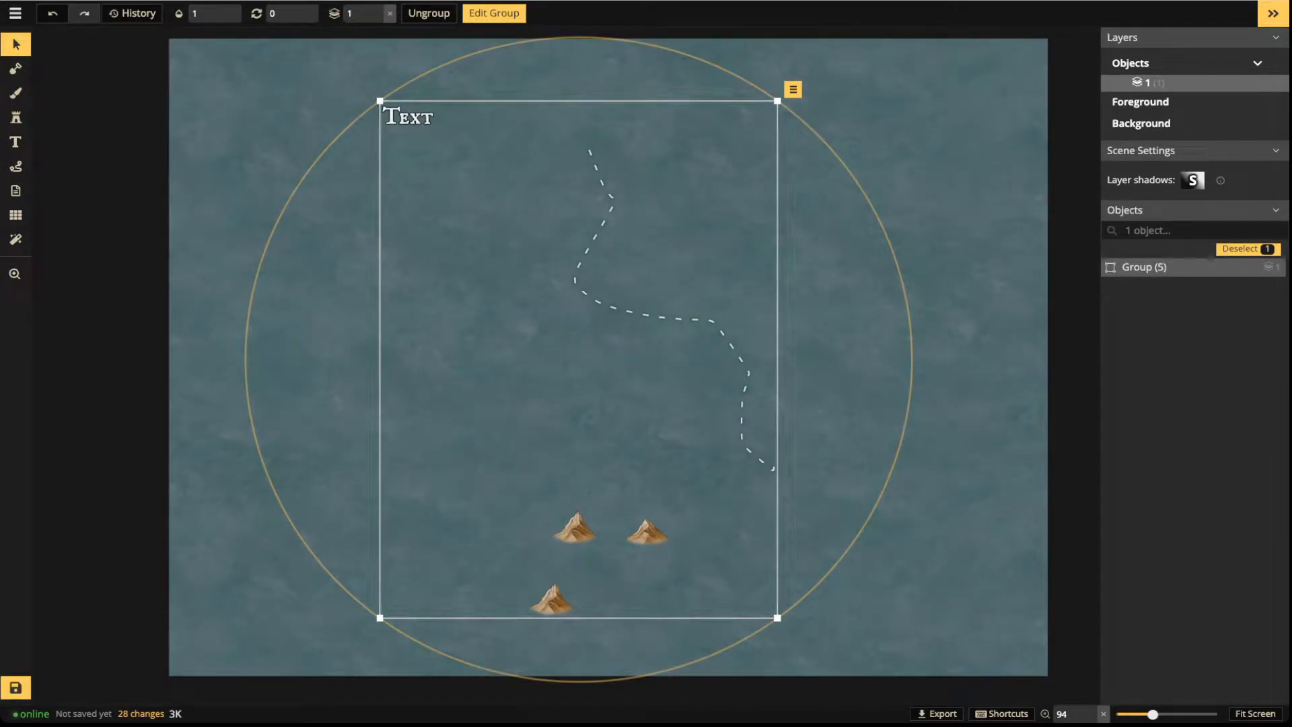
Deselect the group, select it again by one of its members and move it to the left
click(841, 316)
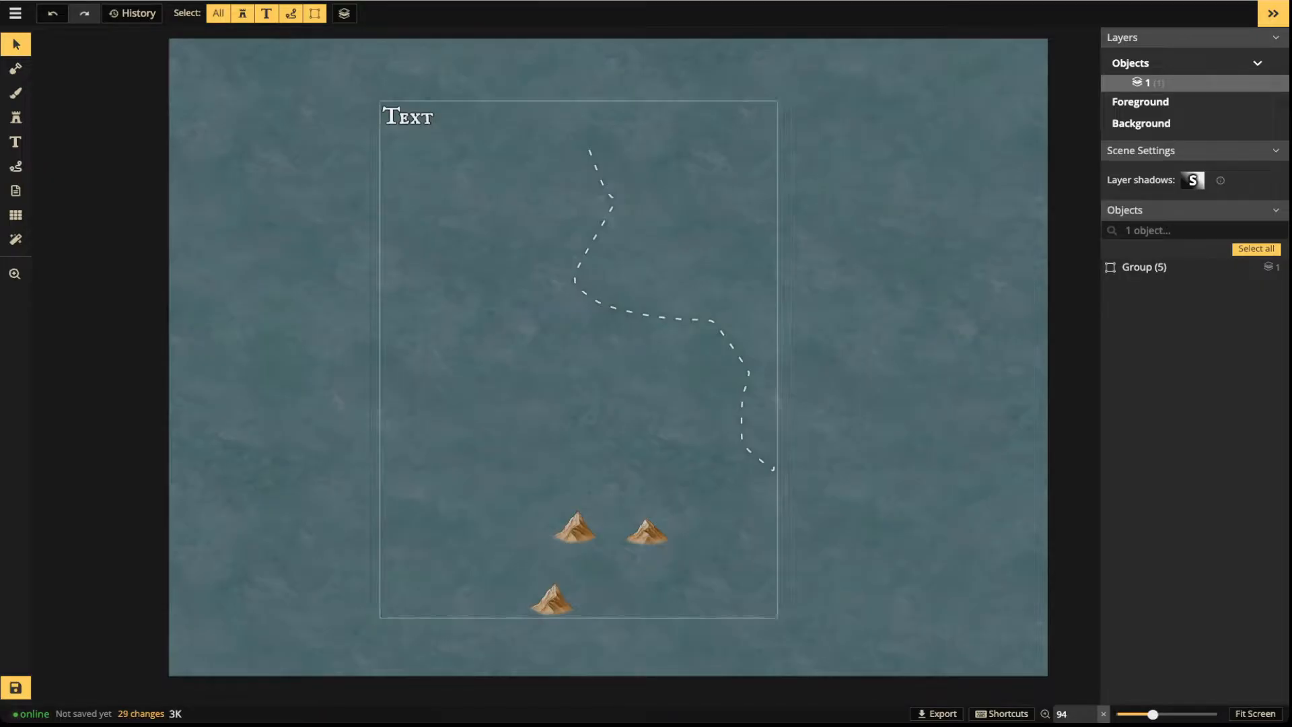
click(673, 313)
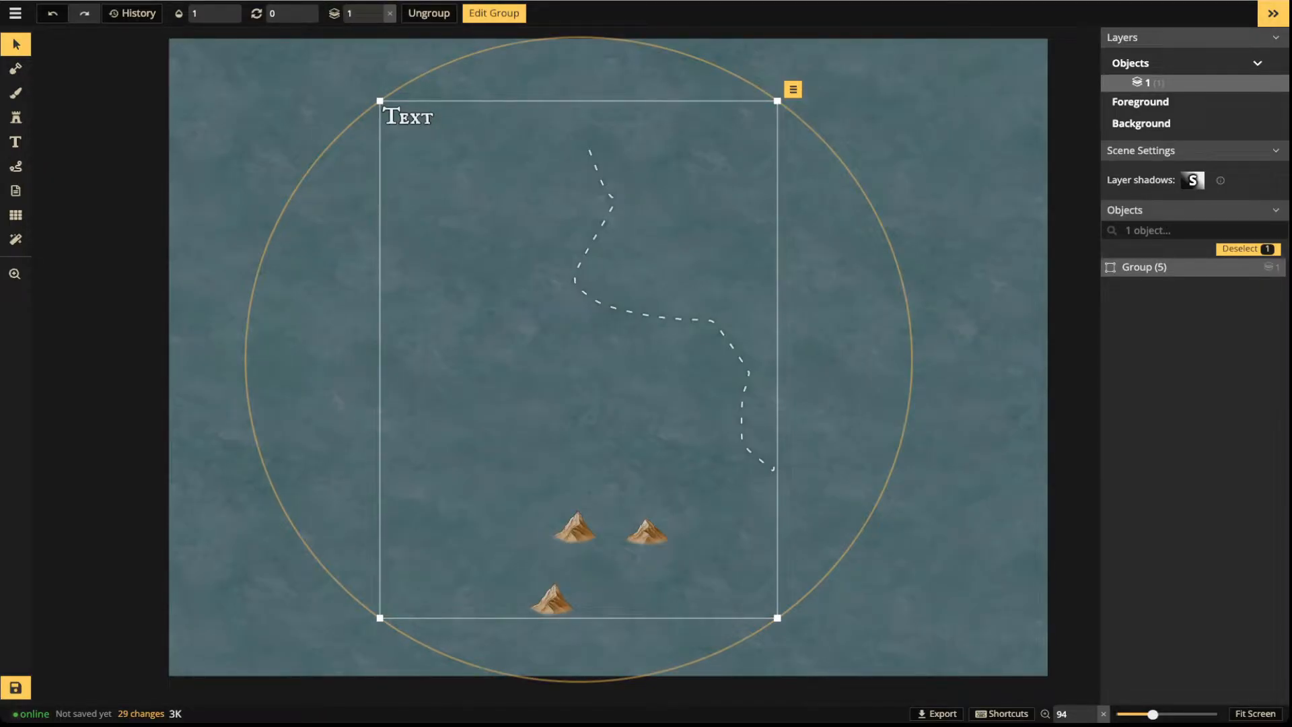
drag(605, 337, 540, 332)
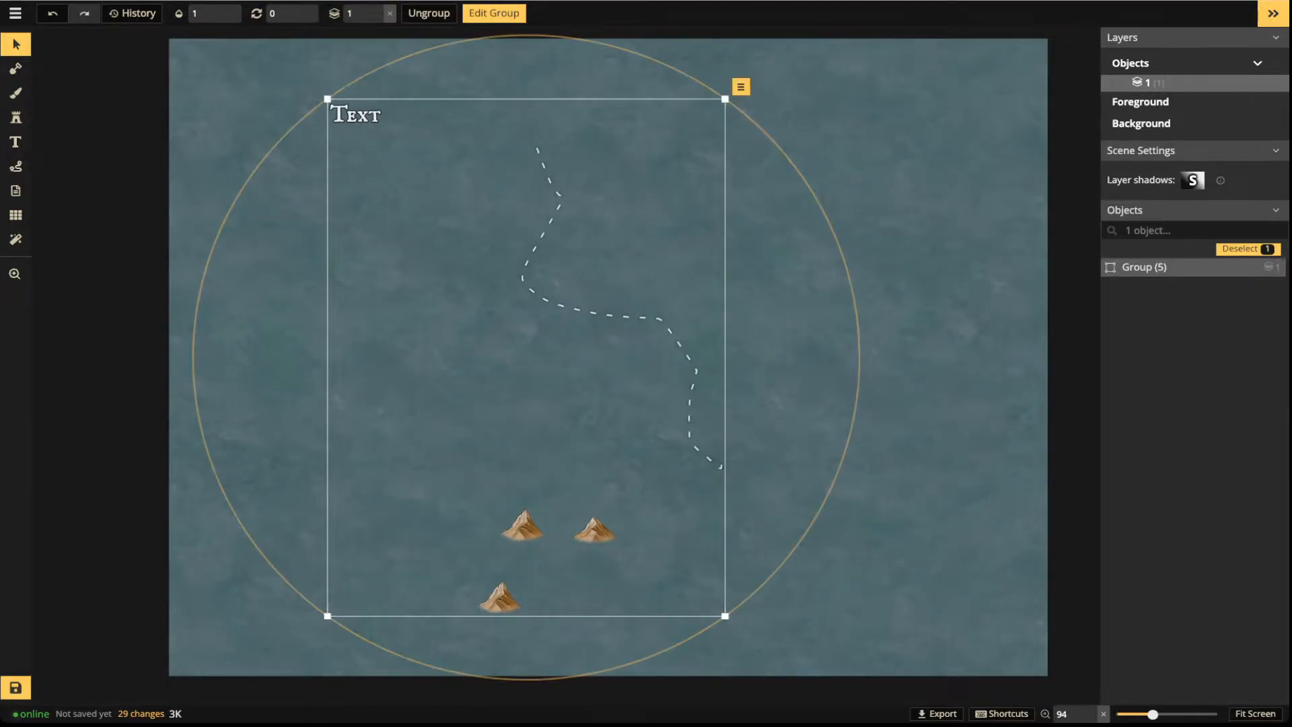
Keep the group's opacity at 1 and rotation angle at 0, and put the group on layer 0
click(221, 13)
drag(269, 59, 224, 59)
click(294, 14)
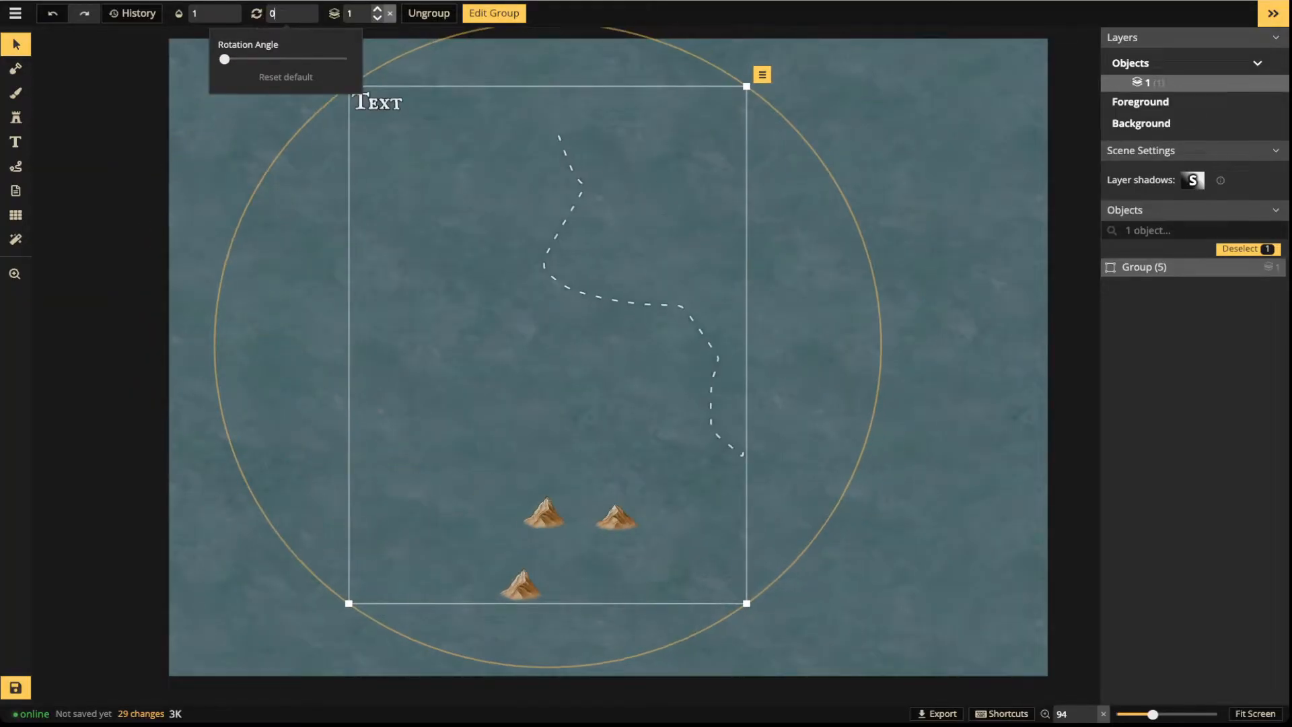
click(378, 9)
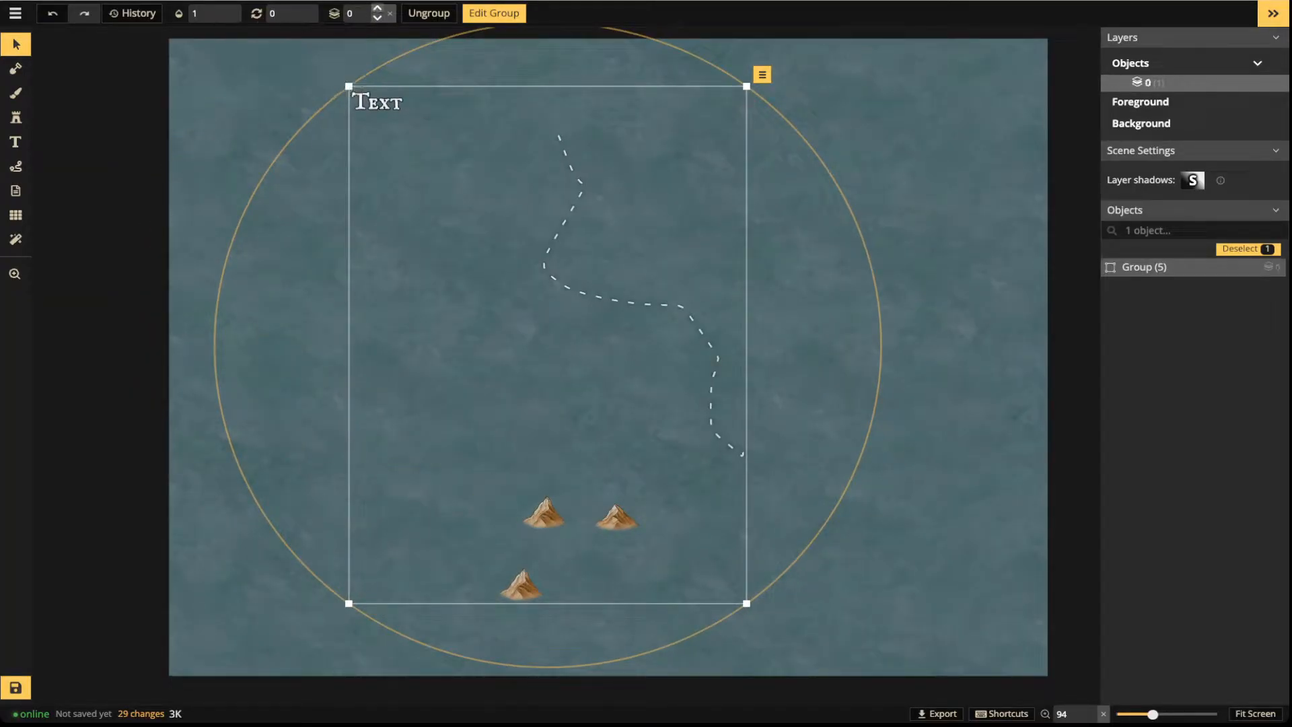
click(378, 19)
click(377, 18)
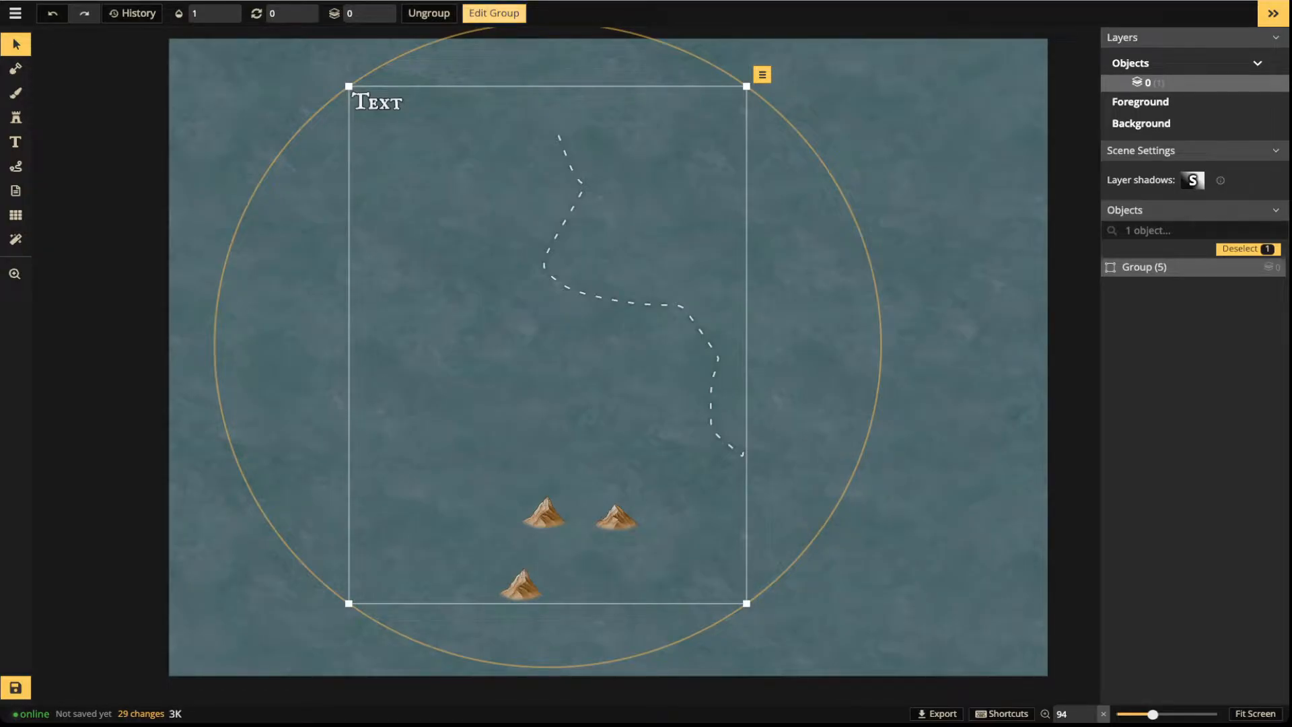
Edit inside the group, moving the text beside the path's upper end and the three mountains up under the path's bend
click(494, 13)
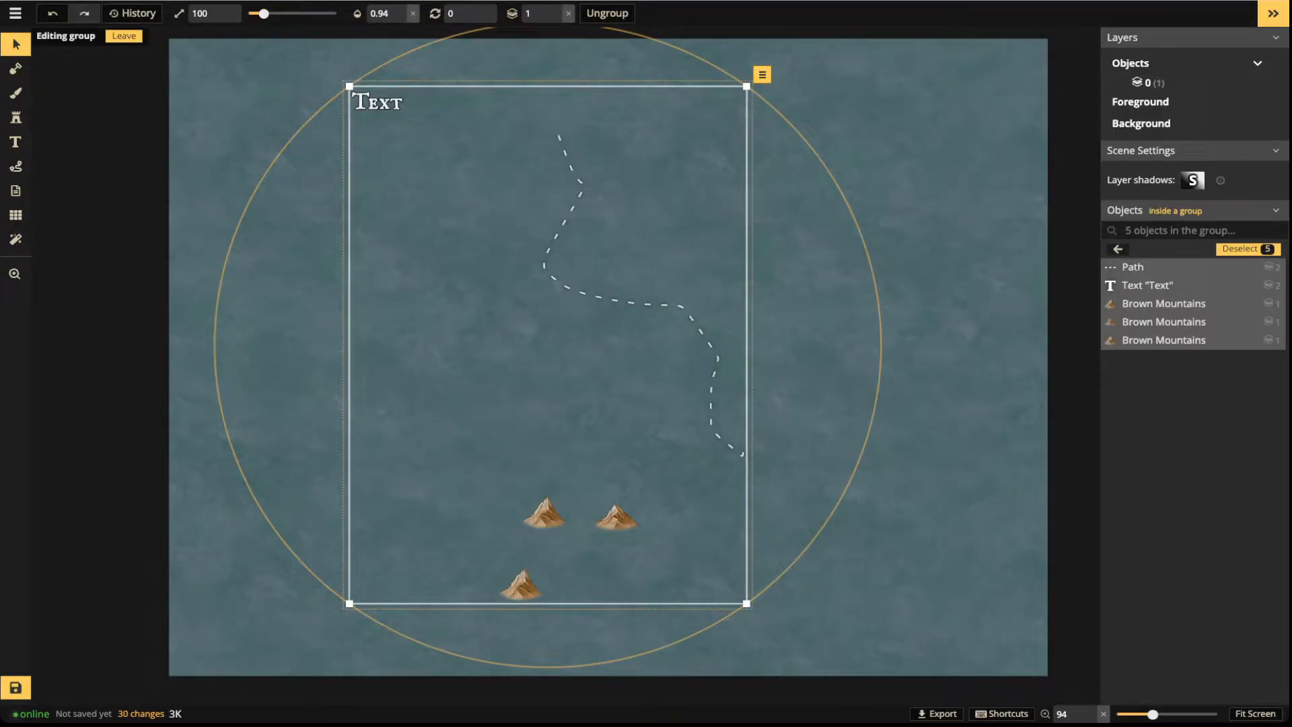
drag(375, 101, 397, 138)
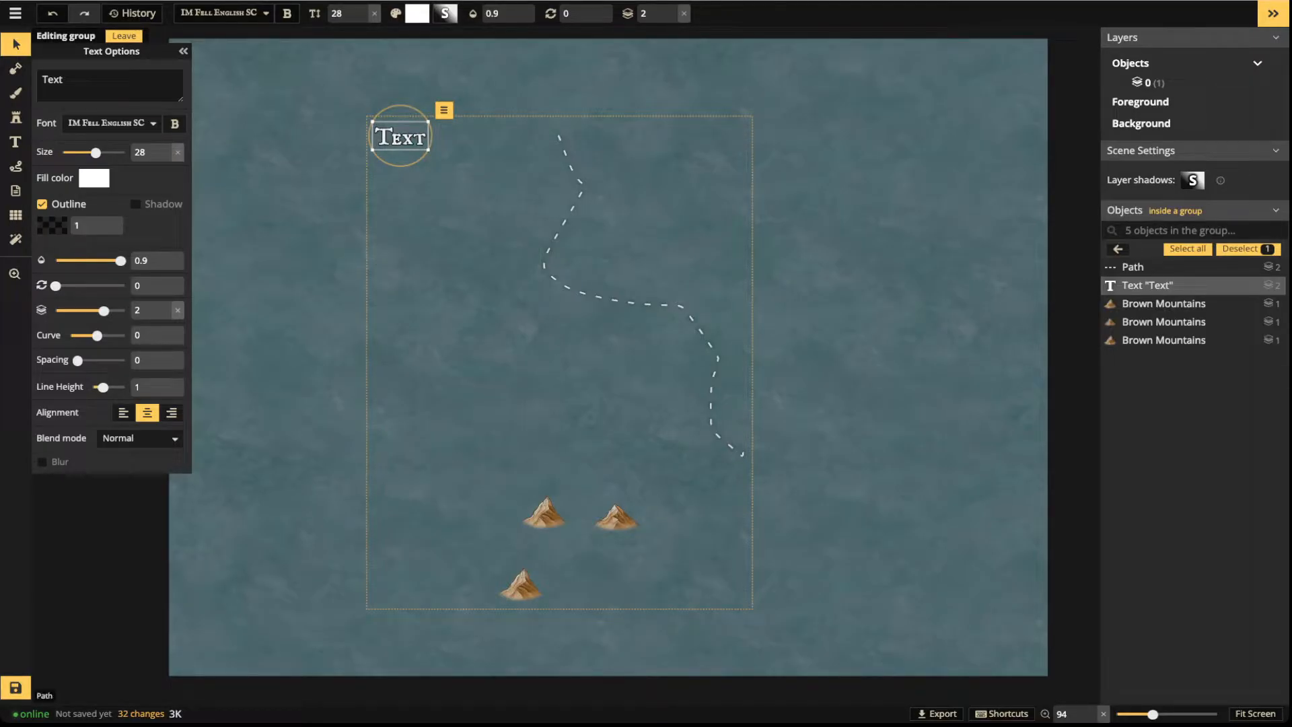
drag(400, 137, 508, 185)
drag(463, 485, 644, 603)
drag(571, 518, 600, 363)
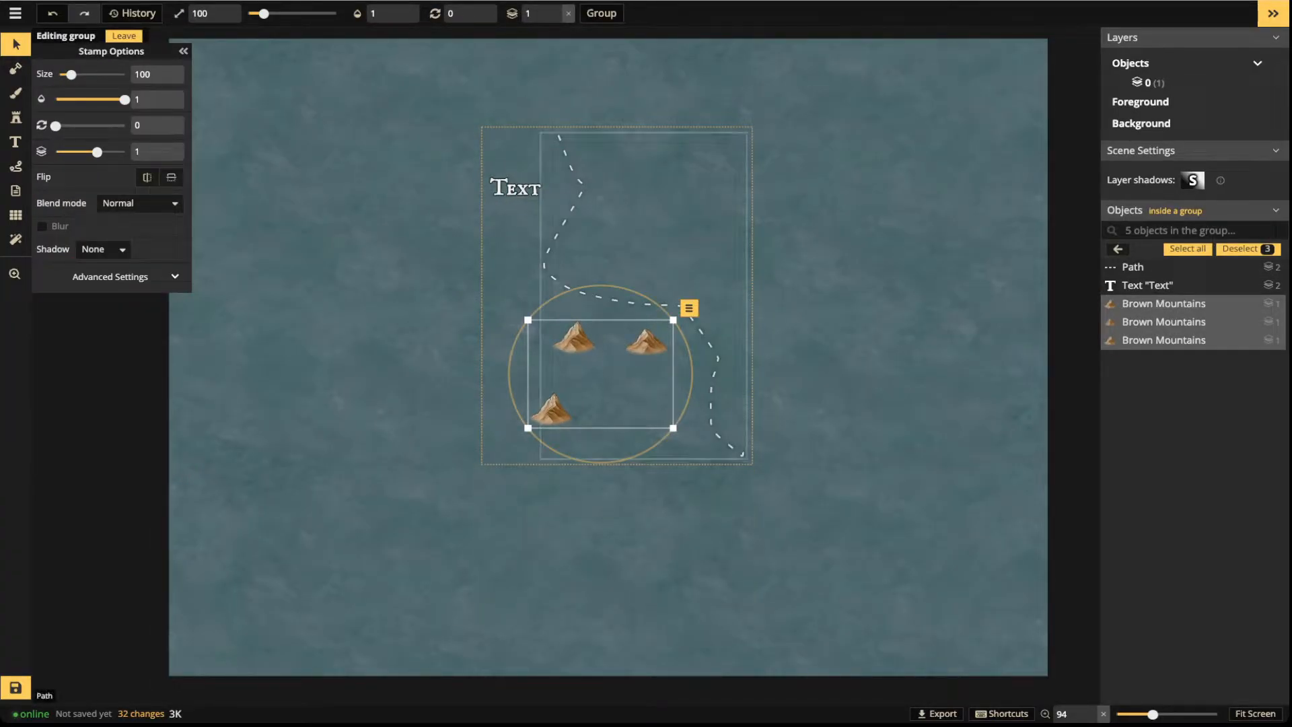
key(Escape)
key(Escape)
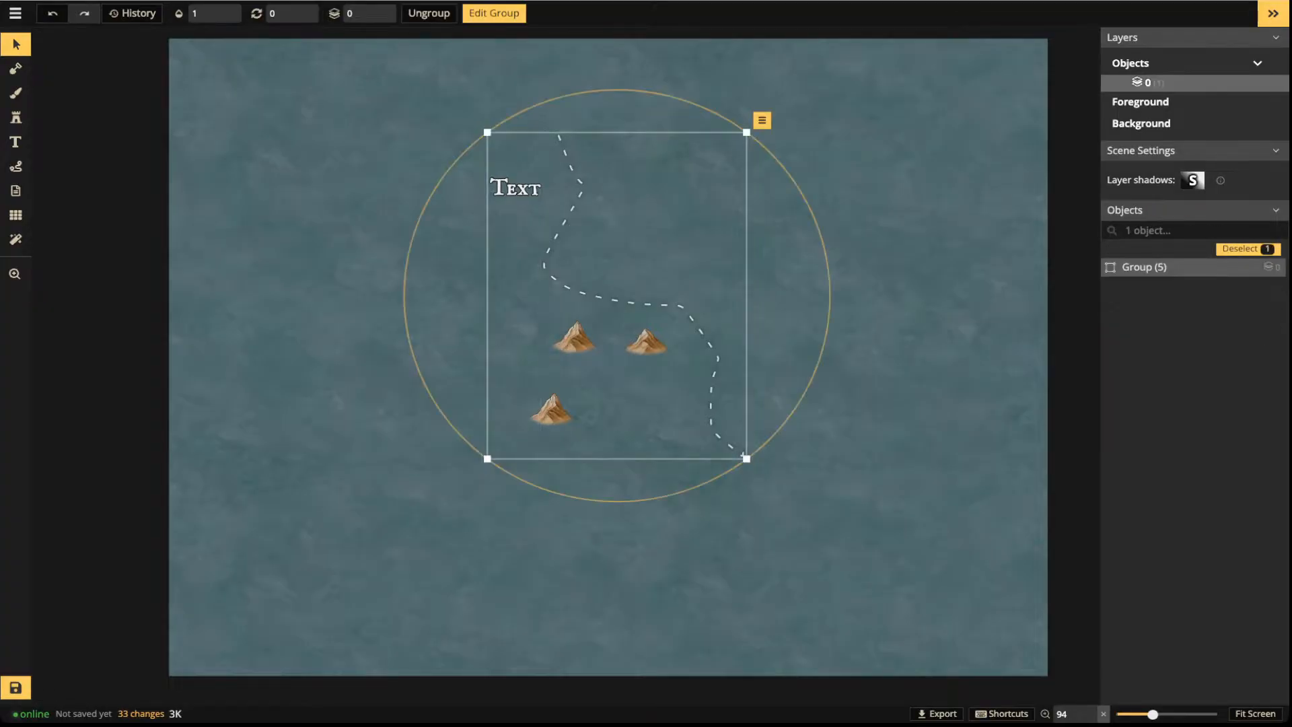
Move the whole group slightly down and left, and enter and leave its editing mode once
drag(576, 338, 569, 359)
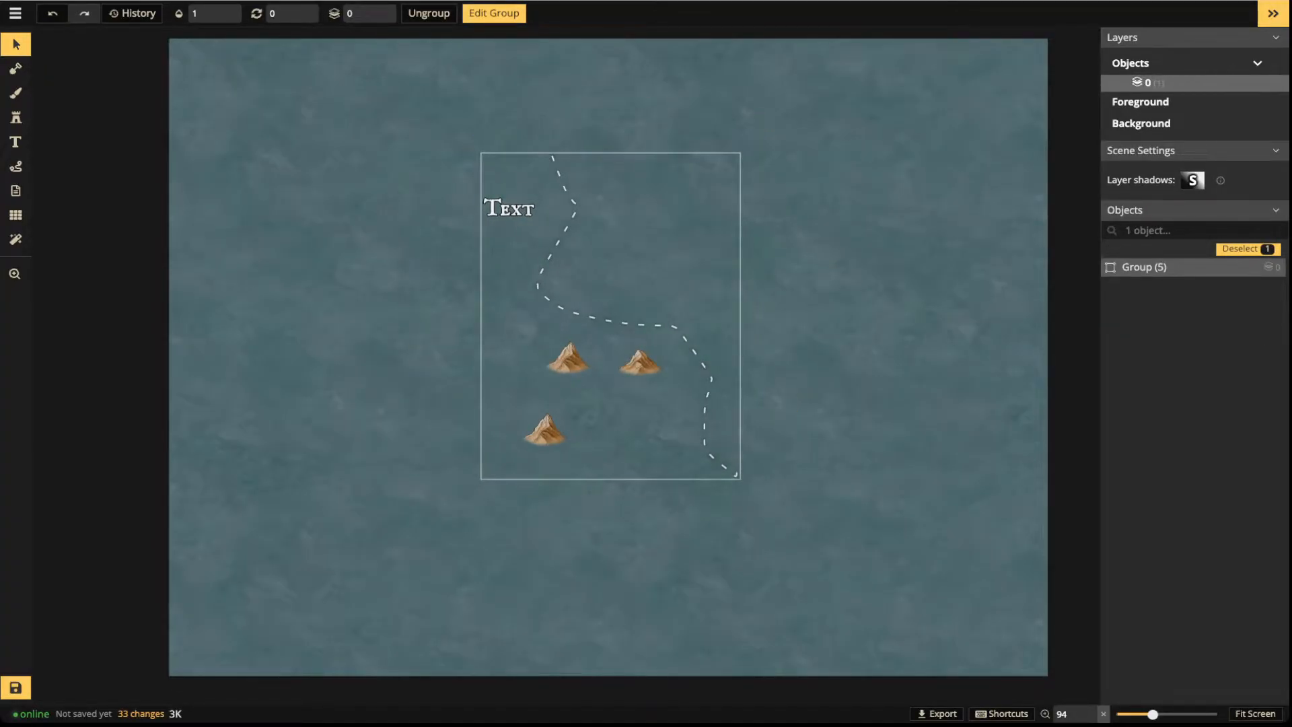
double_click(569, 358)
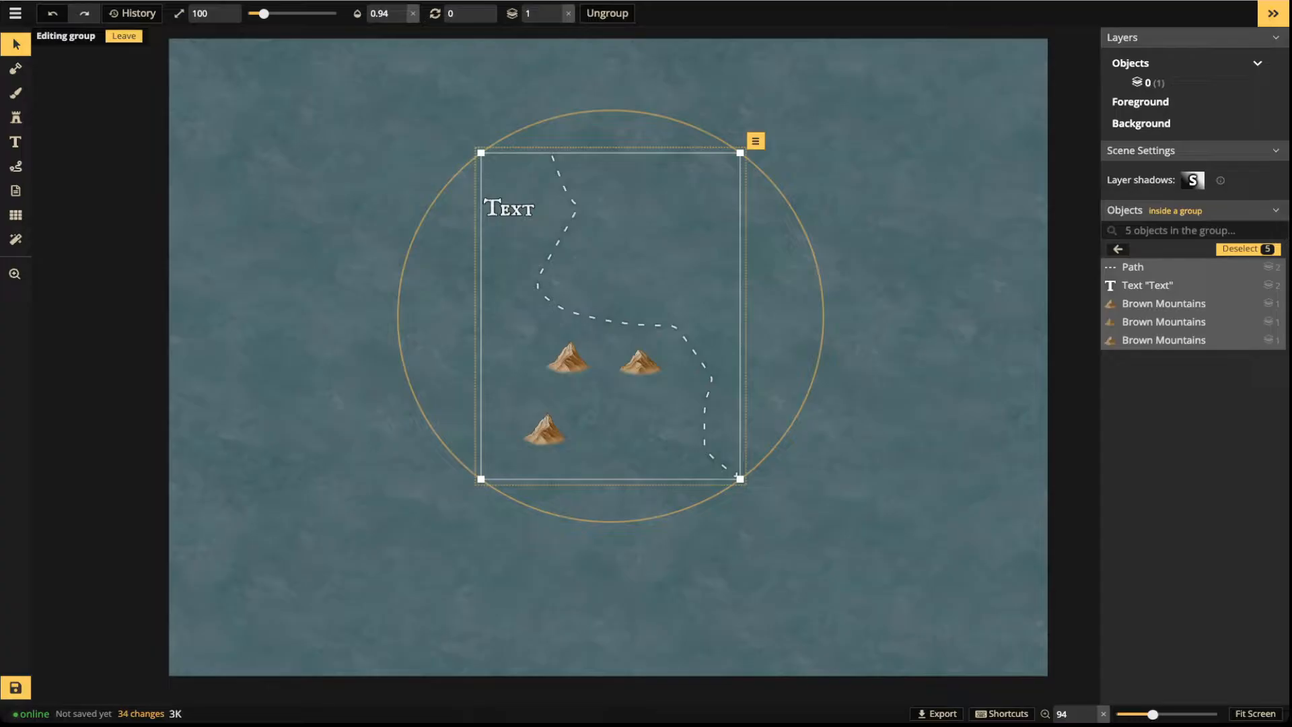
key(Escape)
click(569, 358)
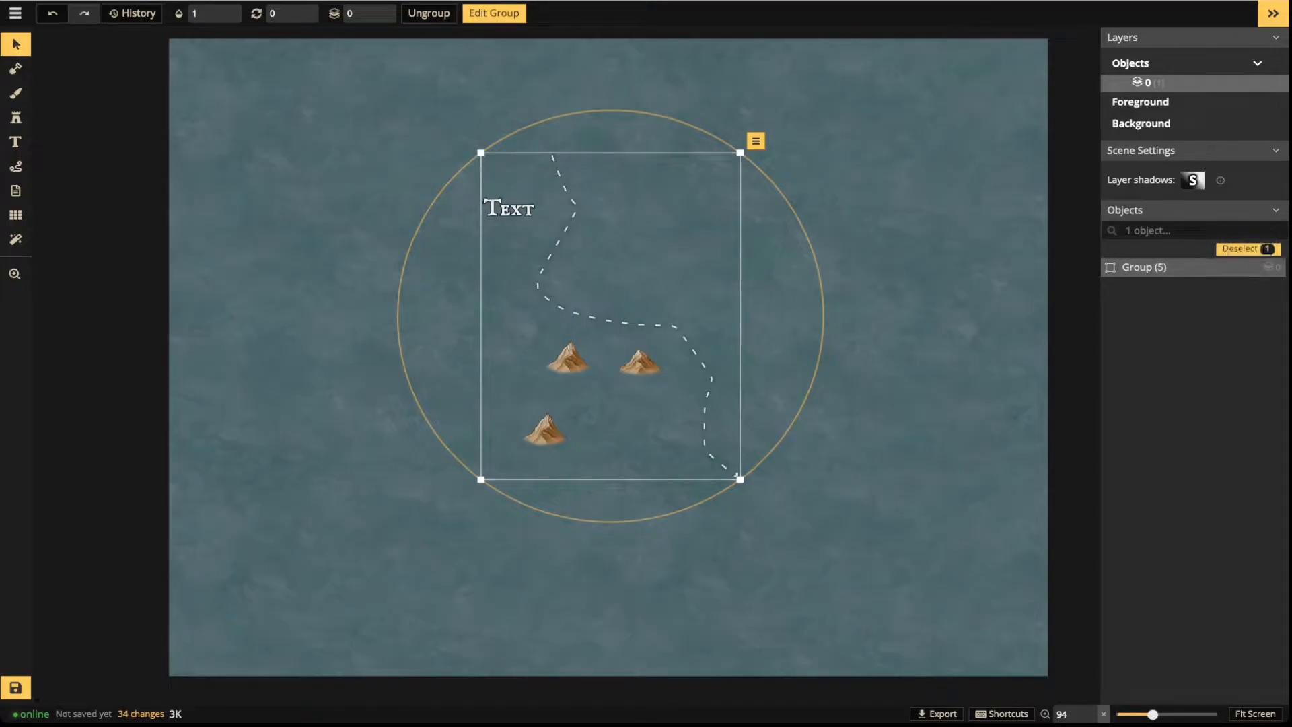
Rename the selected group as Forest and delete it from the map
click(756, 141)
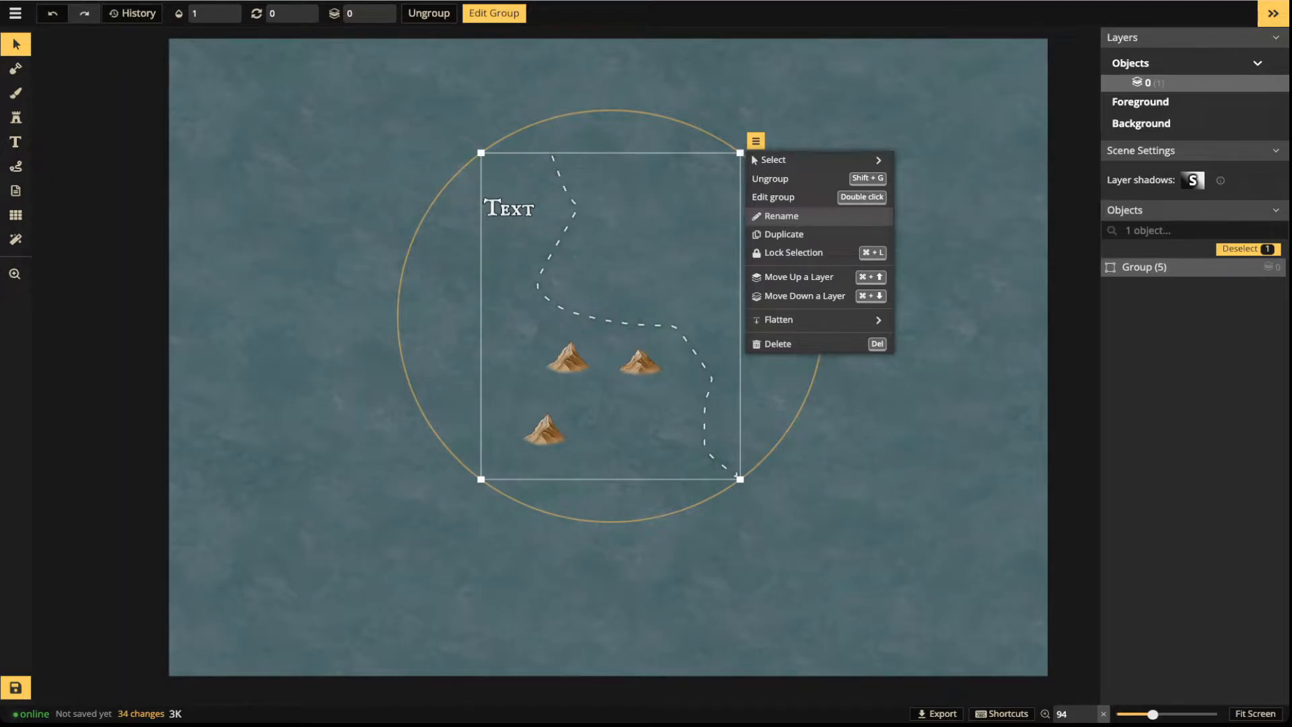
click(781, 216)
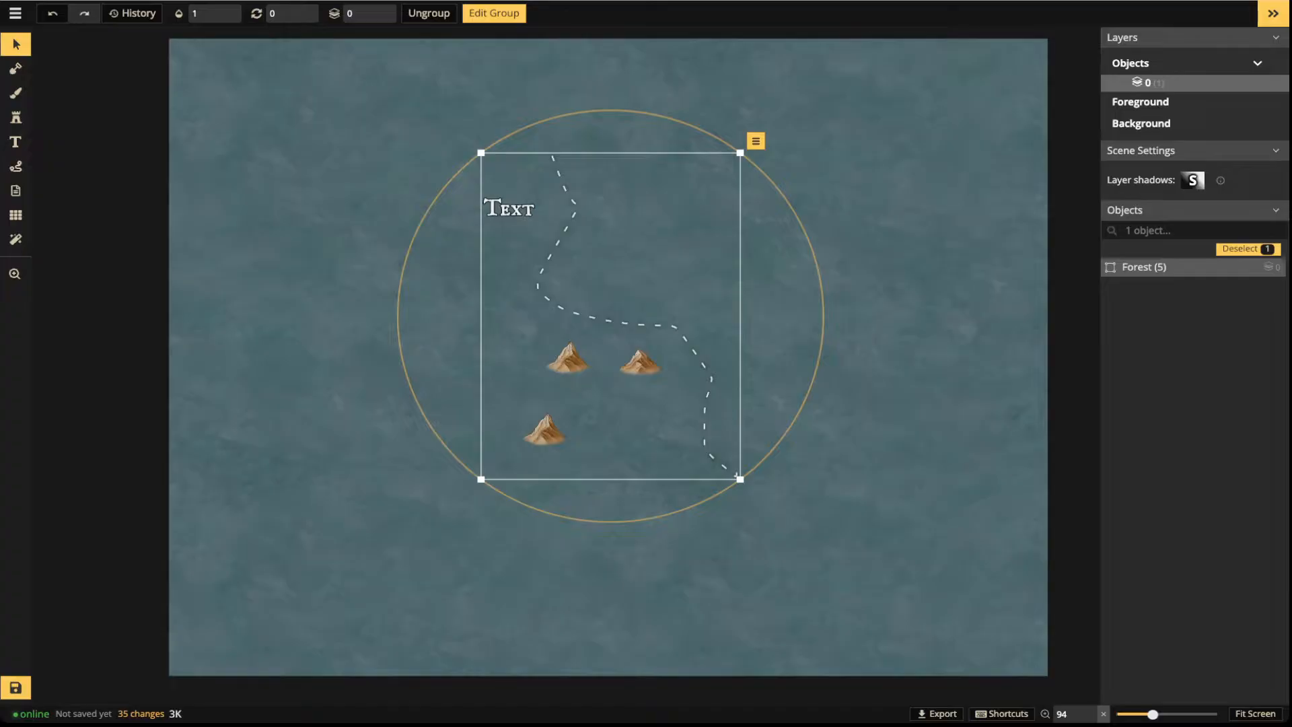
drag(609, 336, 608, 309)
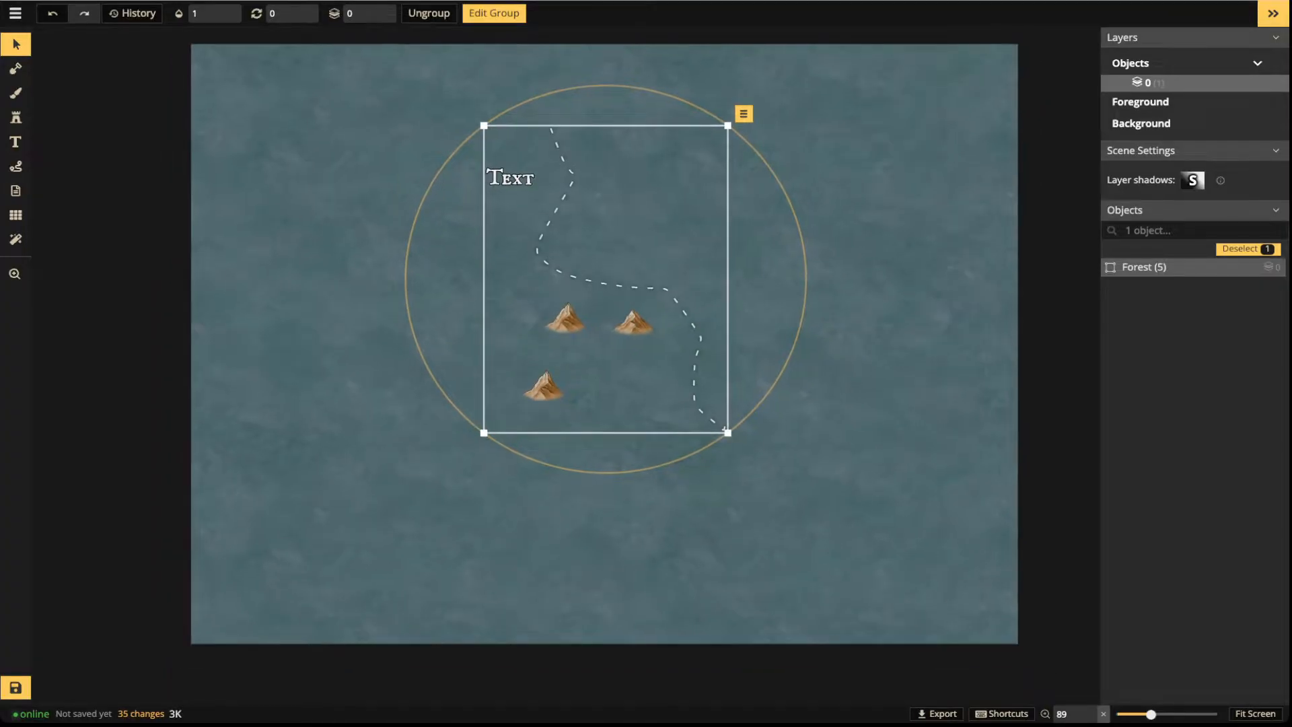
key(Delete)
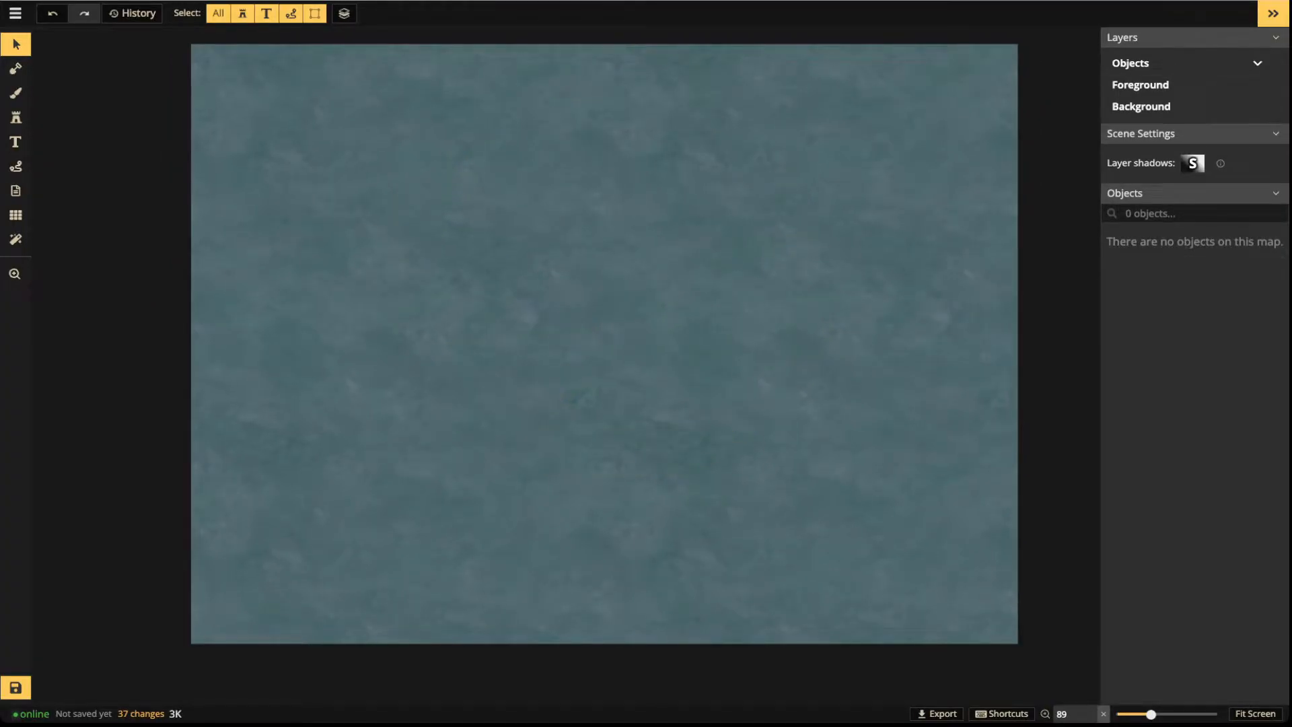
Add a rough-edged landmass in the map's upper centre with the Mask tool at size 100 and roughness 8
click(15, 69)
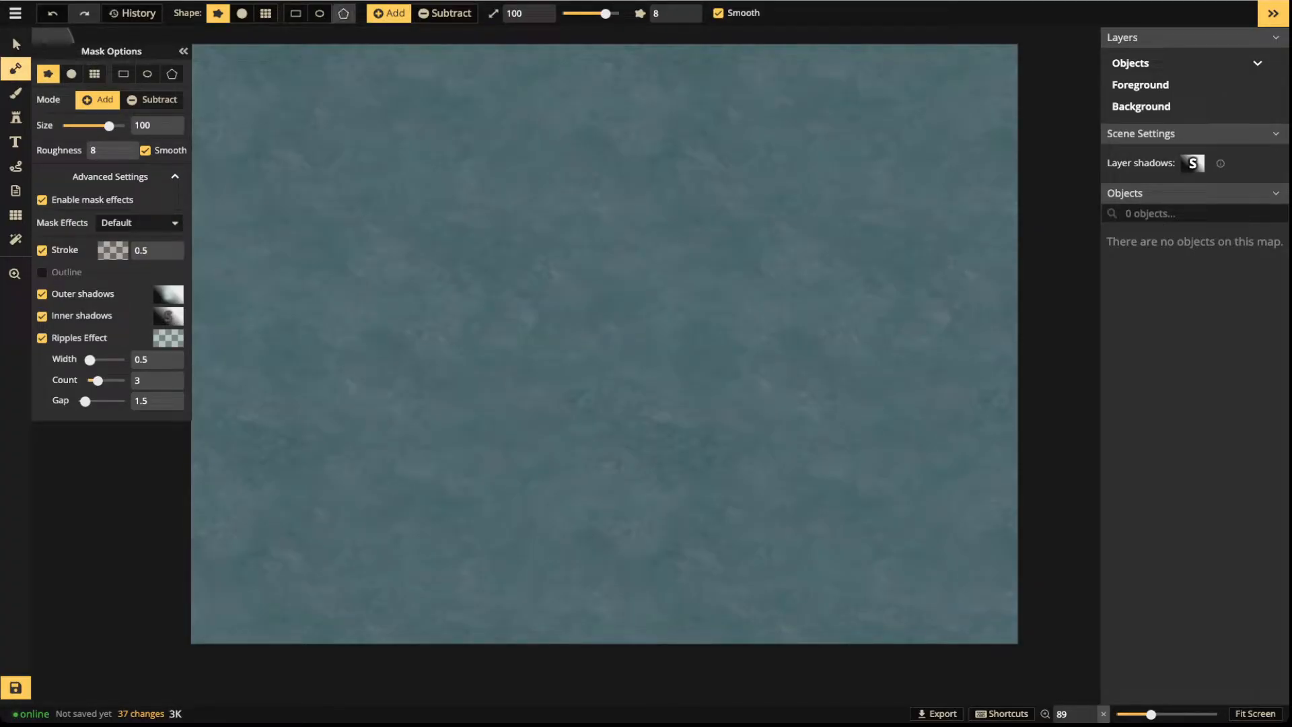
click(183, 51)
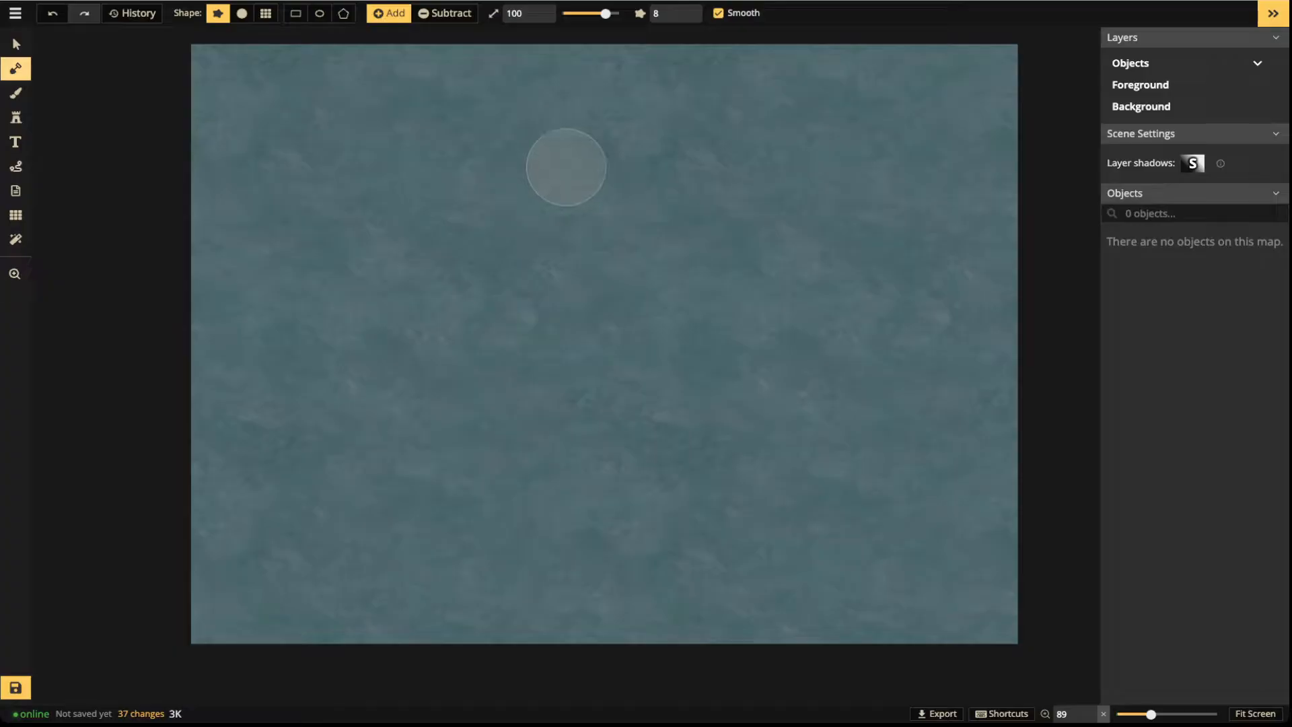
mouse_move(566, 167)
mouse_down()
mouse_move(451, 287)
mouse_move(477, 304)
mouse_move(635, 277)
mouse_move(618, 209)
mouse_move(533, 277)
mouse_up()
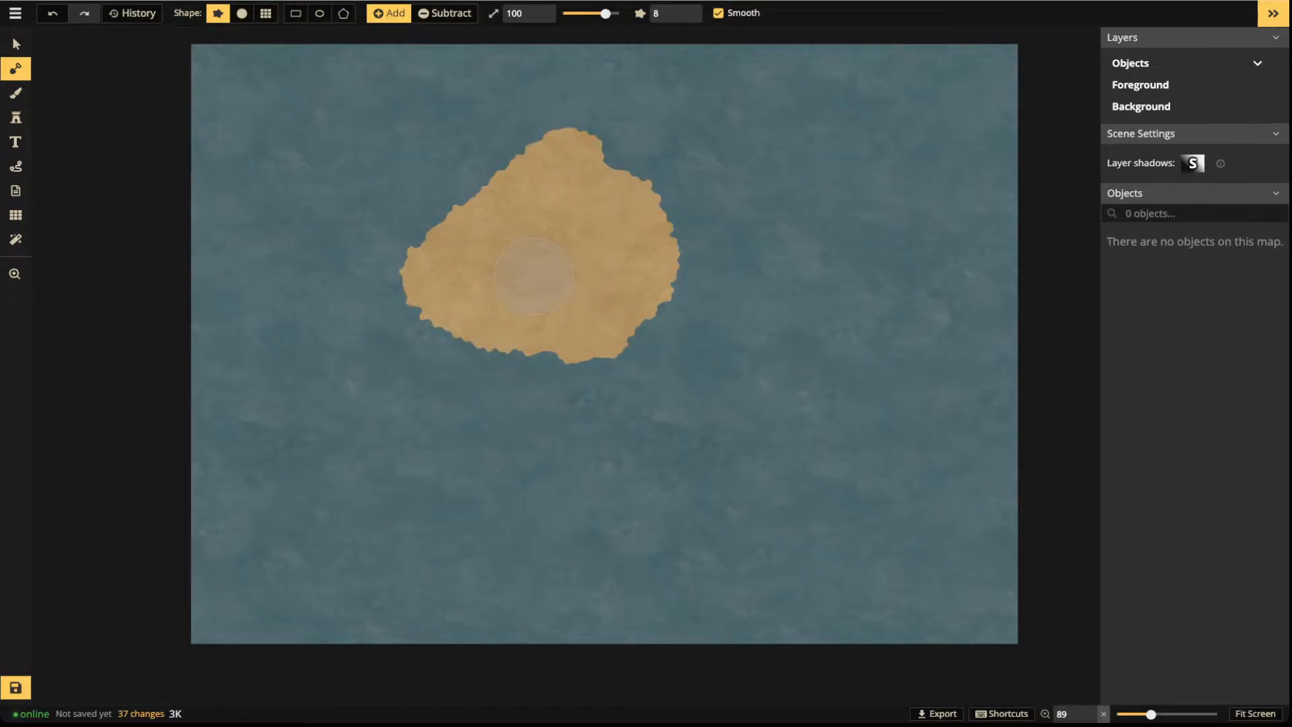
Set the brush to paint on the foreground layer and view the texture catalog, keeping the olive-green texture
key(b)
click(234, 14)
click(193, 14)
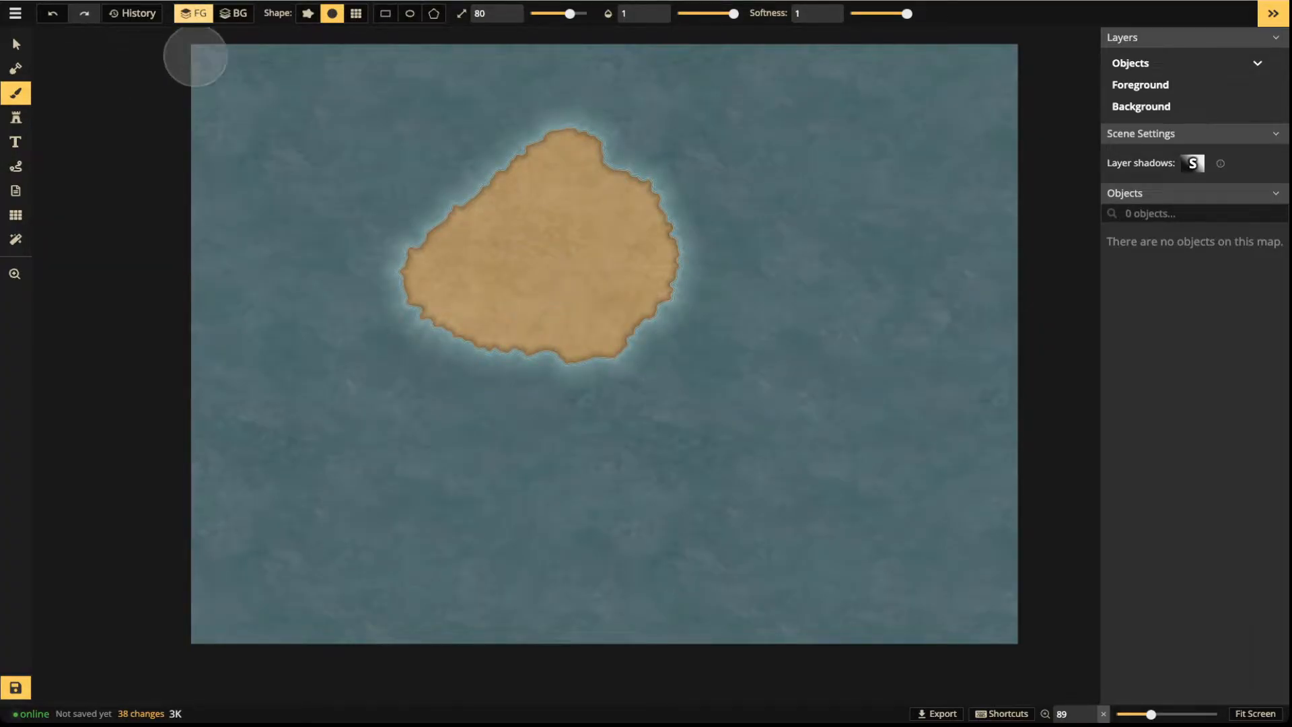
click(16, 93)
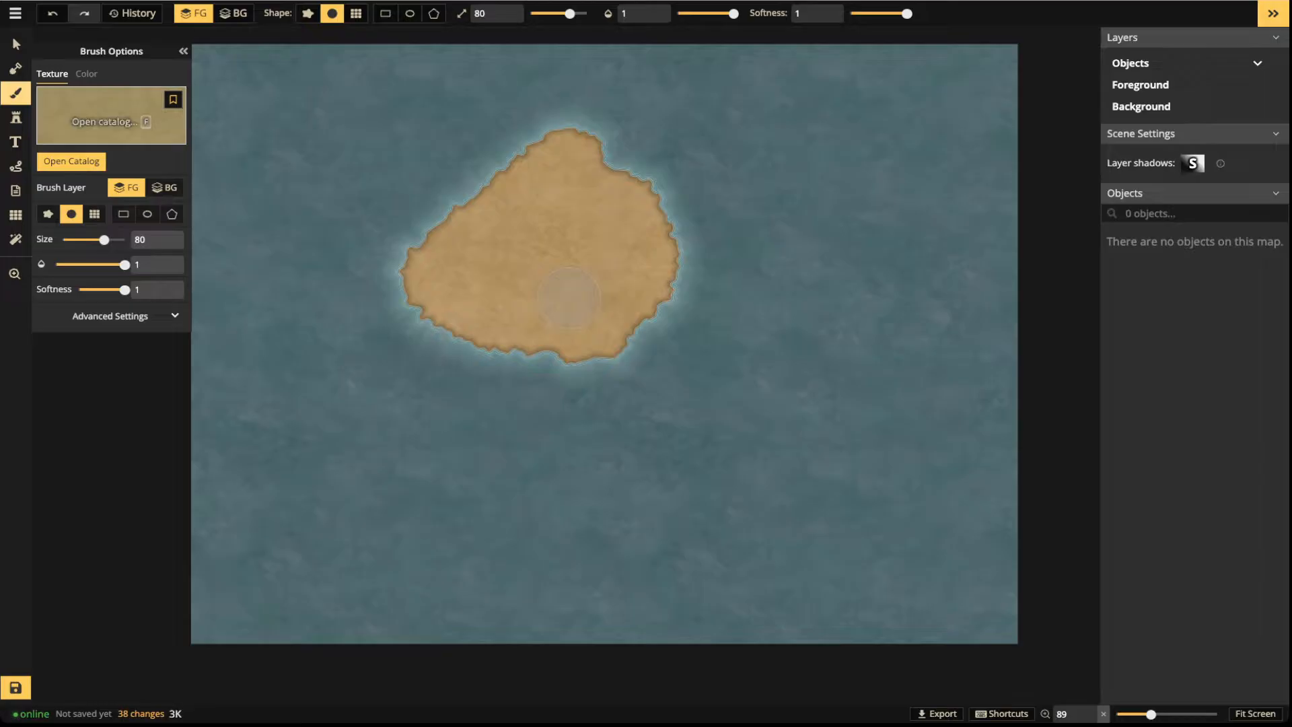
key(f)
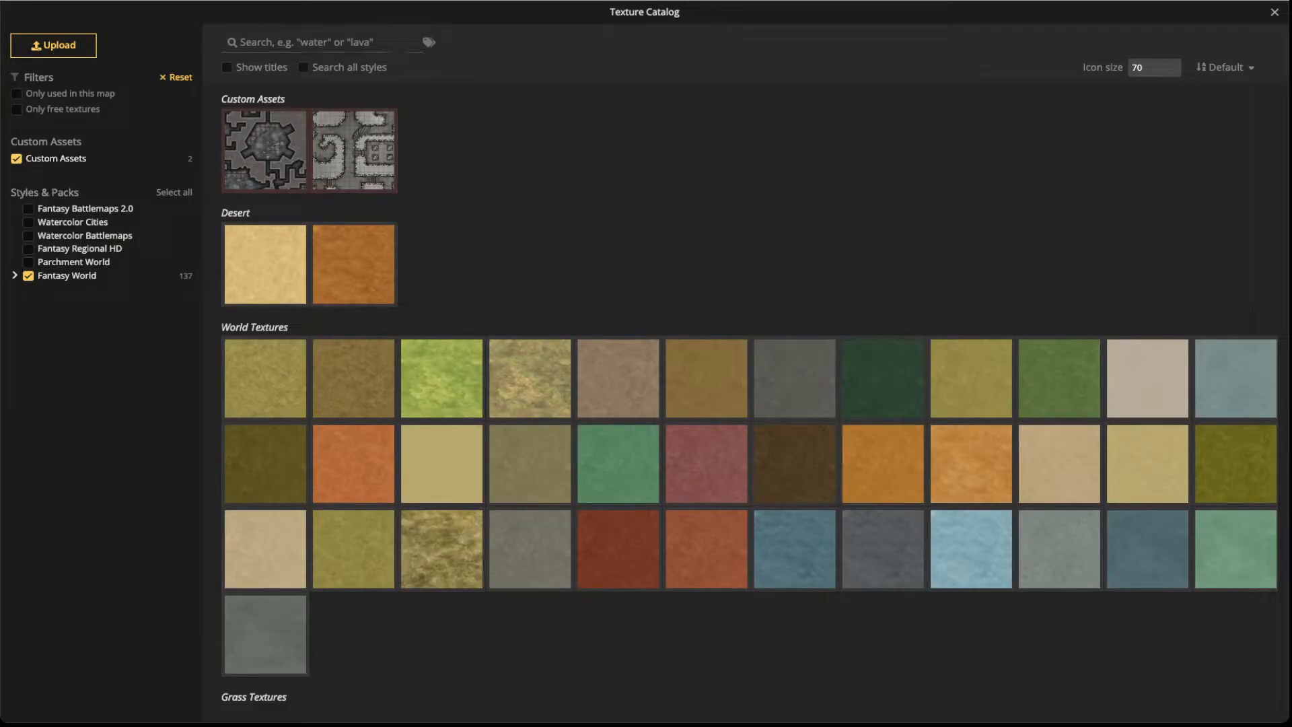
key(Escape)
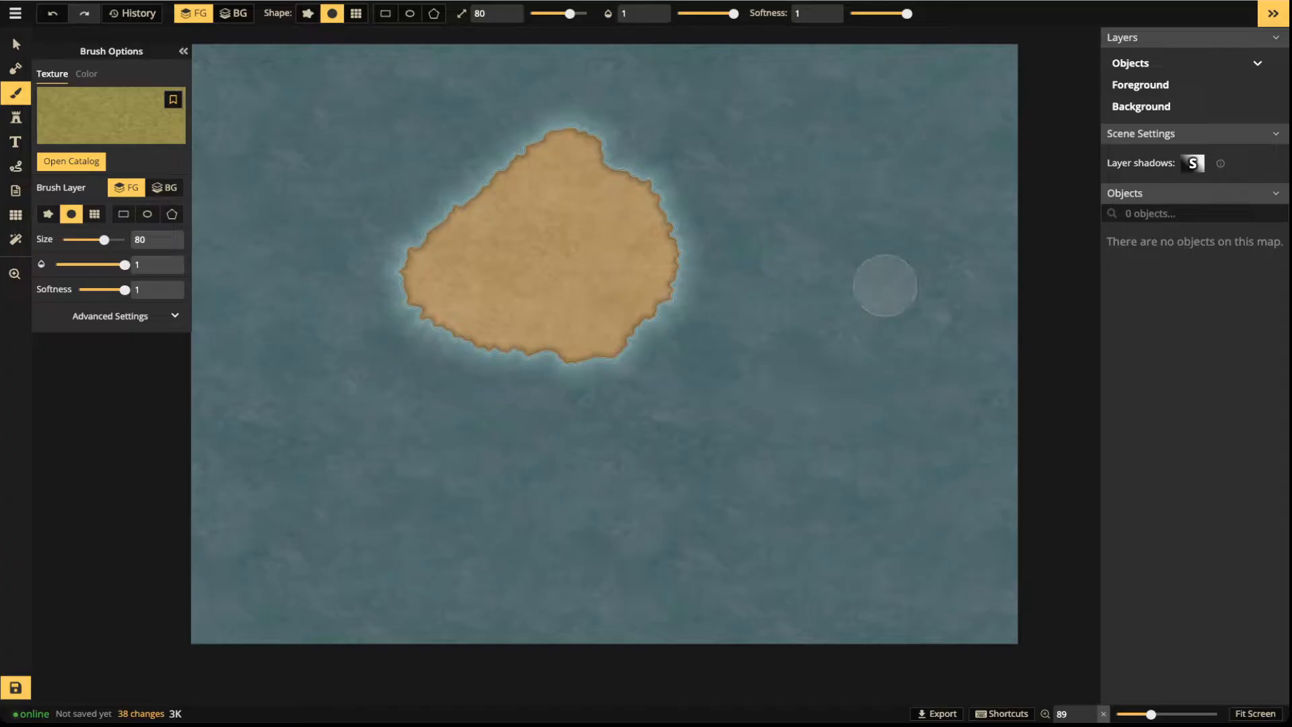
Paint the olive-green texture over the upper part of the landmass on the foreground layer with brush size 80
drag(666, 254, 399, 246)
mouse_move(729, 249)
mouse_down()
mouse_move(555, 215)
mouse_move(423, 209)
mouse_up()
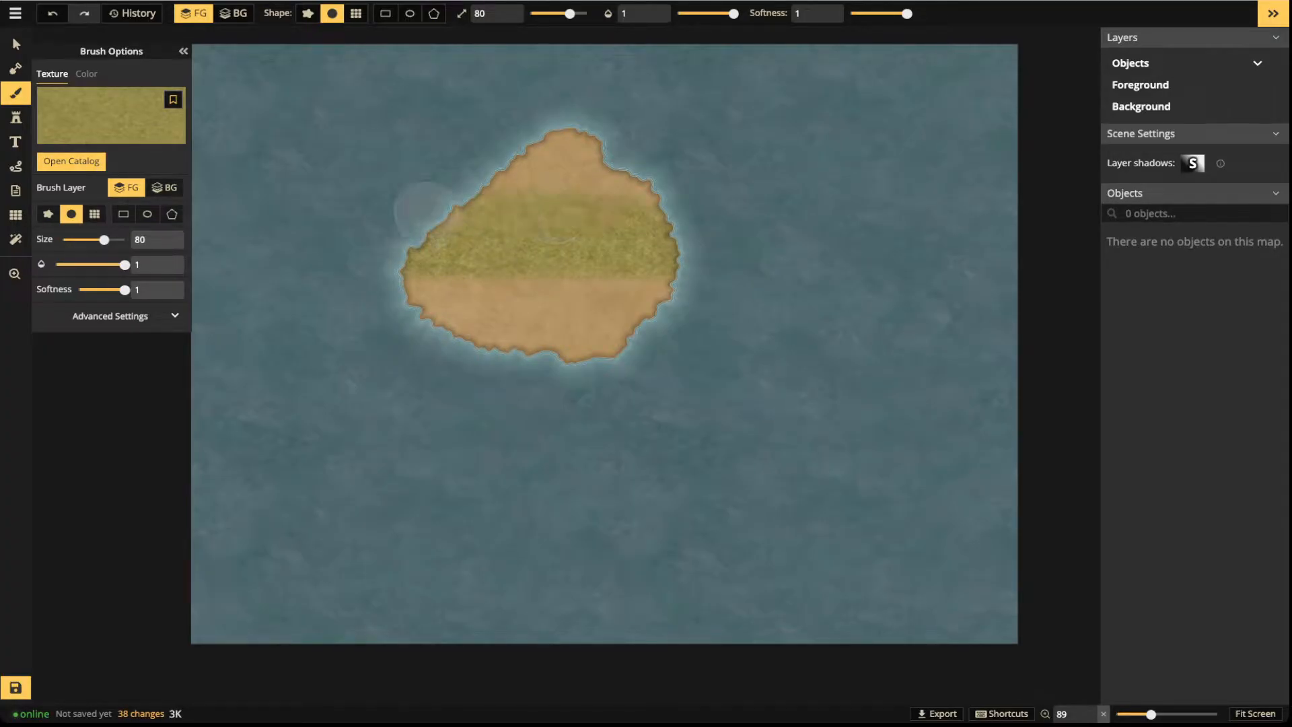
drag(686, 196, 426, 179)
mouse_move(635, 158)
mouse_down()
mouse_move(515, 138)
mouse_move(612, 144)
mouse_move(682, 207)
mouse_up()
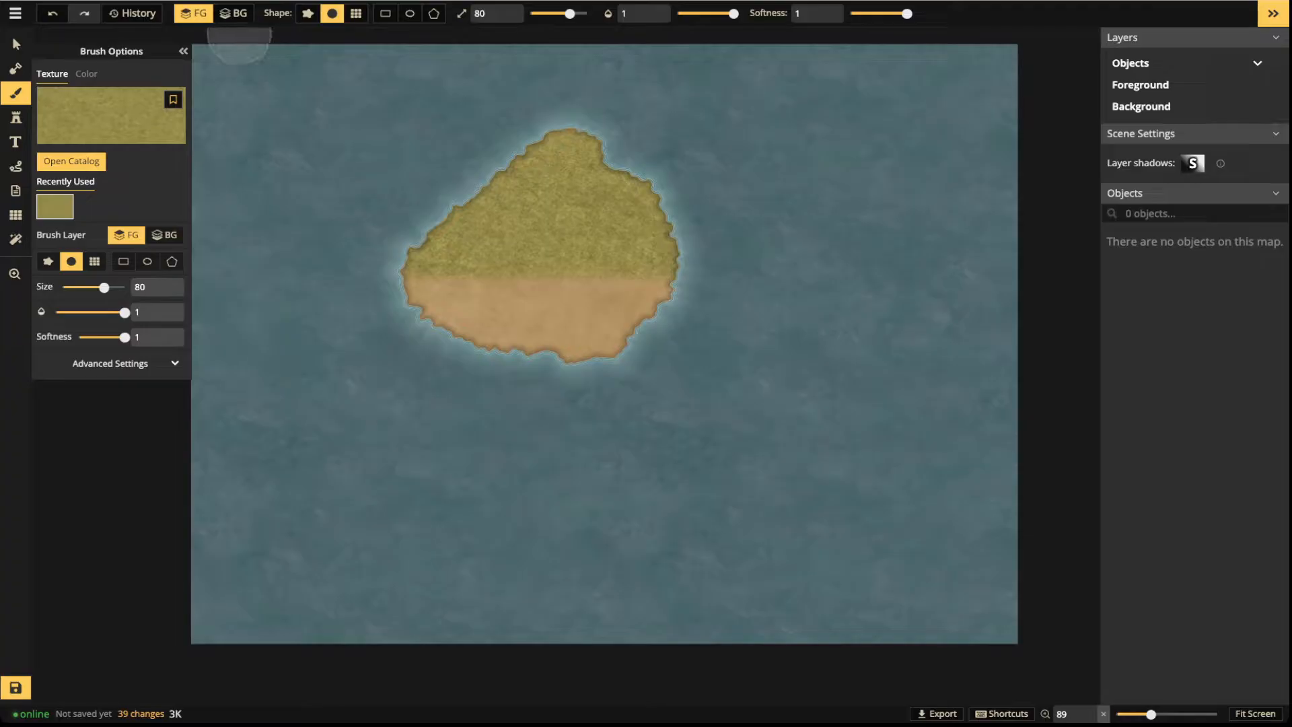
Paint a winding olive-green stroke on the background layer through the sea, from the map's upper left to below the landmass
click(234, 13)
mouse_move(315, 64)
mouse_down()
mouse_move(239, 173)
mouse_move(309, 202)
mouse_move(249, 364)
mouse_move(361, 438)
mouse_move(666, 505)
mouse_move(648, 517)
mouse_up()
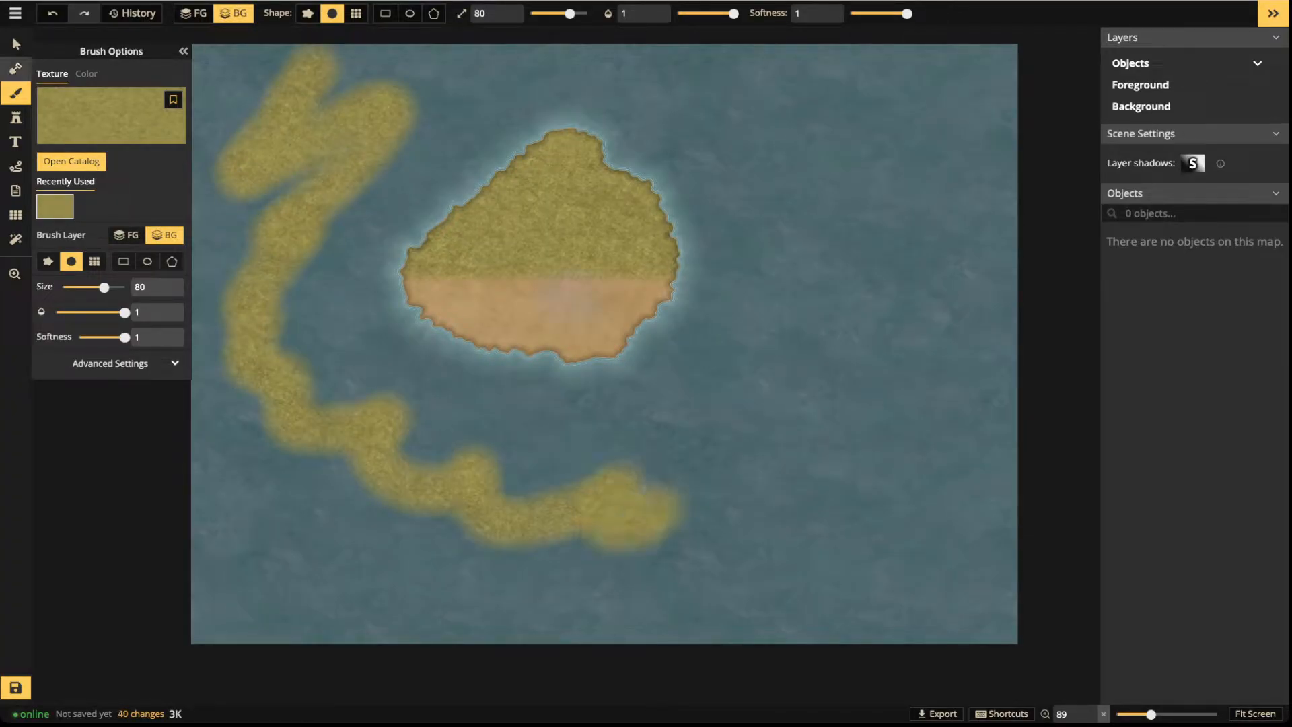
Add a second large oval landmass in the map's lower right with the Mask tool at size 100 and roughness 8
click(16, 69)
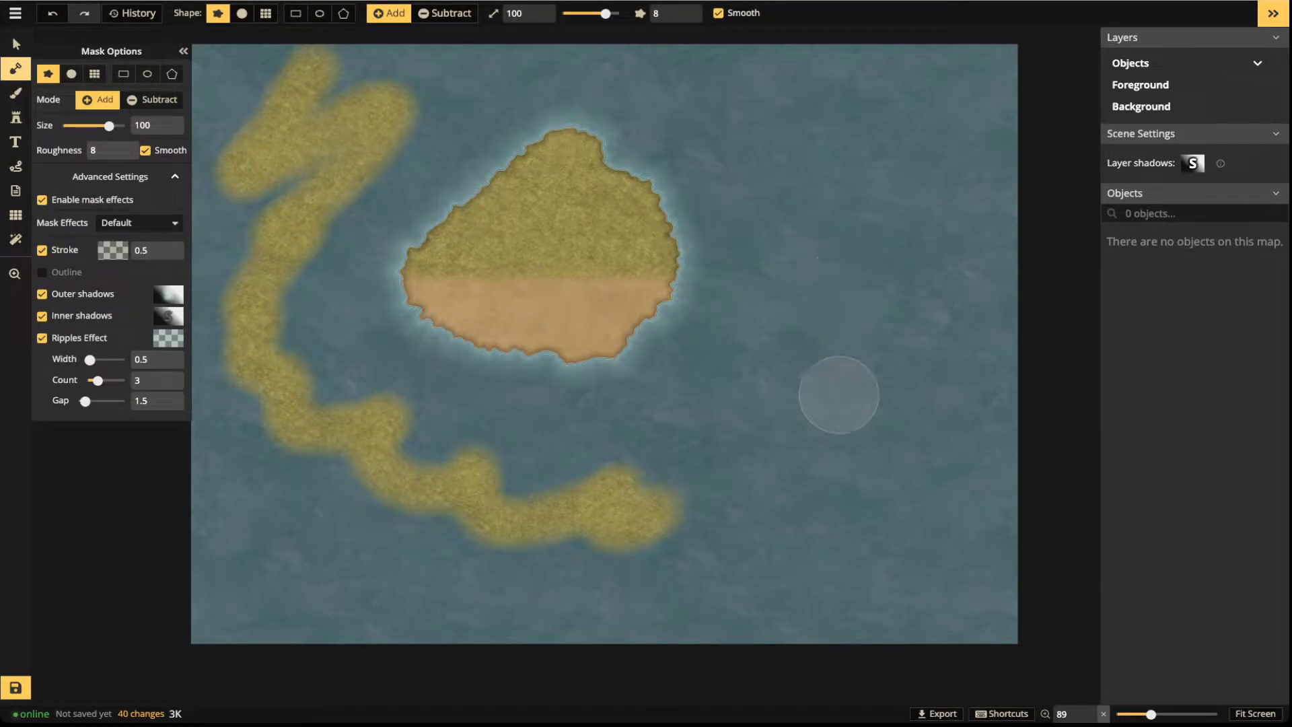
mouse_move(785, 438)
mouse_down()
mouse_move(712, 423)
mouse_move(705, 408)
mouse_move(775, 381)
mouse_move(909, 420)
mouse_move(842, 524)
mouse_move(765, 525)
mouse_move(674, 466)
mouse_move(688, 478)
mouse_move(908, 456)
mouse_move(915, 398)
mouse_move(831, 370)
mouse_move(751, 378)
mouse_move(697, 401)
mouse_move(663, 451)
mouse_up()
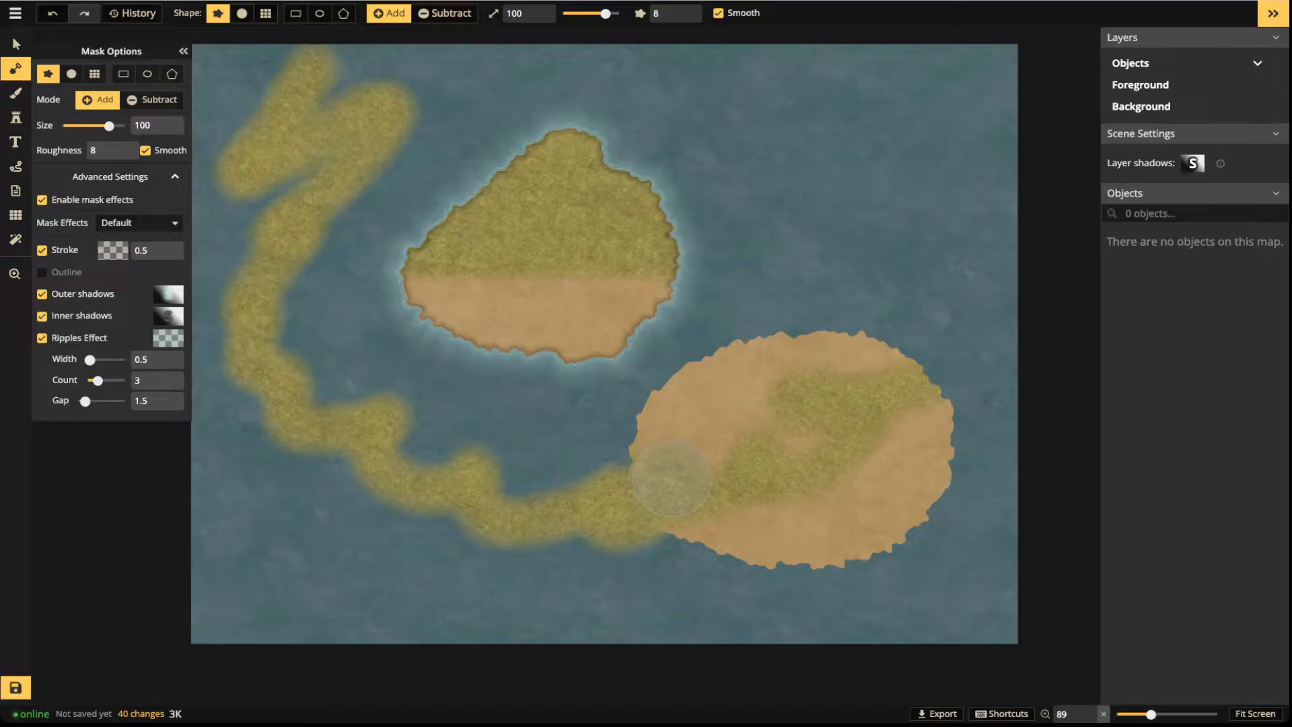
drag(672, 478, 672, 479)
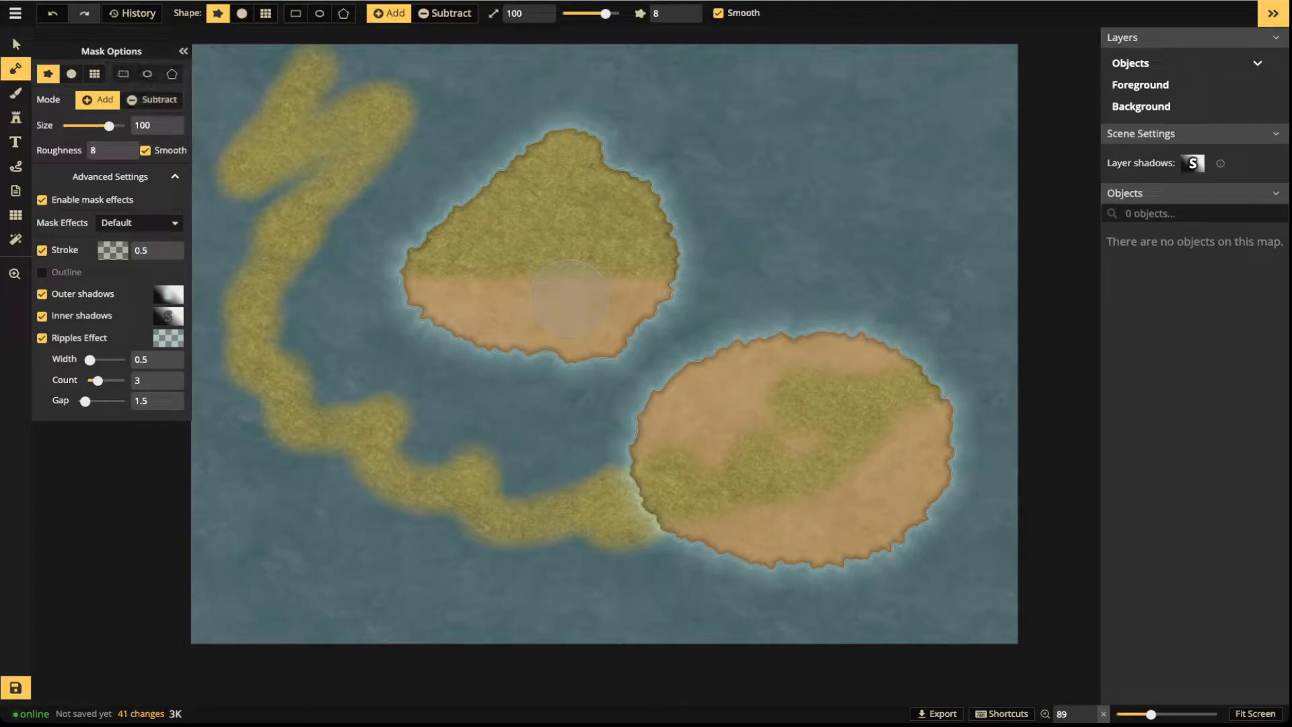
Extend the landmass with the Mask tool at size 100 and roughness 8 to join both islands and reach the map's left
click(16, 44)
click(15, 67)
mouse_move(619, 202)
mouse_down()
mouse_move(721, 233)
mouse_move(689, 239)
mouse_move(665, 222)
mouse_move(671, 313)
mouse_move(616, 242)
mouse_move(740, 325)
mouse_move(577, 309)
mouse_up()
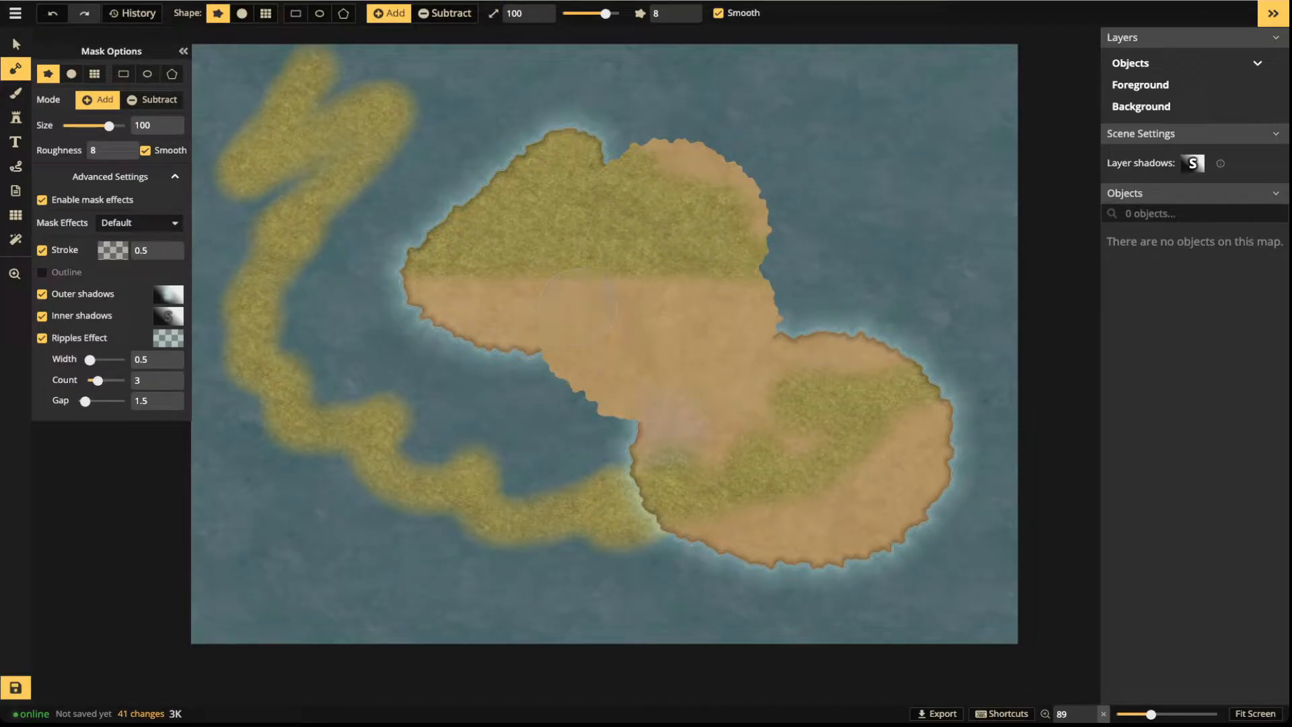
mouse_move(474, 296)
mouse_down()
mouse_move(374, 360)
mouse_move(417, 228)
mouse_move(511, 149)
mouse_move(778, 242)
mouse_move(851, 349)
mouse_up()
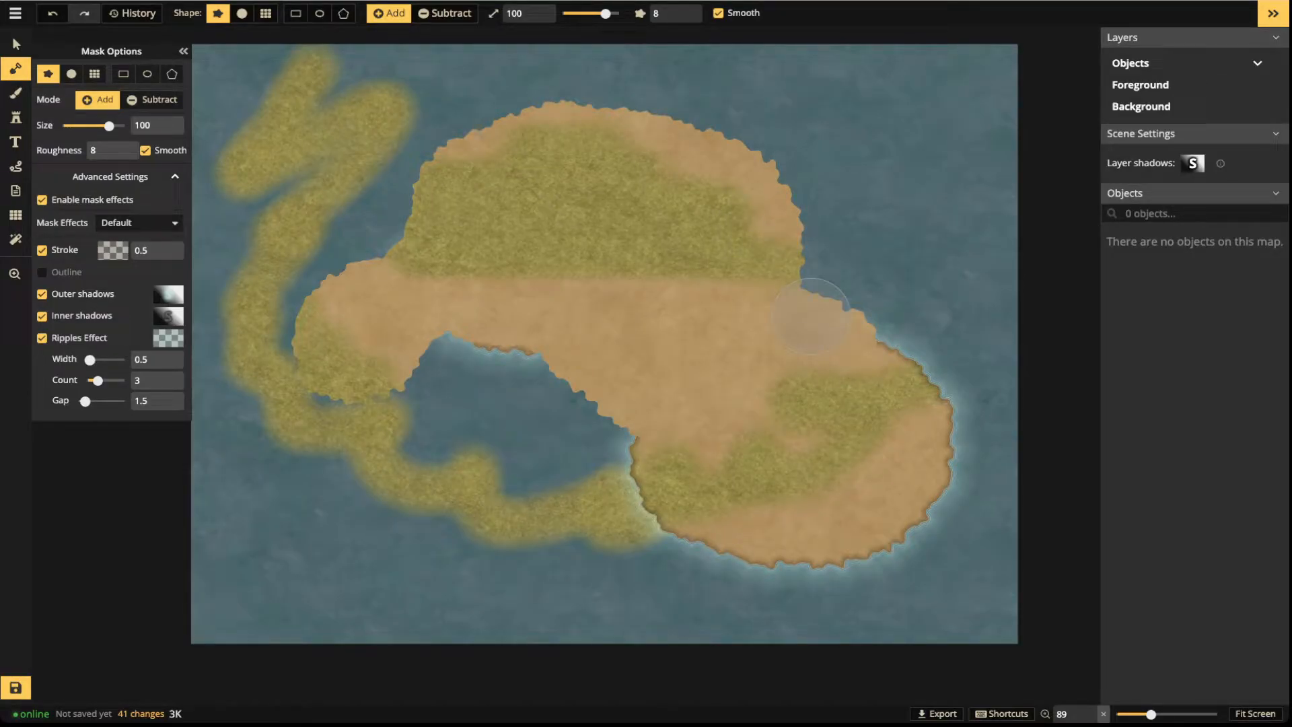
scroll(449, 115, down, 1)
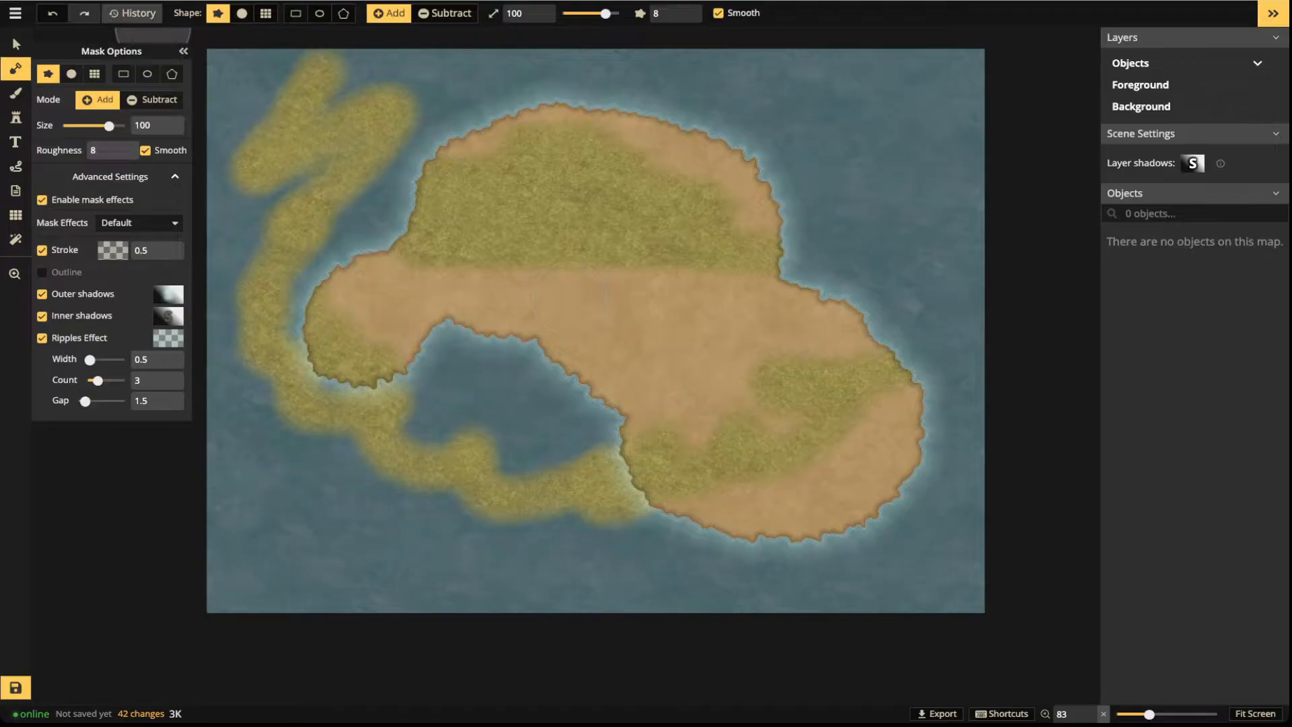
Restore the map to its initial state from the changes history
click(132, 13)
scroll(121, 404, down, 10)
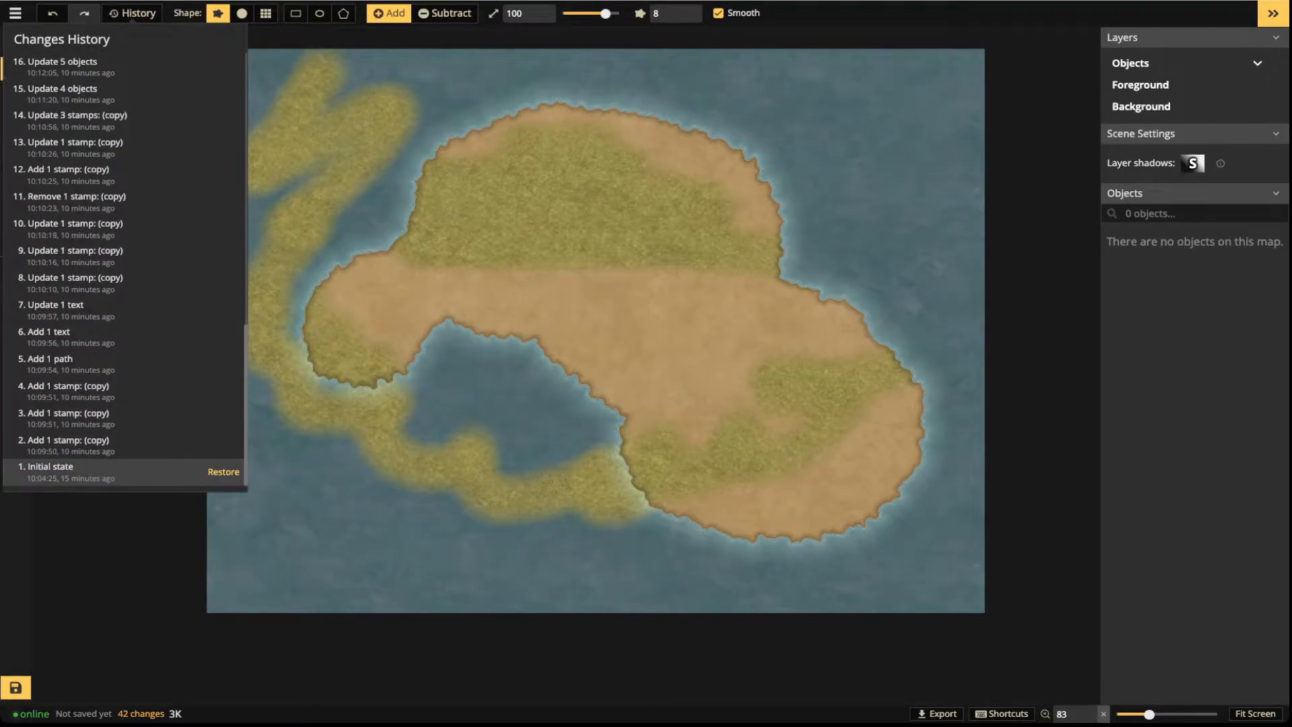
click(223, 472)
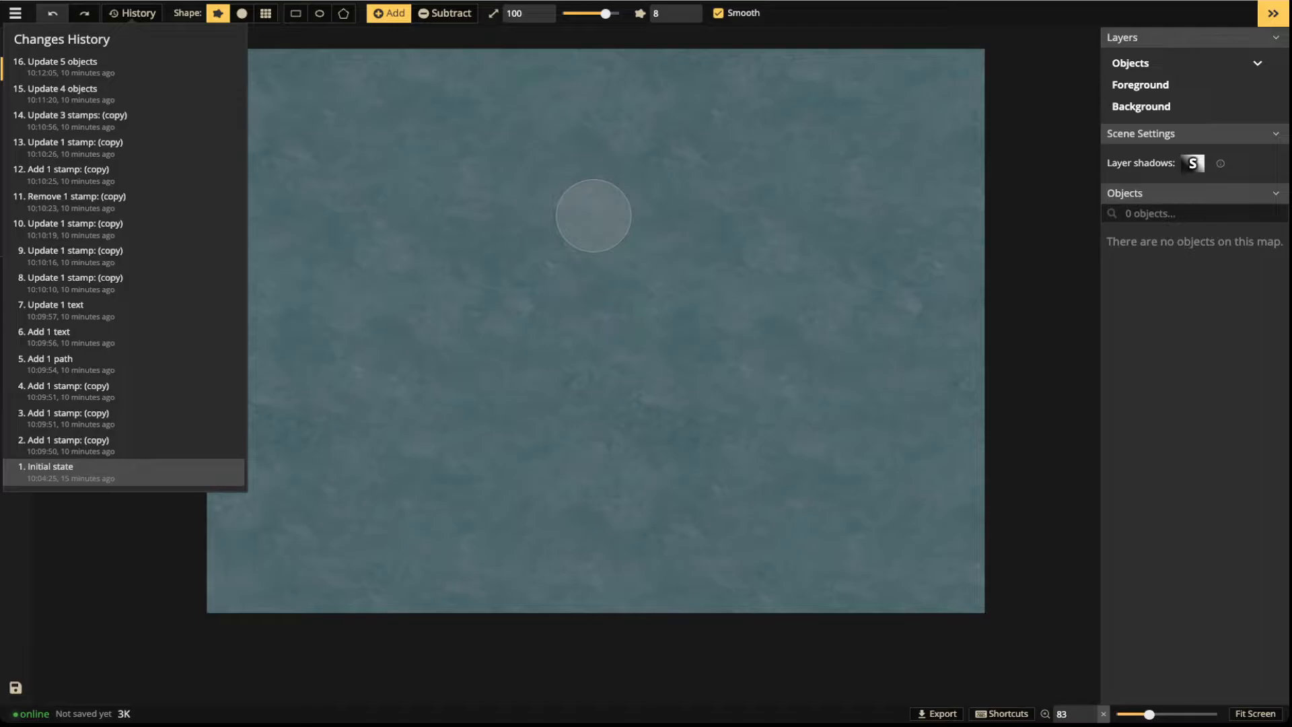
click(593, 209)
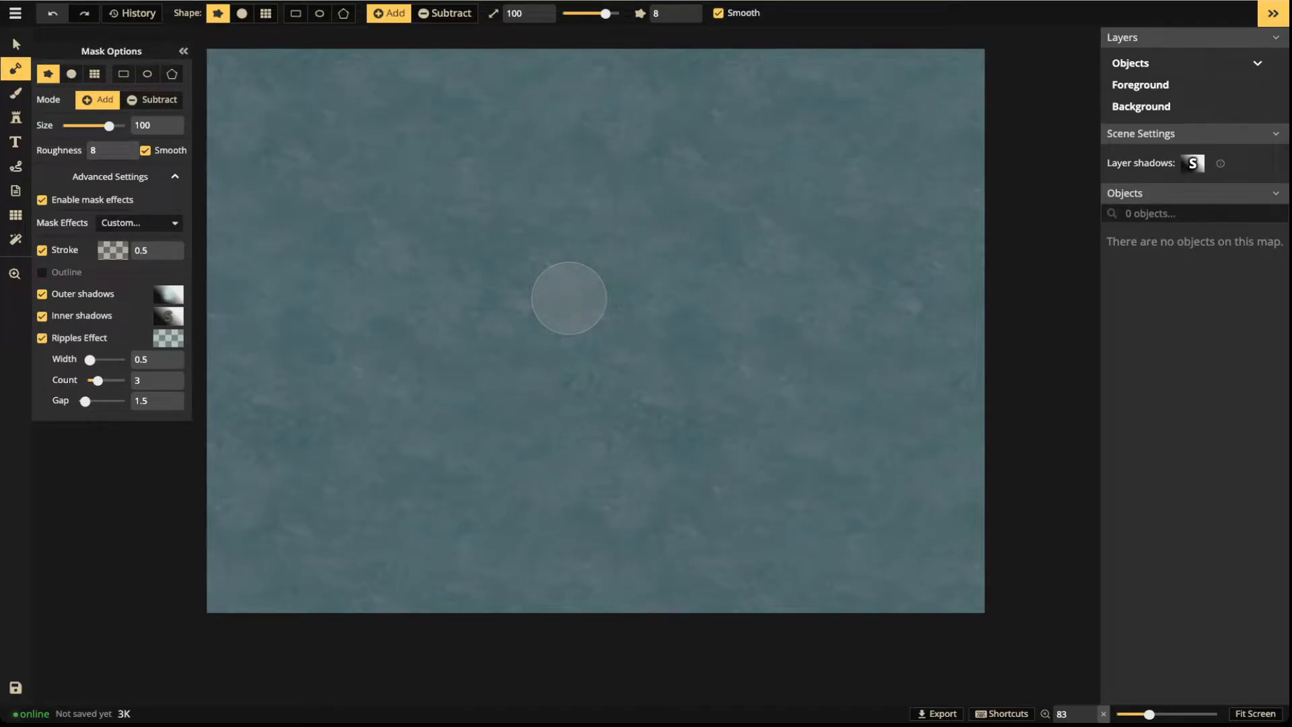
Open the stamp catalog and limit it to the Fantasy Battlemaps 2.0 pack, excluding Custom Assets and Fantasy World
key(s)
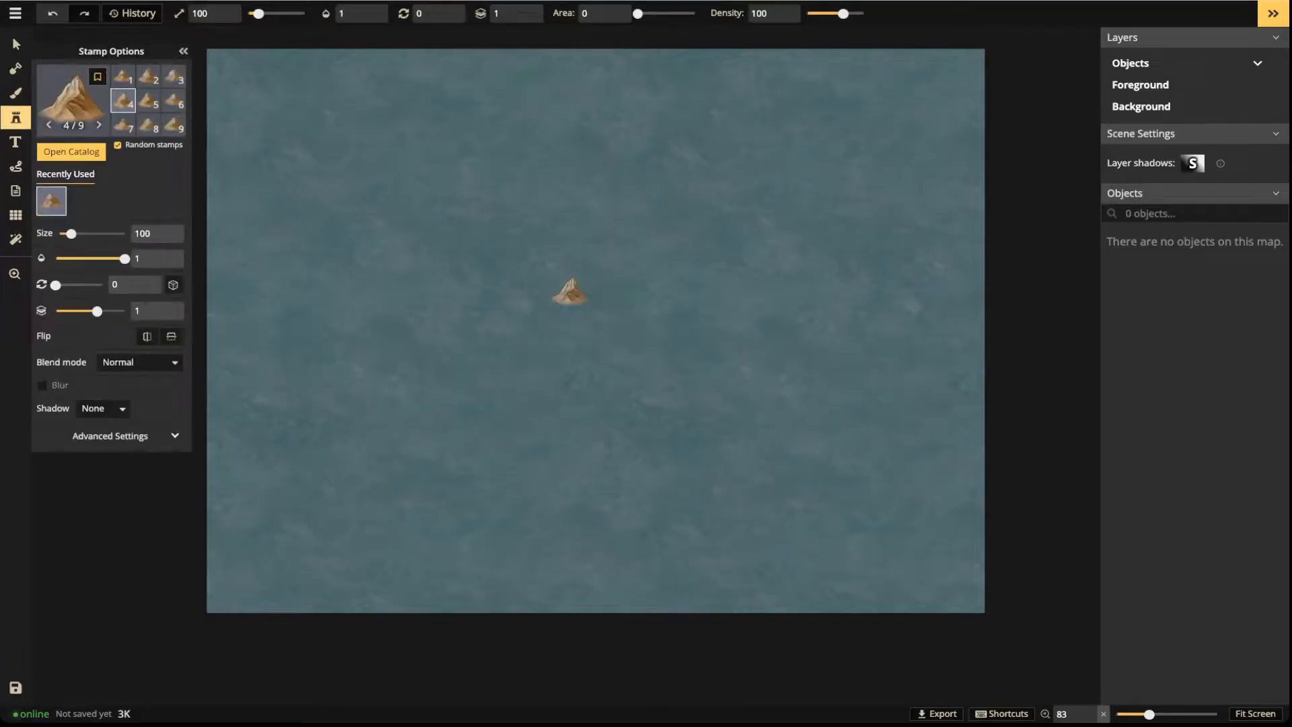
key(f)
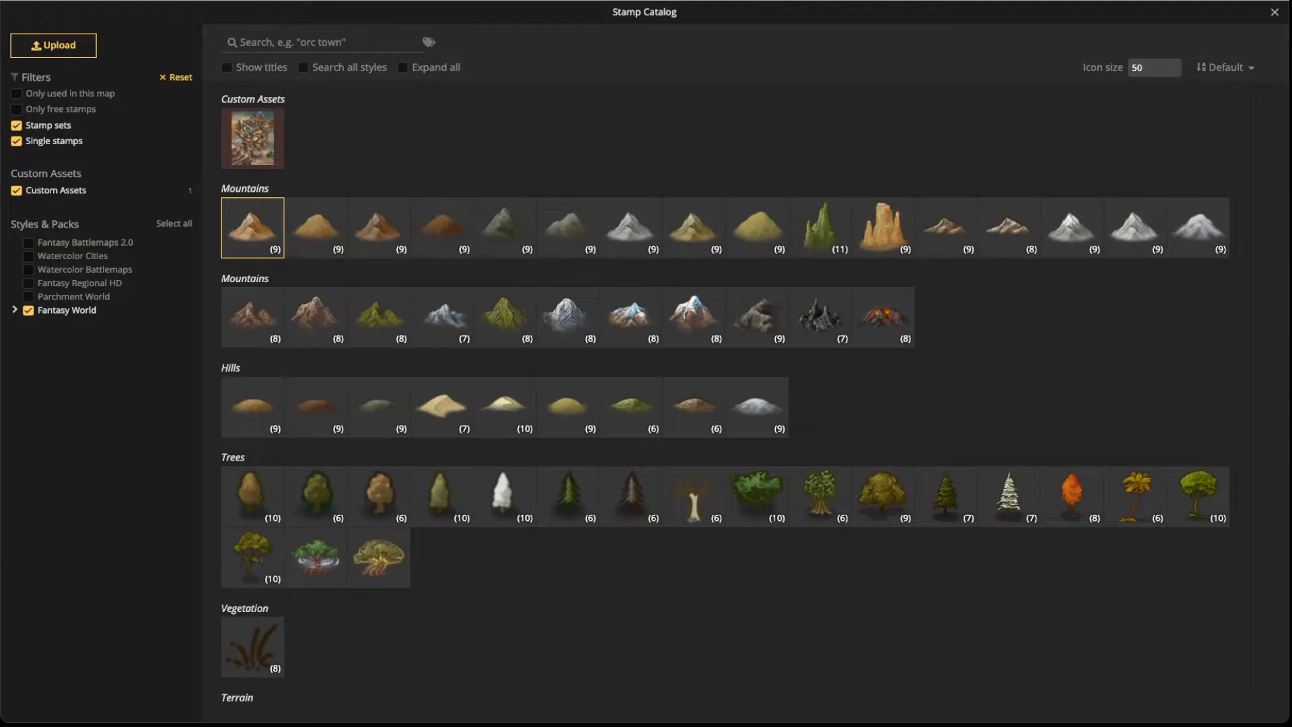
click(17, 191)
click(28, 311)
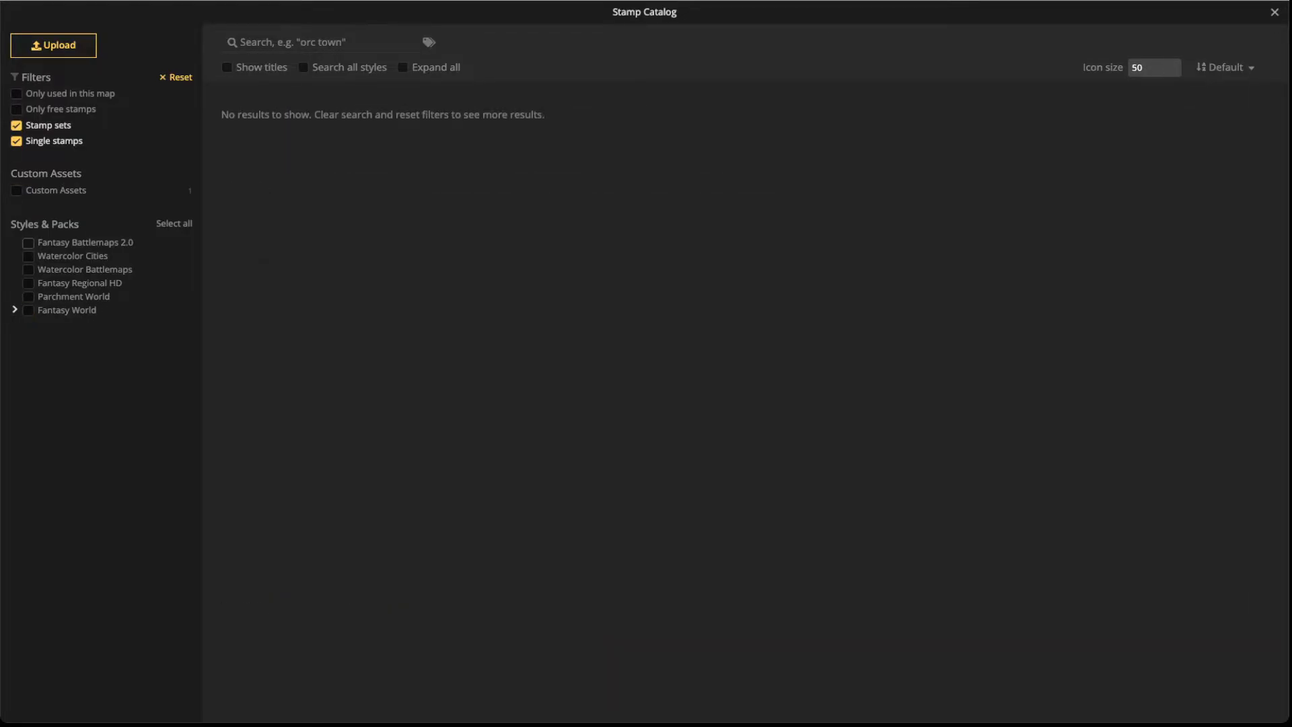
click(28, 283)
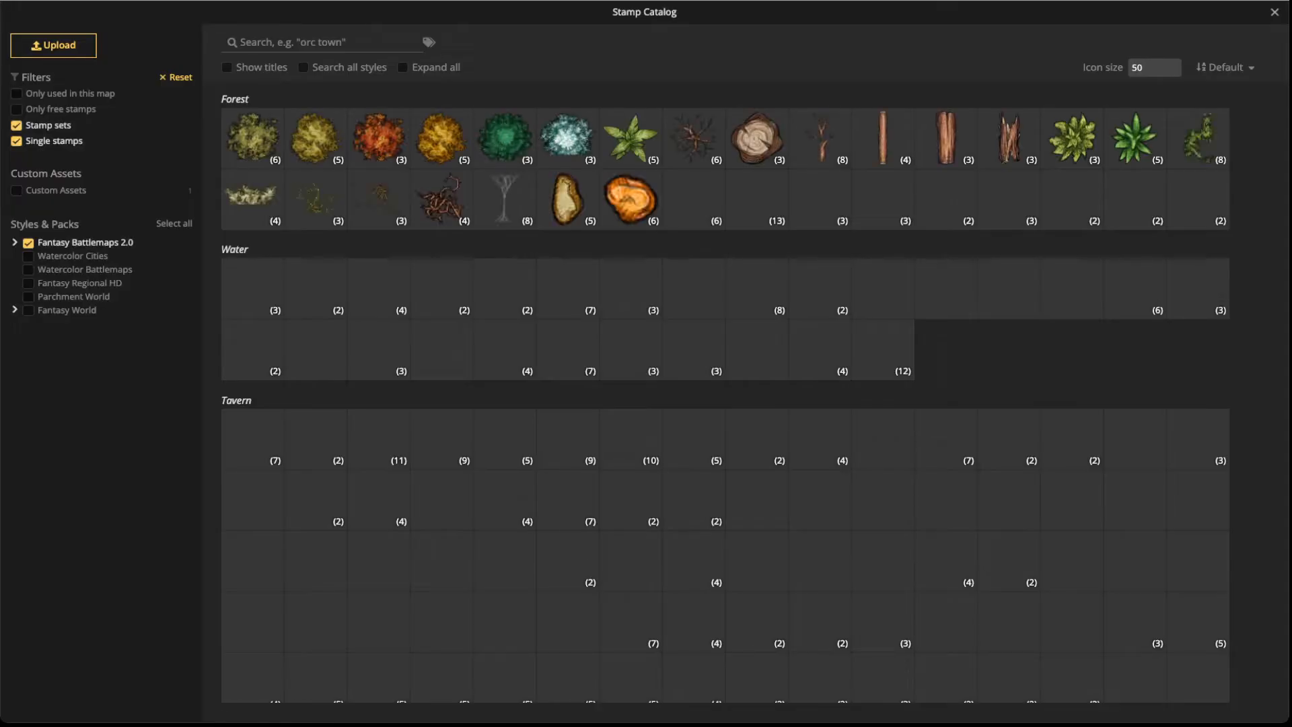
Search the stamp catalog for "composit" and choose the Simple Houses Composites set
click(292, 42)
text(compso)
key(BackSpace)
key(BackSpace)
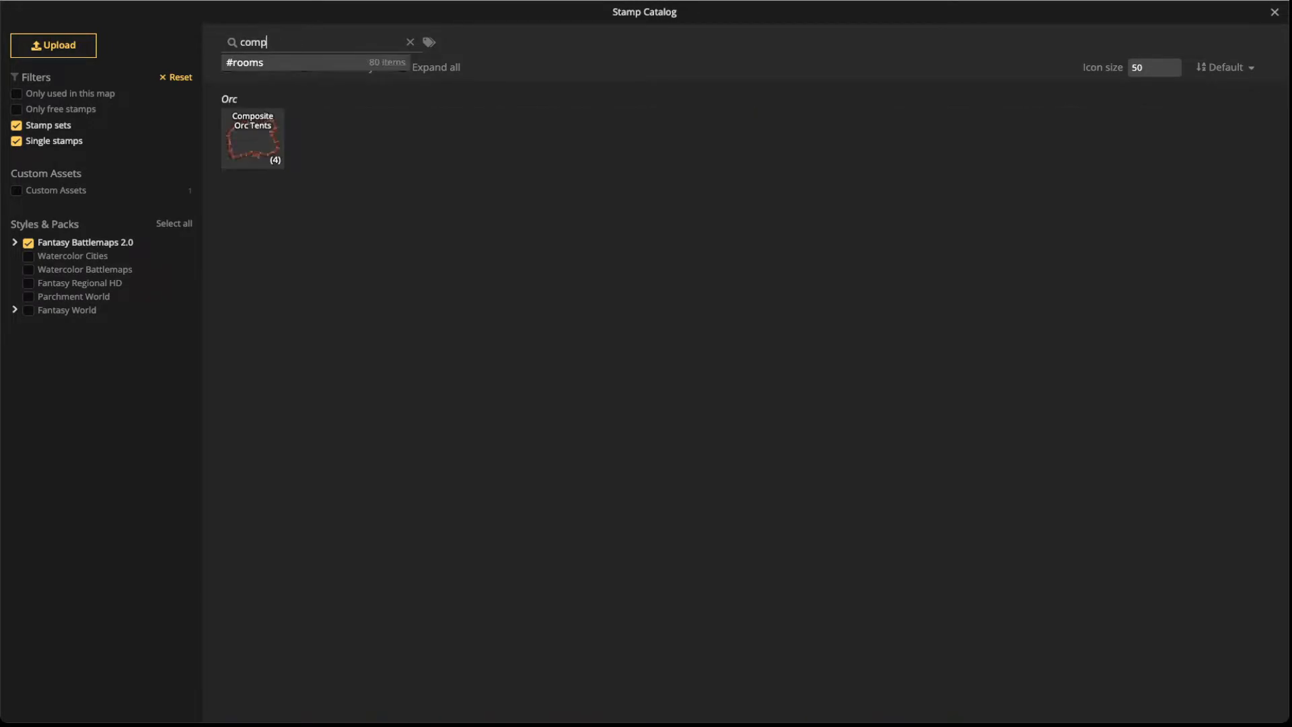
text(osit)
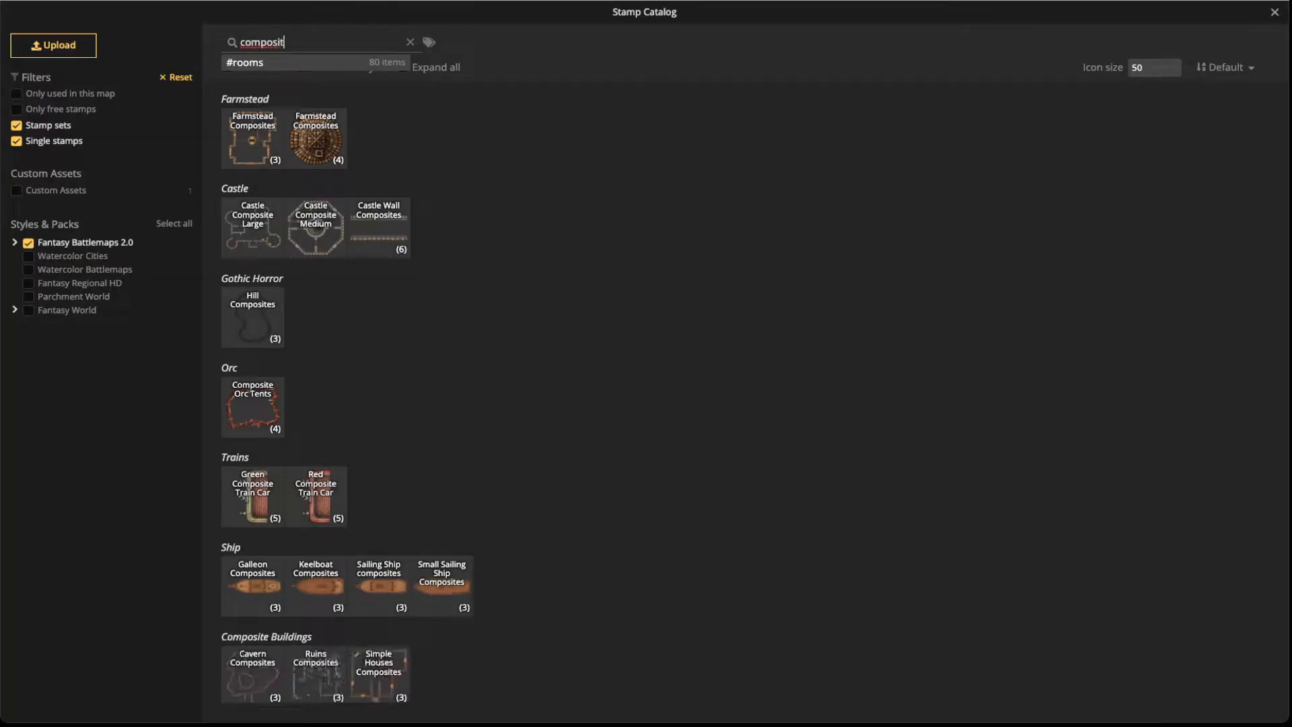
scroll(253, 431, down, 1)
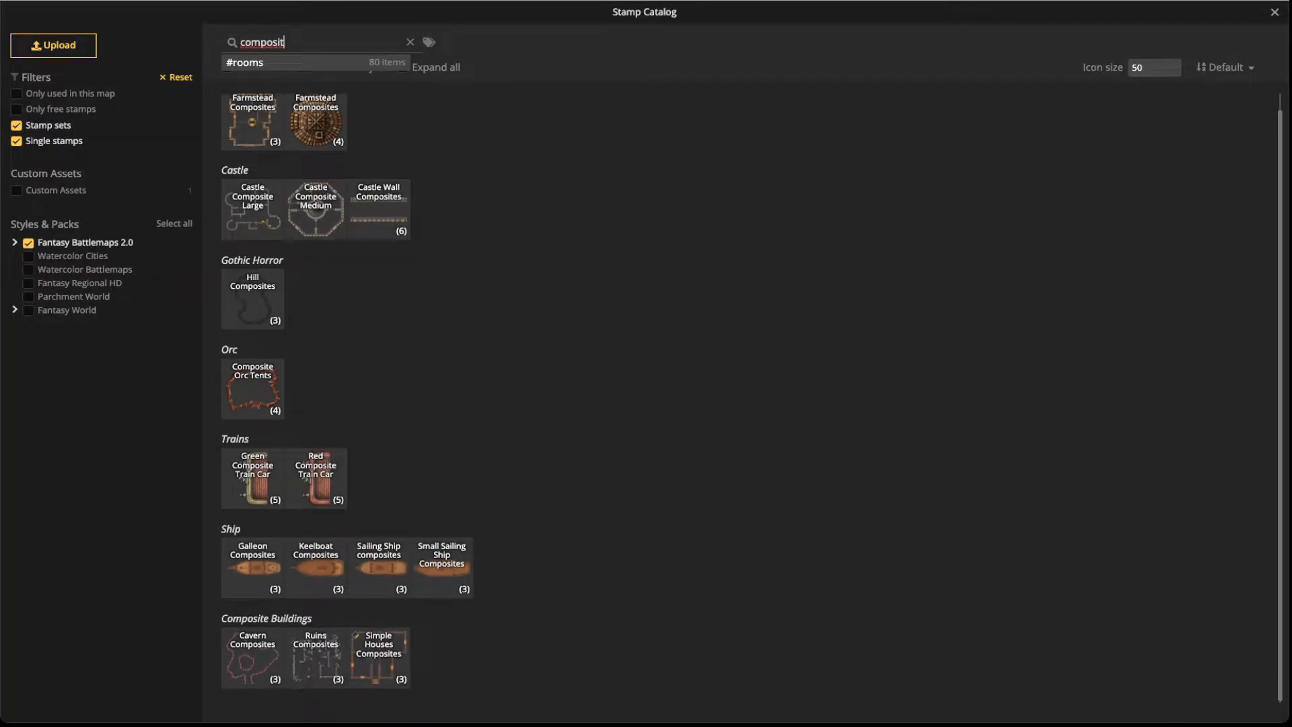
click(379, 656)
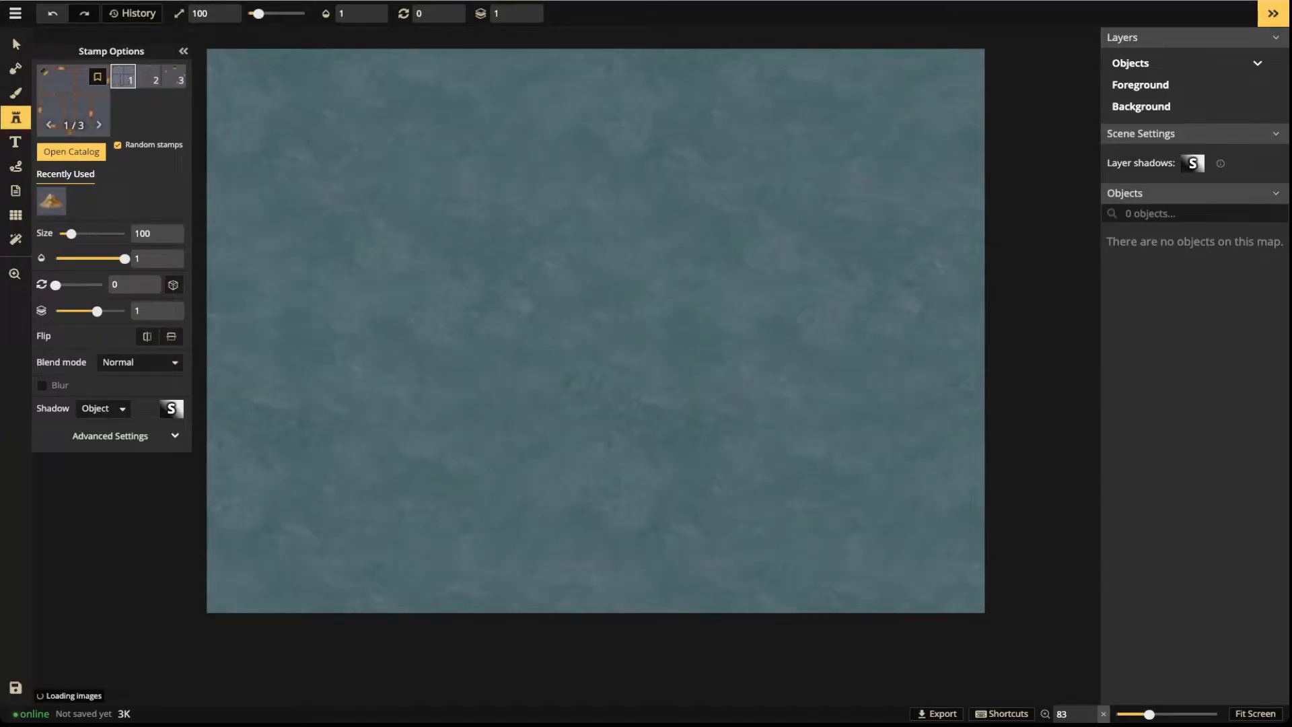
Place the third Simple Houses composite at size 100 in the middle of the map and rotate it to 270 degrees
key(Left)
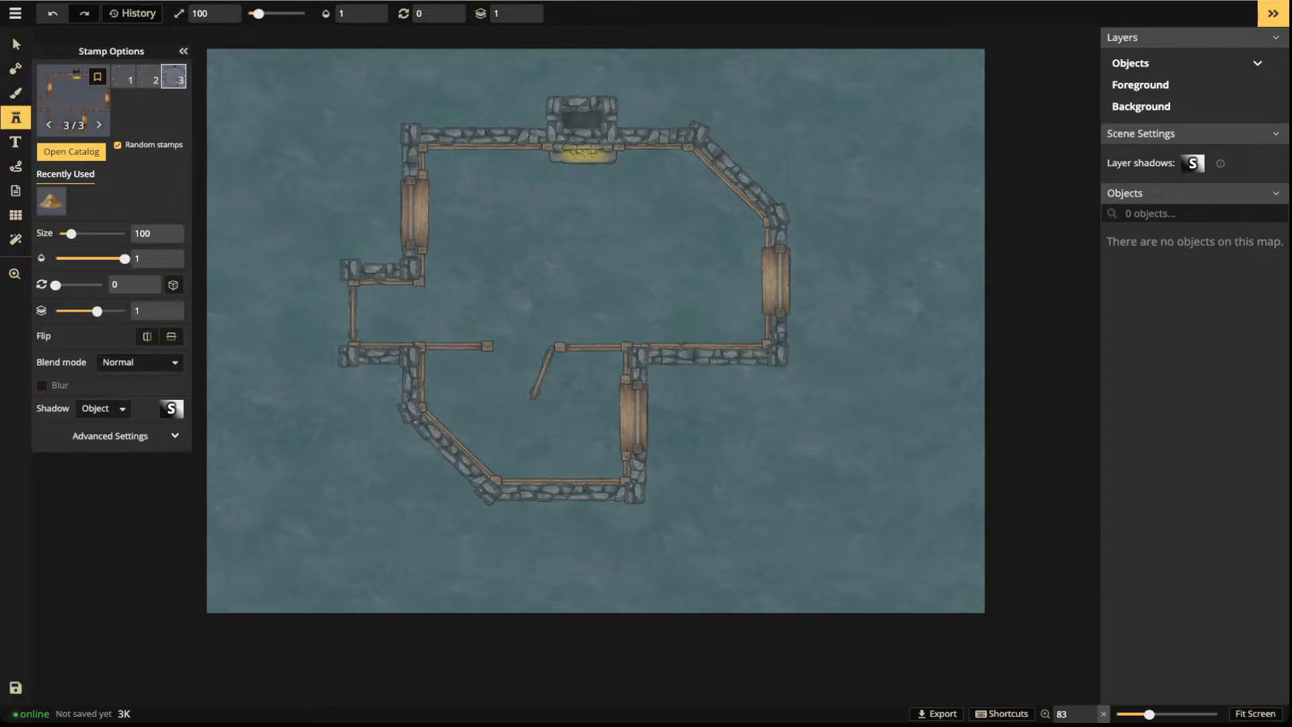
click(565, 301)
click(16, 44)
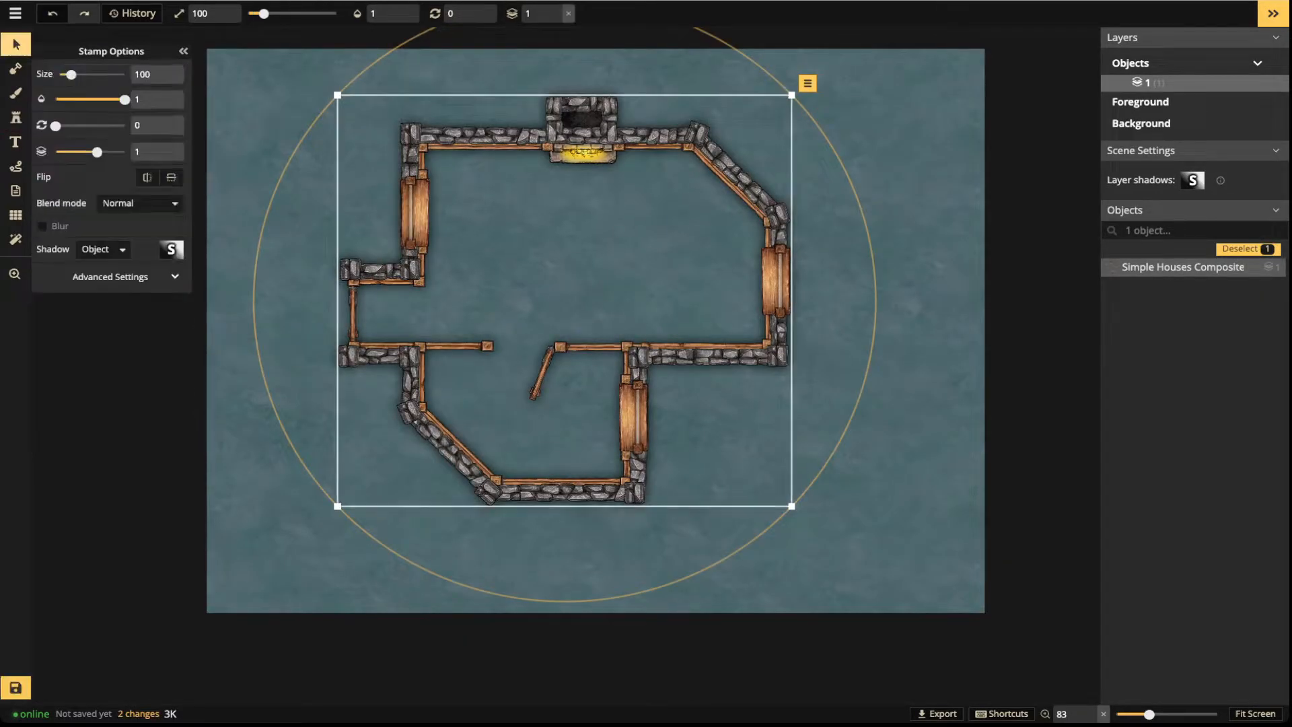
drag(835, 454, 718, 31)
drag(564, 301, 568, 323)
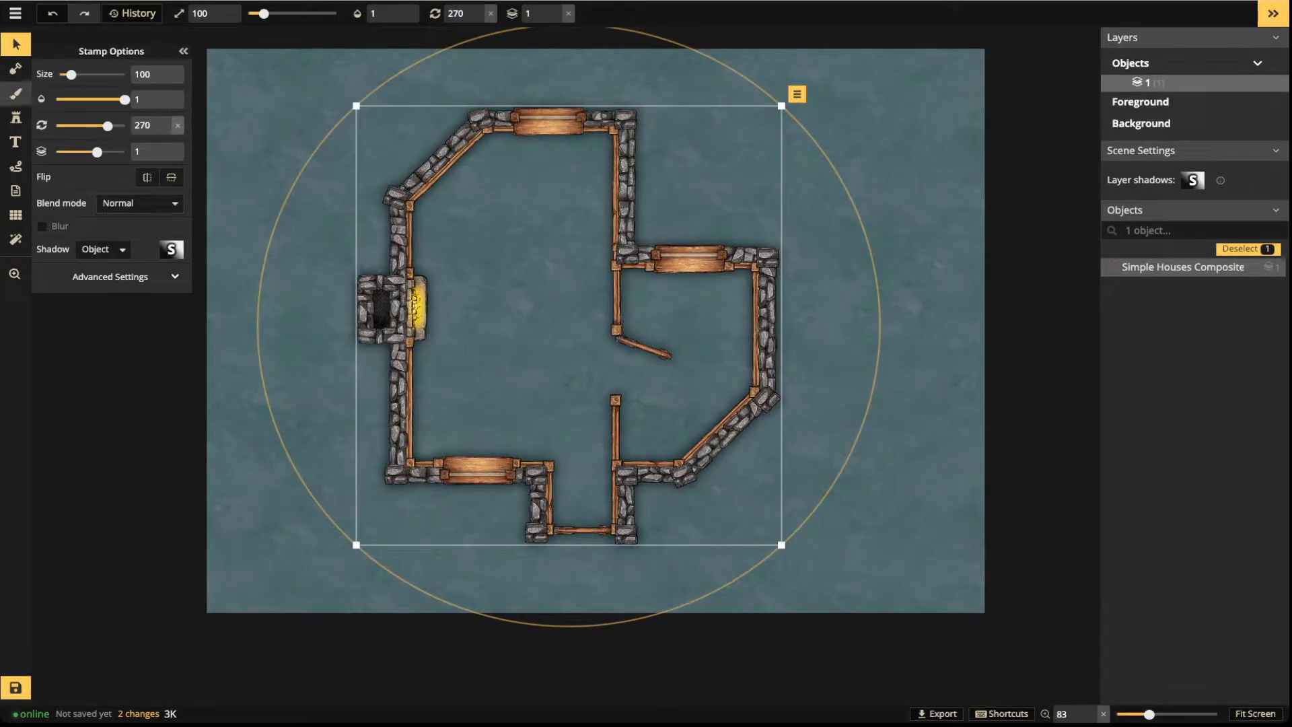
Try an olive-green background brush stroke across the house's upper left wall, and undo it
click(16, 93)
mouse_move(311, 166)
mouse_down()
mouse_move(404, 196)
mouse_move(525, 205)
mouse_move(454, 225)
mouse_move(468, 229)
mouse_move(377, 217)
mouse_move(377, 205)
mouse_move(438, 222)
mouse_up()
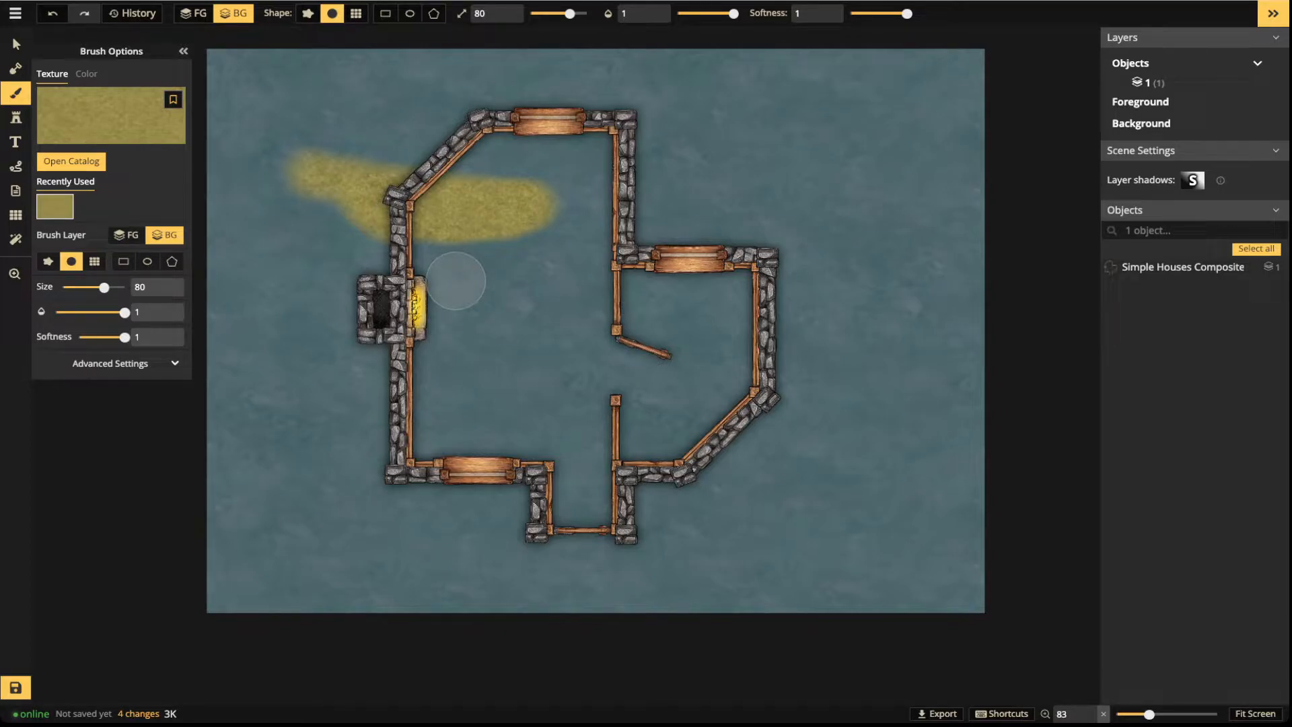
key(ctrl+z)
click(385, 13)
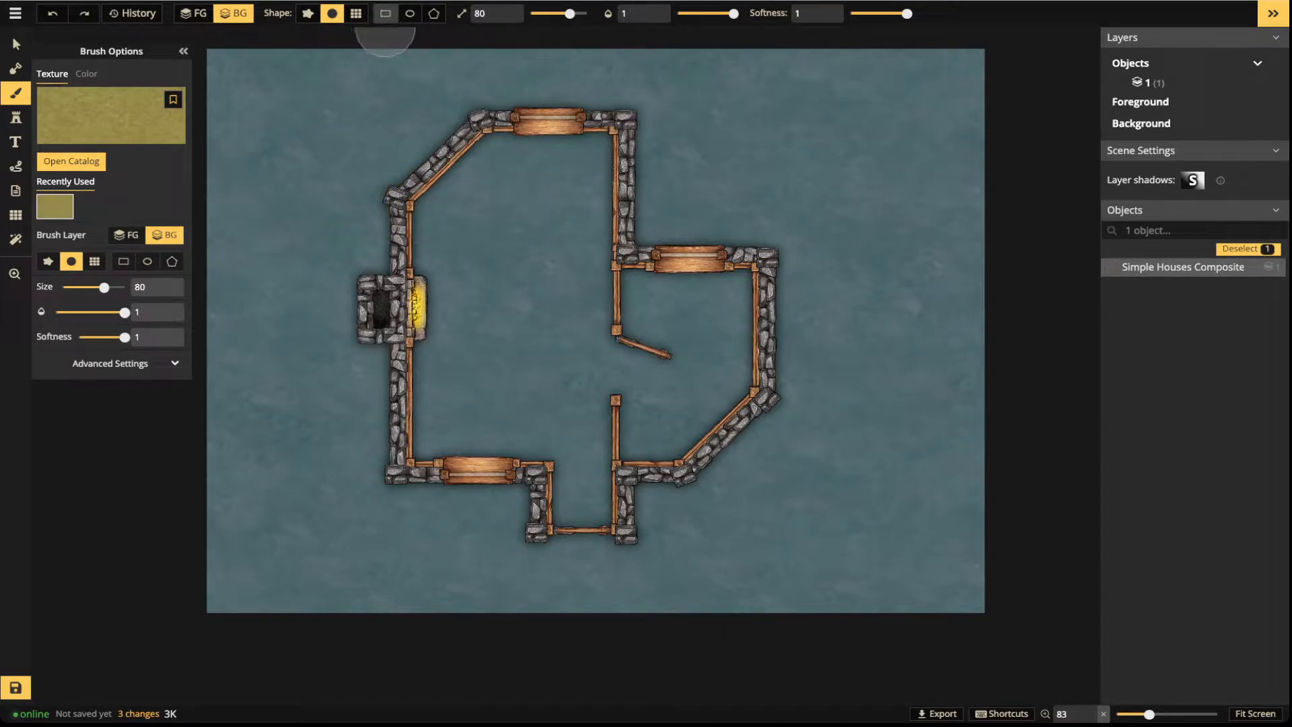
Move the house composite slightly to the right on the map
click(15, 68)
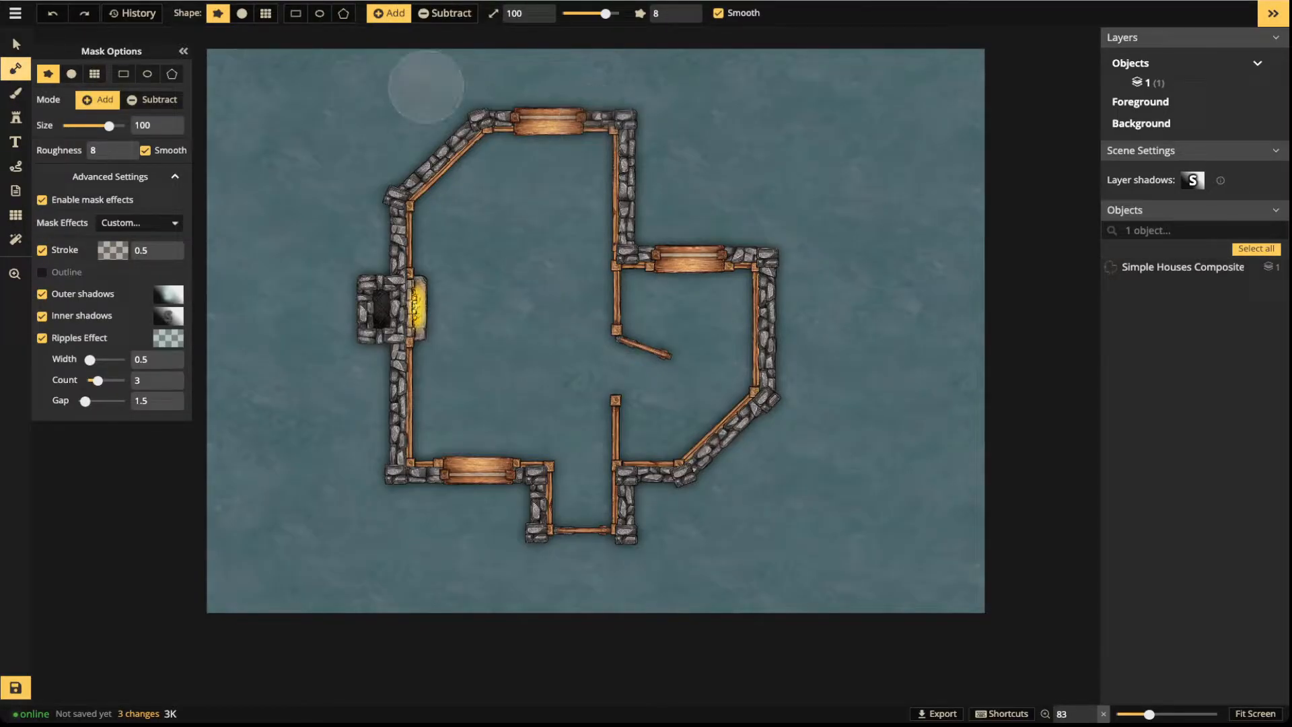
click(16, 44)
drag(538, 296, 560, 297)
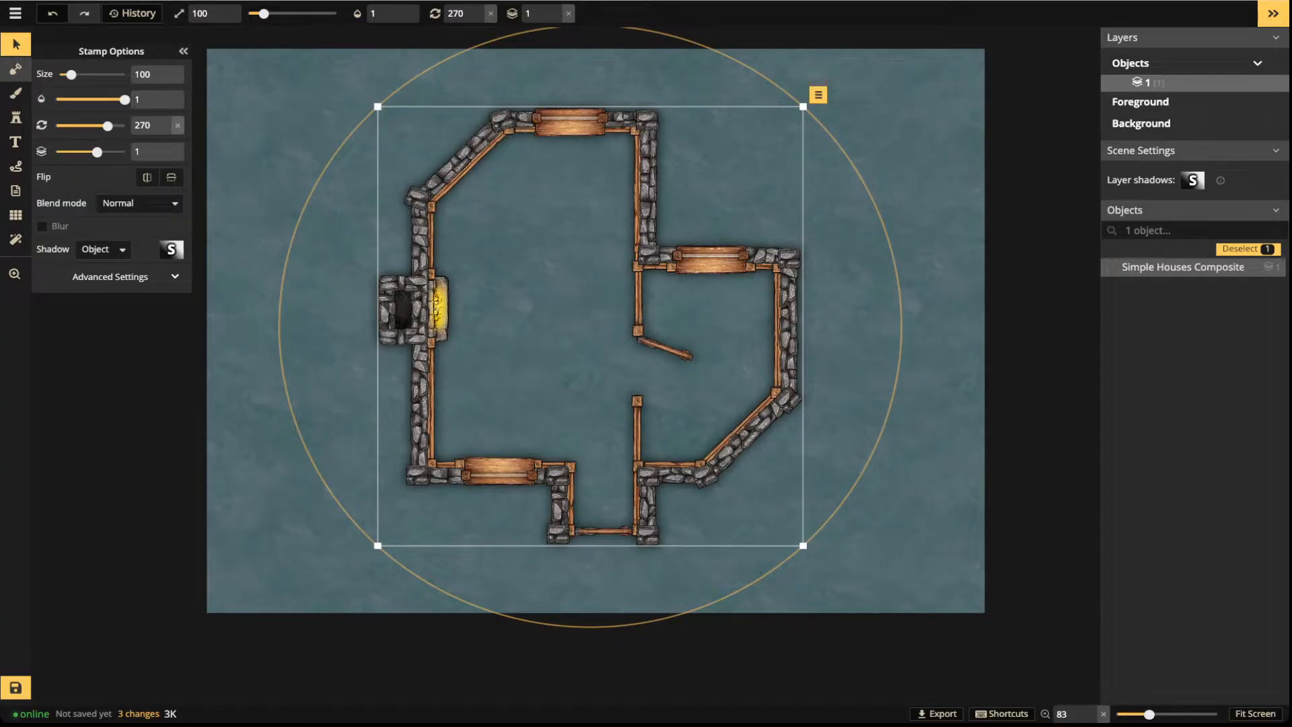
Try a rough-edged landmass in the map's upper left with the Mask tool at size 100 and roughness 8, and undo it
click(16, 69)
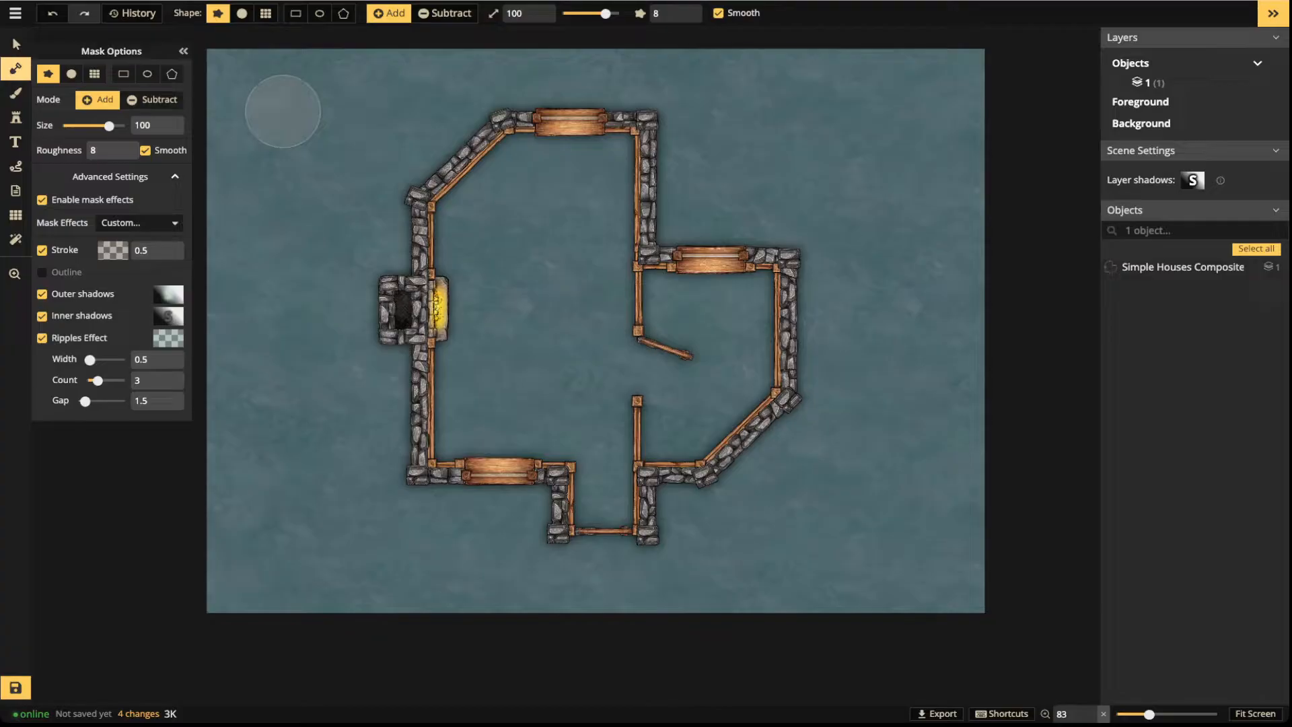
mouse_move(283, 111)
mouse_down()
mouse_move(257, 173)
mouse_move(299, 187)
mouse_move(401, 138)
mouse_up()
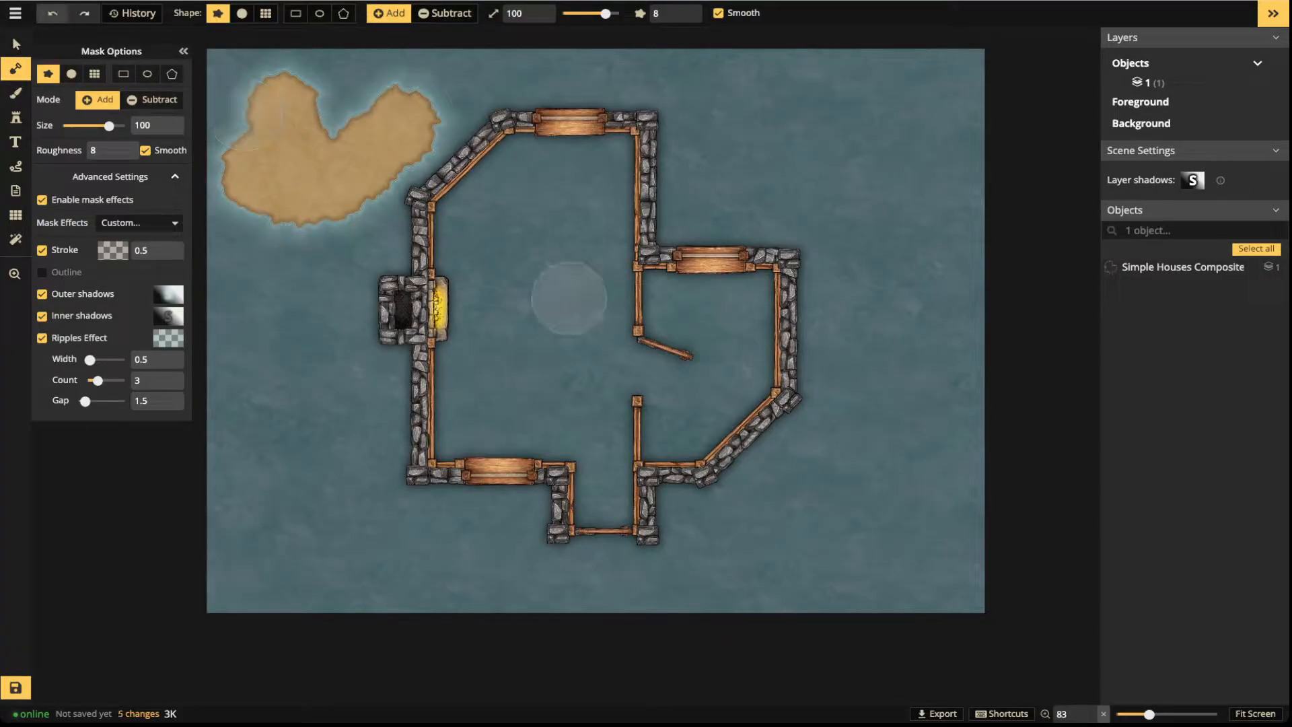
click(52, 13)
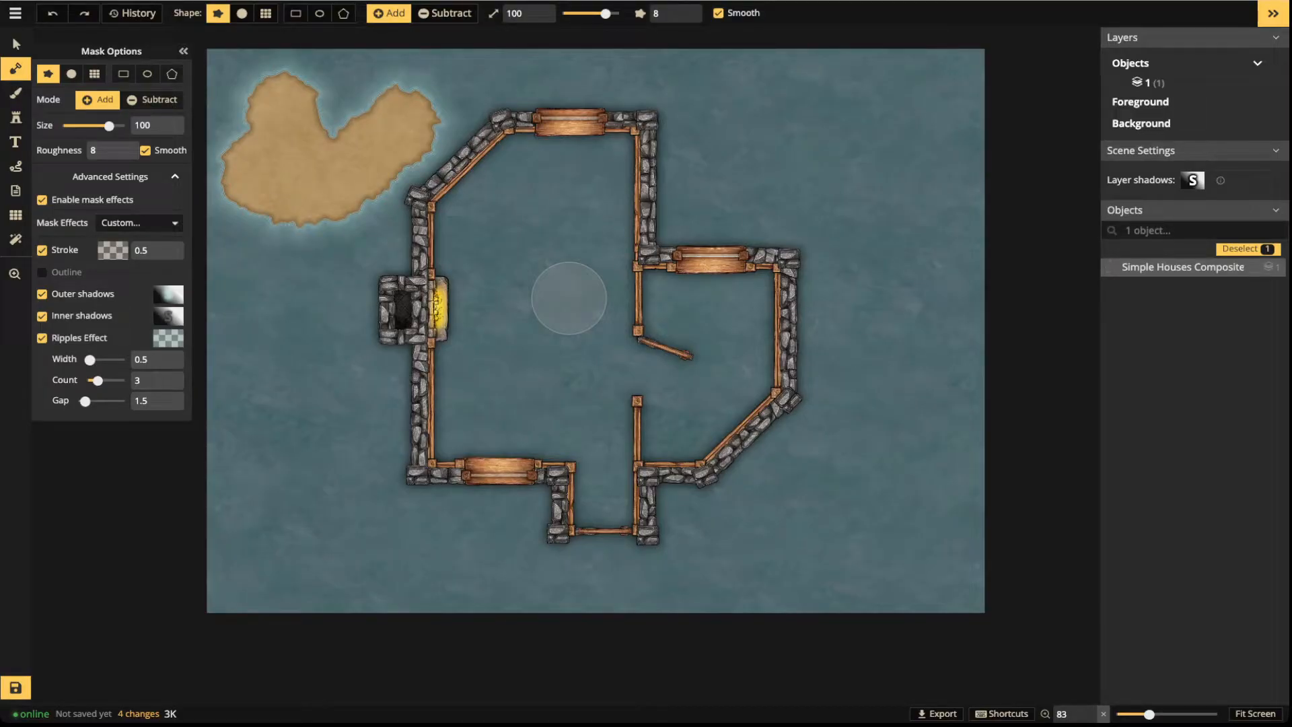
Try a smooth round landmass in the map's upper left with the circle mask brush at size 100, and undo it
click(242, 13)
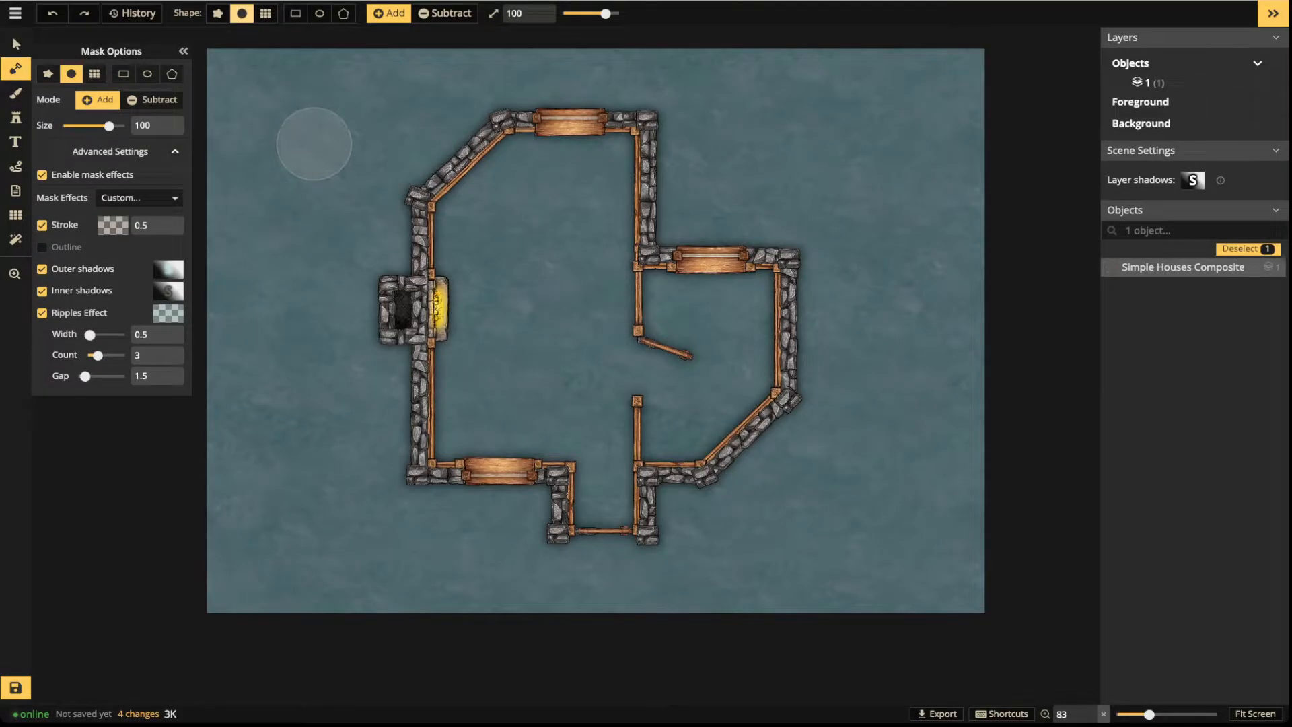
mouse_move(313, 139)
mouse_down()
mouse_move(293, 165)
mouse_move(309, 176)
mouse_move(329, 162)
mouse_move(316, 143)
mouse_up()
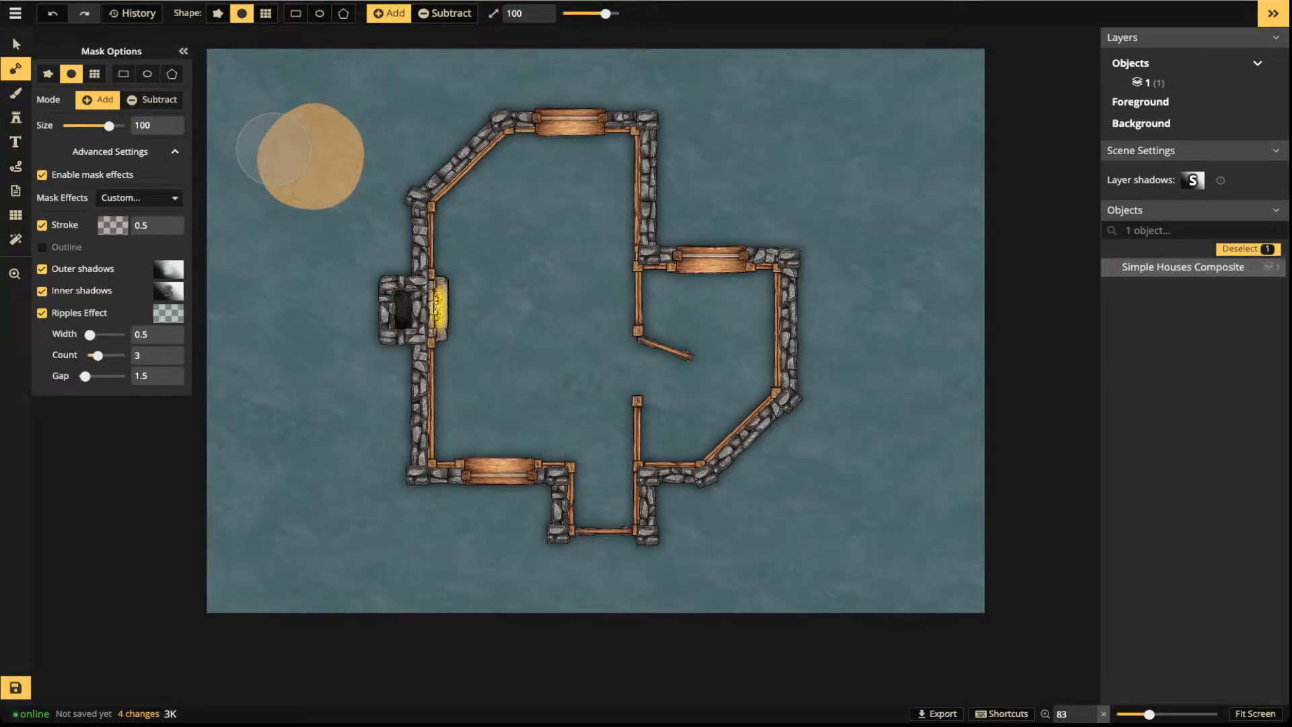
key(ctrl+z)
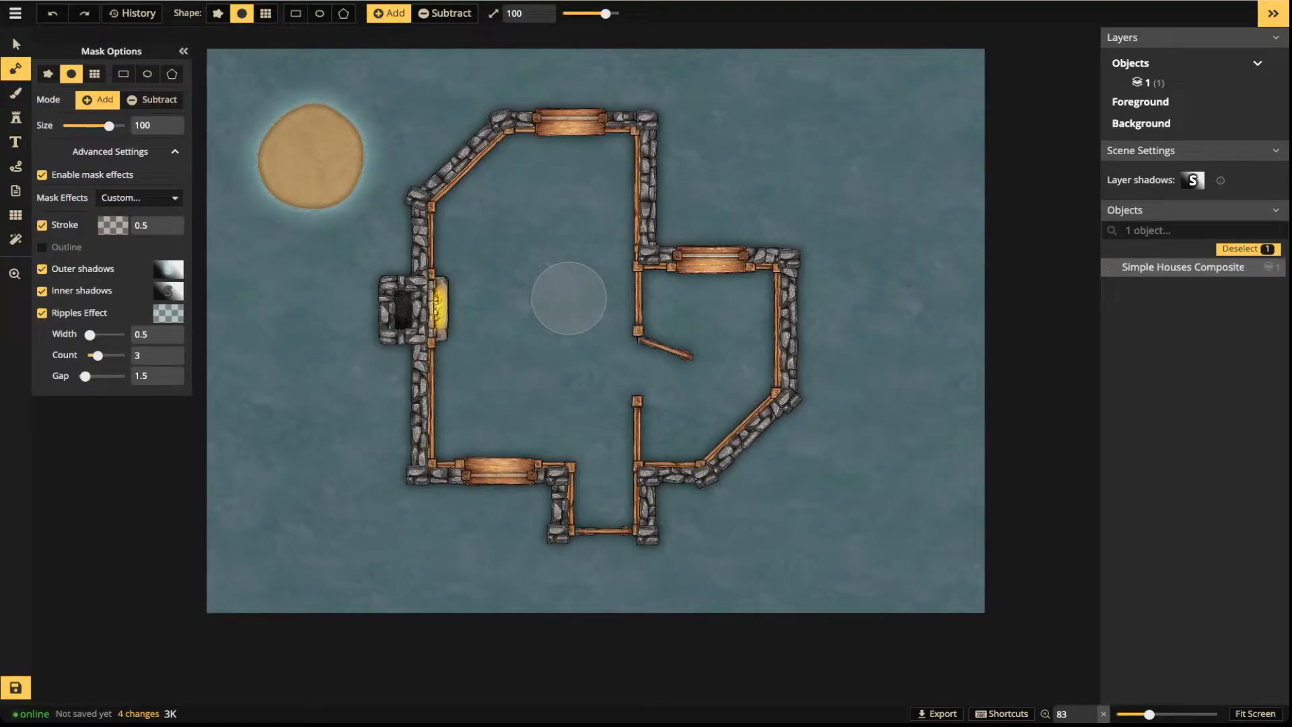
Show the map grid and set its shape to square after trying the hexagonal shape
click(266, 13)
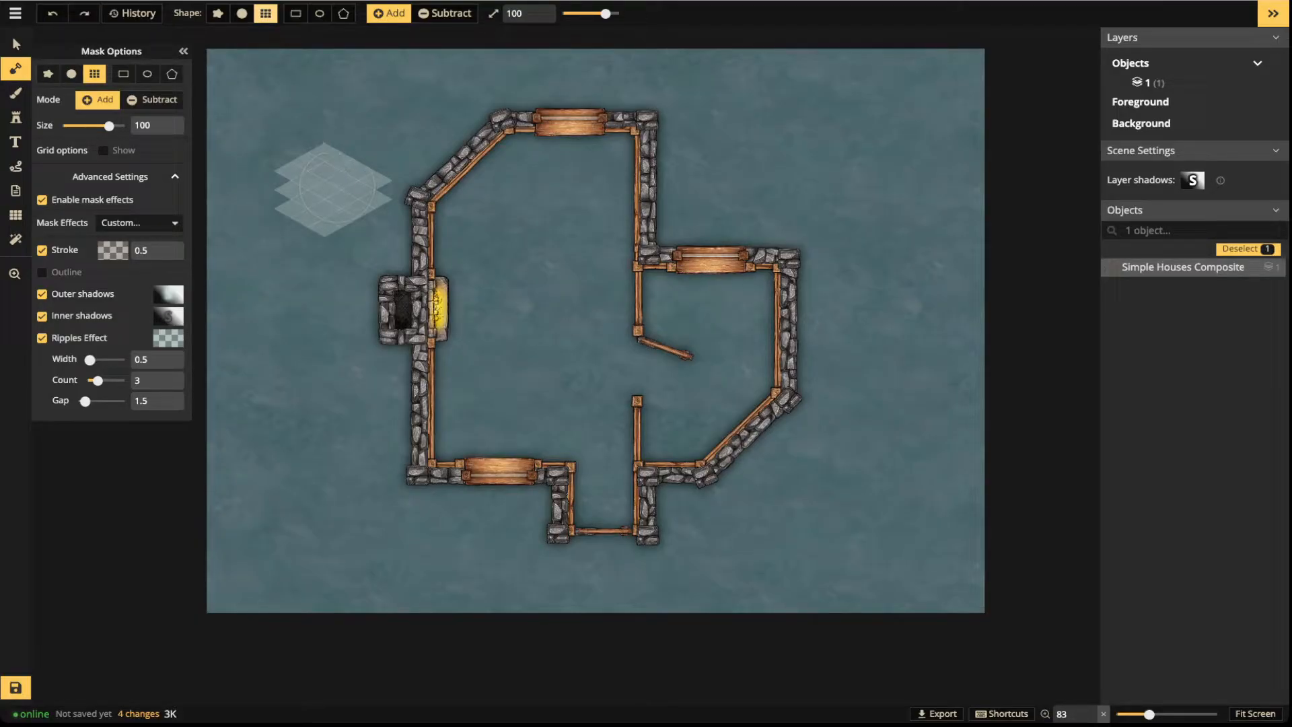
click(16, 215)
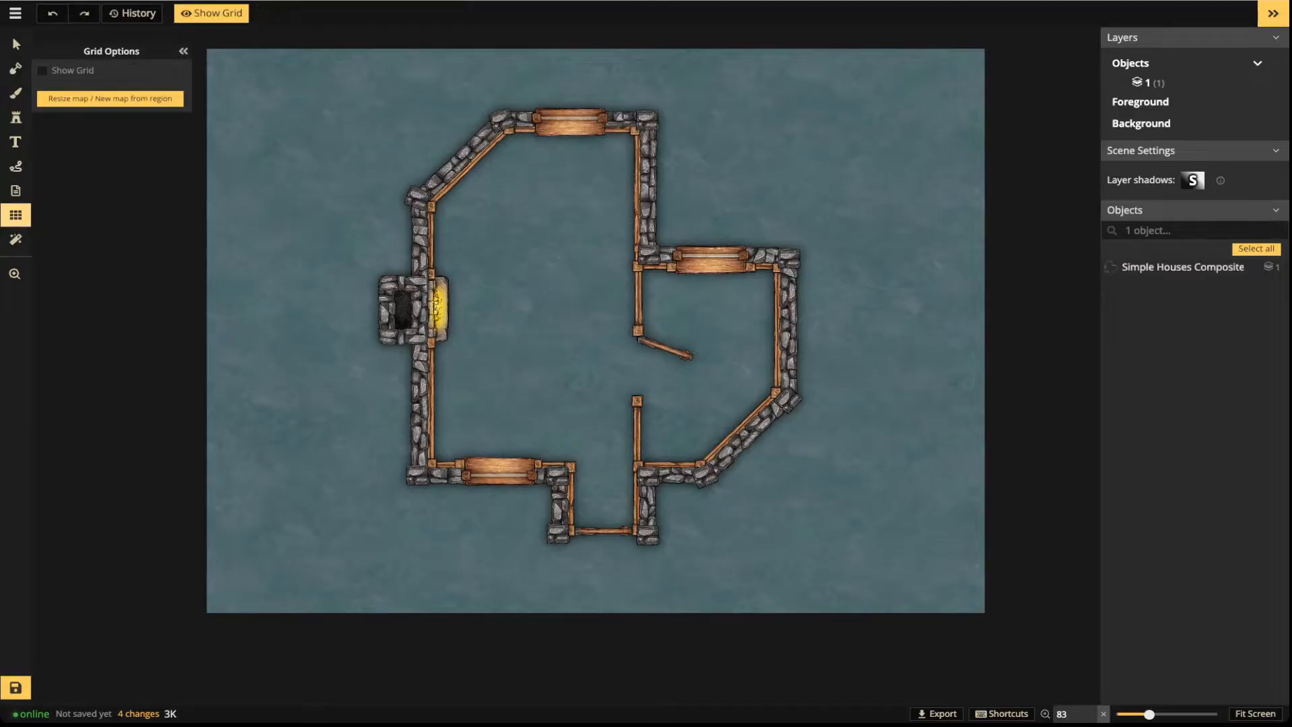
click(43, 70)
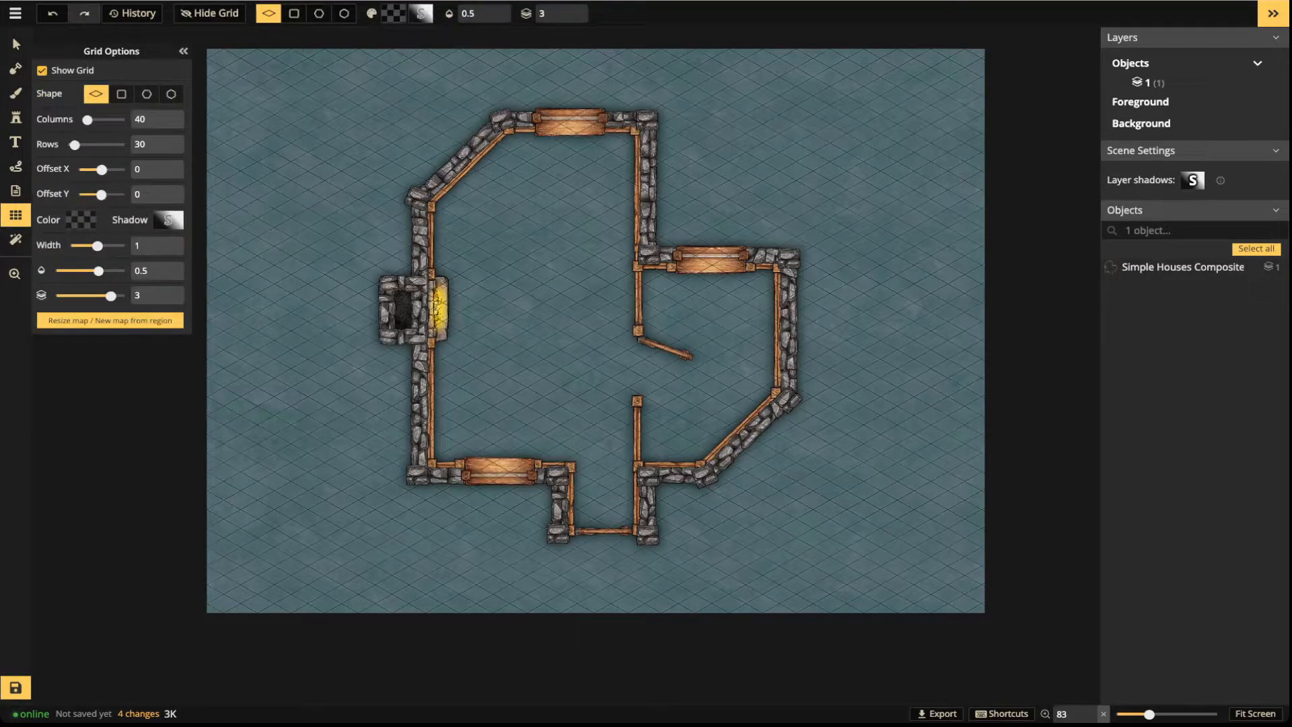
click(121, 94)
click(146, 94)
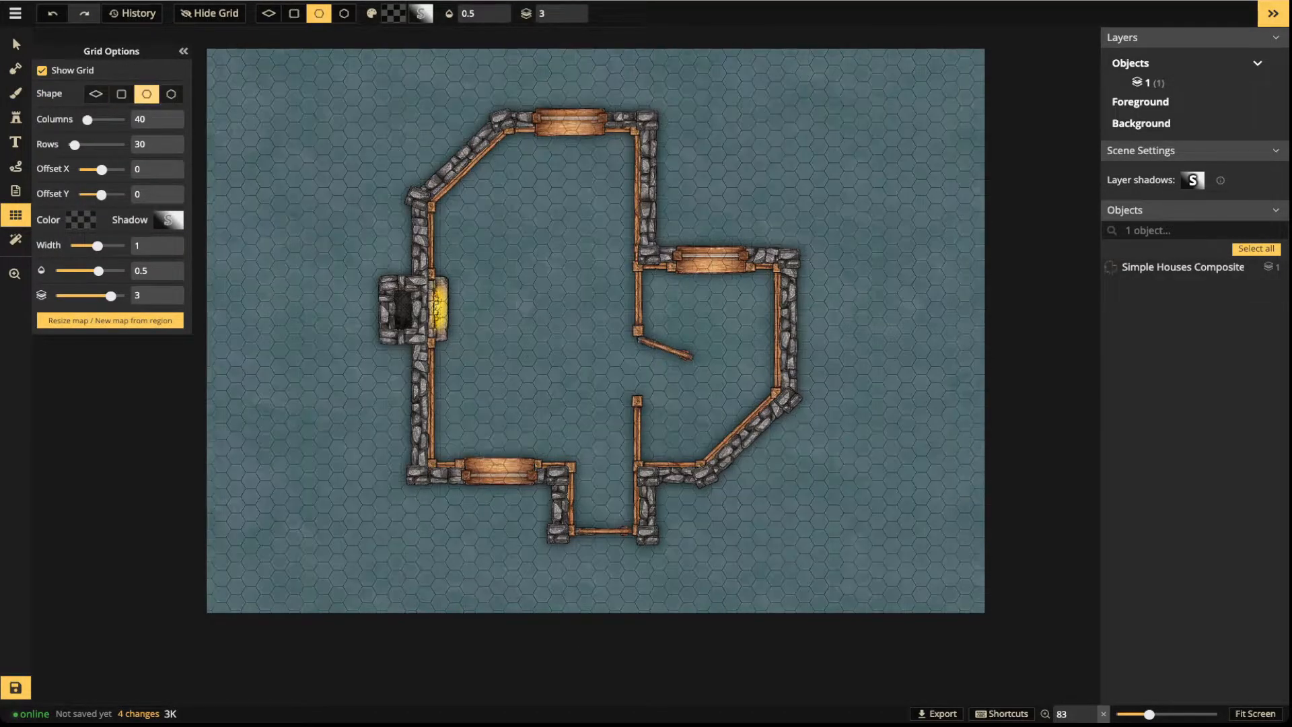
click(121, 94)
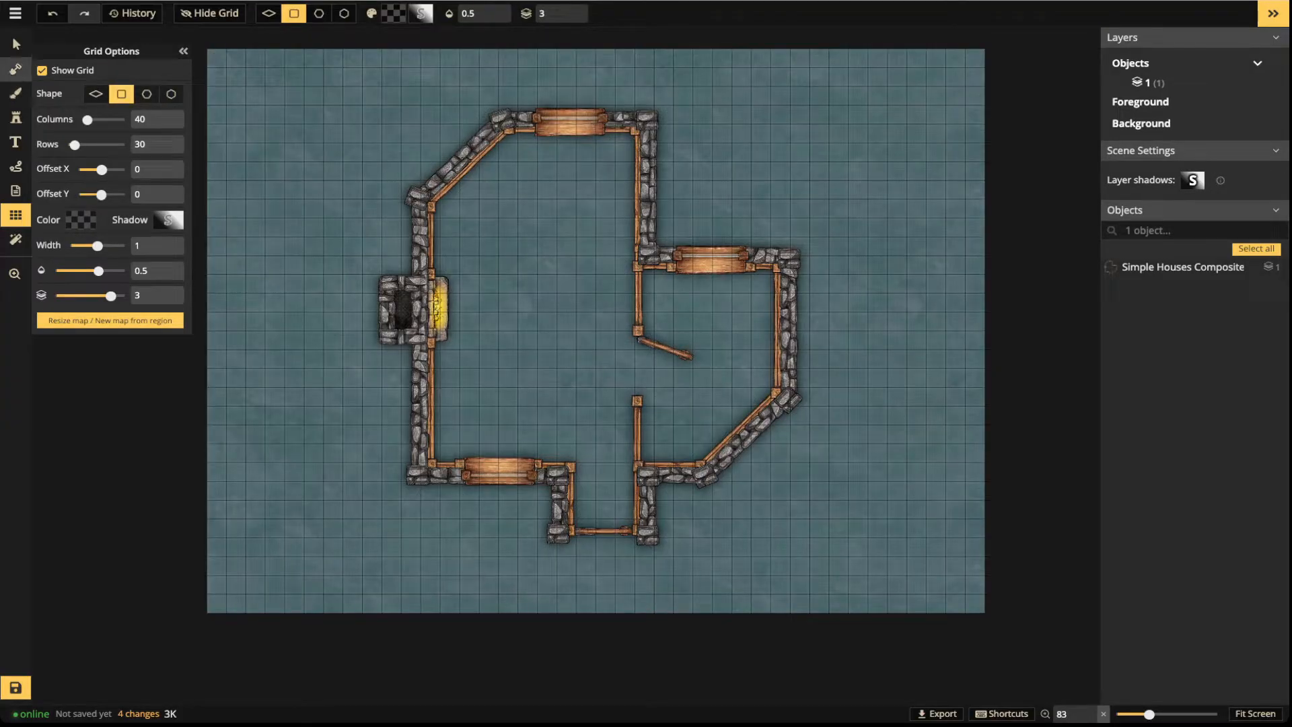
Use the Mask tool's rectangle shape to outline the house's main room, resizing it to the walls and trying its rotation
click(16, 69)
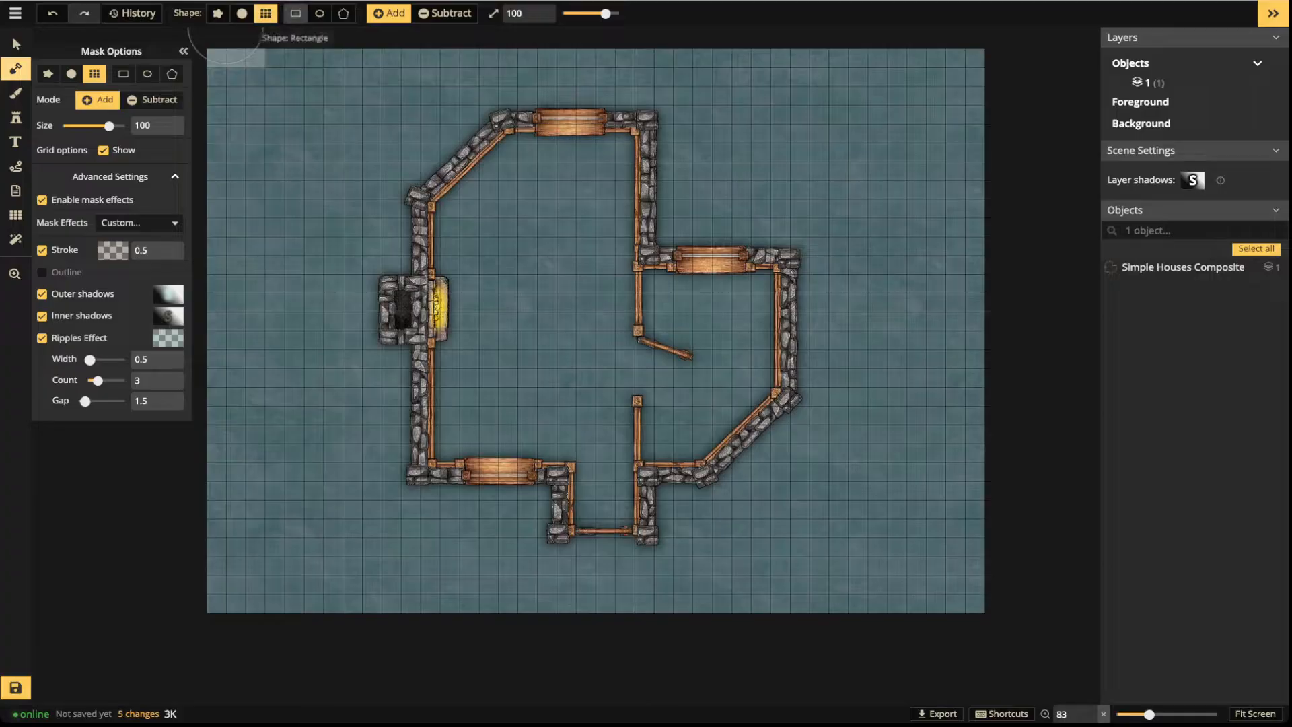
click(295, 14)
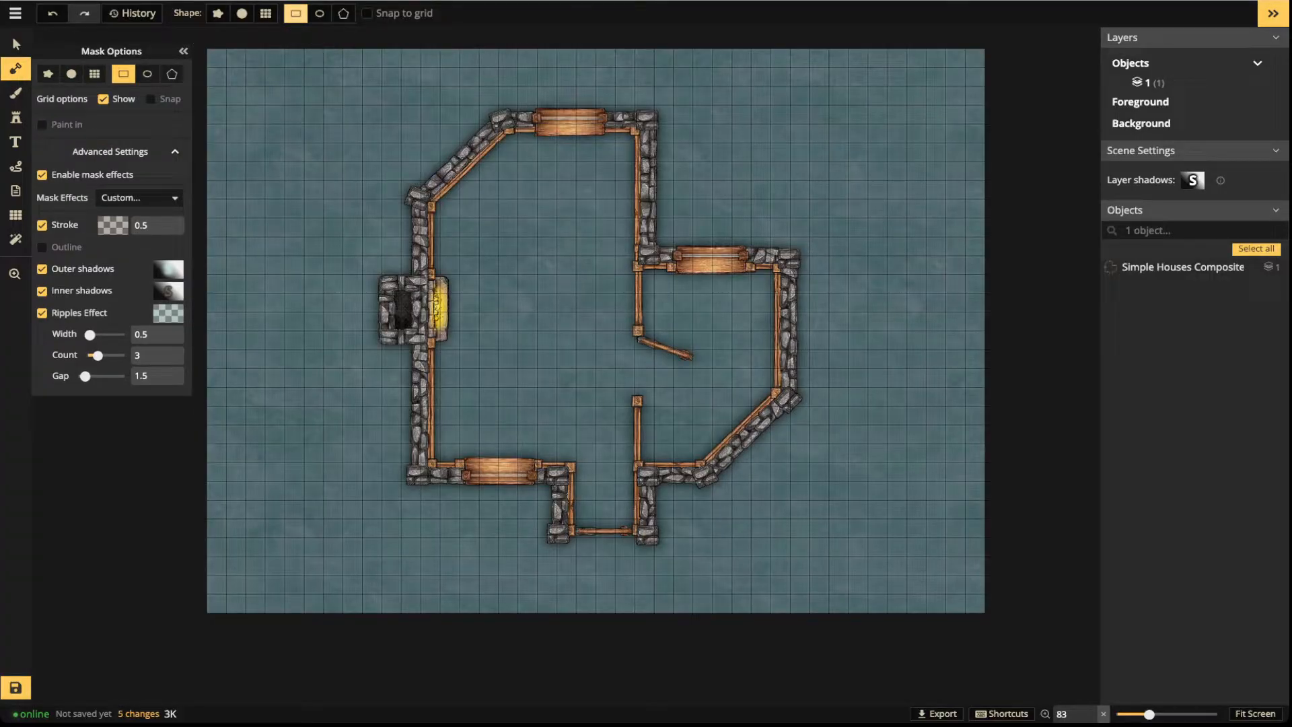
drag(484, 208, 657, 458)
drag(578, 350, 514, 336)
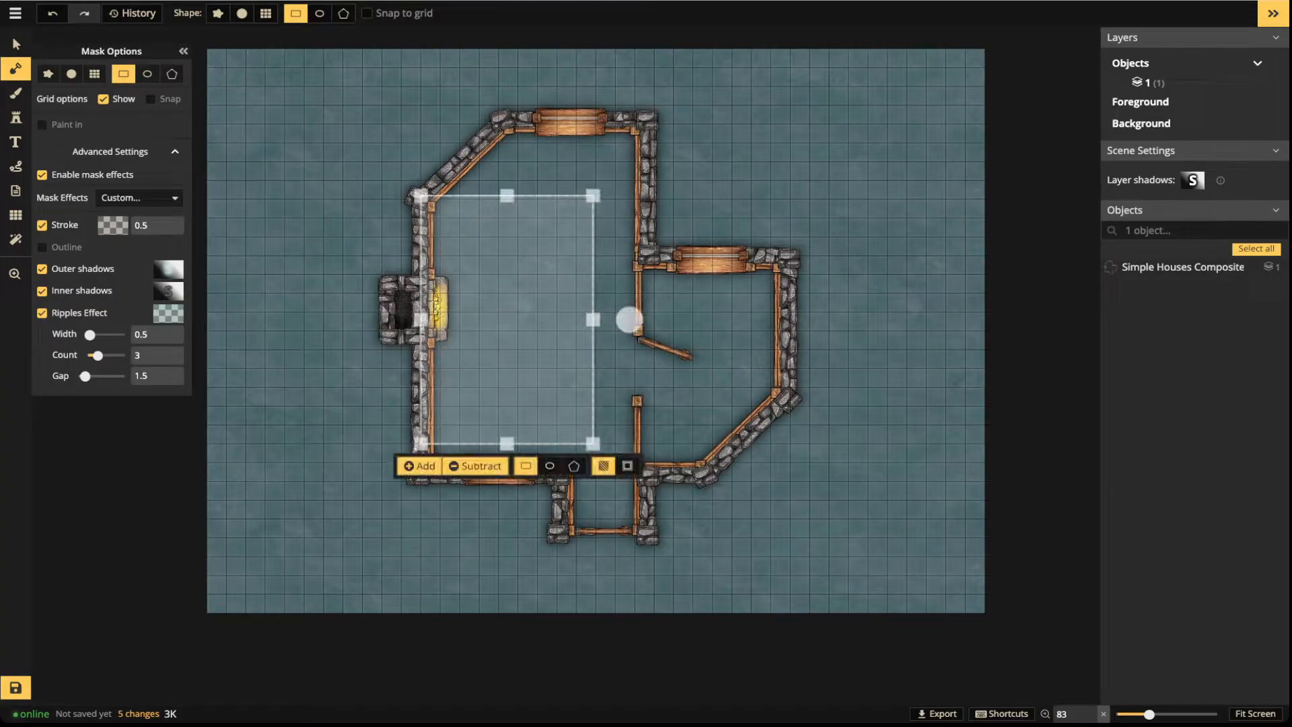
drag(592, 444, 641, 469)
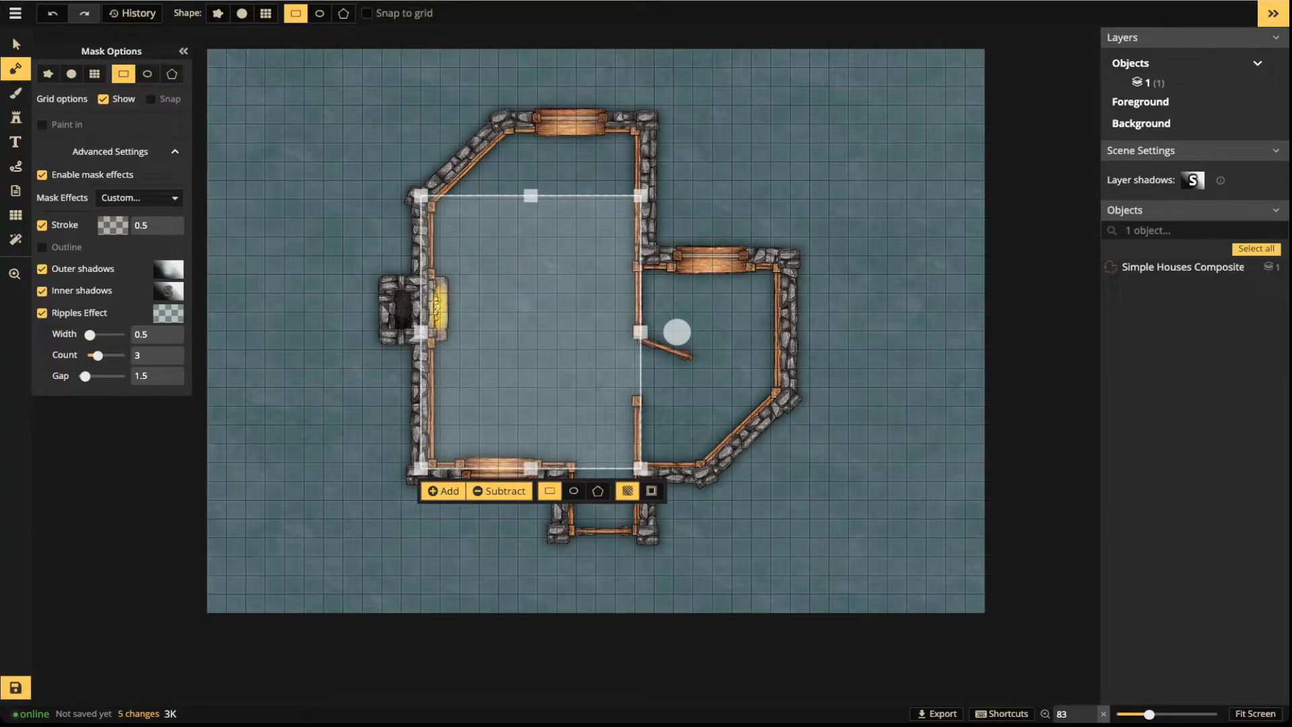
drag(677, 332, 462, 466)
drag(635, 314, 662, 339)
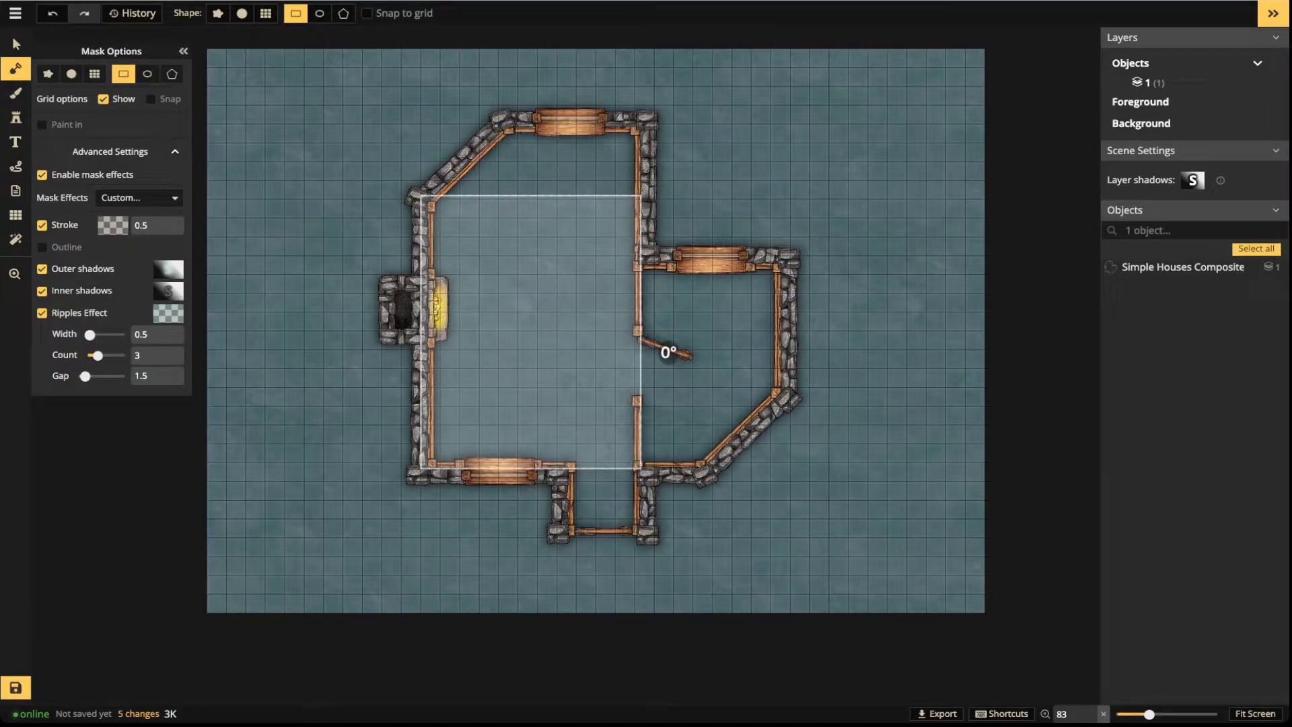
mouse_move(671, 352)
mouse_down()
mouse_move(677, 389)
mouse_move(673, 276)
mouse_move(686, 456)
mouse_move(677, 331)
mouse_up()
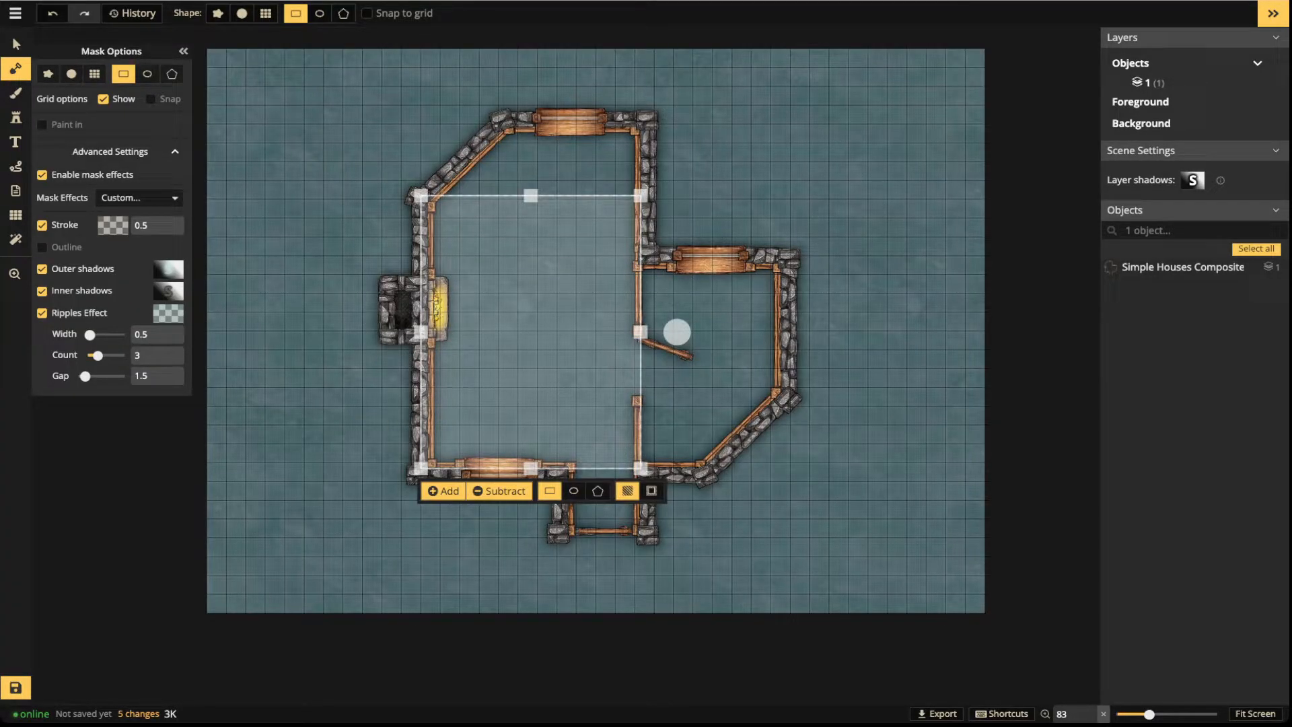
Try the mask selection as an ellipse and as polygons with 3 and 10 sides, stretching it up to the main room's north wall
click(319, 13)
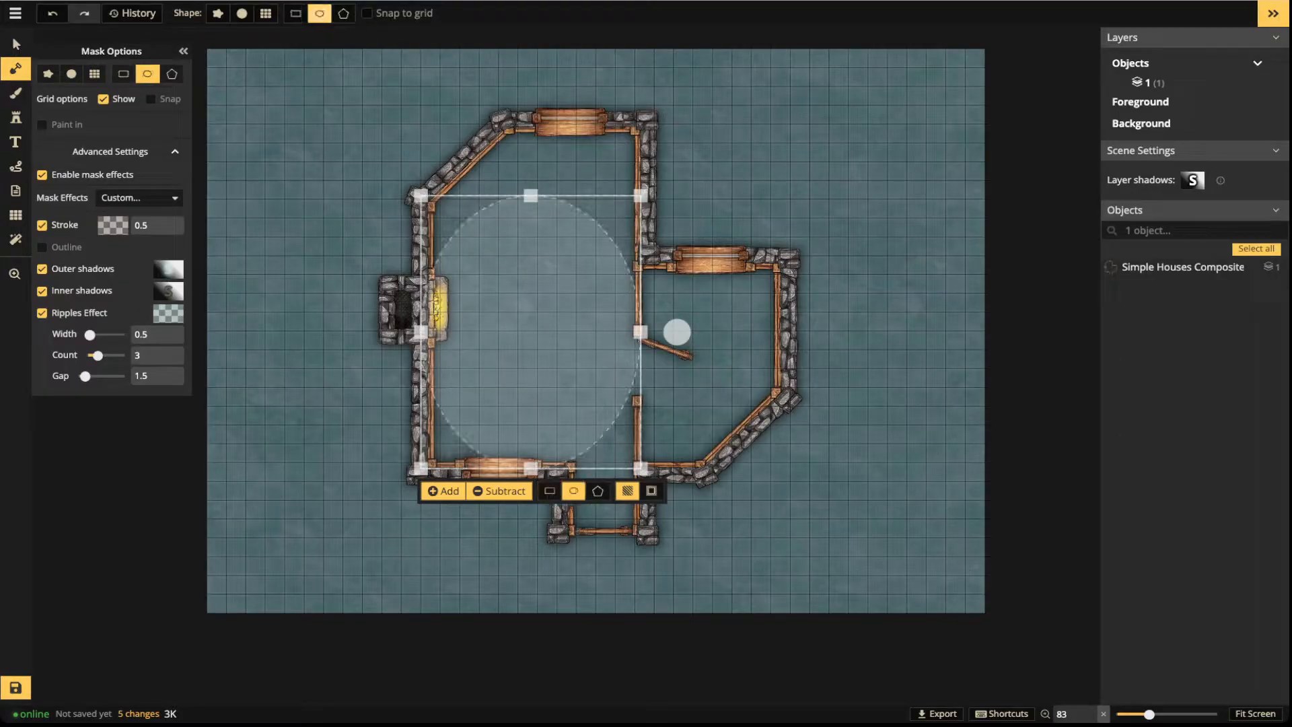
drag(531, 195, 531, 145)
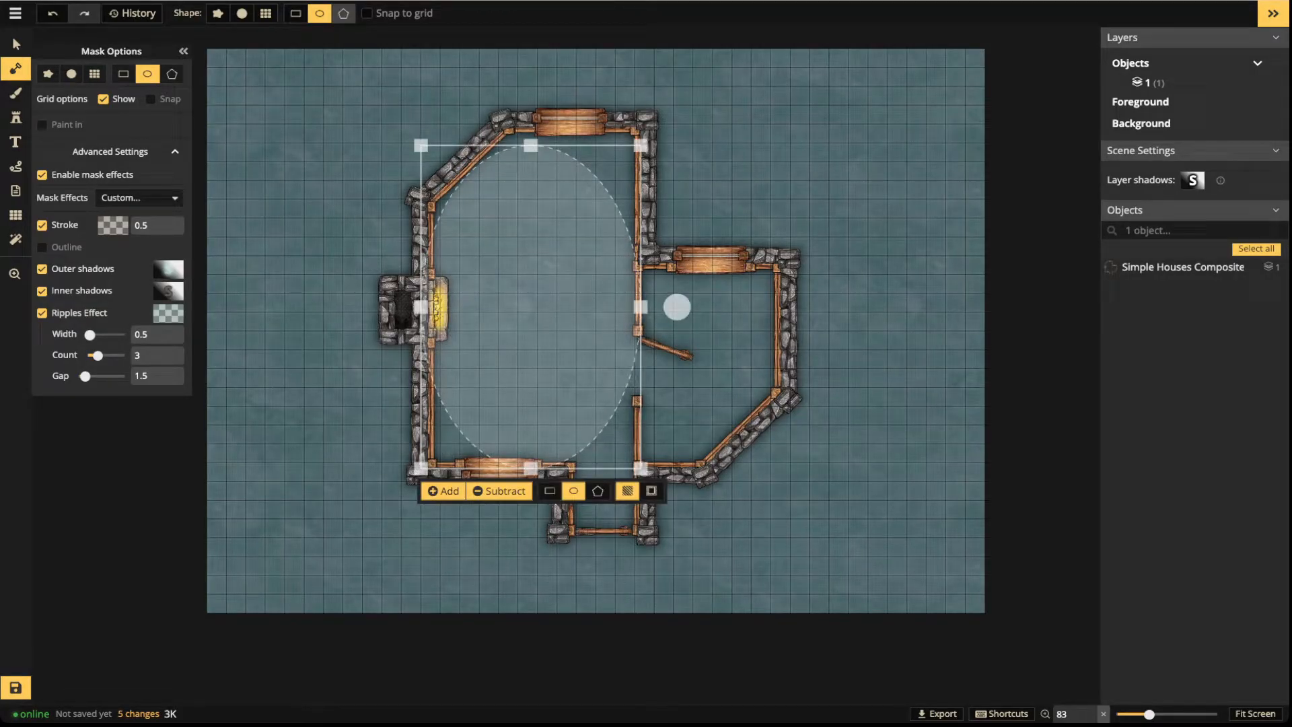
click(343, 13)
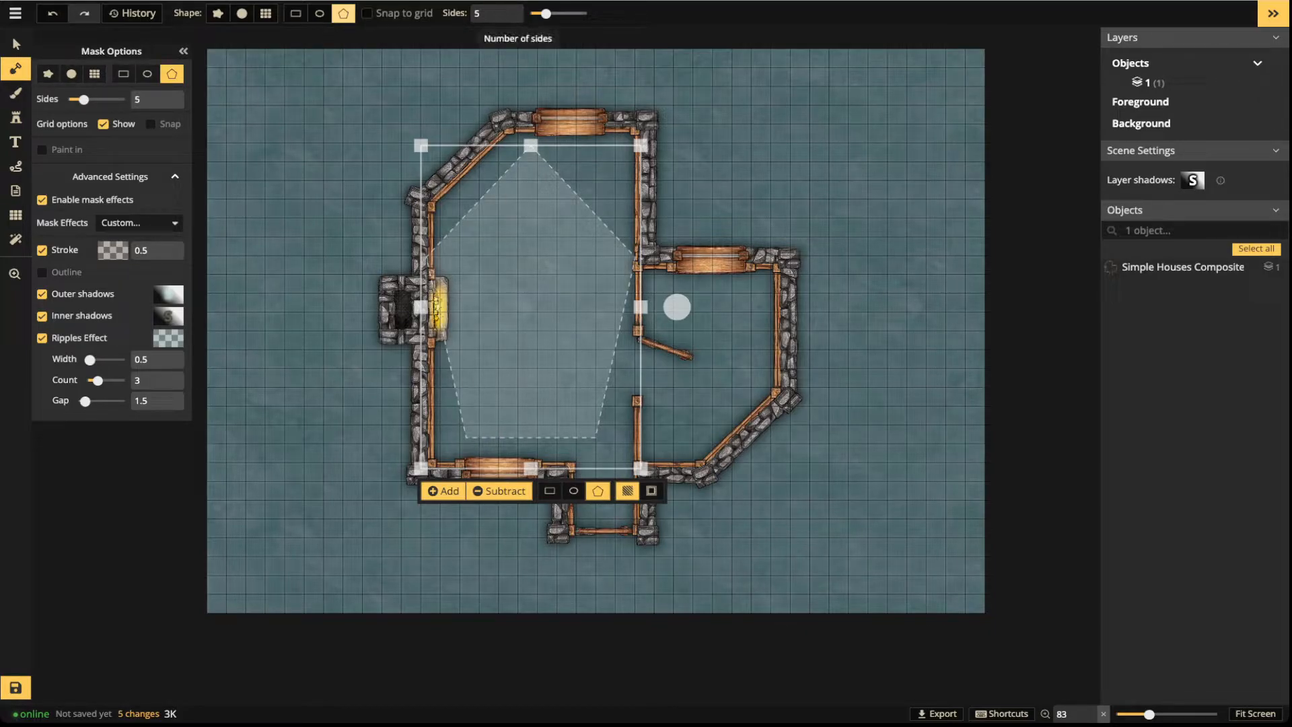
drag(546, 14, 530, 14)
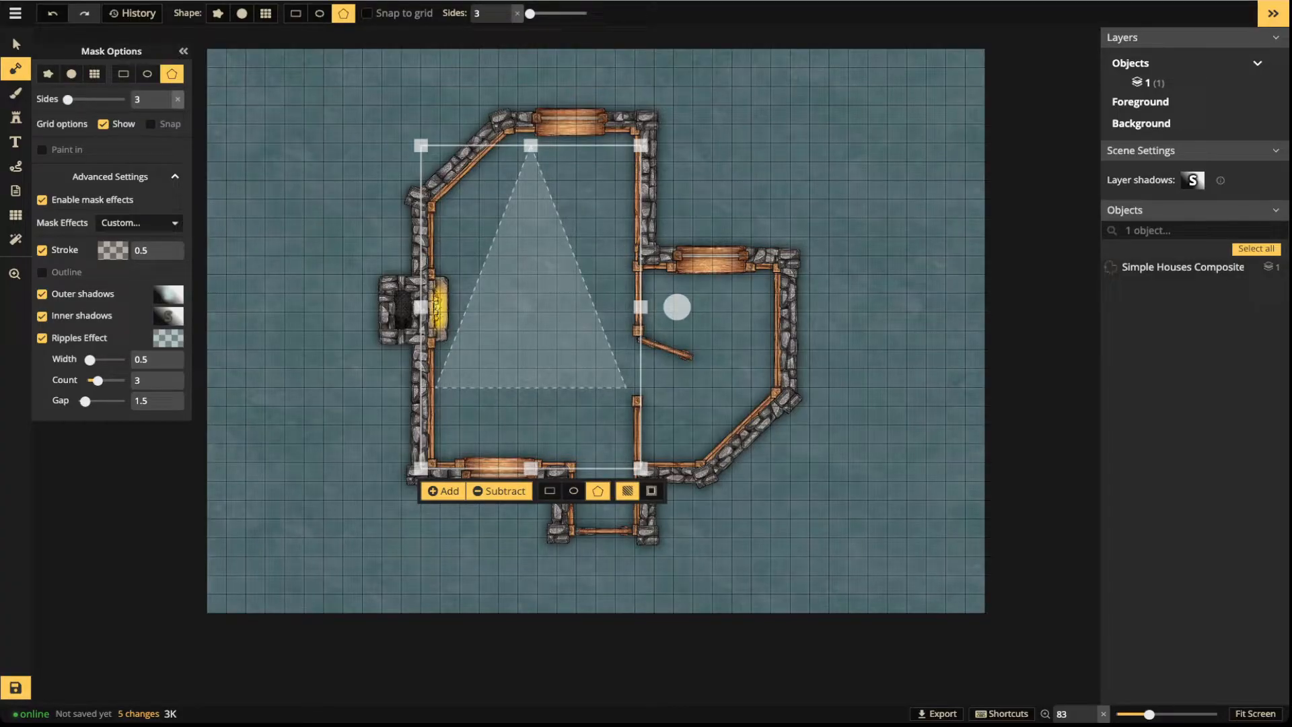
drag(530, 13, 587, 13)
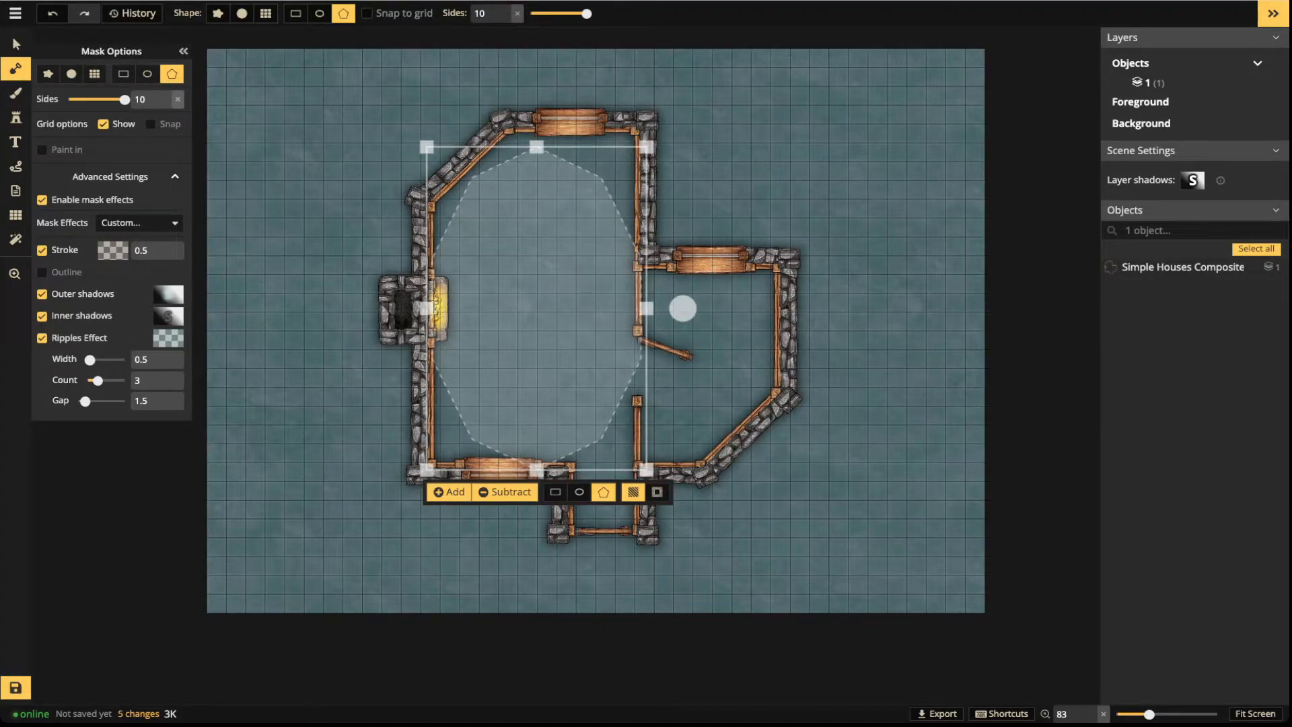
drag(533, 306, 532, 306)
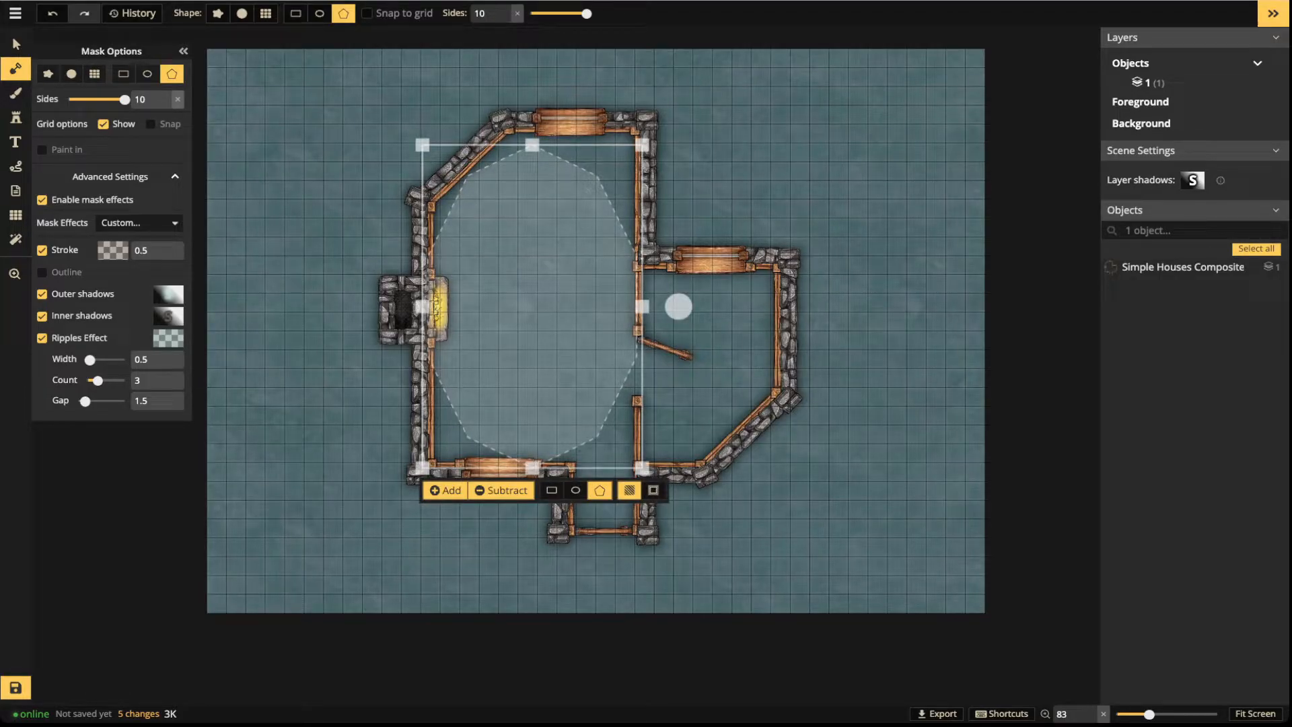
drag(532, 145, 532, 129)
drag(532, 299, 533, 301)
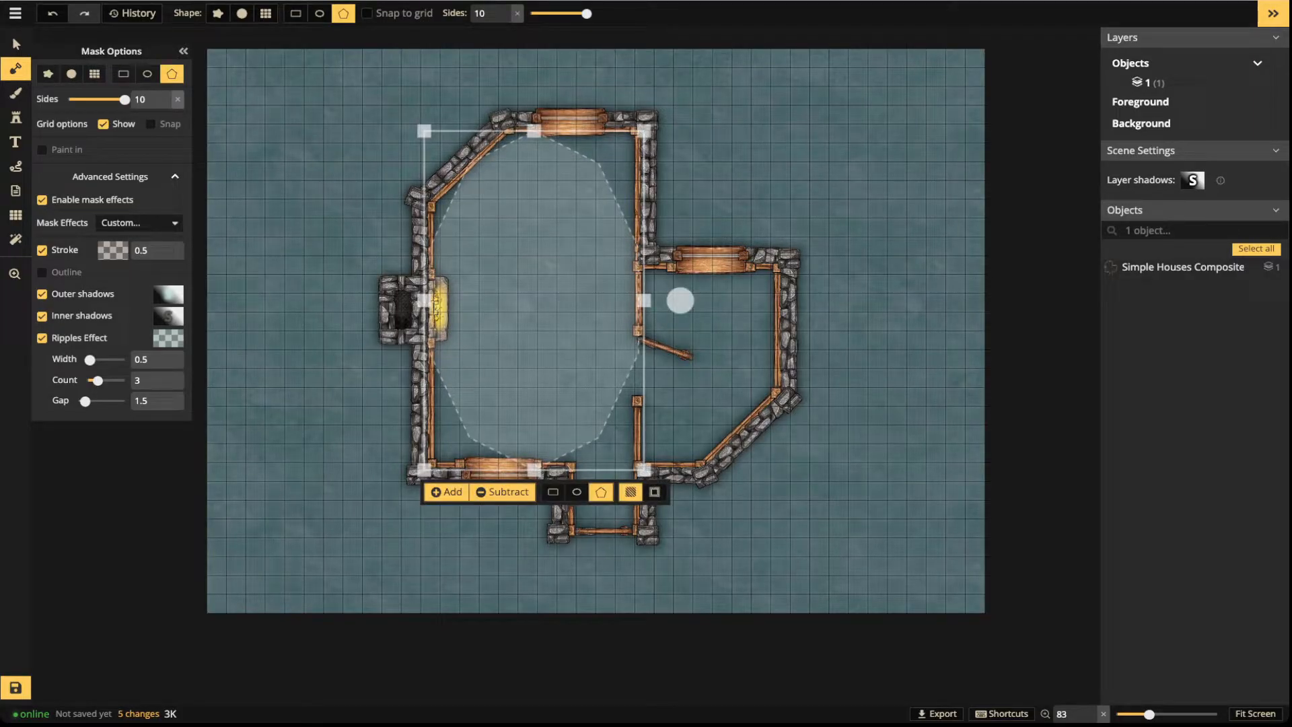
Try adding a hollow rectangular mask with an outline width of 19 in the water at the map's upper right, and undo it
click(295, 12)
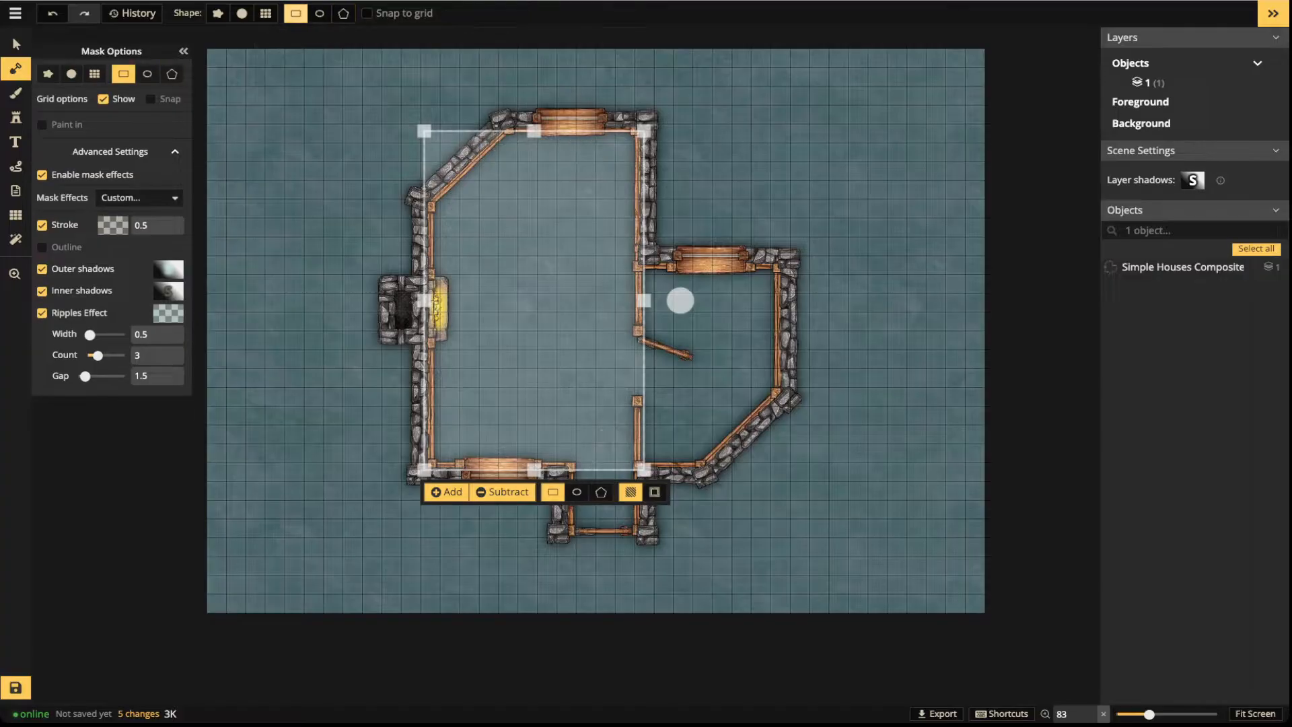
drag(534, 130, 534, 198)
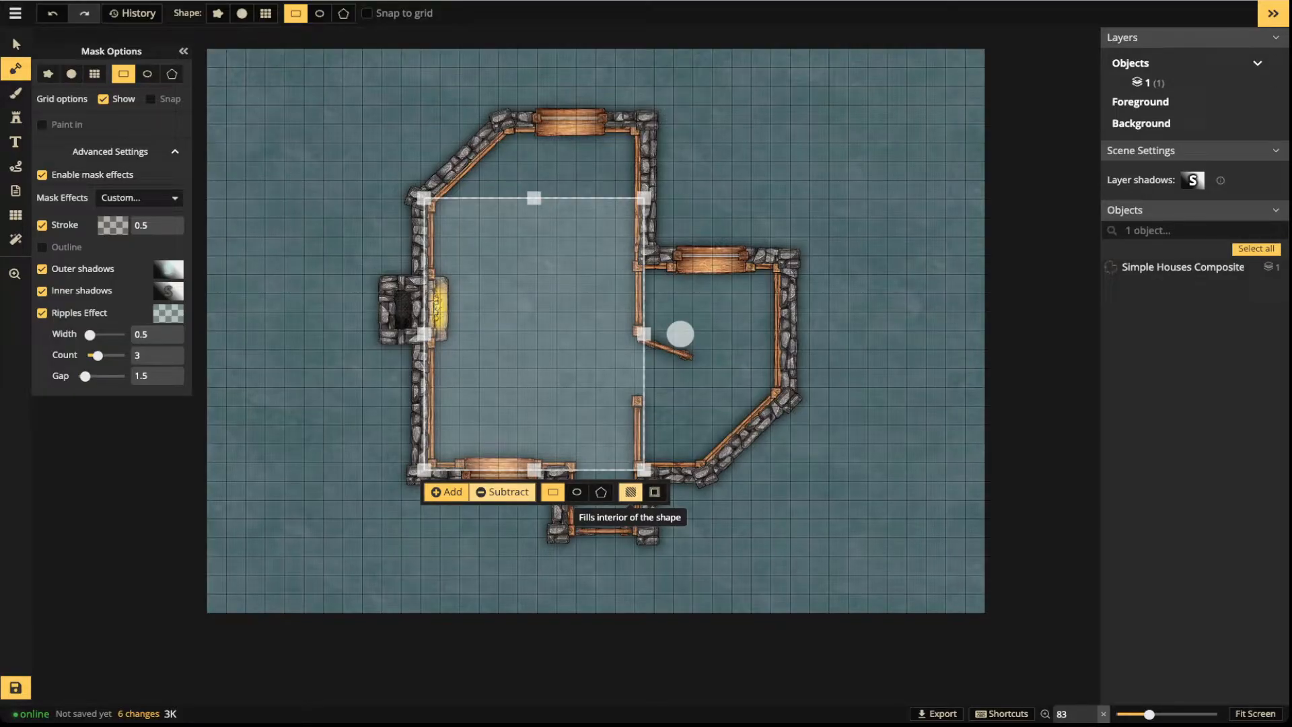
click(655, 491)
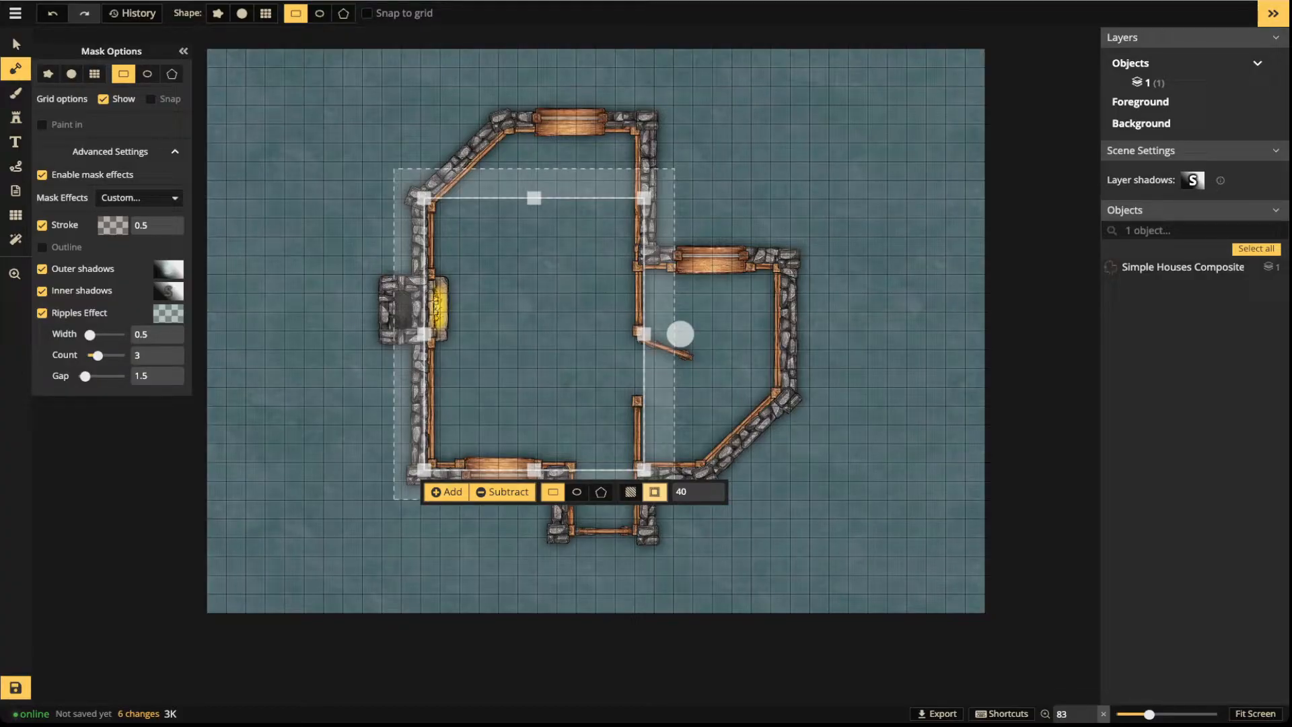
drag(534, 334, 827, 254)
drag(937, 390, 894, 266)
drag(806, 192, 845, 156)
click(1016, 259)
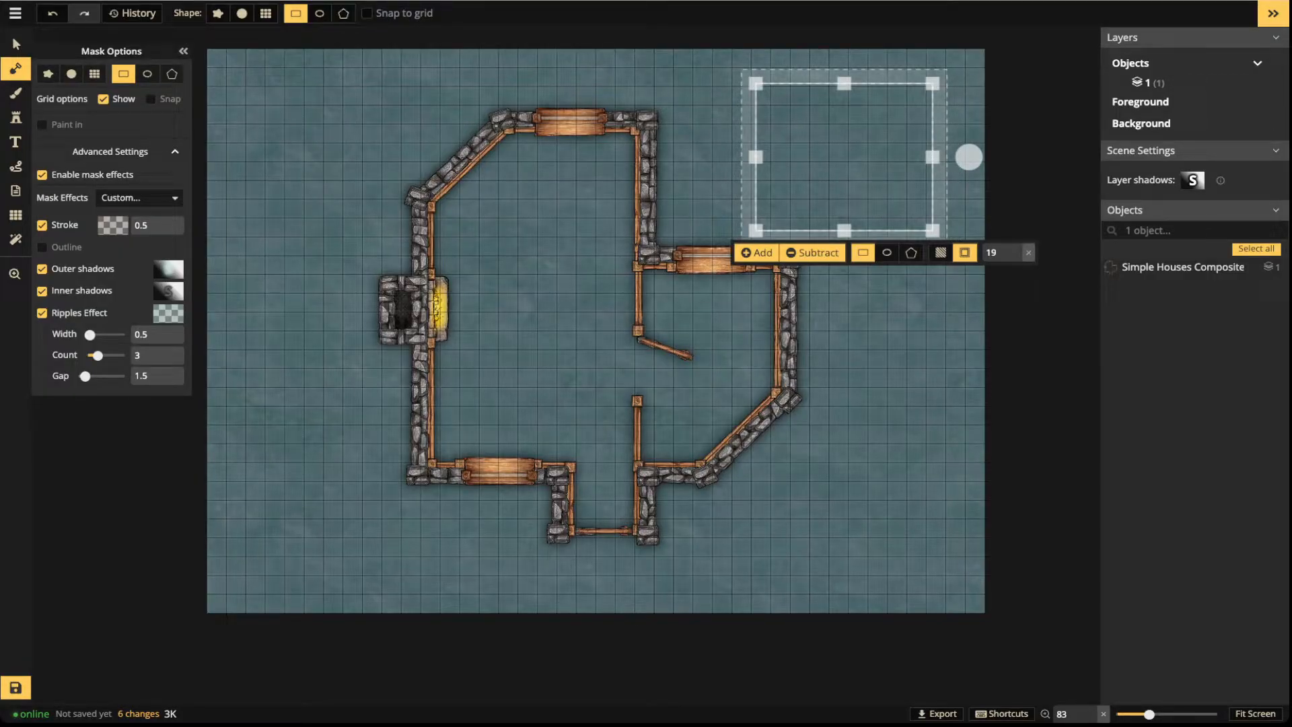
click(757, 253)
drag(844, 157, 851, 487)
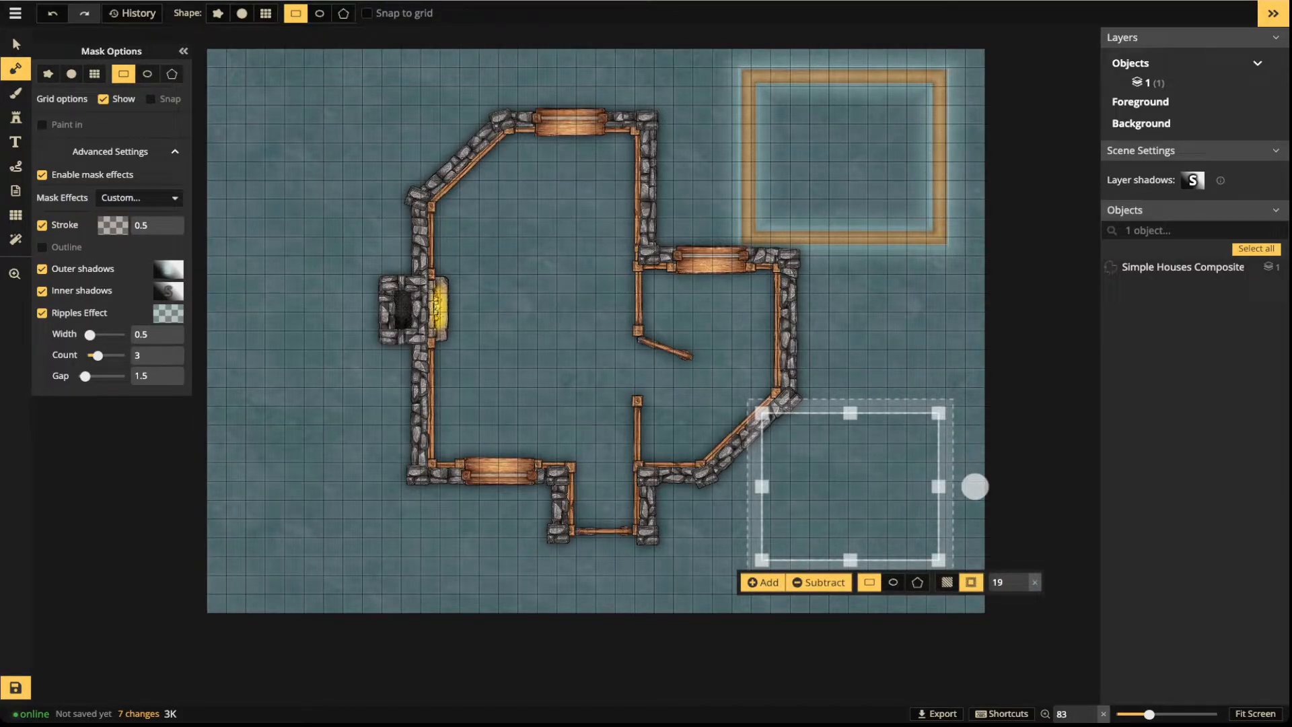
key(ctrl+z)
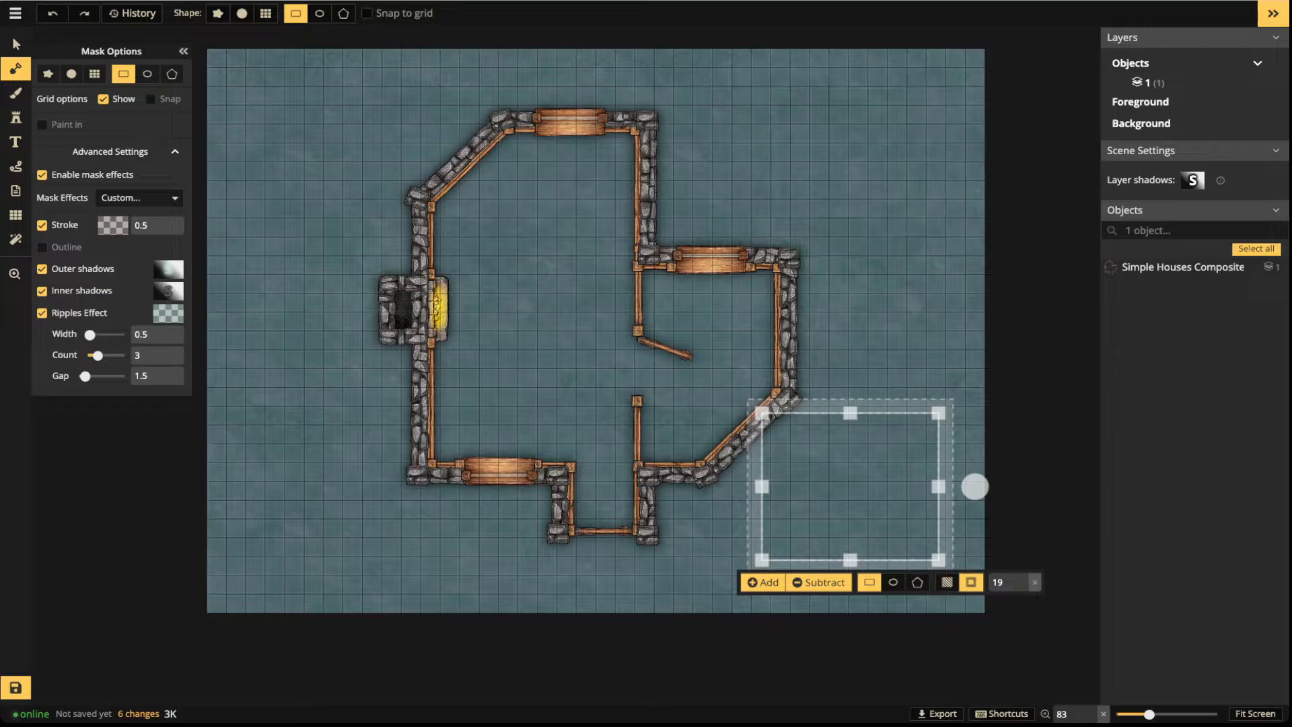
Fill the main room's floor by adding two filled rectangular masks, one across its body and one reaching the north wall
drag(431, 188, 582, 396)
click(603, 418)
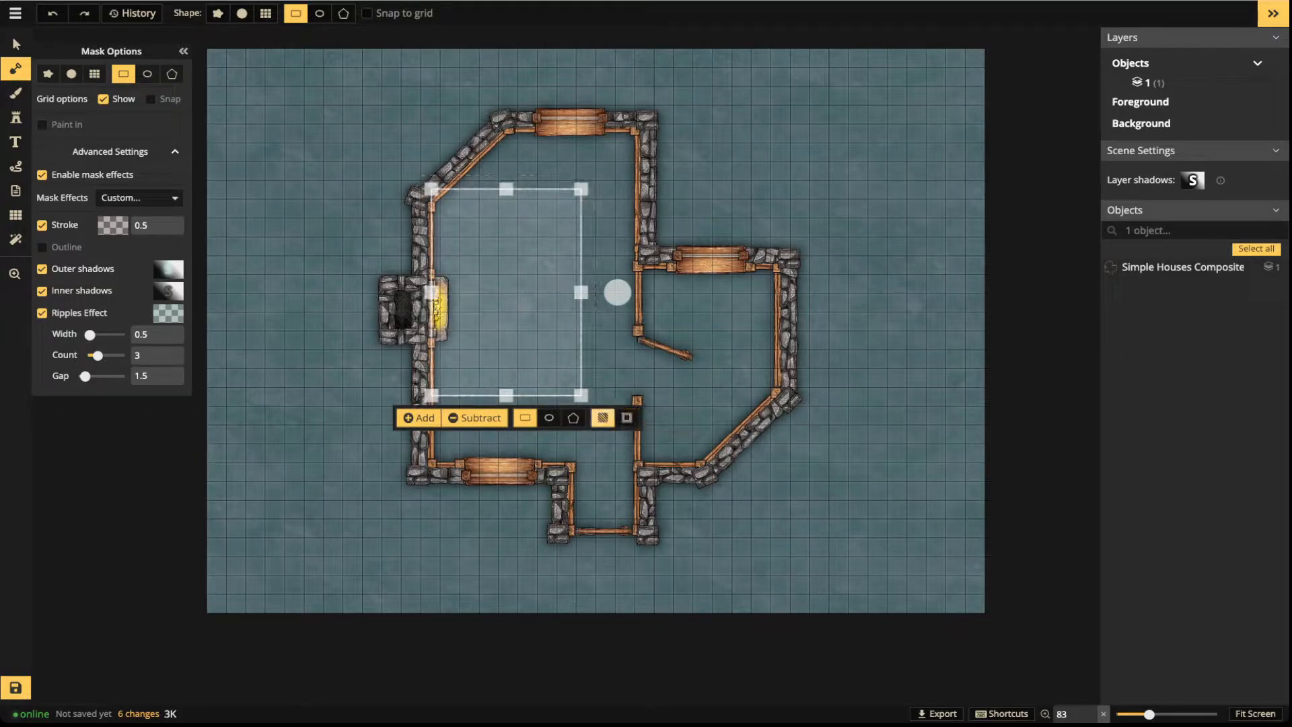
drag(581, 395, 643, 471)
drag(431, 330, 425, 330)
drag(534, 189, 534, 197)
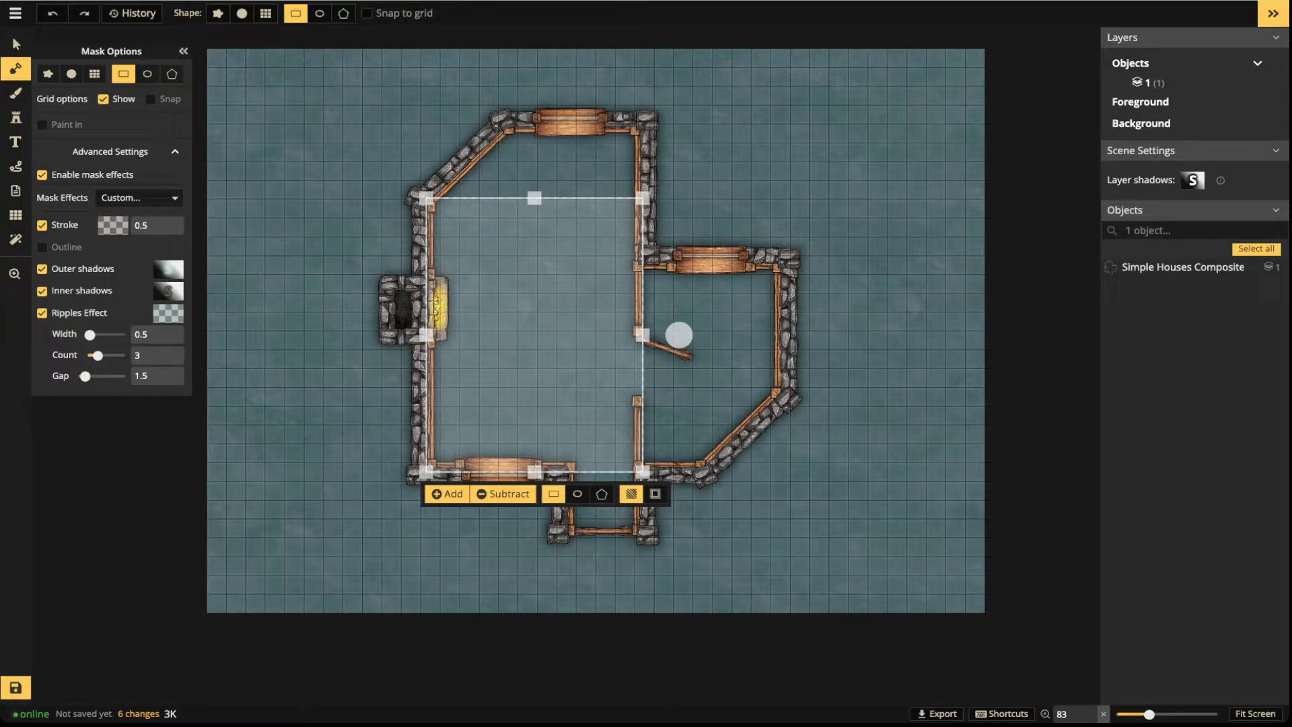
click(447, 493)
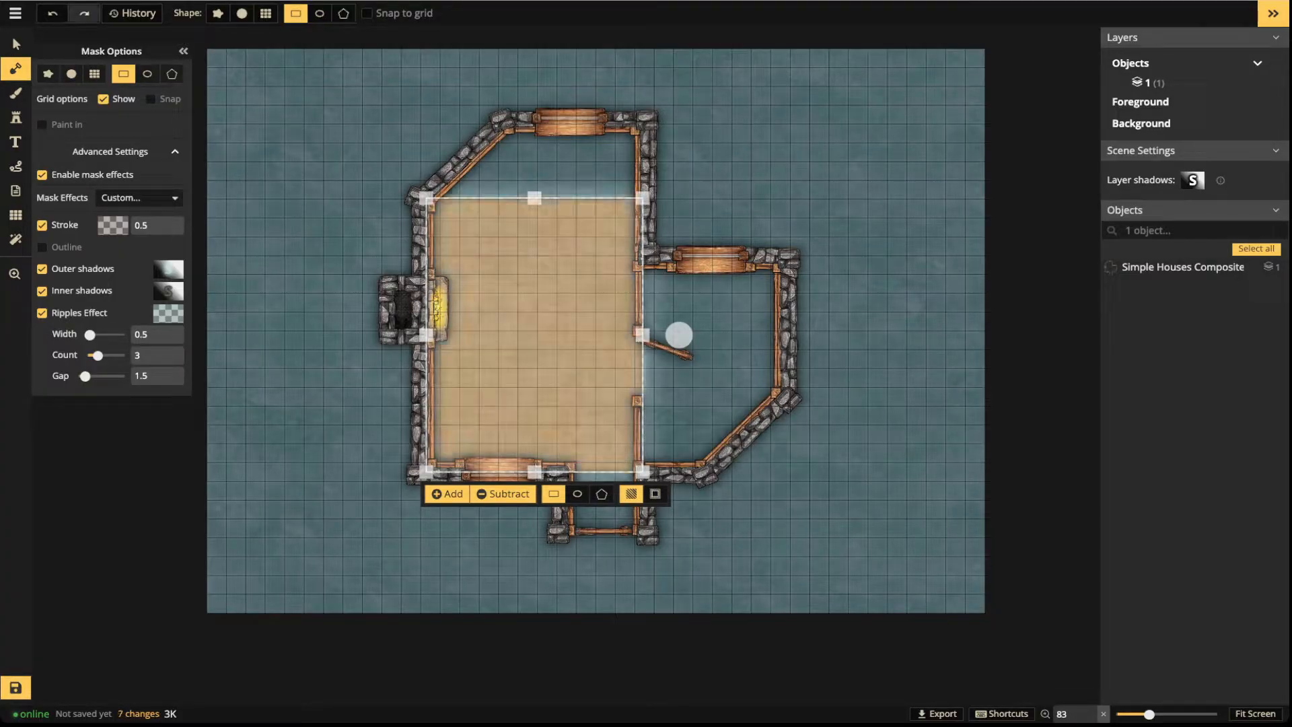
drag(505, 132, 636, 236)
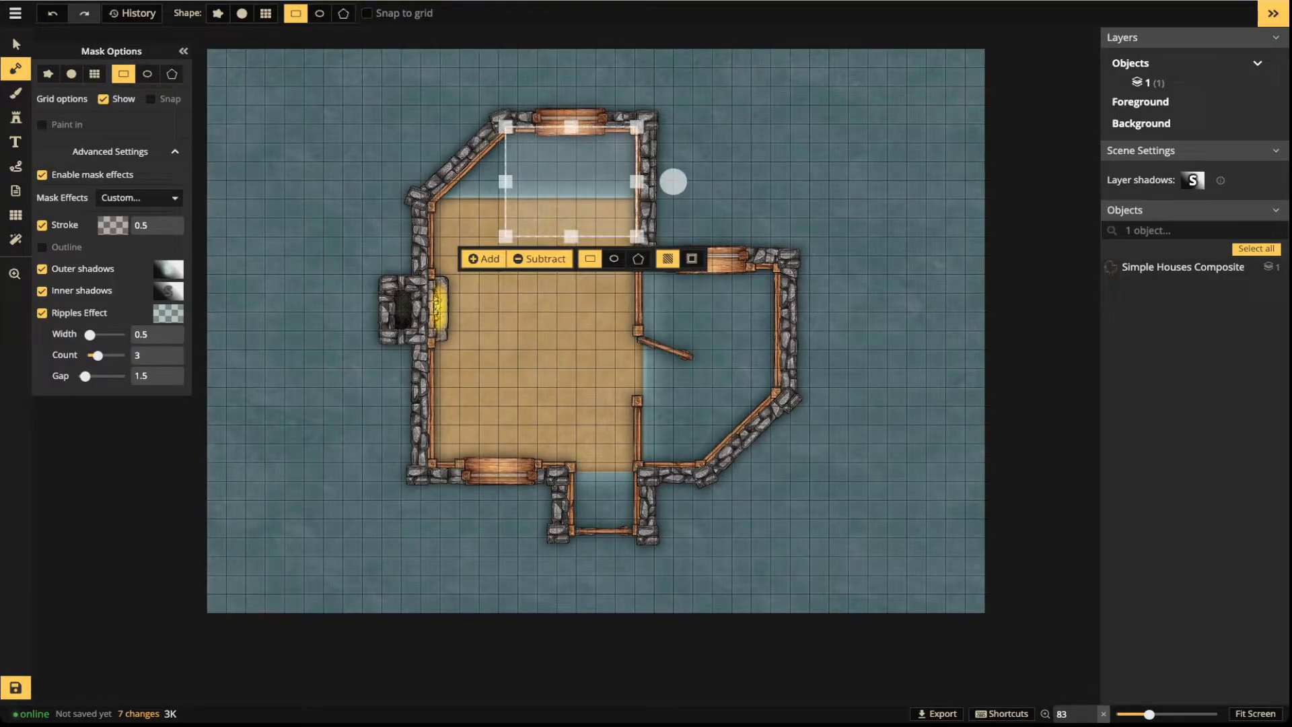
click(484, 259)
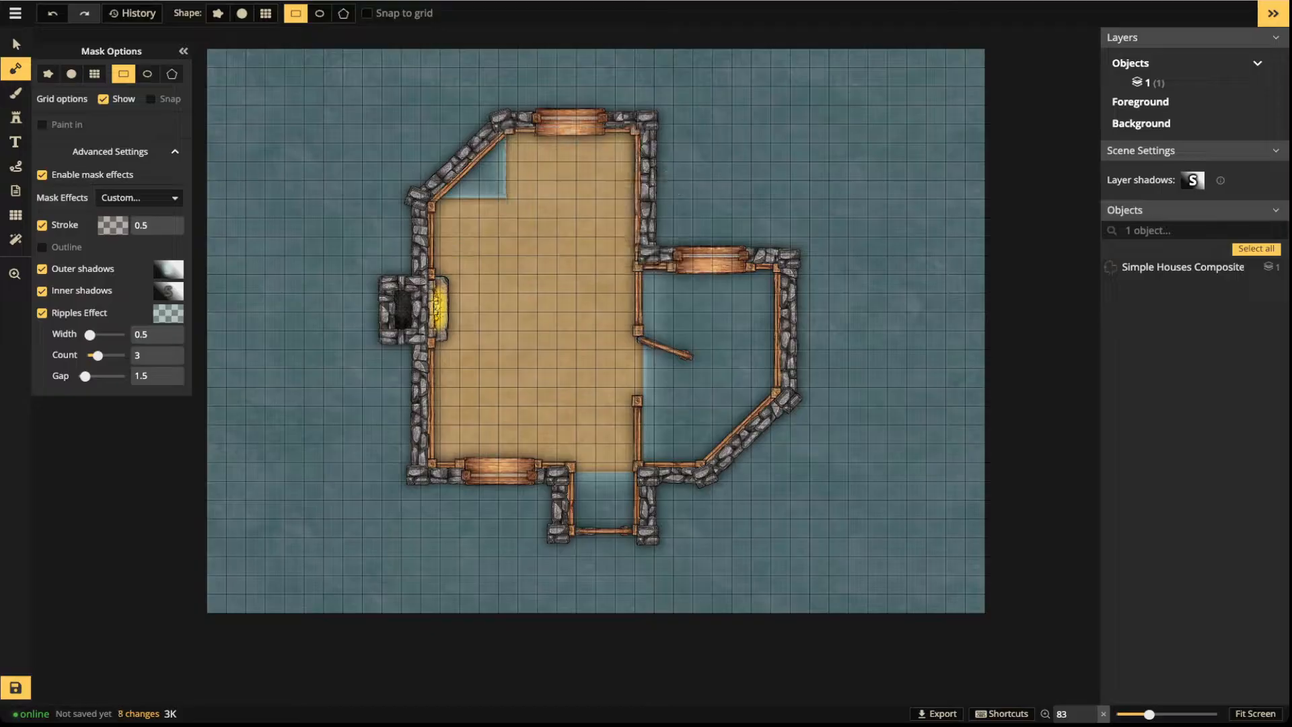
Add filled rectangular masks for the upper and lower parts of the east room and for the south entrance
drag(634, 267, 780, 400)
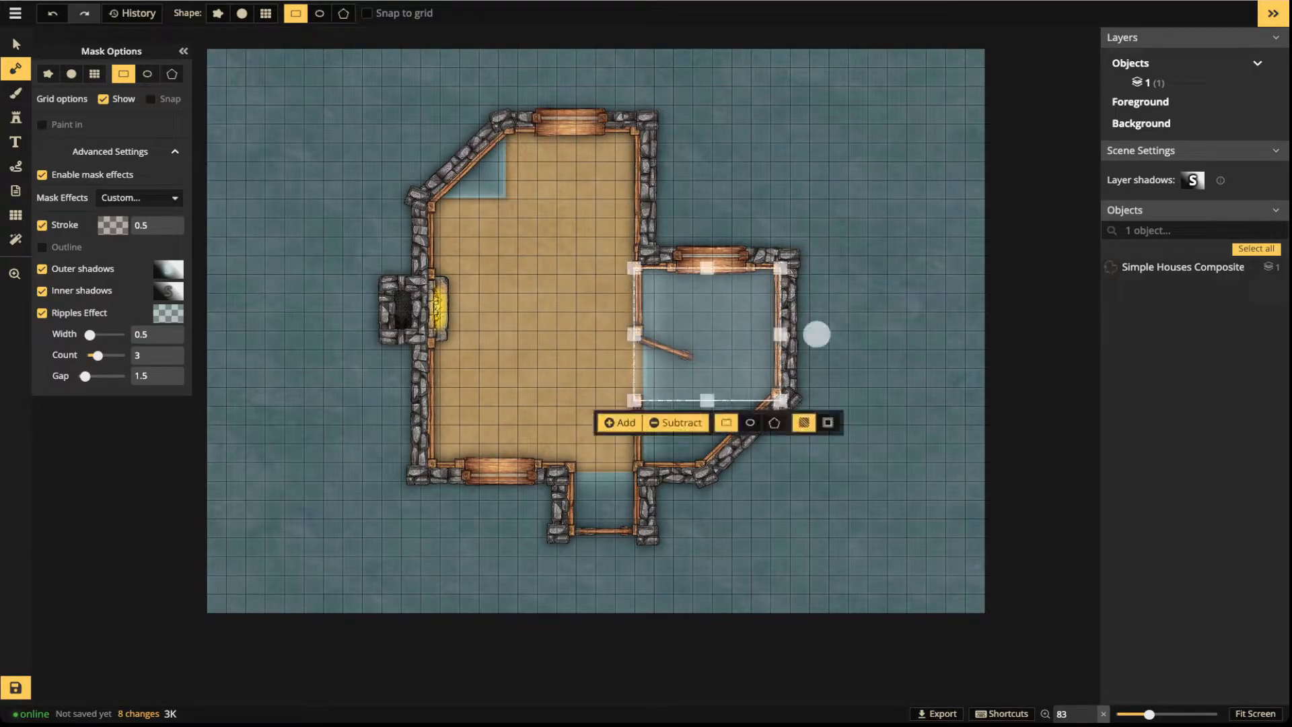
click(816, 334)
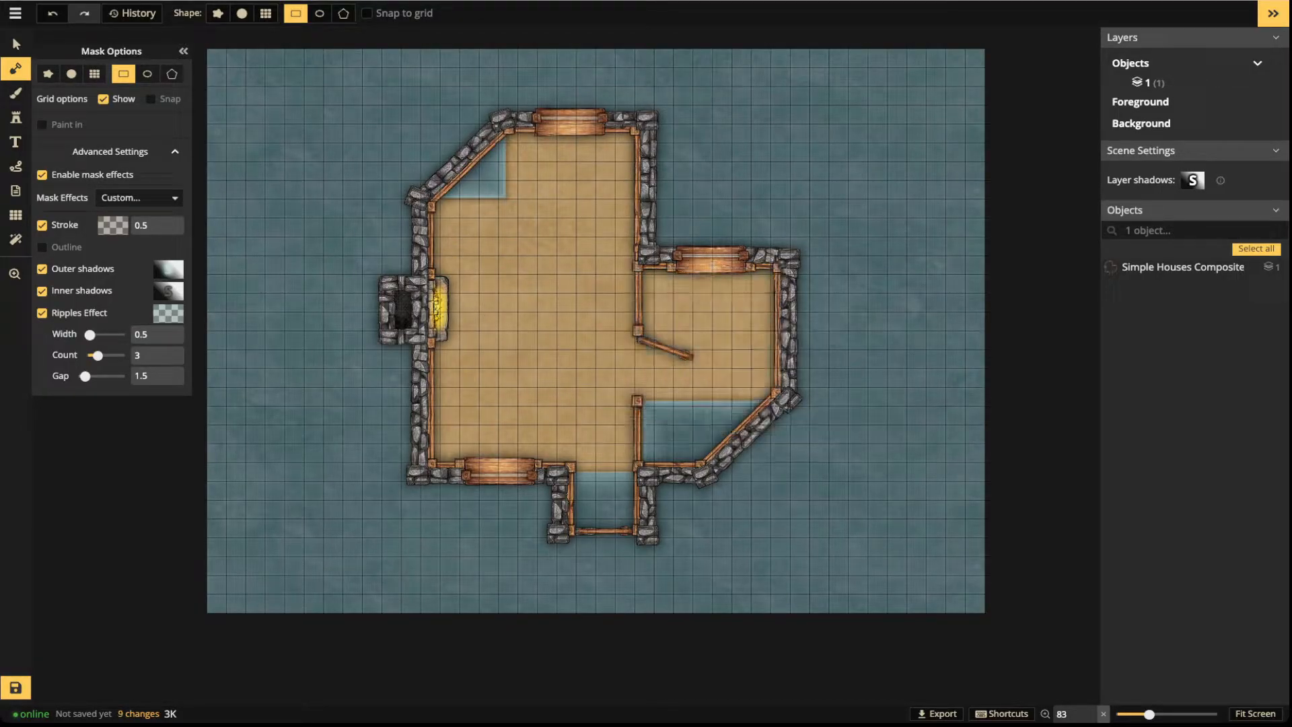
drag(632, 397, 702, 464)
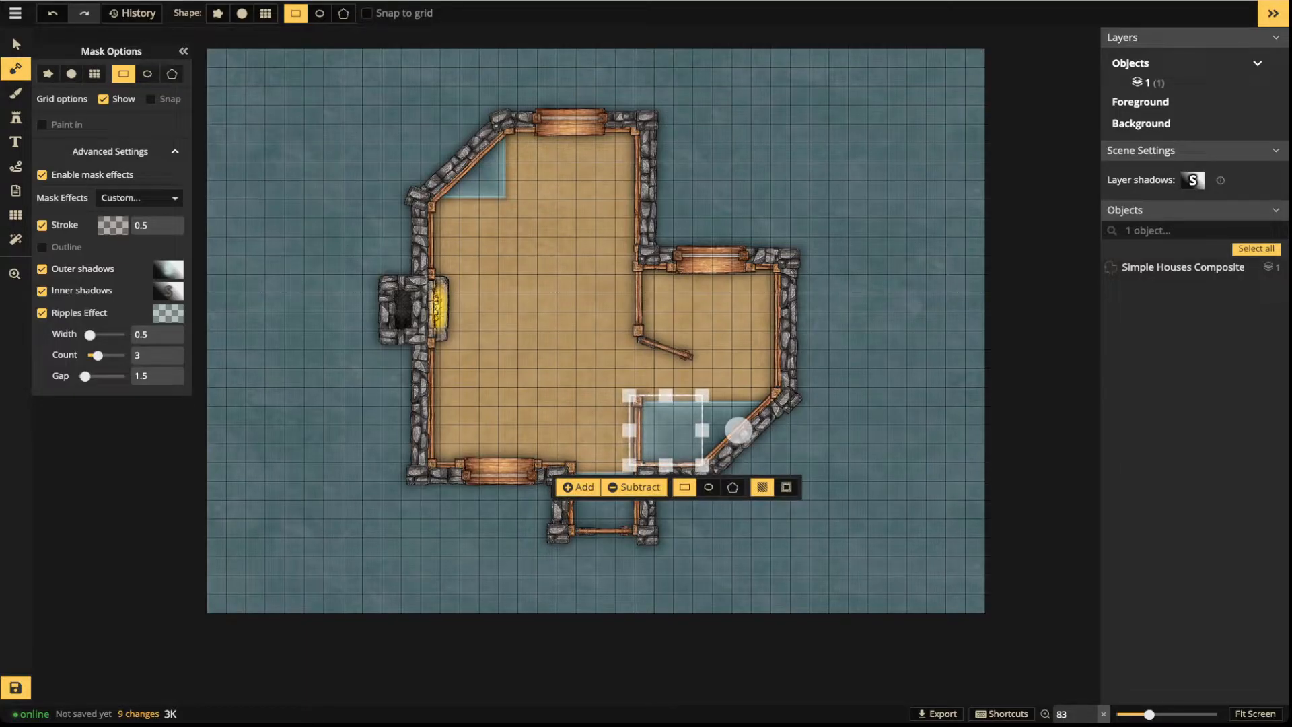
click(738, 429)
drag(575, 461, 636, 531)
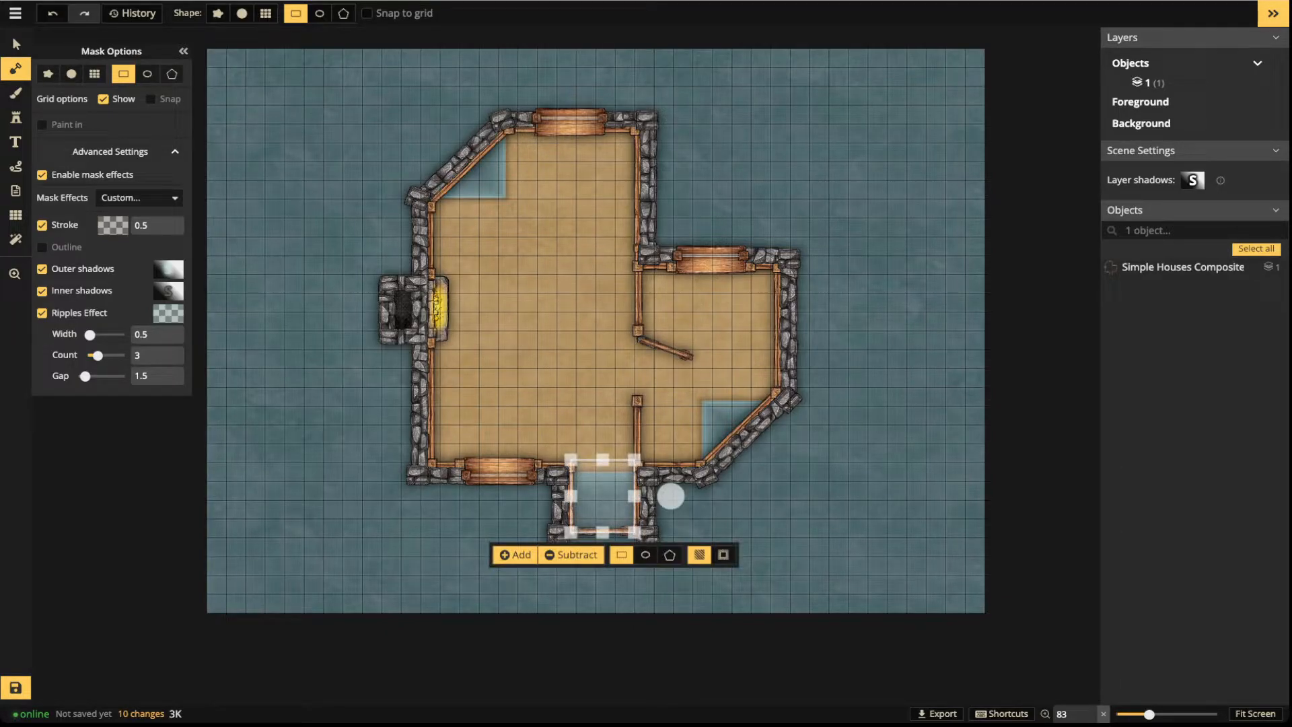
click(671, 496)
Fill the two remaining floor corners with a rectangular mask rotated to match the house's diagonal walls
mouse_move(490, 168)
mouse_down()
mouse_move(553, 240)
mouse_move(611, 224)
mouse_move(629, 280)
mouse_move(619, 296)
mouse_up()
drag(523, 204, 506, 176)
drag(554, 223, 541, 237)
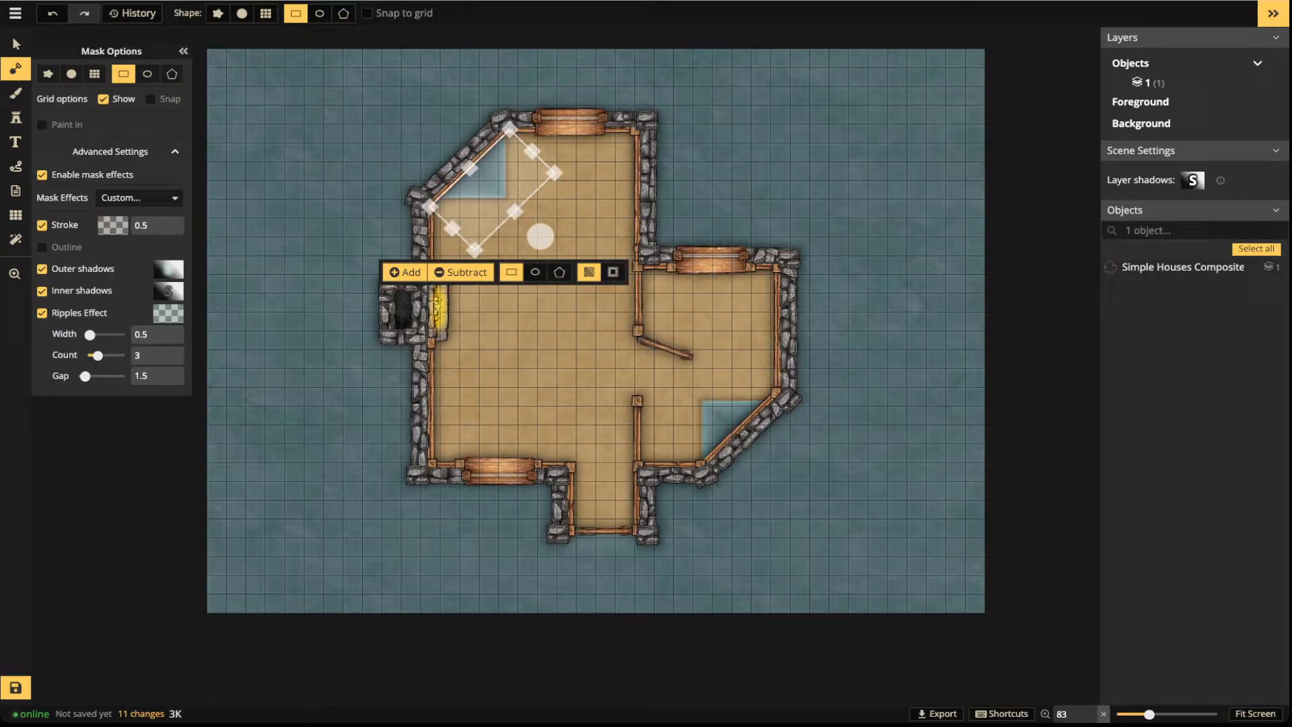
click(405, 271)
drag(490, 194, 712, 412)
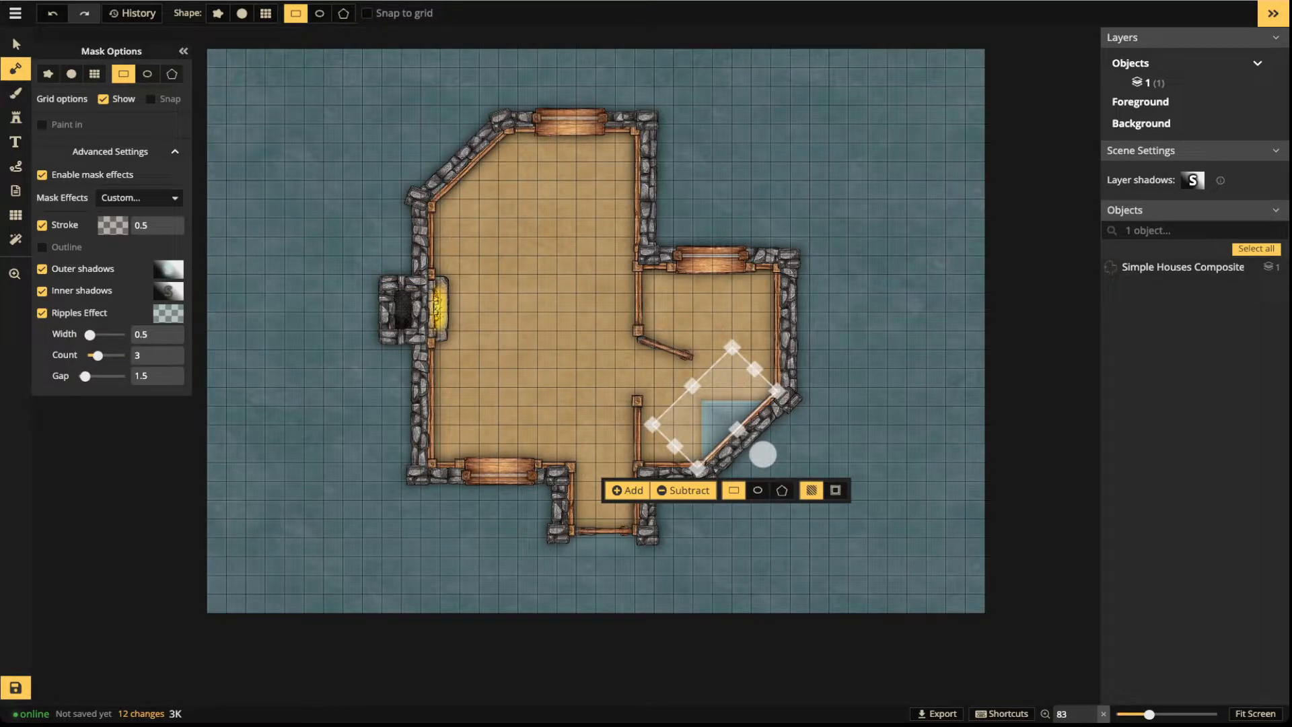
click(627, 490)
Hide the map grid
click(16, 45)
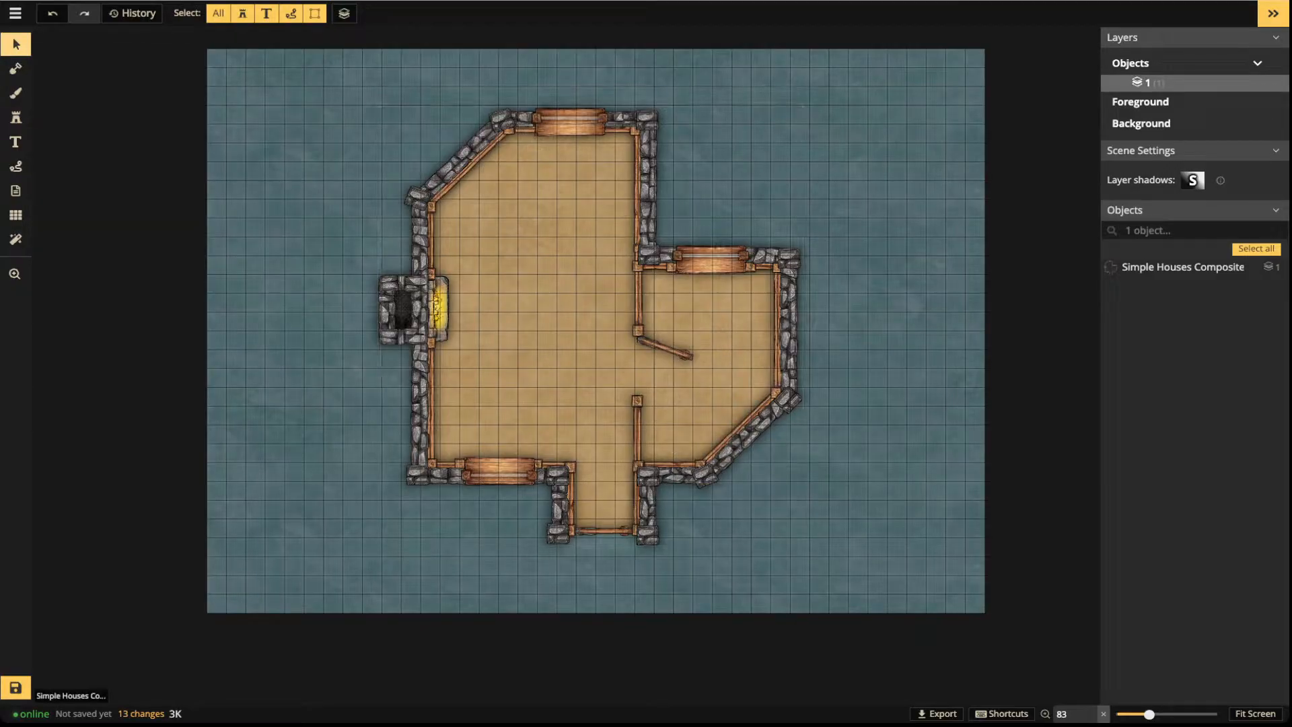
click(16, 216)
click(44, 71)
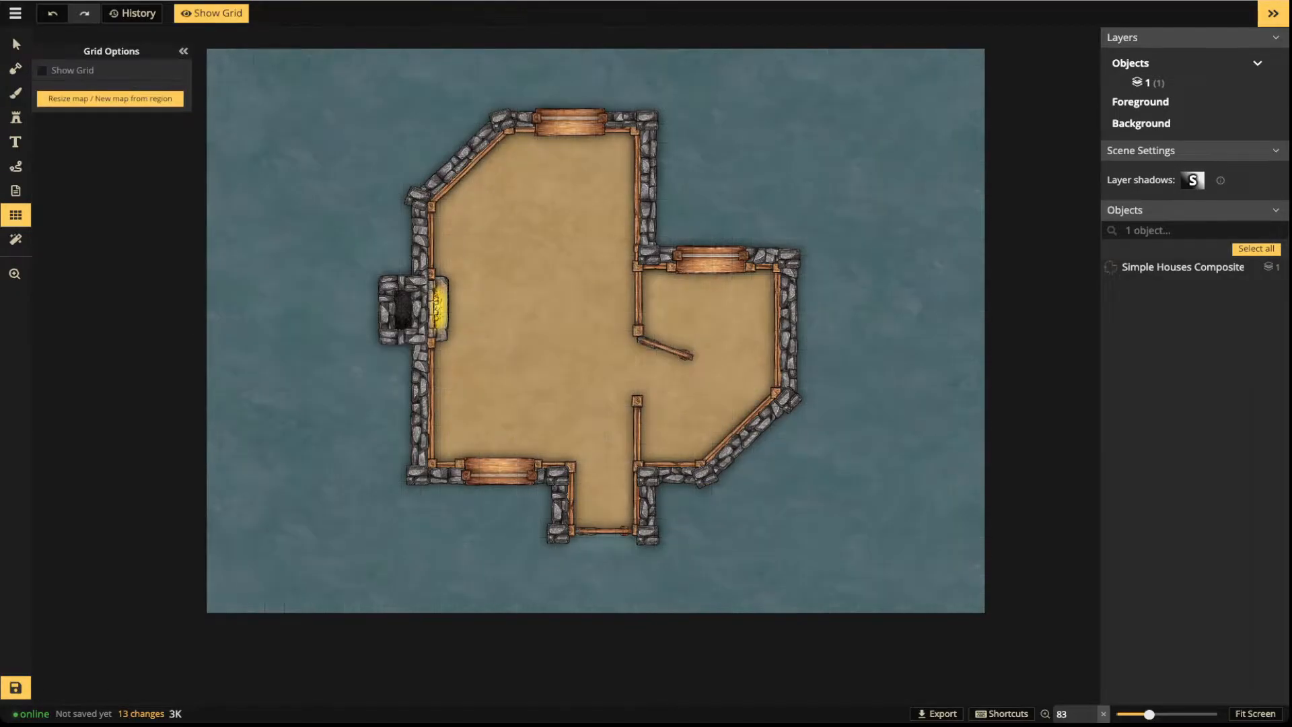
scroll(581, 318, down, 1)
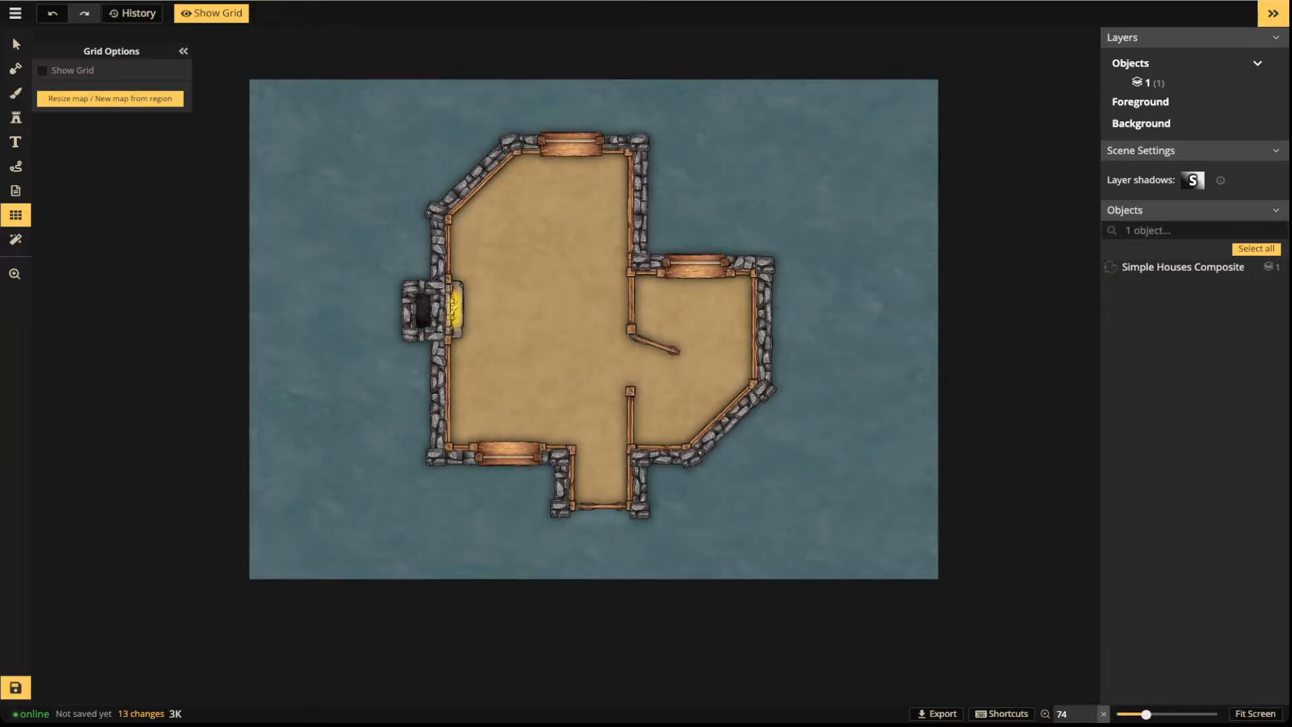
Return to the Mask tool and try its show-grid and snap-to-grid options on the rotated rectangle
click(16, 68)
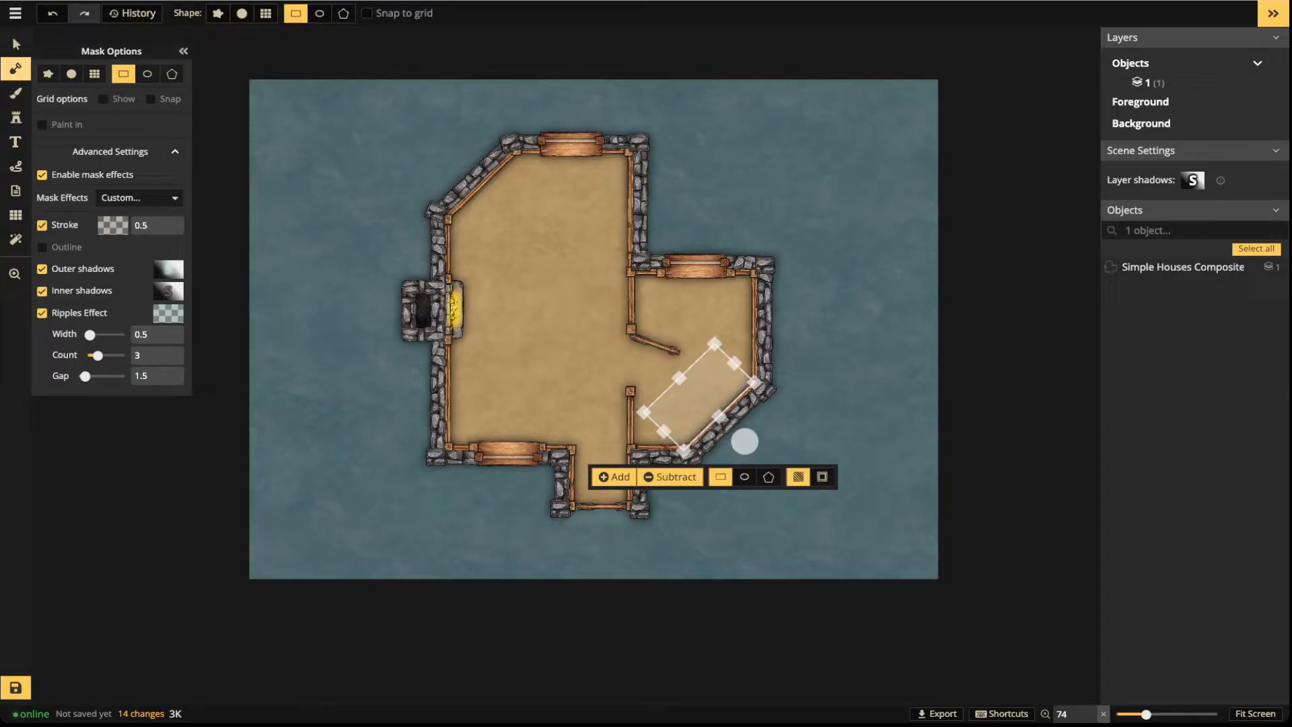
click(103, 99)
click(104, 99)
click(150, 99)
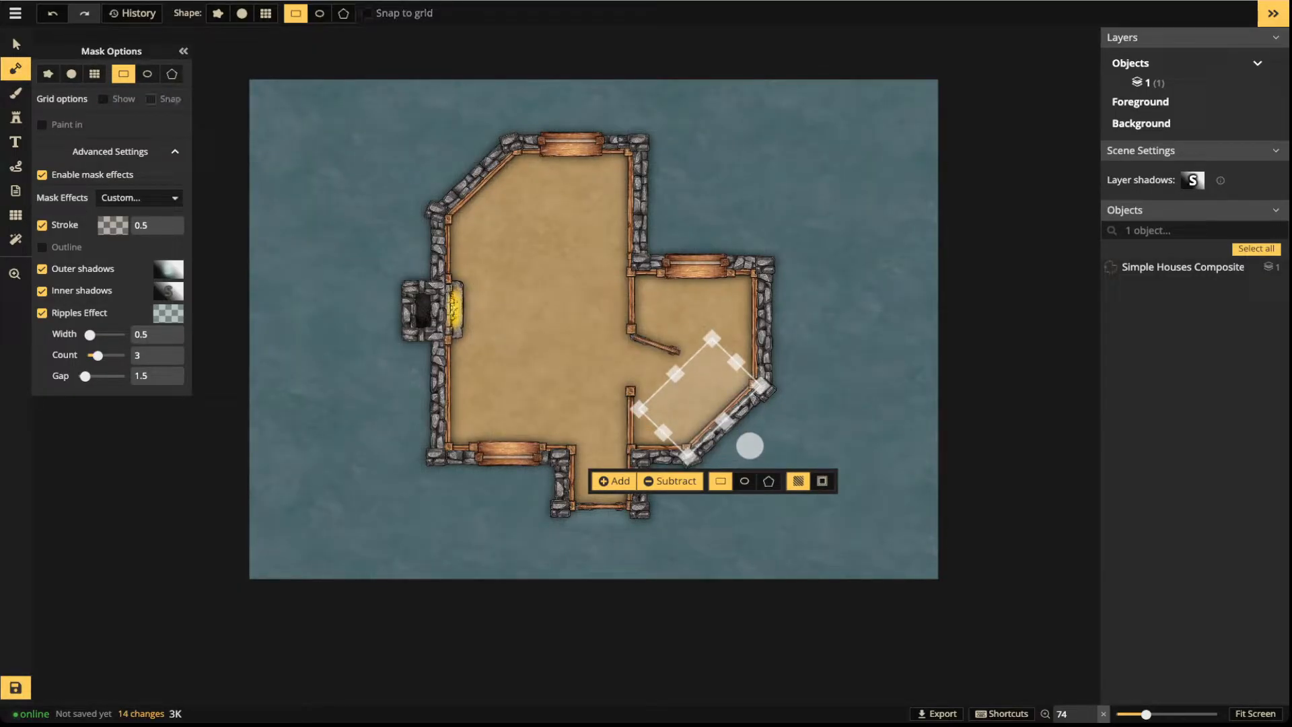
click(151, 99)
click(174, 151)
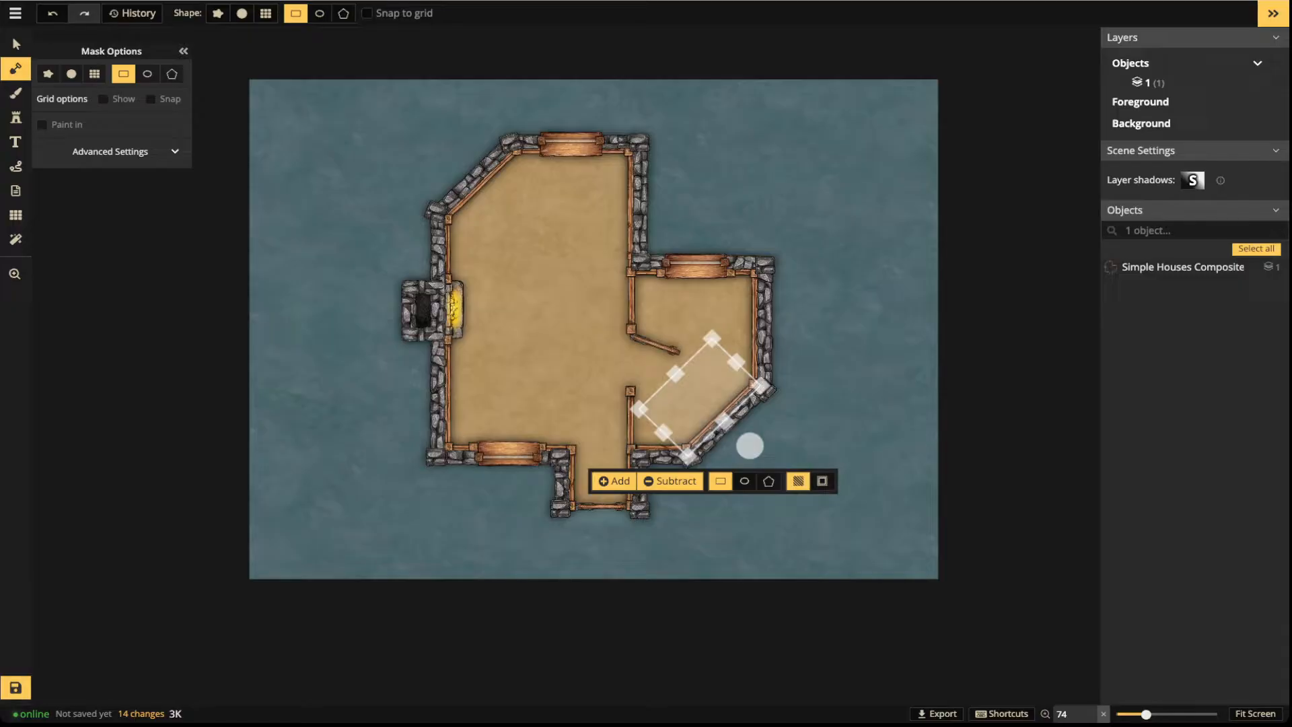
click(175, 151)
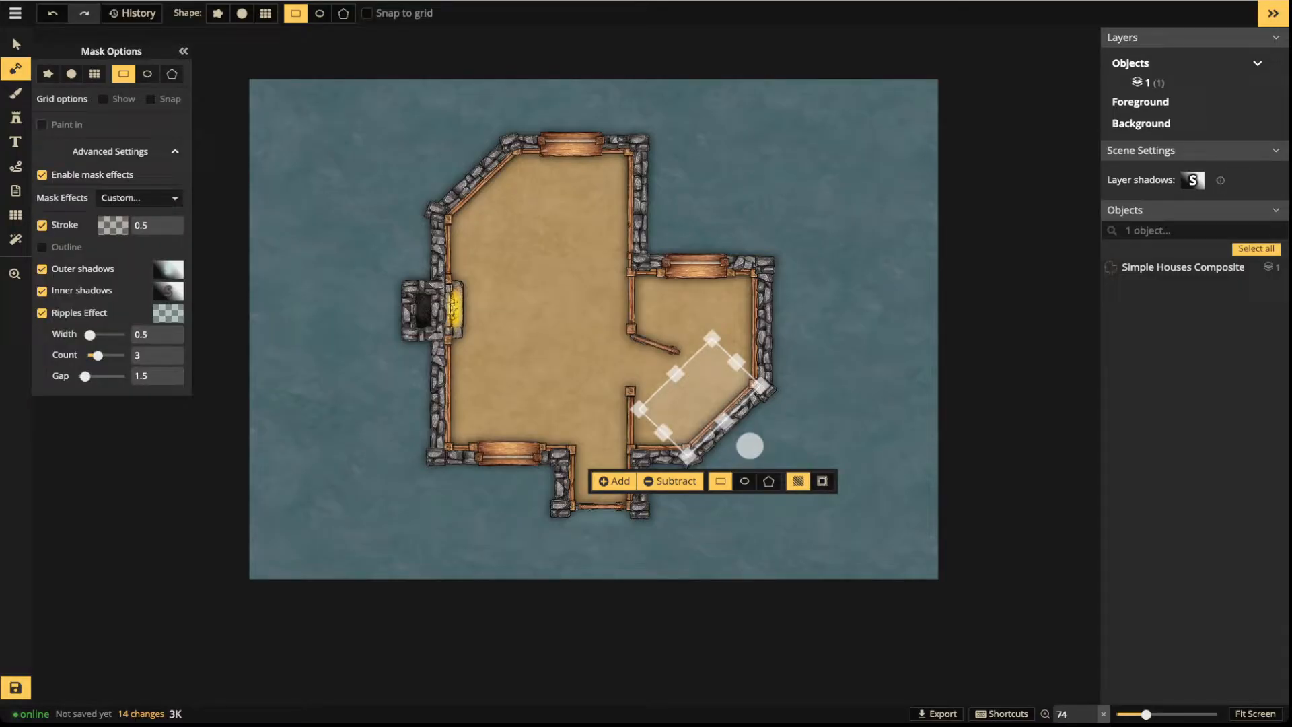
Turn on Paint in for the mask and draw a filled rectangle covering the whole map
click(42, 124)
click(42, 124)
click(42, 124)
drag(279, 142, 387, 273)
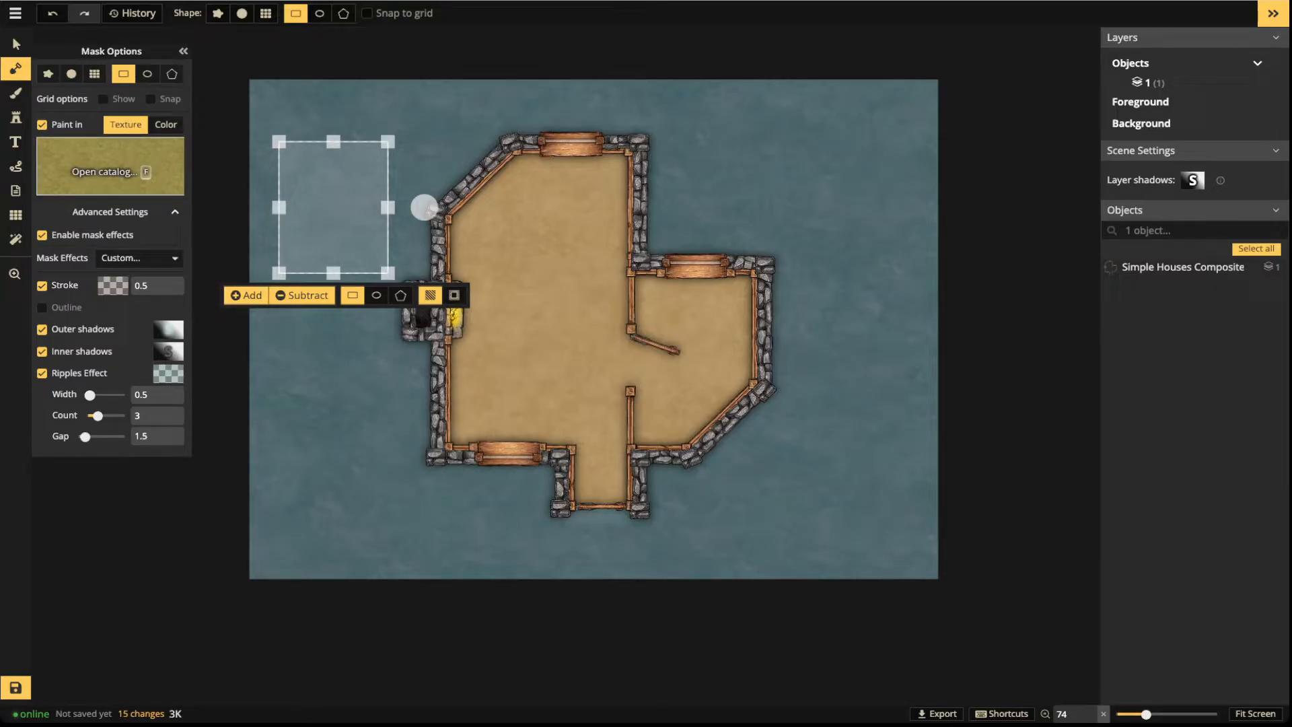
key(f)
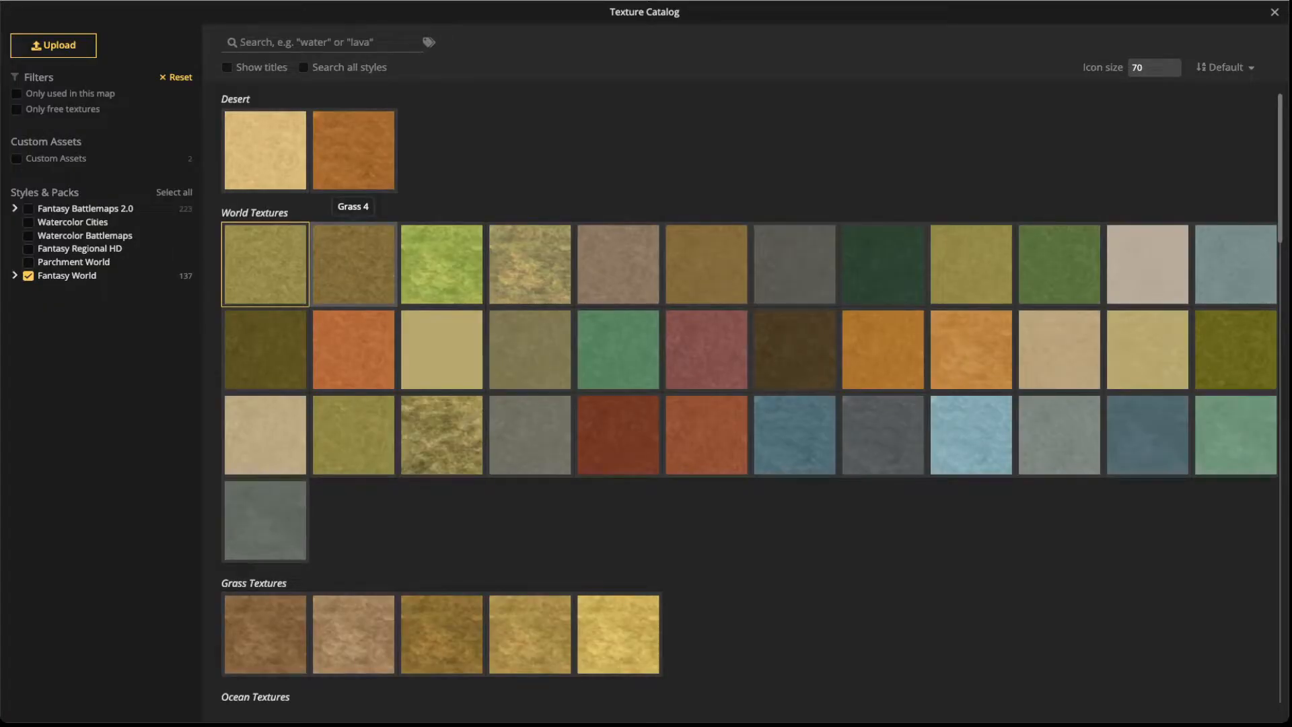
key(Escape)
drag(423, 207, 377, 130)
drag(341, 196, 972, 592)
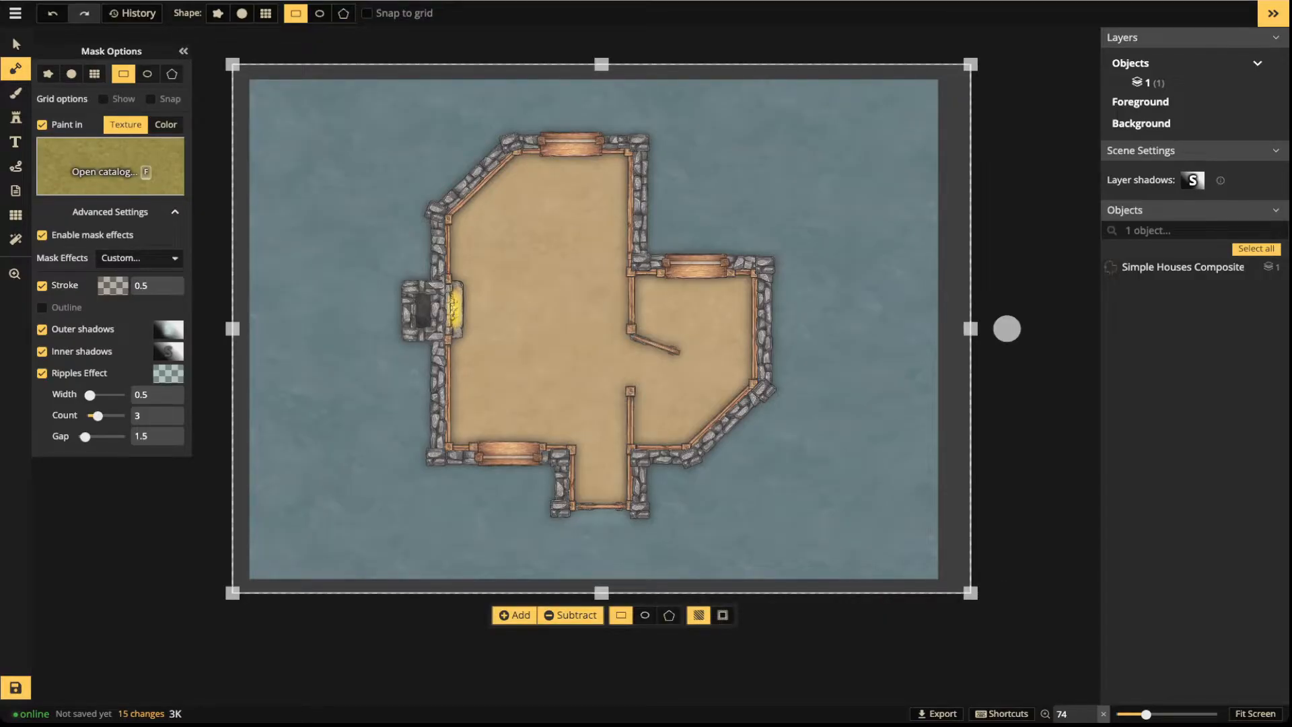
Choose the orange texture from the World Textures and add the map-wide rectangle as a mask painted with it
click(111, 168)
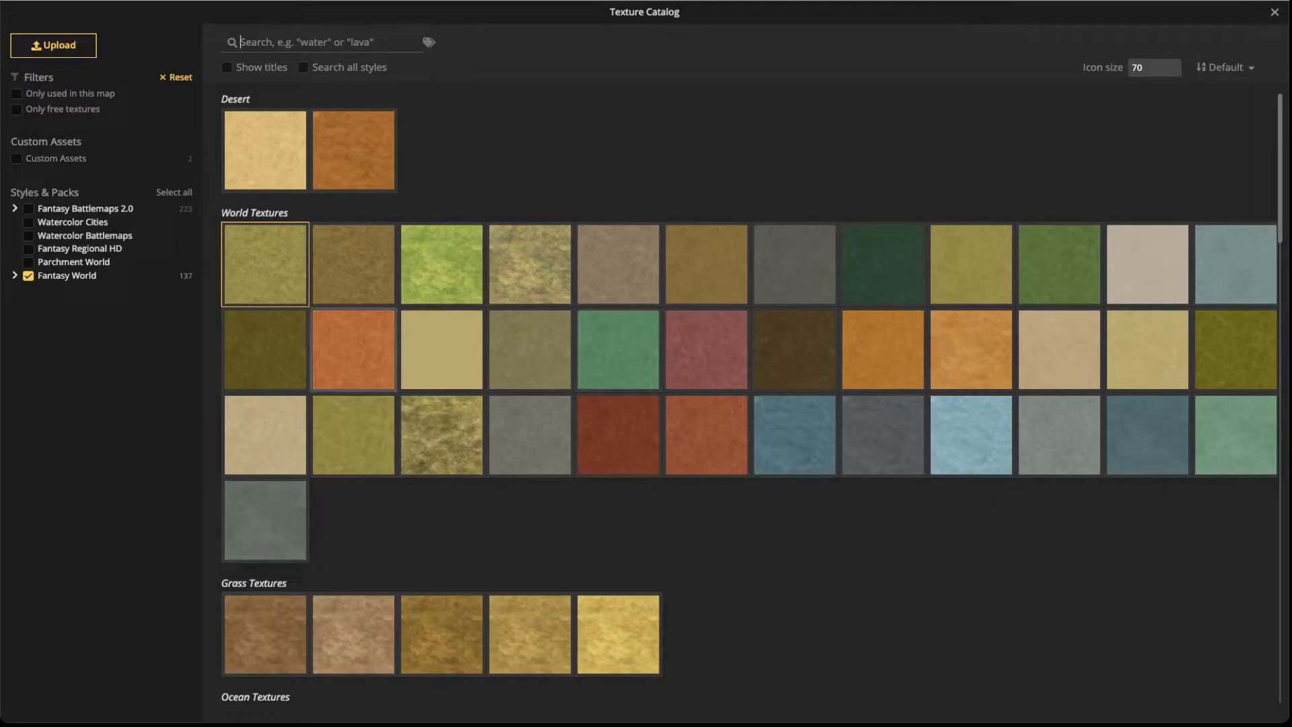
click(353, 350)
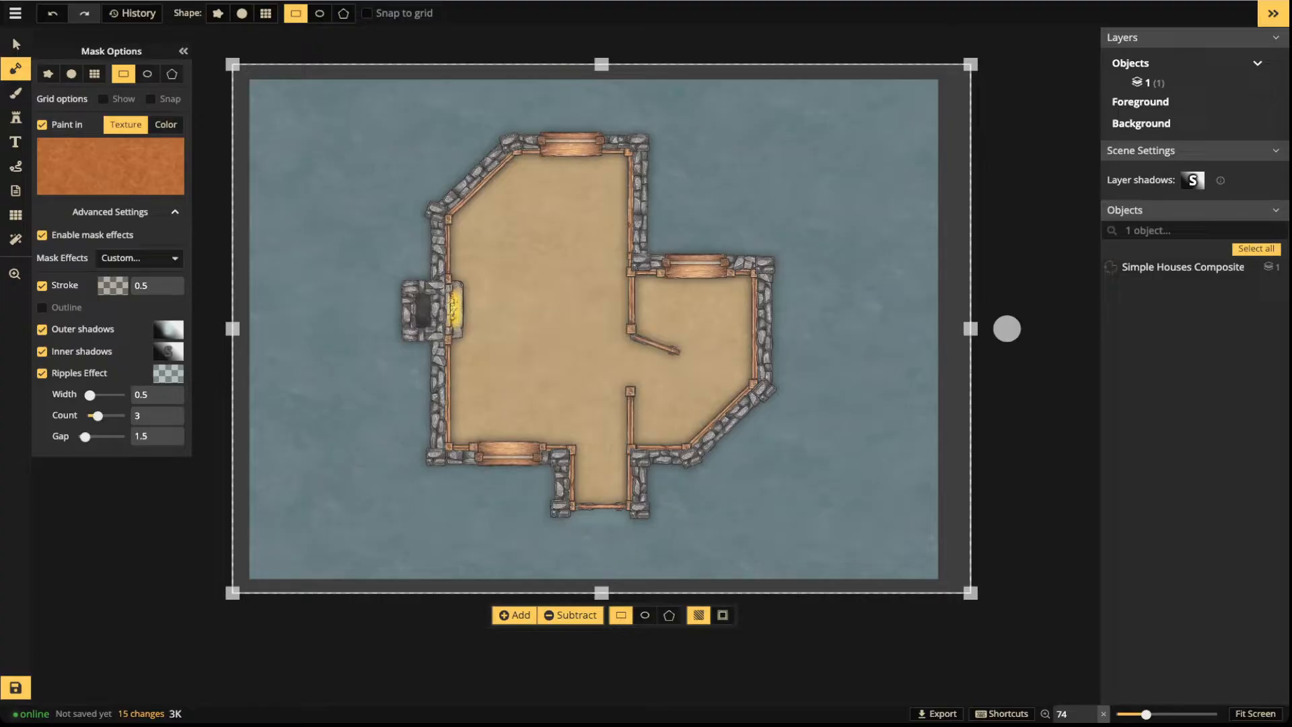
key(Return)
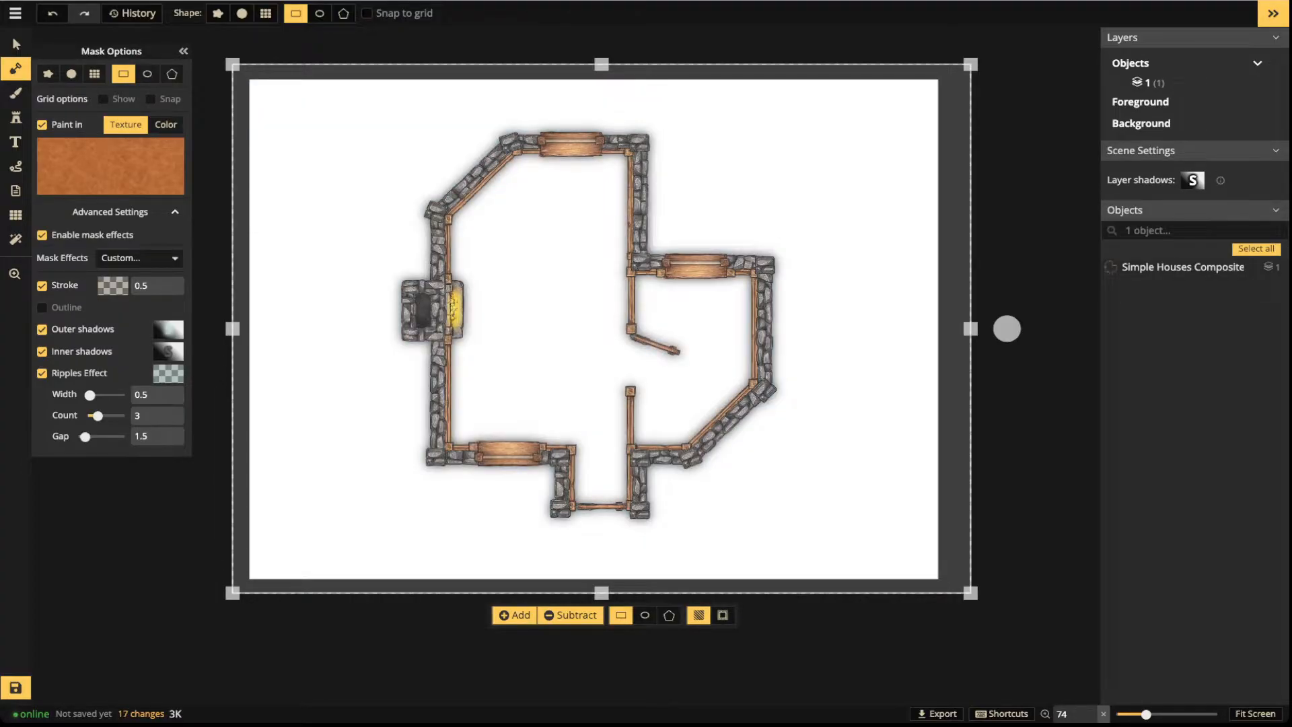
scroll(451, 303, down, 1)
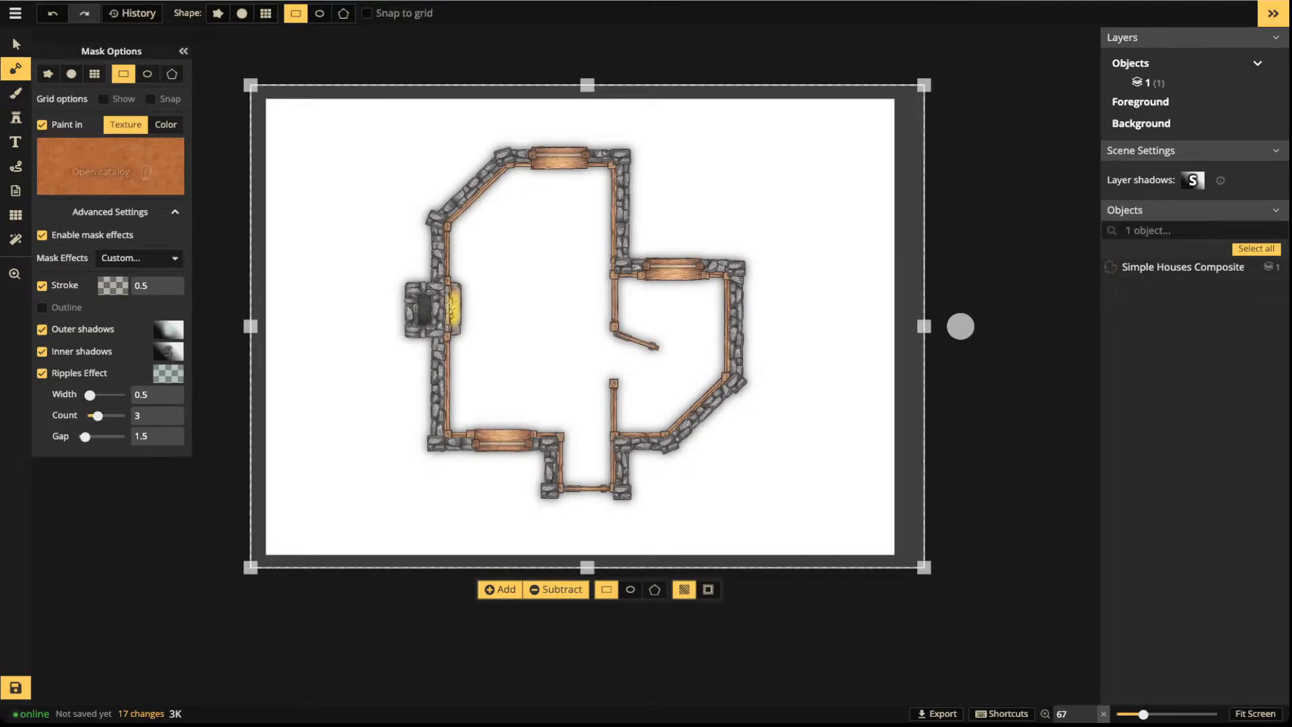
scroll(469, 225, up, 1)
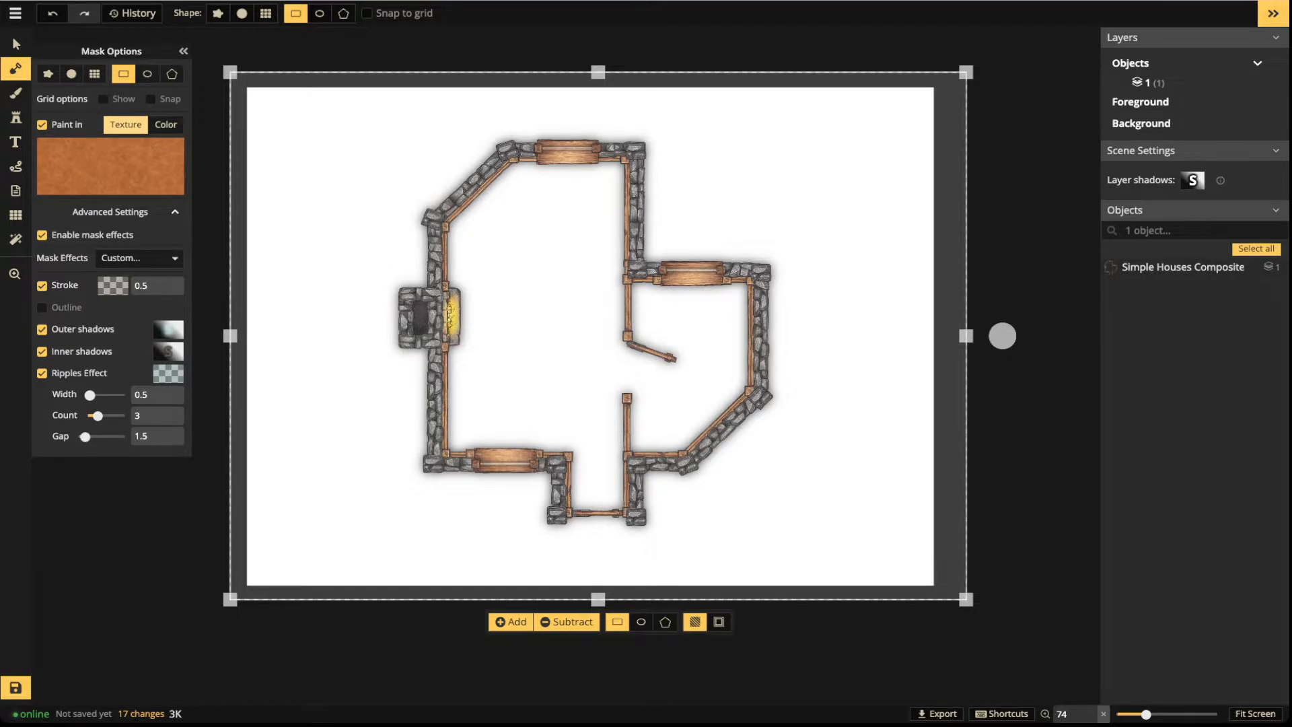
click(183, 51)
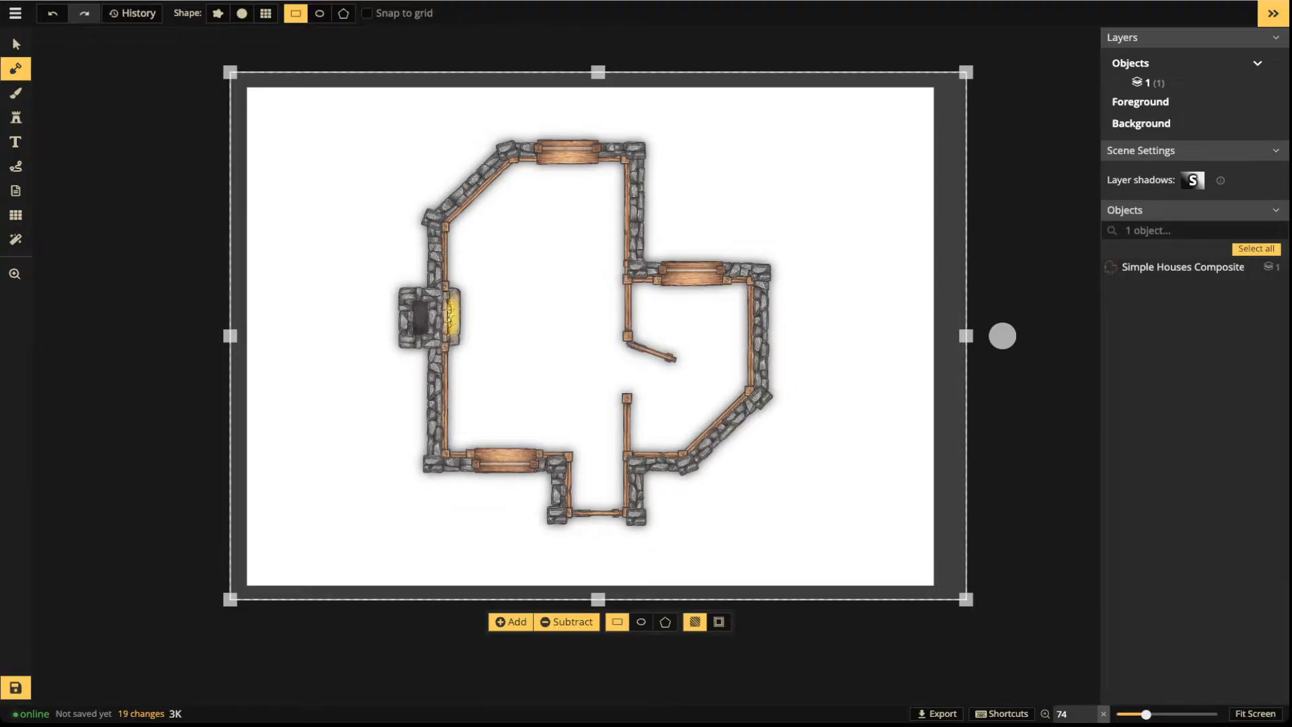
scroll(286, 404, down, 5)
key(space)
drag(288, 403, 309, 469)
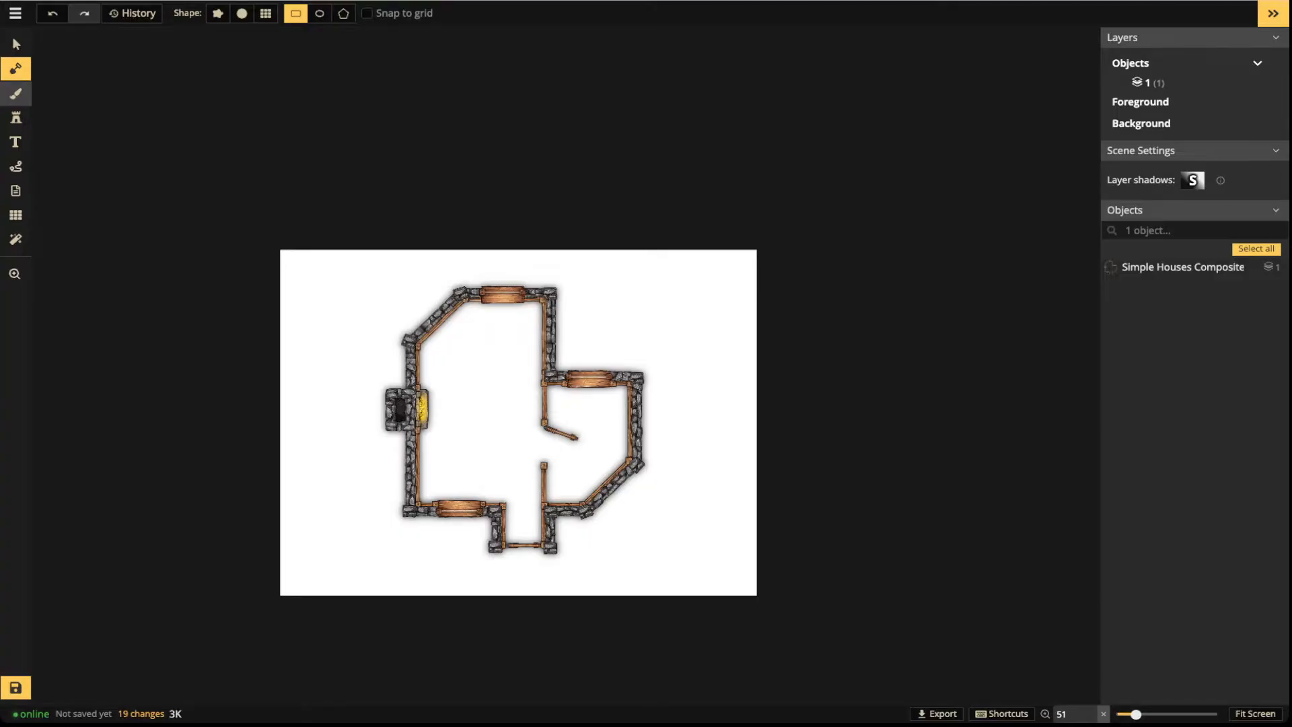
Switch to the Brush tool, undo the last map change and save the map
click(15, 93)
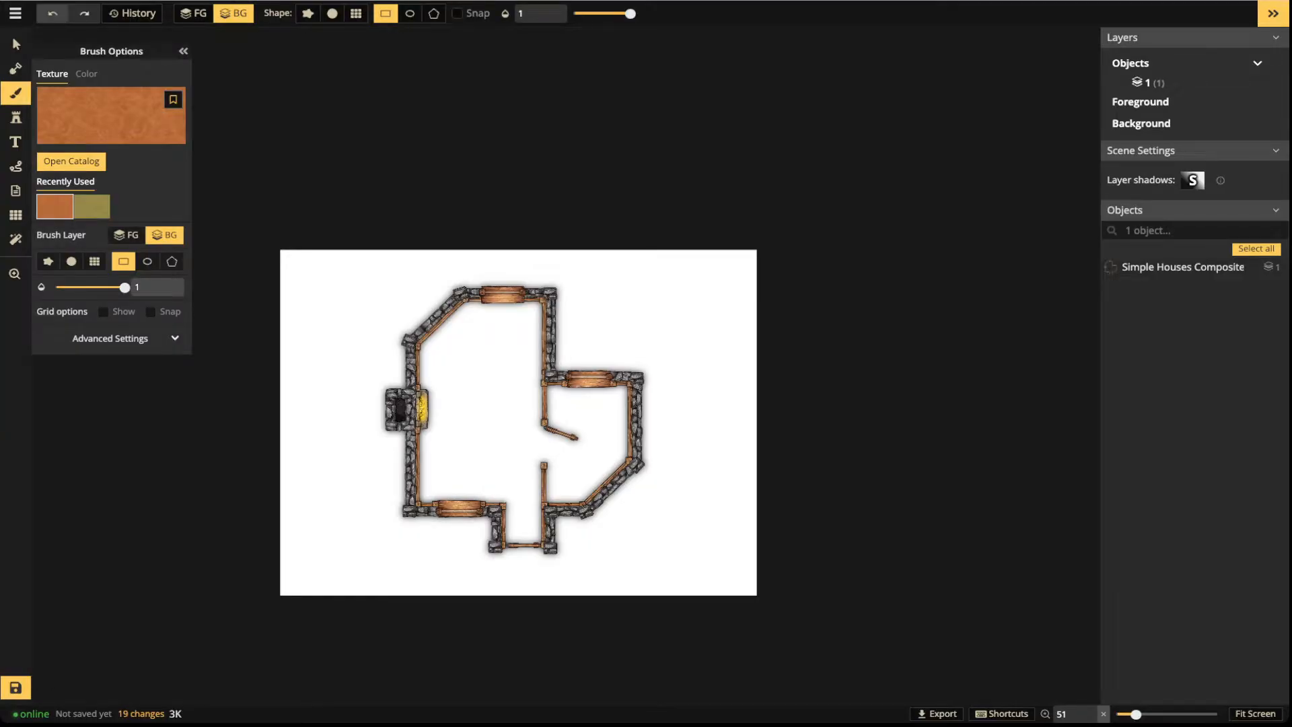
key(ctrl+z)
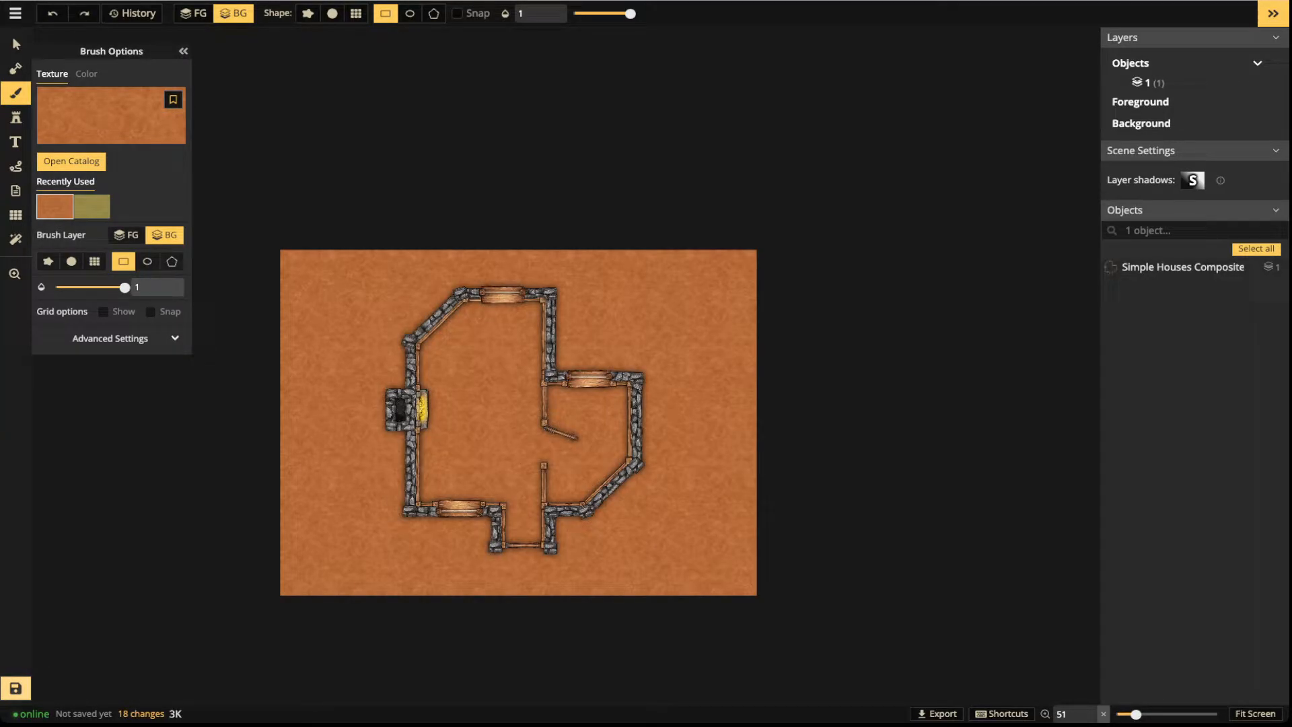
key(ctrl+s)
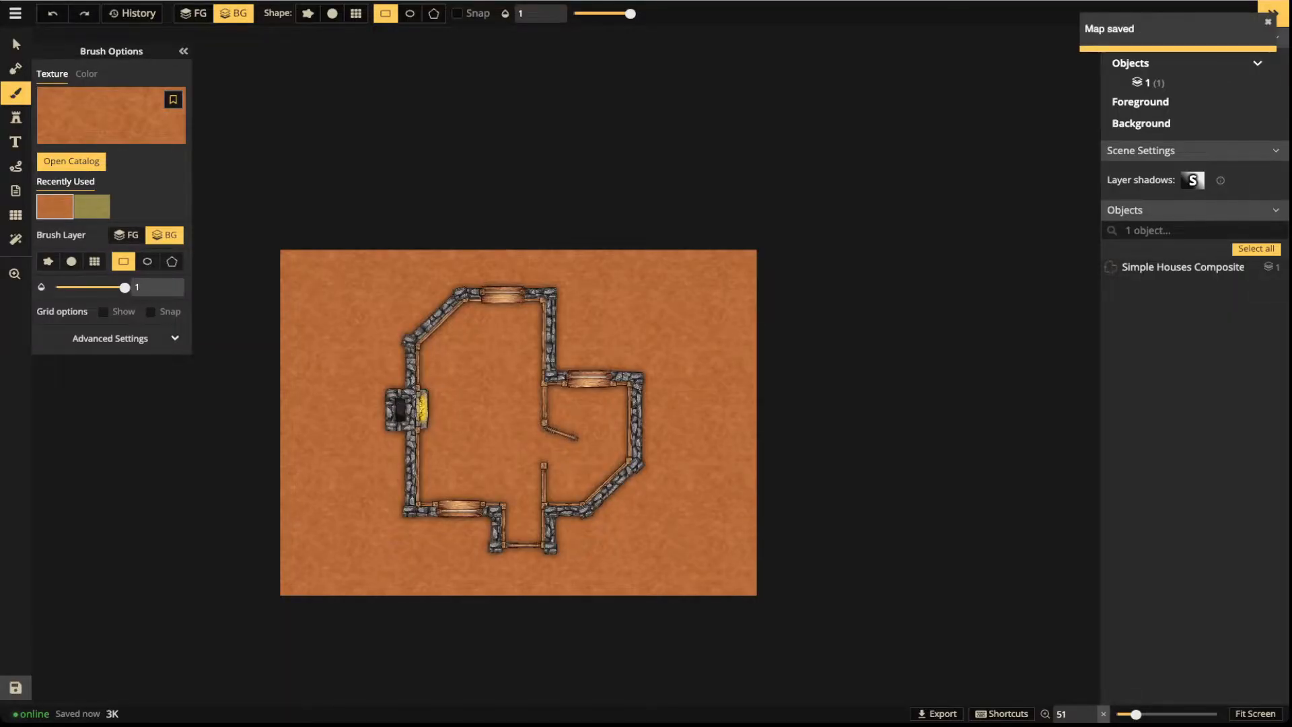
Activate the Select tool and examine the house walls and the orange ground around them
click(16, 45)
scroll(360, 290, up, 1)
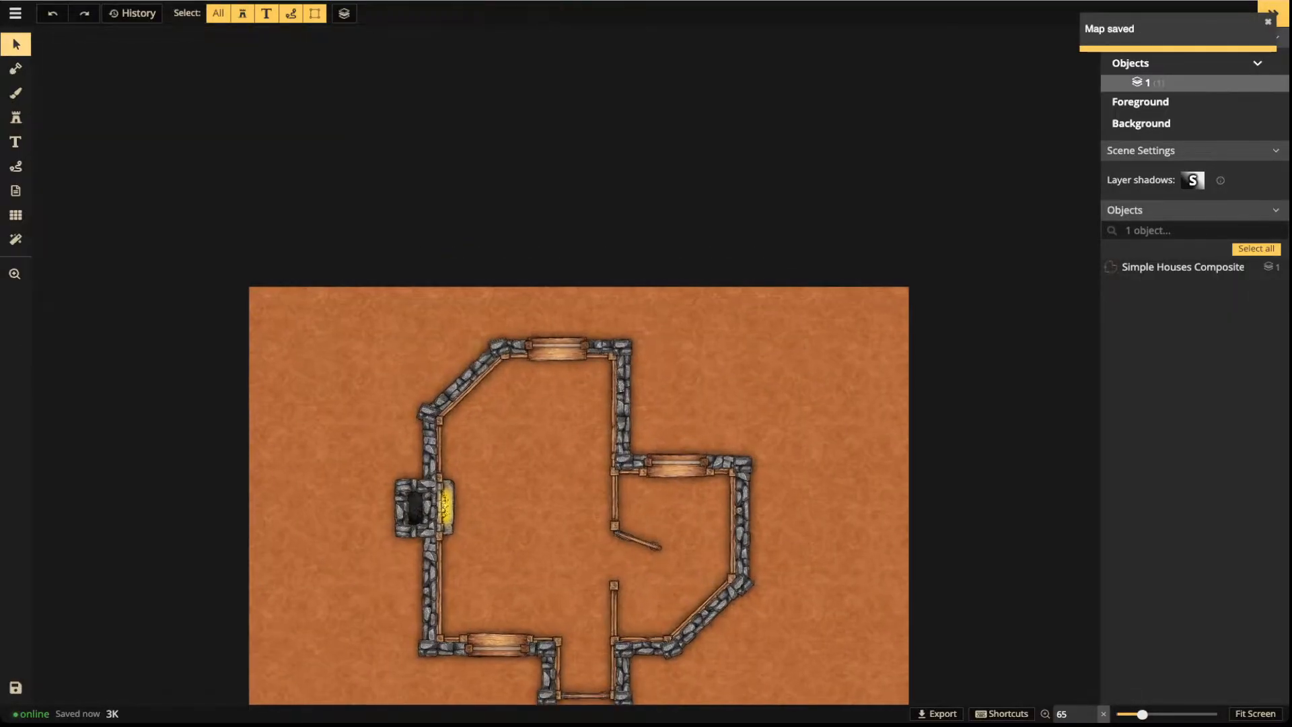
key(space)
drag(571, 525, 566, 422)
drag(515, 340, 537, 292)
scroll(499, 280, up, 2)
scroll(499, 280, down, 2)
key(space)
scroll(523, 281, up, 2)
scroll(524, 281, down, 2)
key(space)
scroll(548, 288, up, 2)
scroll(545, 288, down, 2)
key(space)
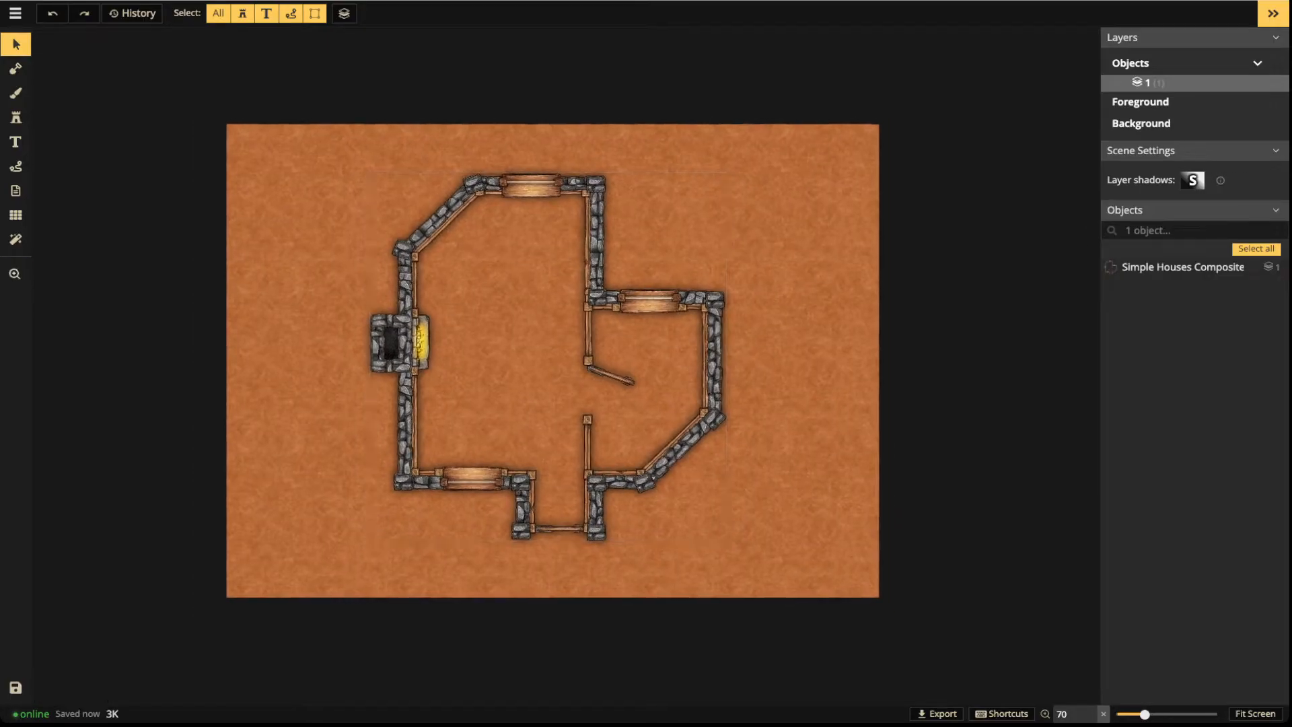
Undo the last three map changes one after another
click(52, 12)
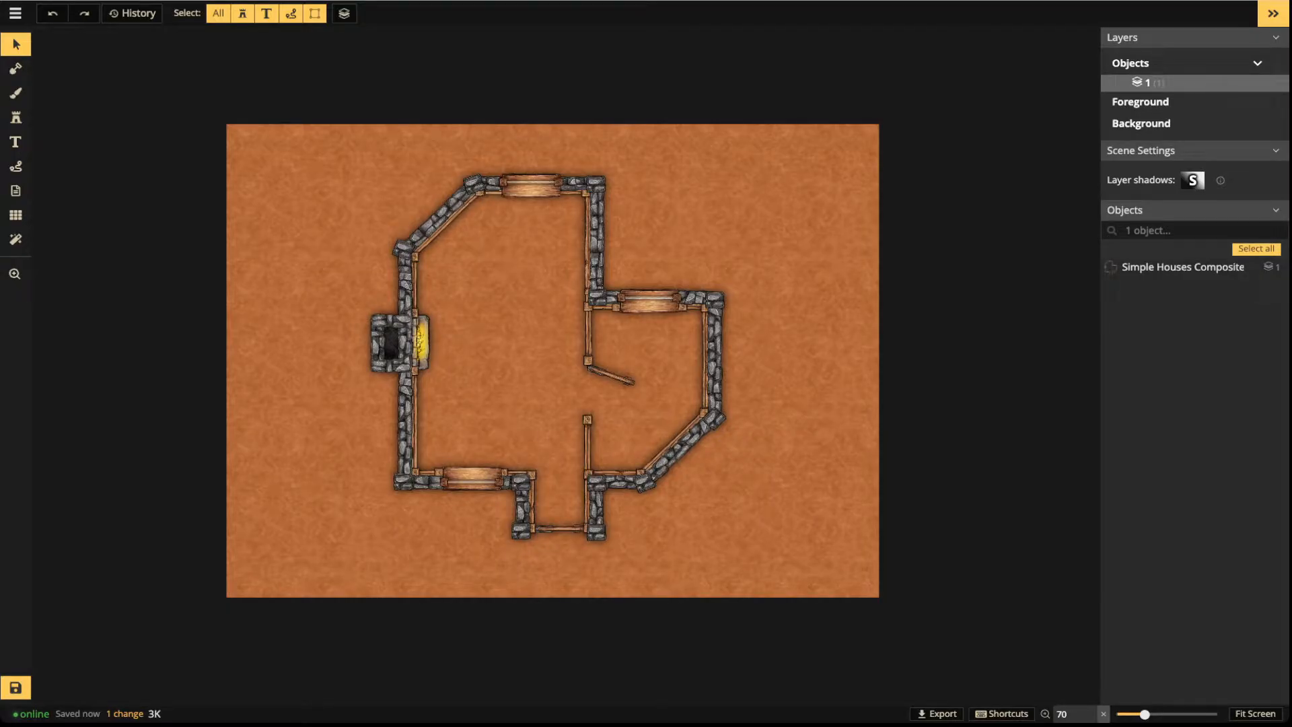
click(52, 13)
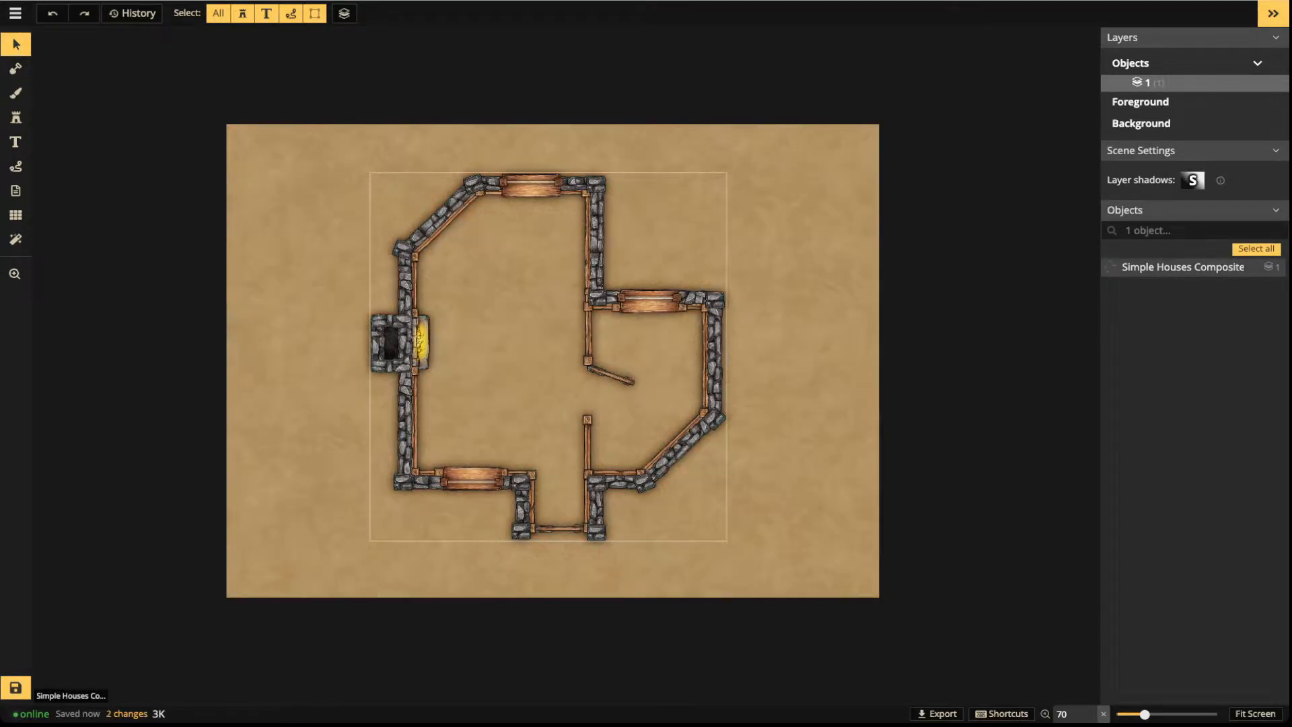
click(53, 13)
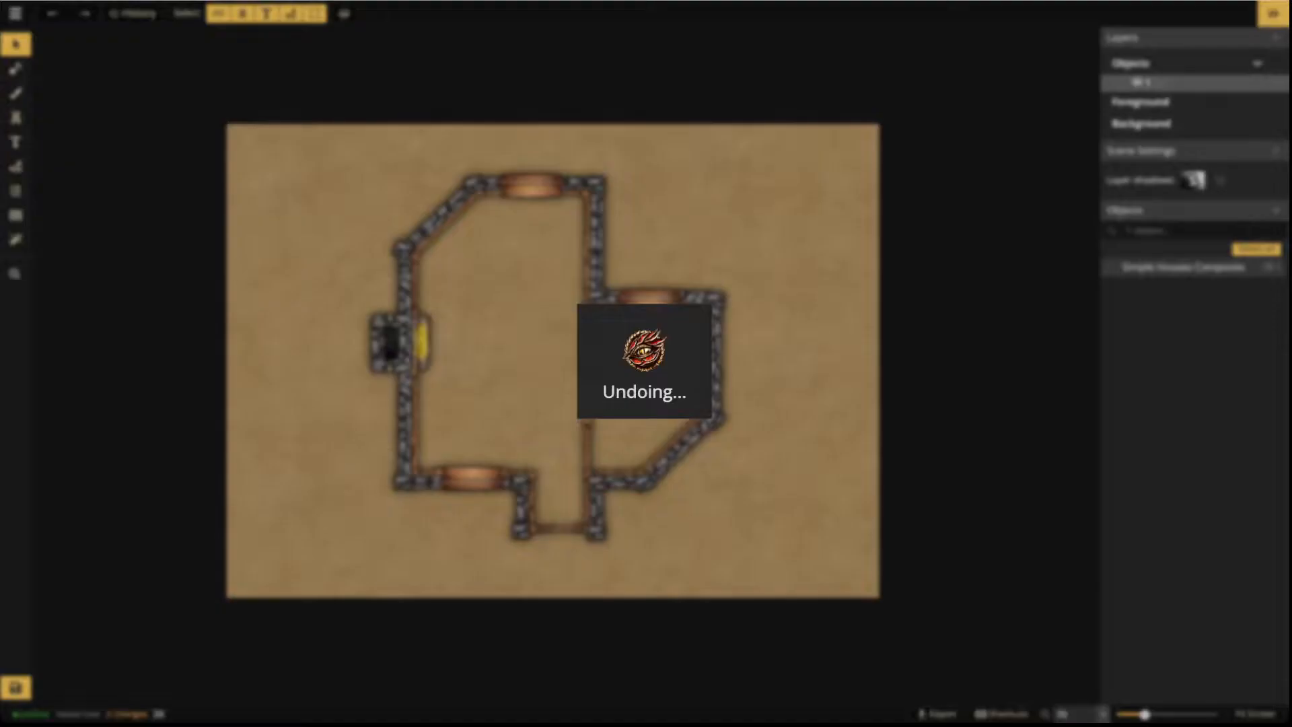
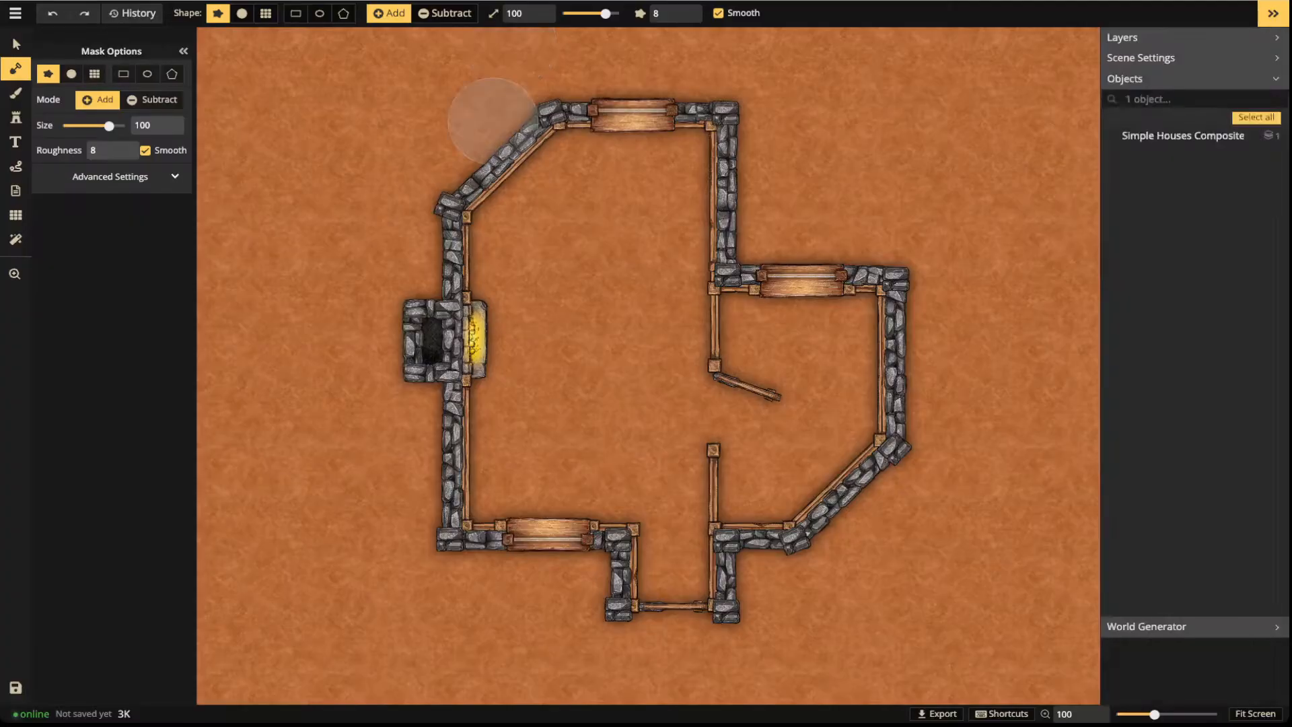
Subtract the mask from the entire map with one filled rectangle that extends beyond the map edges
scroll(469, 224, down, 3)
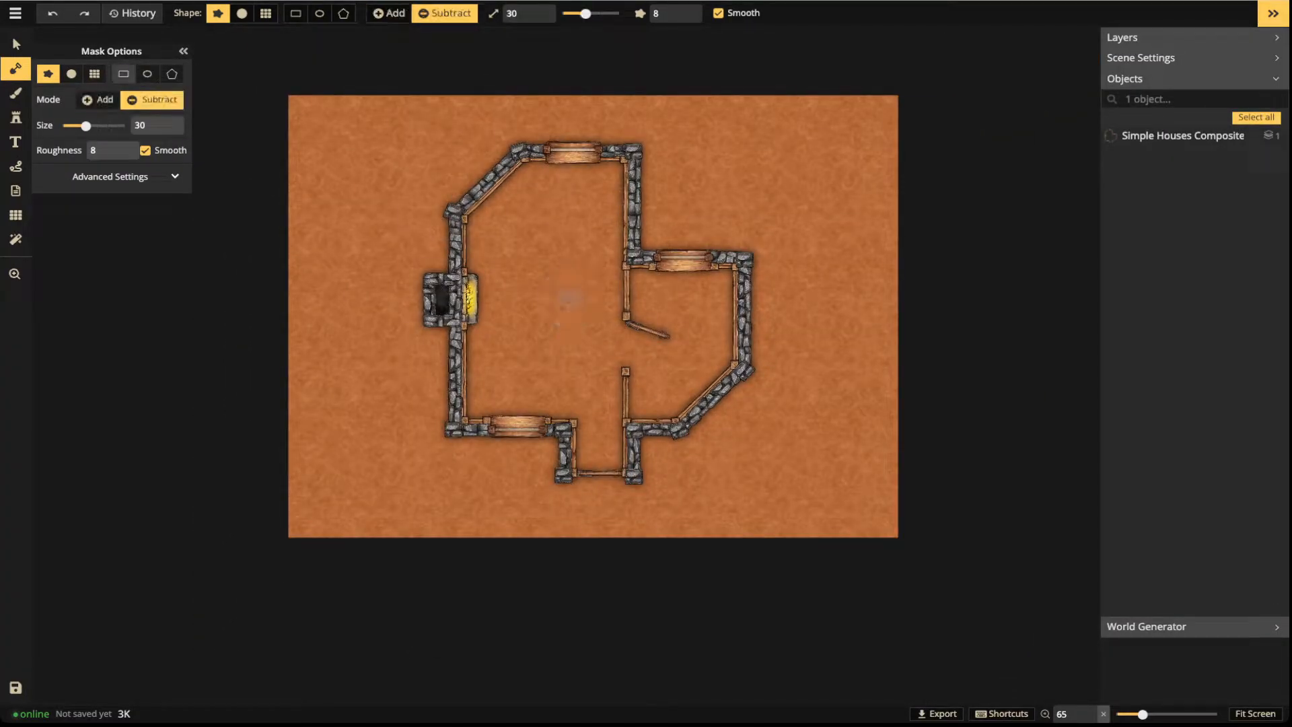
click(123, 73)
drag(254, 72, 941, 574)
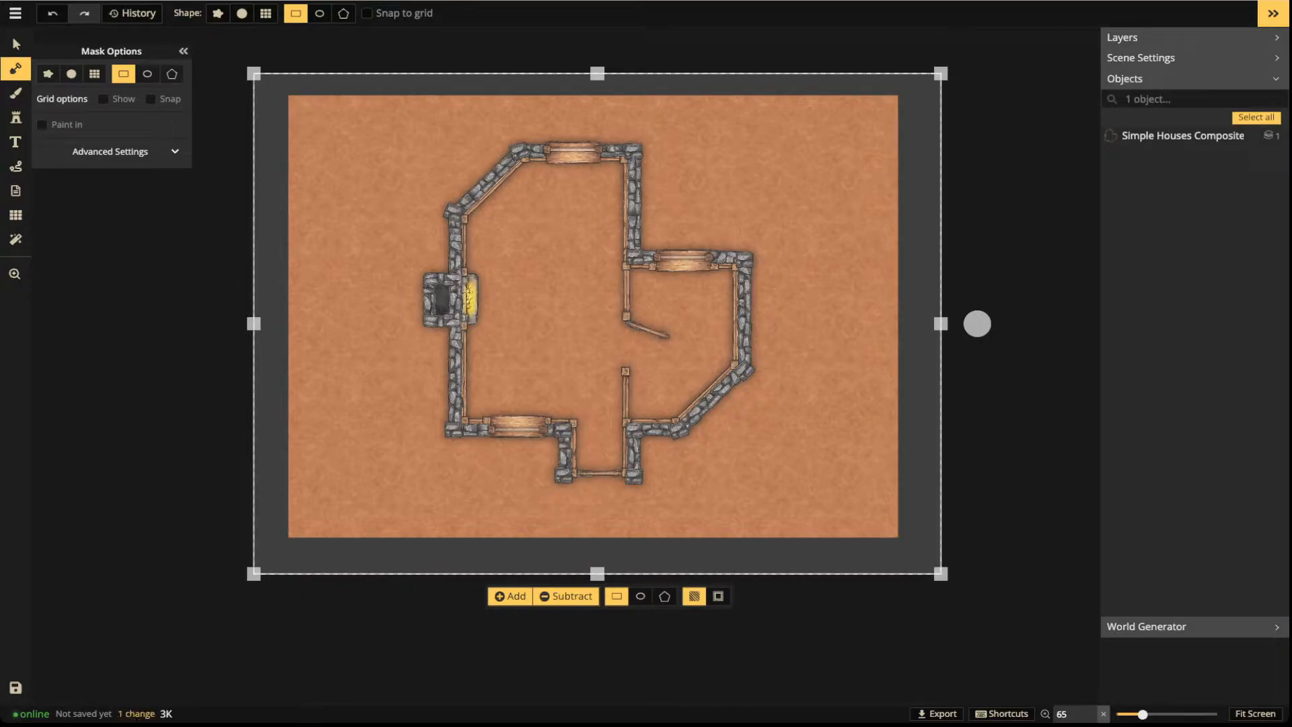
mouse_move(597, 322)
mouse_down()
mouse_move(686, 296)
mouse_move(594, 313)
mouse_up()
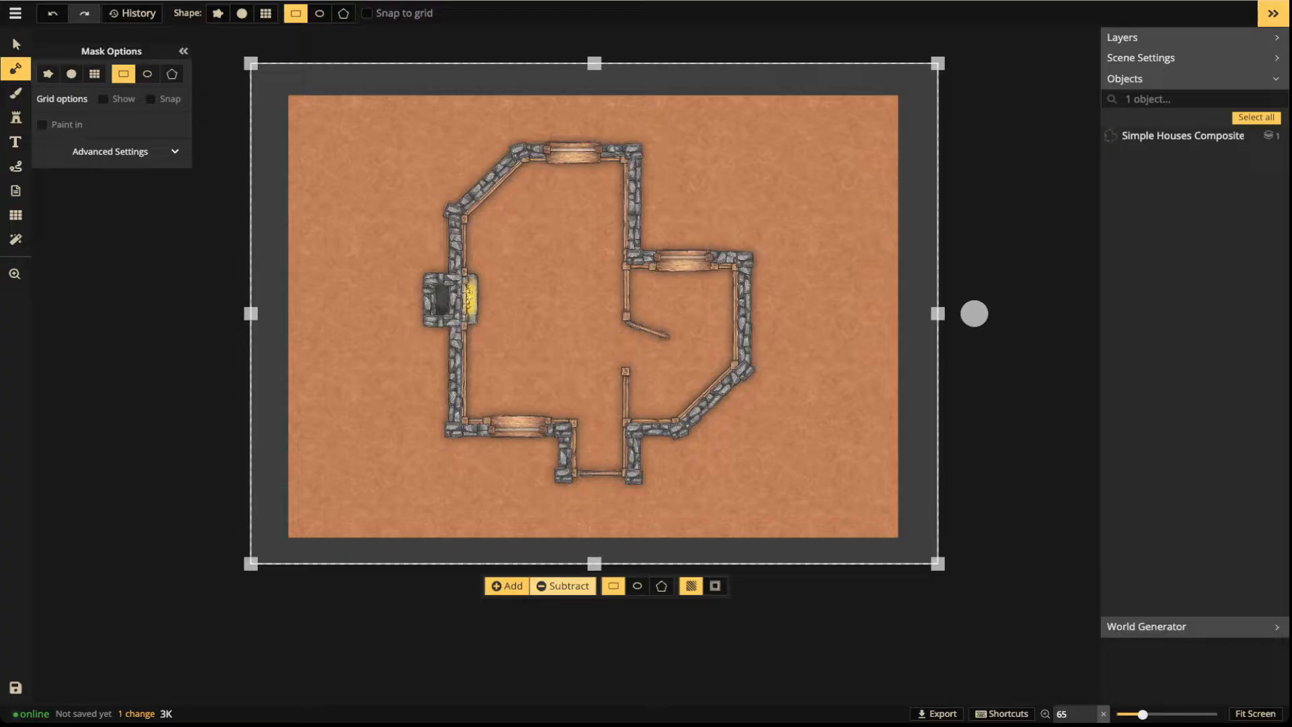
click(563, 586)
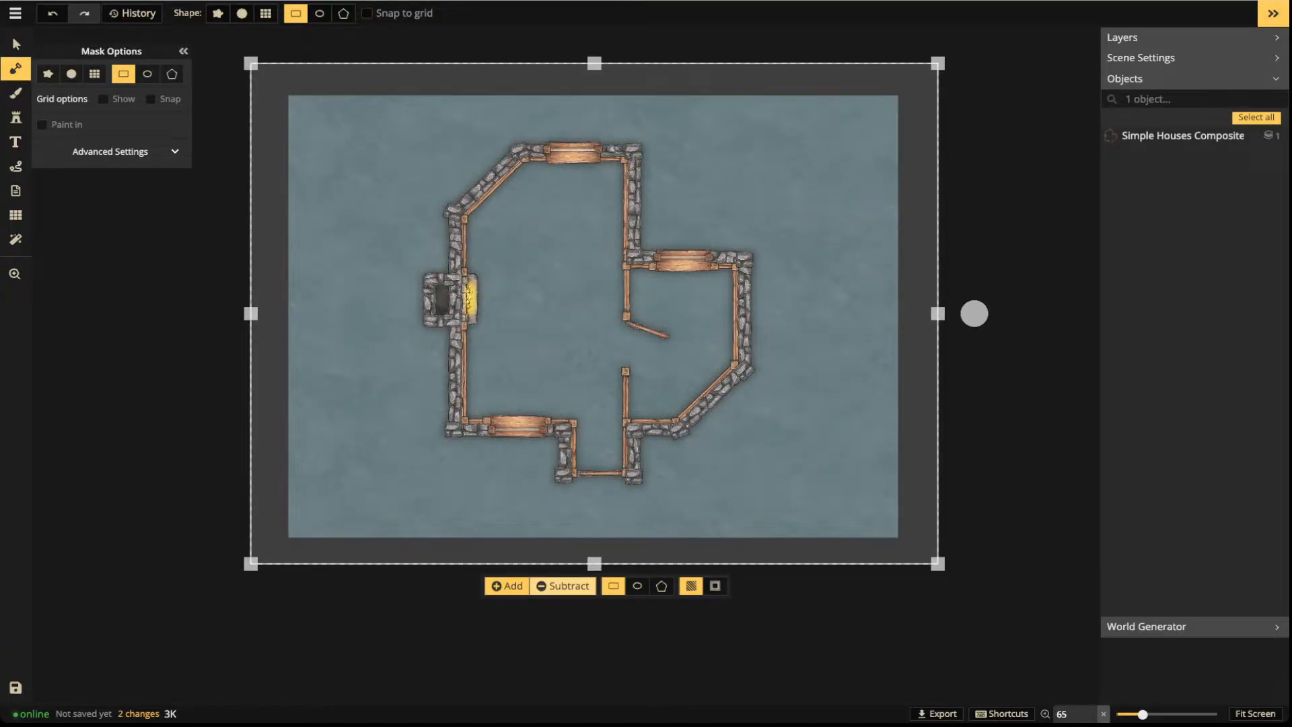
Fit the mask rectangle over the house's large west room and turn on Paint in for it
drag(251, 63, 456, 210)
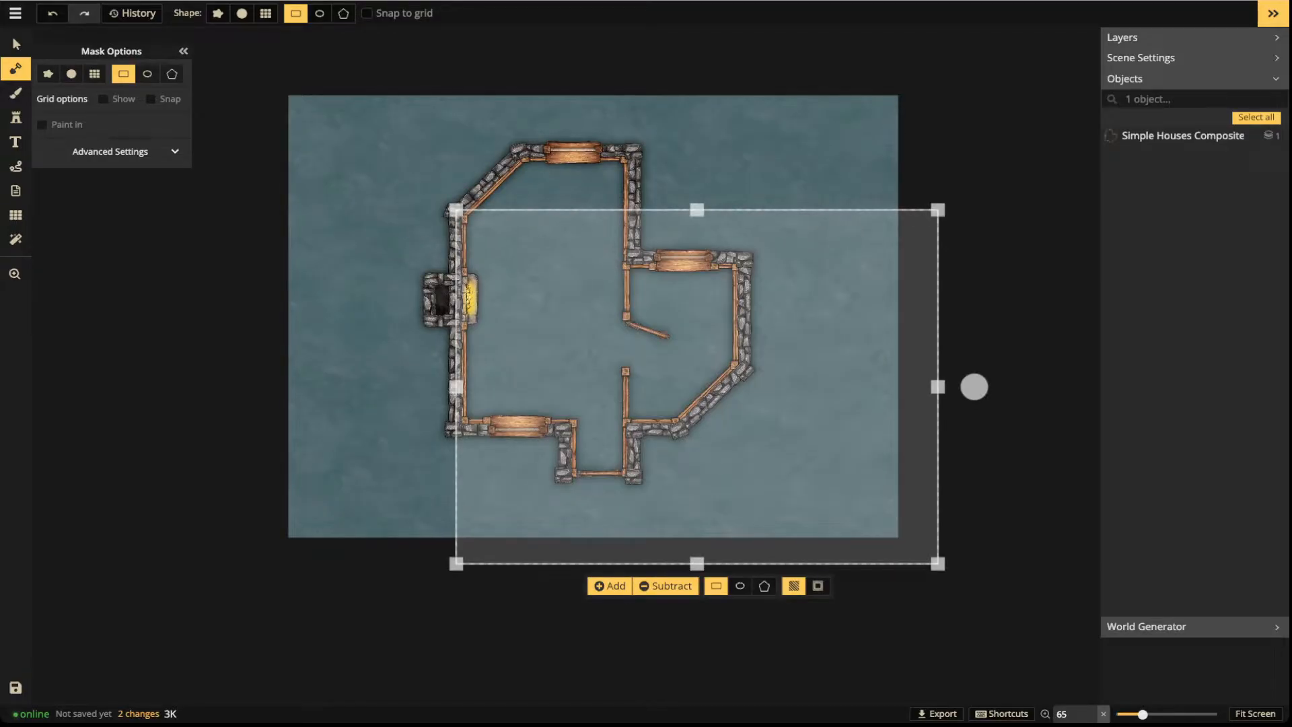
drag(974, 386, 668, 315)
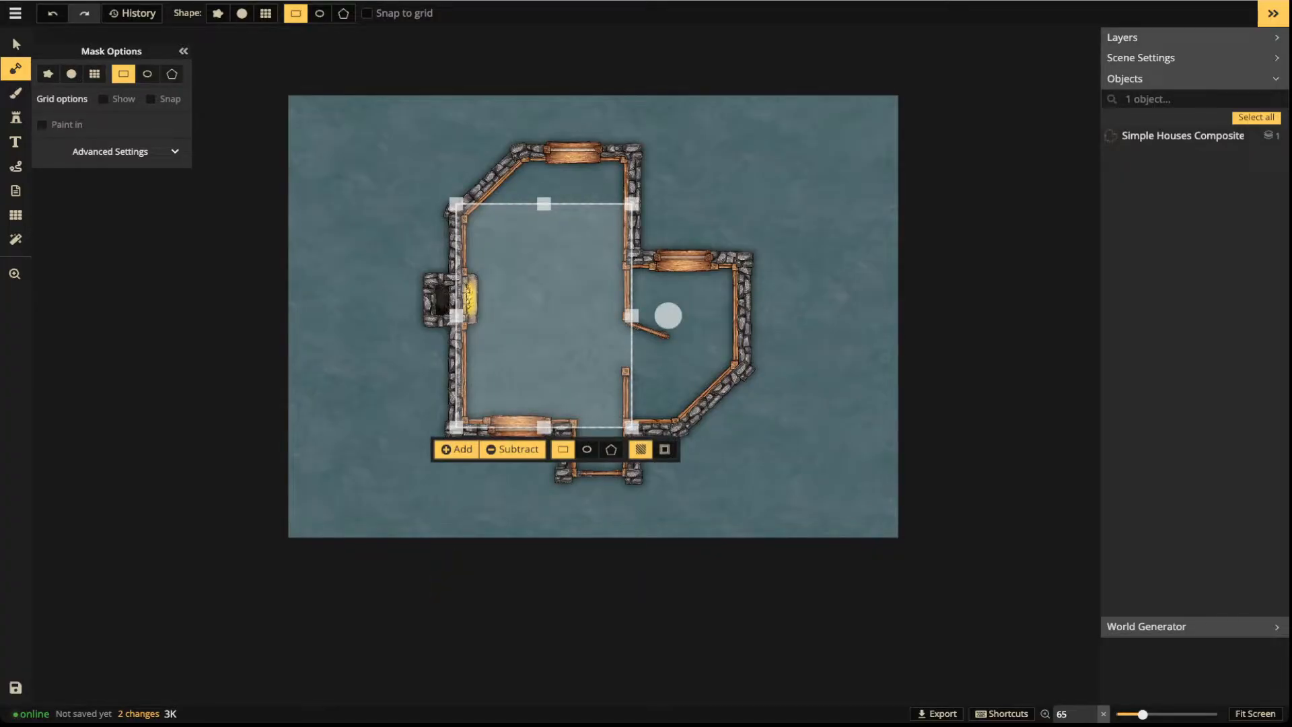
click(42, 125)
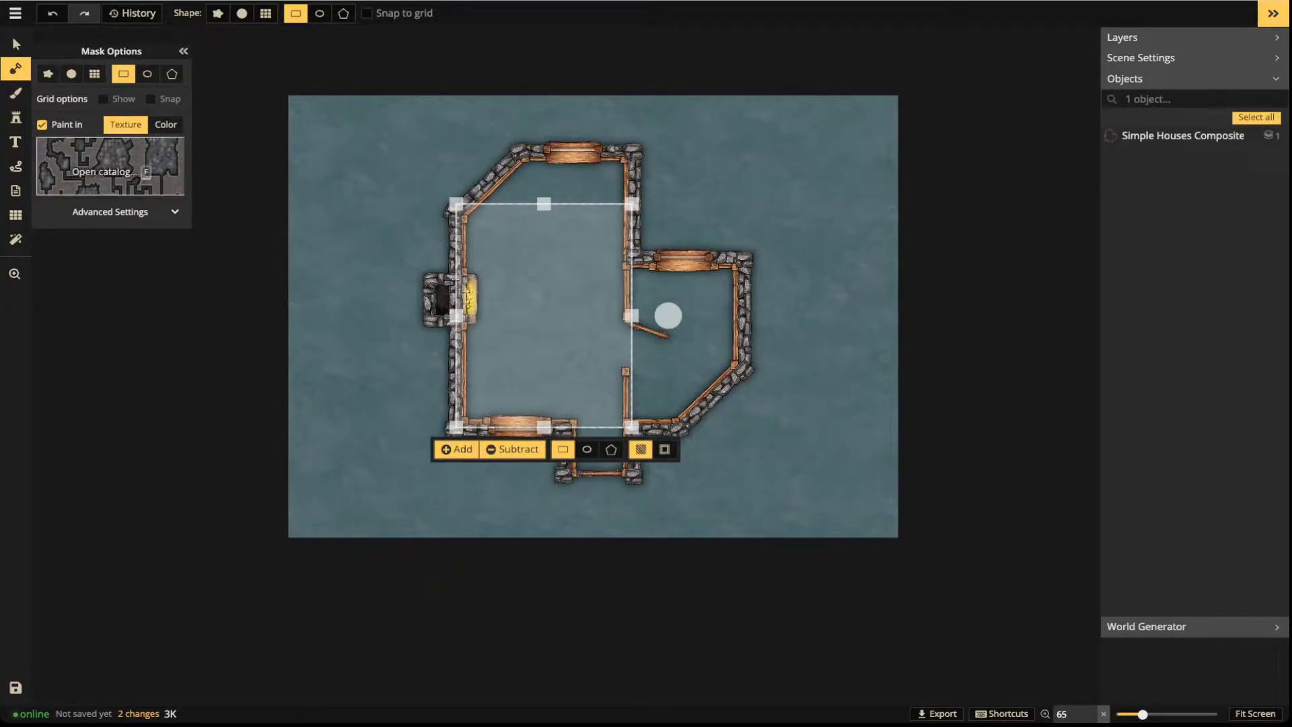
Filter the texture catalog to show only Fantasy Battlemaps 2.0, excluding Custom Assets and Fantasy World
click(109, 166)
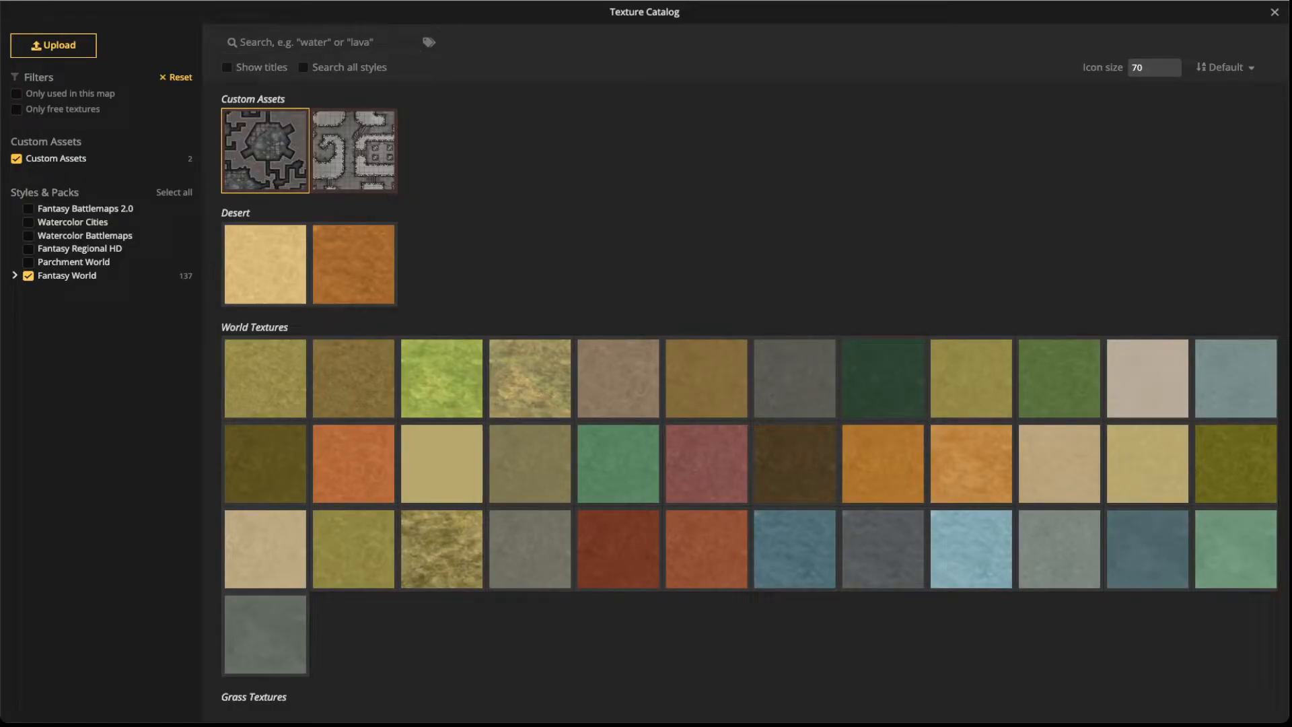
click(16, 159)
click(28, 276)
click(29, 209)
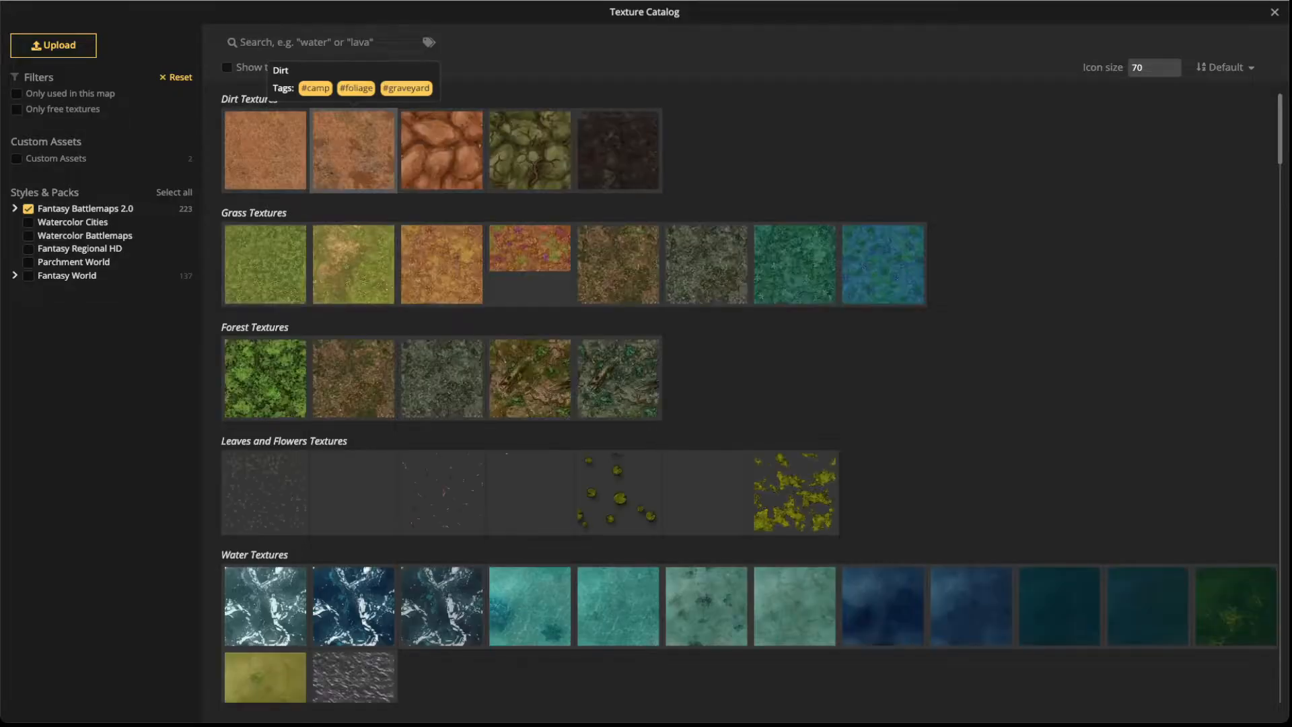
Try the beige stone temple texture for the mask's Paint in, and replace it with the blue-violet square-tile temple texture
scroll(740, 397, down, 15)
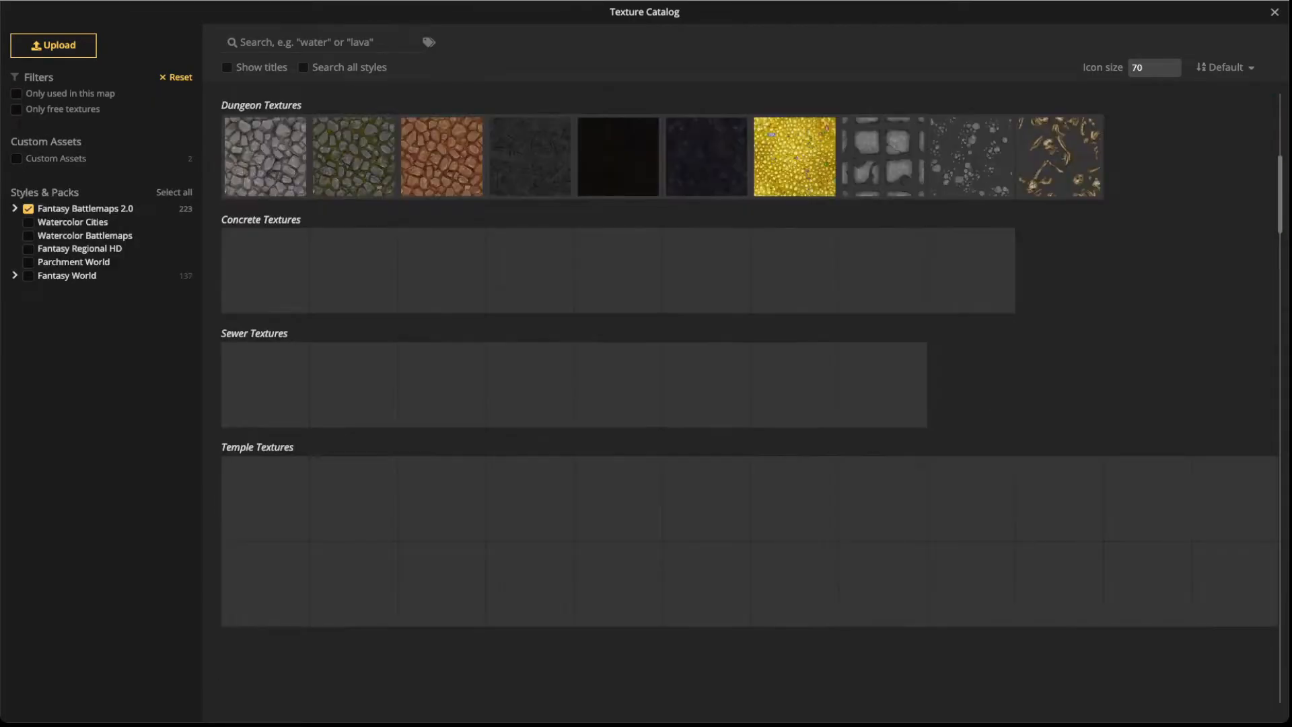
scroll(741, 397, down, 3)
scroll(740, 397, up, 5)
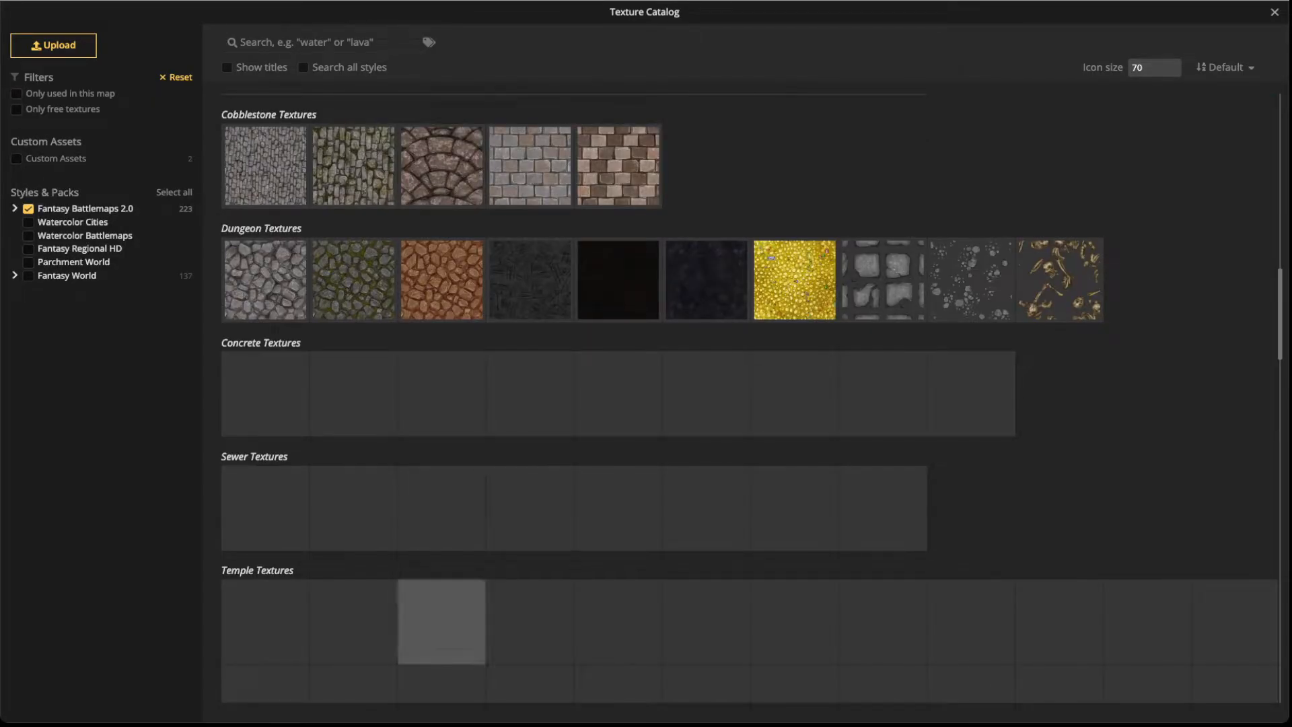
click(440, 622)
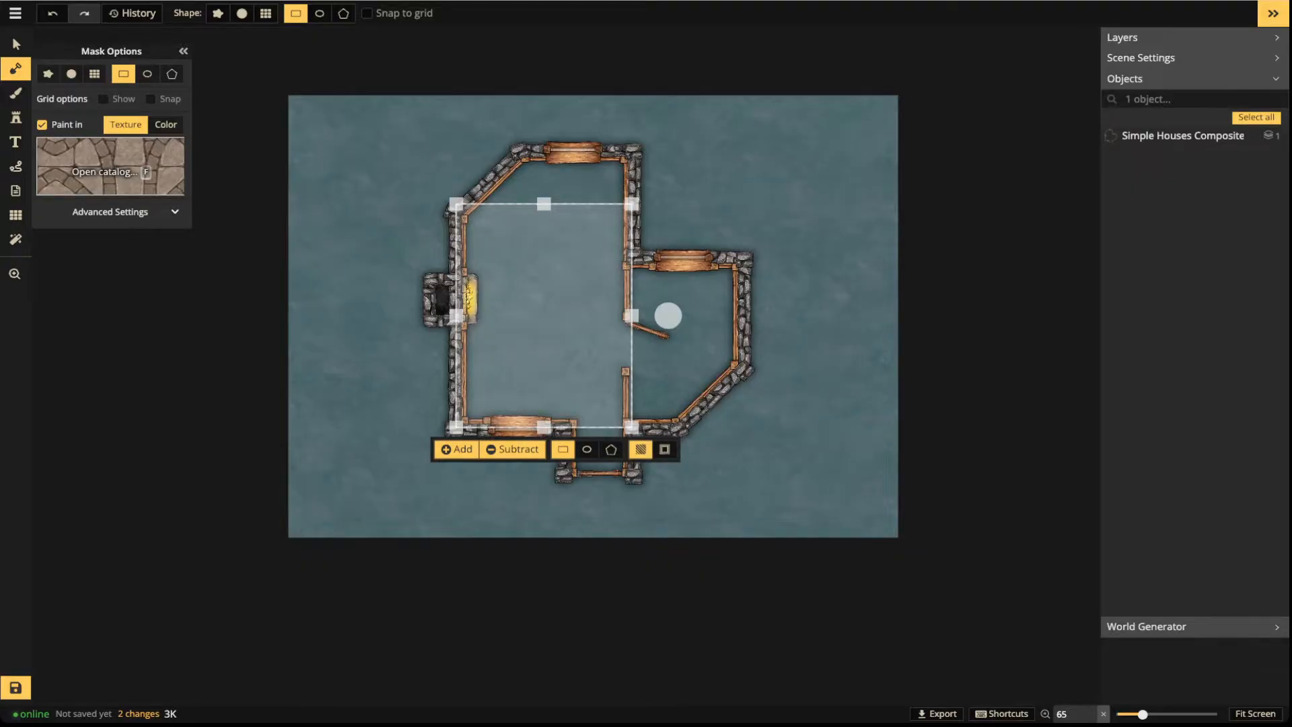
click(111, 166)
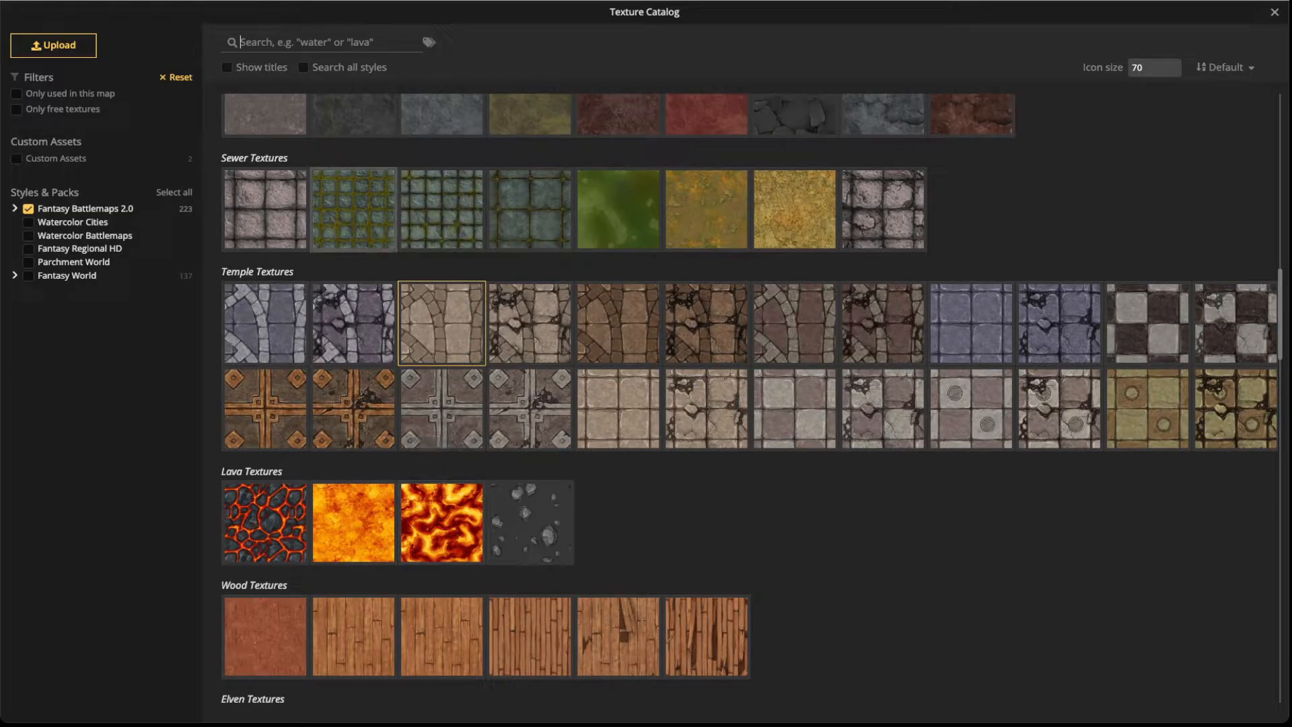
click(971, 324)
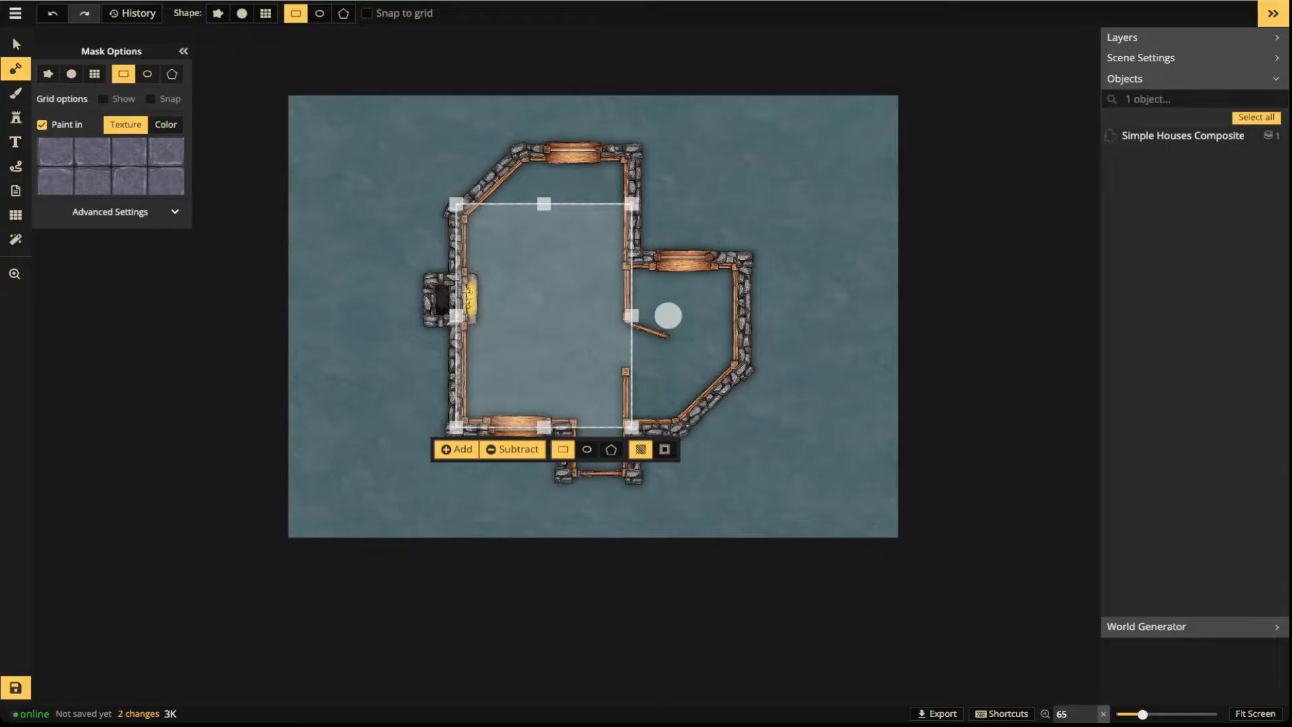
Add the rectangular mask over the house's west room, painted in with the blue-violet tile texture
click(456, 449)
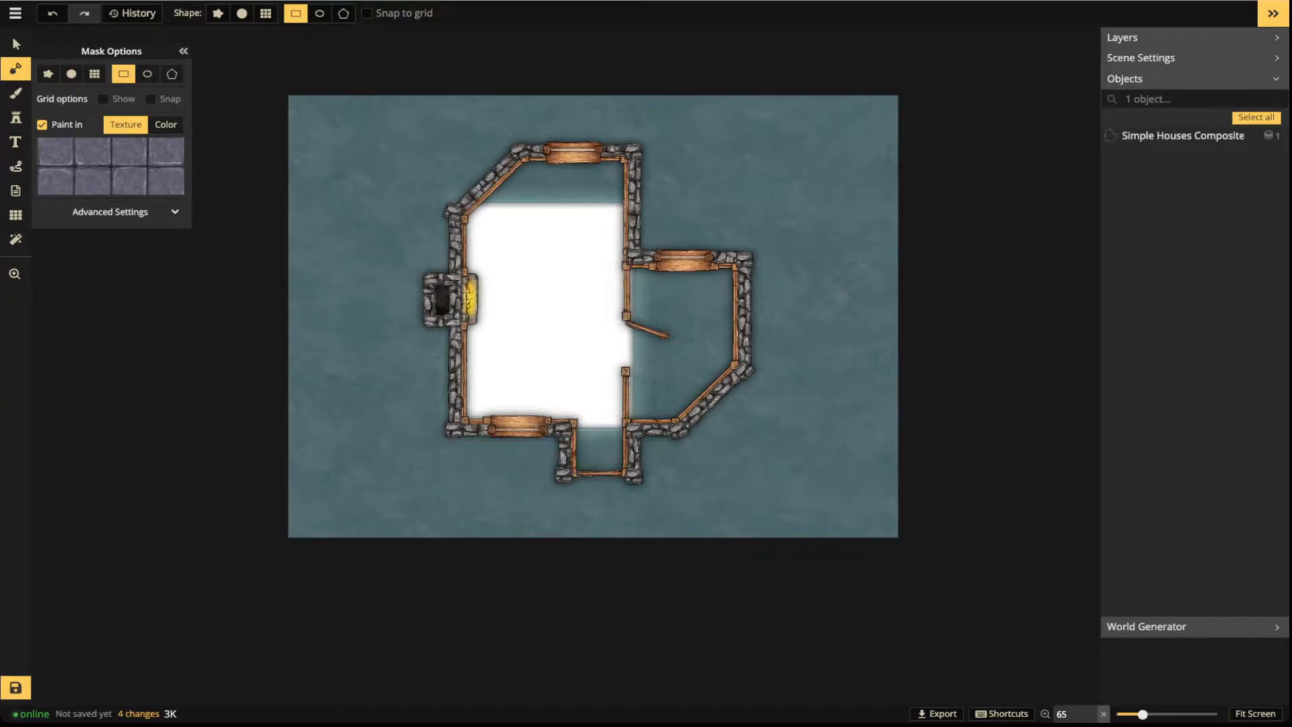
scroll(543, 275, down, 2)
scroll(546, 279, up, 3)
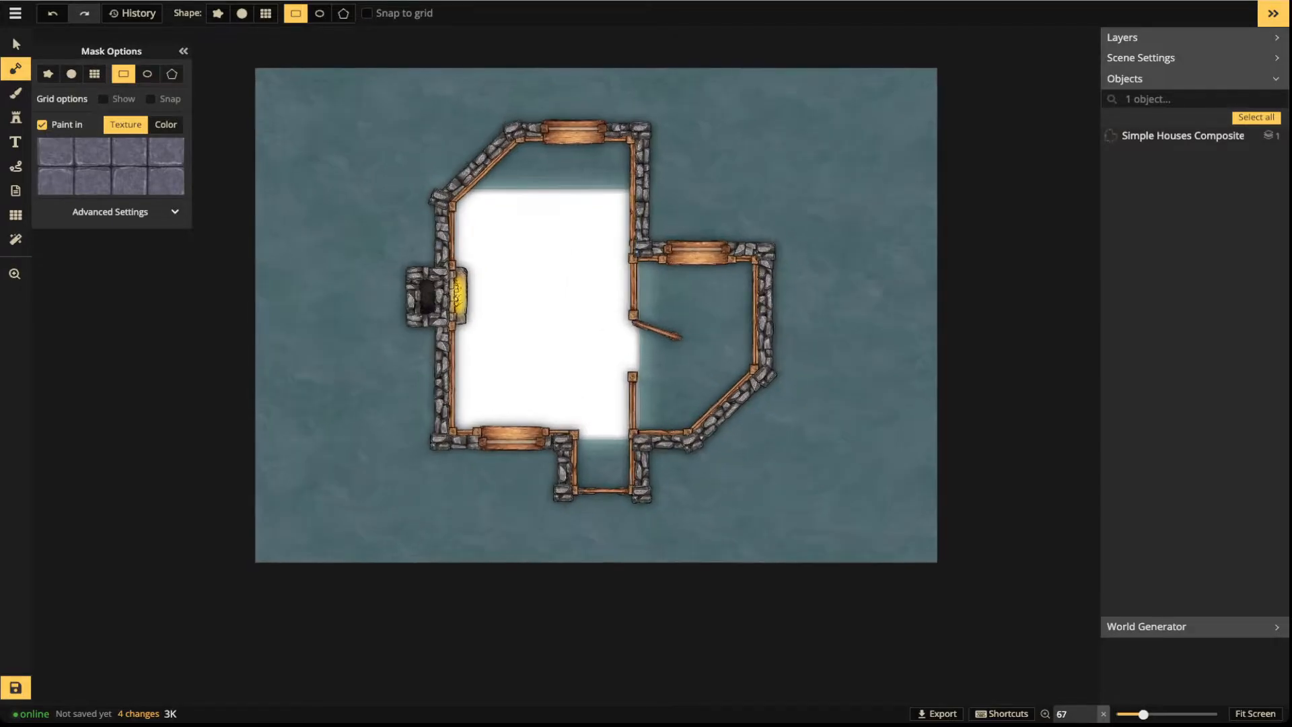
Brush black over the northern half of the masked room on the foreground, and return the brush to the tile texture
click(15, 44)
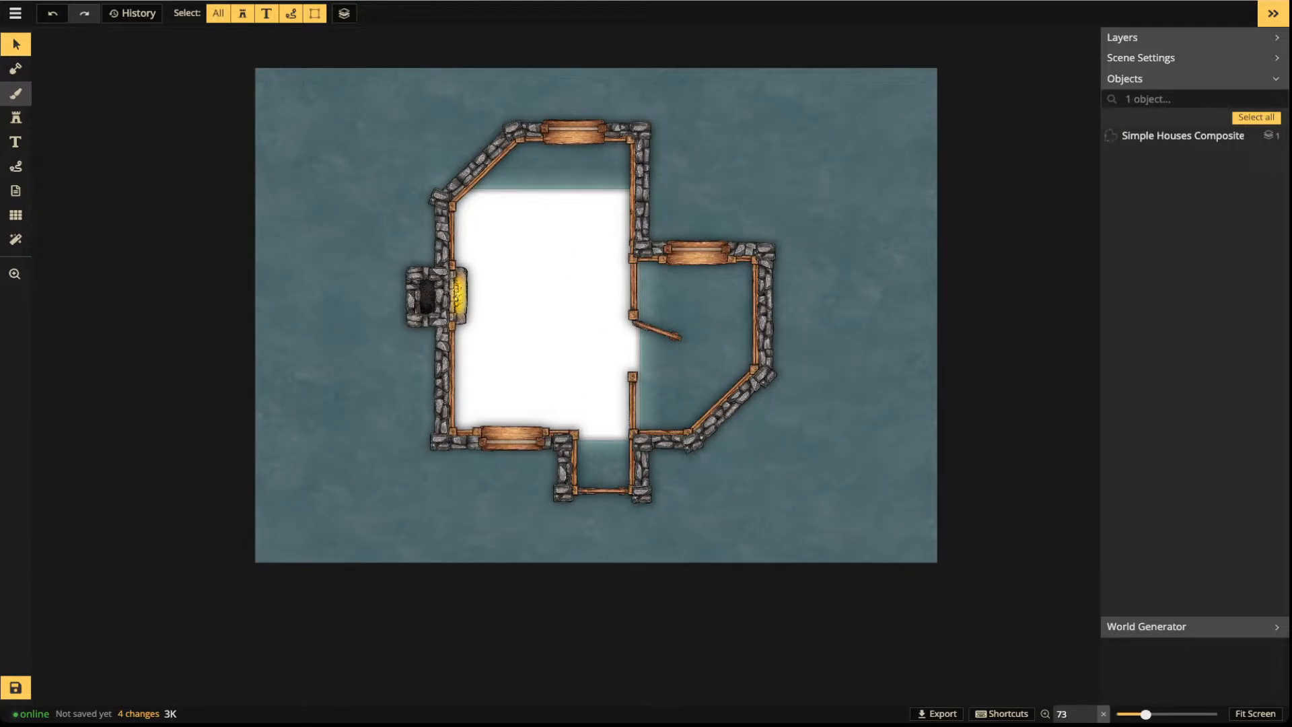
click(15, 93)
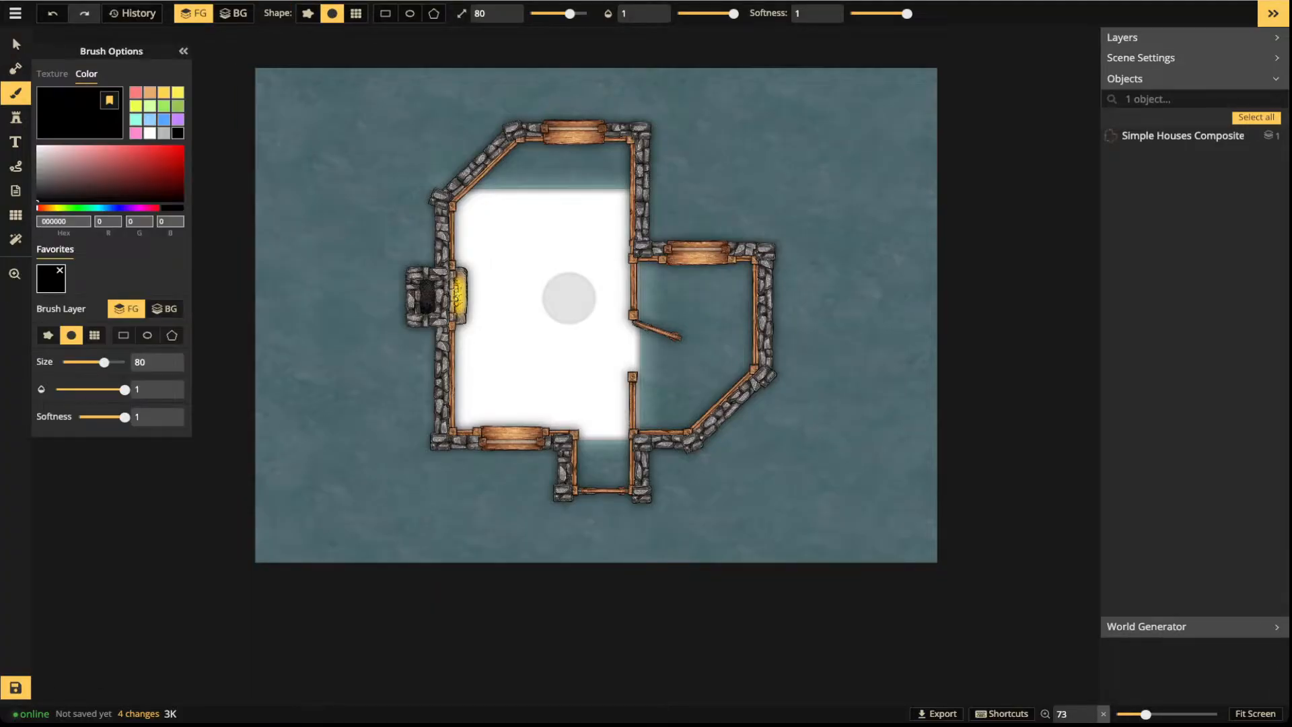
mouse_move(441, 219)
mouse_down()
mouse_move(574, 270)
mouse_move(653, 240)
mouse_move(513, 262)
mouse_move(476, 251)
mouse_move(663, 230)
mouse_move(568, 242)
mouse_move(559, 317)
mouse_move(449, 246)
mouse_up()
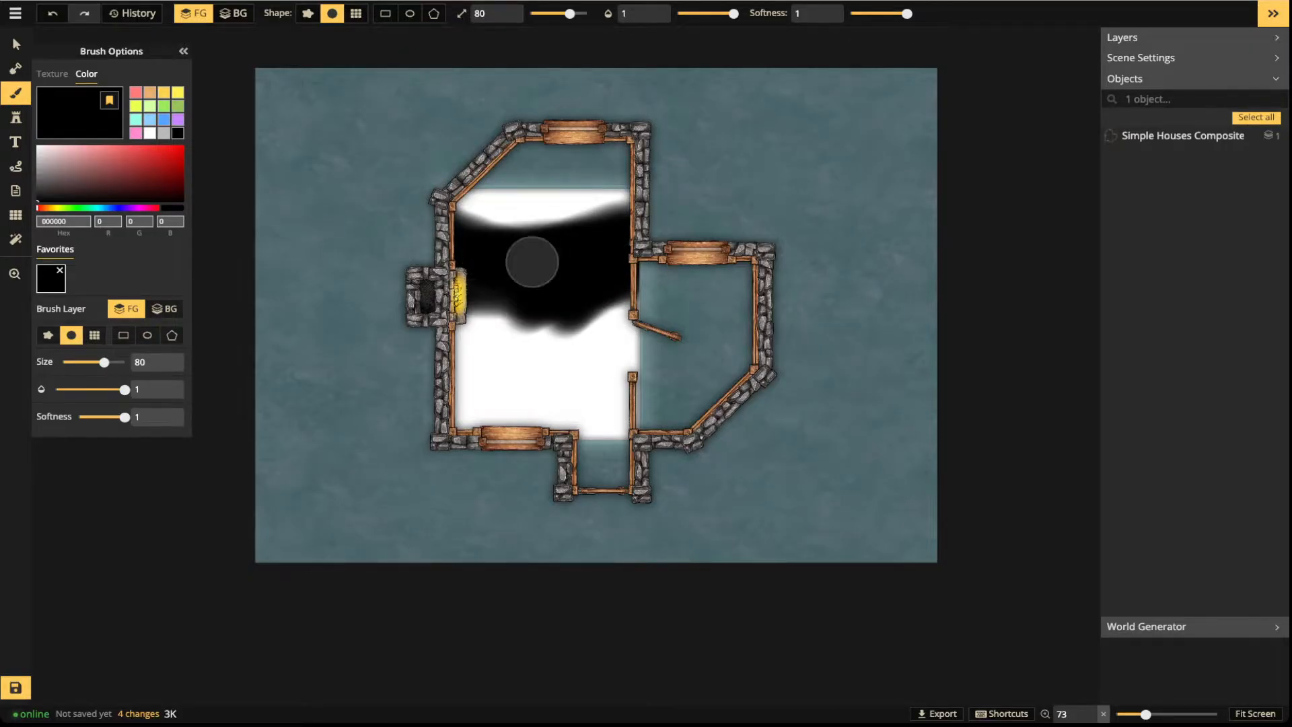
mouse_move(602, 276)
mouse_down()
mouse_move(551, 302)
mouse_move(592, 294)
mouse_move(495, 268)
mouse_up()
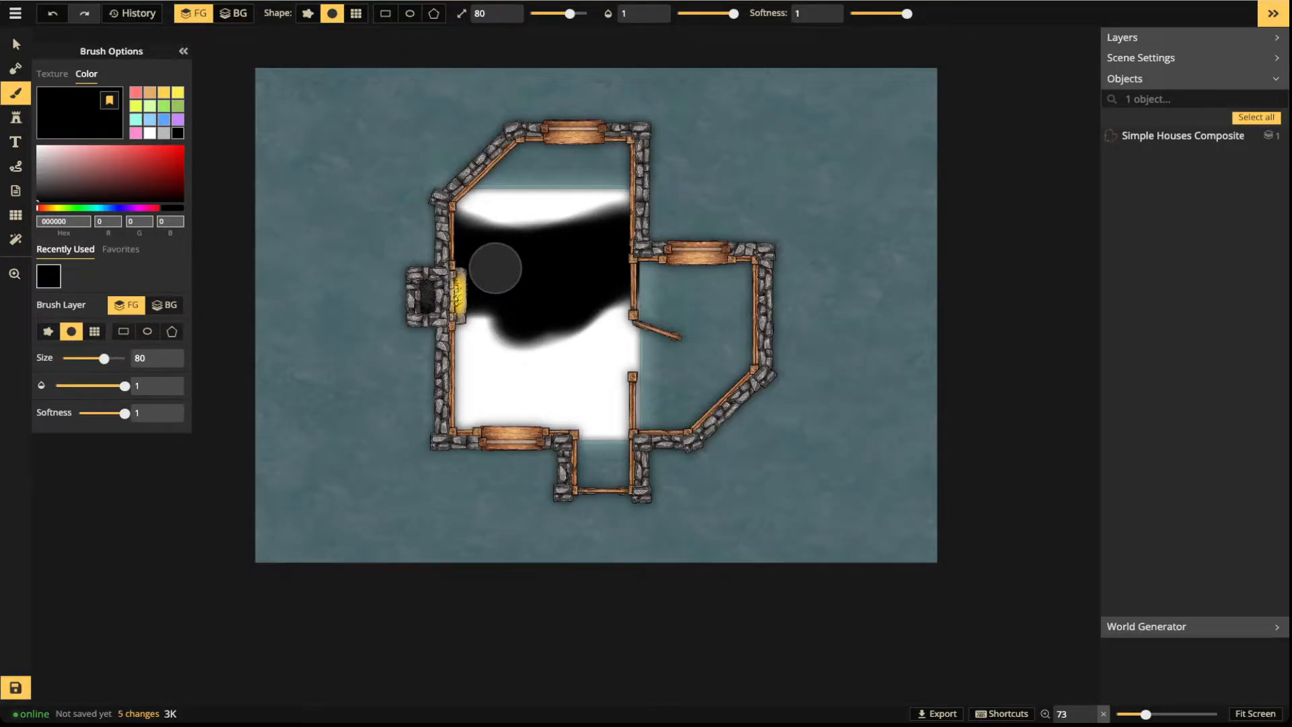
mouse_move(500, 227)
mouse_down()
mouse_move(468, 207)
mouse_move(650, 206)
mouse_move(388, 210)
mouse_move(657, 222)
mouse_up()
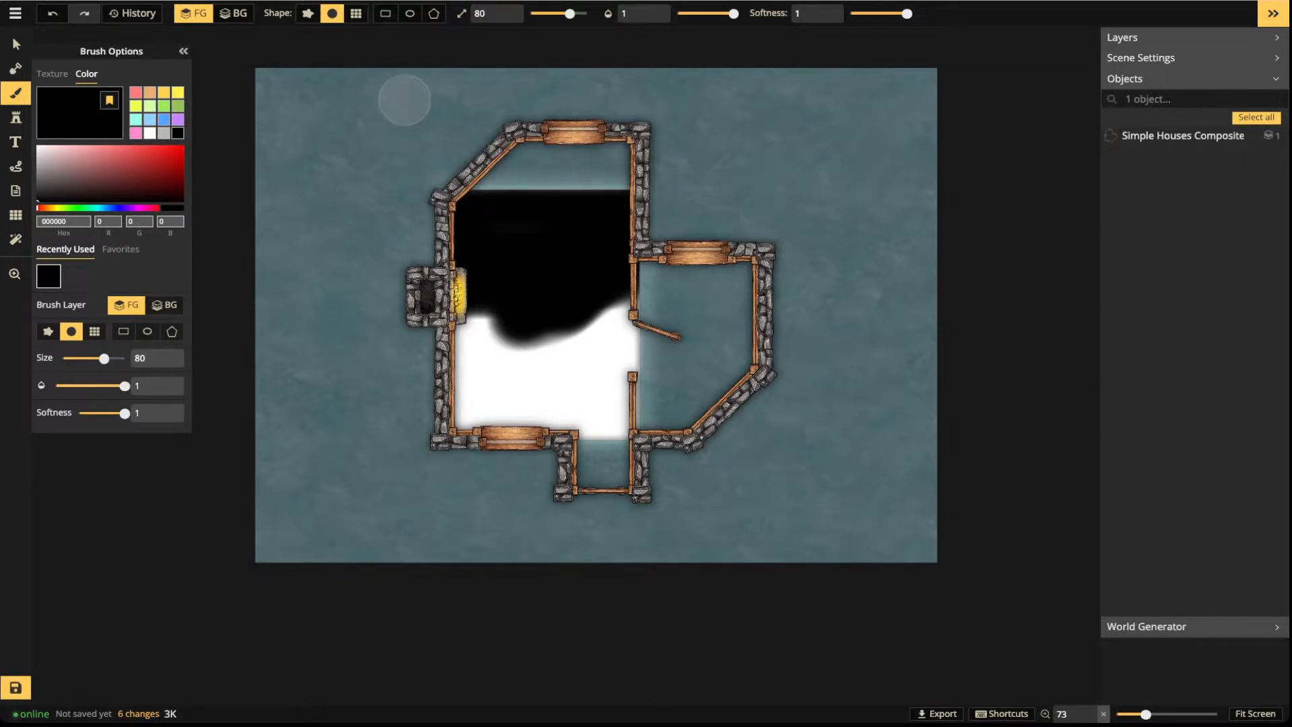
click(51, 74)
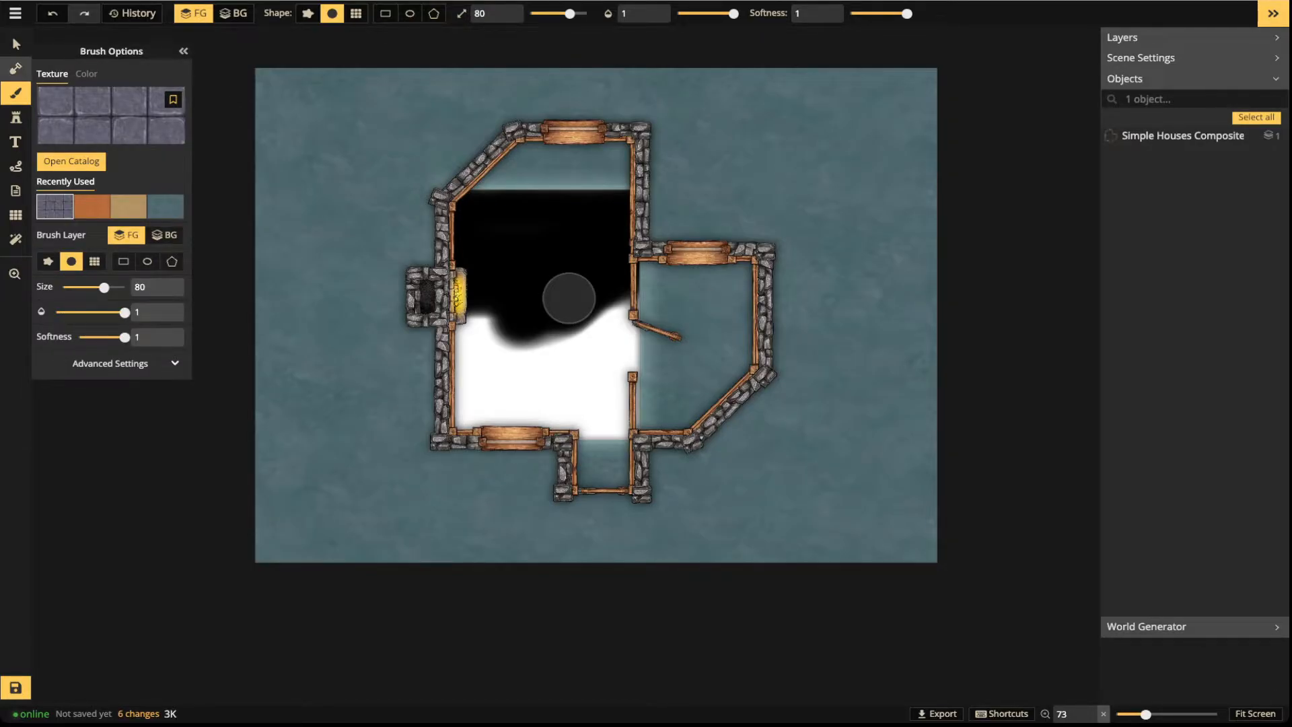
click(15, 69)
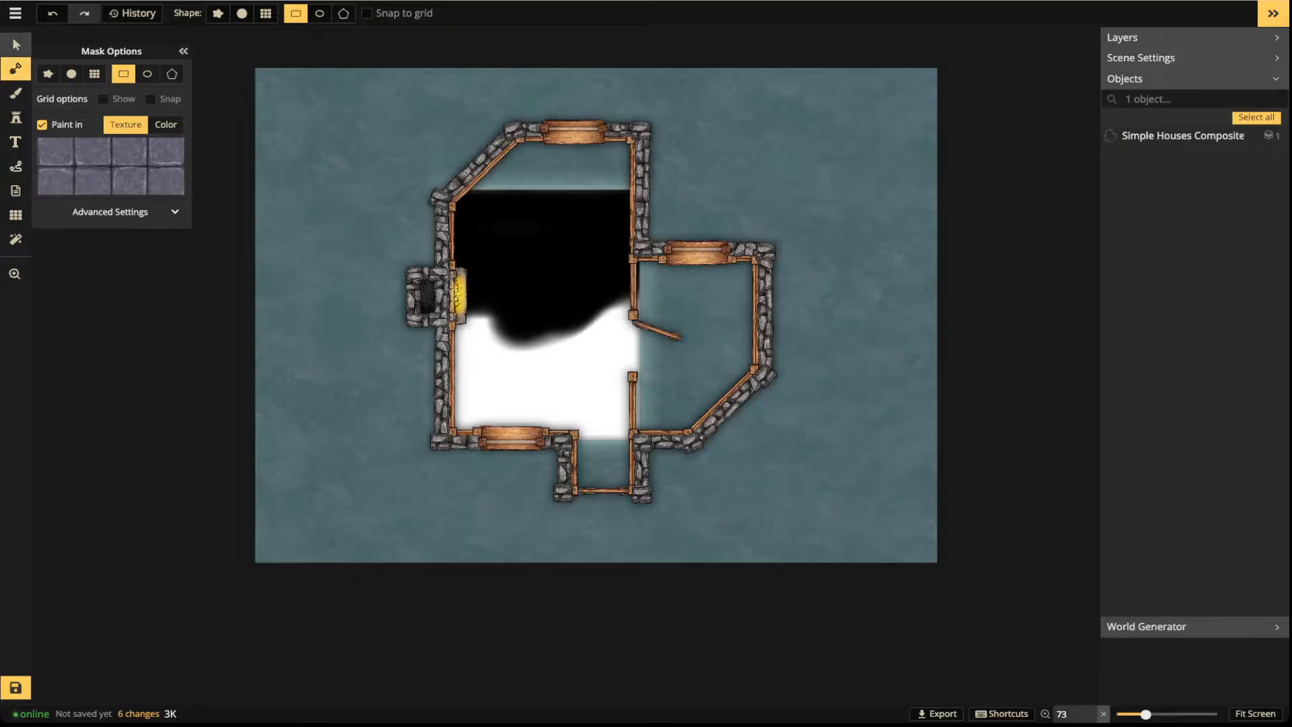
Delete the house stamp that covers the half-black, half-white masked rectangle
click(16, 44)
click(531, 263)
key(Delete)
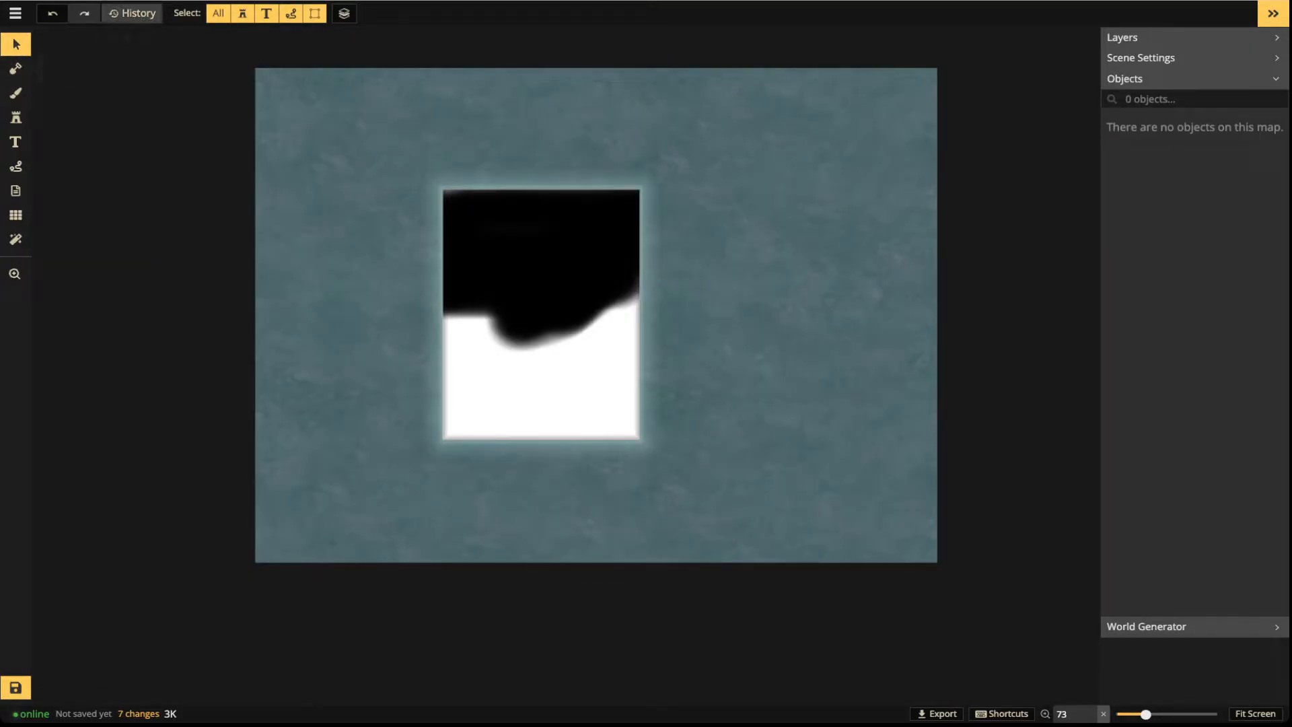
Restore the map to its initial state from the change history, and delete the house stamp from the orange ground
click(132, 13)
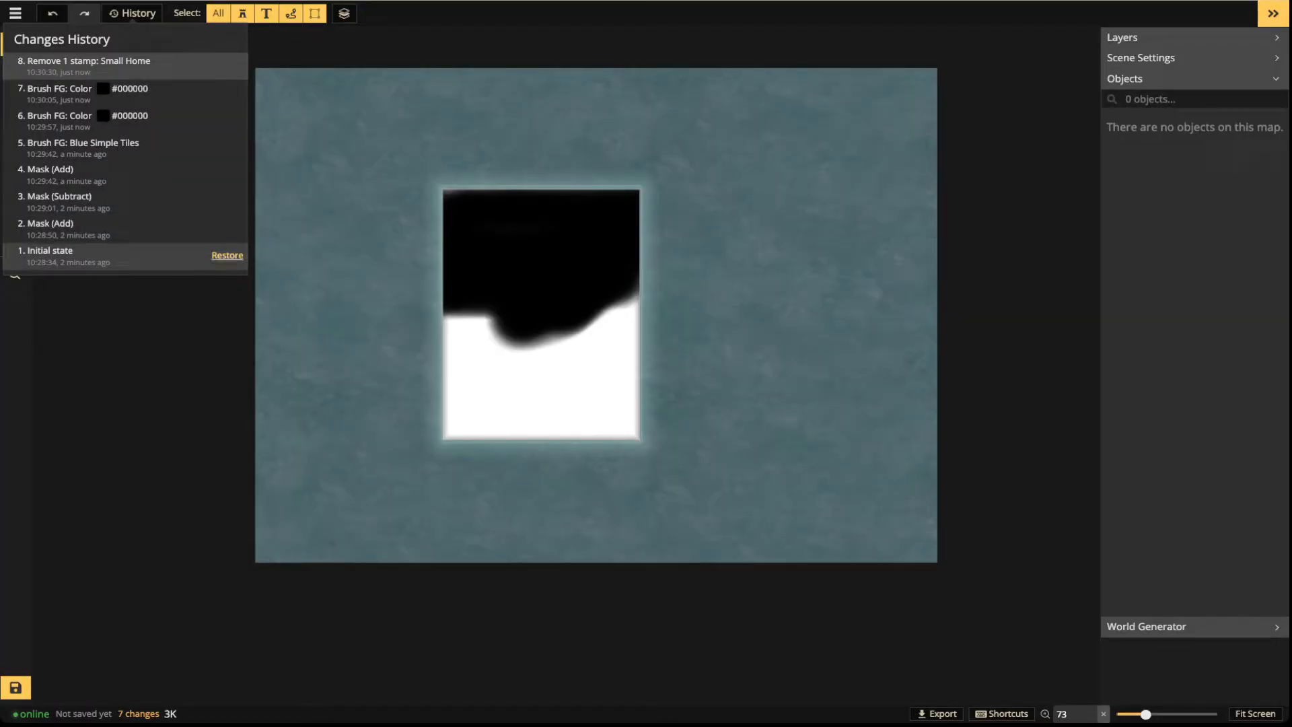
click(227, 255)
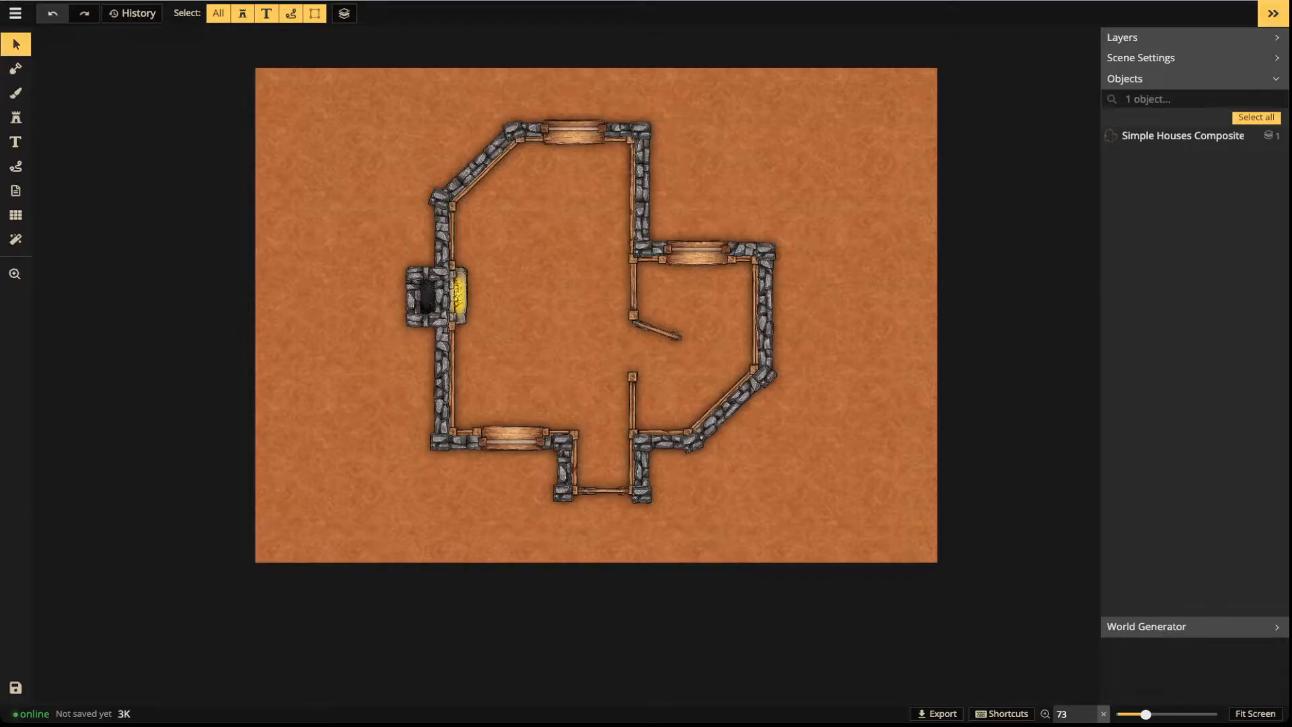
click(592, 311)
key(Delete)
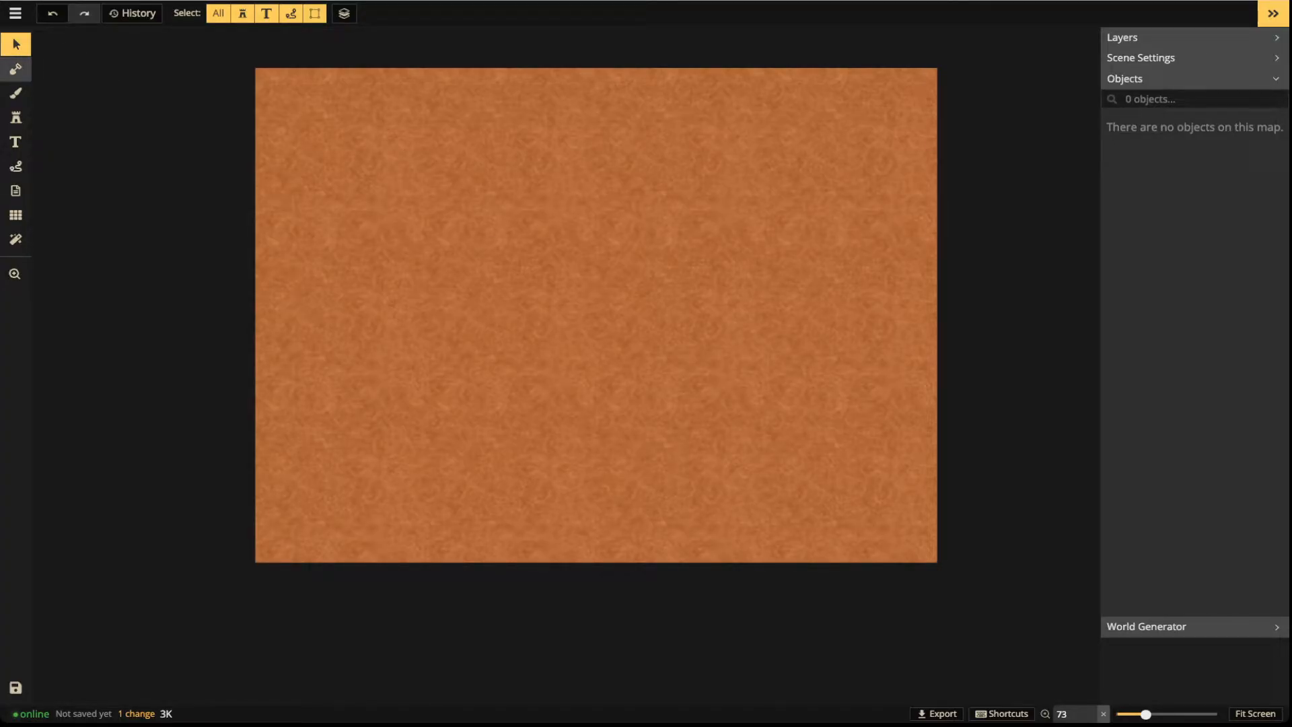
Subtract the mask from the whole orange map with a filled rectangle reaching past all its edges
click(16, 69)
drag(224, 49, 1081, 609)
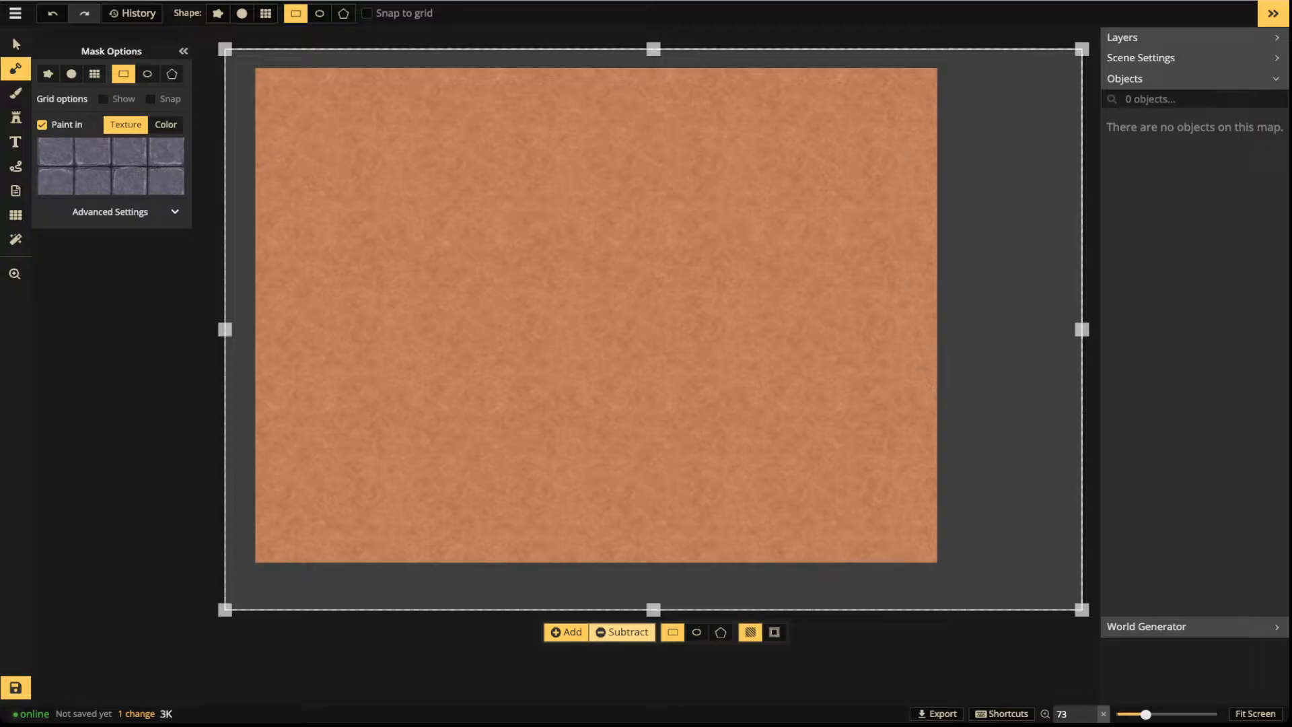
click(623, 632)
Add a rounded tile patch in the map's west half using the rough-edged mask brush at size 100
click(48, 74)
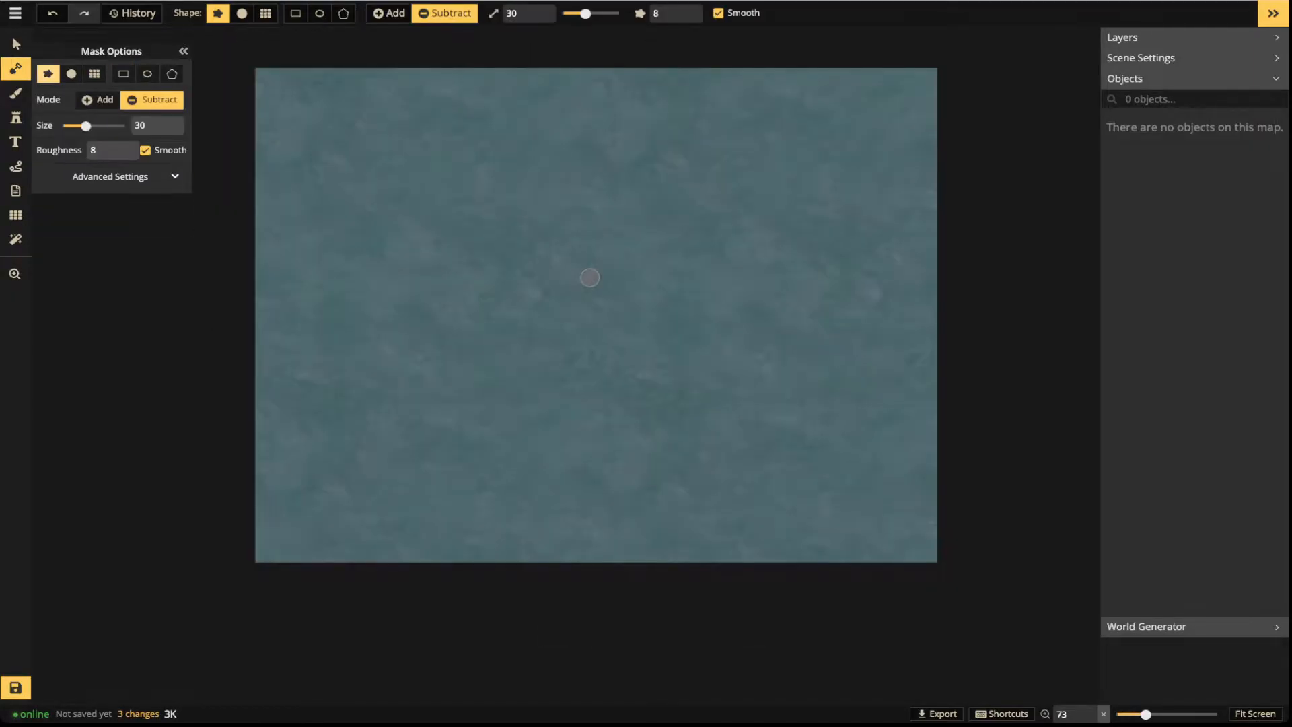
drag(585, 14, 604, 13)
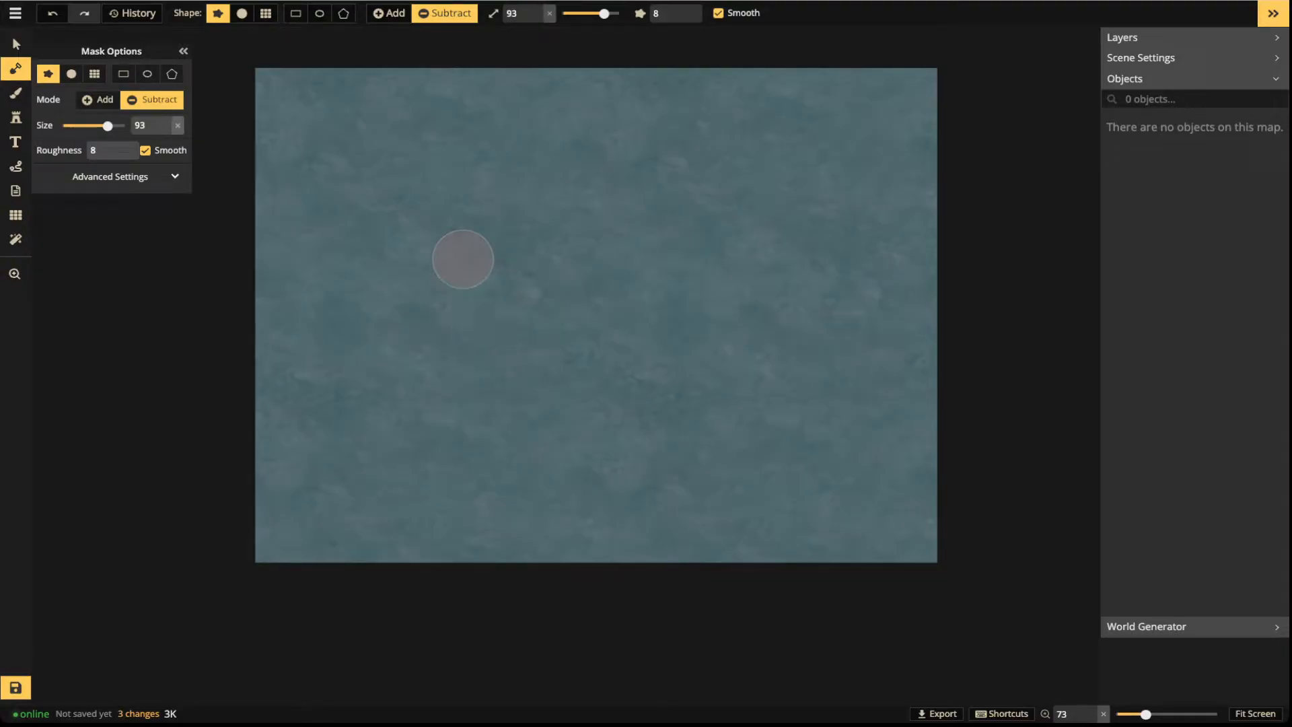
click(389, 14)
mouse_move(458, 267)
mouse_down()
mouse_move(519, 274)
mouse_move(475, 271)
mouse_move(486, 336)
mouse_move(447, 265)
mouse_move(498, 363)
mouse_move(441, 340)
mouse_up()
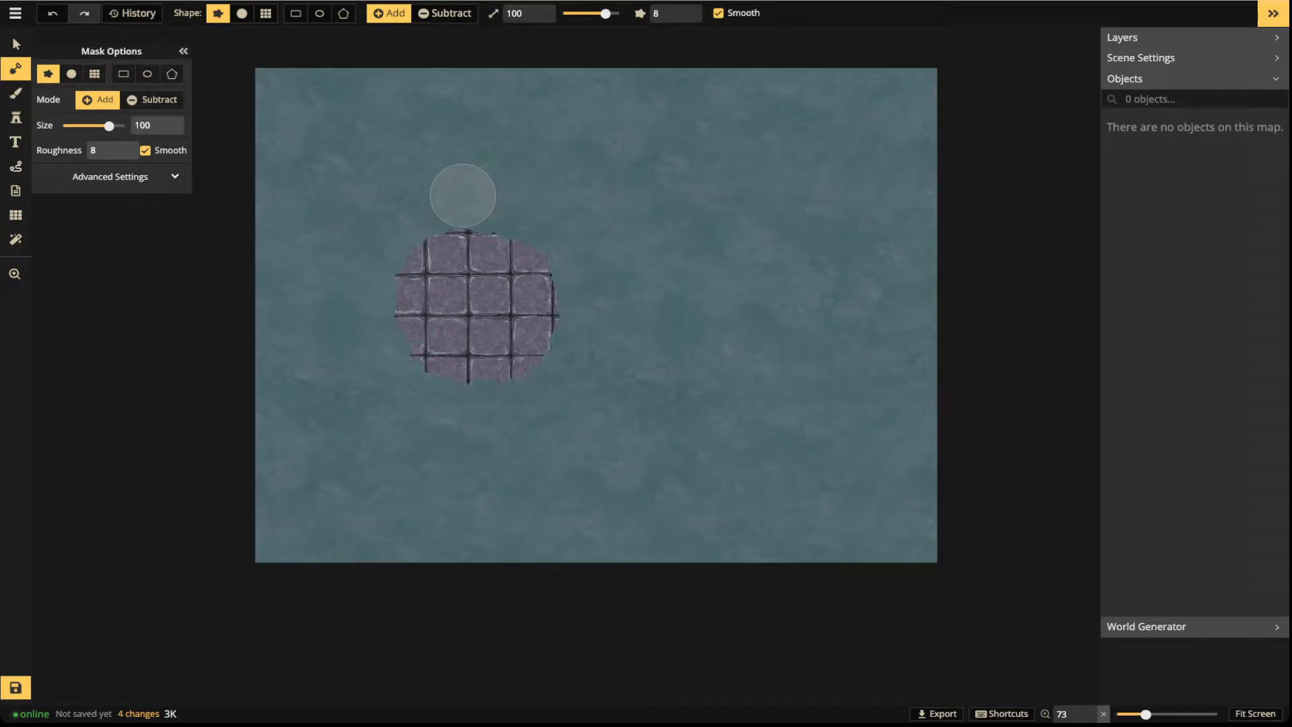
Compare the tile patch's edge with mask effects disabled and enabled, leaving them enabled
scroll(430, 269, up, 5)
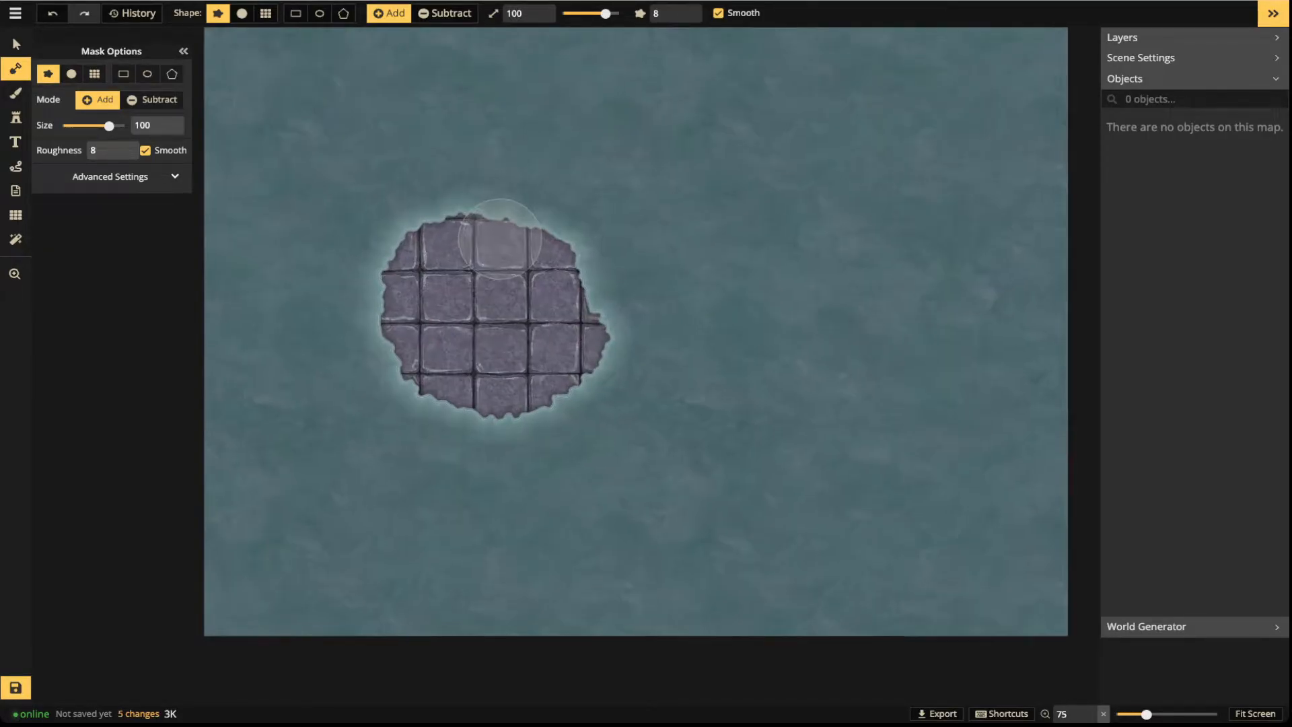
scroll(545, 175, up, 3)
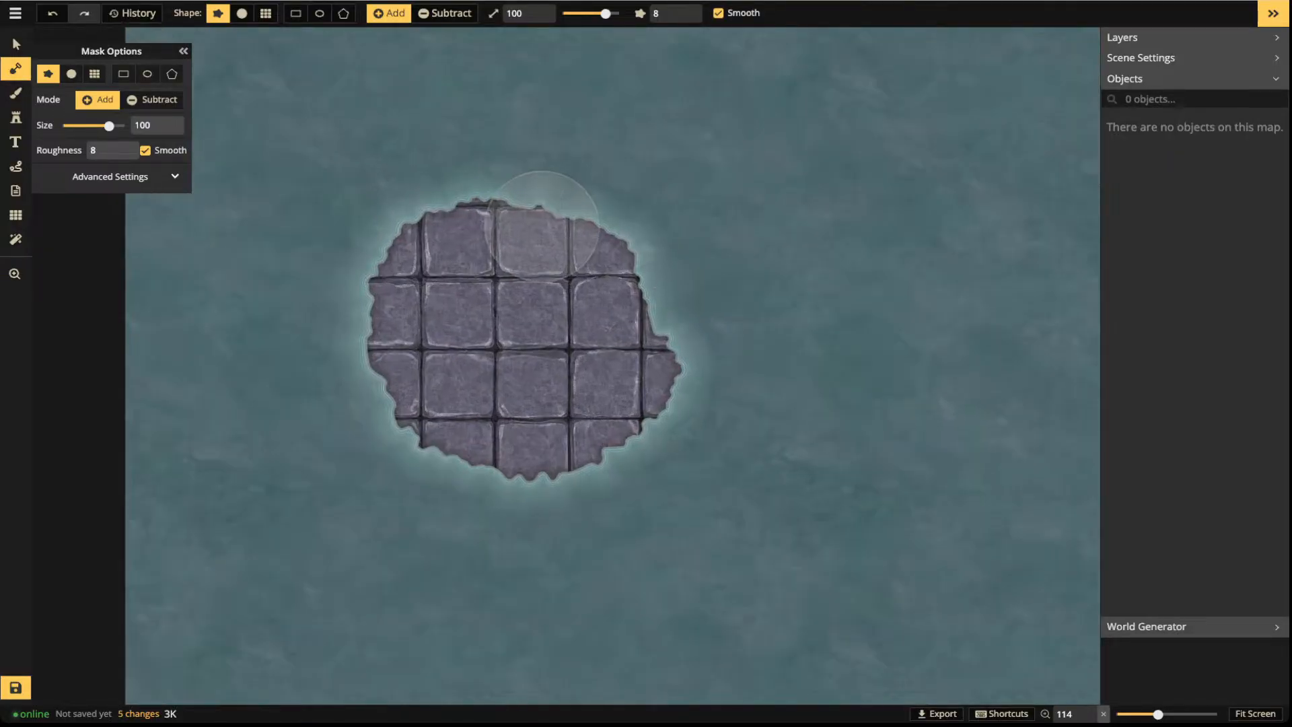
scroll(456, 191, up, 4)
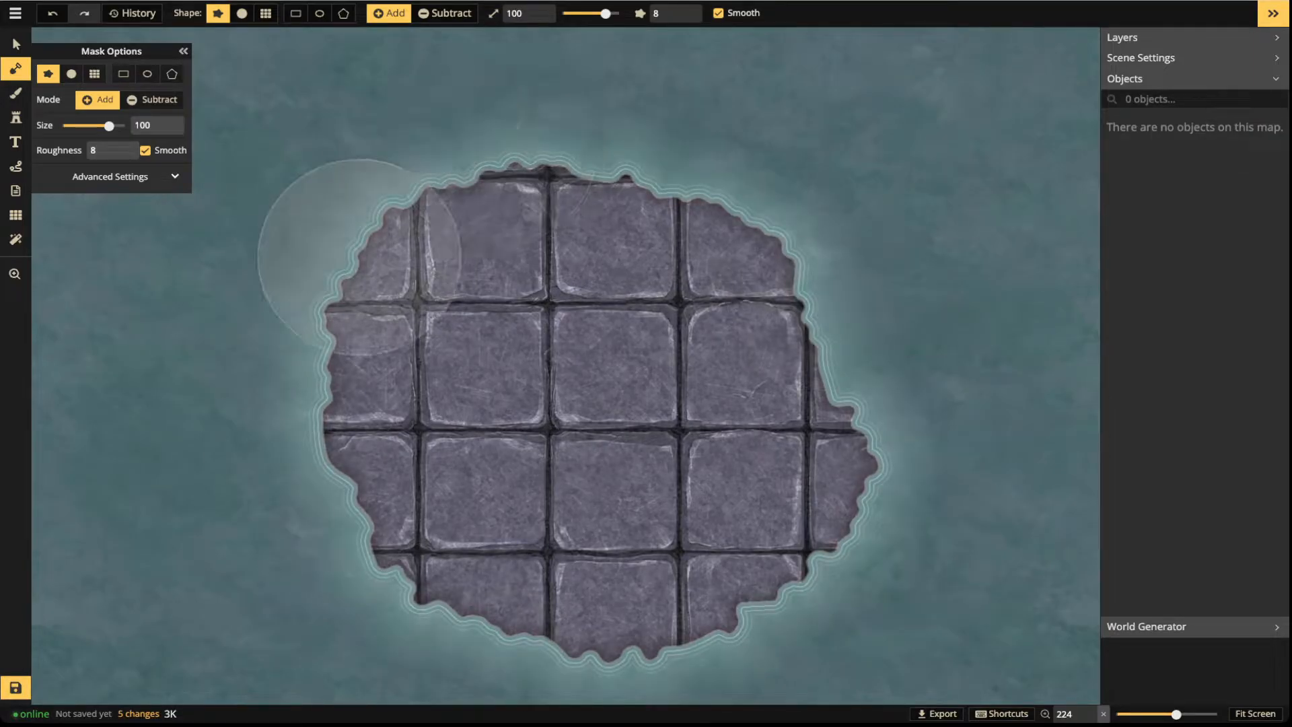
click(125, 177)
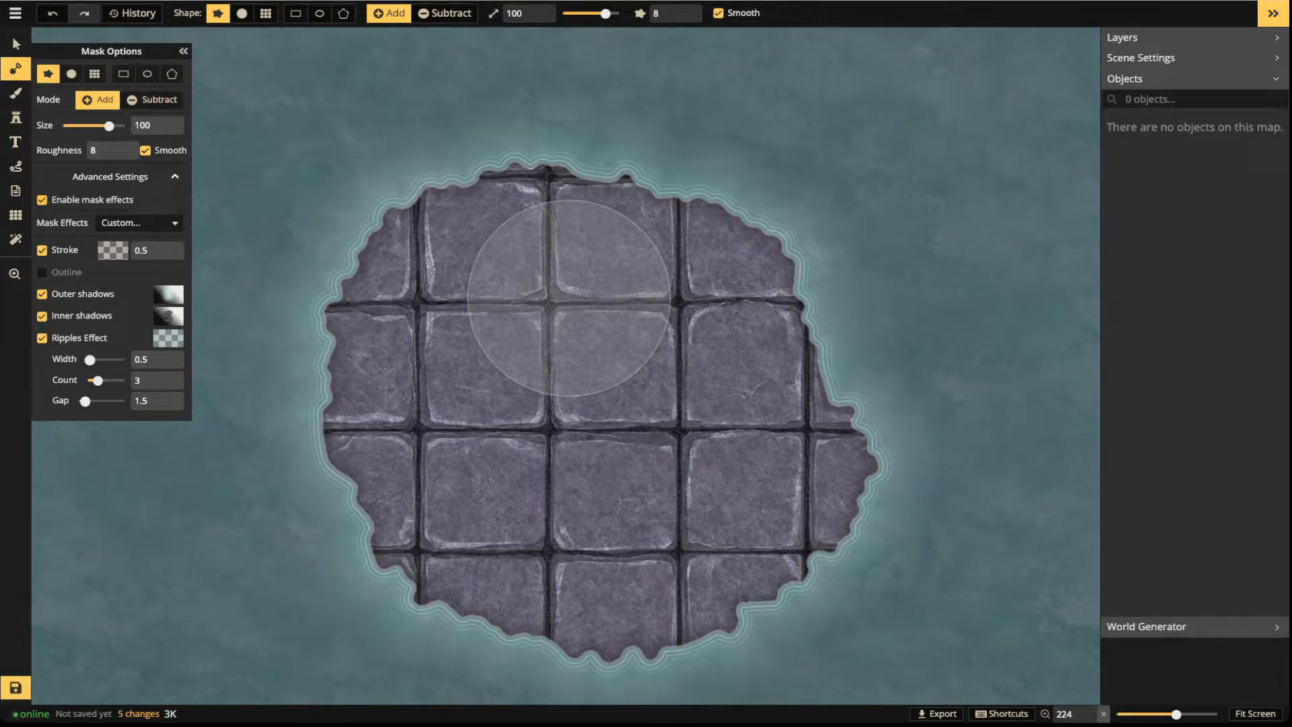
click(42, 200)
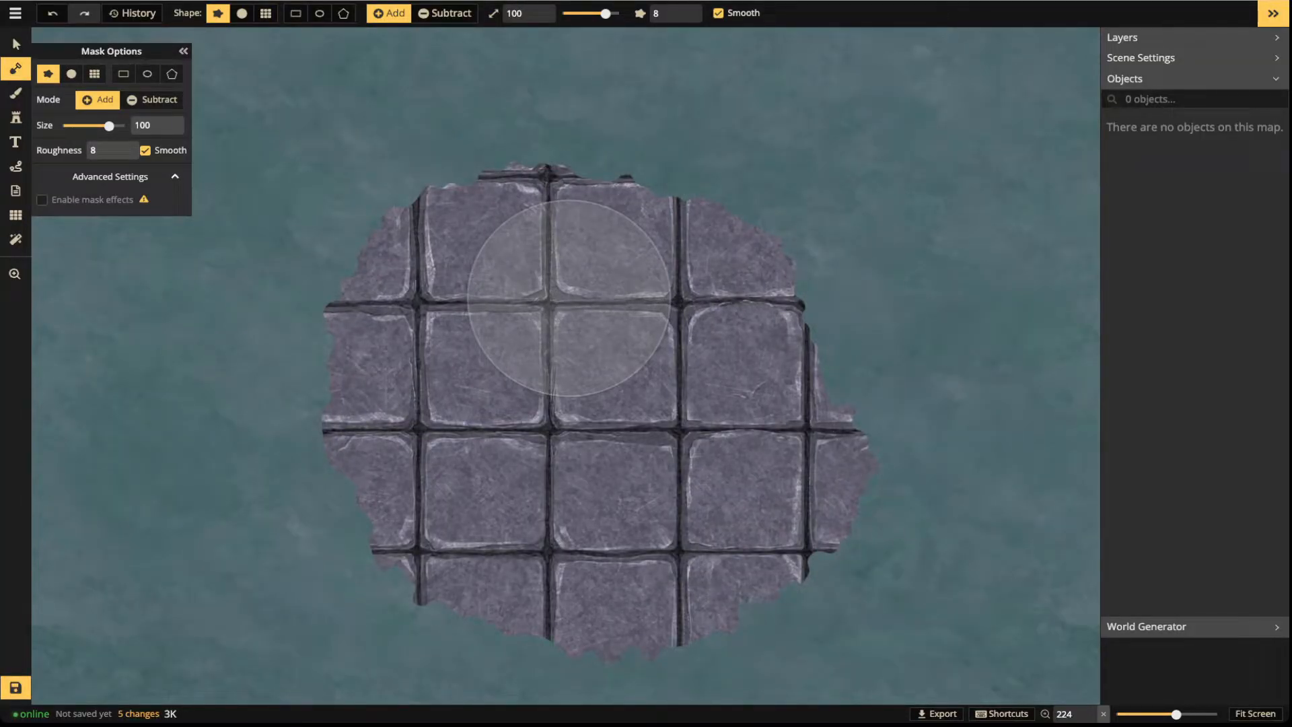
click(42, 200)
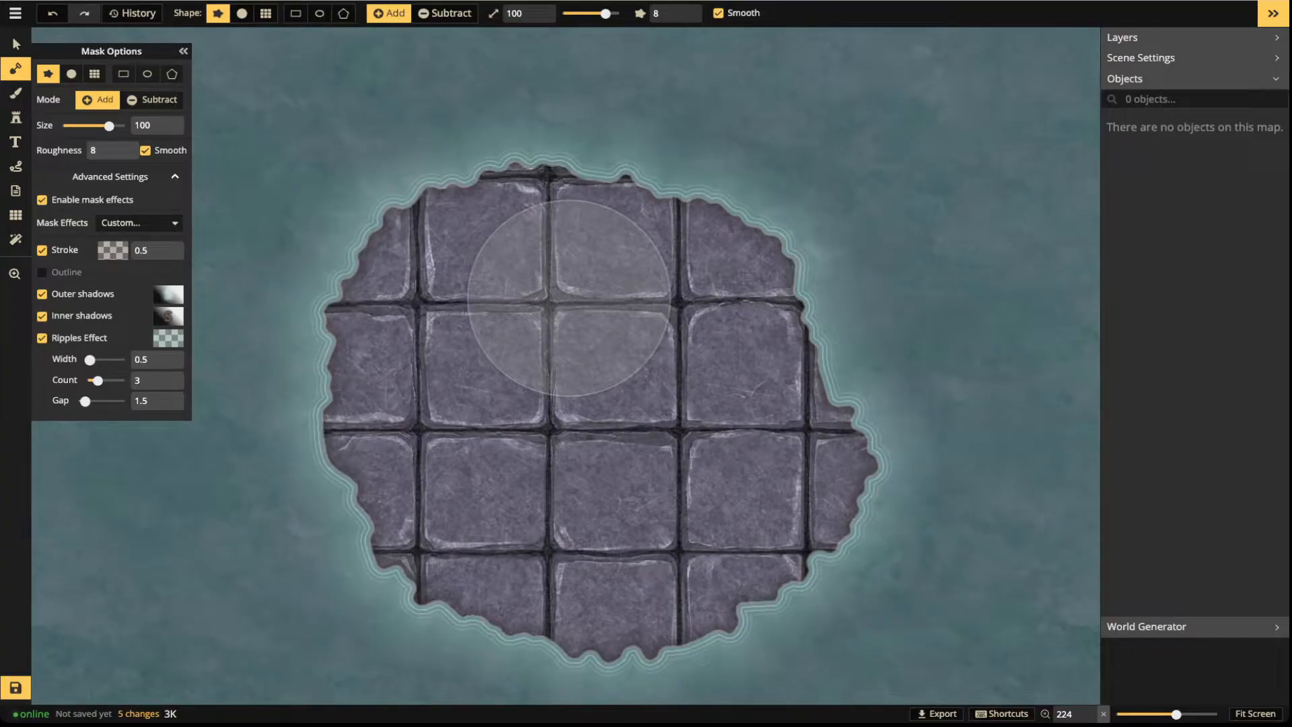
Try the Default, Dark Ripples and Dark coastline mask effects on the patch, and settle on Simple coastline
click(138, 222)
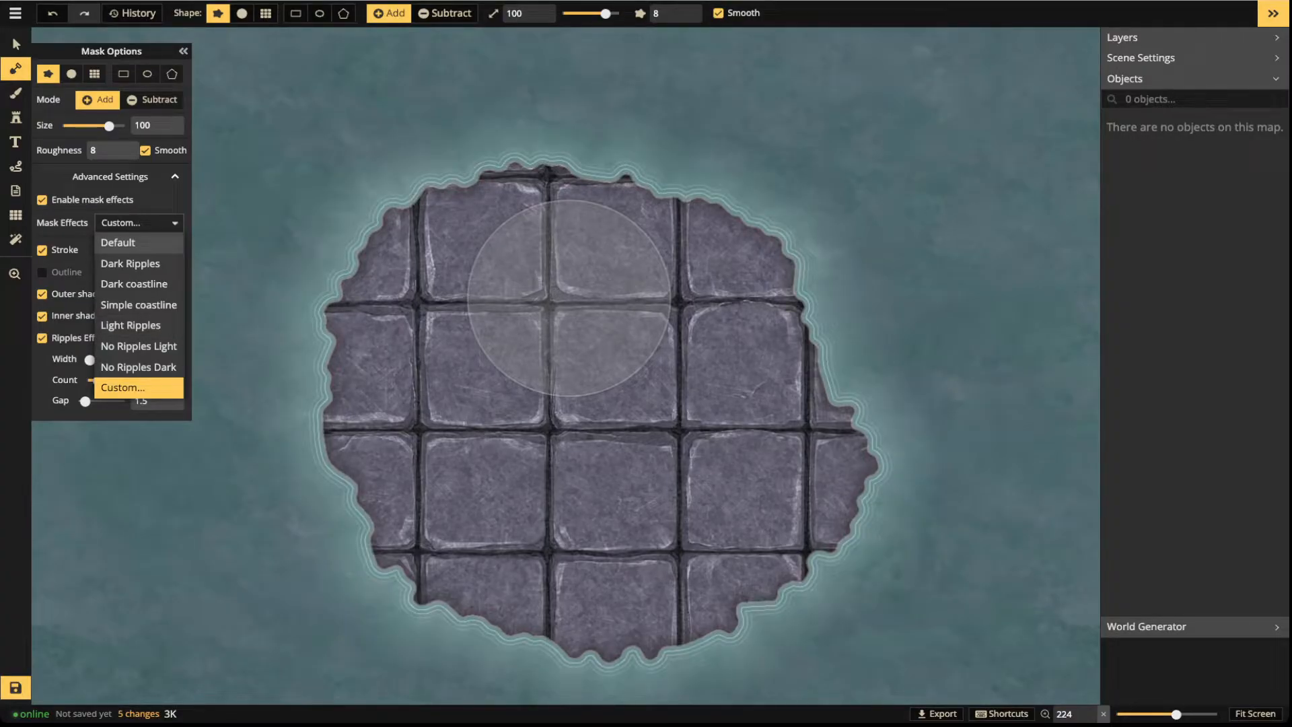
click(118, 242)
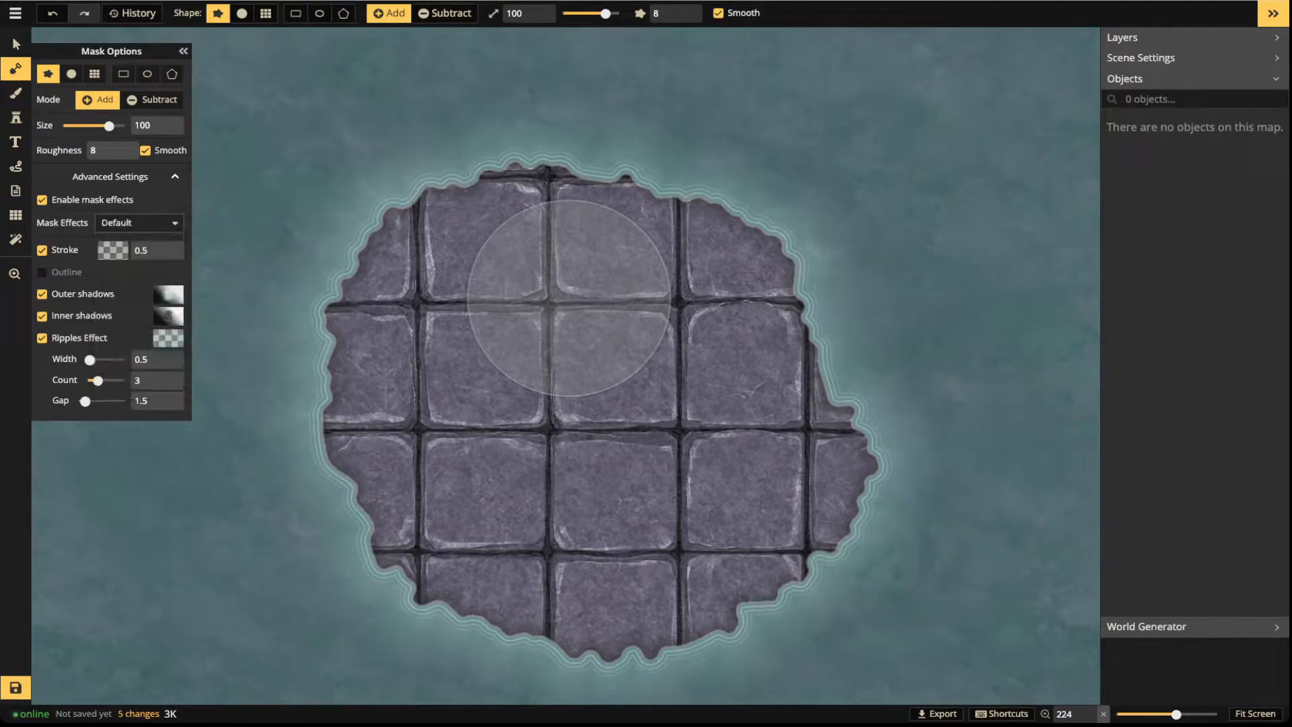
click(138, 223)
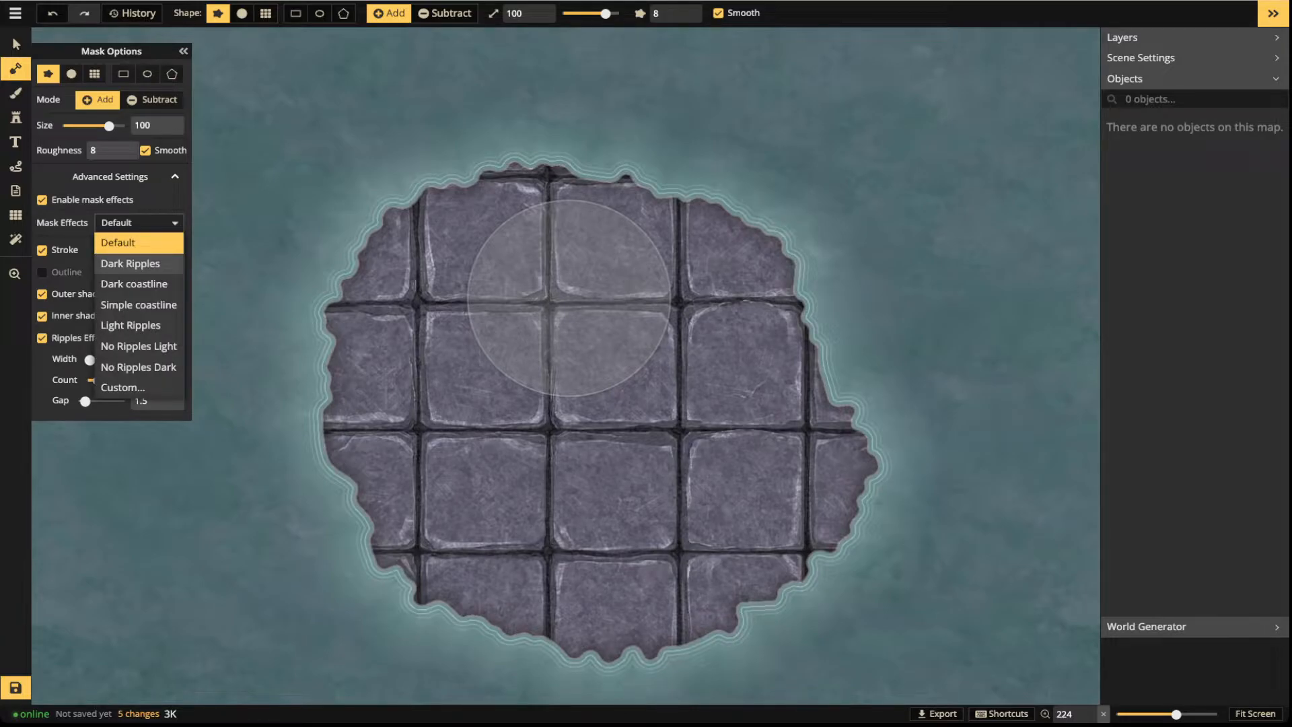
click(130, 263)
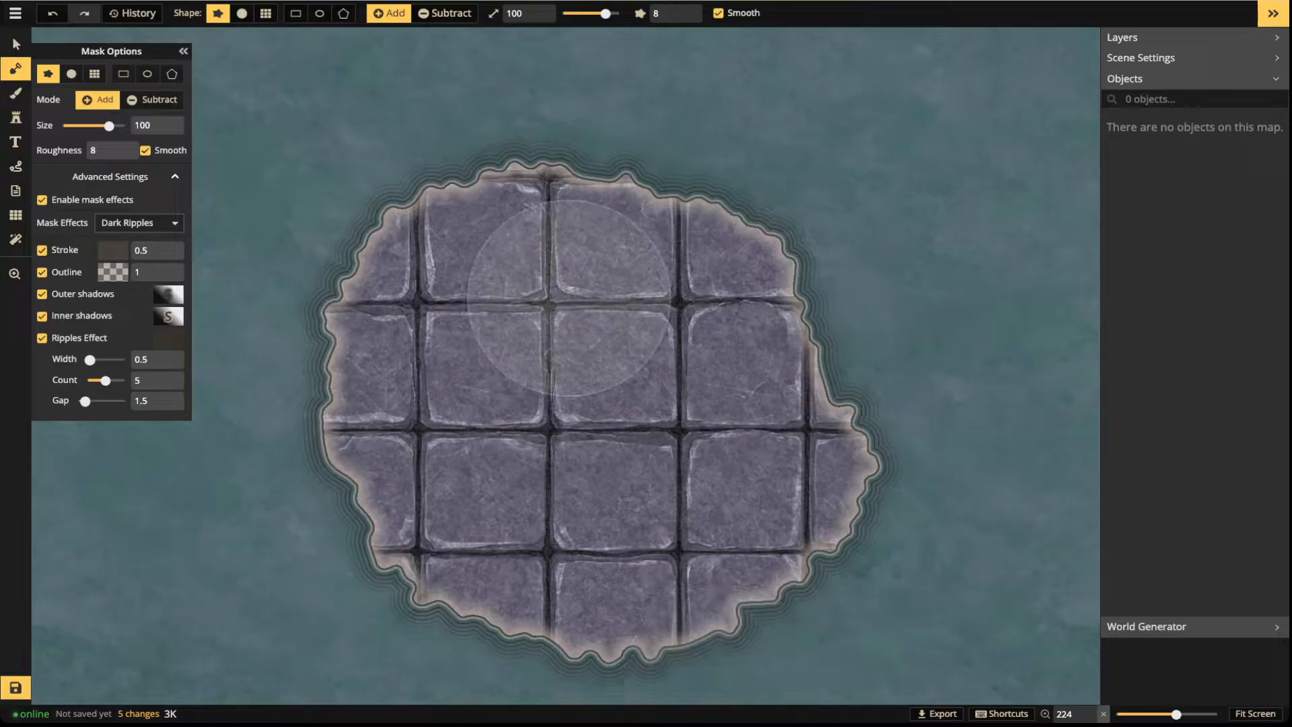
click(138, 223)
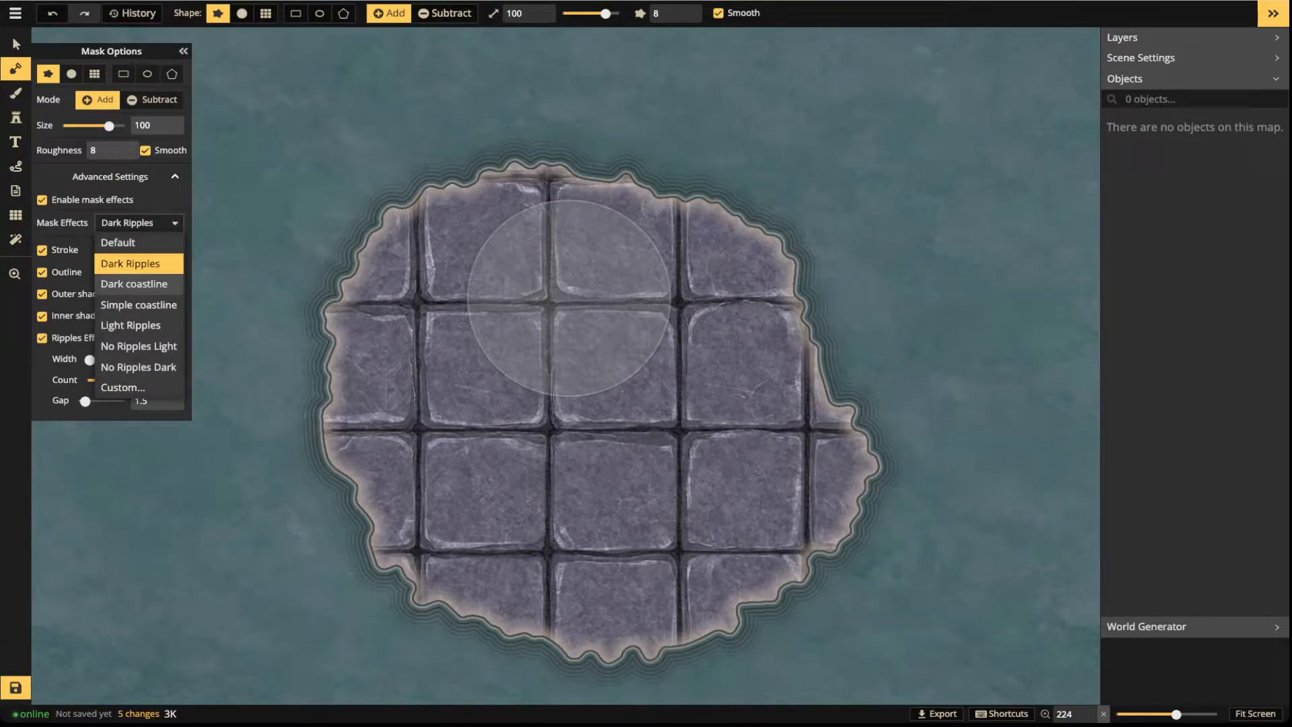
click(134, 284)
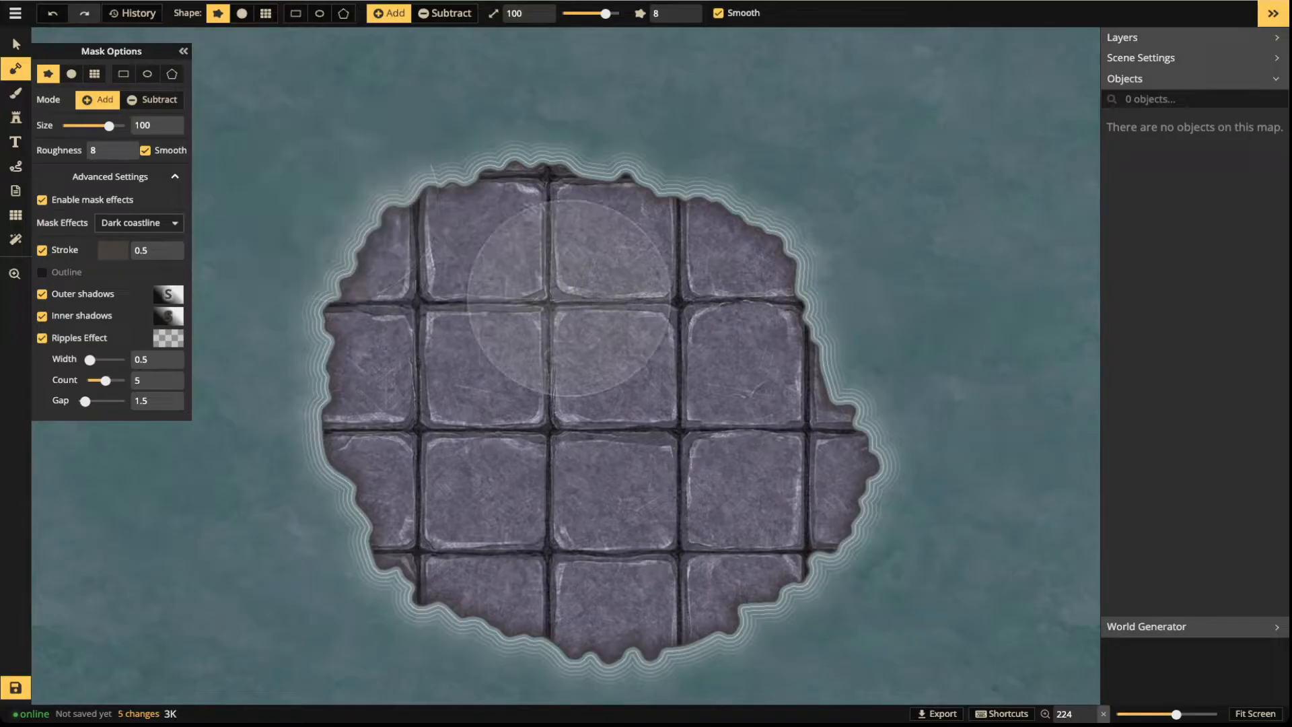
click(138, 222)
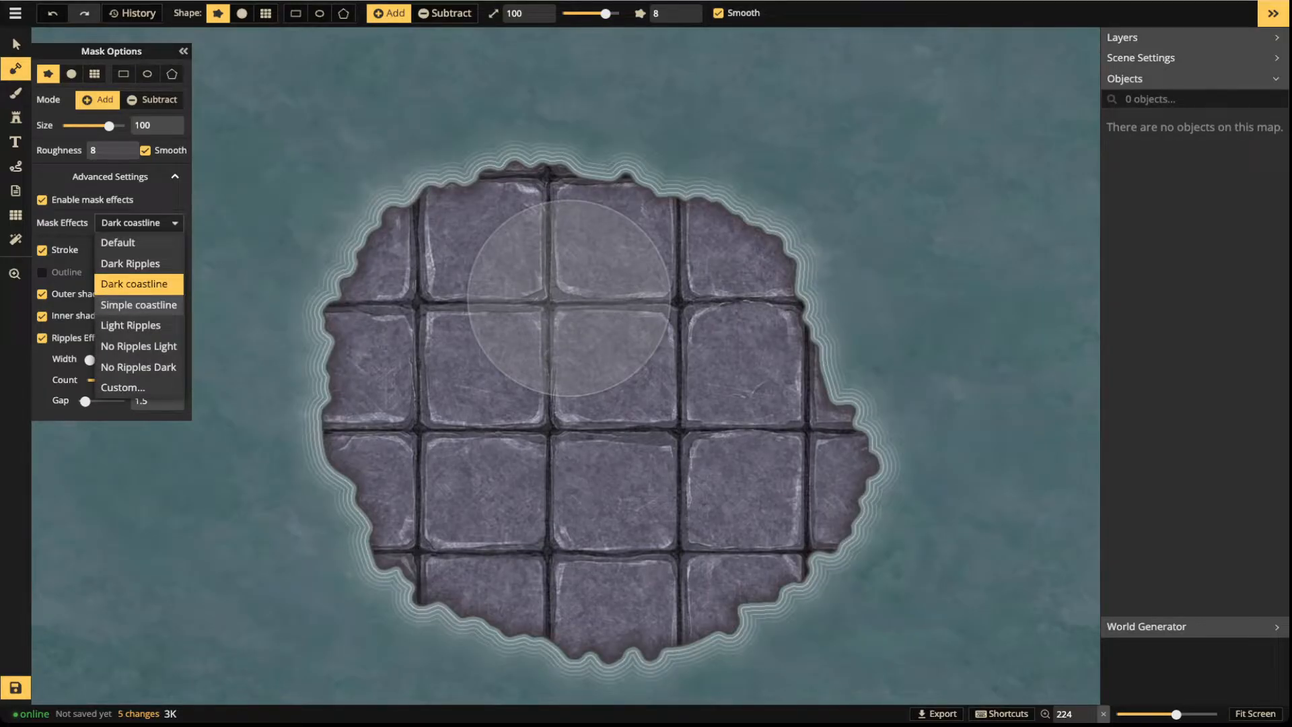
click(137, 305)
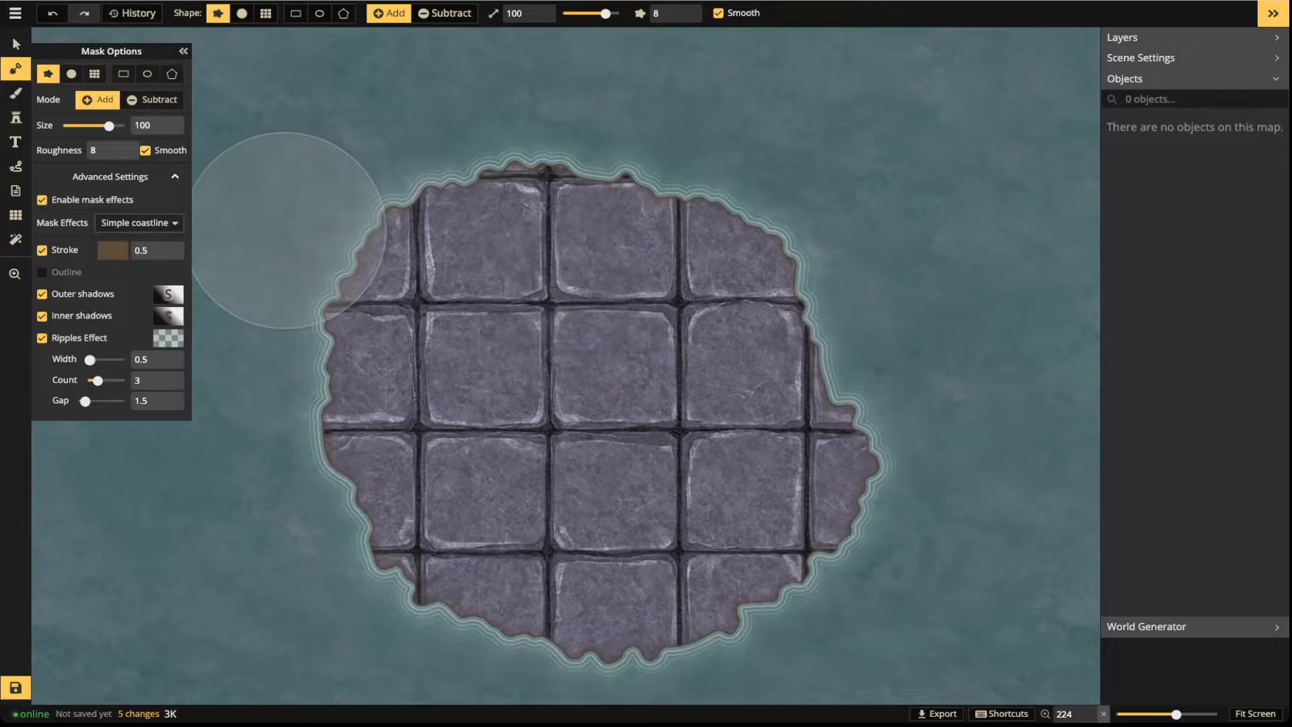
Switch the mask effects to Custom, with Stroke disabled and Outline enabled
click(138, 223)
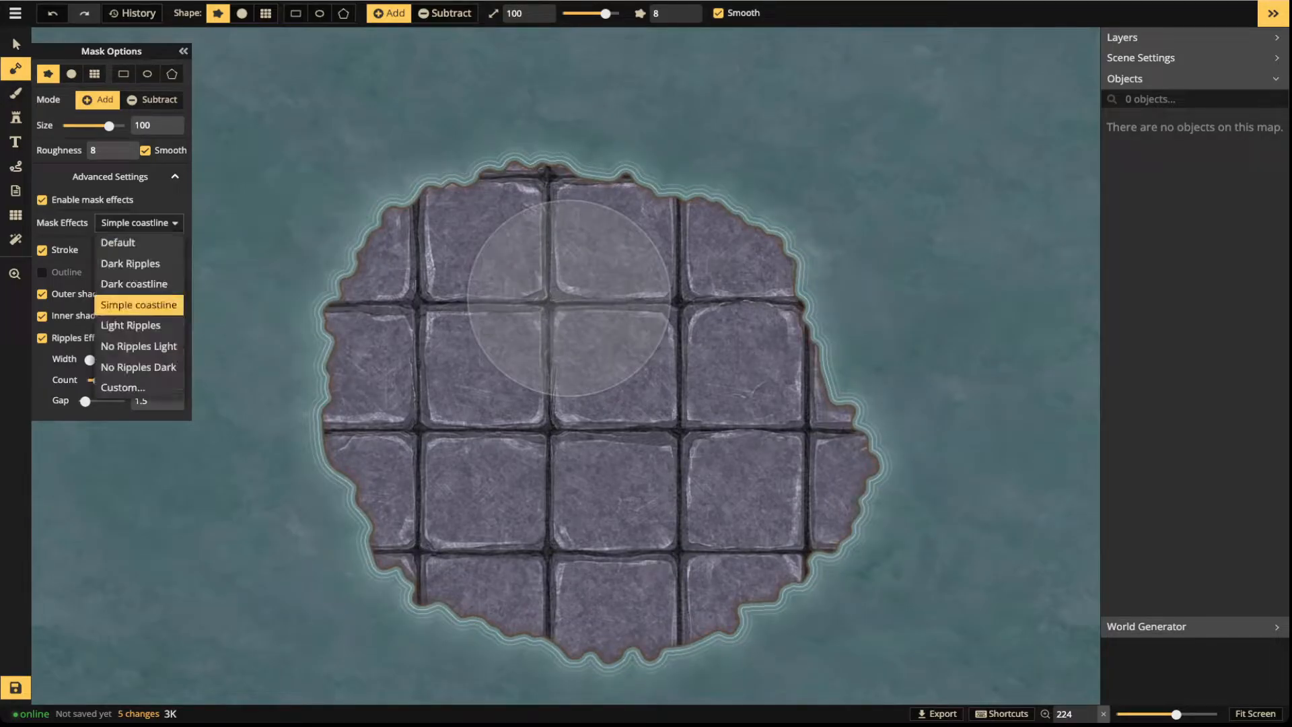
click(123, 388)
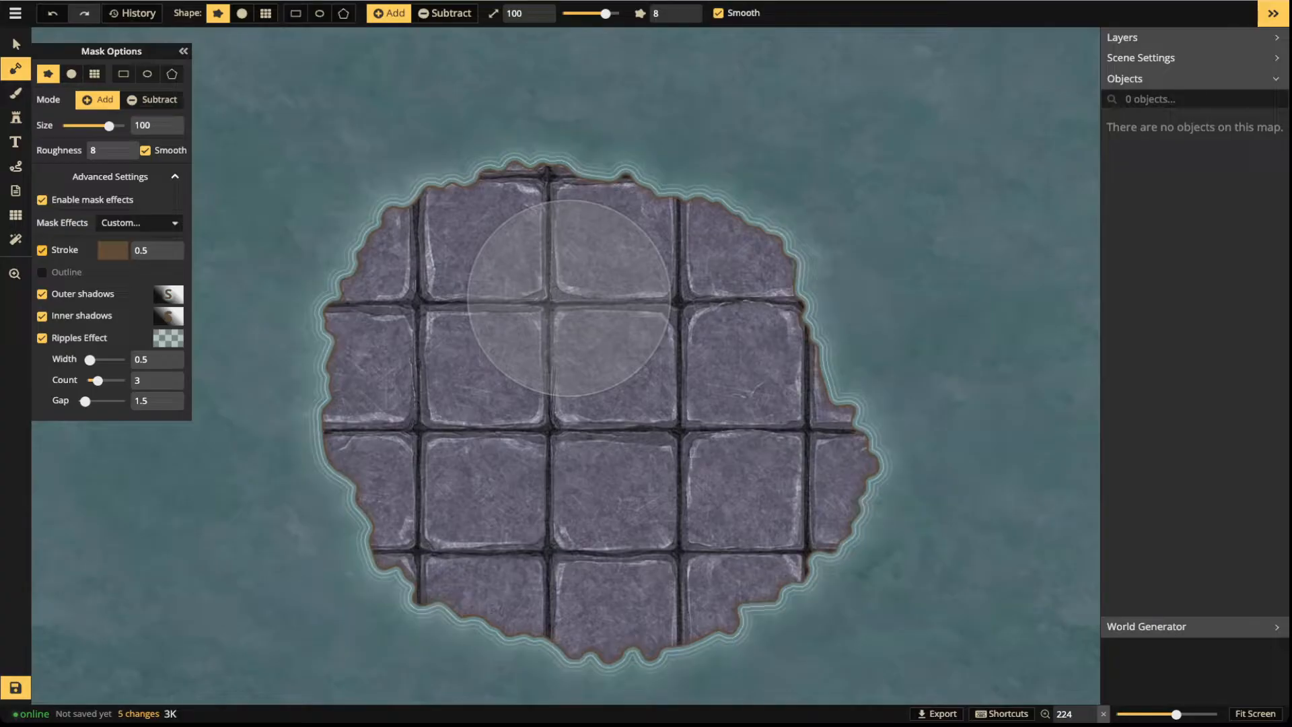
click(42, 251)
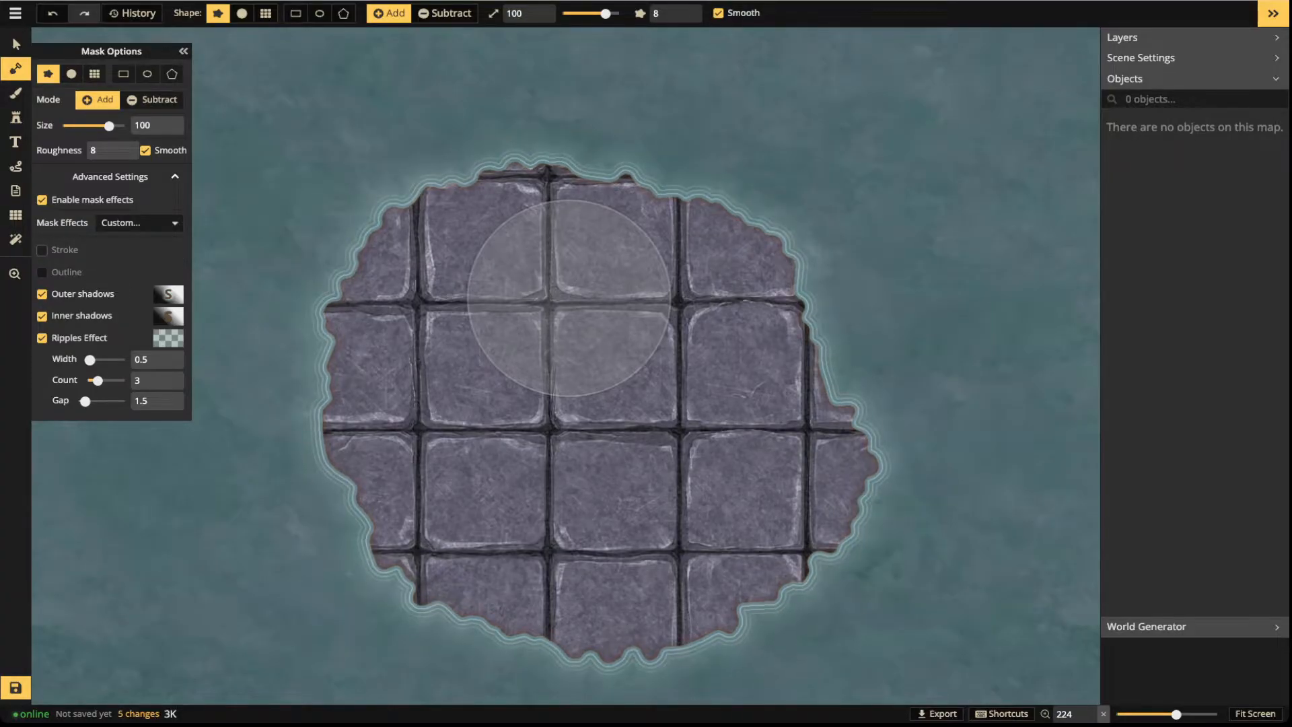
click(42, 272)
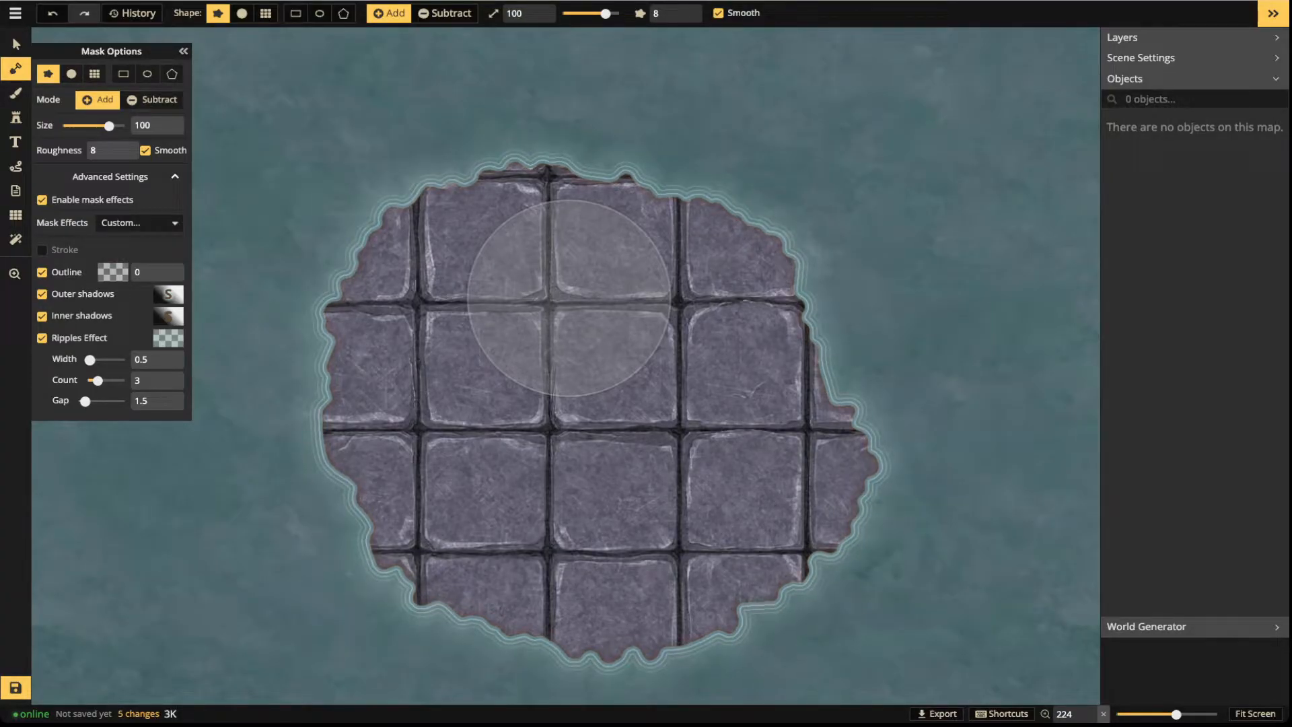
Enable the mask's Stroke effect and set its colour to black
click(42, 250)
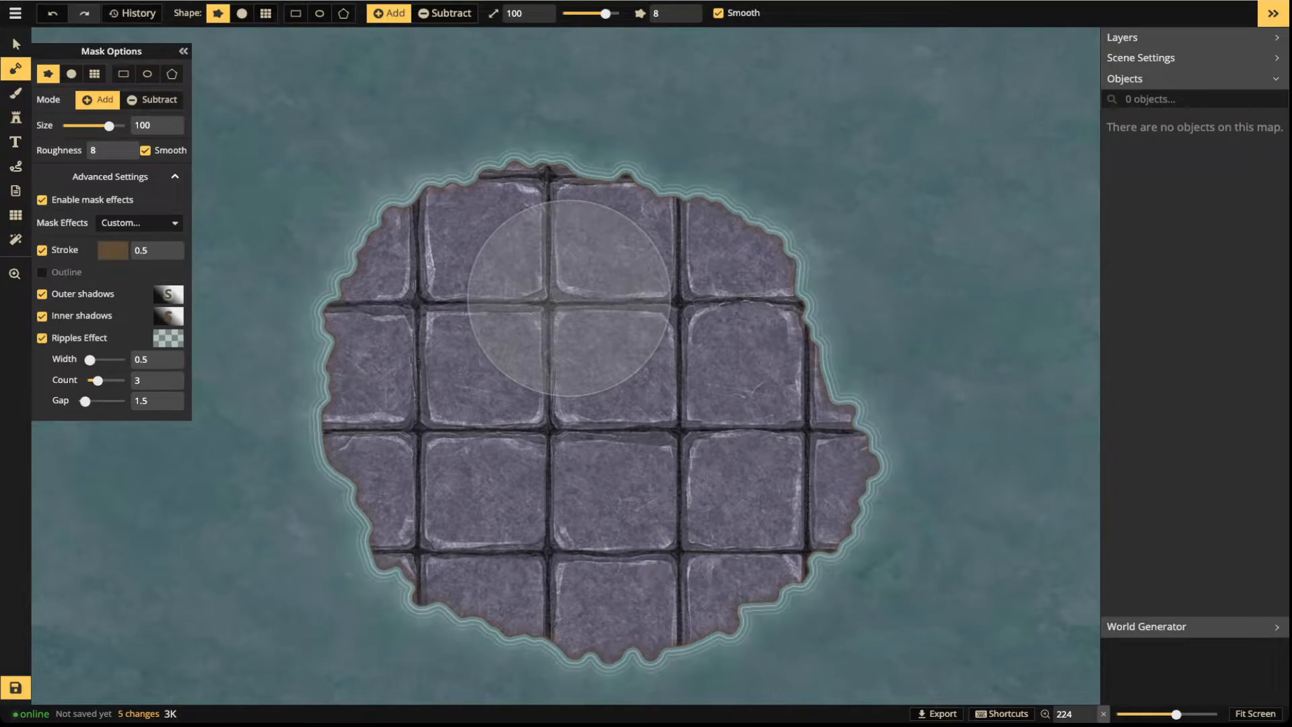
click(113, 251)
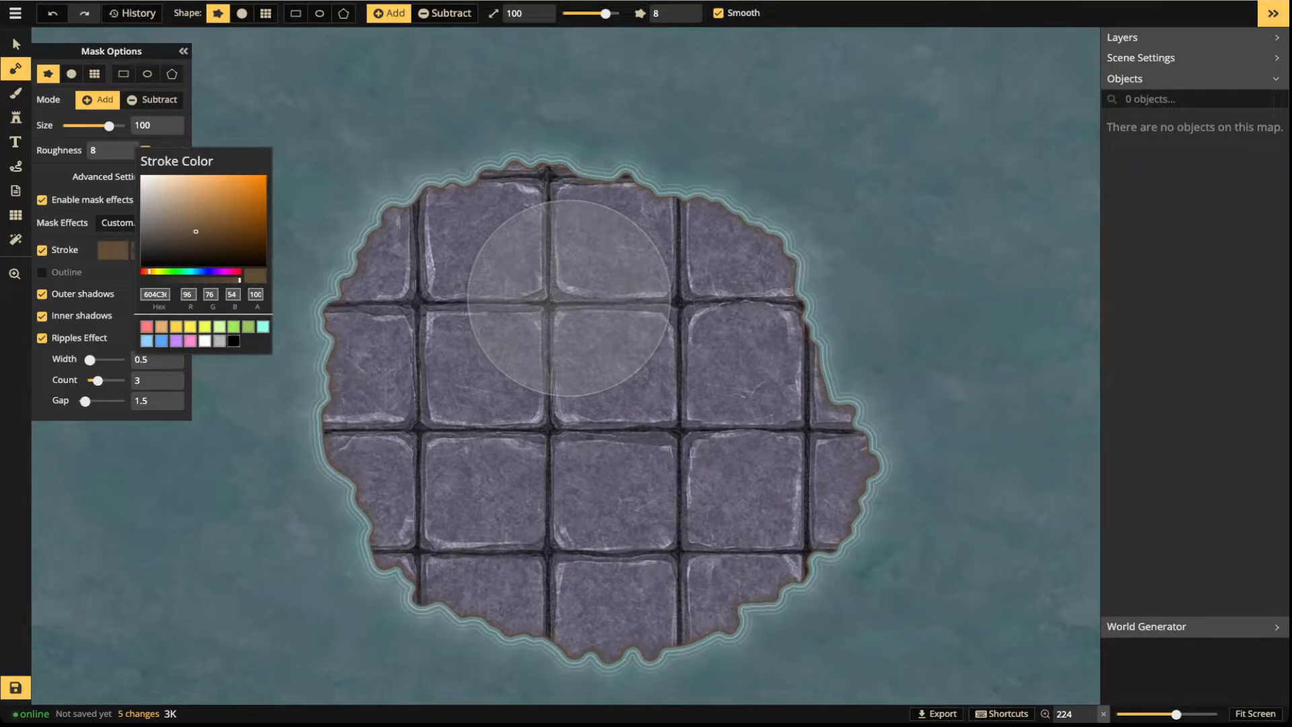
click(234, 340)
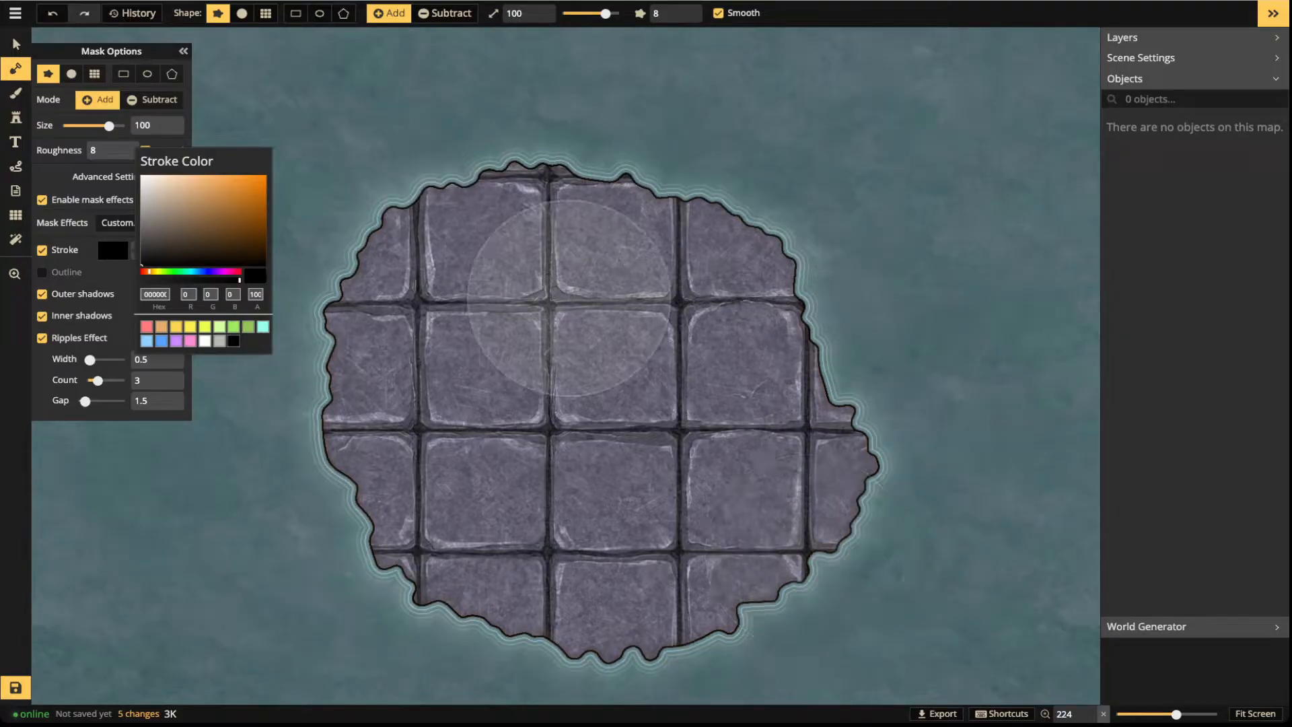
click(113, 250)
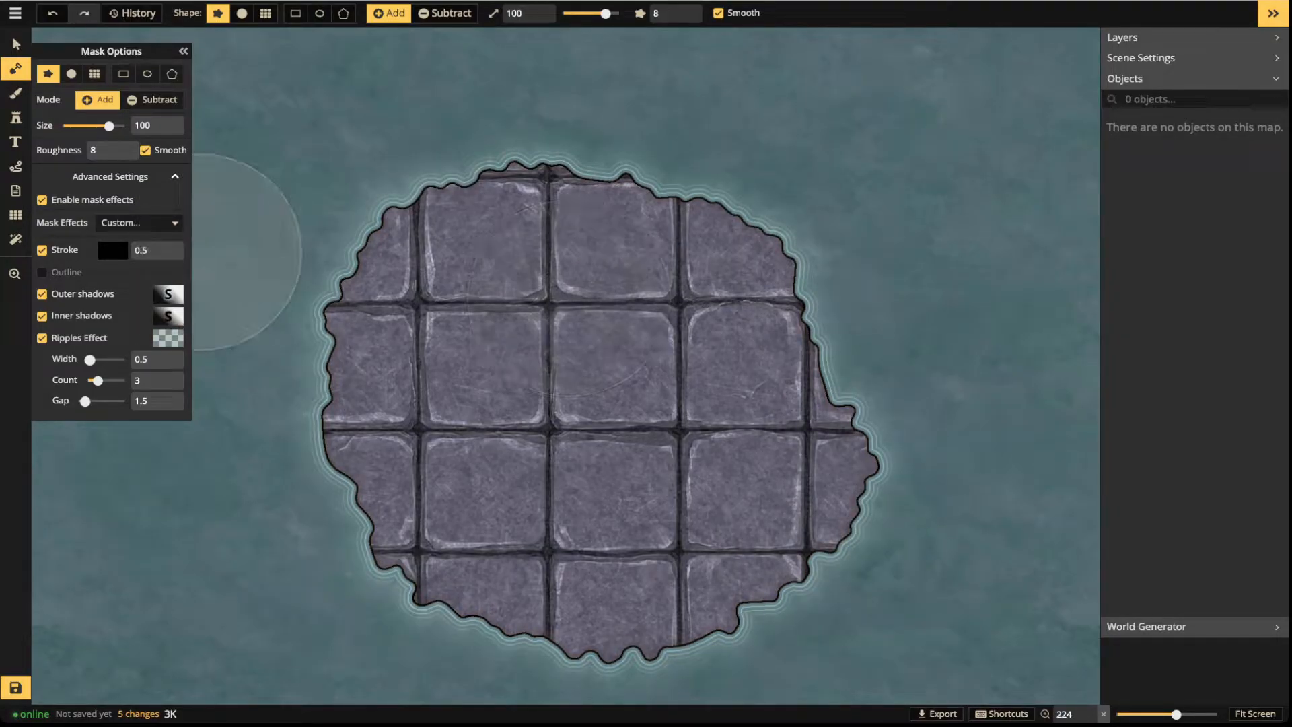
Try stroke widths of 2.4 and 0 on the tile patch's edge
click(156, 250)
text(2.4)
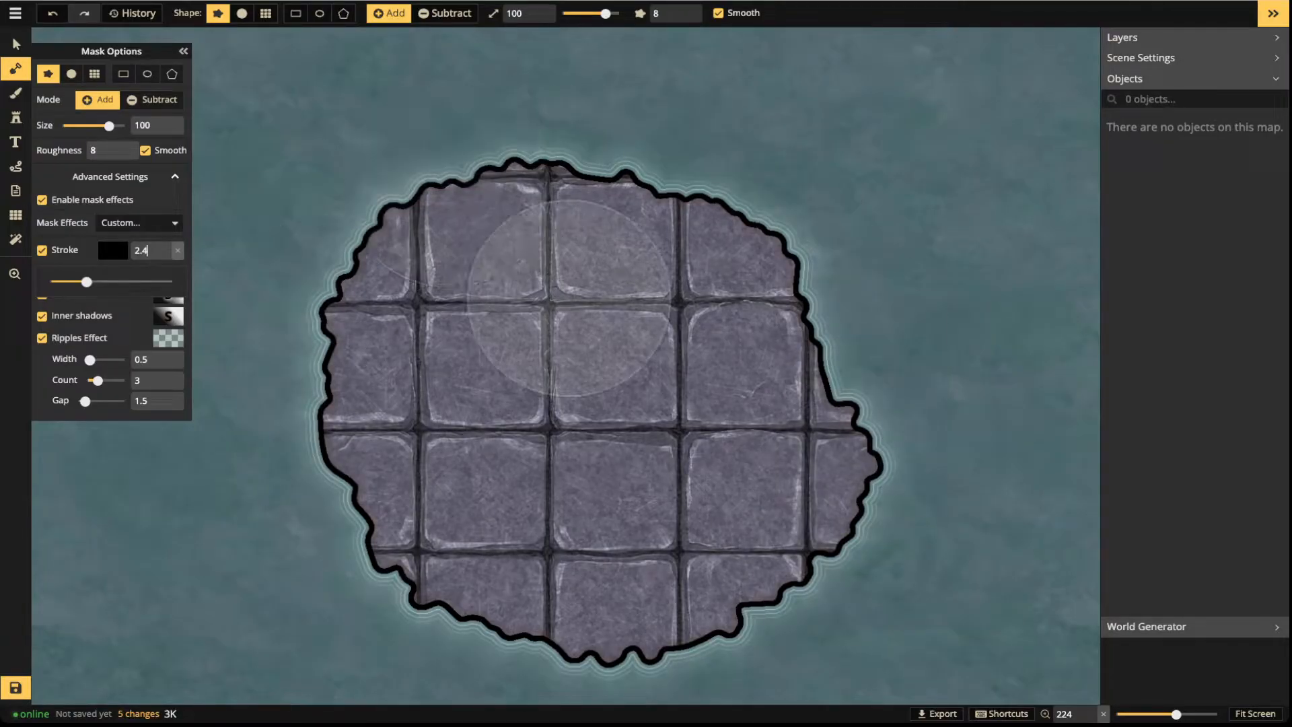
drag(86, 282, 24, 280)
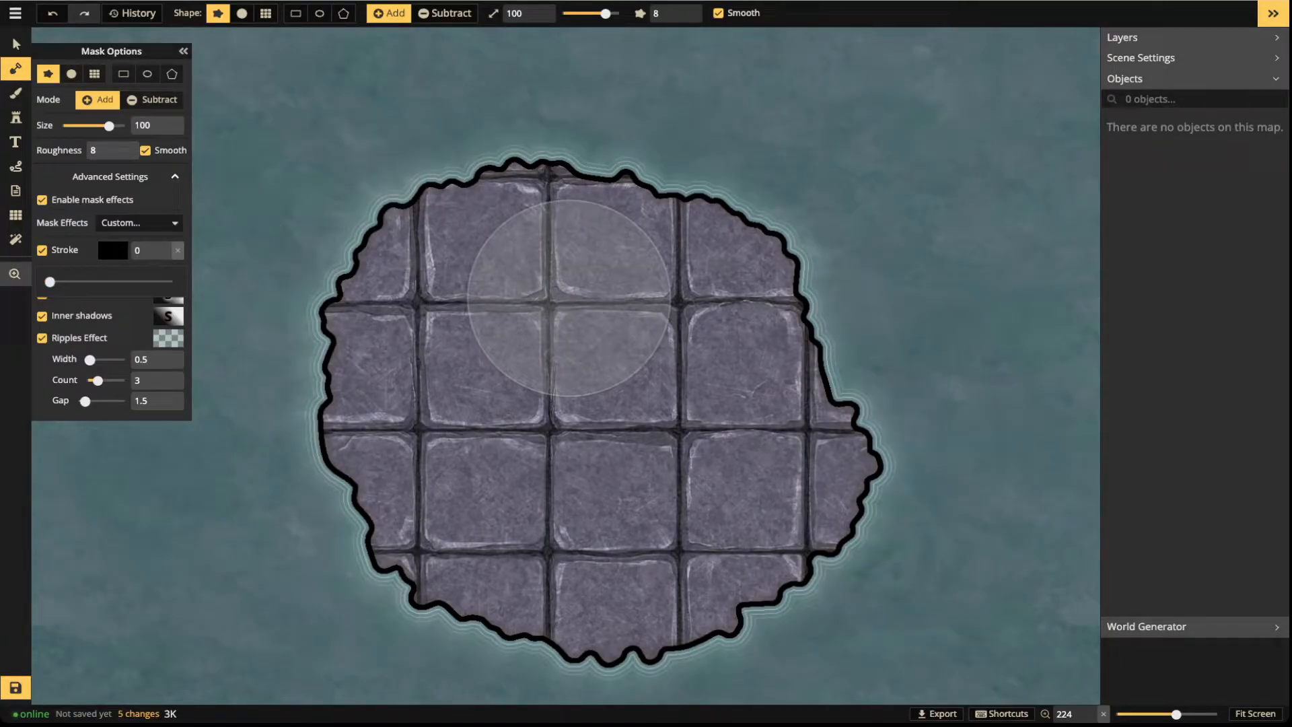
mouse_move(50, 281)
mouse_down()
mouse_move(86, 282)
mouse_move(50, 282)
mouse_up()
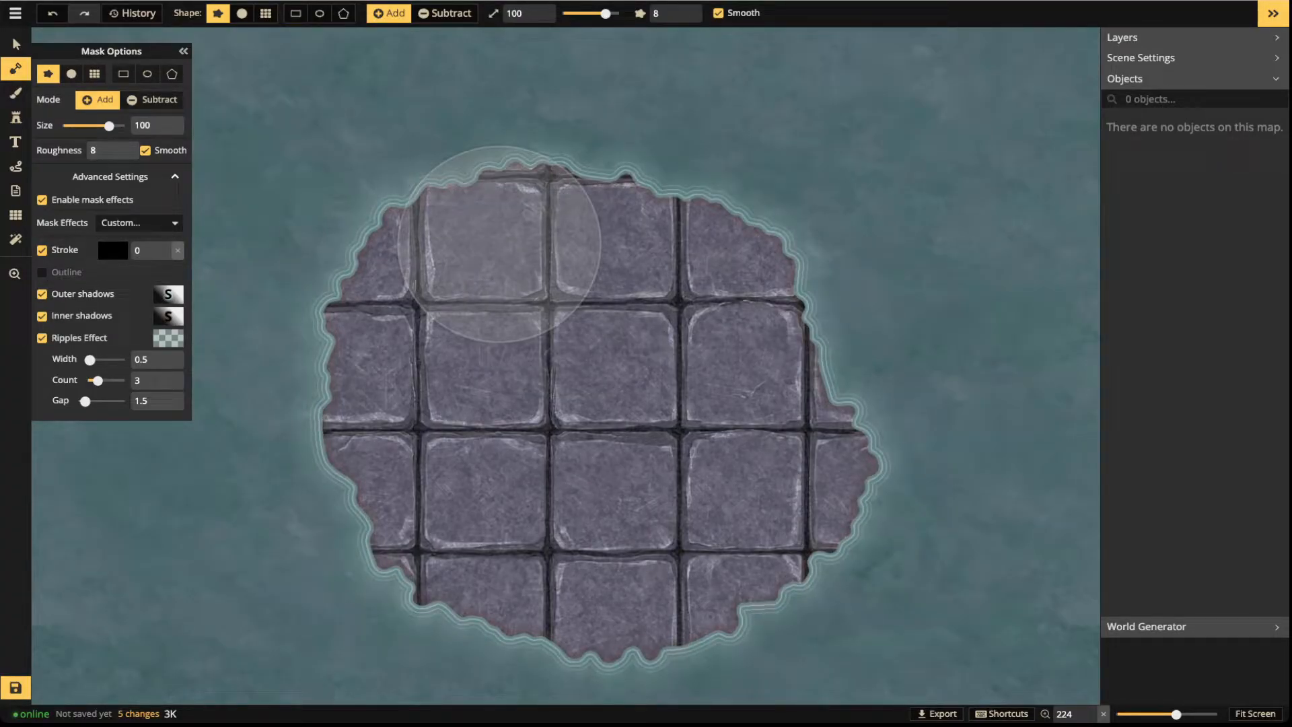
Toggle between the Outline and Stroke effects, keep Stroke enabled and set its width to 0.7
click(42, 273)
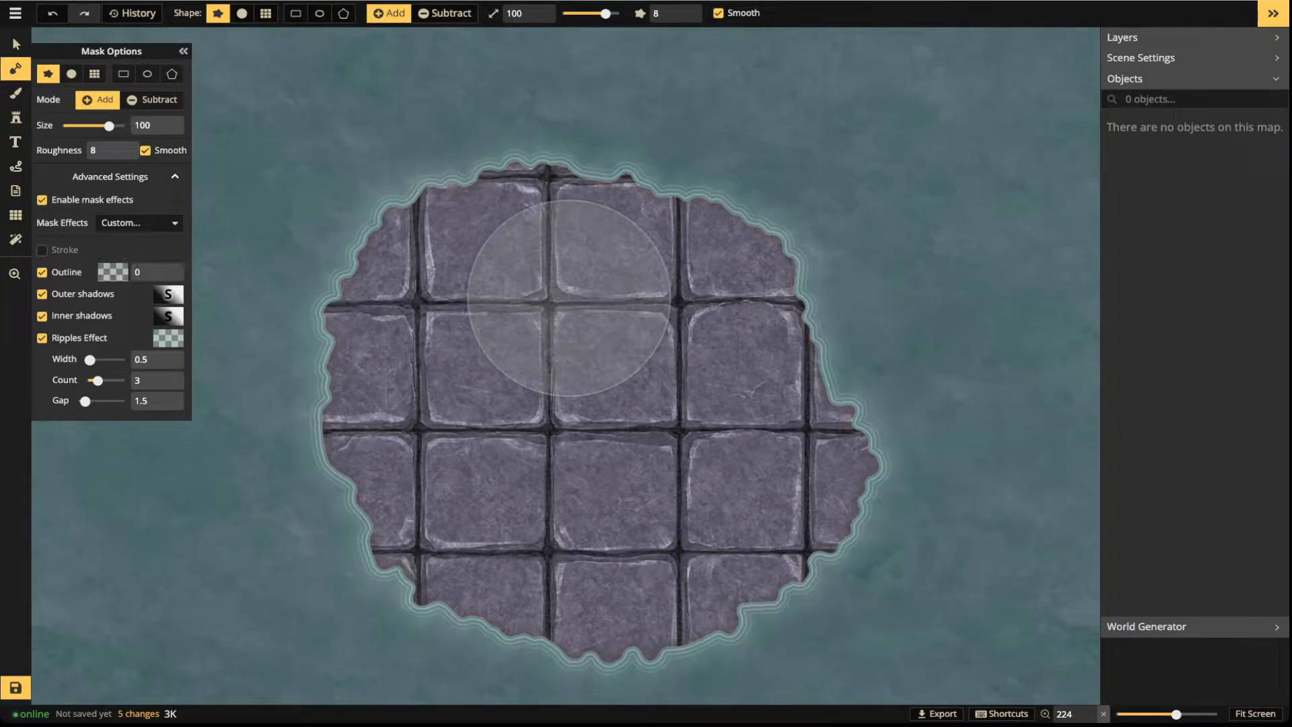
click(42, 250)
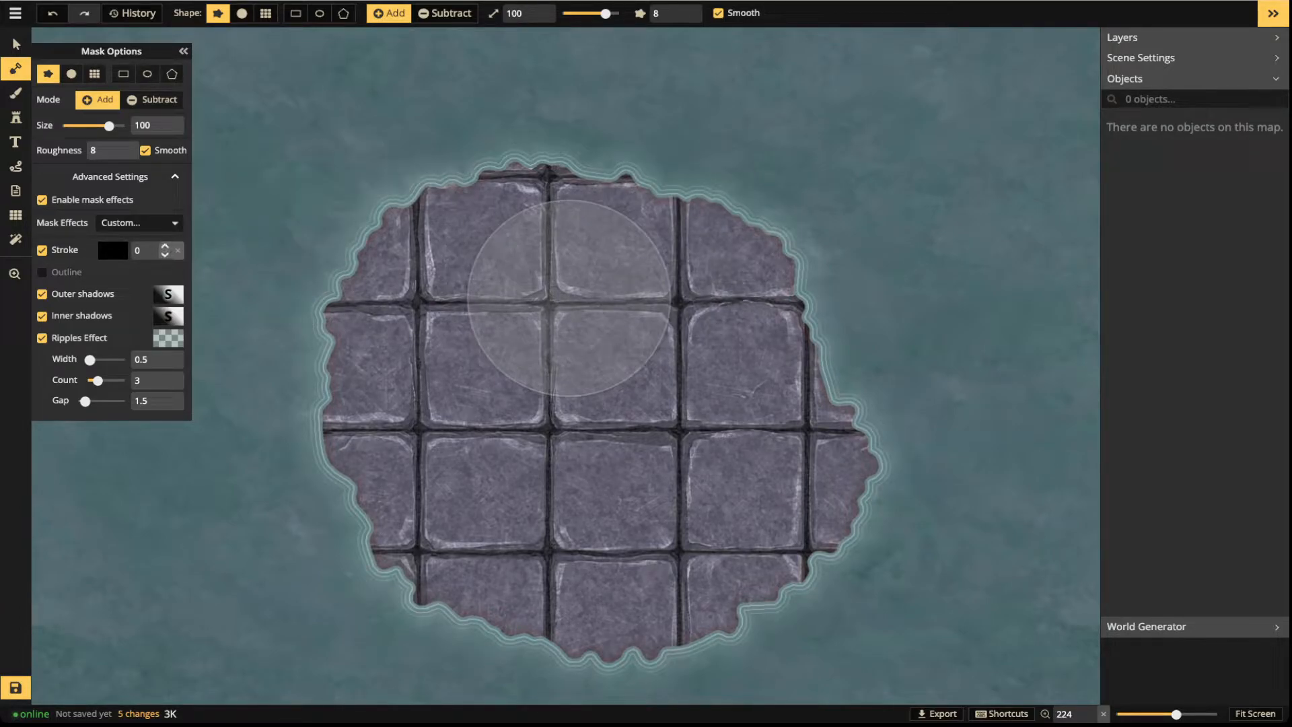
click(144, 250)
text(0.7)
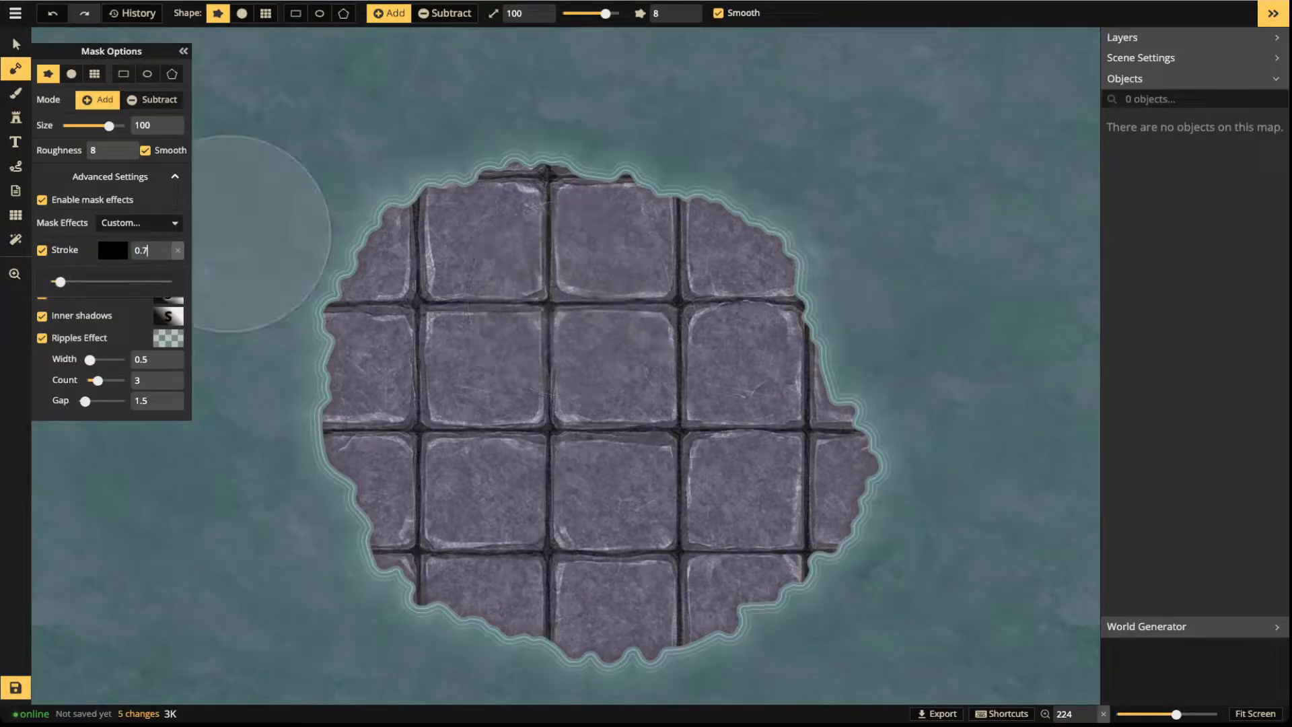
Try purple and teal stroke colours on the patch's edge, and settle on black with 46 opacity
click(113, 250)
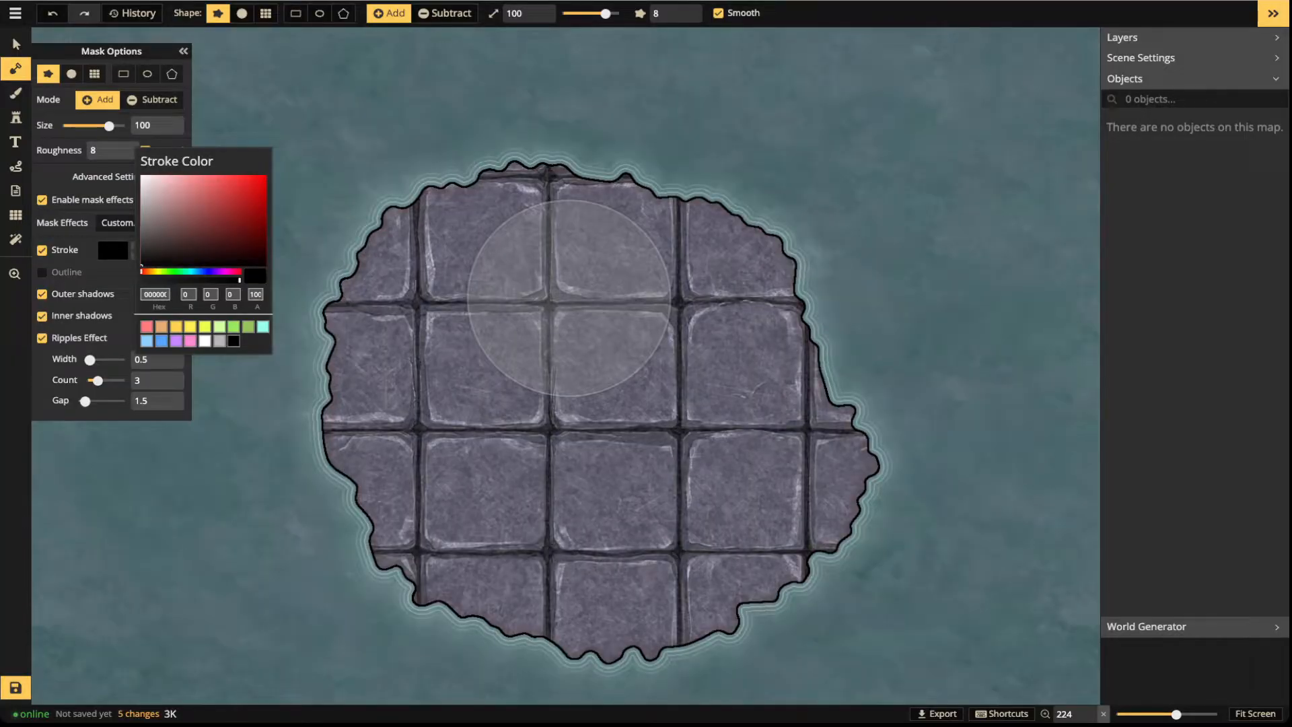
mouse_move(207, 200)
mouse_down()
mouse_move(165, 216)
mouse_move(196, 231)
mouse_move(233, 198)
mouse_move(251, 242)
mouse_move(185, 236)
mouse_move(184, 271)
mouse_move(149, 272)
mouse_move(218, 272)
mouse_up()
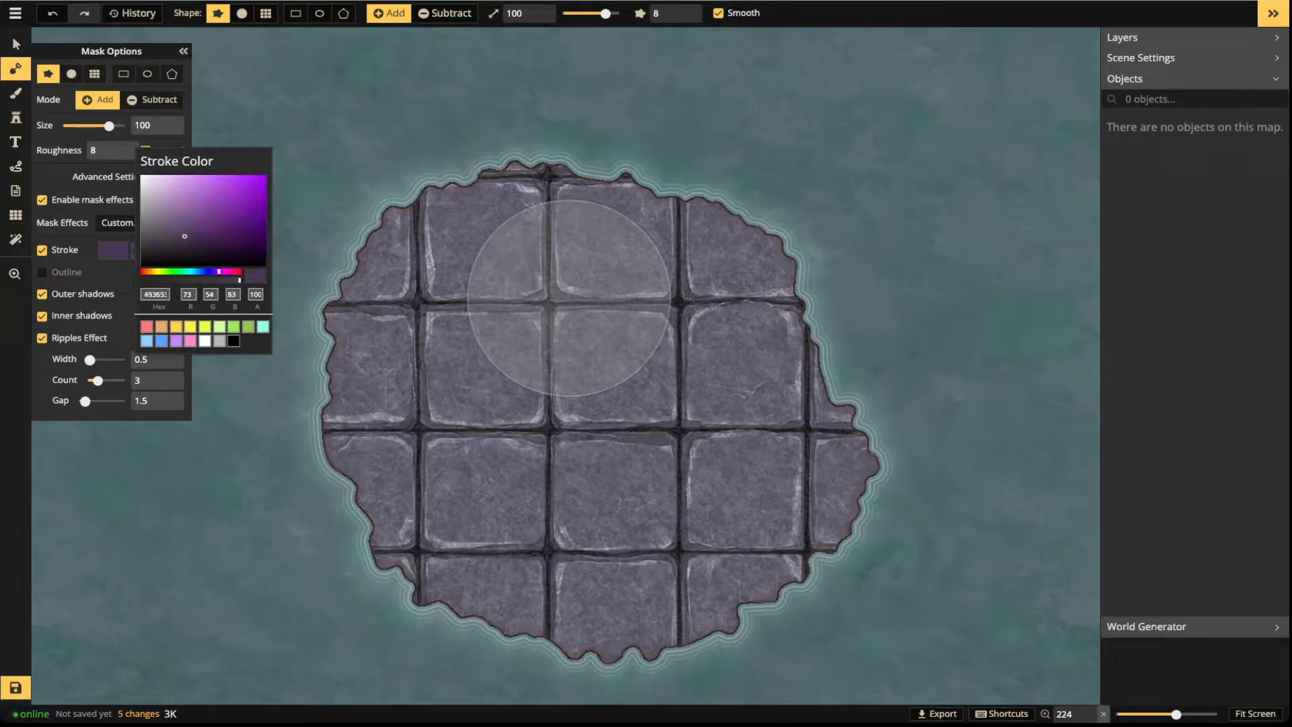
click(186, 271)
click(193, 194)
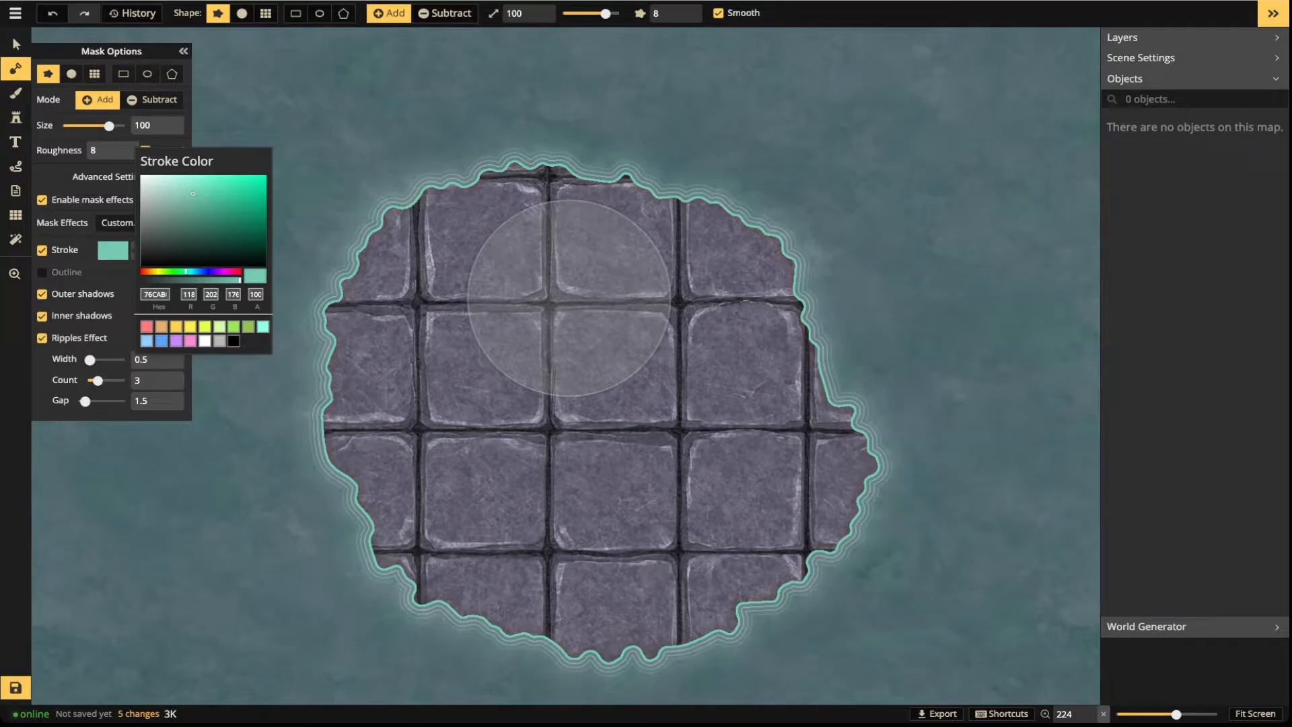
click(234, 341)
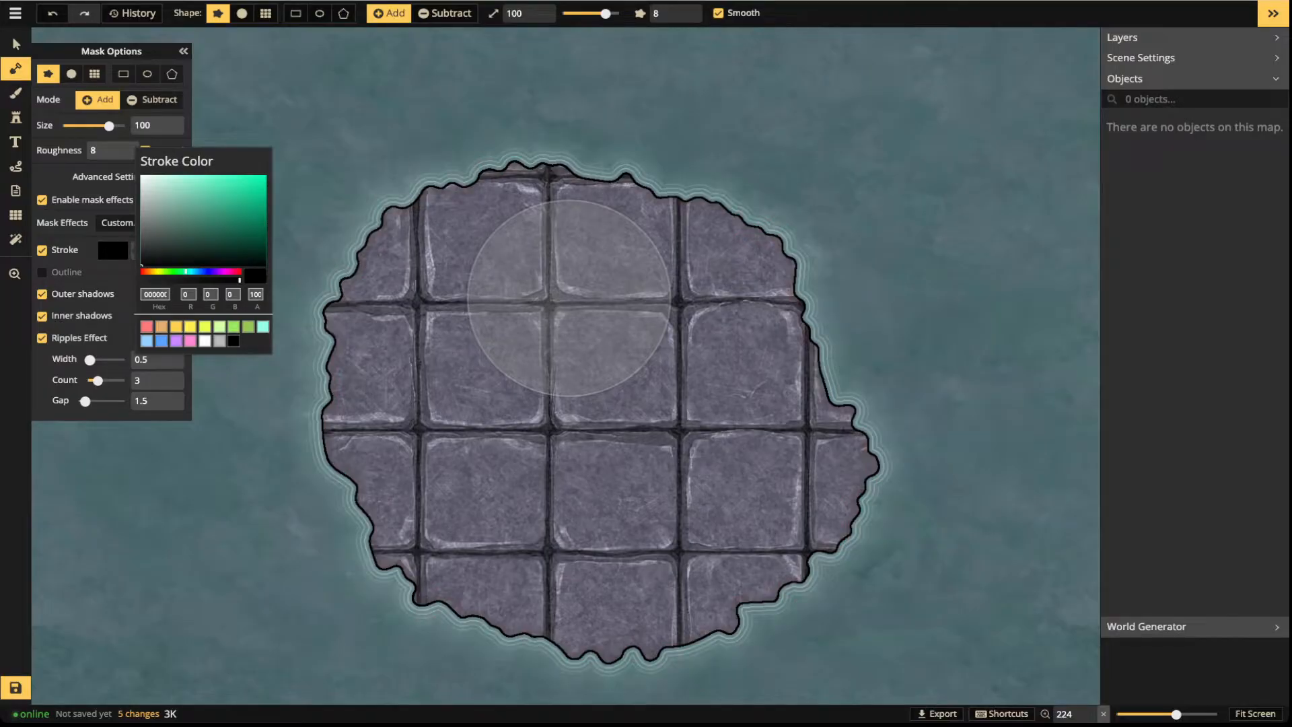
drag(240, 280, 188, 280)
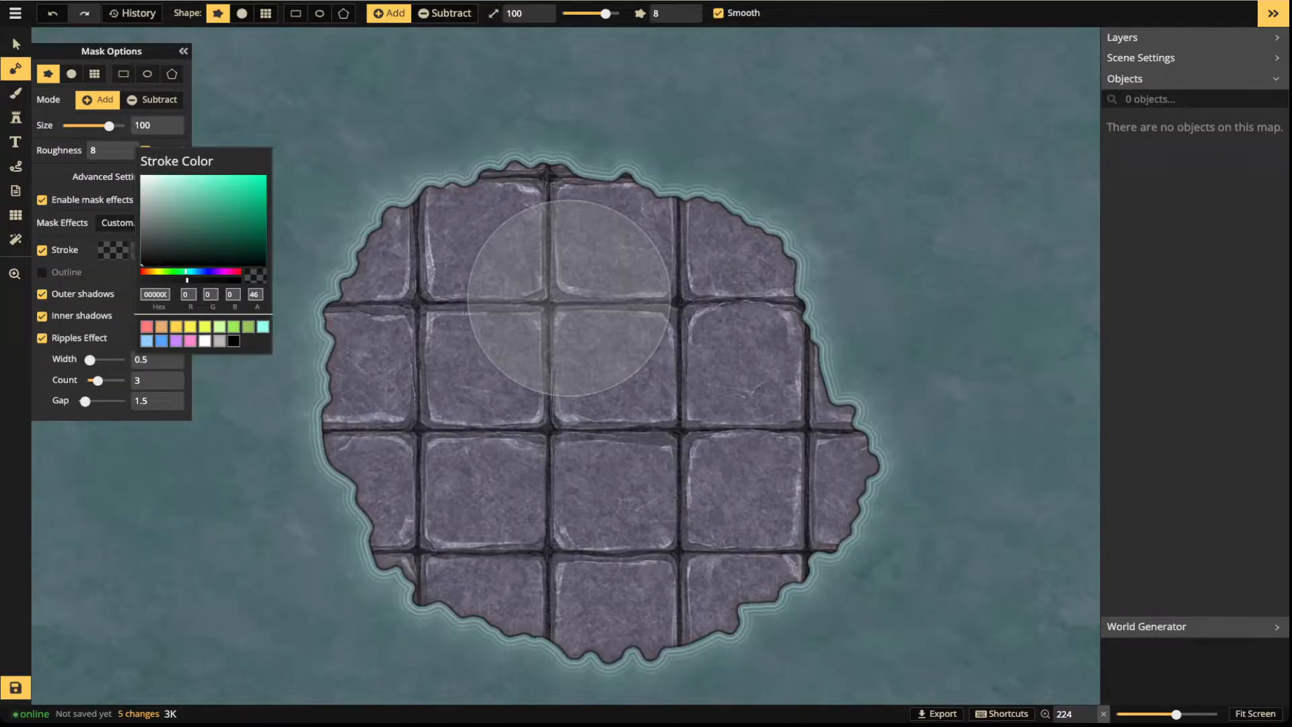
click(333, 132)
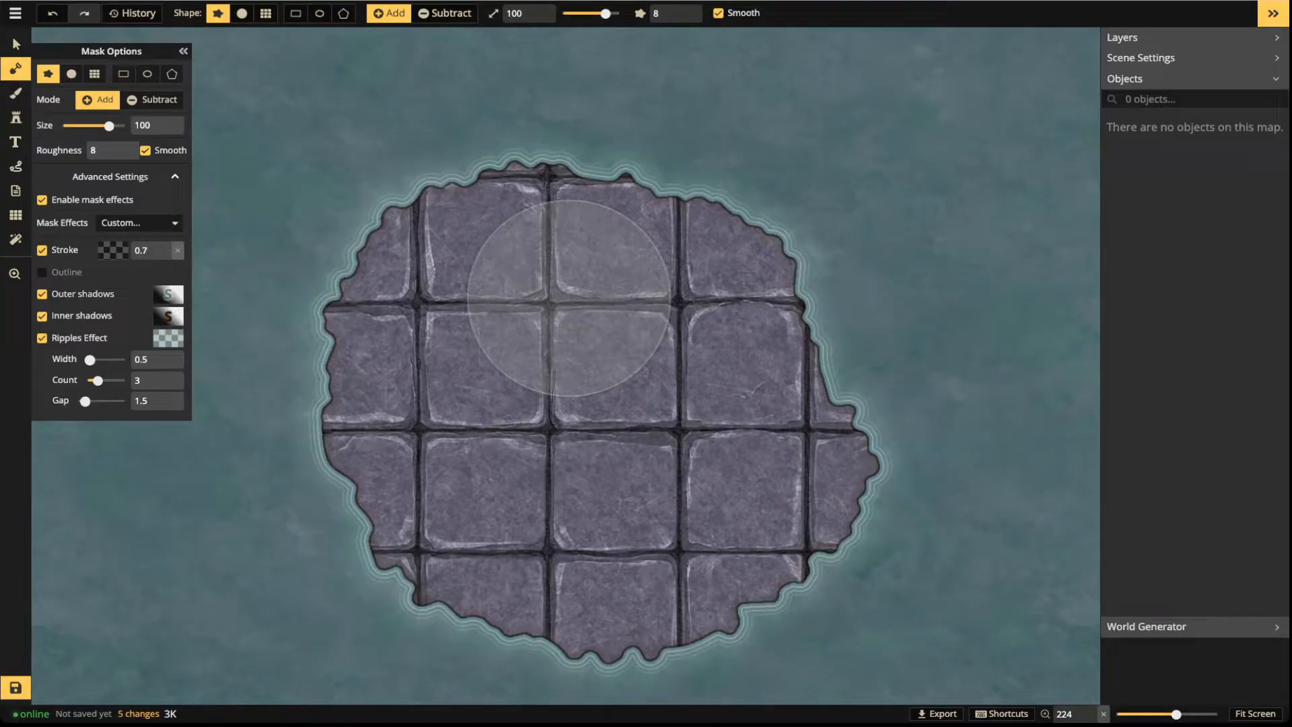
Enable the Outline effect and set its colour to a muted red (RGB 151, 58, 58) at full opacity
click(42, 272)
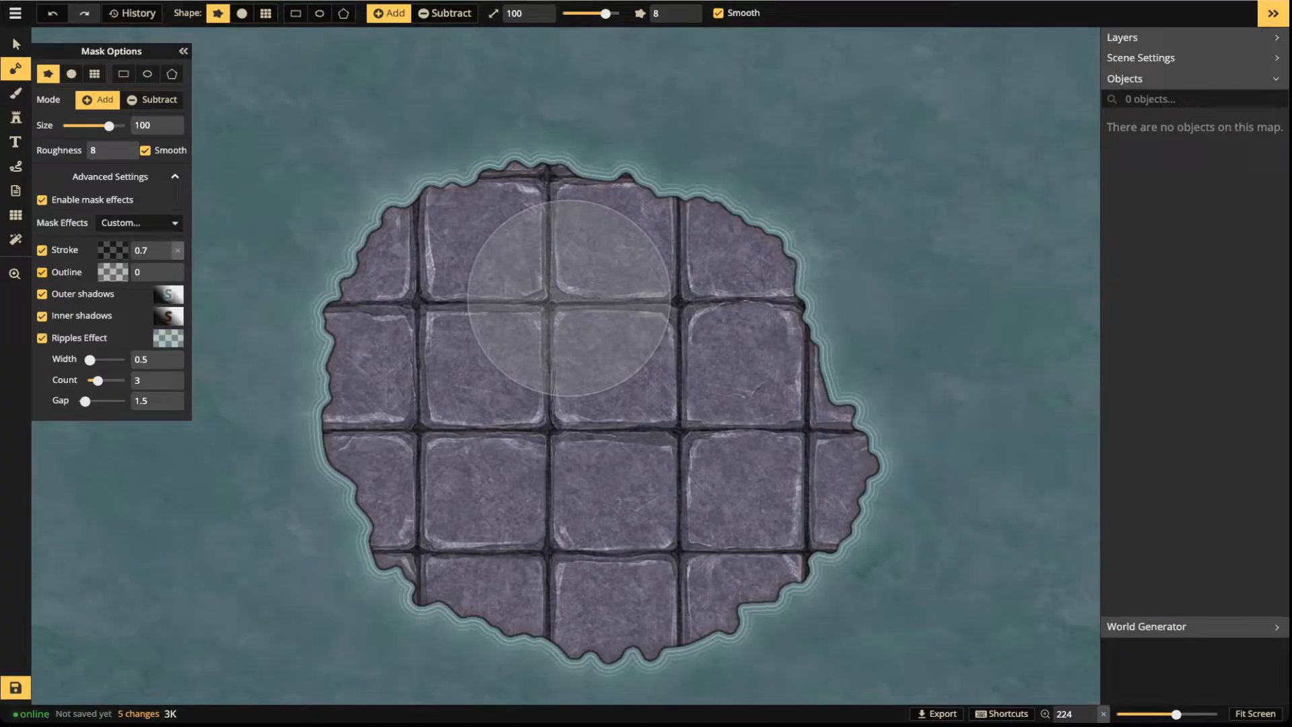
click(113, 272)
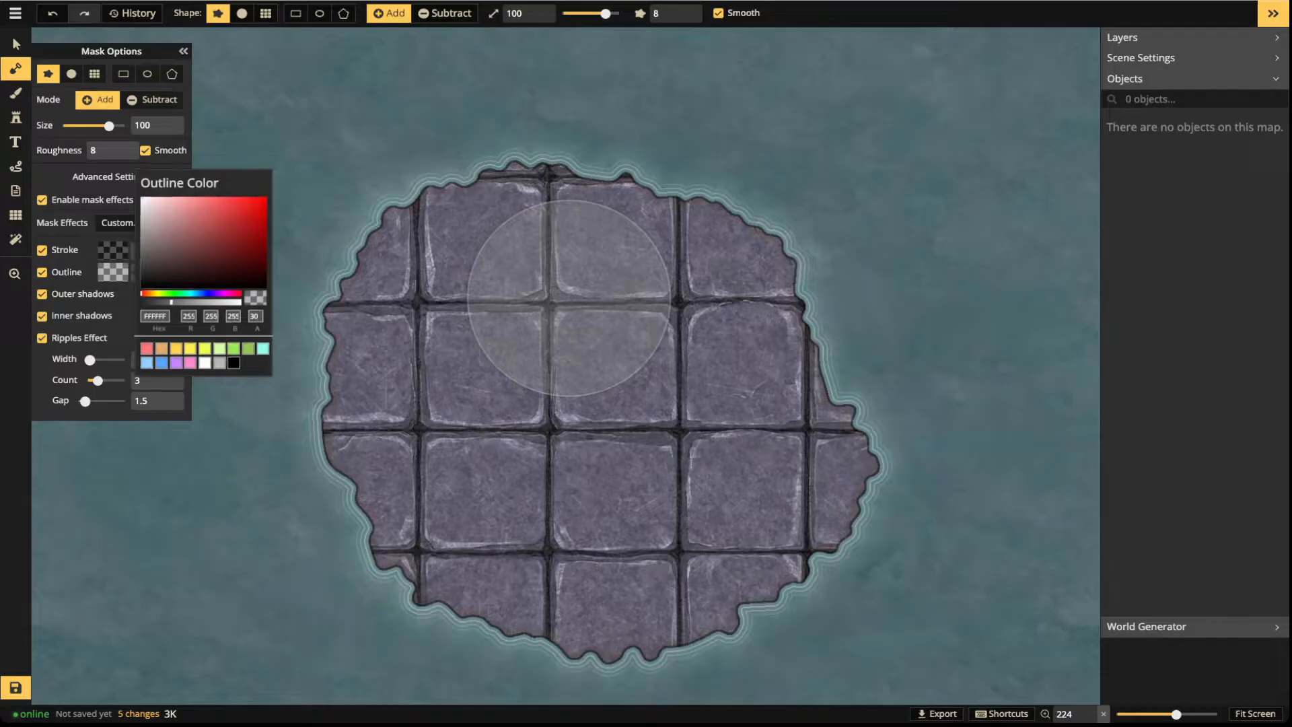
click(218, 234)
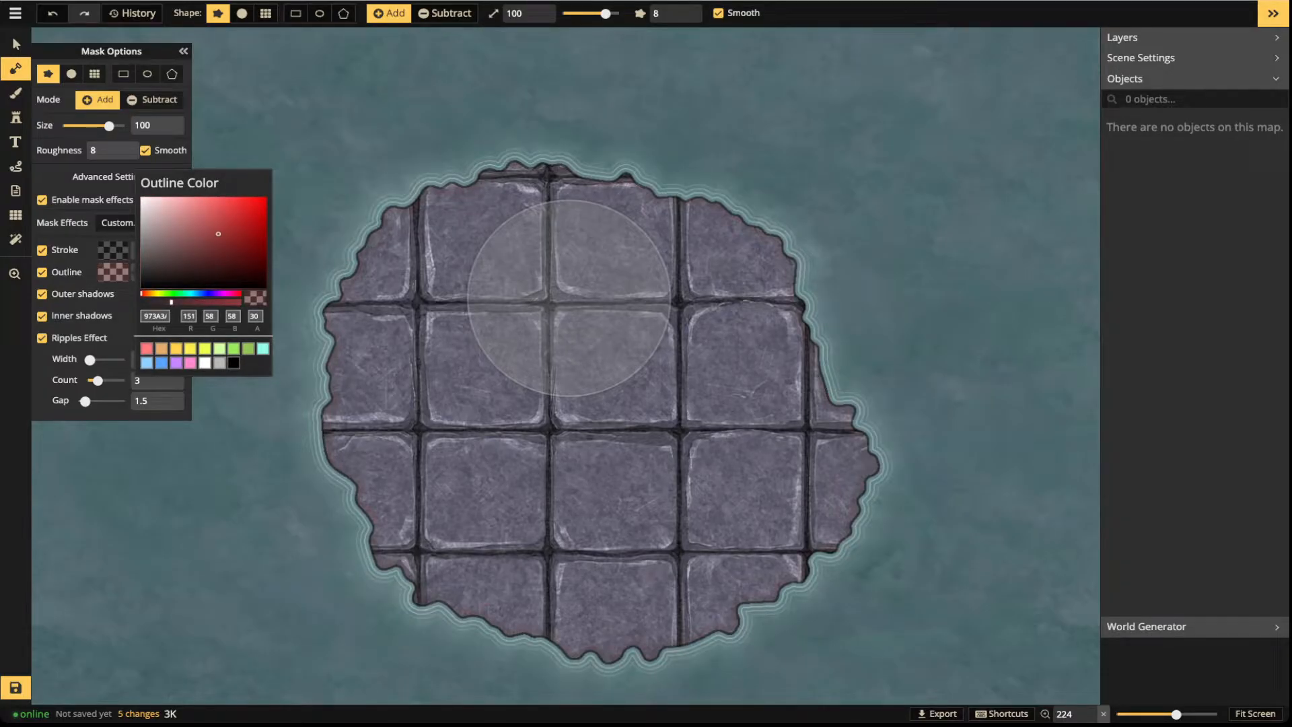
drag(171, 302, 260, 302)
click(112, 272)
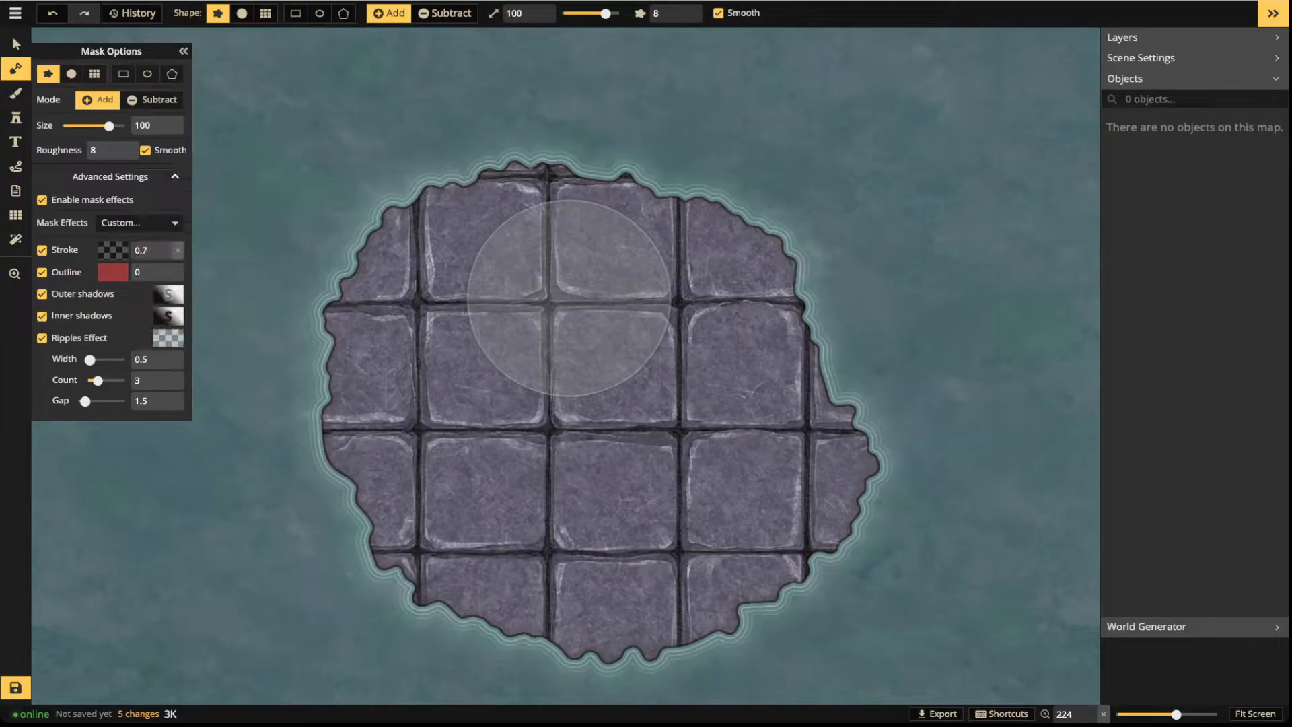
Try an outline width of 0.6 on the patch's edge, and disable the Outline effect
click(165, 267)
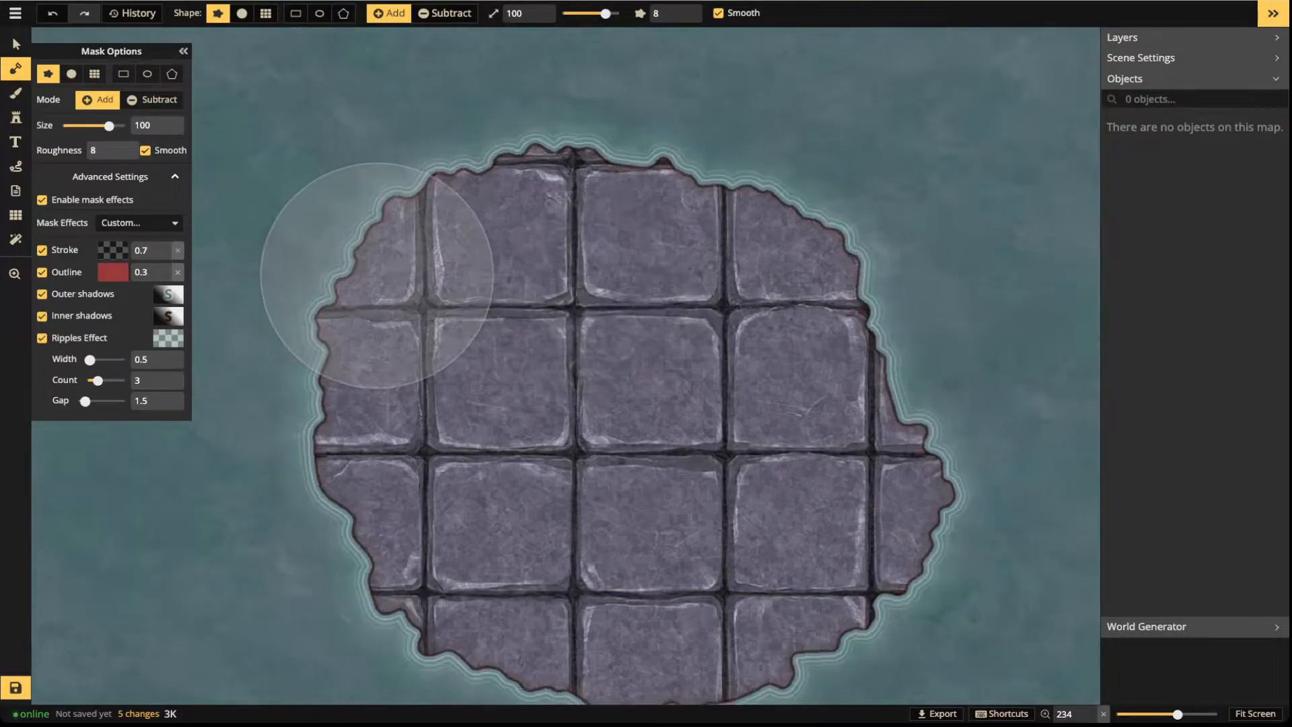
scroll(374, 269, up, 10)
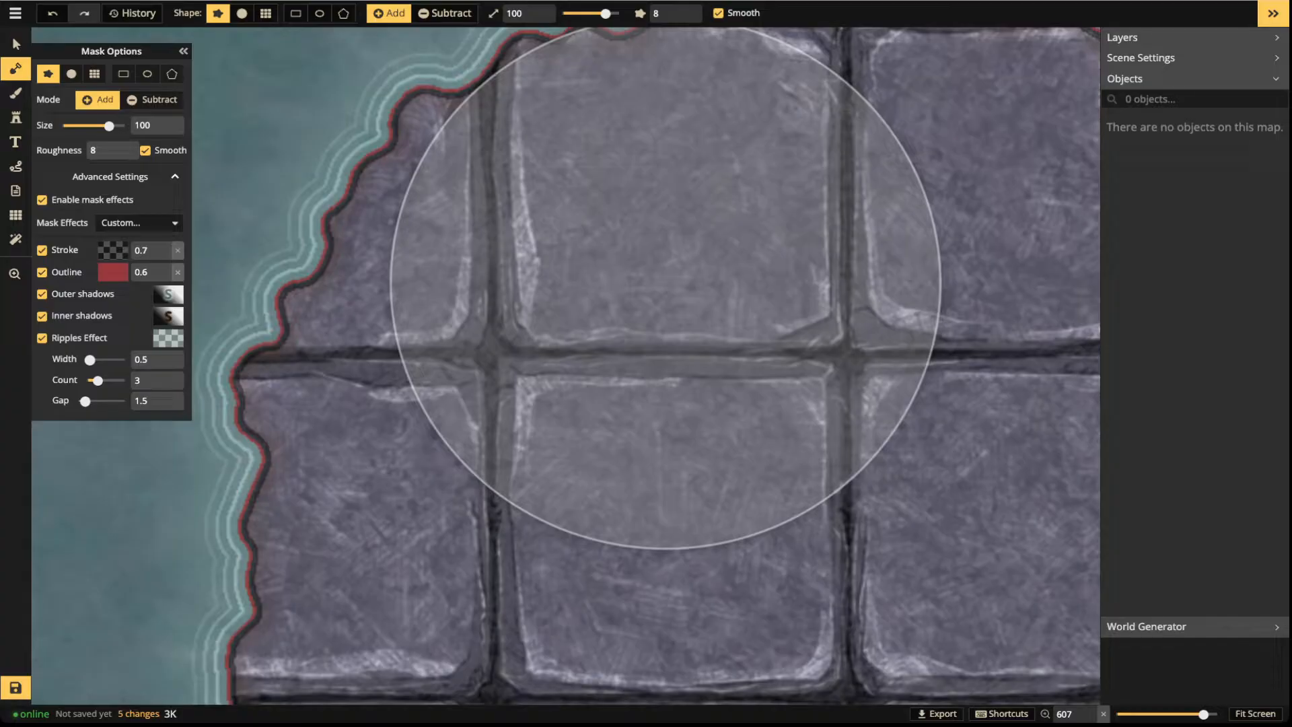
key(Down)
key(Up)
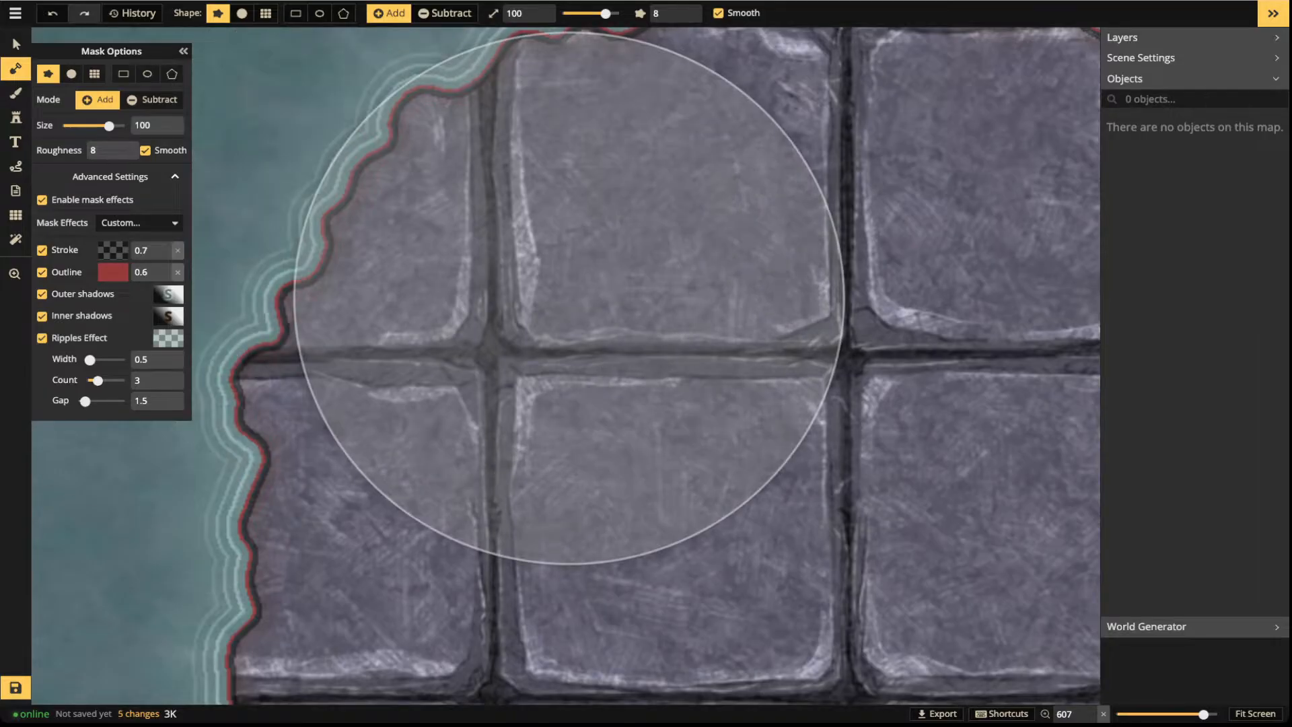
click(43, 272)
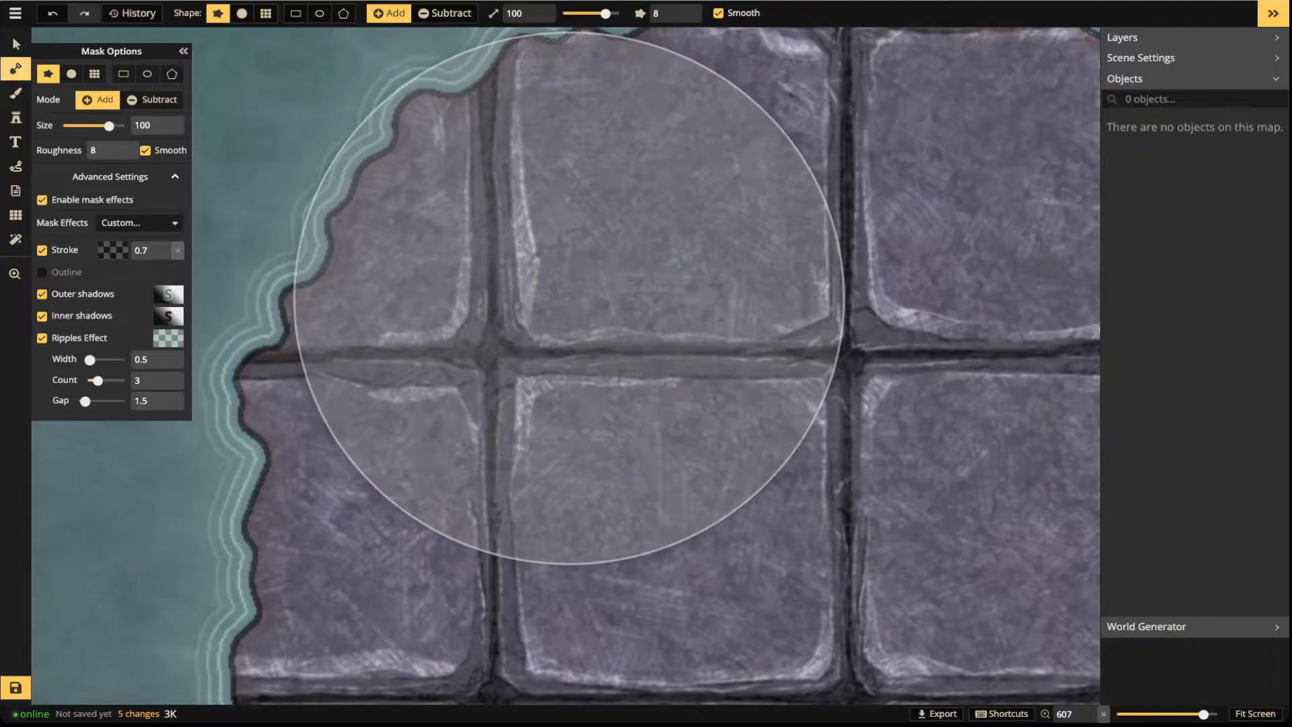
Examine the patch's edge, and set the mask's outer shadow to red D0021B with a blur of 3.8
click(16, 44)
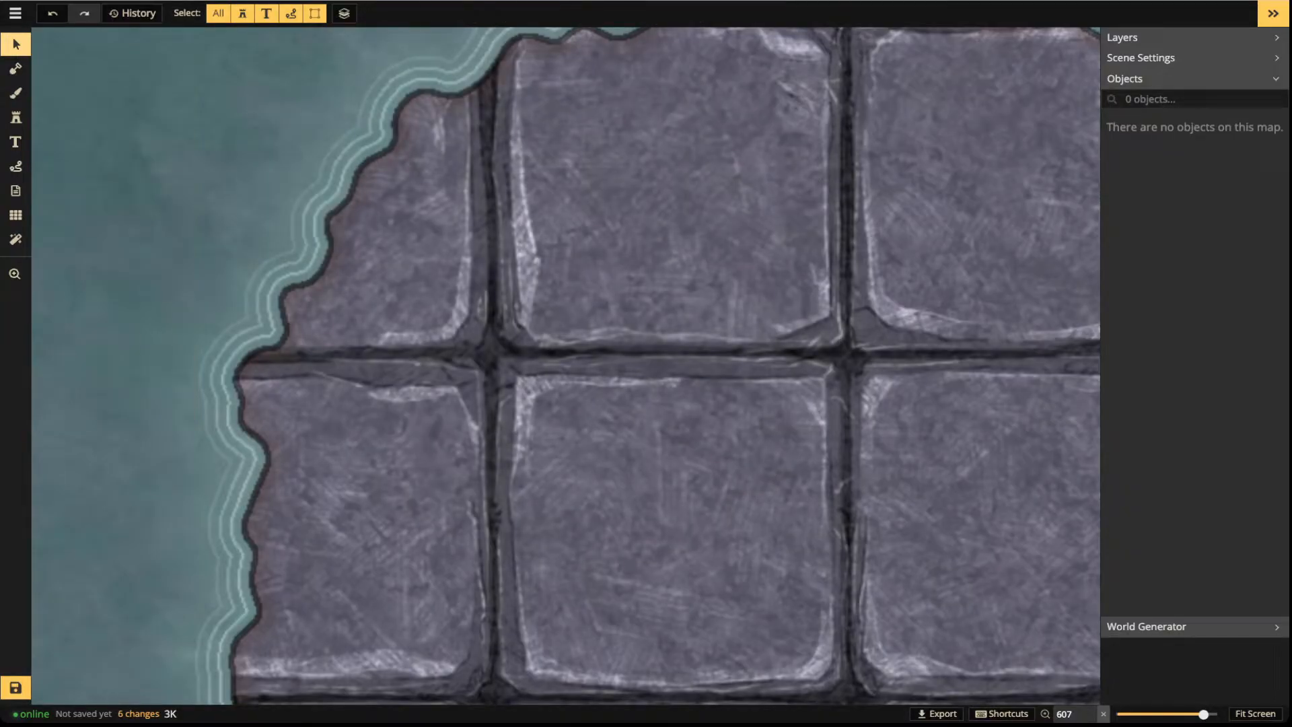
scroll(316, 331, down, 4)
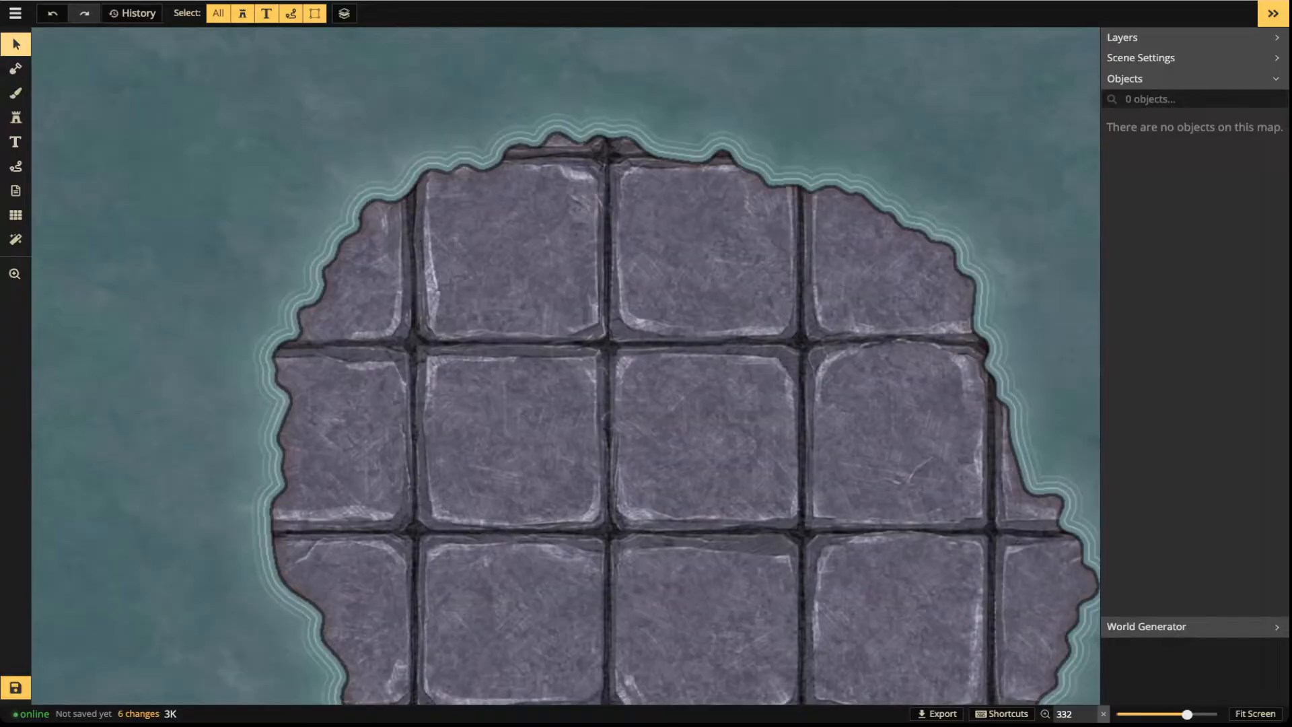
scroll(360, 252, down, 2)
drag(321, 492, 330, 347)
scroll(330, 346, up, 2)
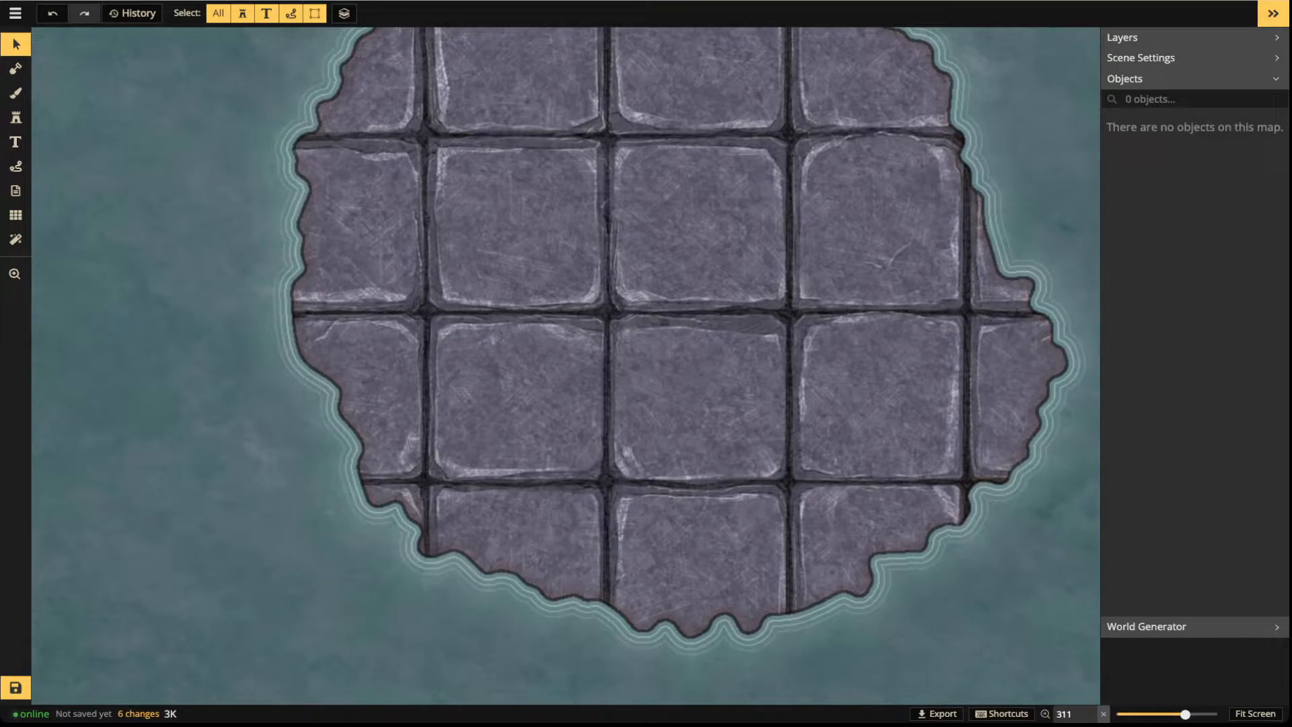
click(15, 67)
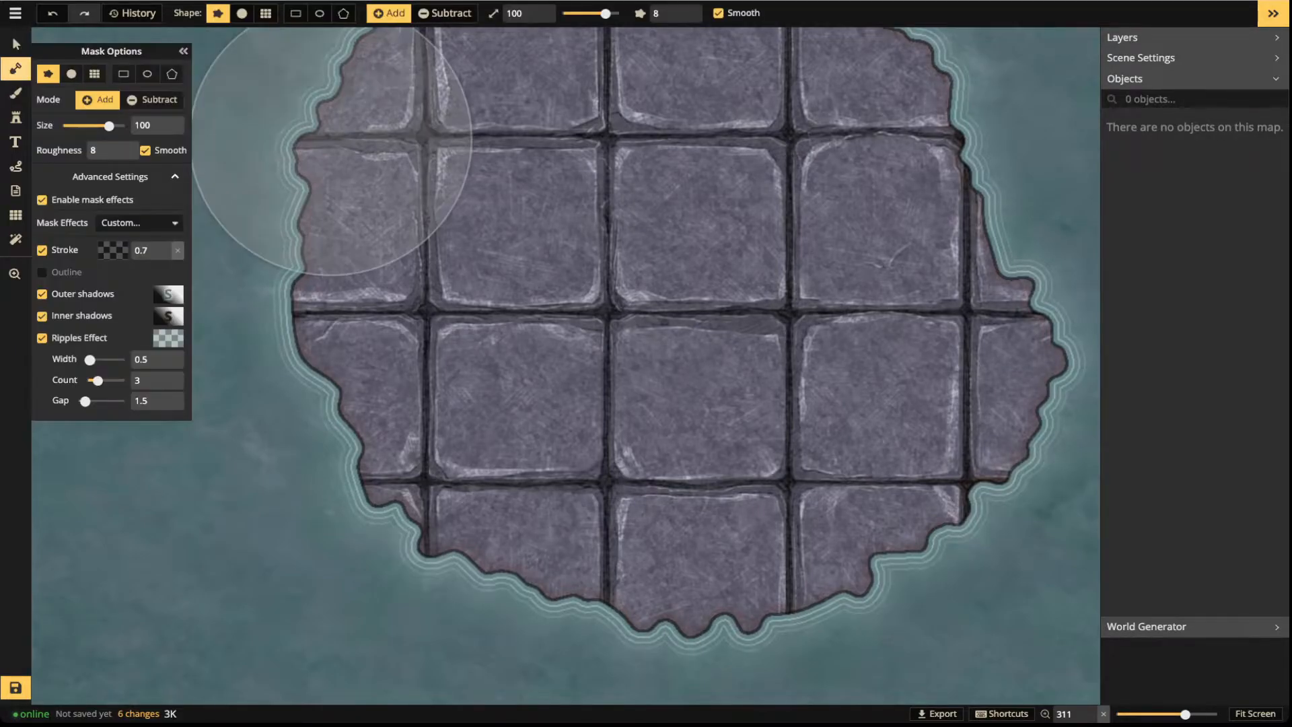
click(168, 294)
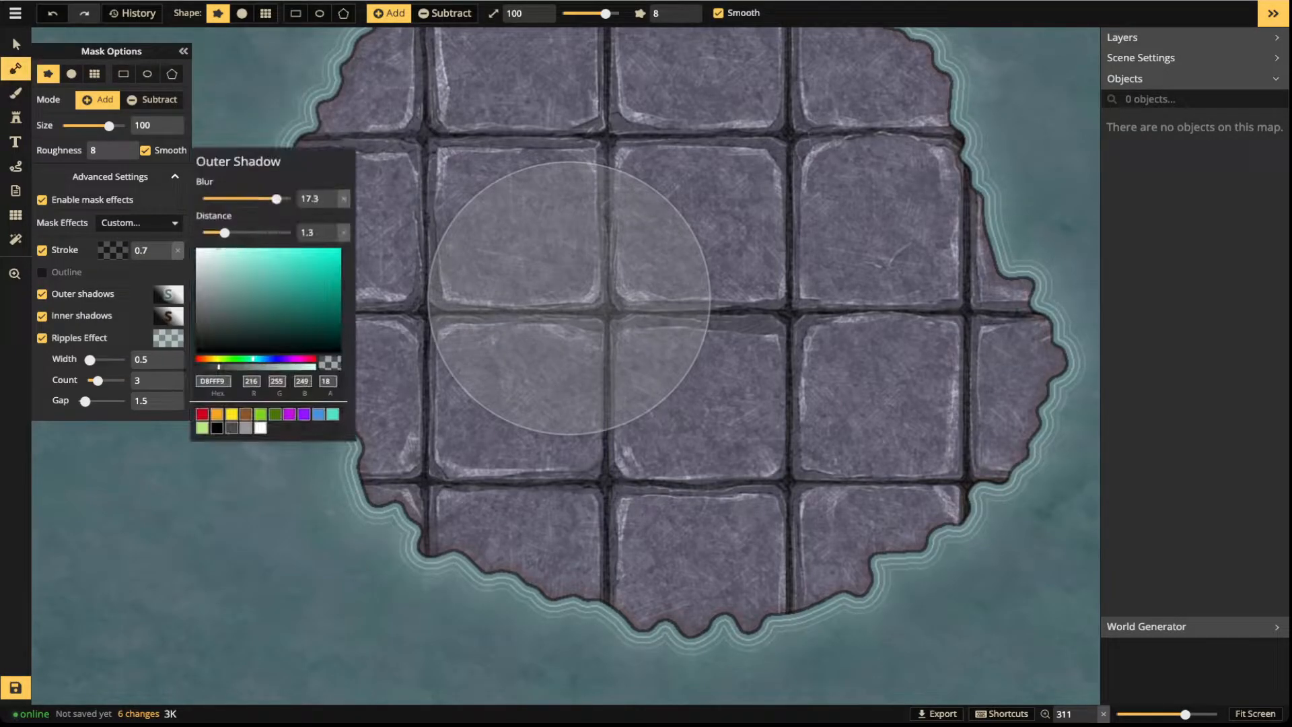
click(202, 414)
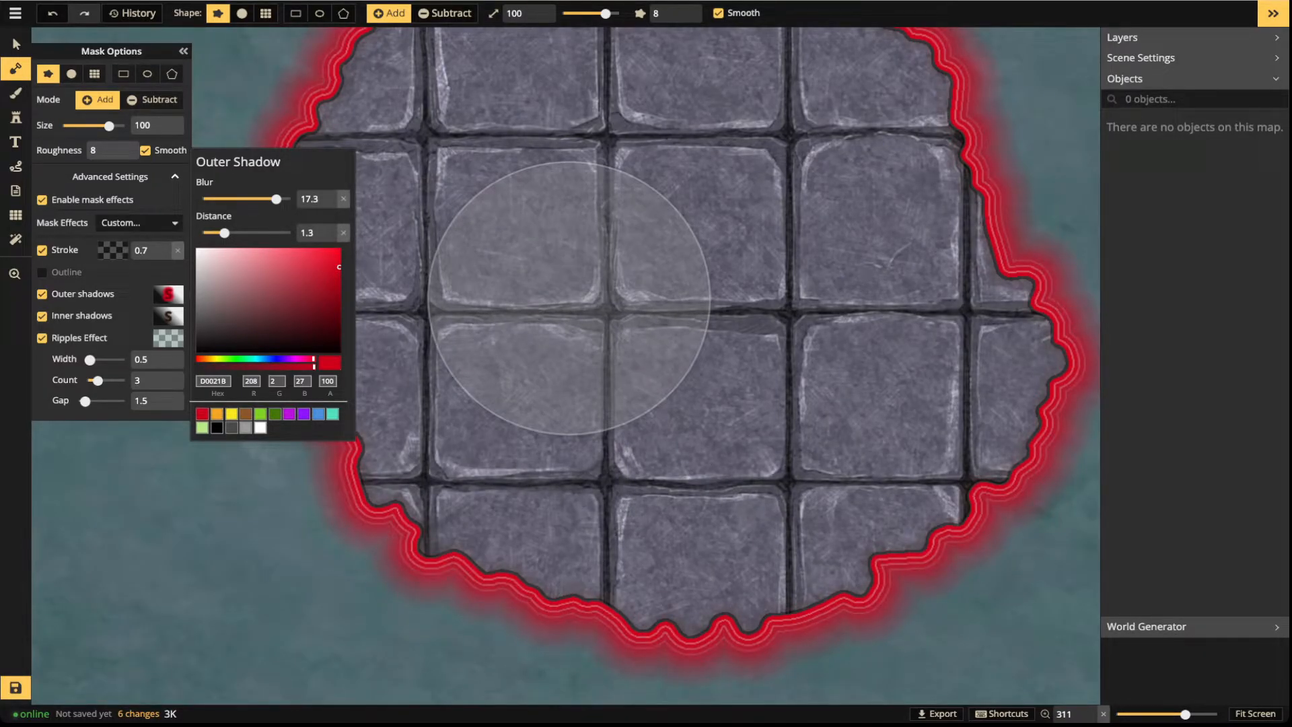
drag(276, 199, 240, 200)
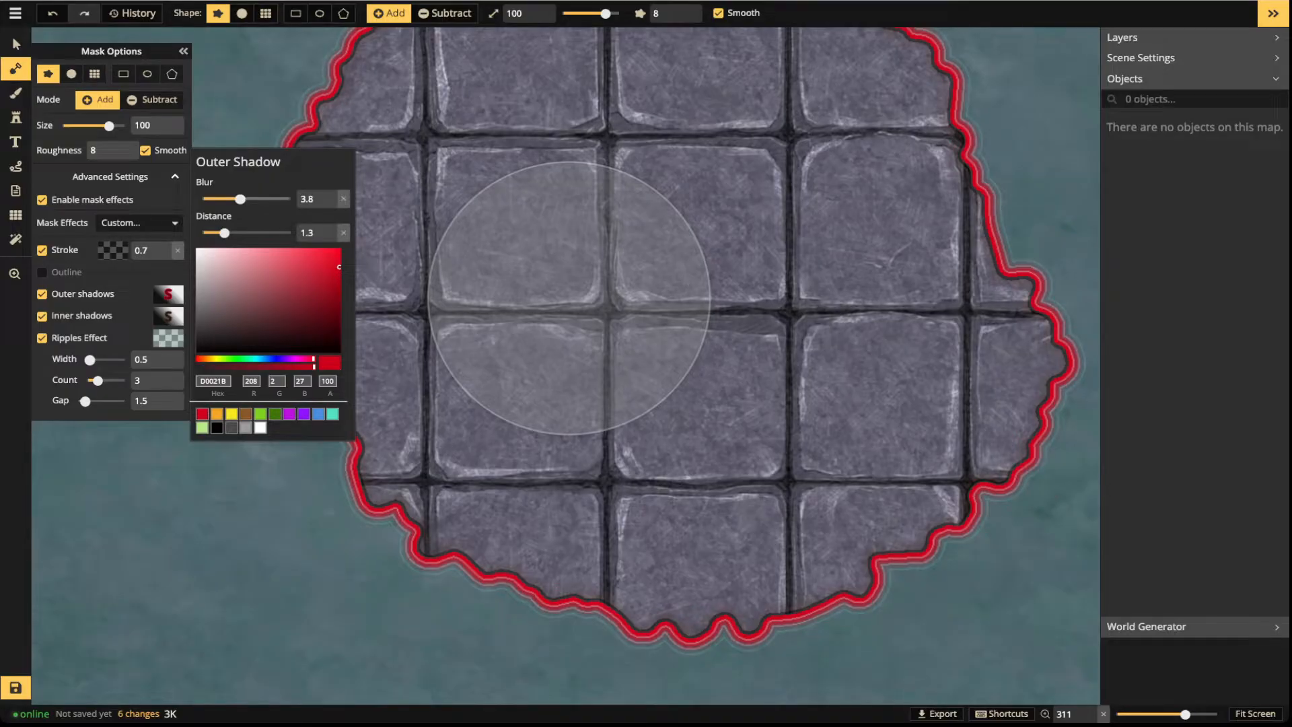
Try the stone area's outer shadow with distance 3.8 and blur 12.6, and turn off the outer shadows
drag(224, 233, 246, 233)
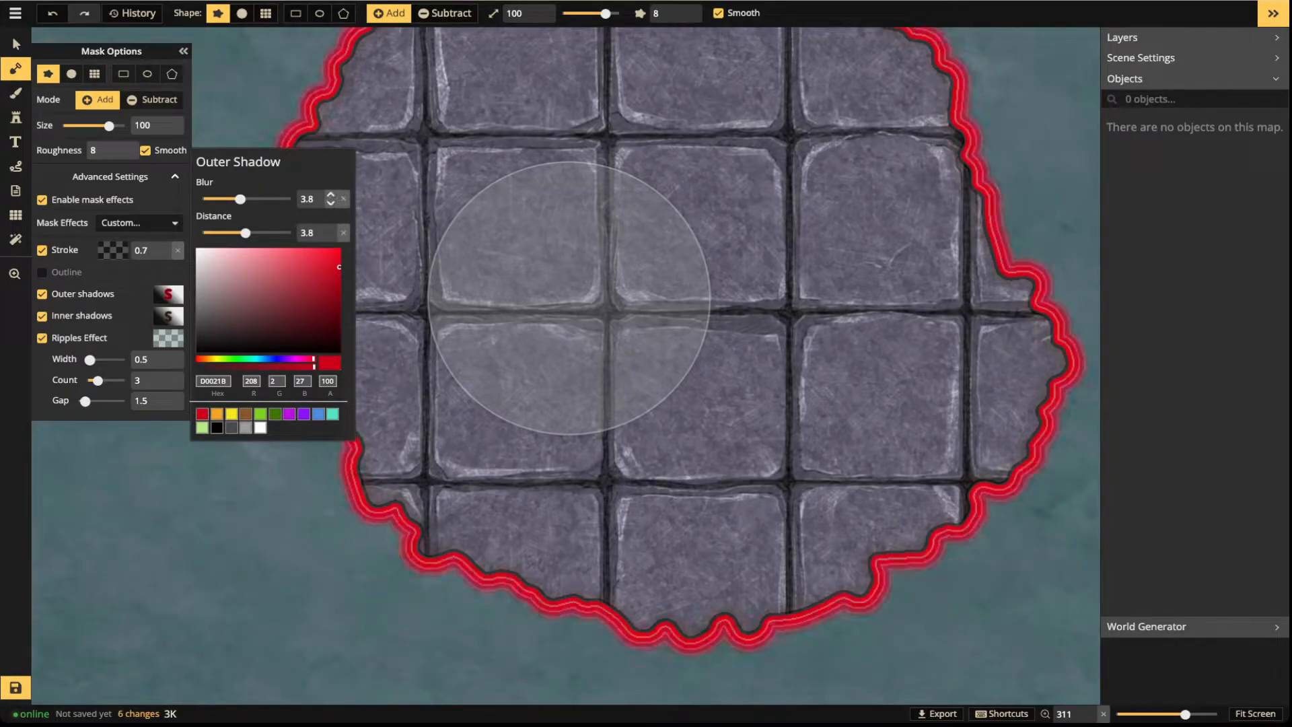
drag(240, 199, 268, 199)
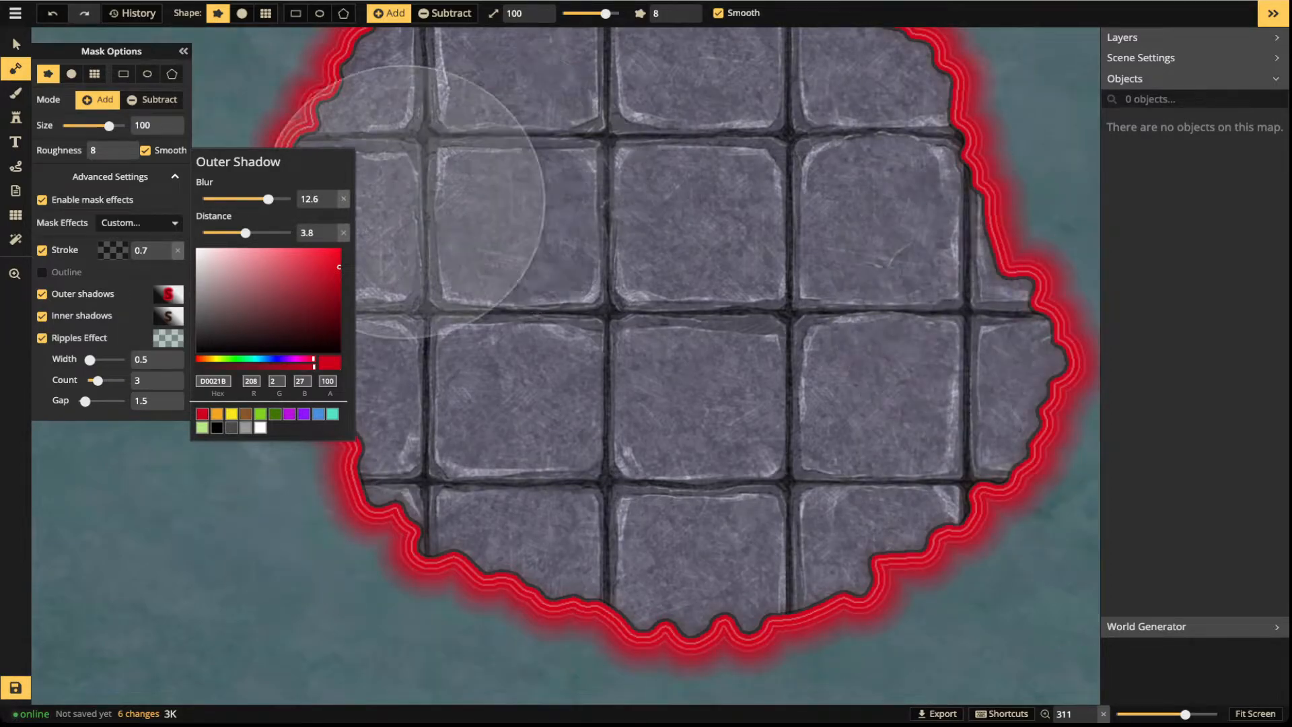
click(41, 293)
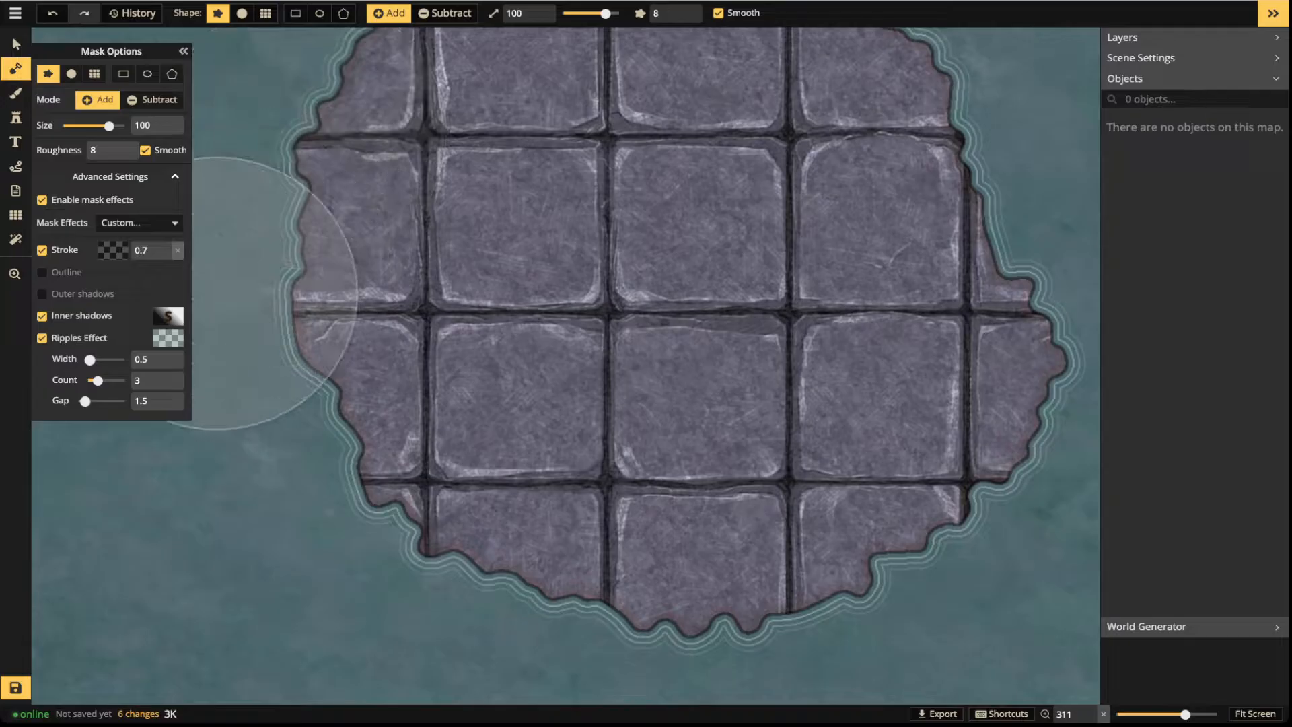
Set the mask's inner shadow to white (FFFFFF) with a blur of 9
click(168, 316)
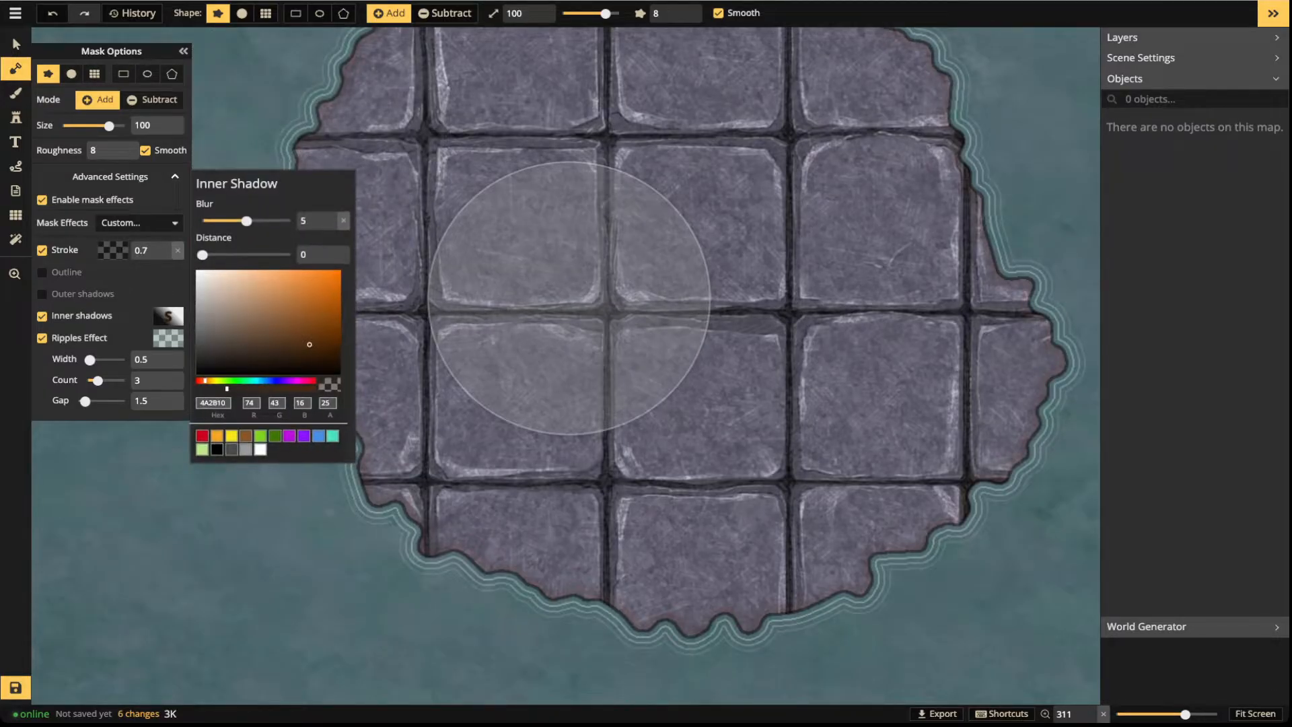
click(261, 449)
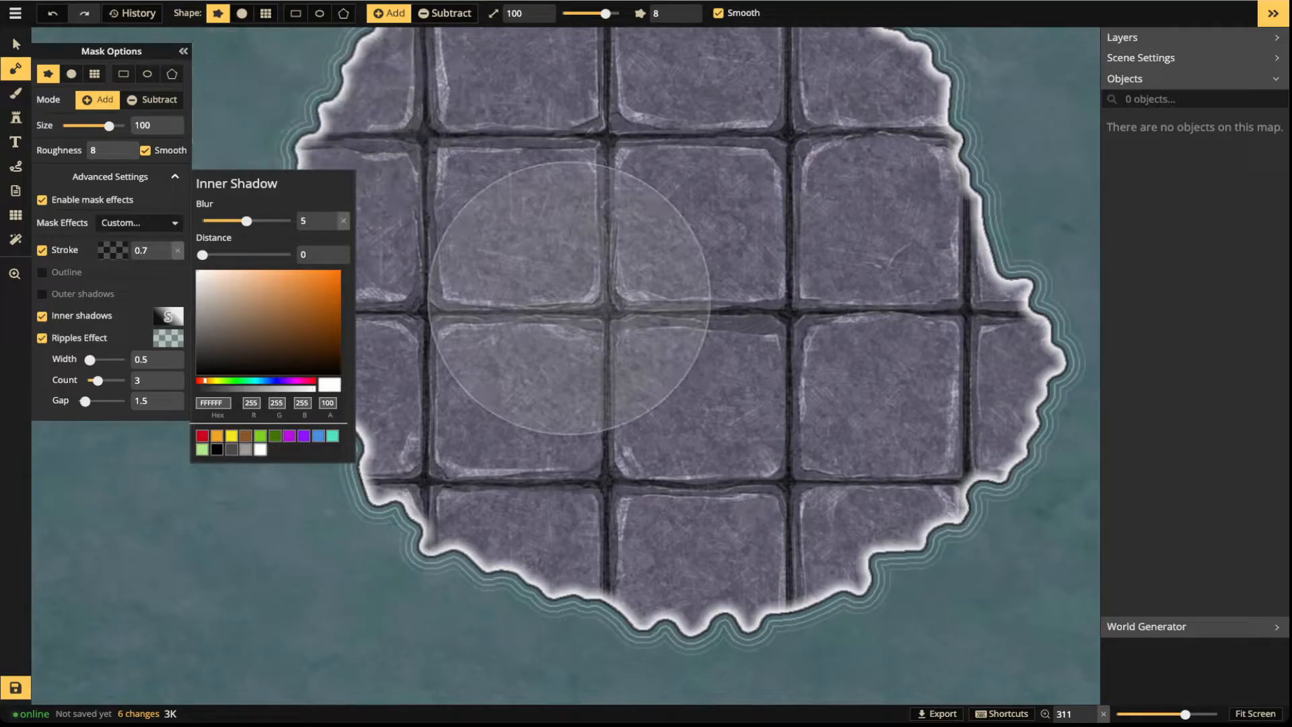
drag(247, 221, 260, 221)
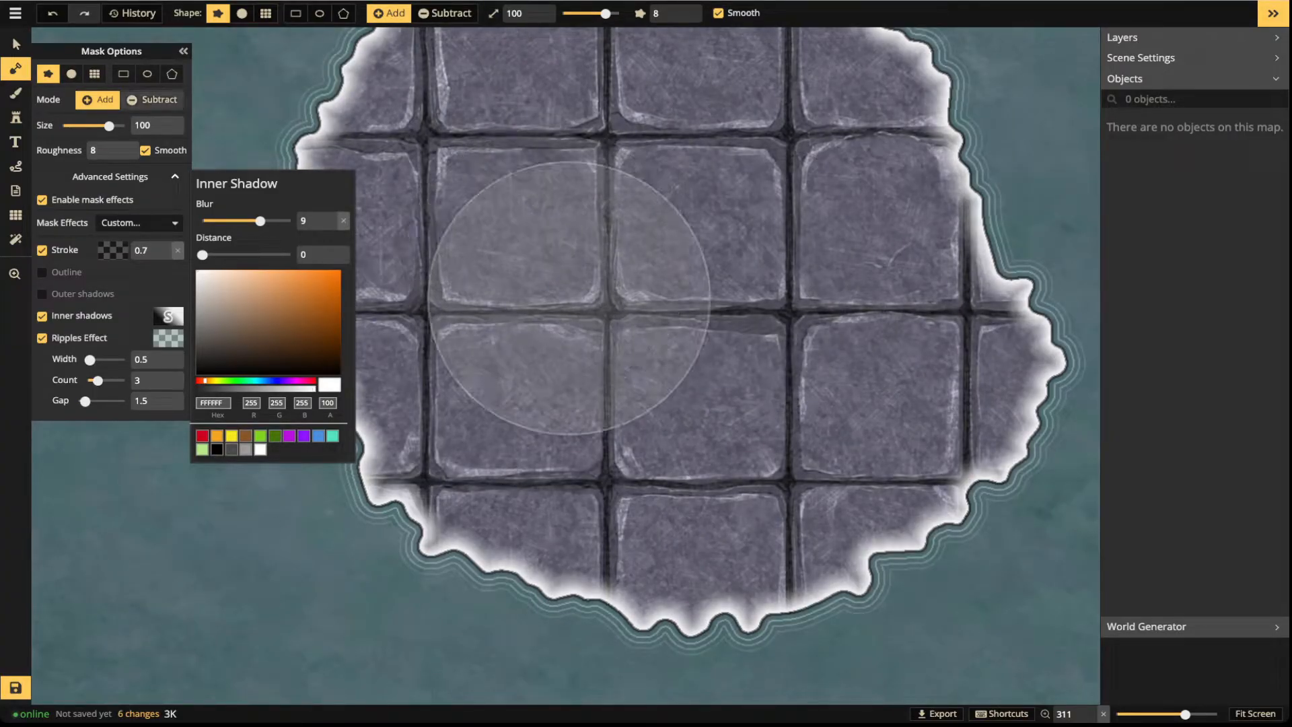
click(689, 222)
scroll(546, 243, down, 2)
drag(551, 171, 562, 251)
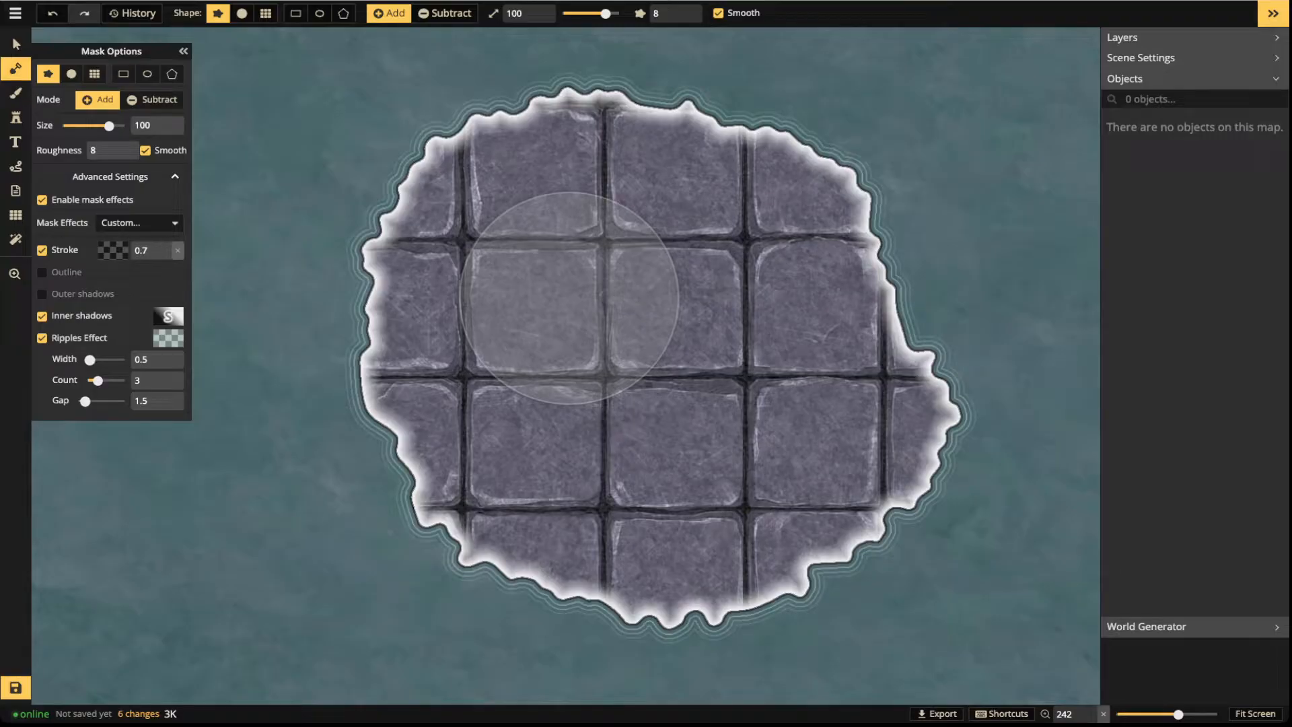
Recolor the mask's inner shadow yellow (F8E71C) with an alpha of 31
click(168, 315)
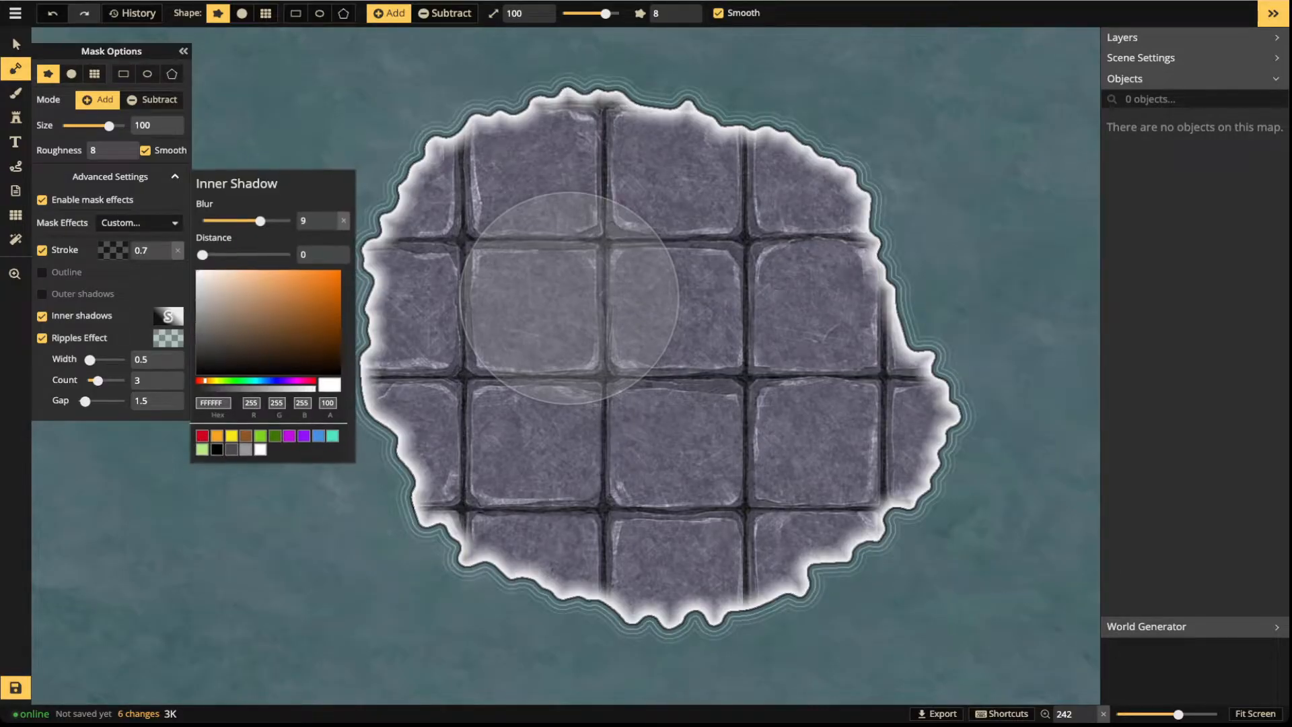
click(231, 436)
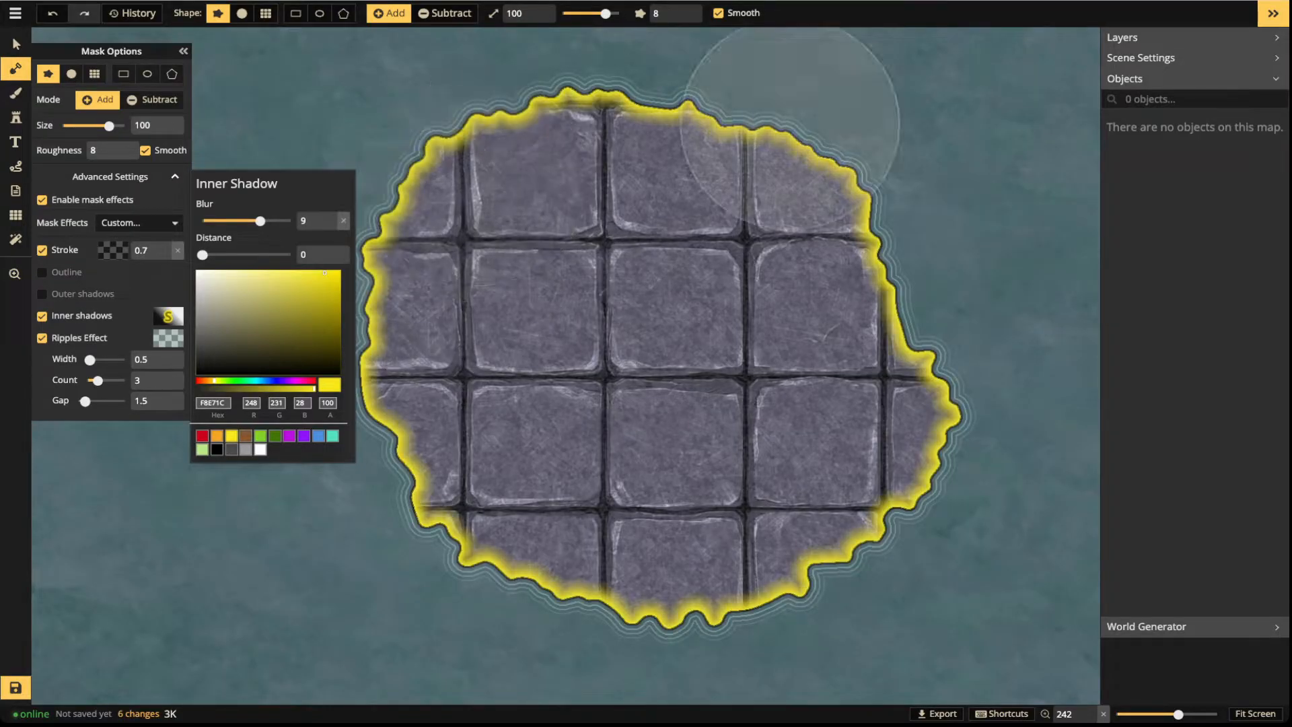
click(234, 388)
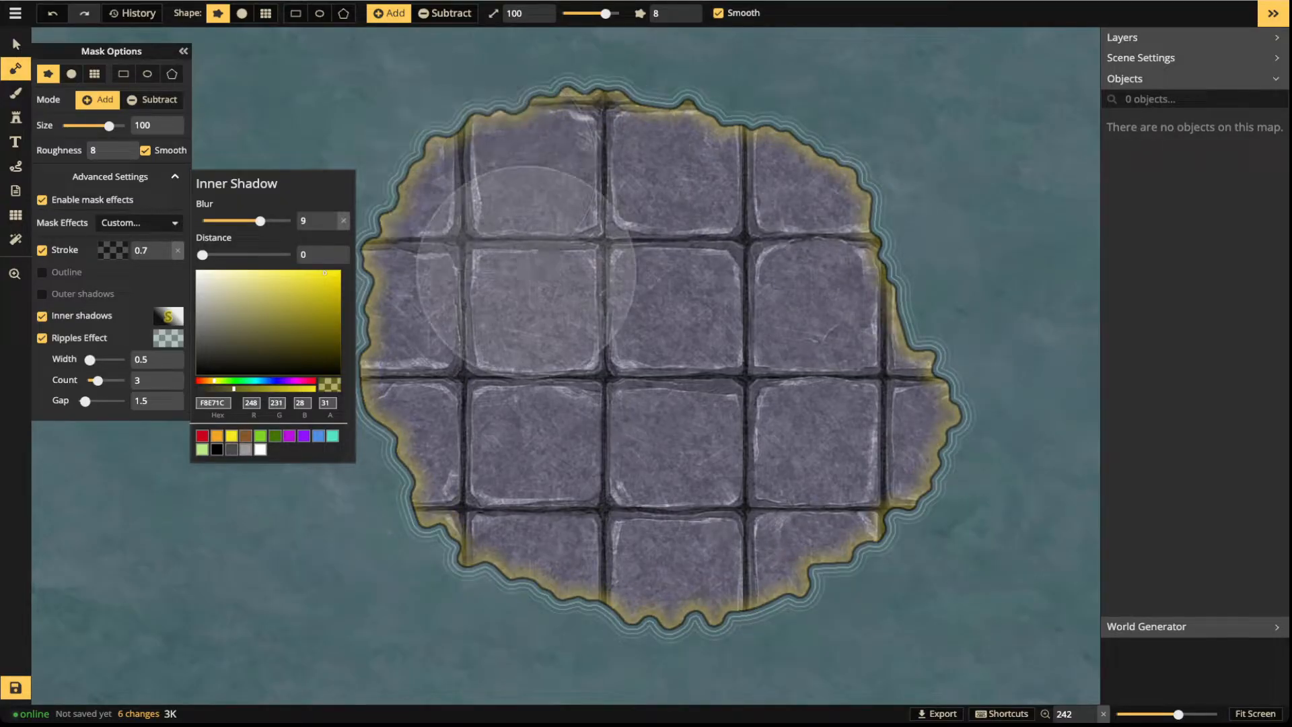
Recolor the mask's inner shadow black (000000) and turn off the inner shadows
click(217, 450)
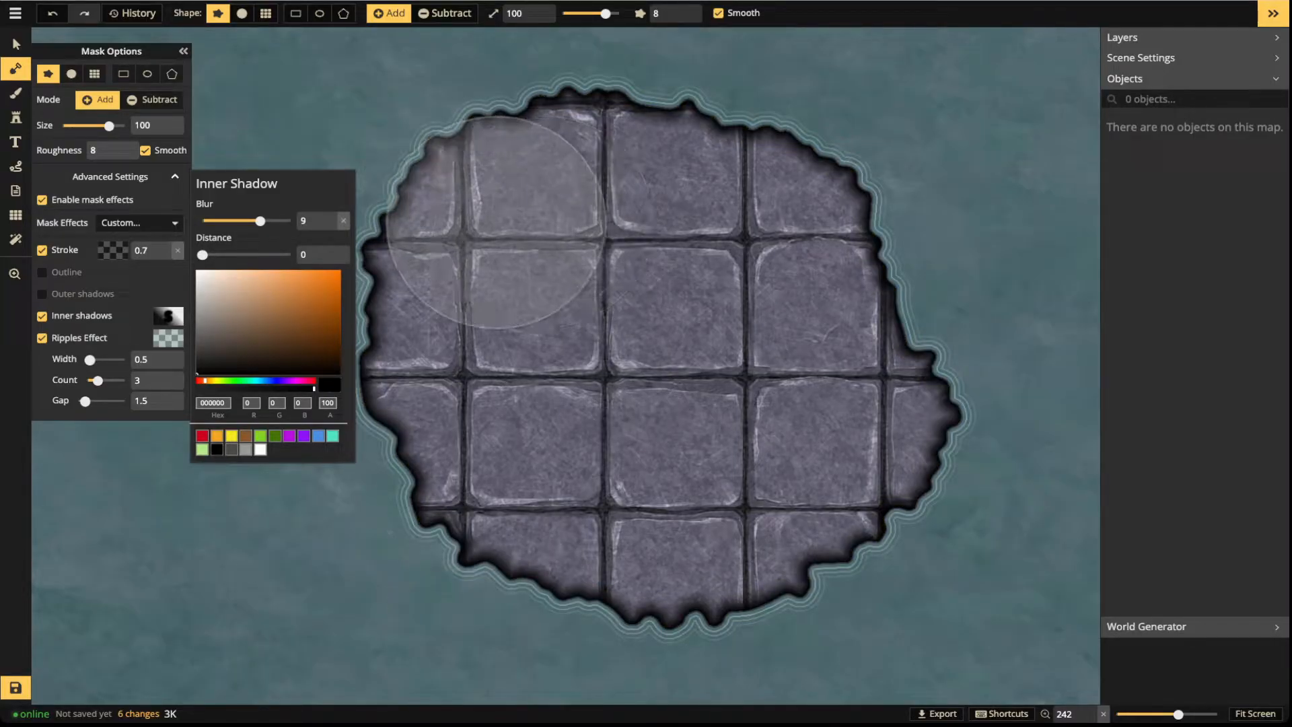
click(286, 142)
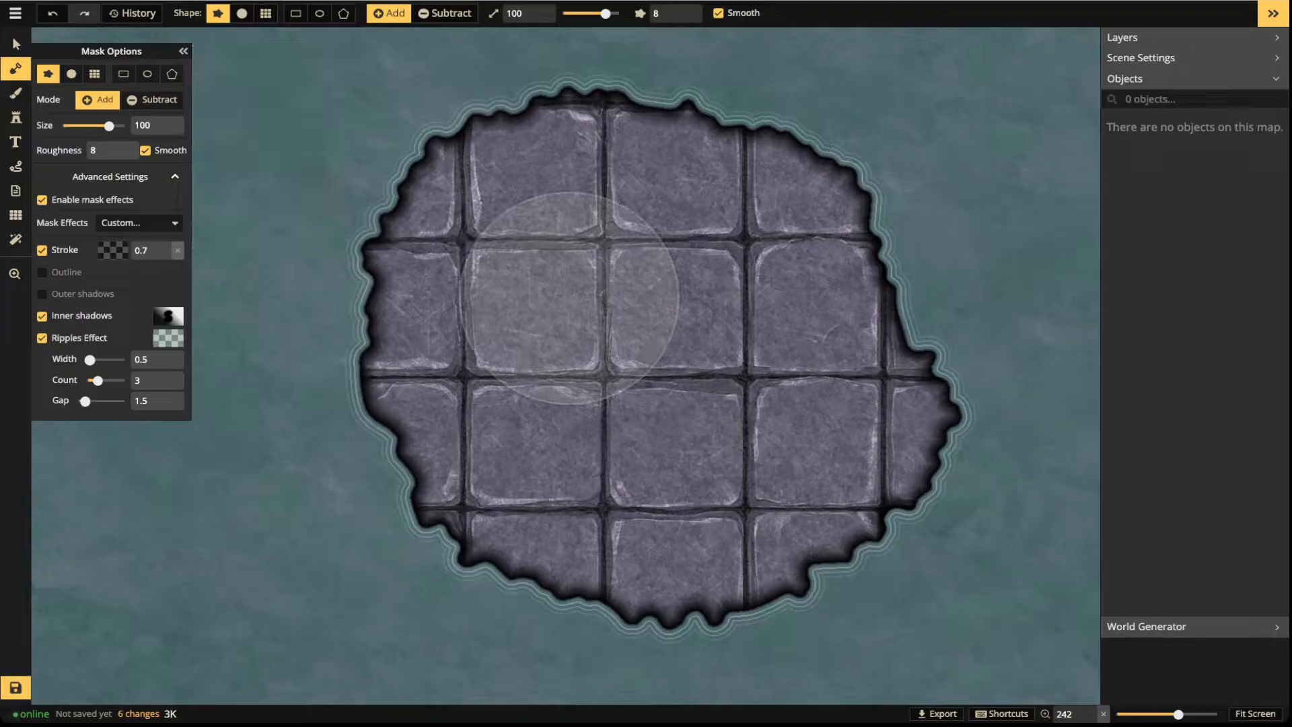
click(43, 317)
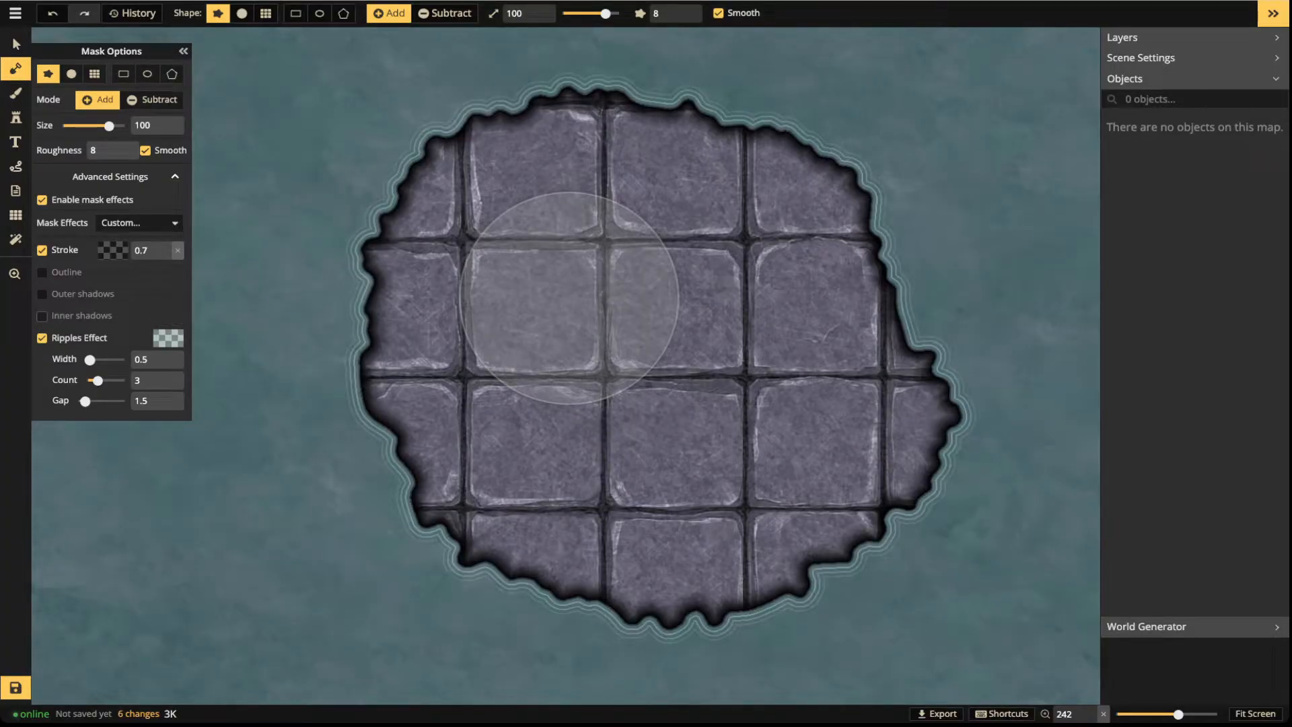
Set the ripples effect around the stone area to width 1.5 and count 10
click(169, 338)
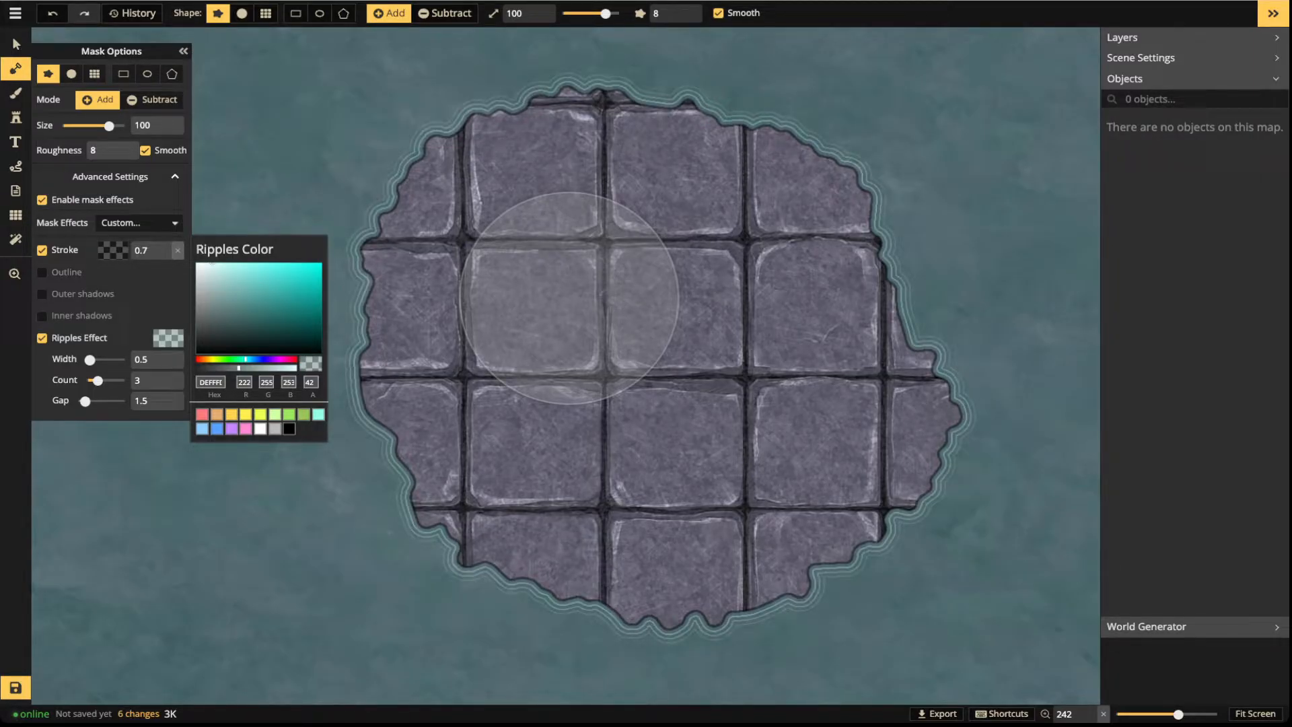
scroll(357, 316, up, 5)
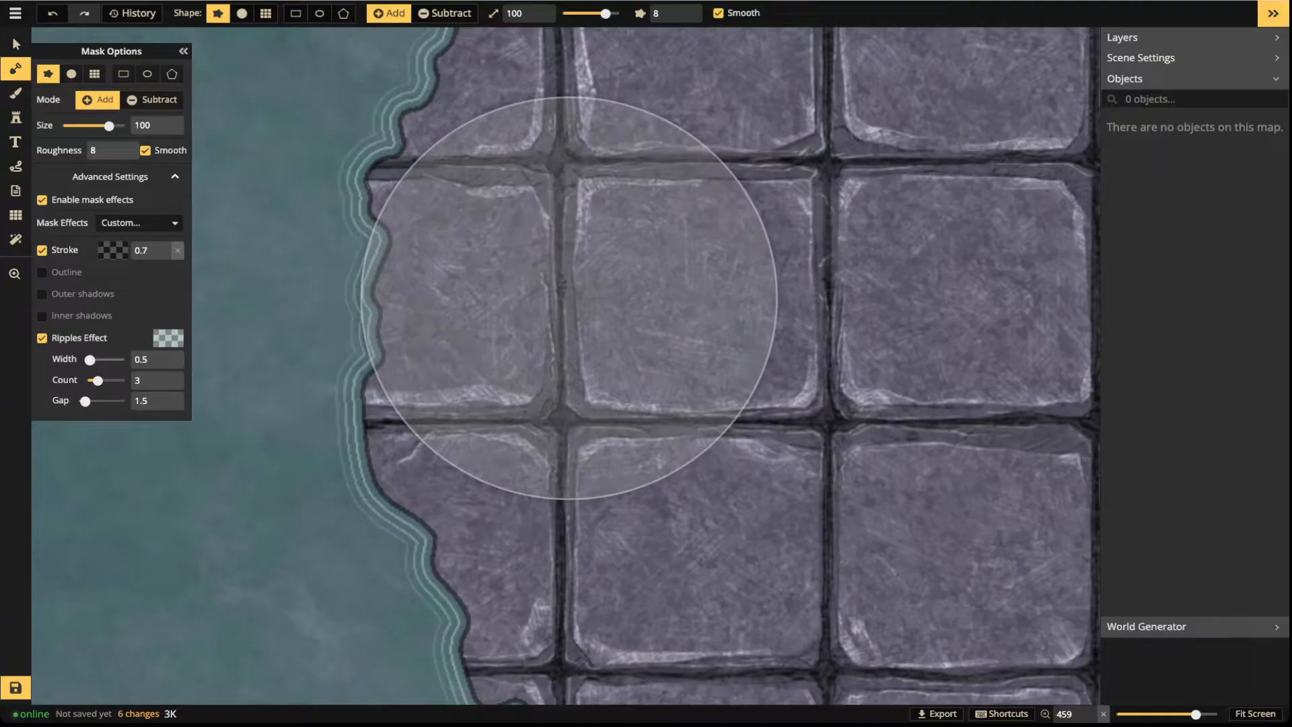
drag(90, 360, 97, 359)
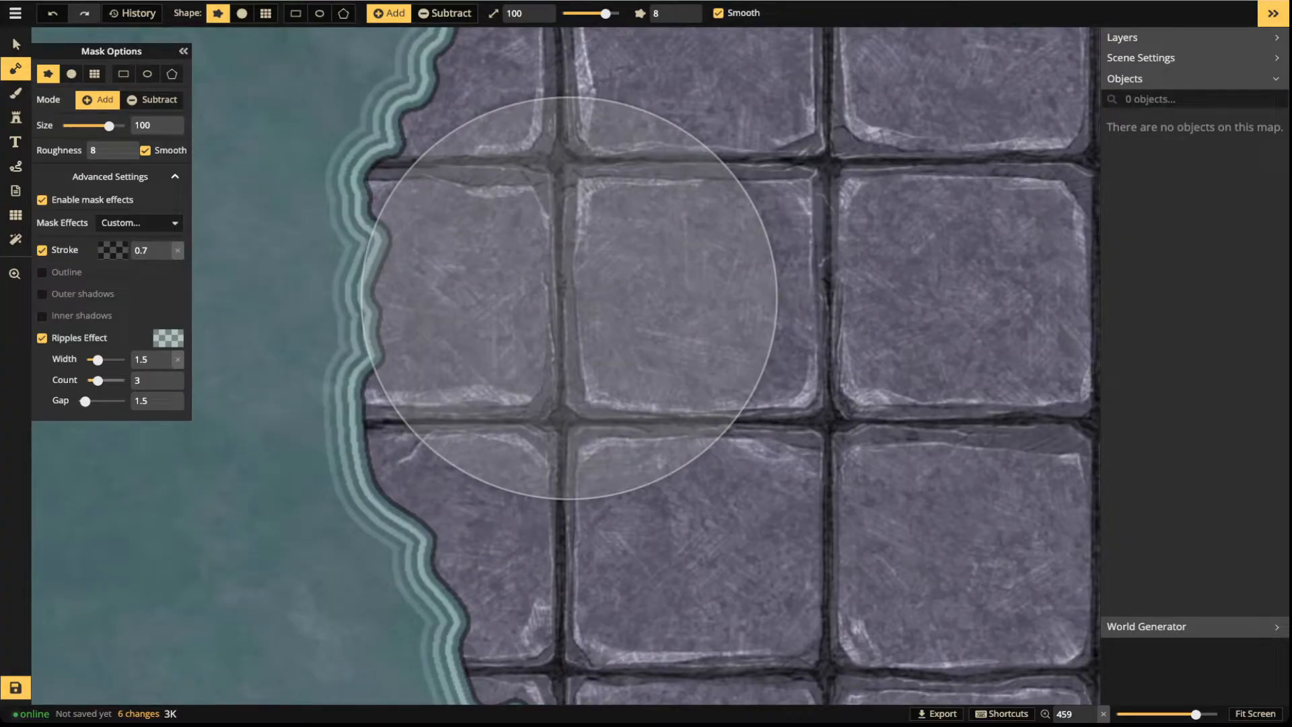
drag(98, 380, 125, 380)
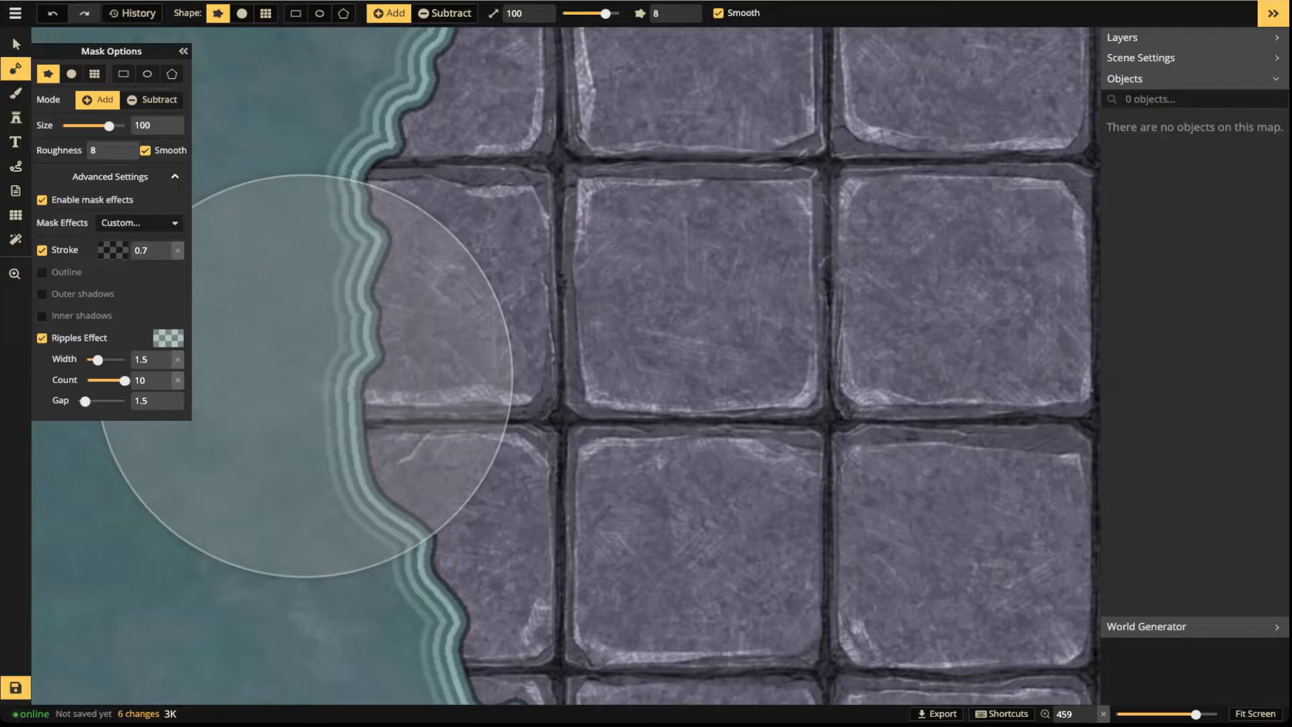
scroll(307, 375, down, 1)
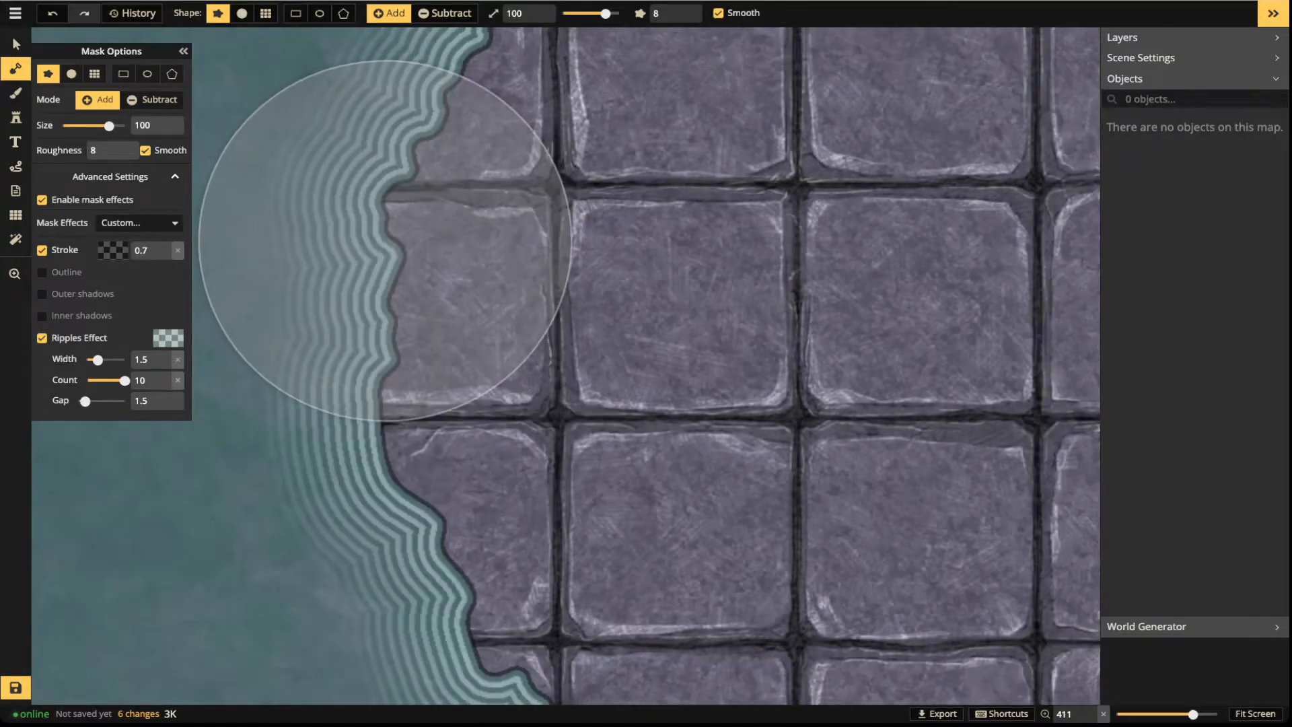
scroll(547, 476, down, 6)
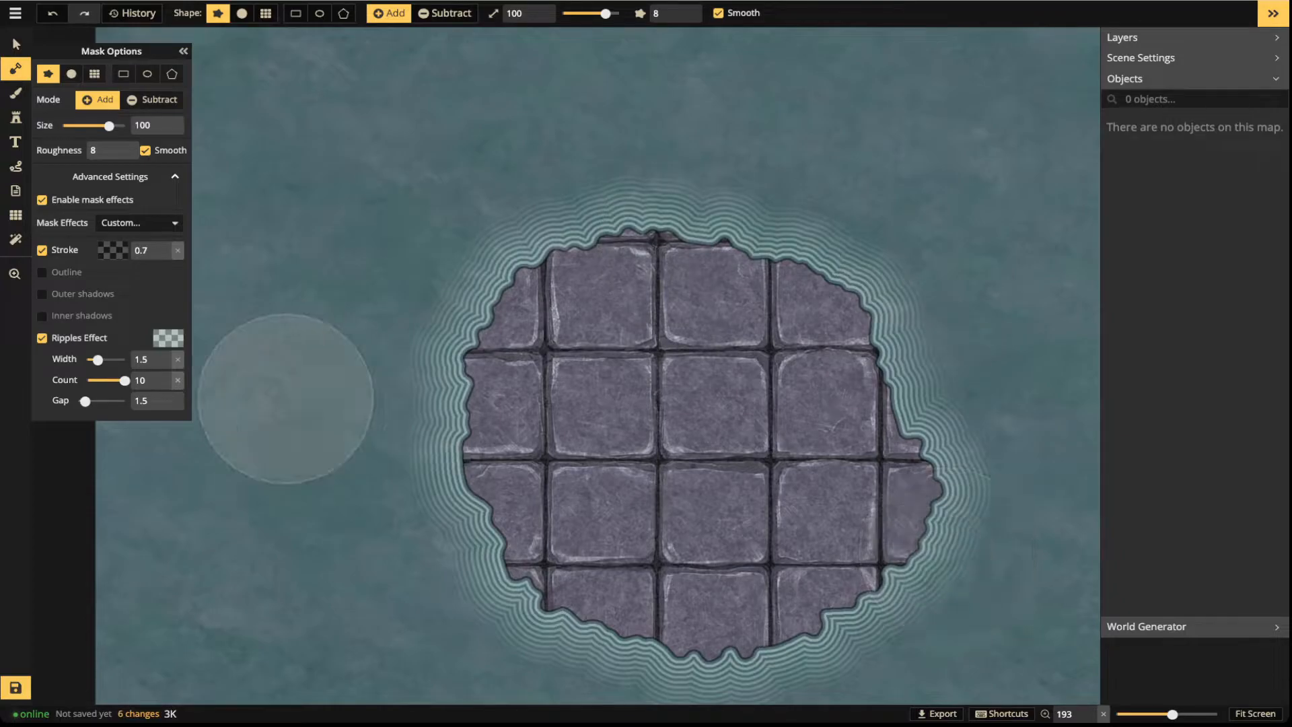
Reduce the ripples effect to width 1 and count 1
drag(97, 360, 86, 360)
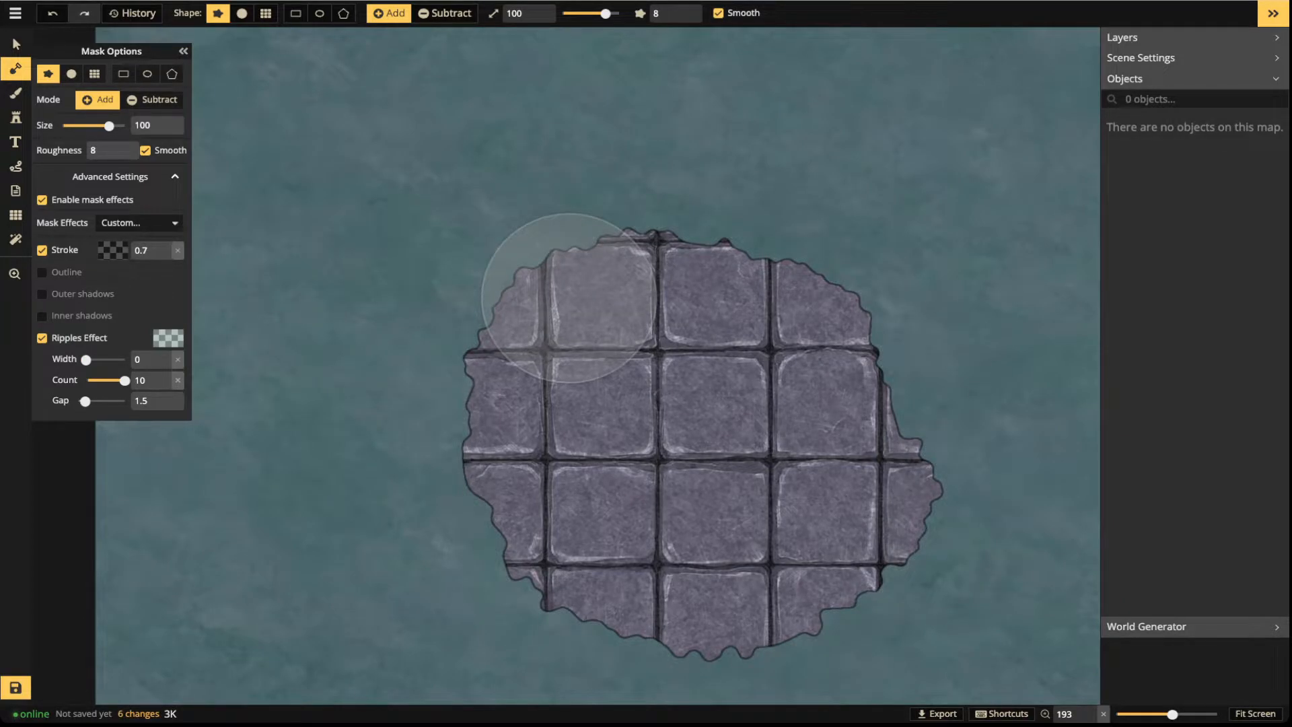
click(165, 355)
click(165, 355)
mouse_move(126, 380)
mouse_down()
mouse_move(86, 380)
mouse_move(159, 380)
mouse_move(90, 380)
mouse_up()
scroll(464, 386, up, 3)
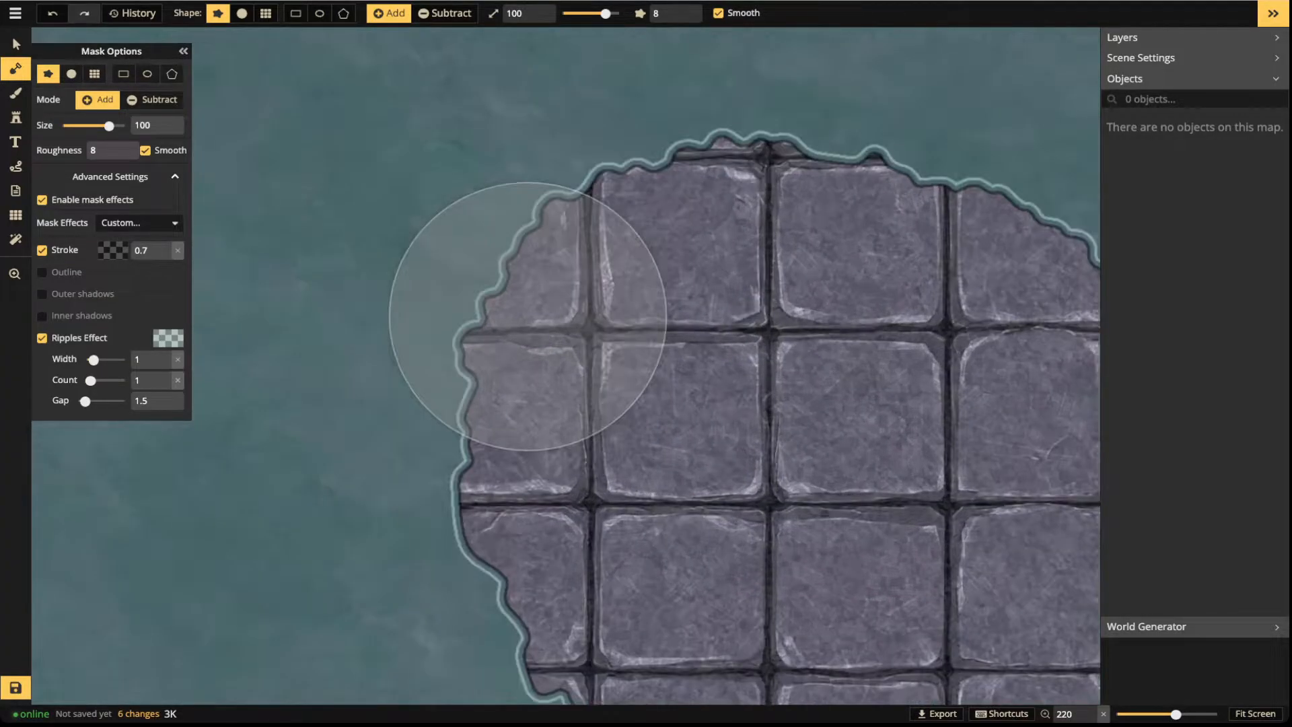
scroll(446, 381, up, 5)
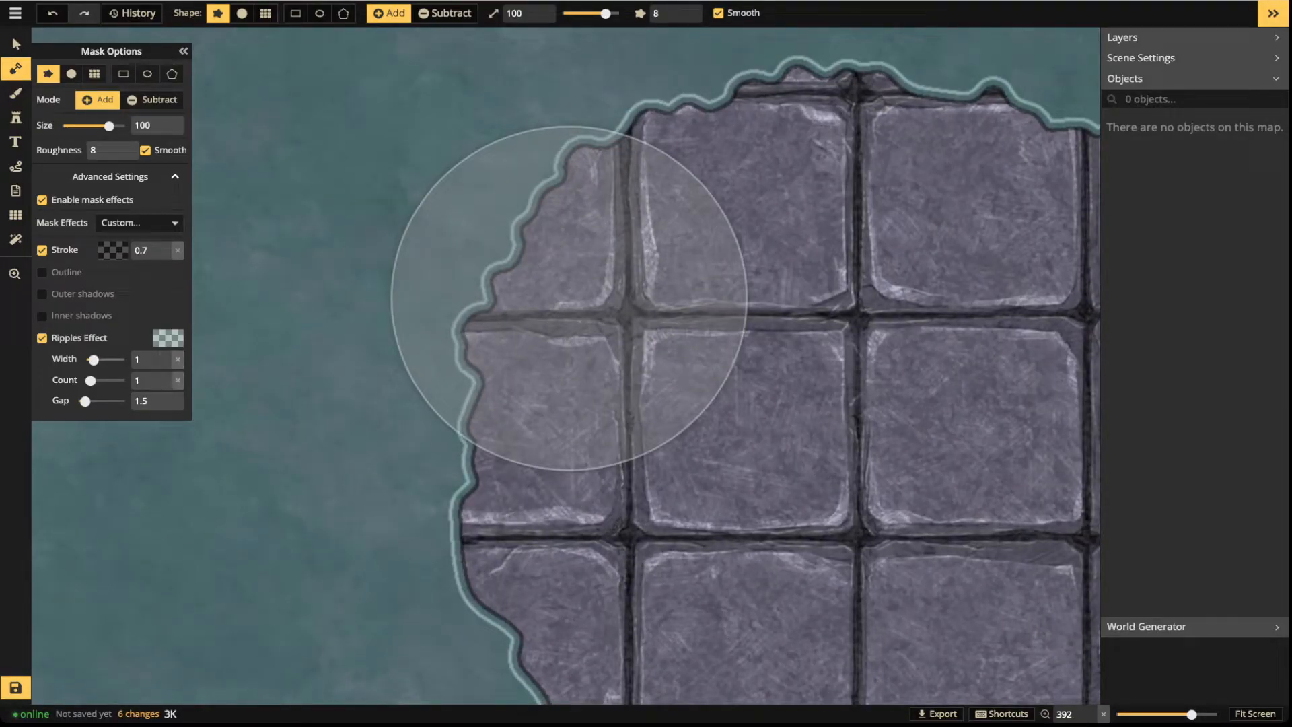
Set the ripples effect's count to 4 and its gap to 6.5, and collapse the mask options
mouse_move(90, 380)
mouse_down()
mouse_move(102, 381)
mouse_move(89, 401)
mouse_move(108, 401)
mouse_up()
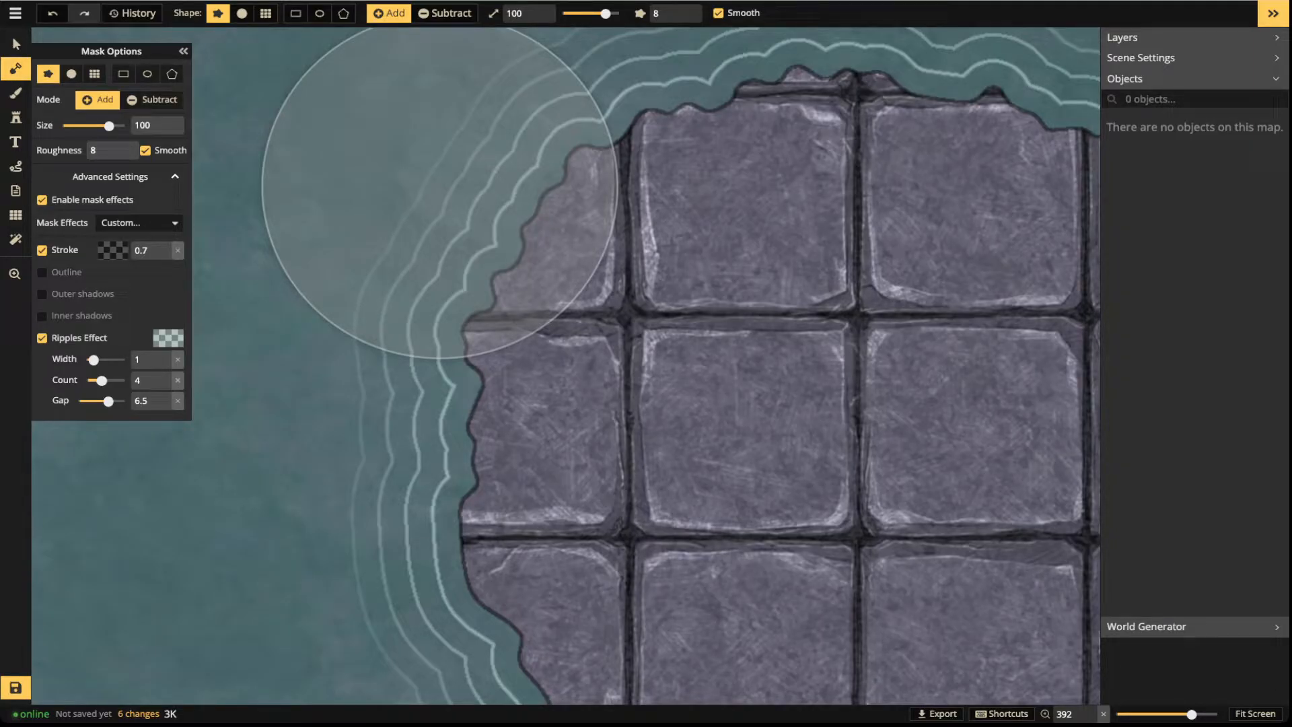
scroll(444, 310, down, 5)
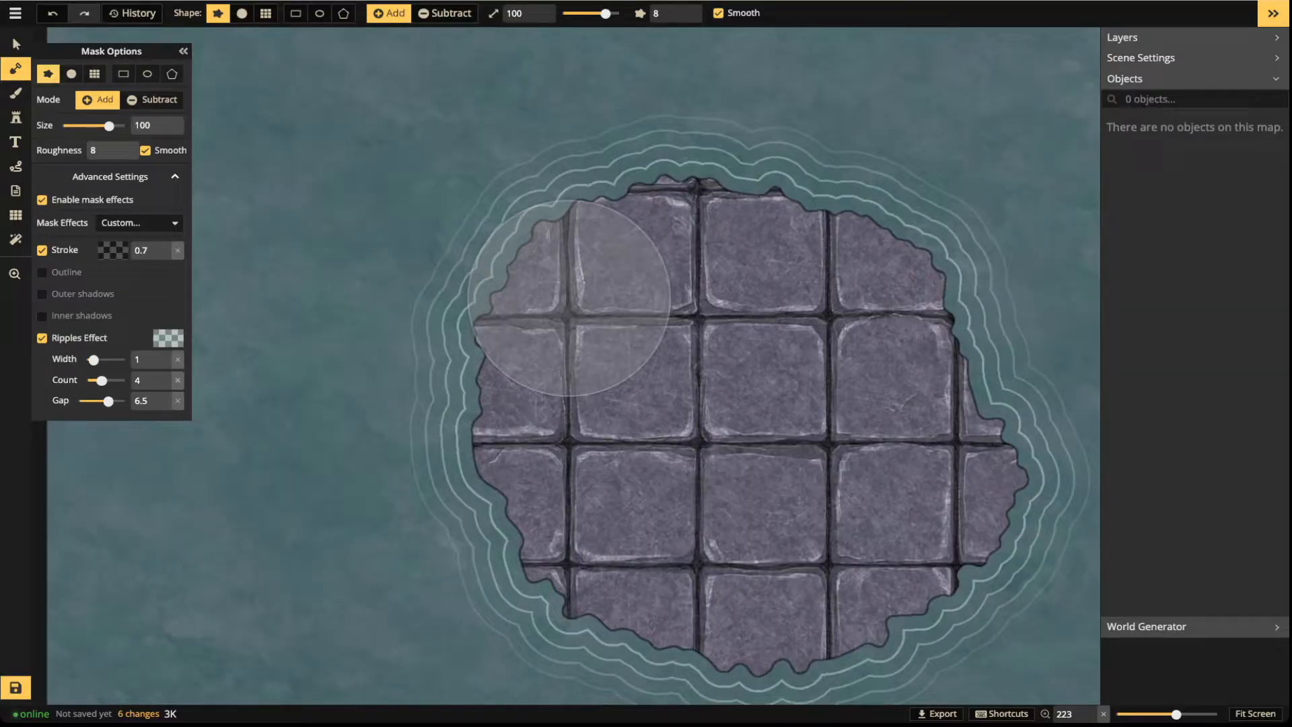
click(183, 51)
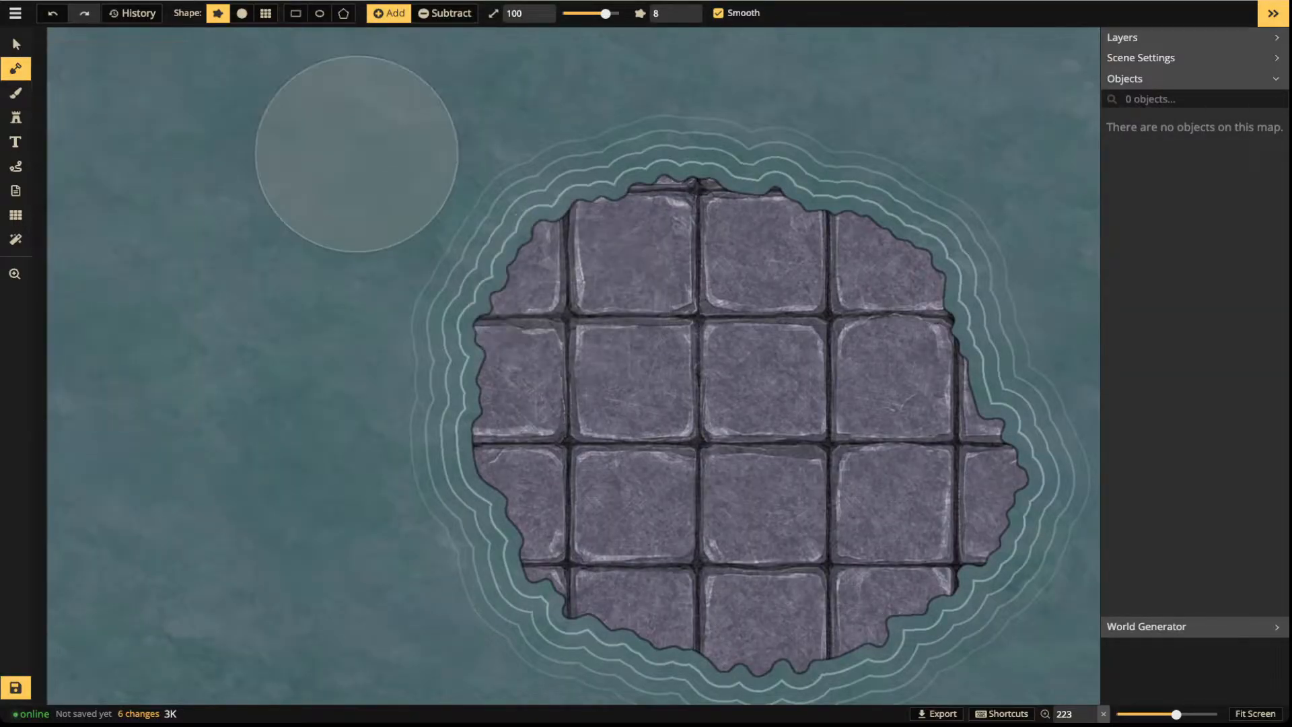
scroll(315, 202, down, 3)
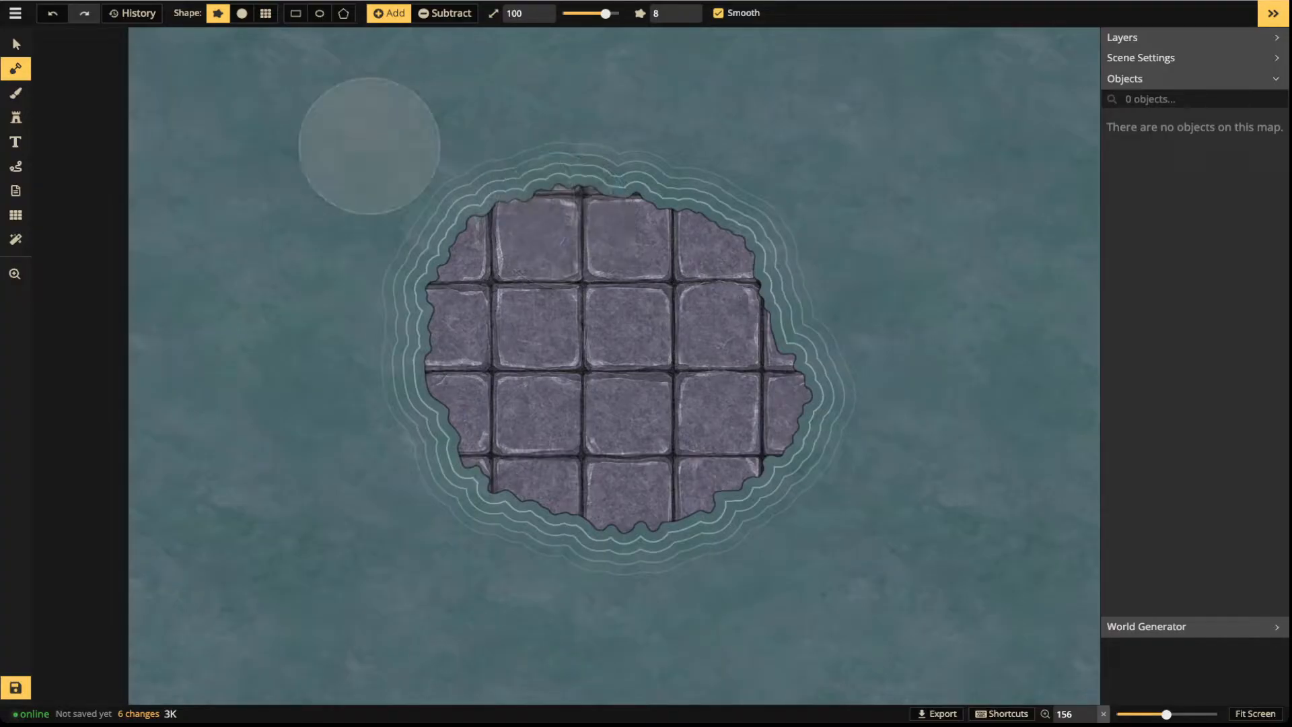
Leave the mask tool for the select tool, return to it and collapse its advanced settings
click(16, 44)
scroll(493, 275, down, 3)
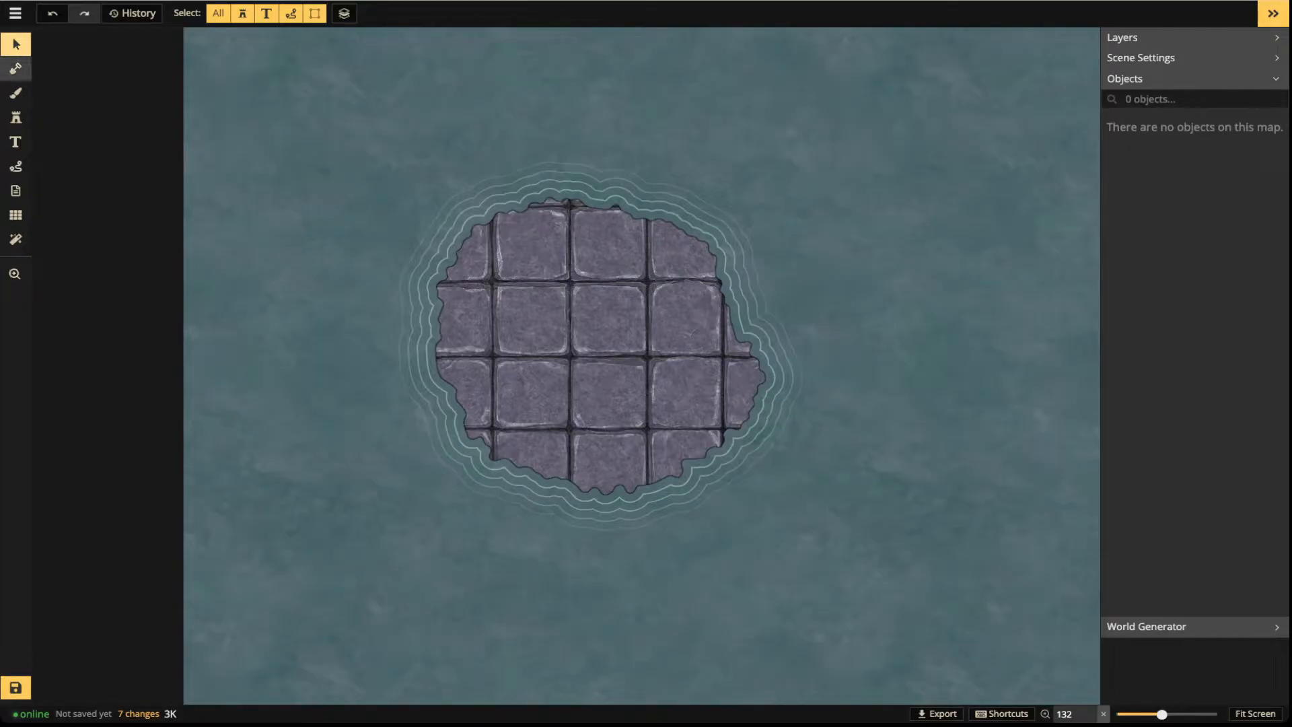
click(15, 68)
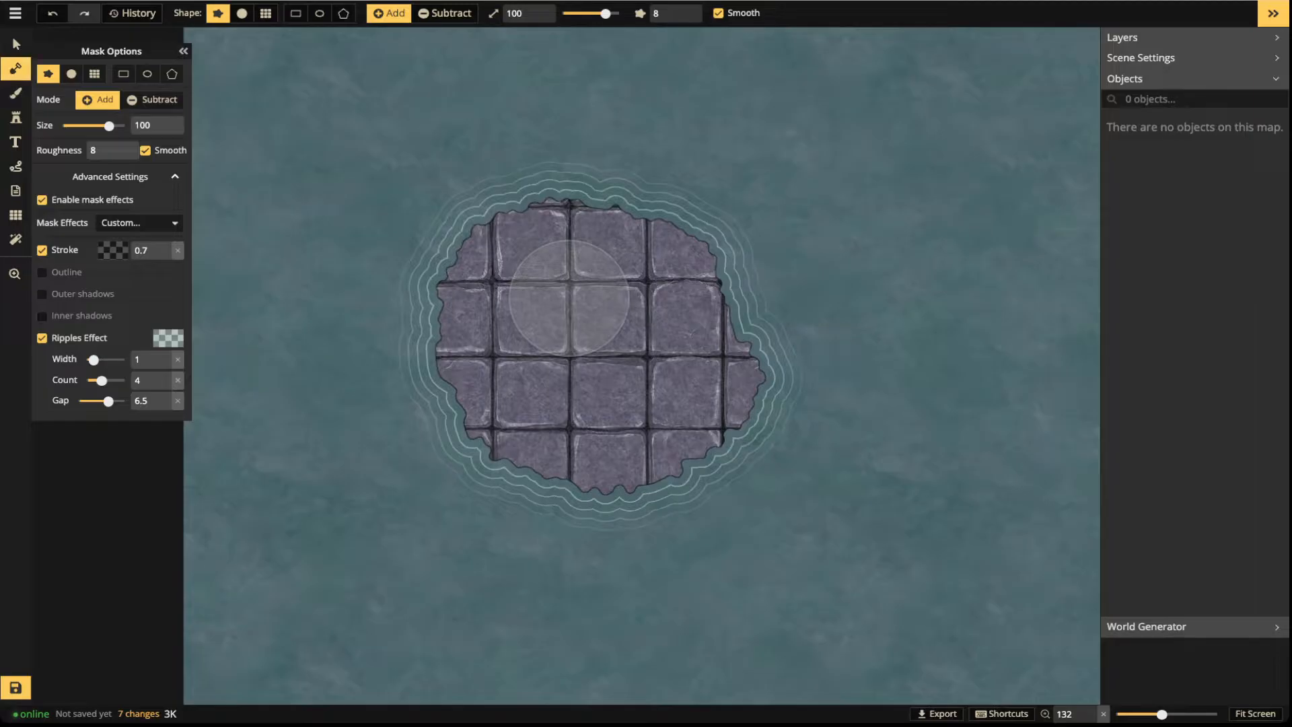
click(175, 176)
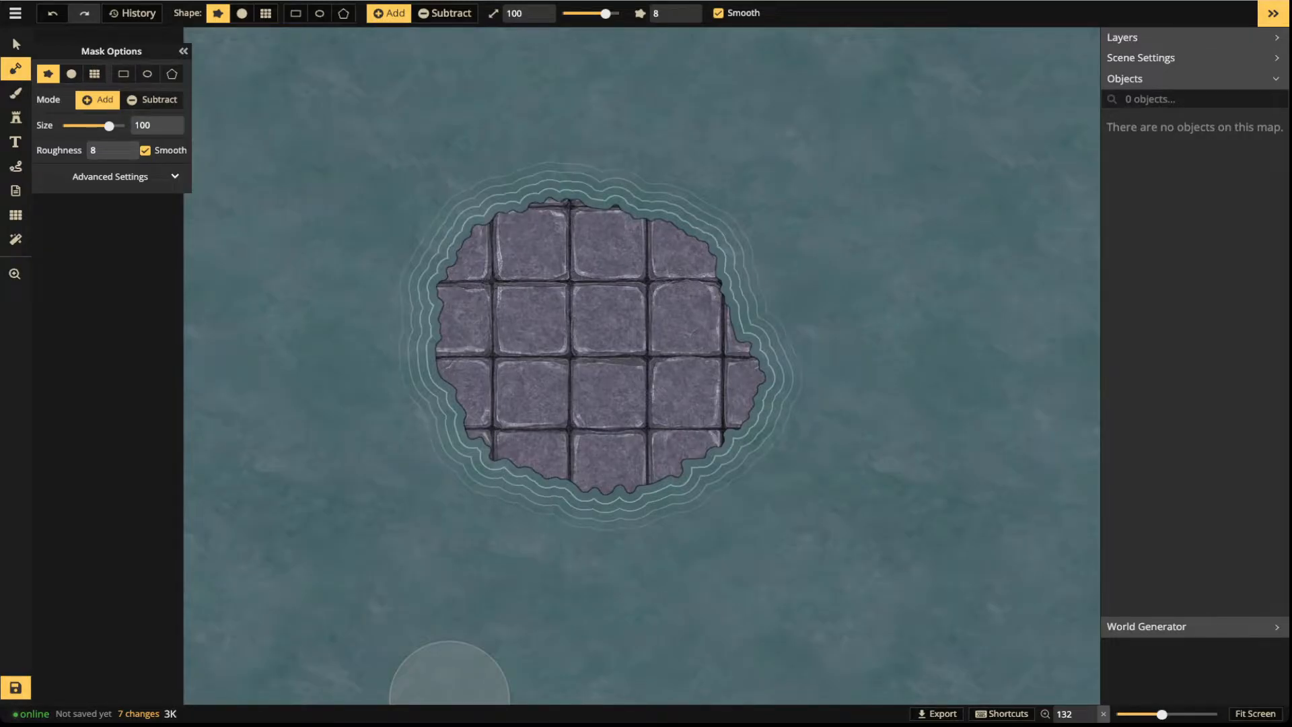
Show the square grid over the map and hide it again
click(16, 215)
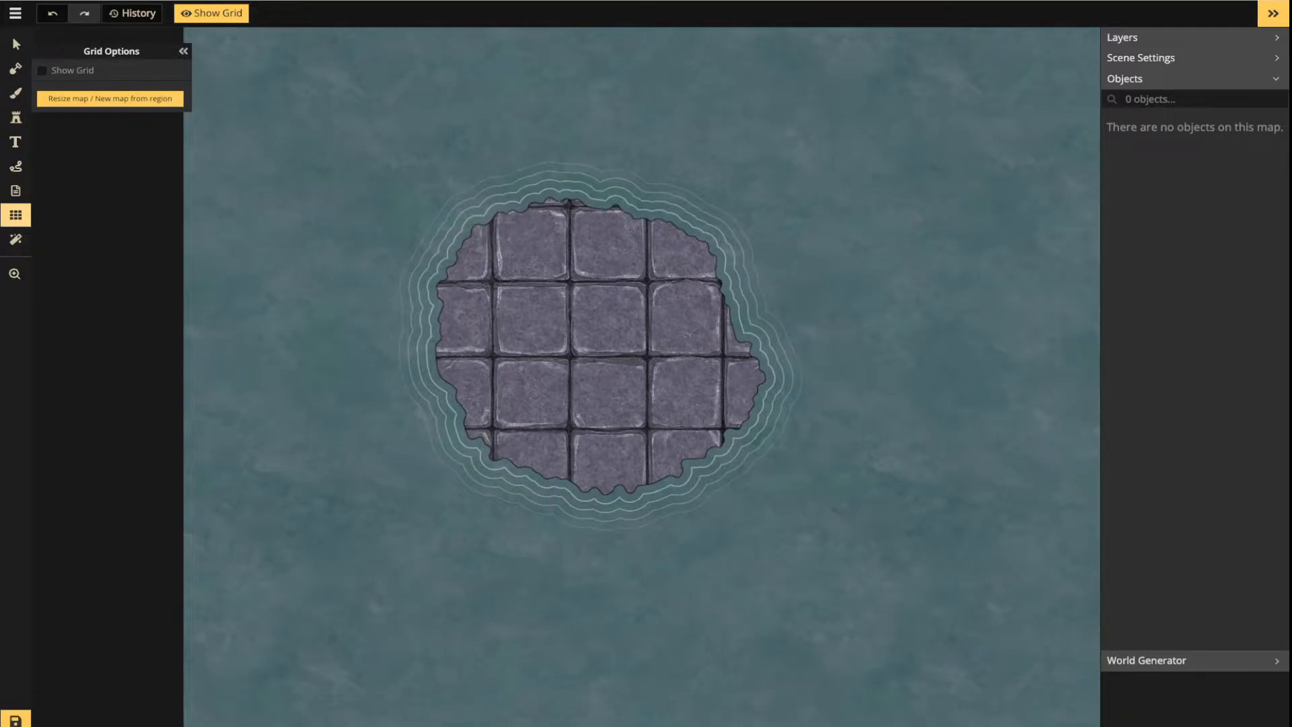
click(43, 70)
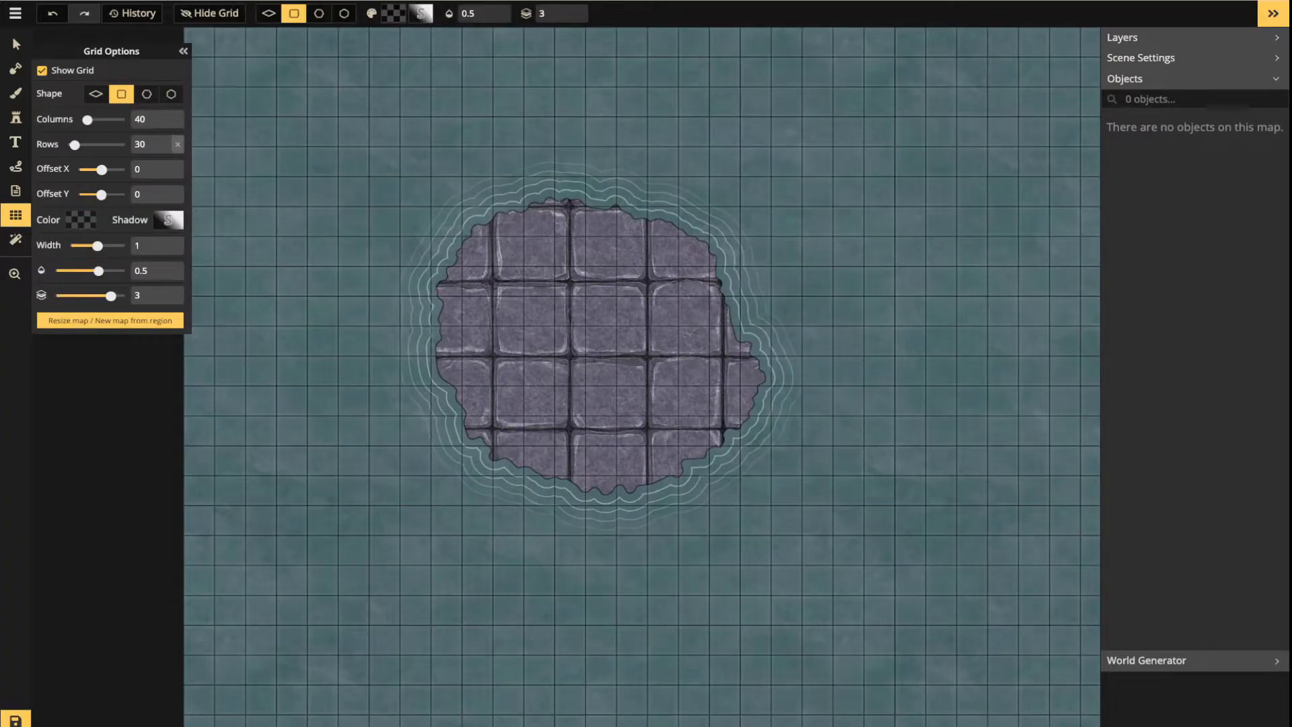
click(42, 70)
scroll(136, 357, down, 3)
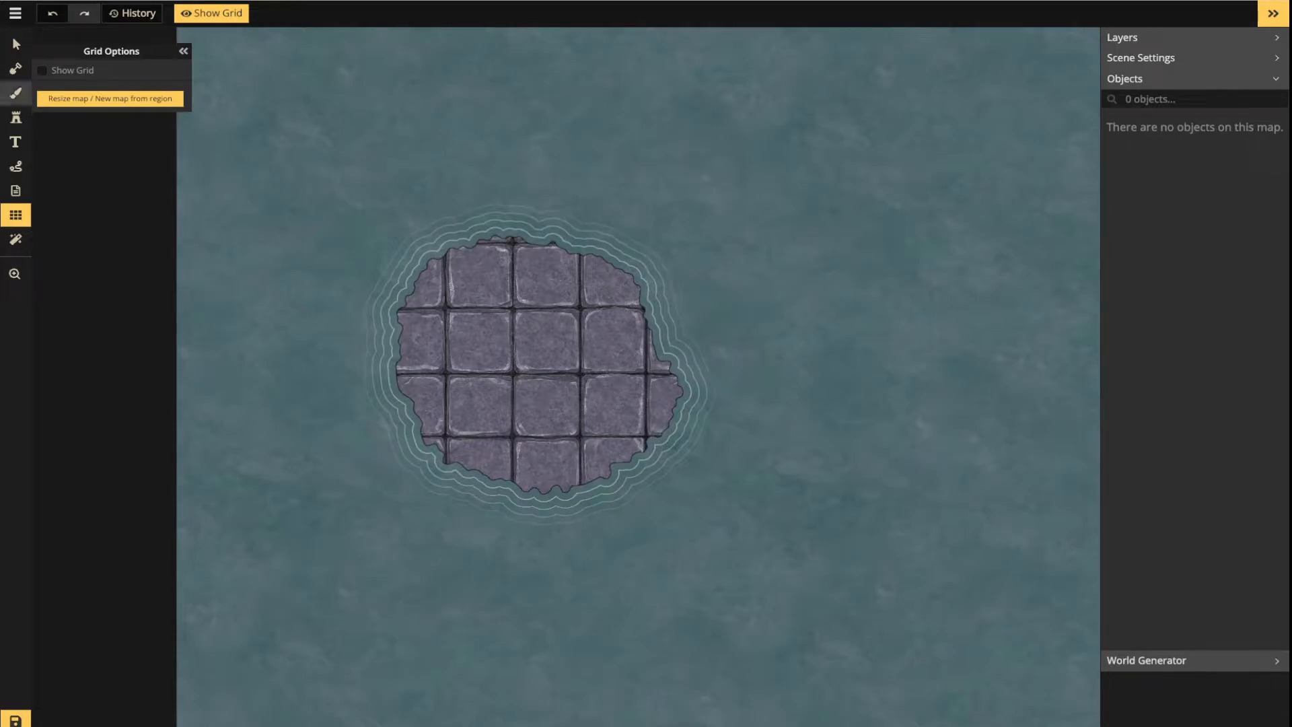
Examine the brush tool's advanced placement settings and return to the mask tool
click(15, 93)
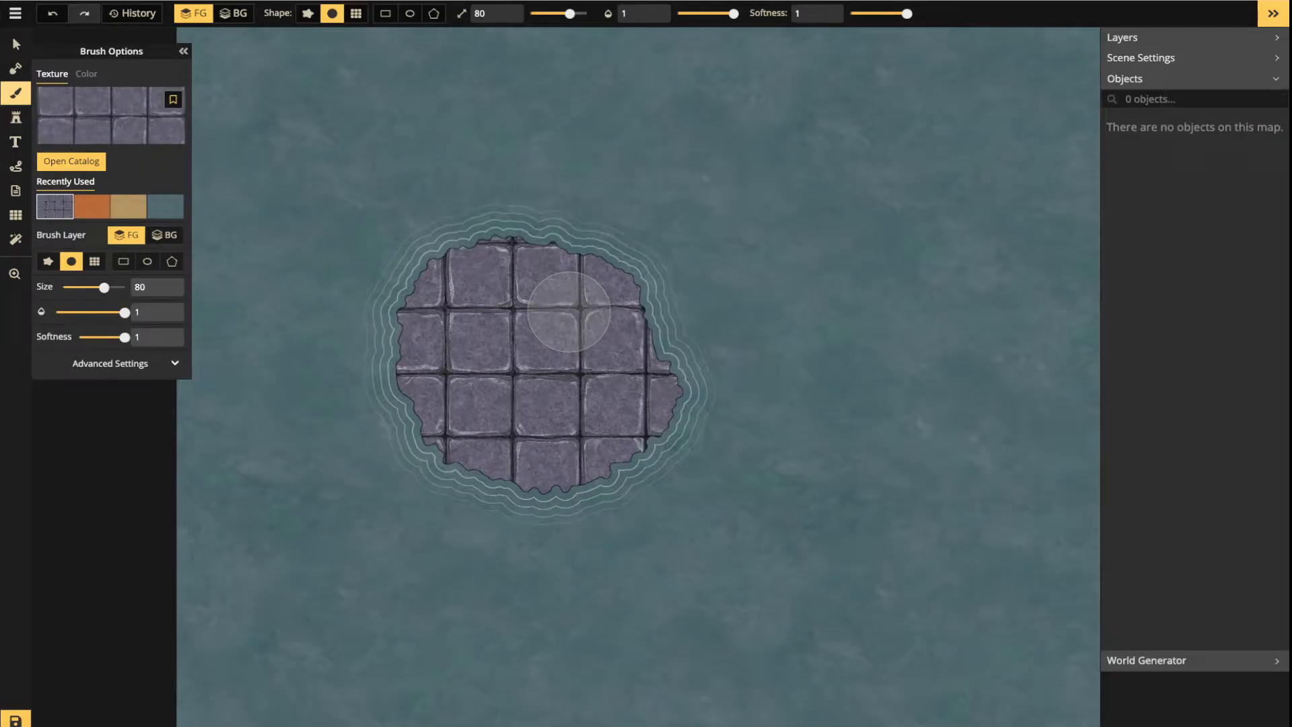
click(110, 363)
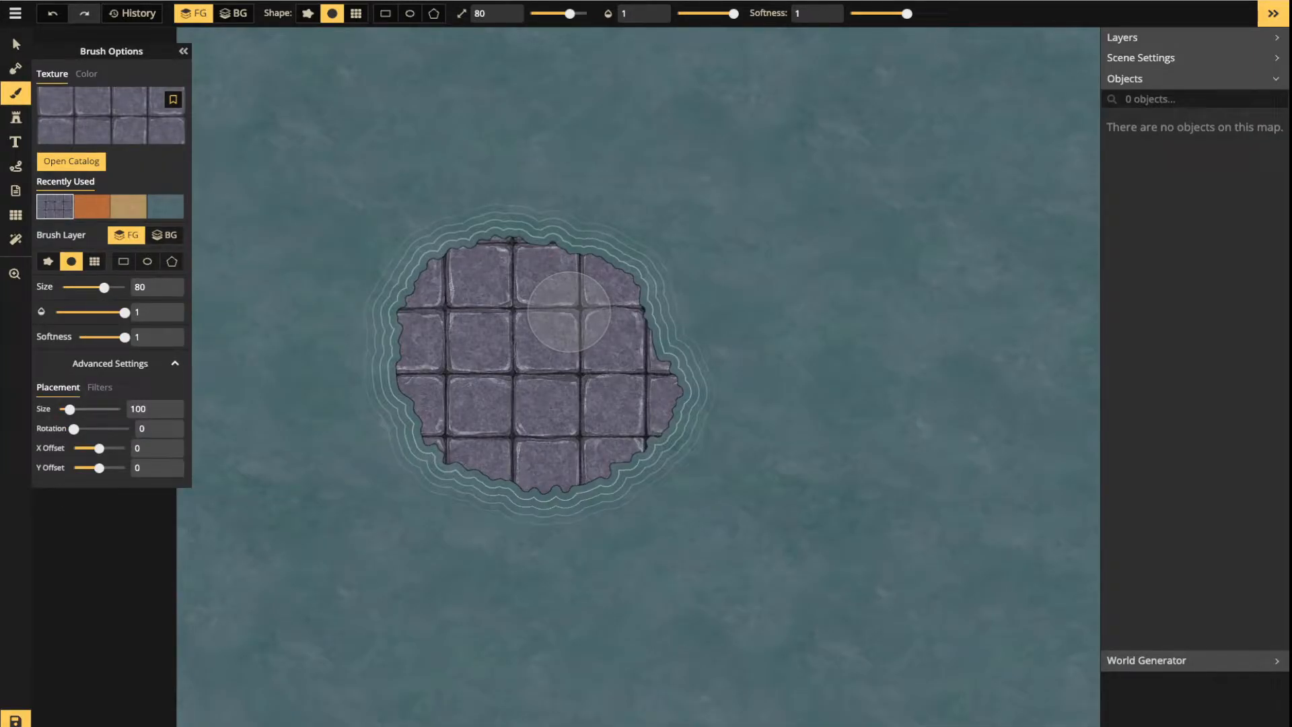
click(110, 363)
click(109, 363)
click(15, 69)
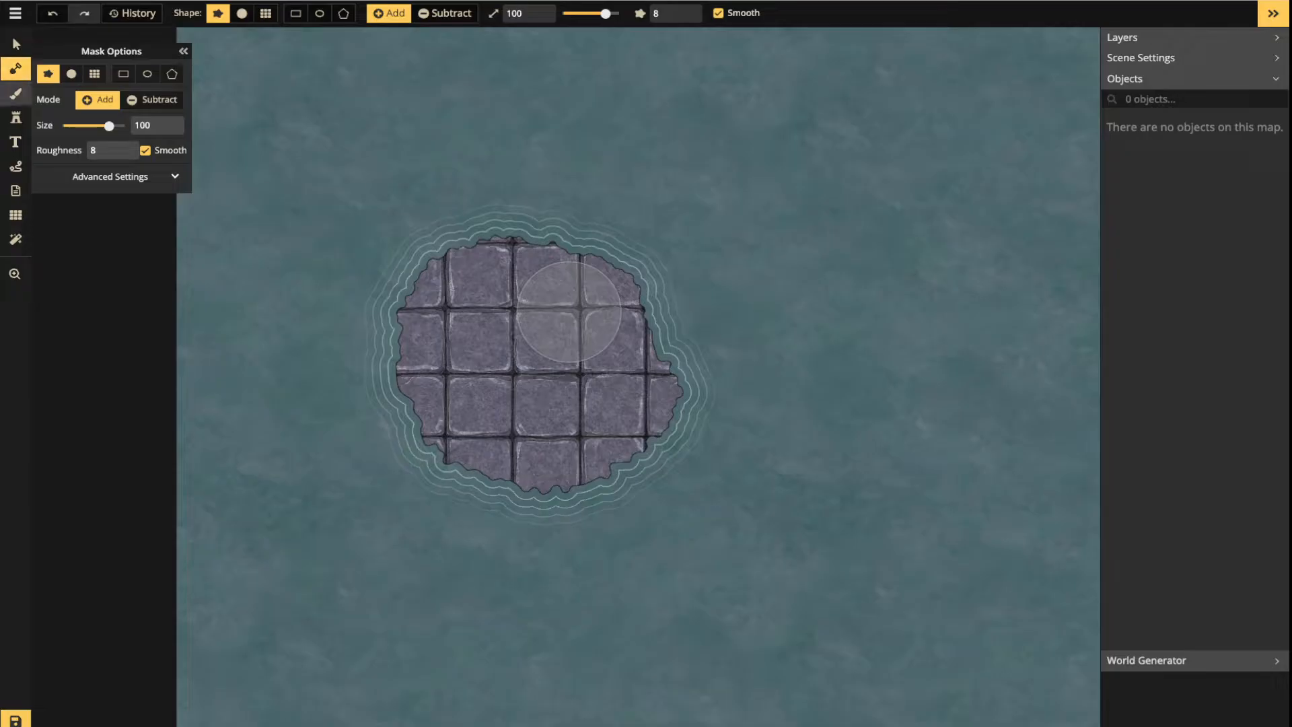
Open the brush tool's texture catalog and view the Upload Custom Textures dialog without choosing any files
click(15, 93)
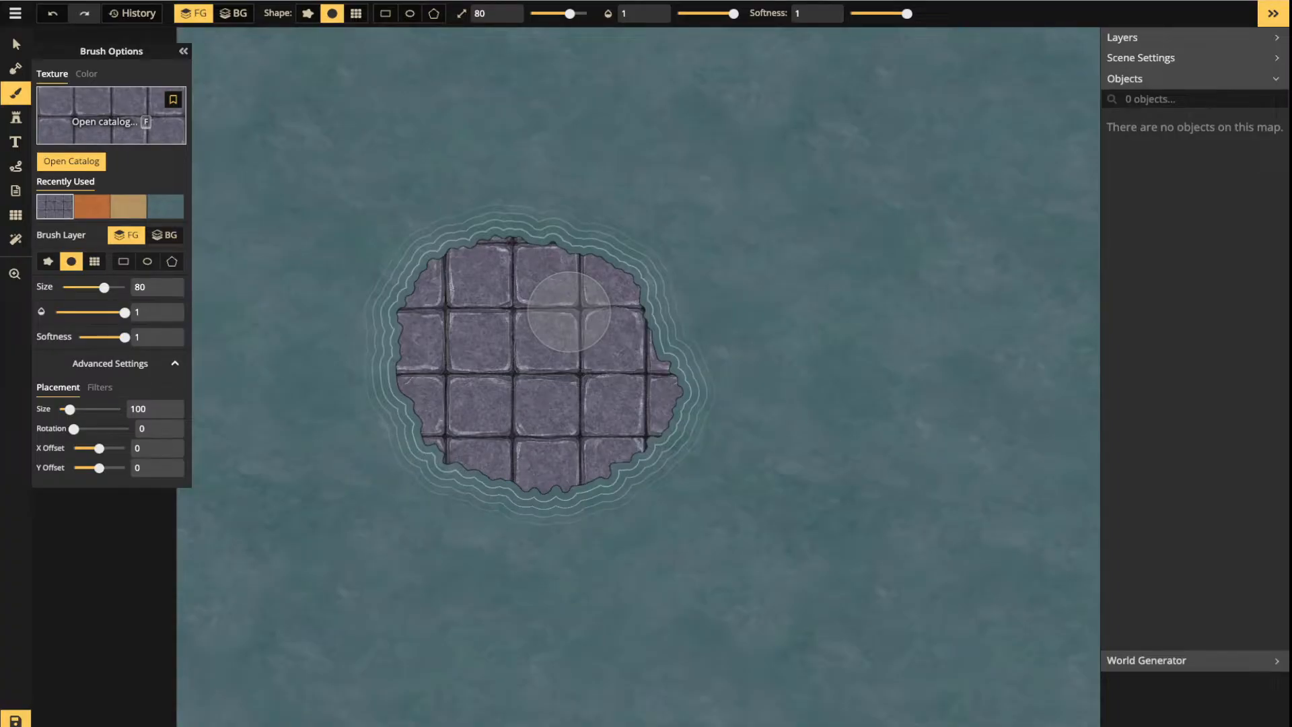
key(f)
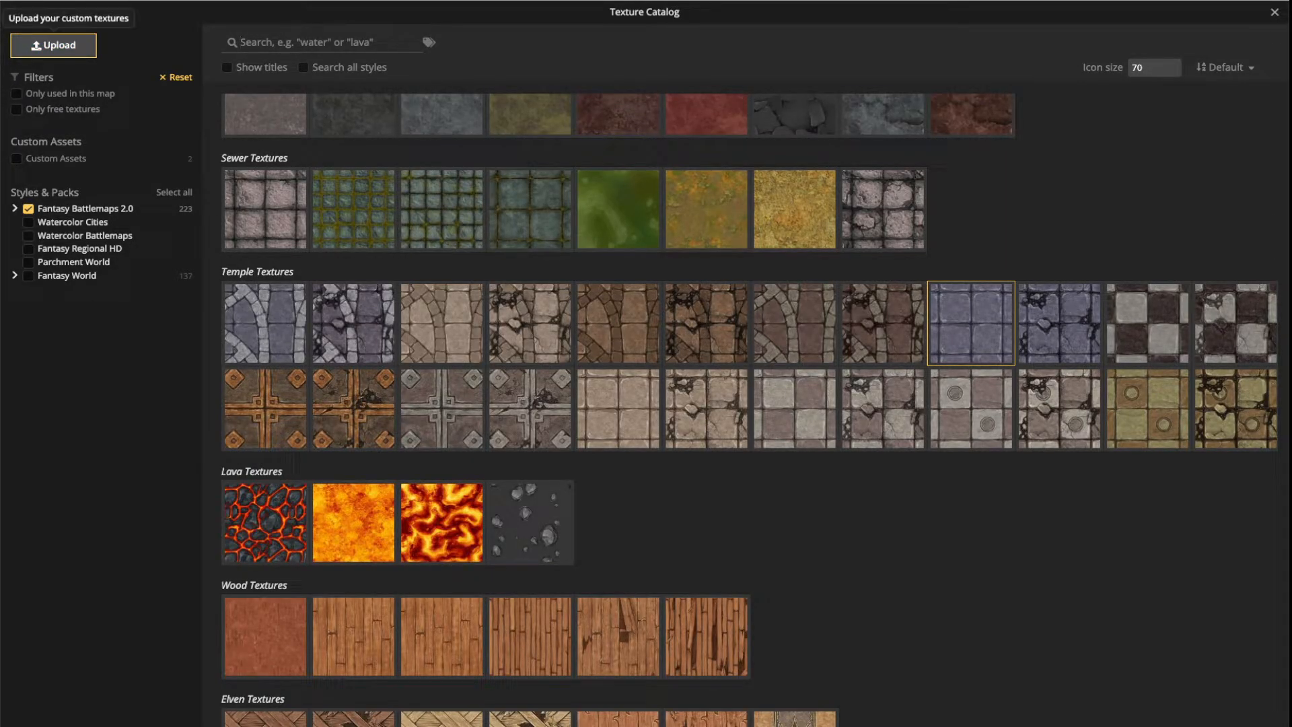
click(53, 45)
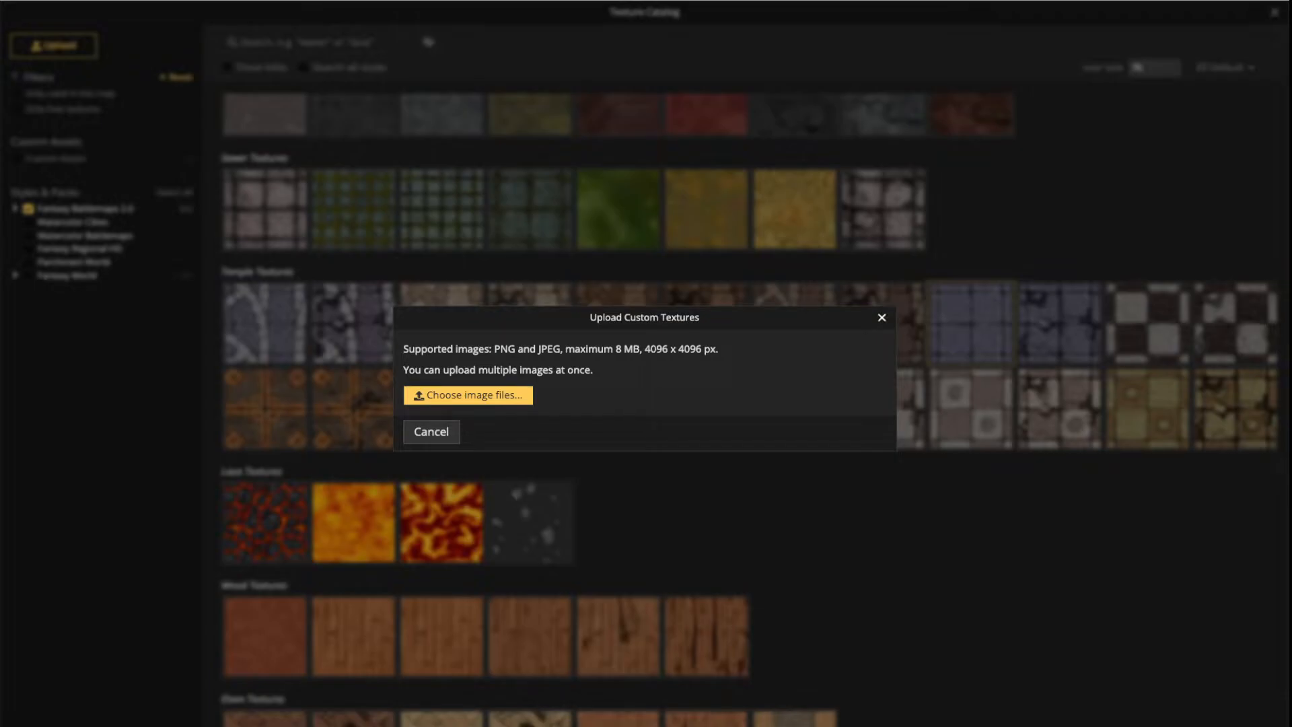
click(882, 317)
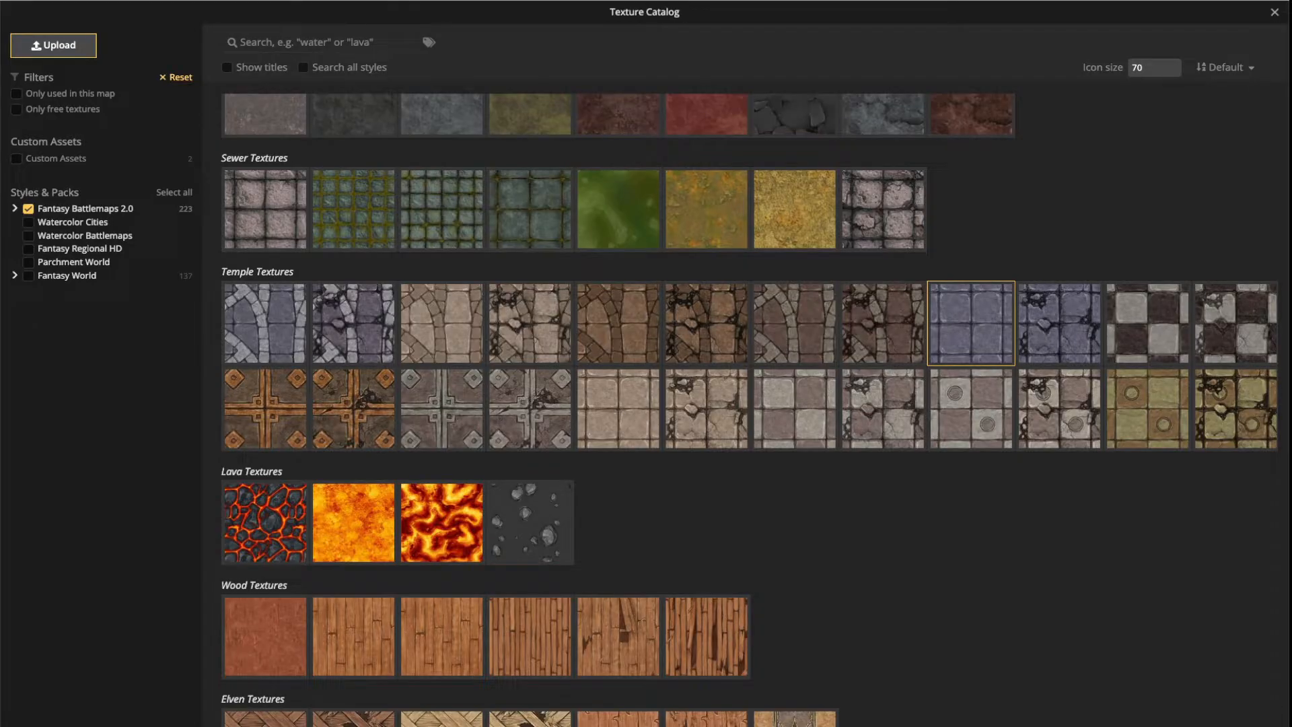
View only the textures used in this map, and only the free textures, and clear both filters
click(17, 94)
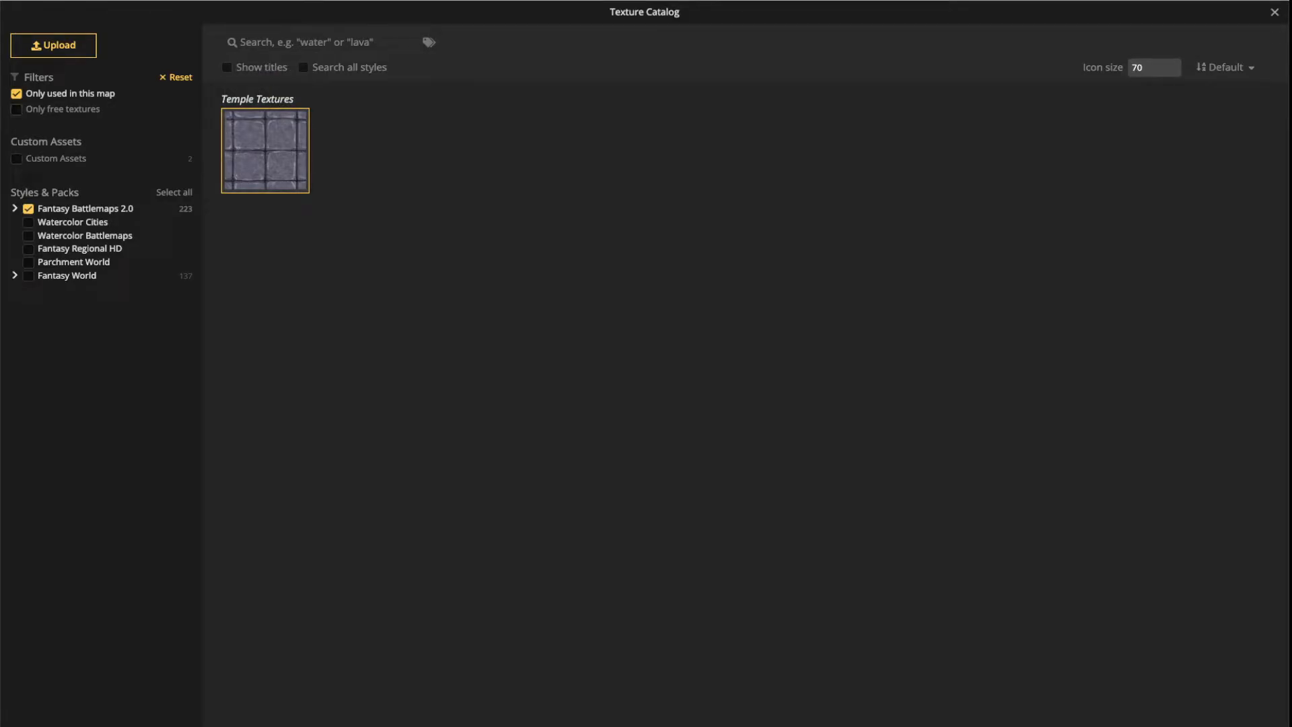
click(17, 109)
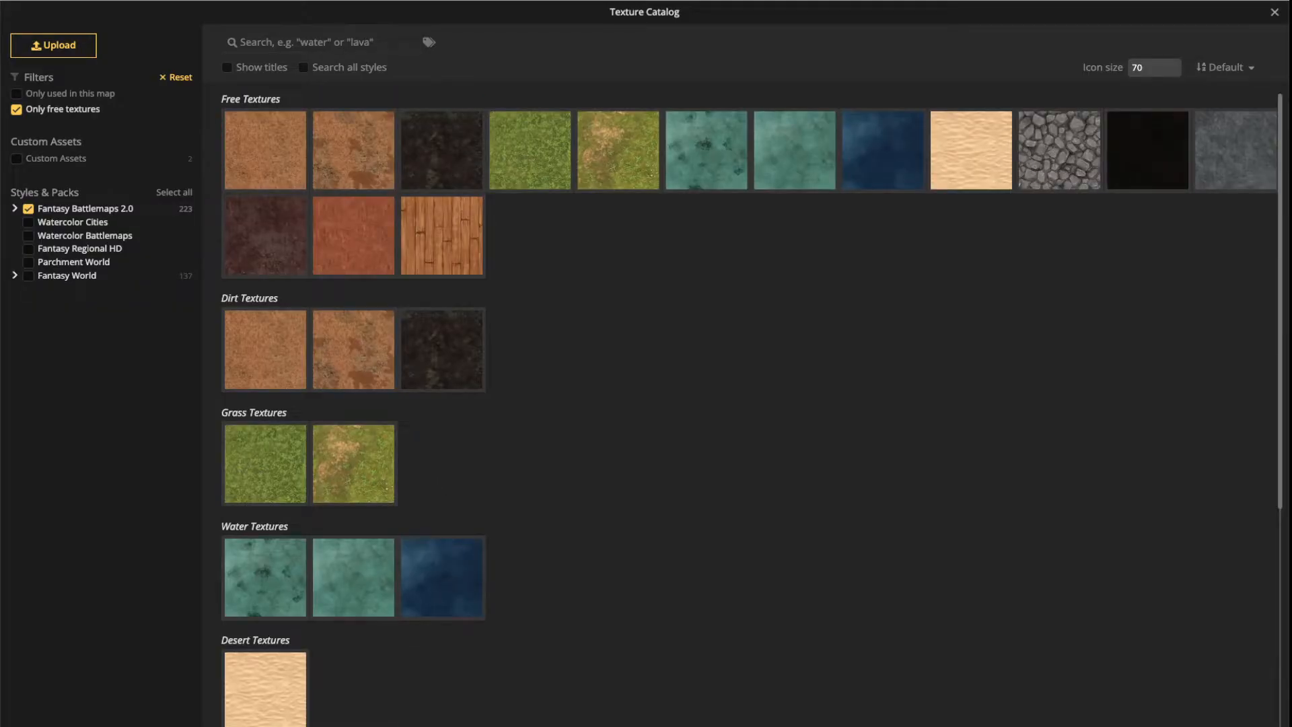
scroll(265, 234, down, 5)
scroll(265, 235, up, 5)
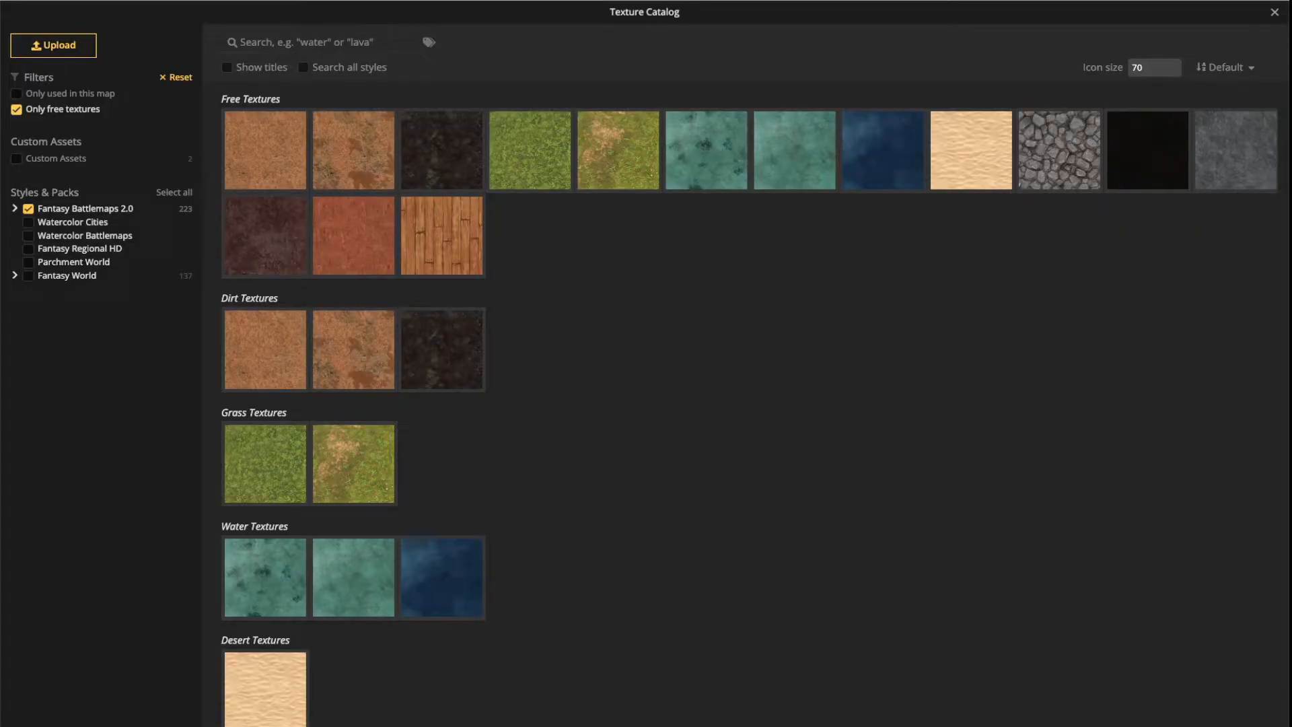
click(17, 109)
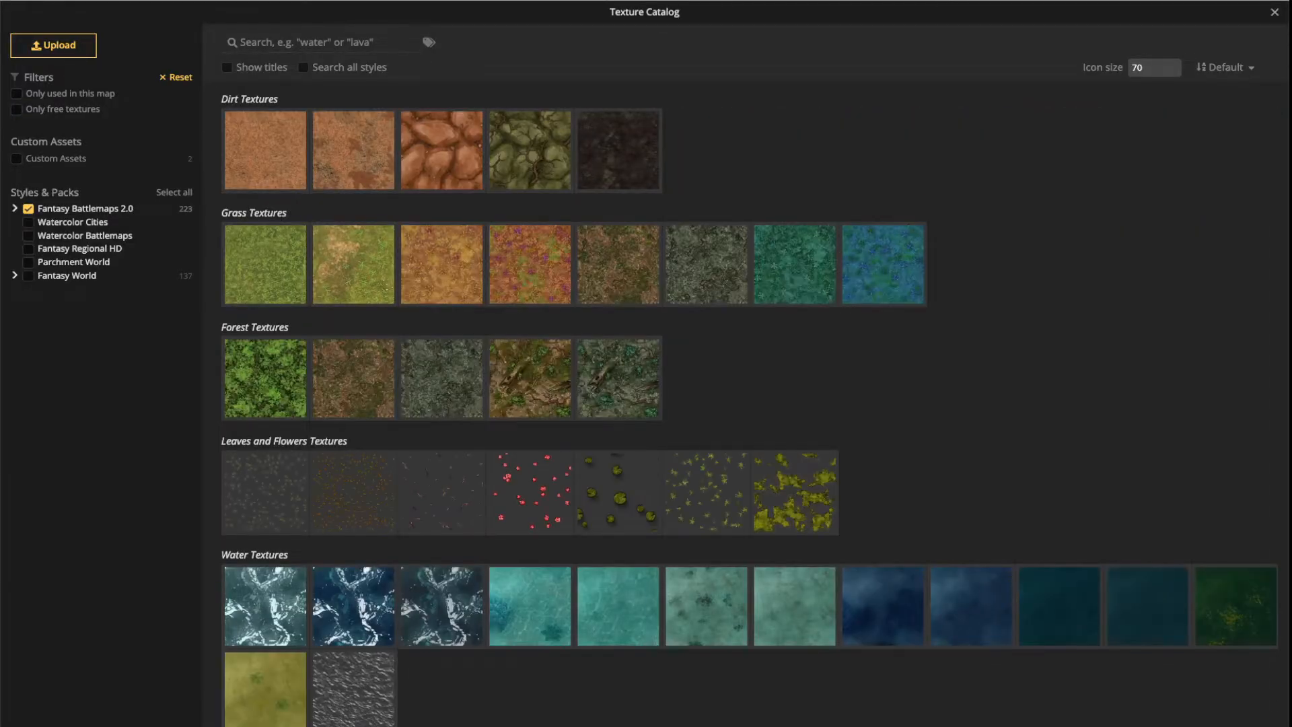
Include the custom assets in the texture catalog
click(17, 159)
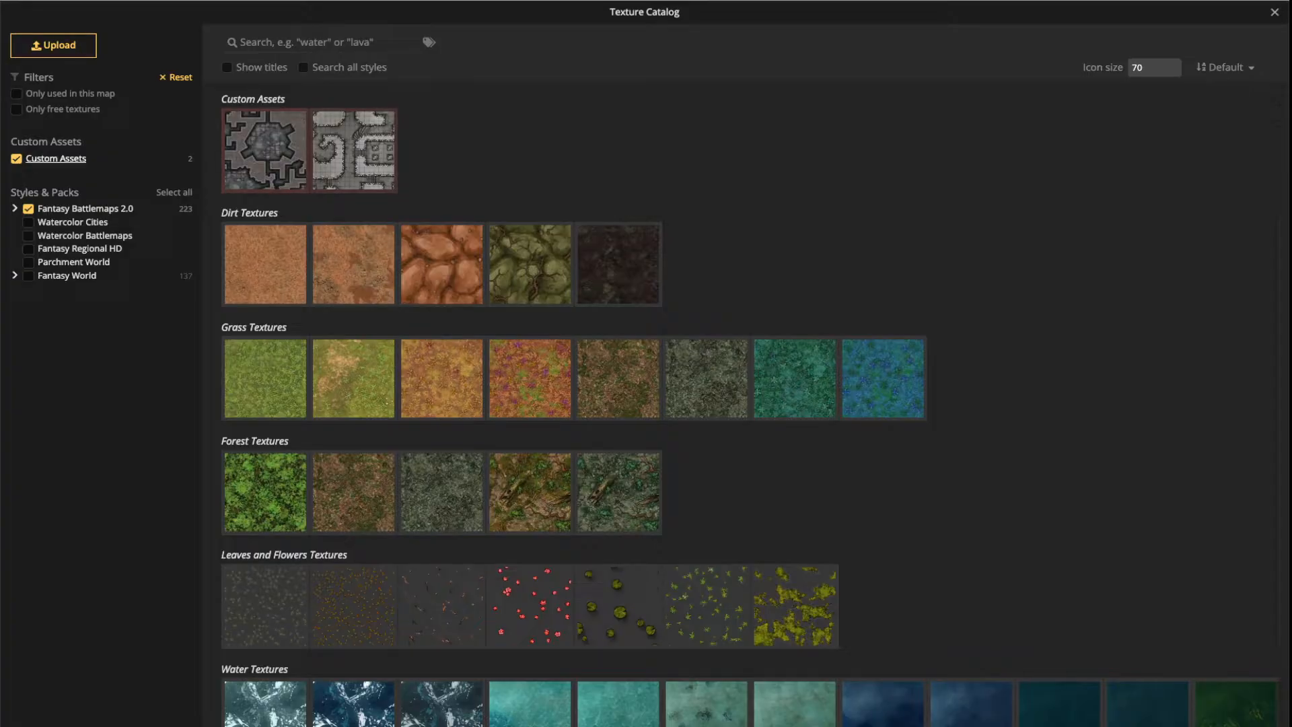
click(17, 159)
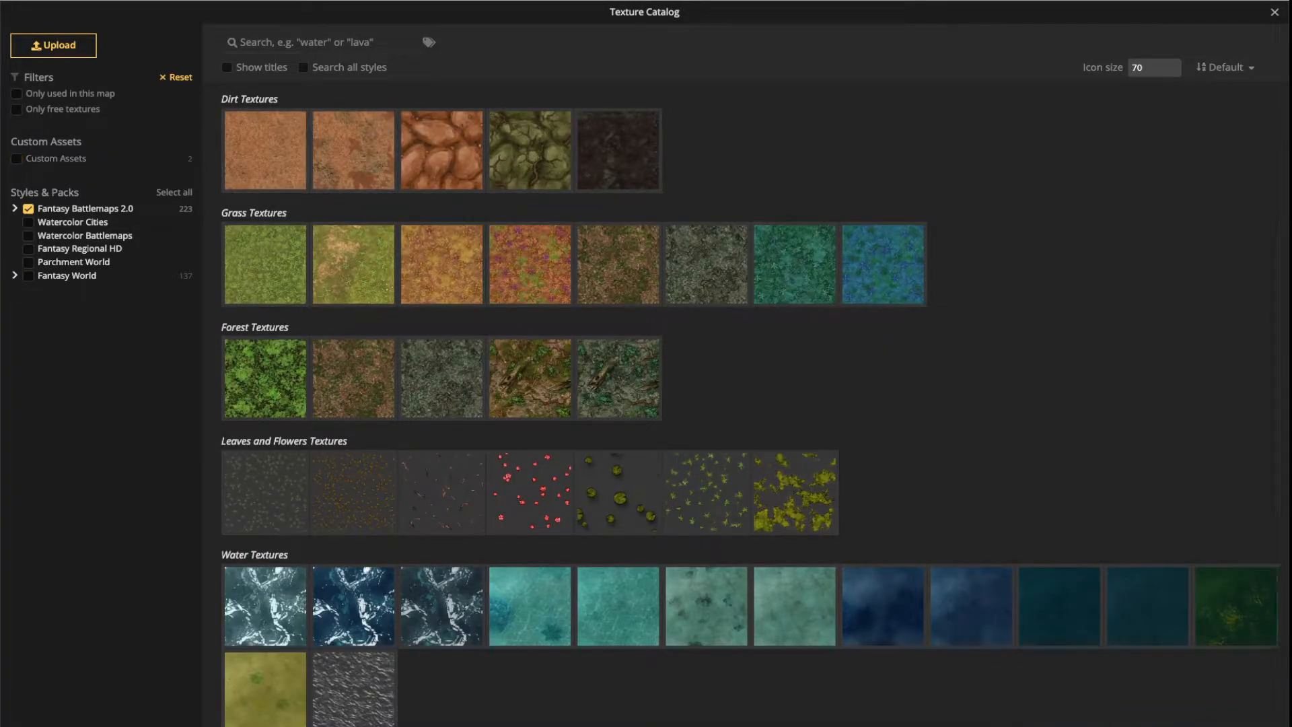
click(16, 159)
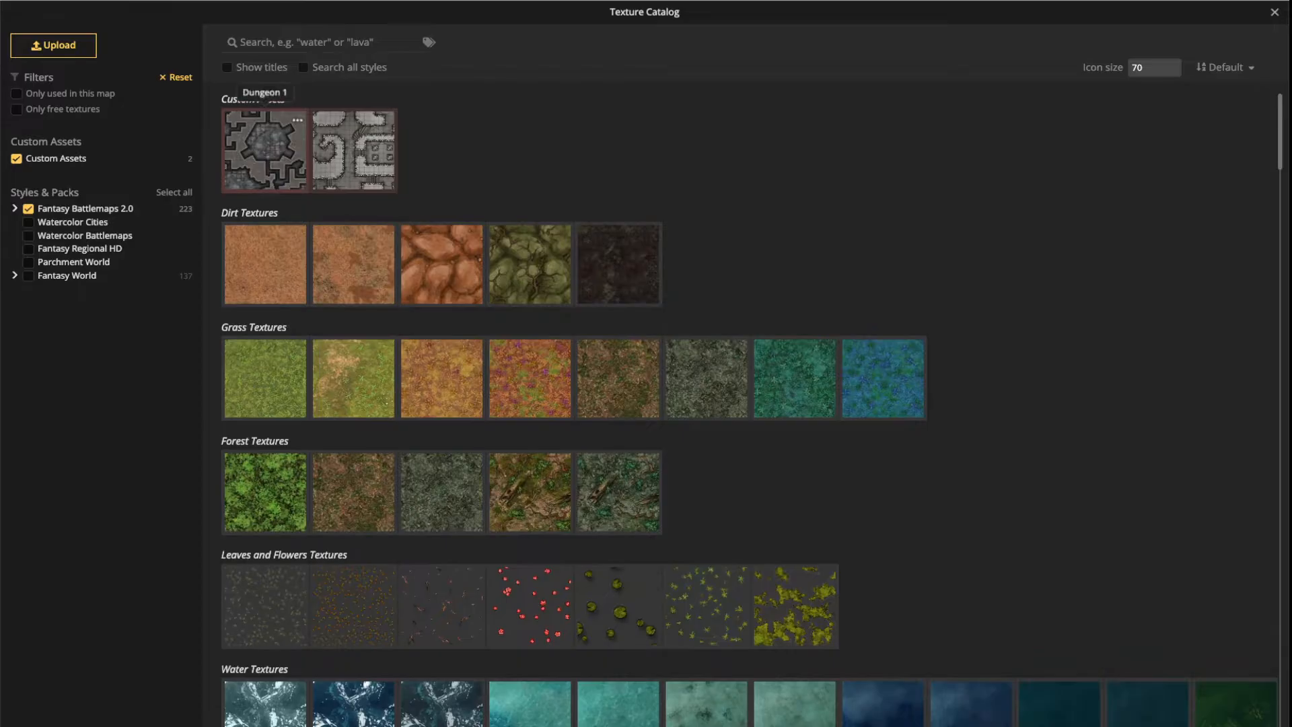
Review the options for managing custom textures and delete the Dungeon 1 texture
click(297, 120)
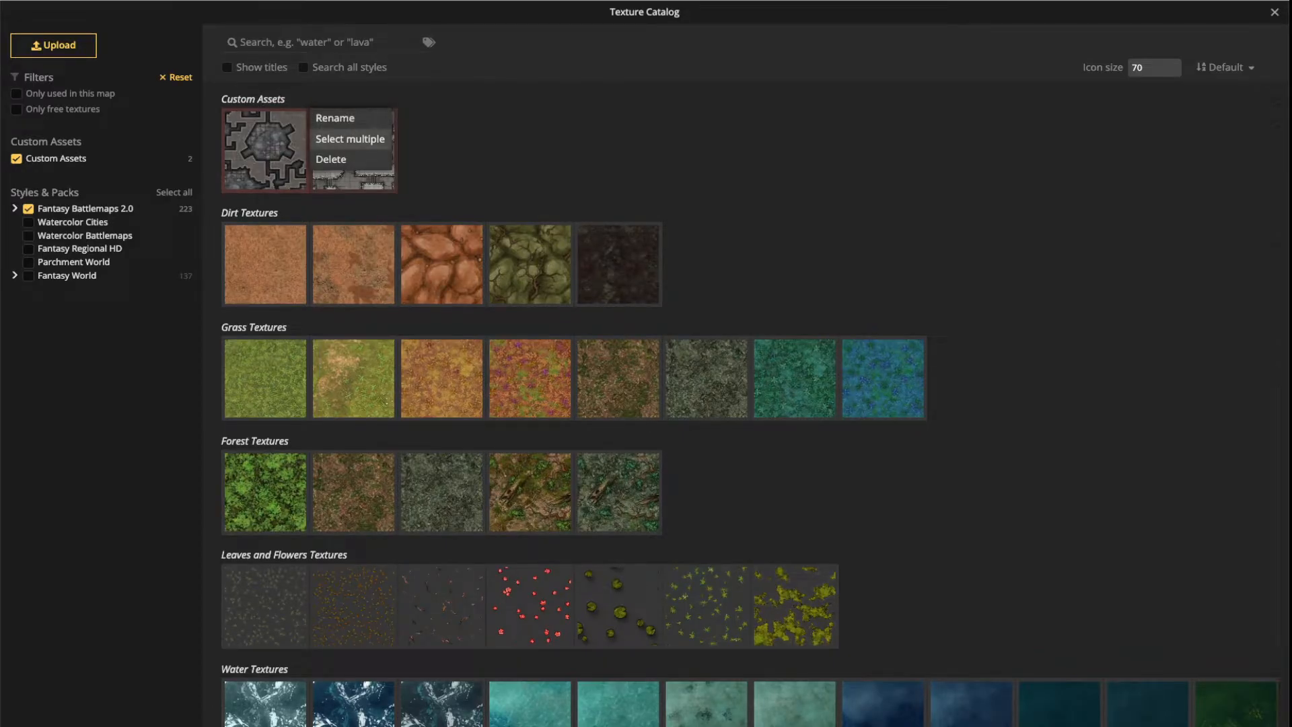
click(447, 160)
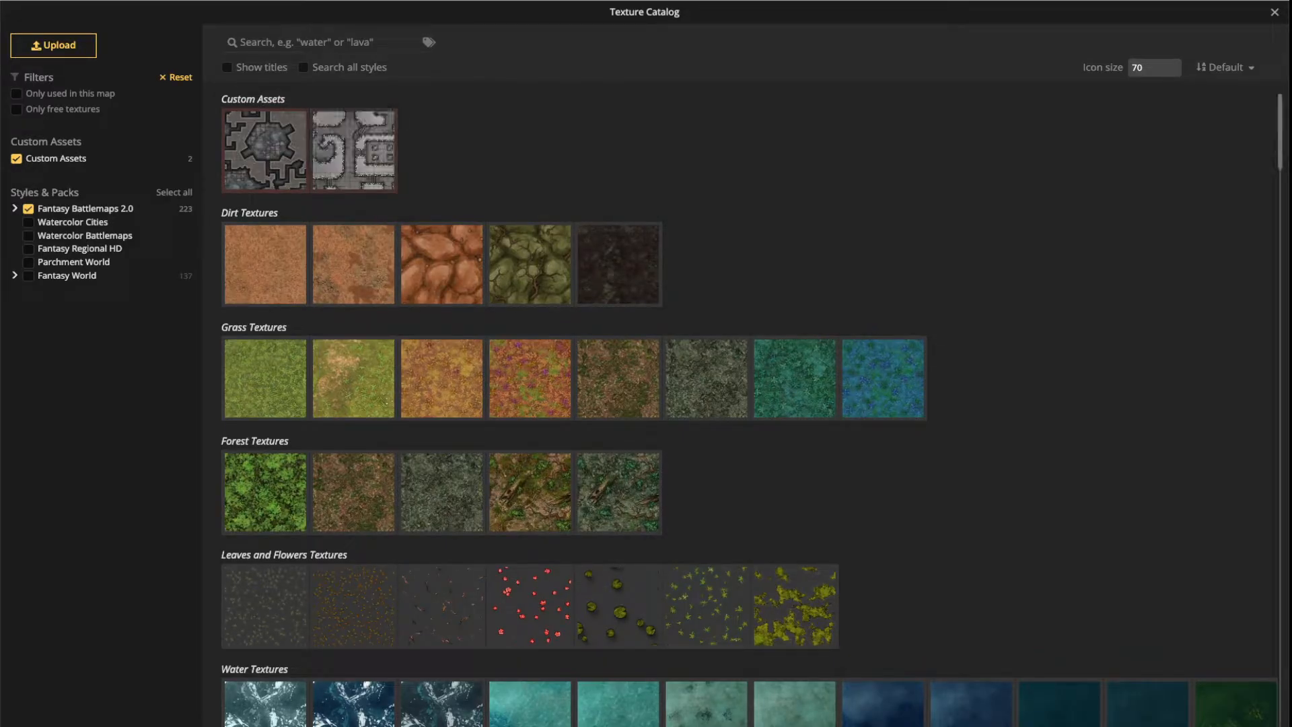
click(297, 120)
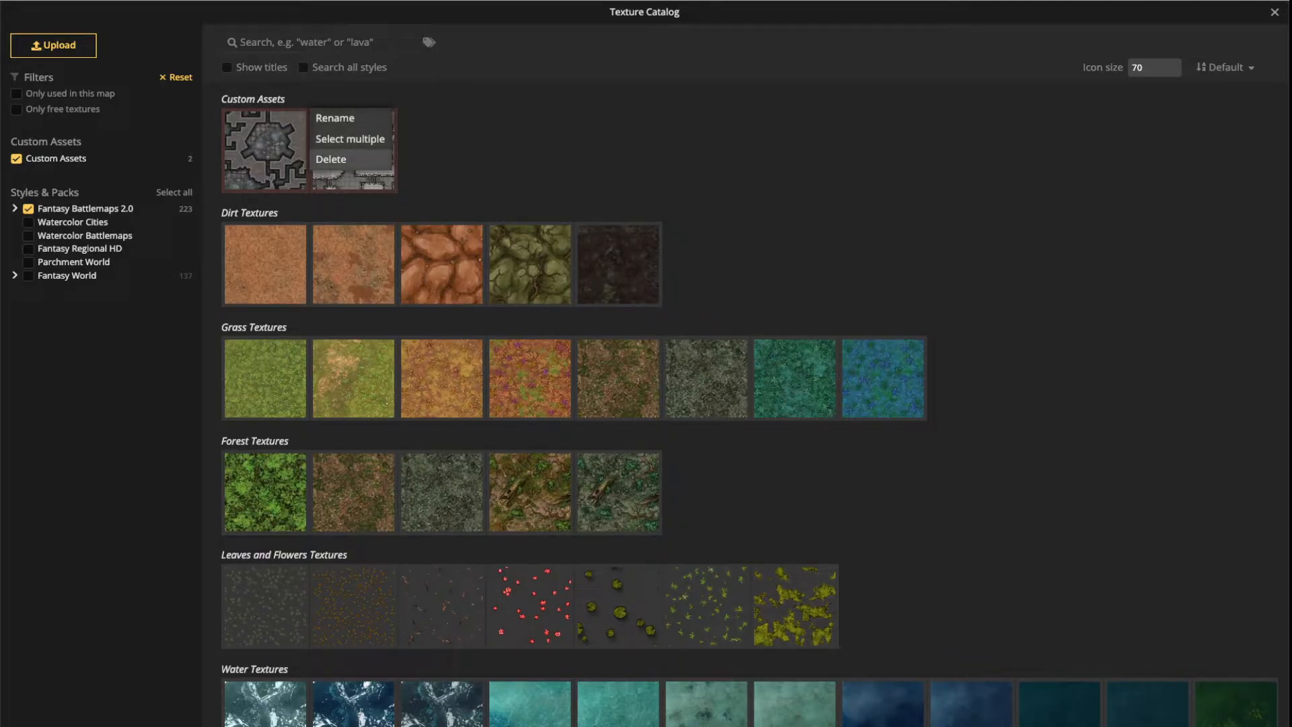
click(444, 160)
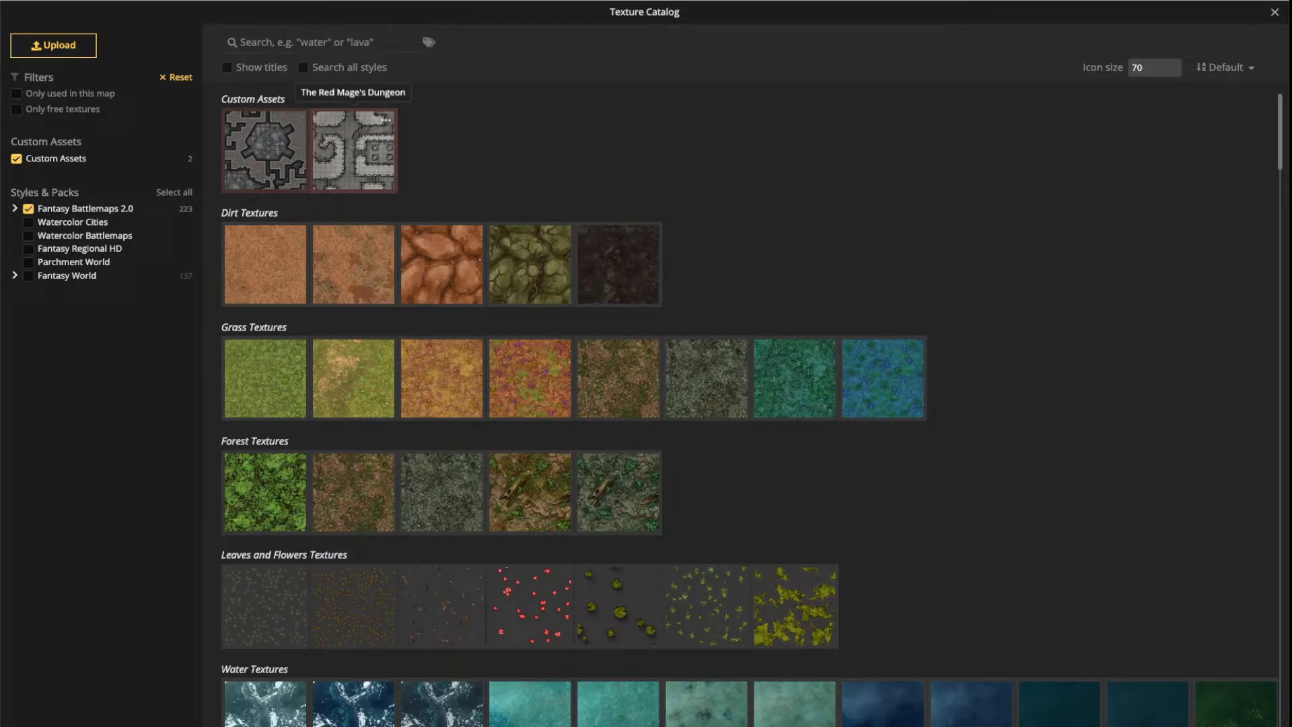
click(297, 120)
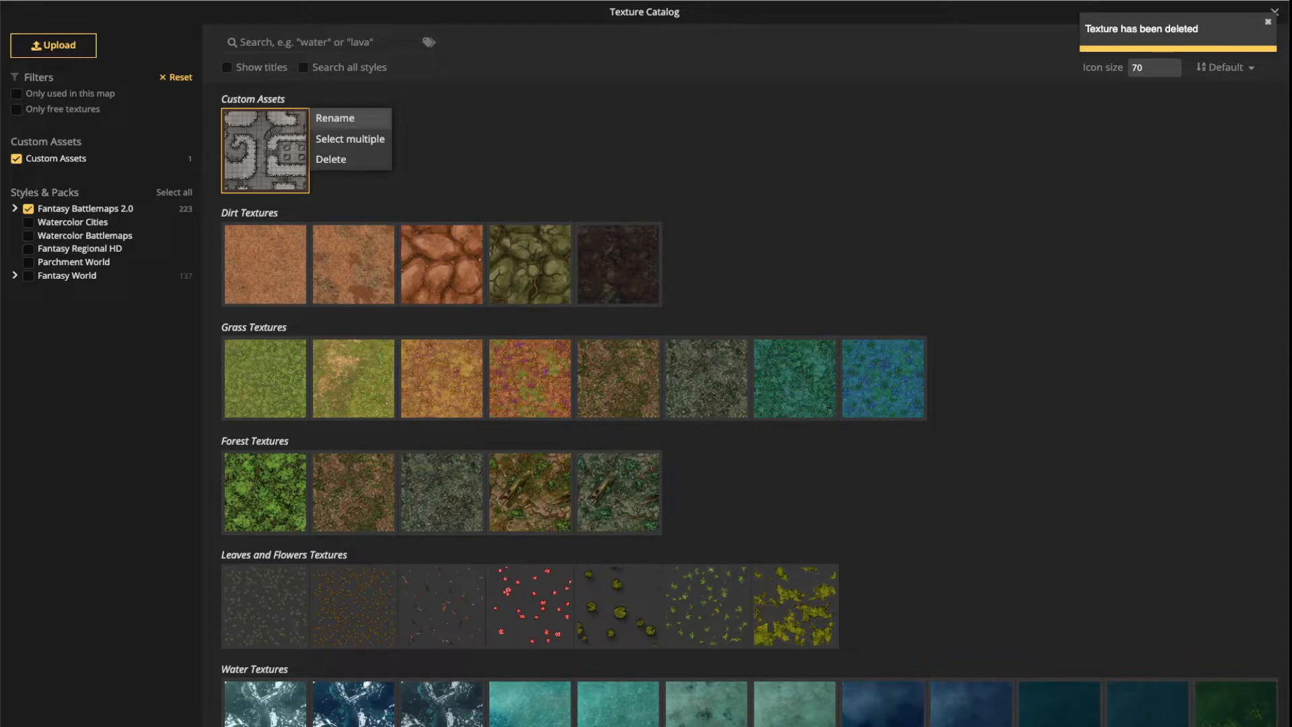
click(331, 159)
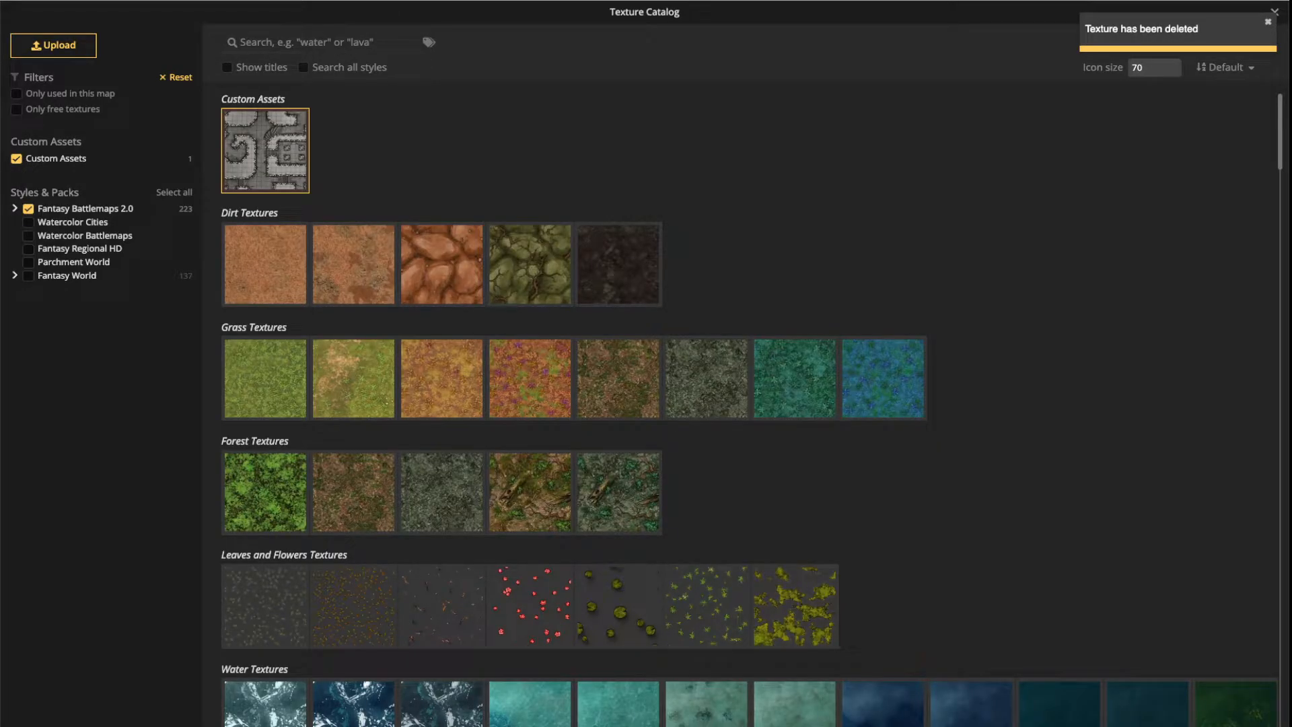
Show and hide the texture titles, and exclude the custom assets from the catalog
click(227, 67)
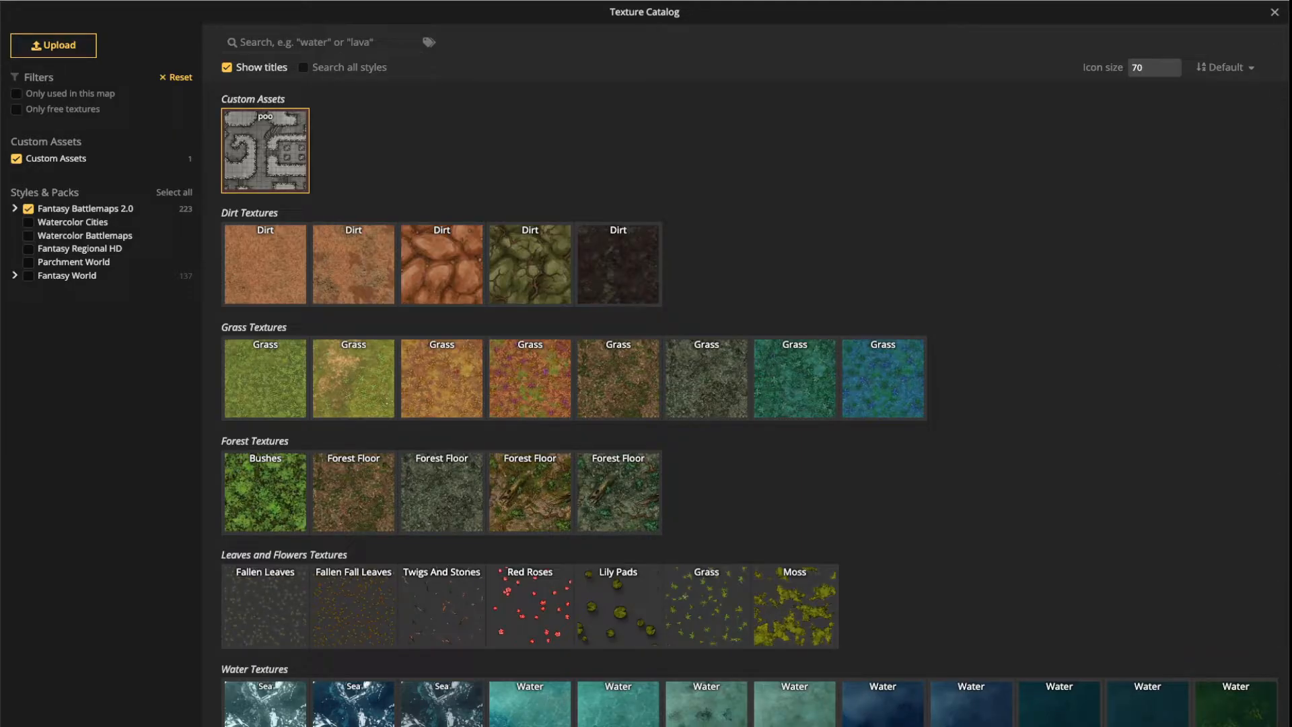
click(227, 67)
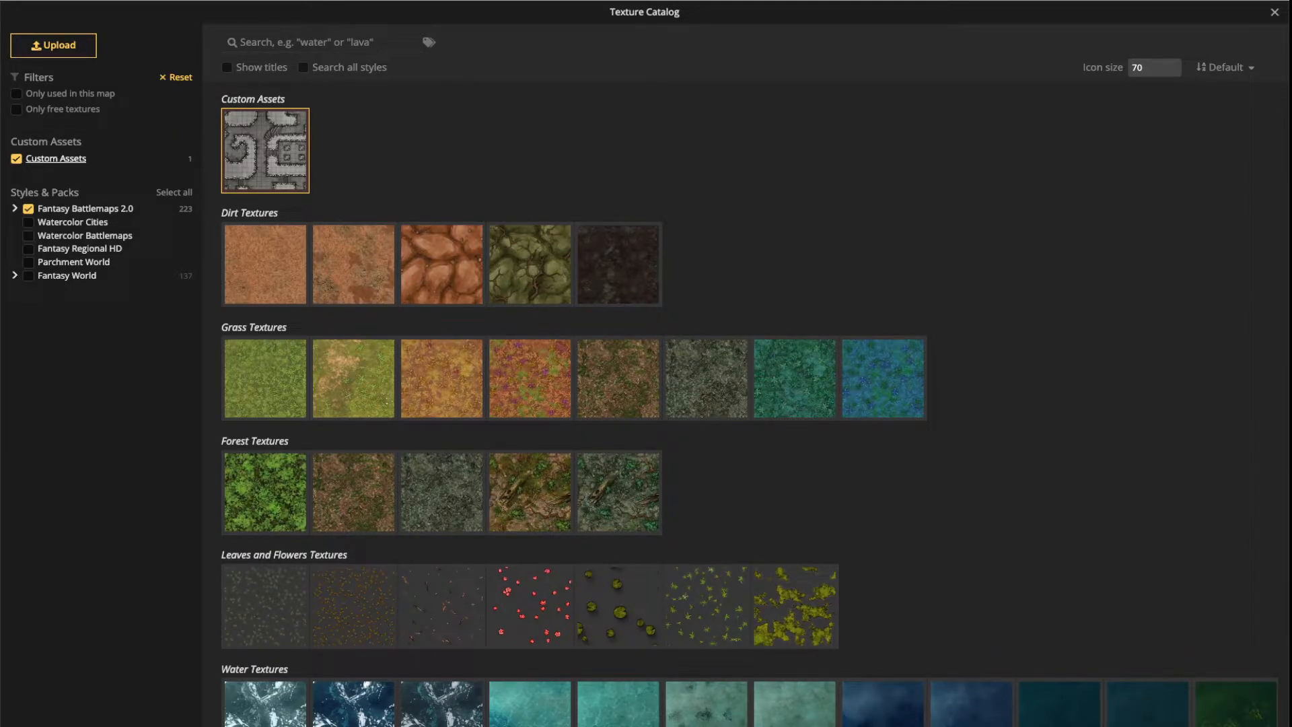
click(17, 159)
click(17, 159)
click(17, 159)
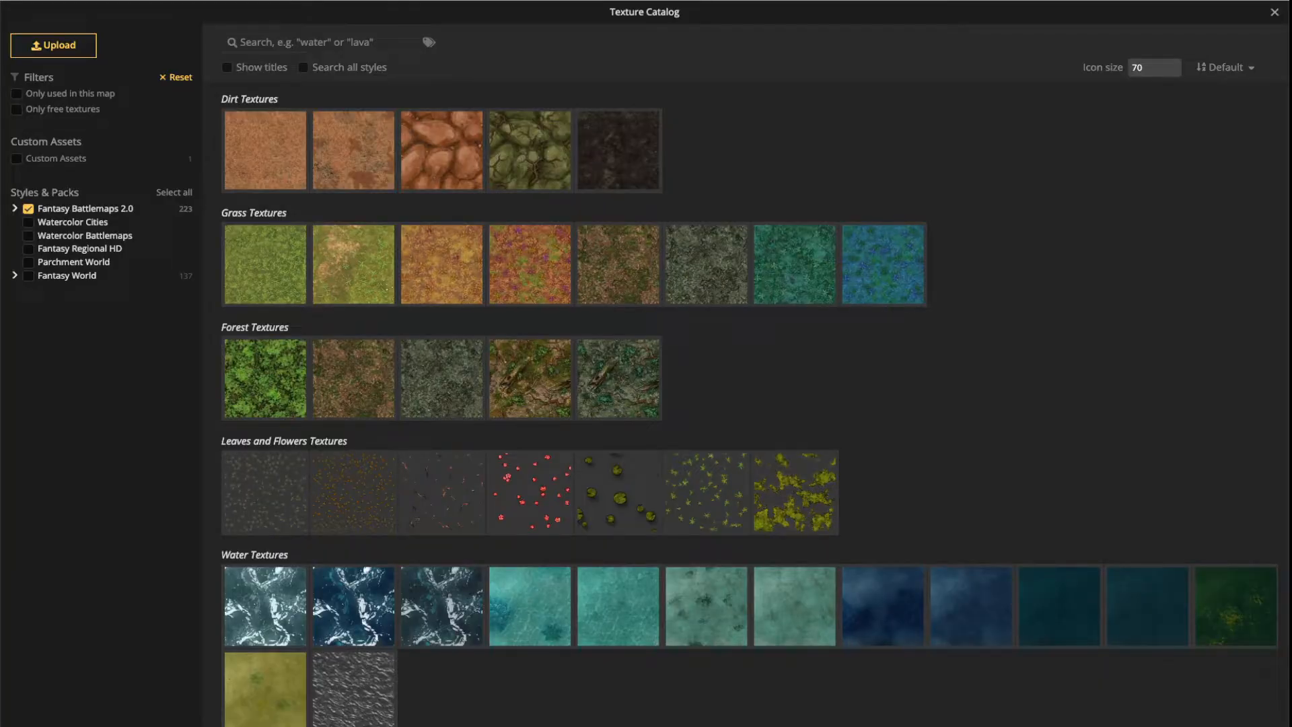
Expand the Fantasy Battlemaps 2.0 pack, exclude its Dirt, Grass and Forest textures and include them again
click(15, 208)
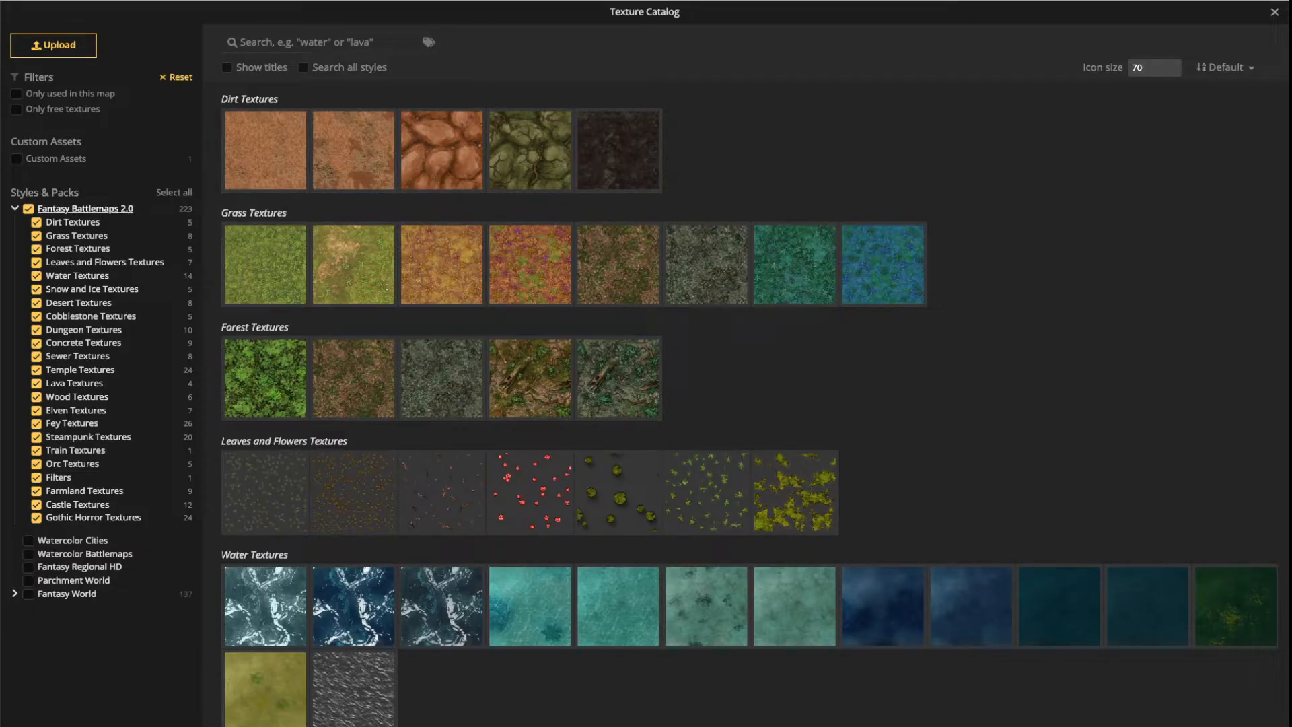
mouse_move(186, 209)
click(36, 222)
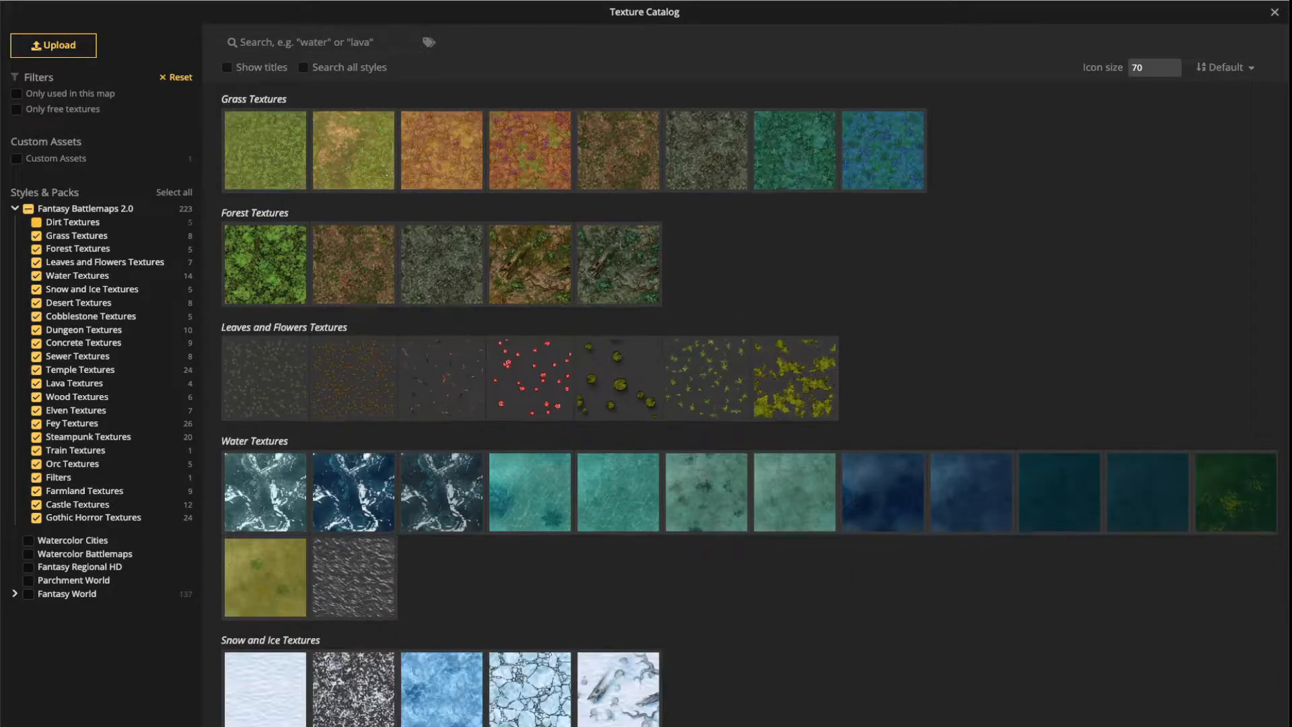
click(37, 235)
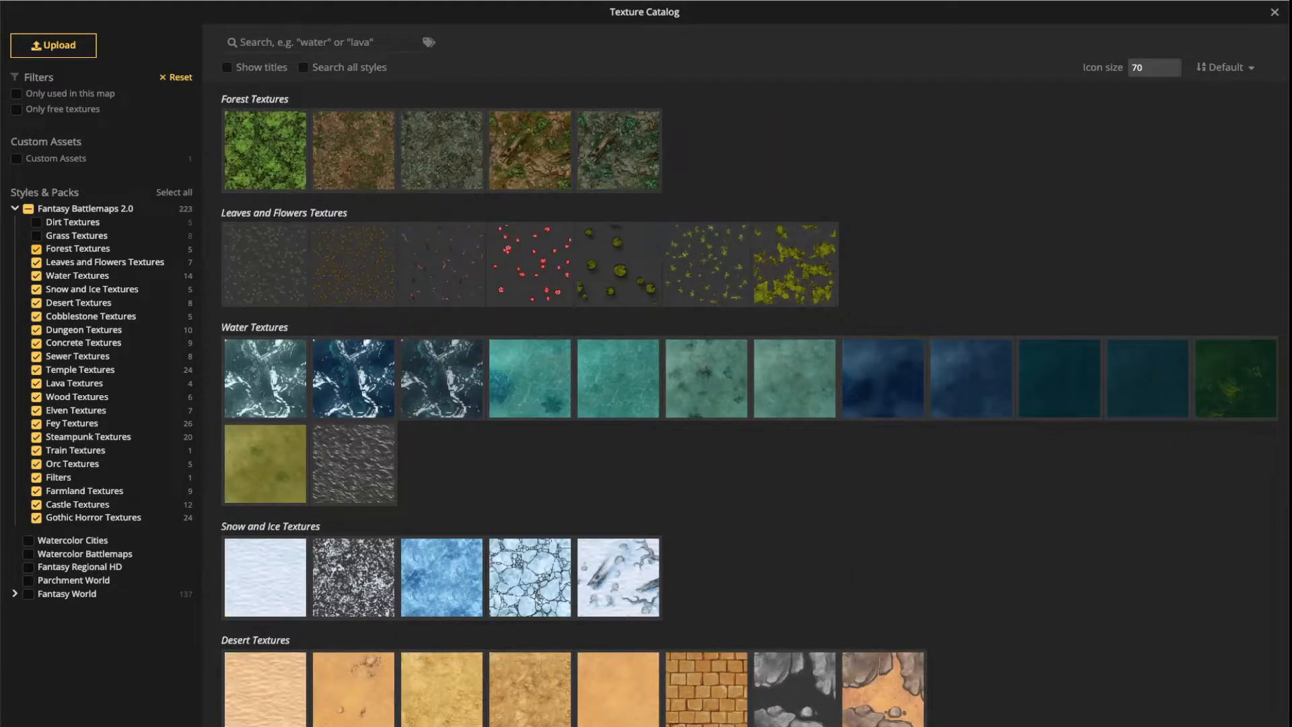
click(37, 249)
click(36, 223)
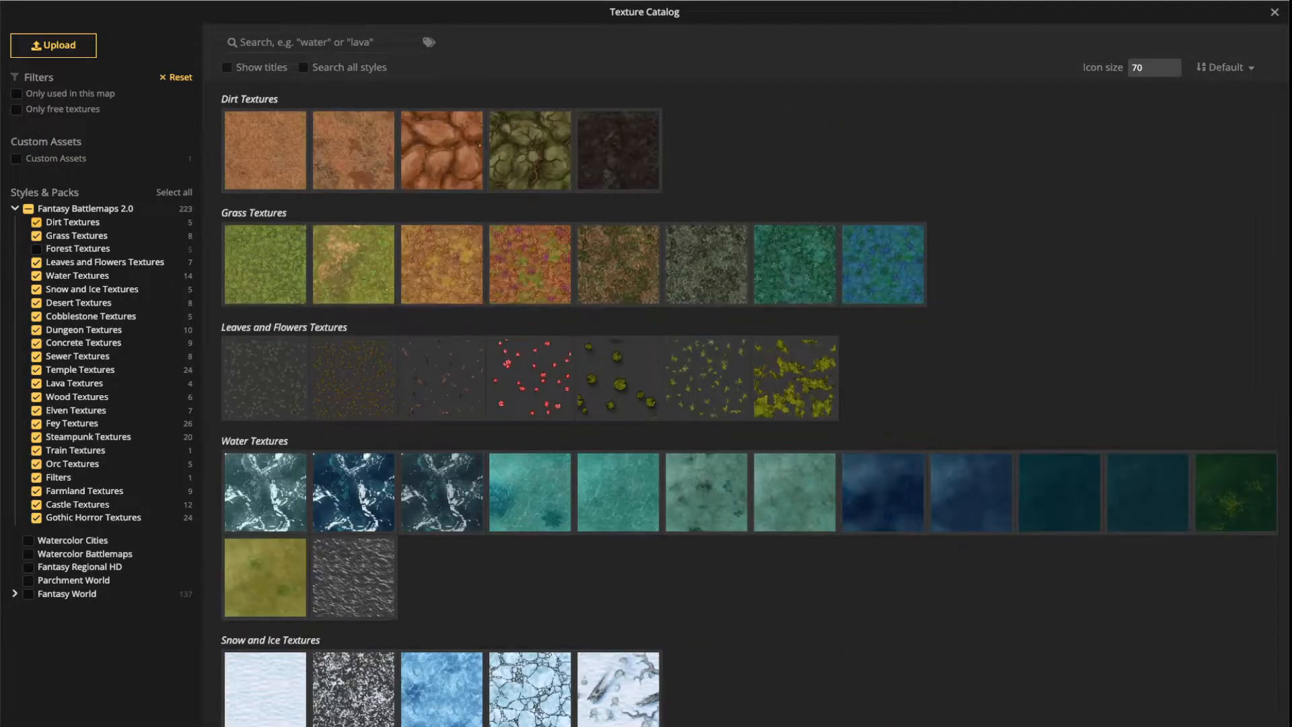
click(37, 249)
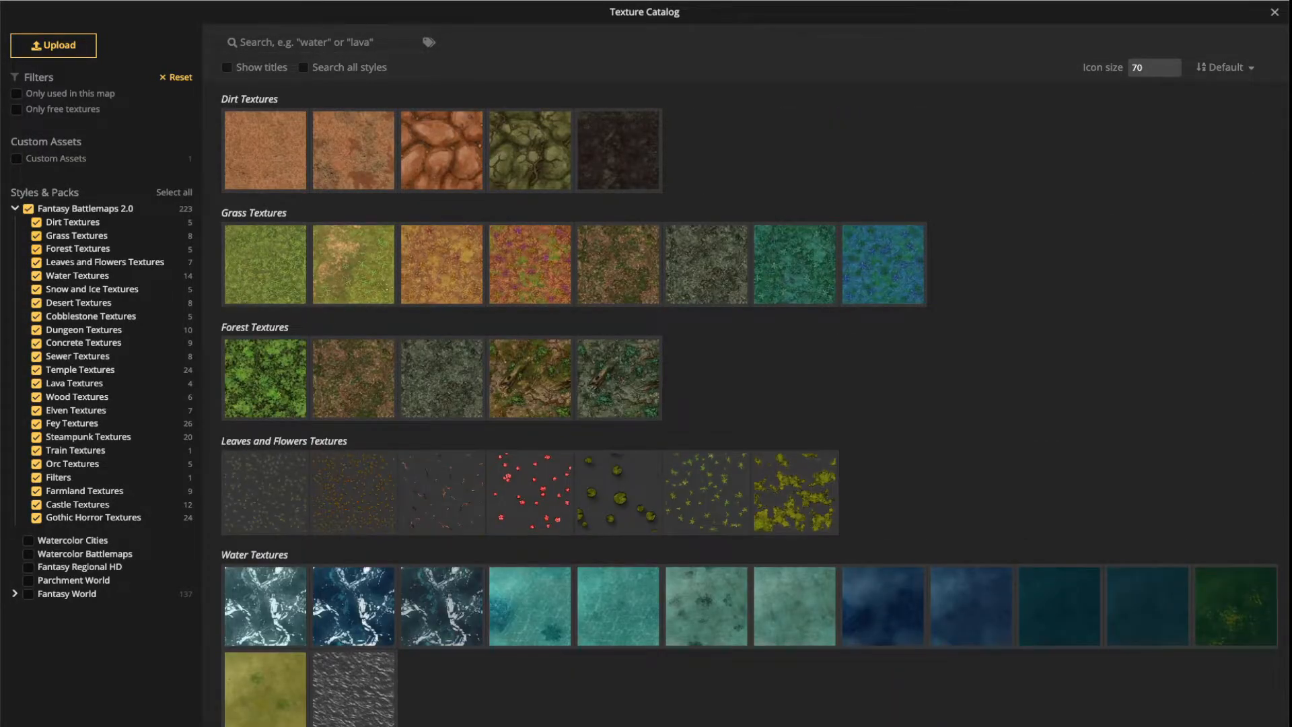
Deselect all Fantasy Battlemaps 2.0 categories, view the Water Textures alone and clear that category again
click(28, 208)
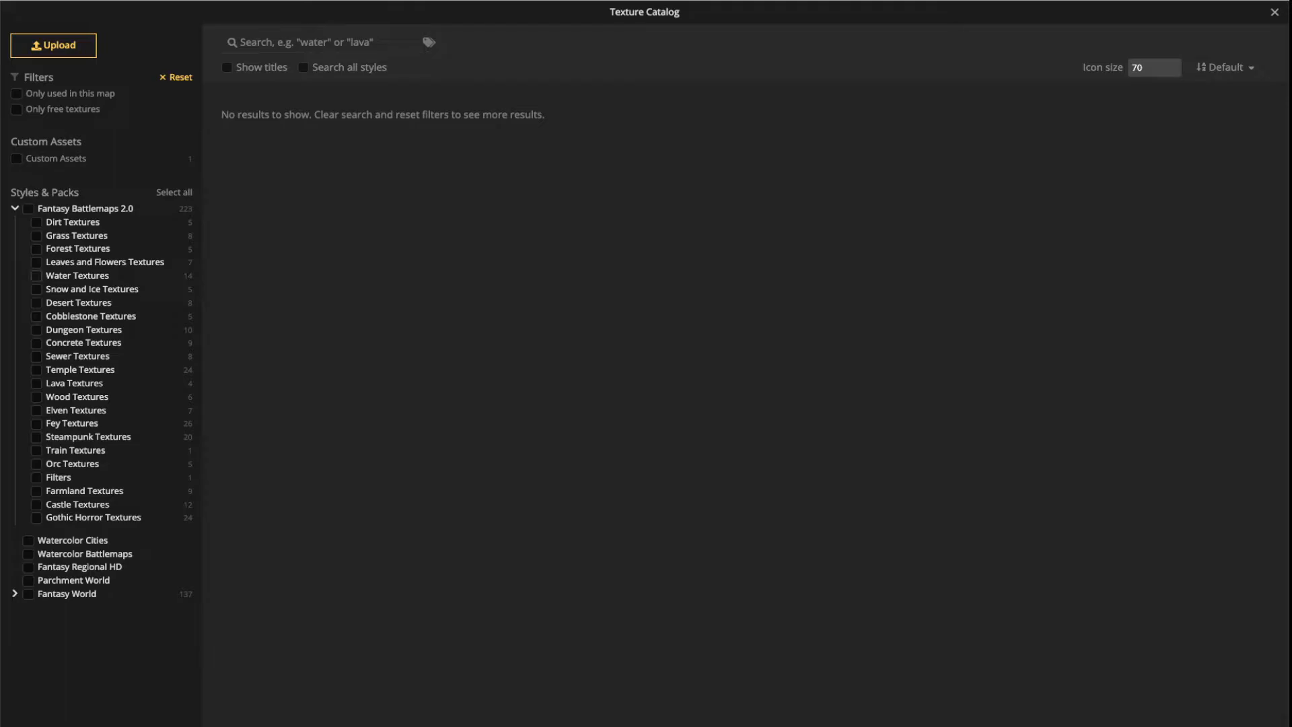
click(36, 276)
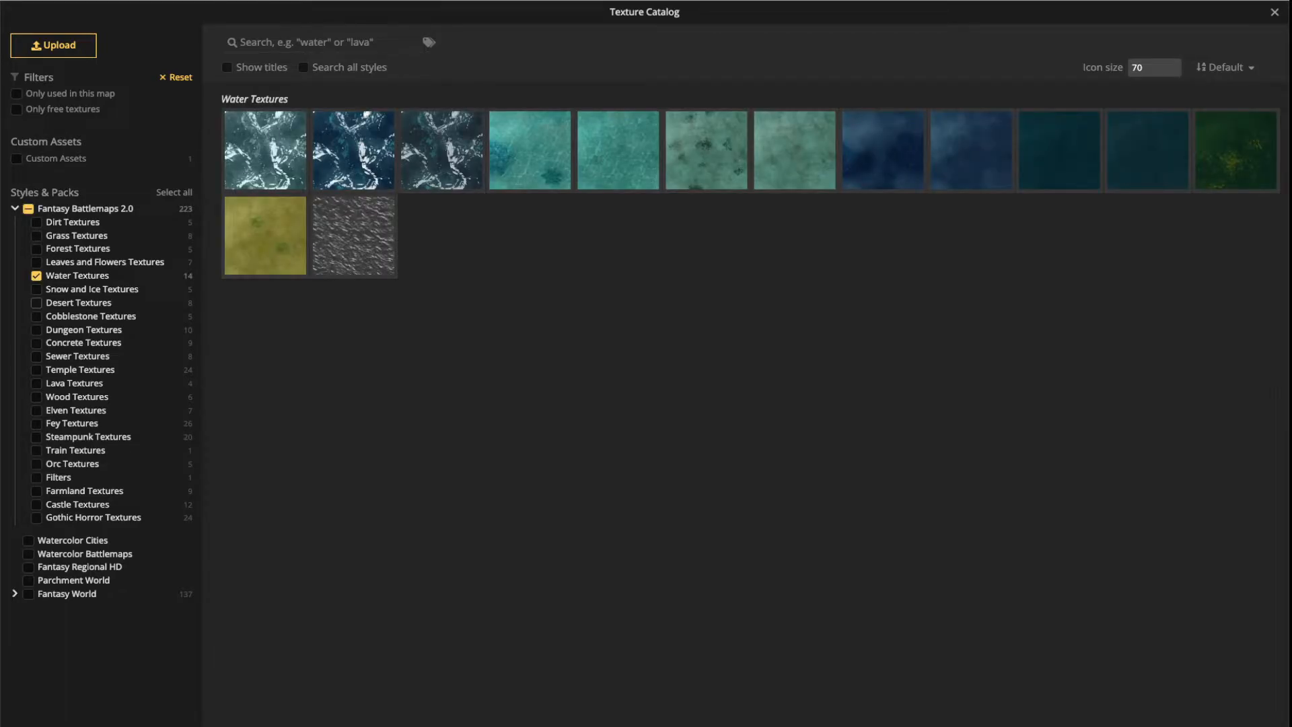
click(78, 276)
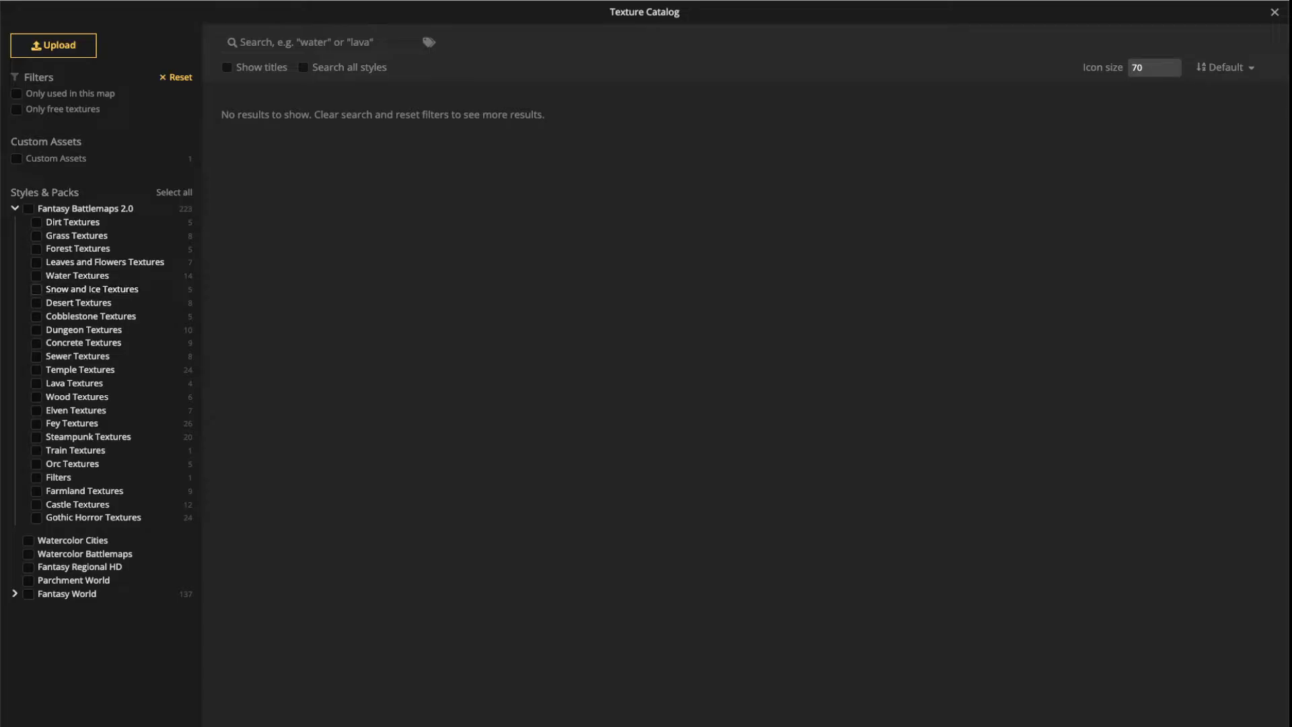
Toggle the Snow and Ice Textures category to view it alone, and leave it deselected
click(92, 289)
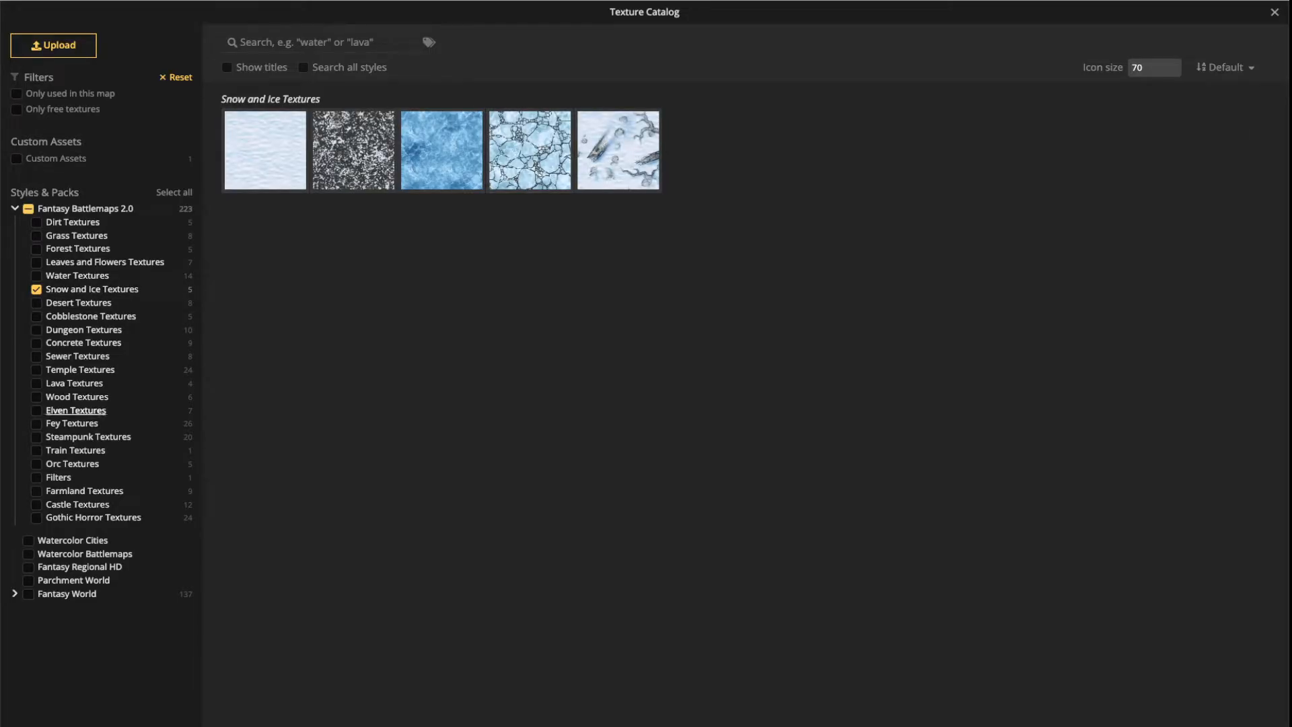
click(92, 289)
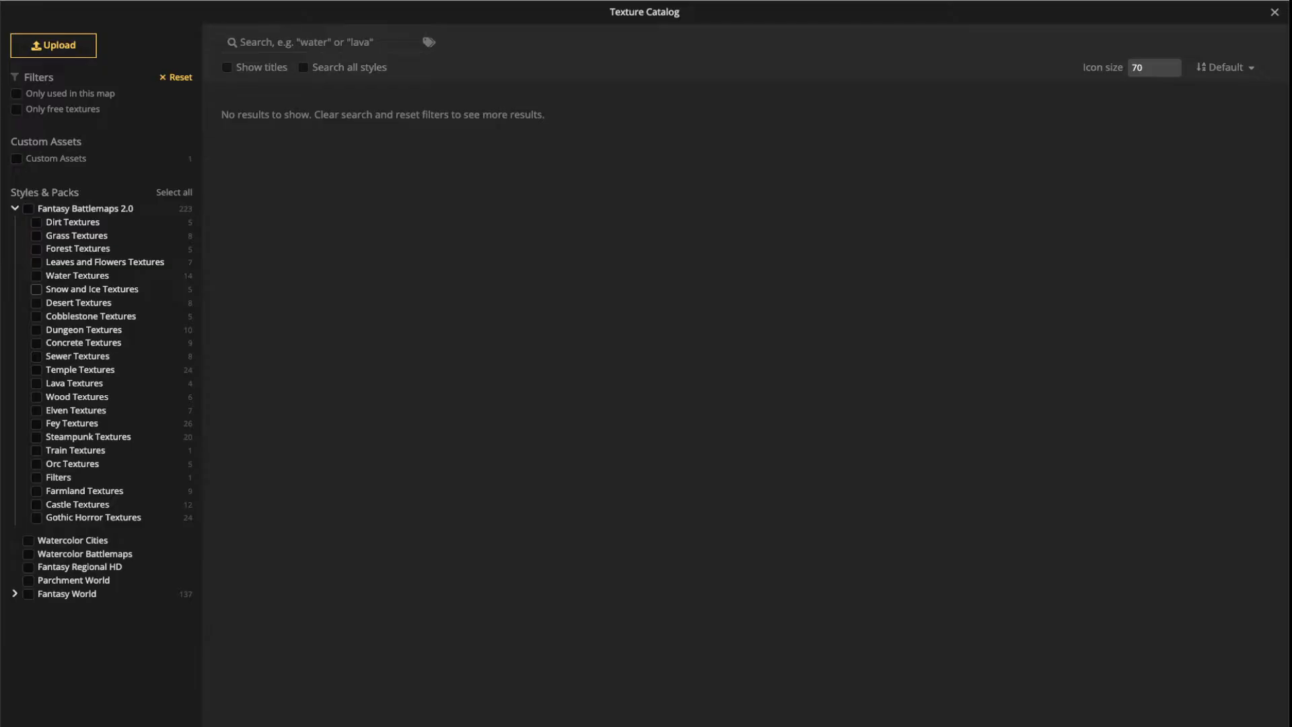
click(92, 290)
click(92, 290)
click(92, 289)
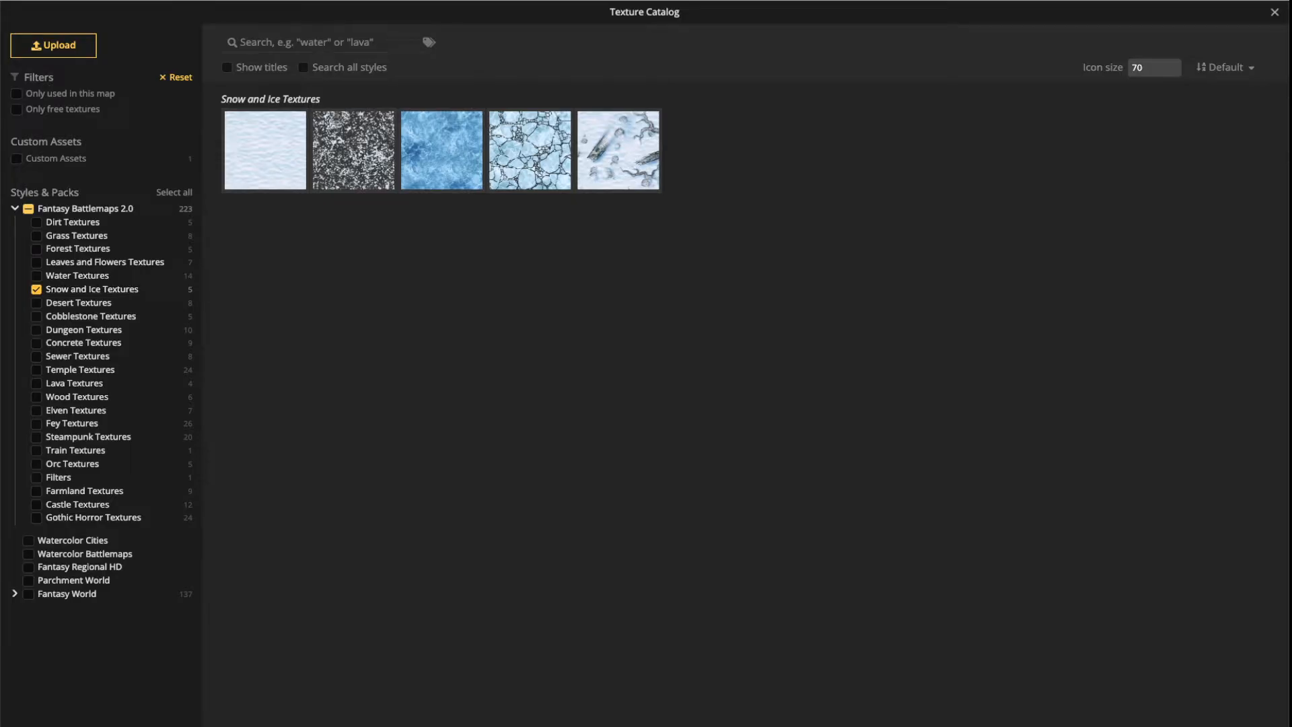
click(36, 290)
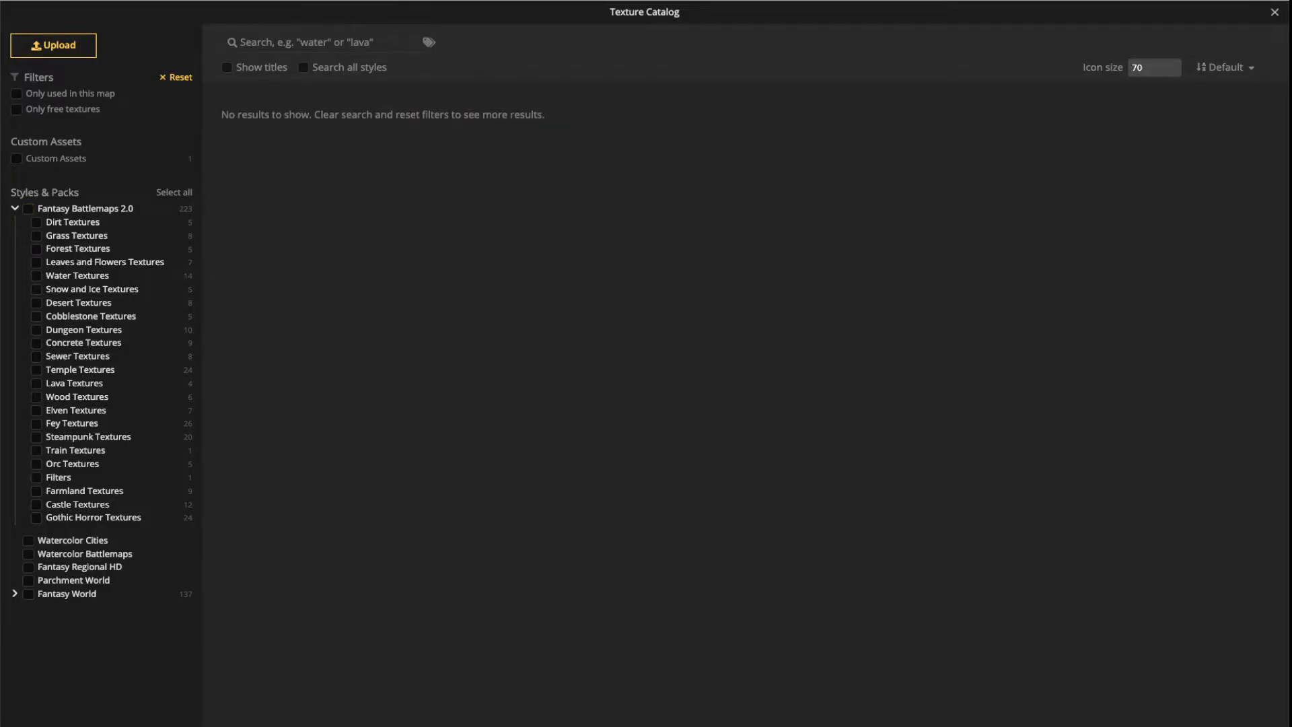
Collapse the Fantasy Battlemaps 2.0 pack, view the Parchment World and Fantasy World textures, and deselect both styles
click(14, 209)
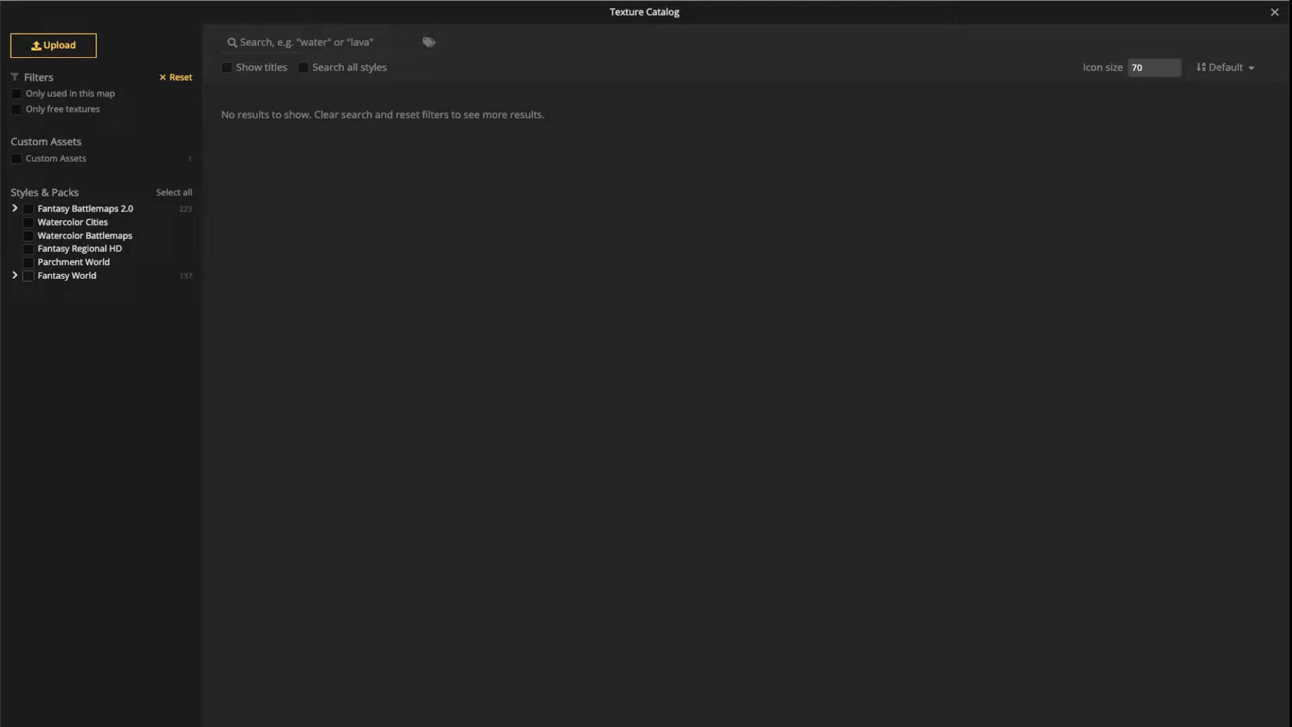
click(28, 276)
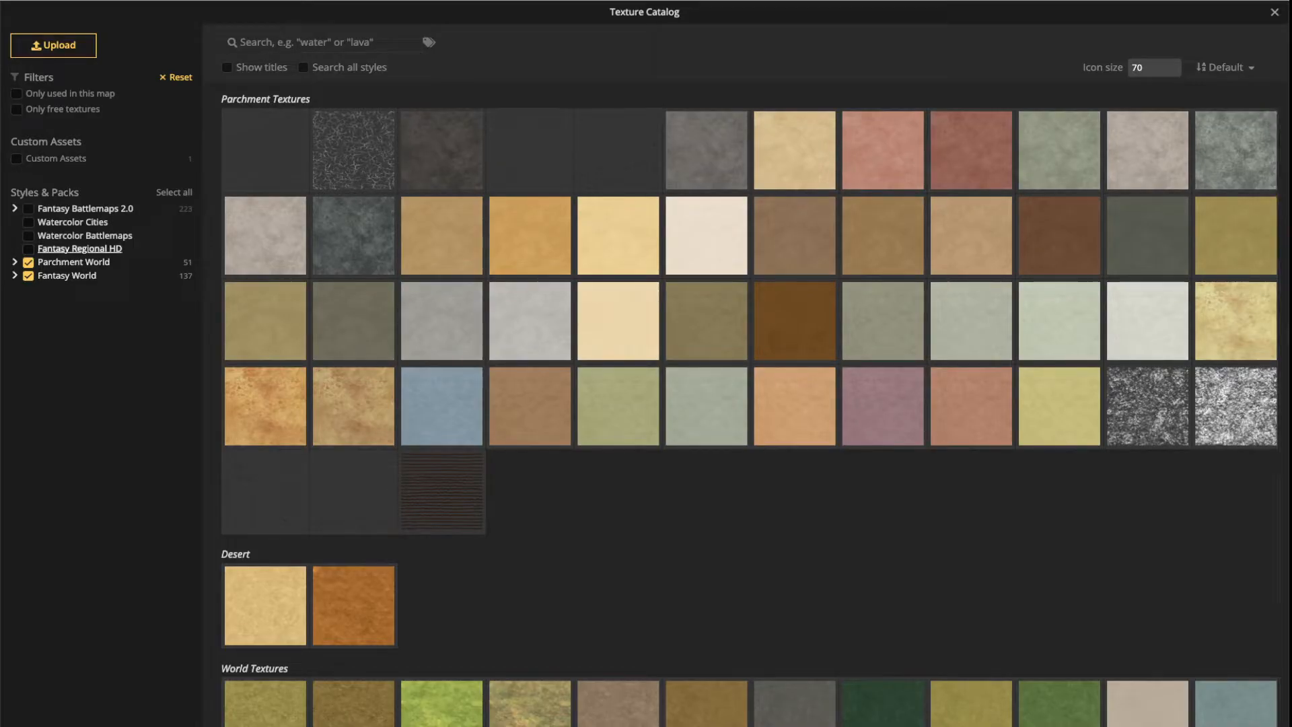
click(28, 262)
click(28, 276)
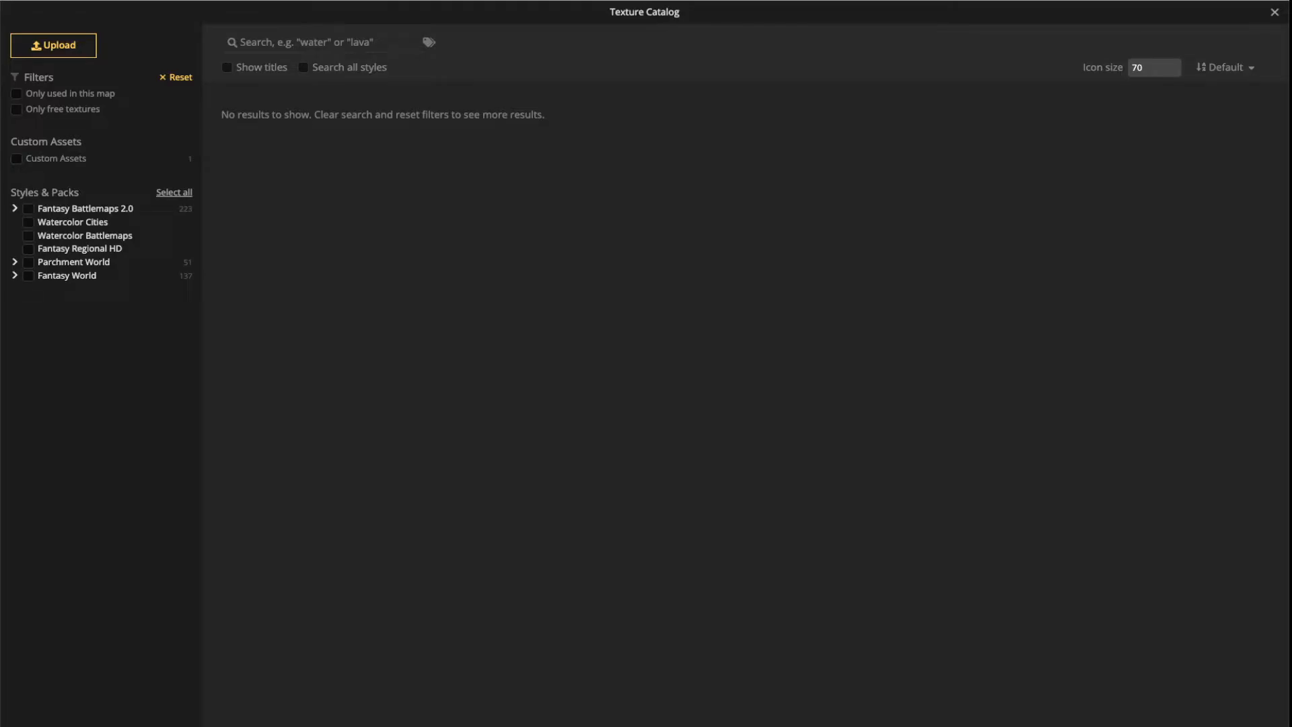
Select all styles and packs, deselect them all, and include only the Fantasy Battlemaps 2.0 textures
click(174, 193)
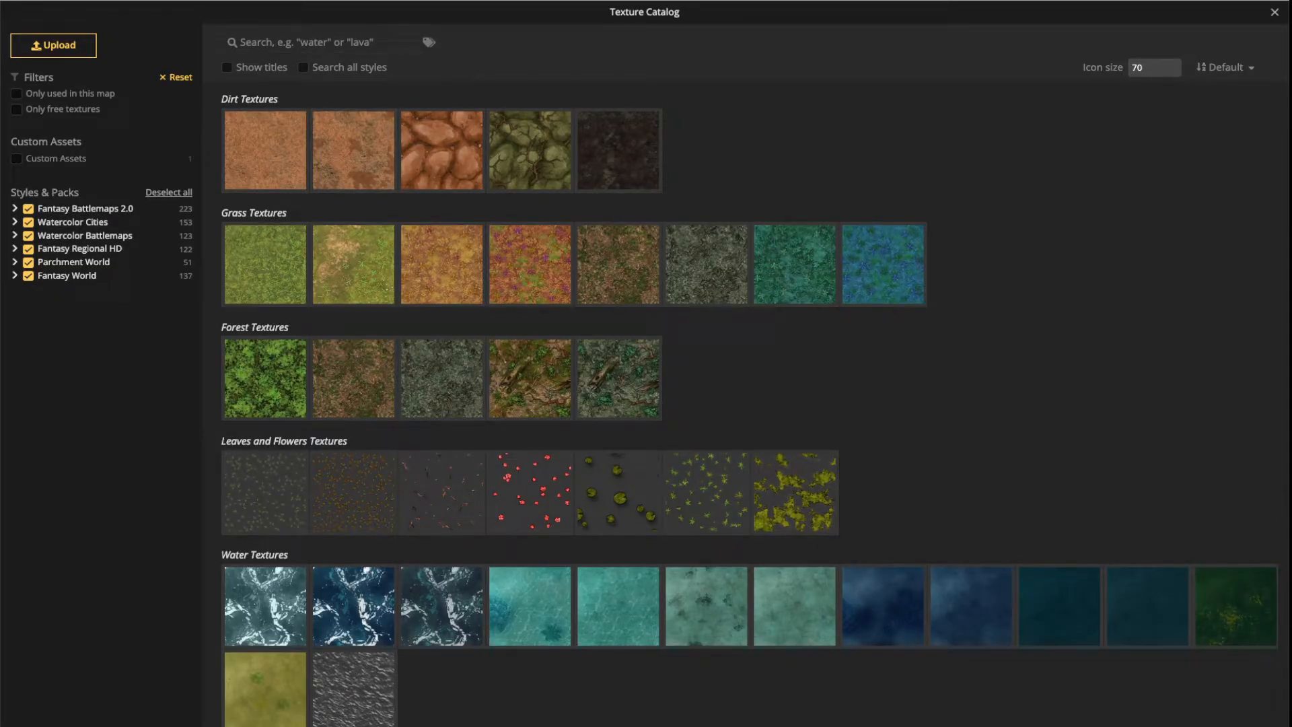
click(169, 193)
click(28, 209)
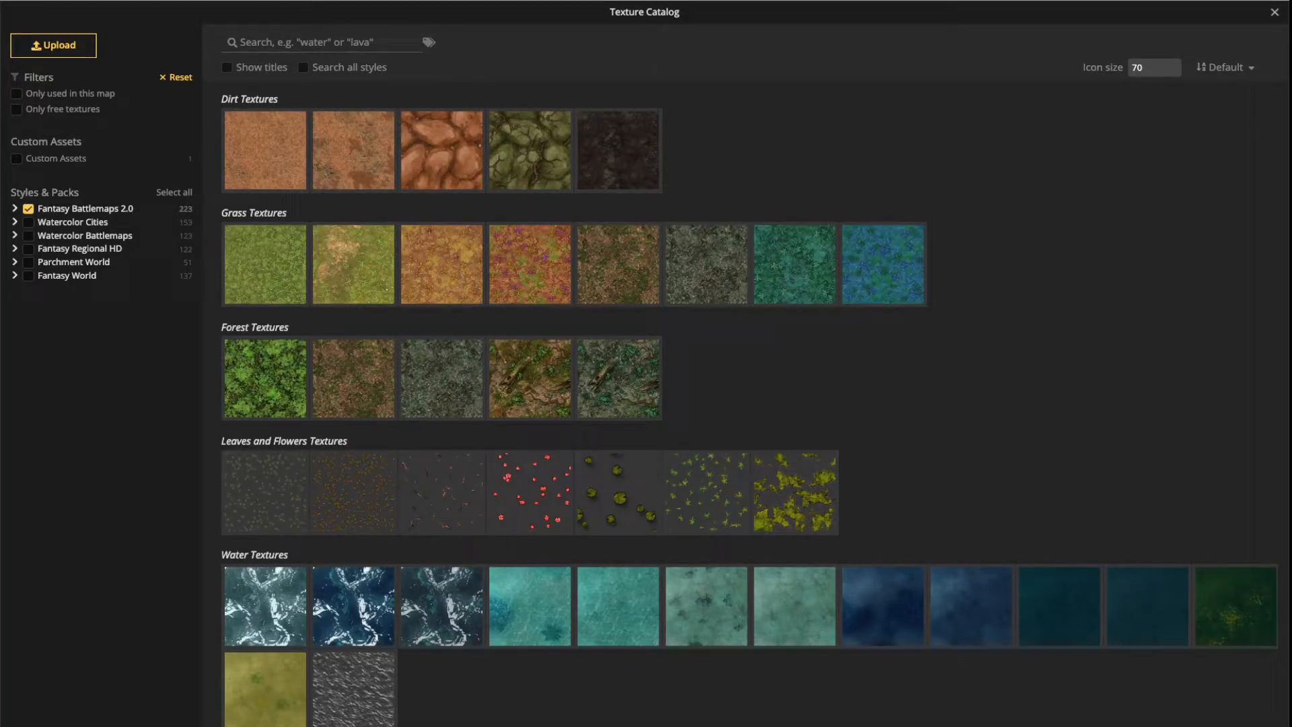
Bring up the texture search's tag suggestions and dismiss them
click(282, 42)
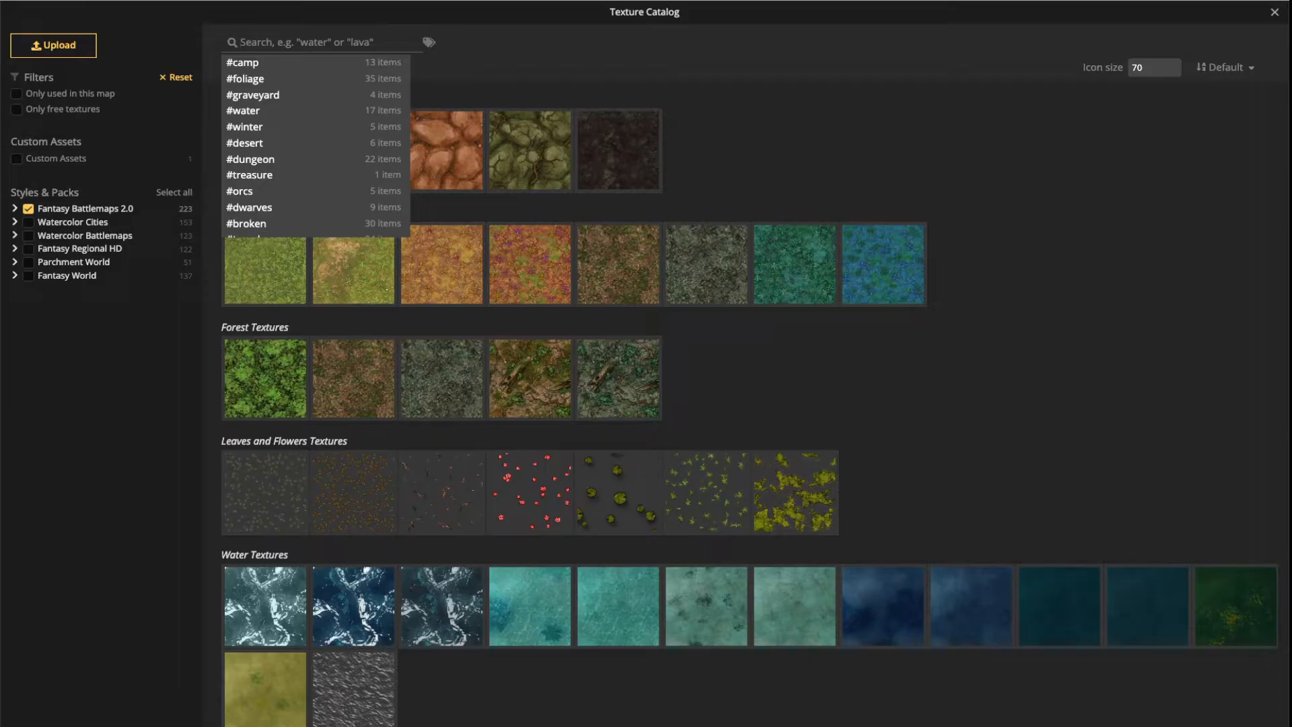
key(Escape)
click(315, 42)
key(Escape)
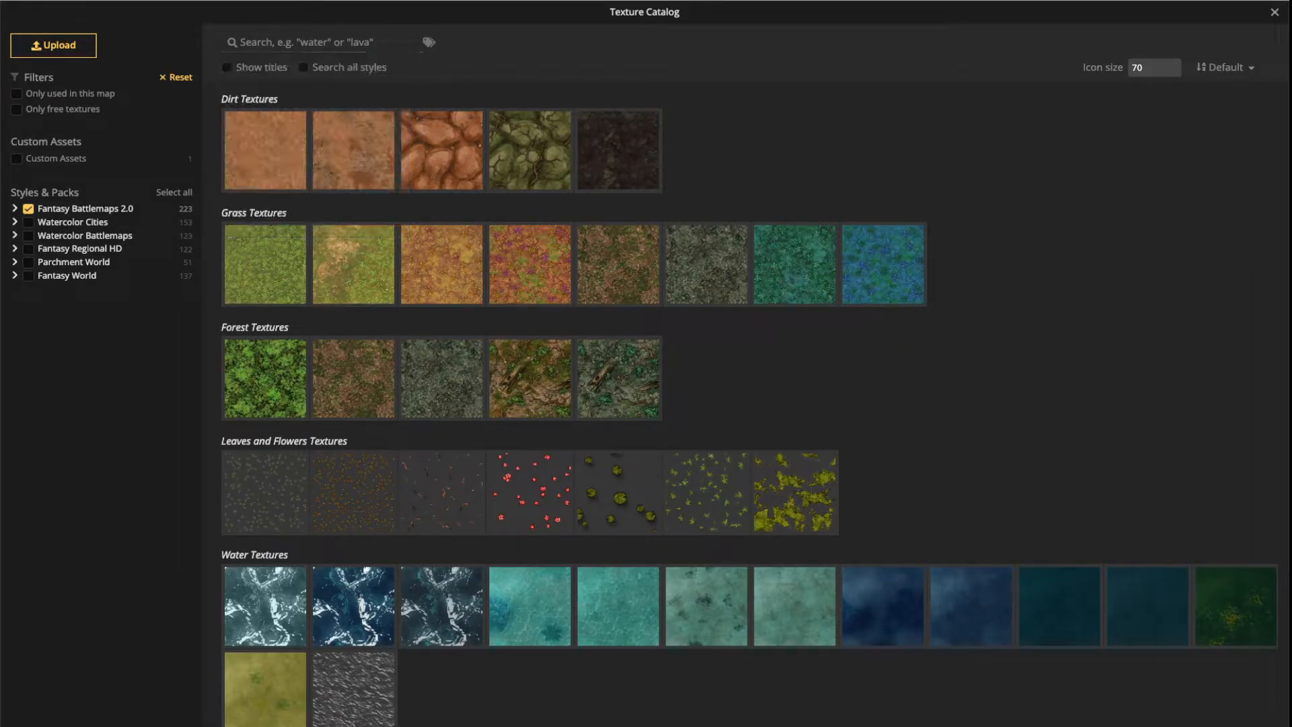
Filter the Fantasy Battlemaps 2.0 textures by the #camp tag
click(429, 42)
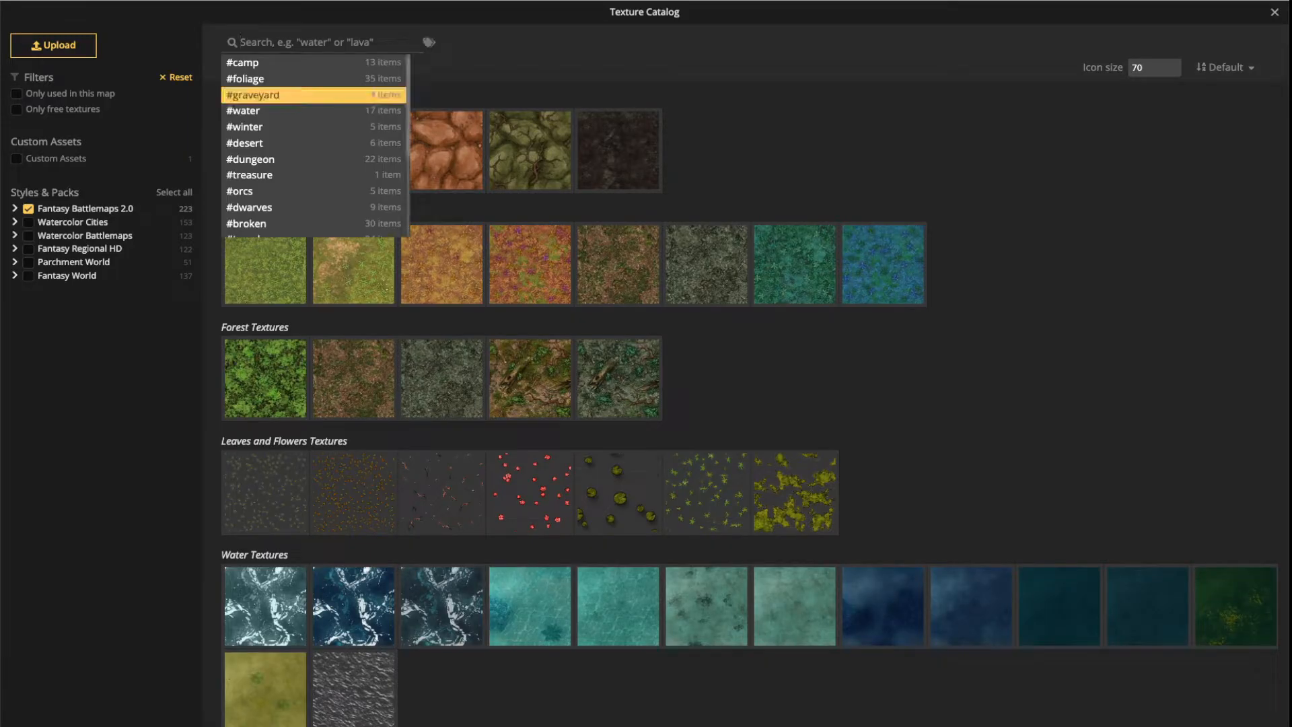
click(429, 43)
click(429, 42)
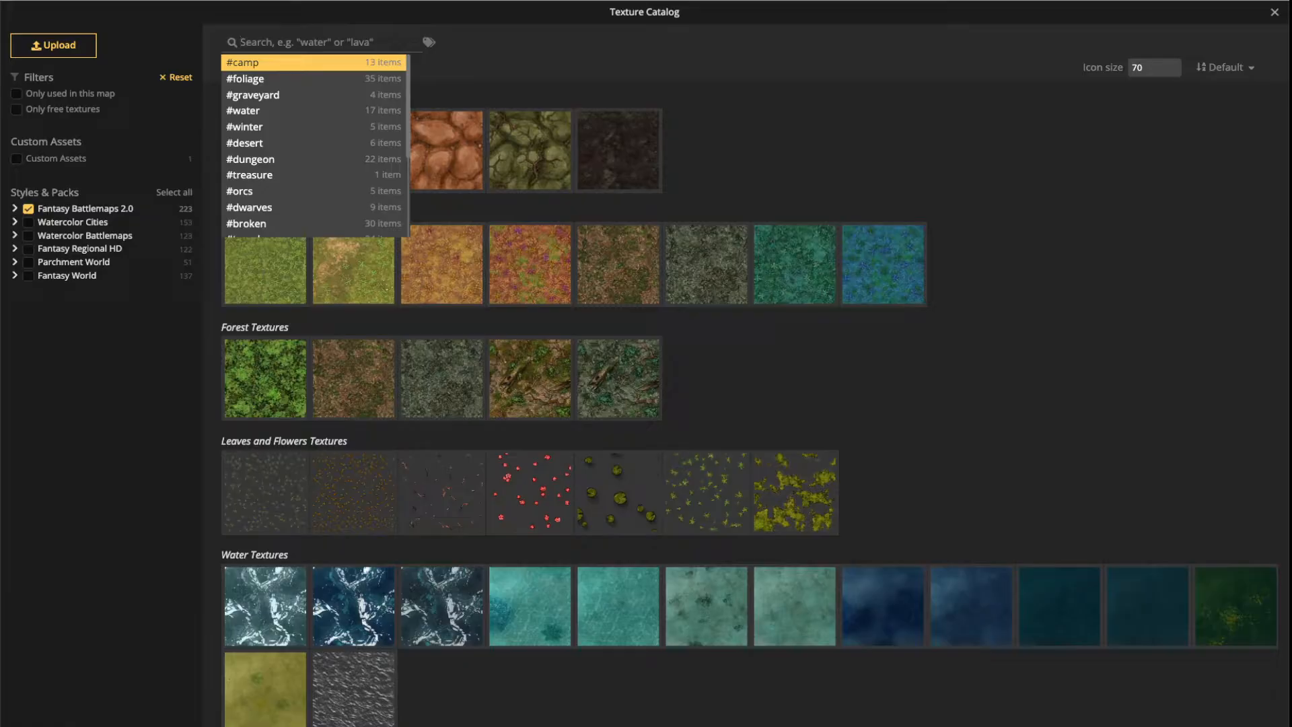
key(Return)
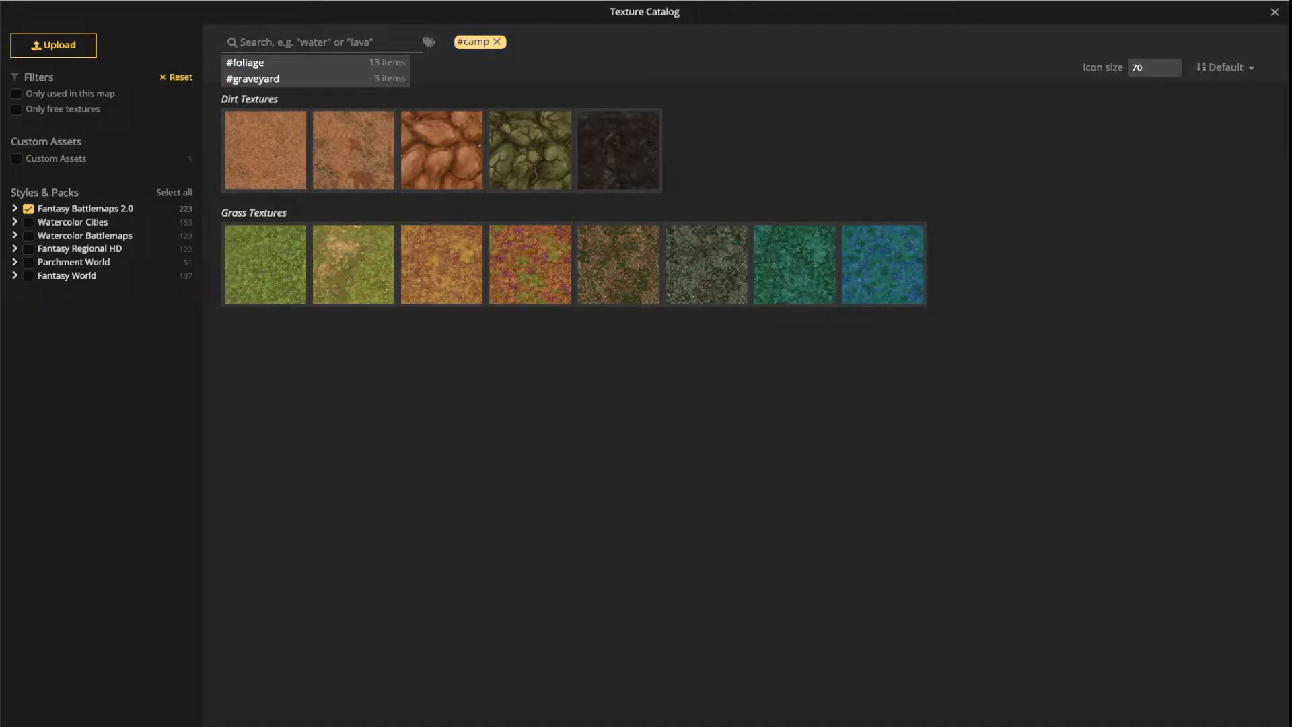
click(578, 54)
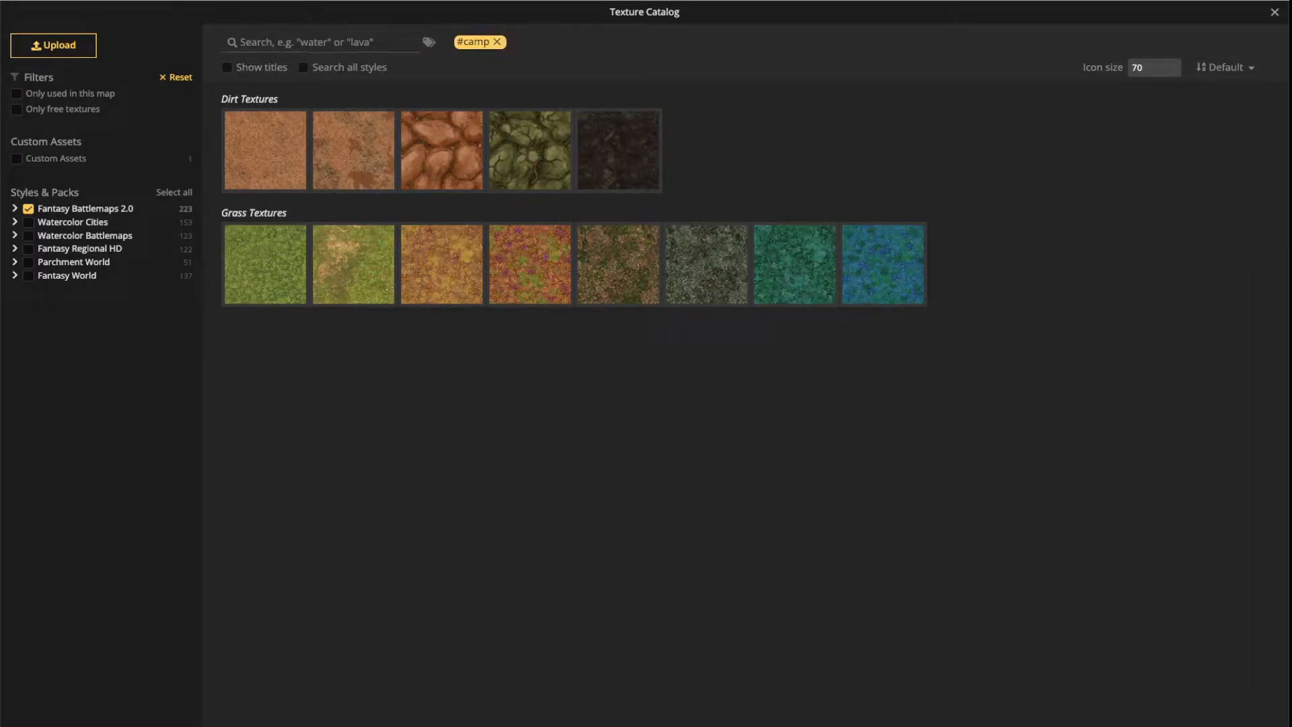
Check the additional tags available with #camp and remove the #camp tag filter
click(429, 43)
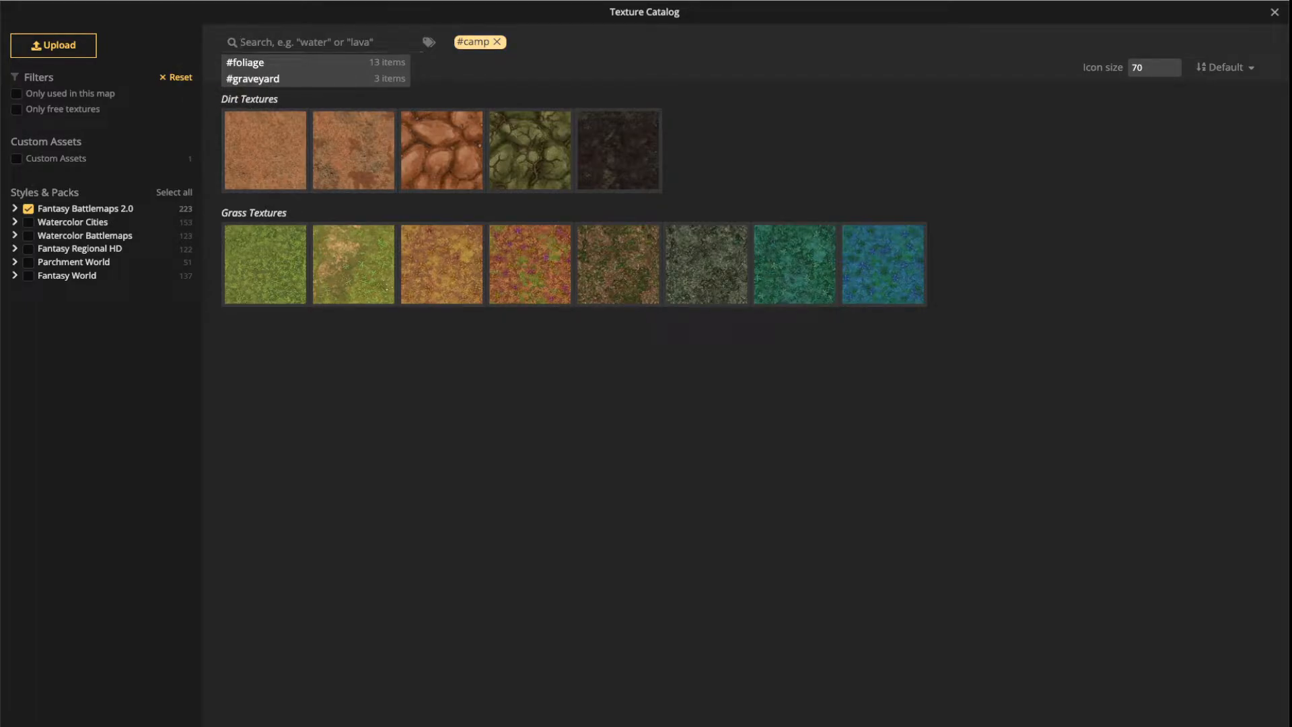
click(497, 42)
scroll(529, 377, down, 2)
scroll(529, 376, up, 2)
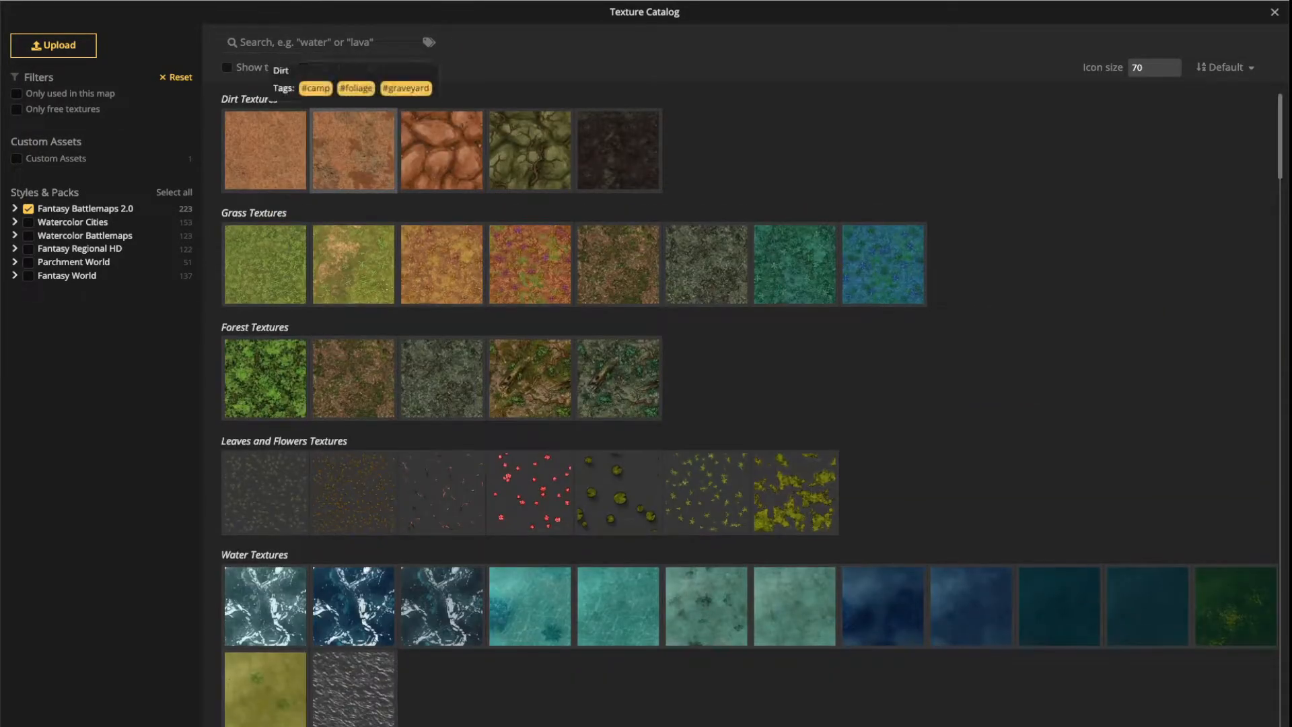
Search for "Dirt", temporarily including the Watercolor Cities and Fantasy World styles in the results
click(329, 42)
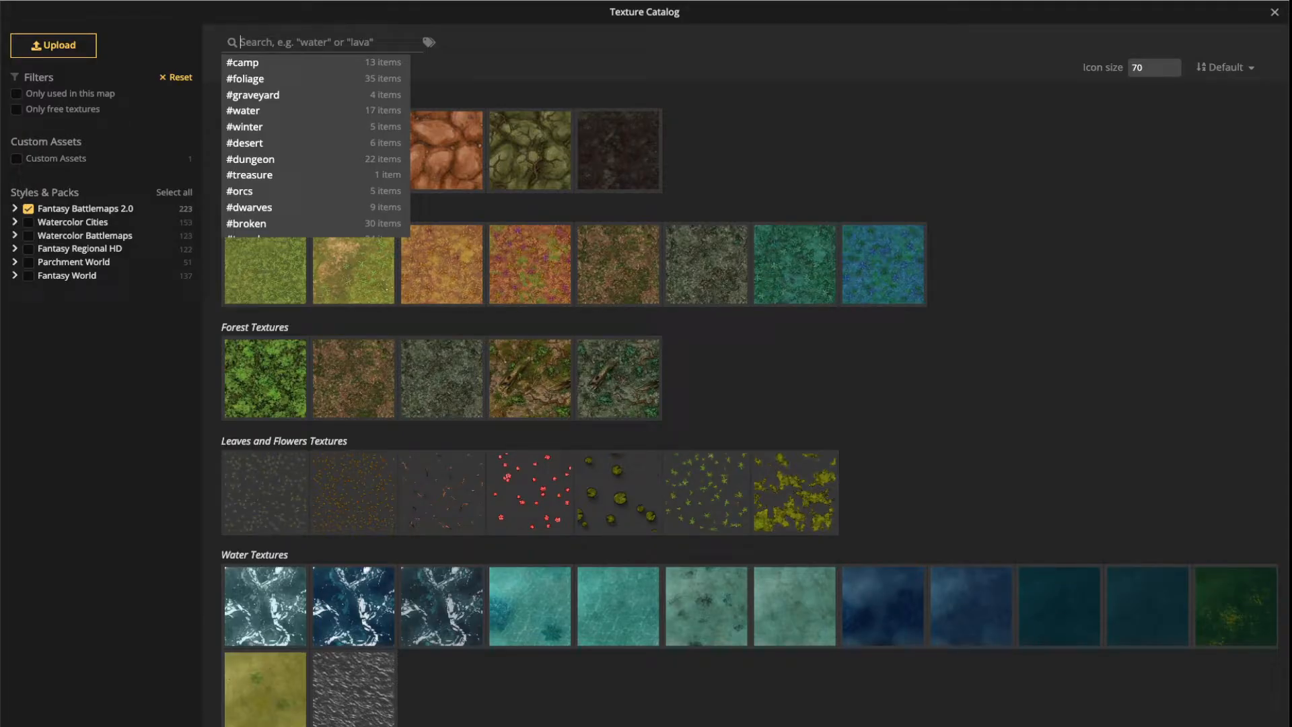
text(Dirt)
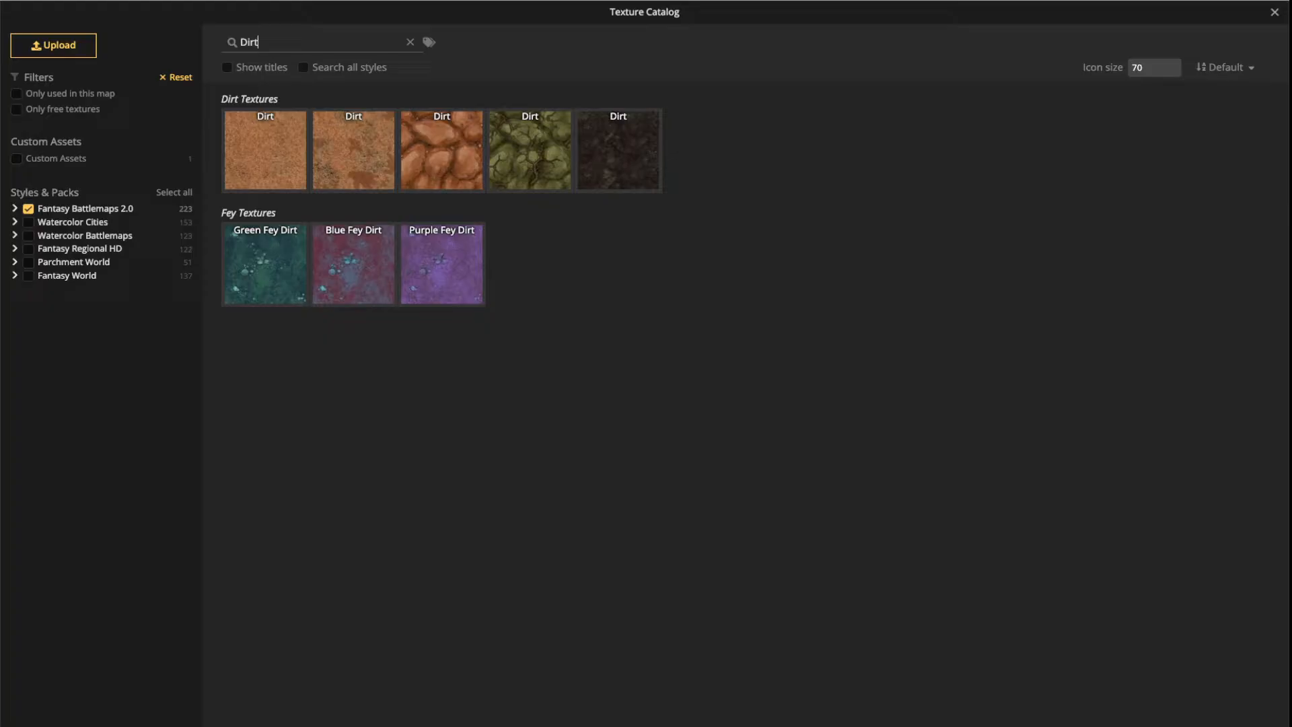
click(28, 222)
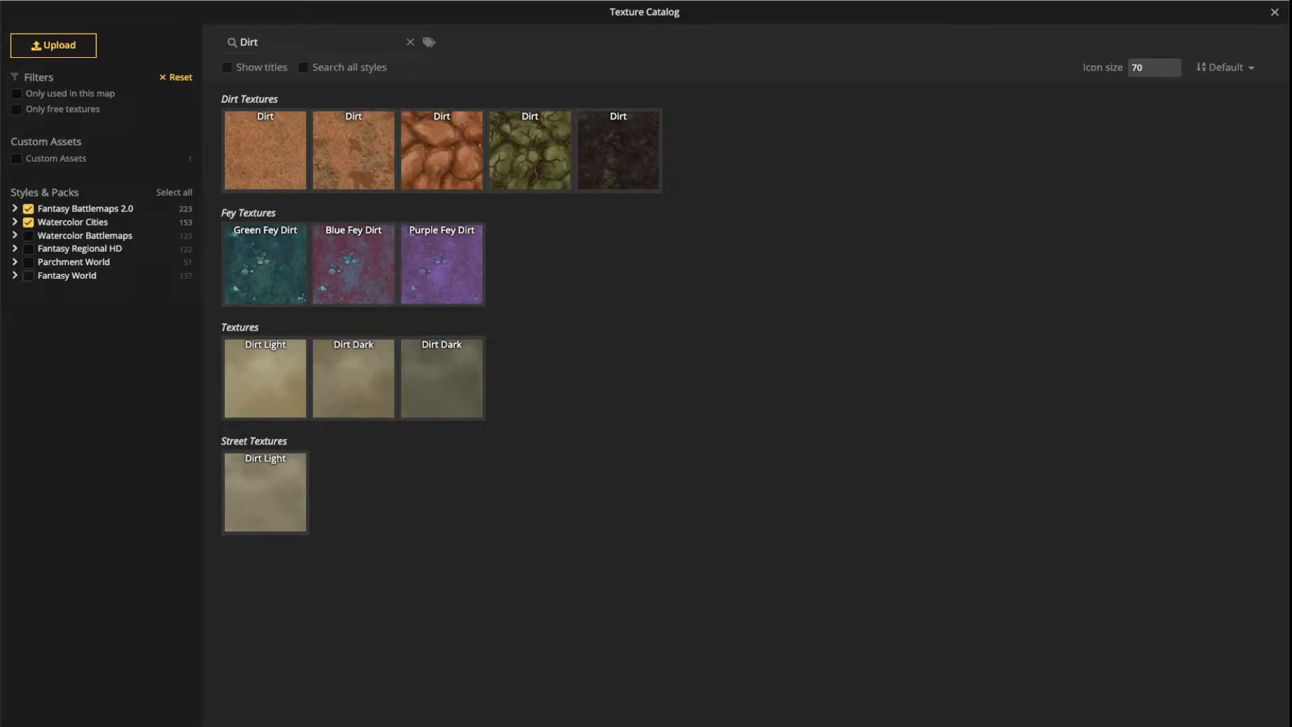
click(28, 276)
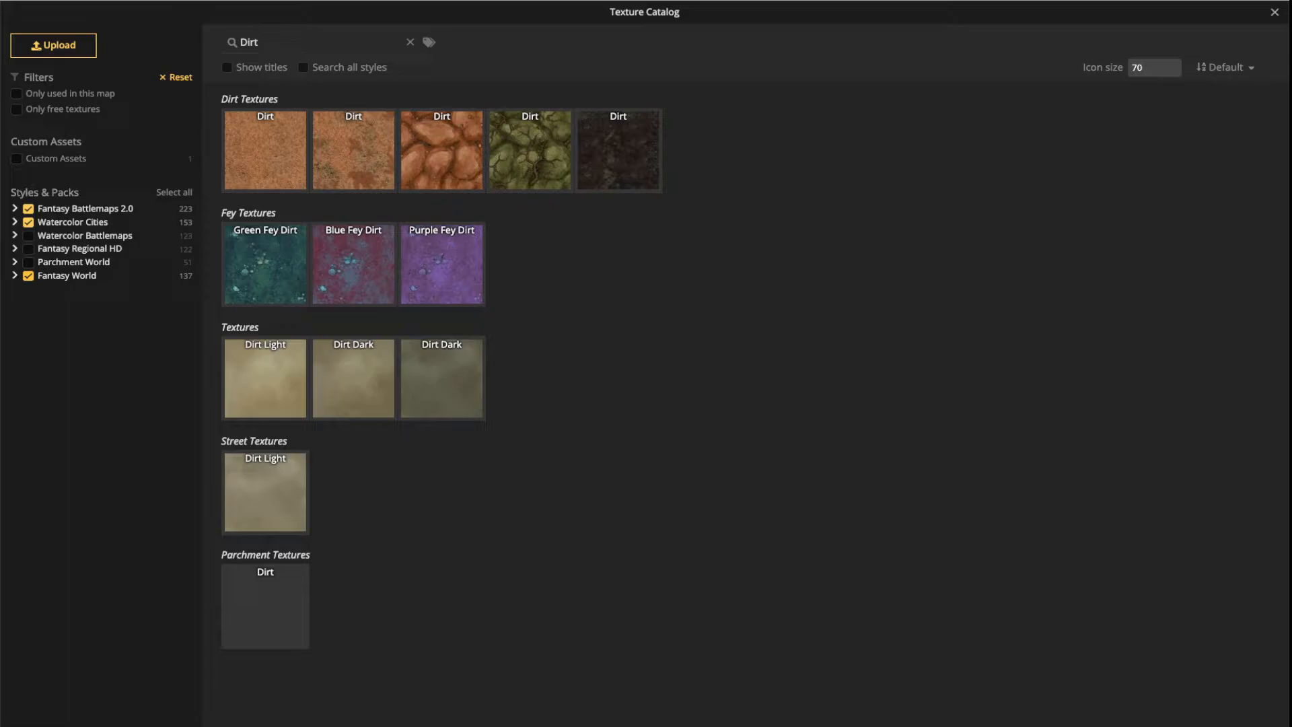
click(29, 276)
click(28, 222)
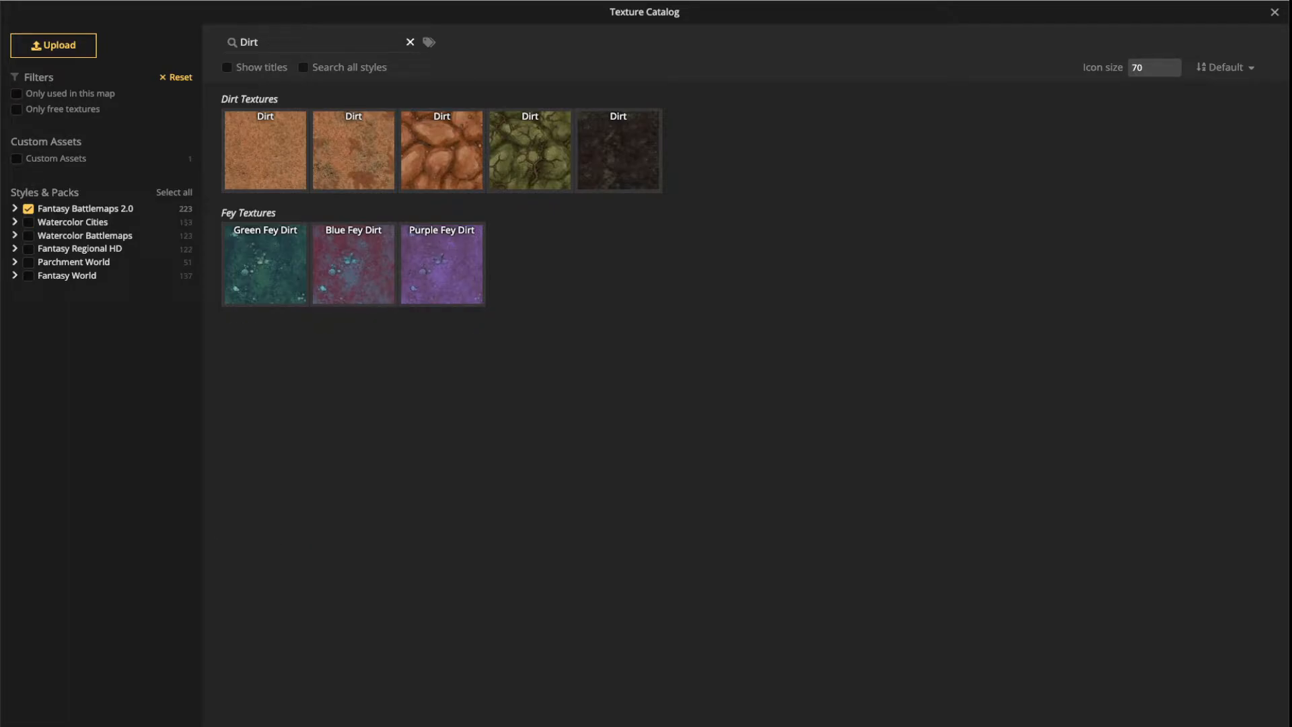
Clear the "Dirt" search, and show the texture titles briefly before hiding them again
click(410, 43)
click(498, 71)
click(226, 67)
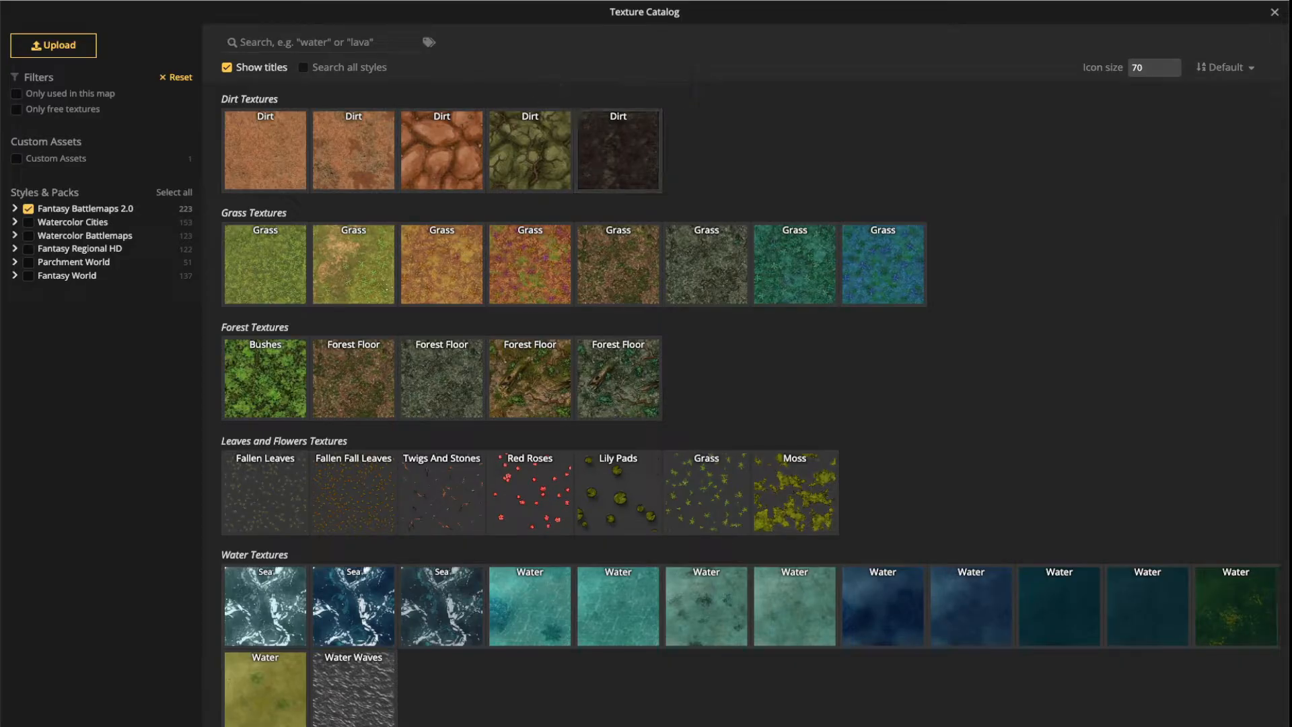
click(227, 67)
Search across all styles for "grass" and look through the matching textures
click(304, 68)
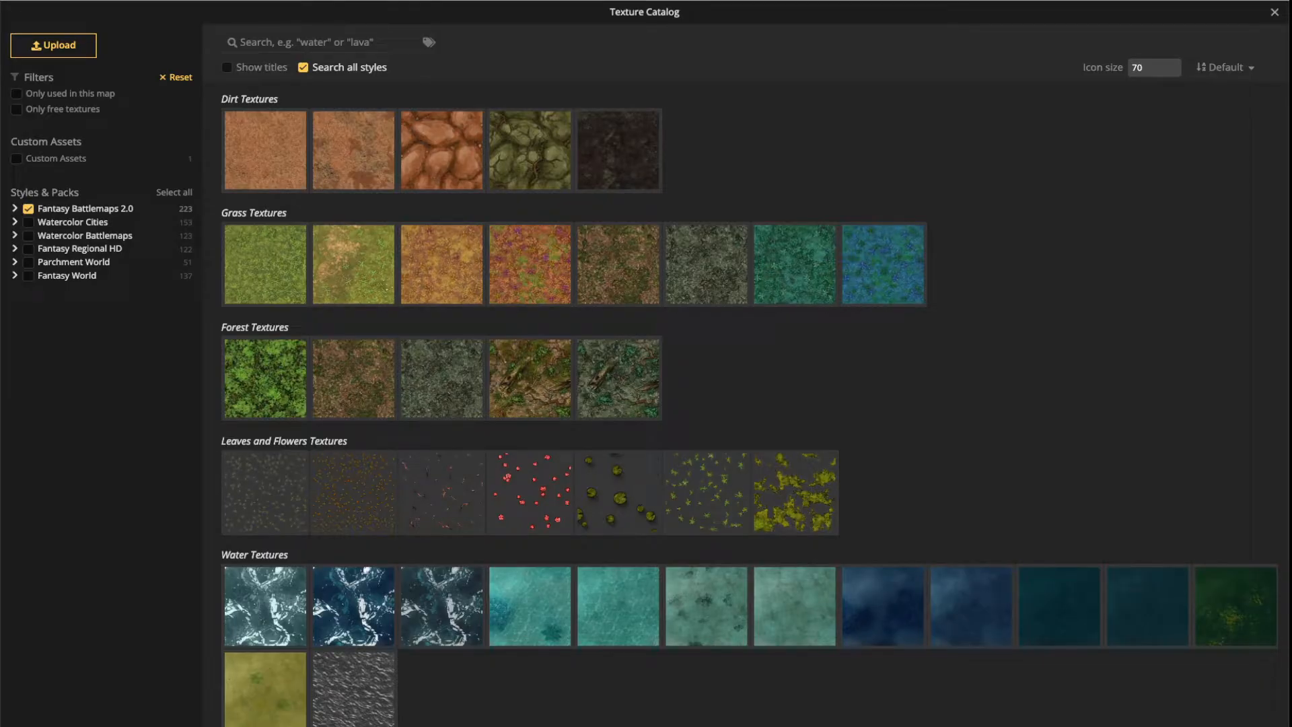
click(321, 43)
text(grass)
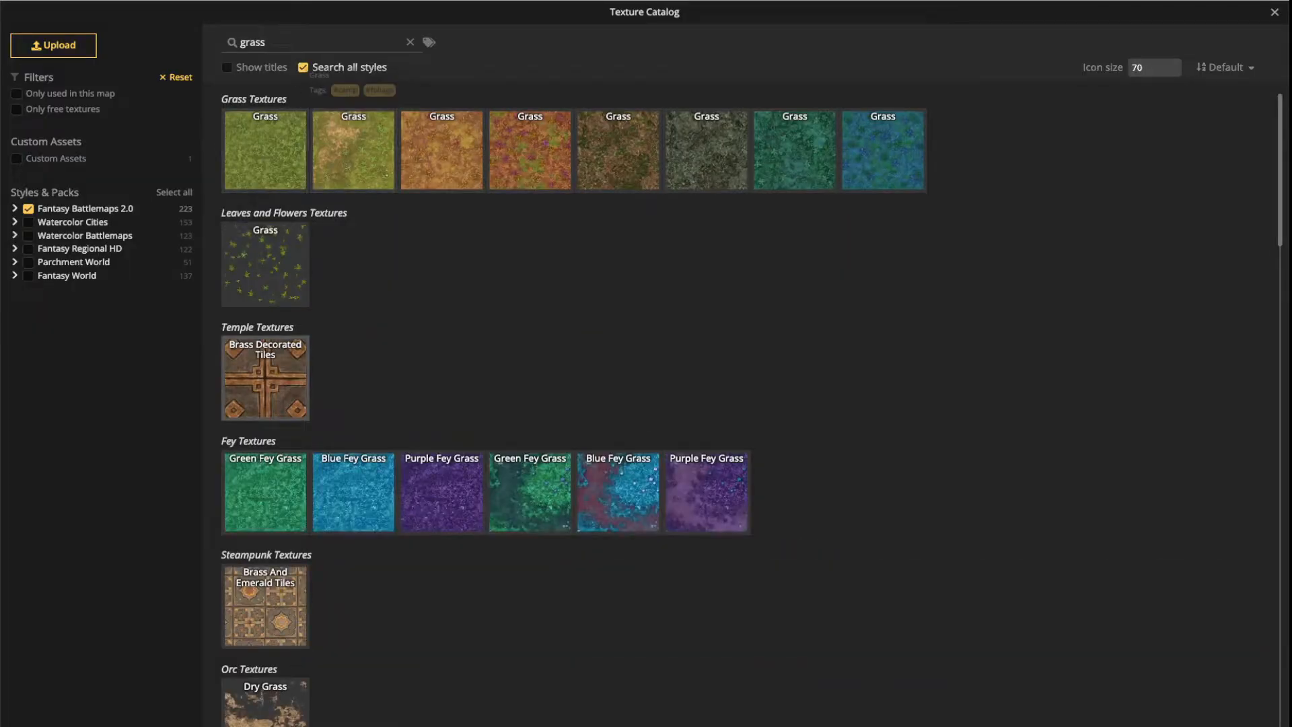
scroll(752, 410, down, 5)
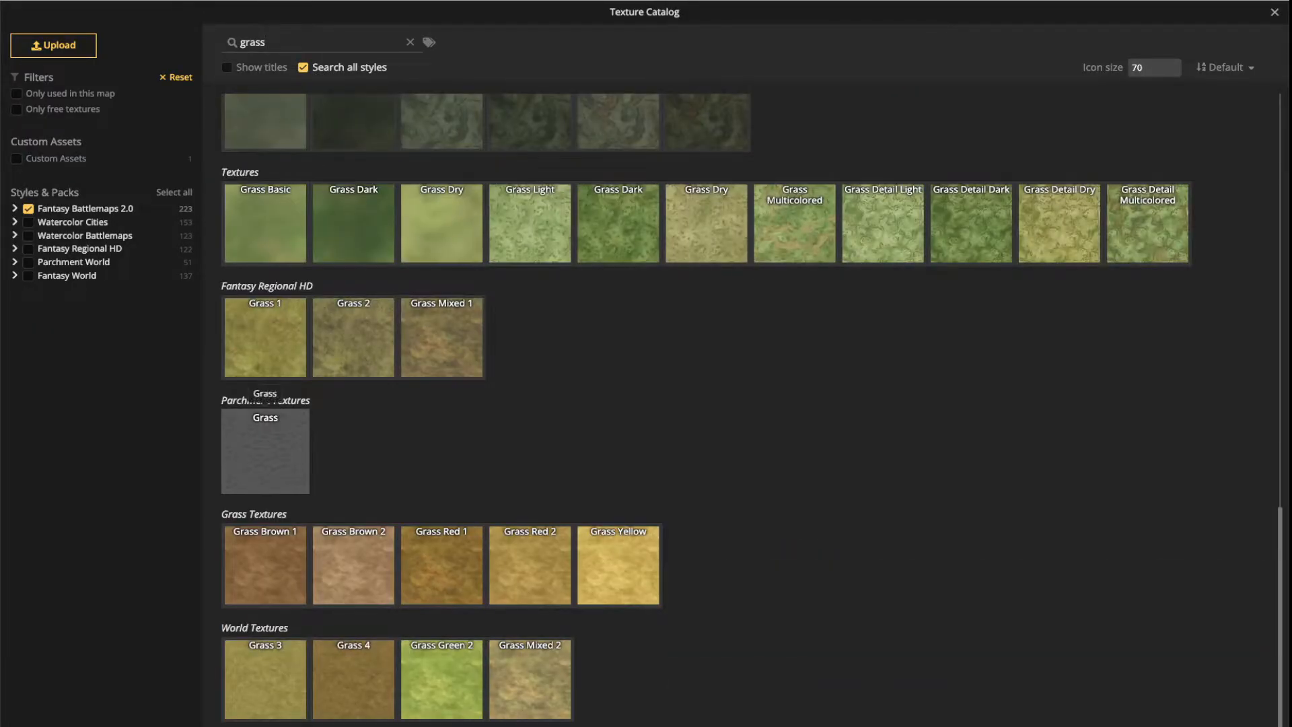
scroll(269, 404, up, 8)
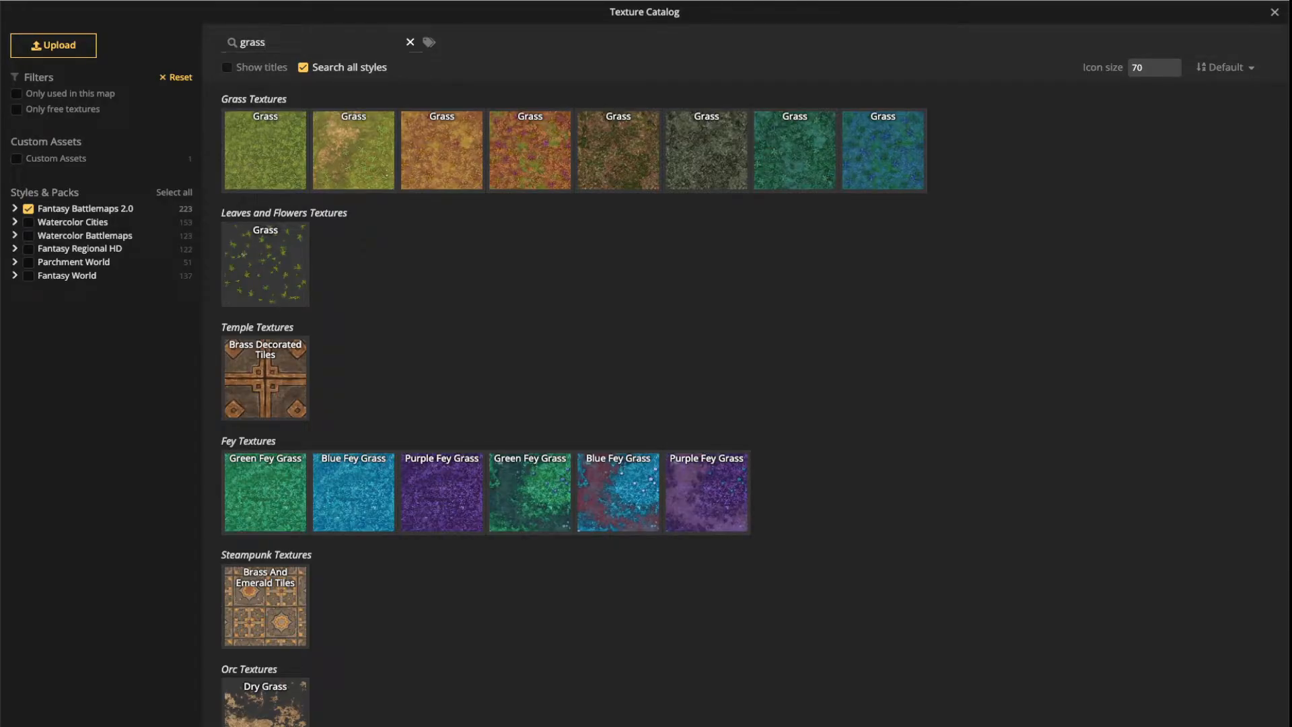
Clear the "grass" search and turn off searching across all styles
click(410, 42)
click(485, 66)
click(303, 68)
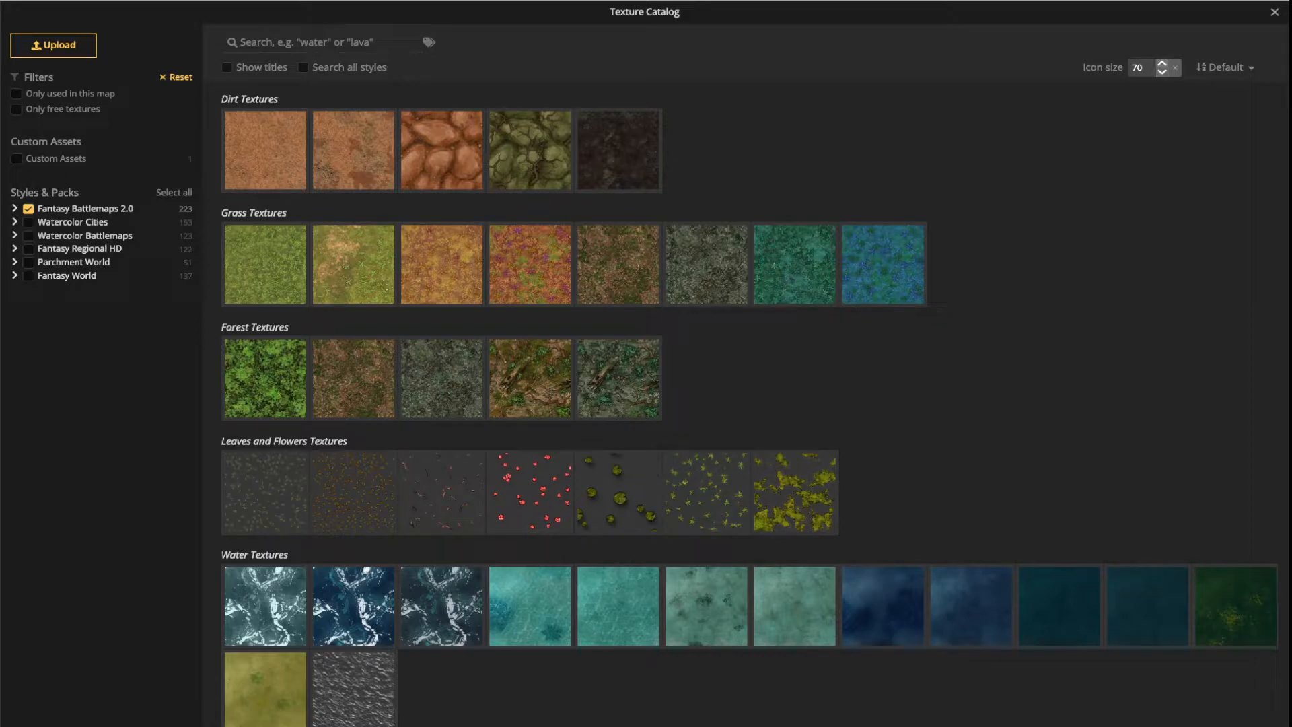
Increase the catalog's icon size to 100 and look through the enlarged textures
click(1162, 63)
click(1162, 62)
click(1162, 62)
click(1162, 63)
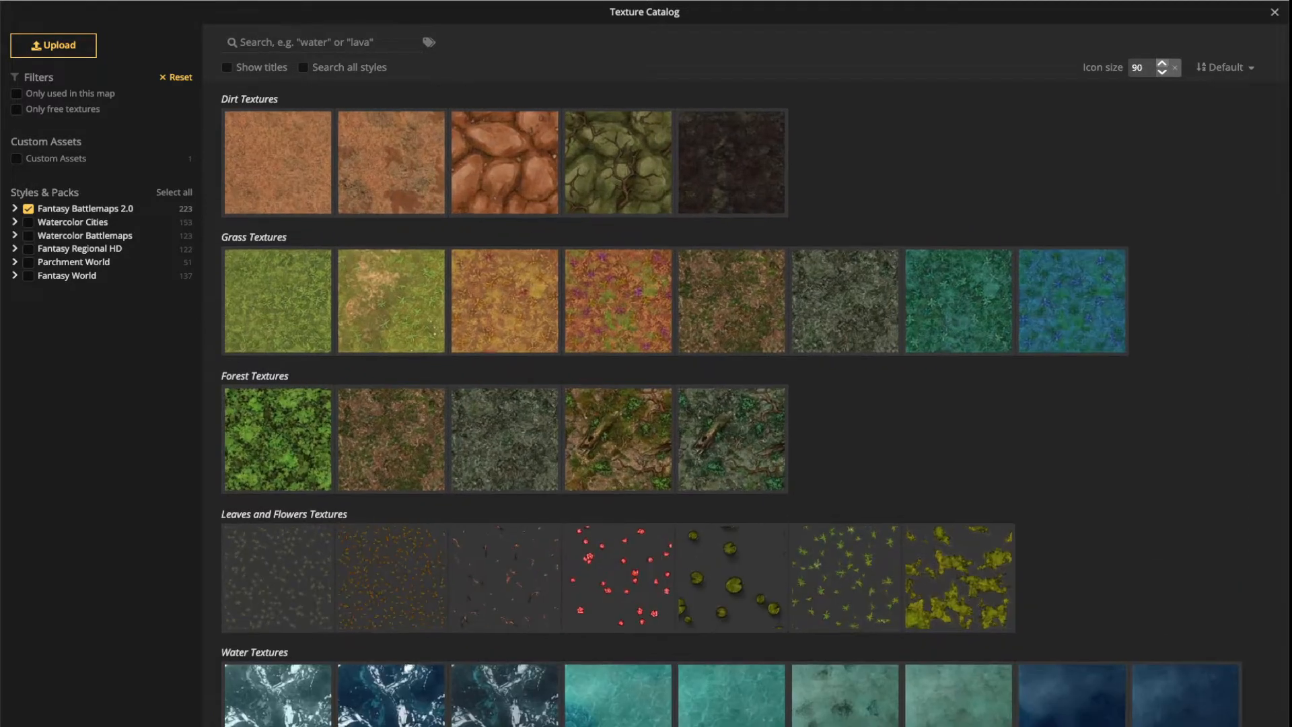
click(1162, 63)
click(1162, 62)
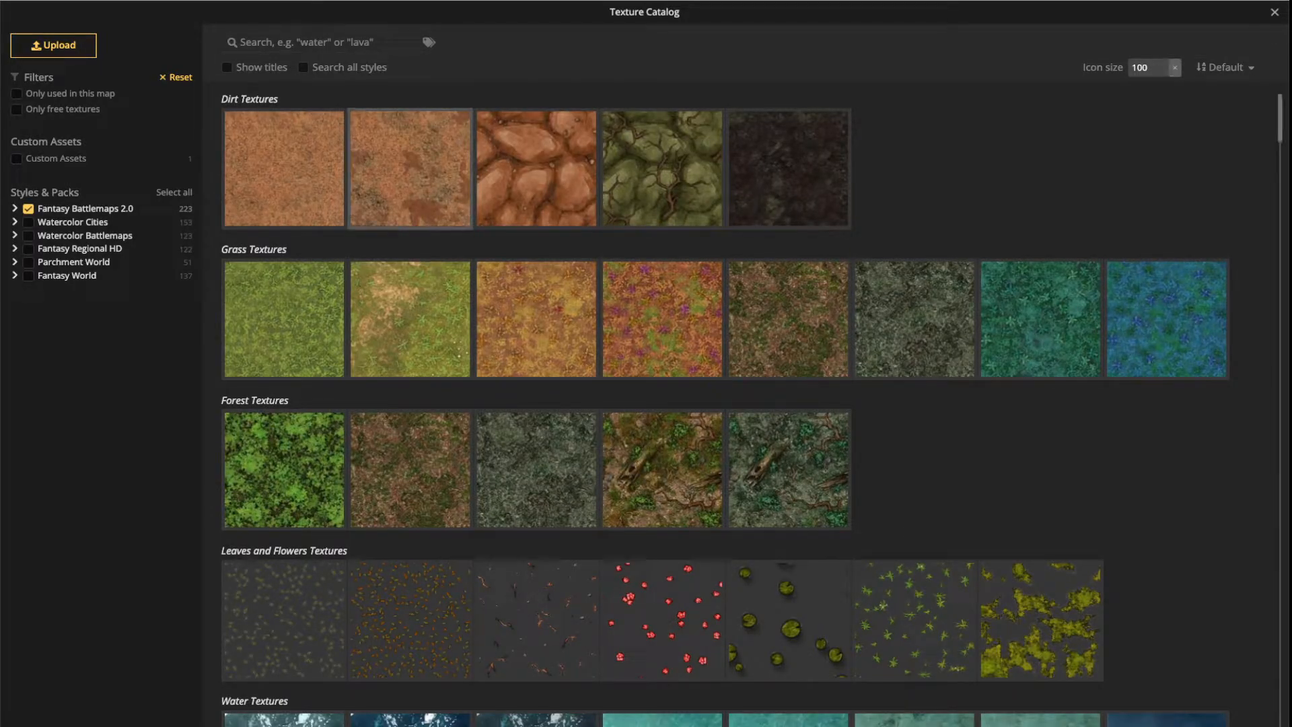
scroll(724, 409, down, 10)
scroll(725, 410, up, 5)
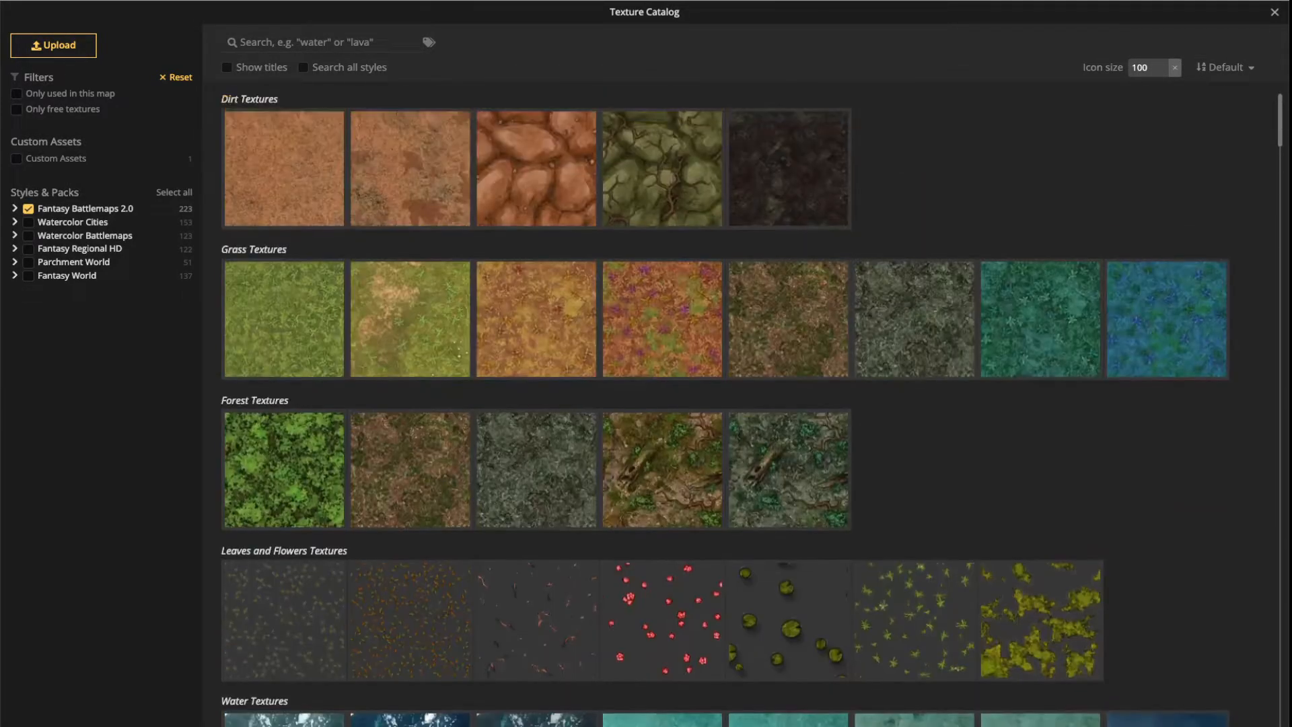
scroll(725, 410, down, 8)
scroll(724, 410, up, 5)
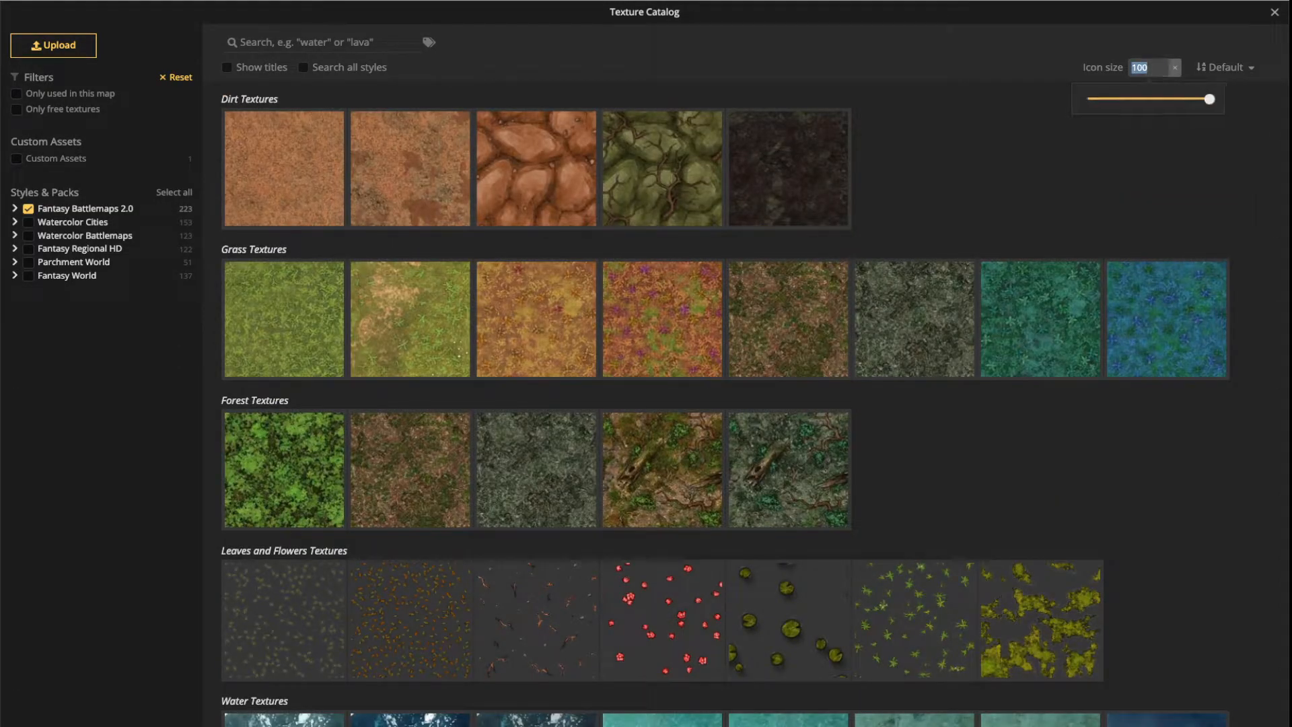
Set the icon size to 30, look through the shrunken textures, and return the size to 70
text(30)
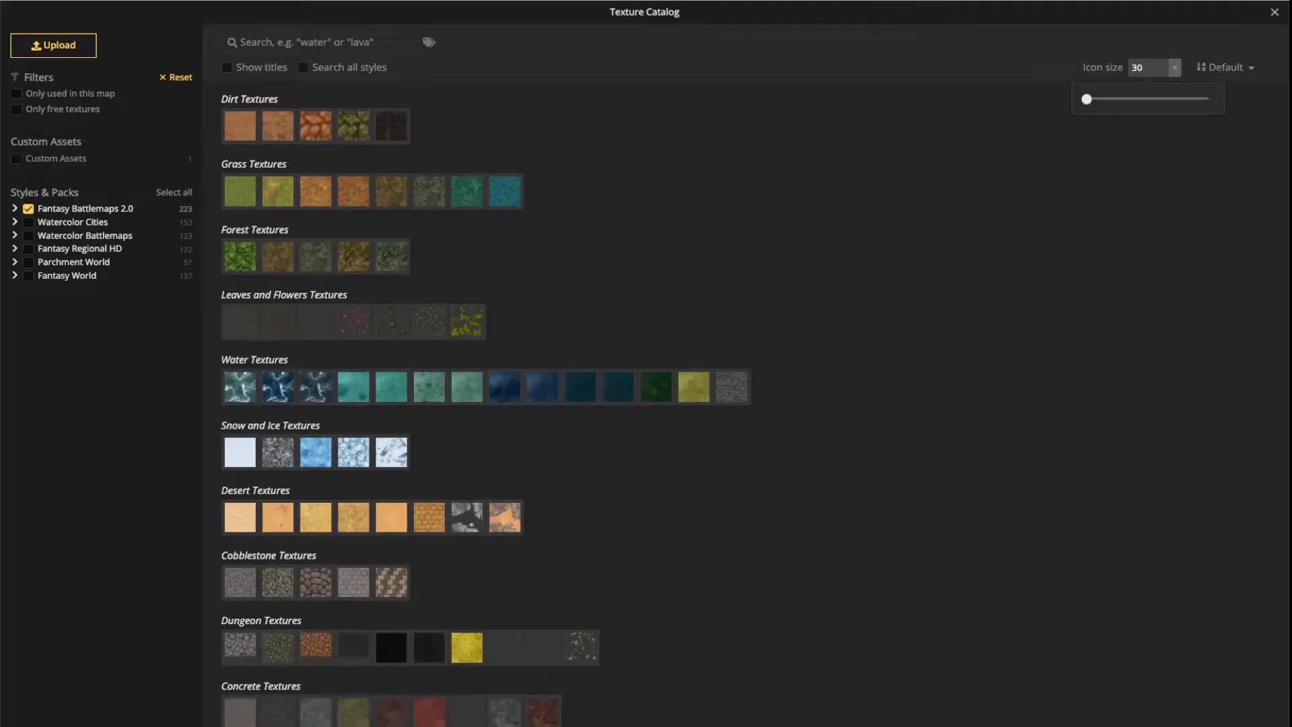
scroll(751, 404, down, 10)
scroll(752, 404, down, 10)
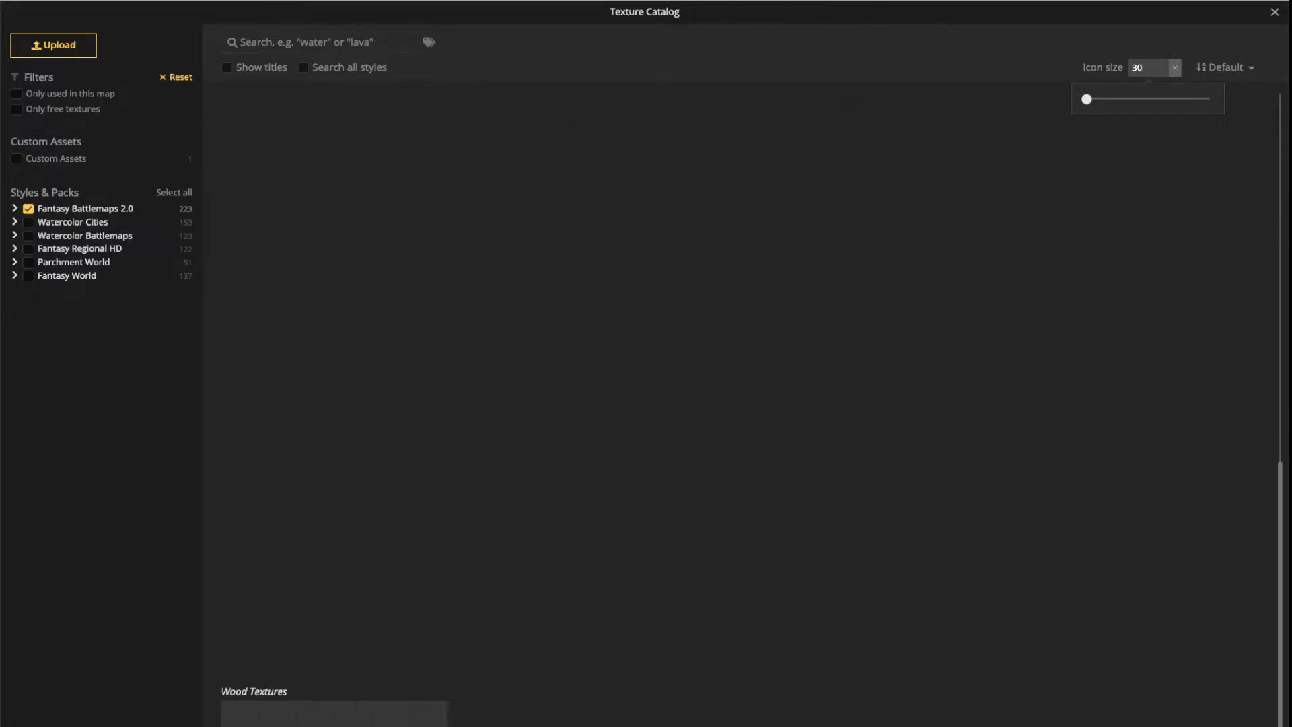
scroll(752, 404, up, 20)
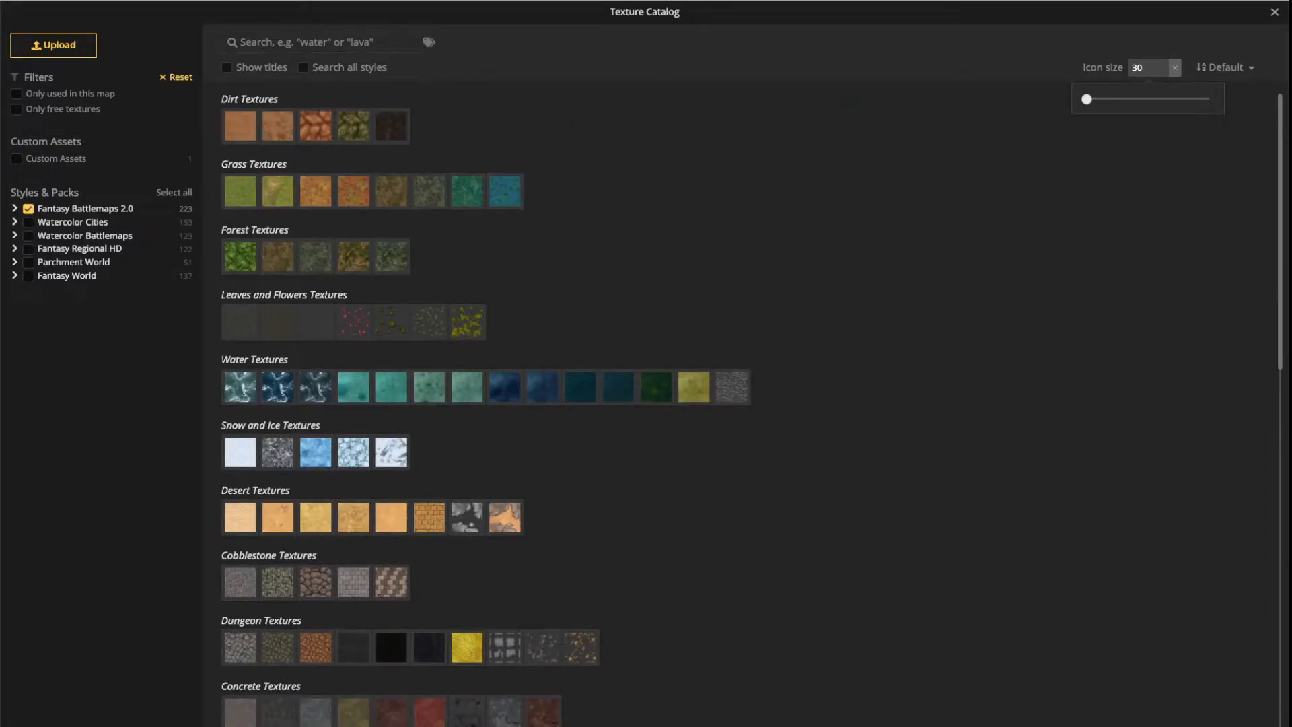
click(1175, 68)
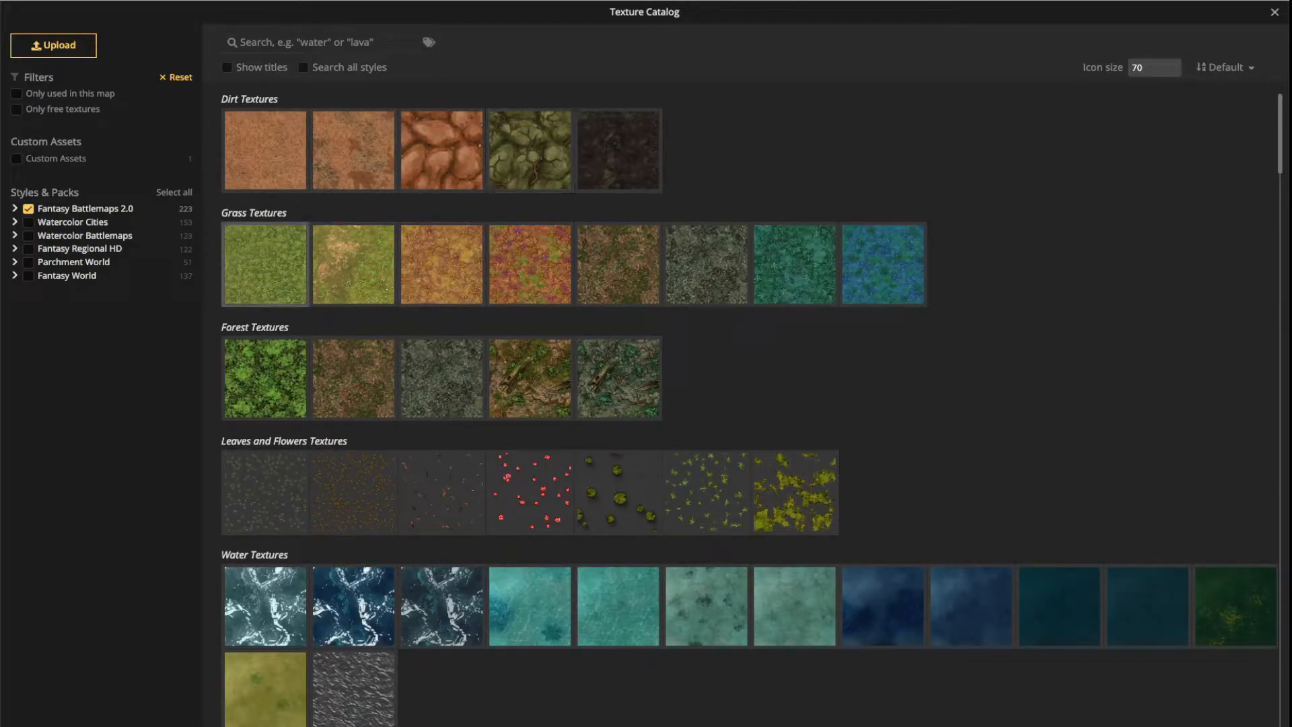
Sort the textures by Name (A to Z) and look through the reordered categories
click(1224, 67)
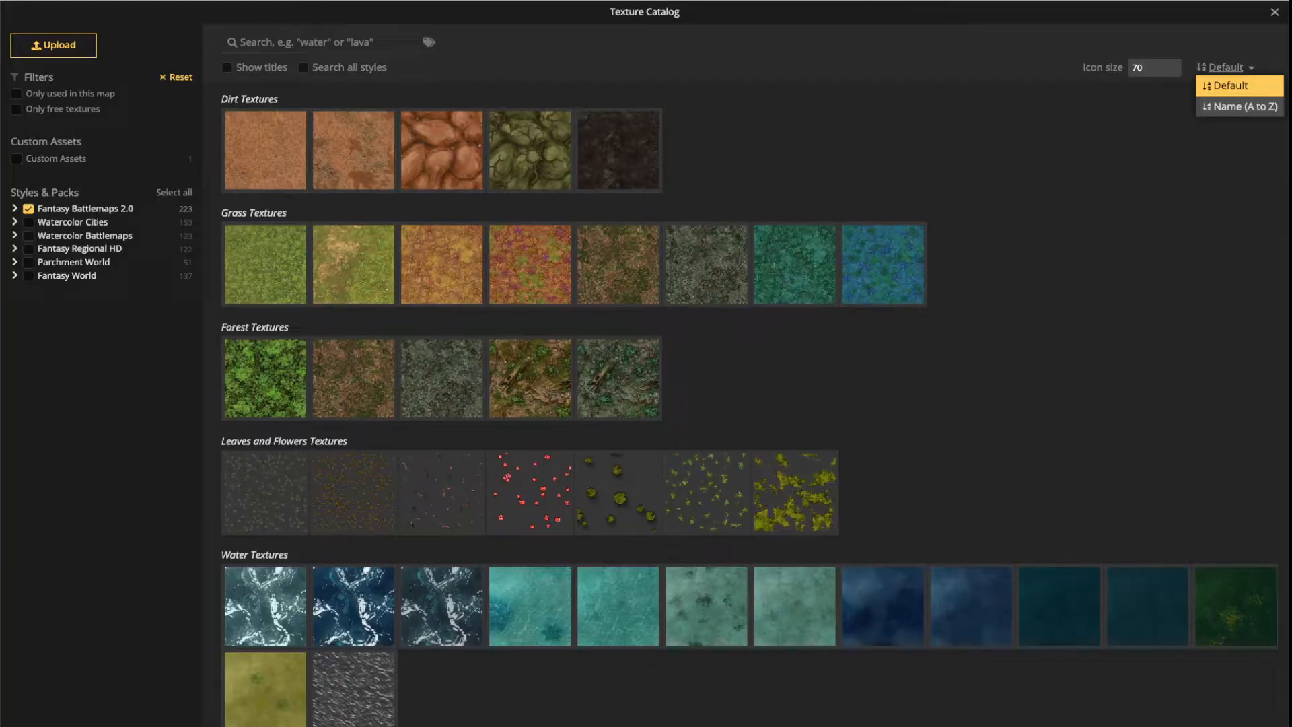
click(1239, 107)
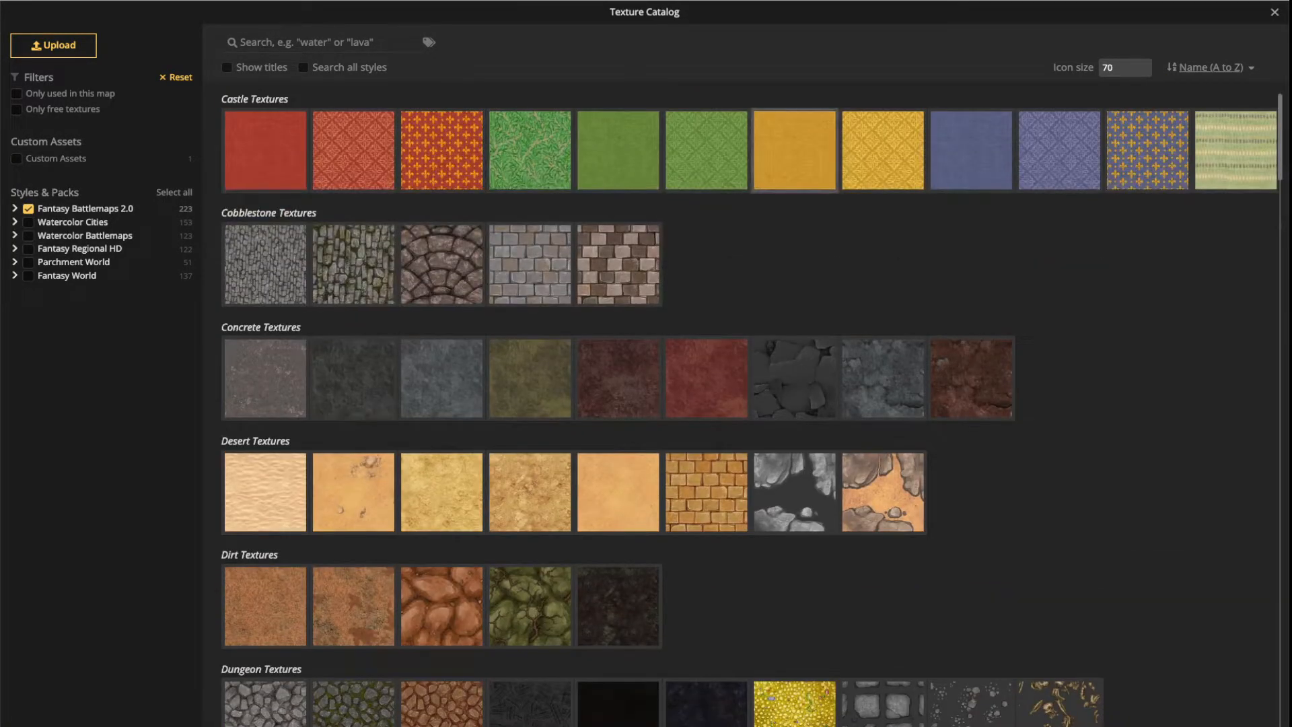
scroll(749, 410, down, 13)
scroll(749, 410, up, 5)
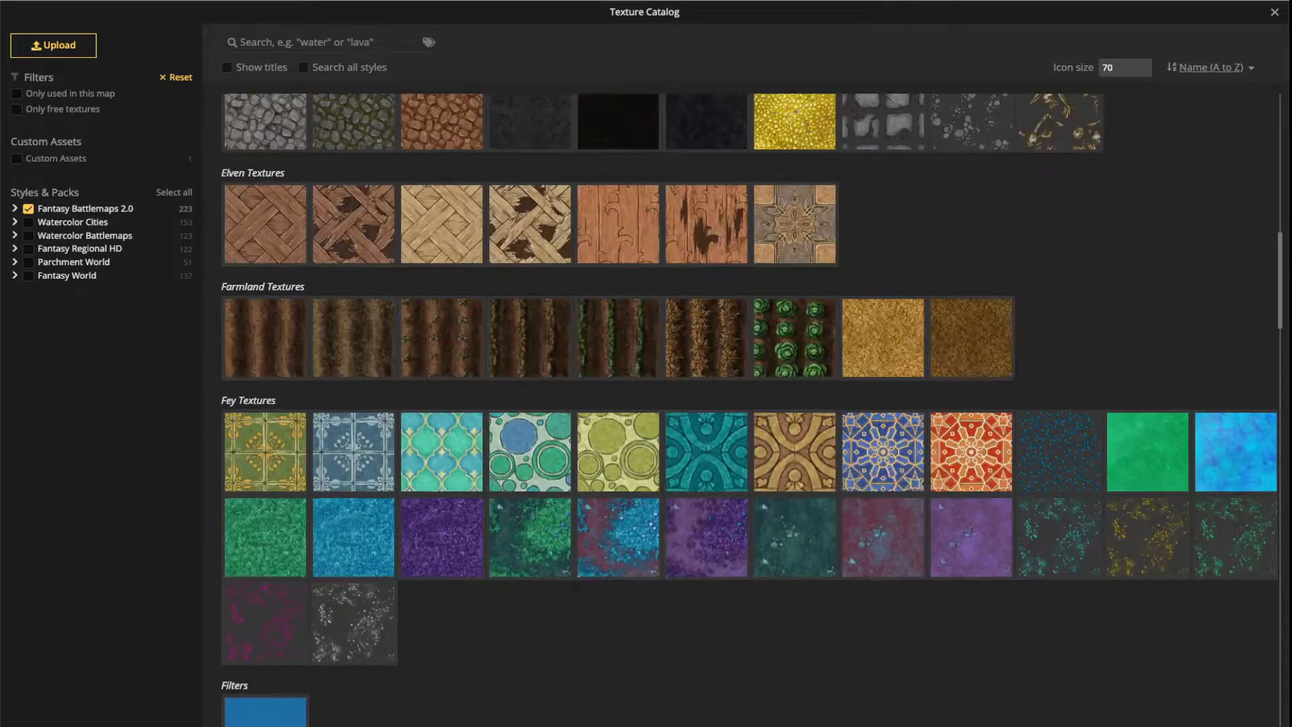
scroll(749, 410, down, 15)
scroll(748, 409, up, 20)
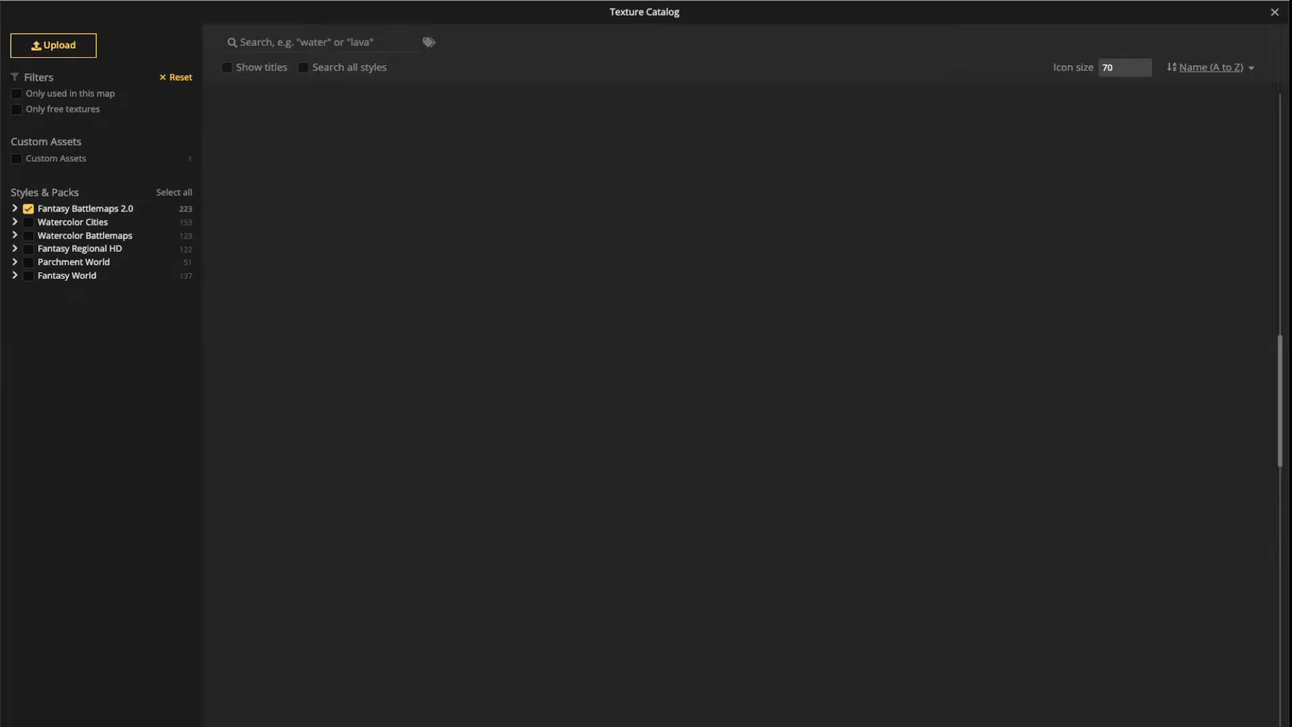
scroll(748, 409, up, 8)
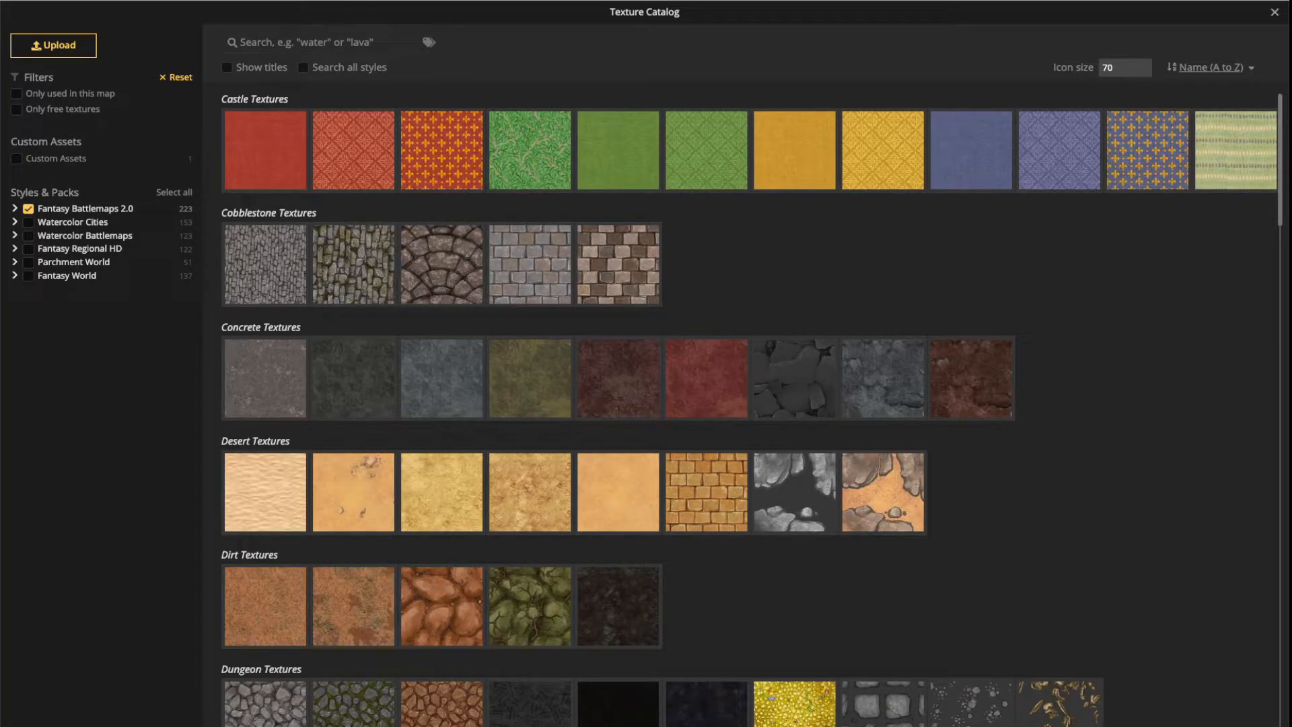
Filter the textures by the #desert tag and include the Watercolor Cities and Watercolor Battlemaps styles
click(323, 43)
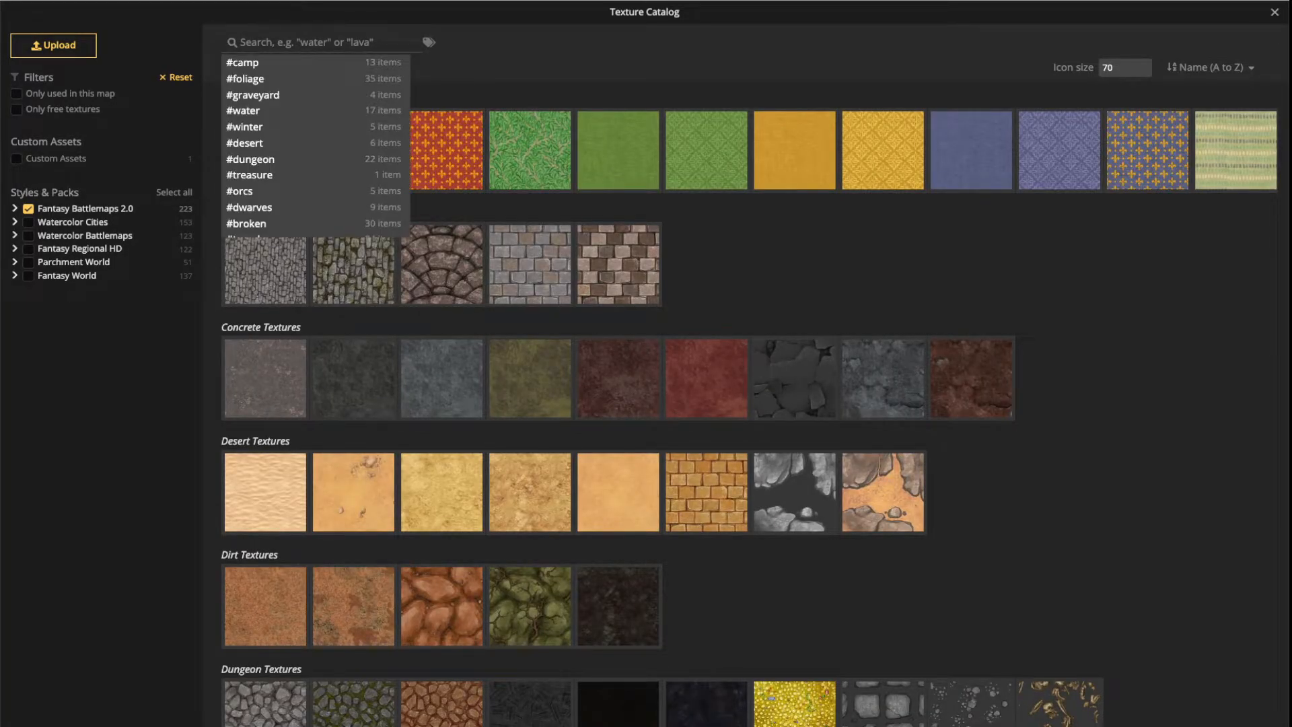
key(Escape)
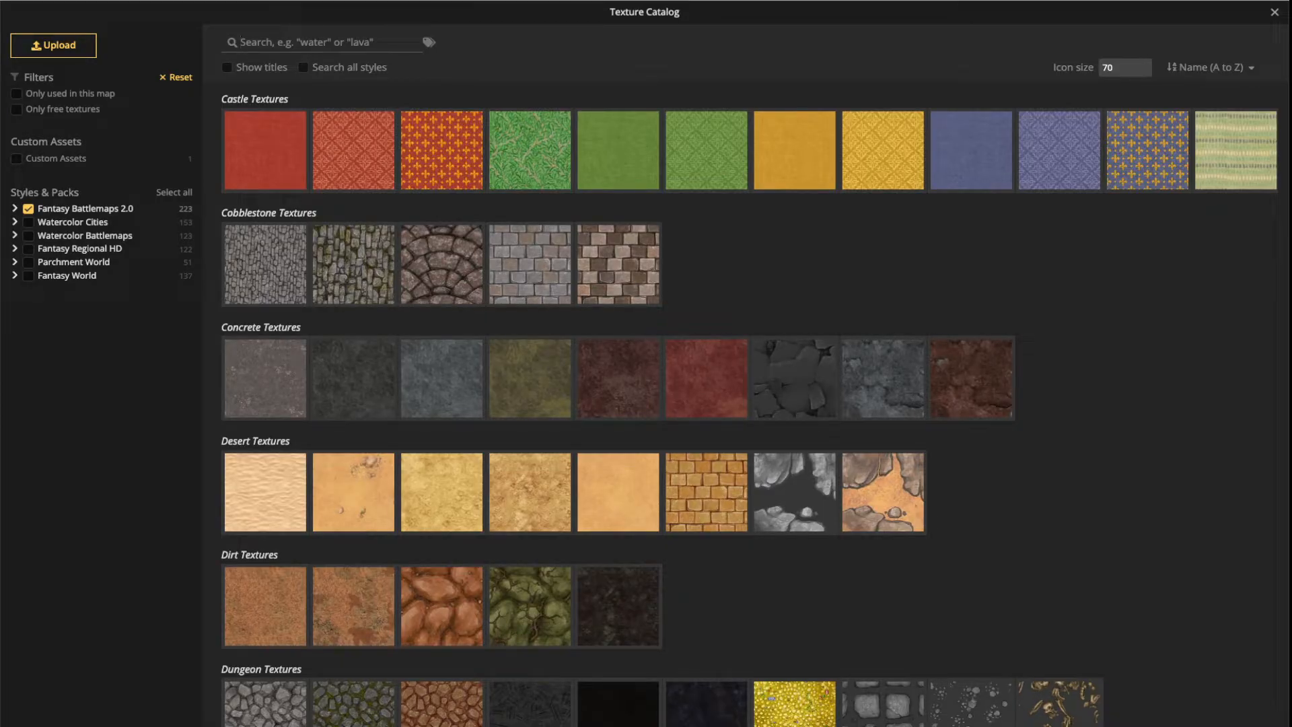
click(428, 42)
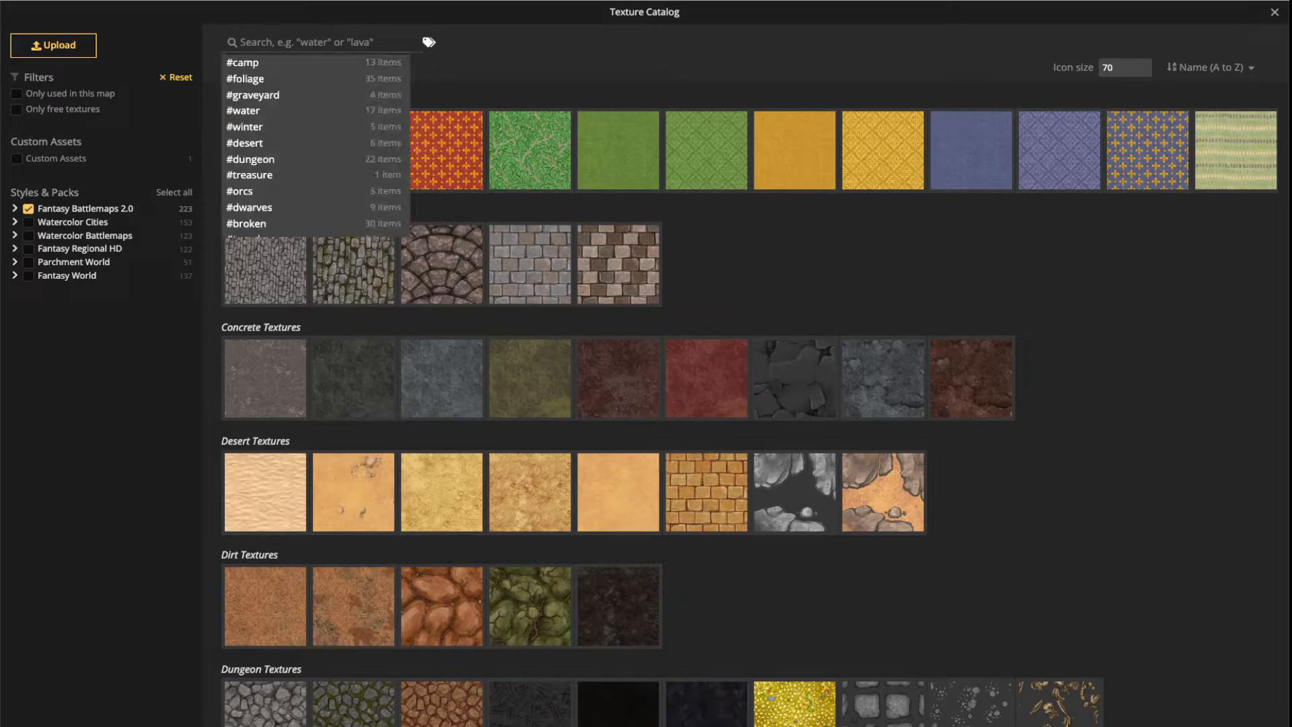
key(Down)
key(Down)
key(Down)
key(Down)
key(Down)
key(Down)
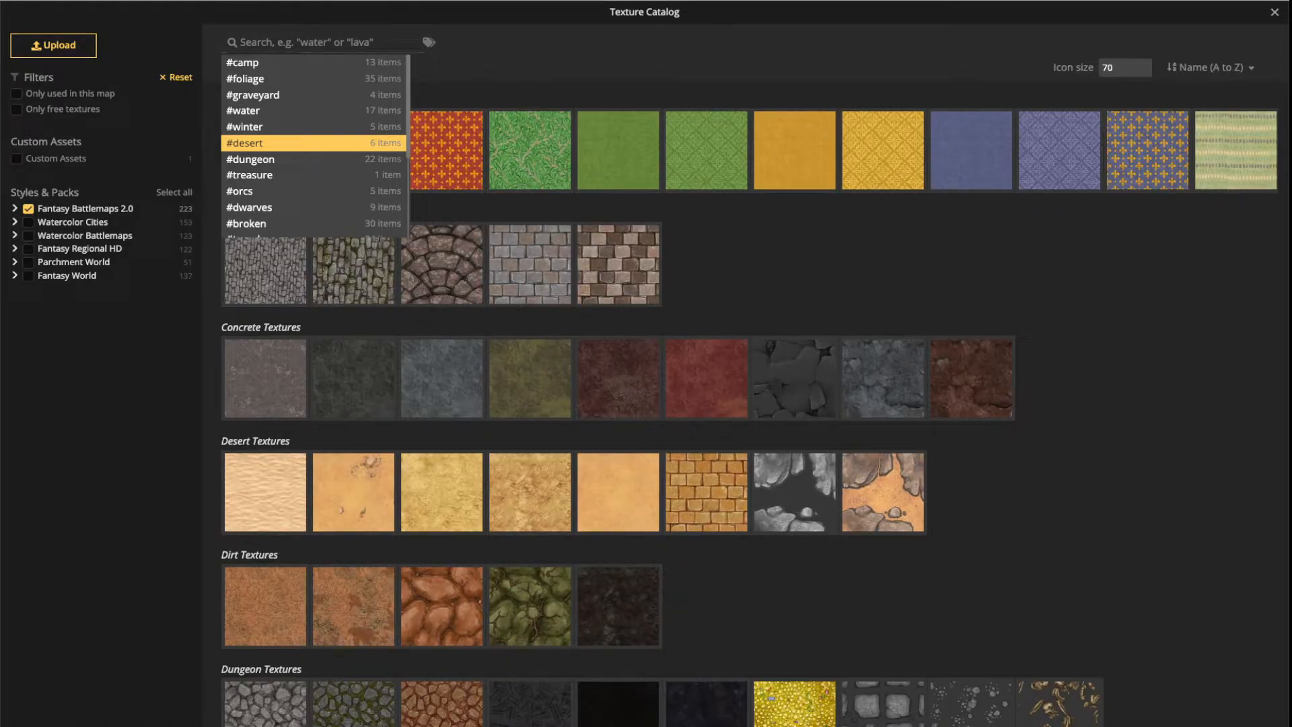
key(Return)
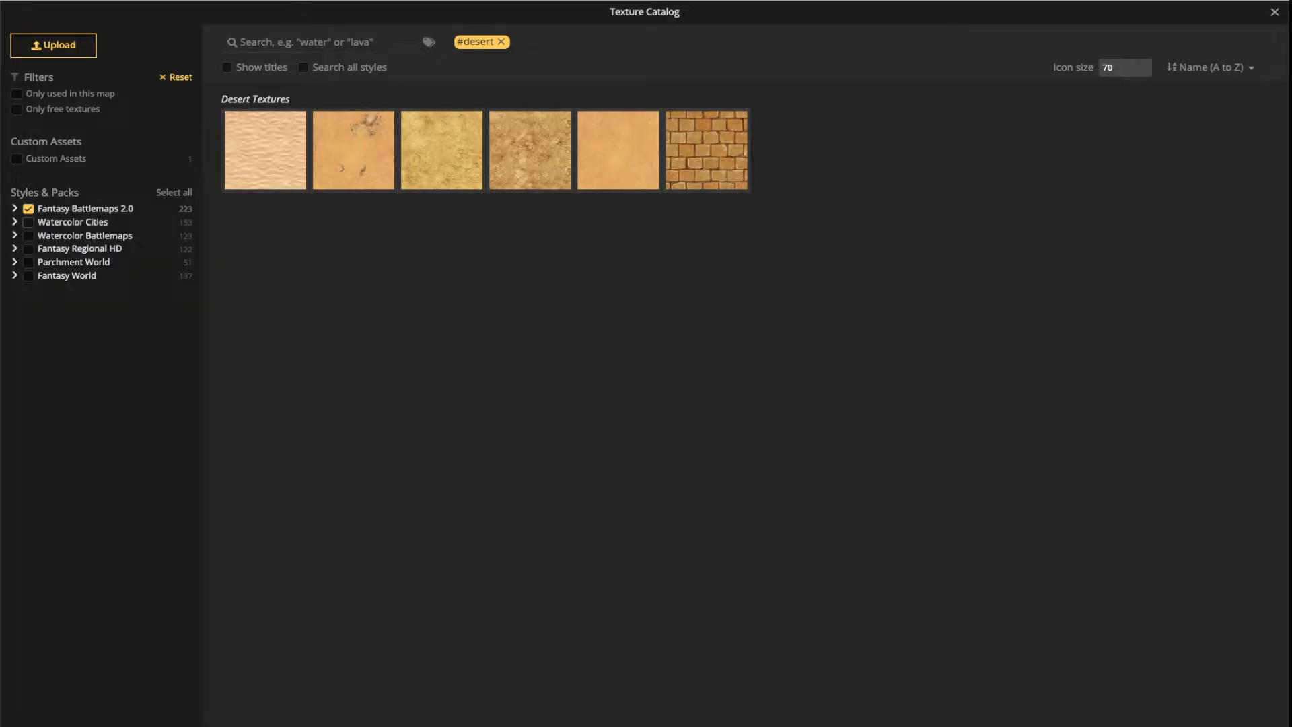
click(29, 222)
click(28, 235)
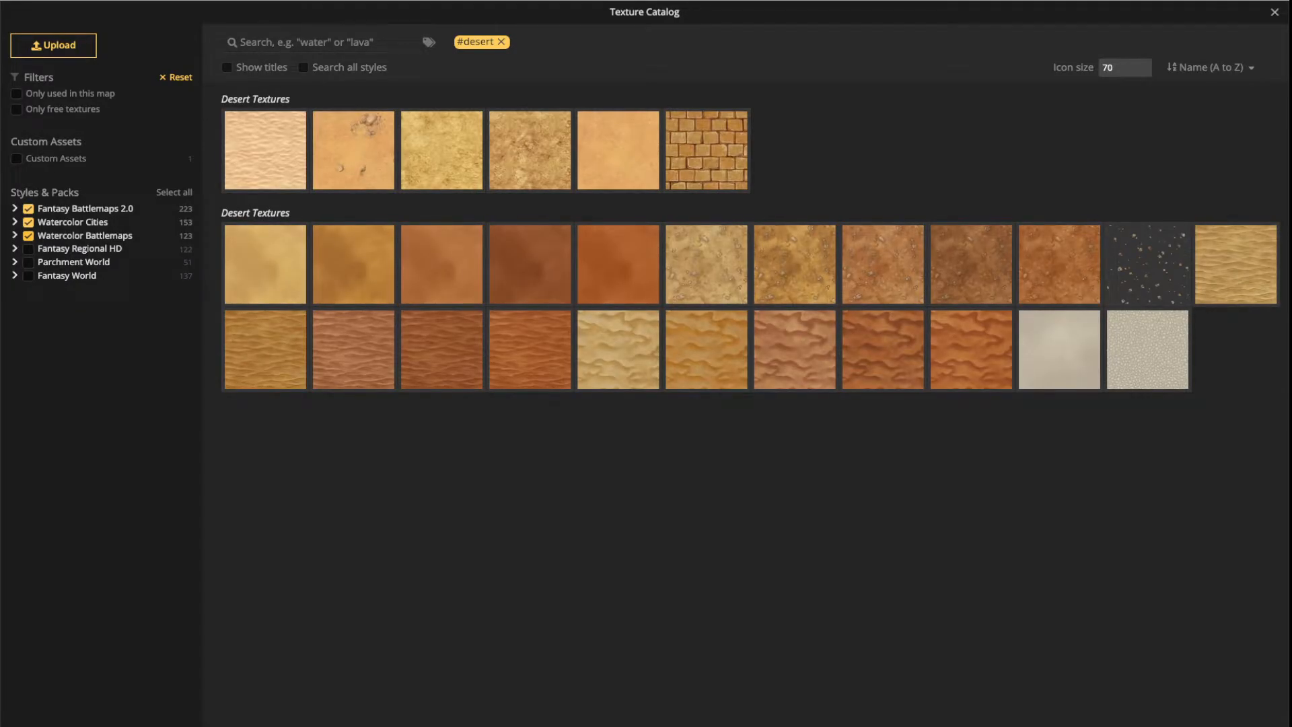
Reset all texture filters and close the catalog
click(175, 77)
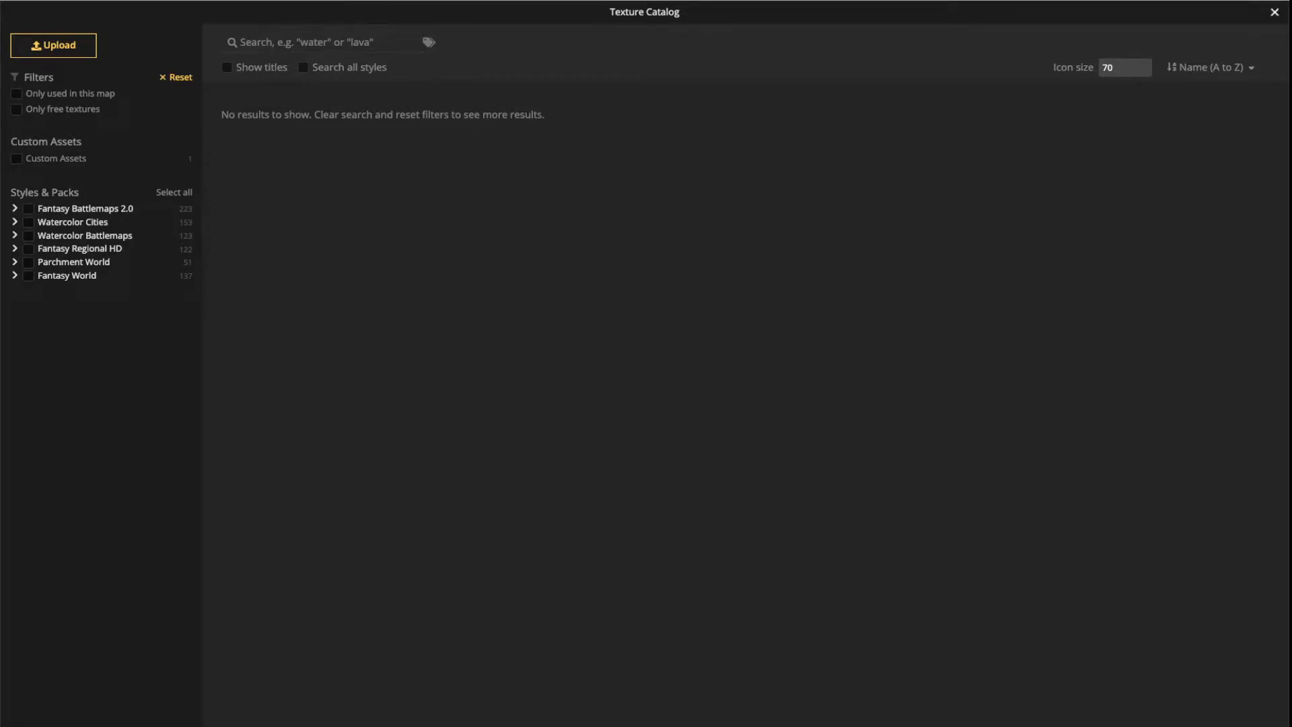
click(1274, 12)
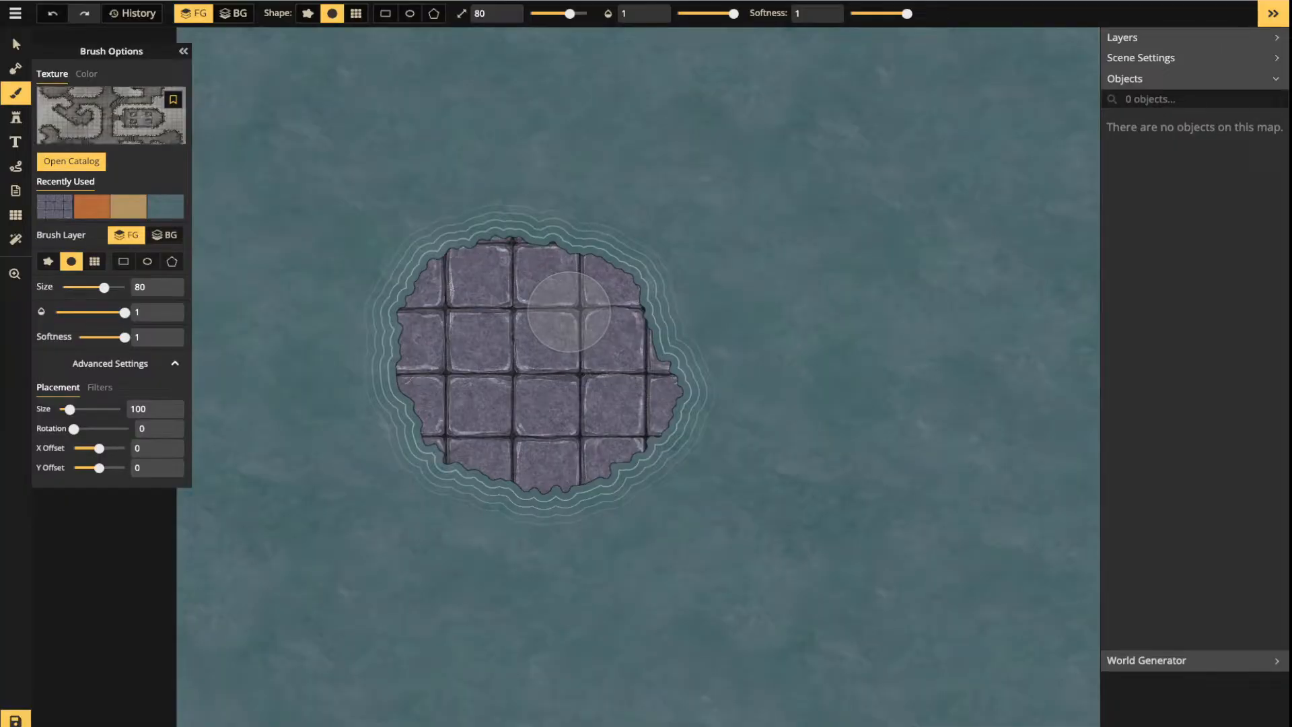
Compare the brush's solid color options with its texture options, ending on the texture options
click(86, 74)
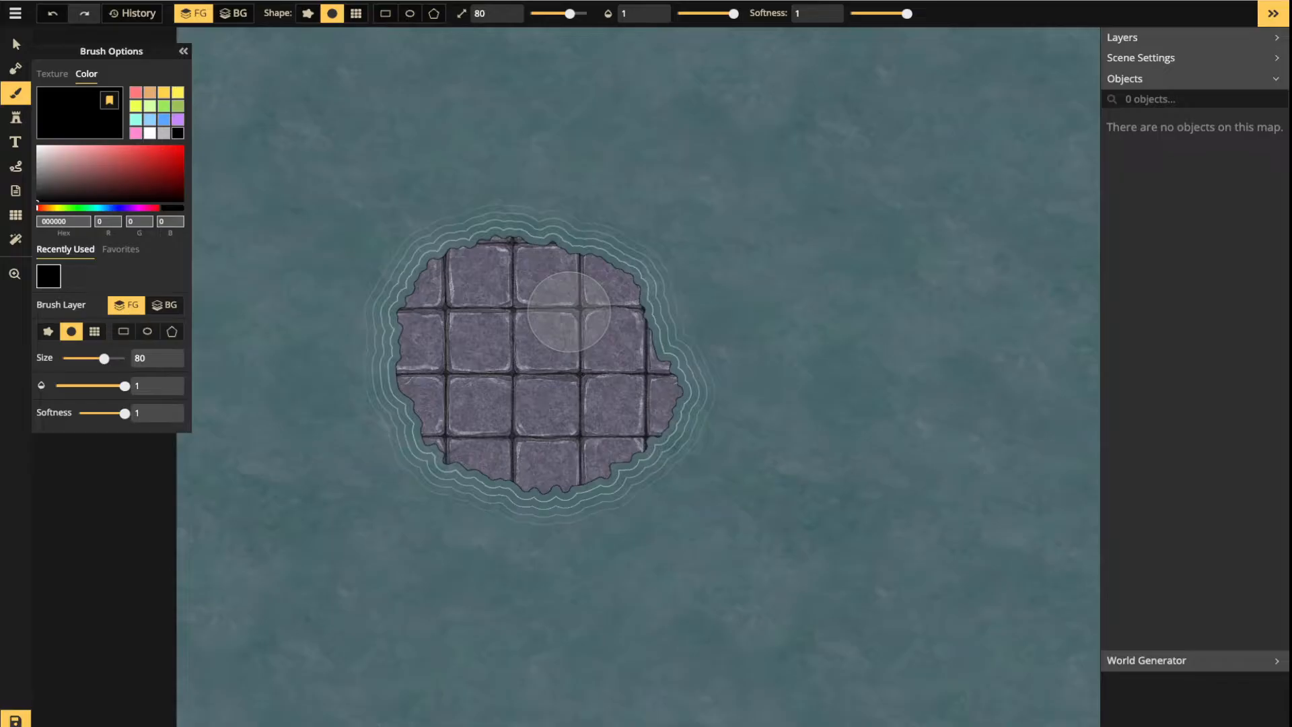
click(51, 74)
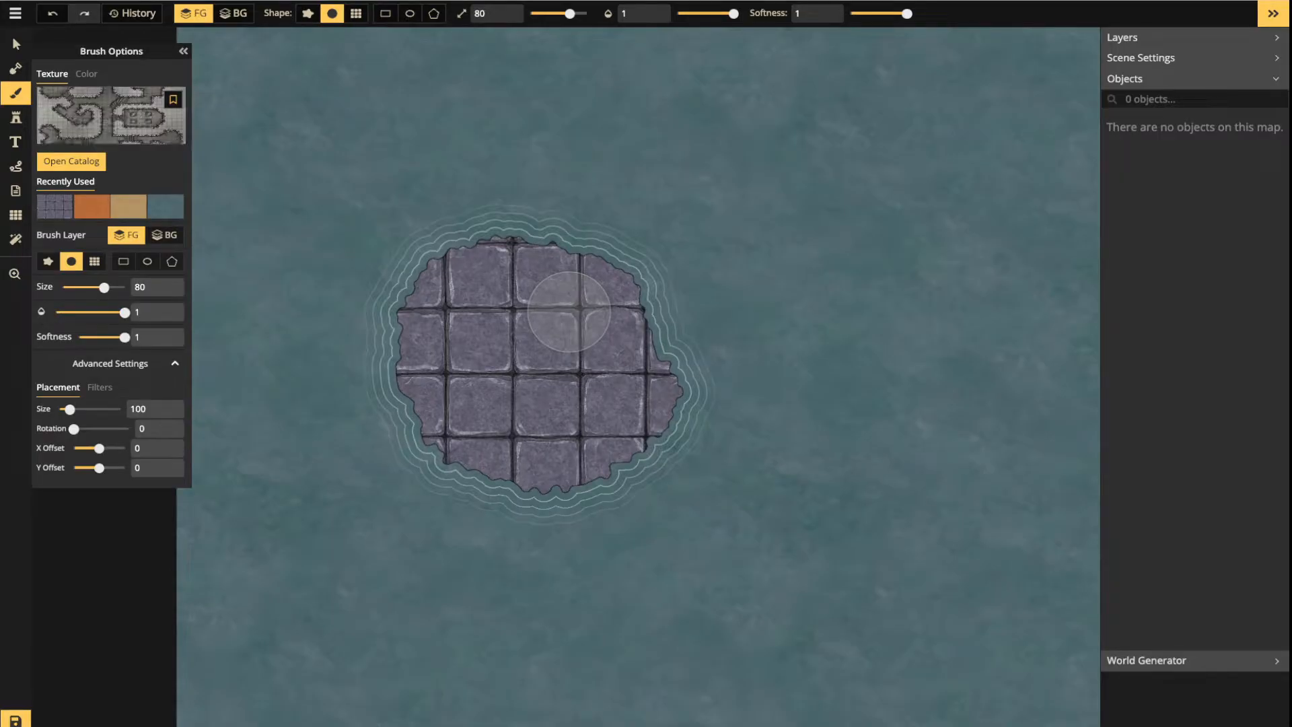
click(86, 74)
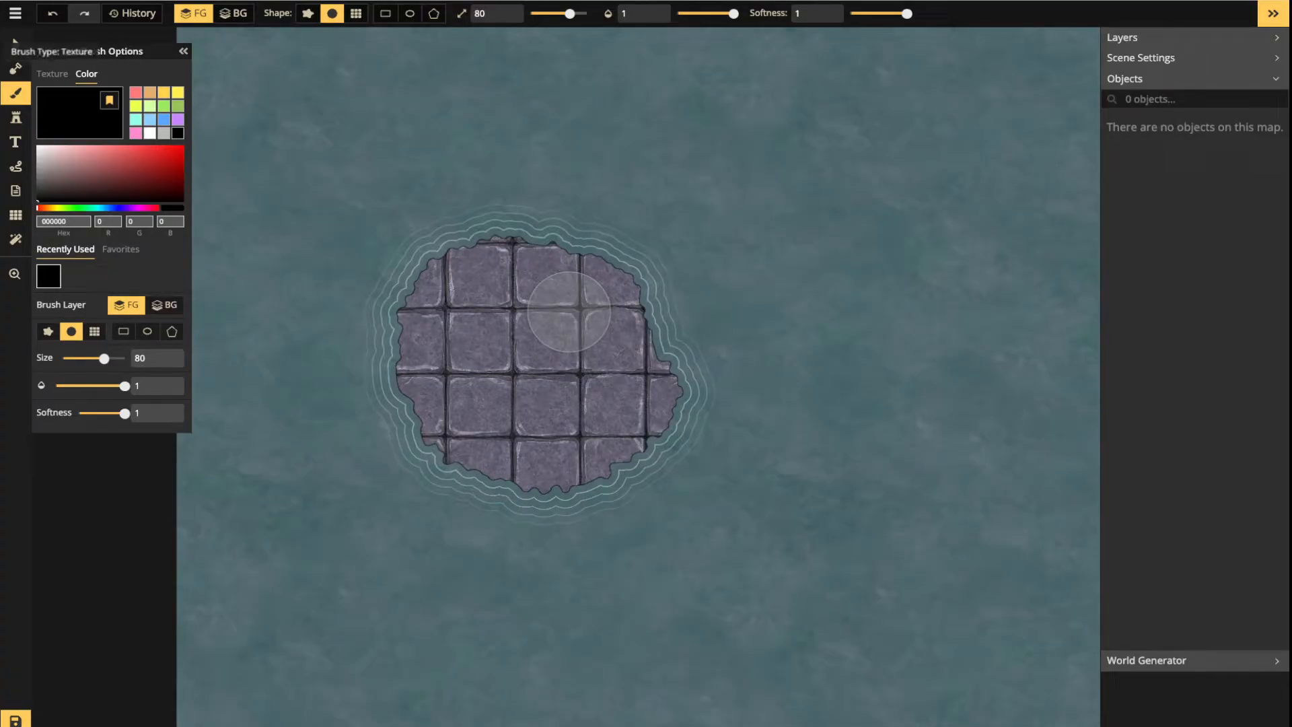
click(52, 74)
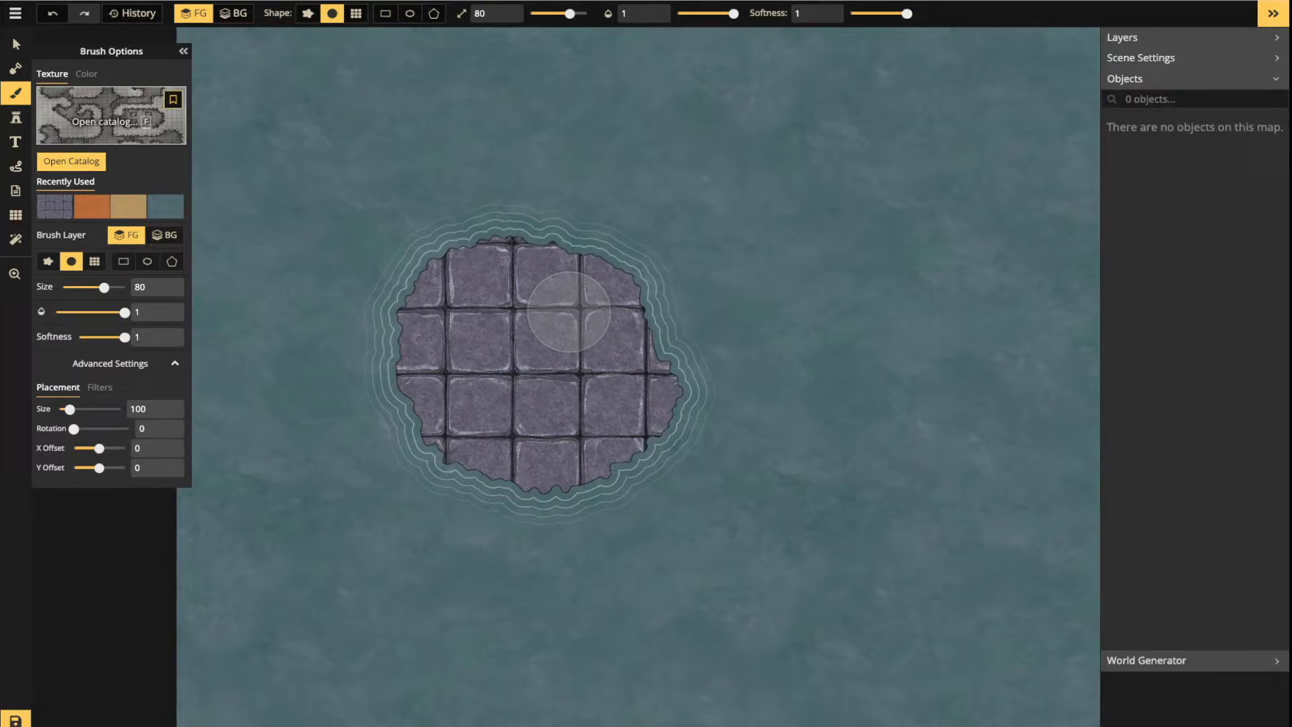
Choose the recently used orange texture for the brush, save it to favorites, and view the favorites
click(92, 206)
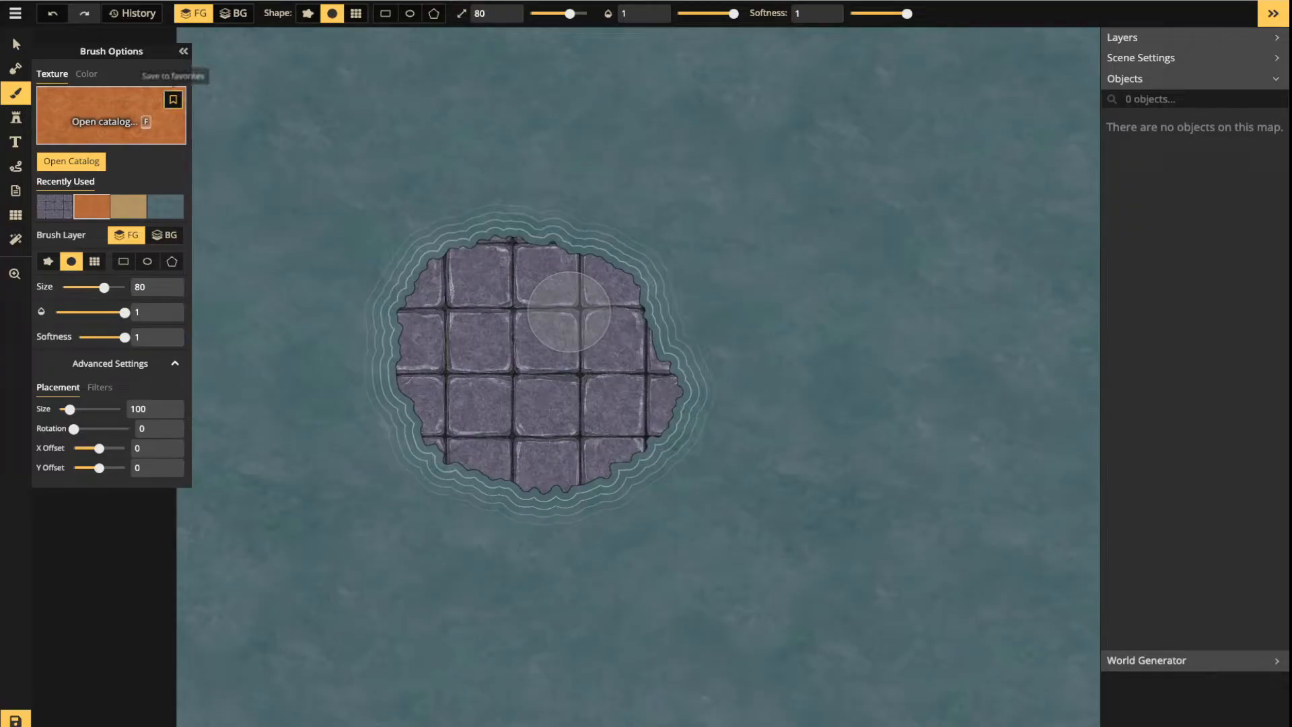
click(173, 100)
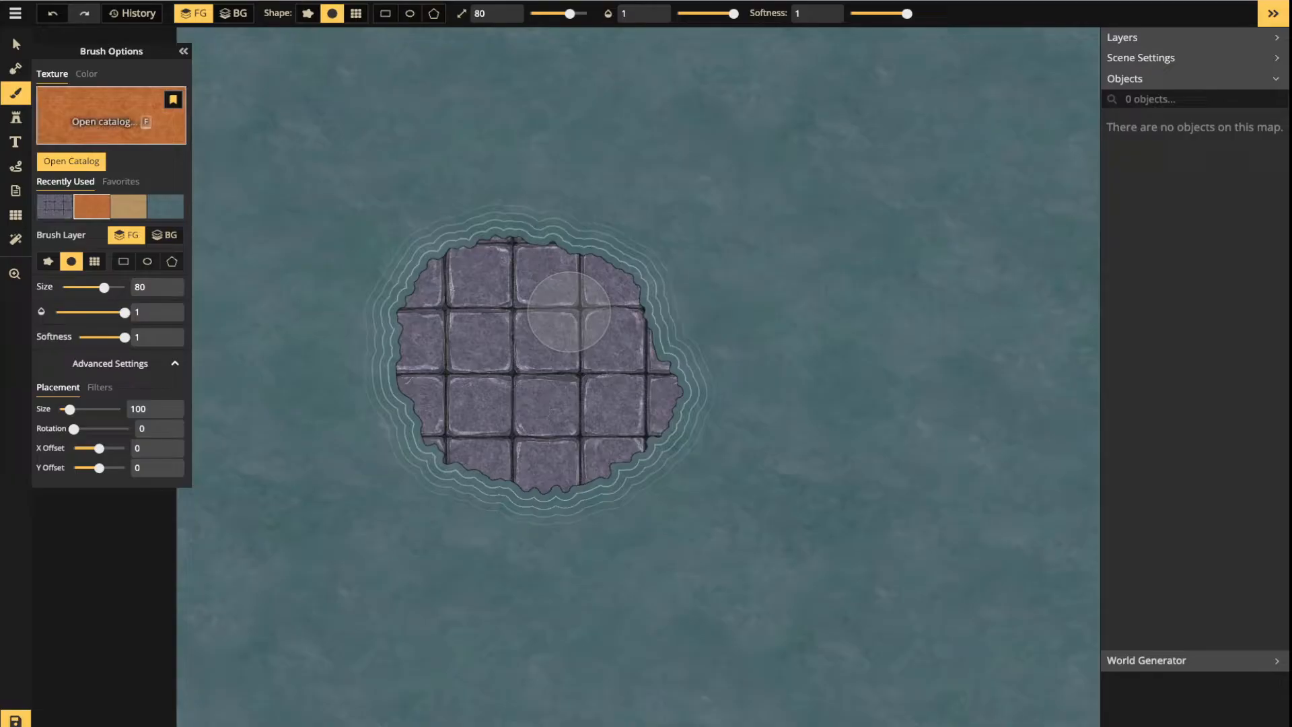
click(121, 182)
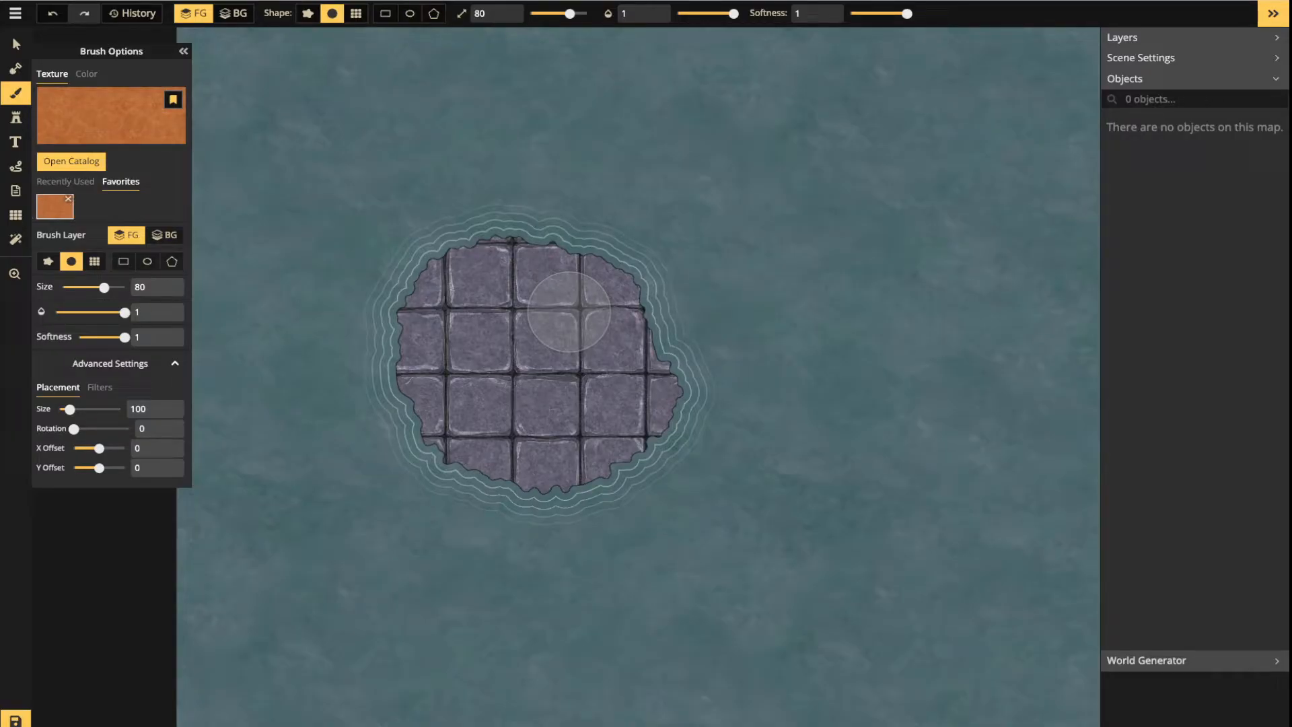
click(66, 181)
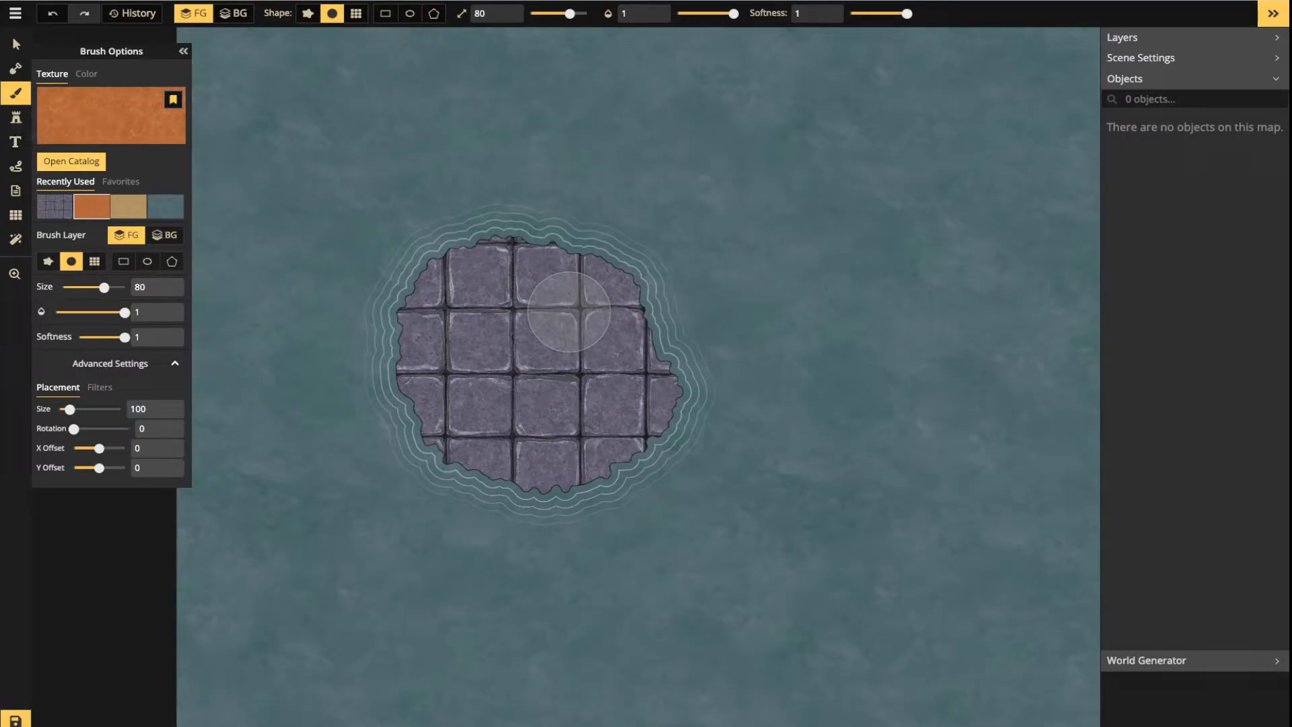
click(121, 182)
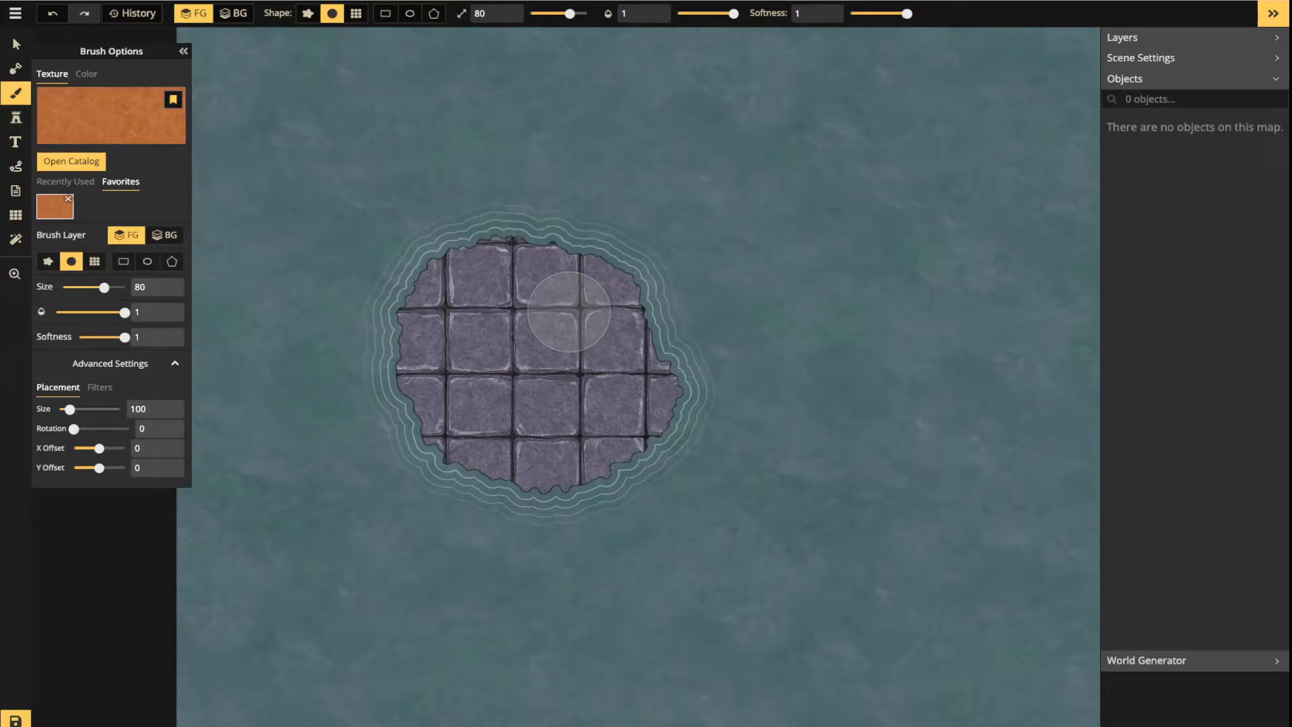
Set the orange texture's placement to size 189.83, rotation 102, X offset 56.8 and Y offset 34.6, and save this version to favorites
drag(70, 409, 107, 467)
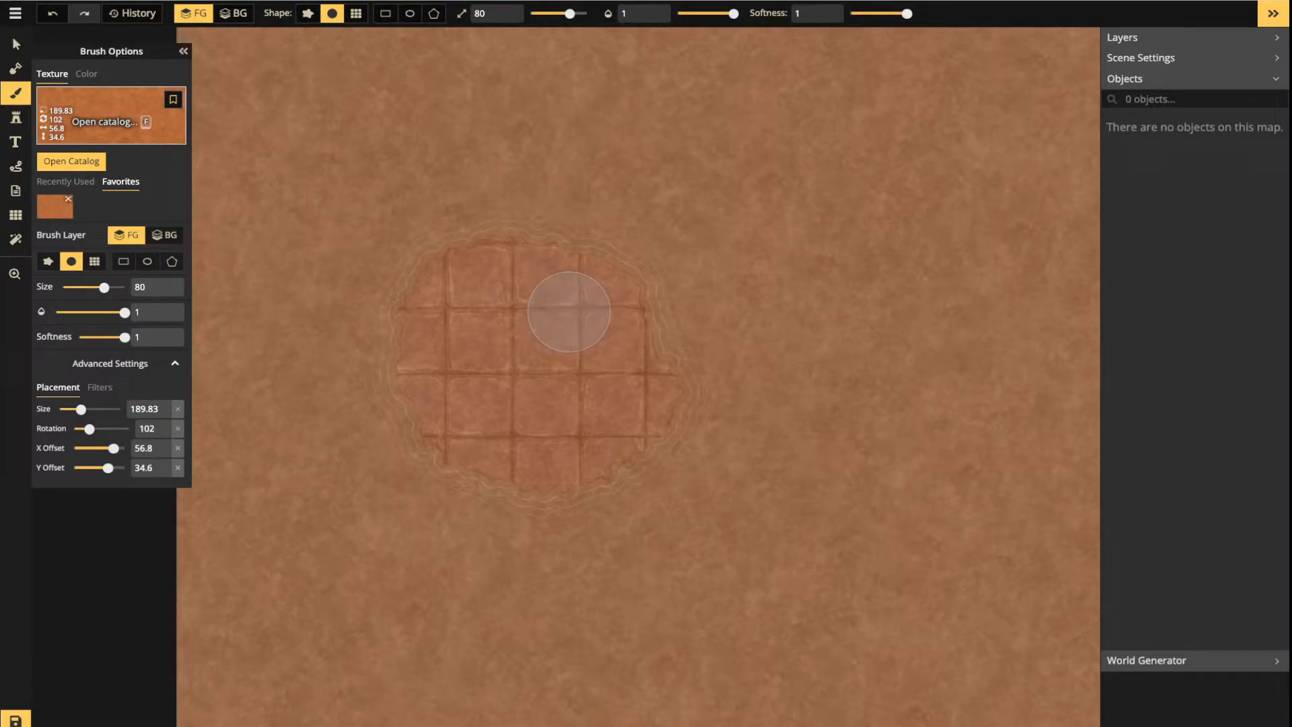
click(65, 181)
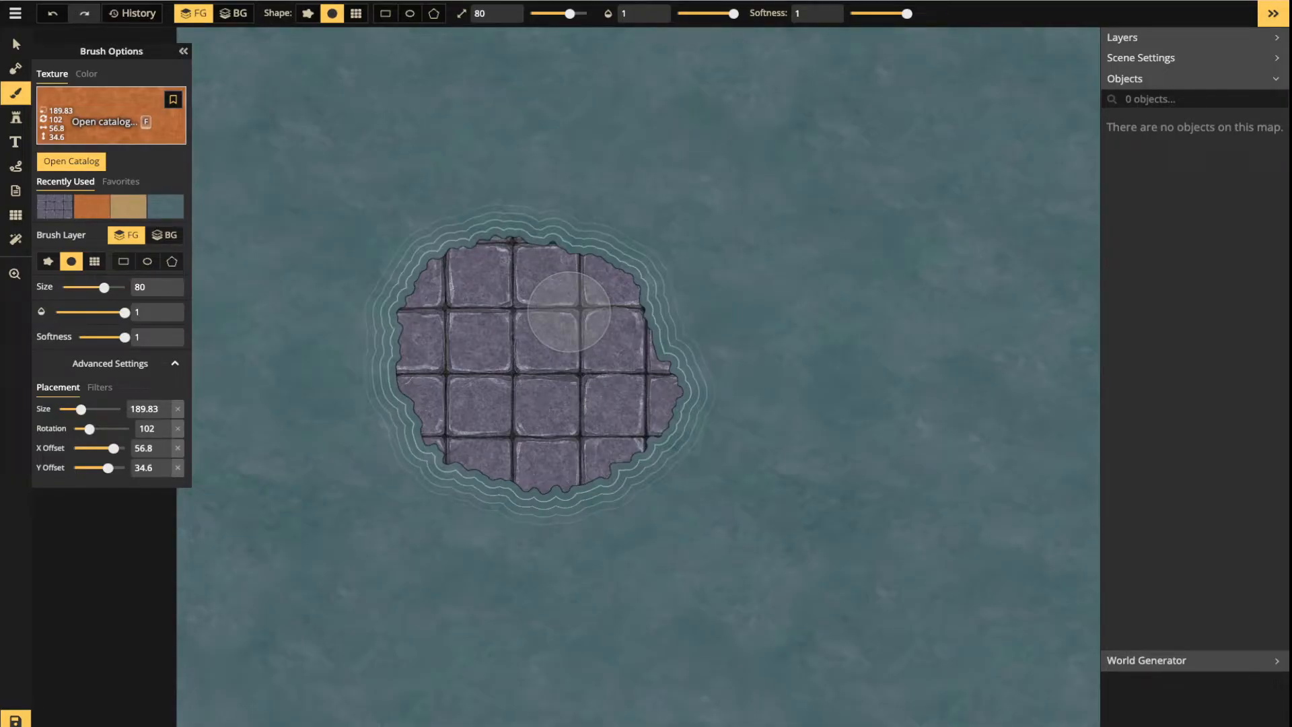
click(173, 100)
click(121, 181)
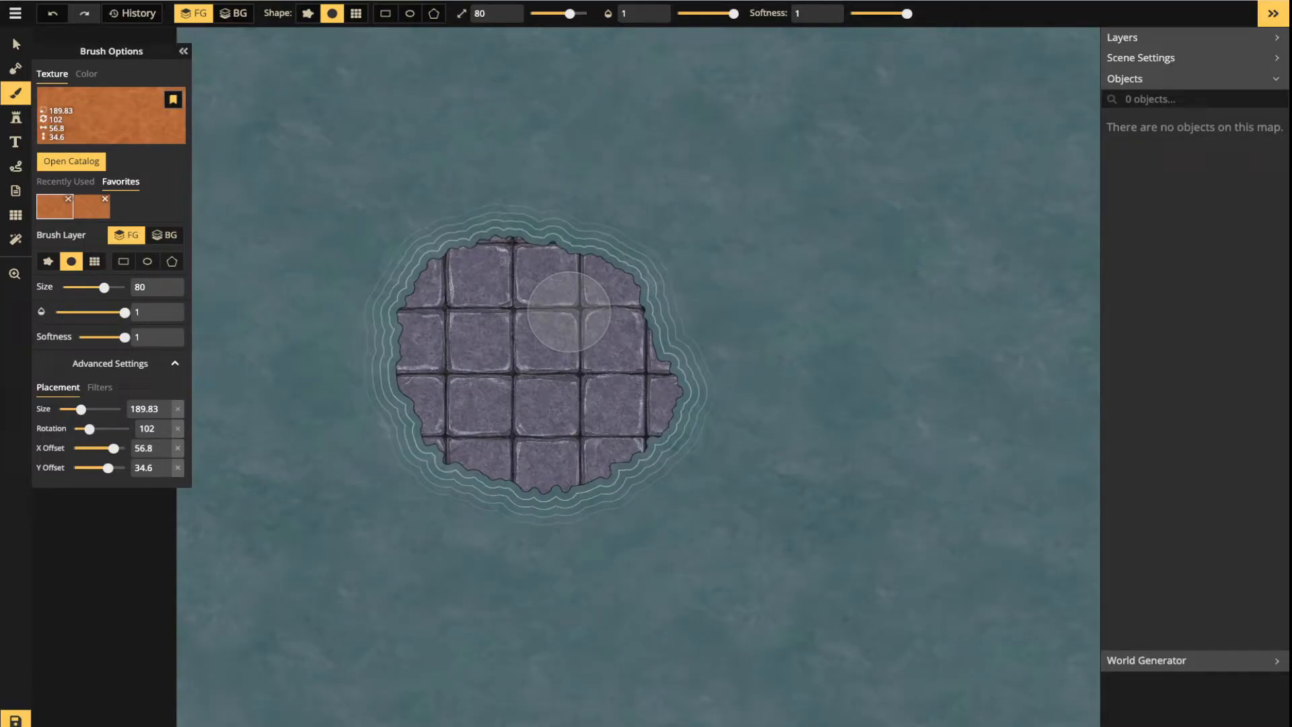
click(66, 182)
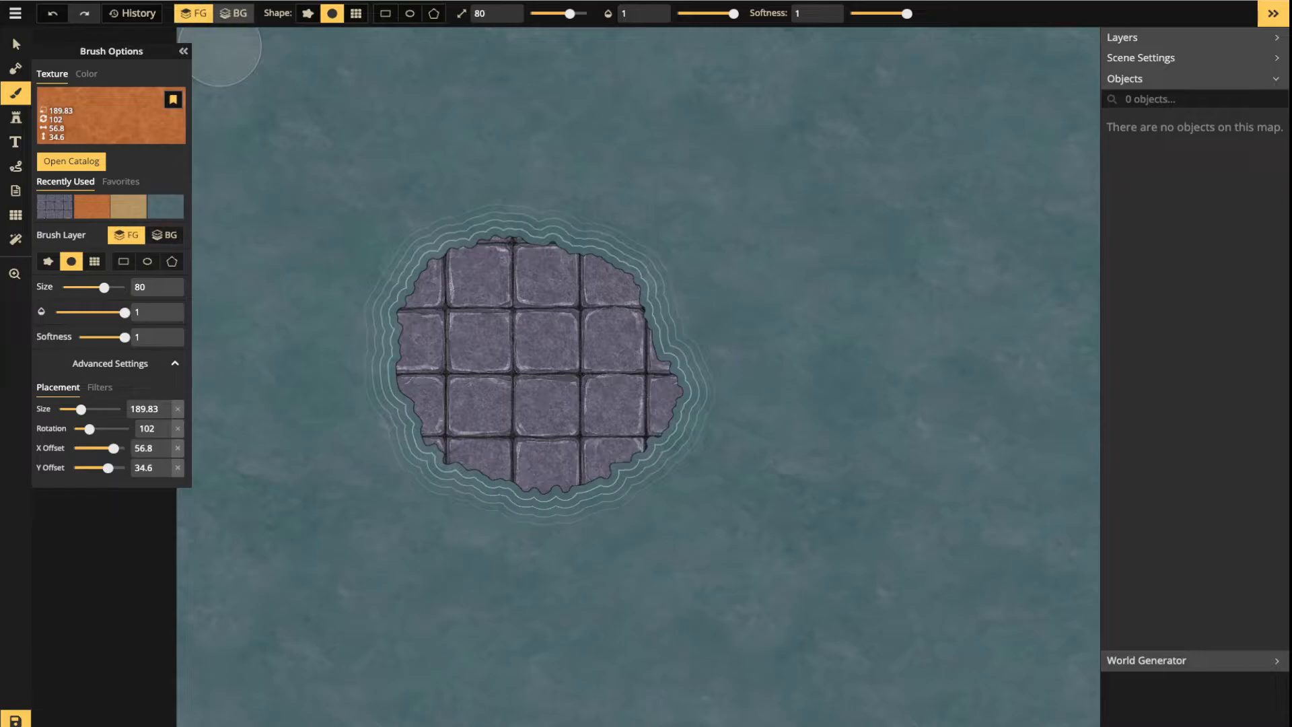
Toggle the brush layer to background and back, and paint two orange strokes across the island on the foreground layer
key(f)
key(f)
key(f)
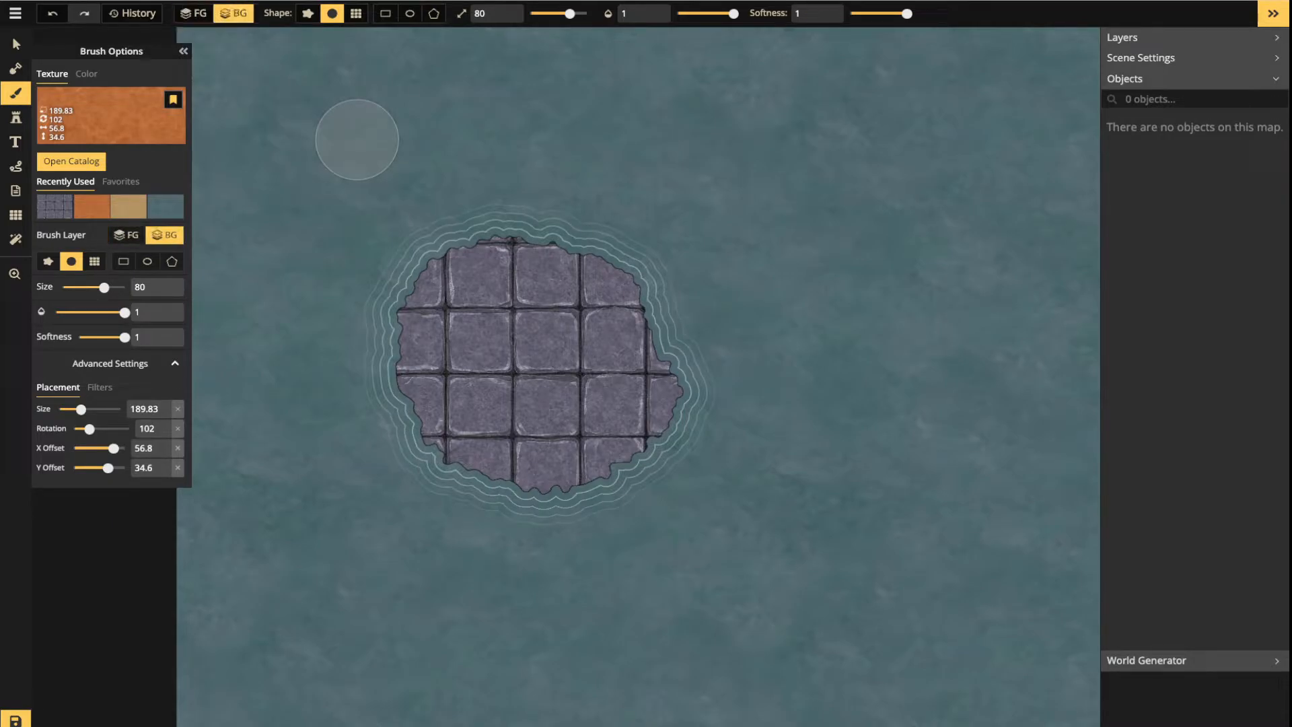
key(f)
key(f)
key(f)
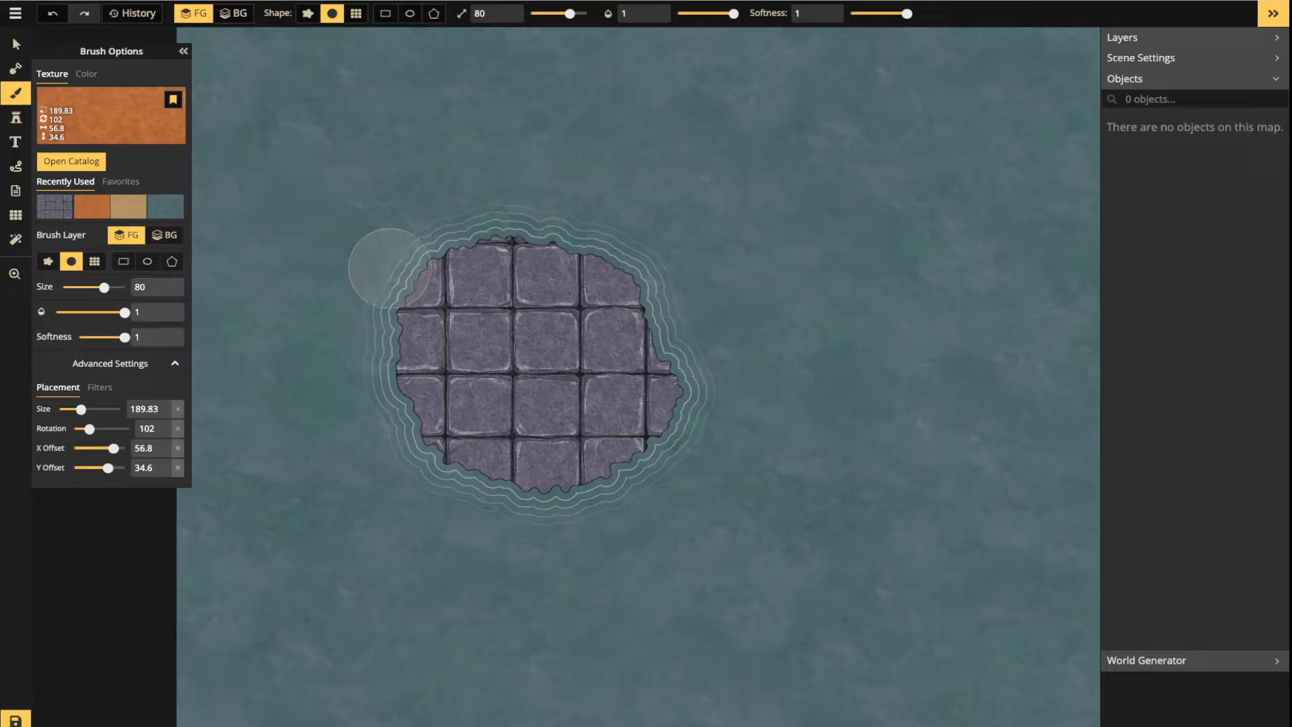
drag(384, 268, 706, 471)
mouse_move(370, 210)
mouse_down()
mouse_move(501, 264)
mouse_move(523, 284)
mouse_move(515, 294)
mouse_move(550, 307)
mouse_move(586, 283)
mouse_move(467, 242)
mouse_up()
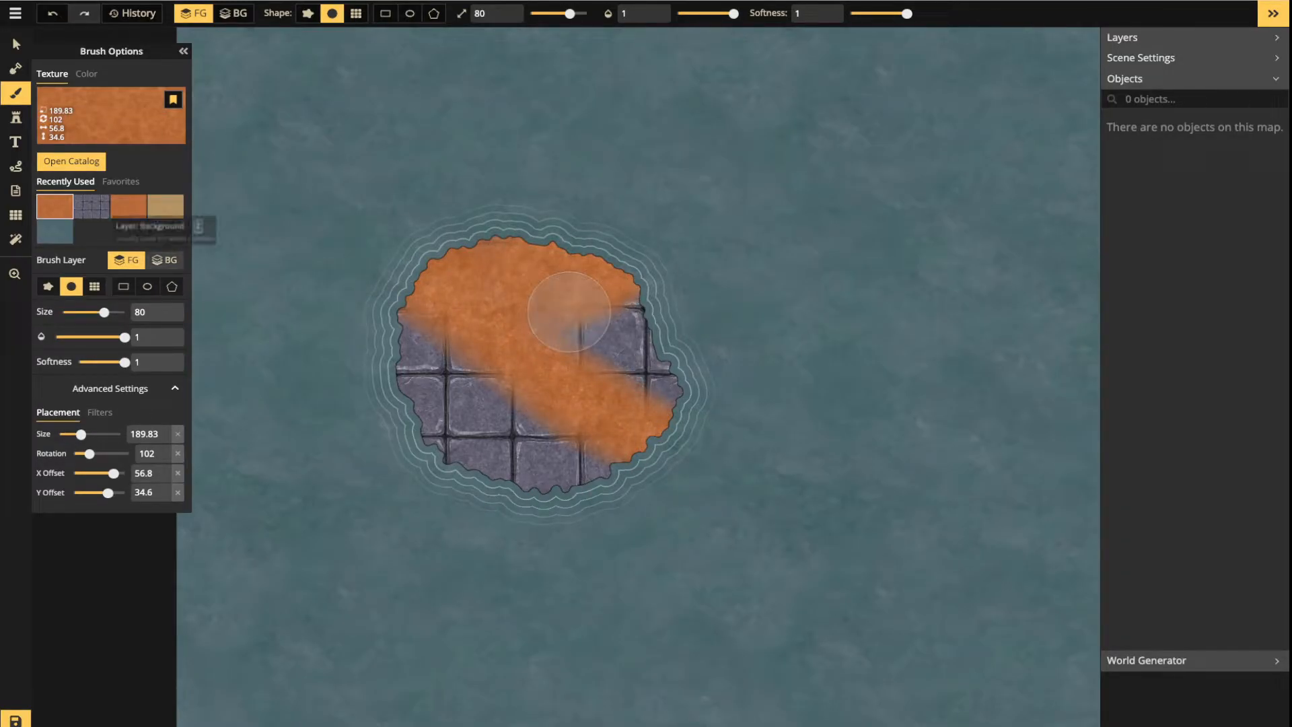
Paint several orange strokes over the water beside the island on the background layer
click(234, 13)
mouse_move(733, 111)
mouse_down()
mouse_move(564, 283)
mouse_move(442, 344)
mouse_move(646, 210)
mouse_move(718, 182)
mouse_move(572, 309)
mouse_move(402, 307)
mouse_up()
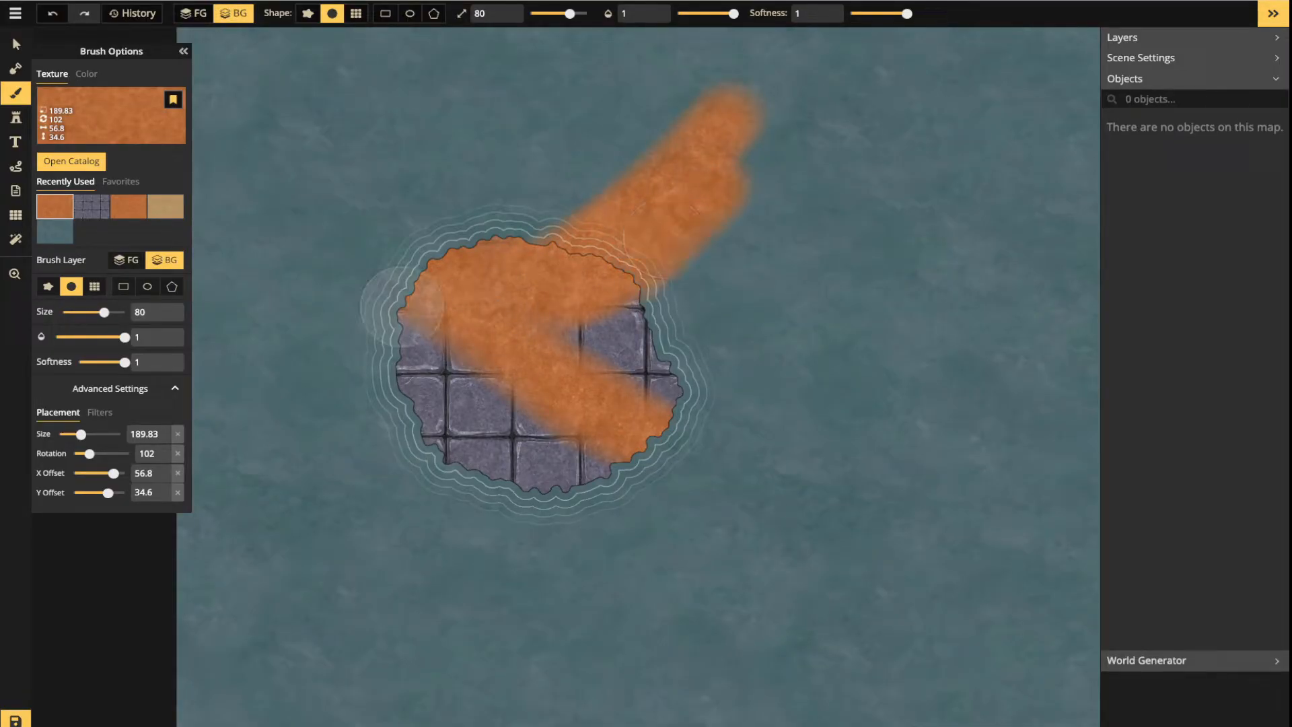
drag(809, 320, 714, 330)
mouse_move(771, 364)
mouse_down()
mouse_move(626, 392)
mouse_move(518, 396)
mouse_move(779, 416)
mouse_move(739, 457)
mouse_move(592, 458)
mouse_up()
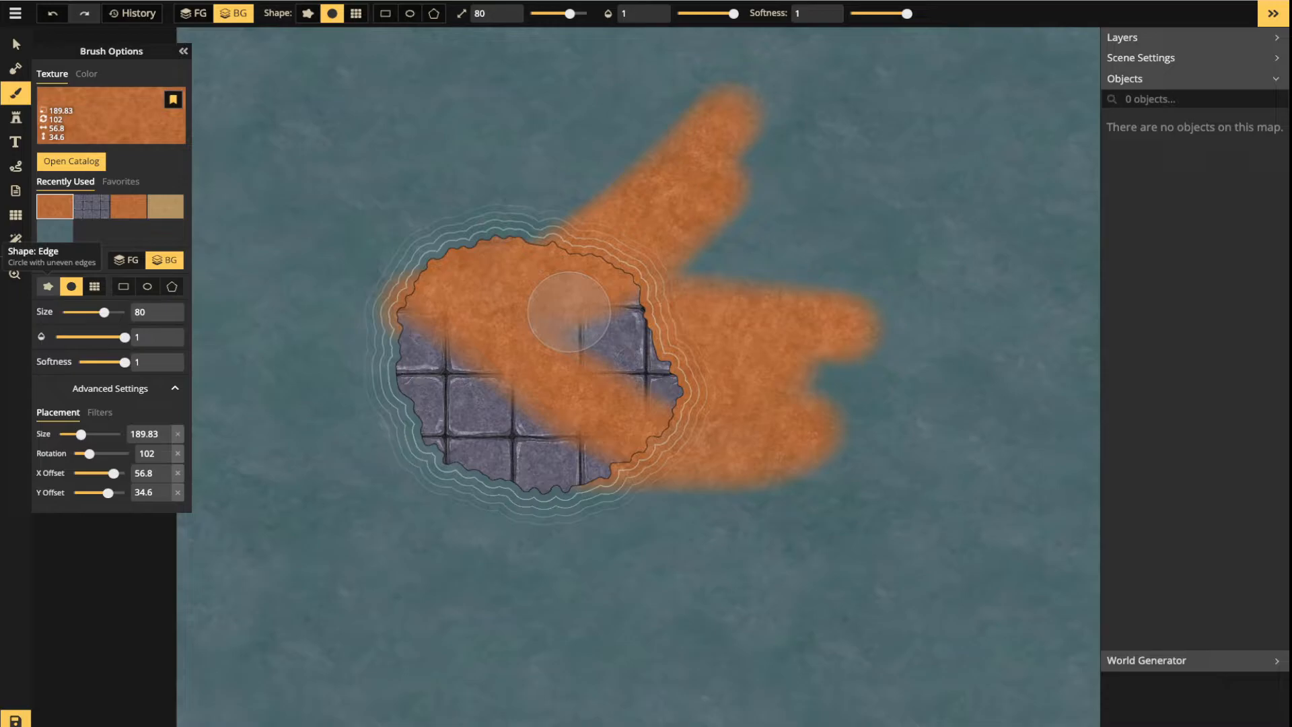
Try the edge, circle, grid, rectangle and ellipse brush shapes in turn
click(47, 286)
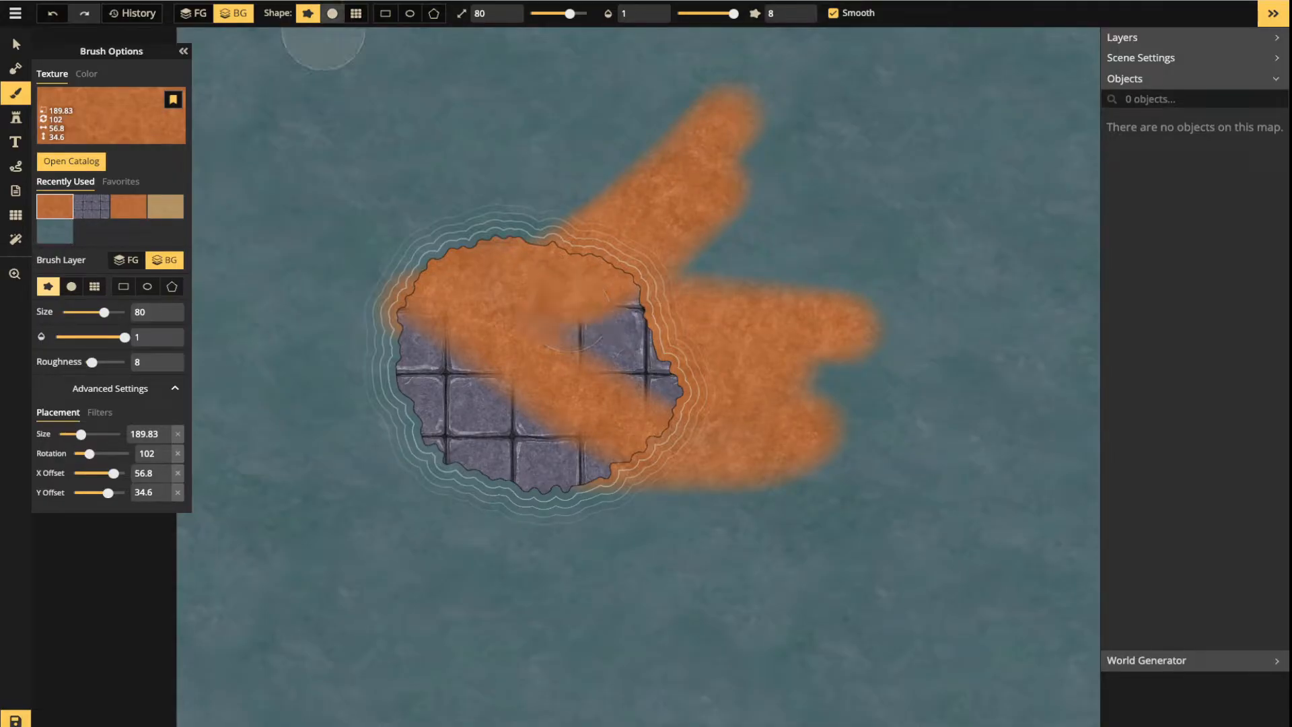
click(332, 14)
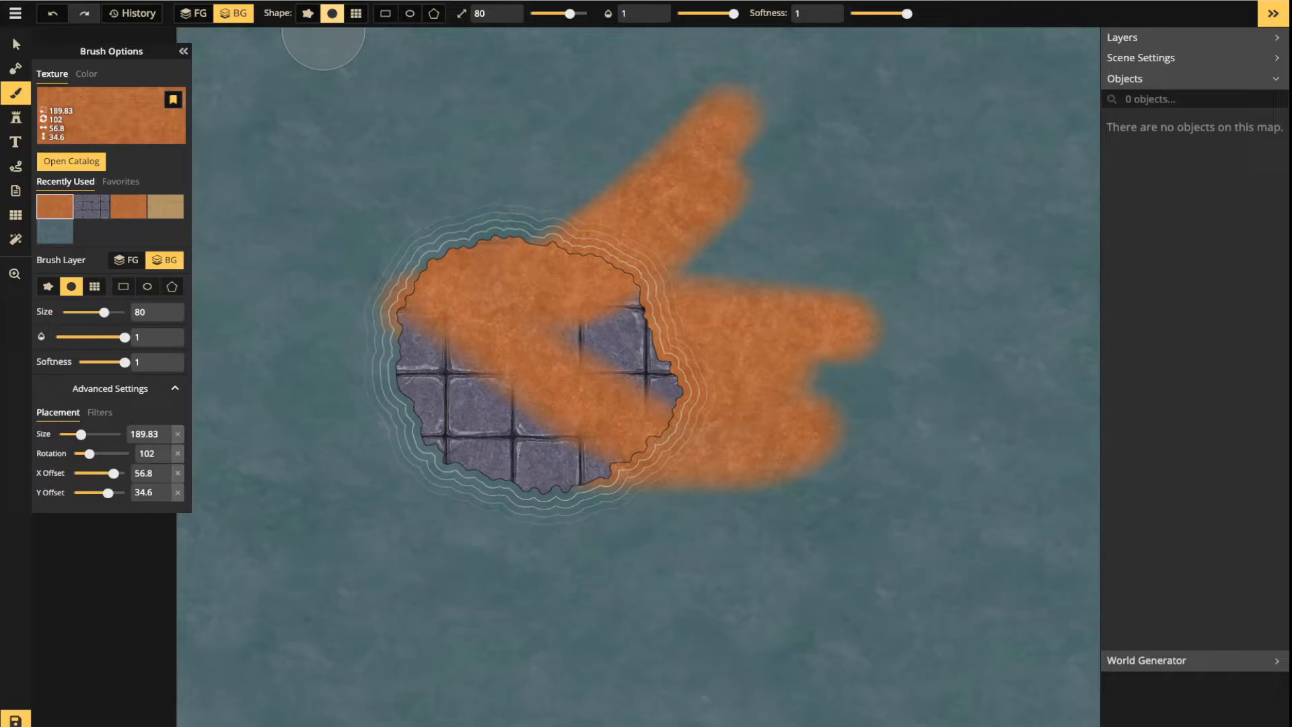
click(356, 13)
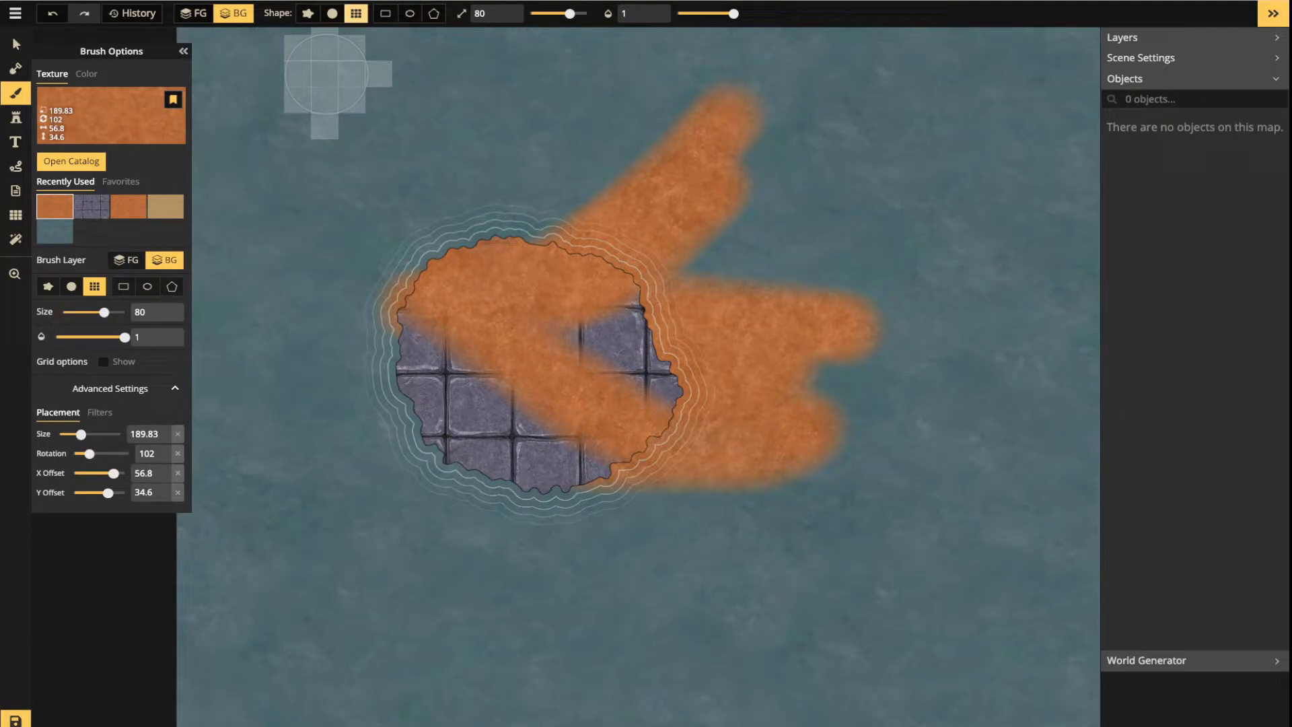
click(384, 14)
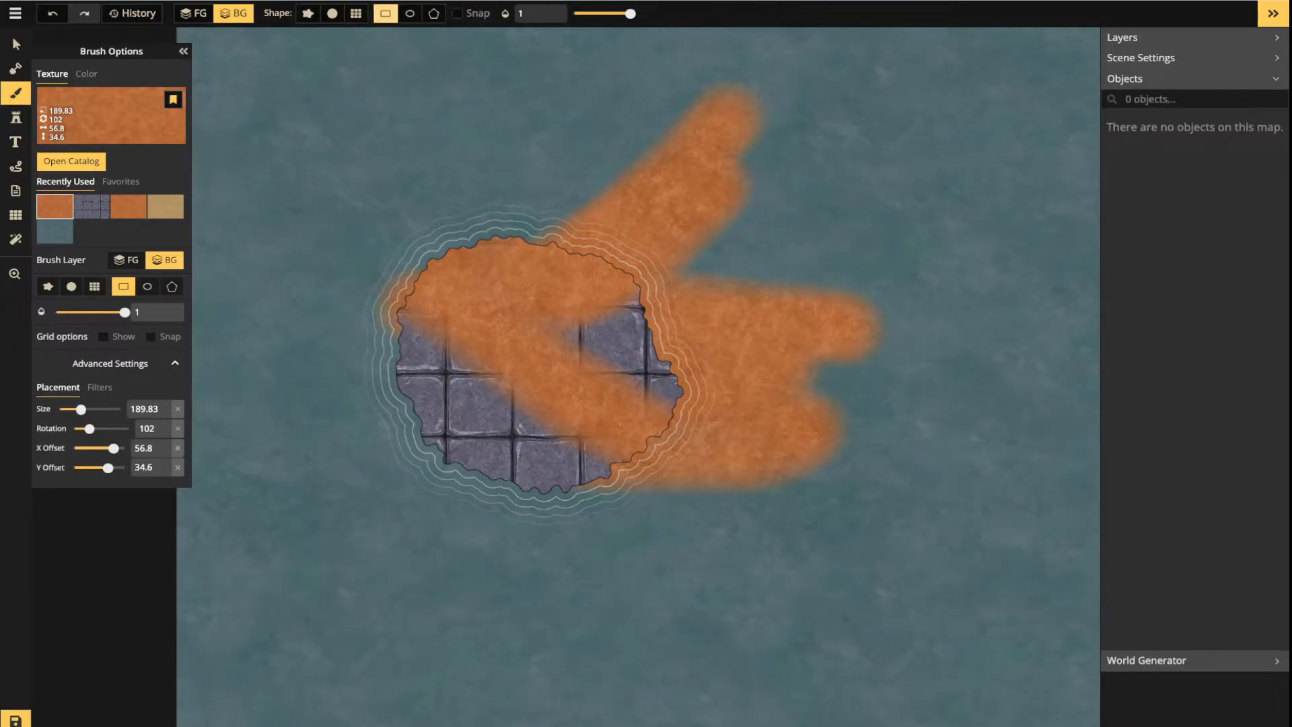
click(410, 13)
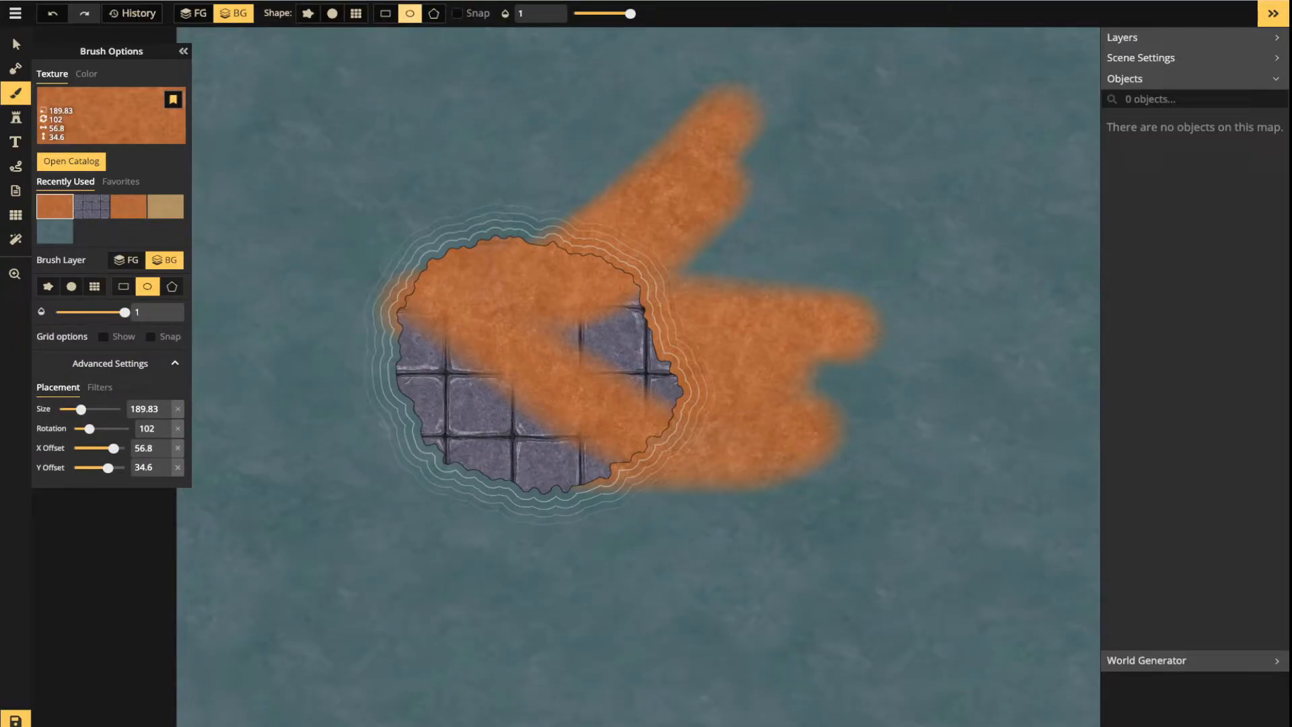
Draw a five-sided polygon brush area across the island's upper-left edge, try its outline mode, return to filled, and move it
click(433, 13)
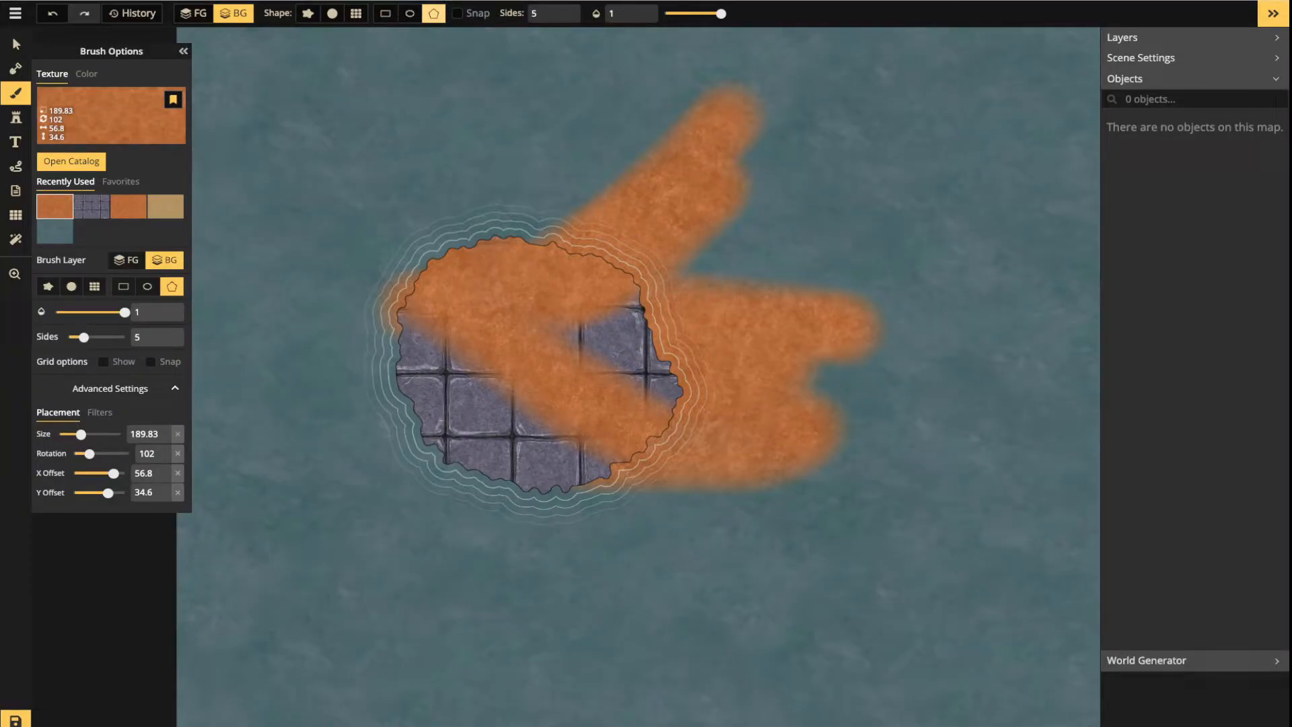
drag(290, 109, 490, 307)
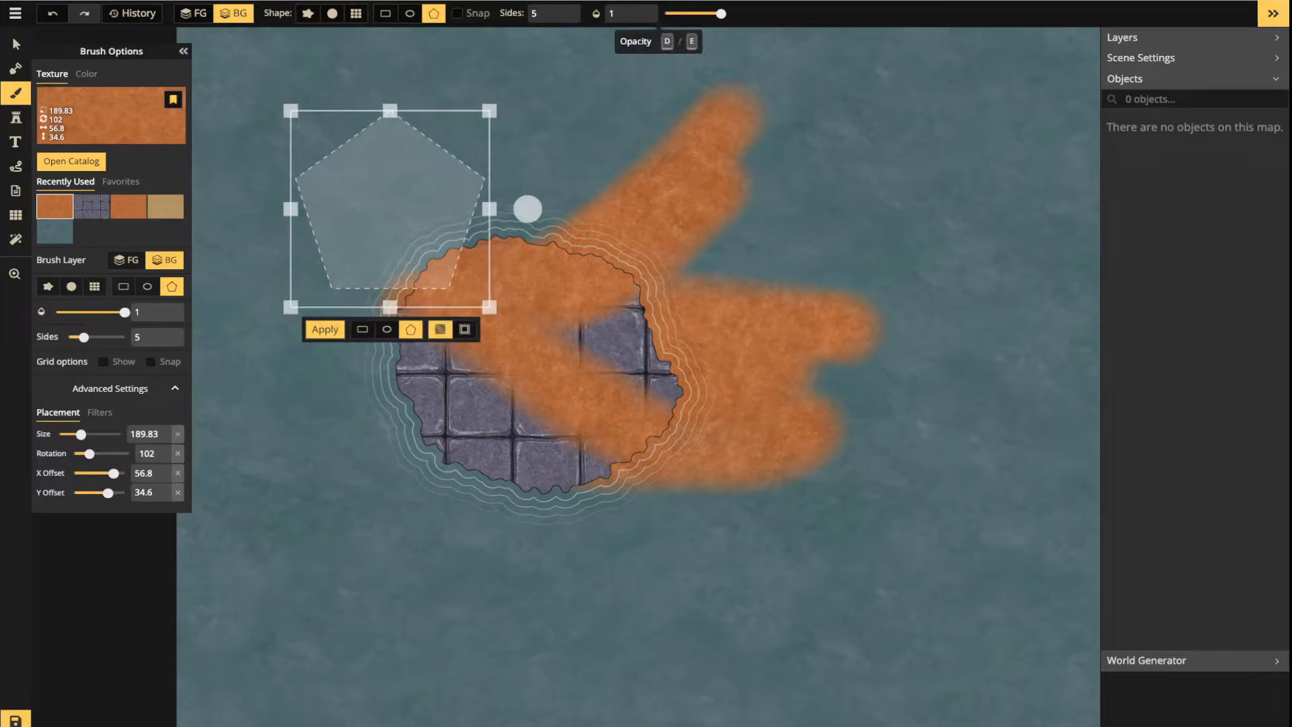
click(464, 329)
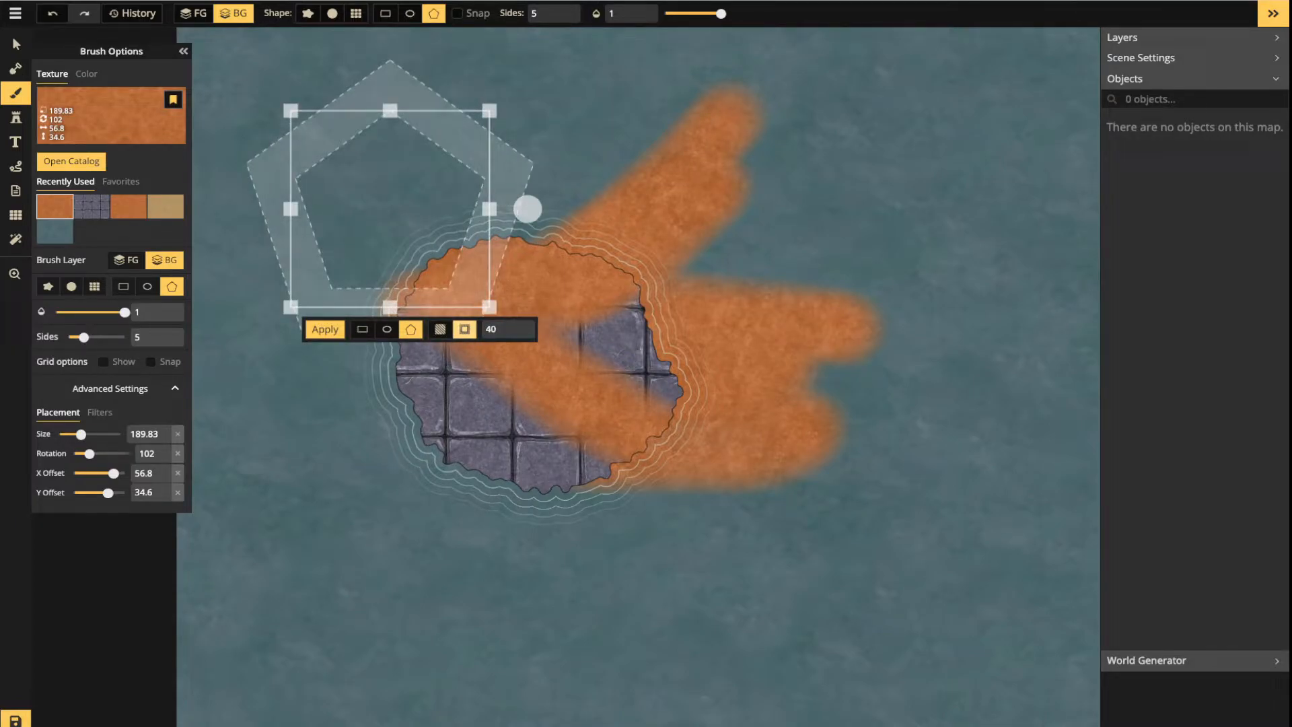
click(440, 329)
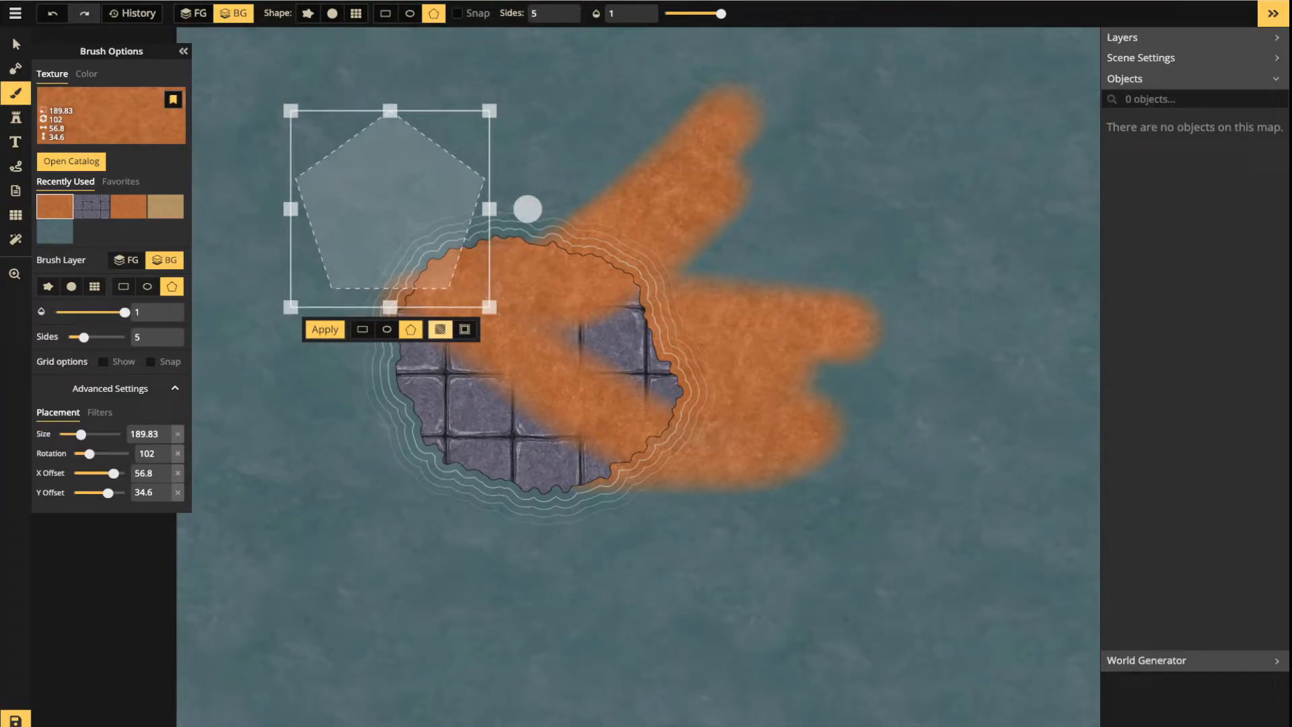
drag(390, 209, 396, 217)
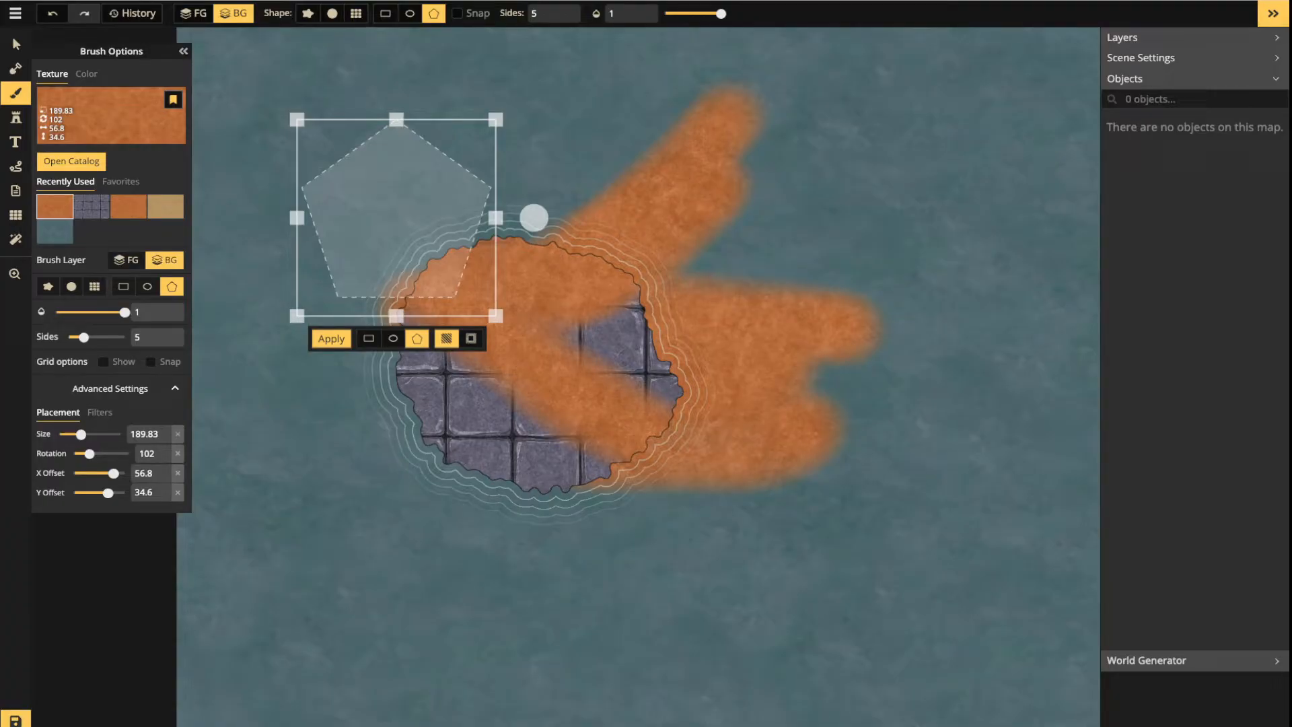
drag(533, 217, 590, 222)
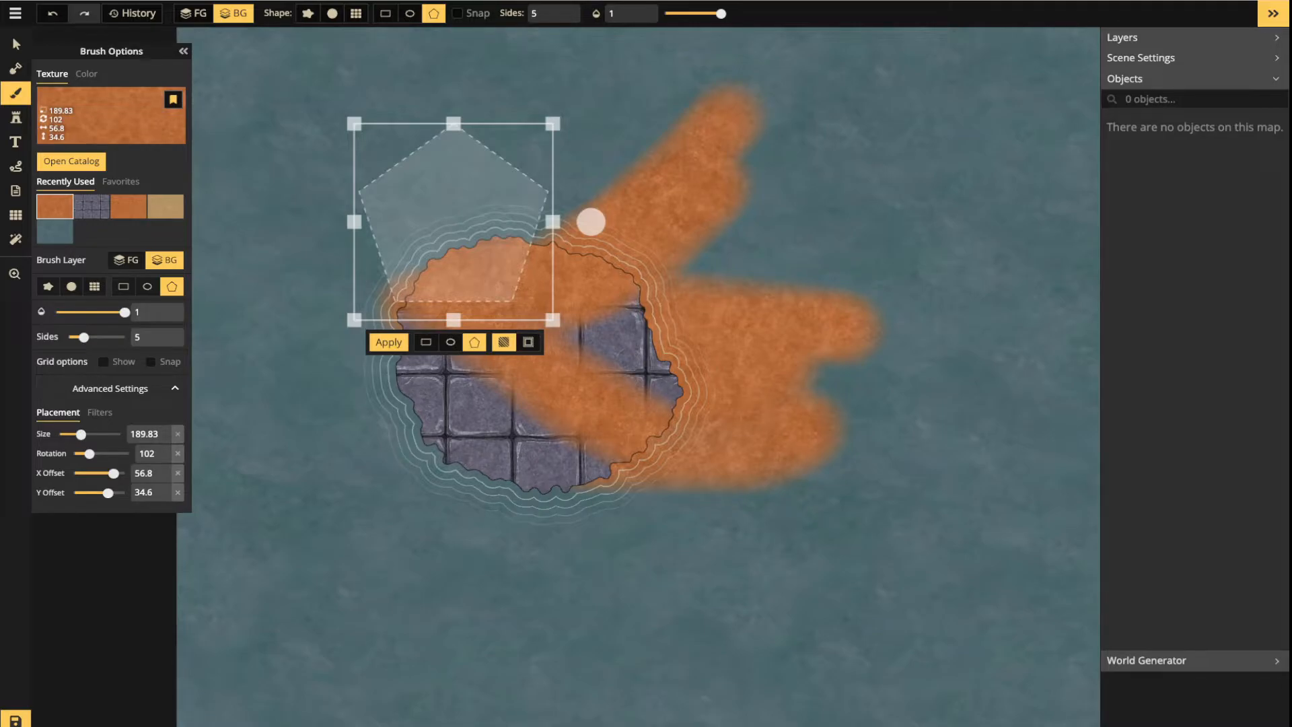
Switch to the circle brush shape and set the brush size to 114
click(331, 14)
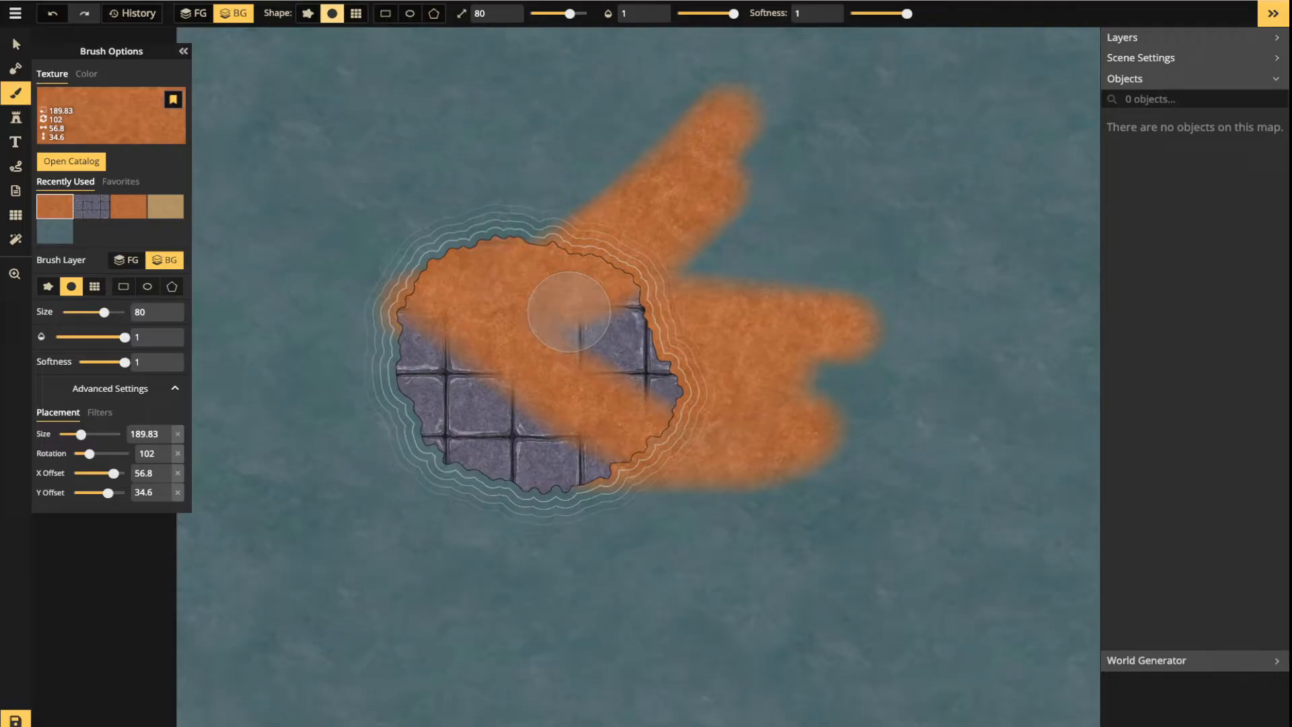
mouse_move(105, 312)
mouse_down()
mouse_move(84, 312)
mouse_move(107, 313)
mouse_up()
scroll(569, 312, up, 5)
scroll(569, 311, down, 3)
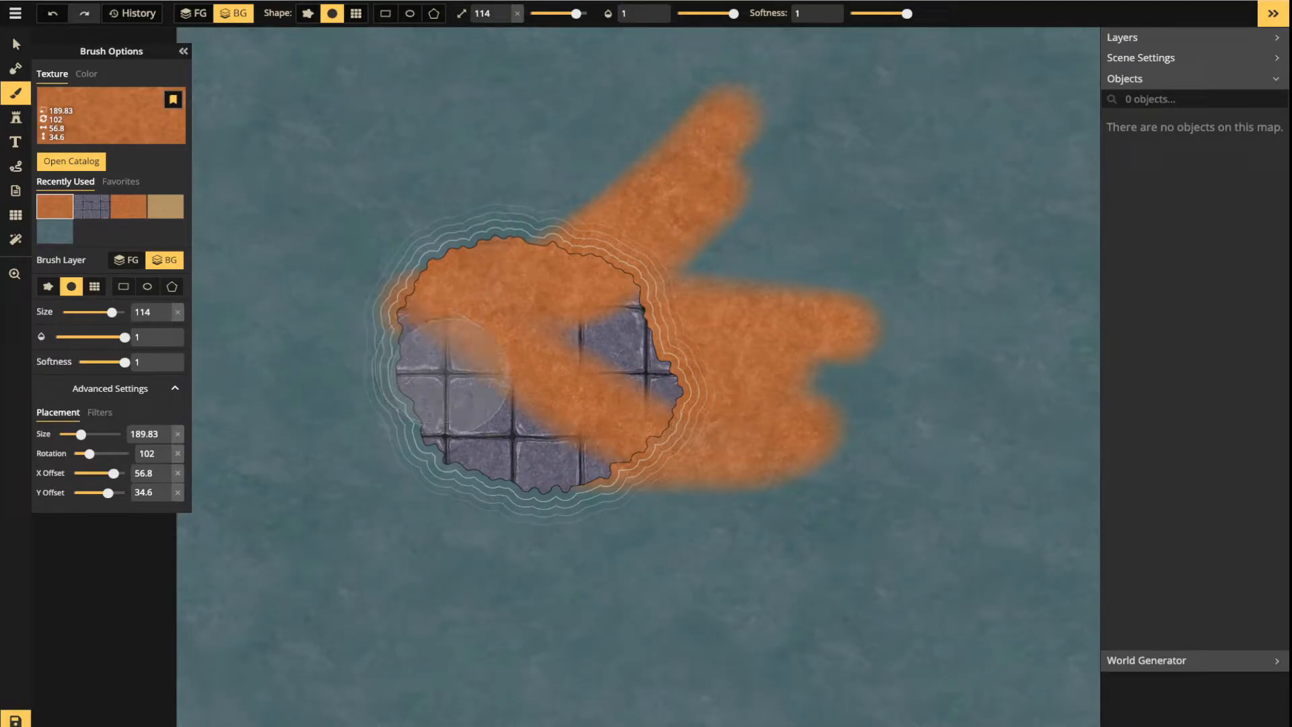
scroll(454, 376, down, 2)
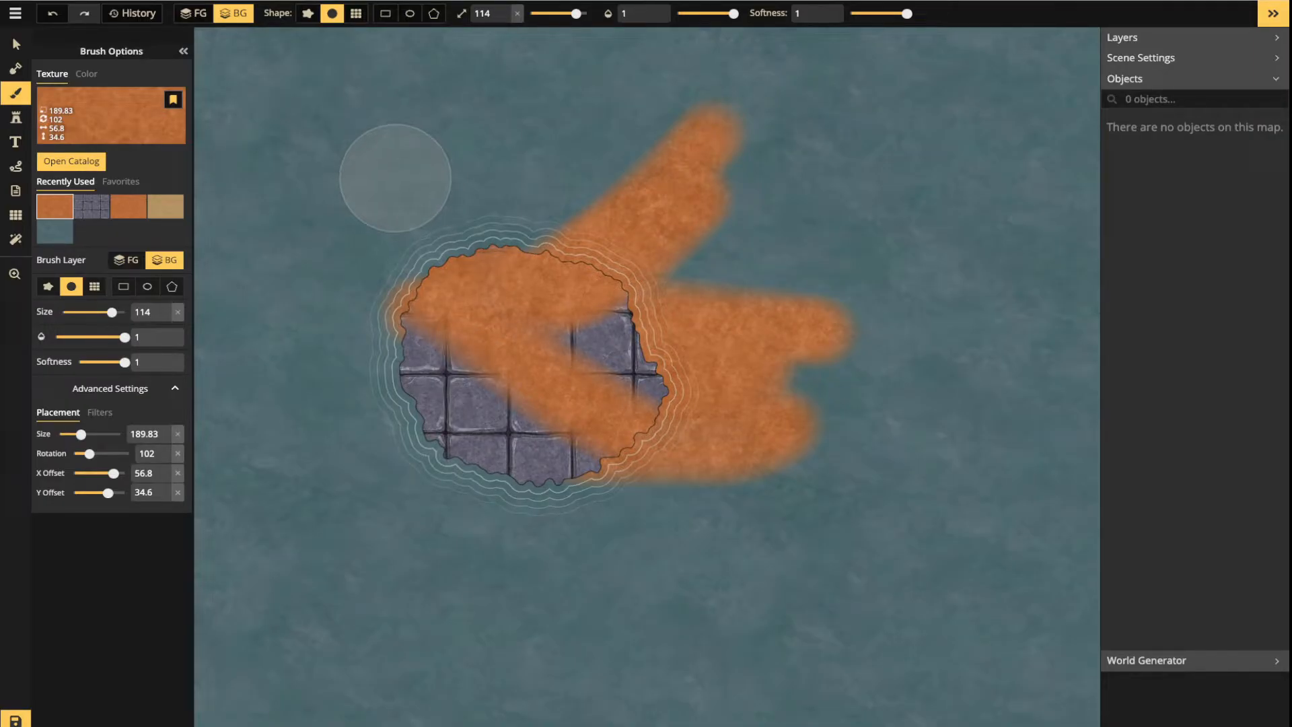
scroll(198, 226, up, 1)
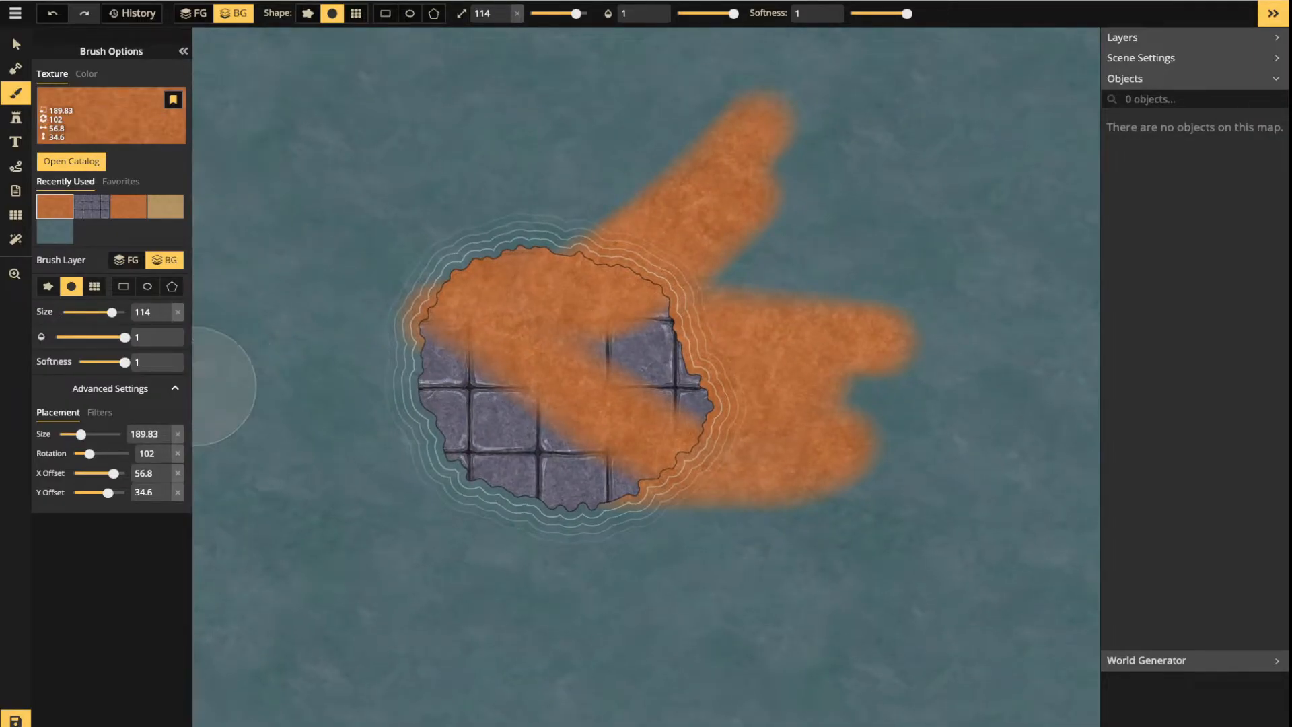
Scale the orange texture up and down in the map preview, and reset its placement size to 100
click(568, 312)
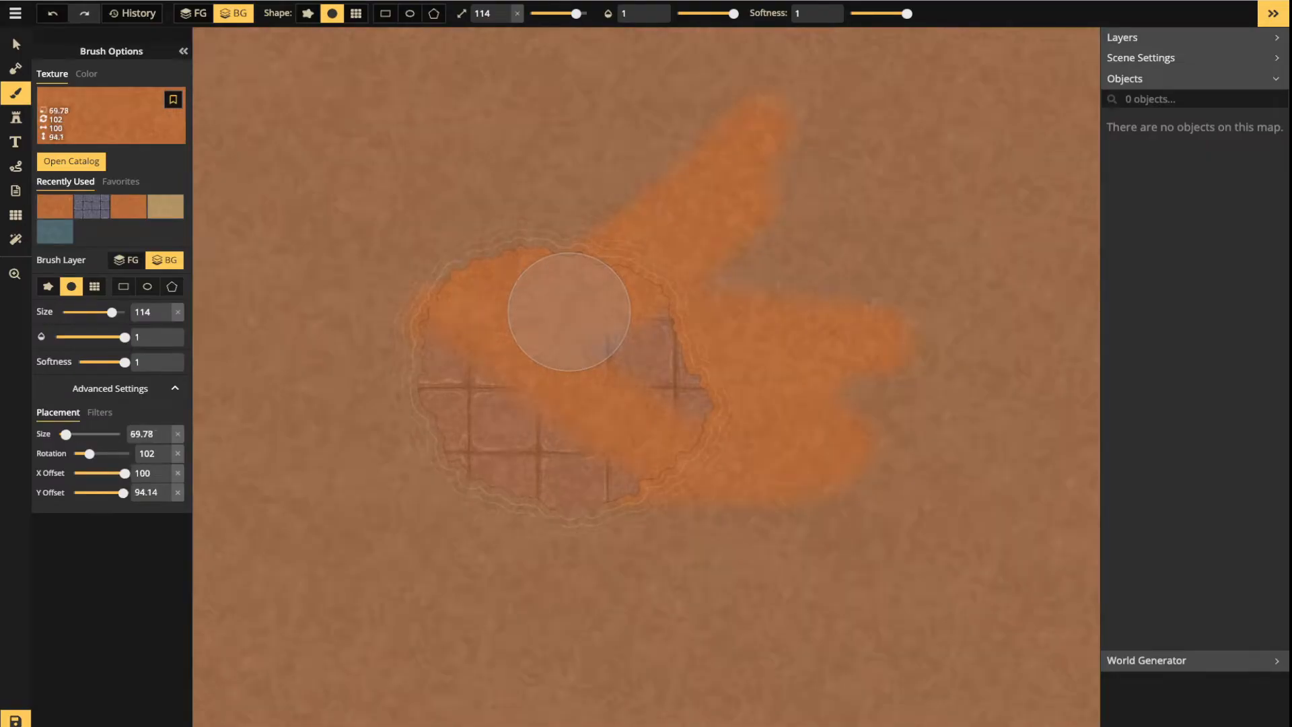
key(r)
key(r)
scroll(569, 312, up, 4)
scroll(569, 311, up, 8)
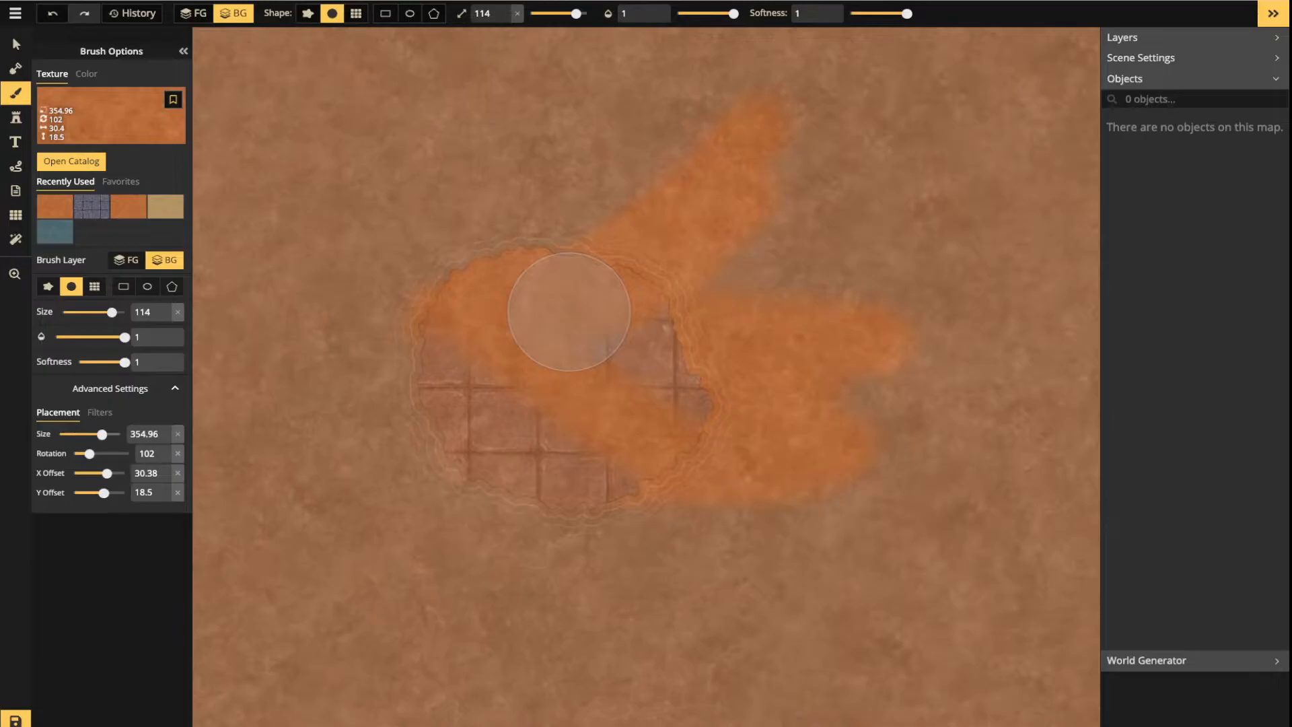
scroll(568, 311, down, 4)
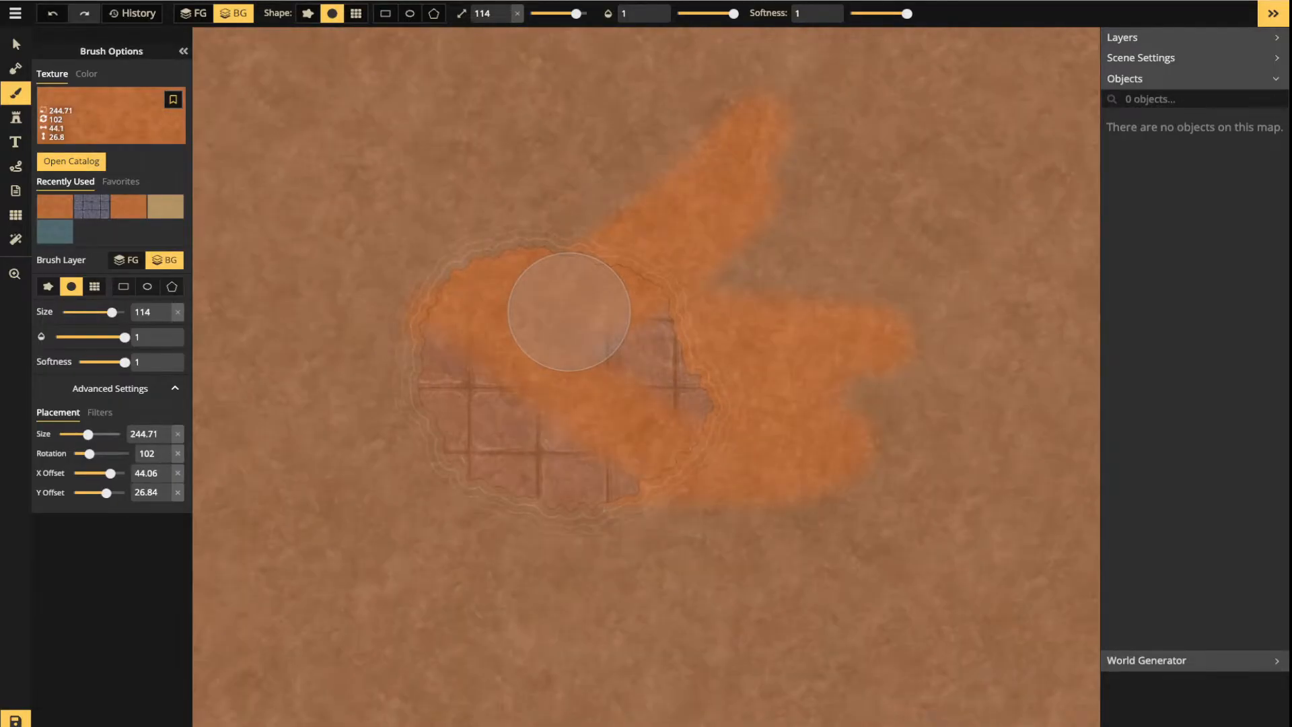
scroll(569, 312, down, 6)
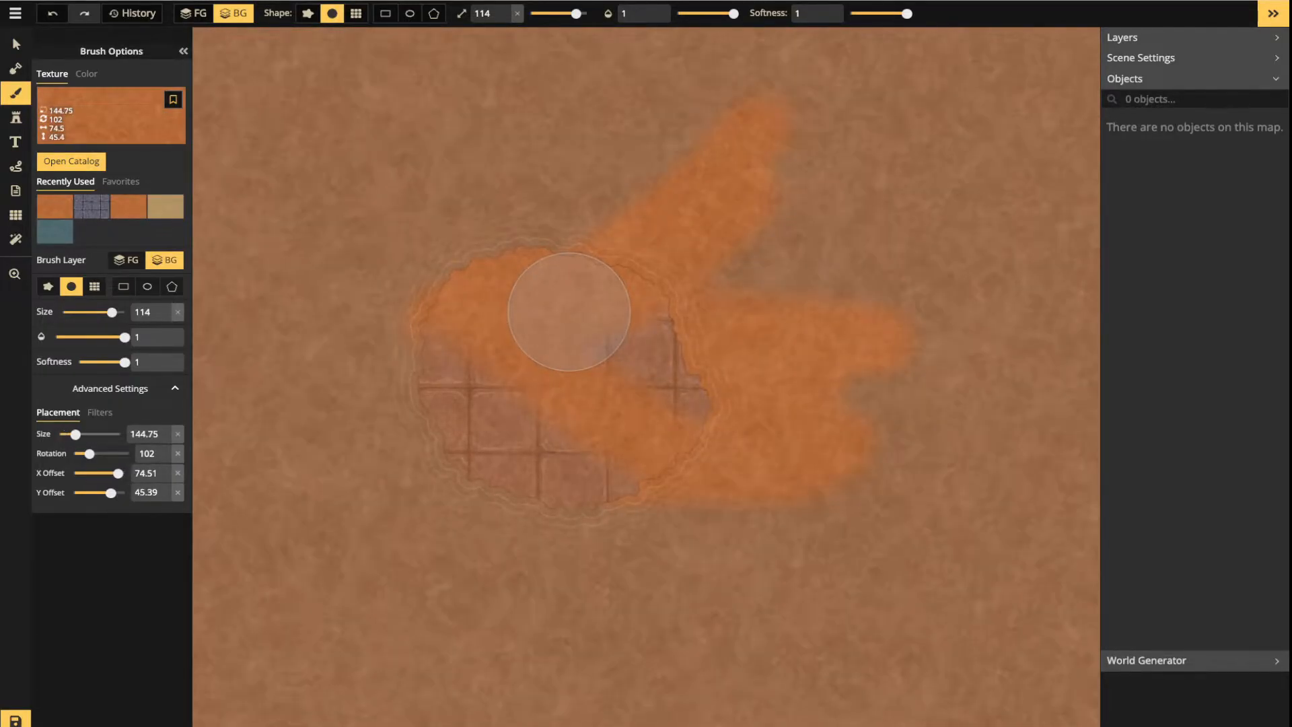
scroll(569, 311, up, 10)
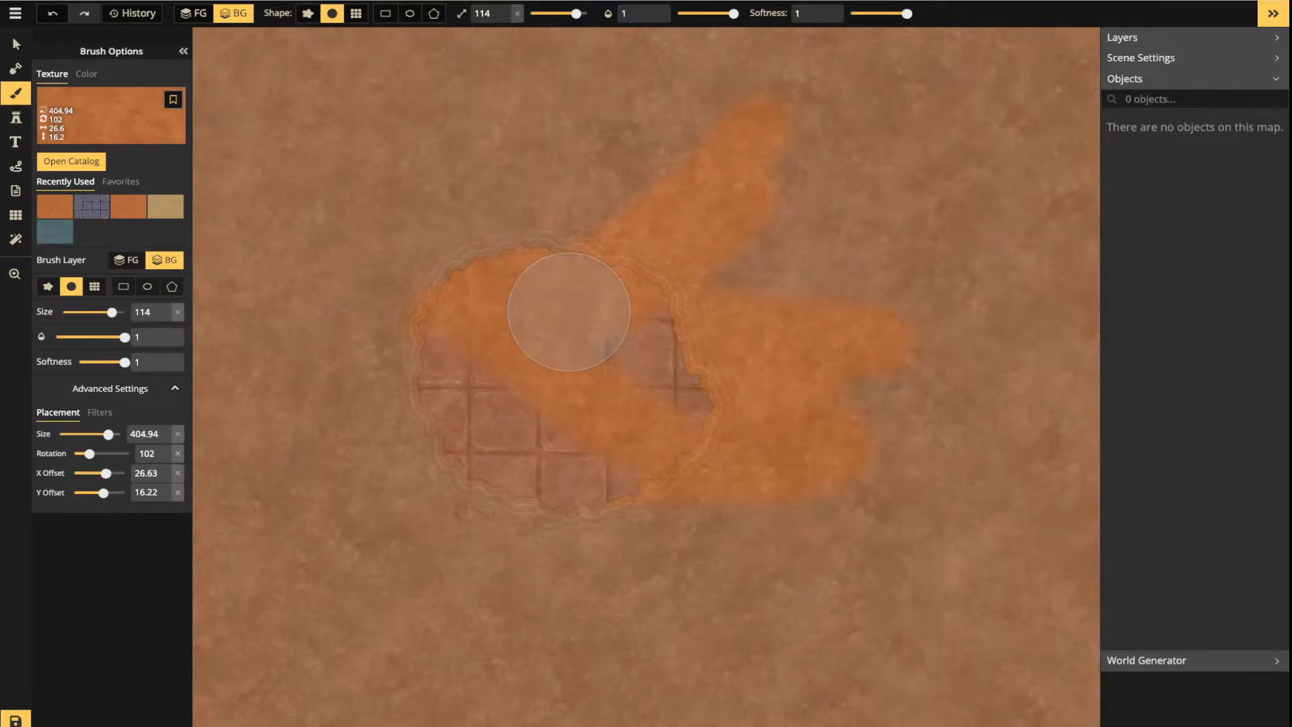
scroll(568, 312, down, 1)
scroll(569, 312, down, 4)
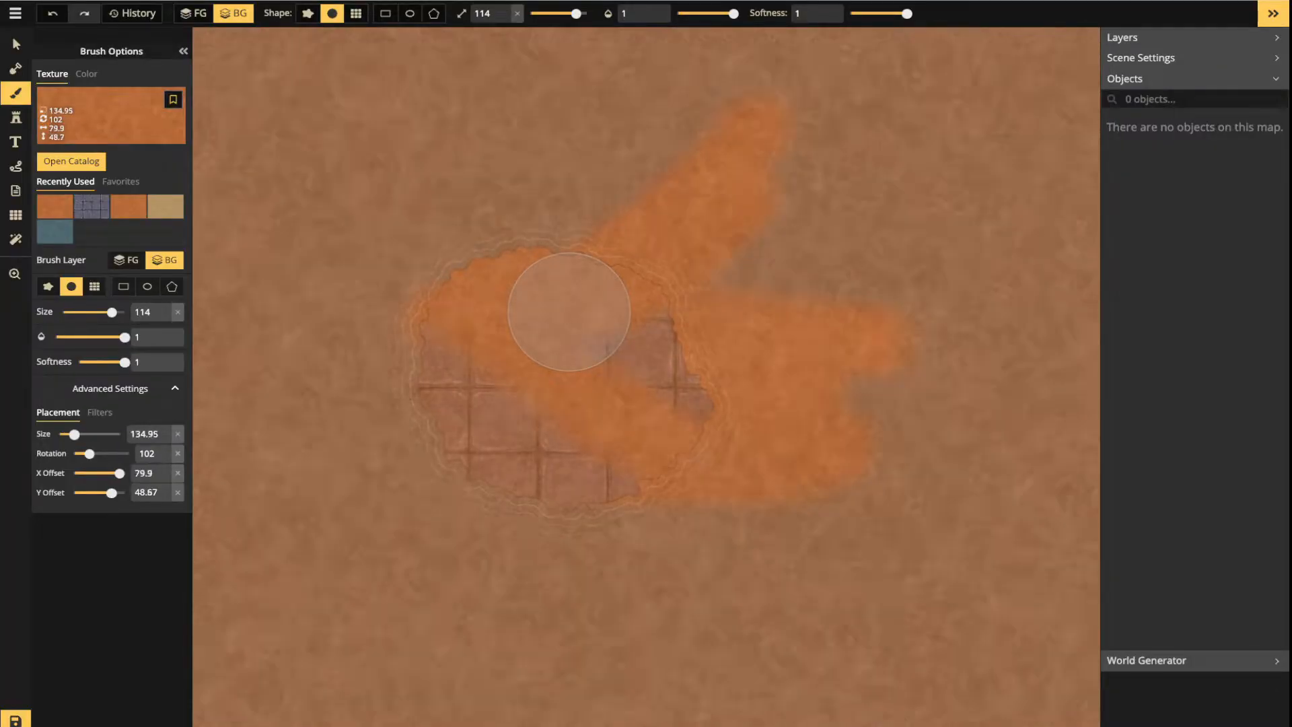
scroll(569, 311, down, 3)
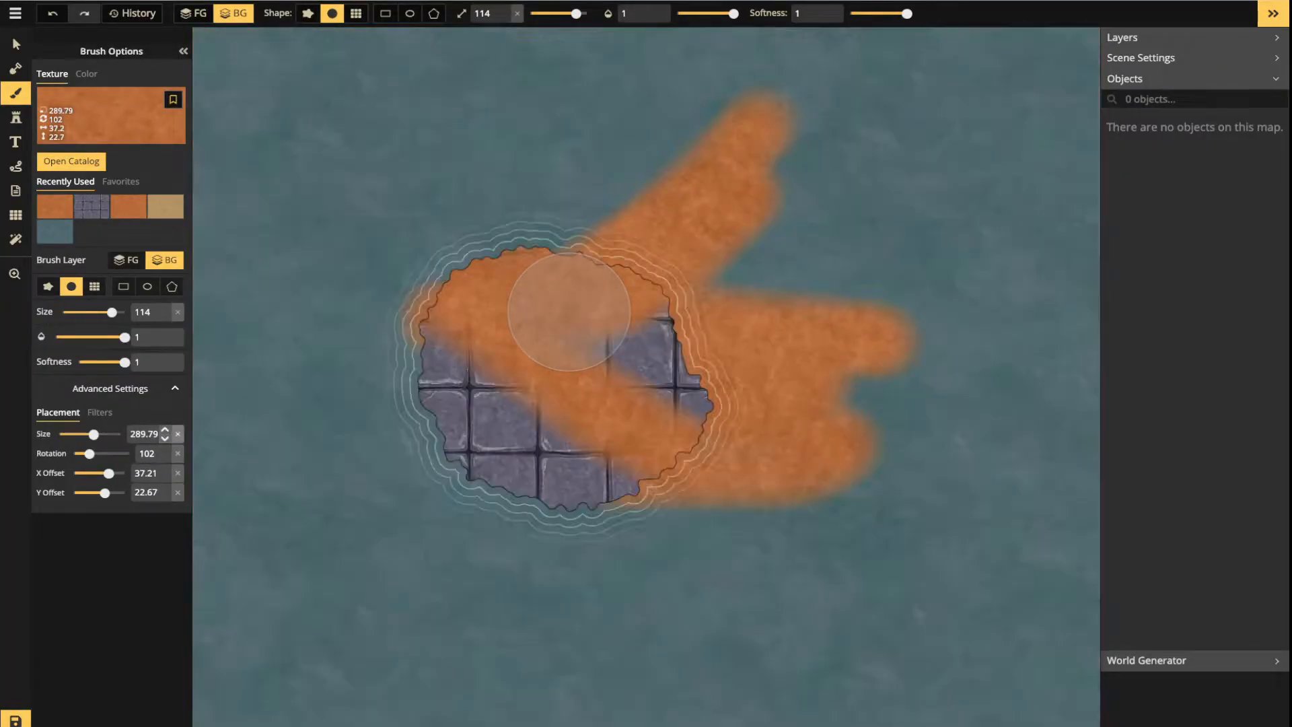
click(178, 434)
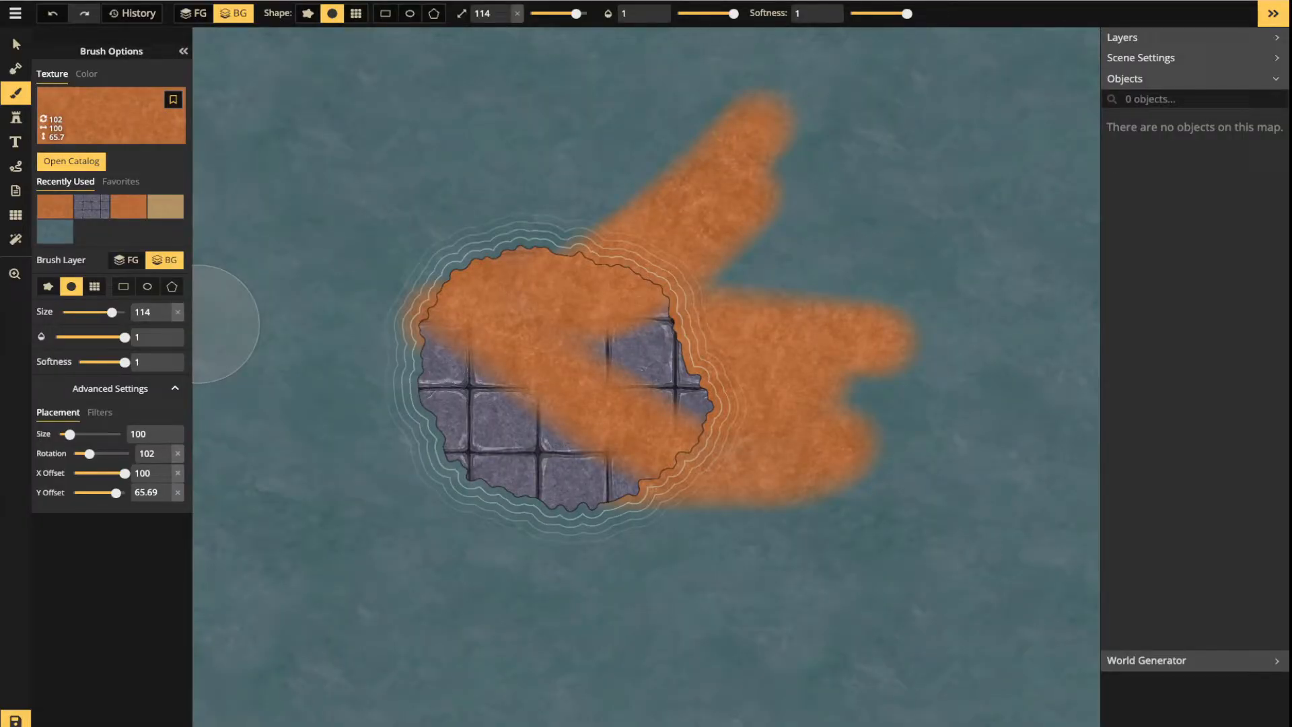
Switch to the Stamp tool, and open and close the stamp catalog
click(15, 117)
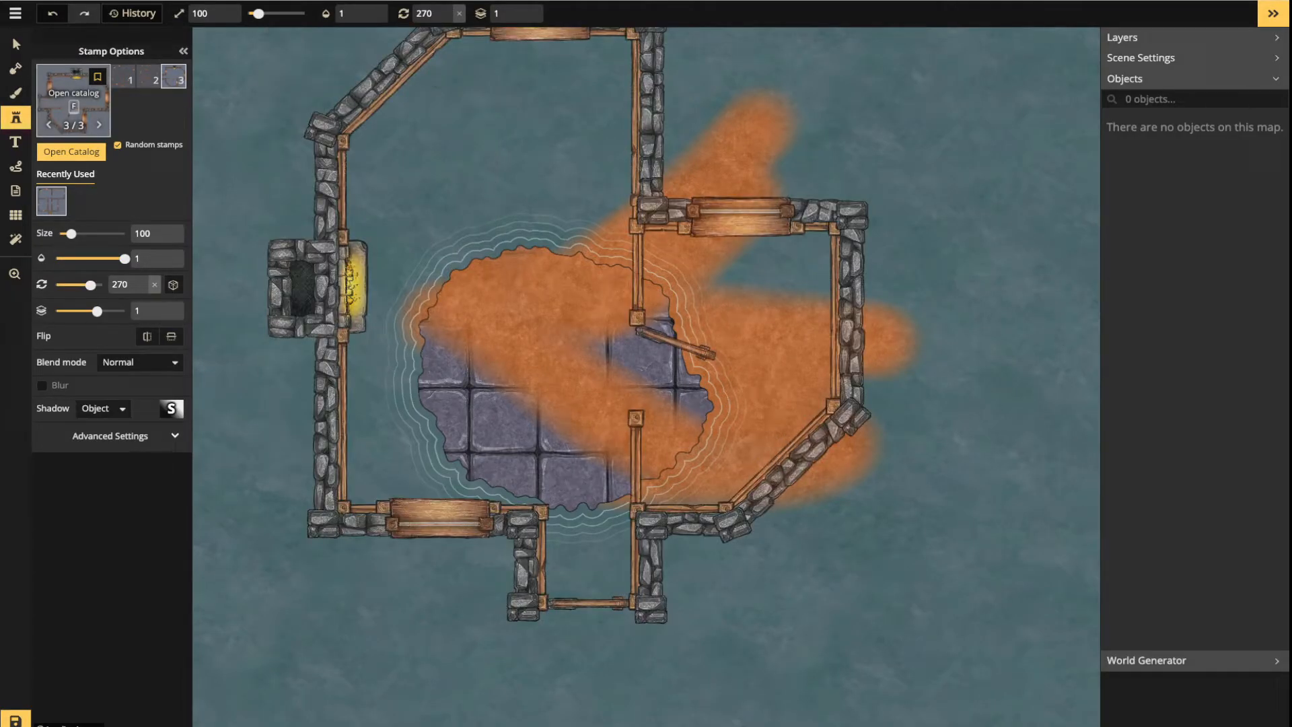
key(f)
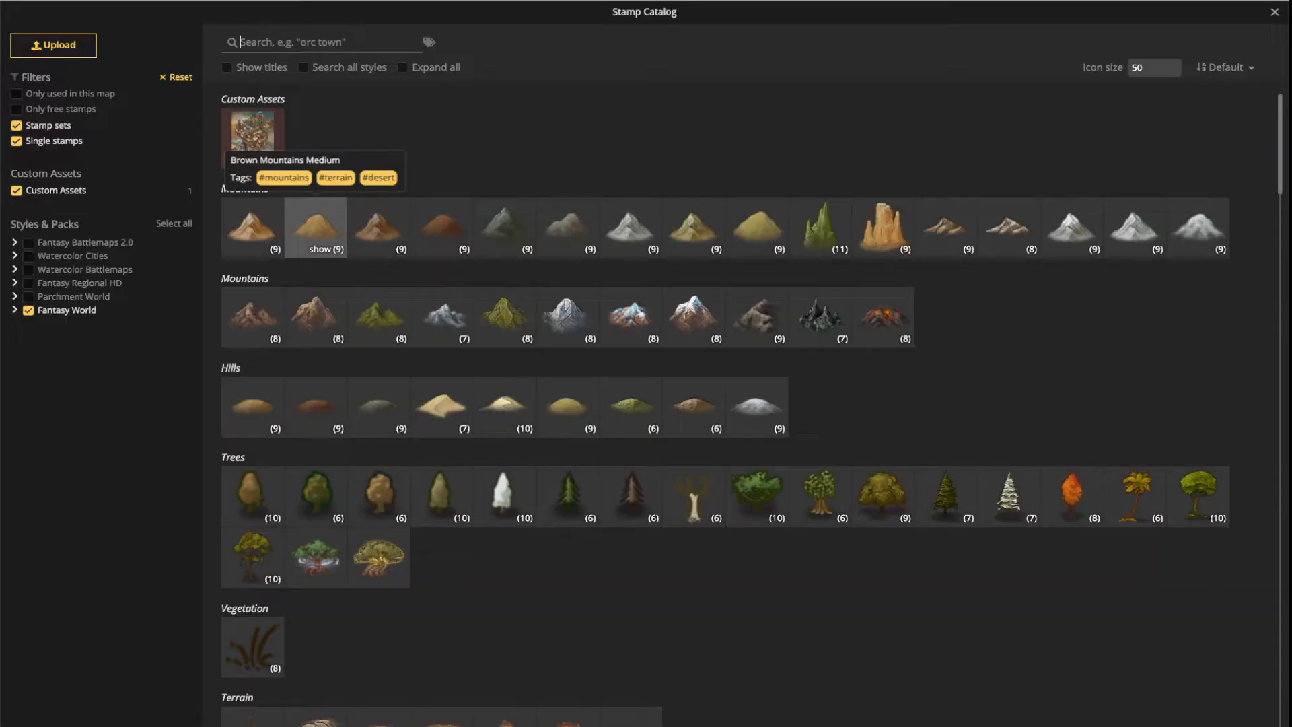
key(Escape)
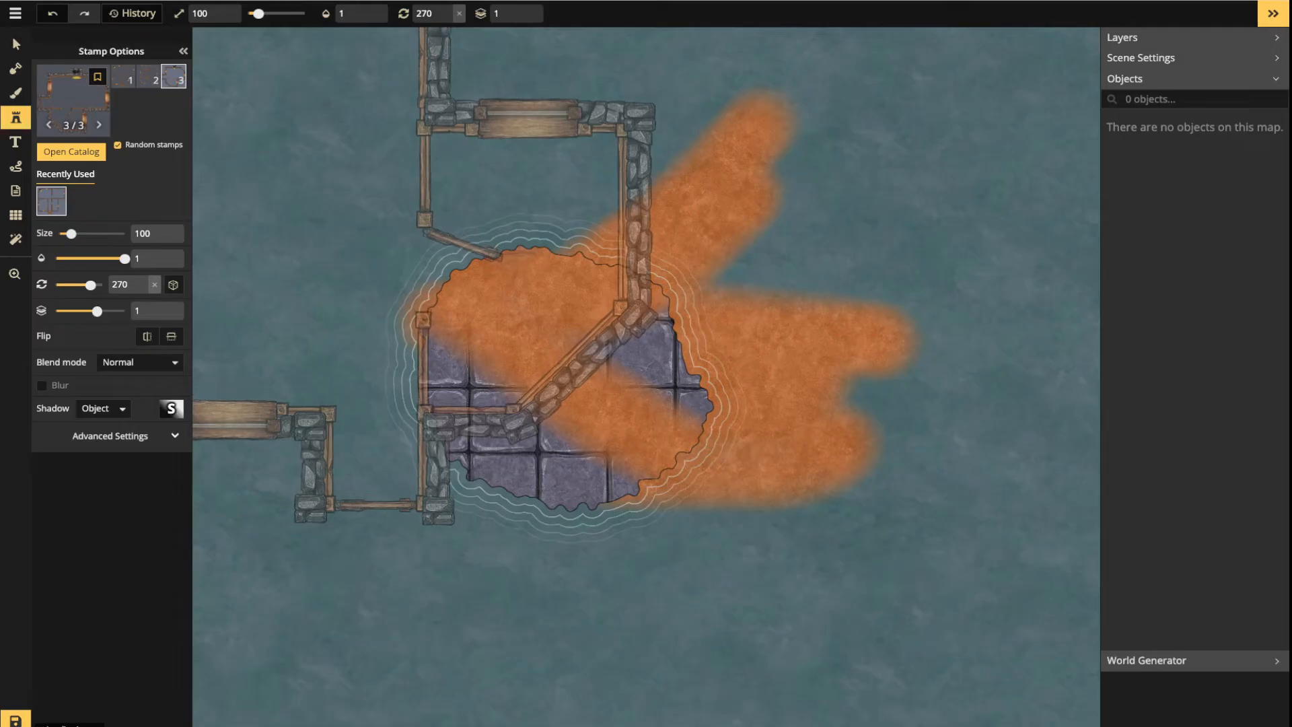
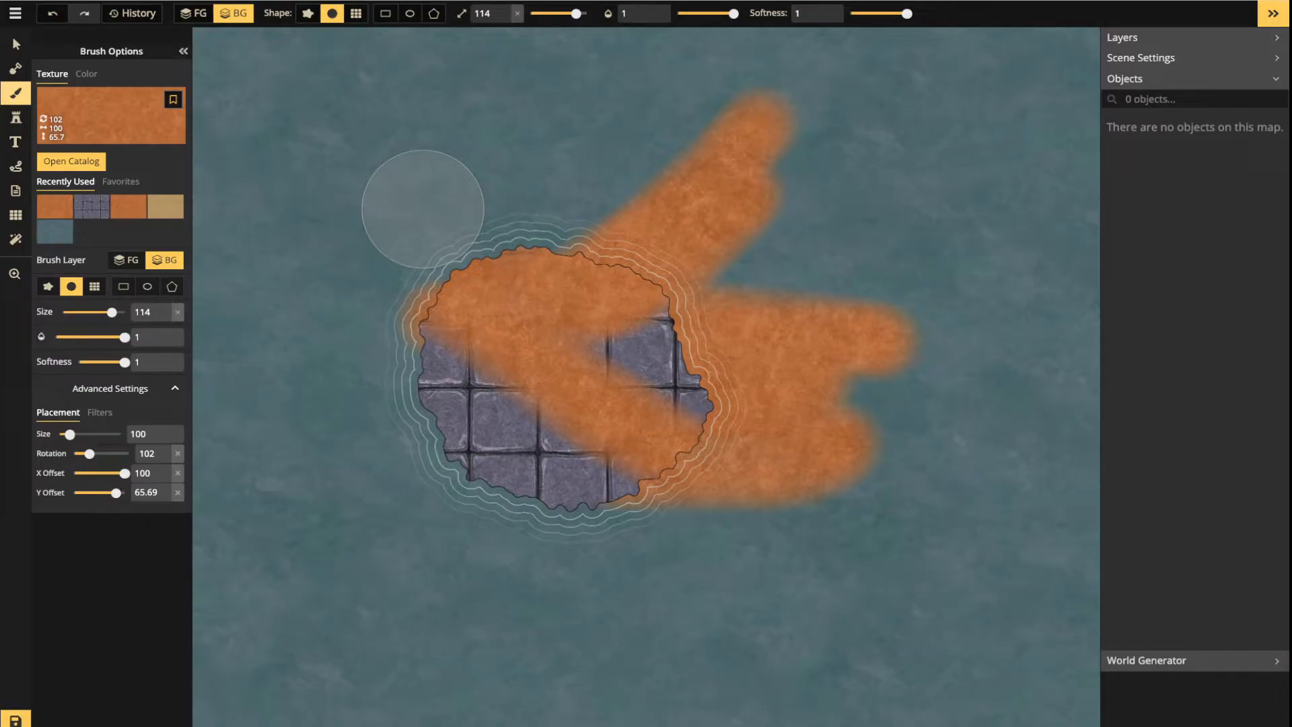
Place a Brown Mountains stamp at size 240 on the island's upper part, and briefly reopen the stamp catalog
click(15, 118)
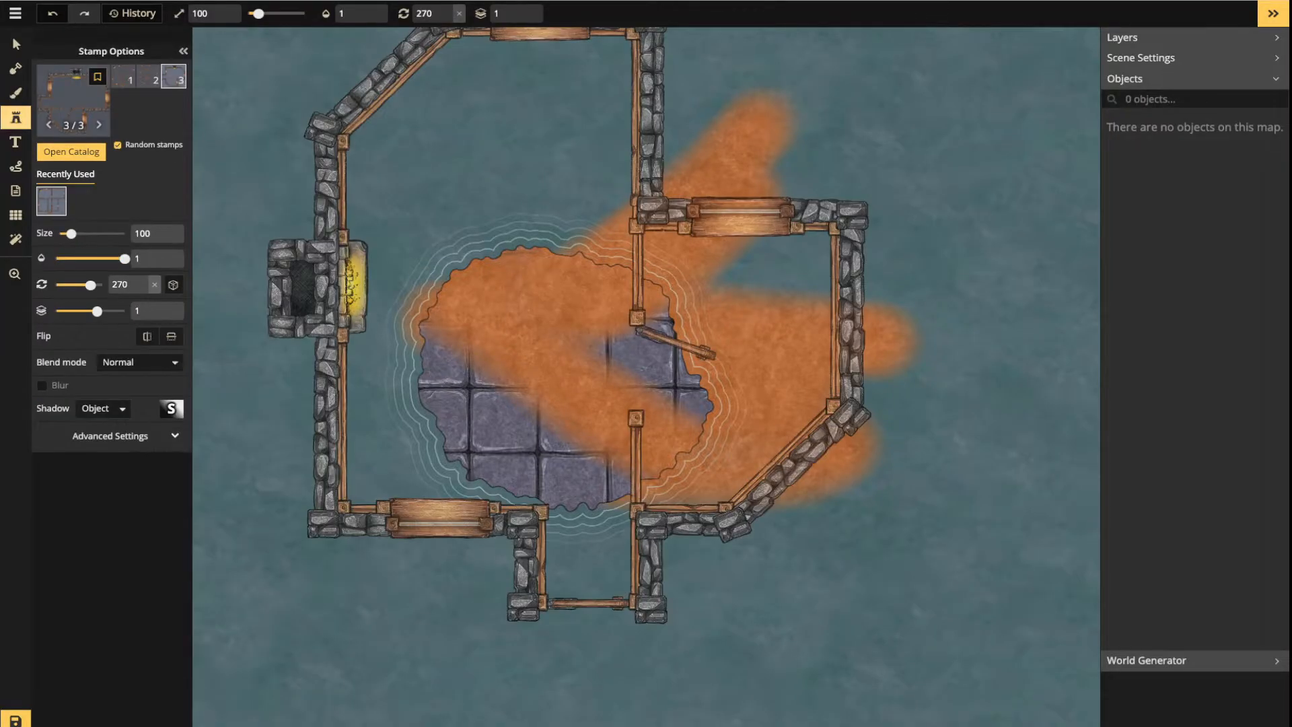
click(73, 94)
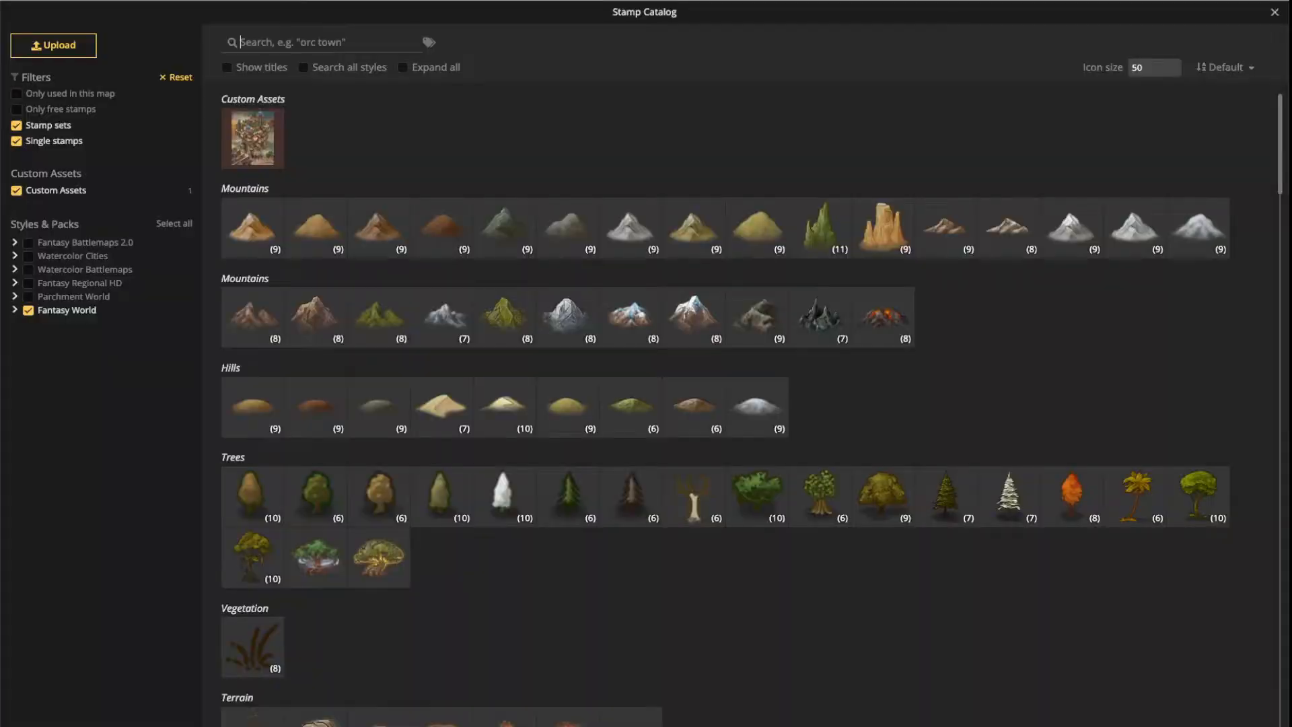
click(252, 225)
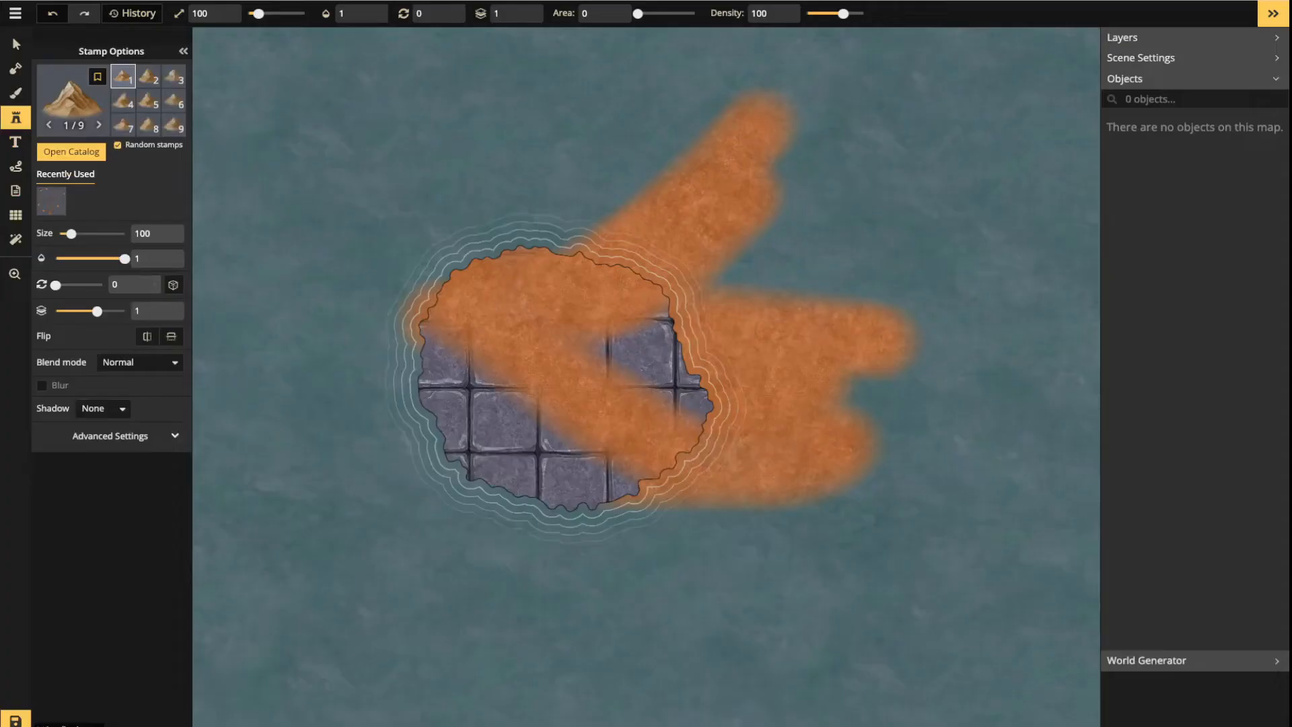
scroll(547, 293, up, 11)
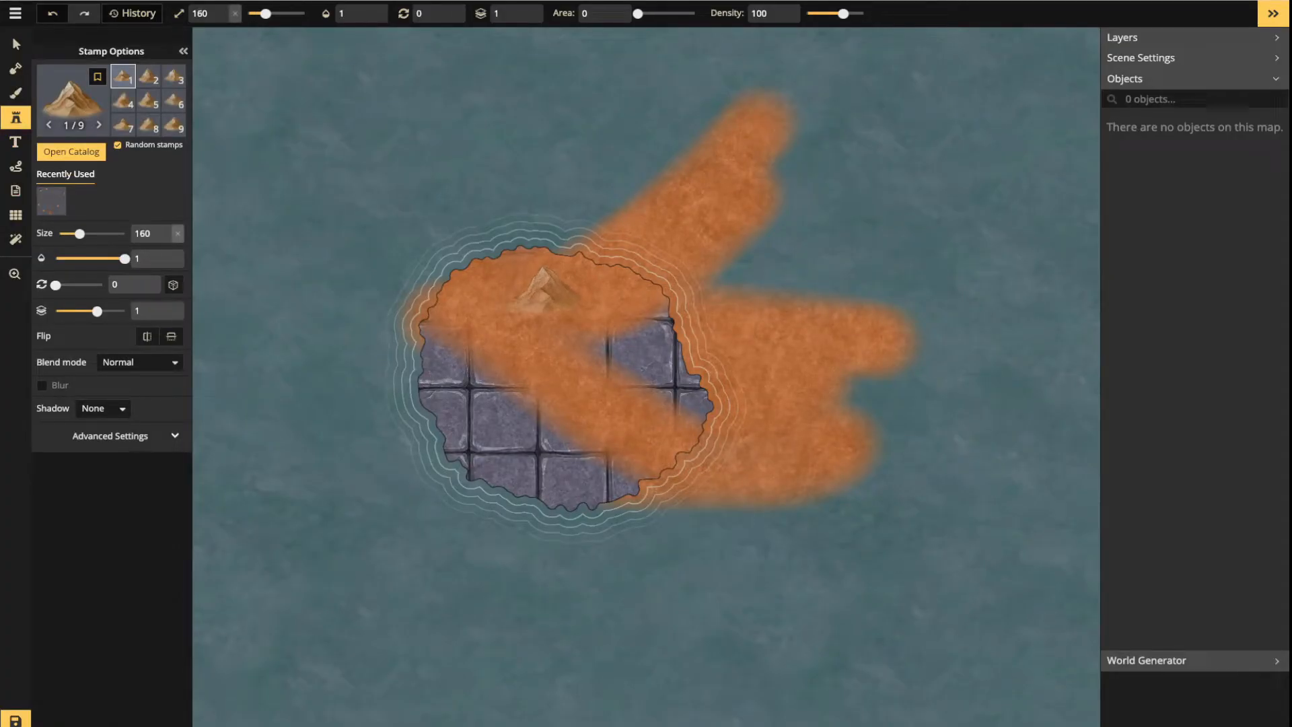
click(542, 269)
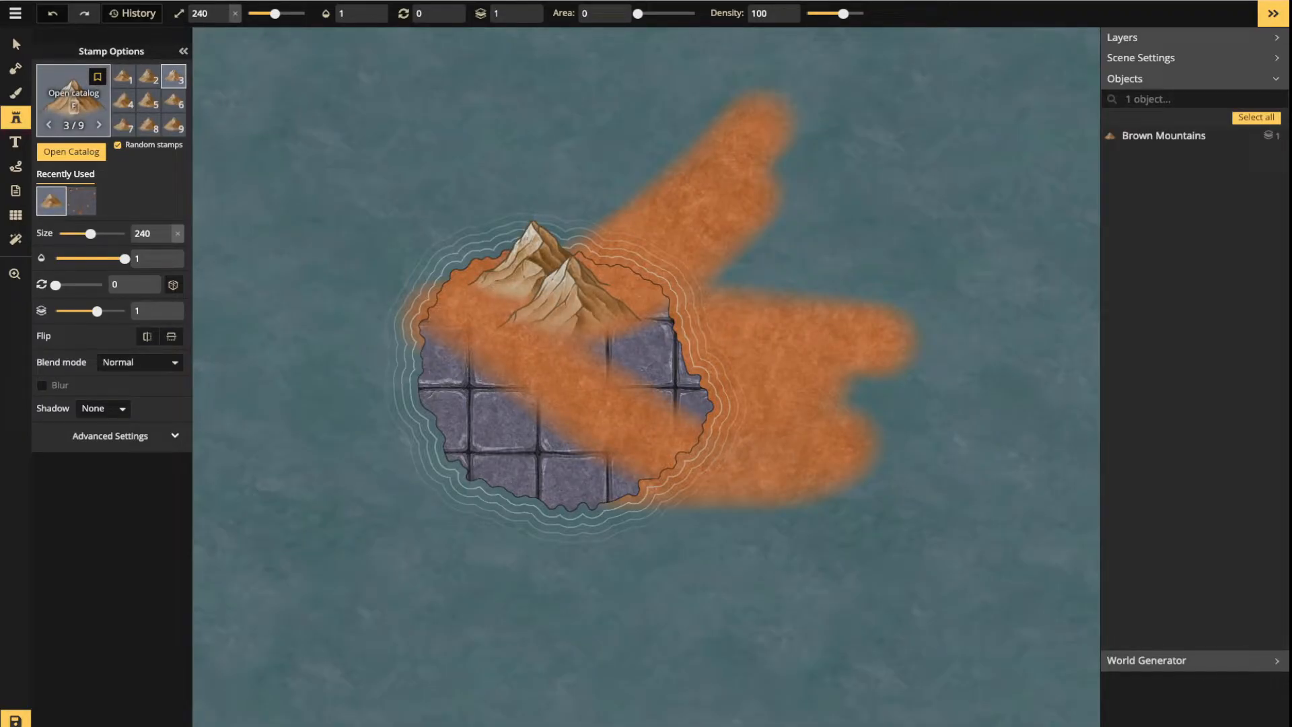
key(f)
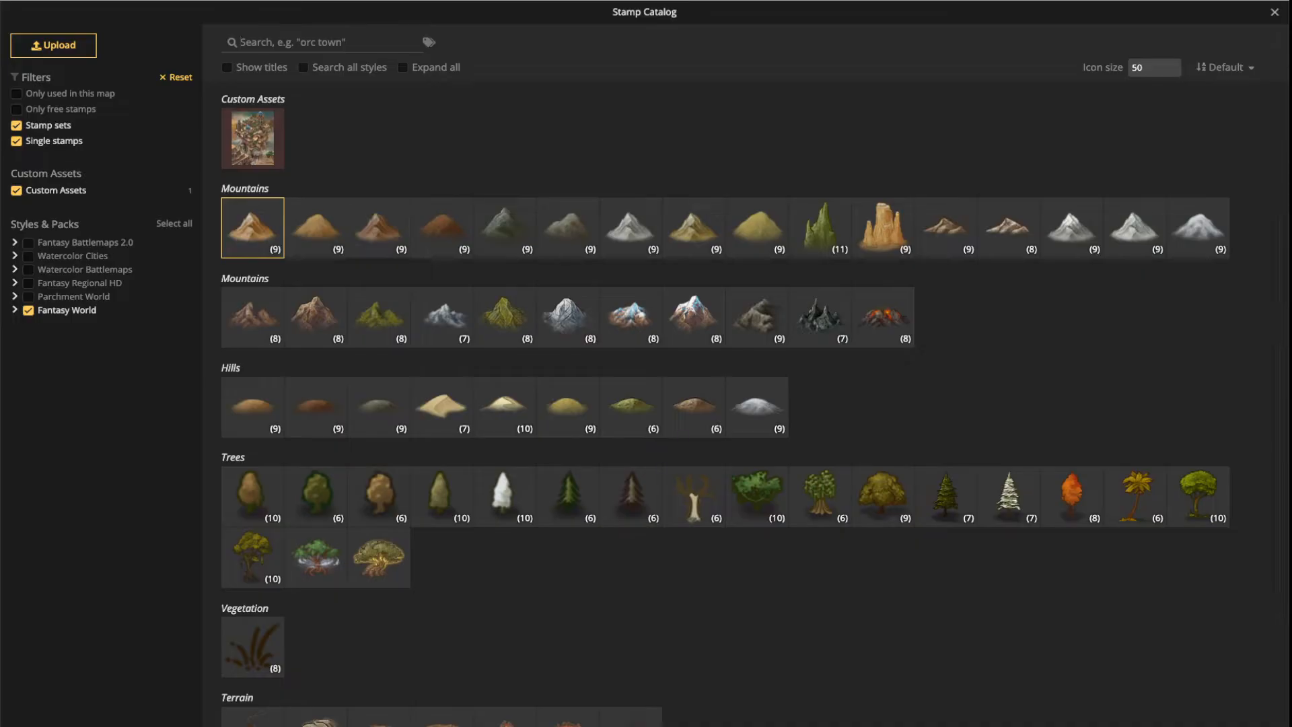
key(Escape)
Switch to the Brush tool, filter the texture catalog to Fantasy World, and choose the darker brown first grass texture
click(15, 92)
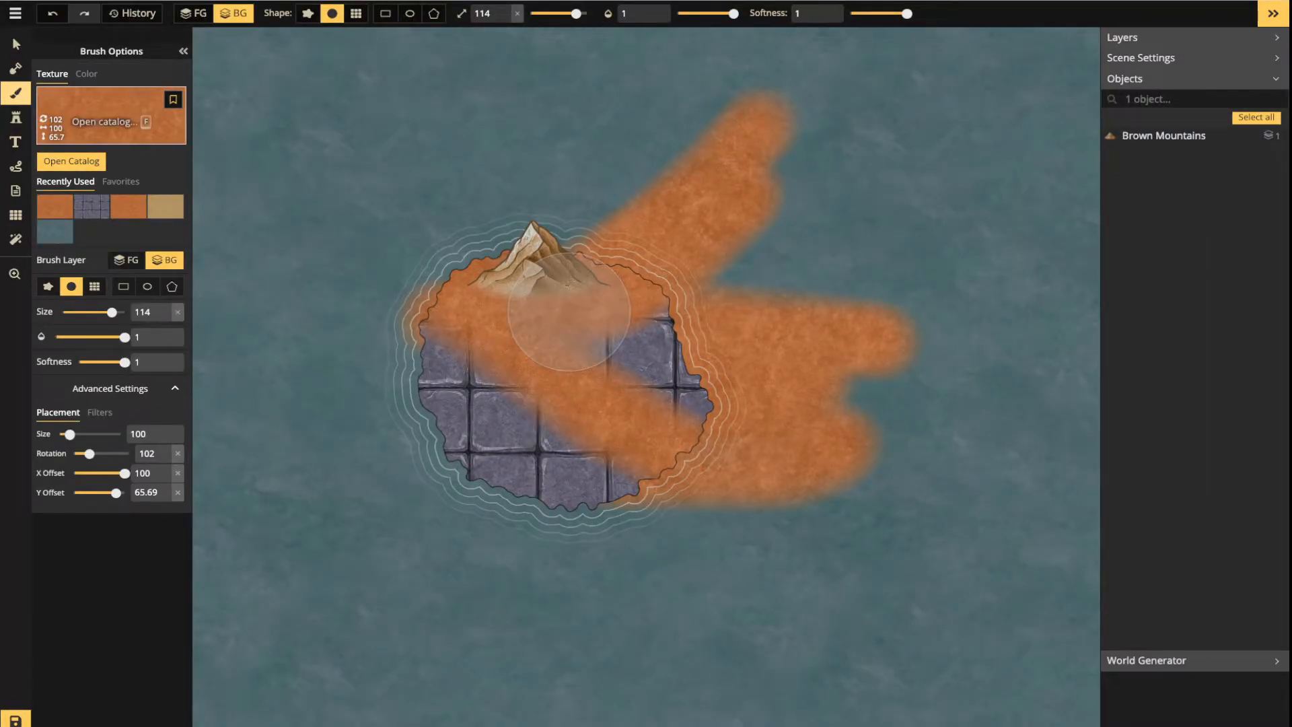
key(f)
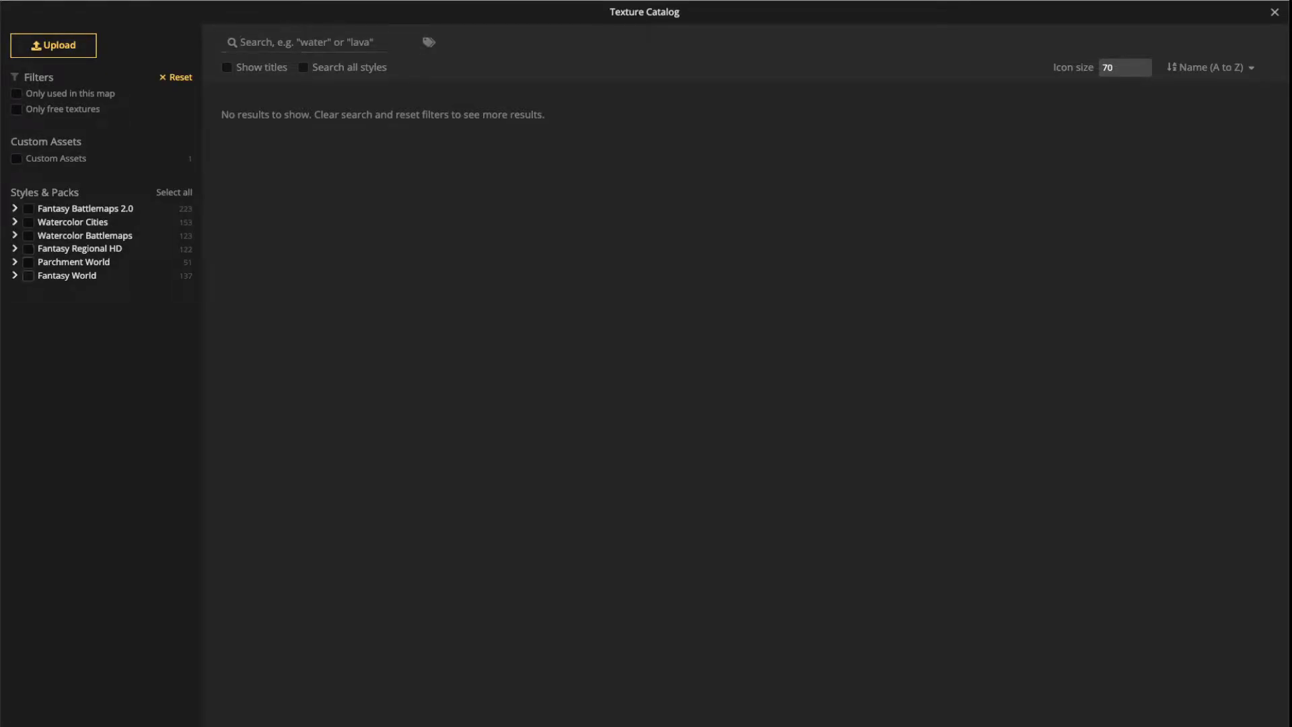
click(28, 275)
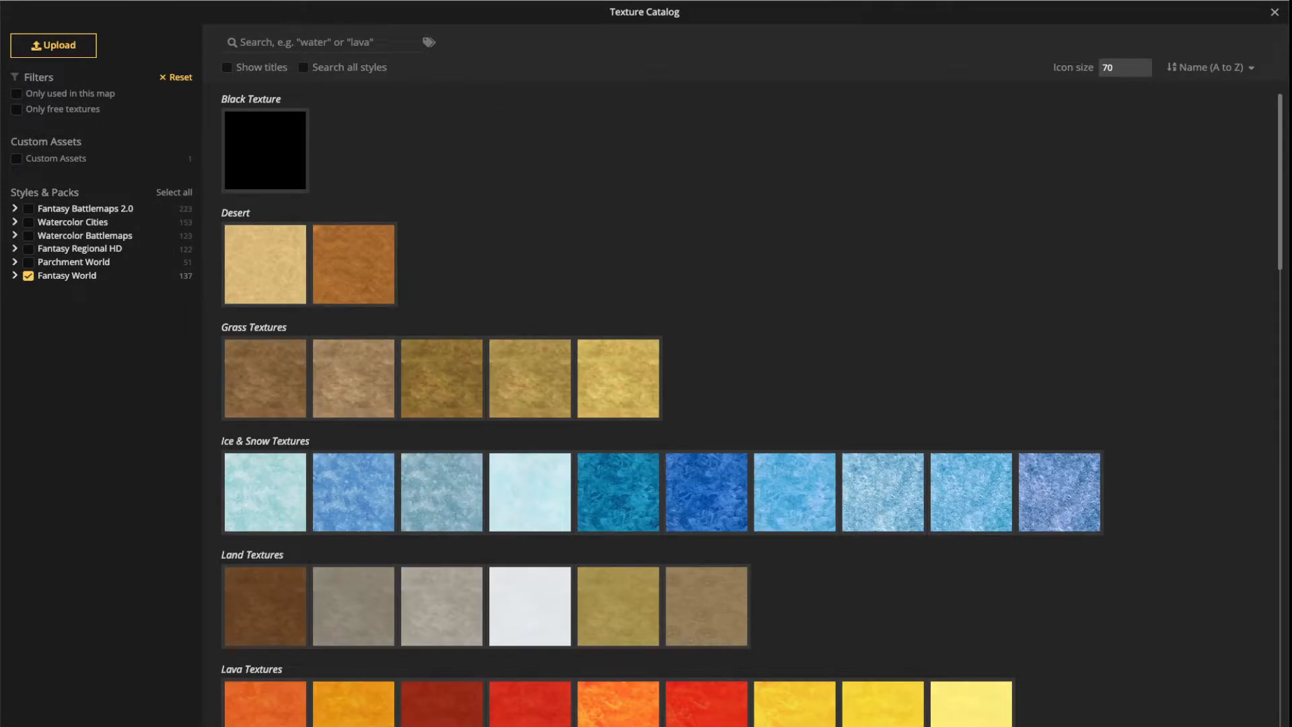
click(332, 286)
Paint the whole island with the brown grass texture on the foreground layer, using brush size 200 and softness 0
click(193, 13)
drag(577, 13, 602, 14)
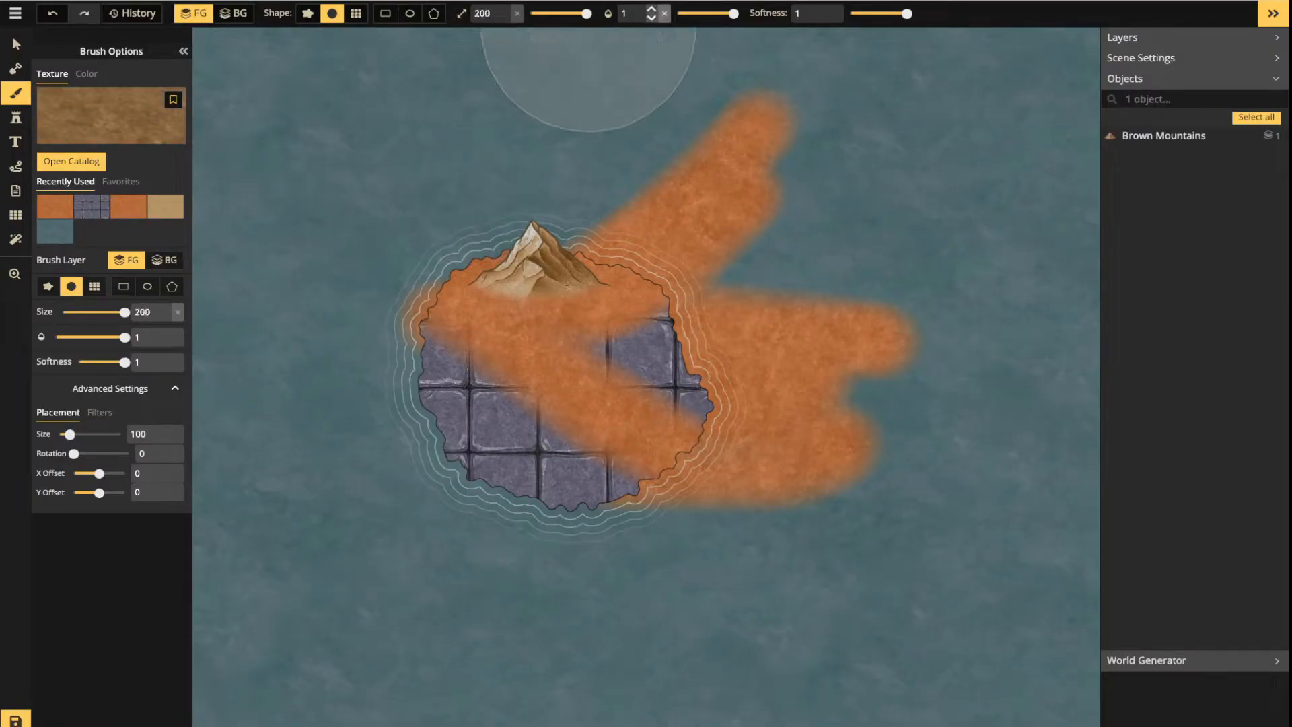
drag(907, 13, 849, 13)
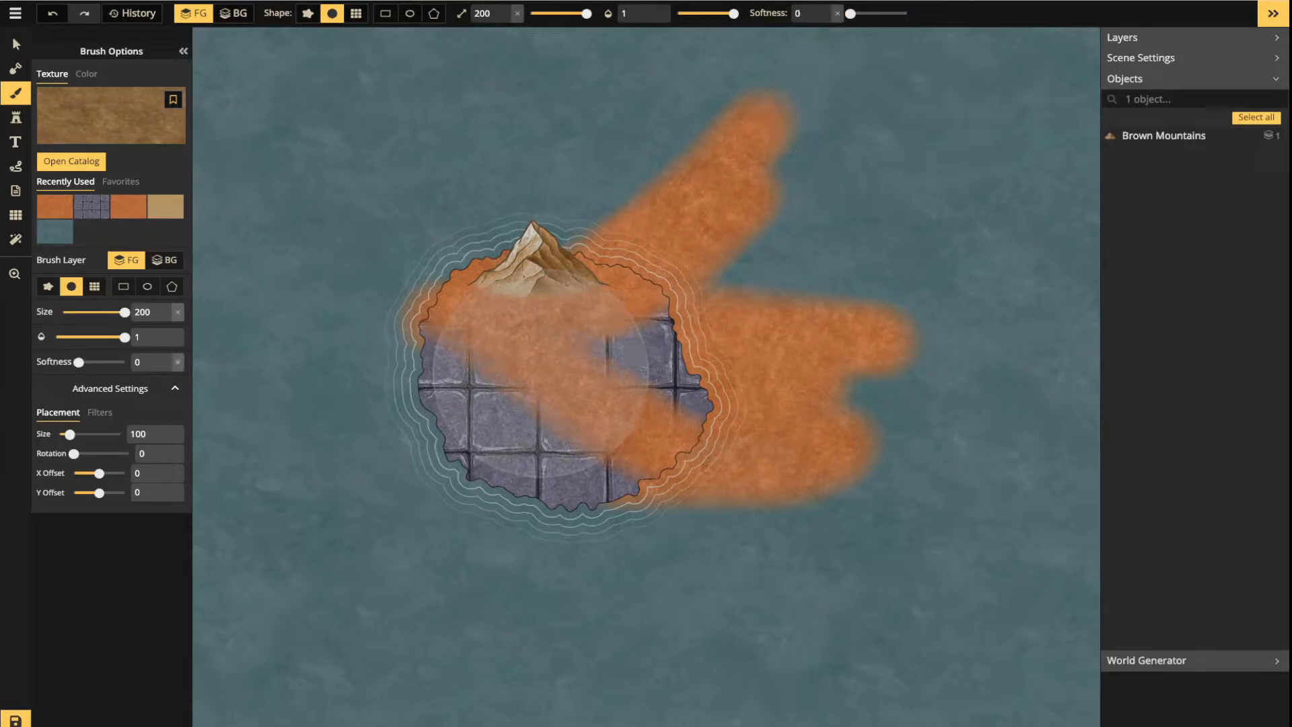
mouse_move(540, 370)
mouse_down()
mouse_move(528, 274)
mouse_move(460, 462)
mouse_move(646, 484)
mouse_move(687, 426)
mouse_move(686, 315)
mouse_up()
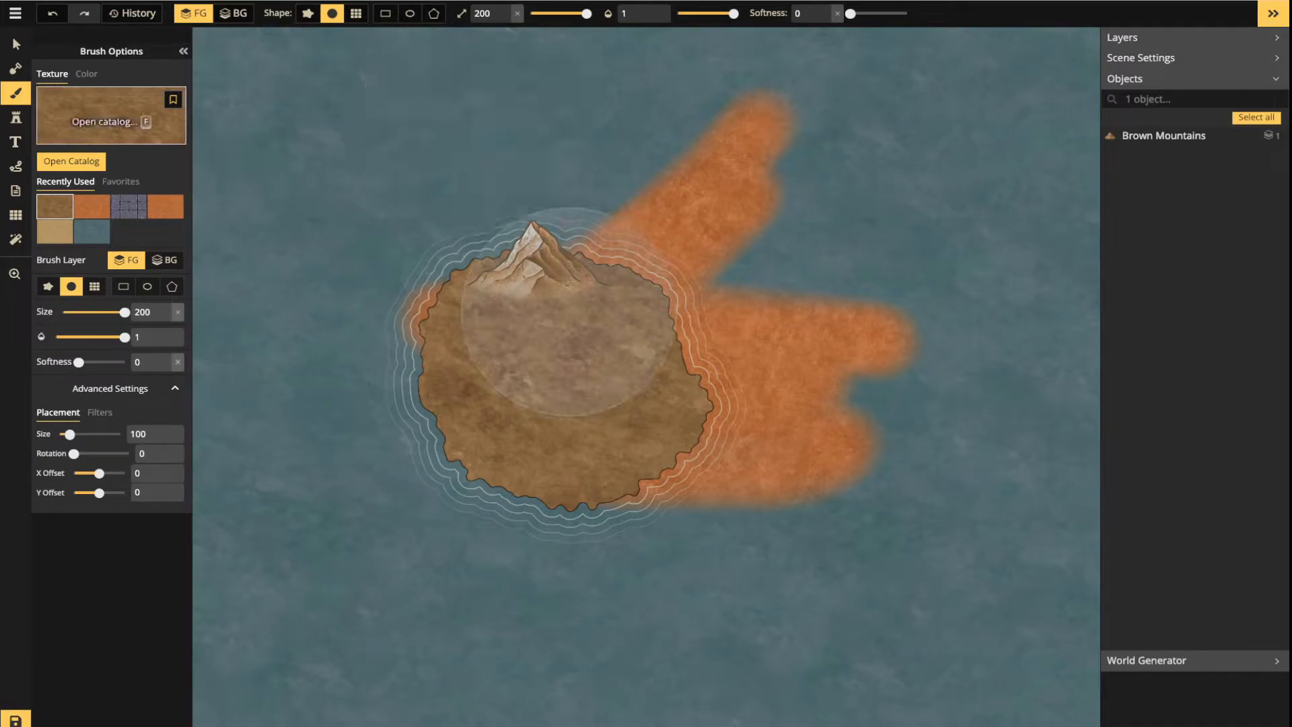
Browse the Fantasy World textures, switch the texture catalog filter to Fantasy Battlemaps 2.0, and choose the black cracked concrete texture
key(f)
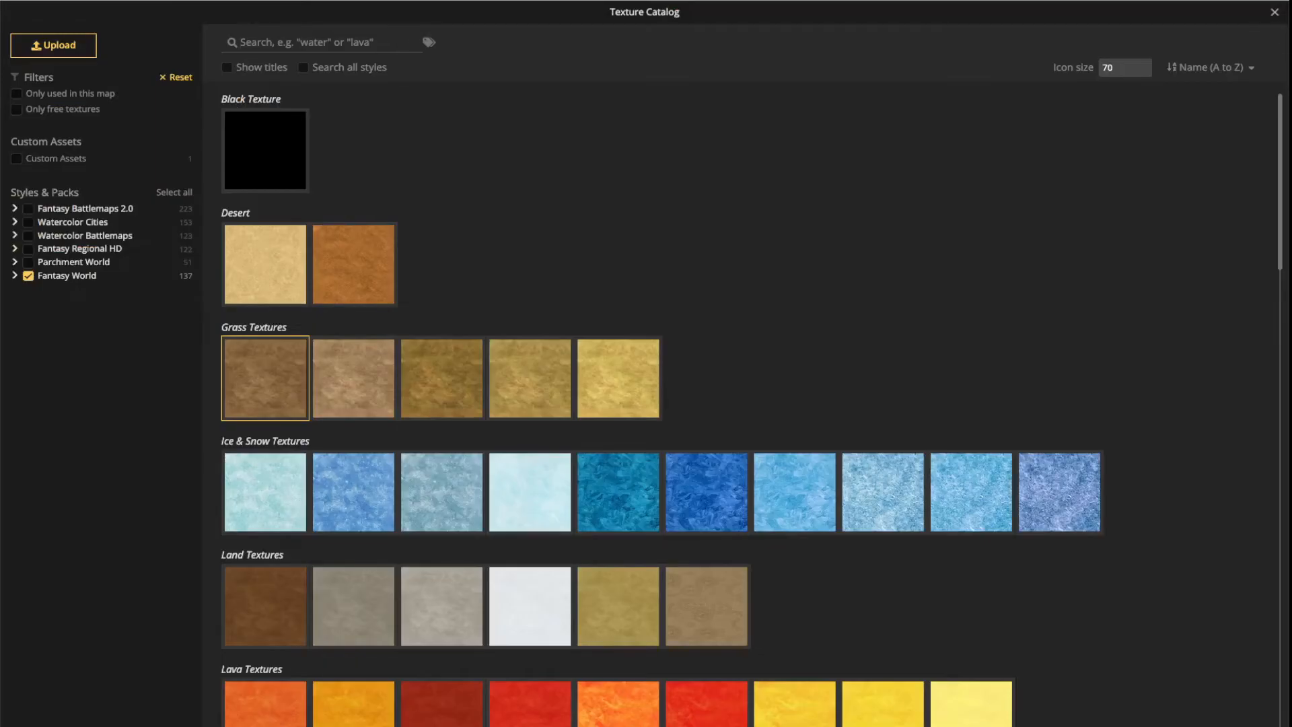
scroll(353, 452, down, 3)
scroll(749, 410, down, 4)
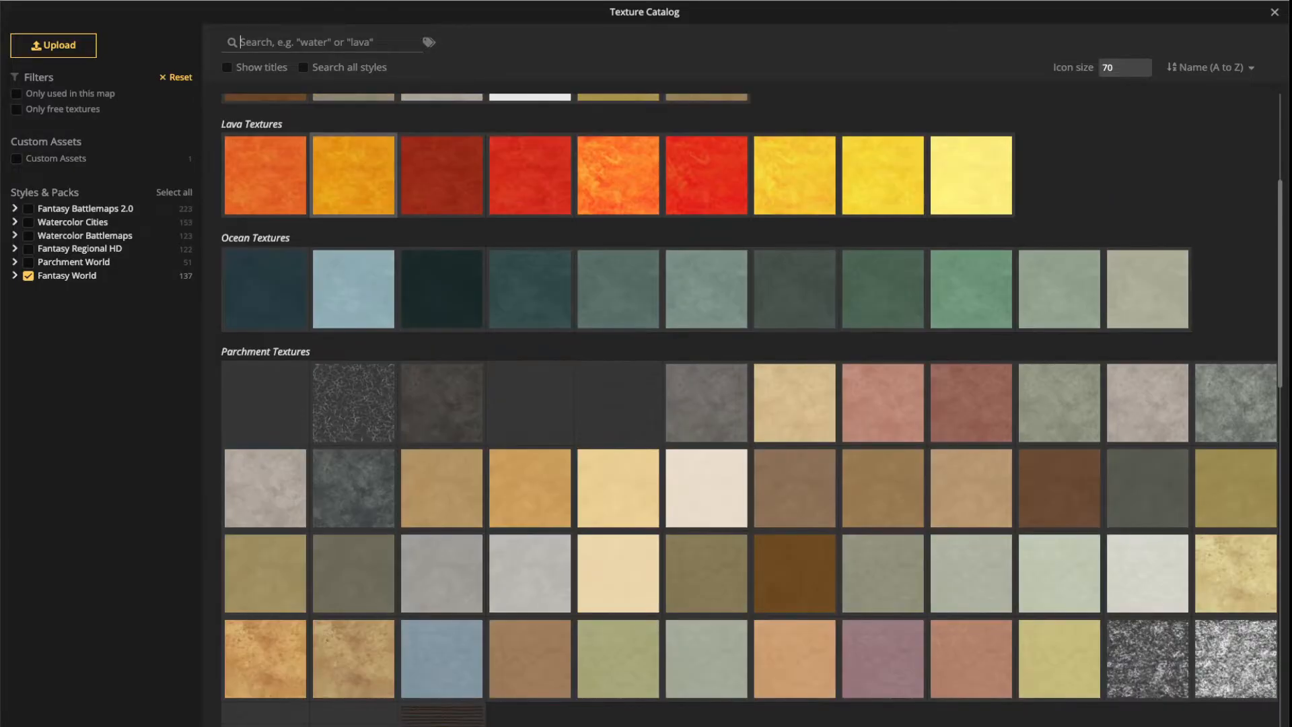
scroll(748, 409, down, 4)
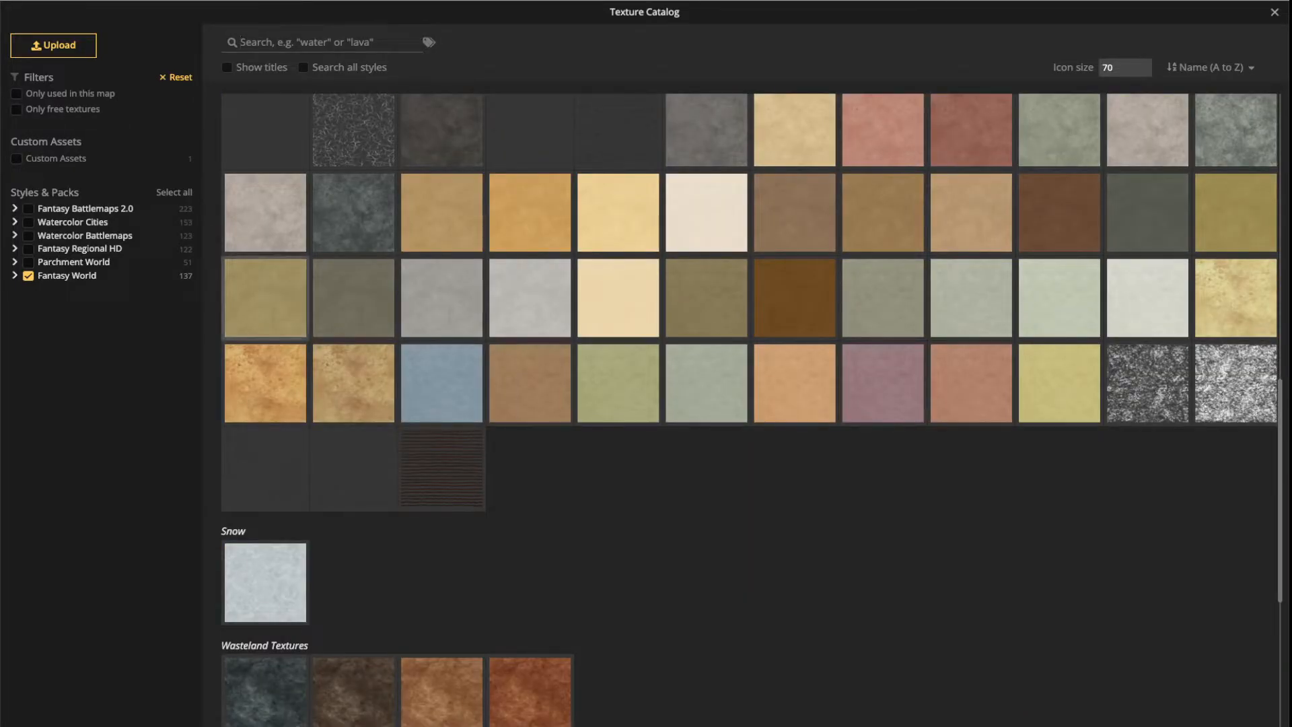
click(28, 276)
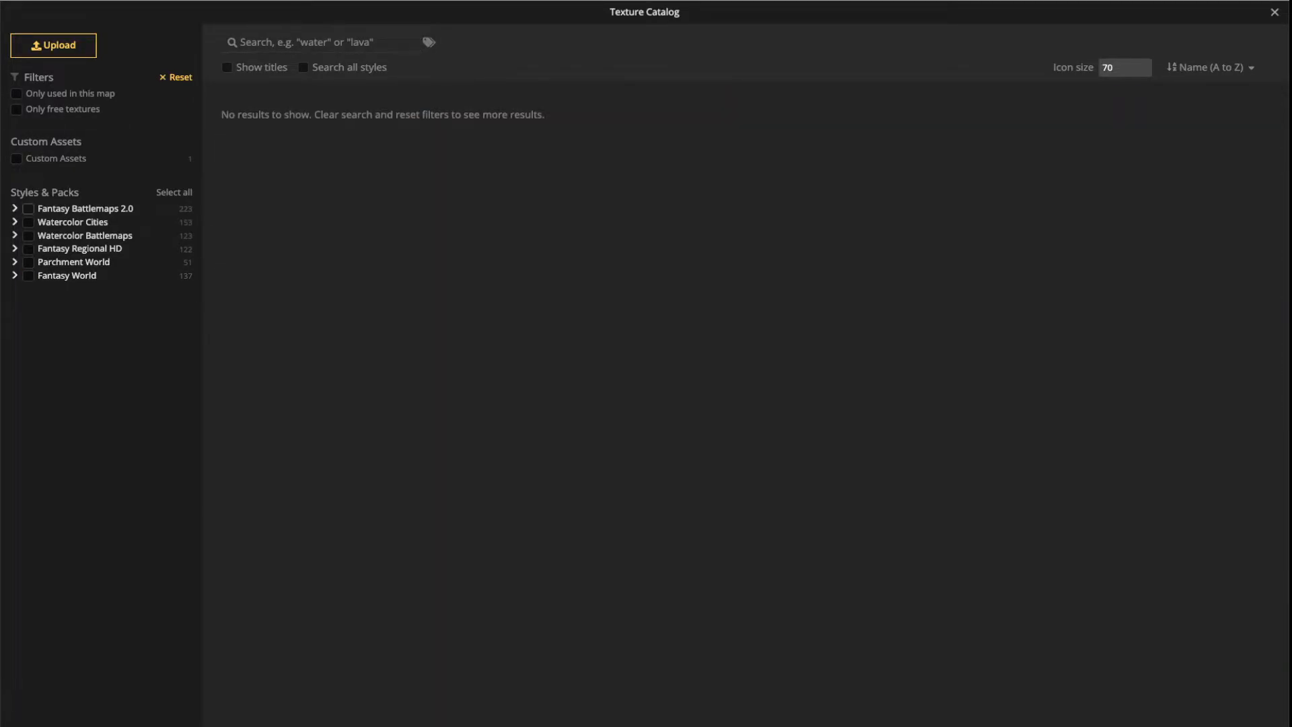
click(28, 208)
scroll(749, 410, down, 4)
scroll(748, 410, up, 20)
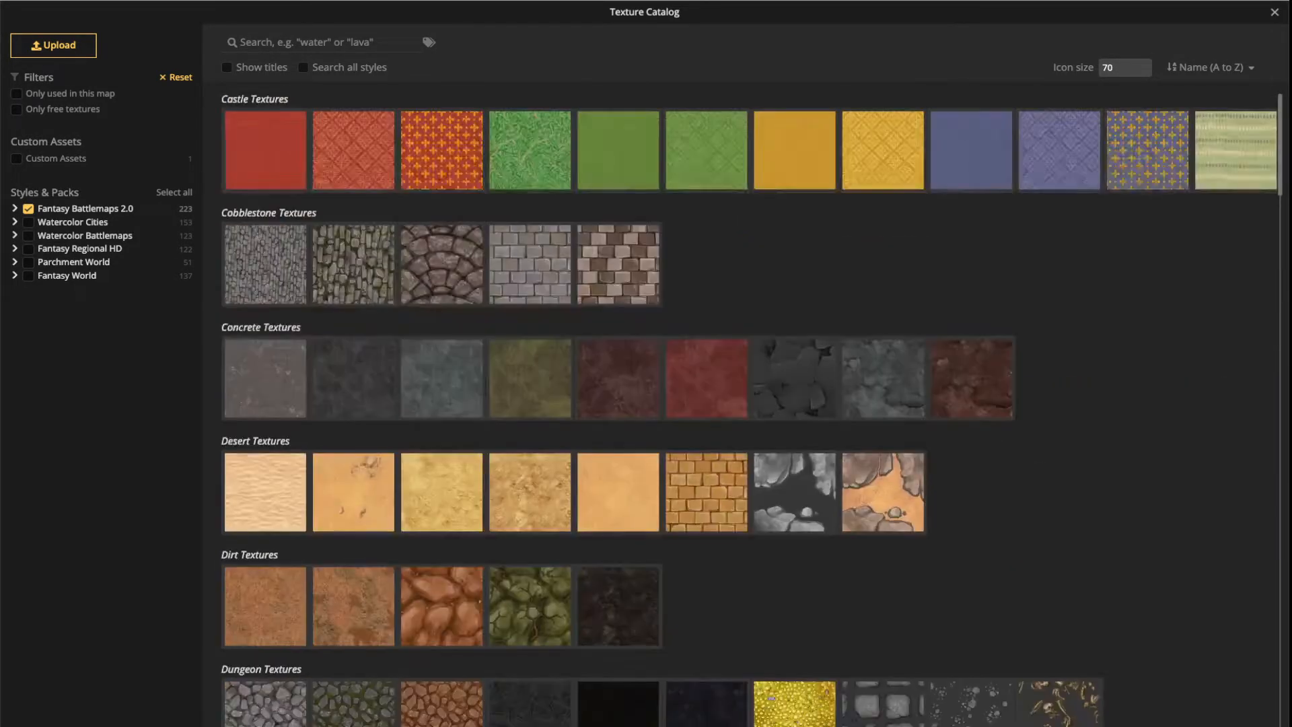
click(794, 377)
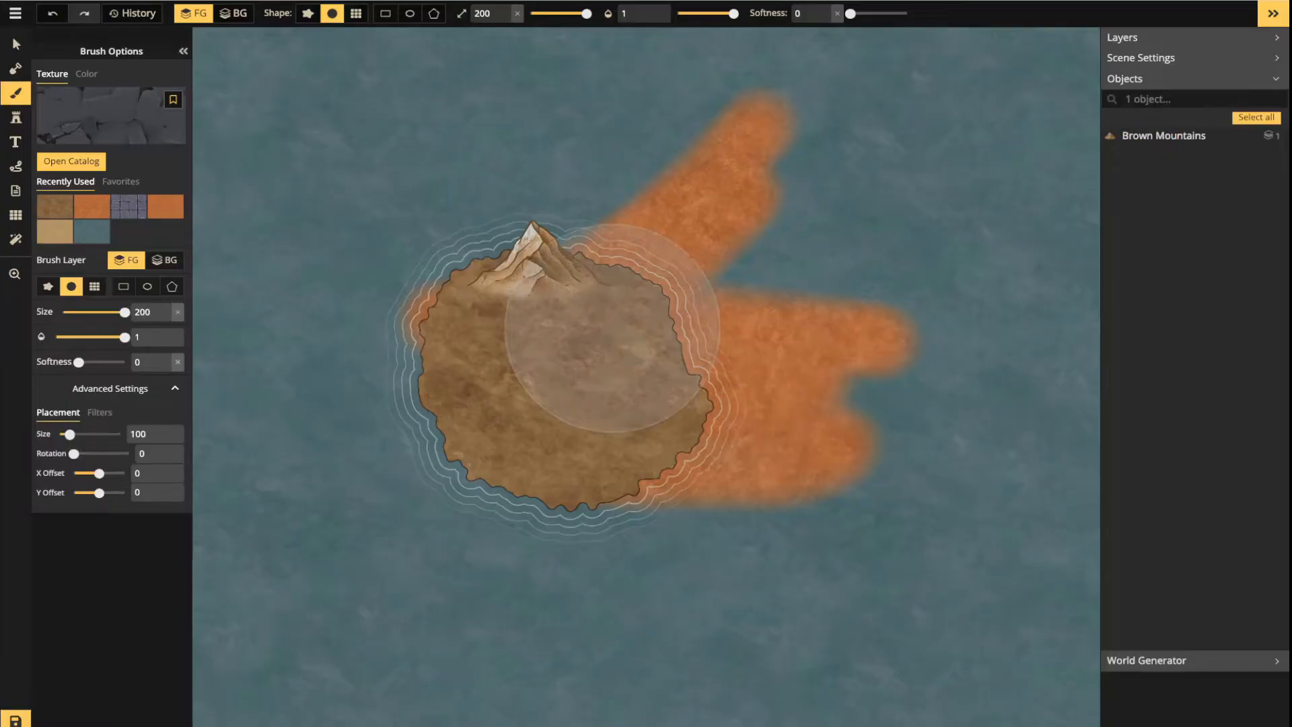
Try painting the cracked texture across the island's middle at brush size 38, and undo the painting
scroll(512, 289, up, 5)
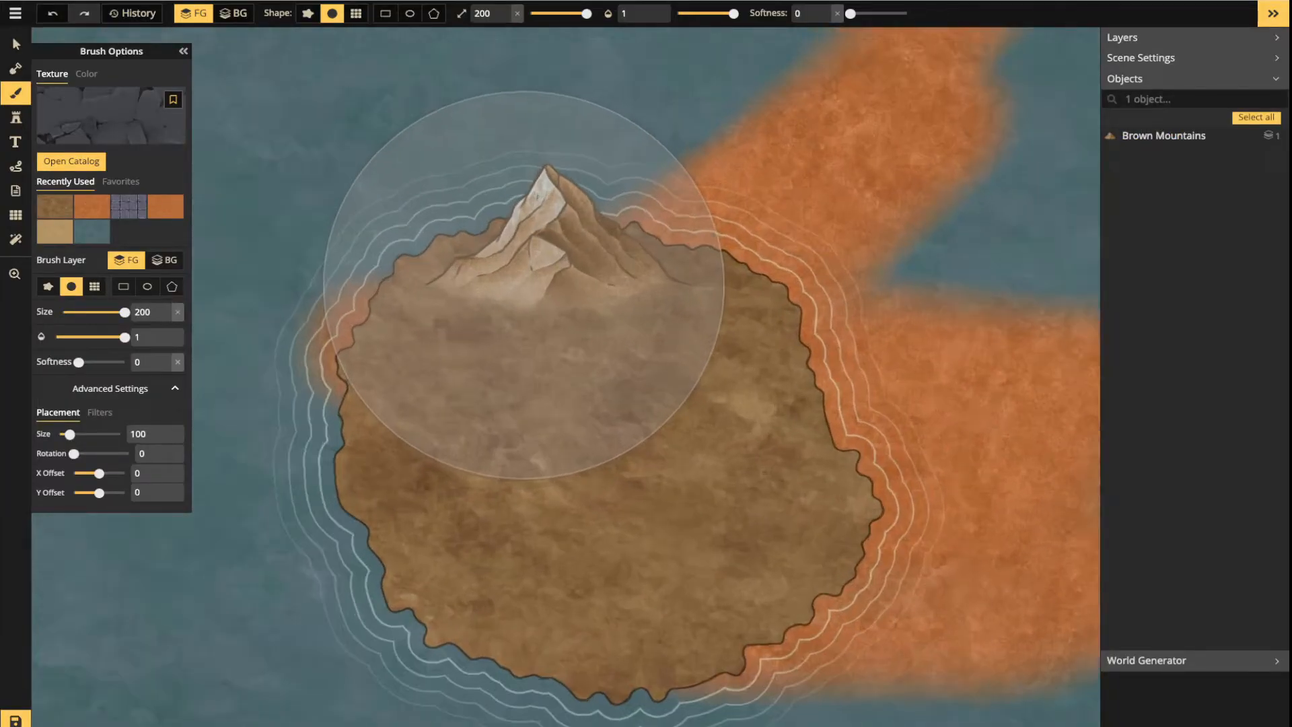
mouse_move(587, 14)
mouse_down()
mouse_move(545, 13)
mouse_move(557, 14)
mouse_up()
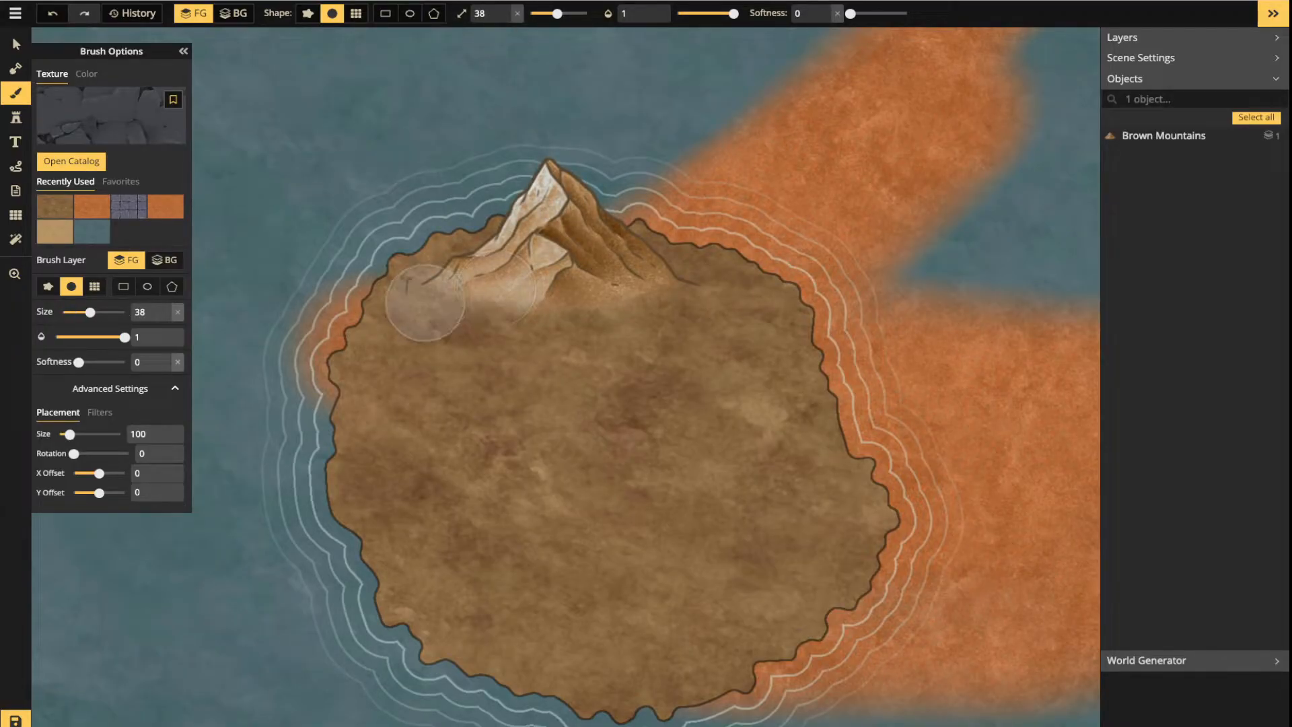
mouse_move(617, 316)
mouse_down()
mouse_move(597, 336)
mouse_move(477, 354)
mouse_move(421, 409)
mouse_move(656, 380)
mouse_move(738, 349)
mouse_move(711, 329)
mouse_move(608, 343)
mouse_move(749, 435)
mouse_move(784, 369)
mouse_move(762, 401)
mouse_move(576, 512)
mouse_move(441, 499)
mouse_up()
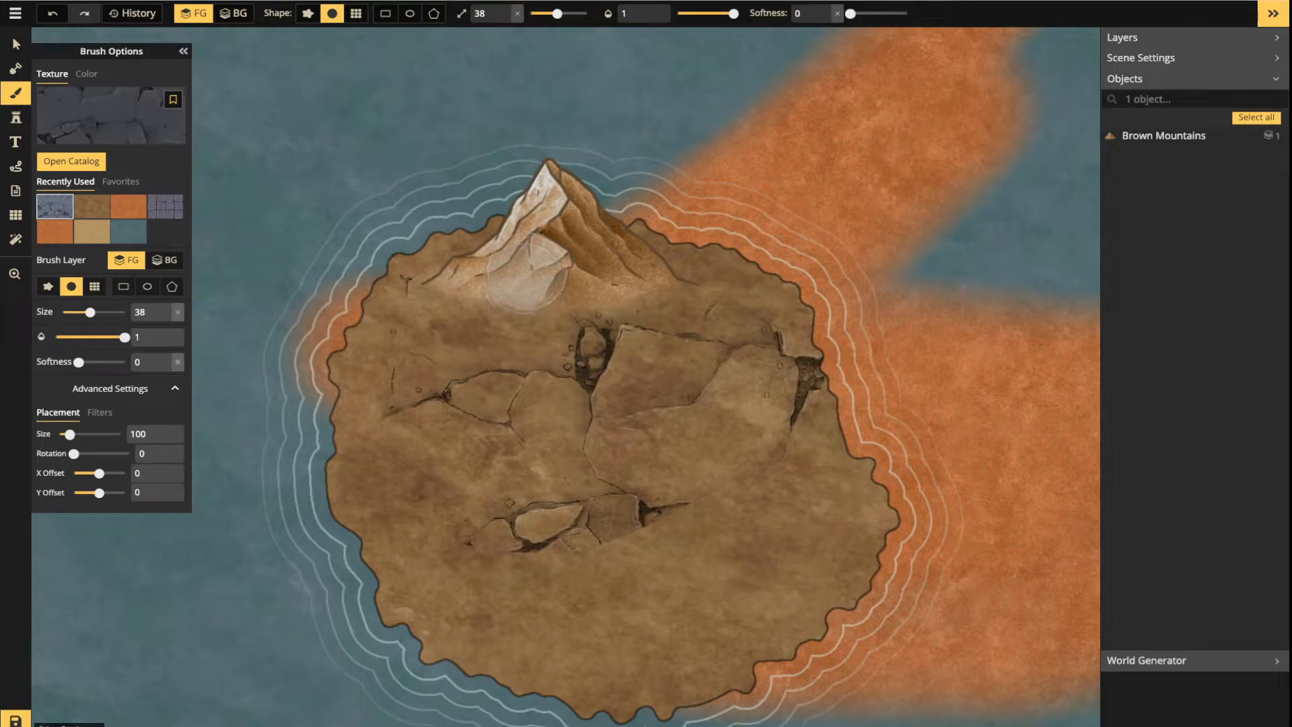
key(ctrl+z)
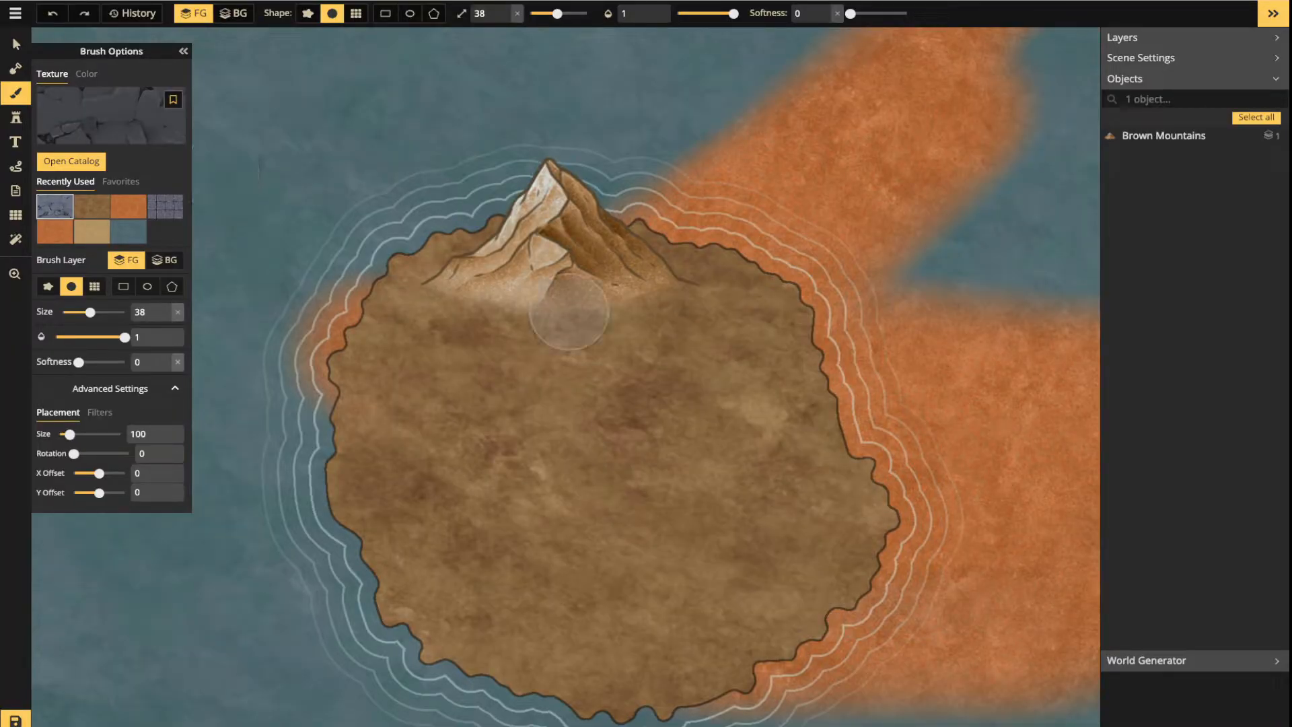
Try different placement sizes for the cracked texture, including 19.8, 209.92 and 10, ending at 14.9
scroll(569, 311, down, 10)
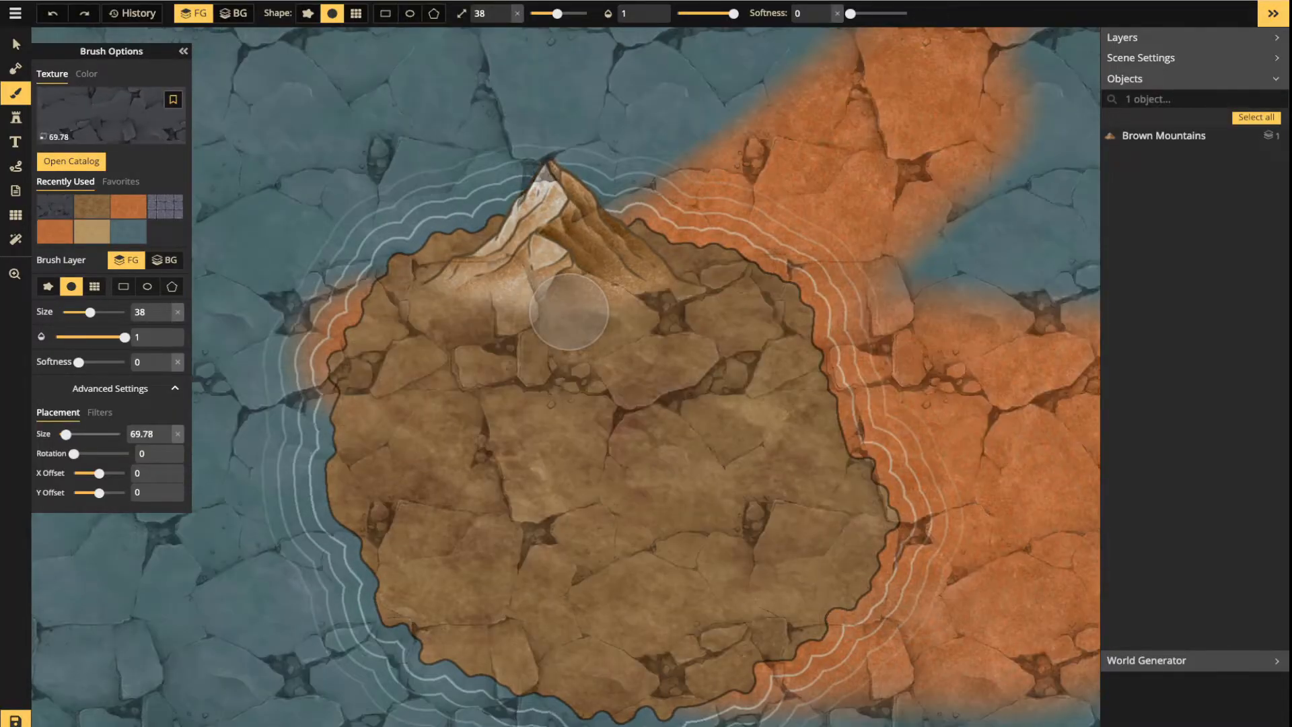
scroll(569, 311, down, 2)
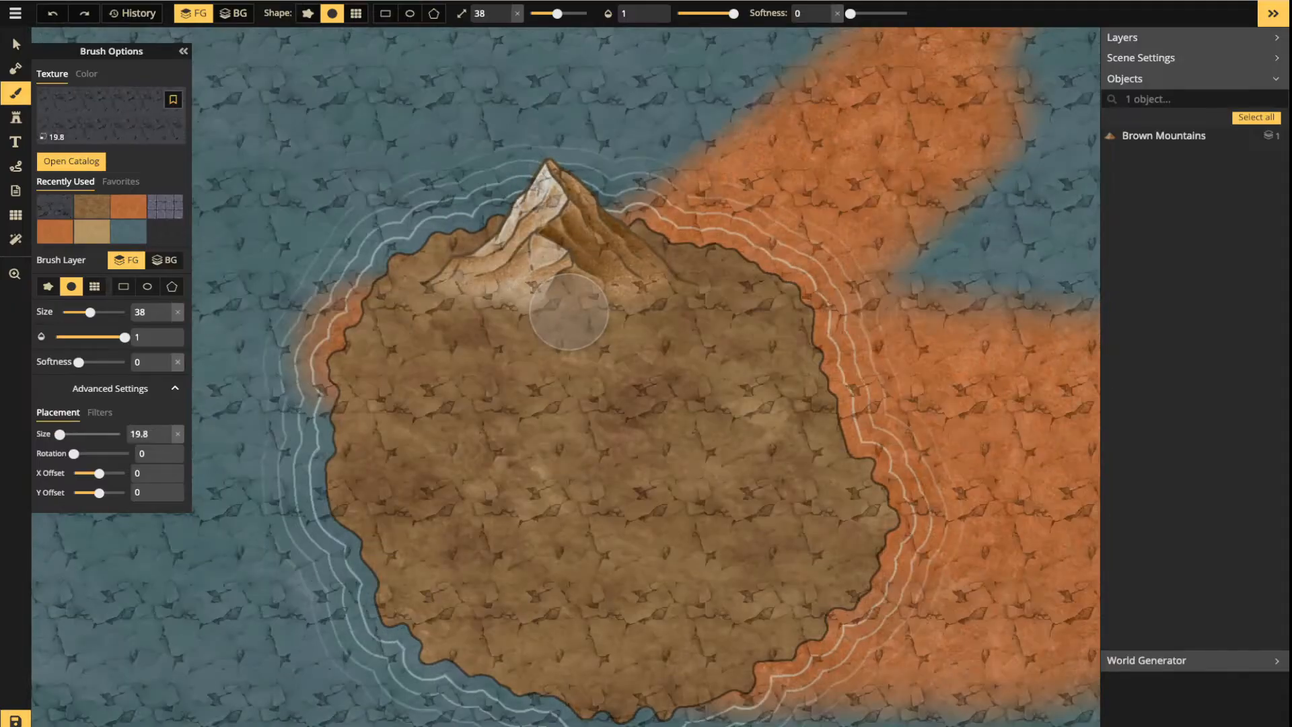
scroll(569, 312, up, 3)
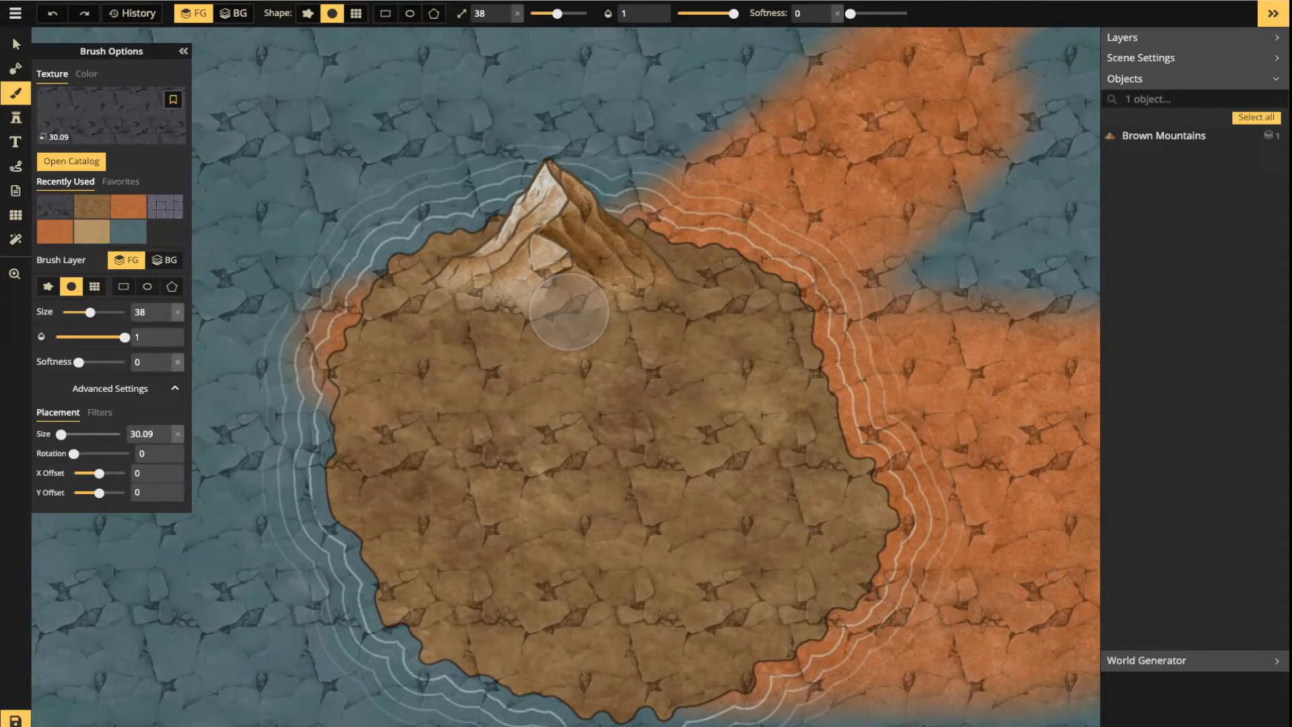
scroll(570, 312, up, 14)
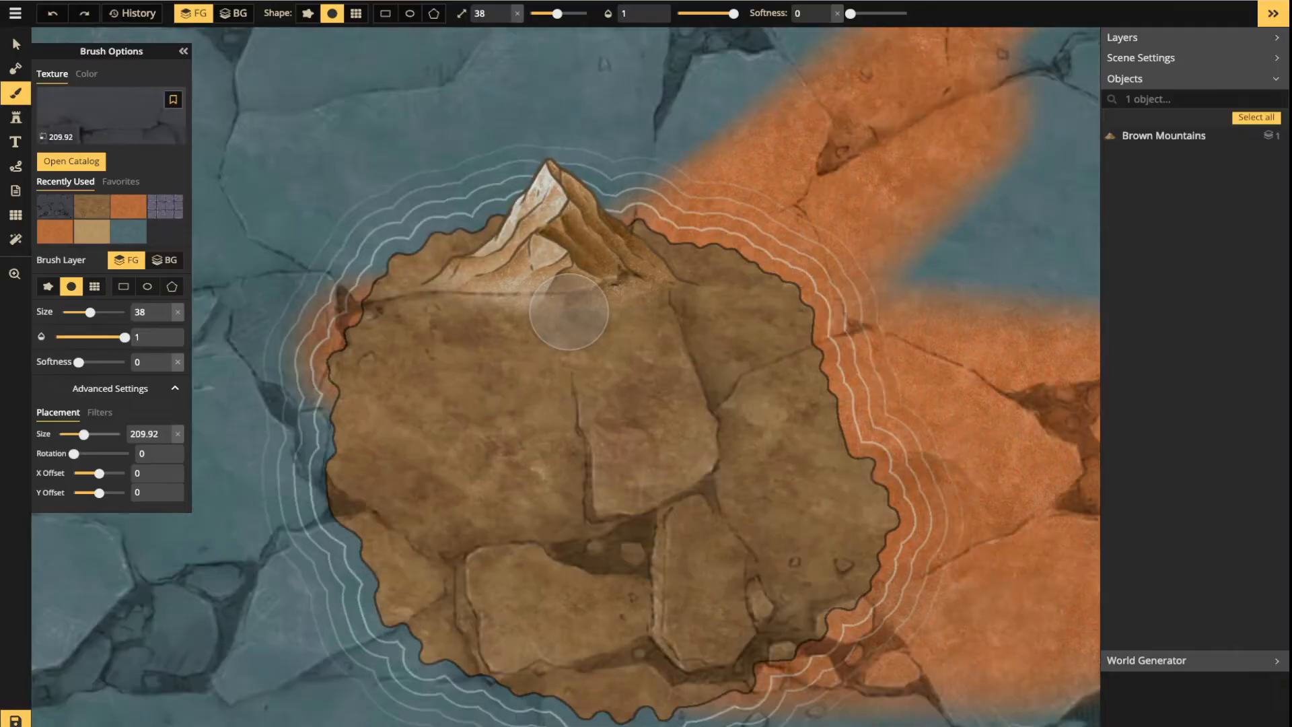
scroll(569, 311, down, 20)
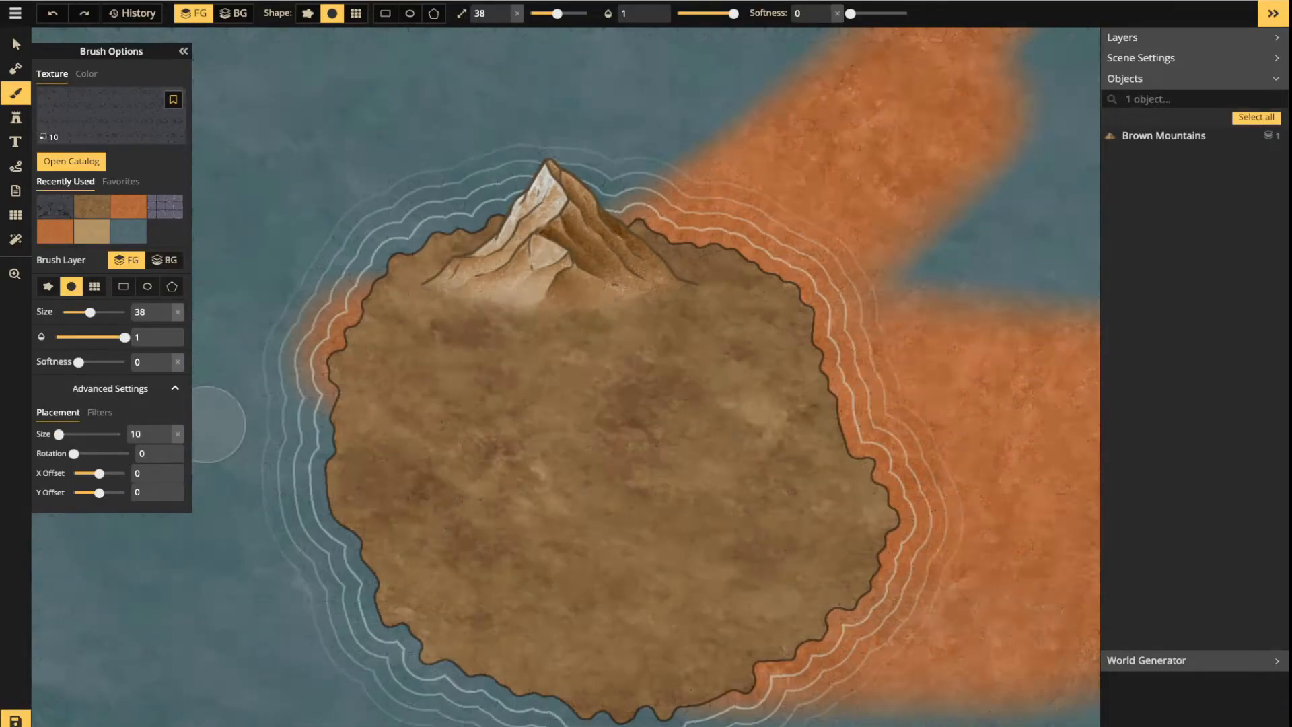
scroll(569, 312, up, 3)
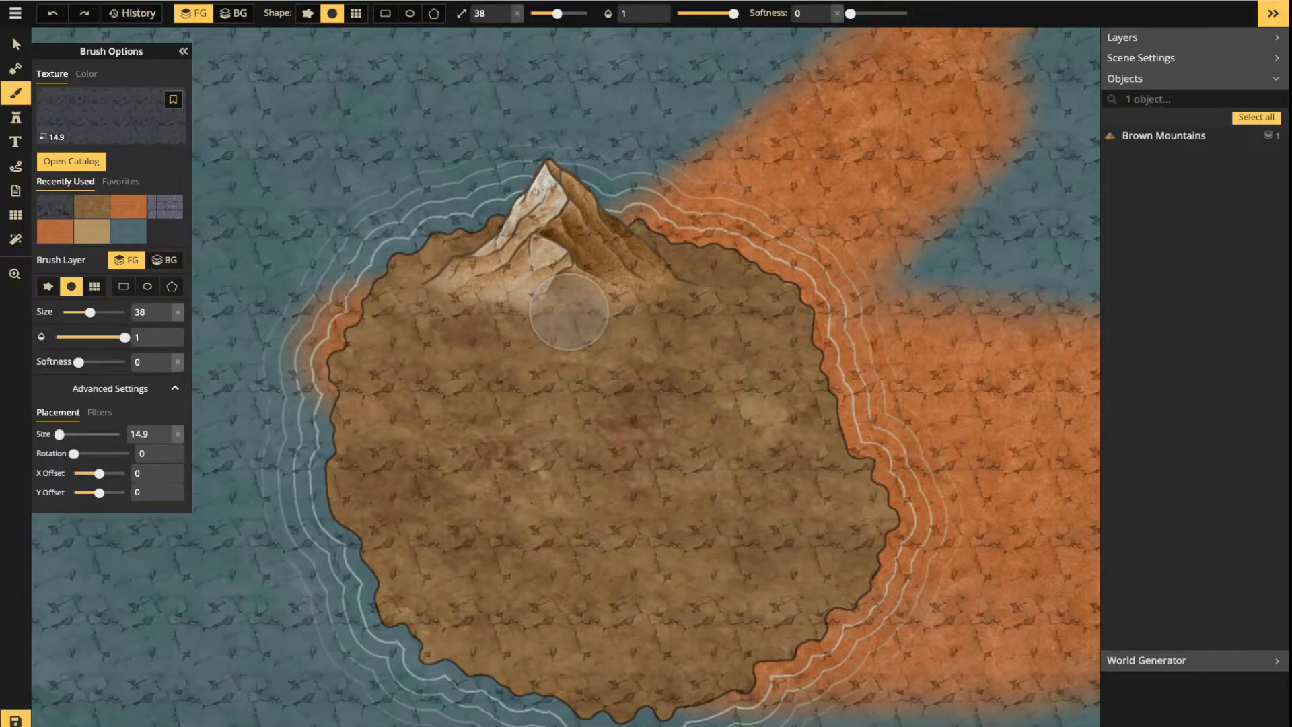
scroll(569, 312, down, 1)
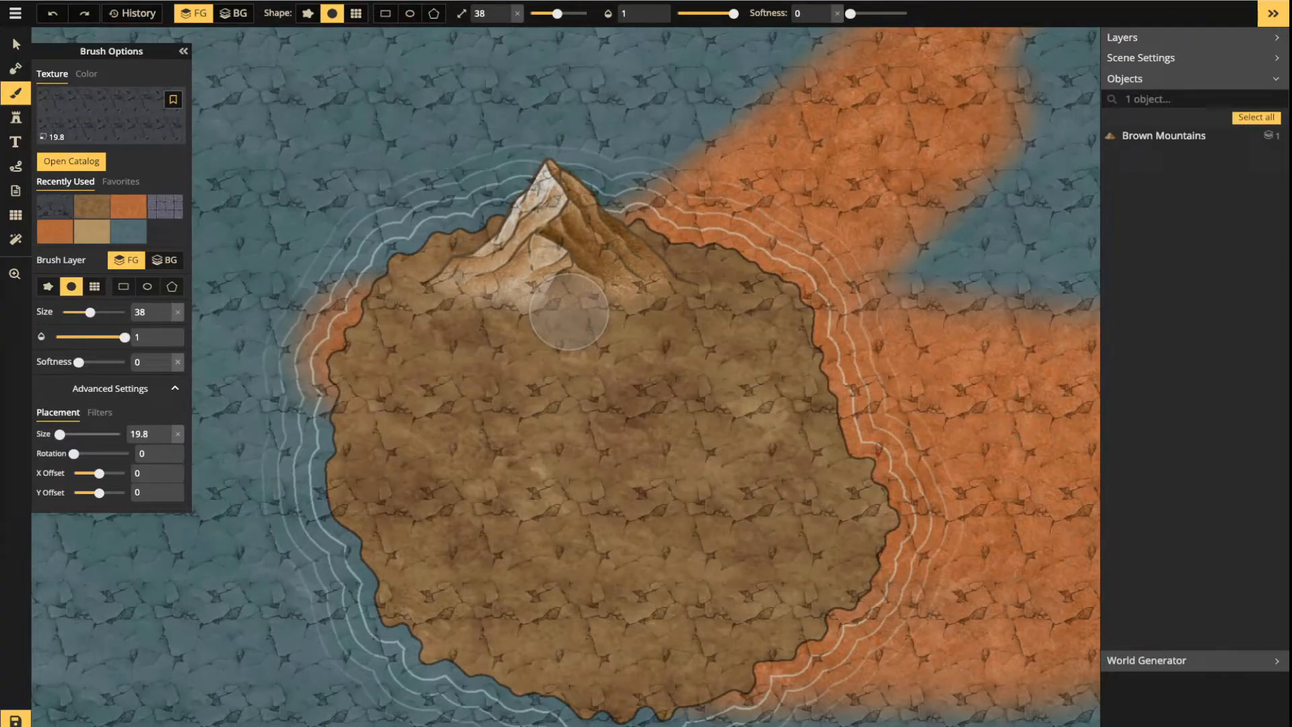
scroll(569, 311, down, 1)
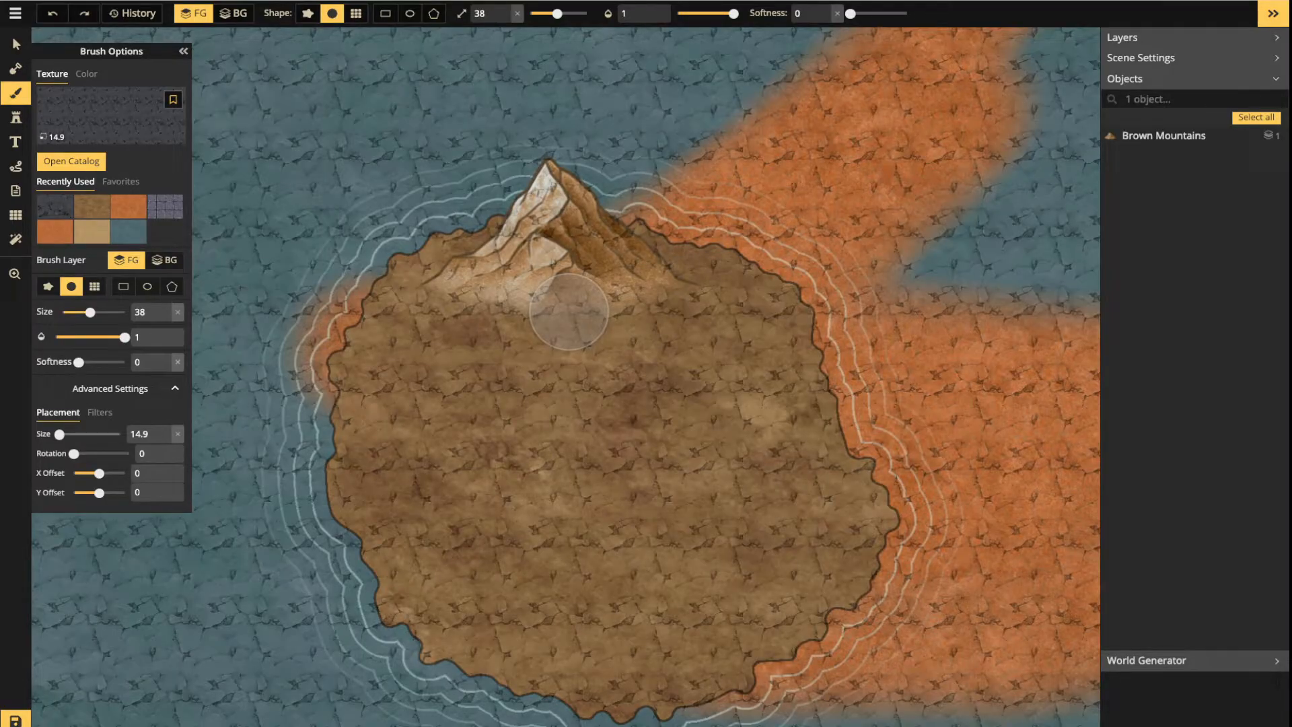
Adjust the cracked texture's placement to size 34.99, rotation 147 and X offset 5
scroll(569, 312, up, 10)
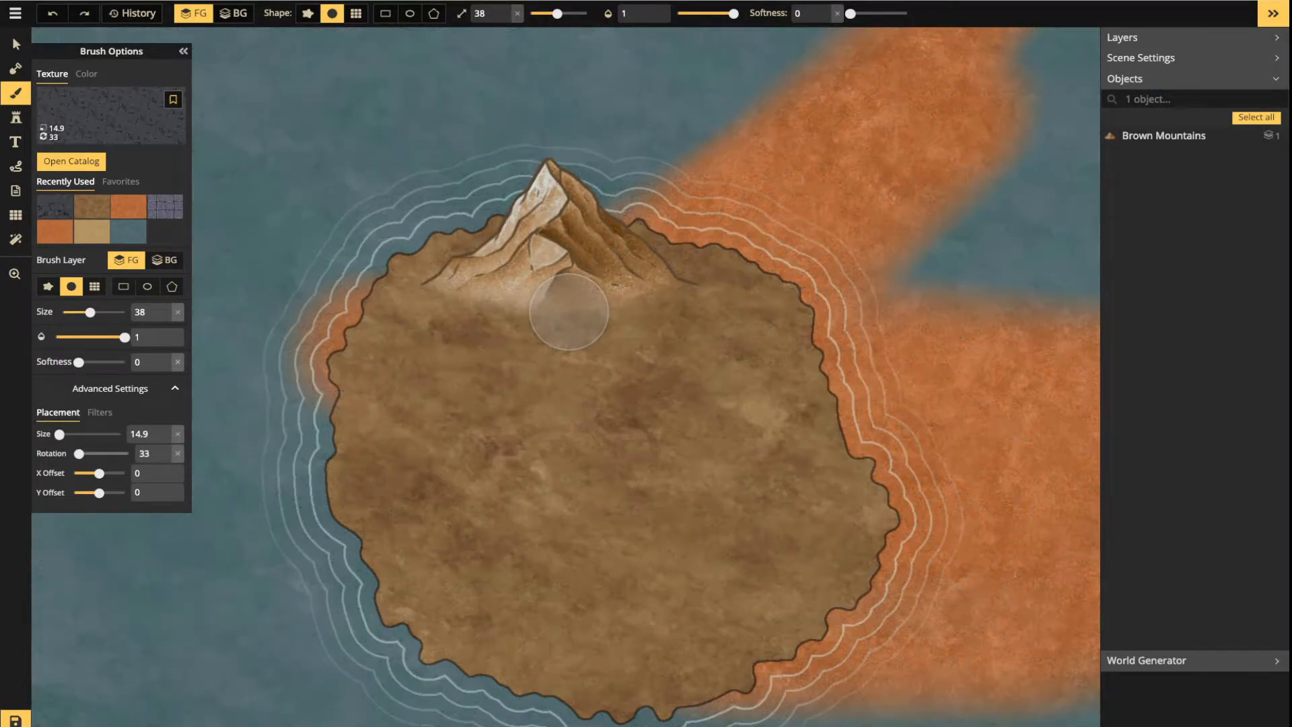
scroll(570, 312, up, 5)
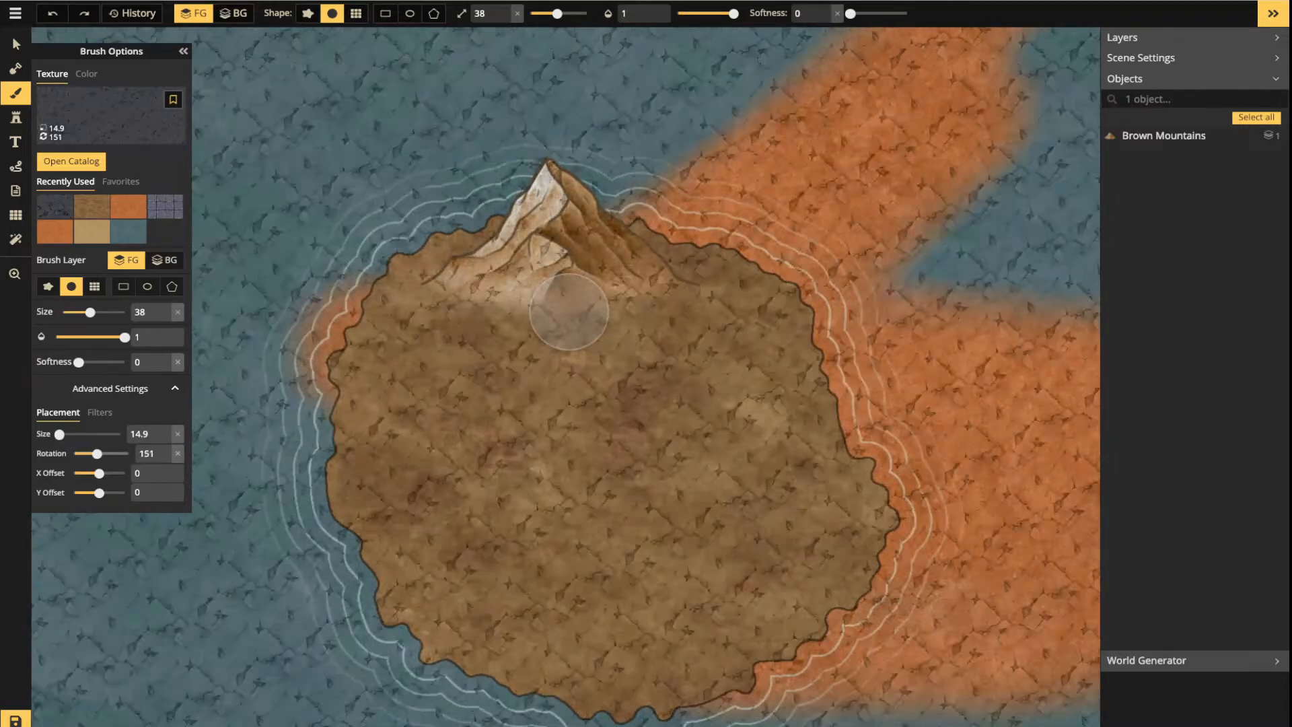
scroll(569, 312, up, 5)
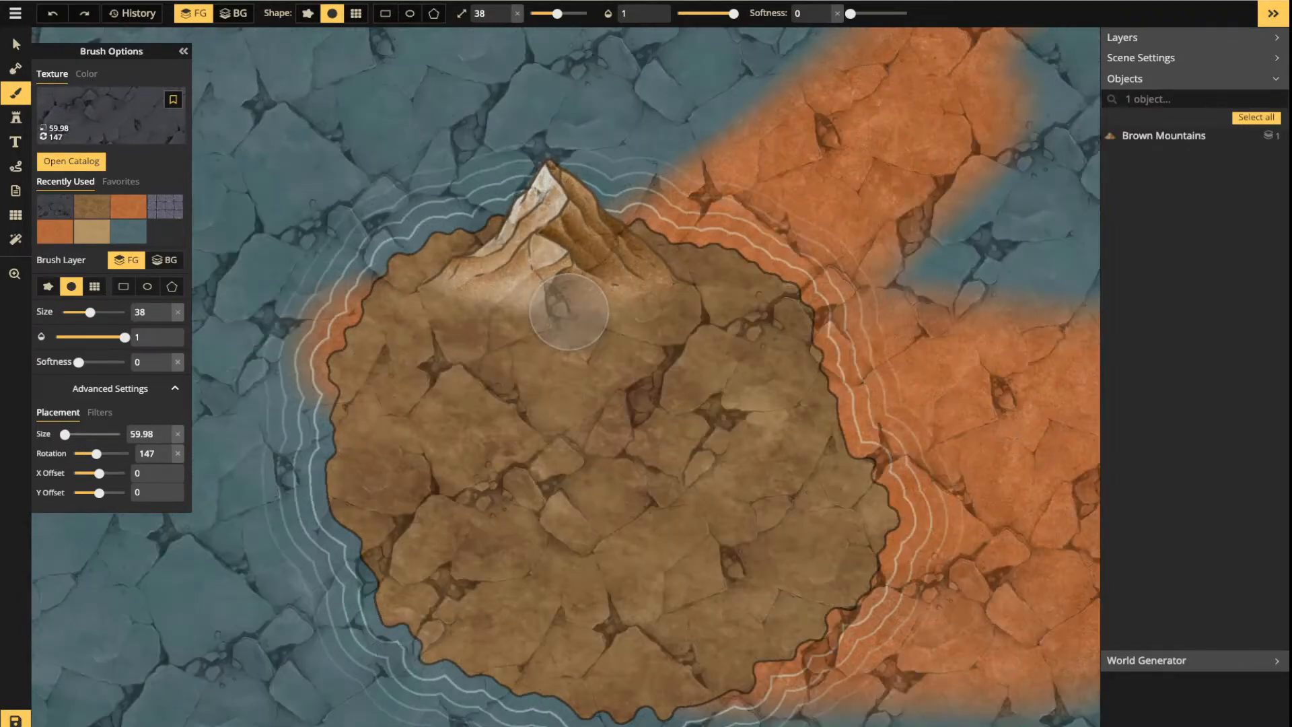
scroll(569, 312, down, 5)
scroll(569, 311, up, 5)
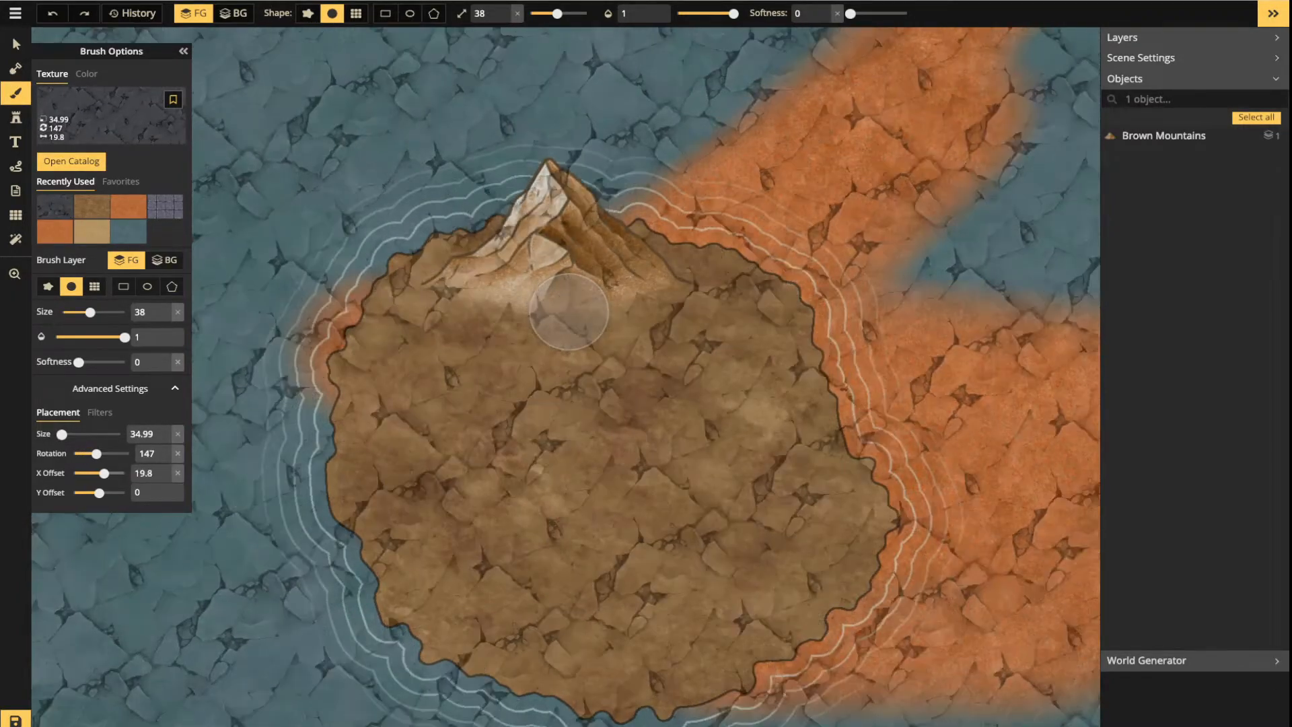
scroll(570, 312, down, 4)
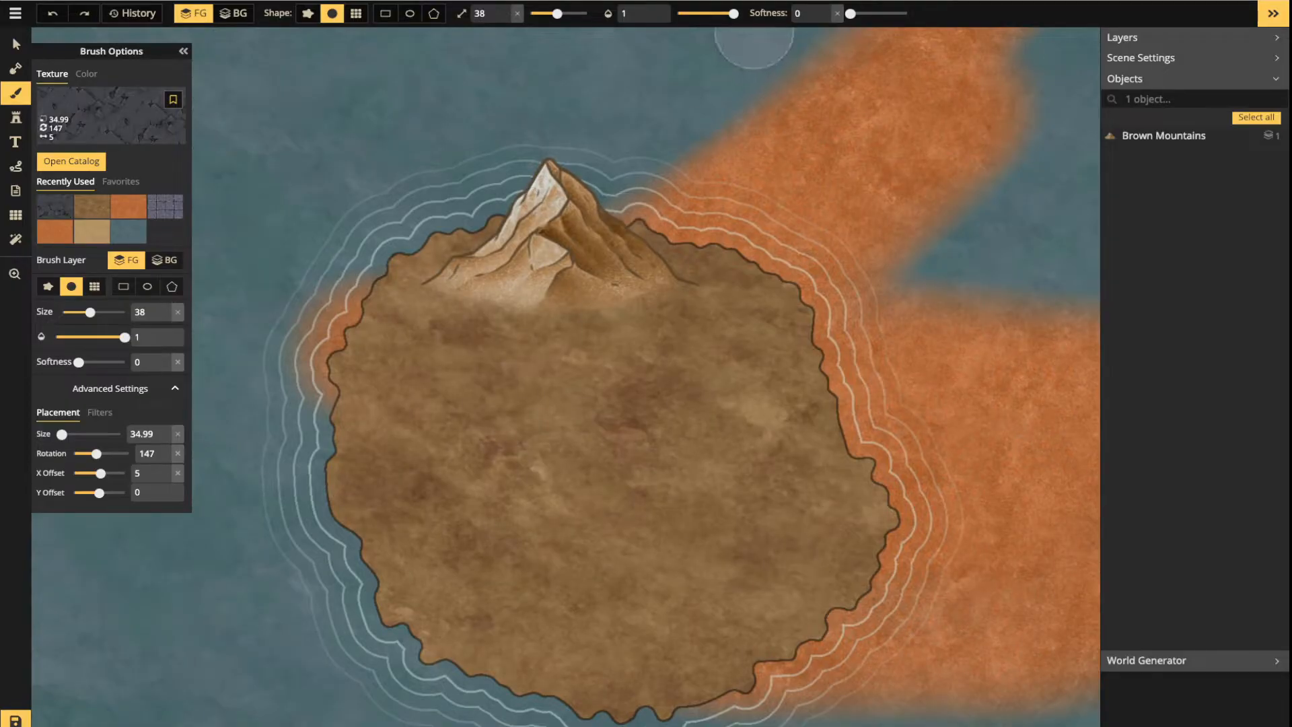
Set the brush softness to 1 and size to 21, and dab small cracks around the base of the mountain
key(q)
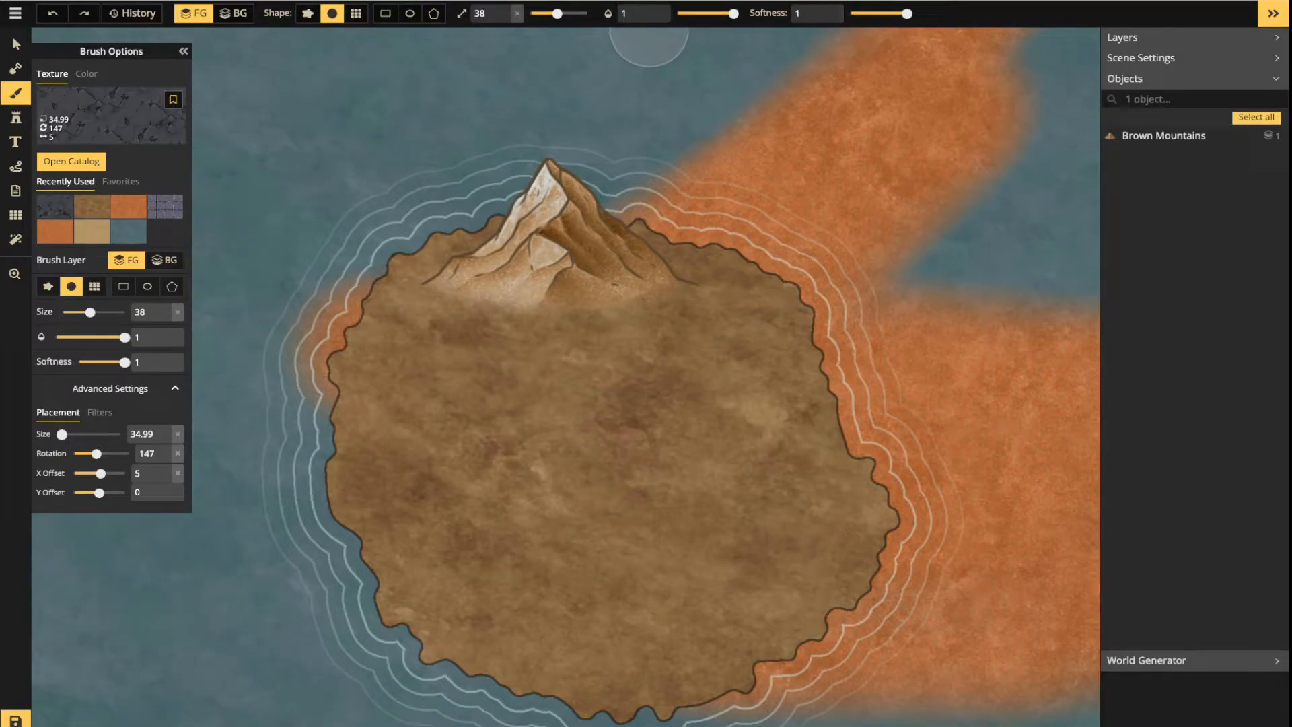
click(548, 14)
drag(432, 294, 461, 309)
click(548, 330)
click(608, 284)
click(693, 294)
click(612, 345)
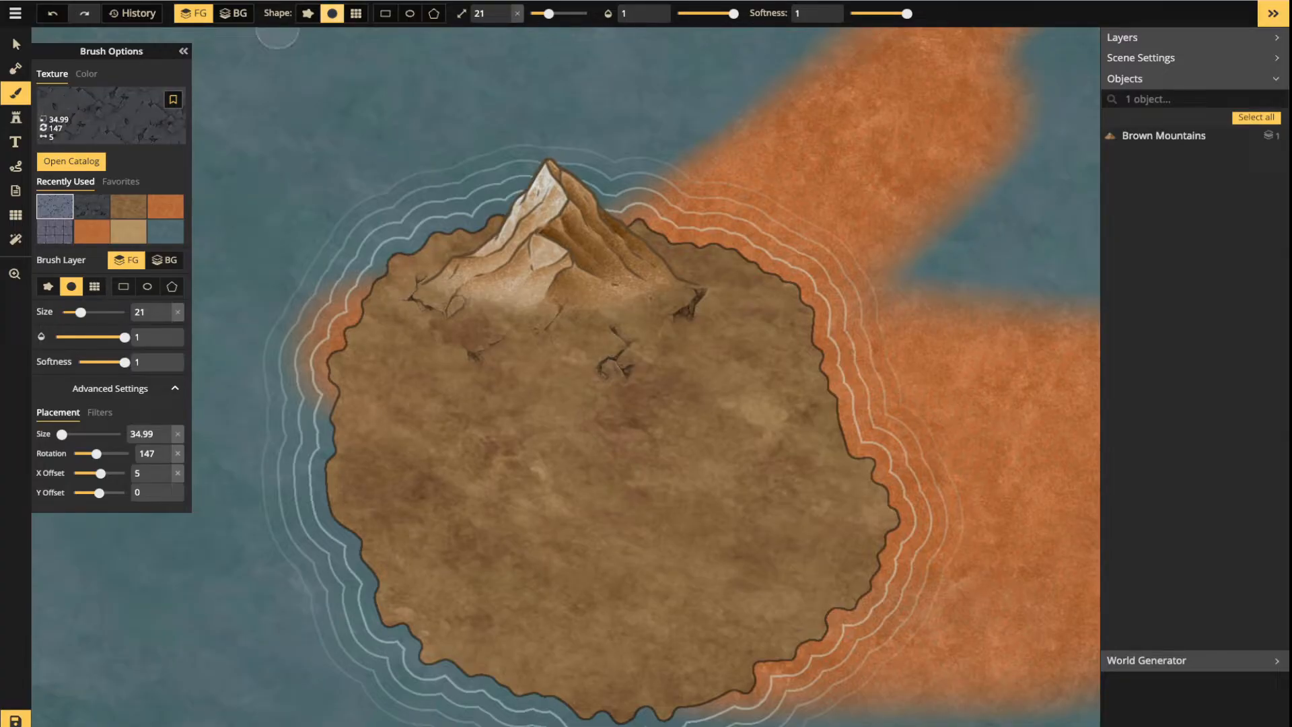
Try filling a tilted rectangle over the island with the cracked texture using the rectangle brush shape, and undo the fill
click(386, 13)
scroll(357, 193, down, 2)
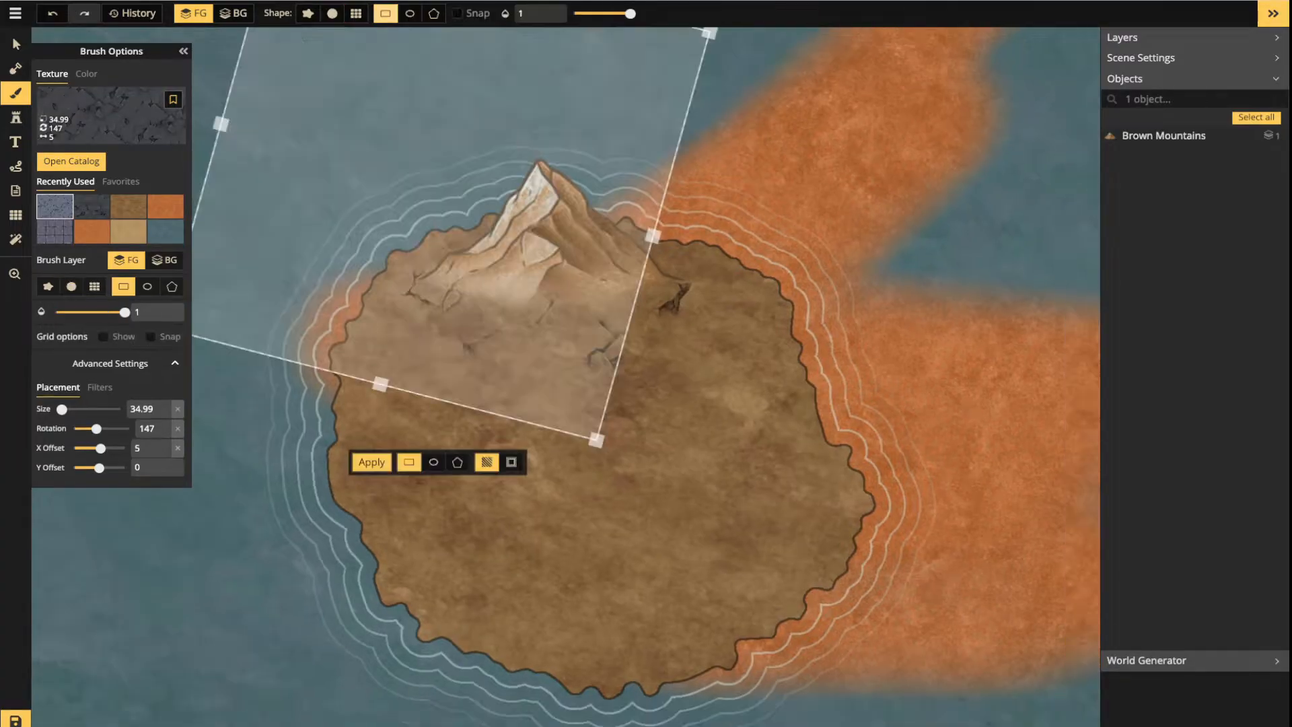
mouse_move(356, 195)
mouse_down()
mouse_move(400, 307)
mouse_move(512, 470)
mouse_move(525, 456)
mouse_move(514, 449)
mouse_up()
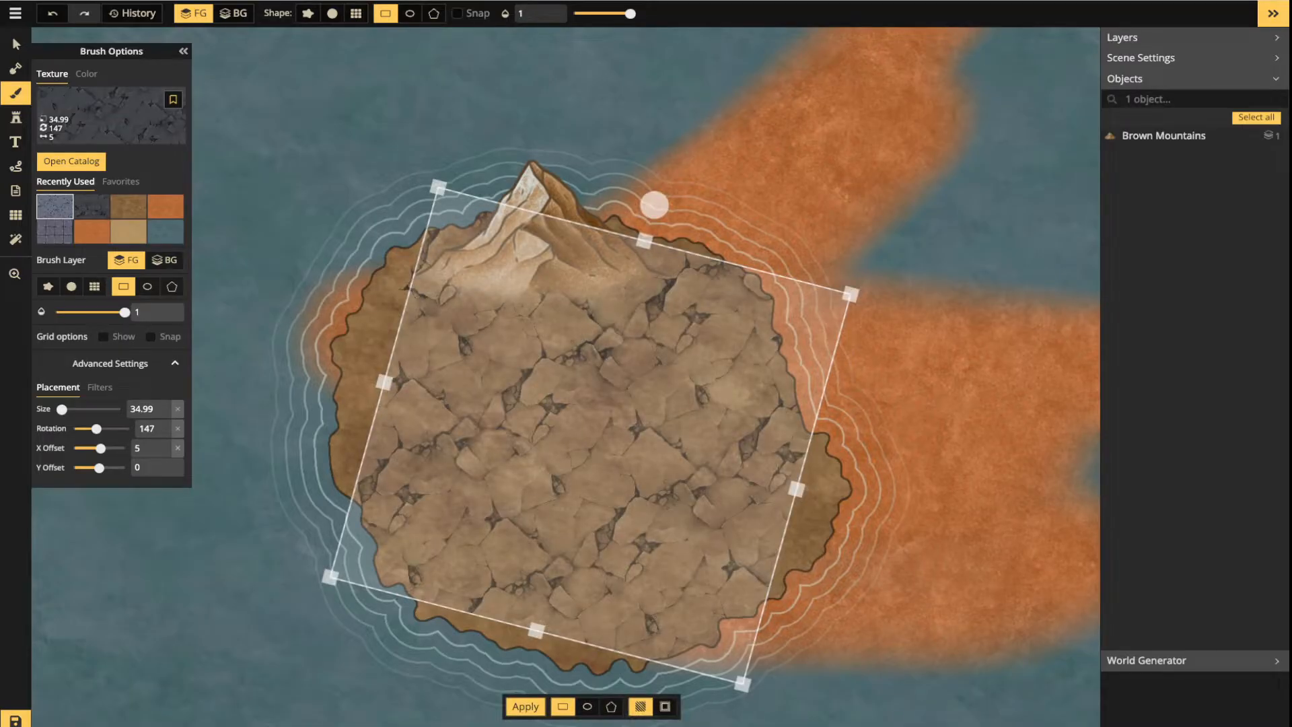
key(Return)
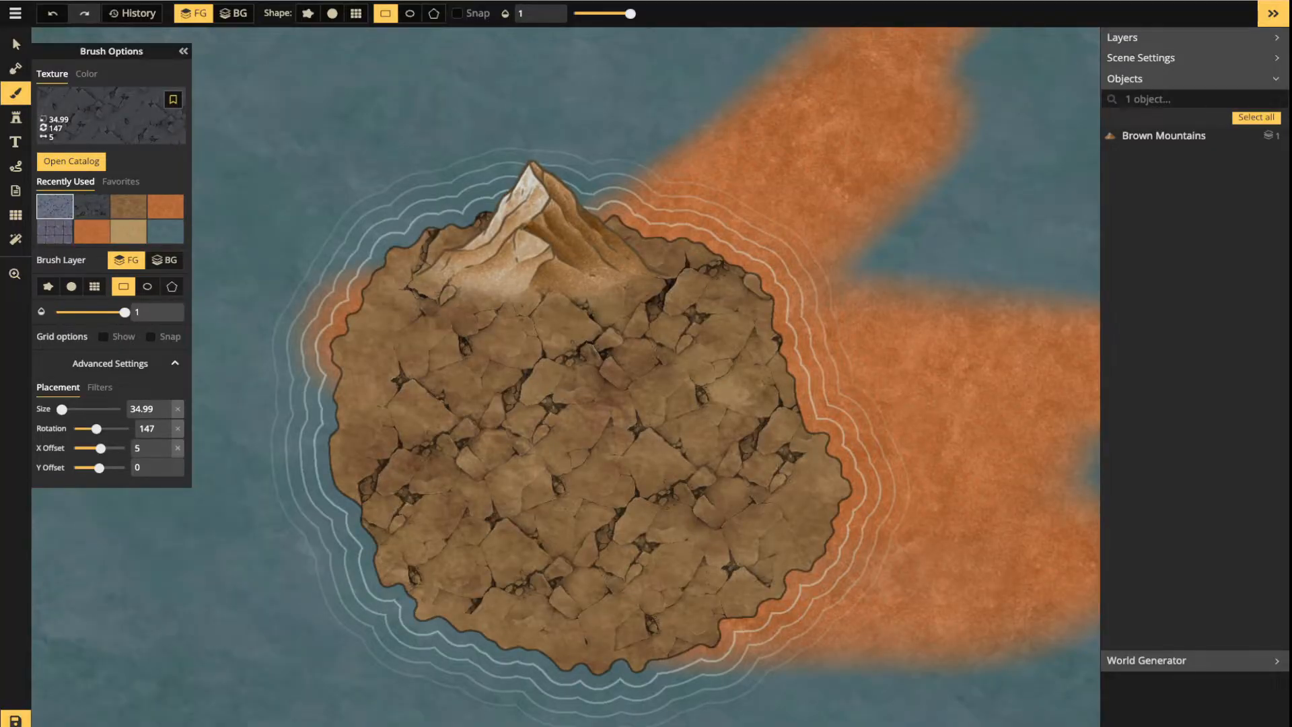
key(ctrl+z)
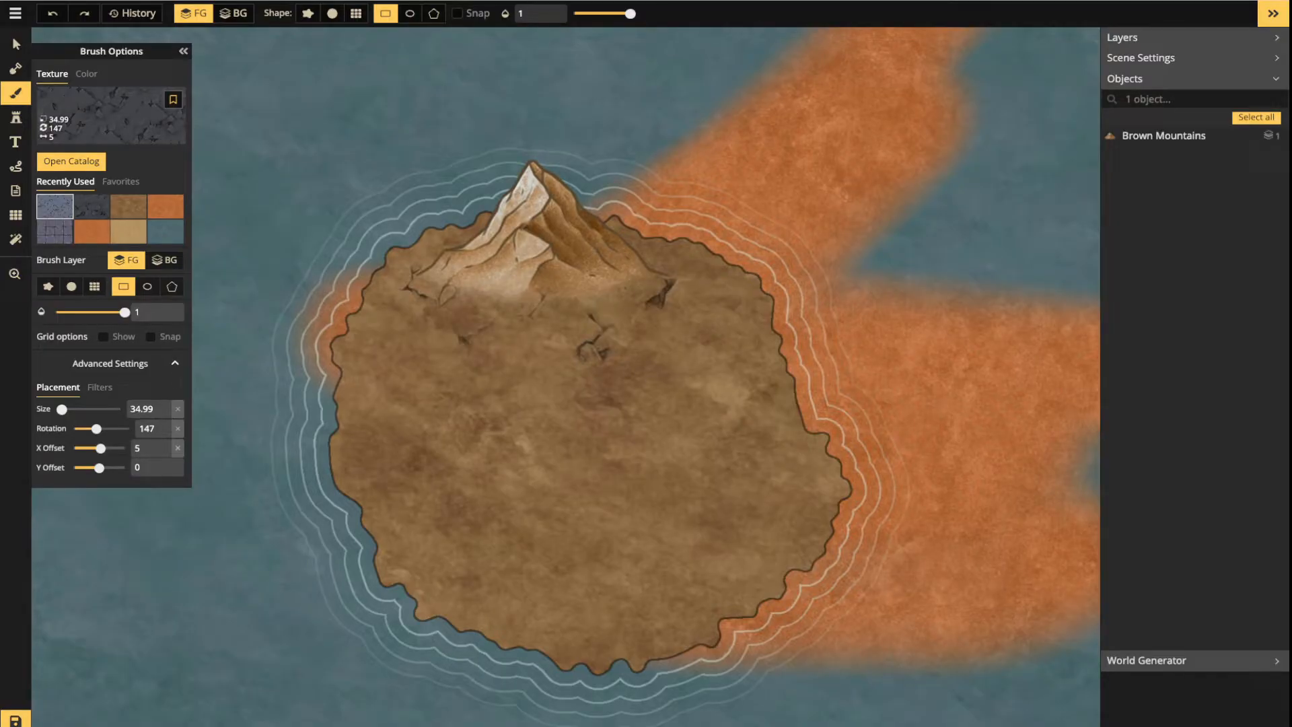
Switch to the Select tool, expand the layer list, toggle object layer 1's visibility off and on, and hide the Foreground layer
click(15, 45)
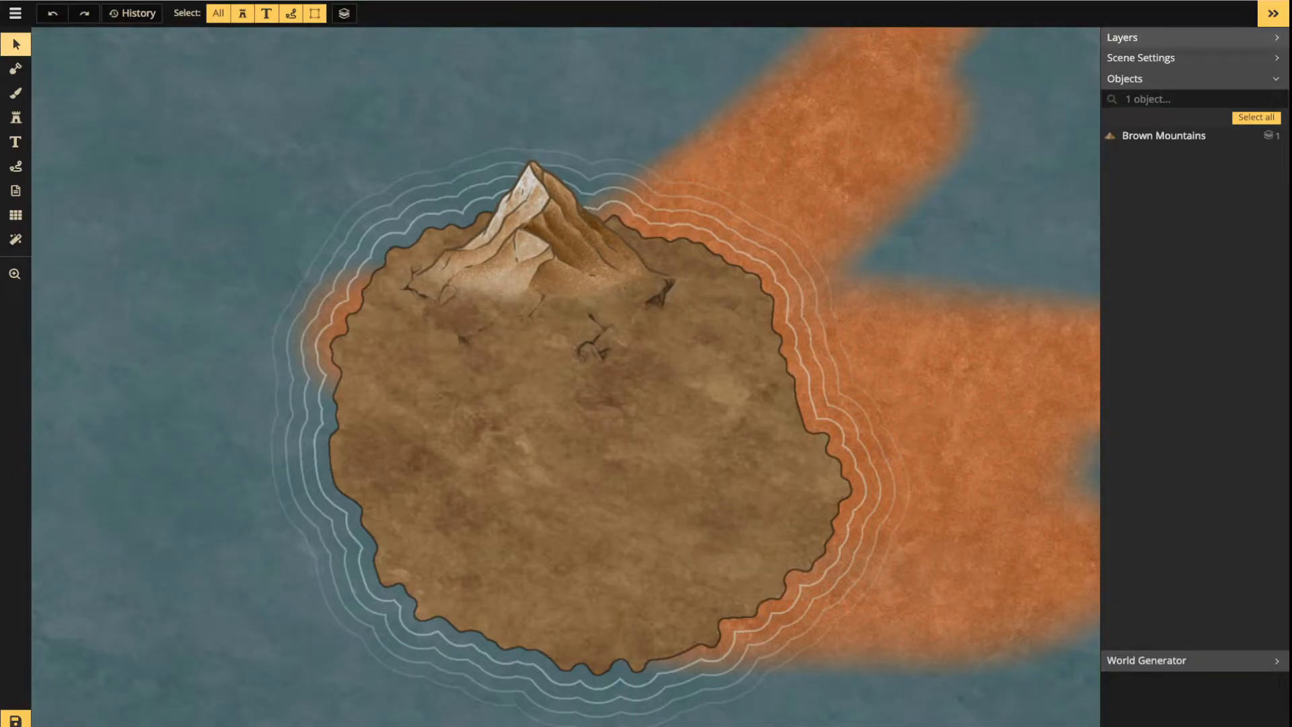
click(1144, 37)
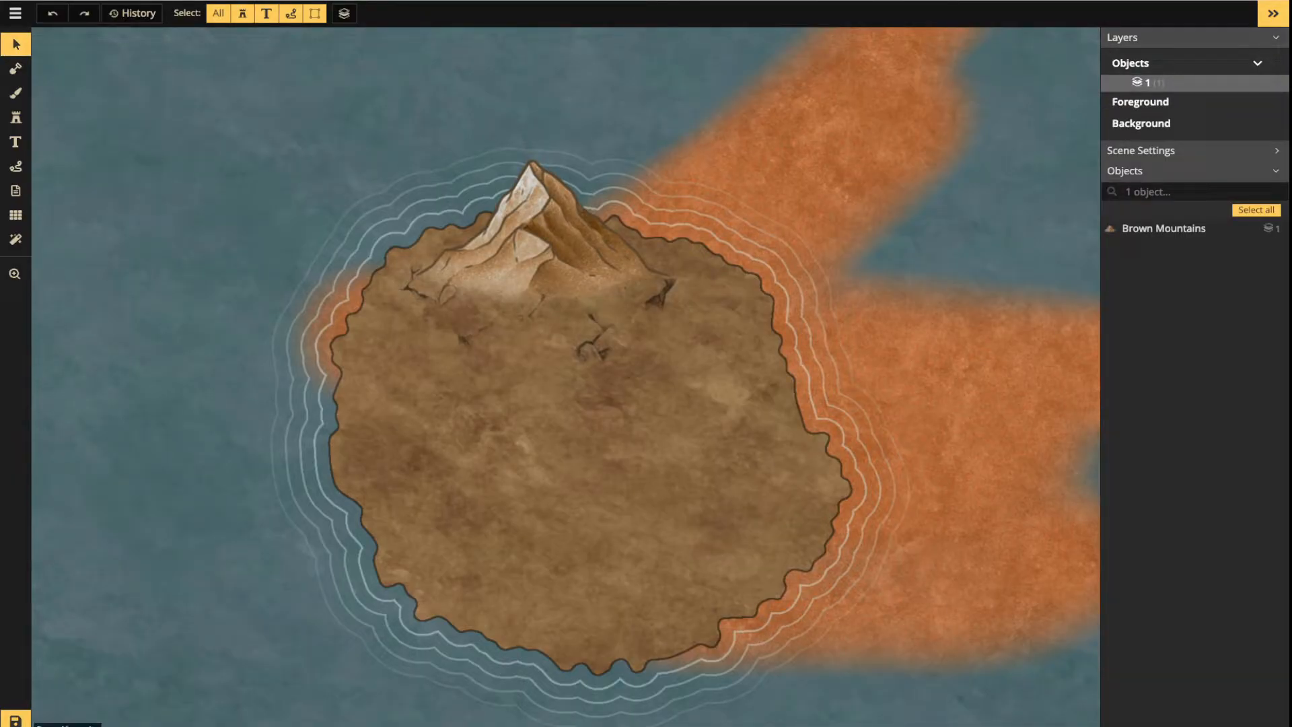
scroll(609, 333, down, 3)
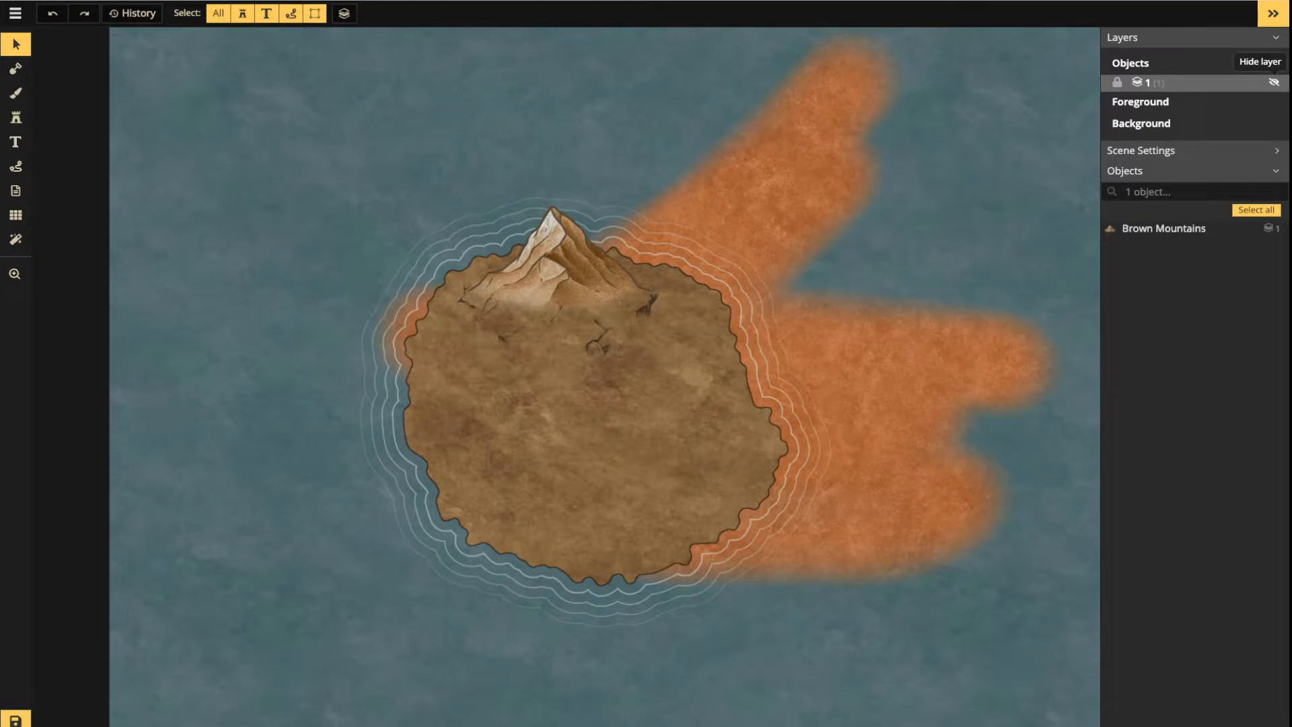
click(1273, 82)
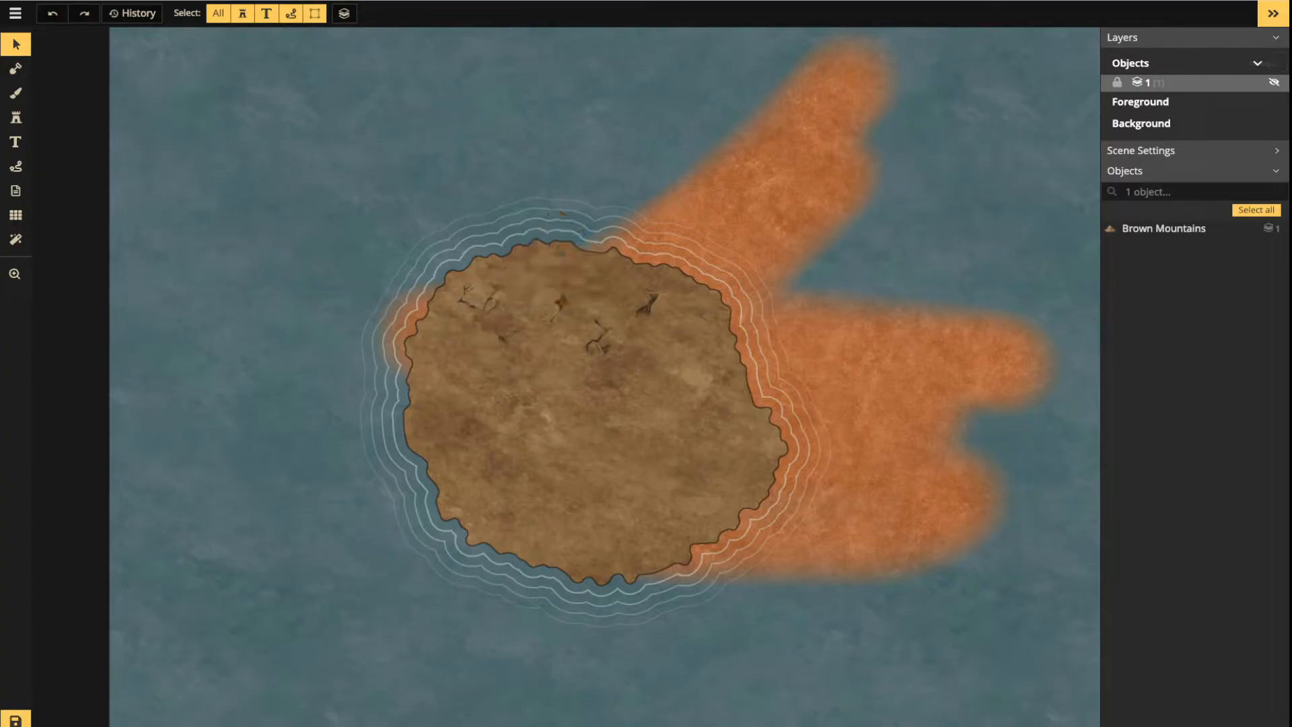
click(1274, 82)
click(1273, 82)
click(1273, 82)
click(1273, 82)
click(1273, 82)
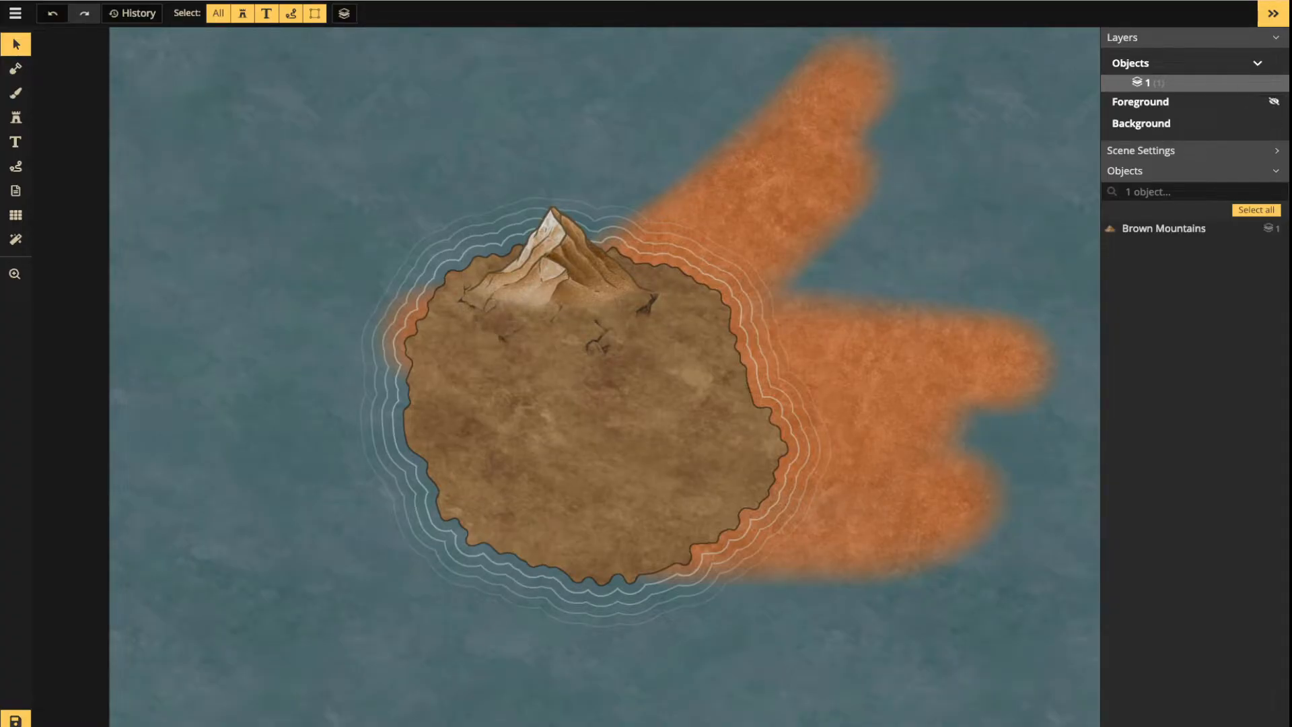
click(1274, 101)
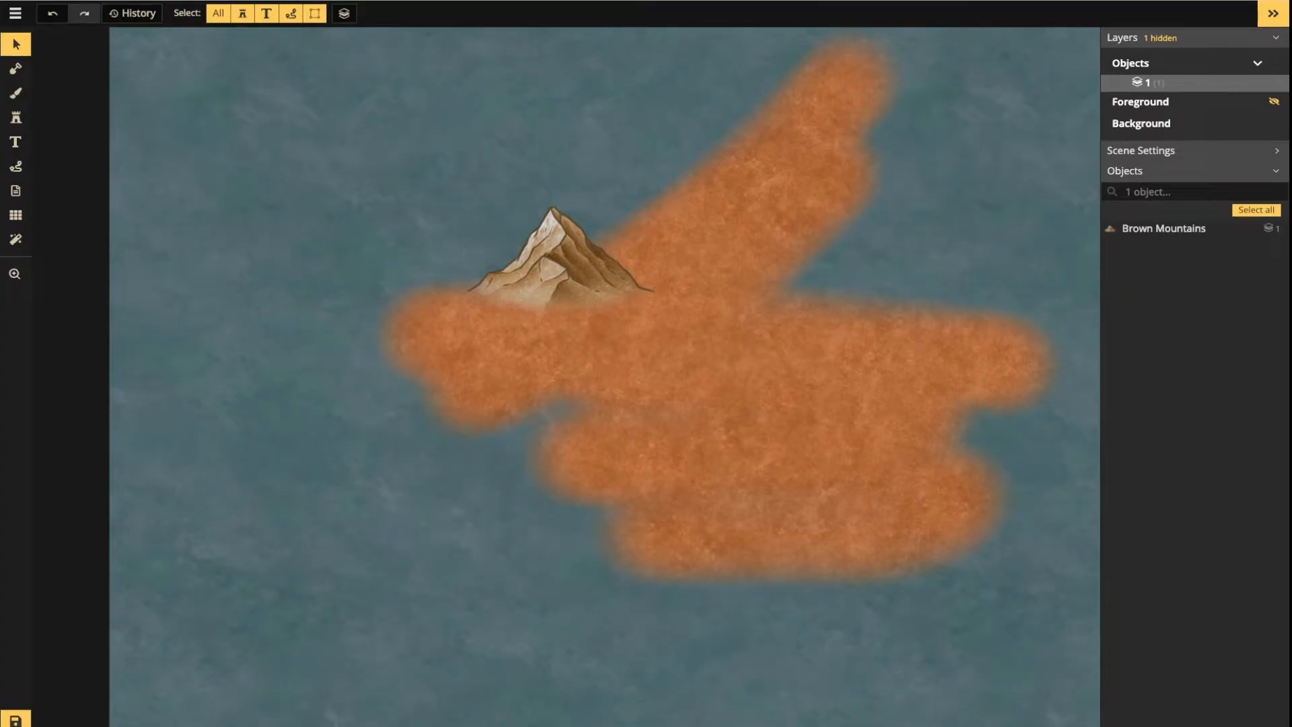
Make the Foreground layer visible again, and toggle the Background layer's visibility off and back on
click(1273, 101)
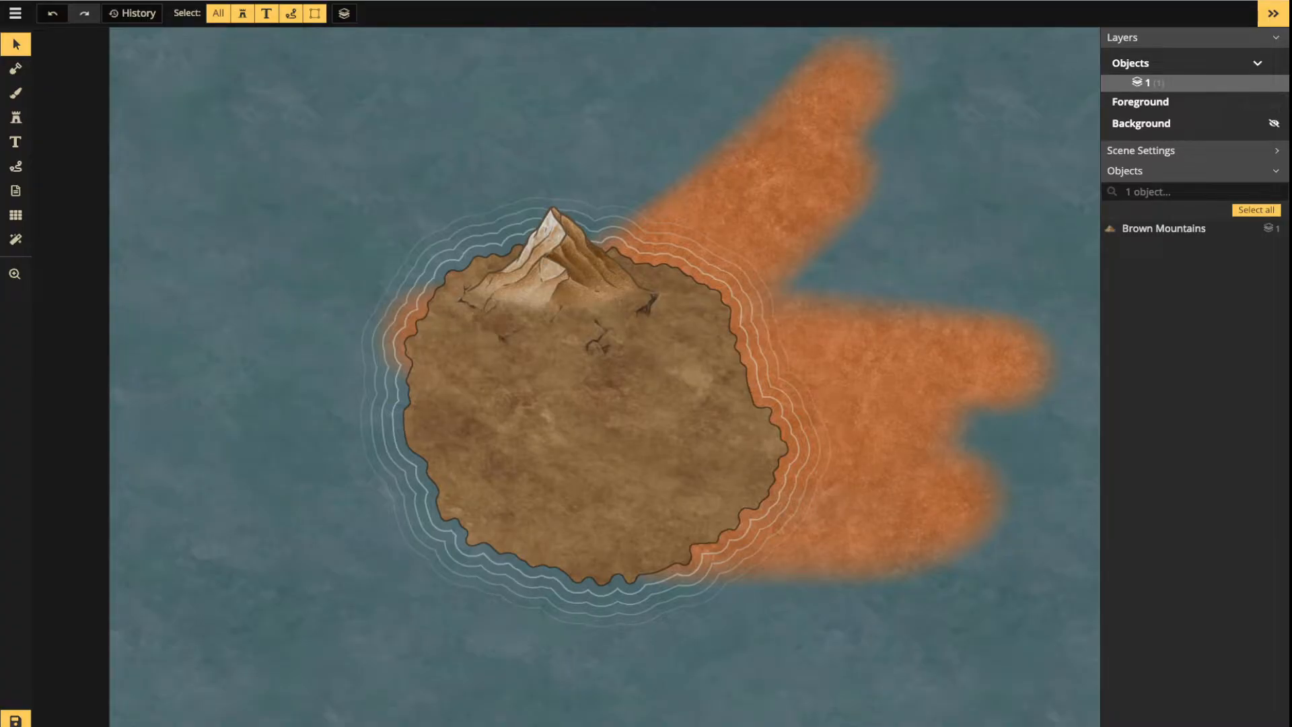
click(1274, 123)
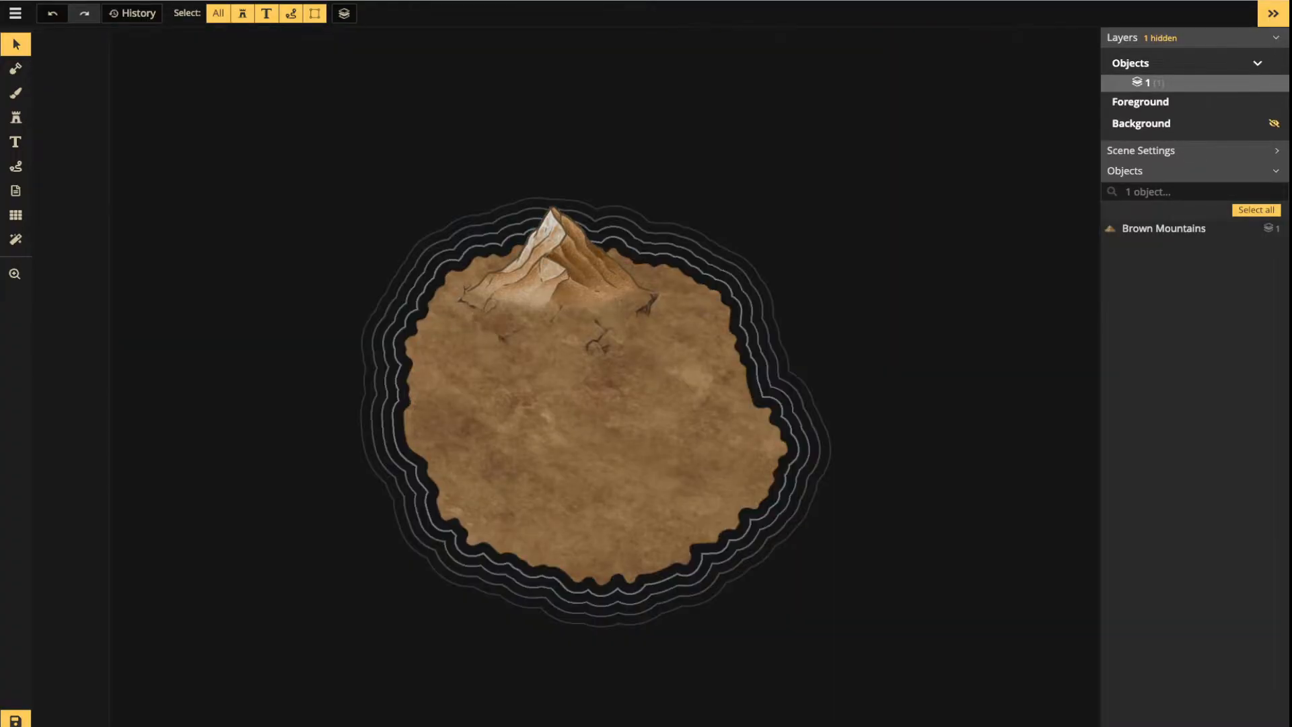
scroll(445, 276, down, 5)
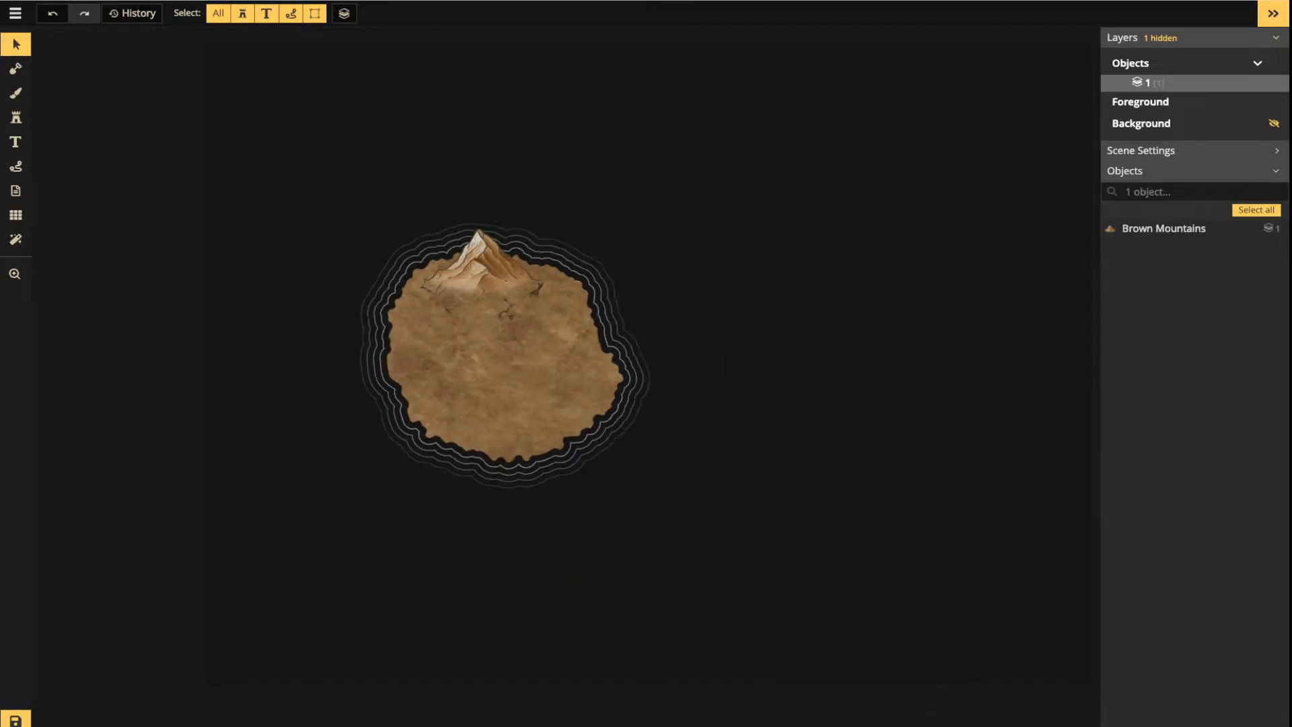
scroll(679, 310, down, 1)
key(space)
drag(679, 309, 582, 317)
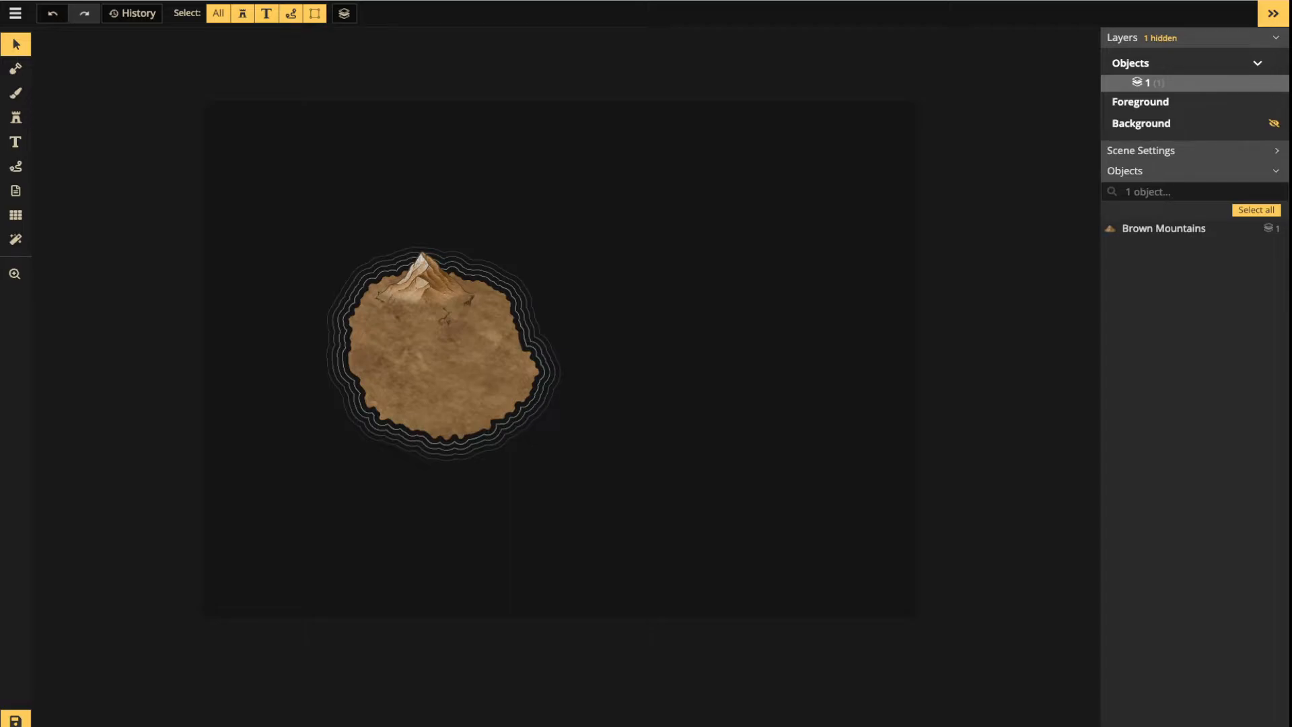
click(1273, 123)
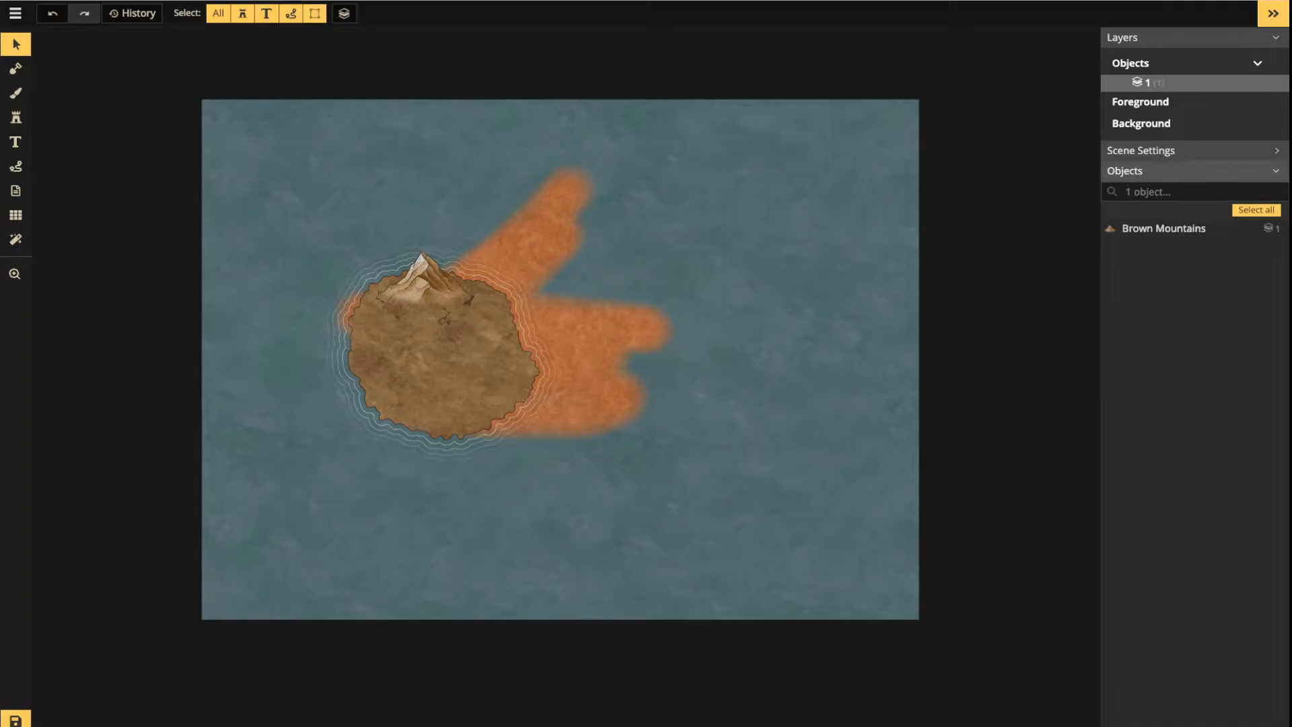
scroll(395, 320, up, 3)
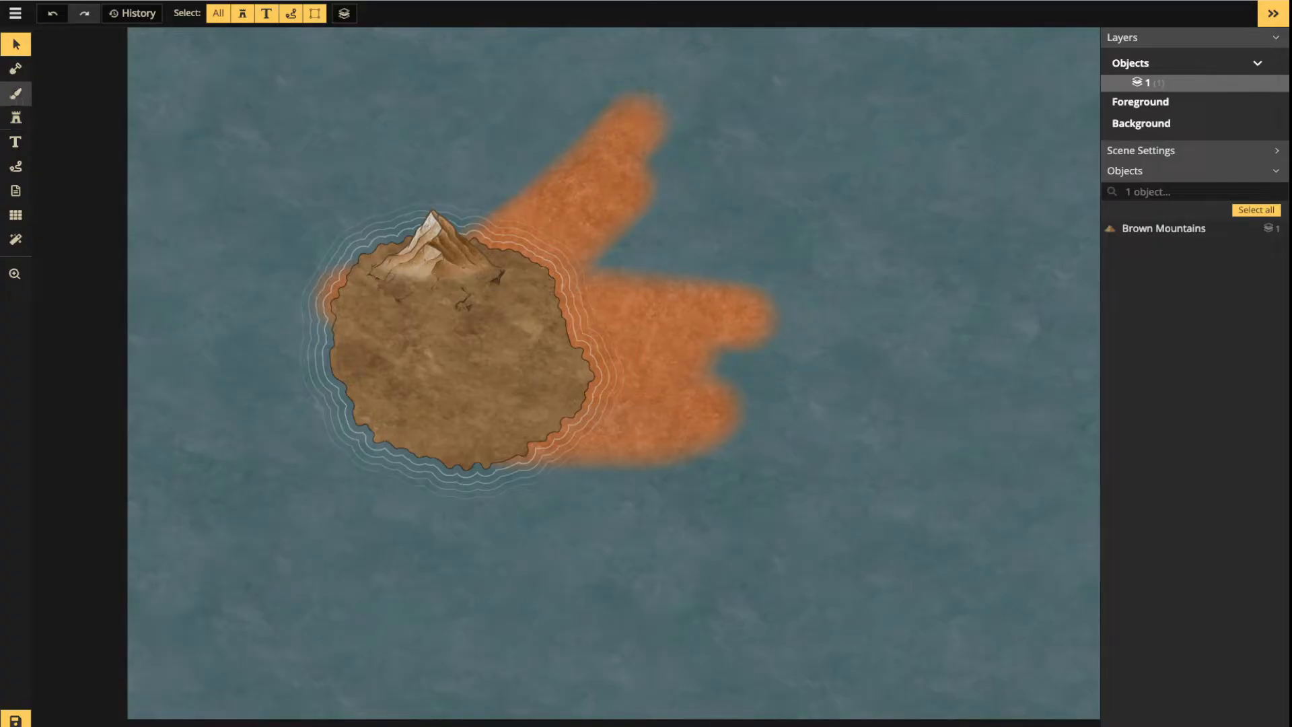
With the Brush tool, try rotation 155 and X offset 34.6 on the cracked texture, and reset its size, rotation and X offset to defaults
click(15, 93)
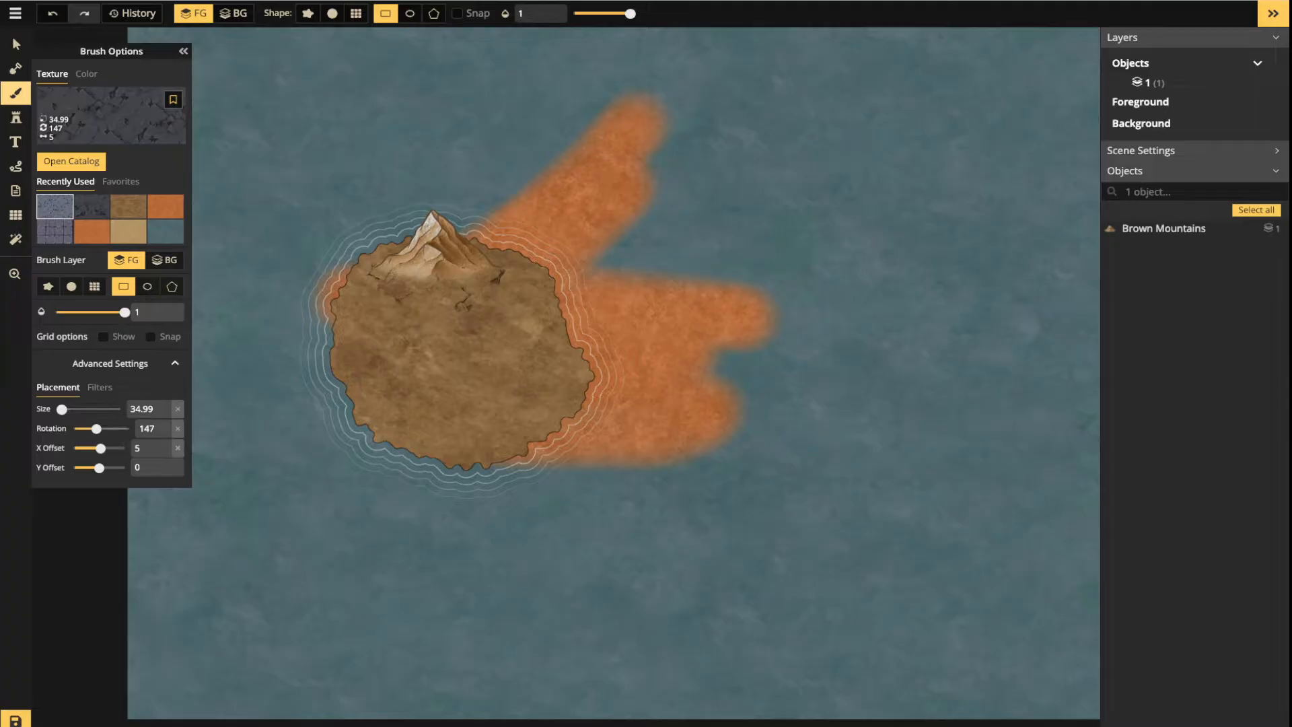
drag(96, 429, 99, 468)
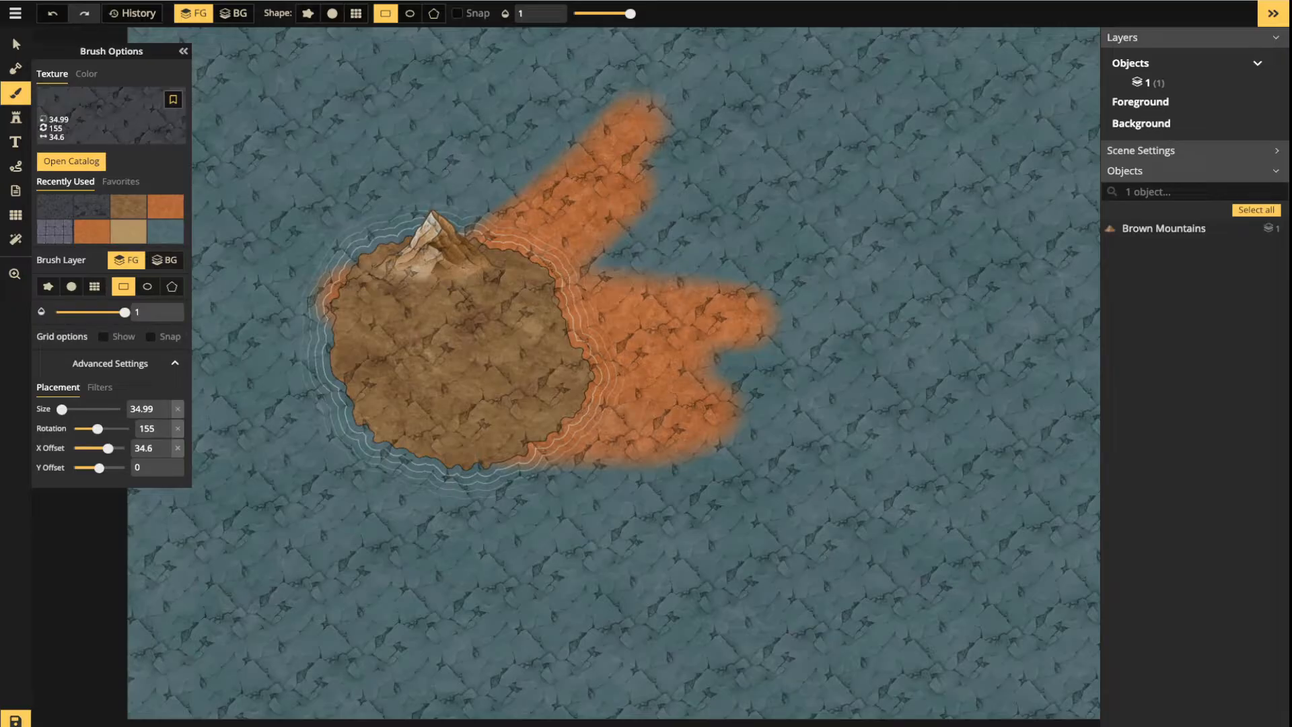
click(177, 429)
click(177, 448)
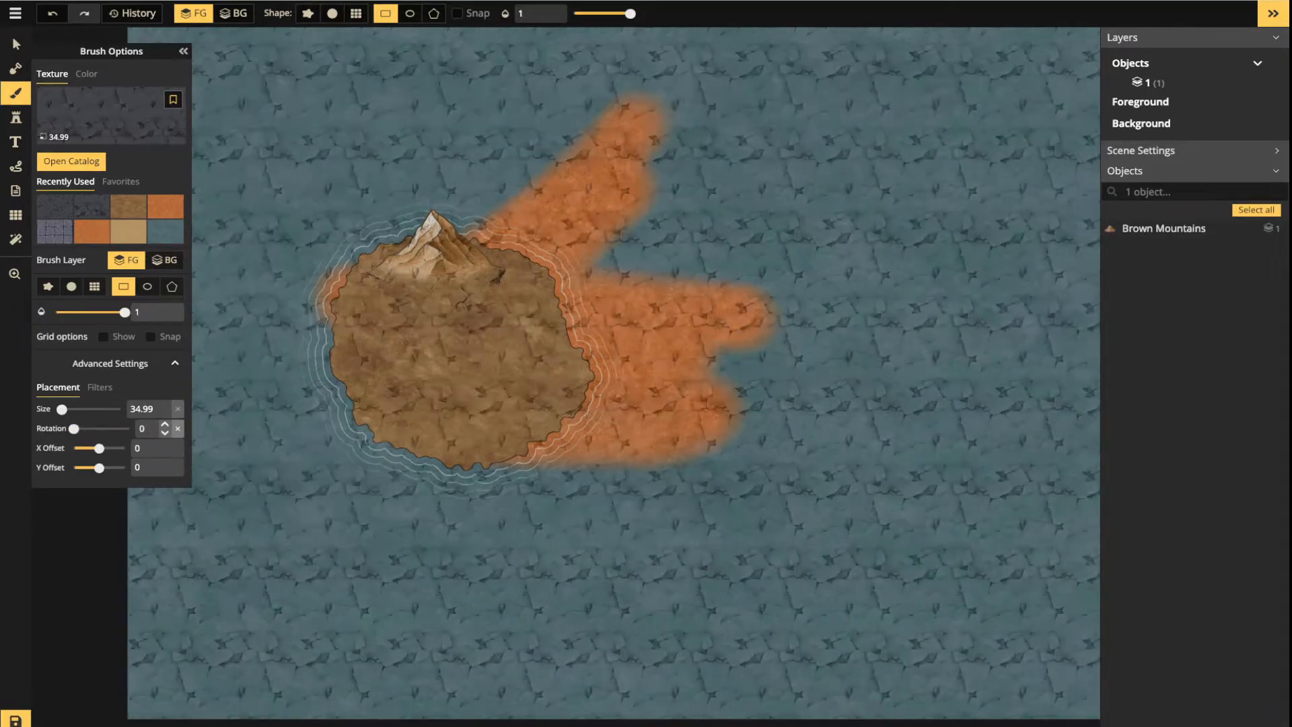
click(178, 408)
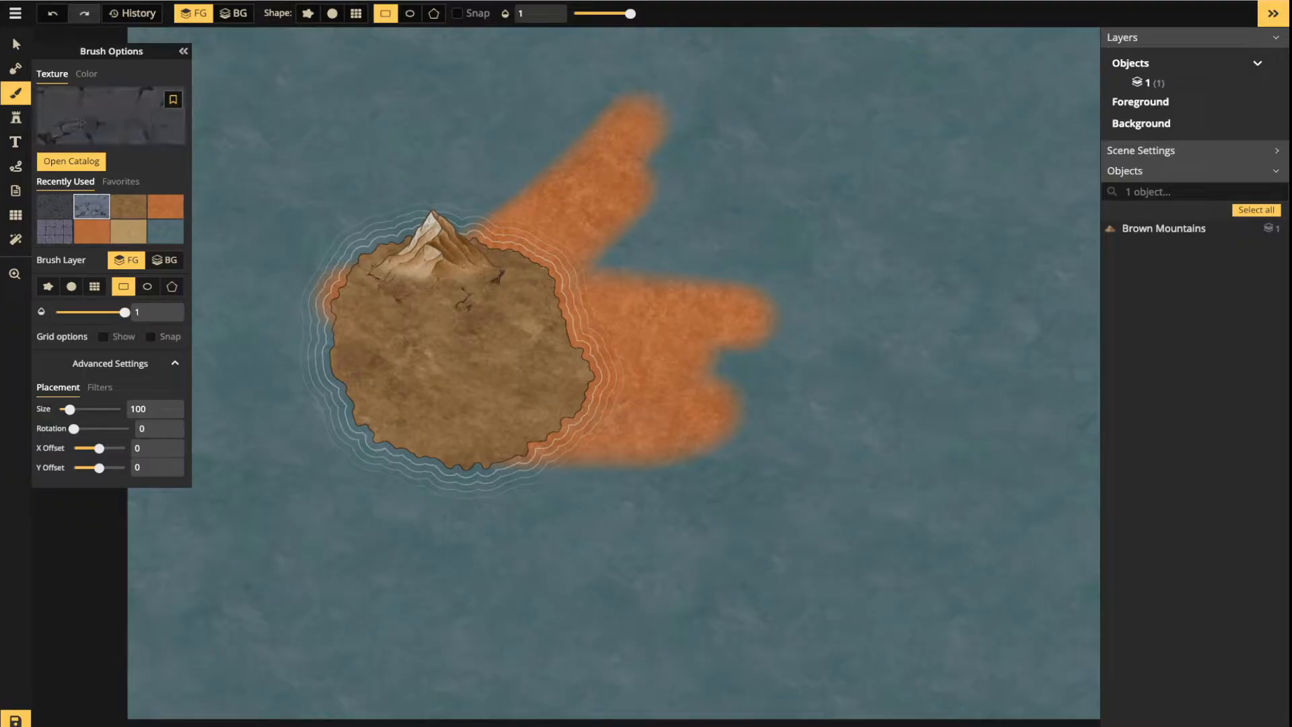
Show the favorite brush textures, and collapse the advanced settings and the brush options
click(121, 182)
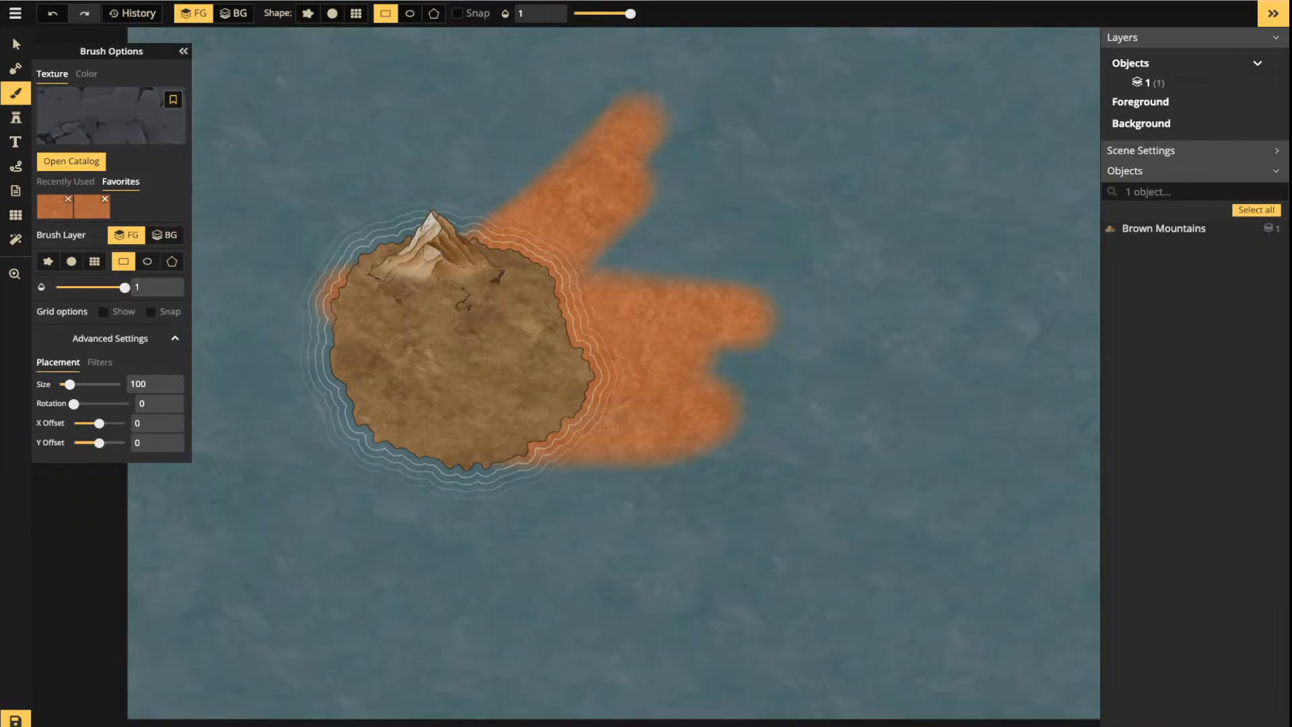
click(175, 338)
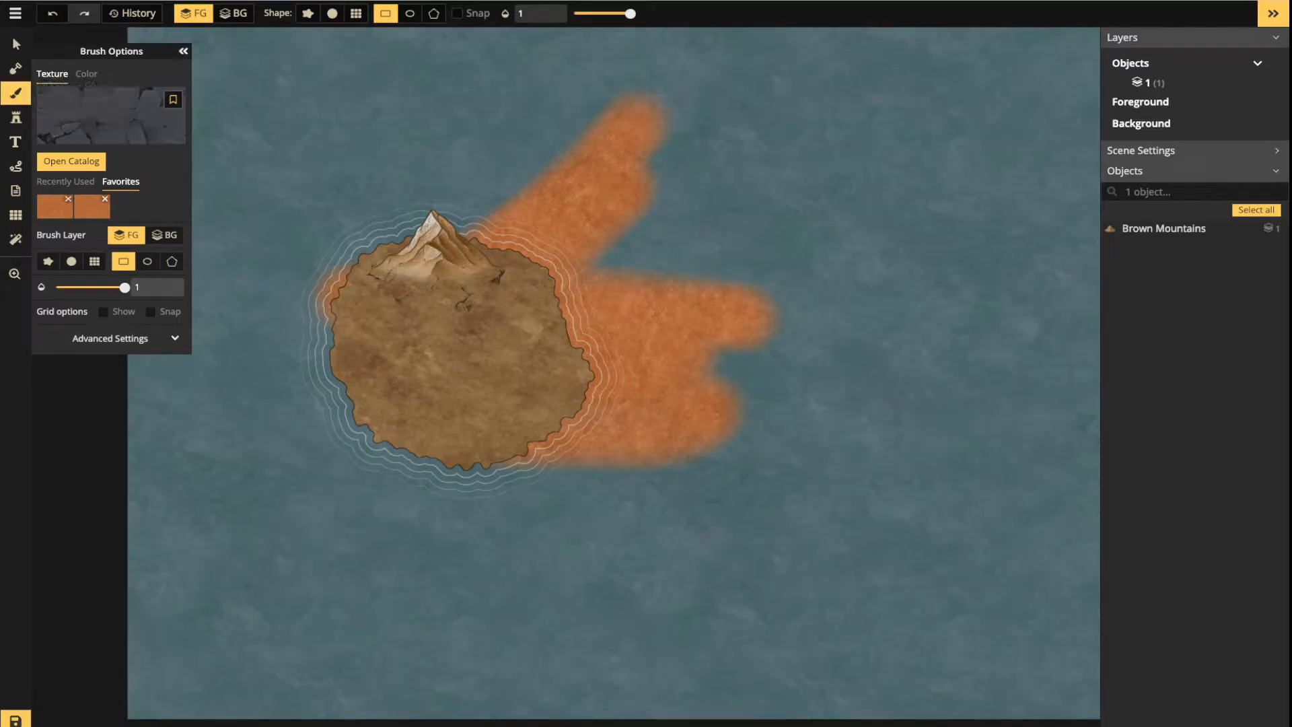
click(183, 51)
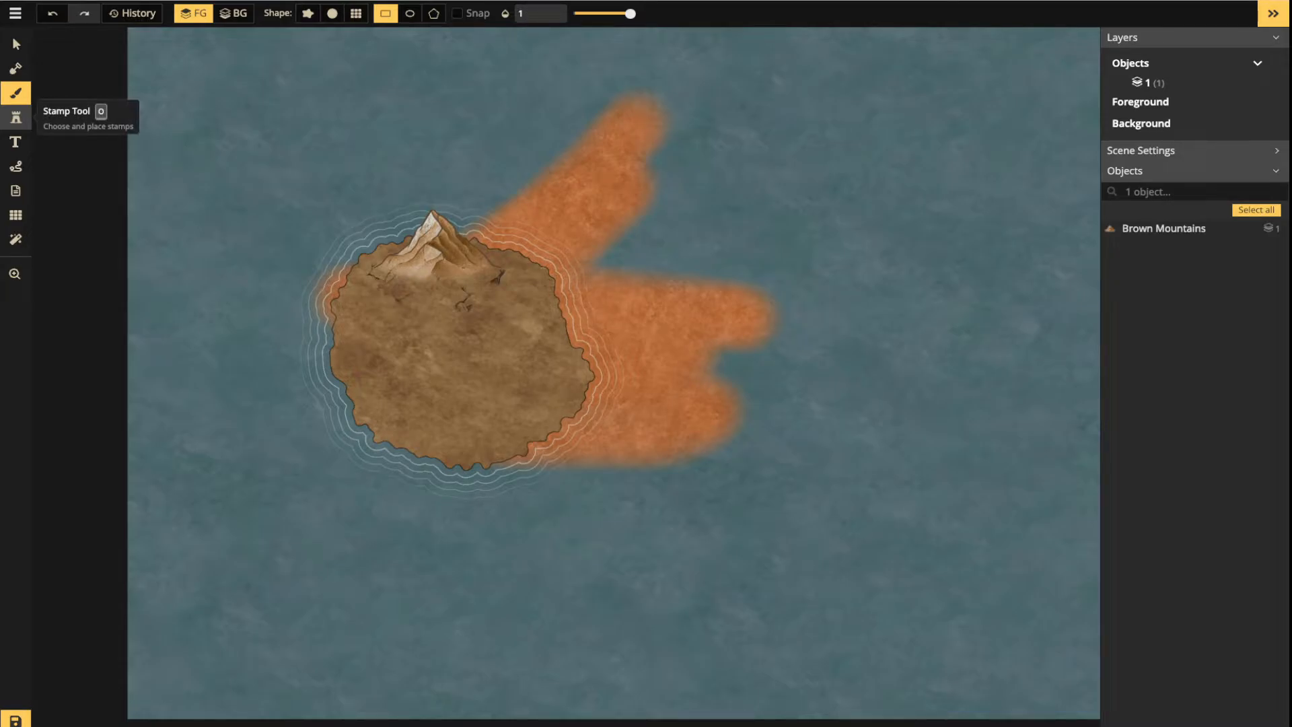
click(16, 117)
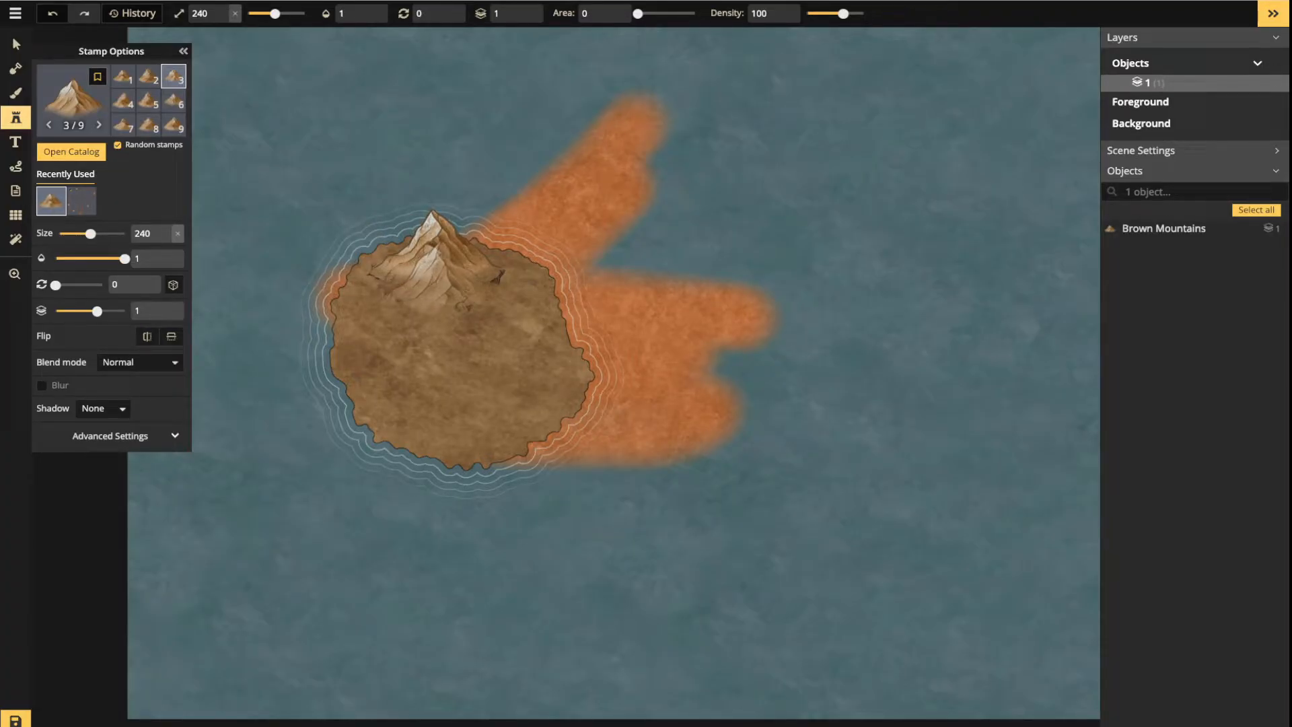
click(434, 262)
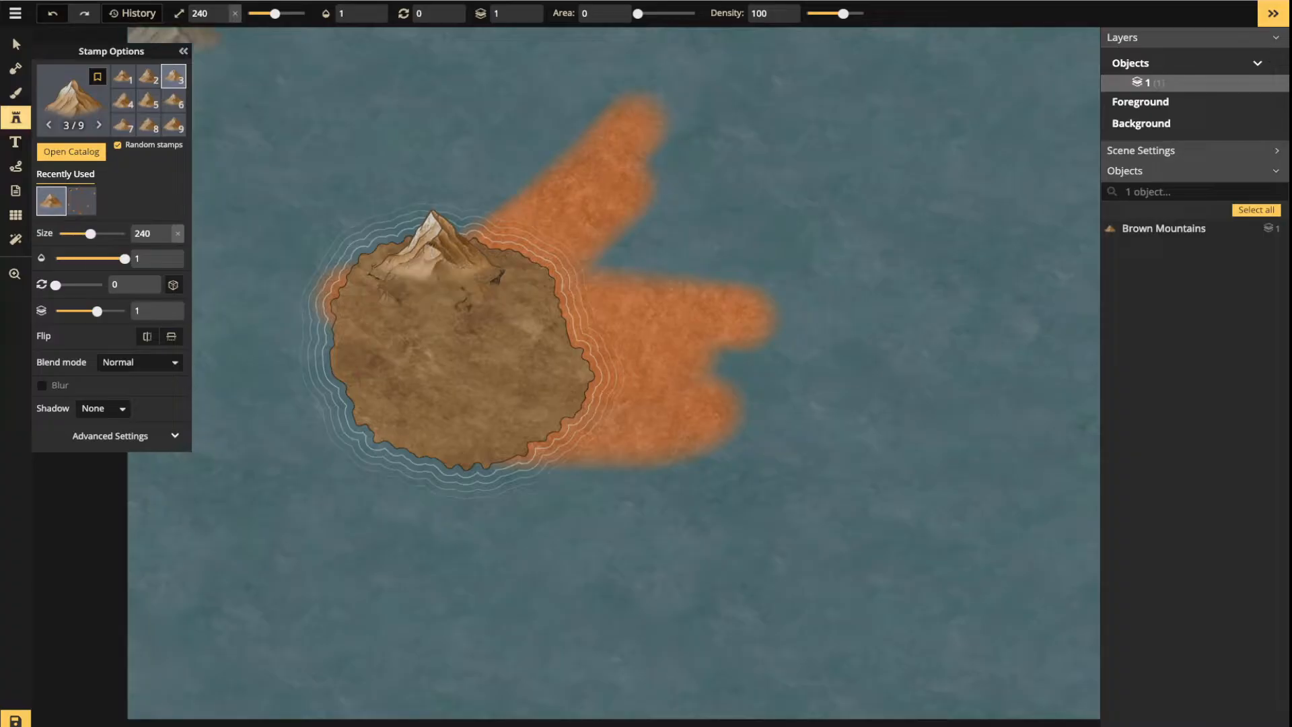
click(183, 51)
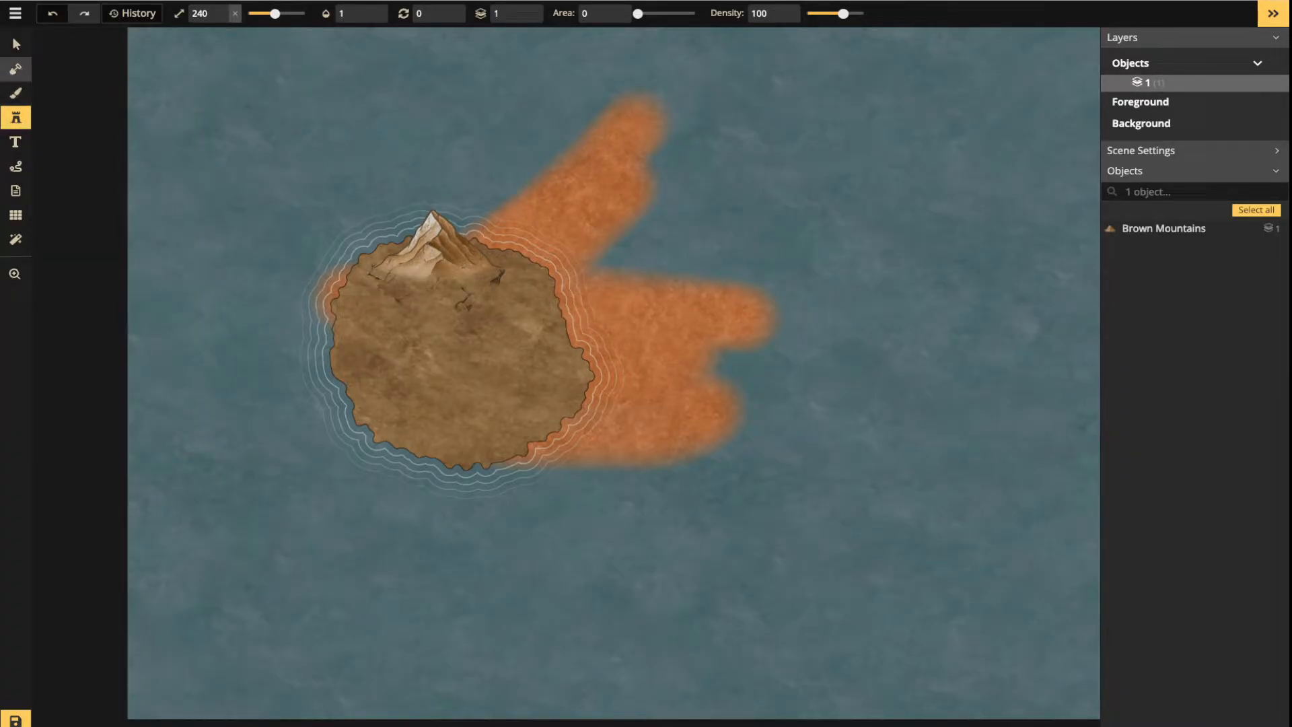
click(15, 68)
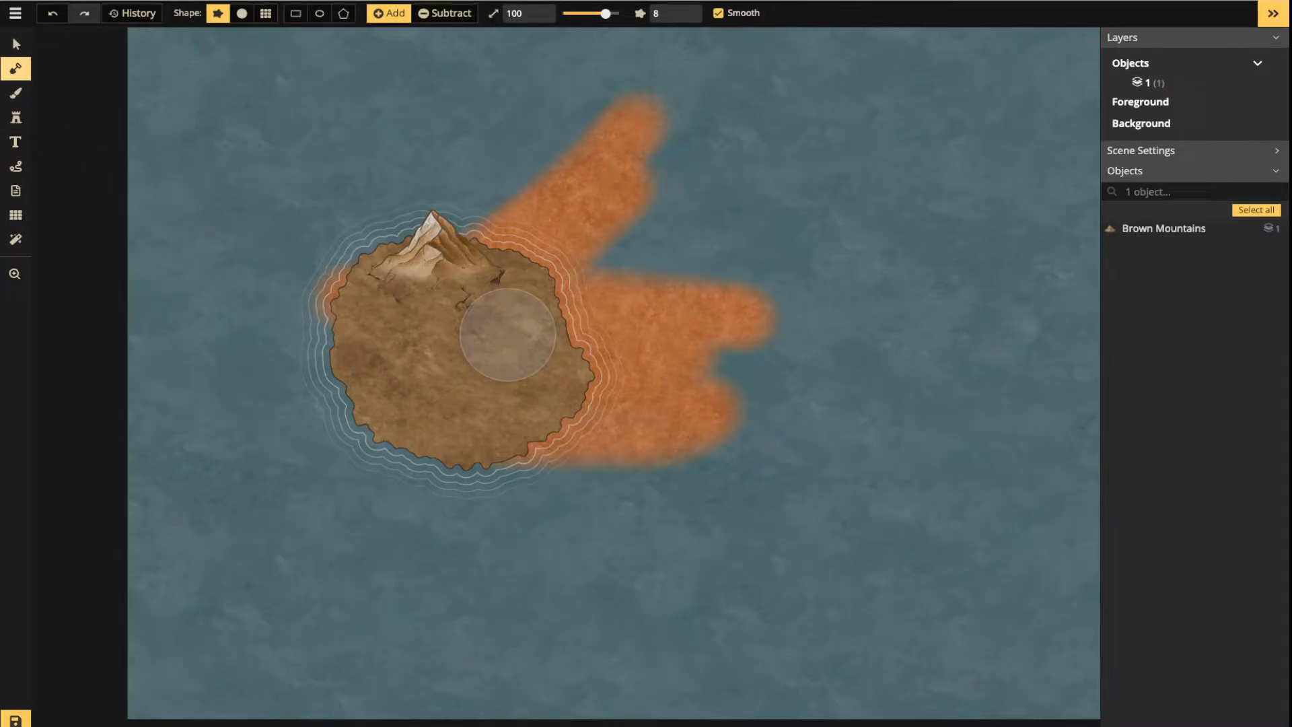
click(16, 93)
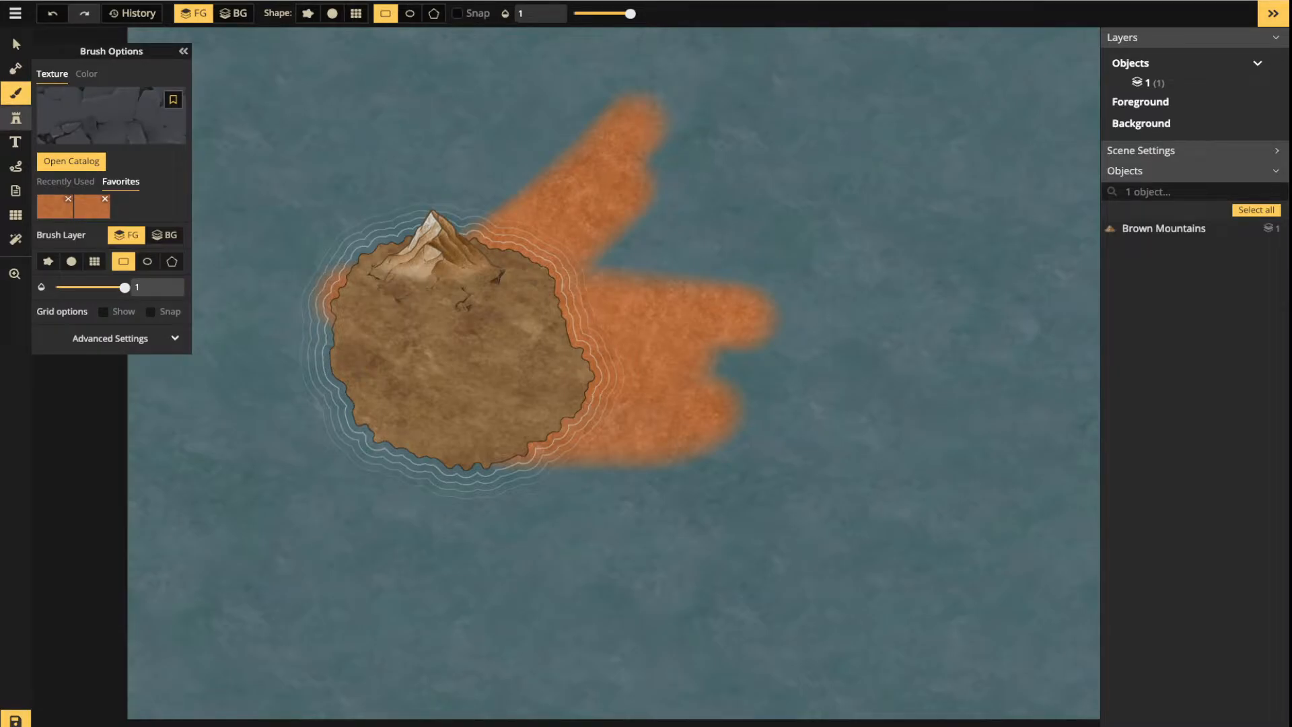
Place several more Brown Mountains stamps at size 240 across the middle of the island with the Stamp tool
click(16, 117)
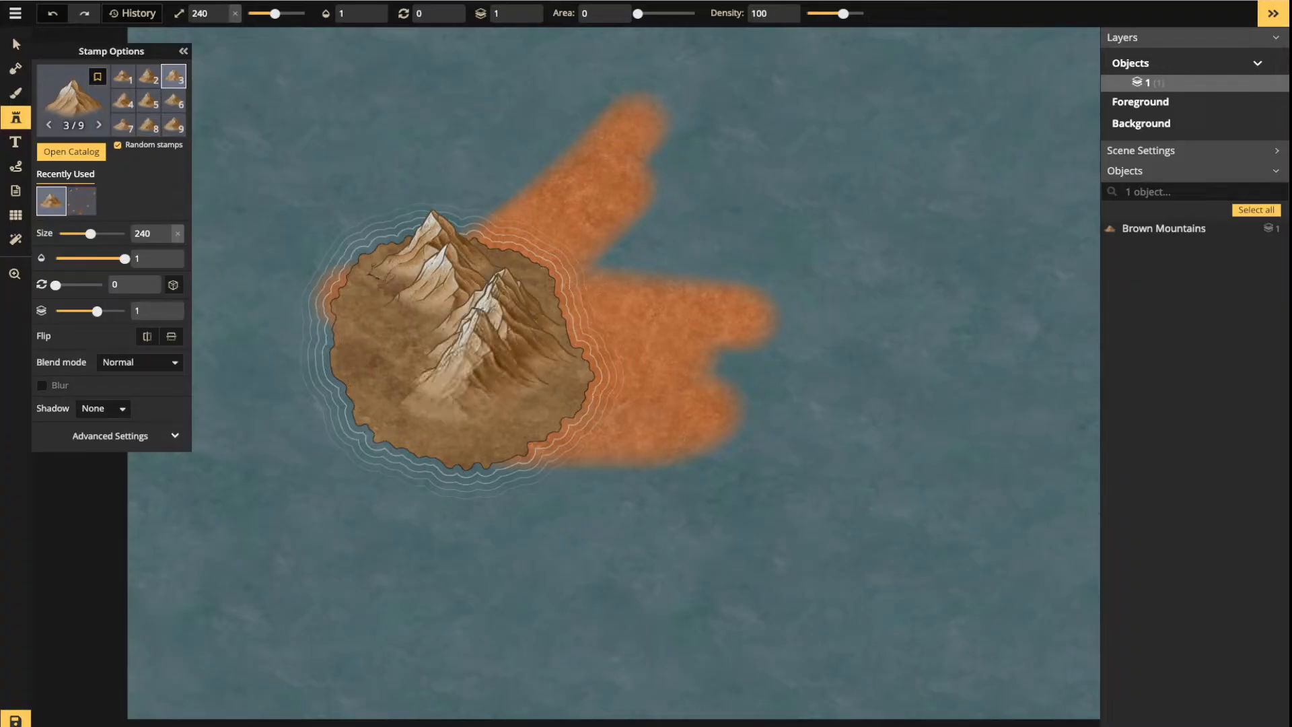
click(461, 391)
click(569, 301)
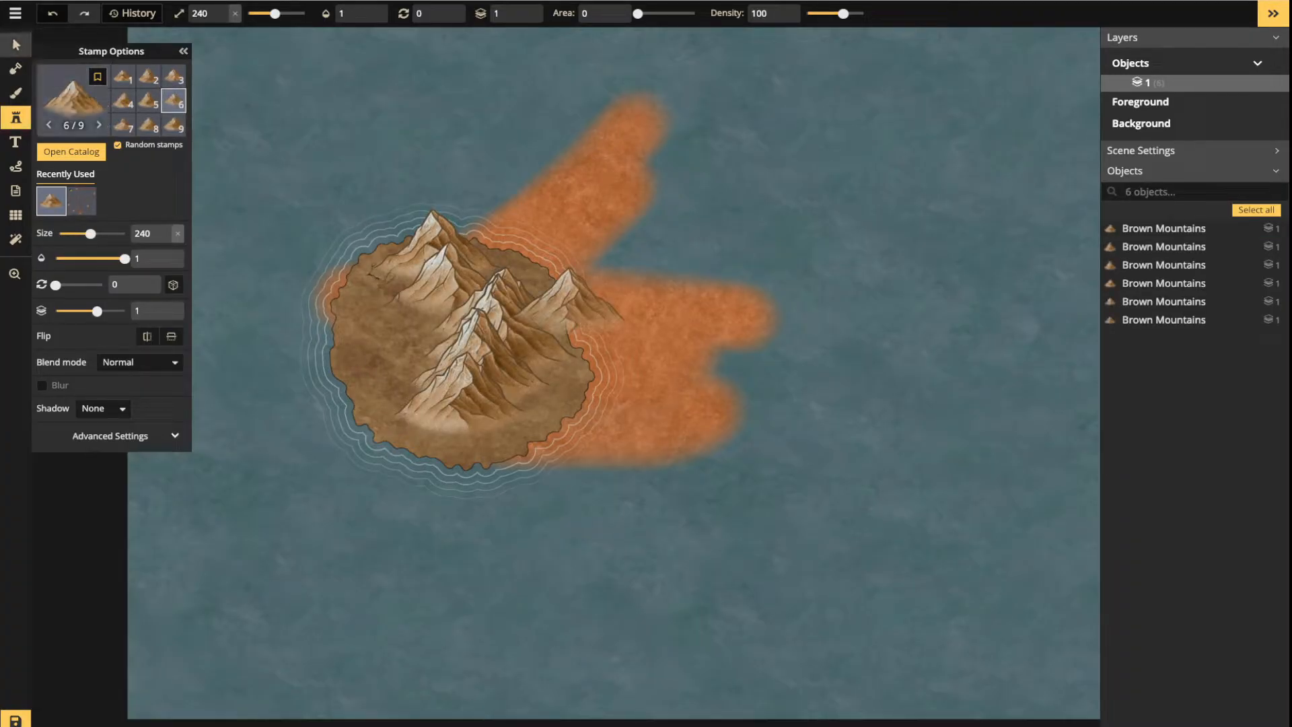
Select all the mountain stamps on the island with the Select tool and move them slightly up and to the left
click(15, 46)
click(15, 45)
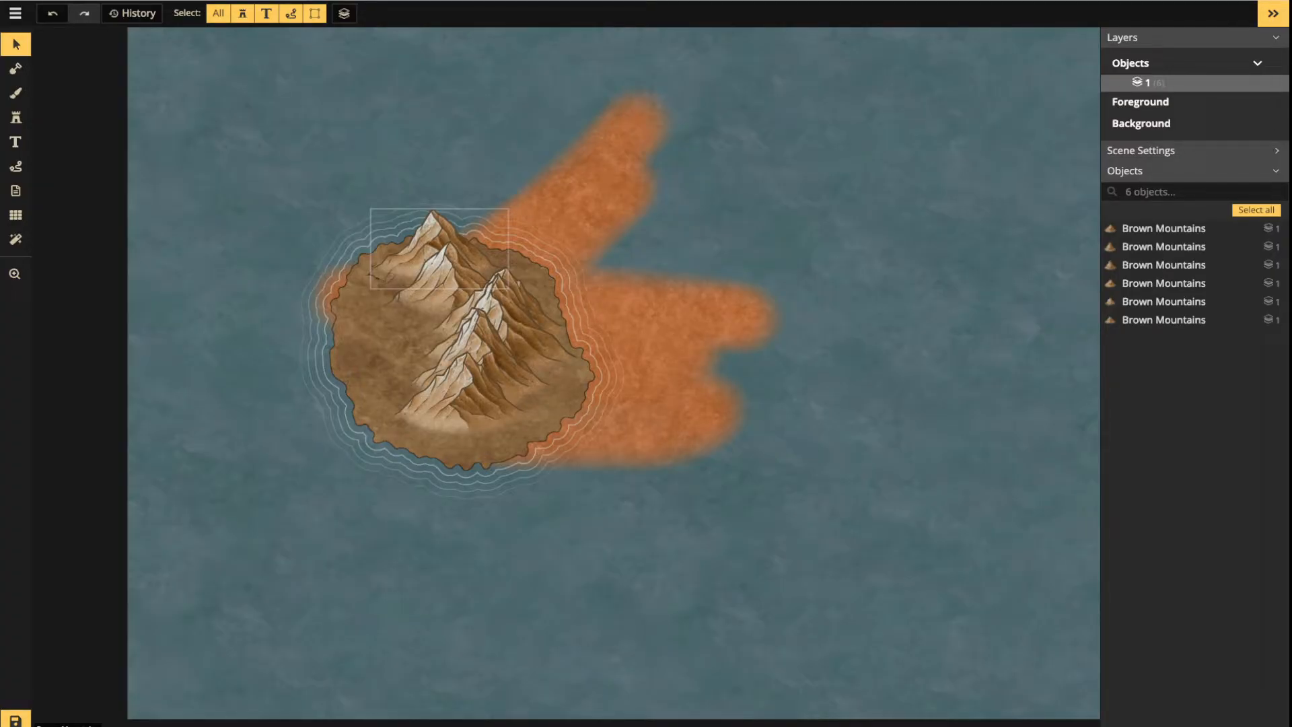
click(438, 247)
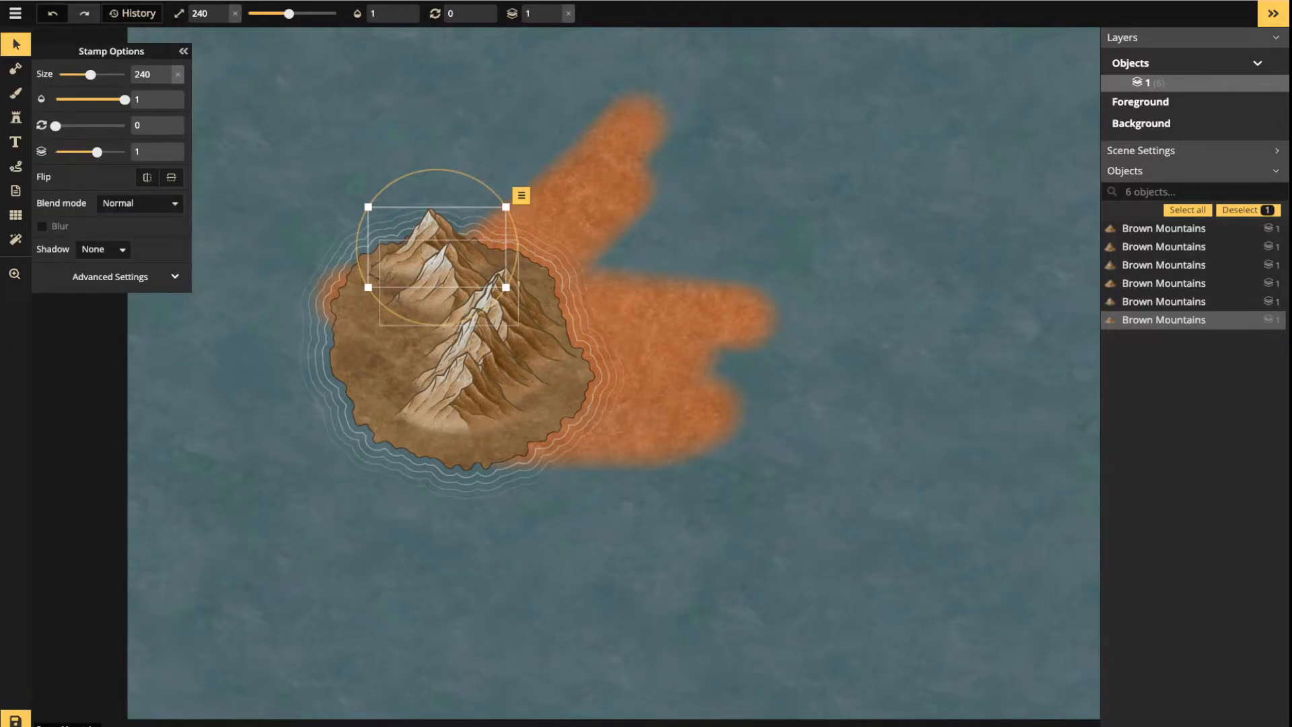
drag(285, 136, 609, 477)
drag(500, 325, 493, 321)
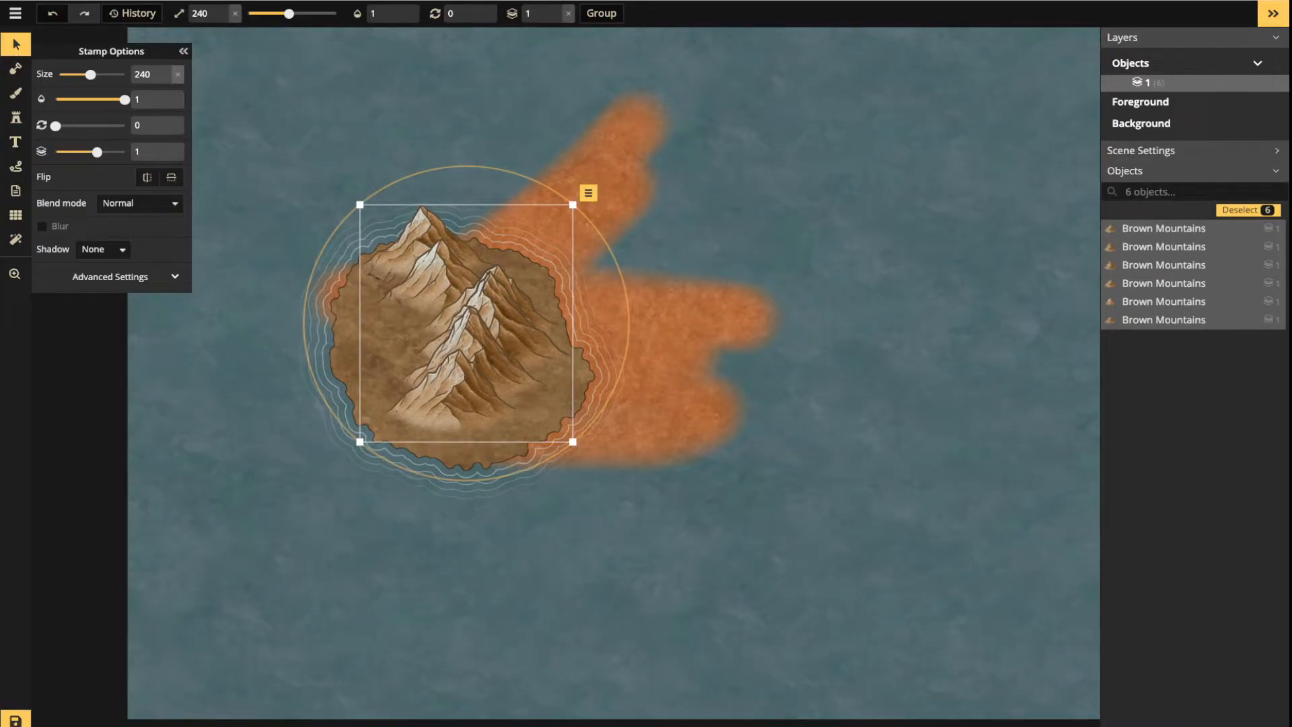
Choose the World Tree 2 stamp from the stamp catalog and place it at size 240 in the sea northwest of the island
click(15, 117)
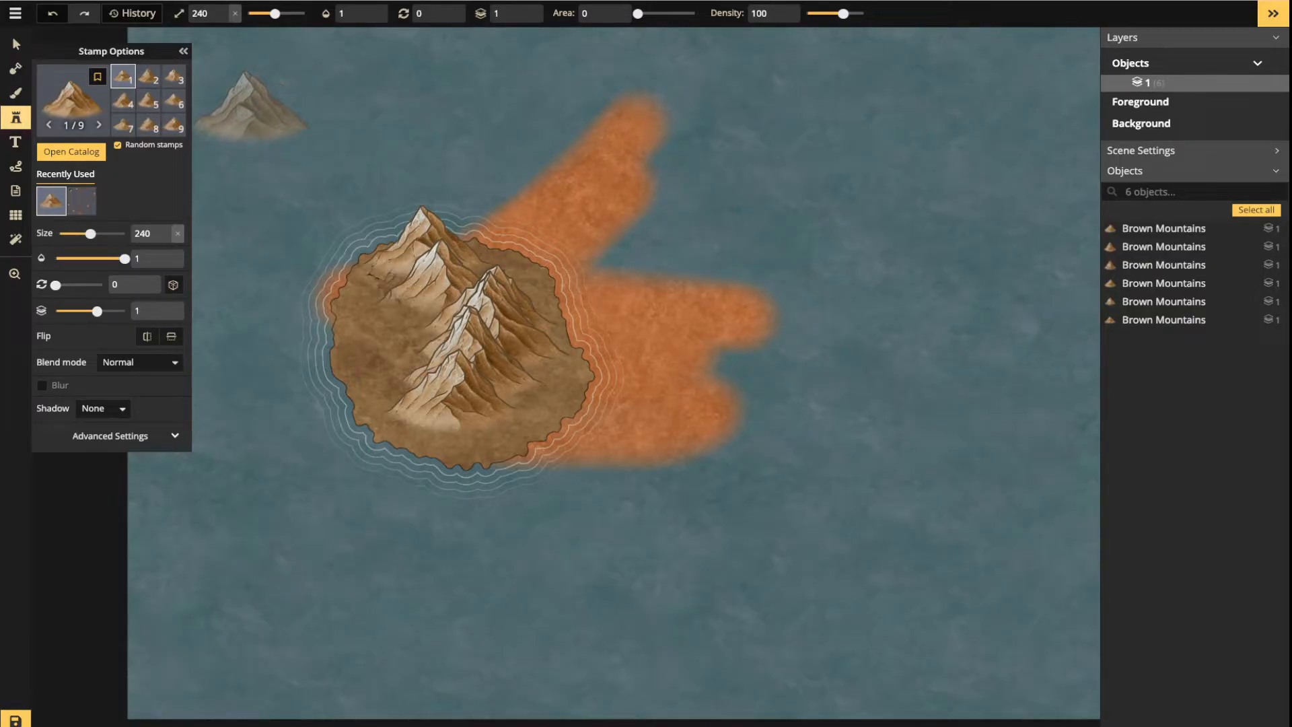
click(572, 296)
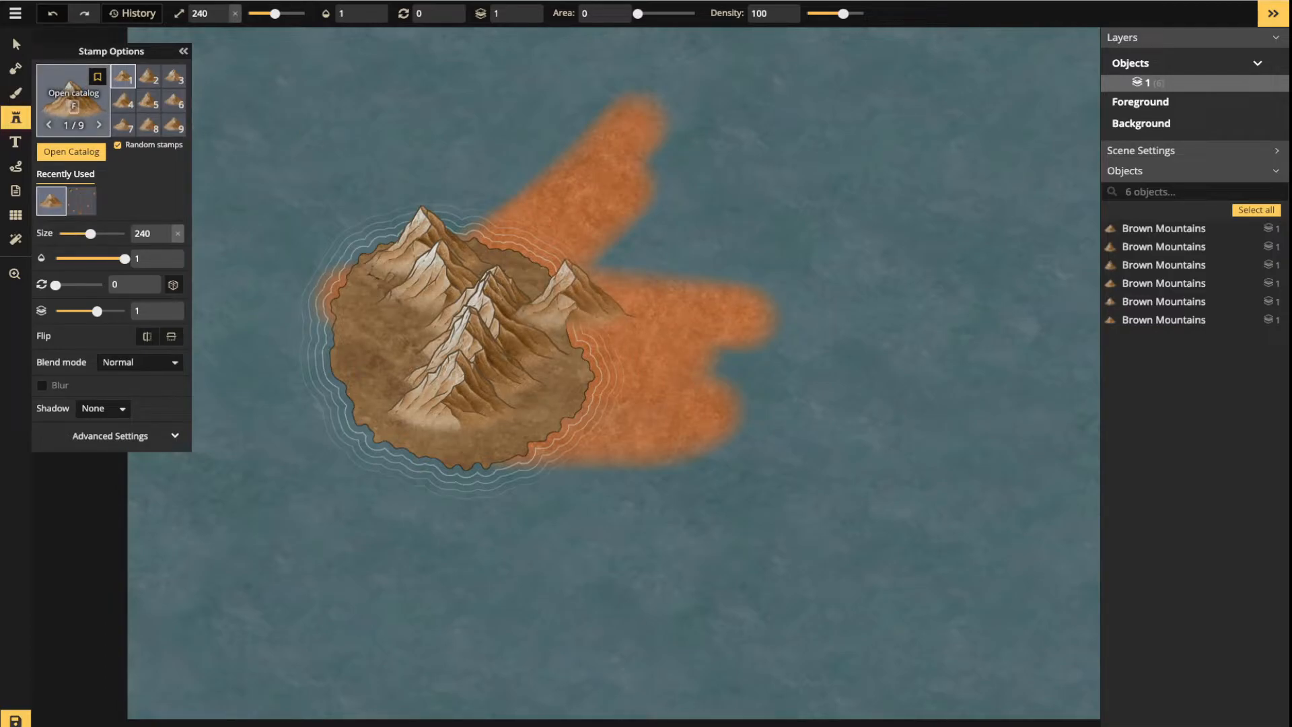
click(72, 100)
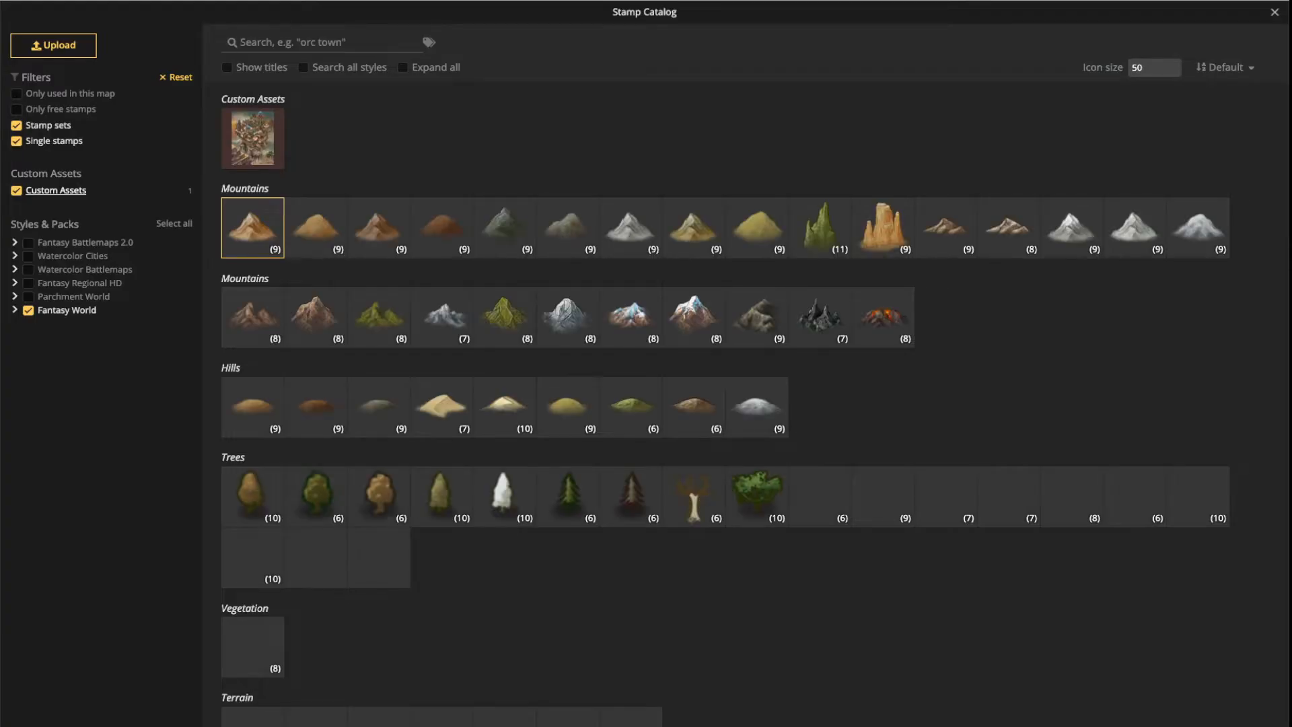
scroll(379, 471, down, 1)
click(379, 472)
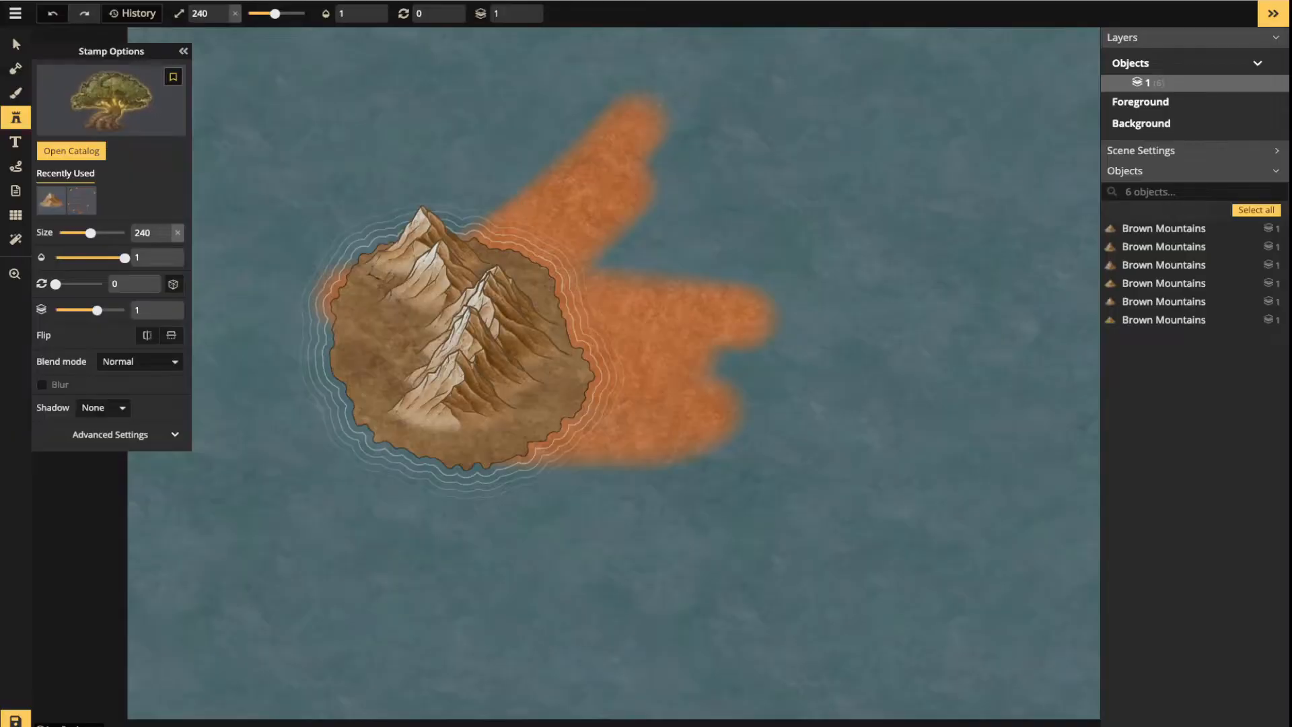
click(311, 117)
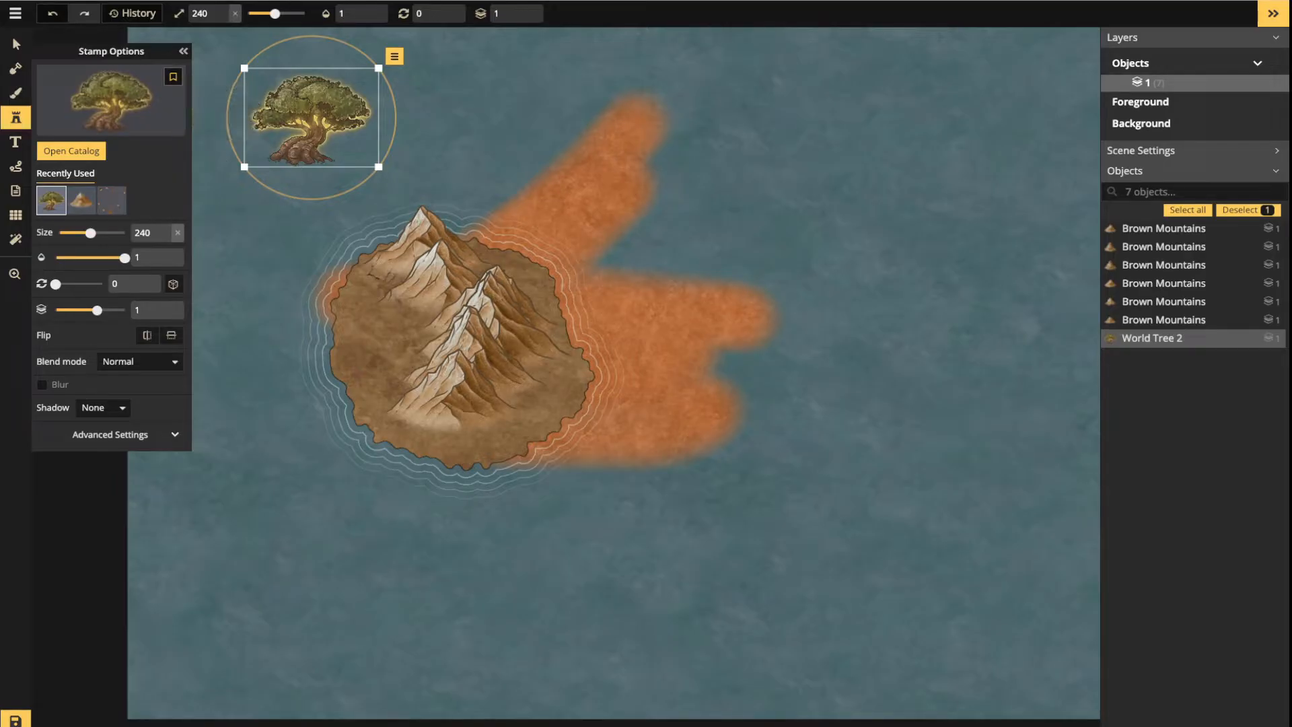
Scatter recently used Brown Mountains stamps with random variants at size 240 over the sea and orange patches northeast, east and south of the island
click(81, 201)
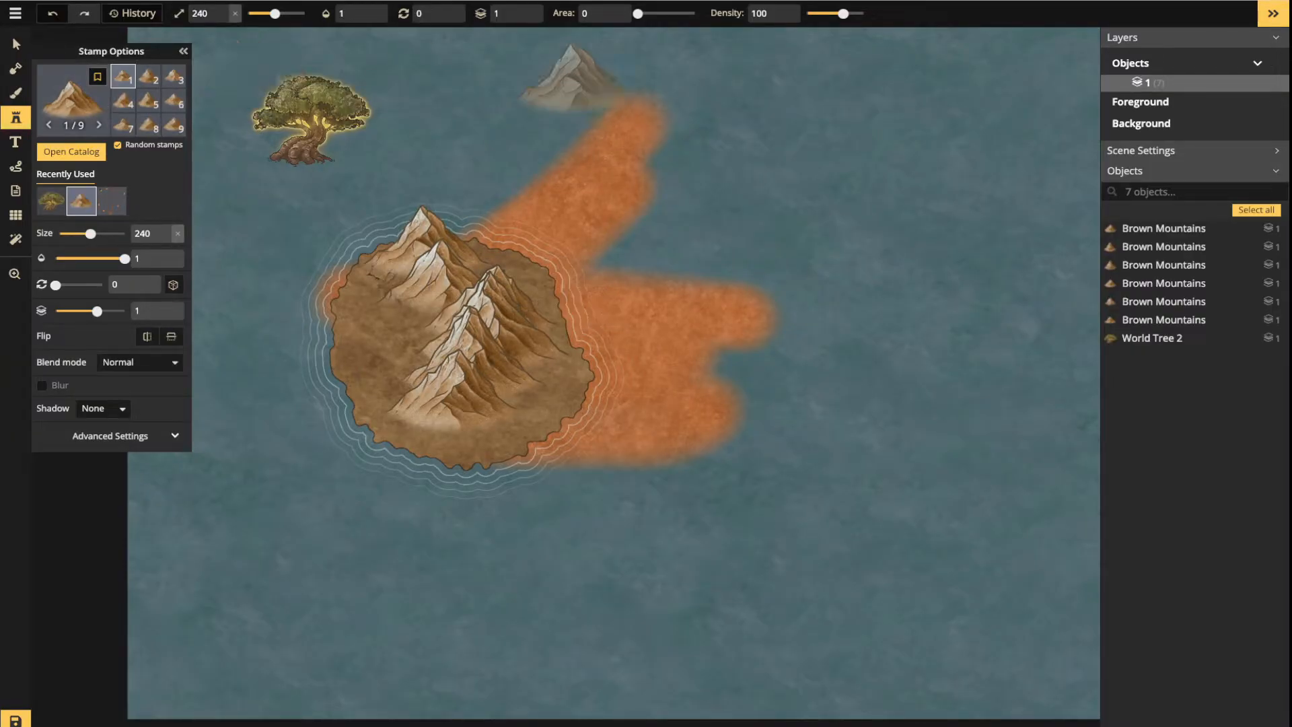
click(616, 74)
click(764, 169)
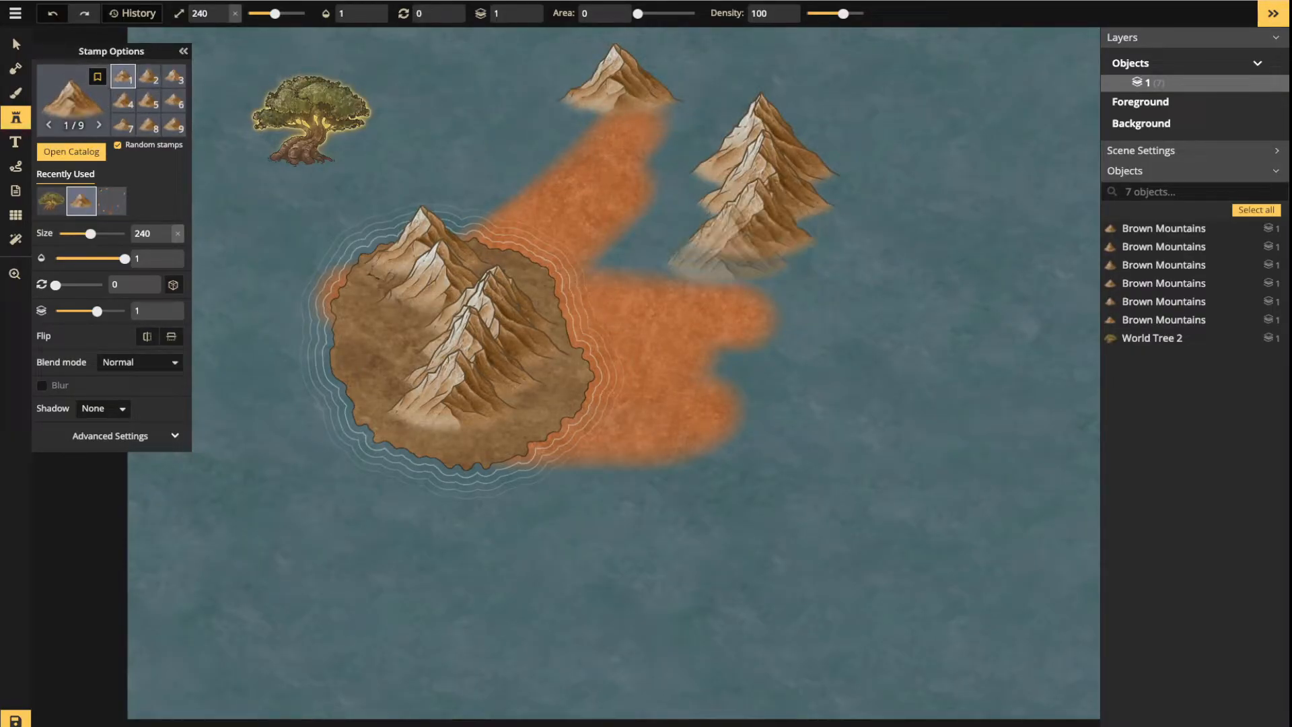
click(747, 222)
click(707, 317)
click(797, 424)
click(707, 518)
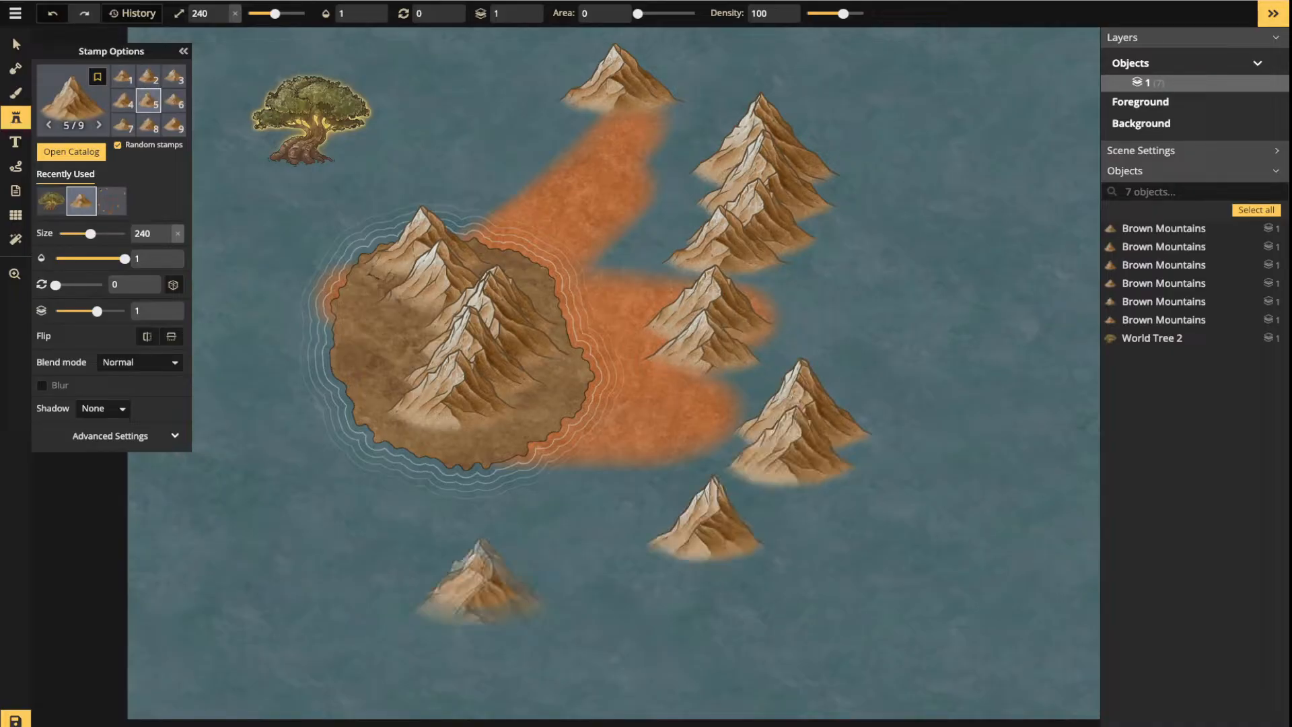
click(474, 579)
click(602, 596)
click(650, 465)
drag(849, 342, 847, 219)
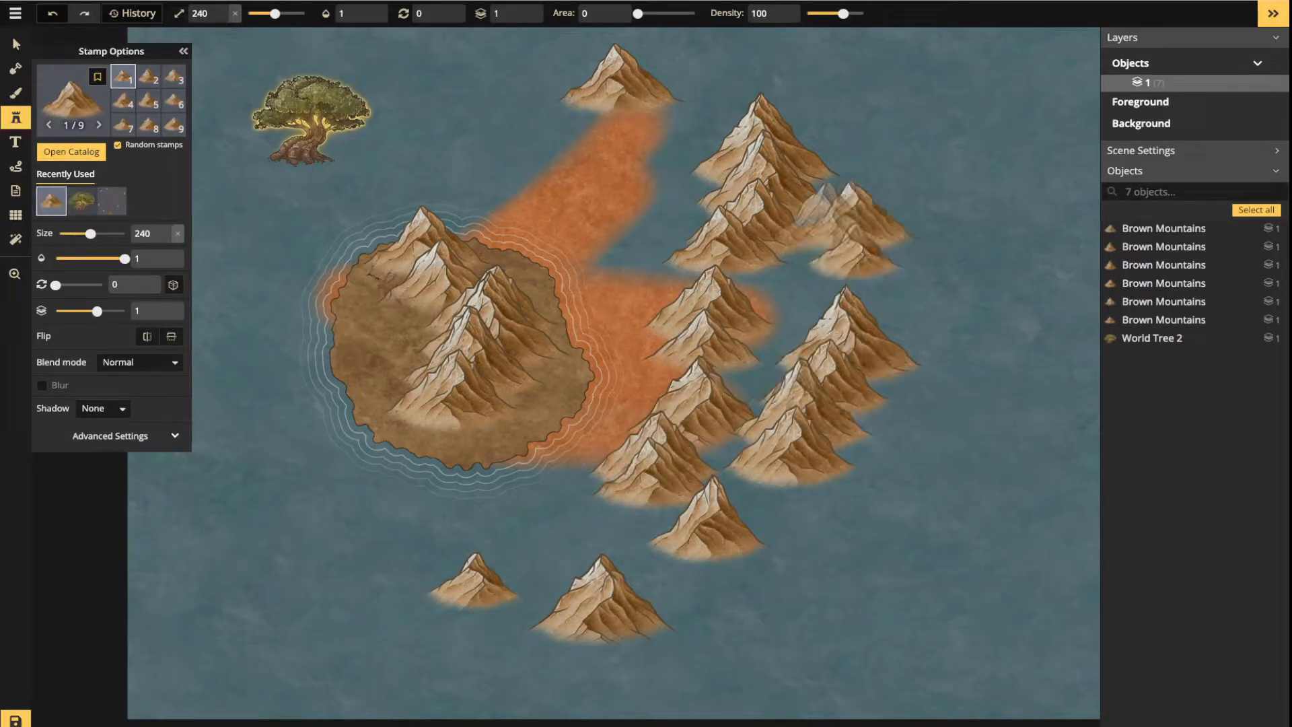
Examine the advanced settings of the placed World Tree 2 stamp and those of the Stamp tool
click(16, 44)
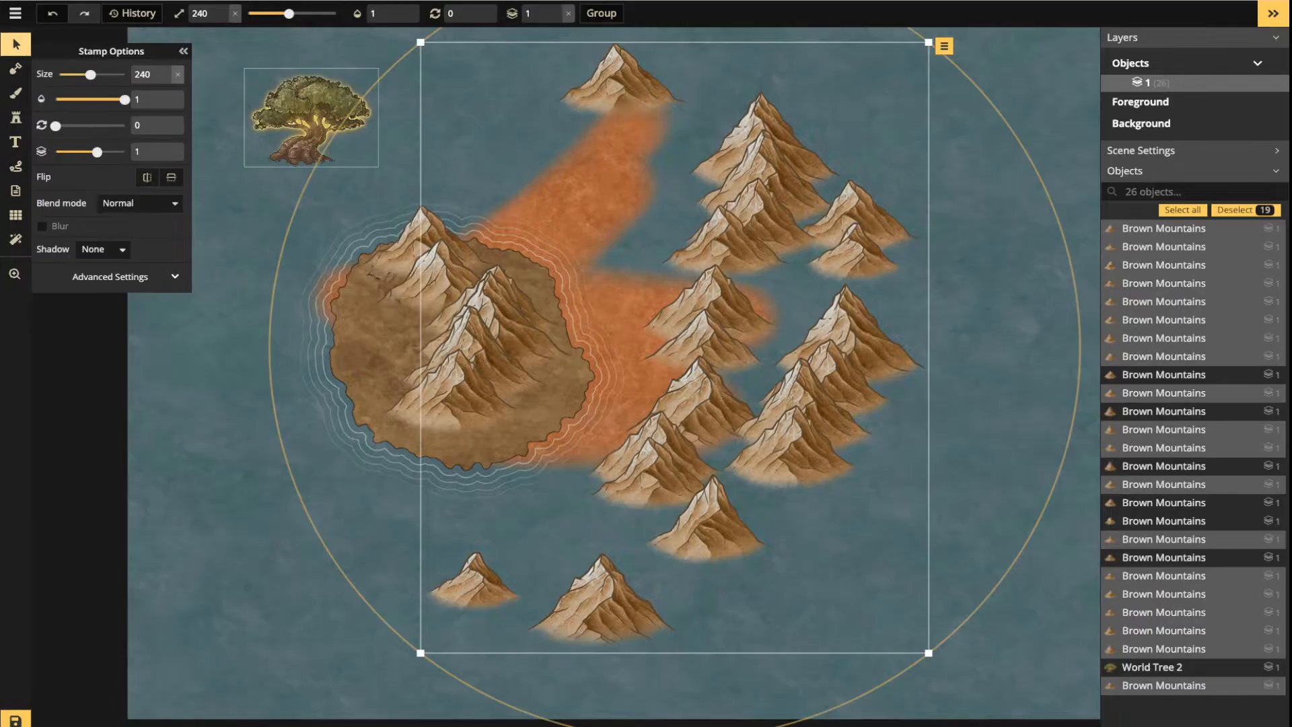
click(311, 120)
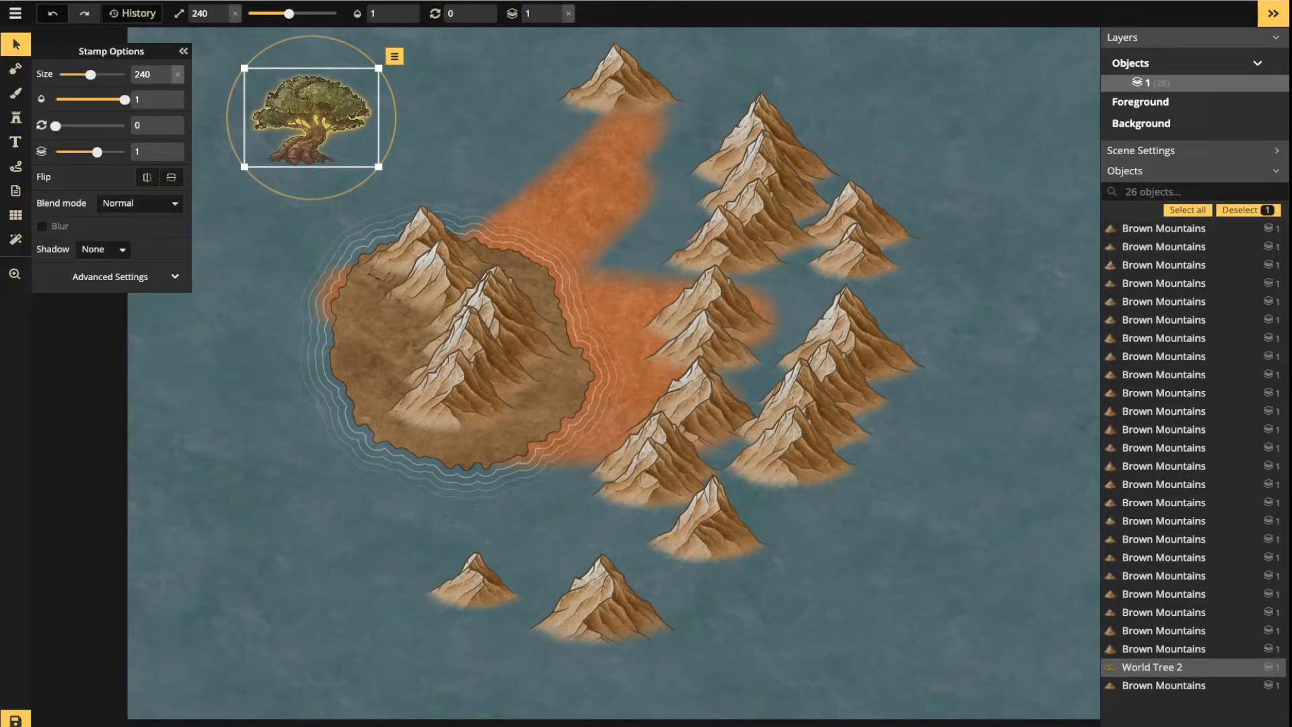
click(111, 276)
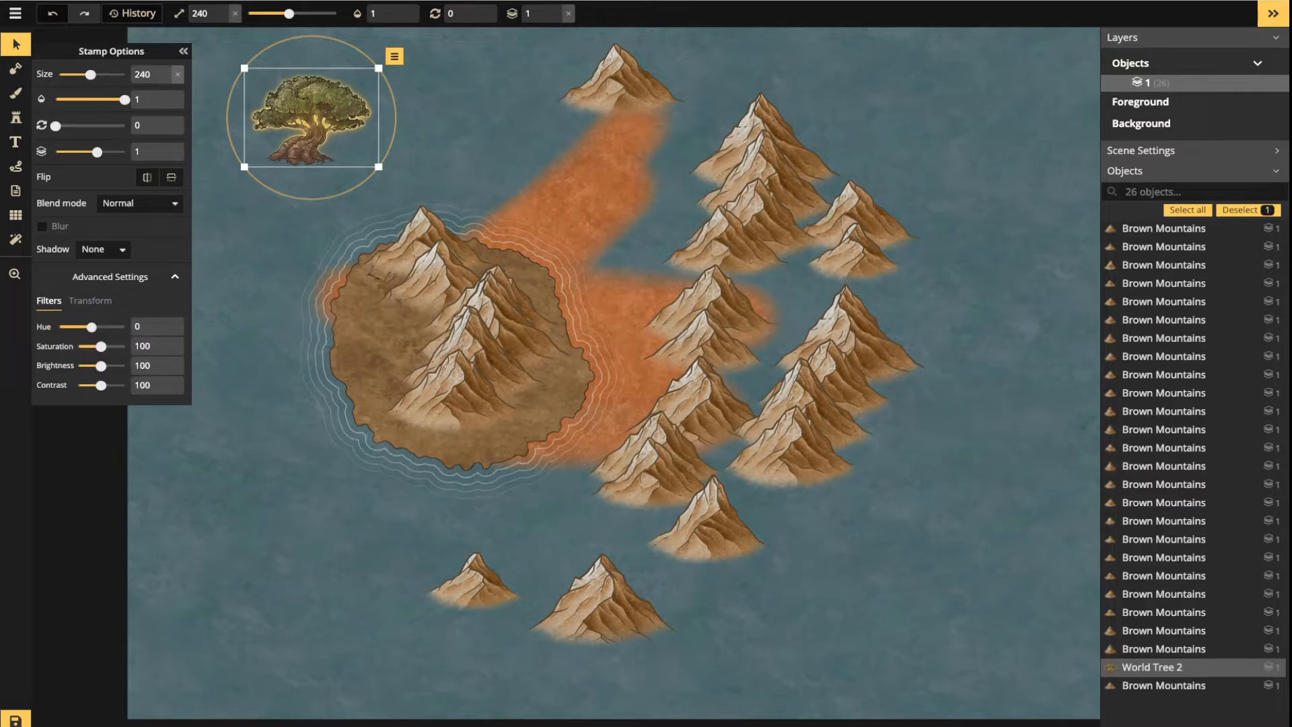
click(110, 277)
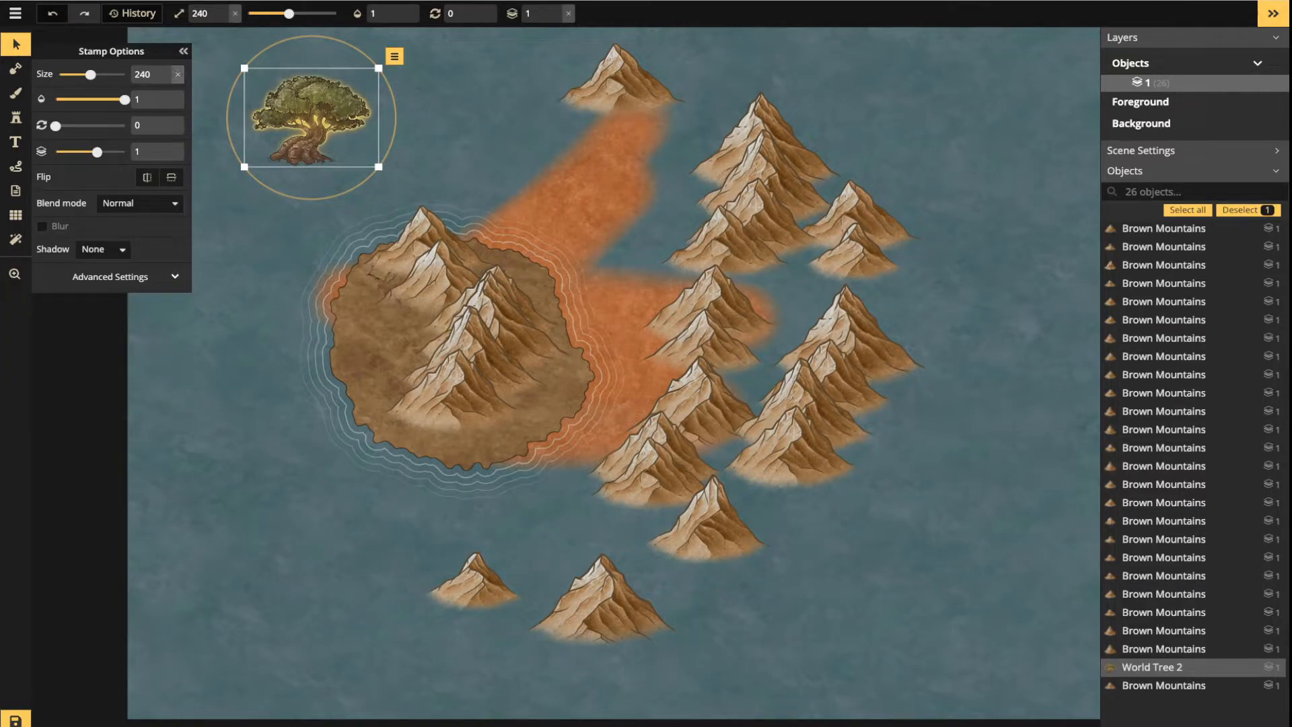
click(16, 117)
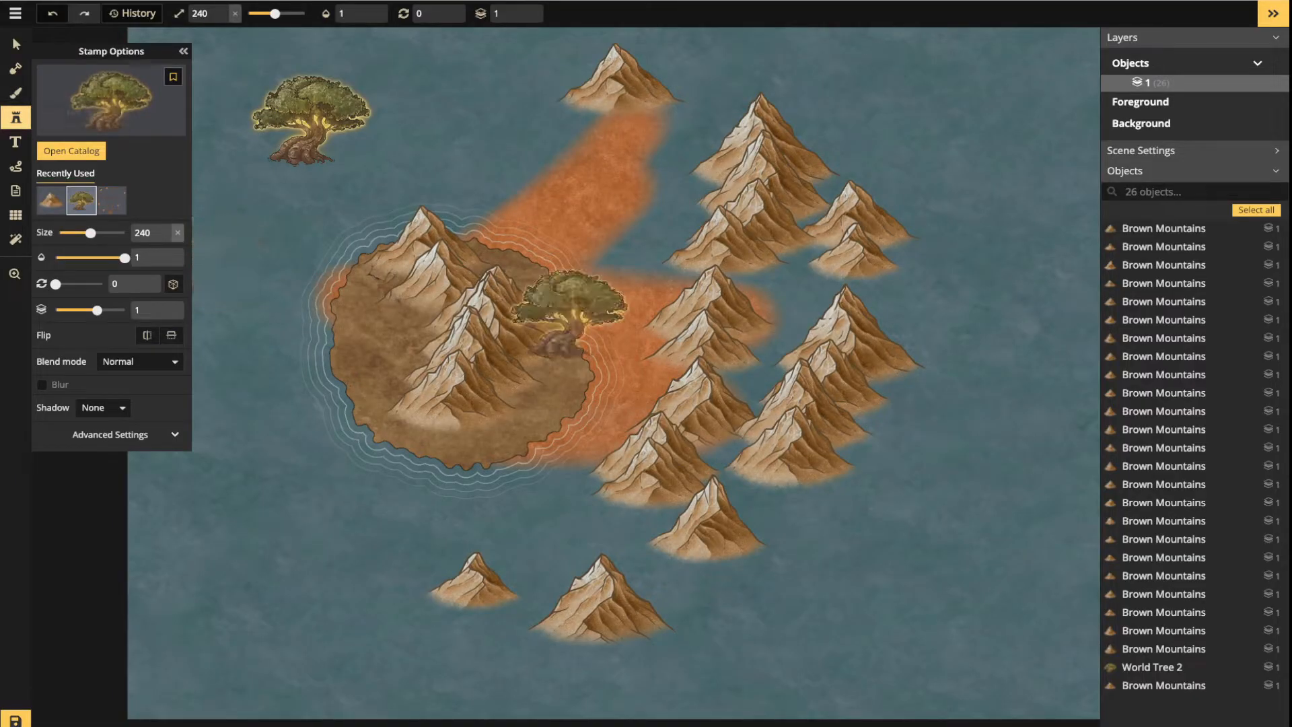
click(111, 435)
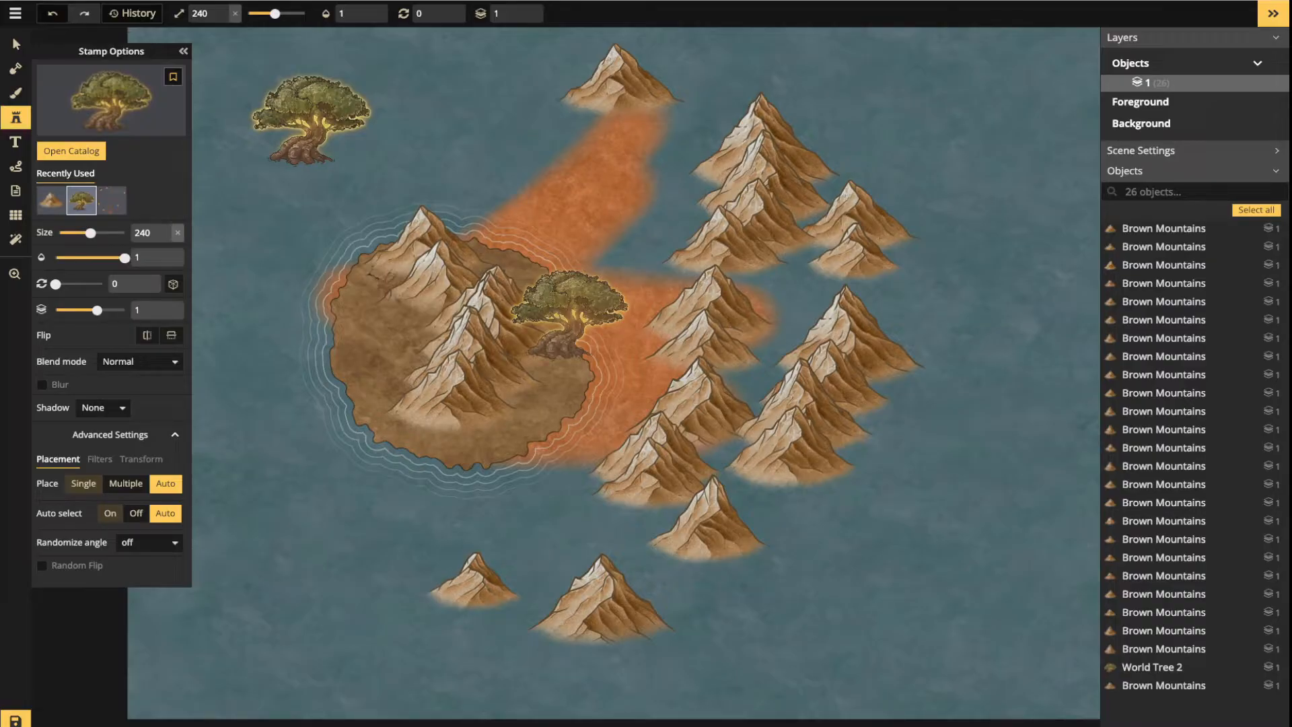
Move the World Tree 2 stamp northwest of the island slightly down and to the left with the Select tool
click(16, 44)
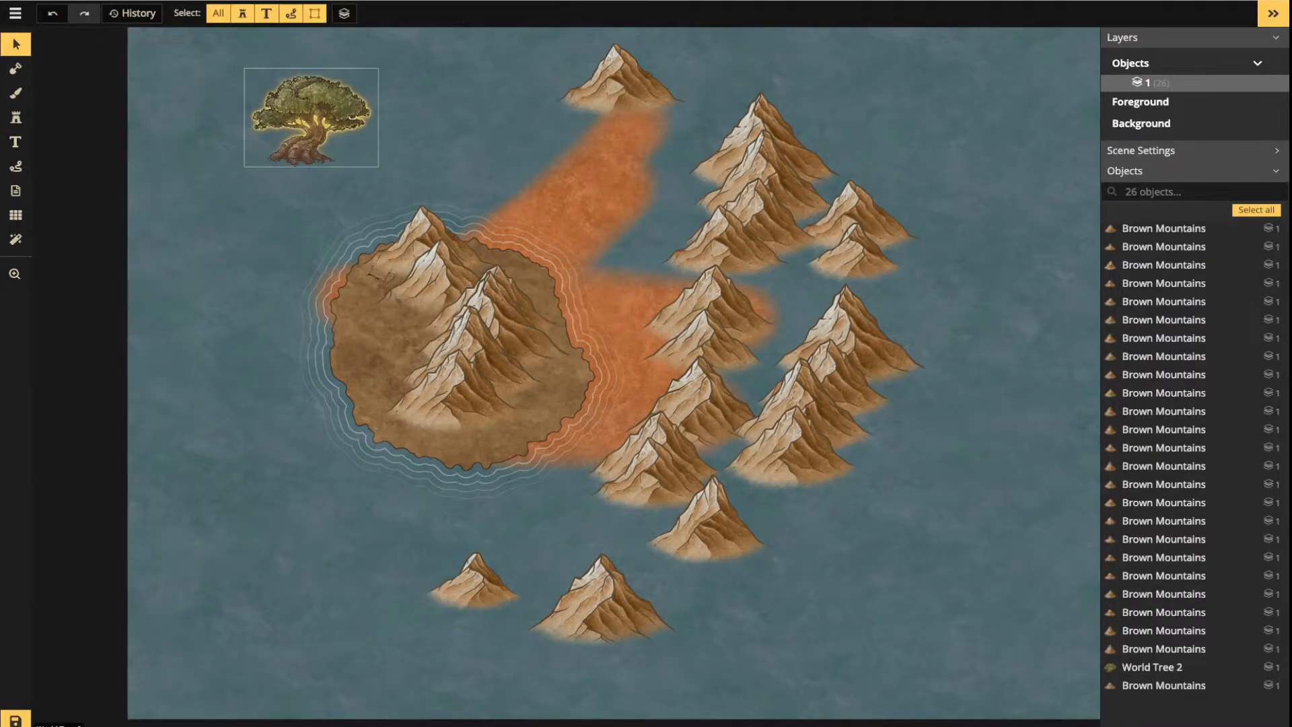
drag(311, 119, 284, 158)
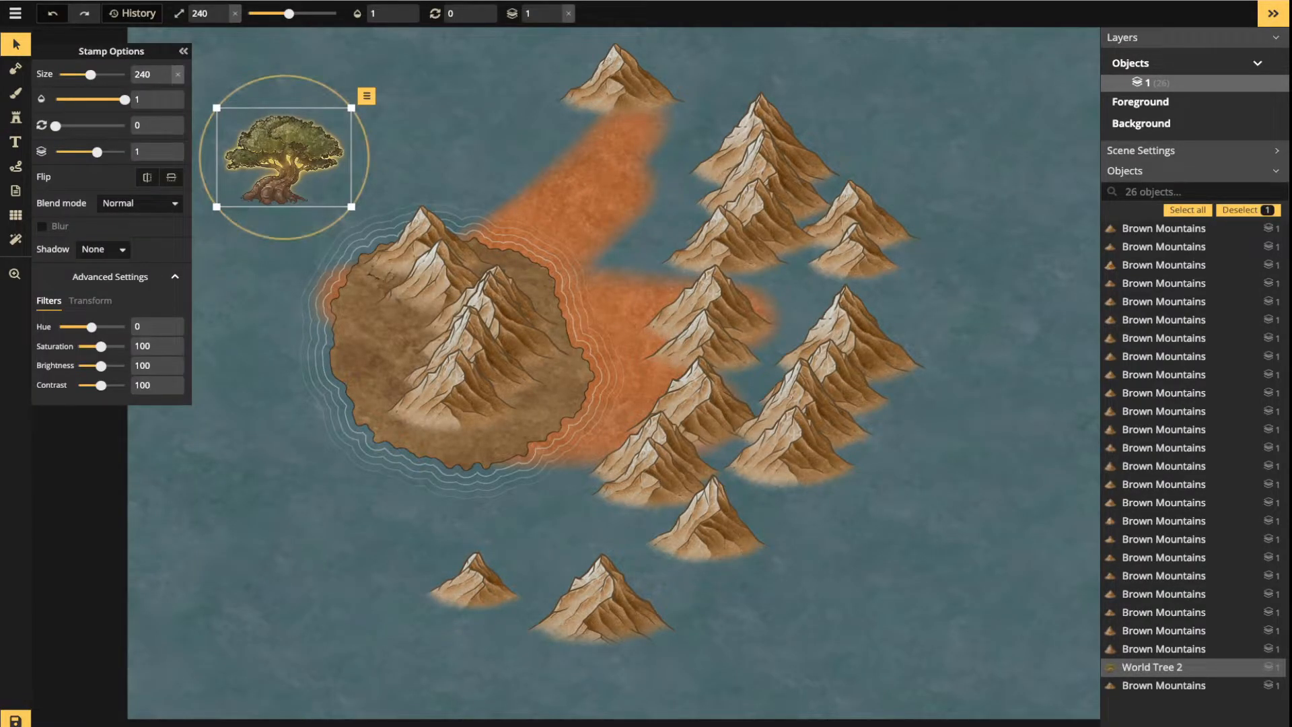
Try larger and smaller sizes for the World Tree 2 stamp with the Stamp tool and set its size to 259
click(16, 117)
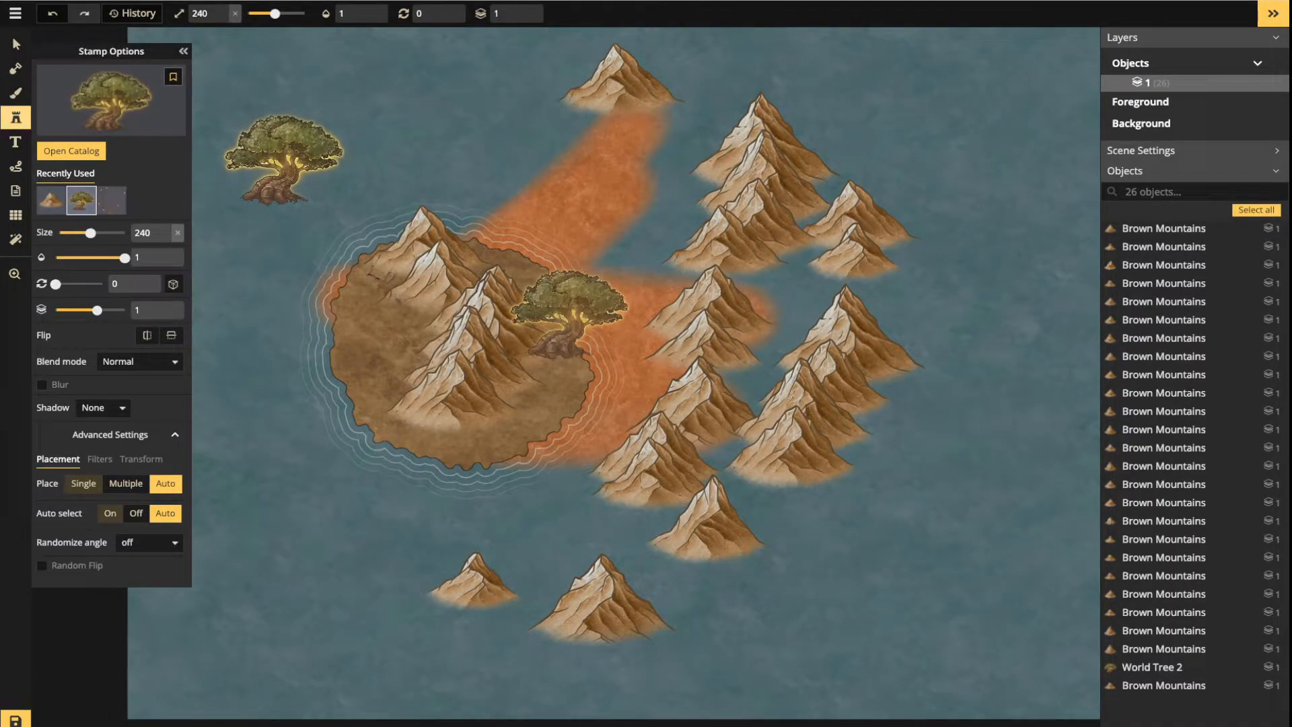
drag(90, 233, 99, 233)
scroll(569, 314, up, 5)
scroll(569, 314, down, 15)
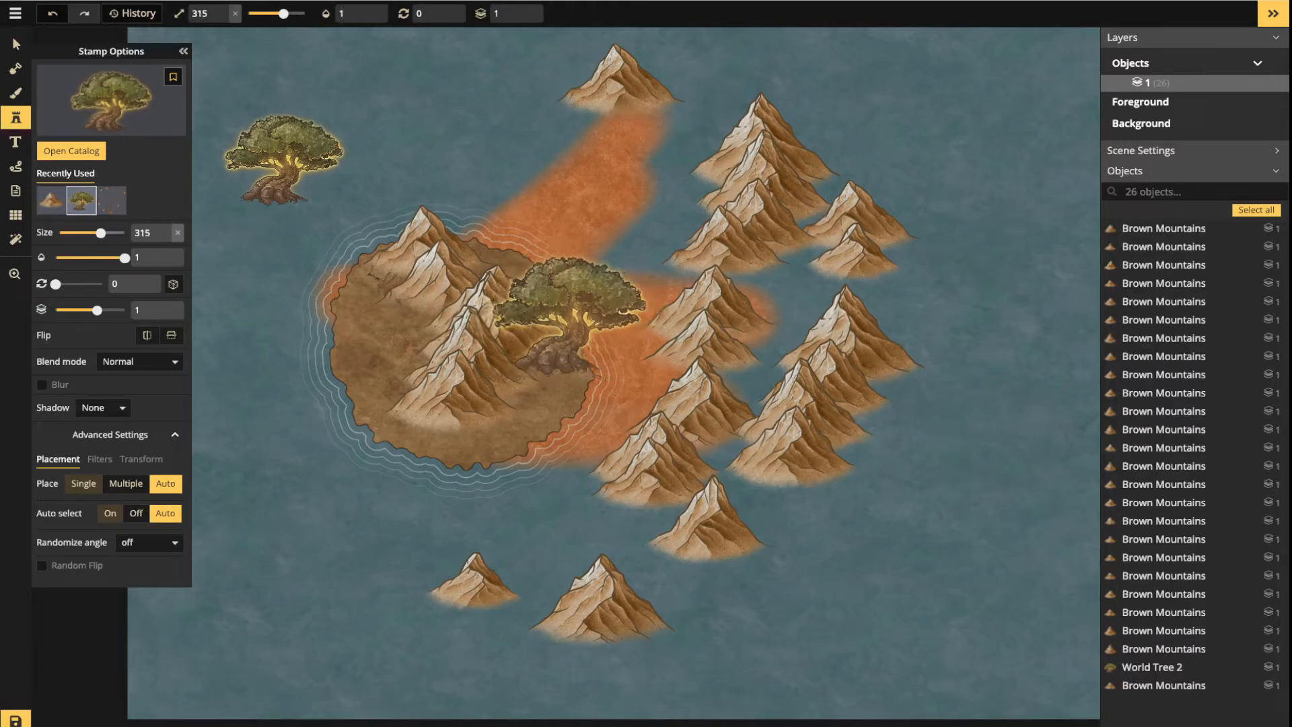
scroll(569, 313, up, 6)
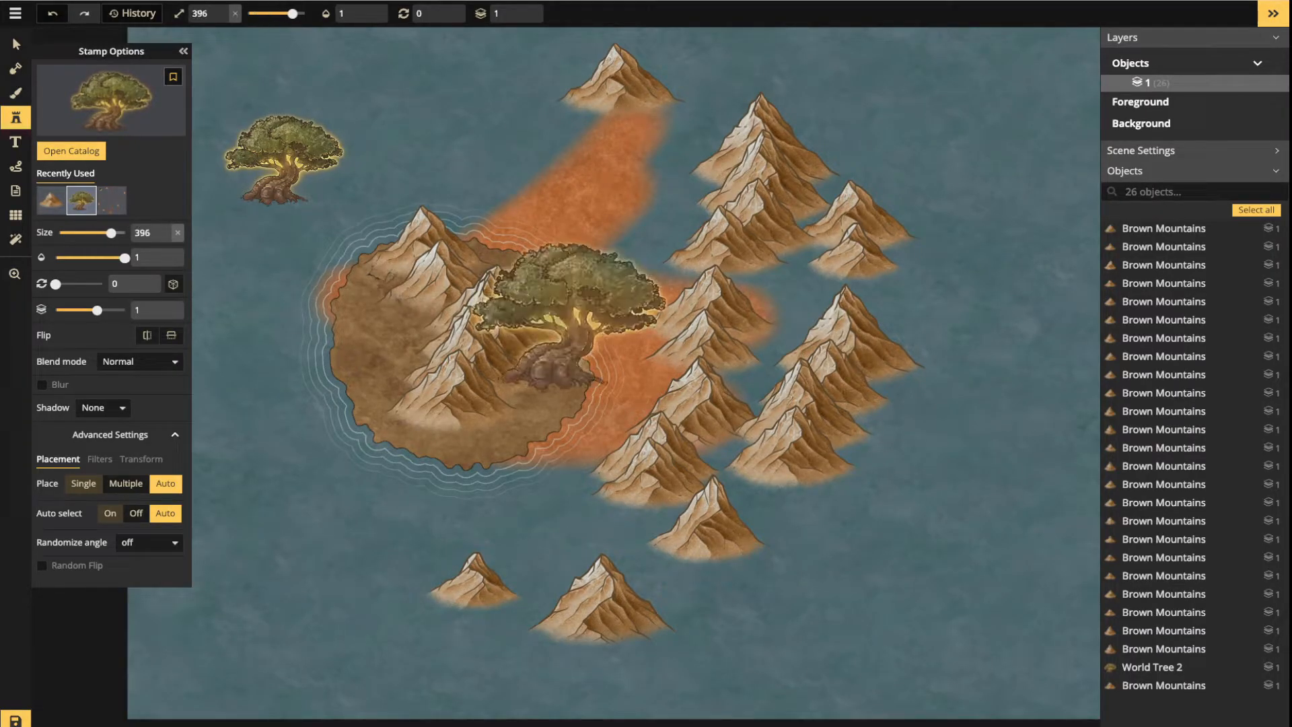
scroll(569, 313, down, 7)
scroll(569, 312, up, 6)
scroll(569, 312, down, 10)
scroll(569, 312, up, 7)
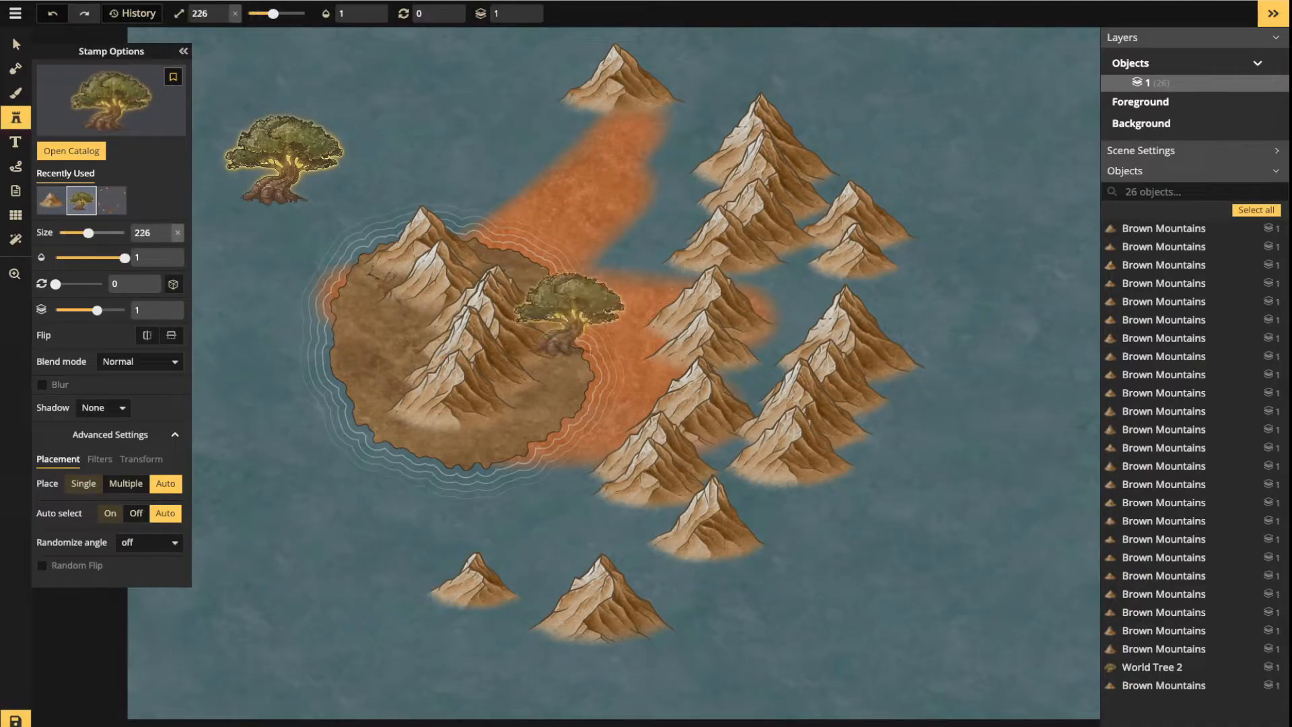
scroll(570, 313, up, 7)
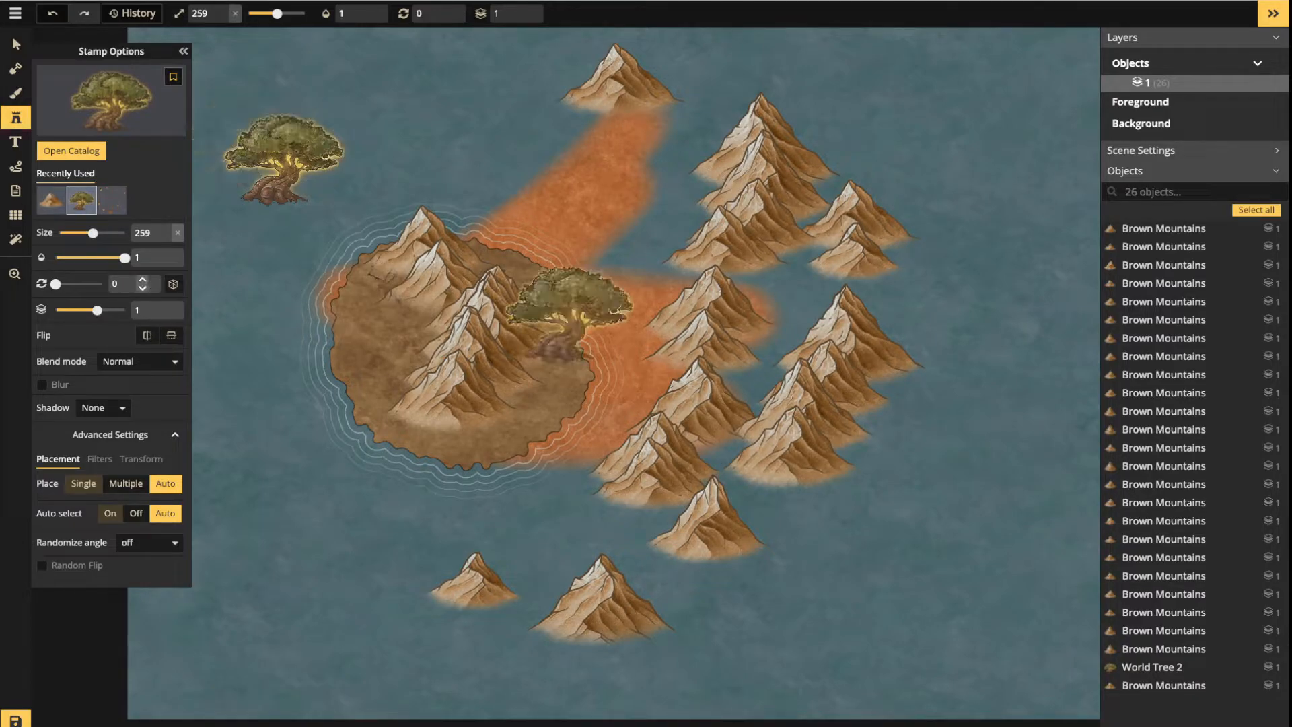
Set the stamp opacity to 0.69 and place a World Tree 2 stamp on the western side of the island
scroll(570, 314, down, 5)
scroll(570, 314, up, 5)
scroll(569, 315, down, 8)
scroll(569, 314, down, 1)
scroll(569, 314, up, 6)
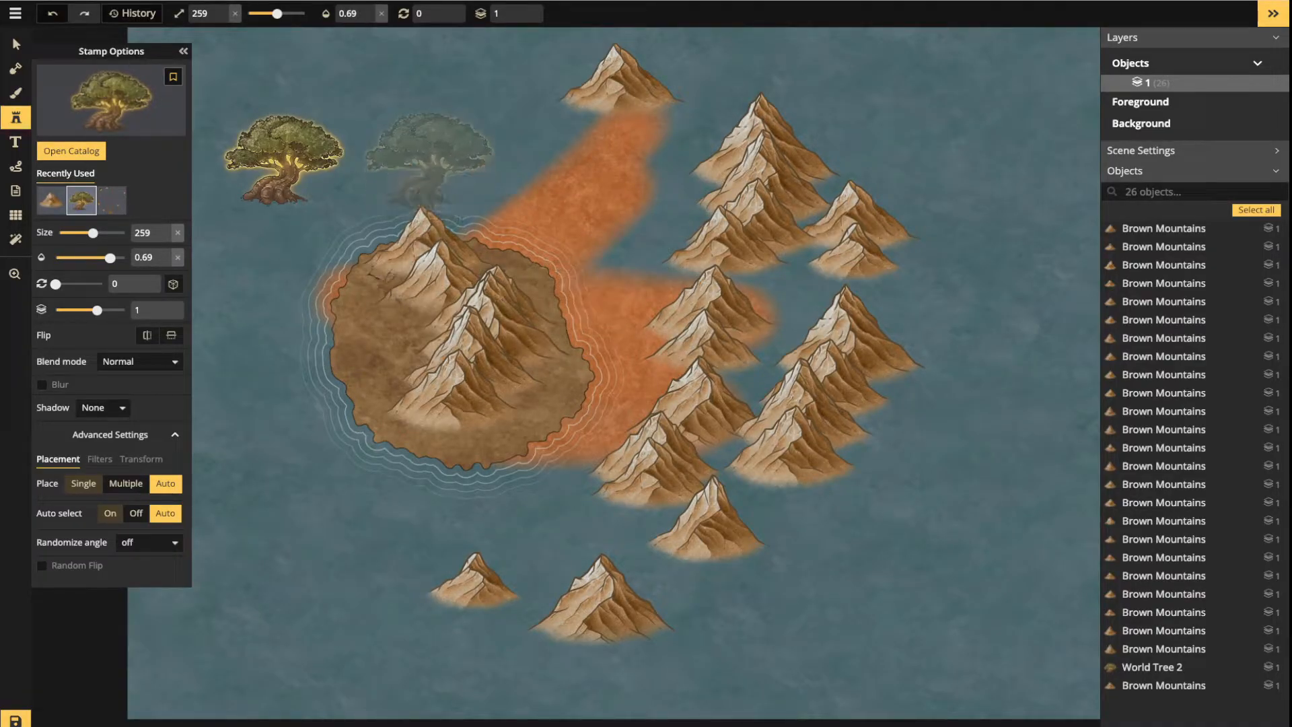
click(513, 230)
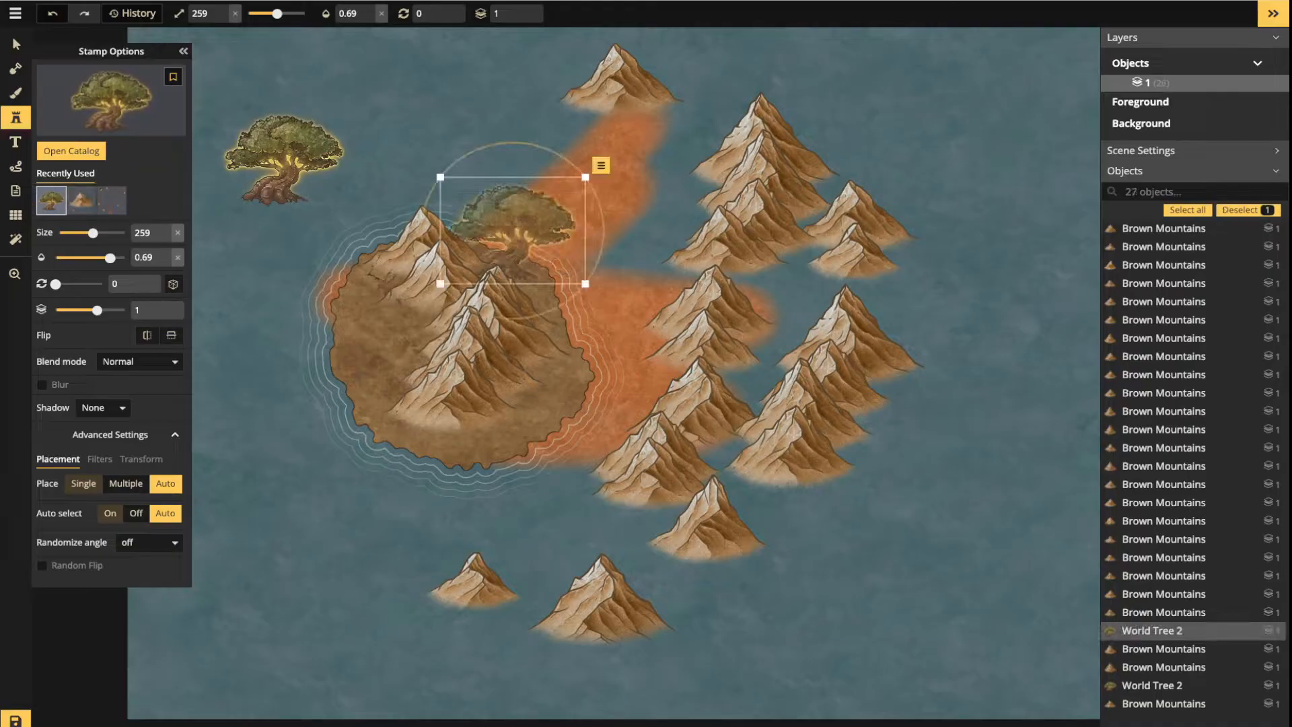
drag(513, 231, 376, 314)
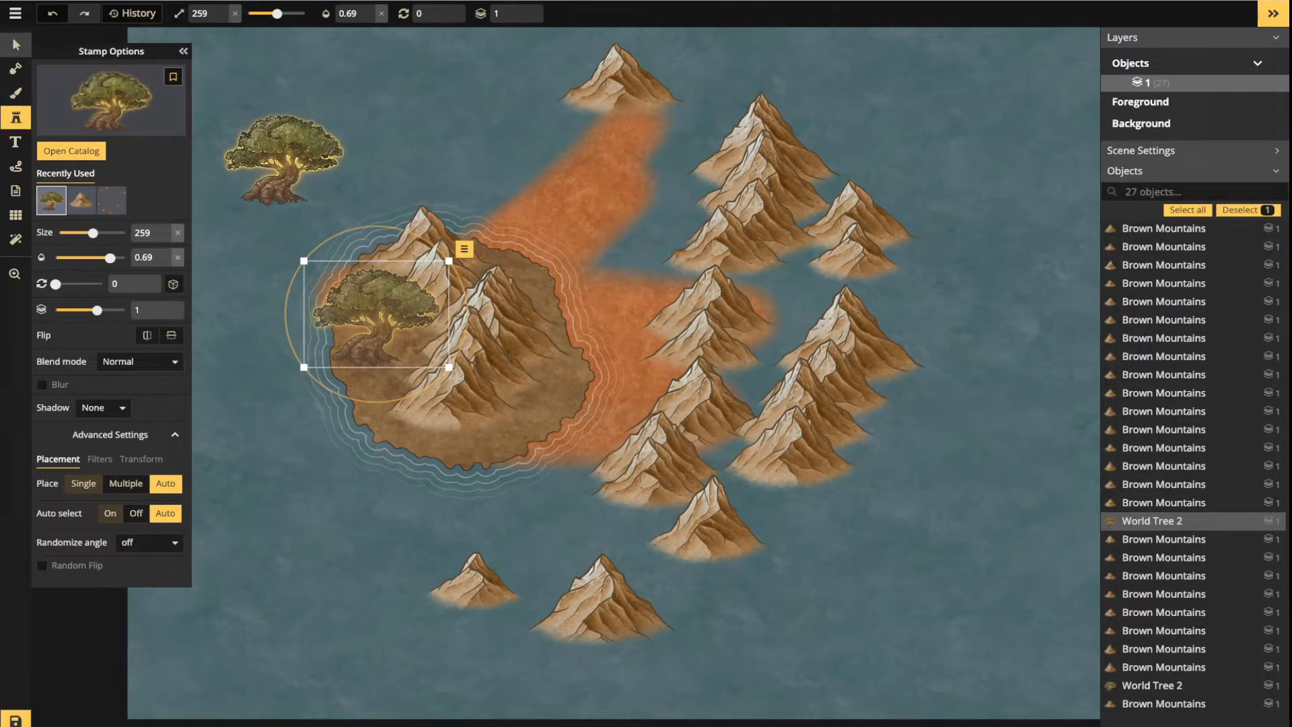
Delete the World Tree 2 stamp in the sea northwest of the island
click(16, 45)
click(283, 159)
key(Delete)
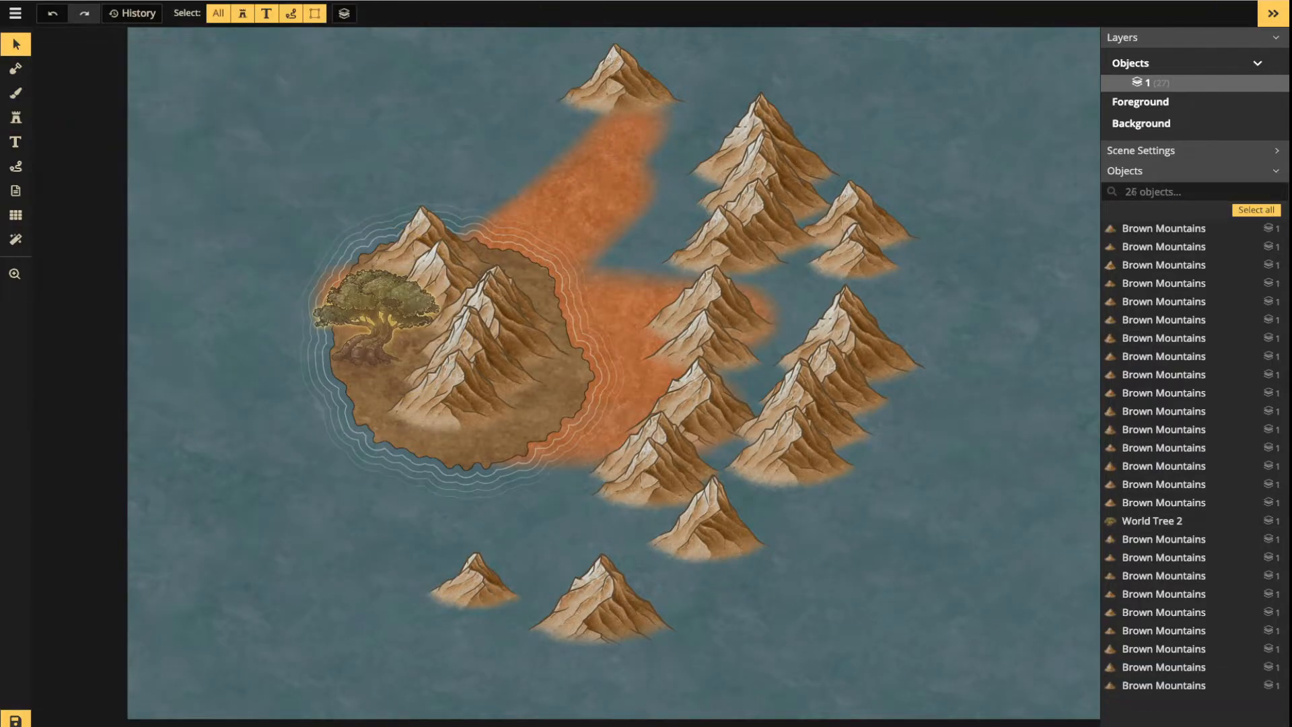
Search the stamp catalog for "CLOUD" and choose the Clouds stamp set for the Stamp tool
click(15, 117)
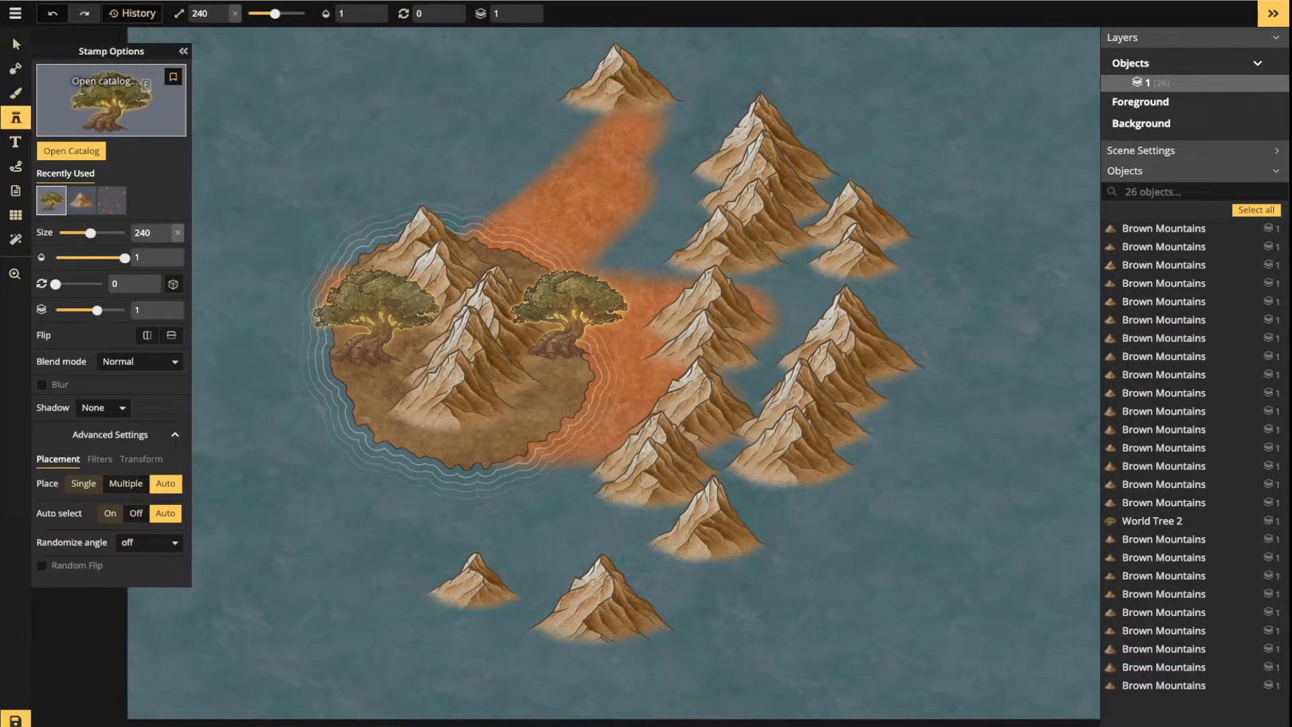
click(111, 101)
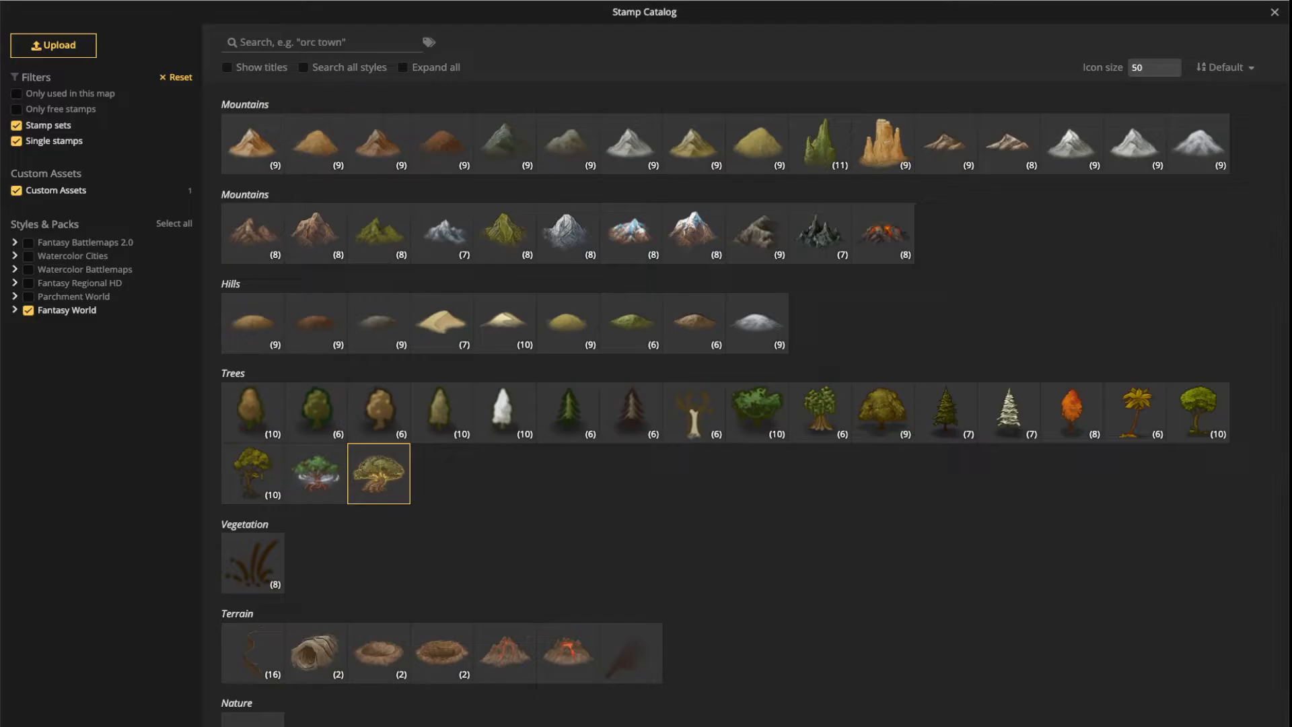
click(308, 42)
text(CLOUD)
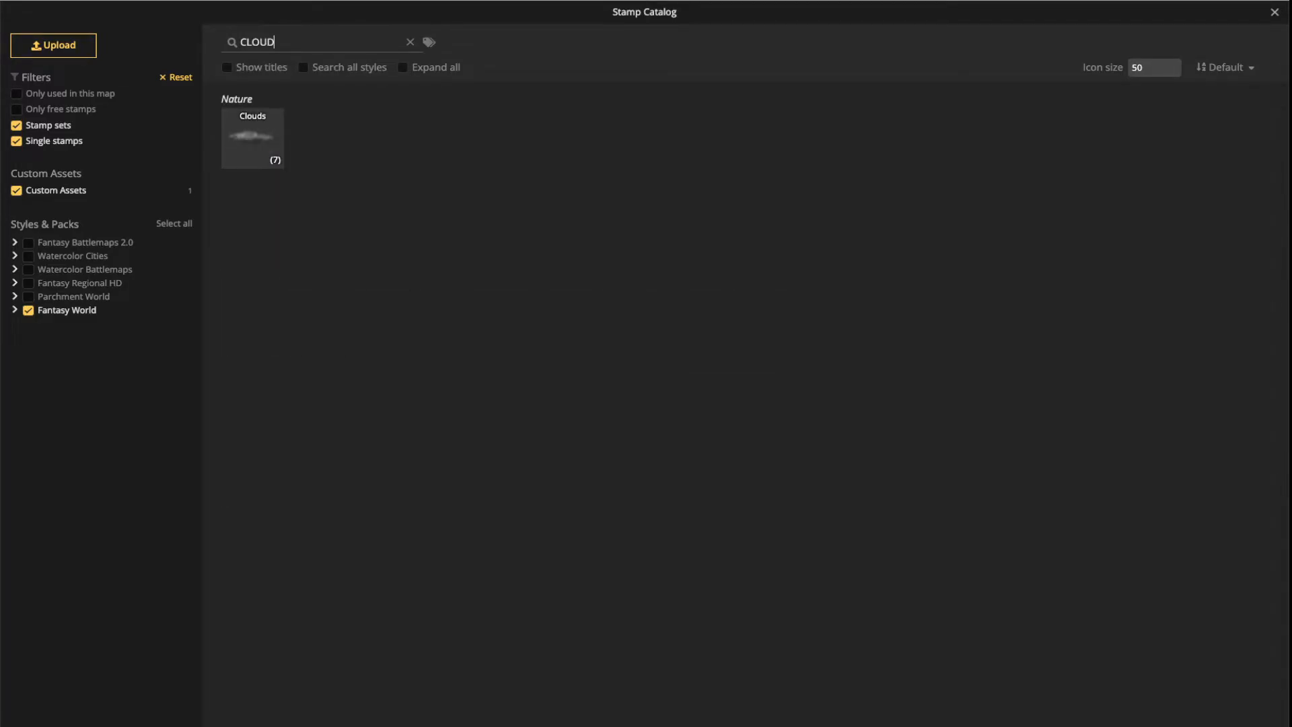
click(252, 138)
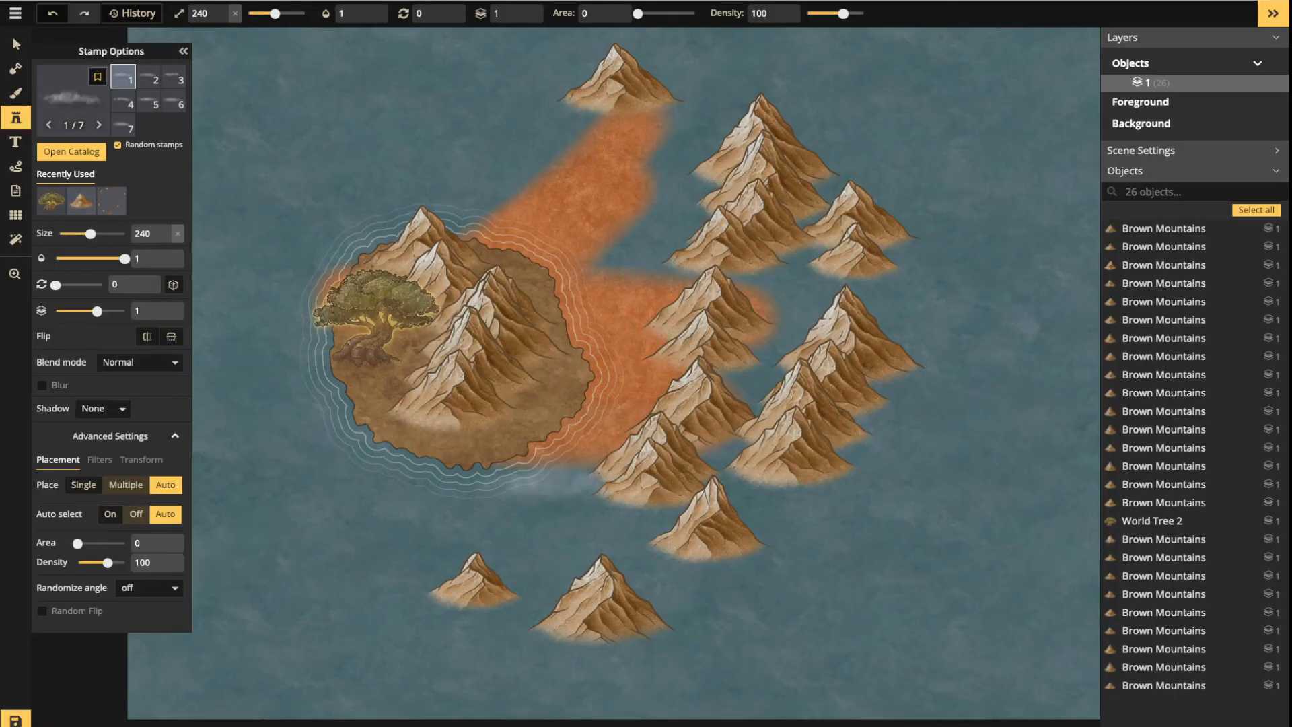
Place a Clouds stamp at size 350 over the tree and mountains on the island, and raise the Stamp tool's layer to 3
scroll(498, 330, up, 11)
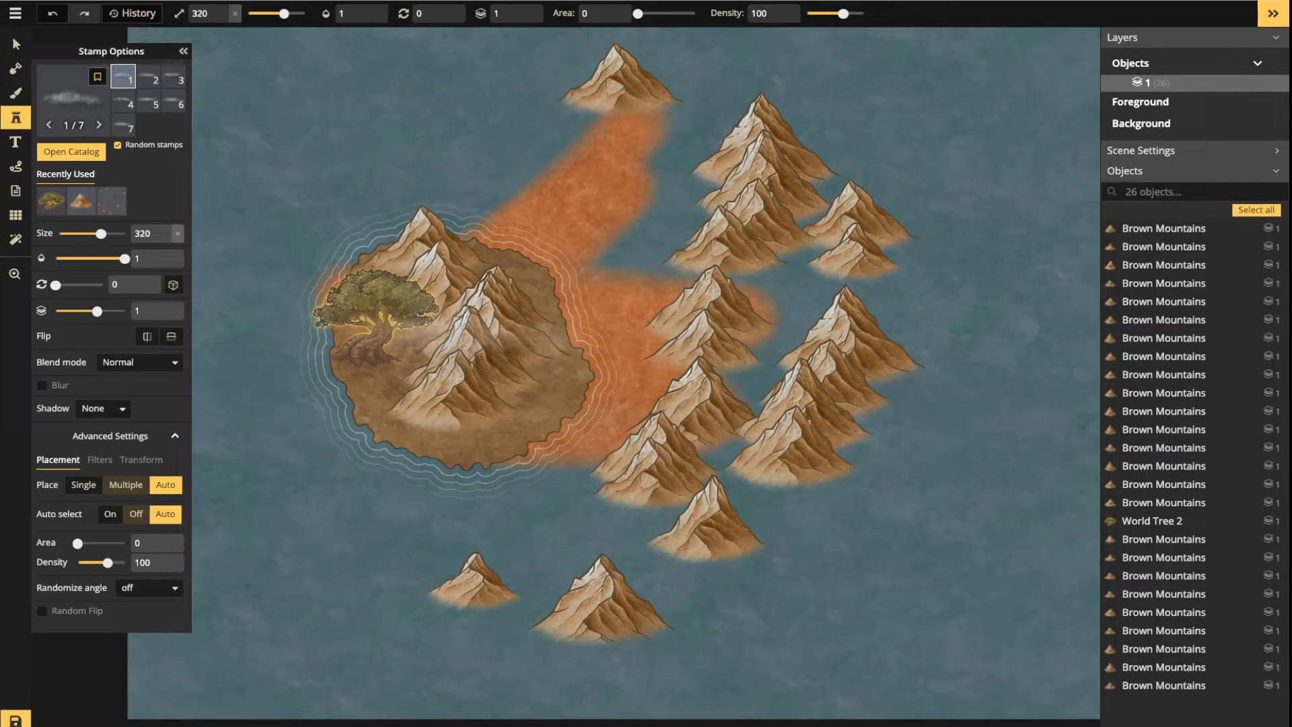
click(429, 307)
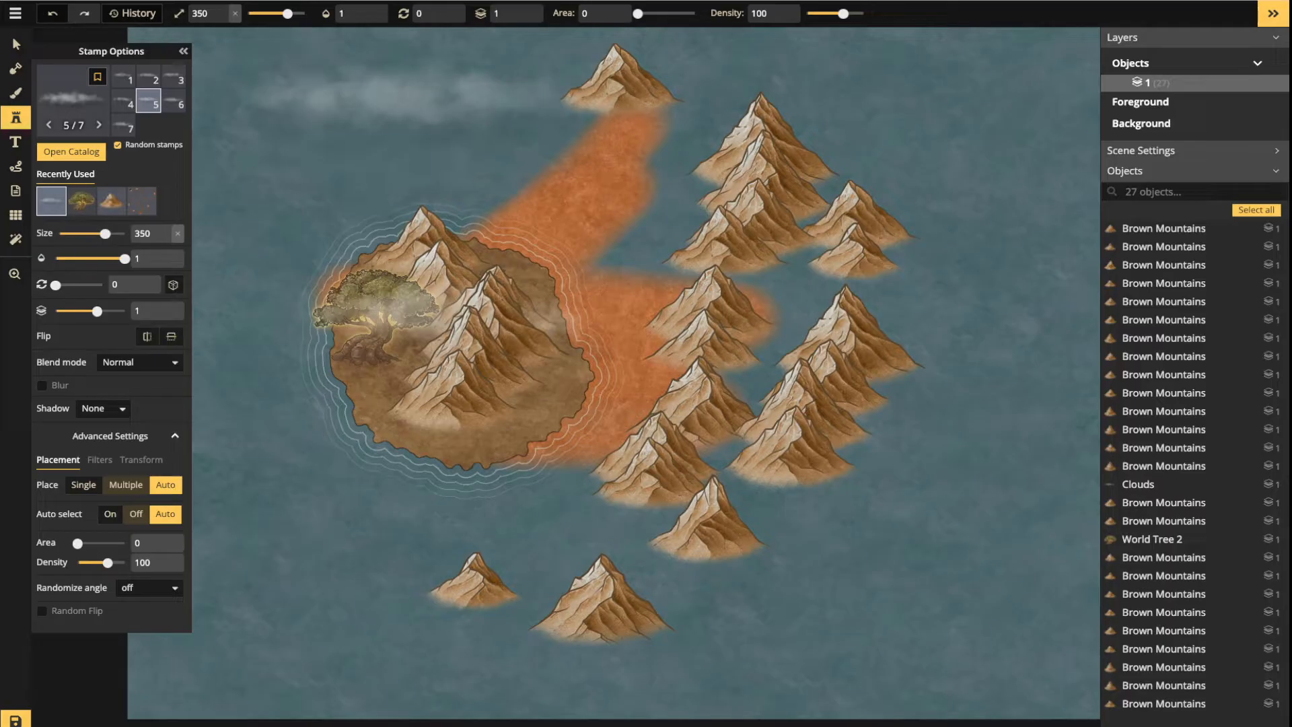
key(Up)
key(Up)
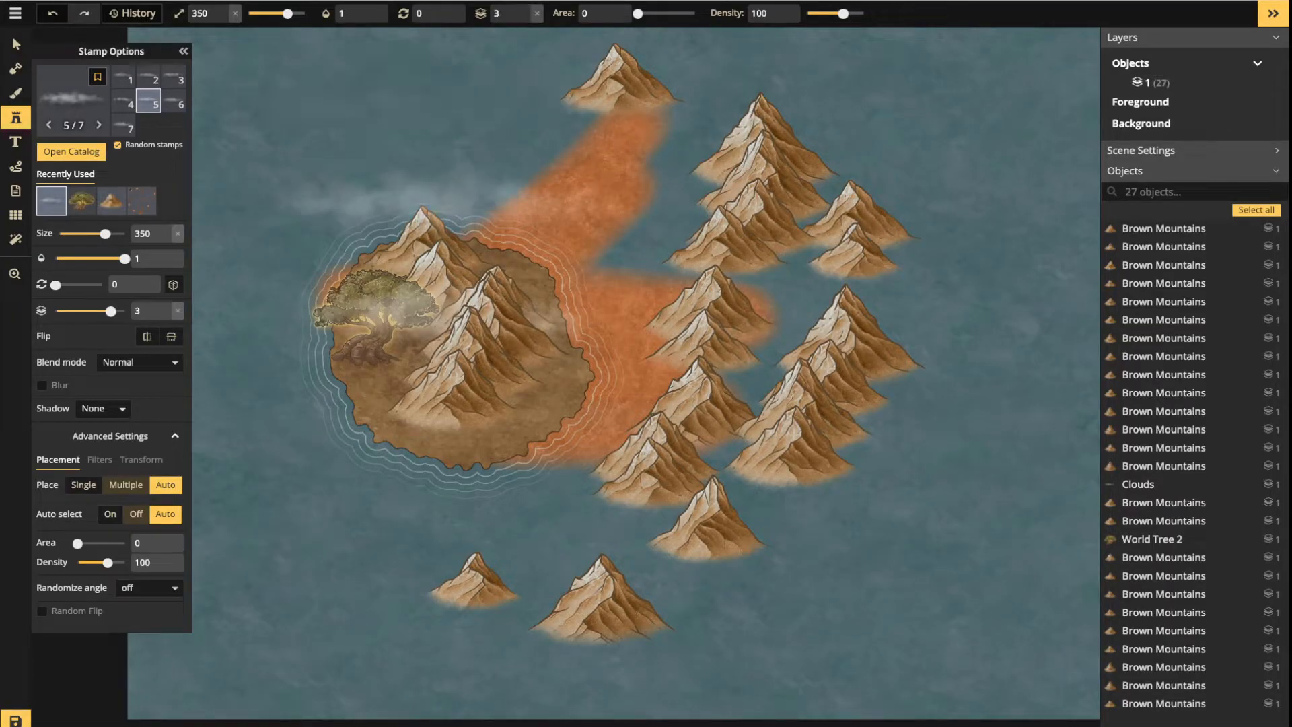
Move the island's World Tree 2 stamp slightly down-left and the Clouds stamp down across the mountains' base
click(16, 45)
scroll(386, 336, up, 3)
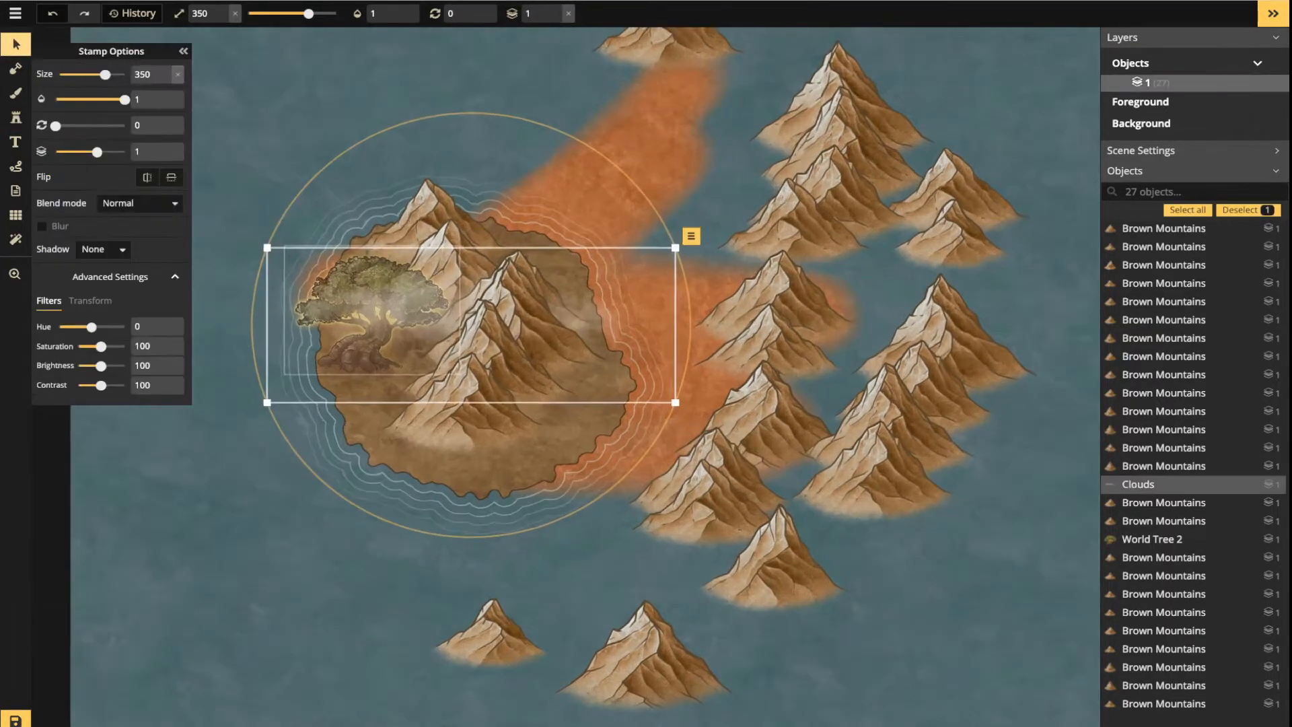
drag(375, 310, 353, 324)
drag(1137, 502, 1138, 473)
drag(471, 325, 470, 389)
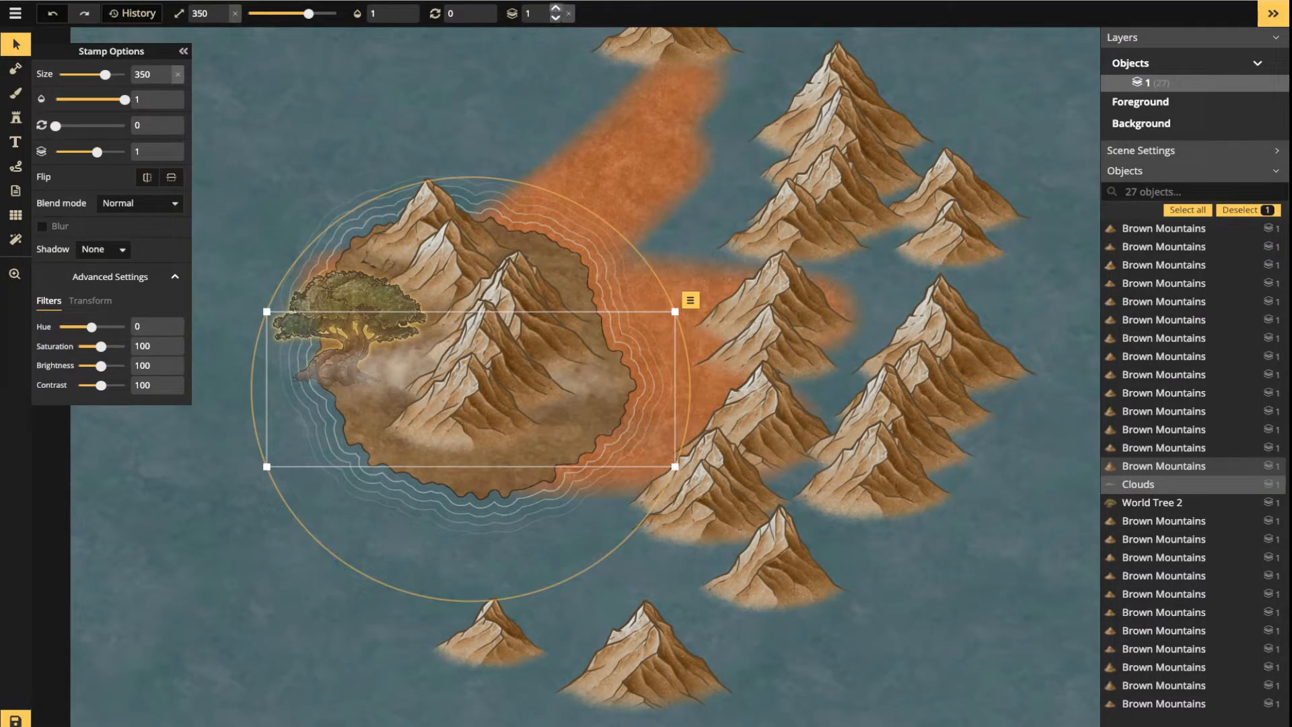
Set the selected Clouds stamp's layer to 5 and its opacity to 0.67
click(555, 9)
click(556, 9)
click(556, 9)
click(555, 9)
click(382, 13)
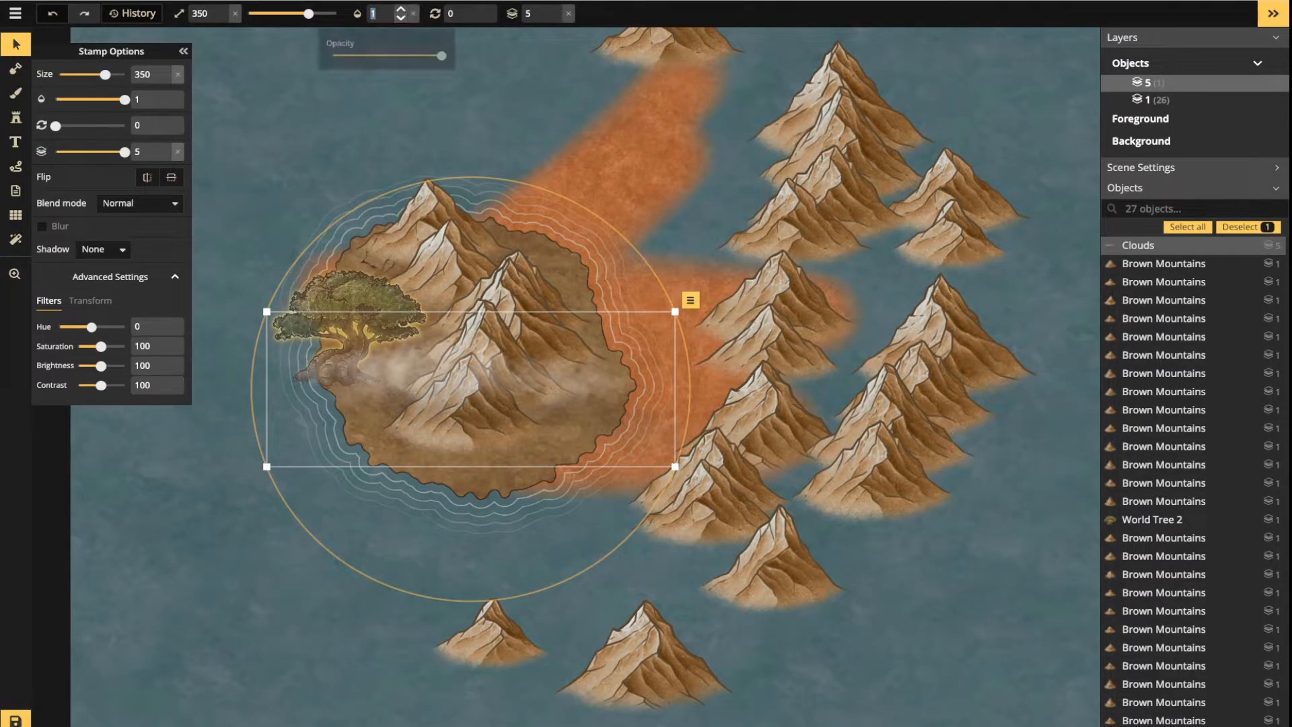
drag(446, 59, 403, 60)
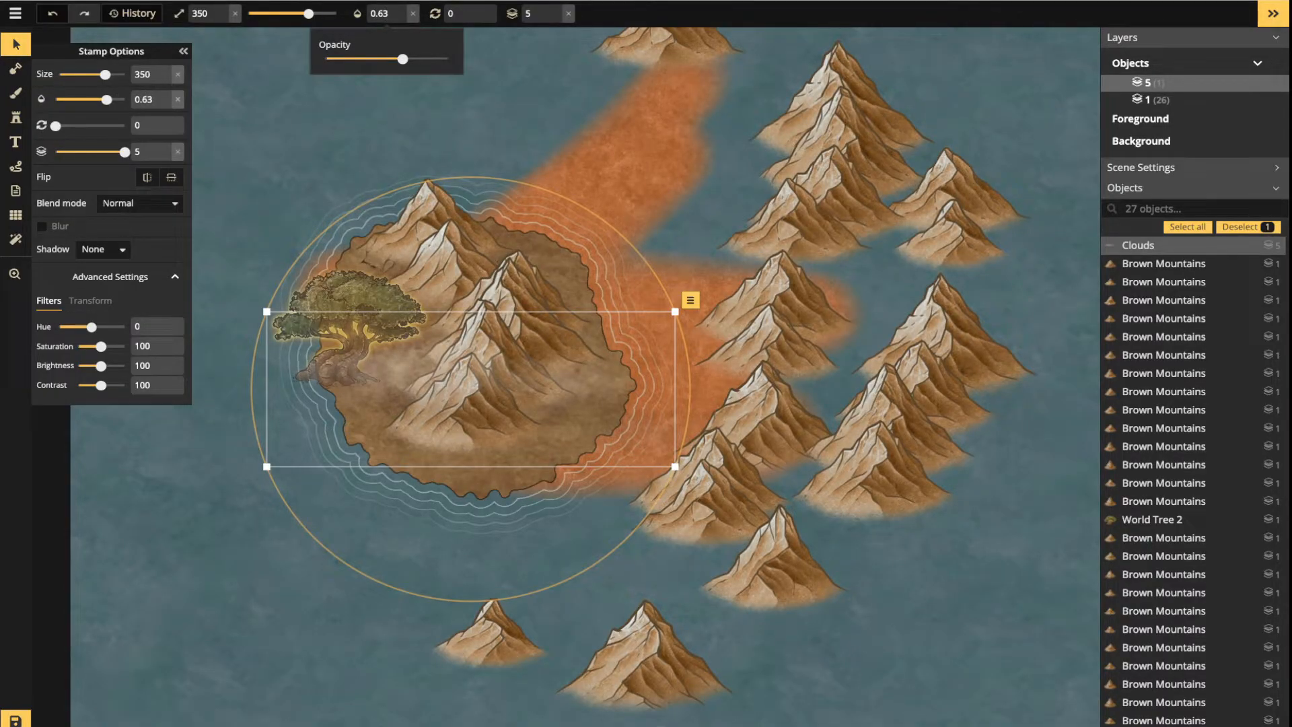
drag(402, 60, 407, 59)
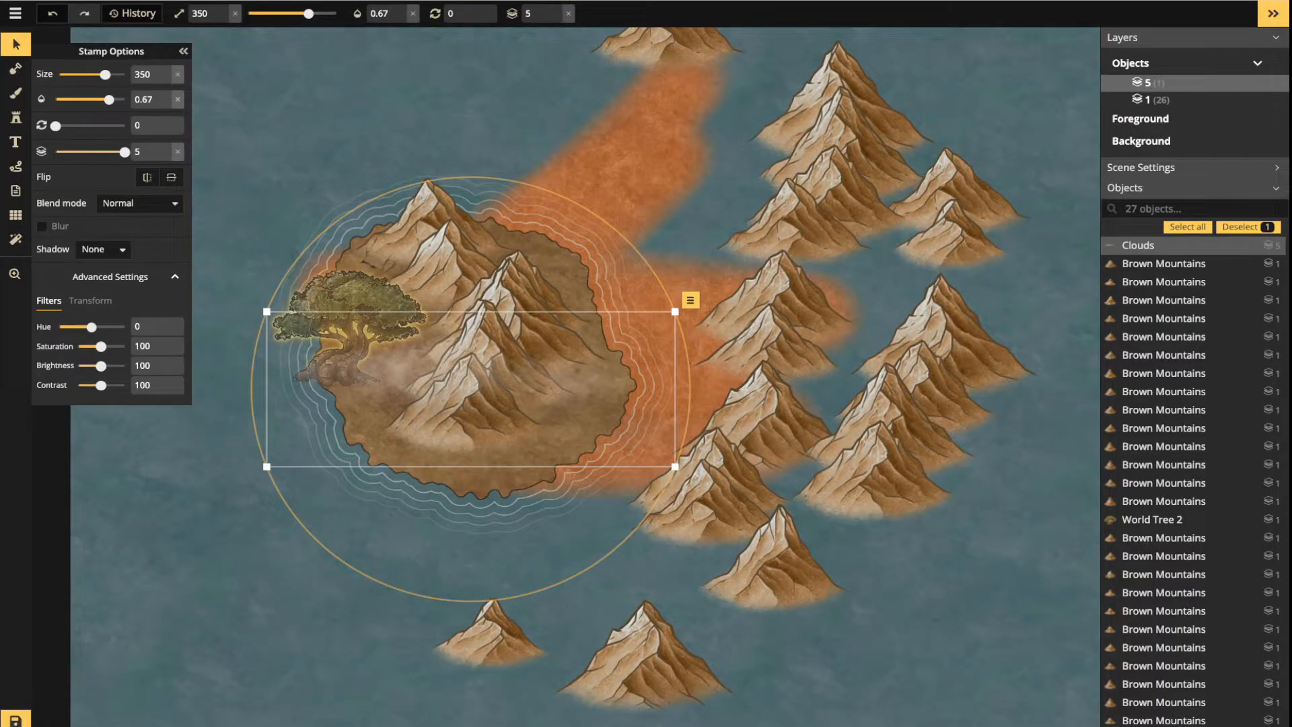
Delete the World Tree 2 stamp and the Clouds stamp from the island
click(350, 296)
key(Delete)
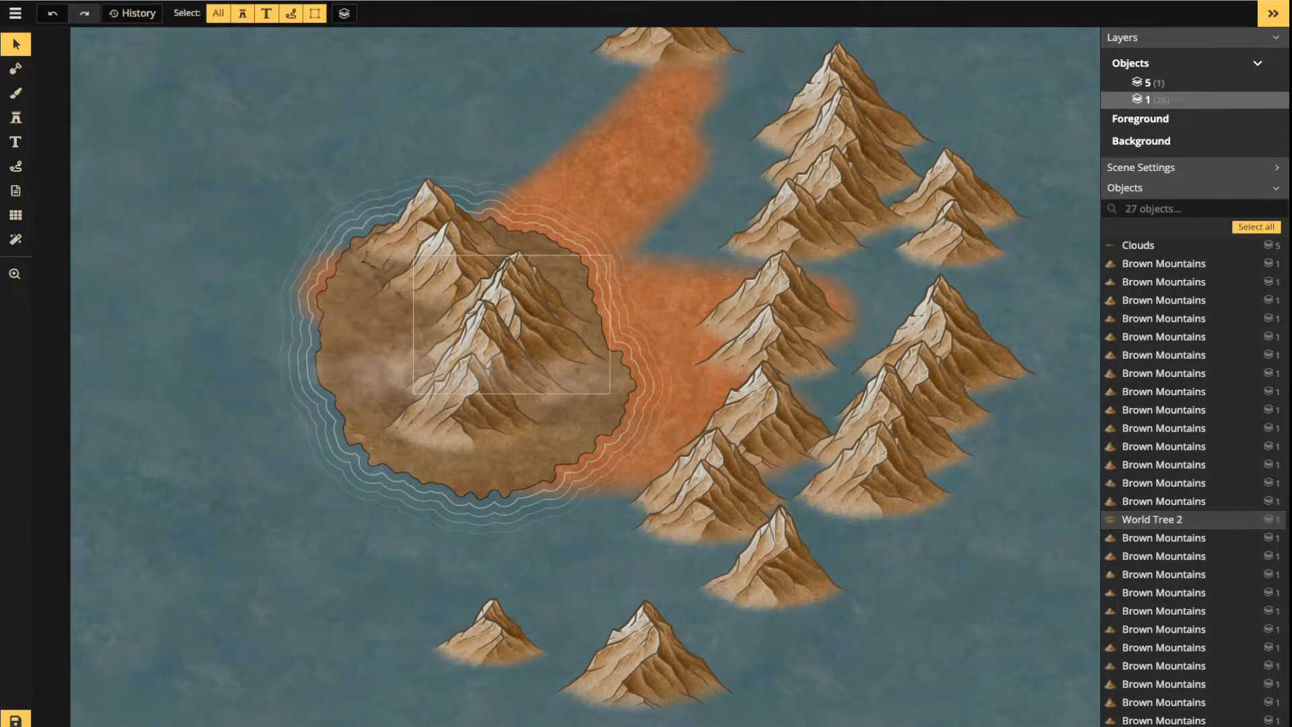
click(399, 371)
key(Delete)
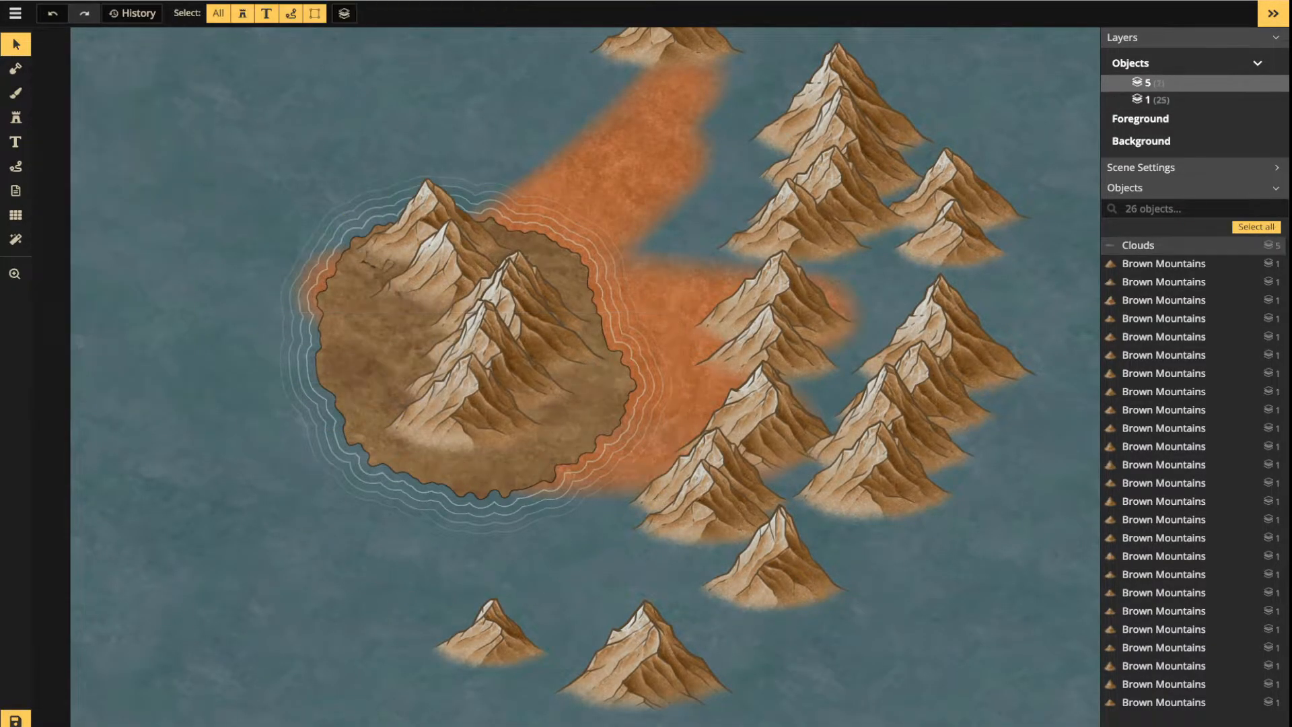
Move the Brown Mountains stamp from the sea southeast of the island to the sea southwest of it
click(16, 117)
click(16, 45)
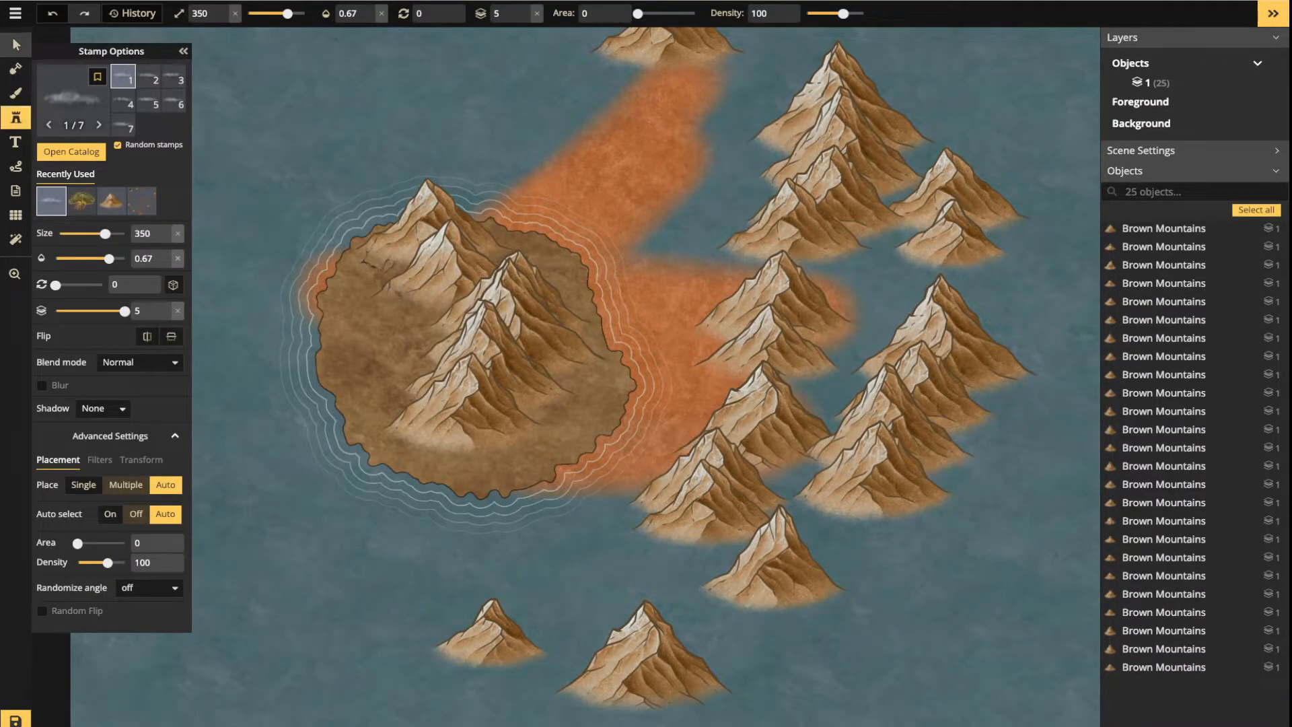
drag(773, 560, 239, 552)
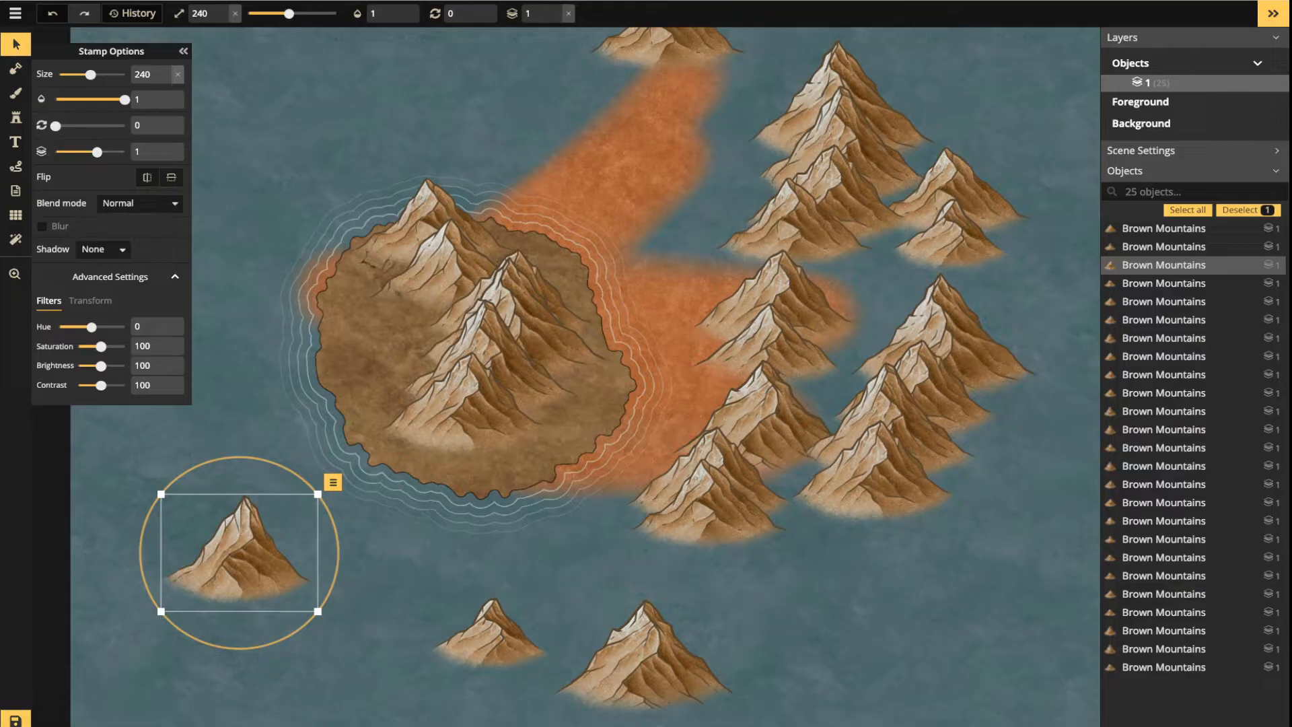
Test a lower opacity on the mountain stamp southwest of the island, restore it to 1 and delete the stamp
drag(124, 99, 83, 99)
drag(239, 553, 232, 573)
drag(83, 100, 124, 99)
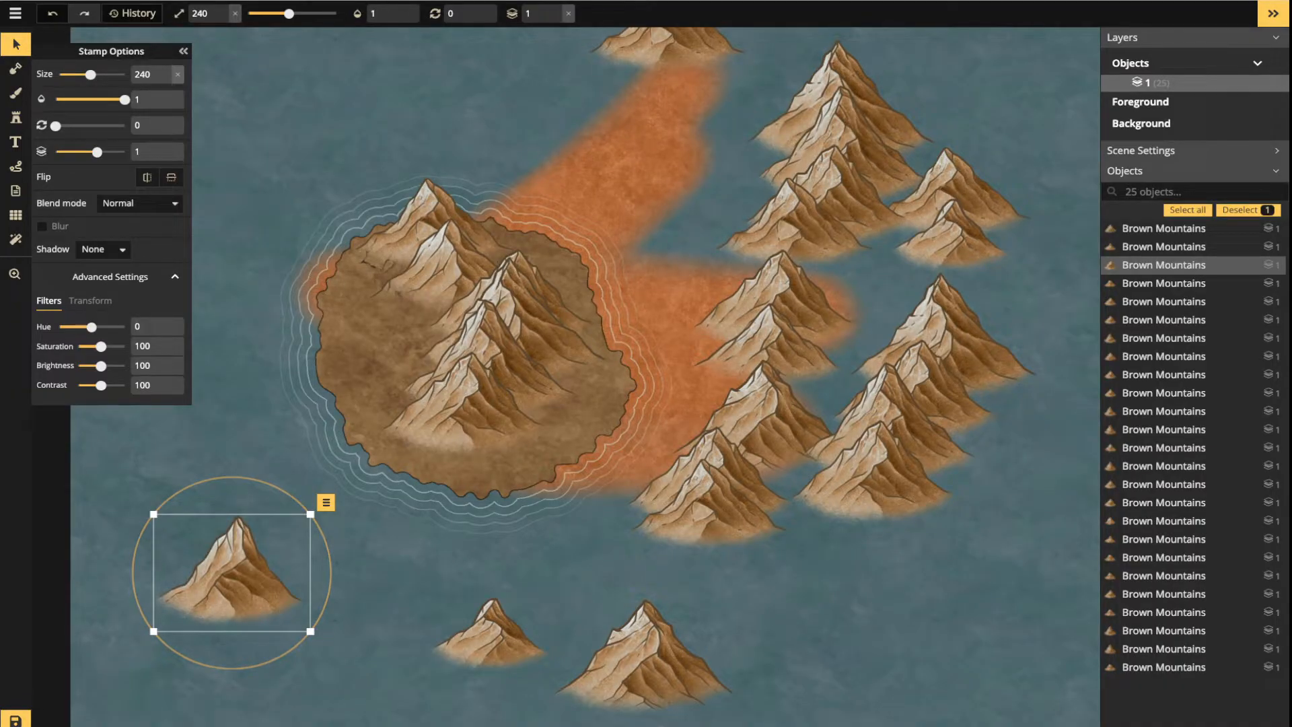
key(Delete)
Delete all Brown Mountains stamps in the sea south, east and north of the island, keeping those on the island
drag(438, 548, 774, 713)
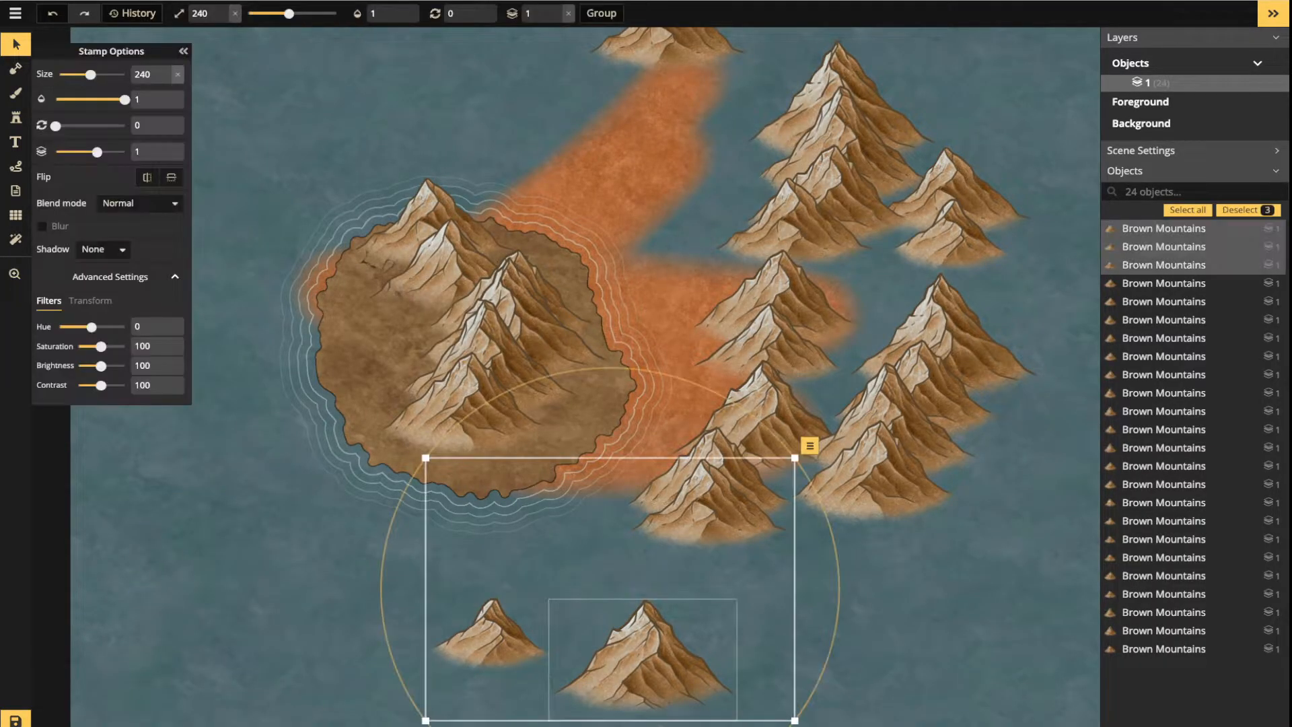
key(Delete)
drag(609, 32, 1069, 558)
key(Delete)
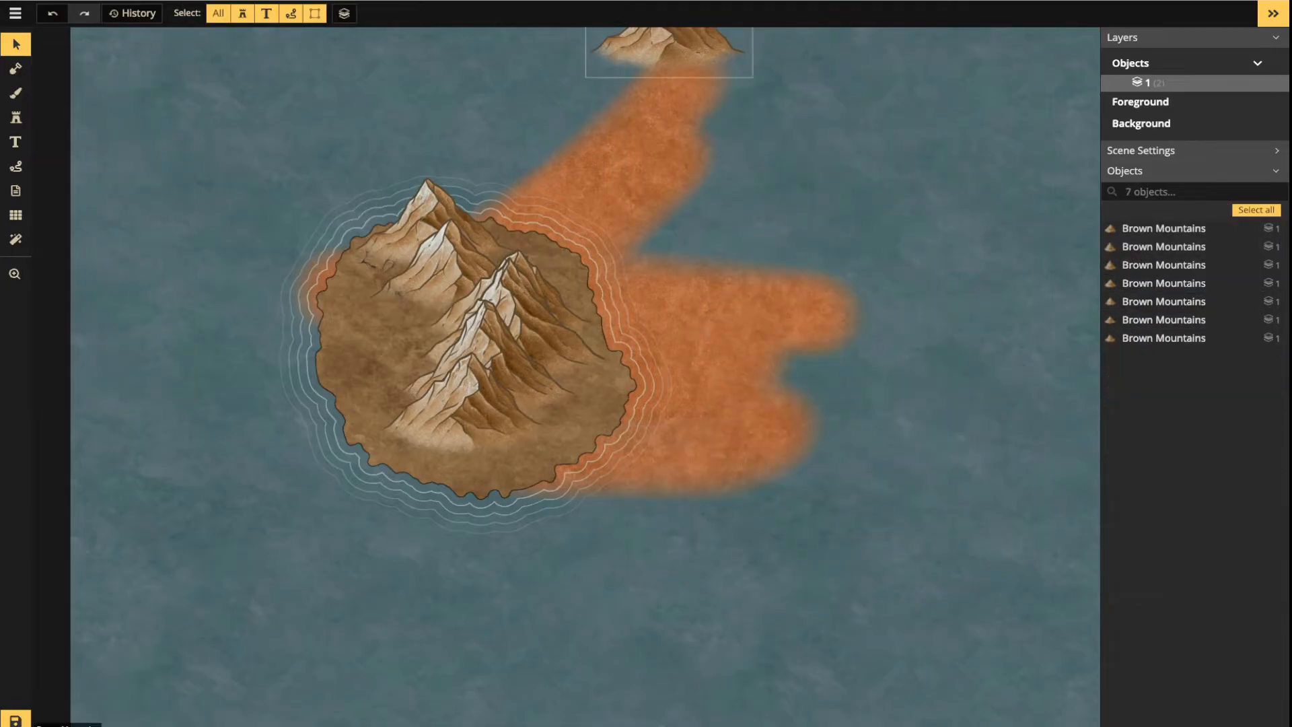
click(669, 52)
key(Delete)
scroll(341, 200, down, 2)
drag(341, 200, 348, 214)
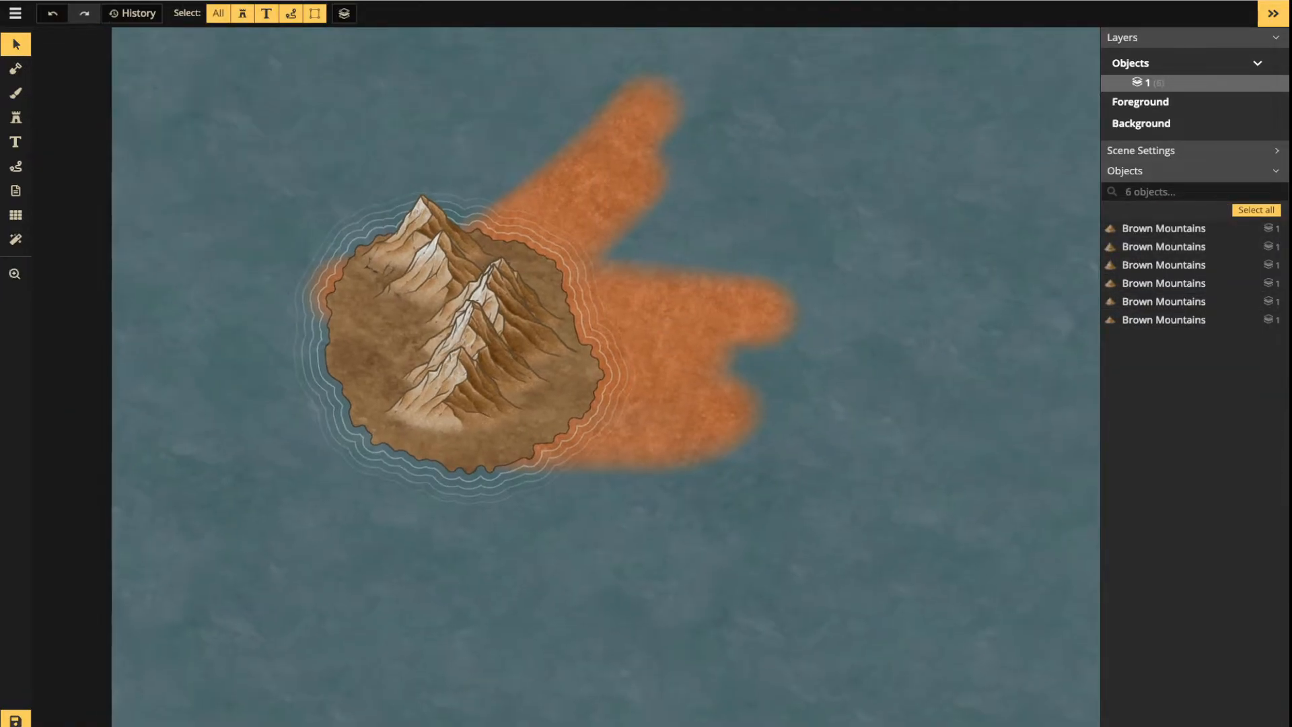
Try rotating the unplaced Brown Mountains stamp to different angles
click(15, 117)
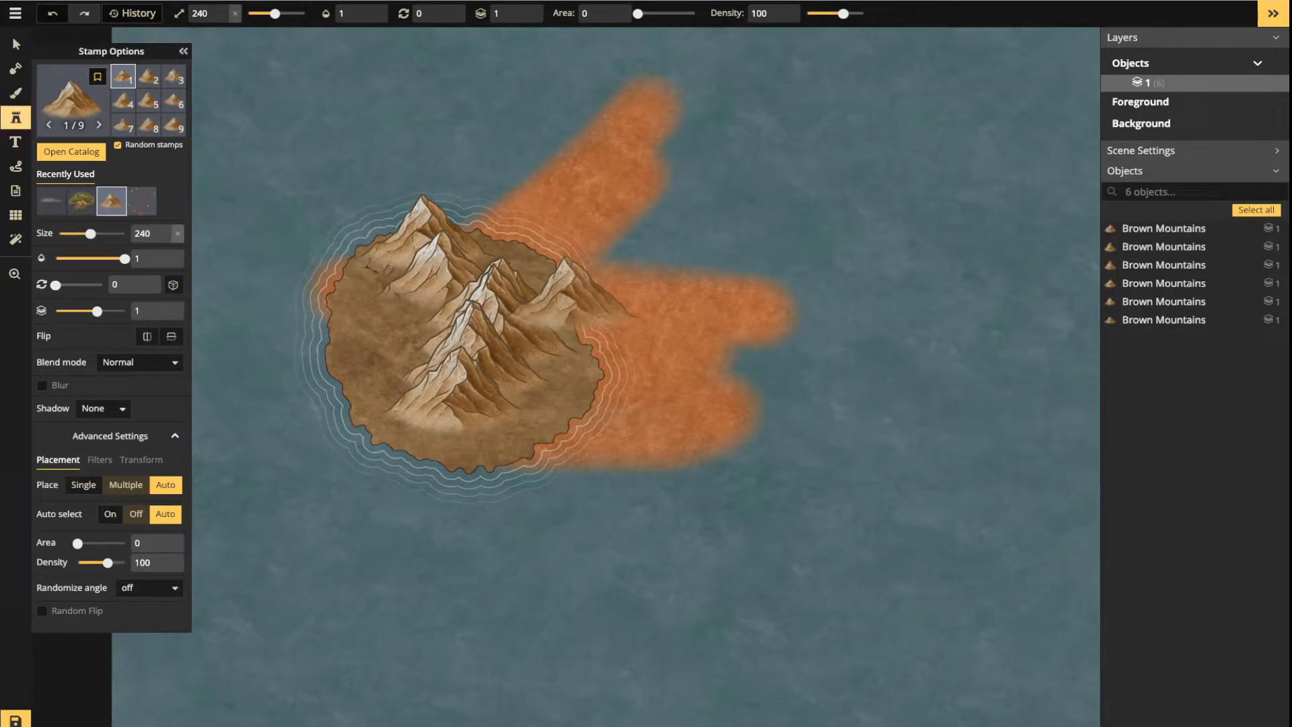
scroll(573, 310, up, 20)
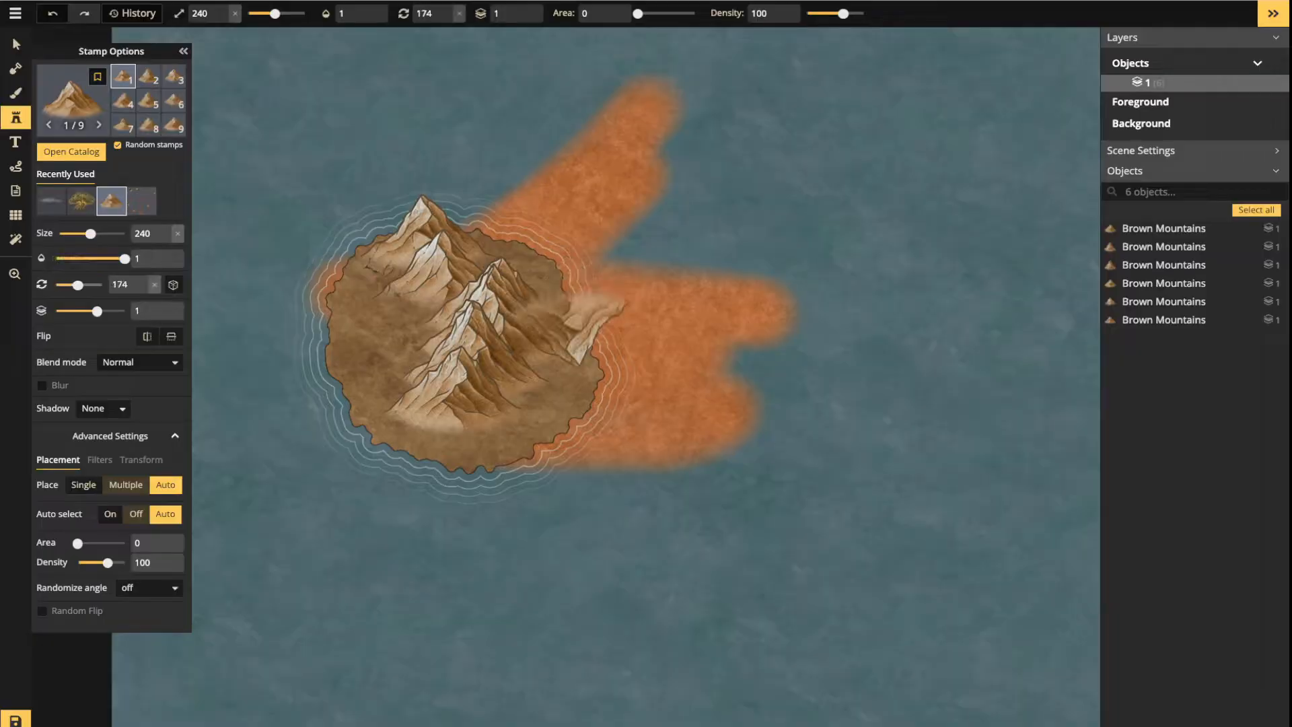
scroll(573, 310, down, 20)
scroll(573, 311, down, 11)
scroll(573, 310, up, 20)
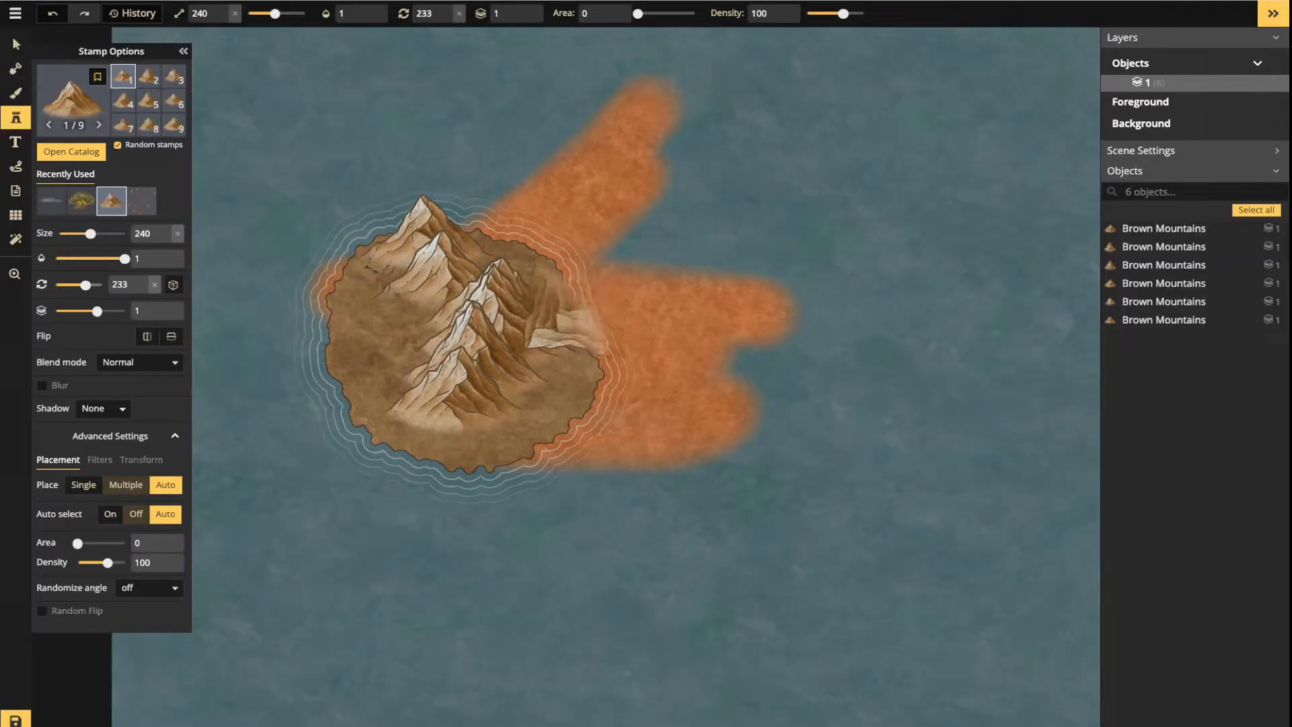
scroll(573, 310, down, 20)
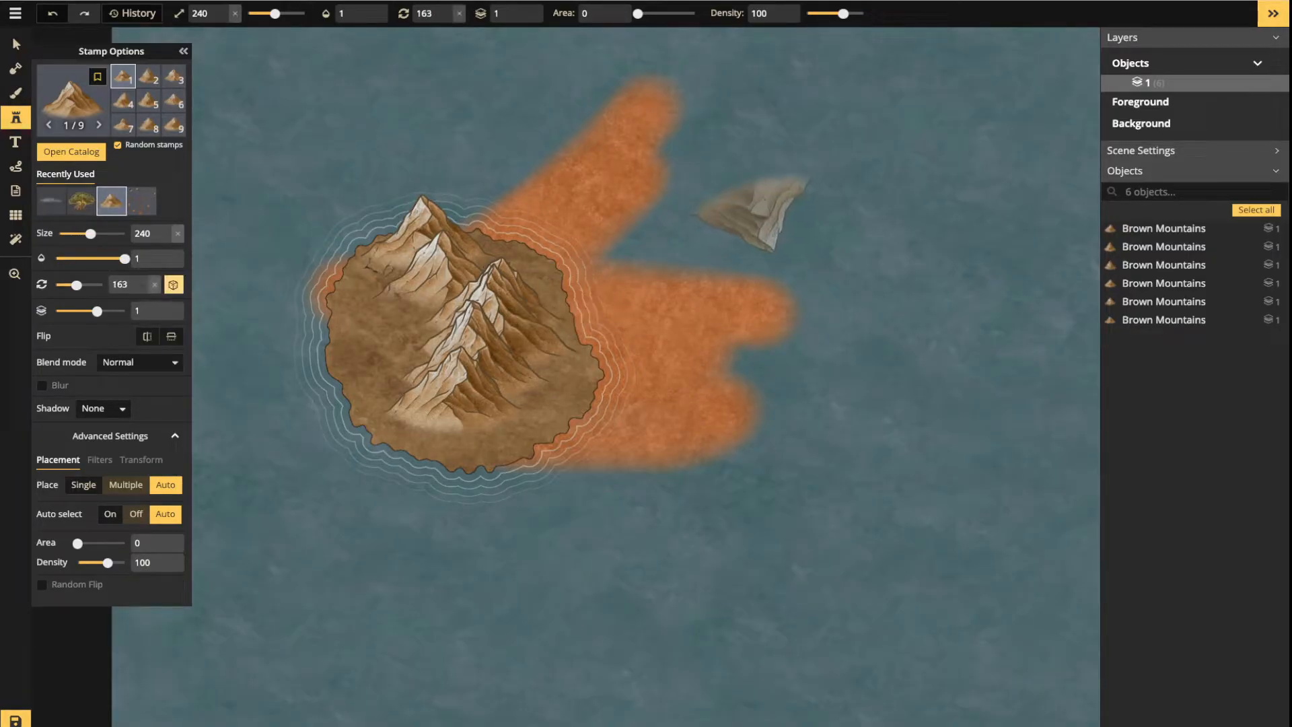
Paint a trail of randomly rotated Brown Mountains stamps in the sea east of the island and delete them
mouse_move(754, 213)
mouse_down()
mouse_move(789, 246)
mouse_move(825, 475)
mouse_move(674, 629)
mouse_move(567, 309)
mouse_up()
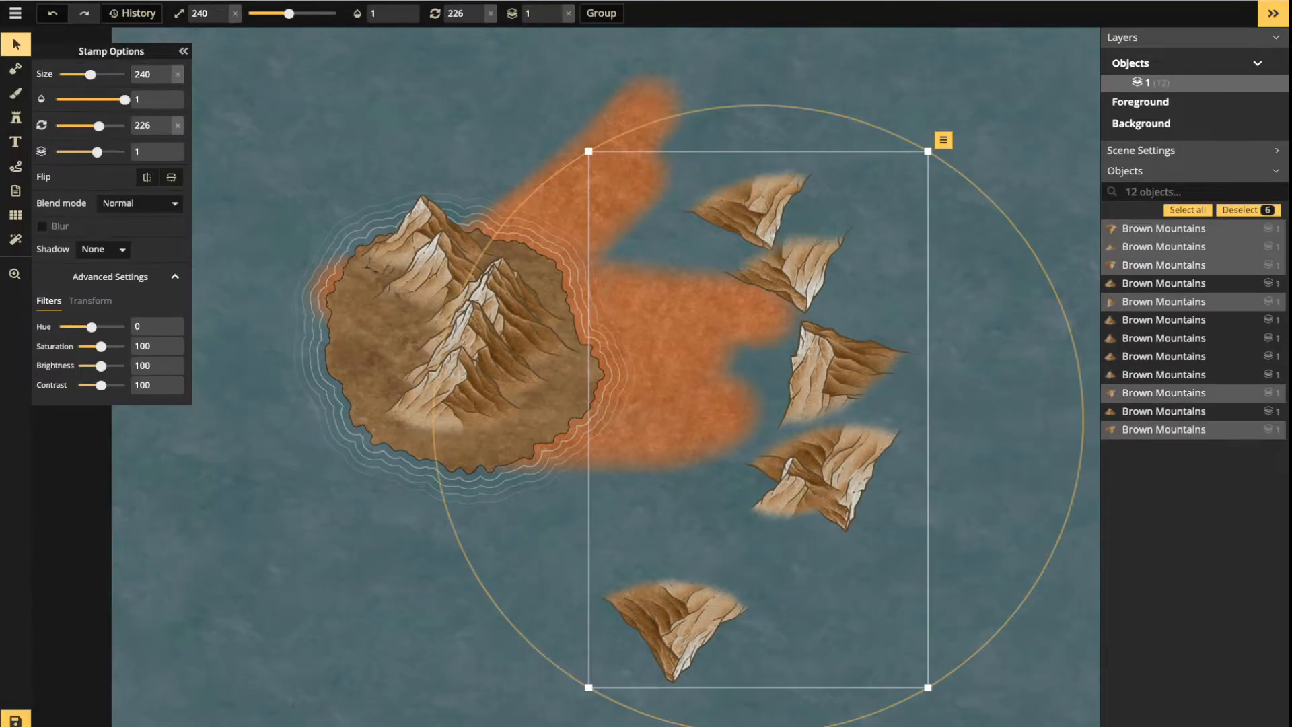
key(Delete)
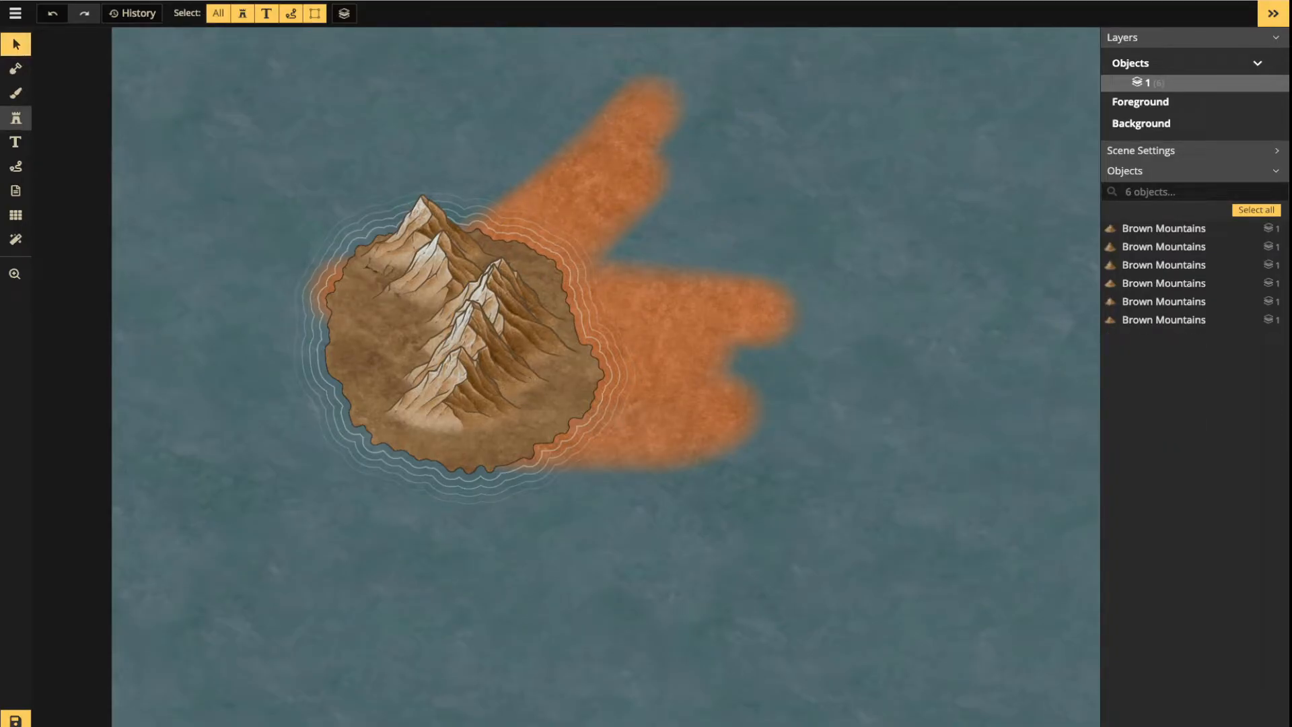
Turn off the stamp's random rotation and reset its rotation to 0, keeping random stamps enabled
click(15, 118)
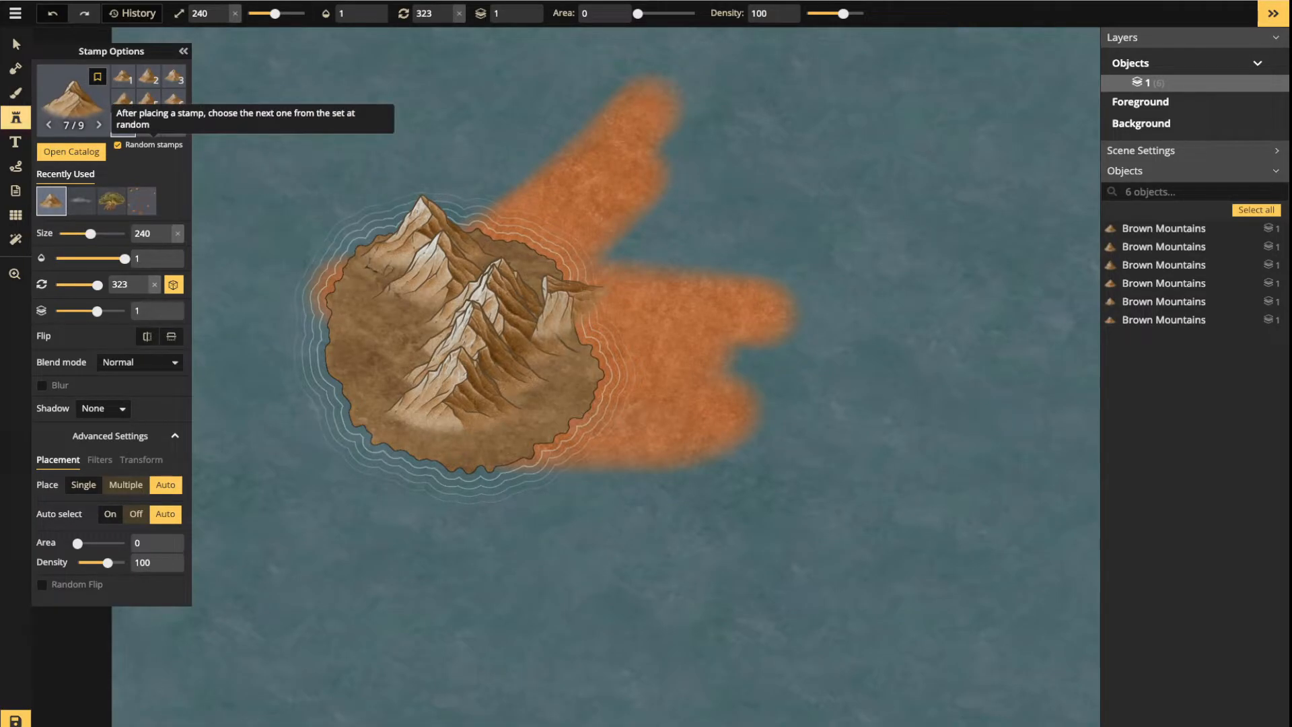
click(119, 144)
click(173, 285)
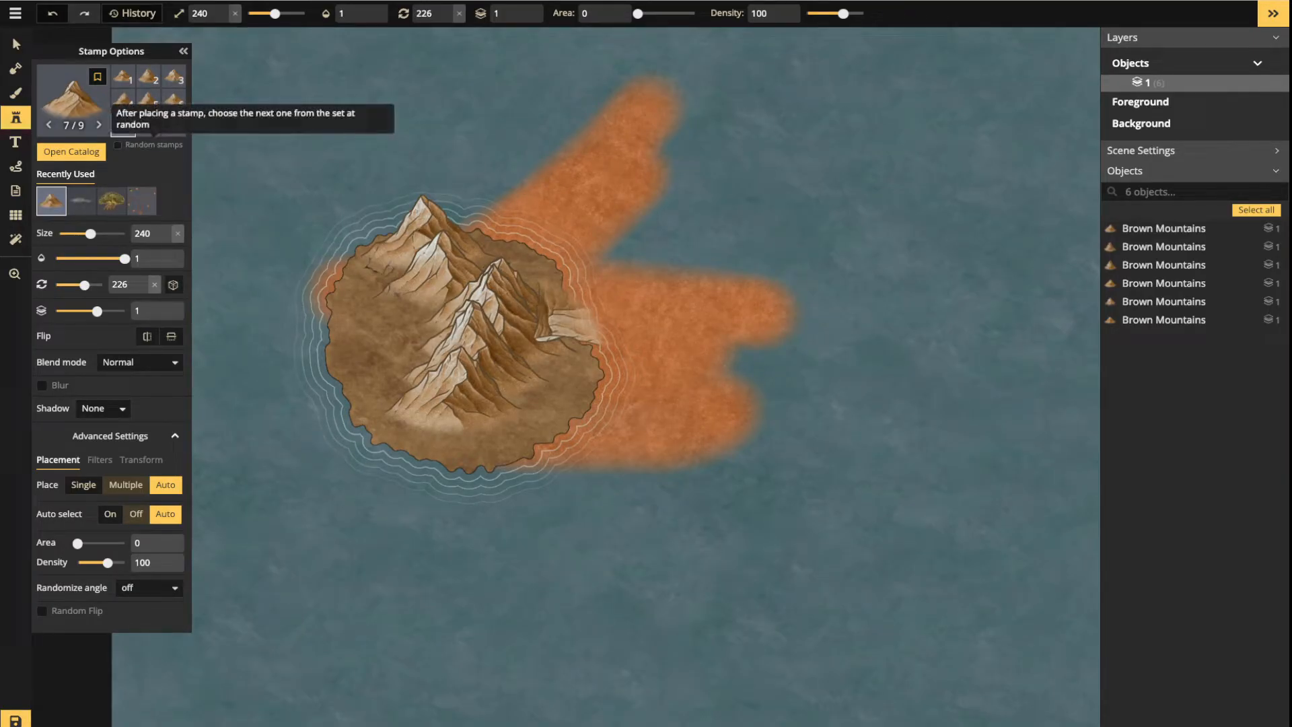
click(118, 145)
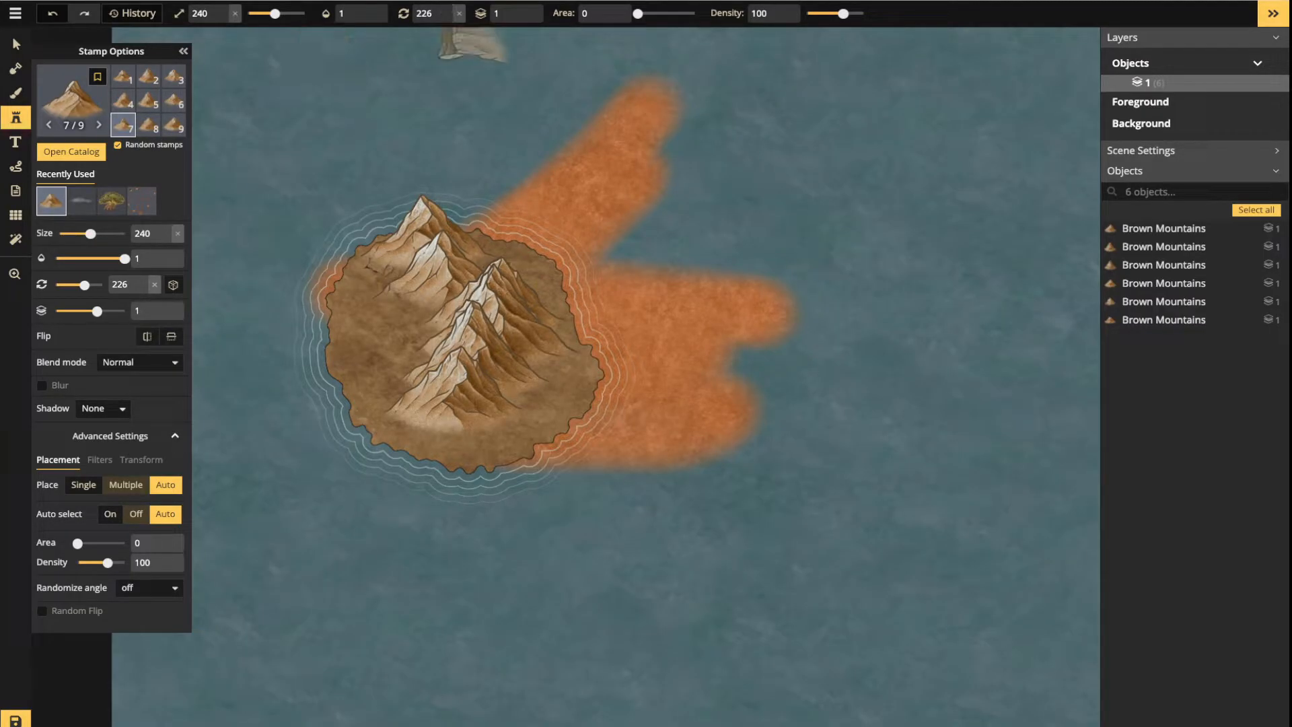
click(459, 14)
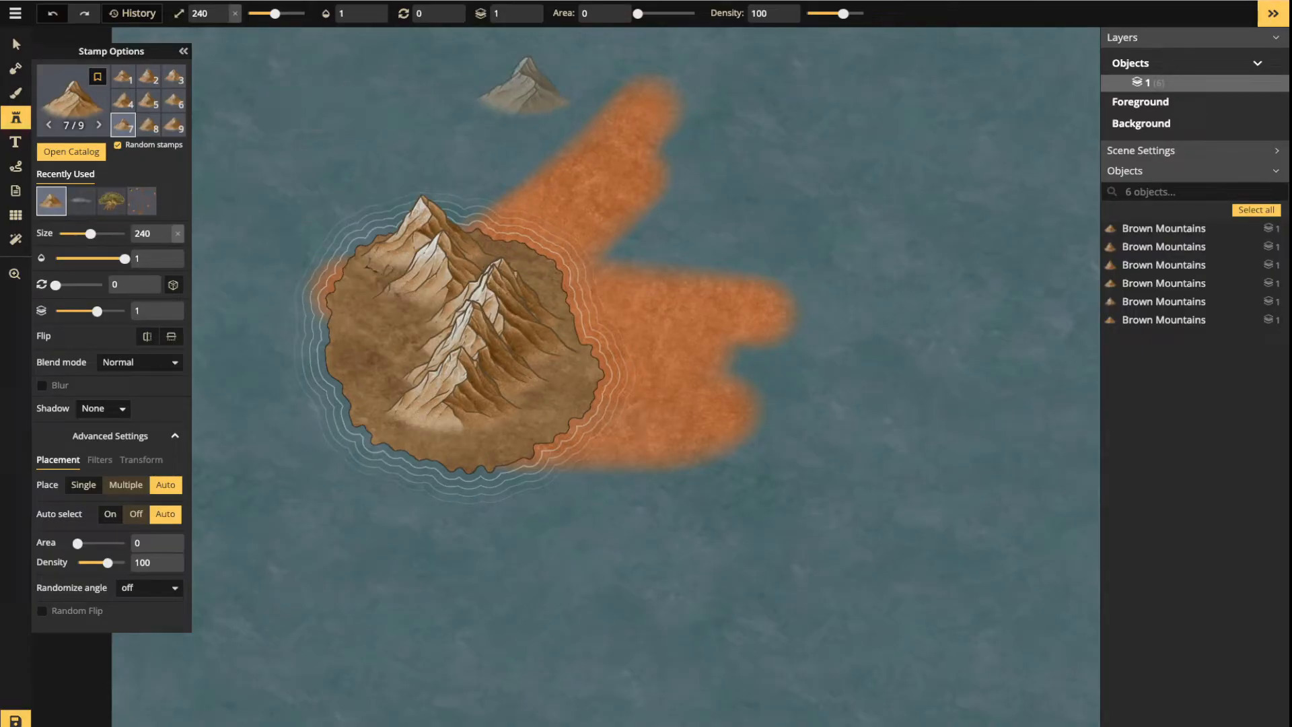
Paint an upright range of Brown Mountains stamps across the orange area east of the island and delete it
mouse_move(584, 103)
mouse_down()
mouse_move(651, 115)
mouse_move(745, 168)
mouse_move(765, 235)
mouse_move(732, 269)
mouse_move(863, 403)
mouse_move(823, 480)
mouse_up()
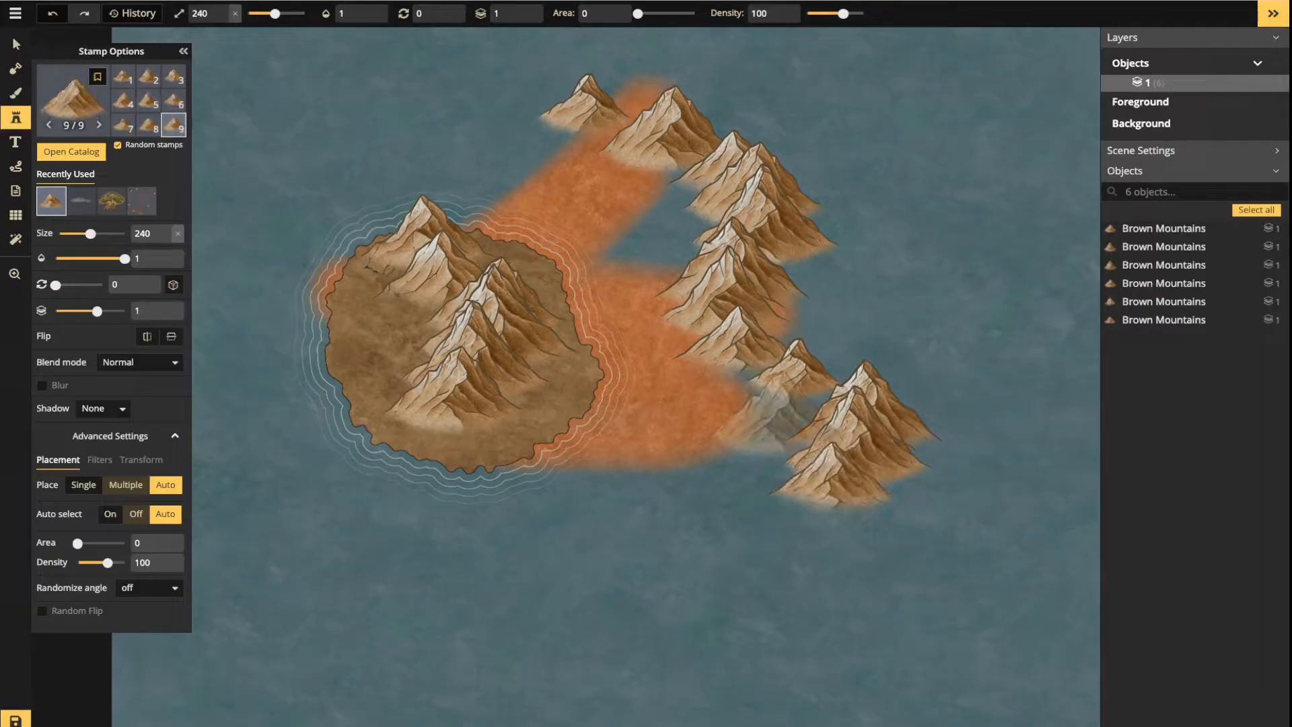
click(16, 44)
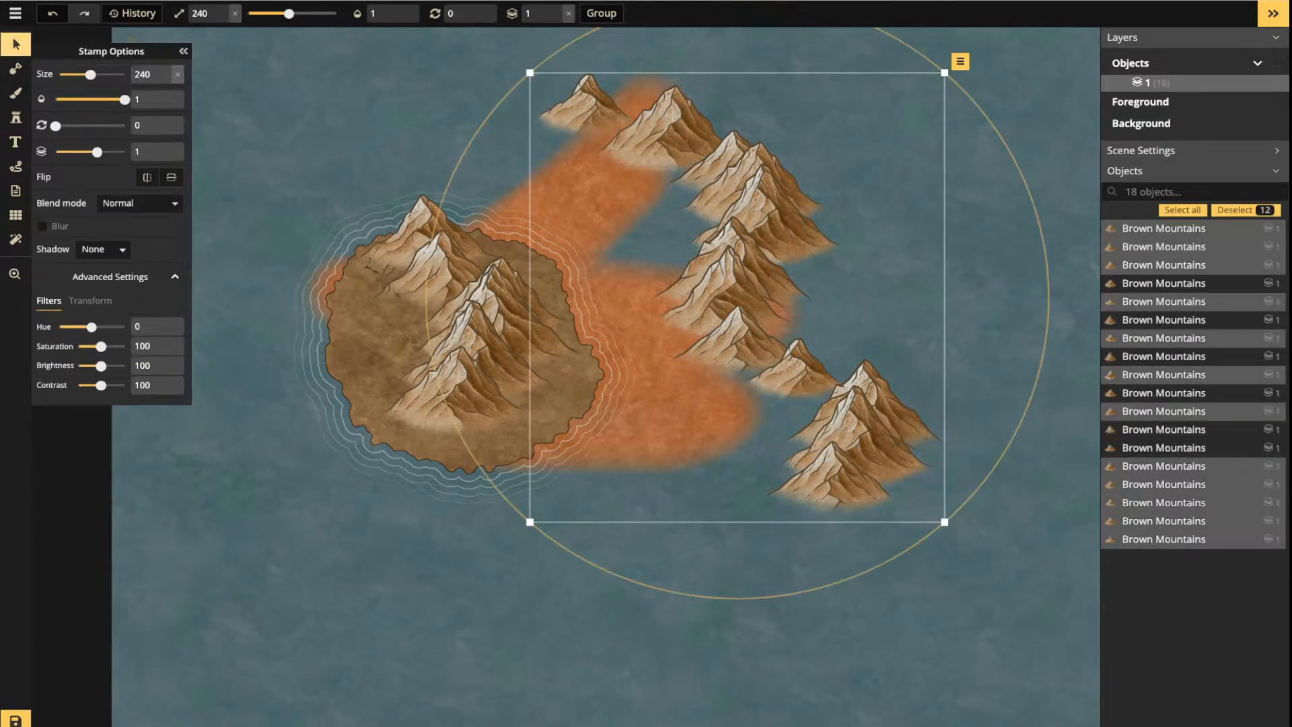
key(Delete)
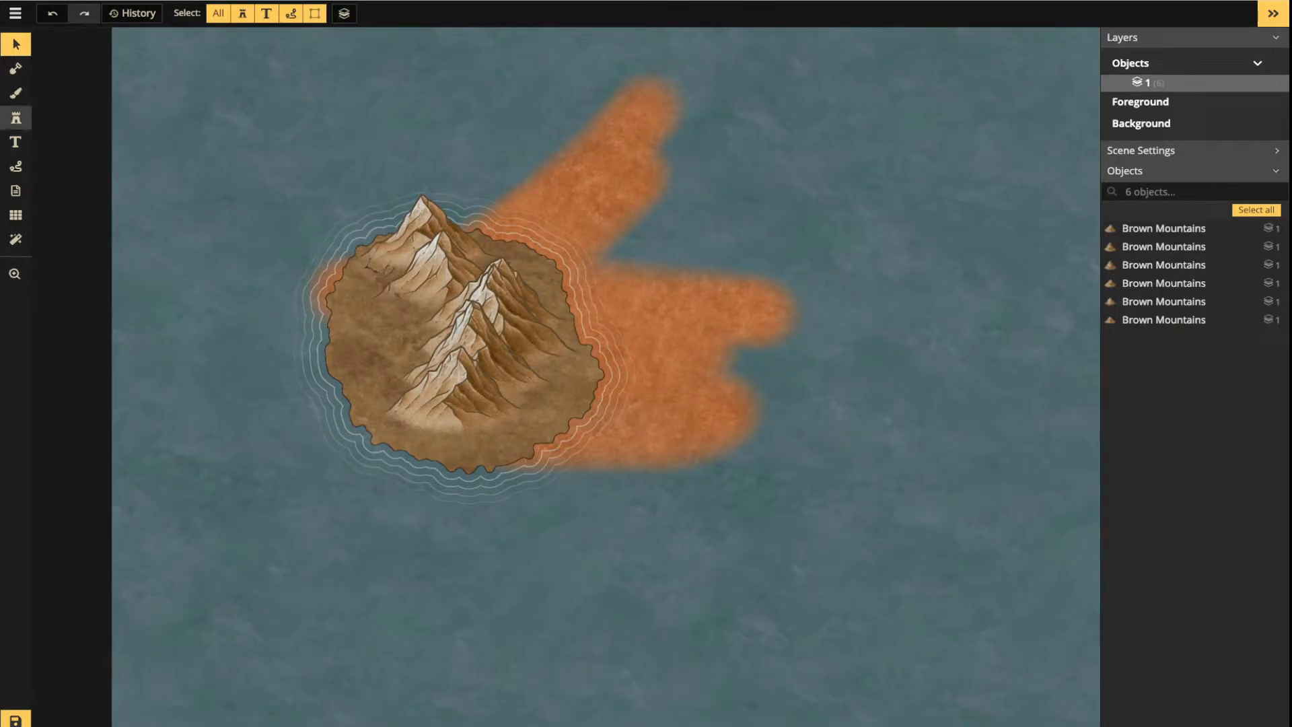
Set the stamp's layer to 5 and place one Brown Mountains stamp in the sea north of the island
click(17, 117)
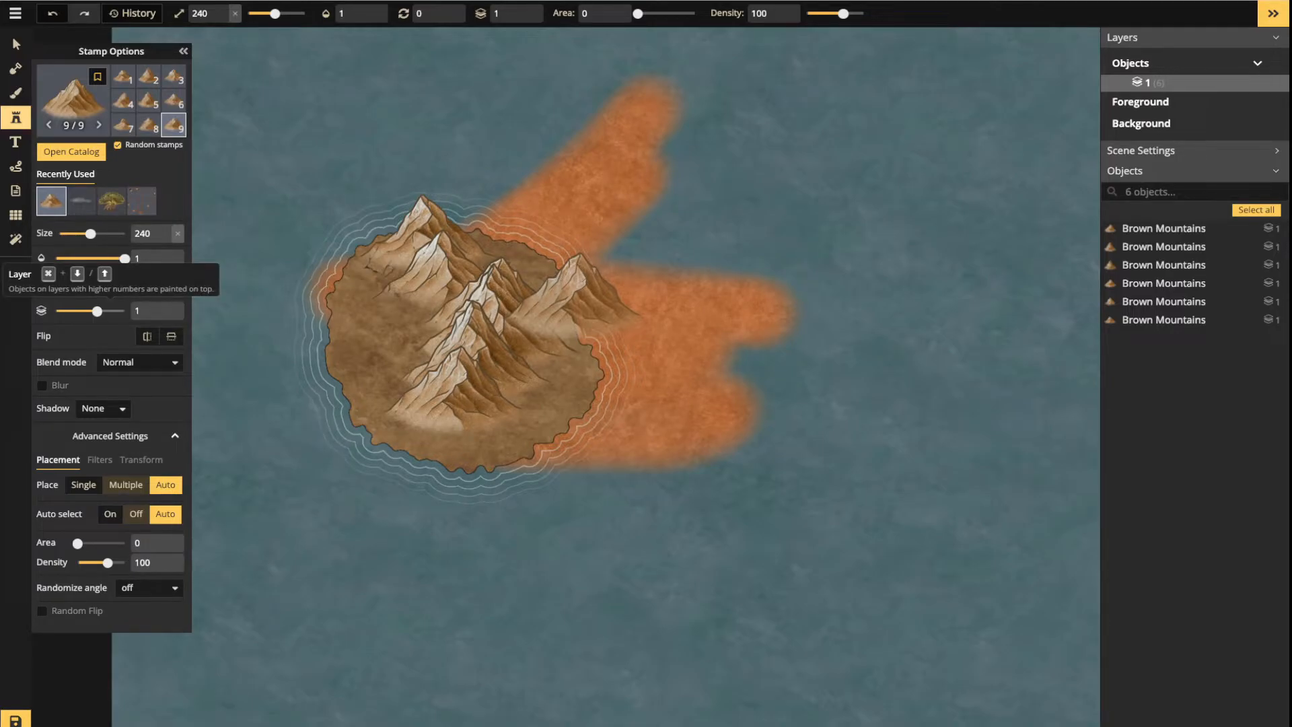
drag(97, 311, 125, 311)
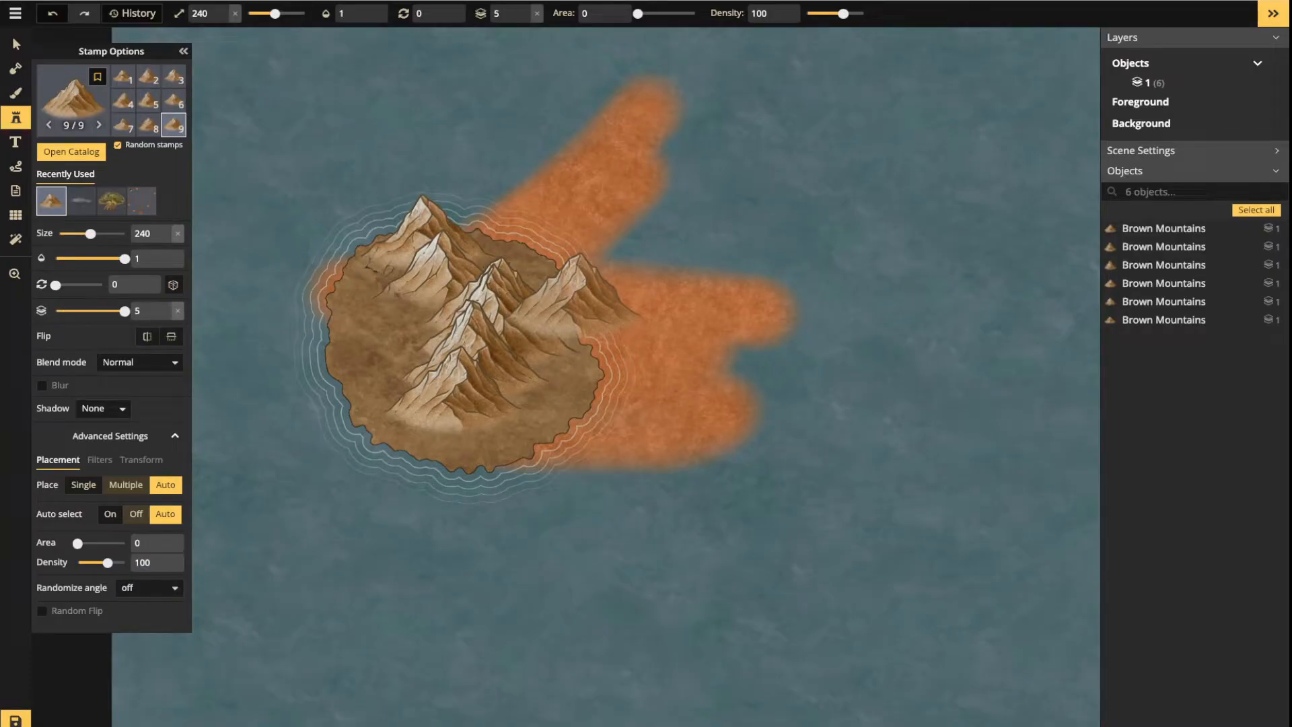
click(16, 45)
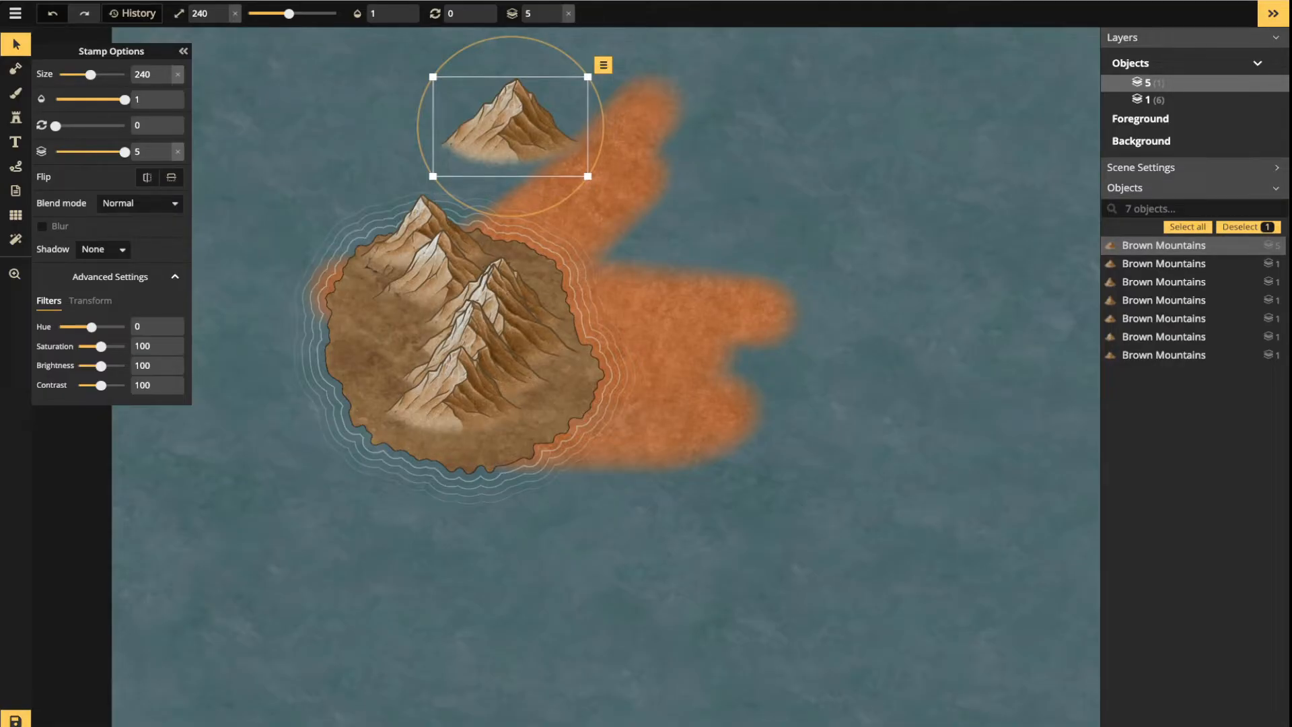
Move the layer 5 mountain stamp over the island's mountains and back out to the sea northeast of the island
drag(510, 127, 418, 285)
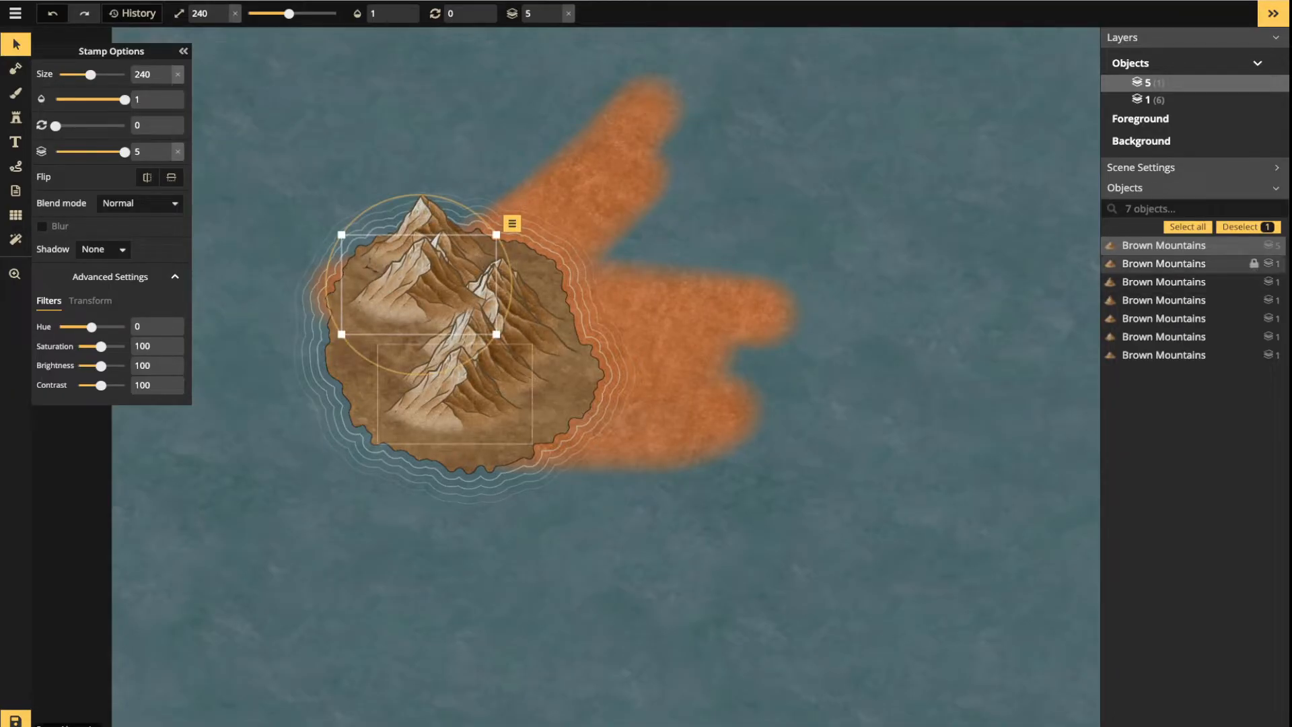
drag(418, 284, 697, 259)
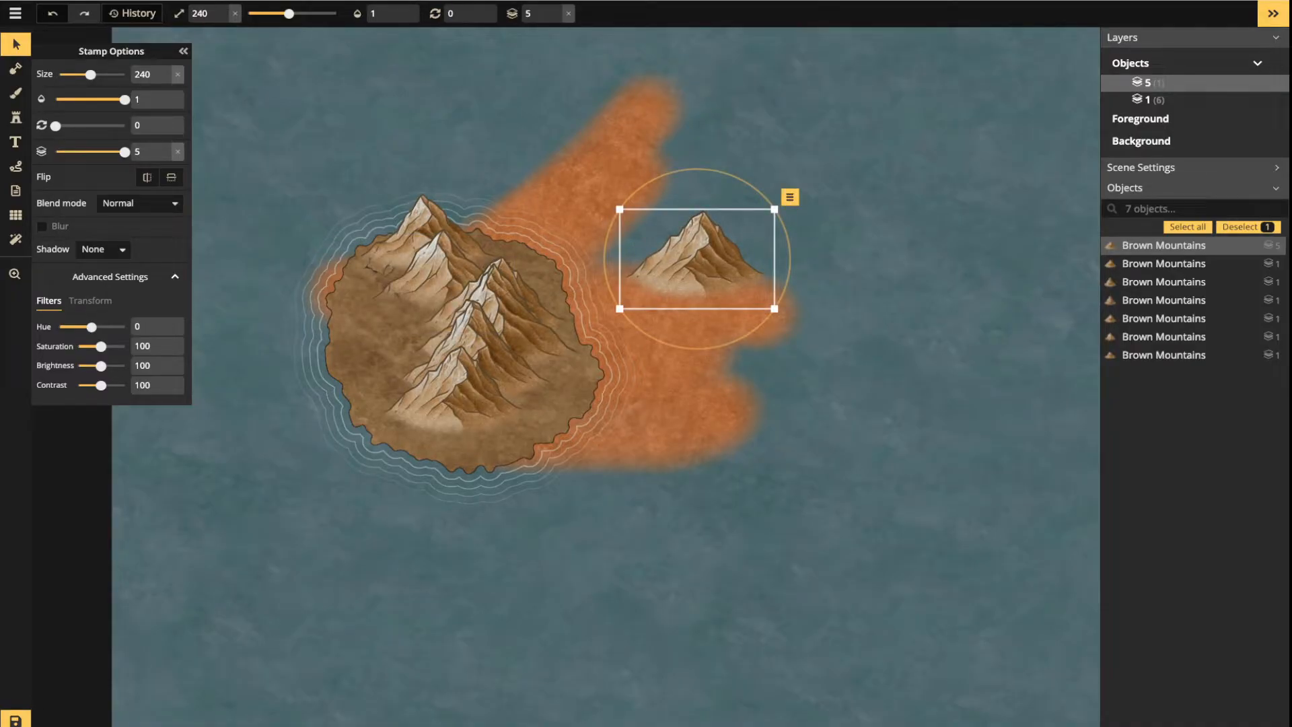
drag(697, 259, 621, 251)
scroll(640, 195, down, 1)
scroll(640, 196, down, 1)
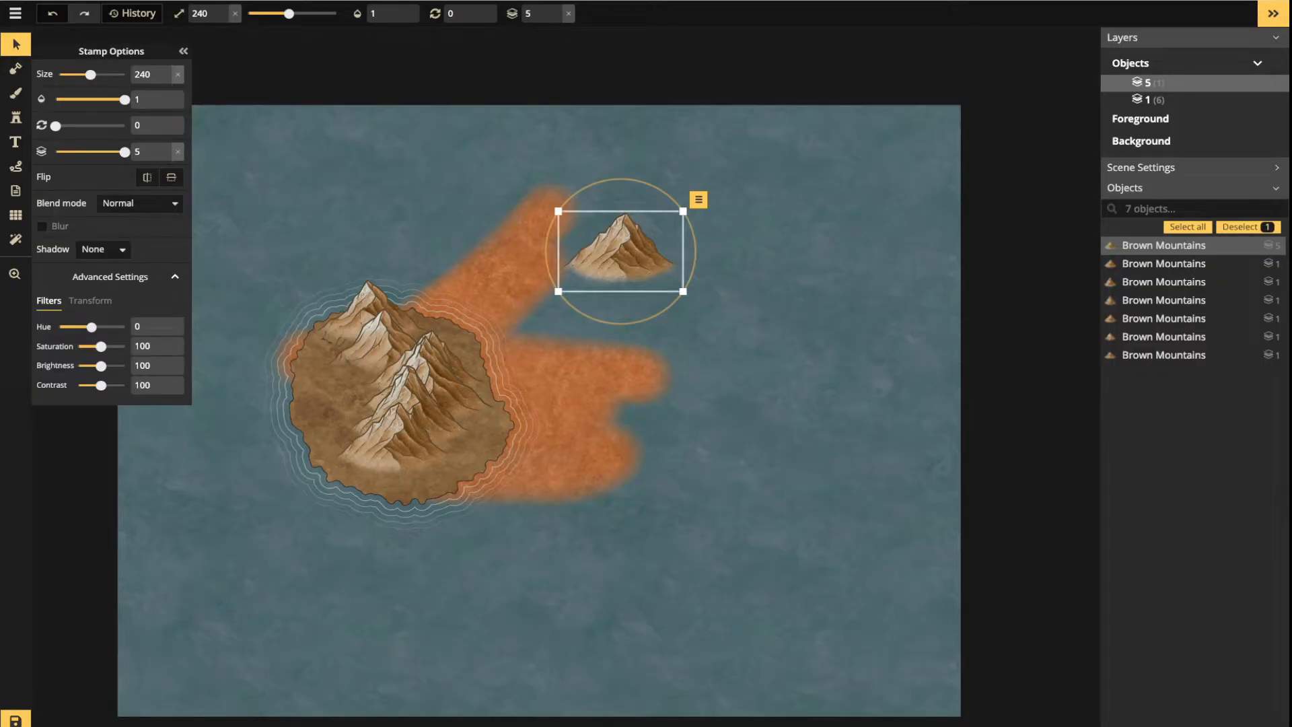
Overlap the mountain stamp with the island's northern peak, set its layer to 0 and move it to the northern orange streak's tip
drag(620, 251, 416, 286)
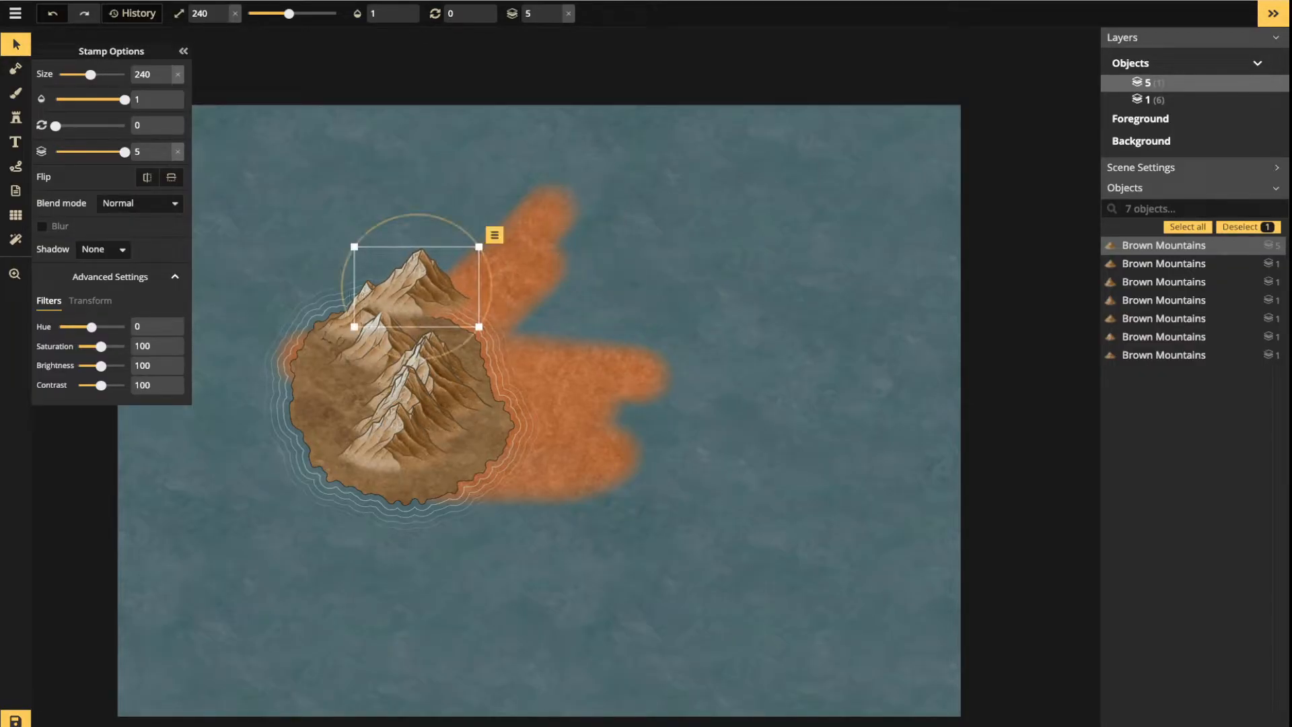
click(569, 13)
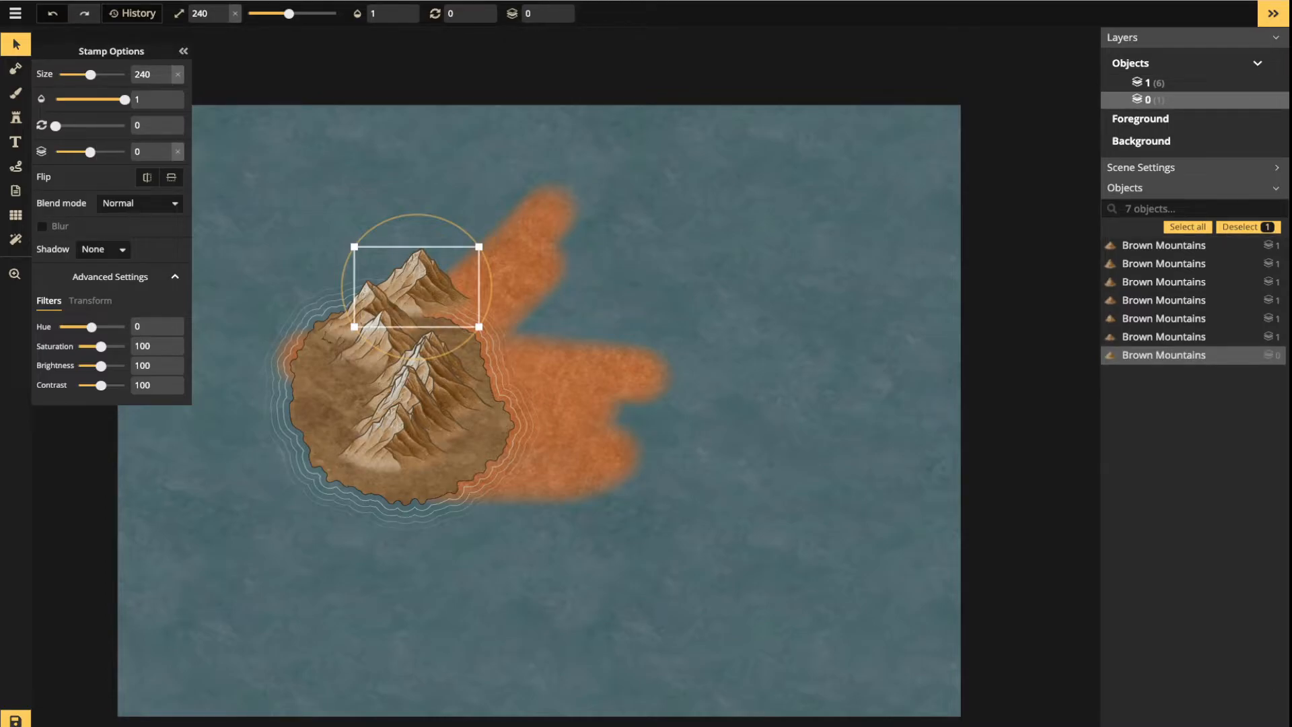
drag(414, 294, 555, 189)
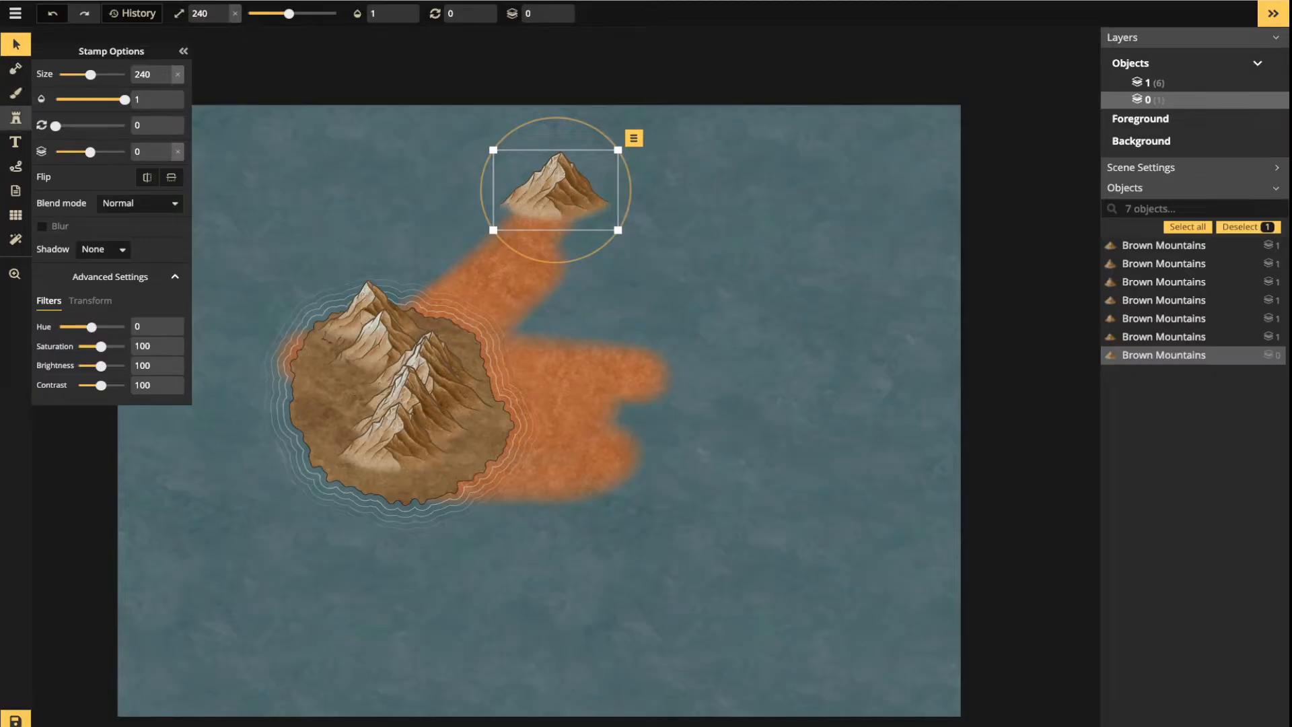
Paint a zigzag range of Brown Mountains stamps on layer 0 in the sea east of the island and undo it
click(16, 118)
click(16, 93)
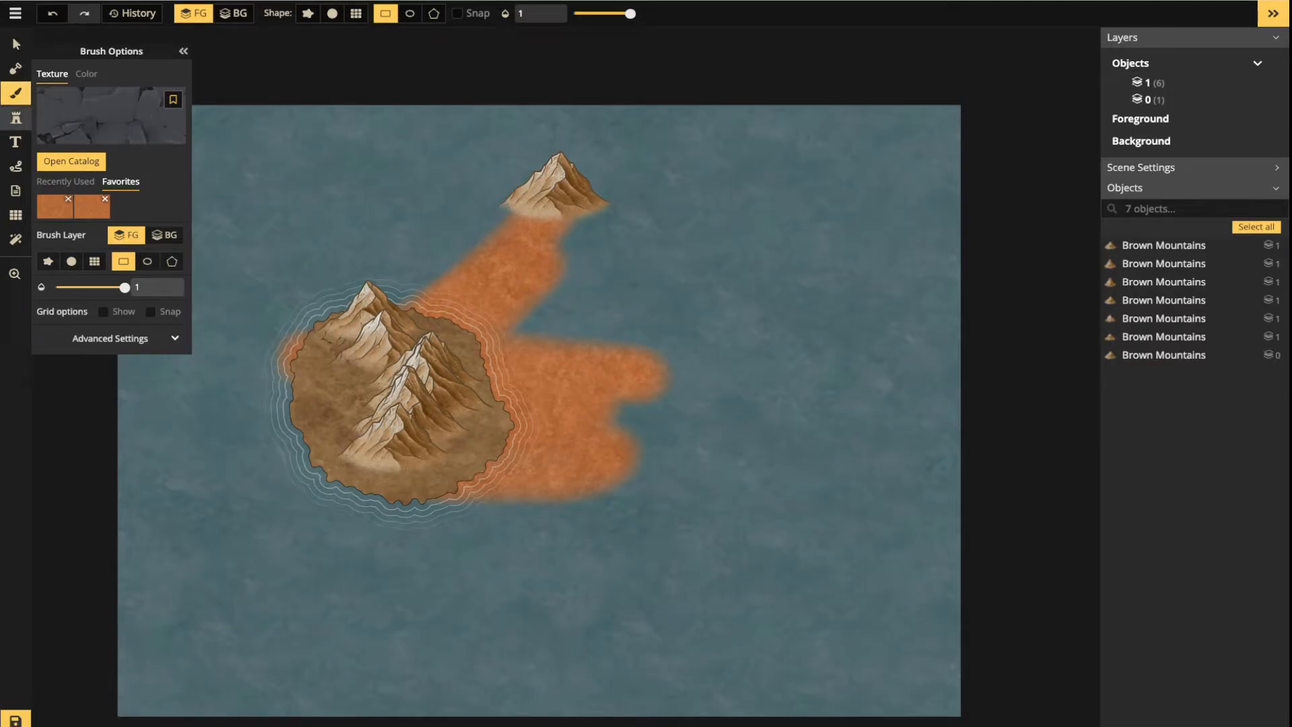
click(16, 118)
mouse_move(720, 176)
mouse_down()
mouse_move(676, 264)
mouse_move(756, 493)
mouse_move(595, 543)
mouse_up()
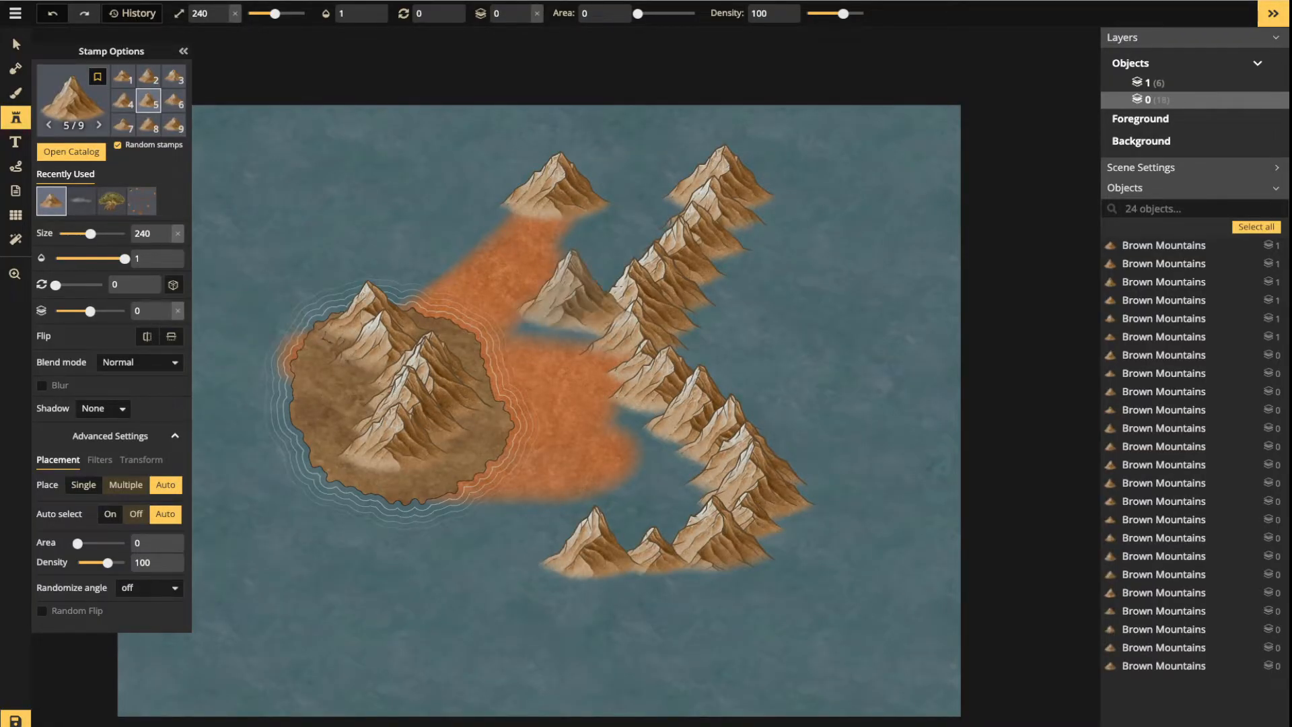
key(ctrl+z)
Delete the layer 0 mountain stamp at the tip of the northern orange streak
click(12, 37)
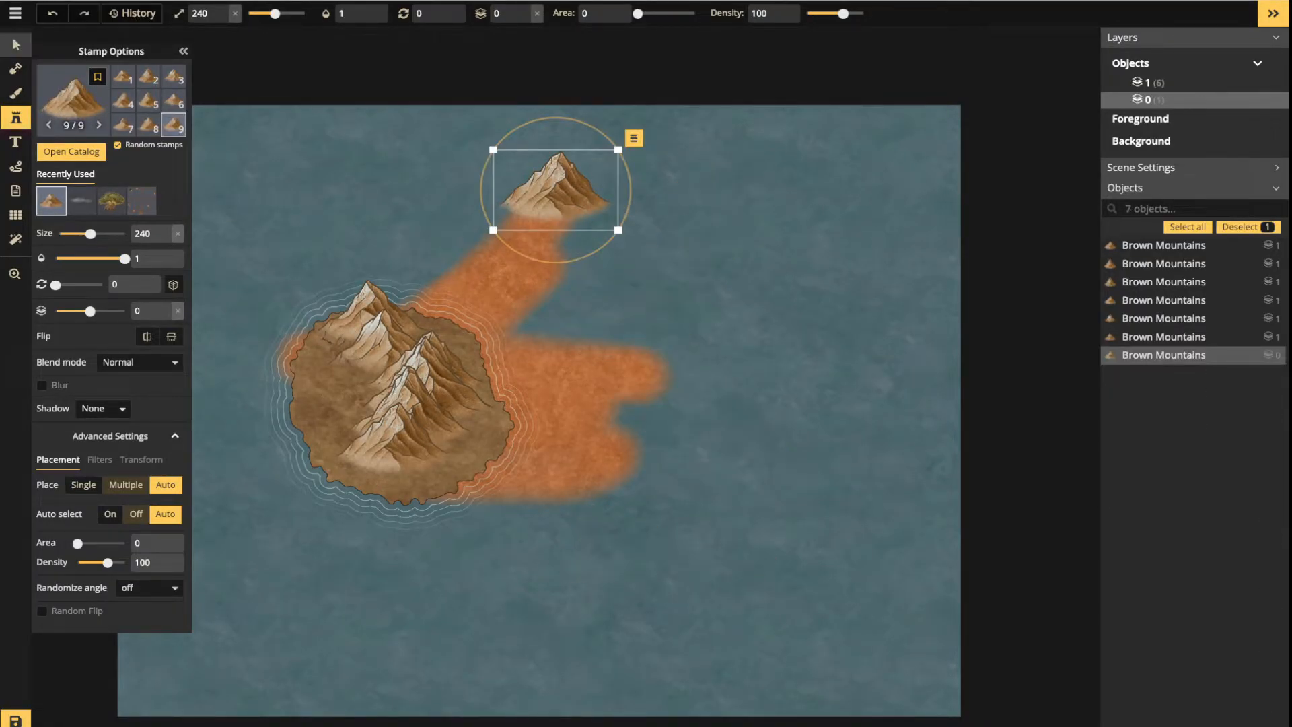
key(Delete)
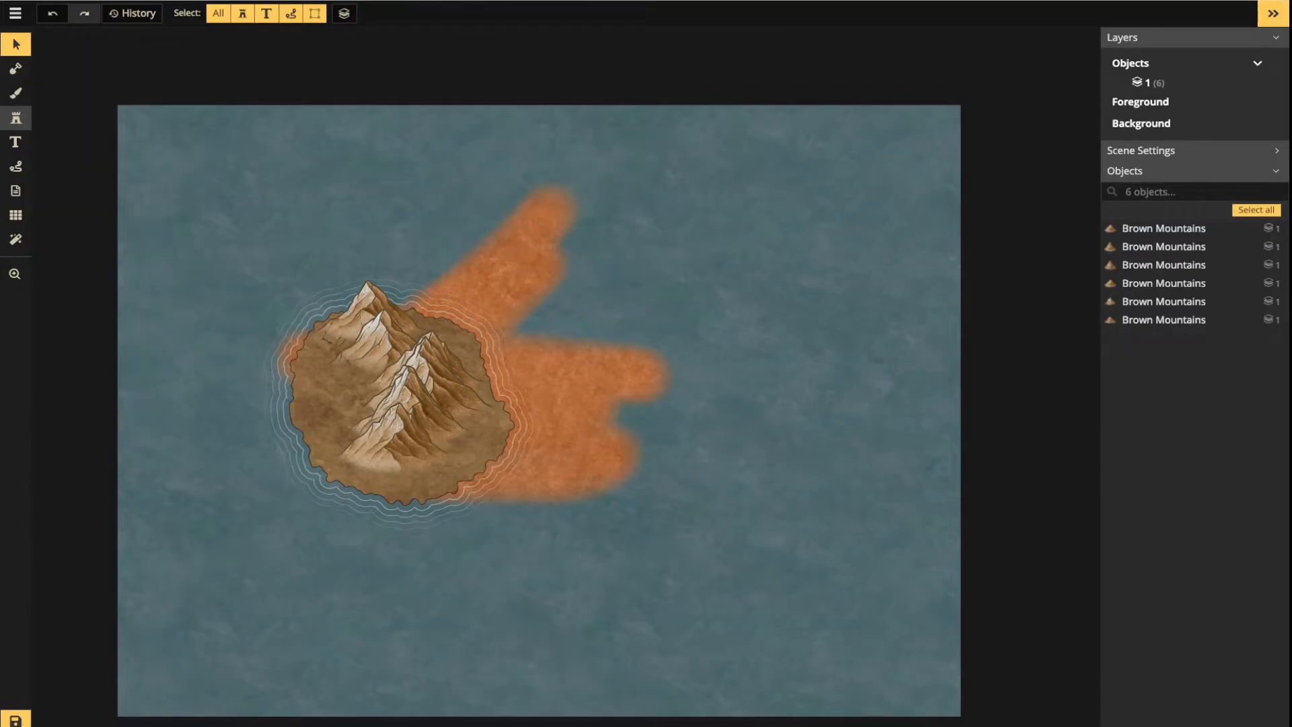
Test the horizontal and vertical flips on the unplaced Brown Mountains stamp and leave both off
click(15, 118)
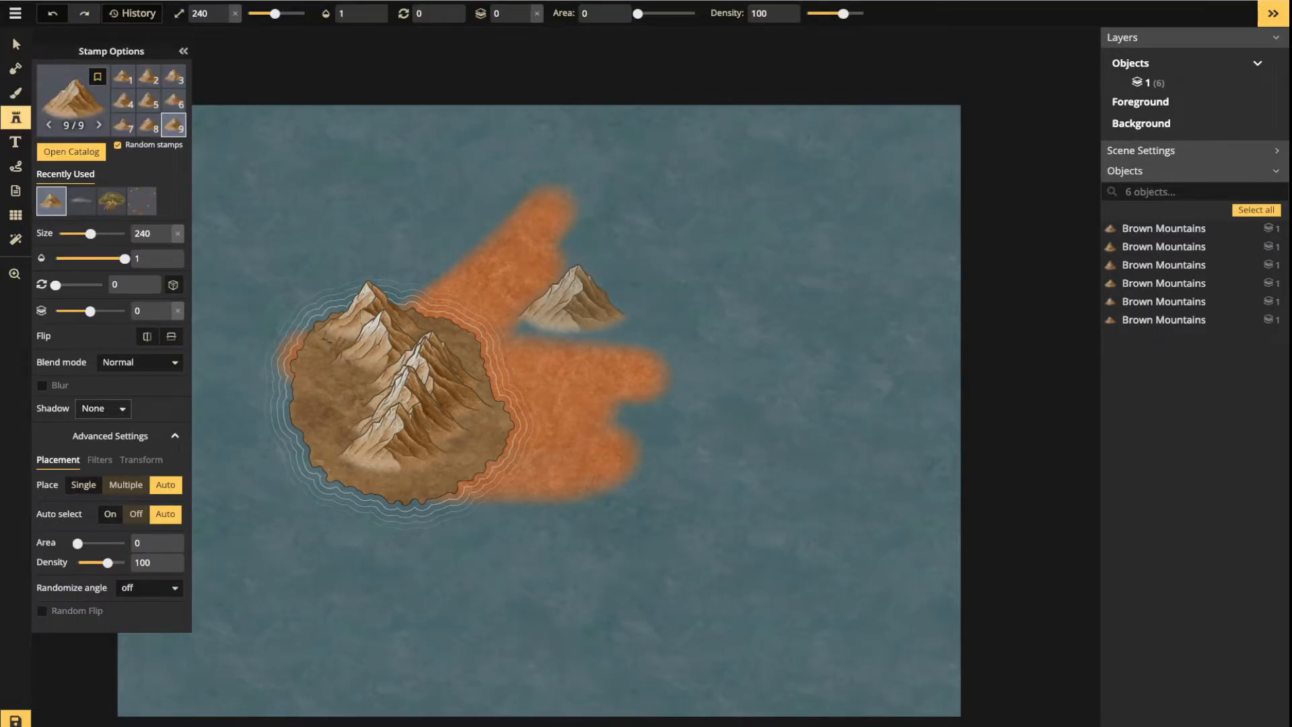
click(147, 336)
click(147, 336)
click(147, 335)
click(147, 335)
click(147, 336)
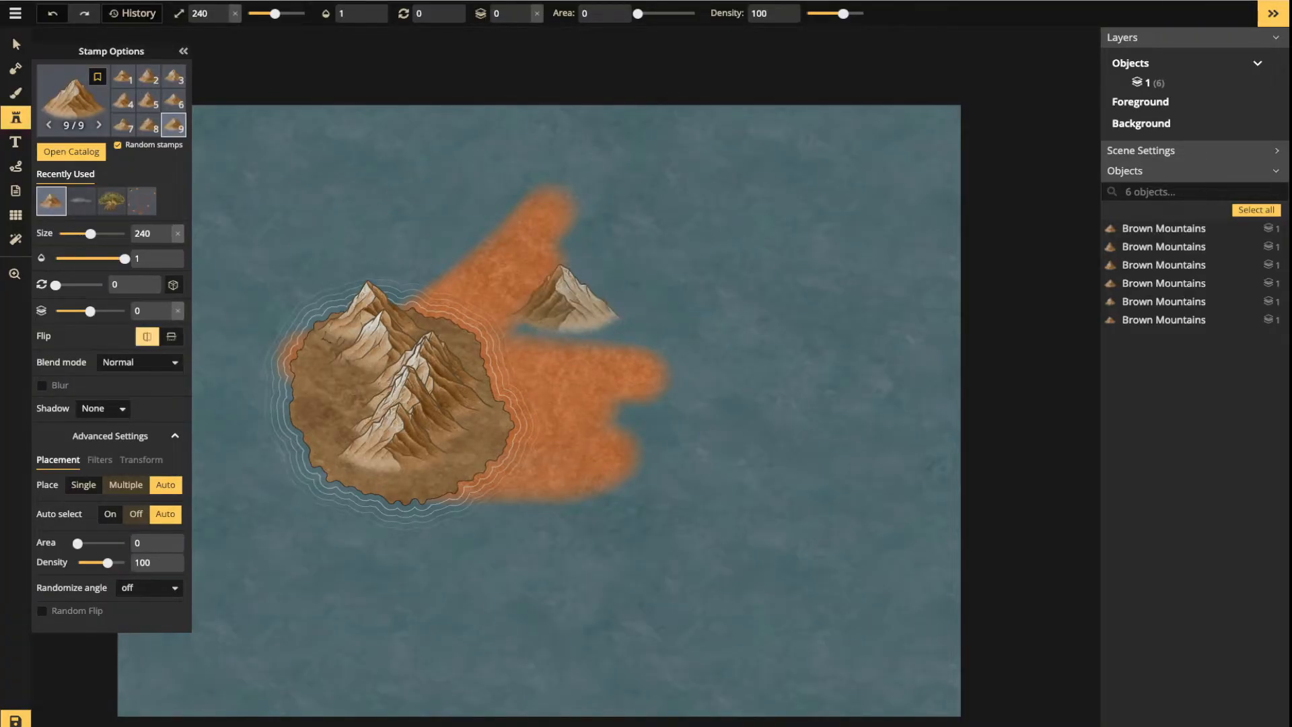
click(170, 336)
click(171, 336)
click(147, 336)
click(147, 336)
click(147, 336)
click(147, 336)
click(146, 335)
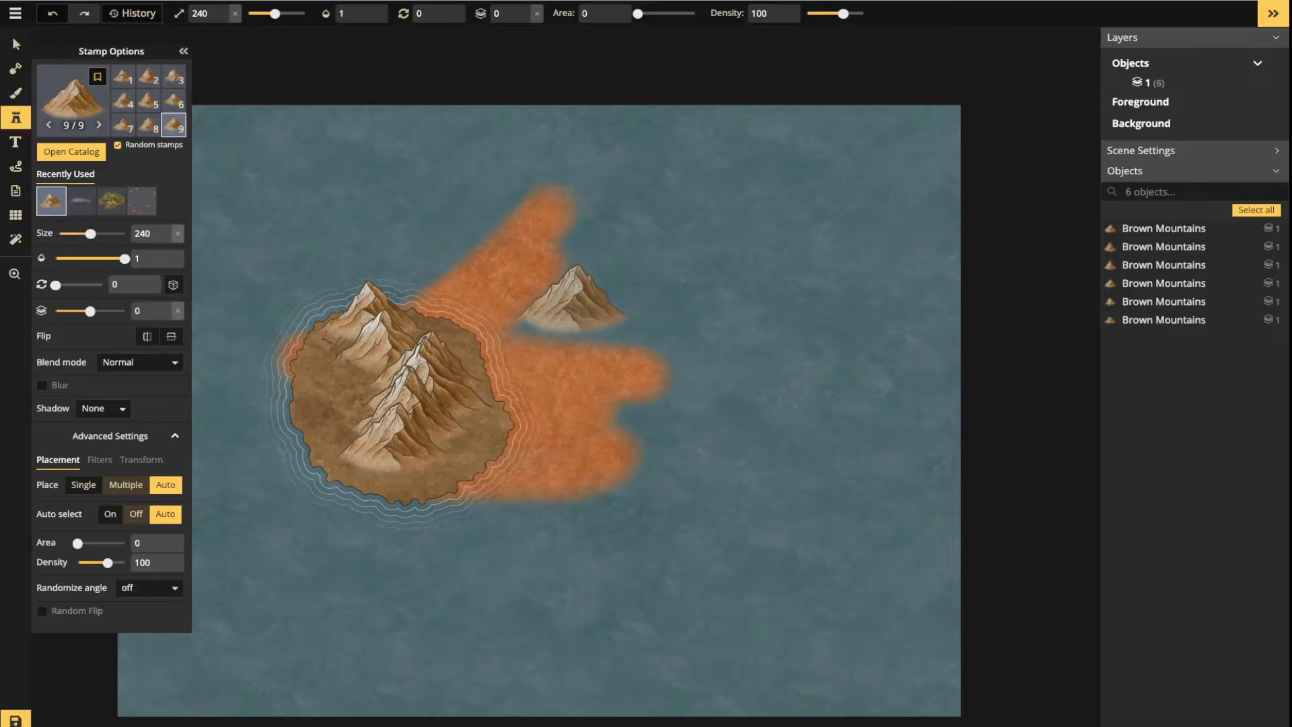
Place one Brown Mountains stamp in the sea northeast of the island and shift it slightly farther east
click(16, 45)
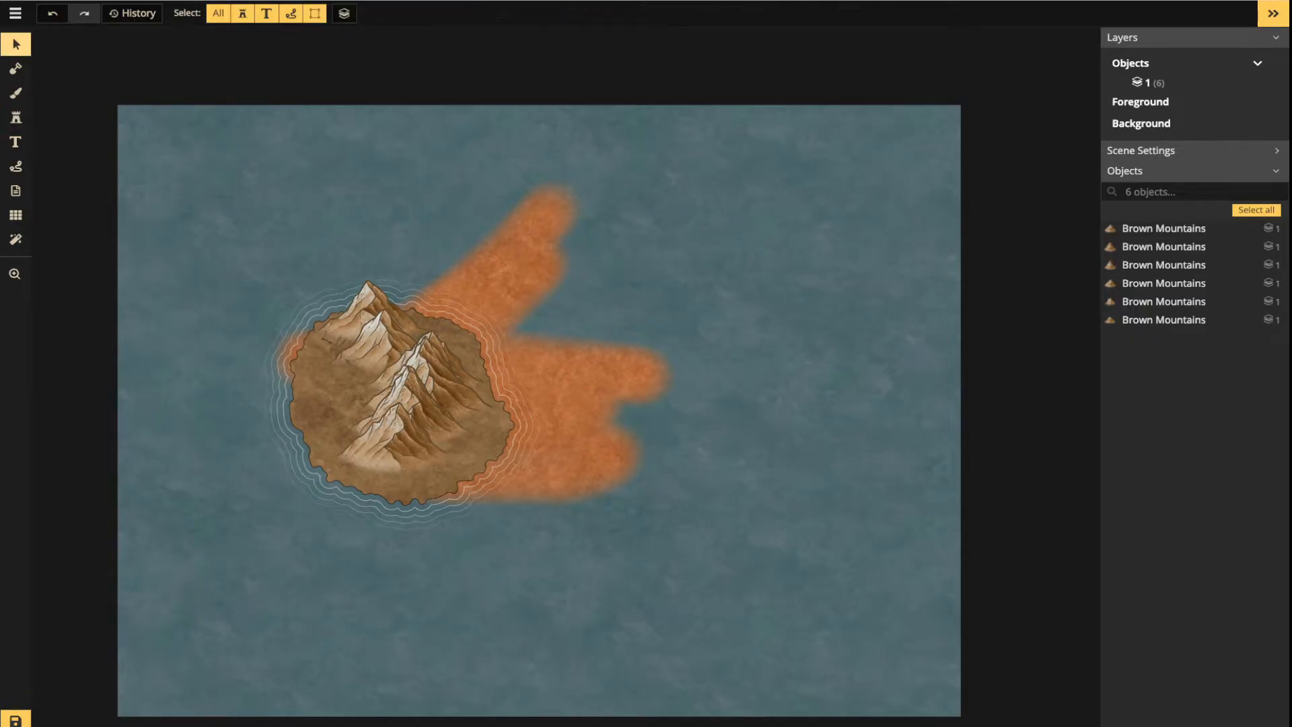
click(16, 117)
click(660, 296)
click(16, 45)
mouse_move(661, 297)
mouse_down()
mouse_move(616, 301)
mouse_move(683, 289)
mouse_up()
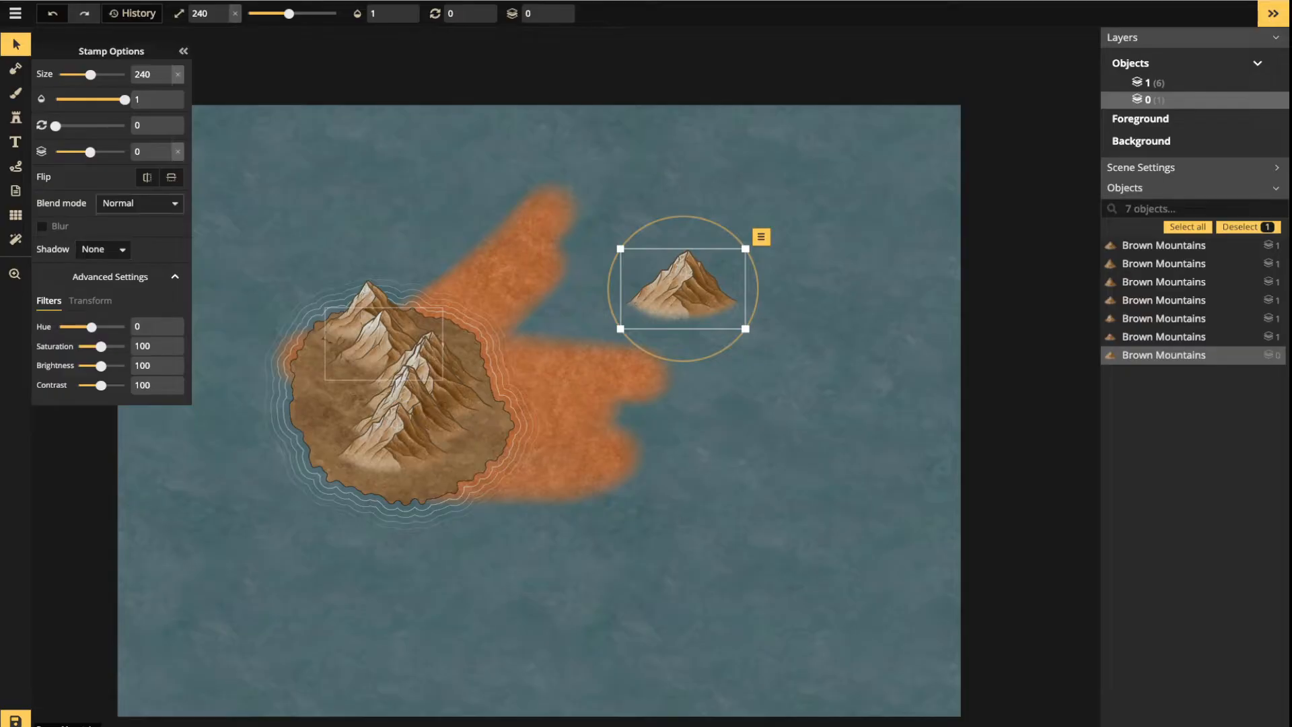
Try the Darken and Multiply blend modes on the selected mountain stamp and set it to Color burn
click(139, 204)
click(105, 264)
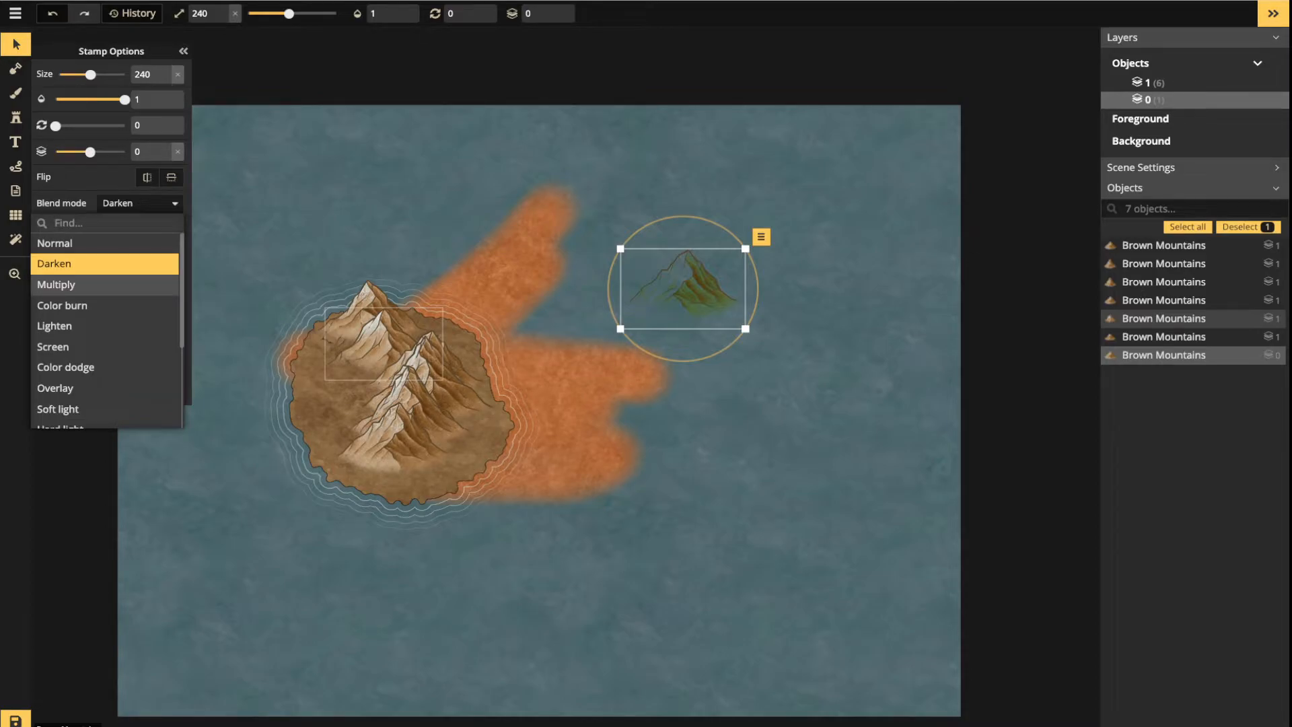
click(104, 285)
click(104, 305)
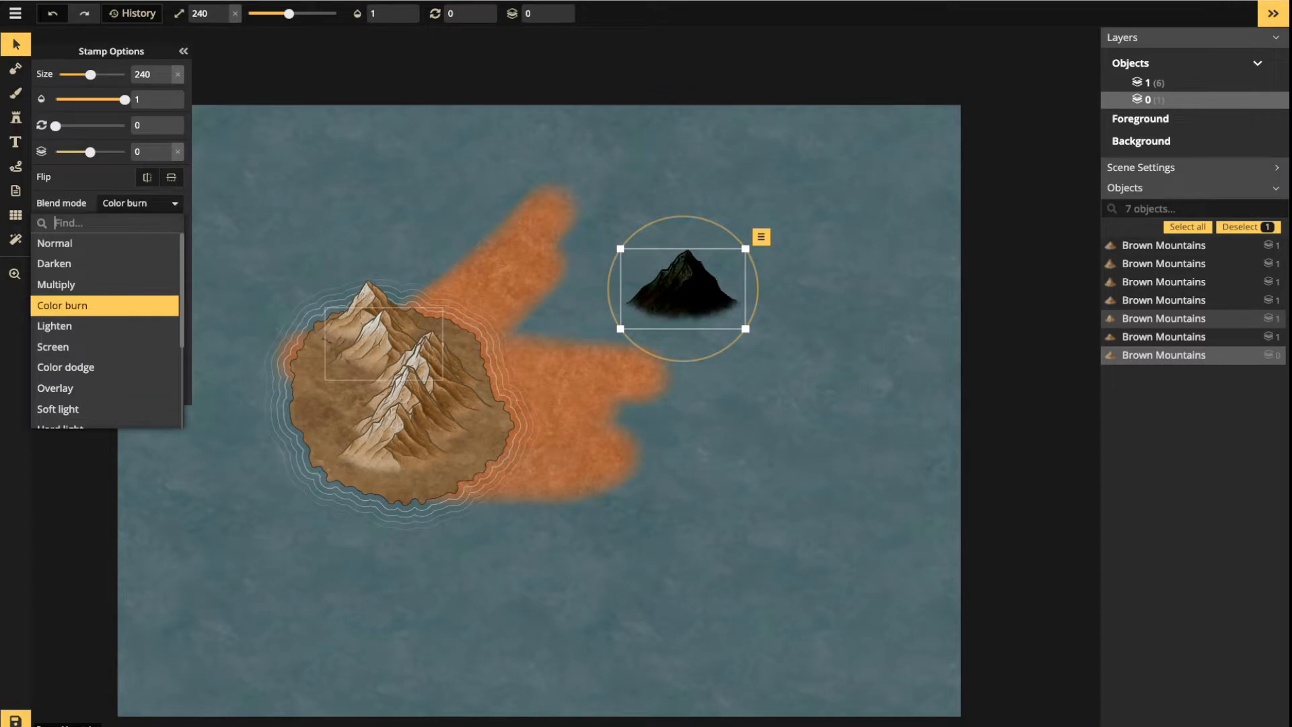
Try the Lighten, Screen, Color dodge, Overlay, Soft light, Hard light and Difference blend modes on the selected lone mountain
click(105, 326)
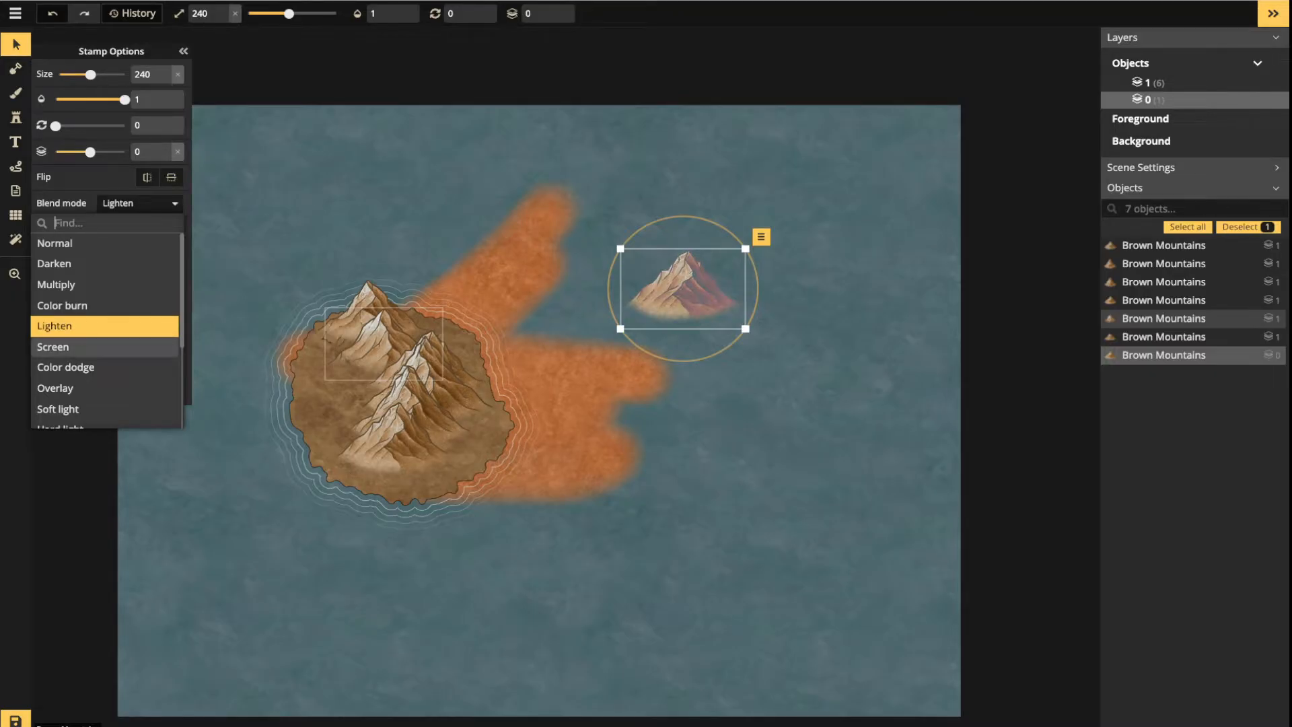
click(104, 346)
click(104, 367)
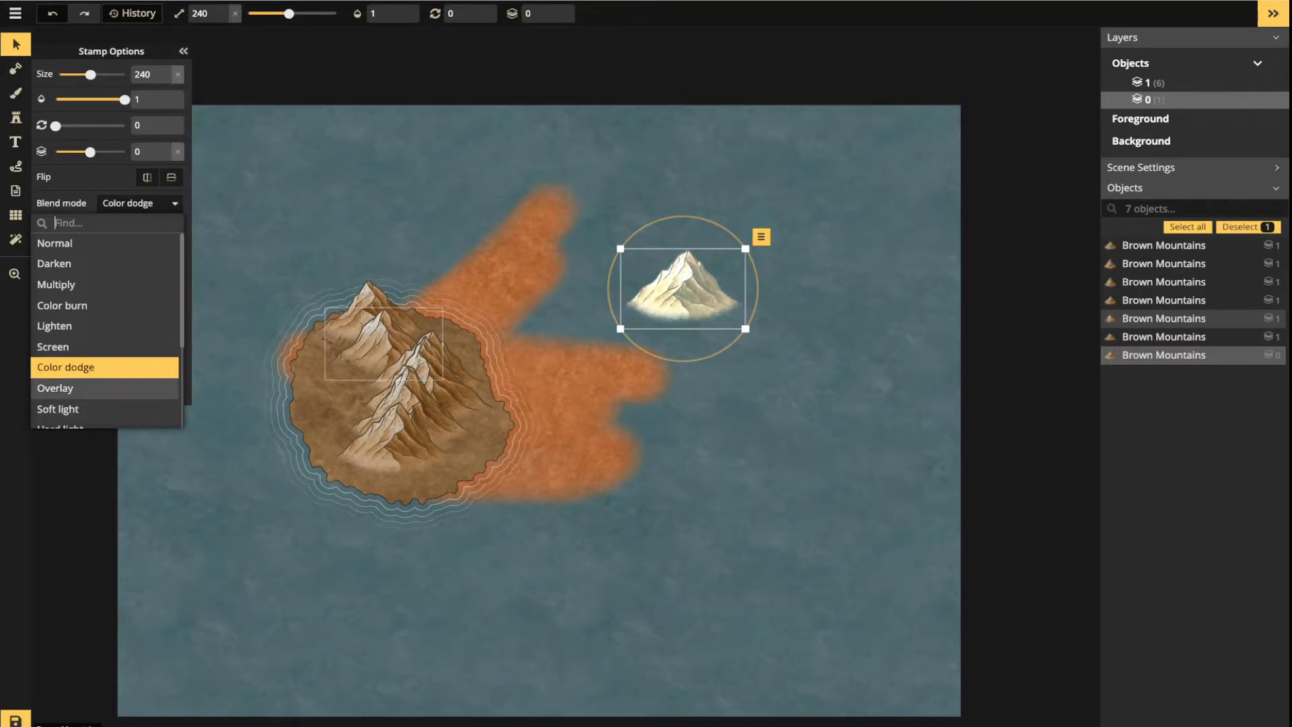
click(104, 388)
scroll(105, 276, down, 1)
scroll(105, 271, down, 1)
click(104, 273)
click(105, 293)
click(104, 314)
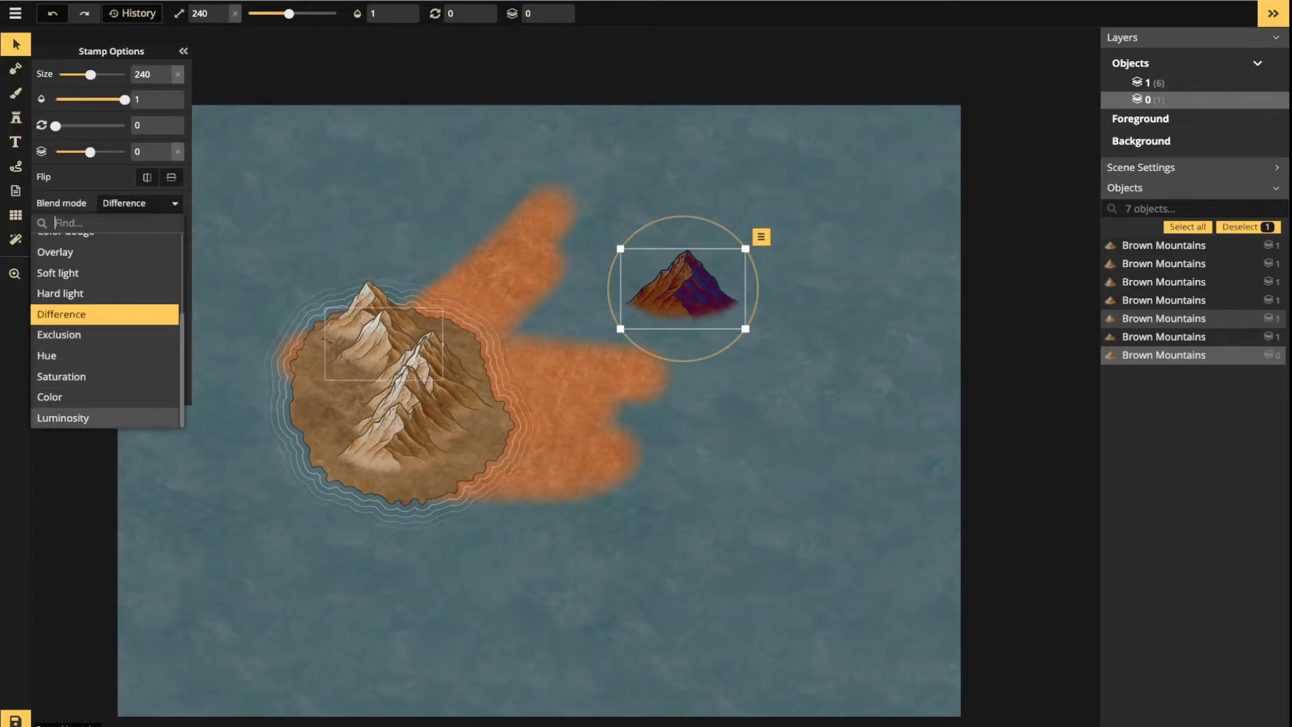
Try the Luminosity blend mode on the lone mountain, set it back to Normal, and move the mountain farther up and right
click(105, 418)
scroll(104, 259, up, 2)
click(104, 242)
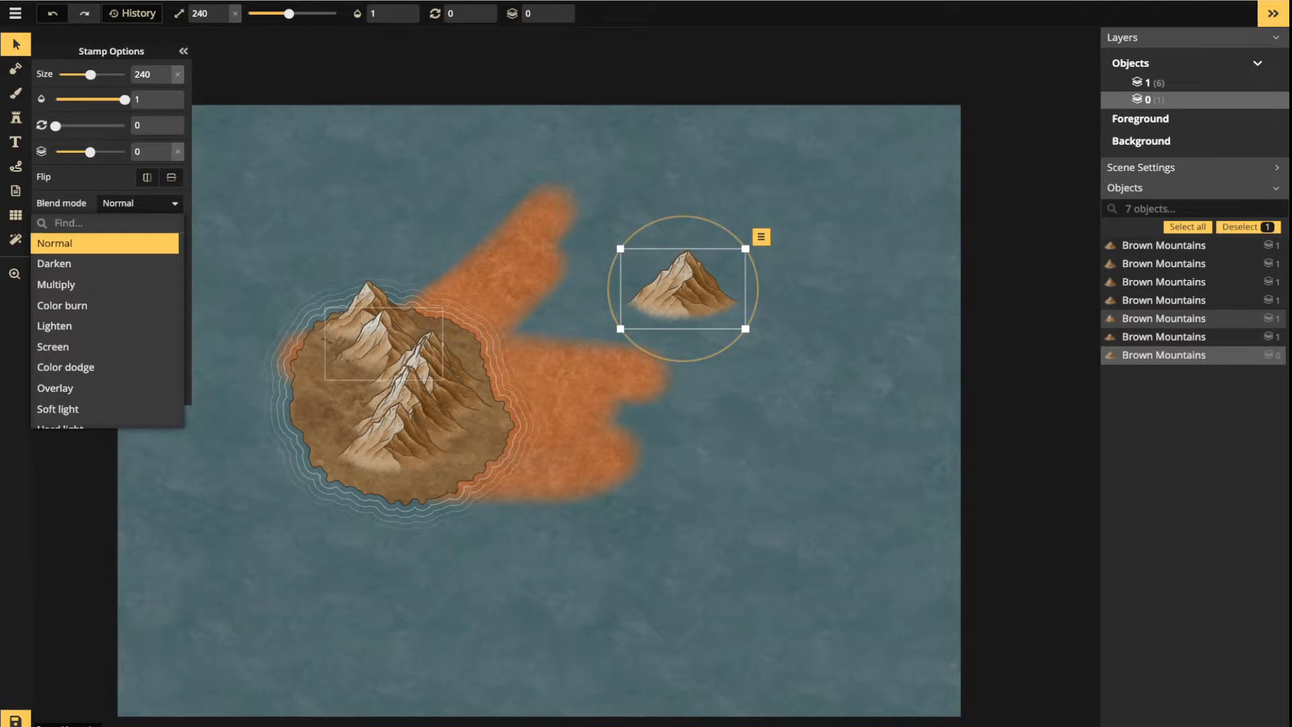
drag(613, 297, 737, 224)
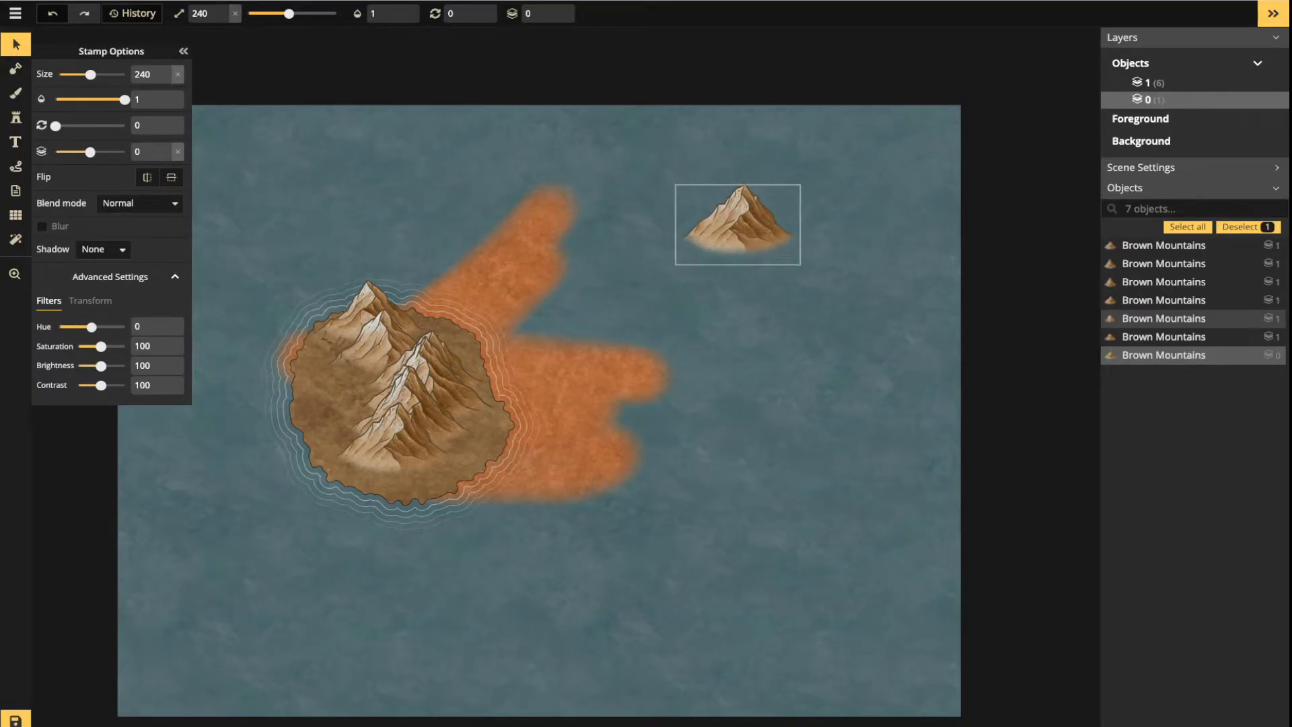
Set the lone mountain's blend mode to Luminosity and move it slightly down and left over the water
click(139, 202)
key(Down)
key(Down)
key(Down)
key(Down)
key(Down)
key(Down)
key(Down)
key(Down)
key(Down)
key(Down)
key(Down)
key(Down)
key(Down)
key(Down)
key(Down)
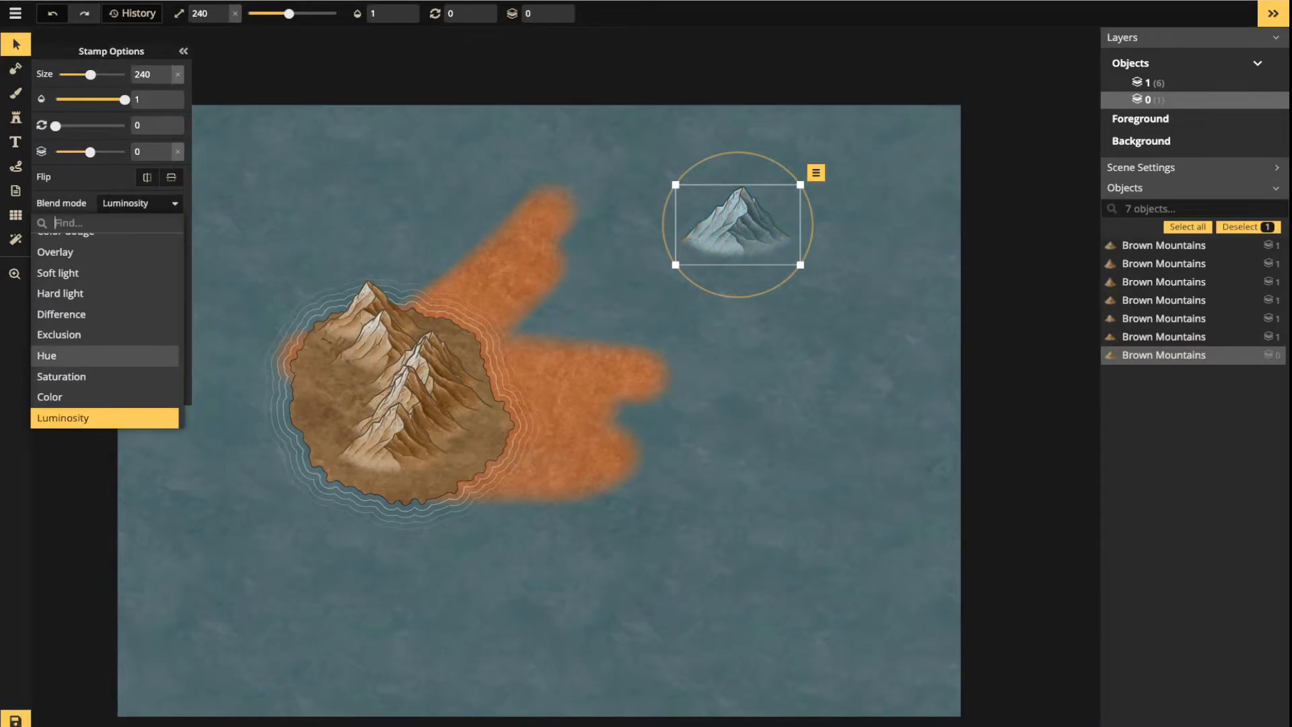
key(Return)
drag(738, 224, 714, 256)
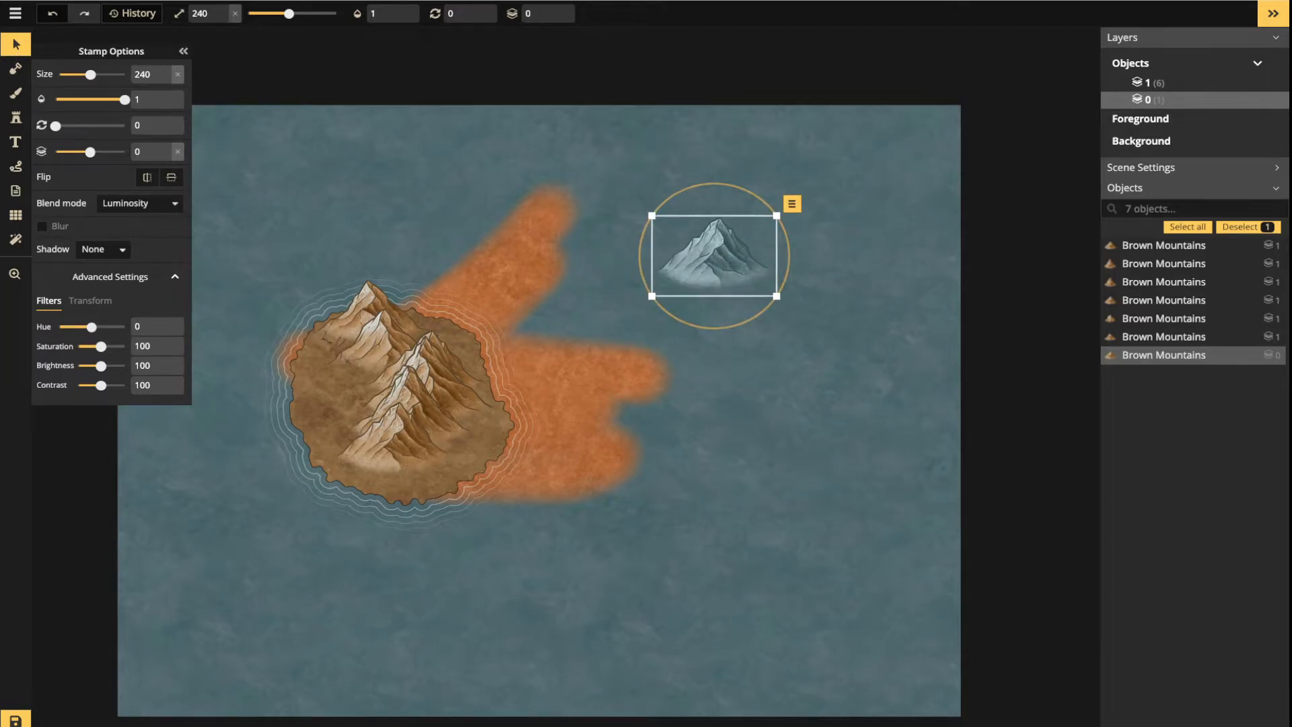
Move the lone mountain onto the middle orange terrain patch and shrink it to size 160
drag(714, 256, 558, 370)
scroll(565, 371, down, 8)
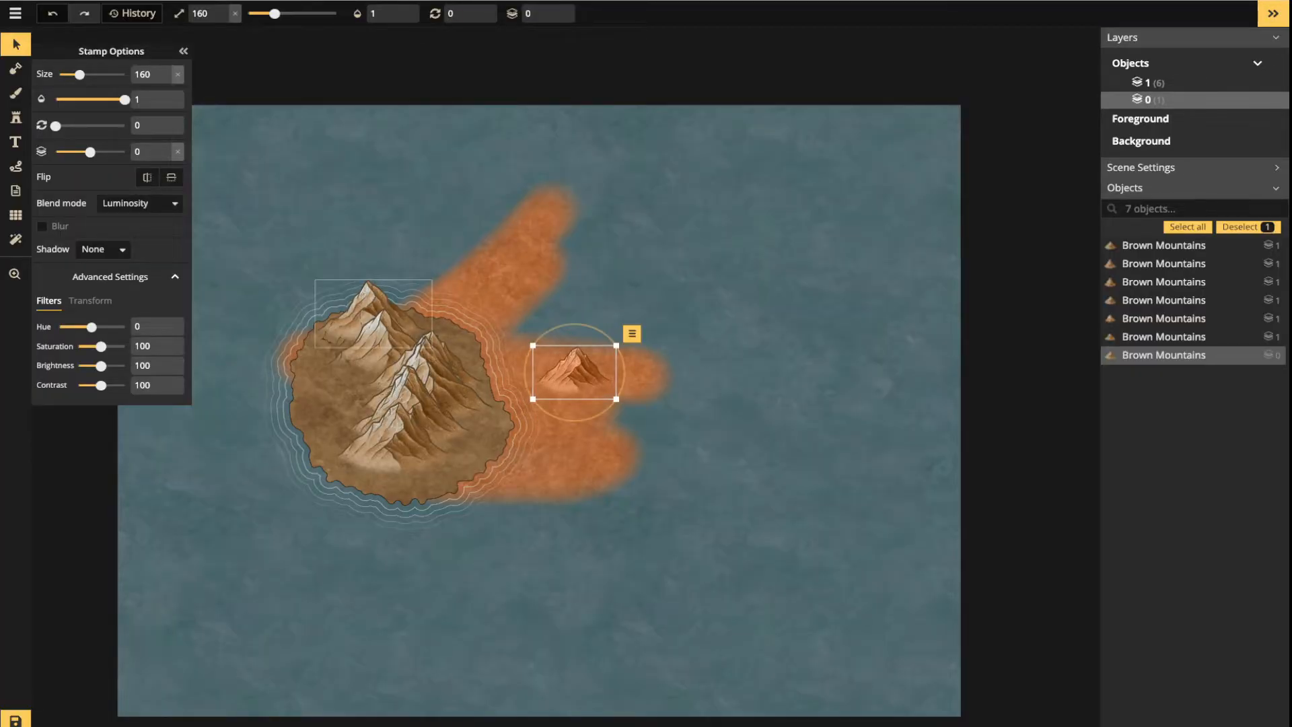
Try a hue shift on the island's uppermost mountain, reset it, and reselect the small mountain on the orange patch
click(373, 313)
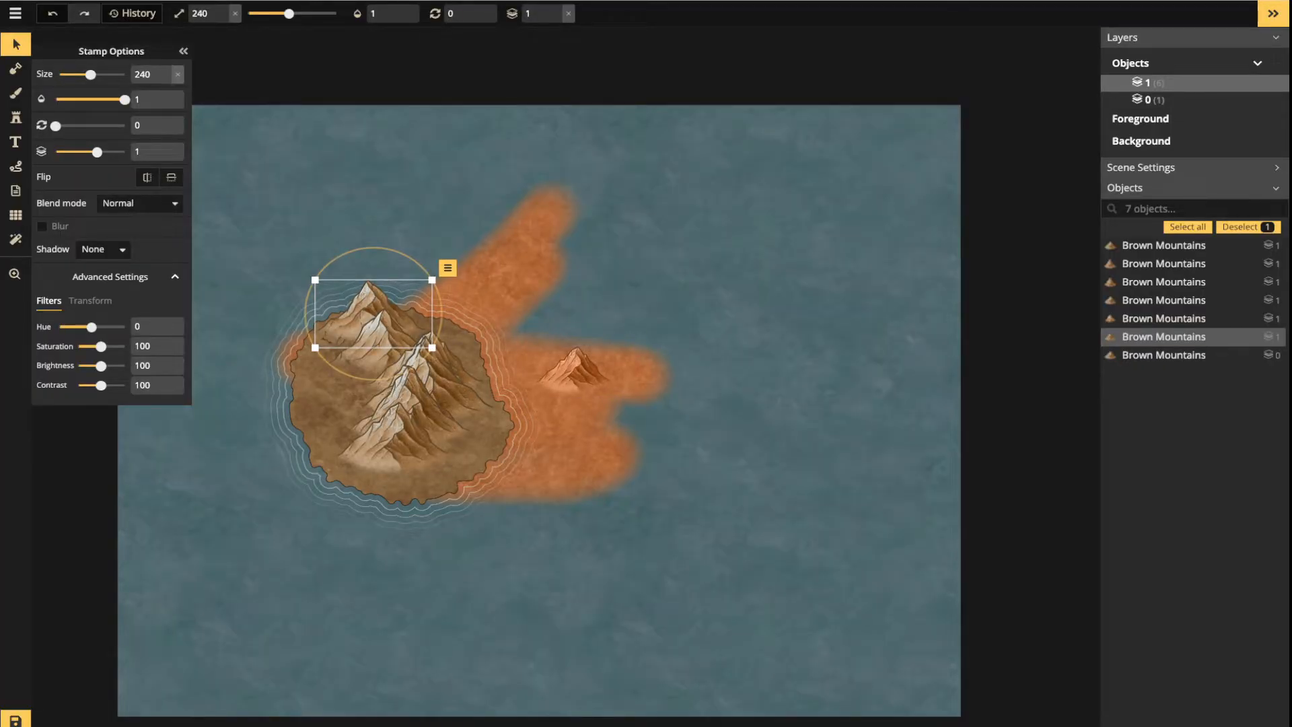
drag(91, 327, 119, 327)
click(177, 327)
click(572, 373)
click(574, 371)
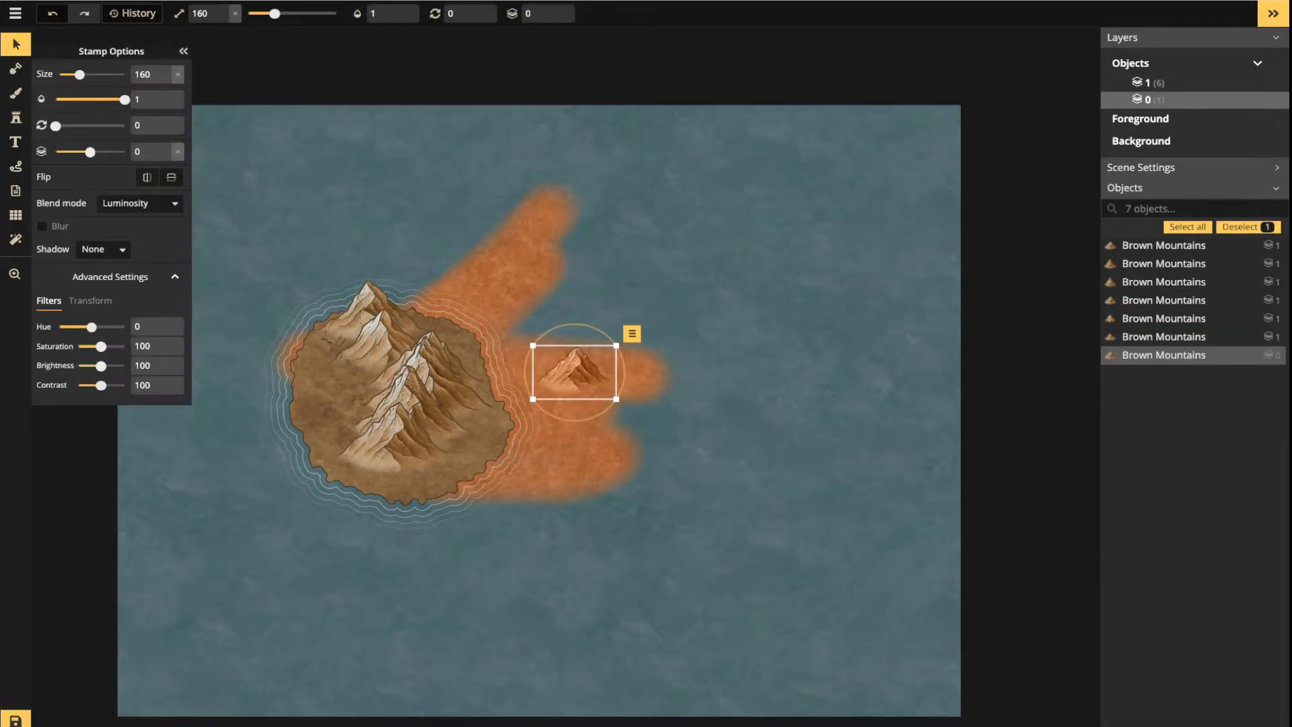
Move the small mountain off the orange patch onto open water up and to the right
drag(572, 373, 564, 372)
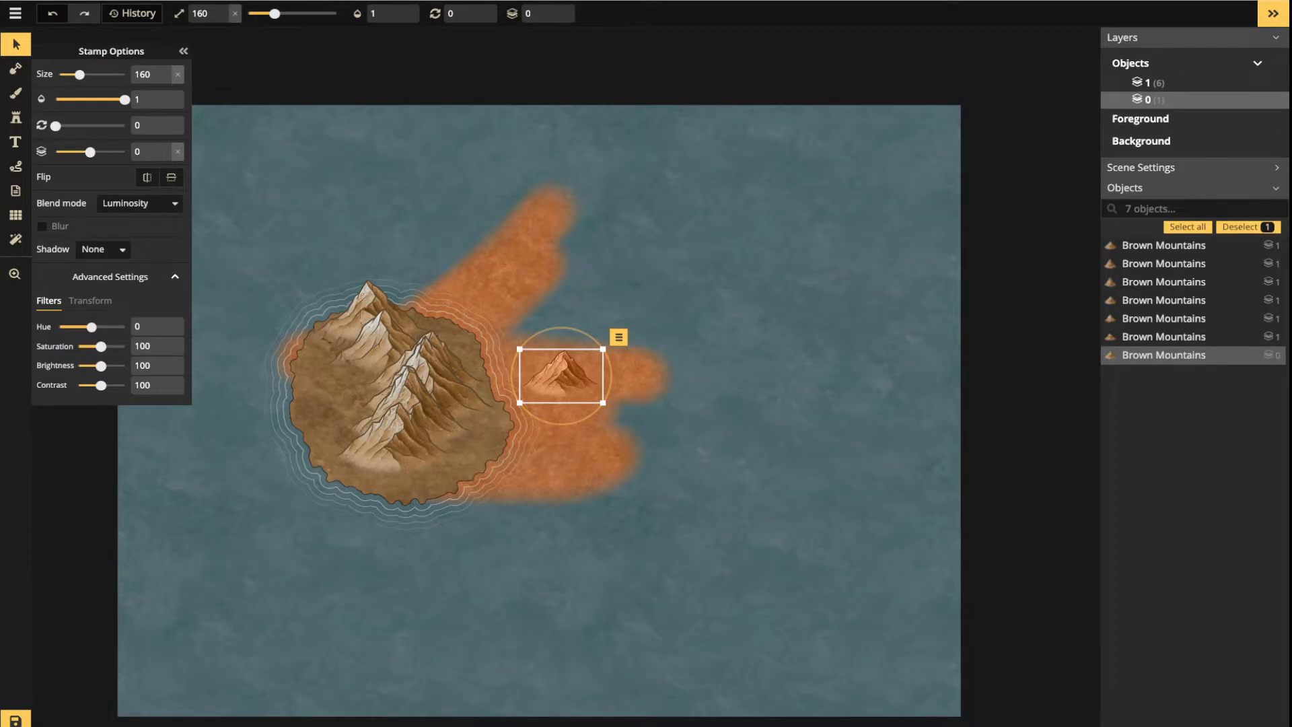
drag(561, 375, 650, 312)
drag(725, 227, 726, 228)
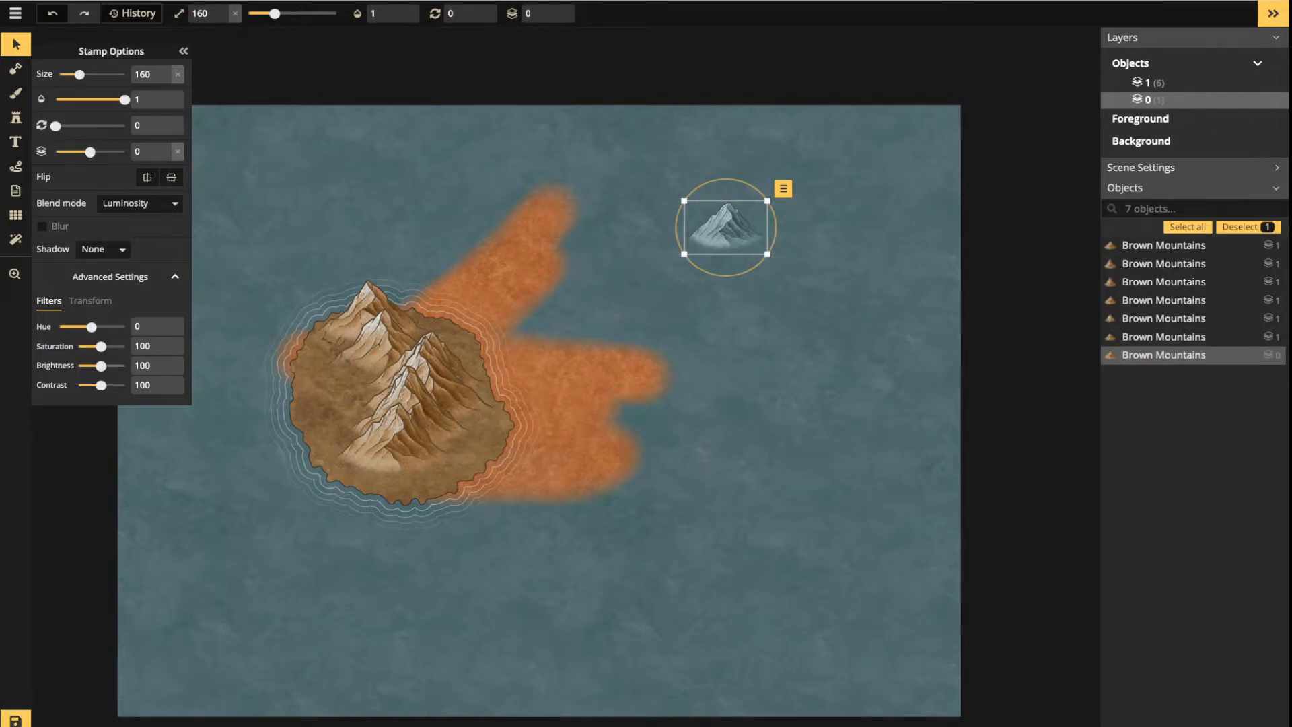
Try a contrast of 41 on the small mountain, reset it, and set the blend mode to Normal
drag(101, 385, 87, 385)
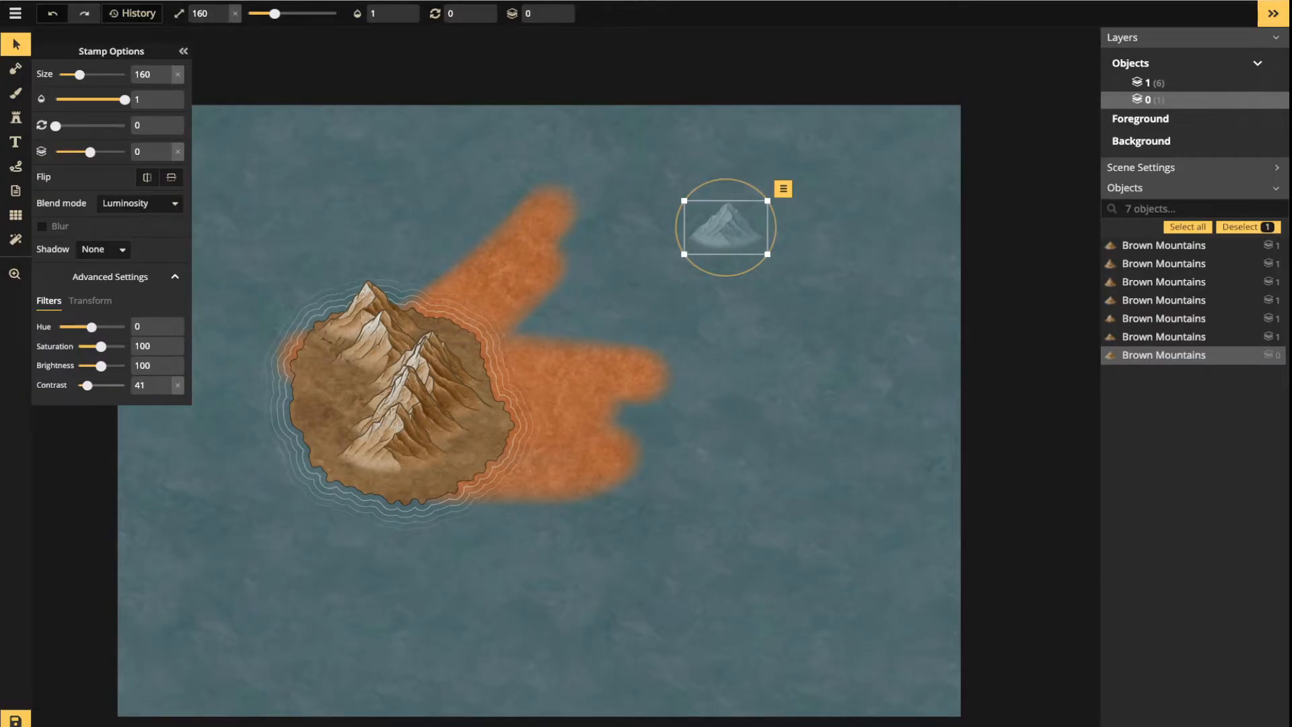
click(177, 385)
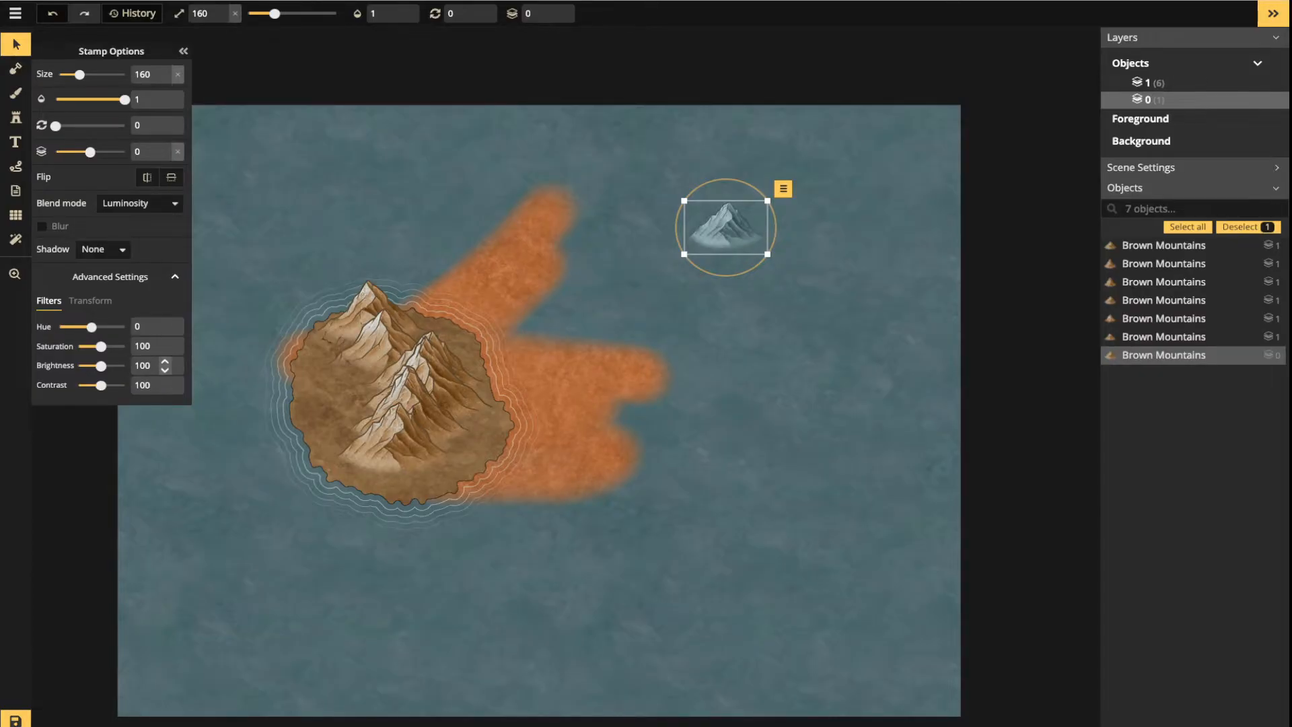
click(140, 204)
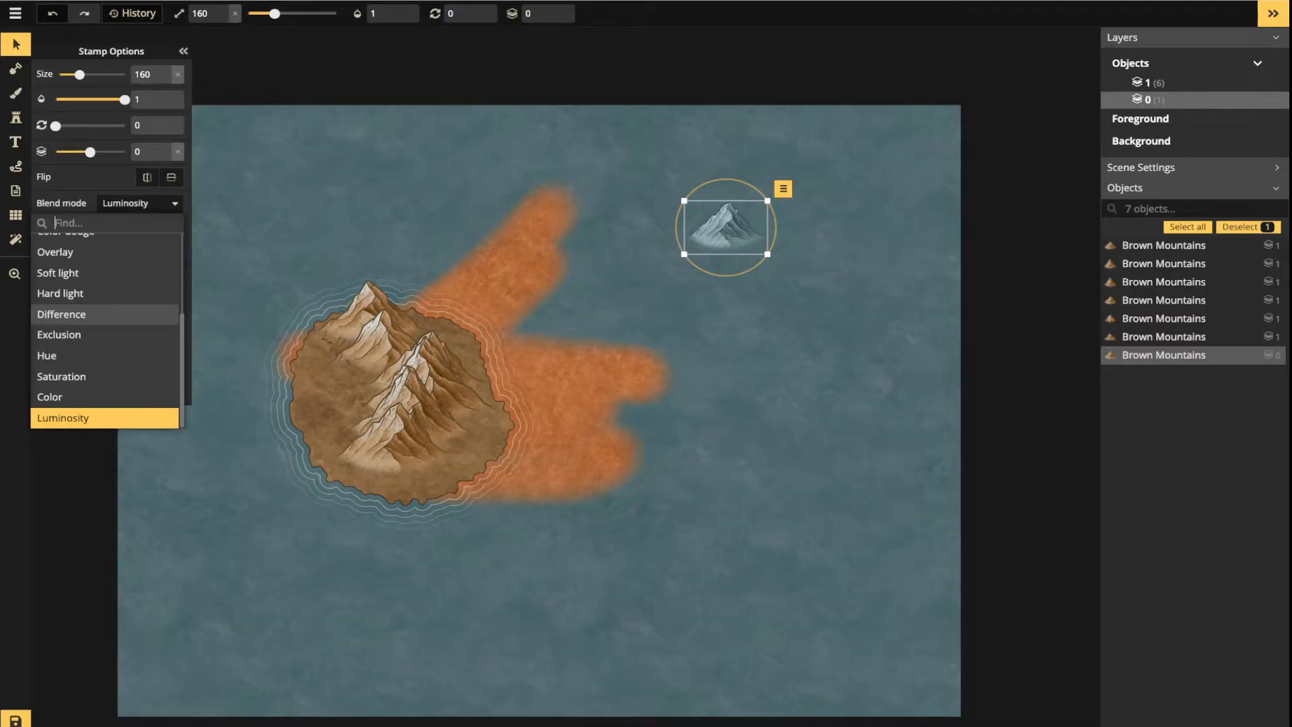
scroll(104, 323, up, 5)
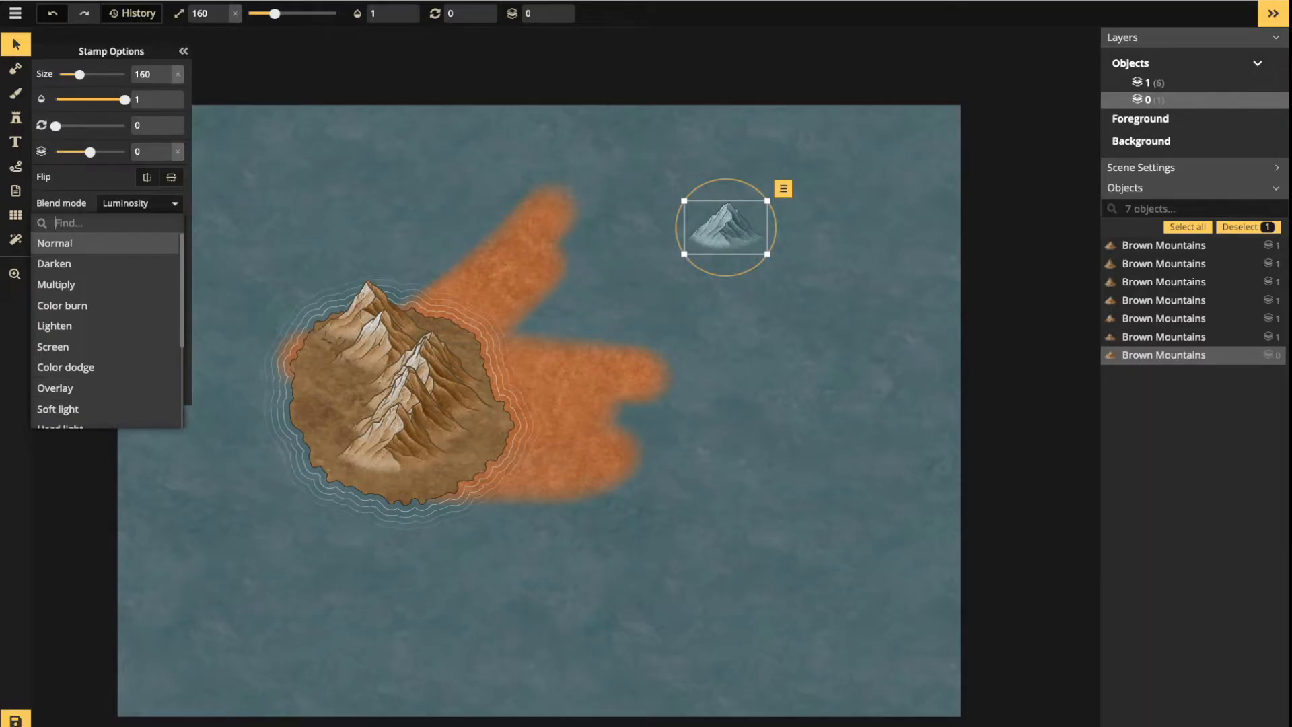
click(54, 243)
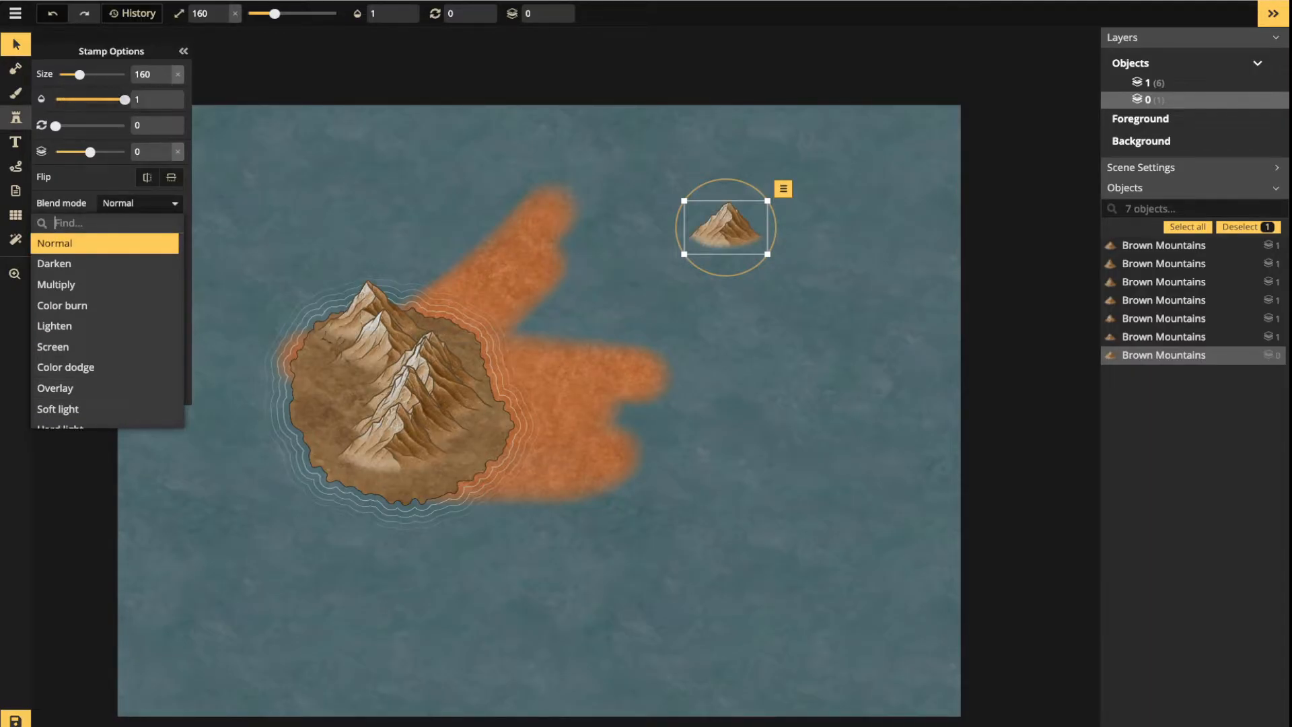
Open the stamp catalog and replace the existing search with TABLE
click(16, 118)
click(16, 118)
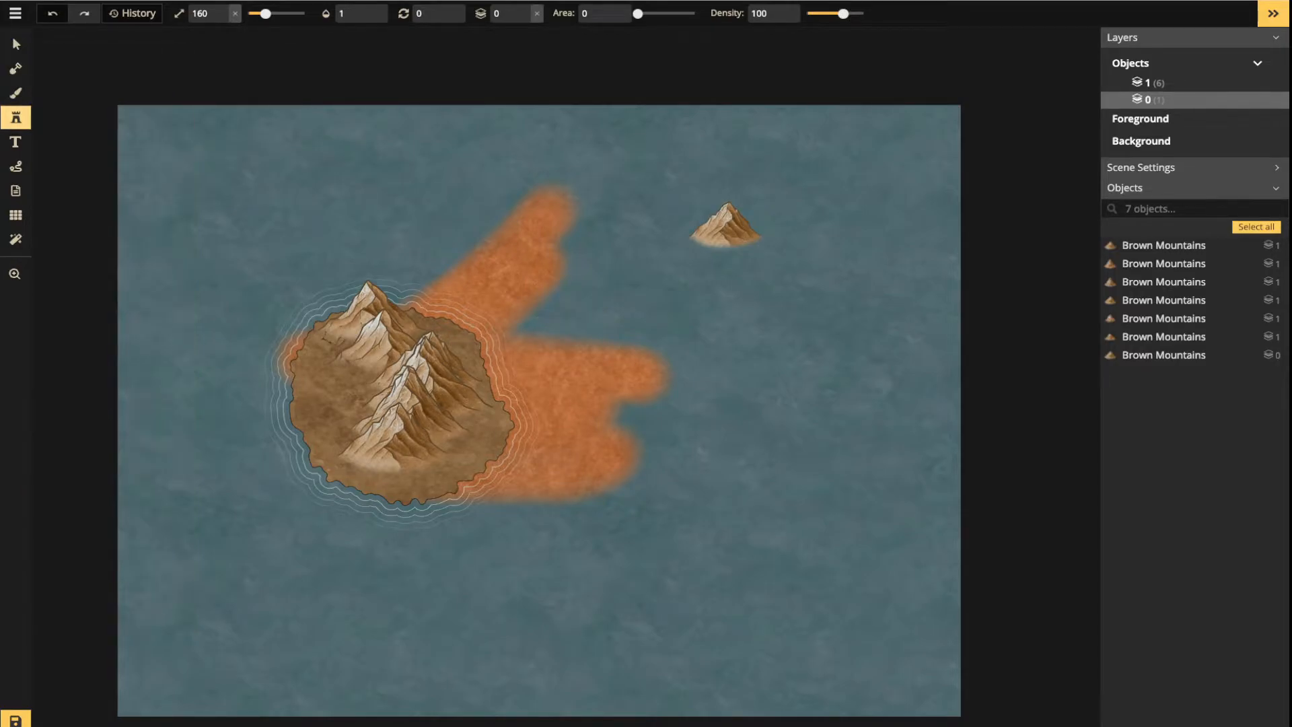
click(15, 118)
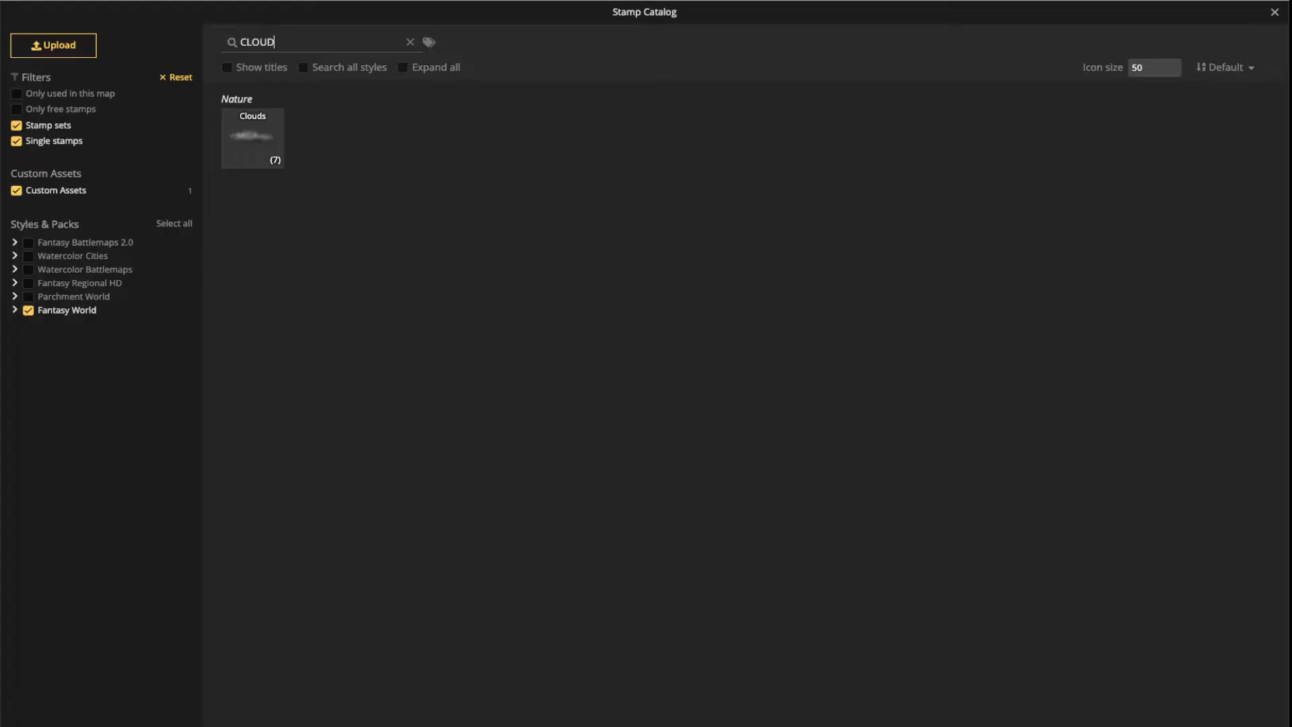
key(ctrl+a)
key(BackSpace)
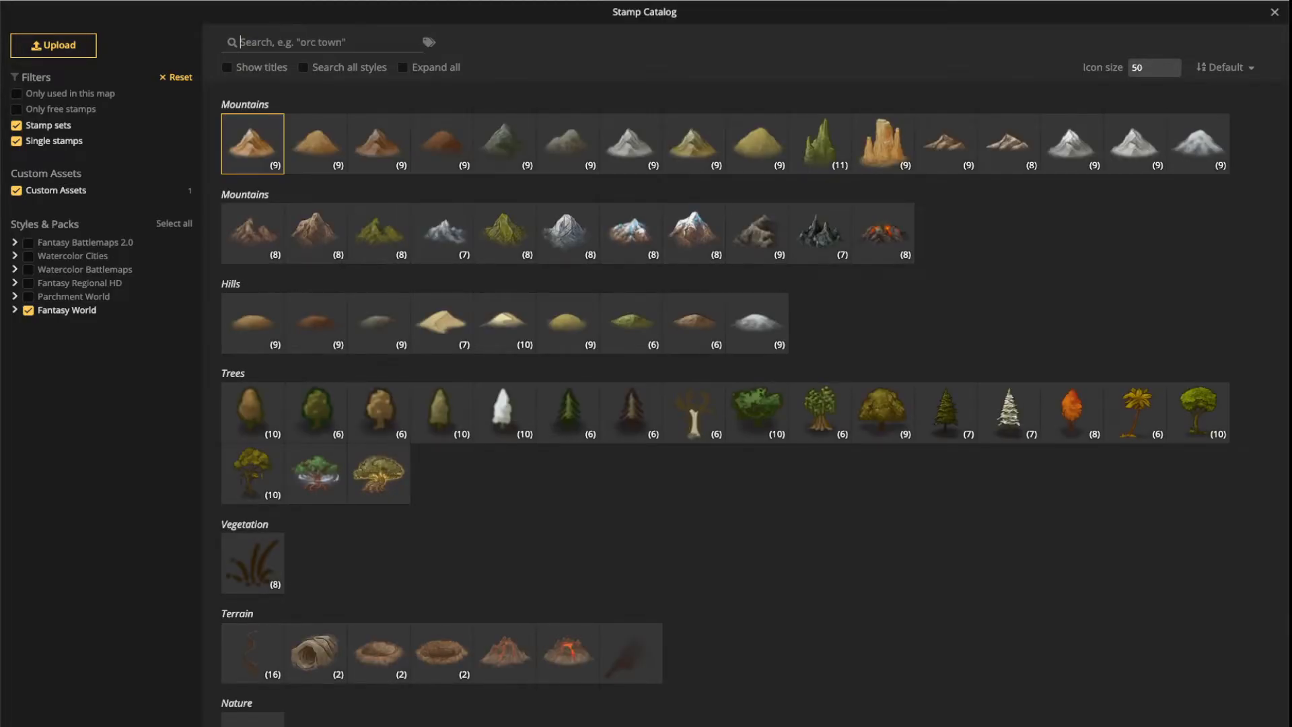
text(TABLE)
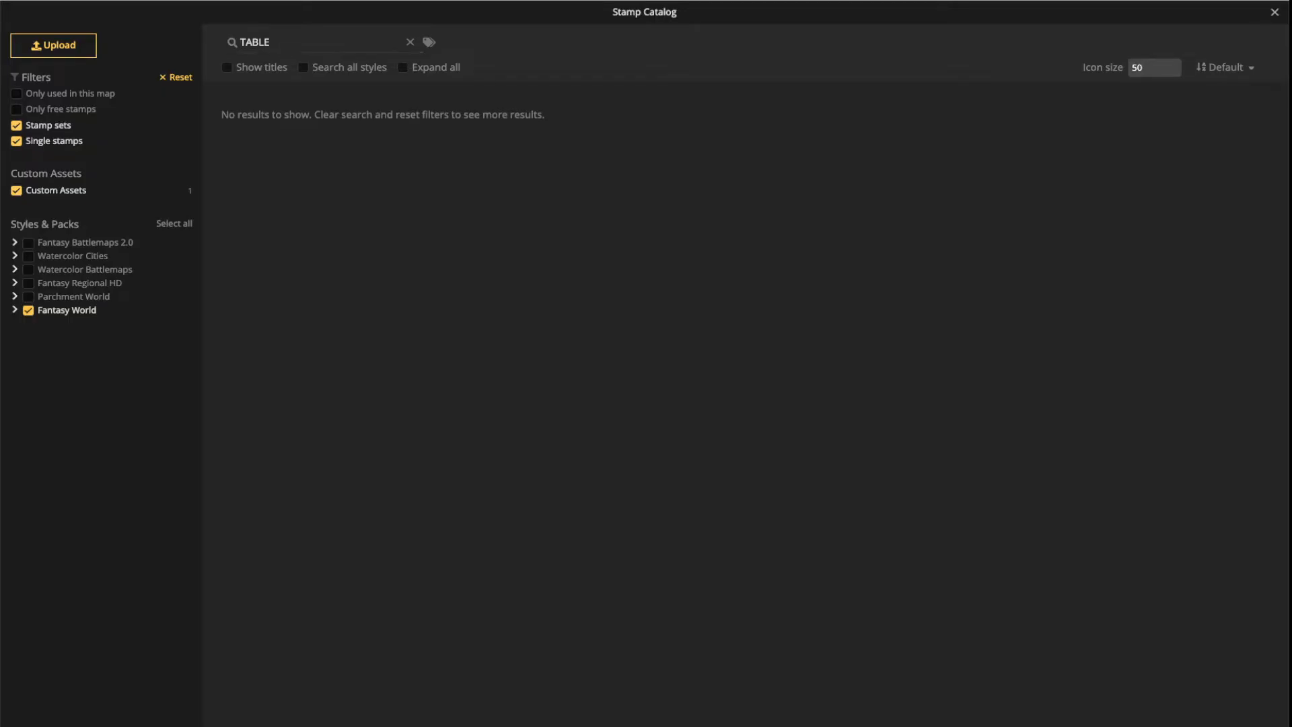
Limit the catalog to Fantasy Battlemaps 2.0, excluding Fantasy World and custom assets, and pick the Long Table stamp
click(28, 310)
click(28, 243)
click(17, 190)
click(28, 243)
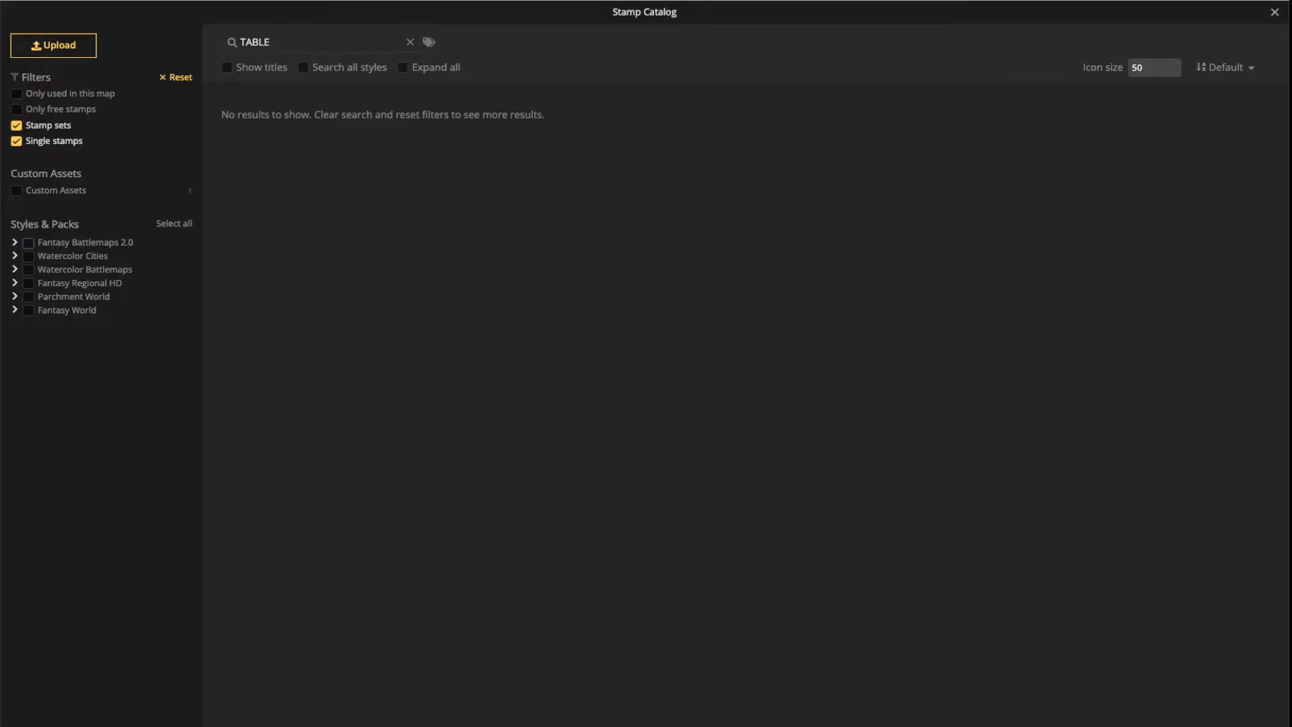
click(28, 243)
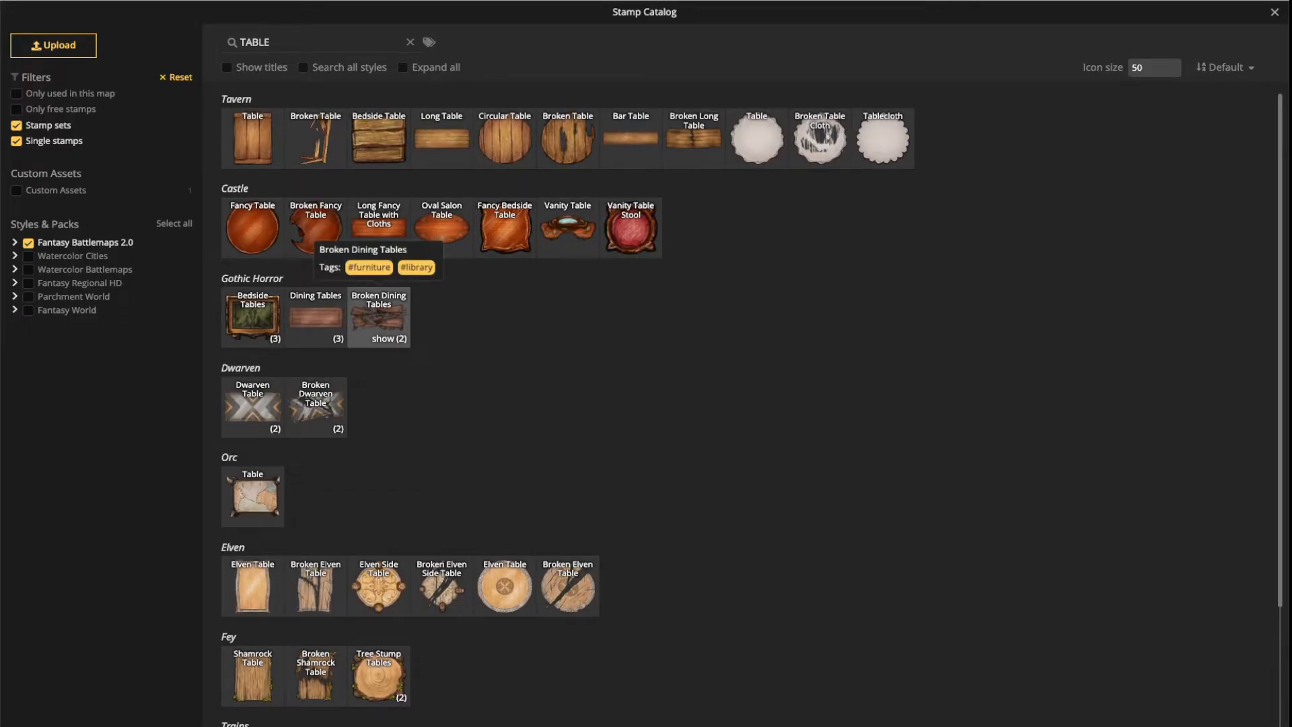
click(442, 138)
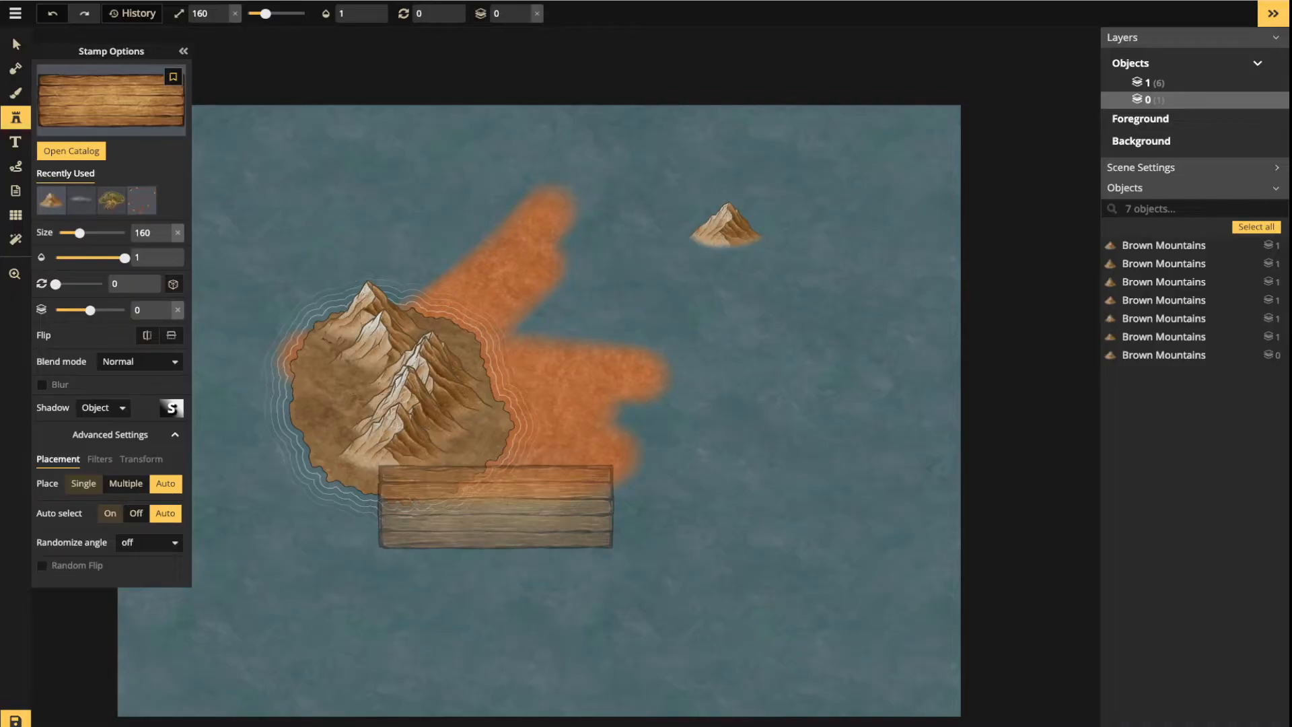
Place two Long Table stamps end to end horizontally on the water below the island
click(472, 616)
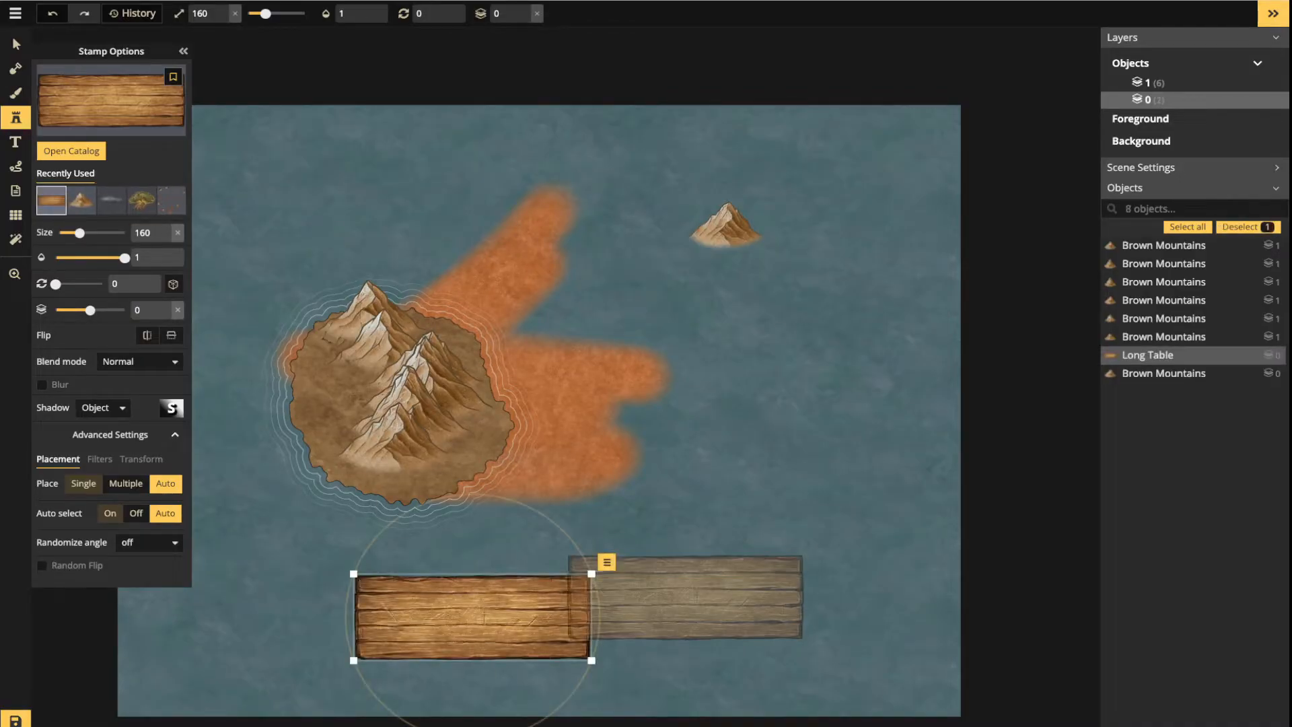
key(Escape)
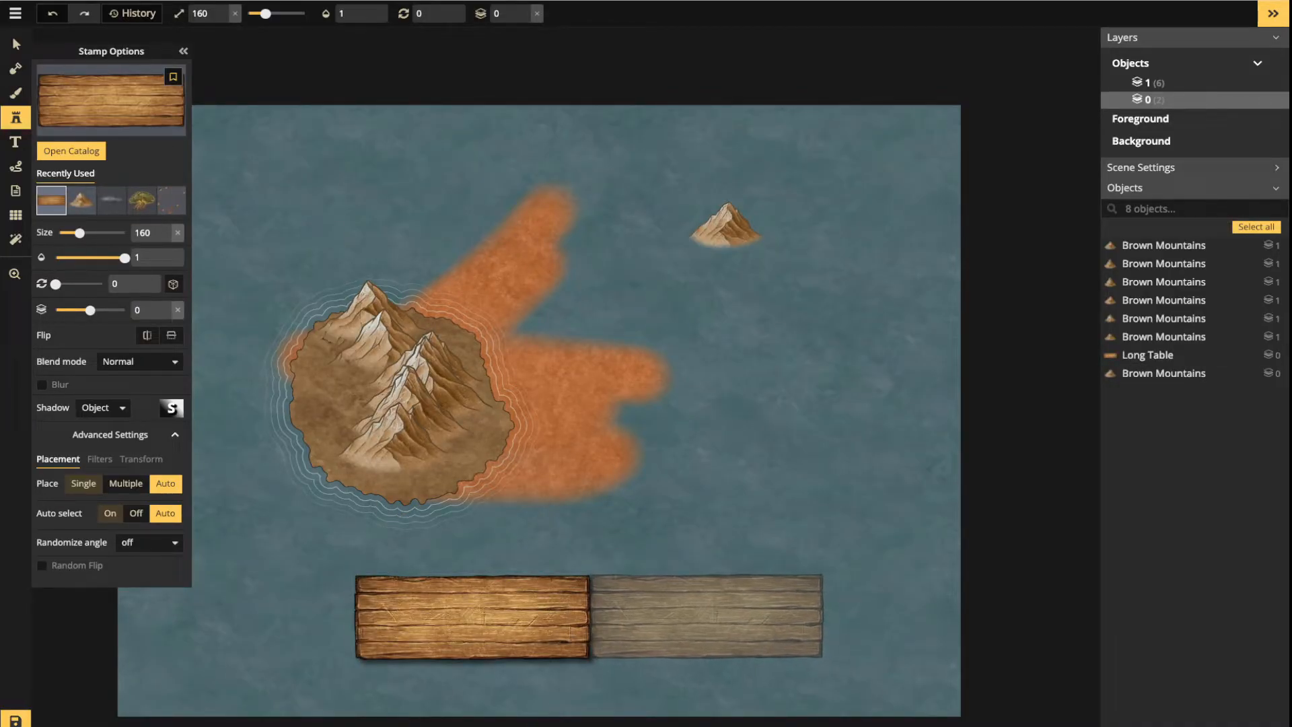
click(706, 615)
key(Escape)
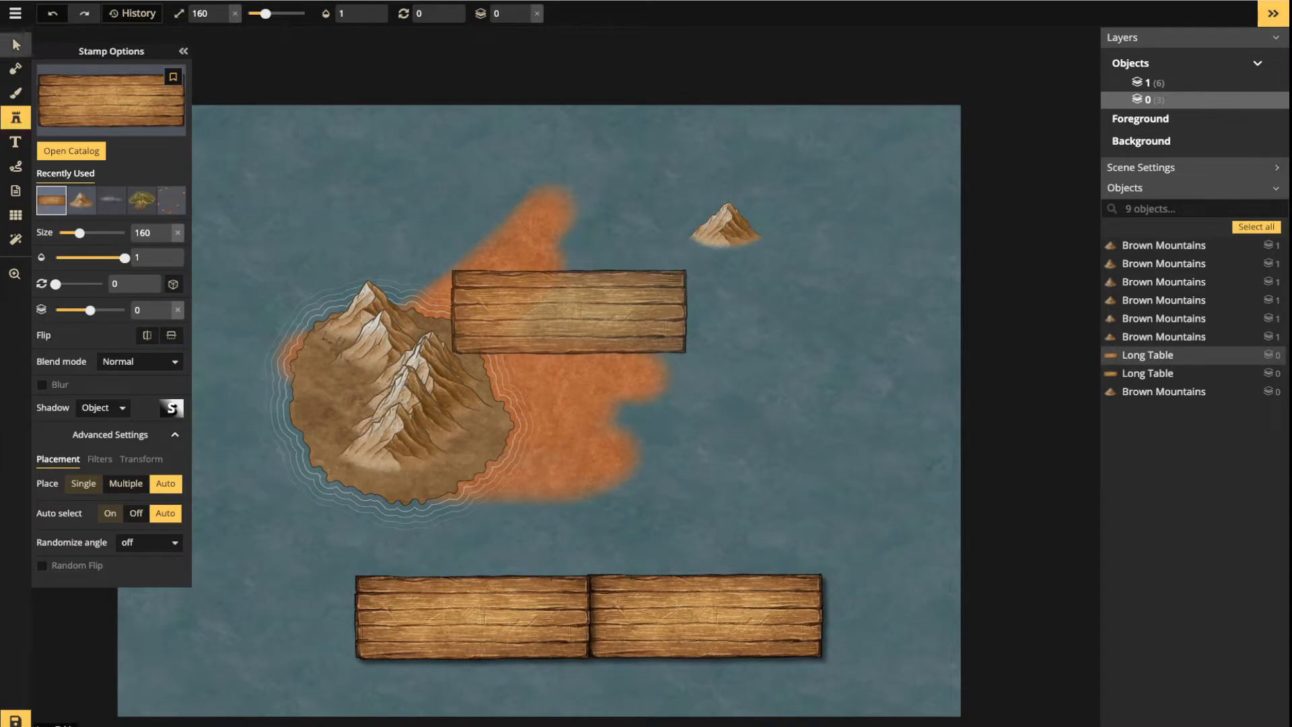
Select both Long Tables and set their shadow to None
click(15, 43)
drag(522, 526, 662, 652)
click(103, 250)
click(101, 274)
Duplicate the right Long Table, centre the copy over the seam between the two tables, and raise it to layer 1
click(679, 612)
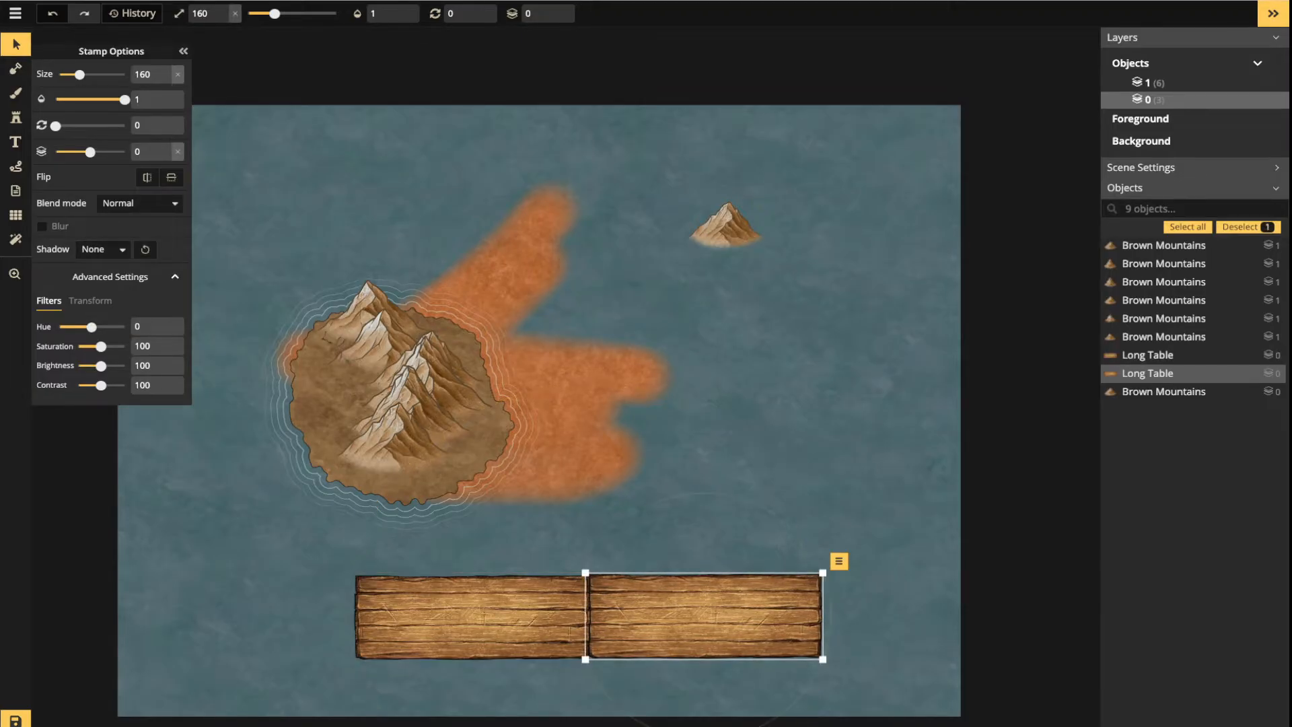
key(ctrl+v)
drag(660, 630, 596, 615)
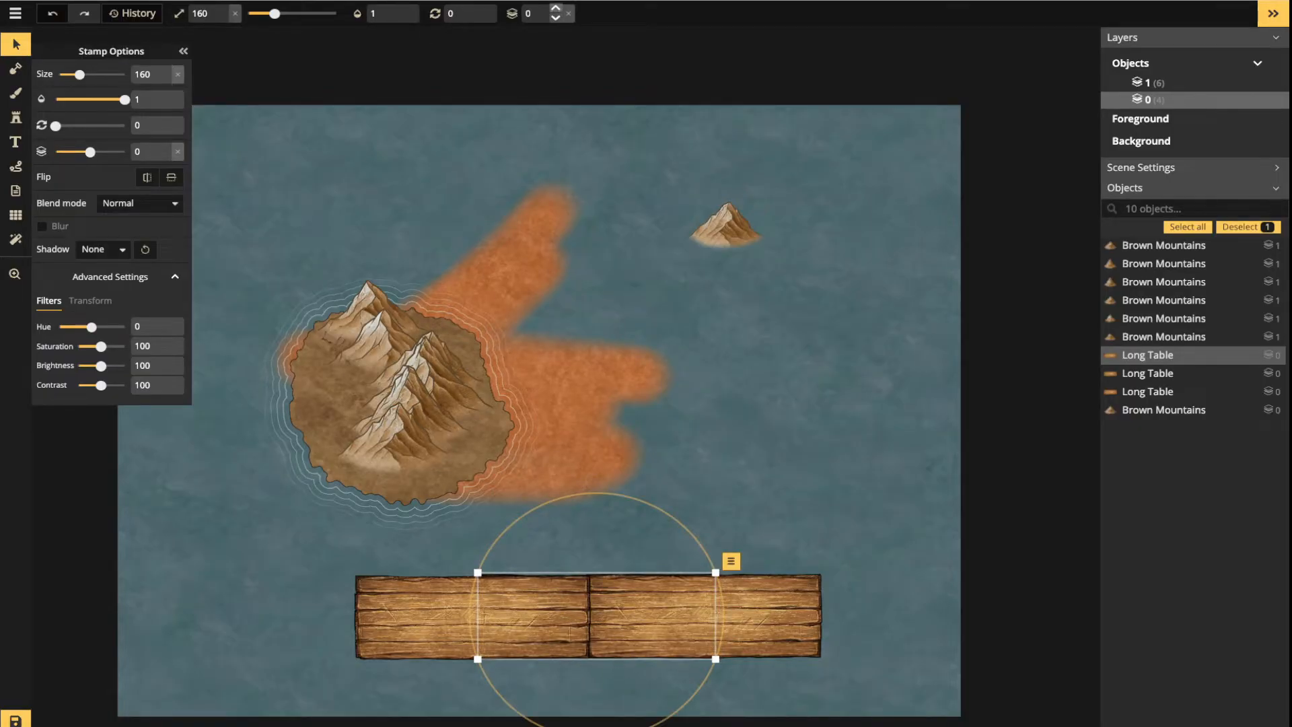
click(563, 10)
drag(596, 614, 592, 616)
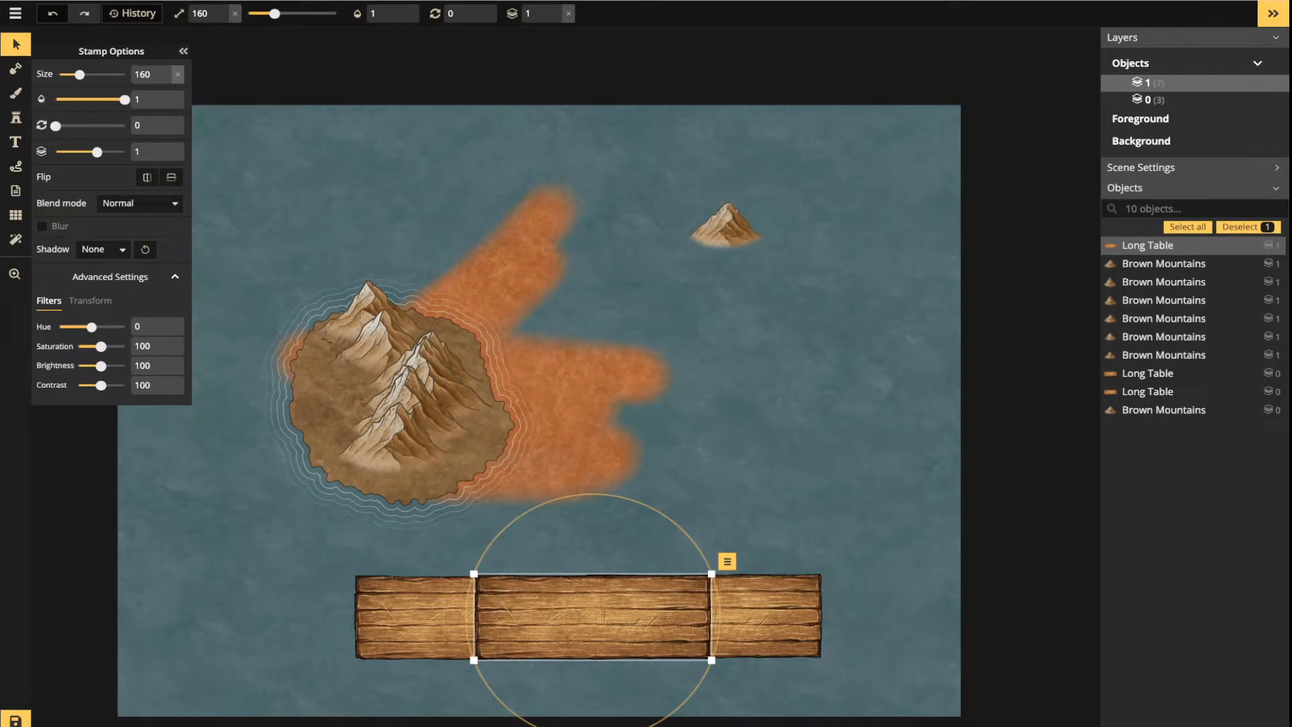
Set the middle Long Table's blend mode to Lighten and deselect it
click(139, 203)
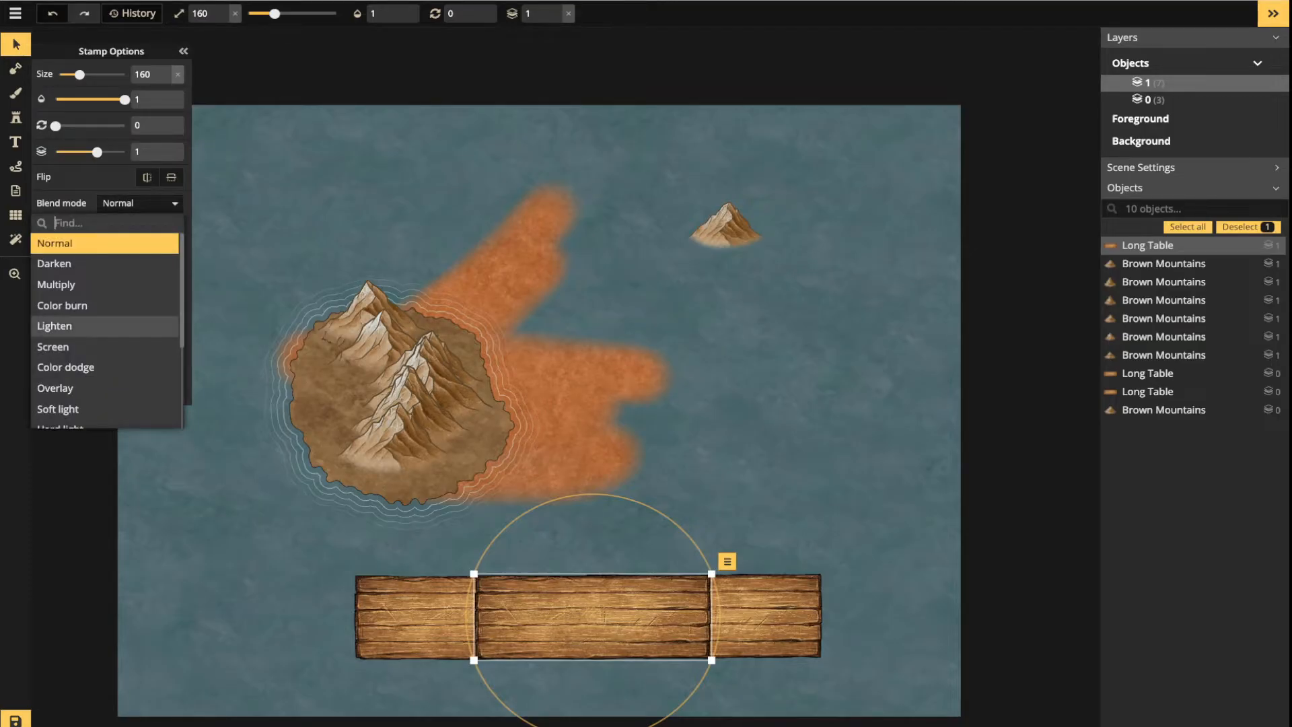
click(67, 325)
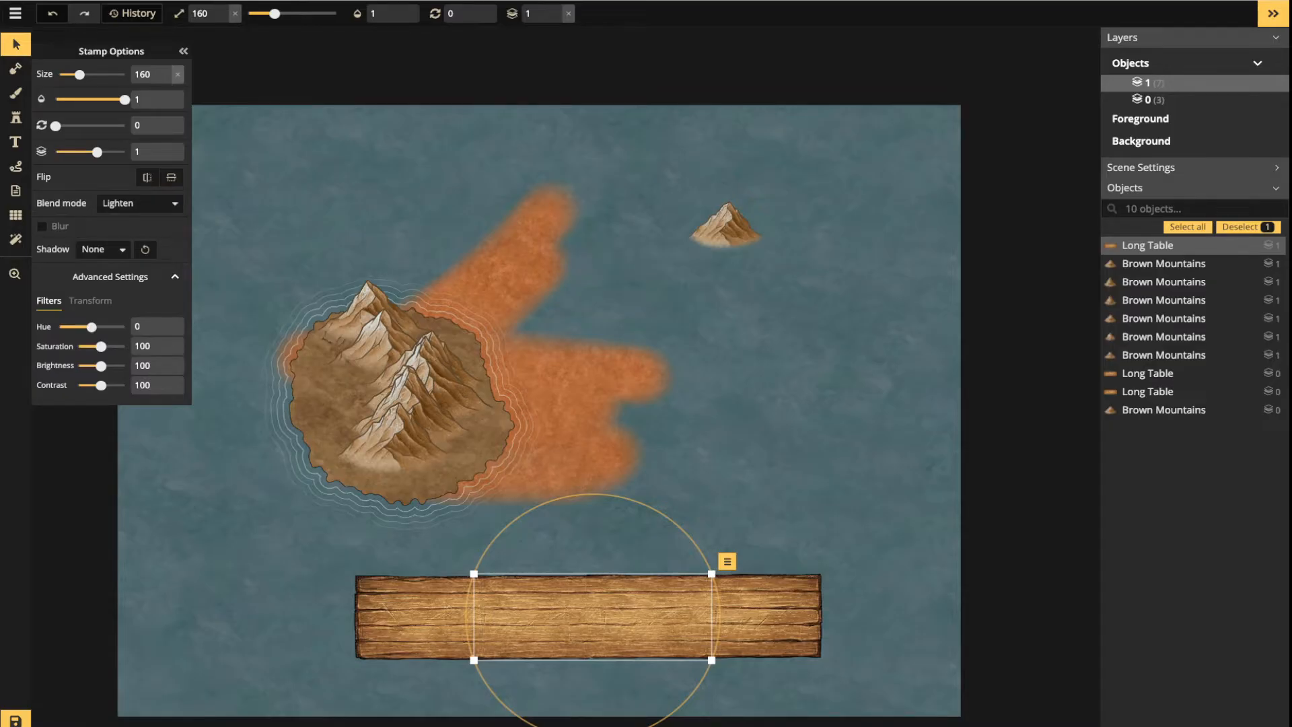
key(Escape)
Select all three Long Tables, shift them slightly up and left together, and delete them
drag(259, 615, 837, 623)
drag(700, 616, 675, 608)
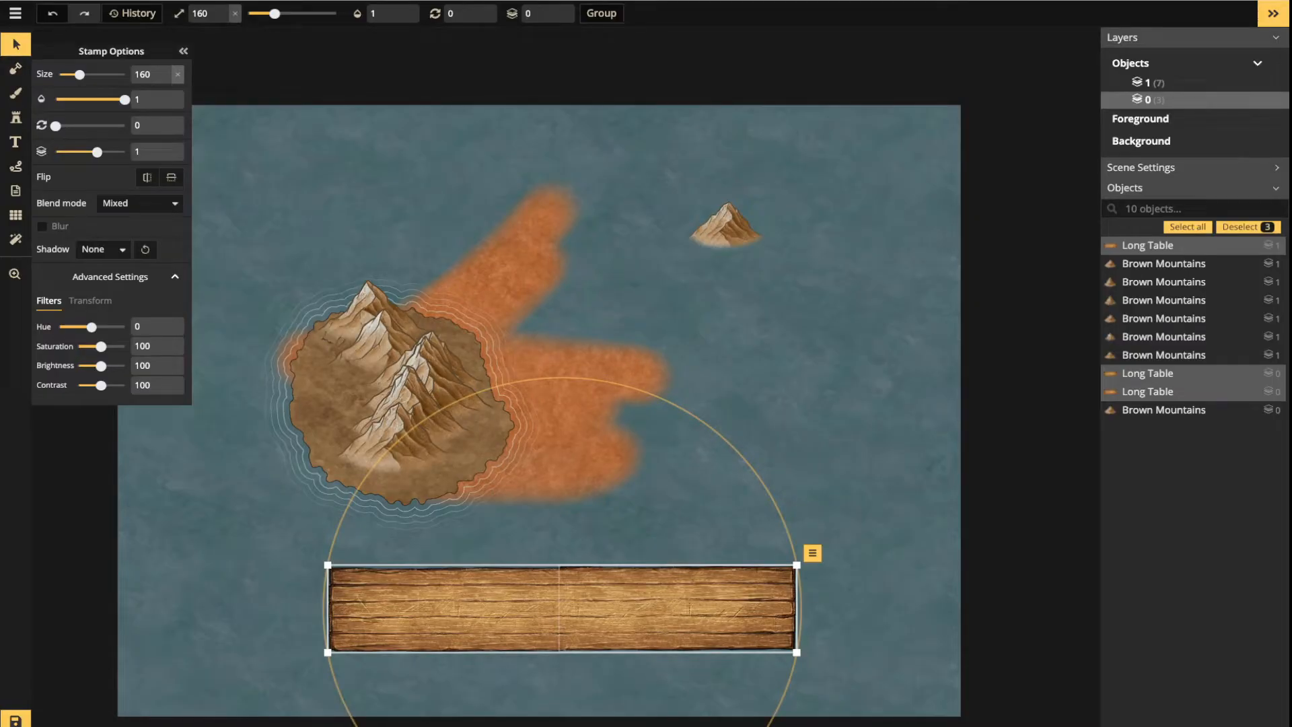
key(Delete)
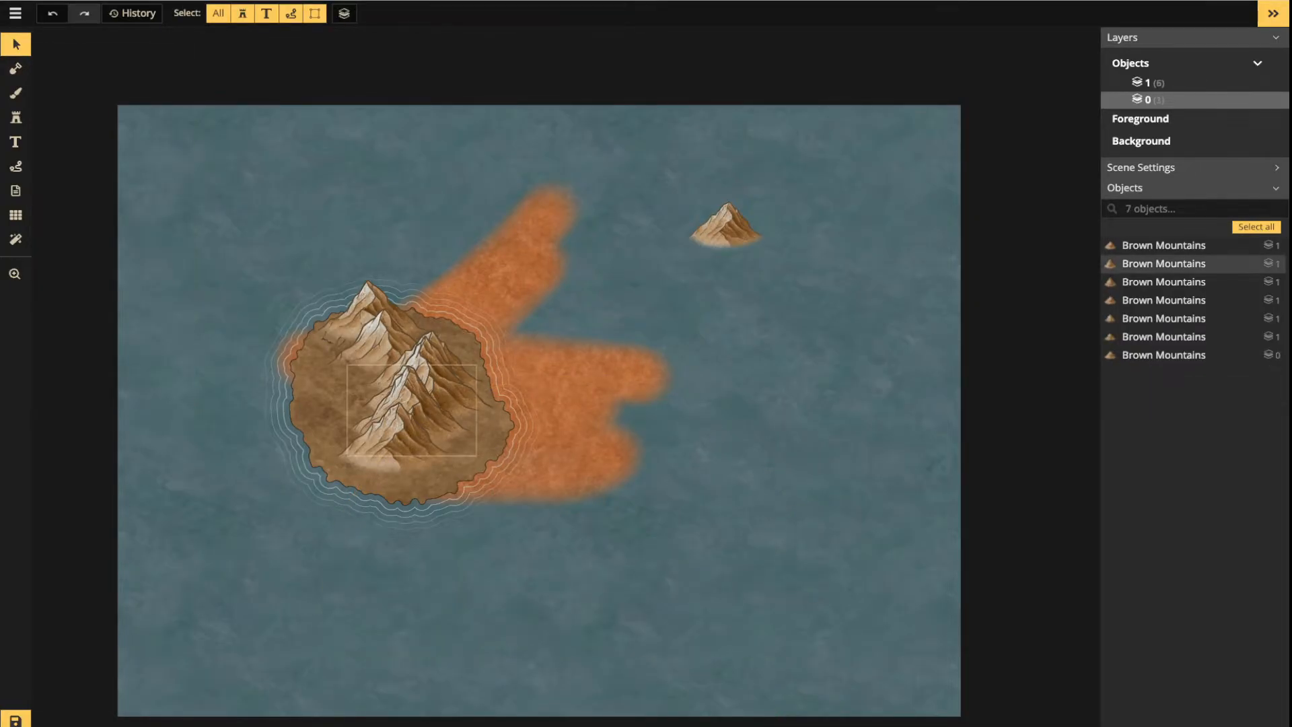
Search the stamp catalog for "TREE" and choose the Forest Summer Trees set as the stamp
click(15, 117)
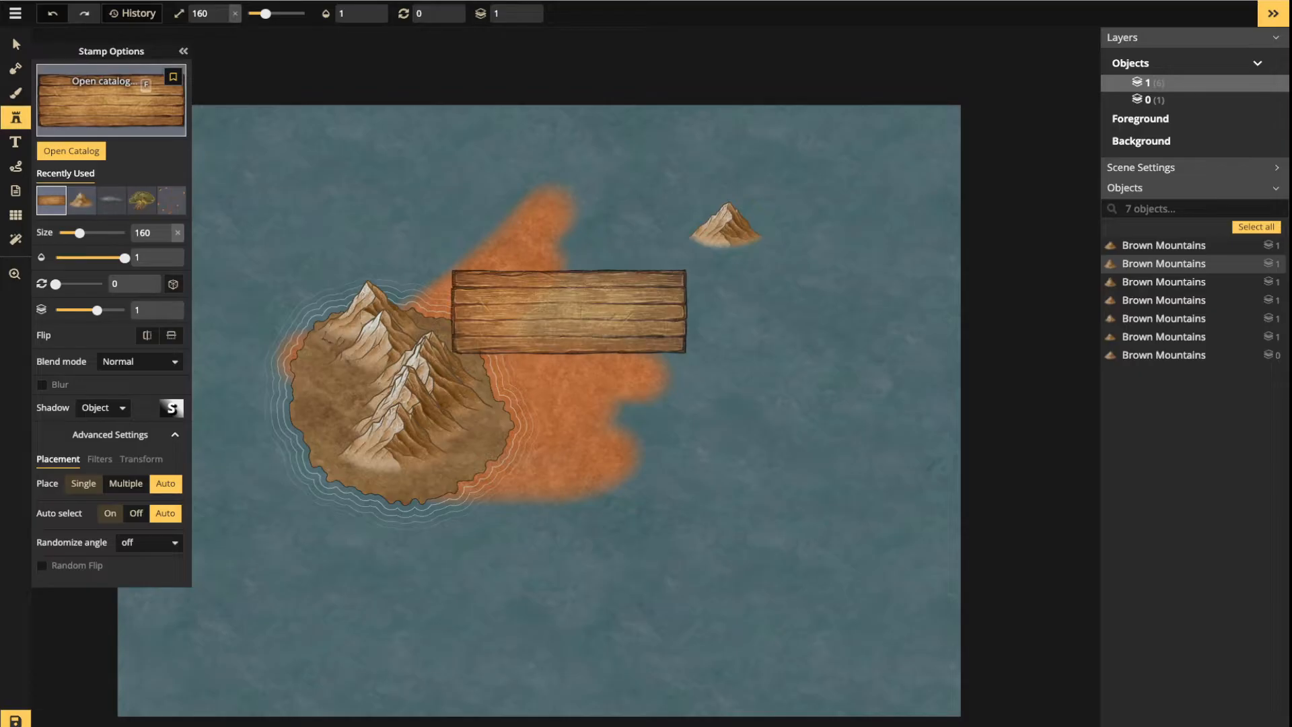
click(111, 99)
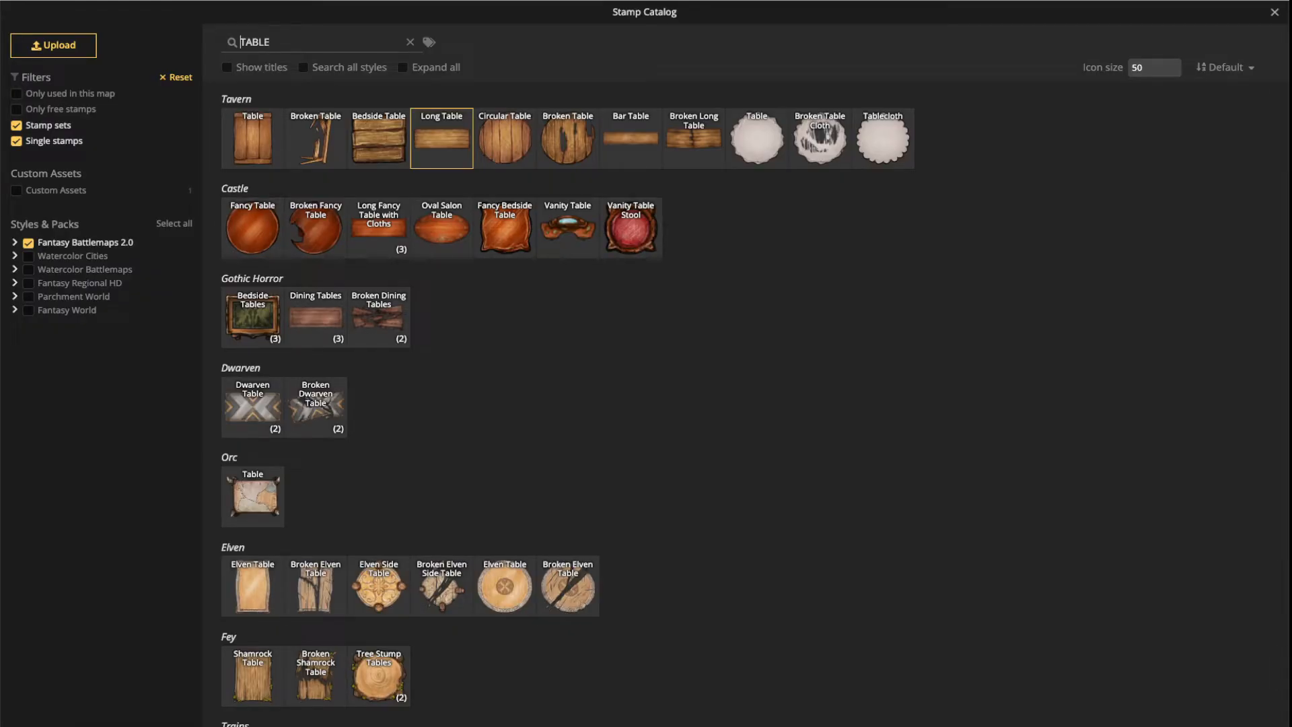
text(TREE)
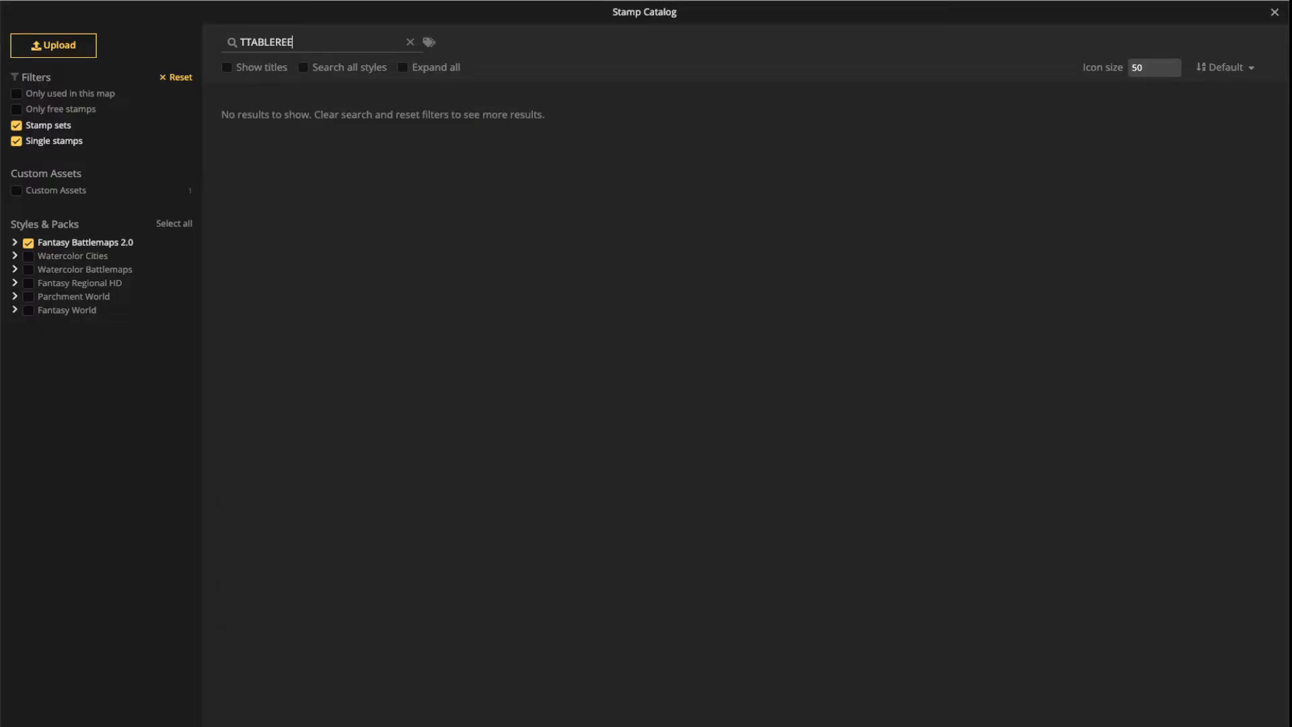
key(ctrl+a)
text(TREE)
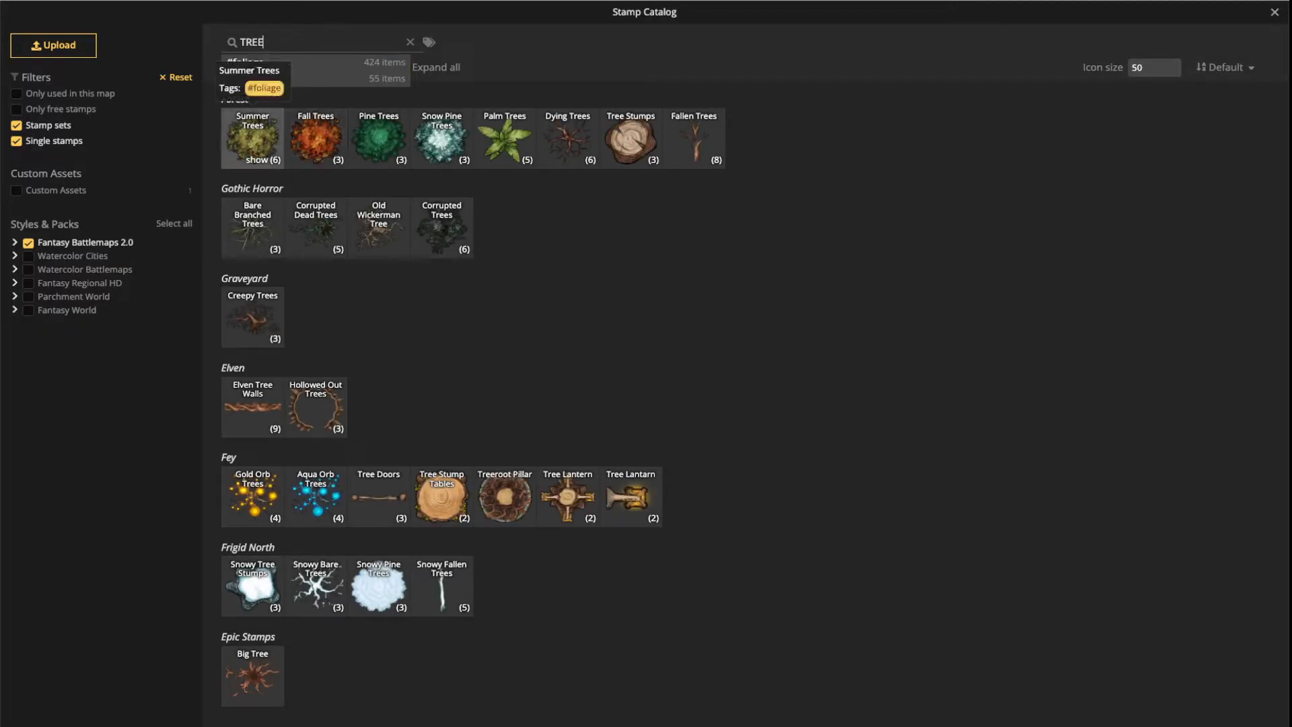
click(252, 138)
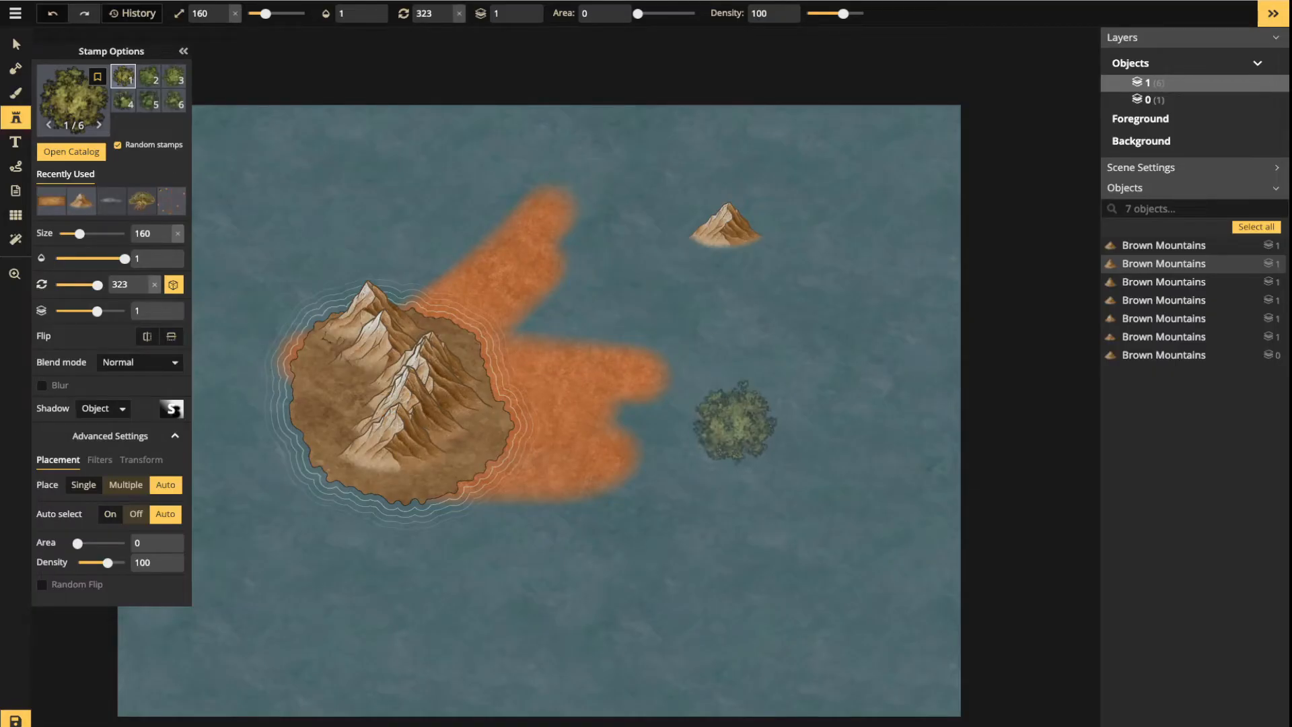
Enlarge the Summer Trees stamp to size 280 and cover the right half of the map with overlapping trees
scroll(746, 482, up, 12)
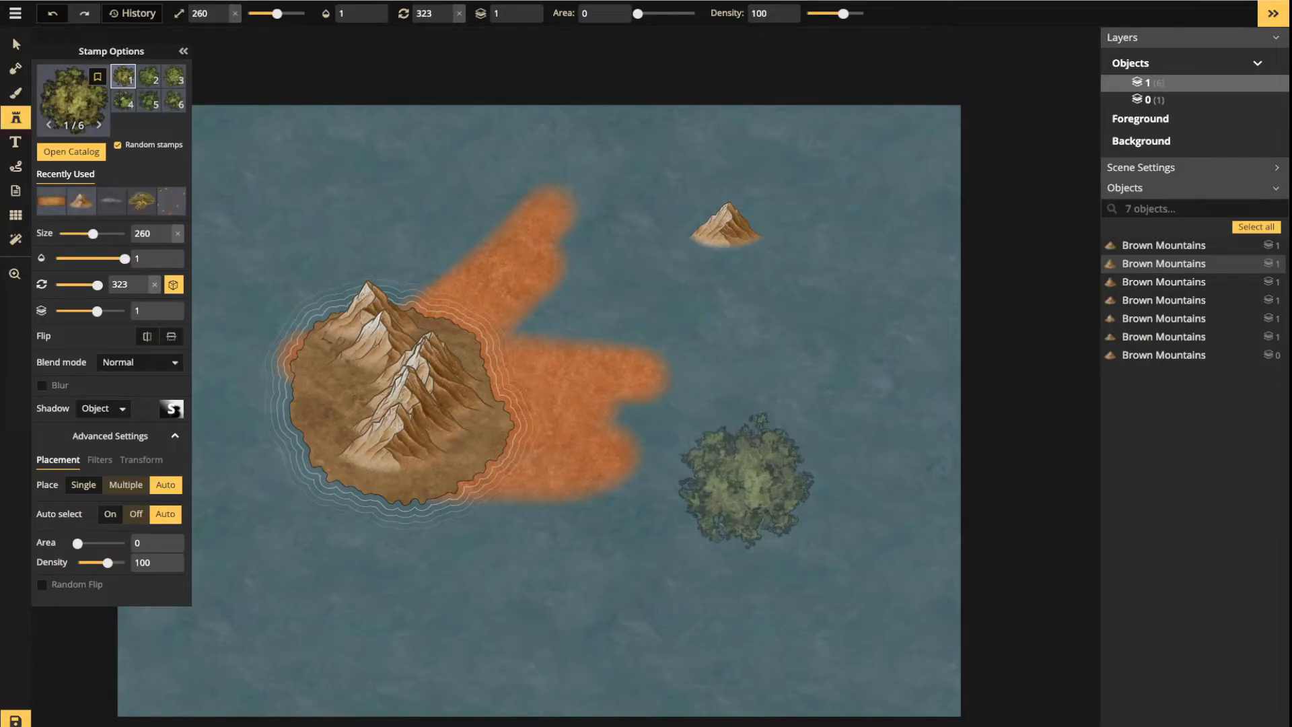
drag(746, 482, 735, 316)
click(692, 367)
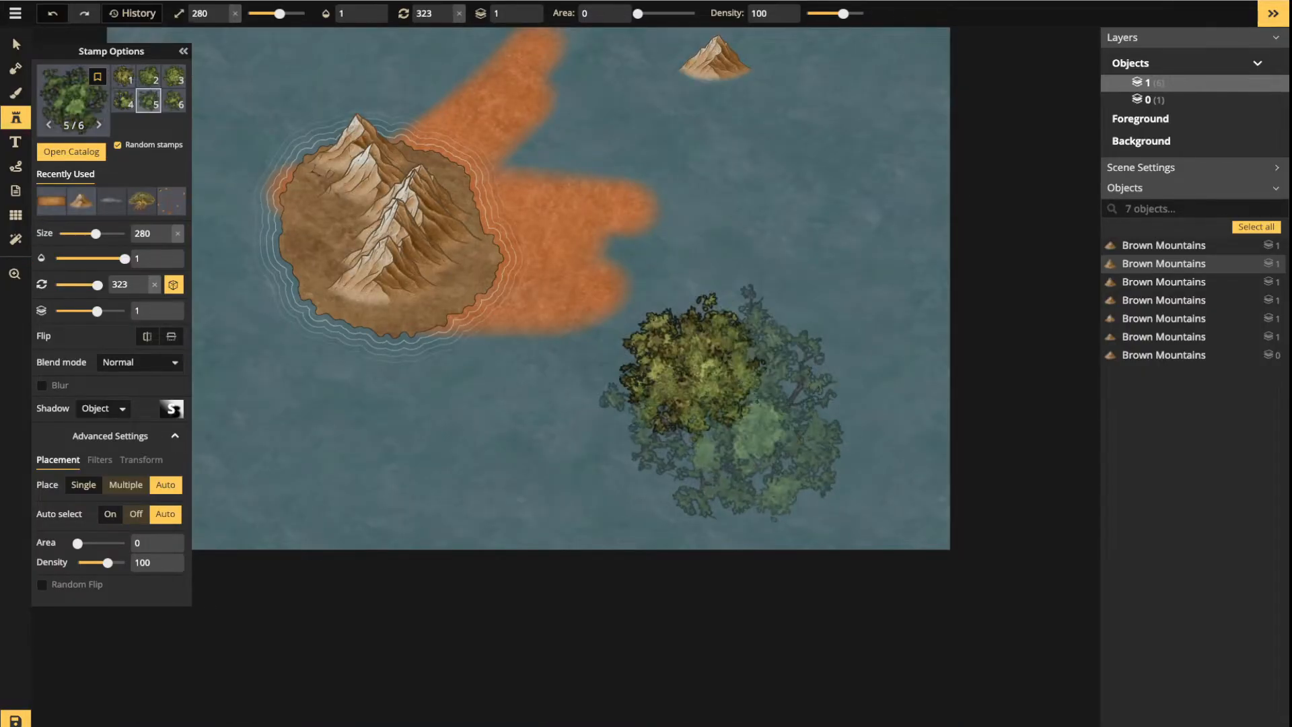
click(765, 416)
click(787, 320)
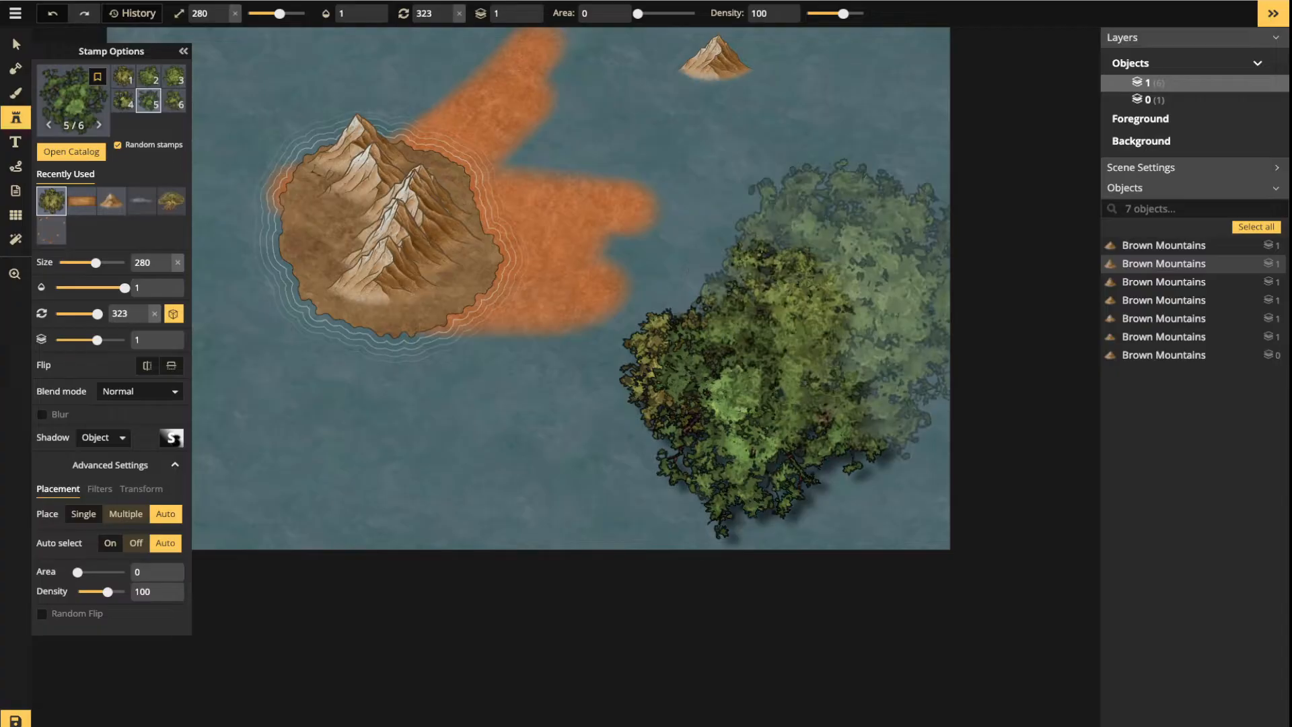
click(829, 306)
drag(851, 306, 601, 324)
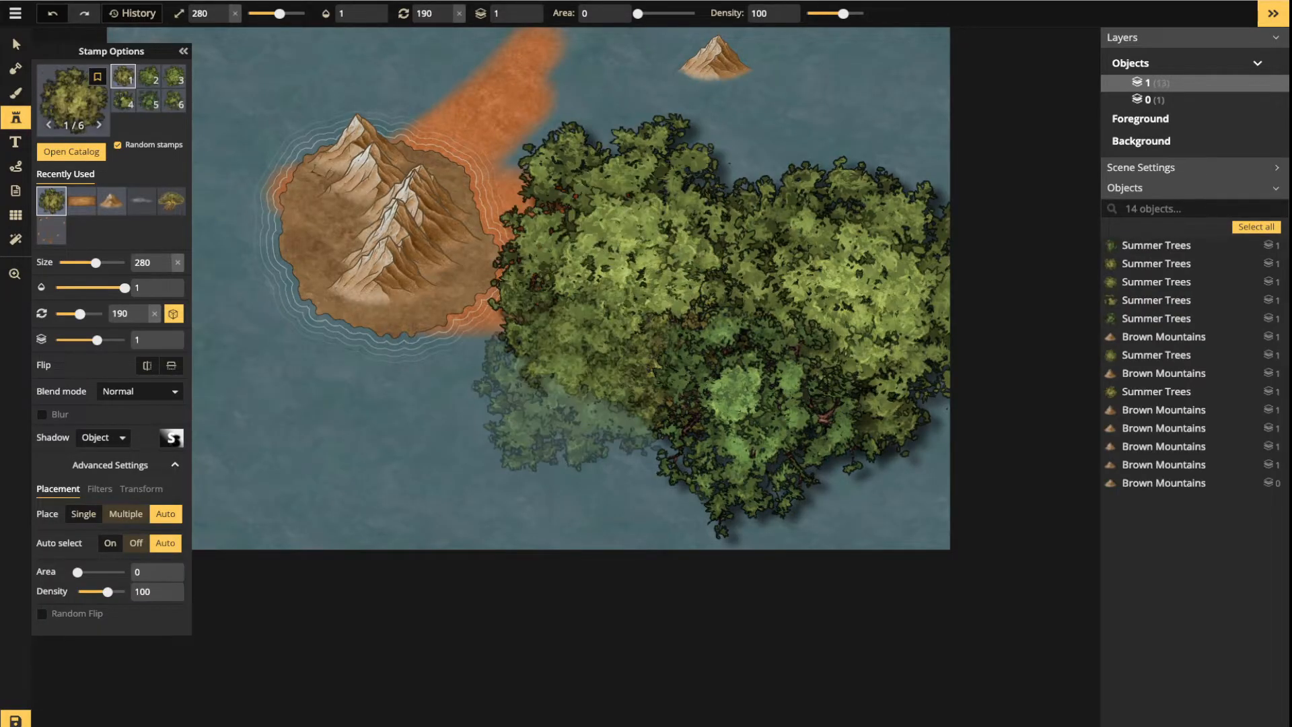
mouse_move(604, 444)
mouse_down()
mouse_move(849, 475)
mouse_move(748, 169)
mouse_move(754, 195)
mouse_up()
scroll(742, 271, down, 2)
drag(813, 261, 819, 307)
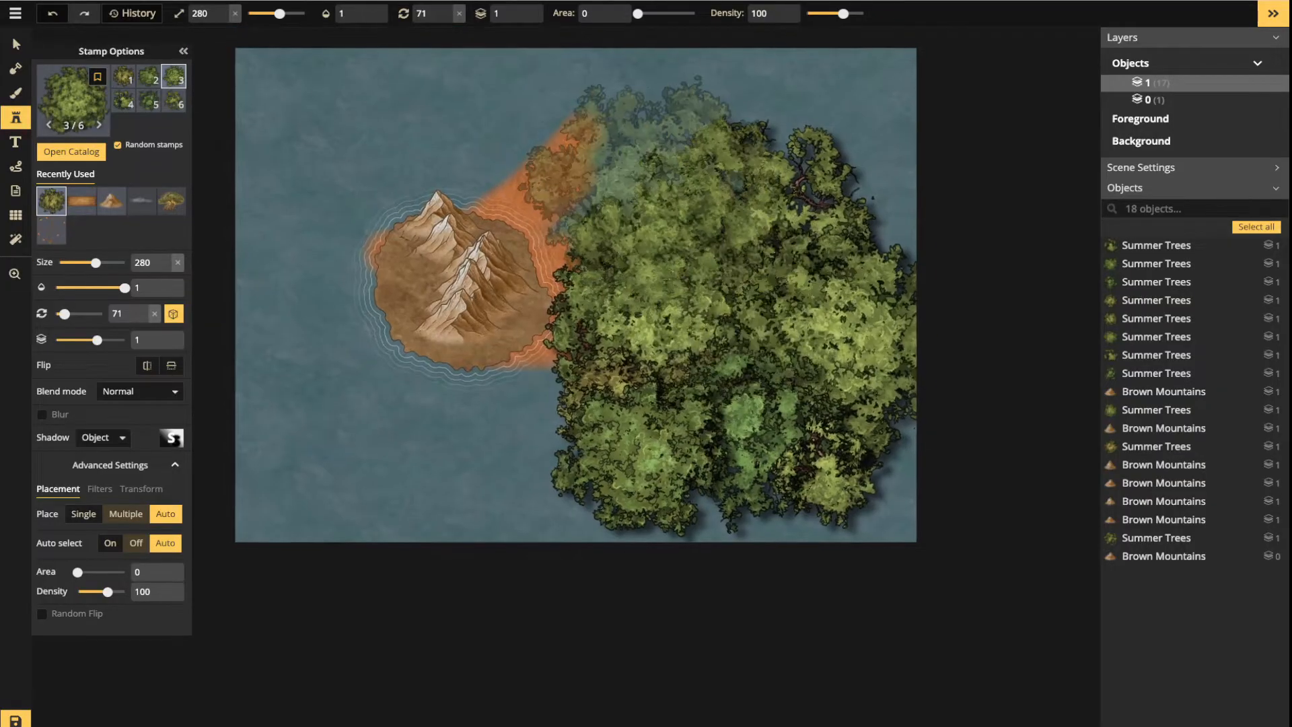
click(658, 199)
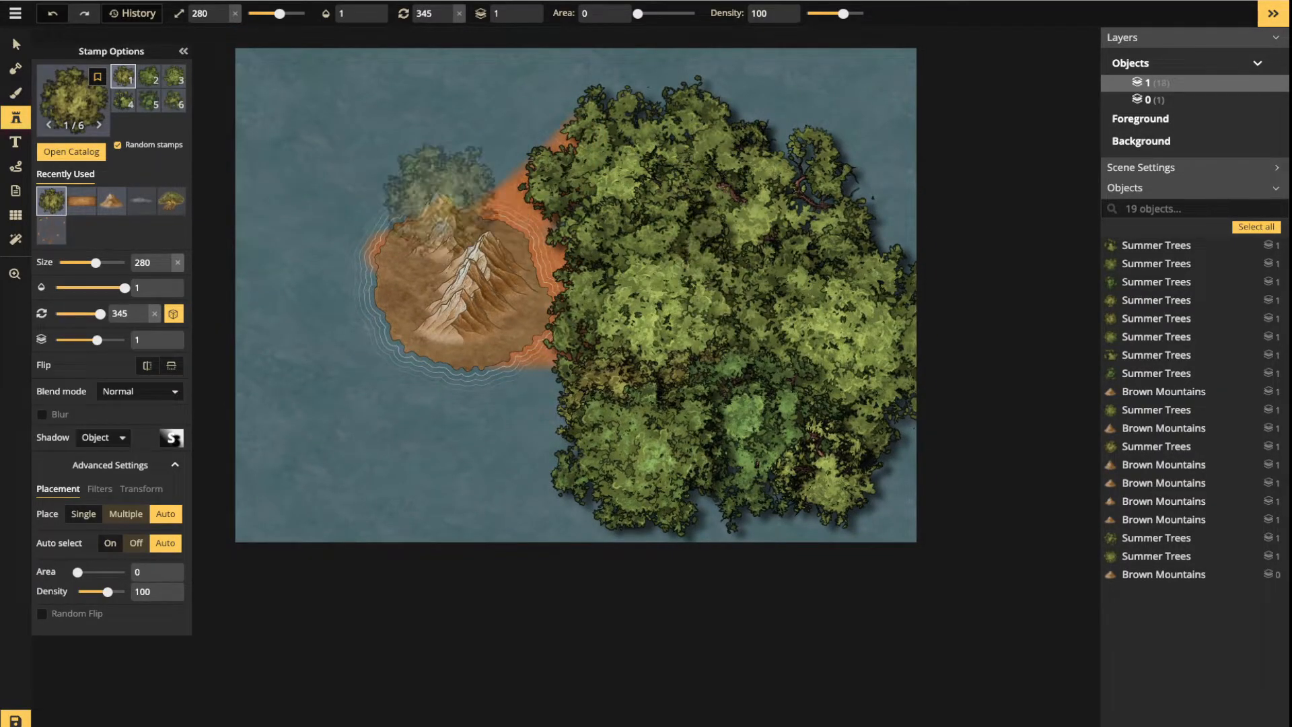
Set the stamp's shadow to None, and delete all placed Summer Trees together with the lone mountain in the map's upper right
click(103, 438)
click(93, 463)
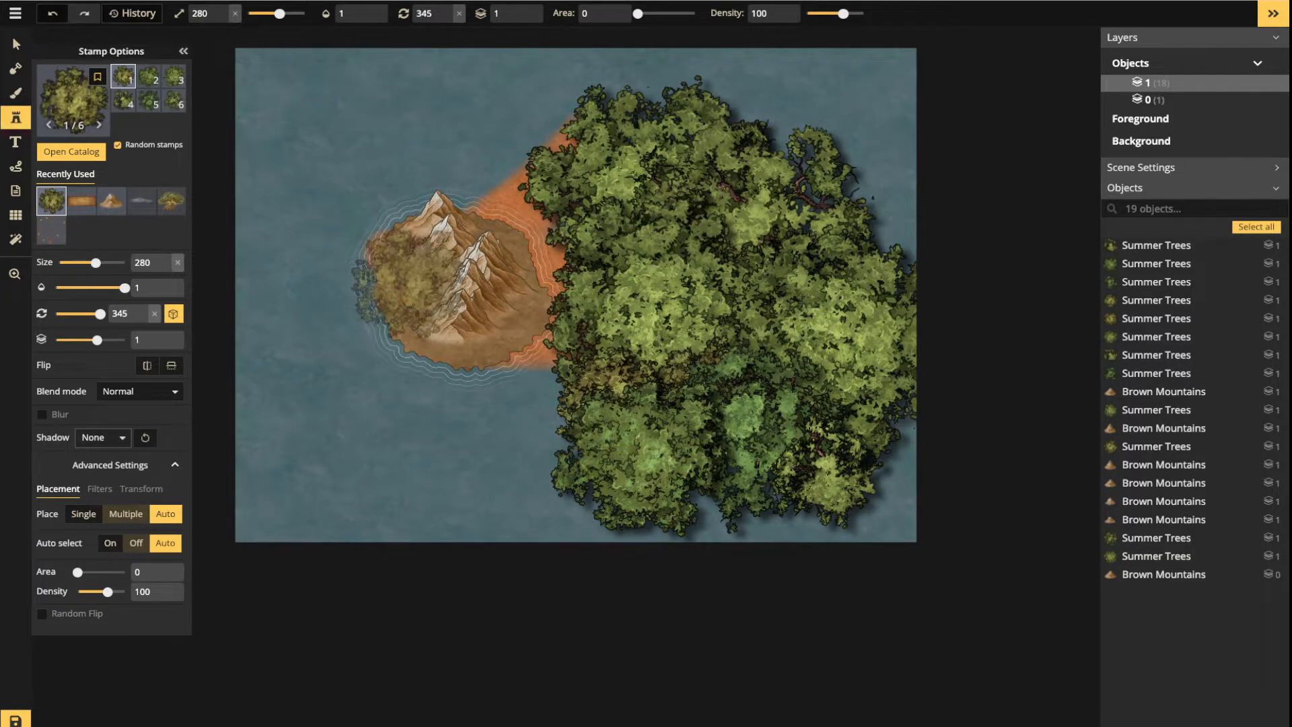
click(16, 44)
drag(655, 189, 986, 576)
drag(571, 81, 1023, 542)
key(Delete)
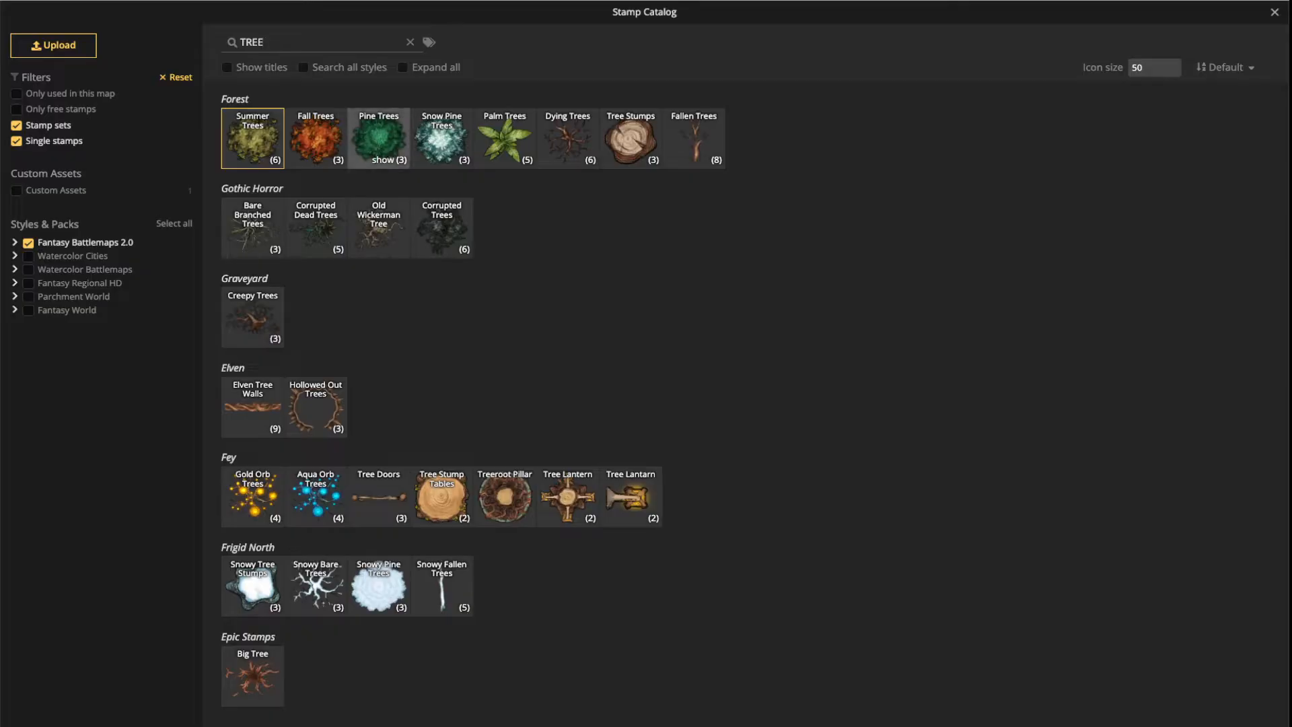
Choose the Pine Trees stamp, reduce it to size 251, and place eight overlapping trees across the right half of the map
click(379, 138)
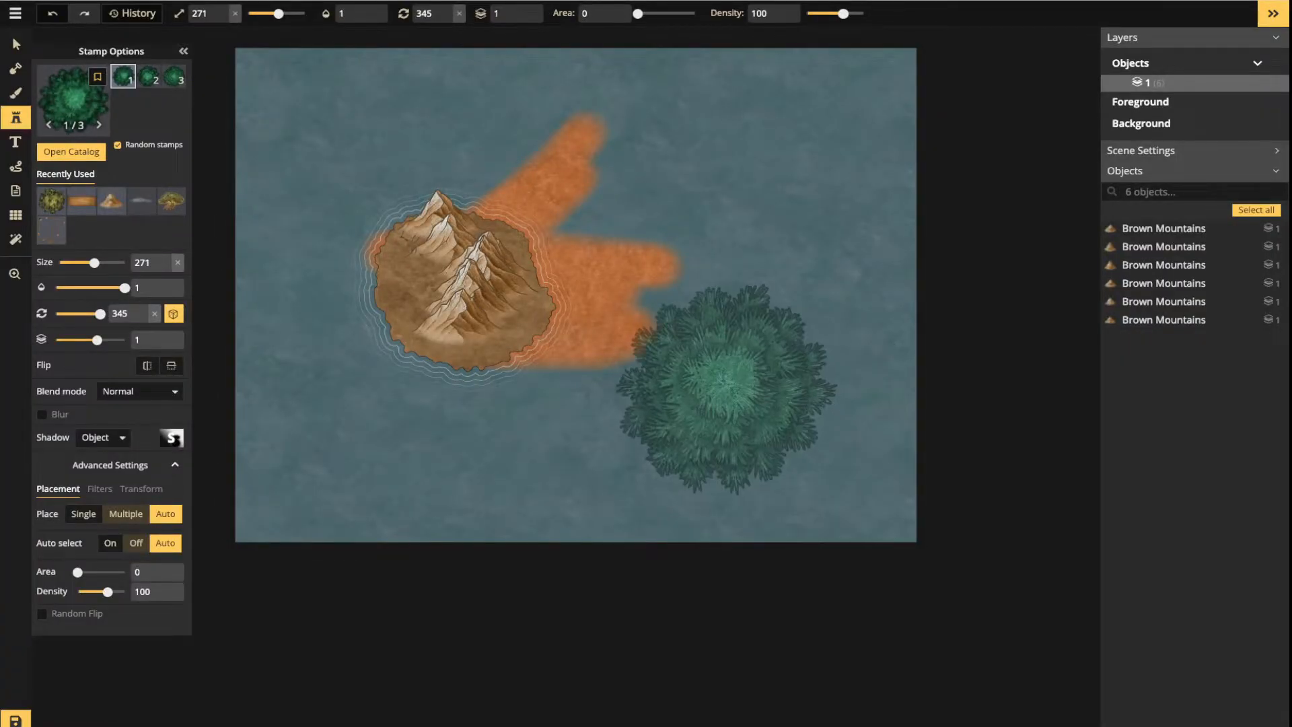
scroll(723, 390, down, 2)
click(724, 393)
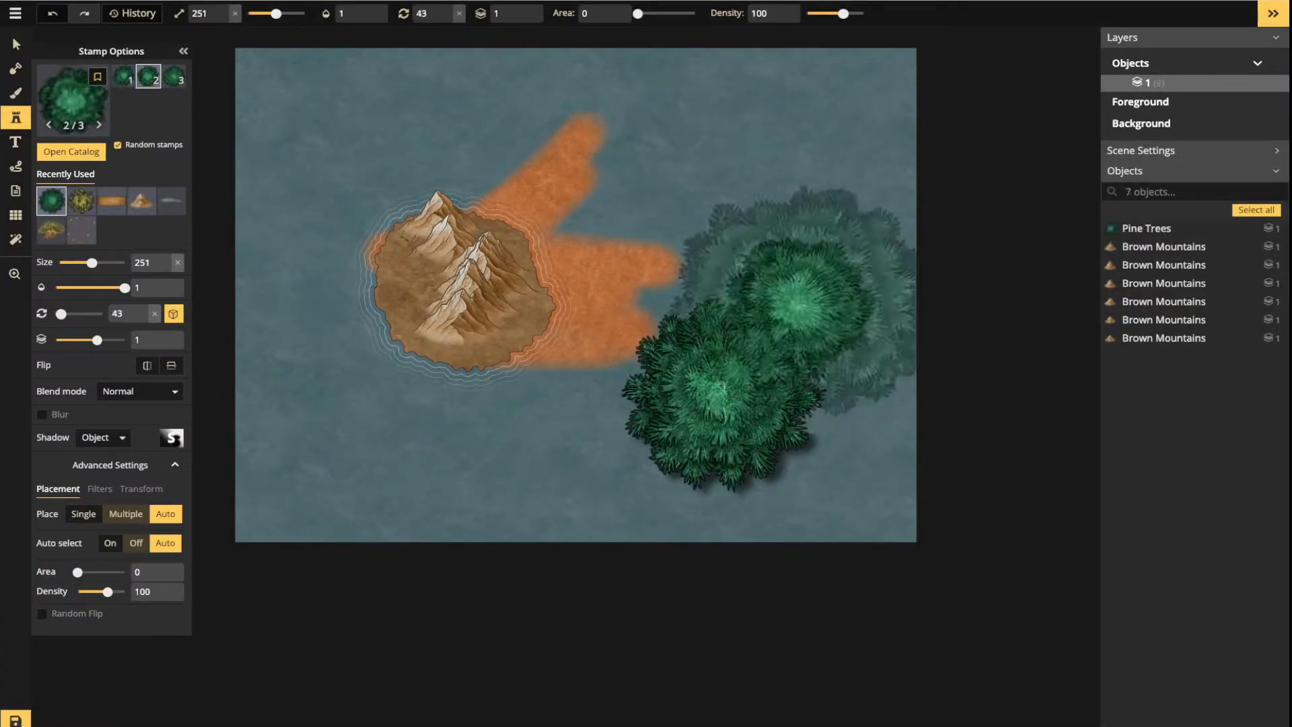
click(800, 299)
click(800, 150)
click(697, 246)
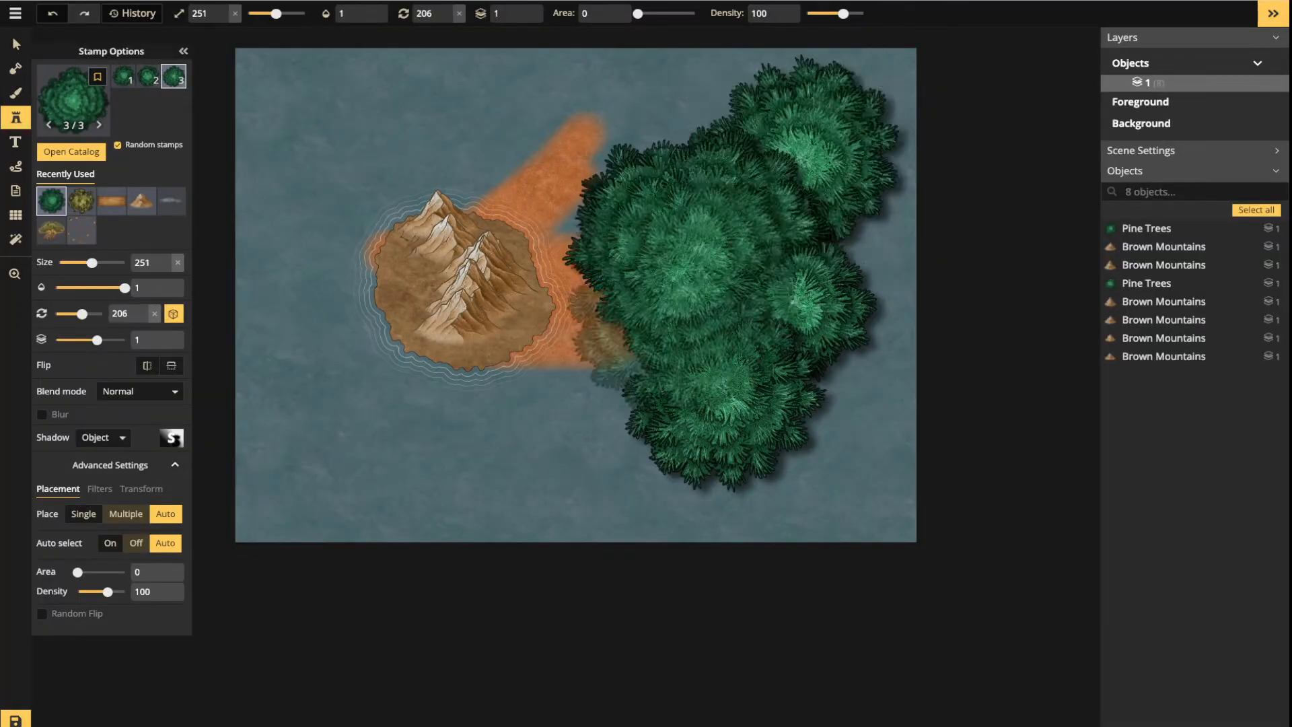
click(867, 403)
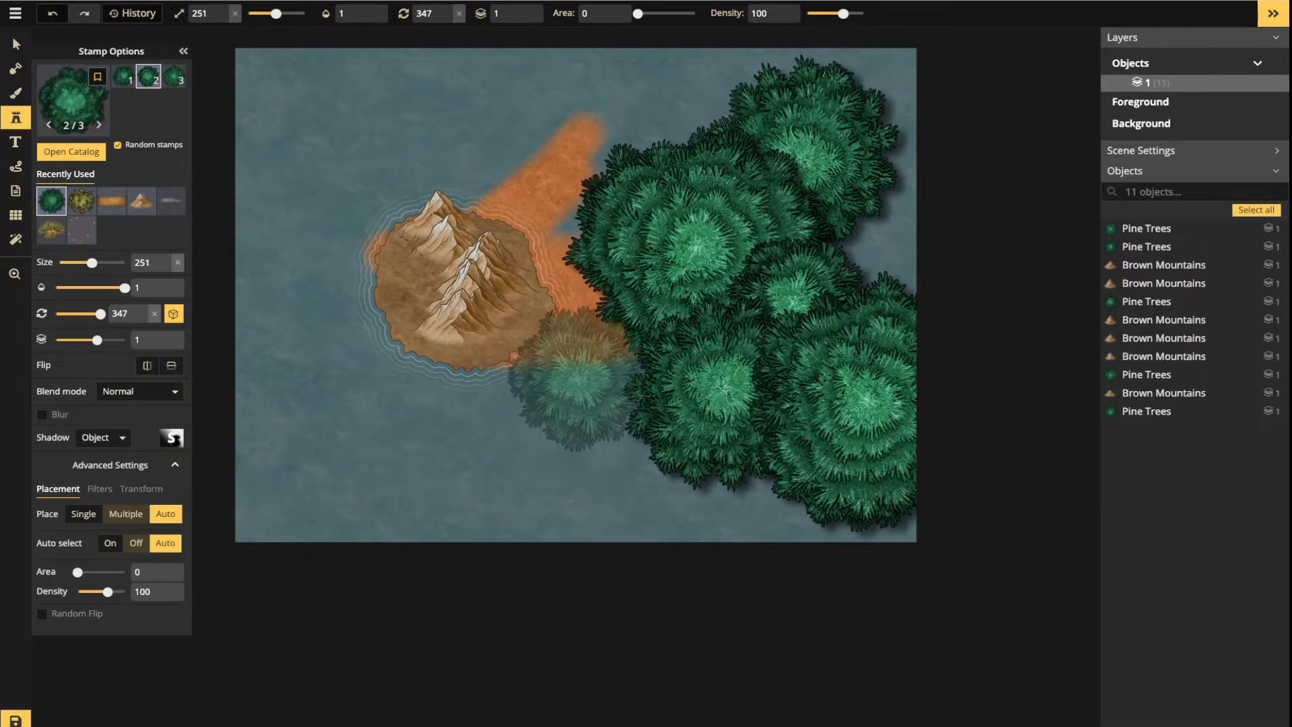
click(577, 367)
click(635, 471)
click(765, 487)
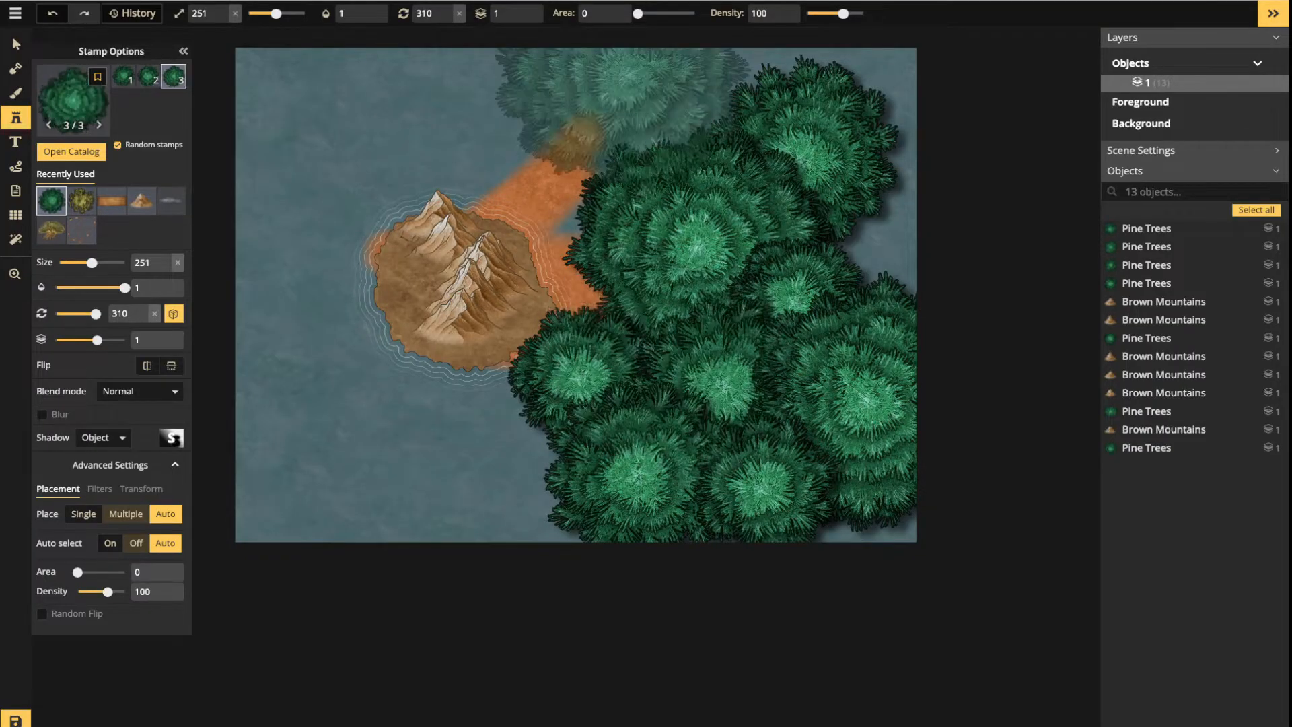
Raise the Pine Trees stamp to layer 2 and set its shadow to None
click(559, 313)
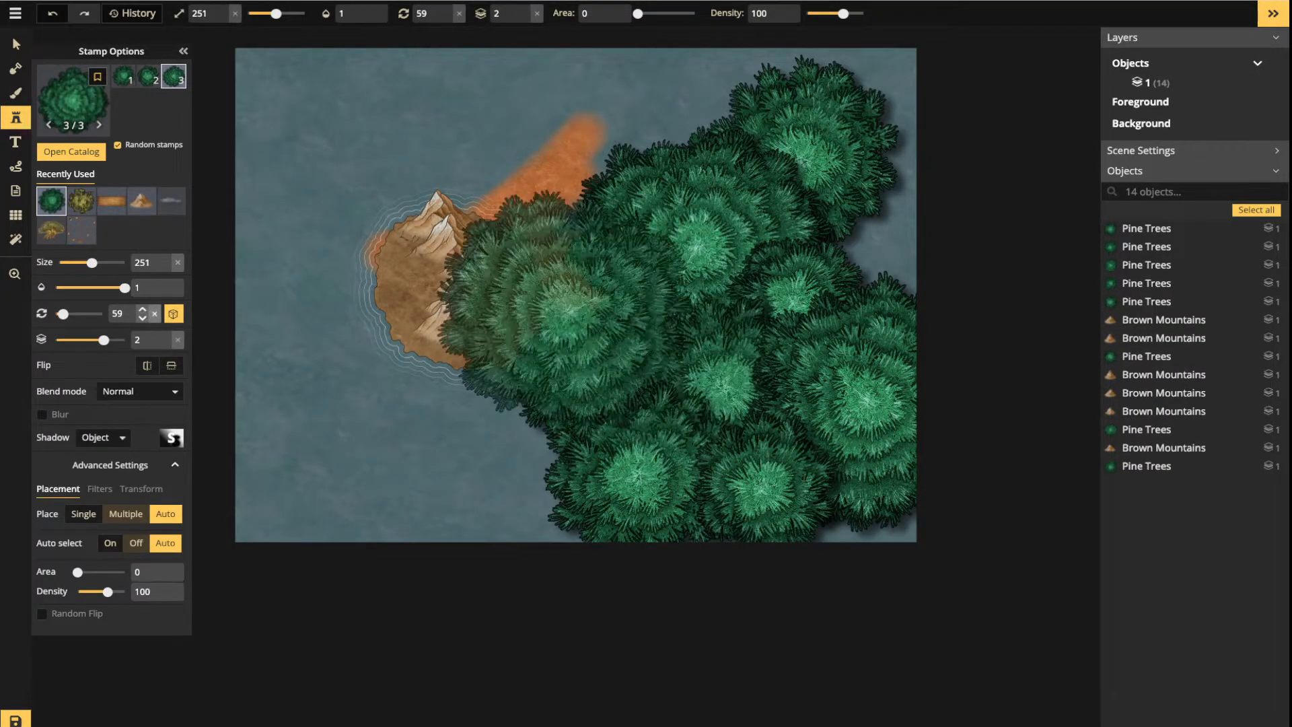
click(102, 437)
click(91, 454)
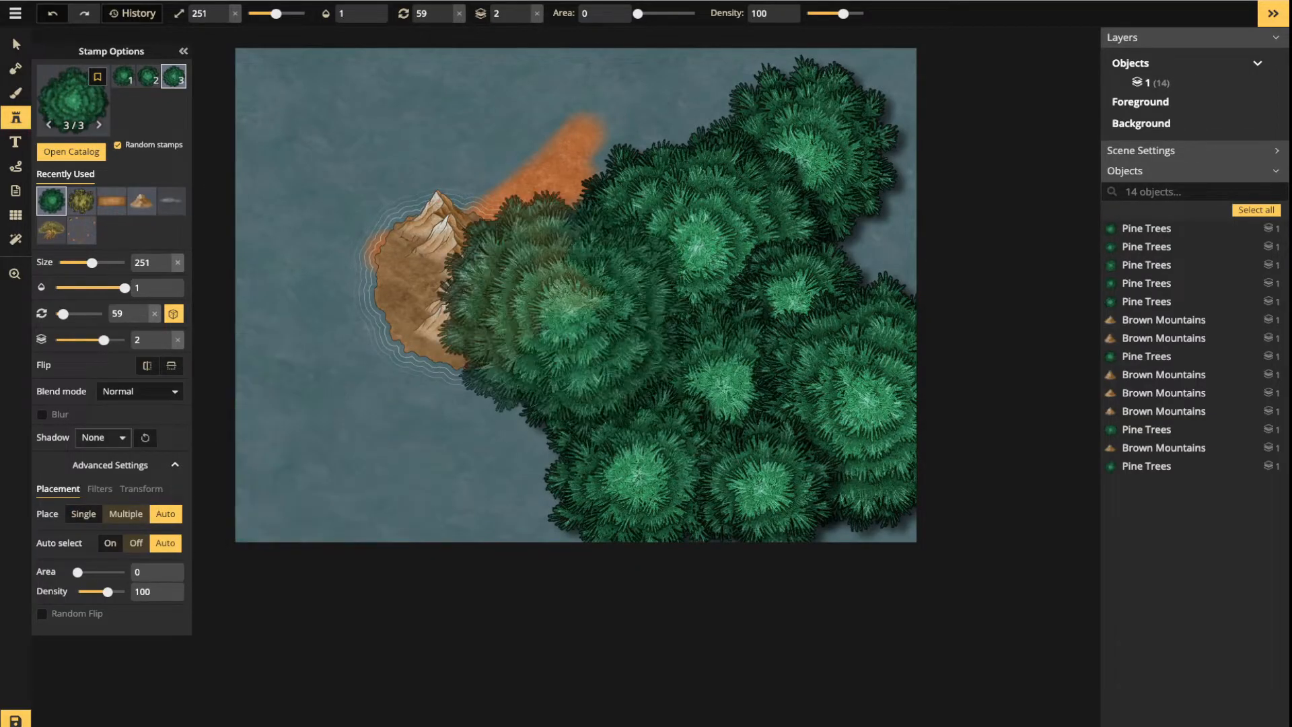
Select all eight placed Pine Trees, set their shadow to None, and deselect them
click(12, 37)
drag(549, 72, 960, 559)
click(103, 250)
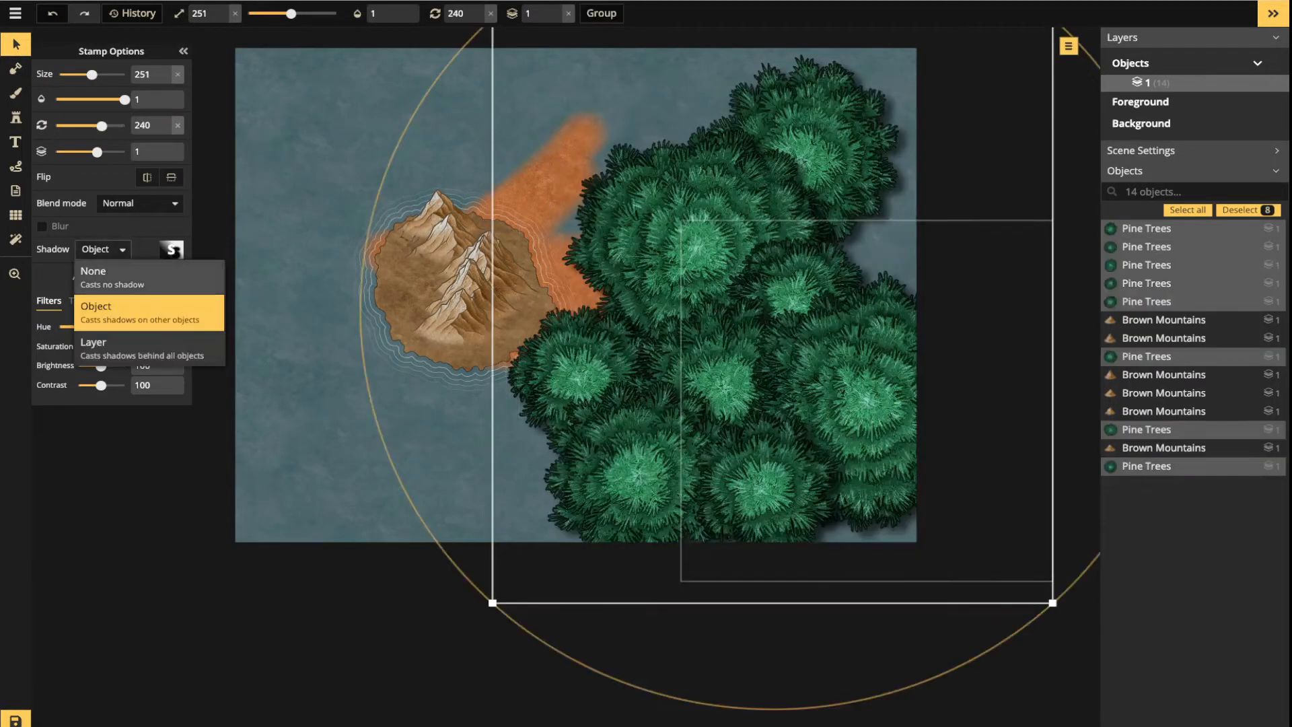
click(107, 277)
click(464, 151)
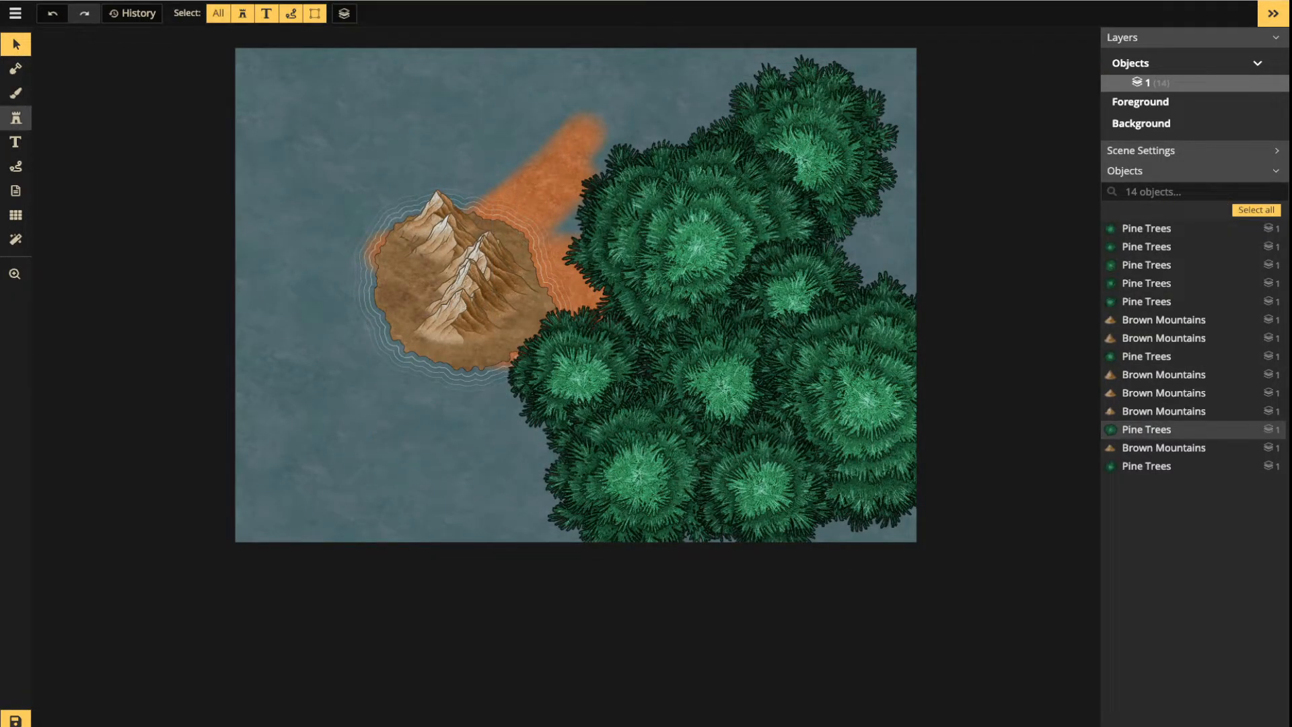
Set the Pine Trees stamp to layer 2 with the Lighten blend mode
click(16, 118)
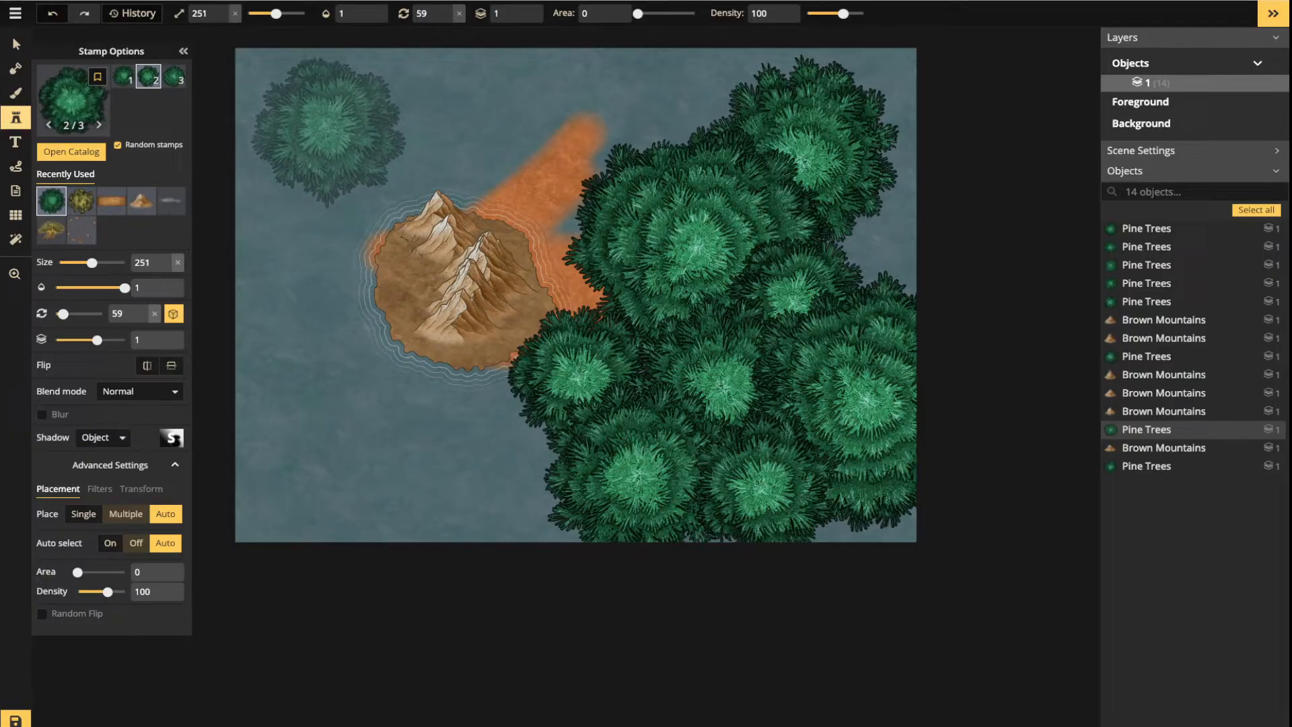
click(524, 8)
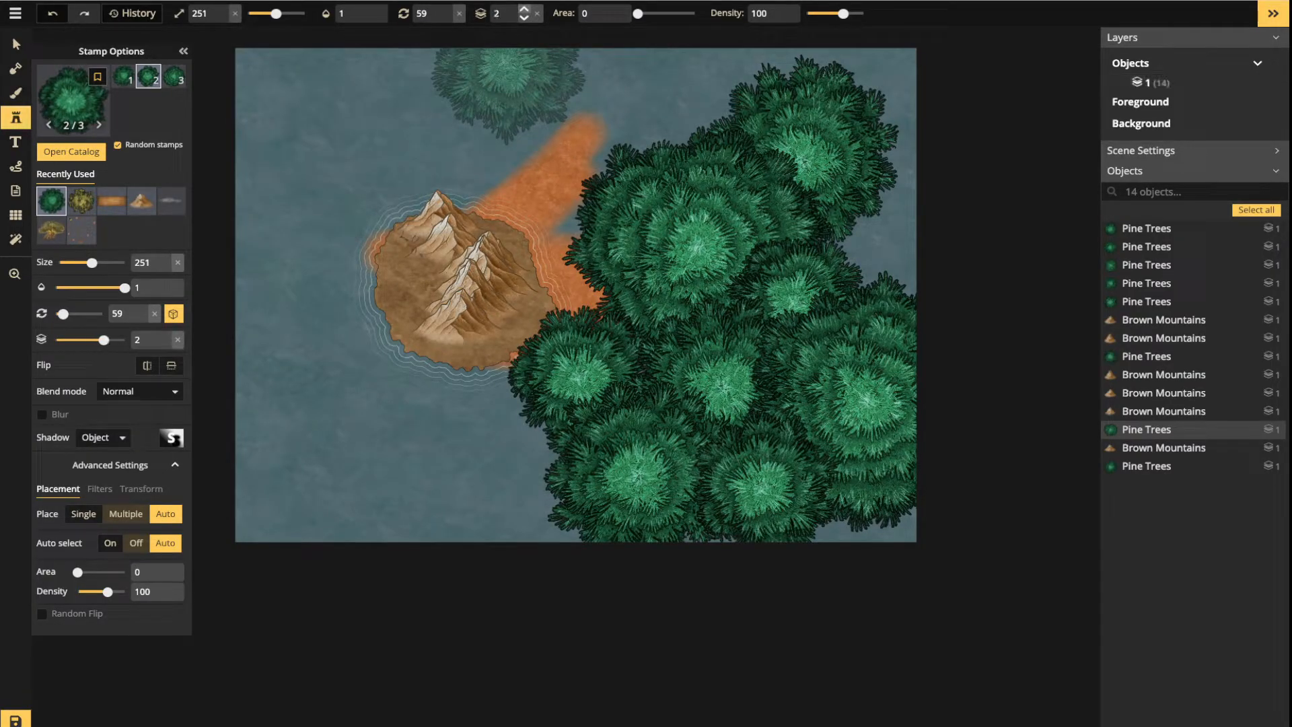
click(139, 390)
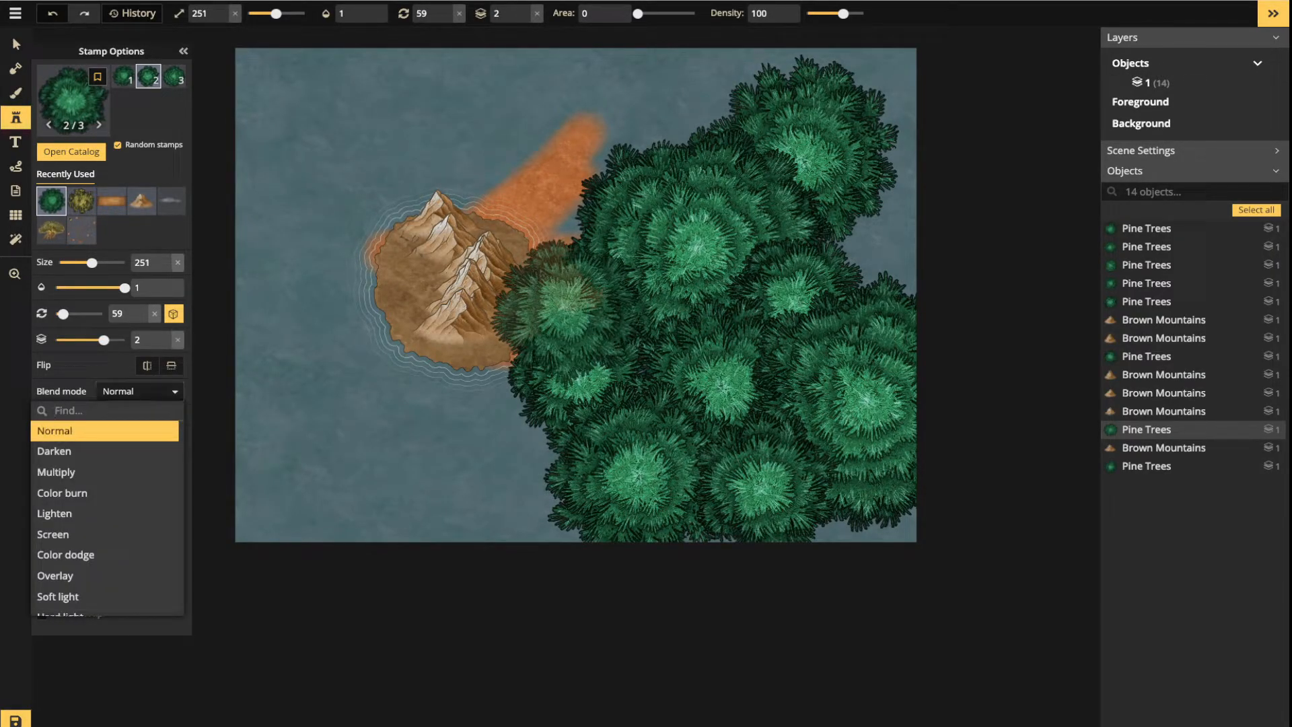
click(104, 513)
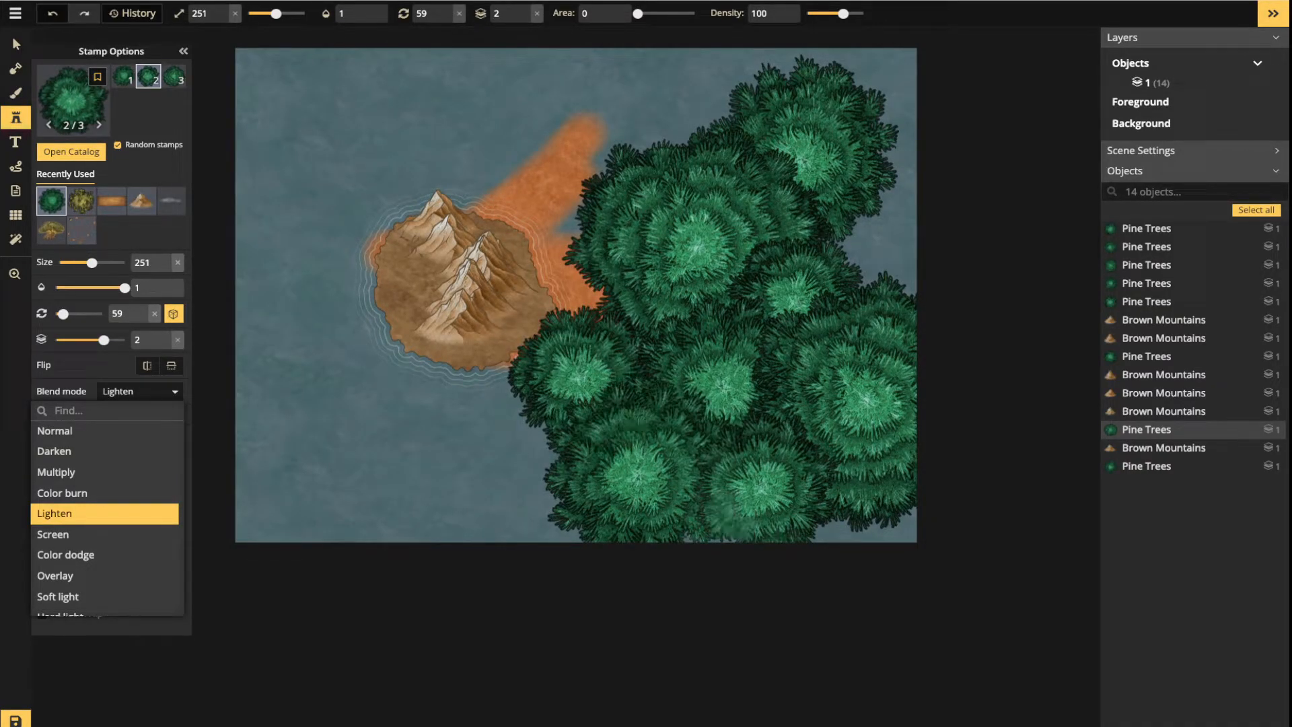
click(699, 430)
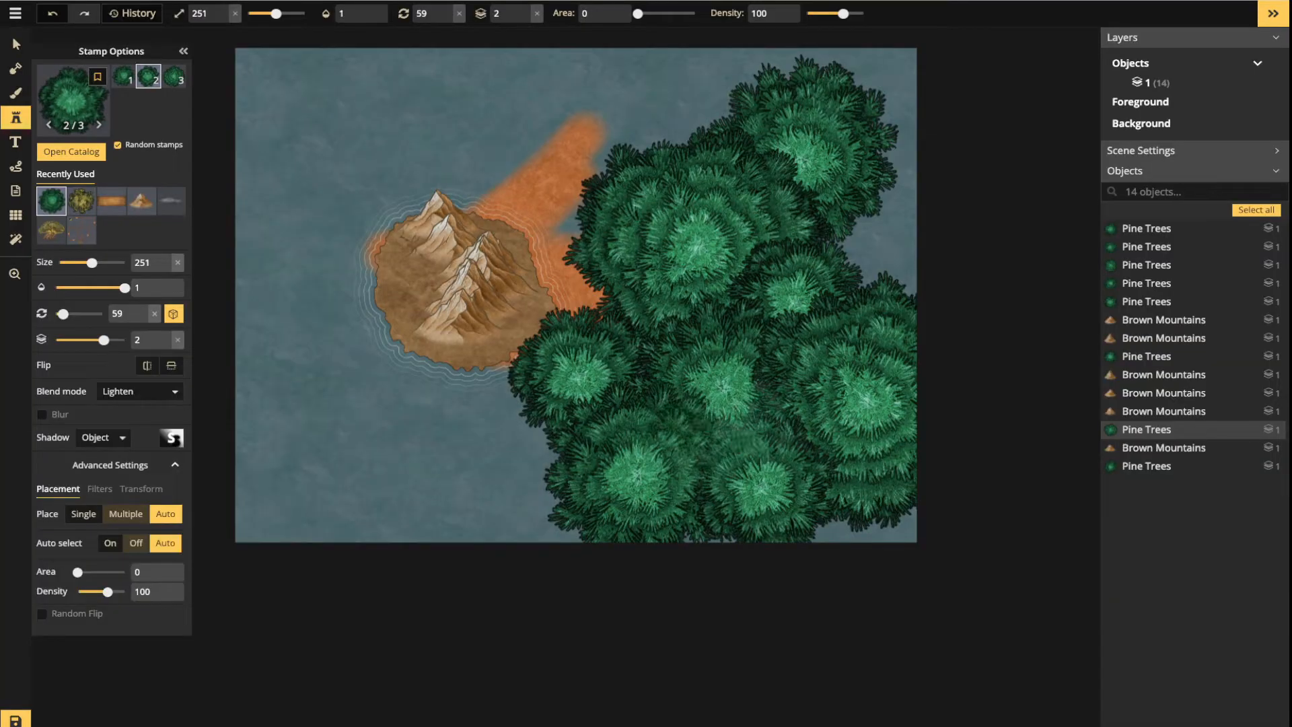
Place five Lighten Pine Trees on layer 2 over the seams and dark gaps between the existing trees
click(748, 436)
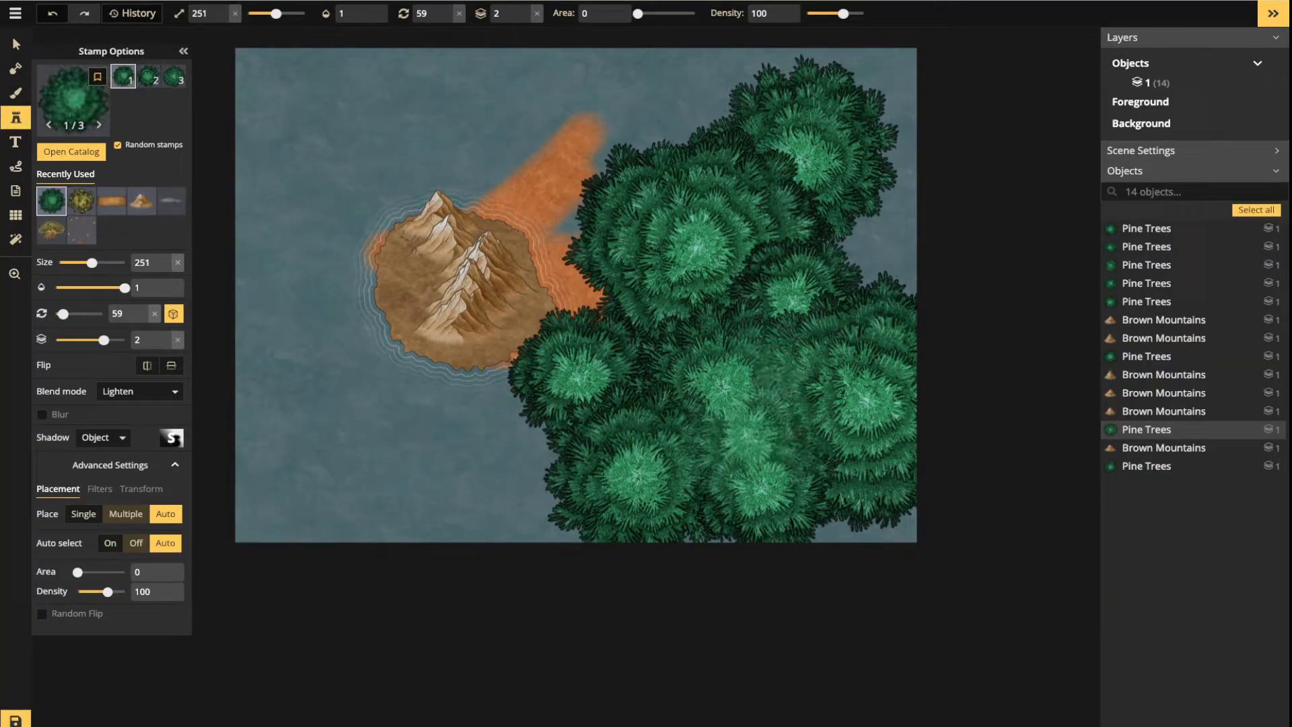
click(775, 362)
click(717, 284)
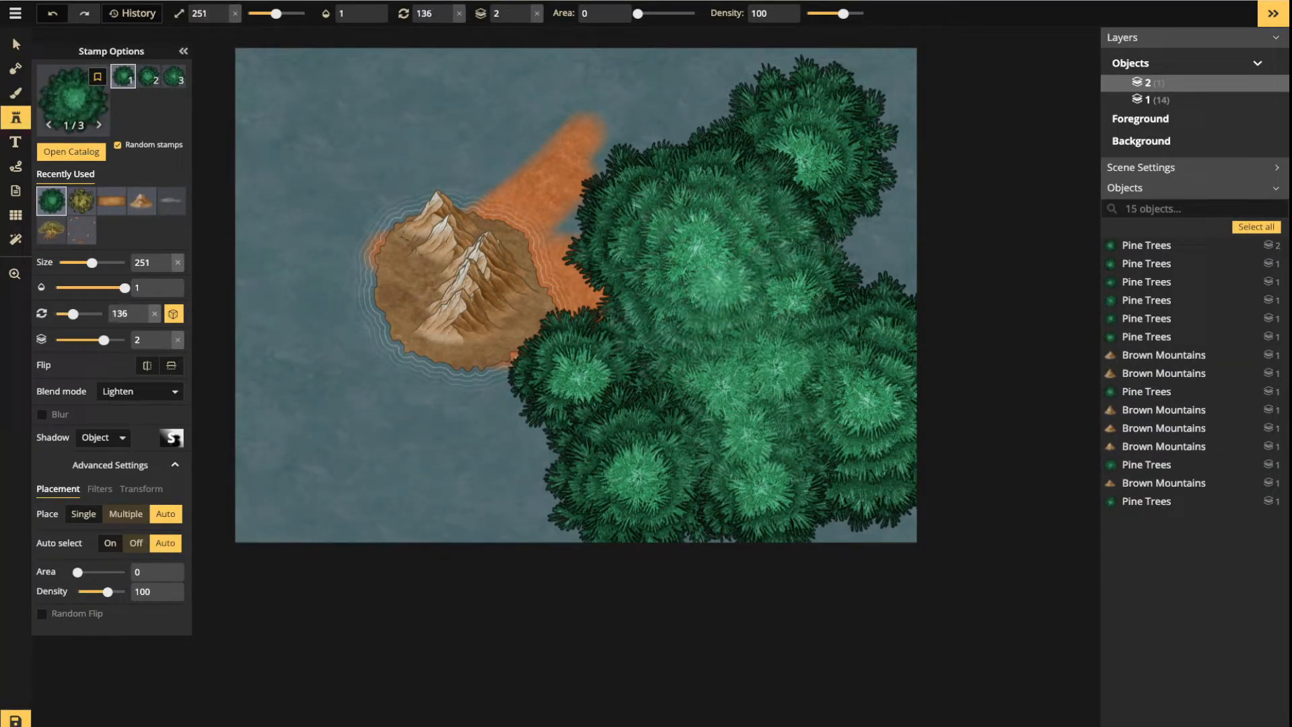
click(672, 410)
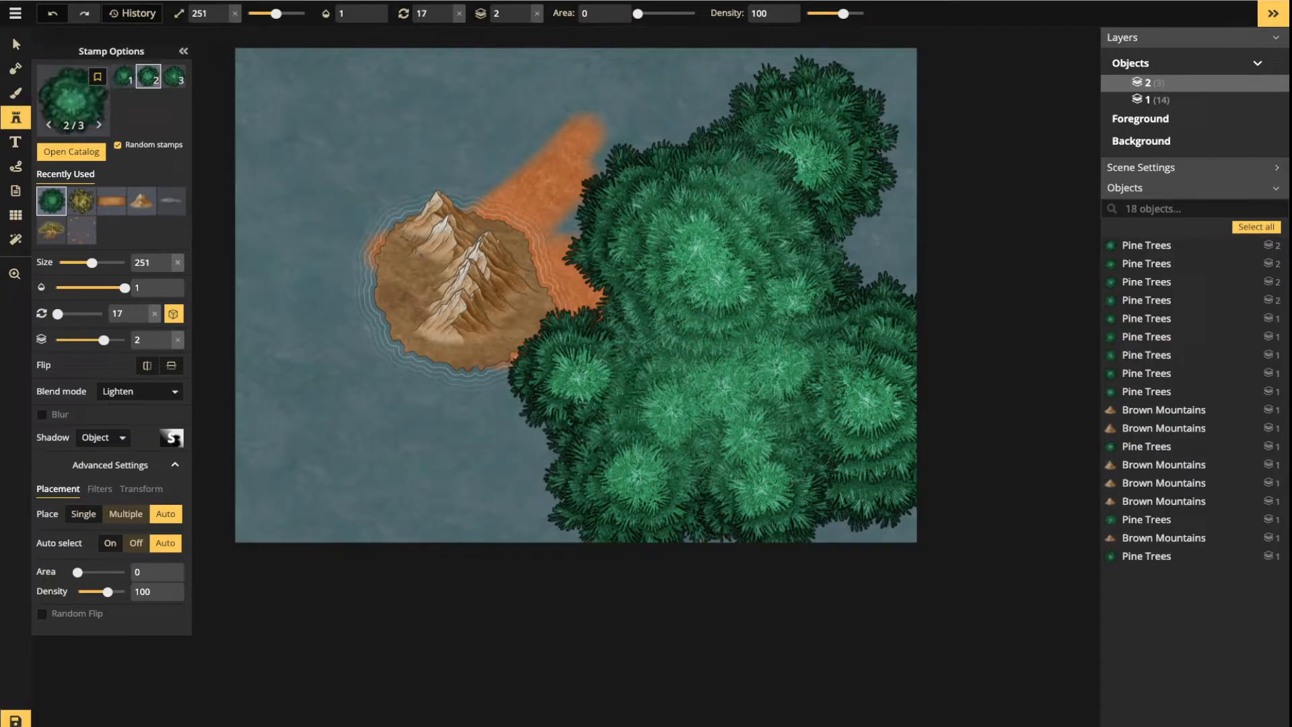
click(781, 171)
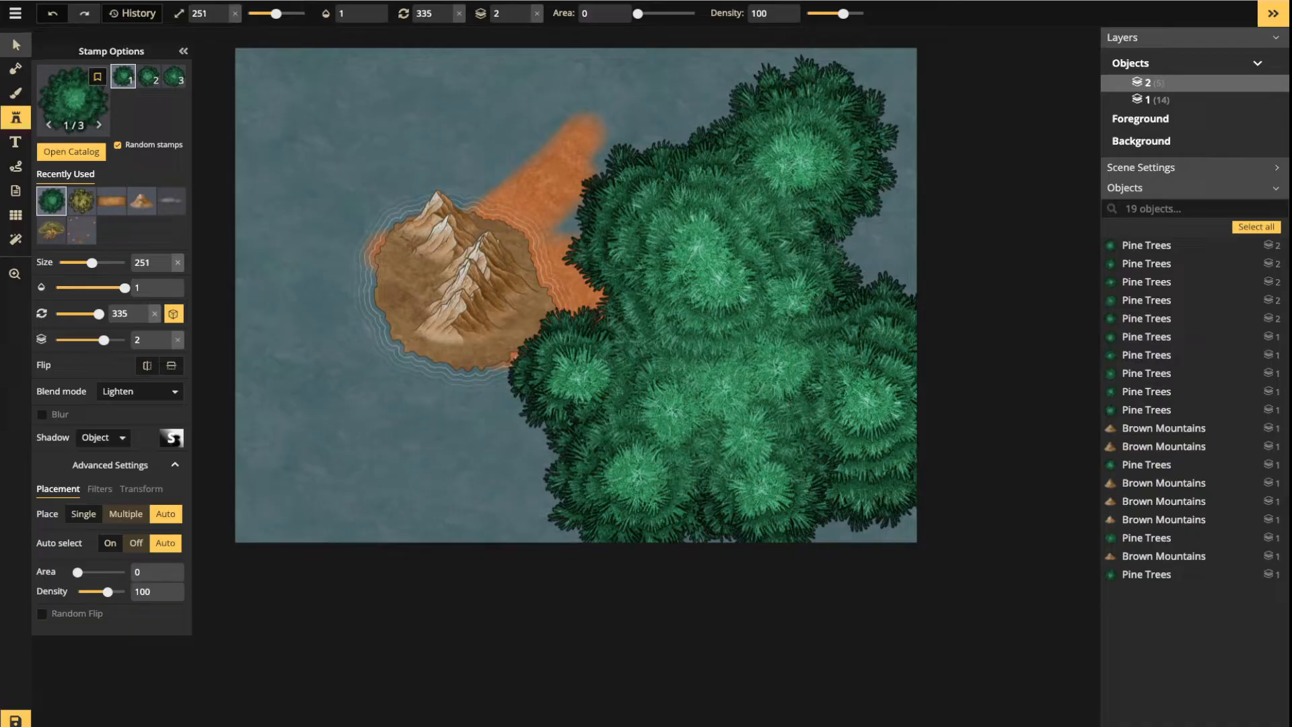
Select all Pine Trees on layers 1 and 2 and delete them
click(16, 44)
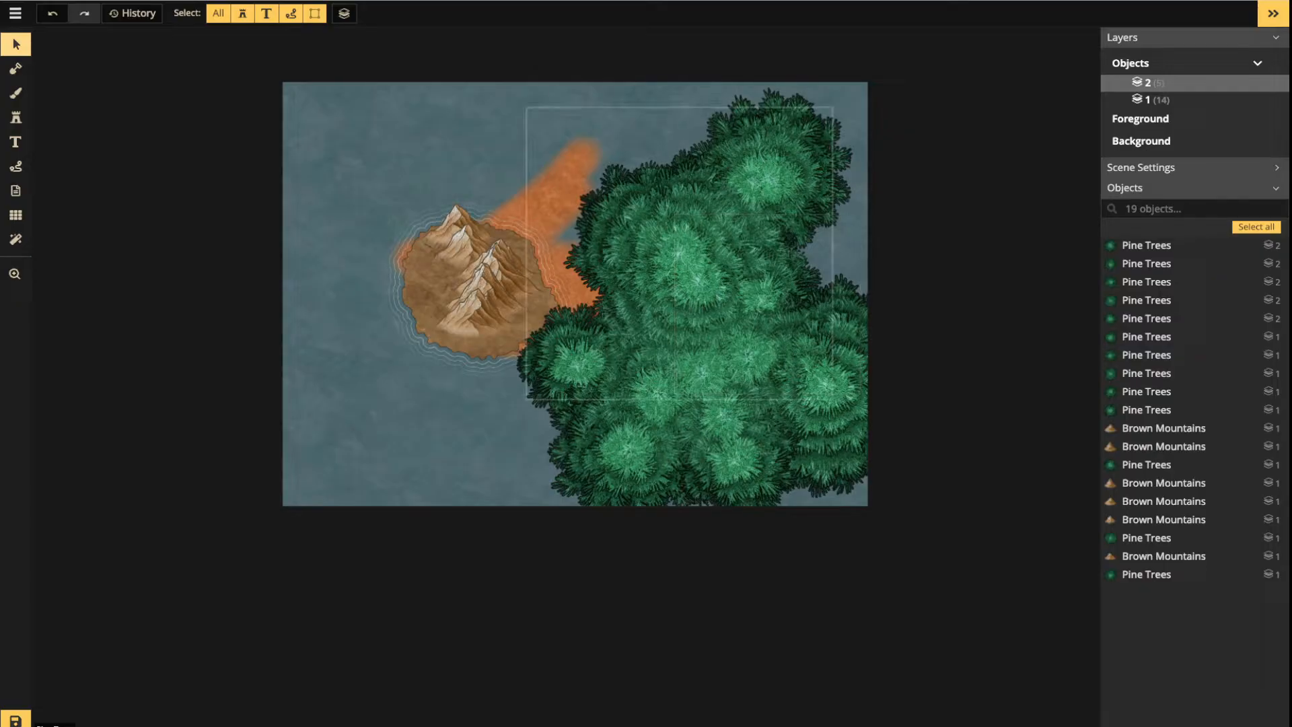
drag(586, 92, 875, 500)
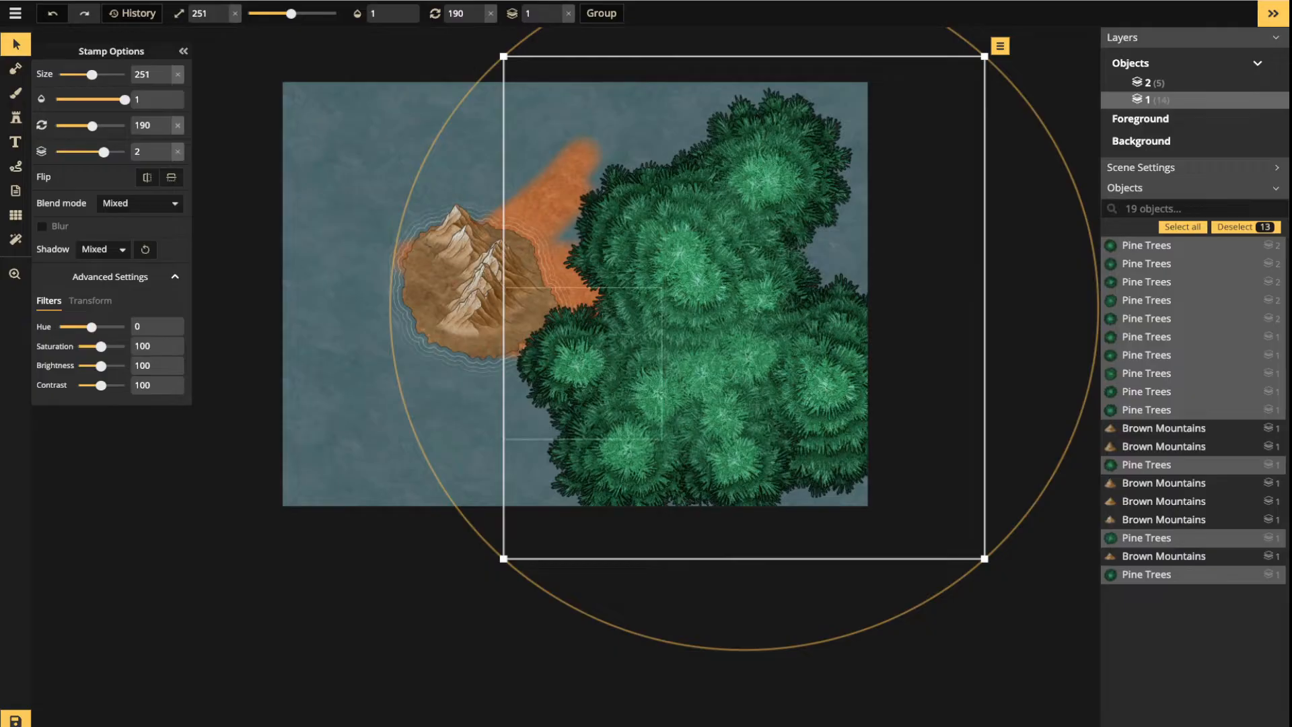
key(Delete)
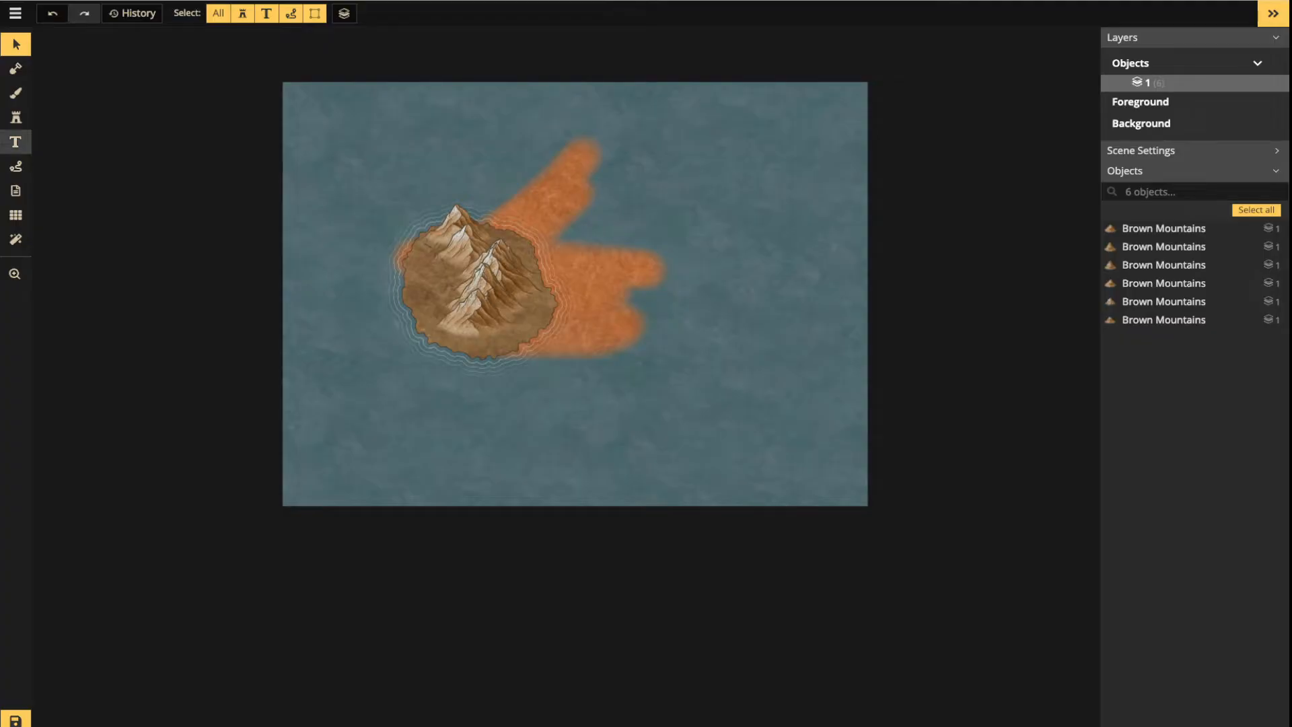
Set the Pine Trees stamp's blend mode back to Normal
click(15, 117)
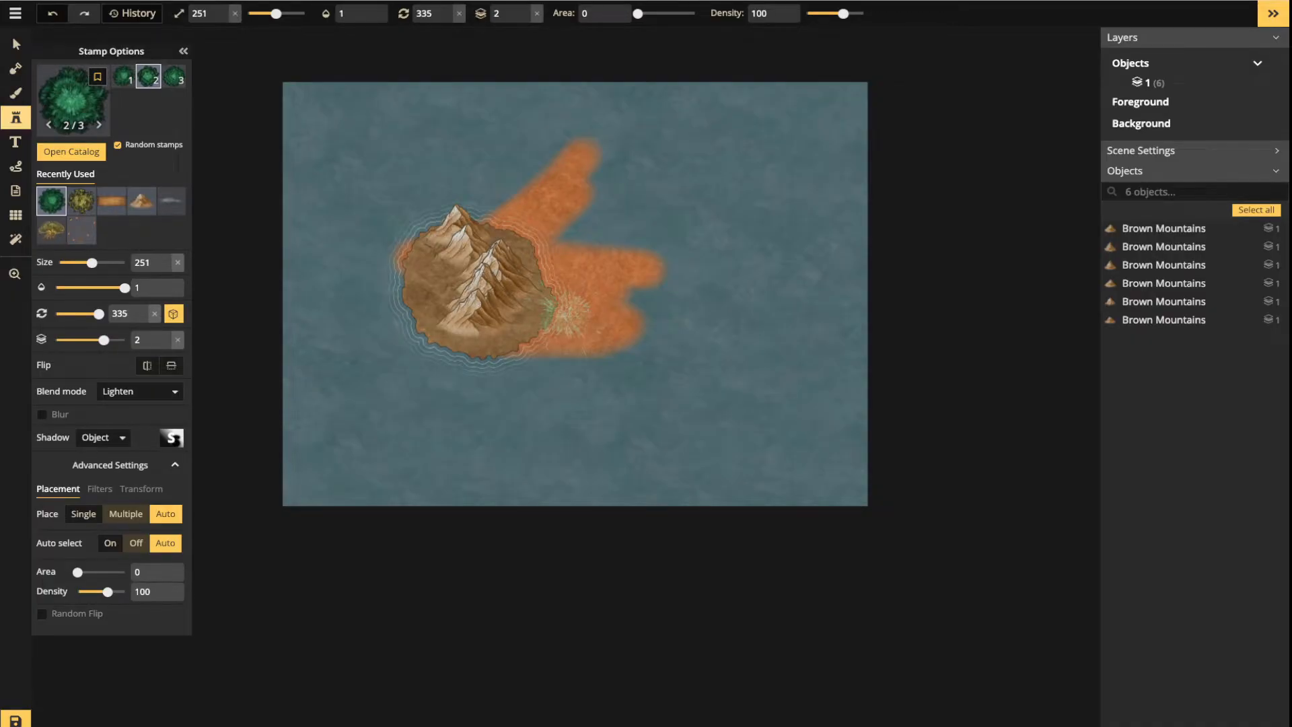
click(144, 392)
click(100, 431)
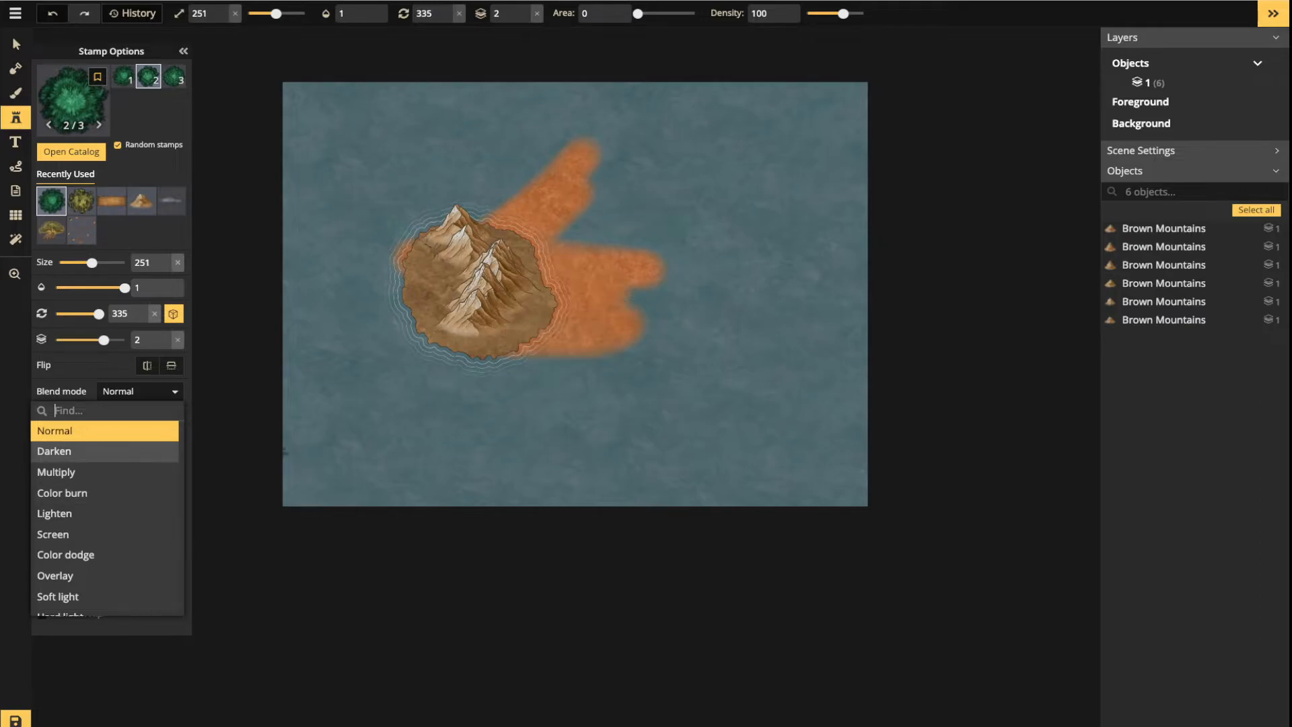
click(101, 431)
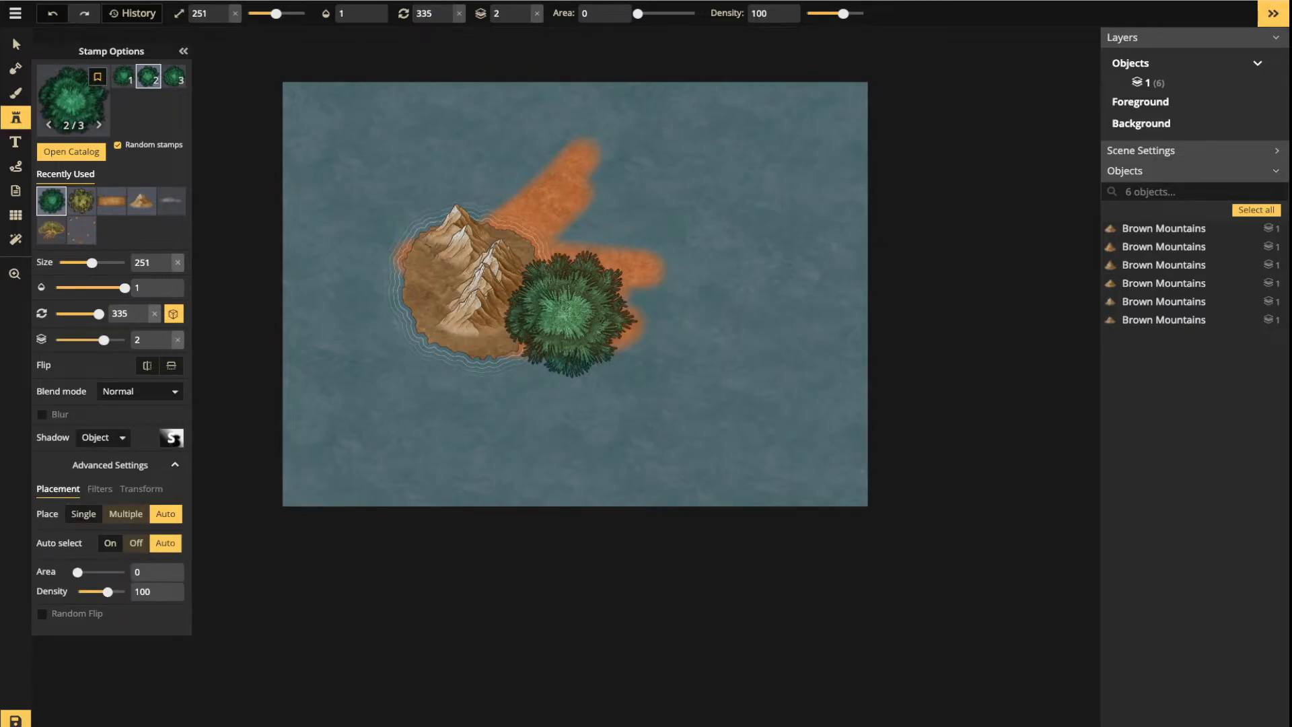
Choose the World Tree 2 stamp, enlarge it to size 361, and place it below the mountain island
click(51, 230)
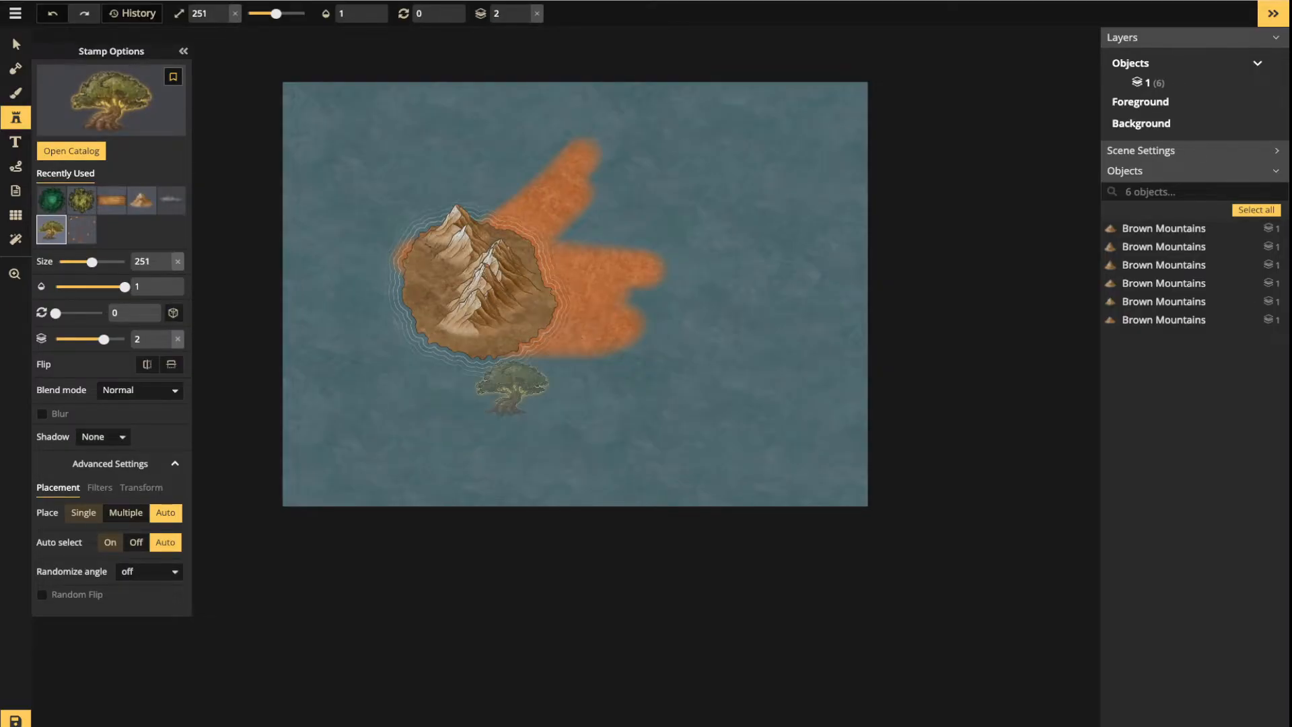
scroll(373, 313, up, 11)
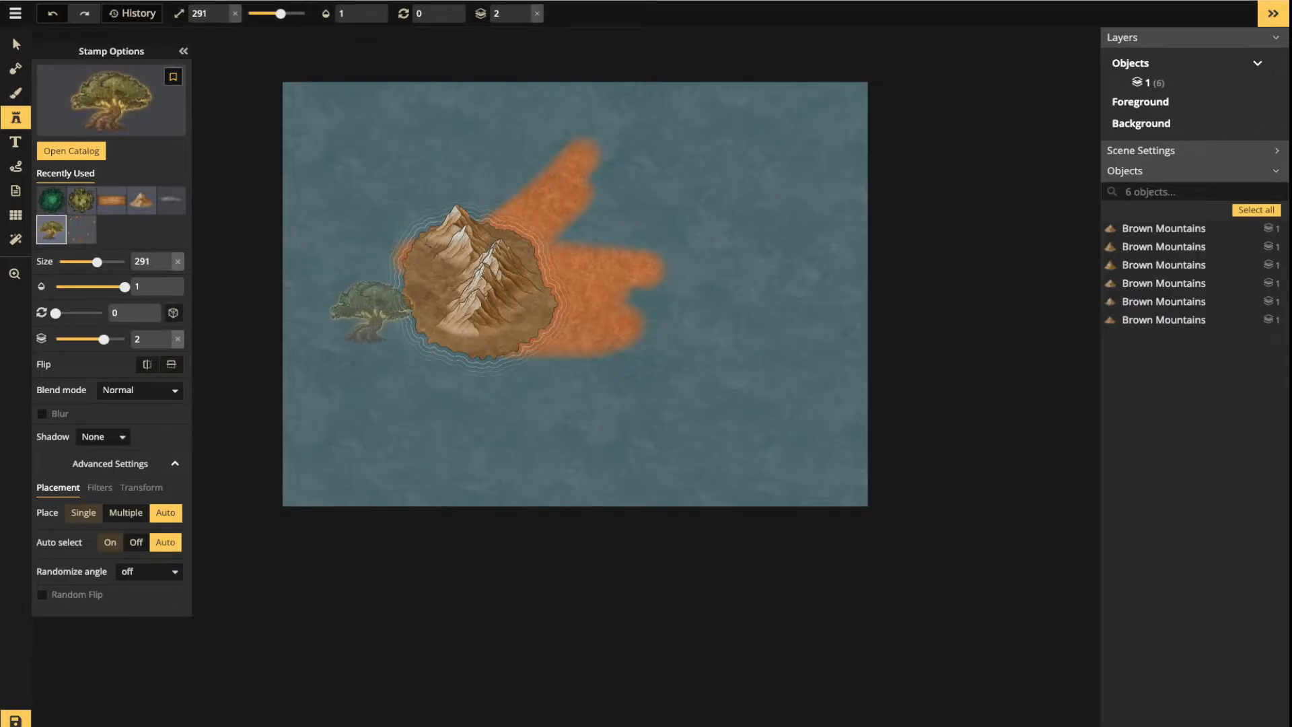
click(438, 412)
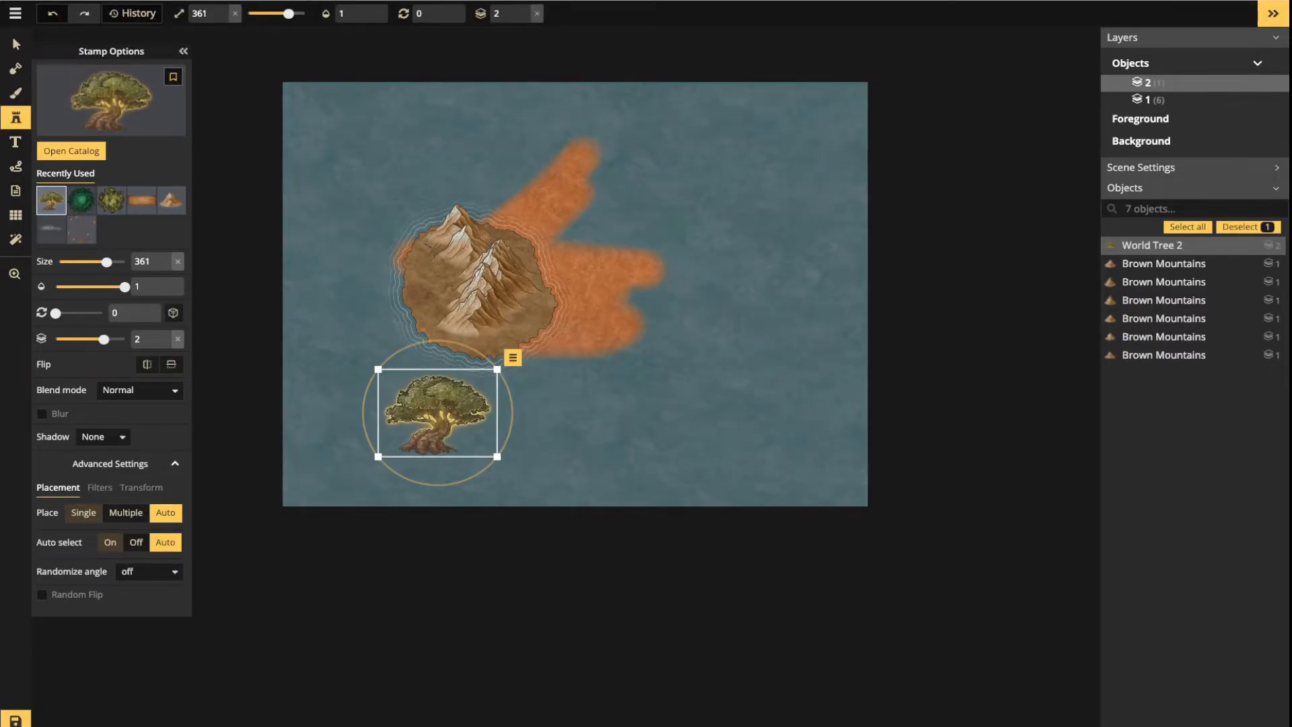
Try the Blur option on the placed World Tree, then undo the tree's placement
click(42, 413)
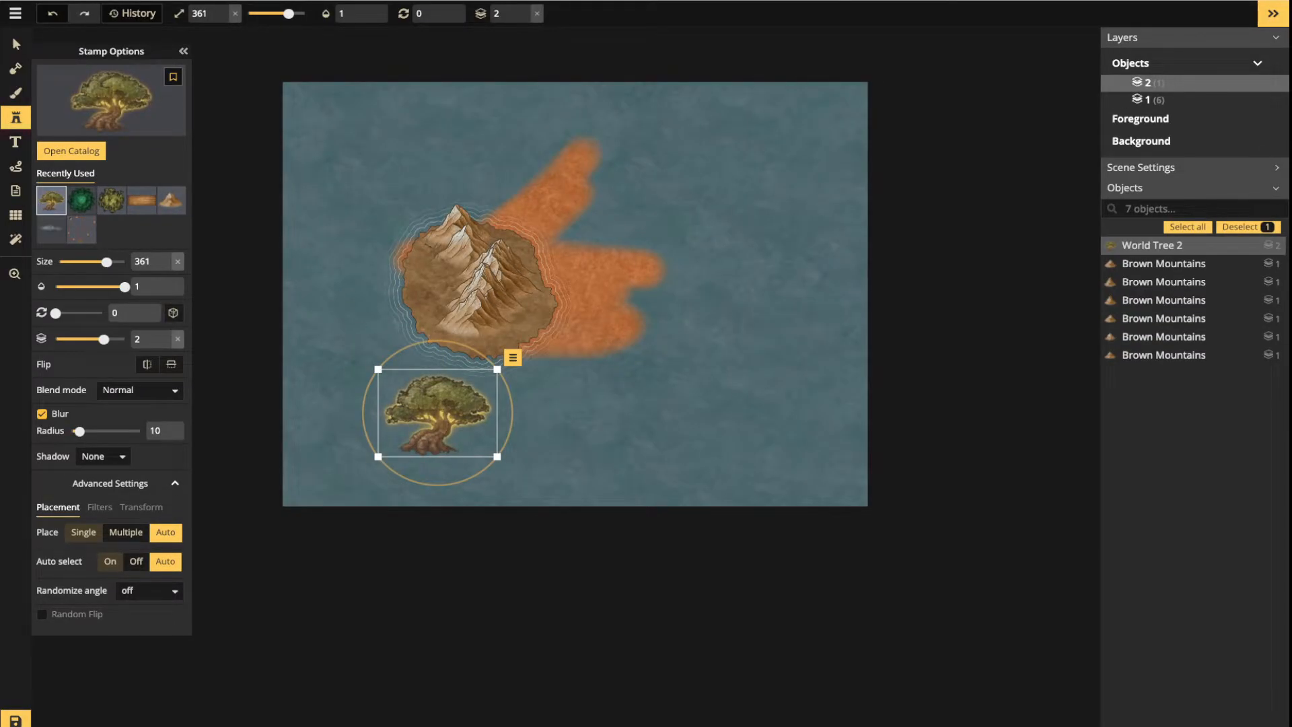
click(42, 413)
click(42, 413)
click(42, 413)
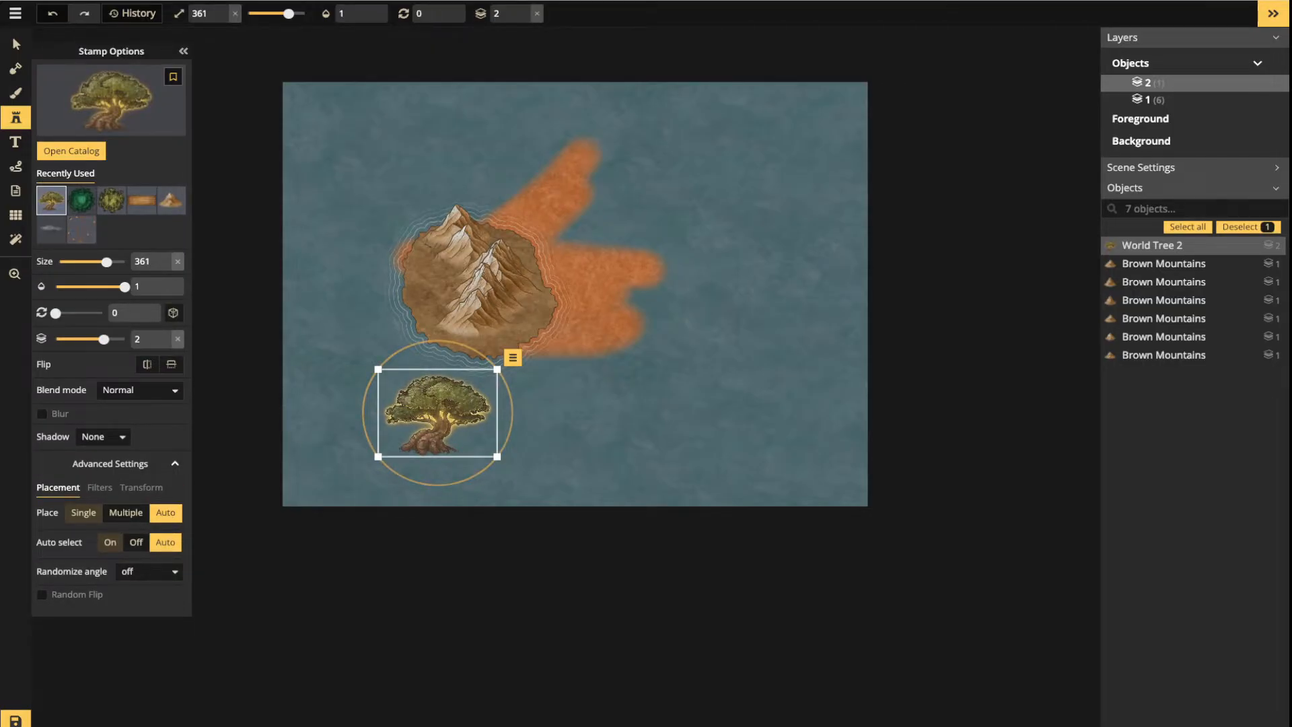
key(ctrl+z)
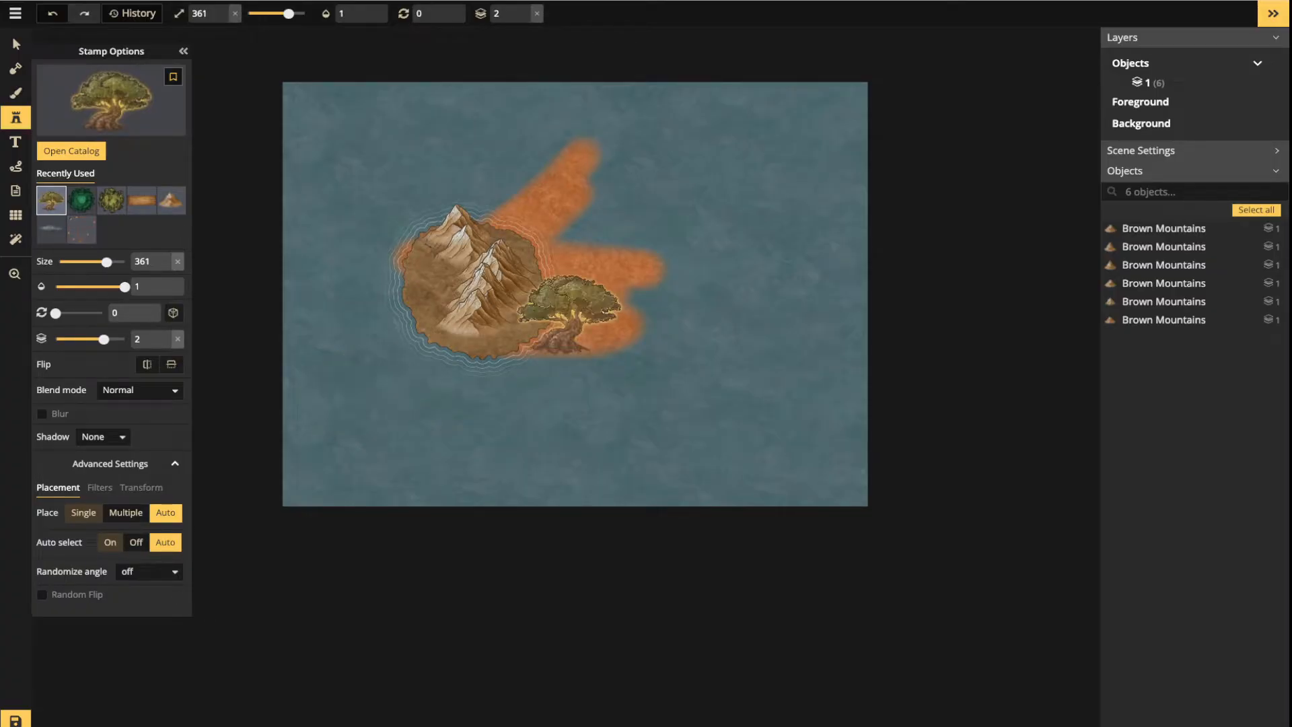
Place a World Tree with Blur enabled beside the upper orange land strip, try a blur radius of 71.5, and turn Blur off
click(42, 413)
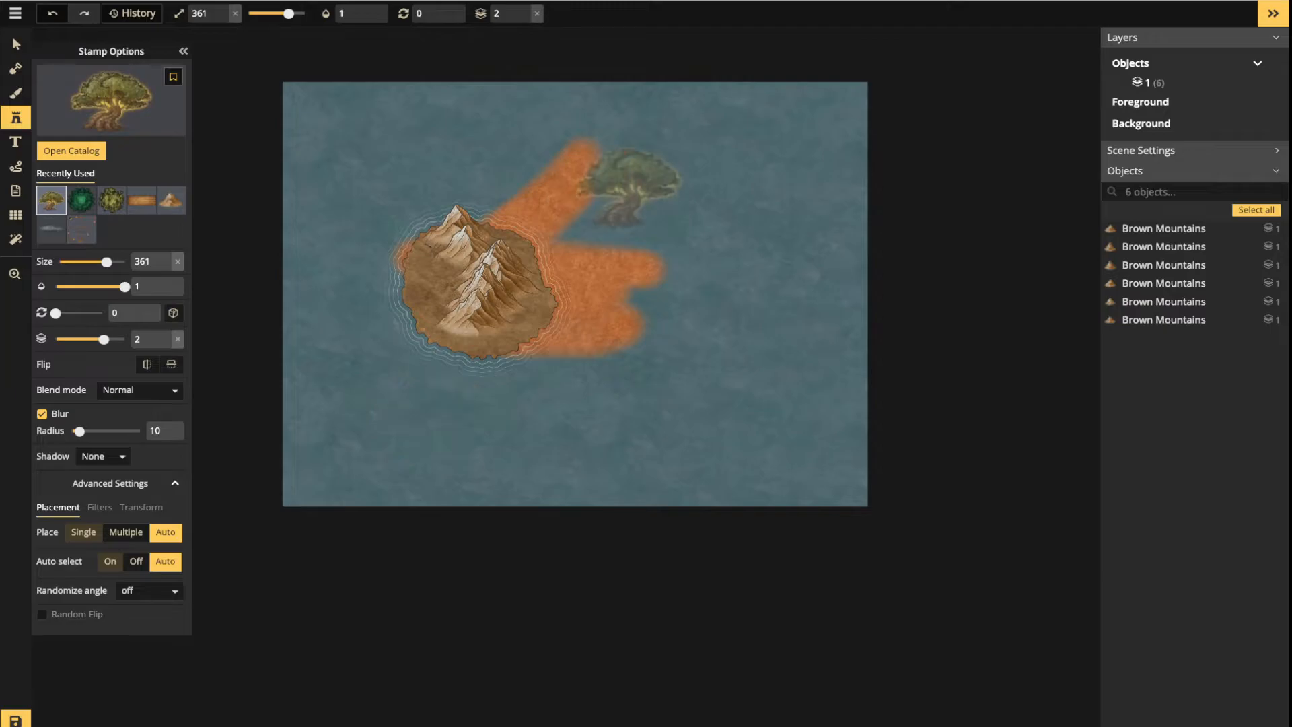
click(631, 180)
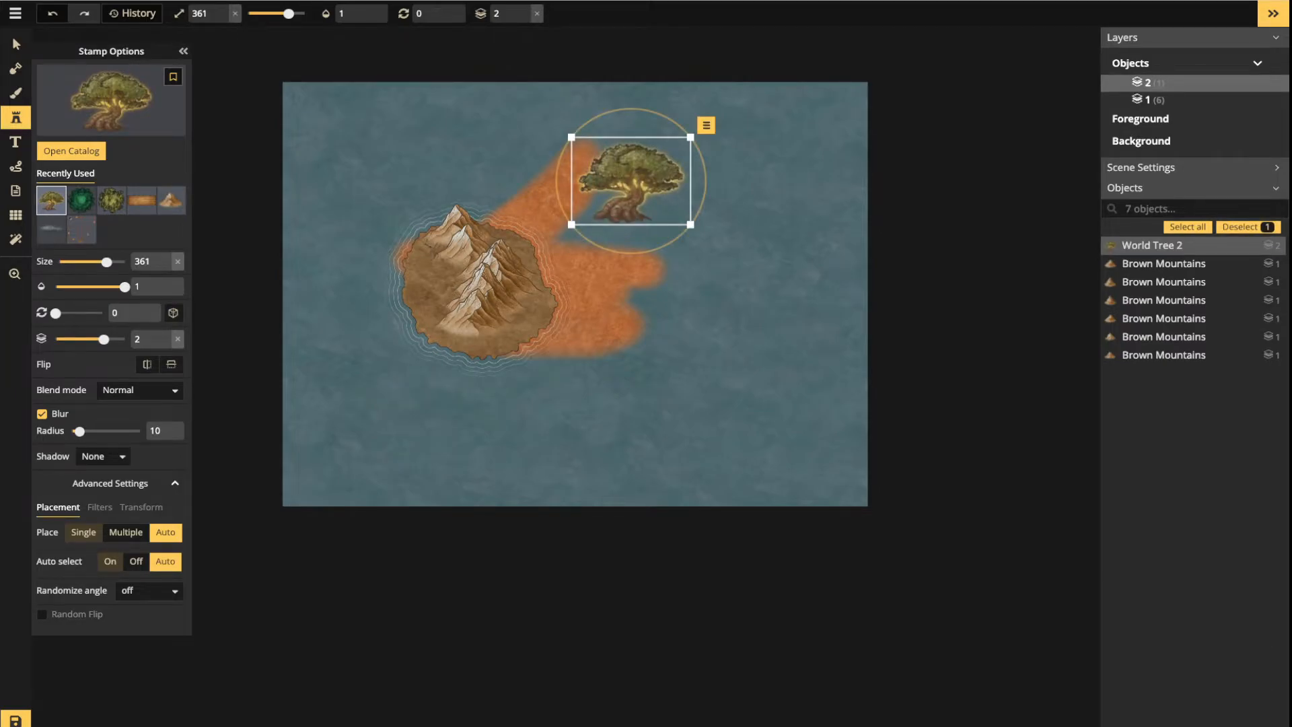
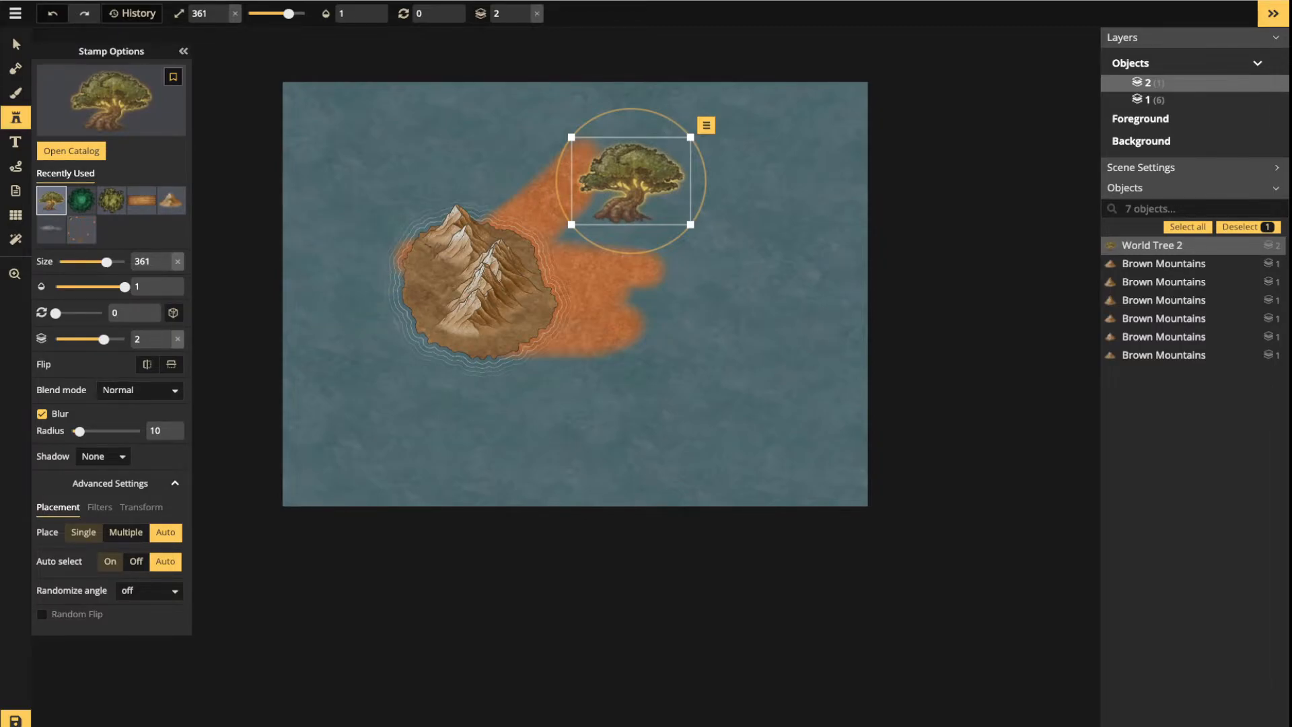
drag(80, 431, 133, 431)
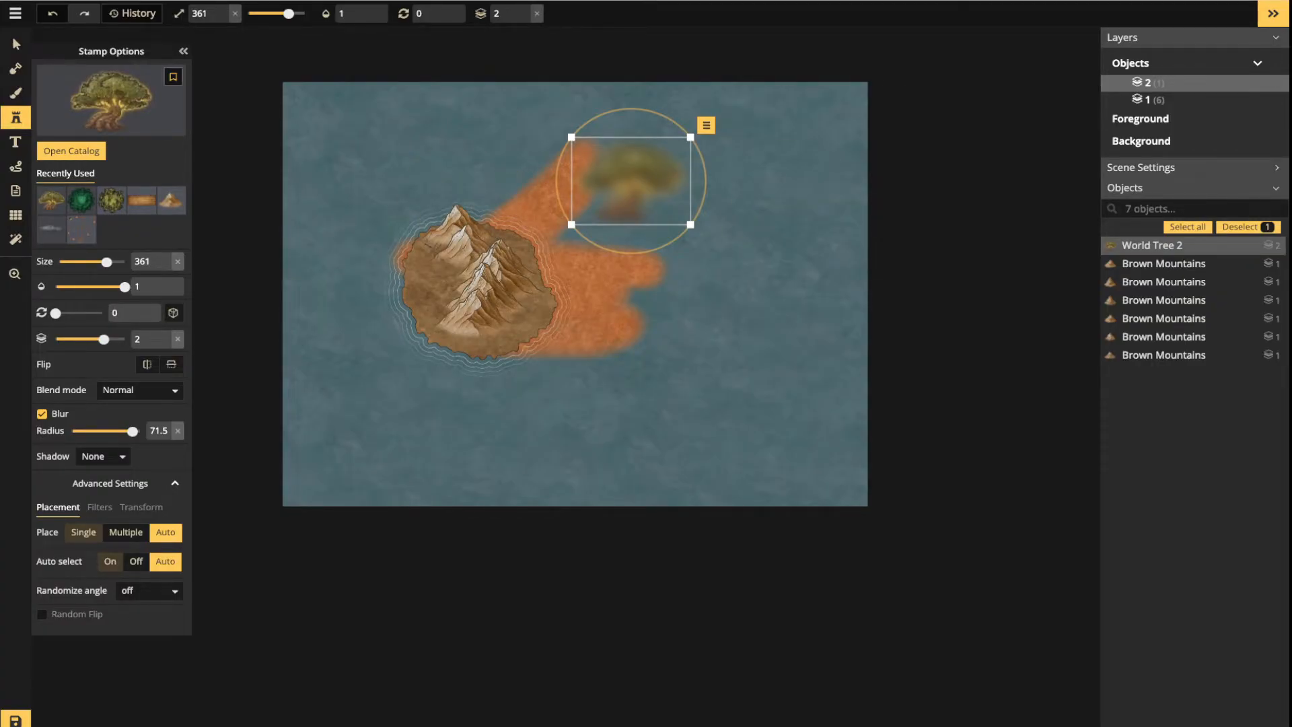
click(42, 413)
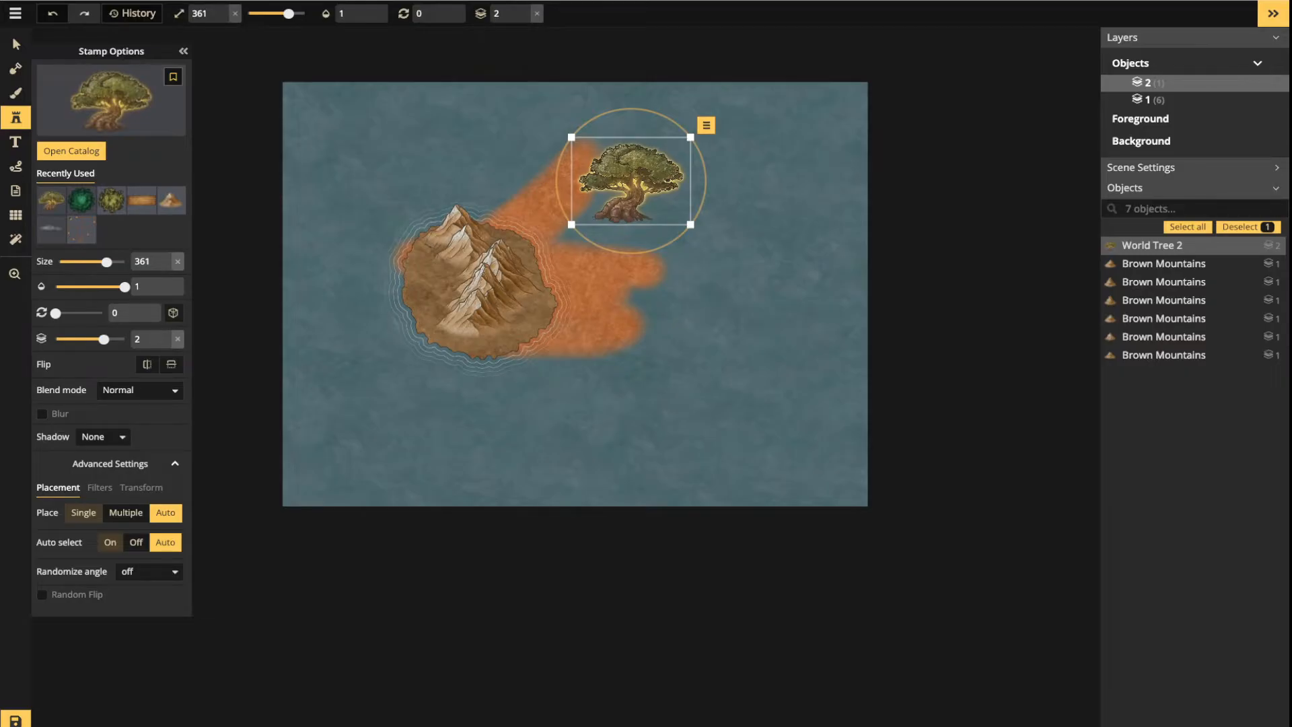
Compare the Object and Layer shadow types on the World Tree, leaving its shadow set to Object
click(102, 436)
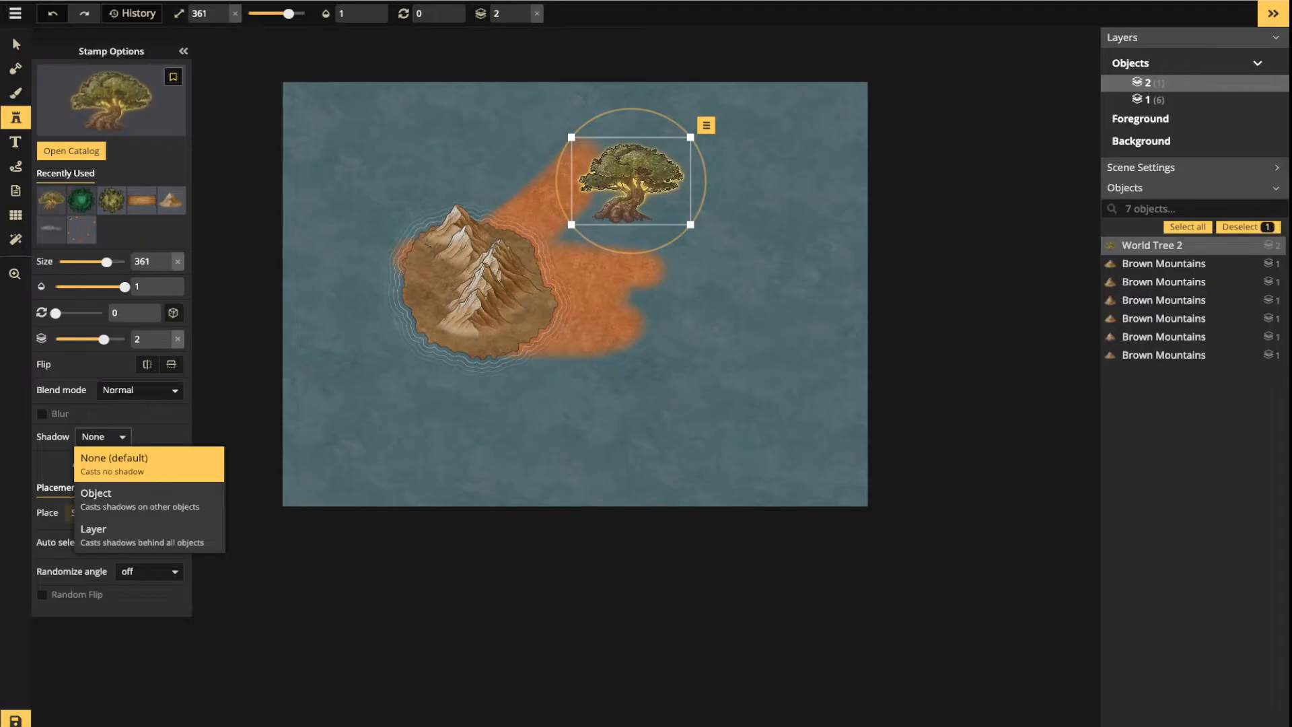
click(140, 500)
scroll(615, 205, up, 2)
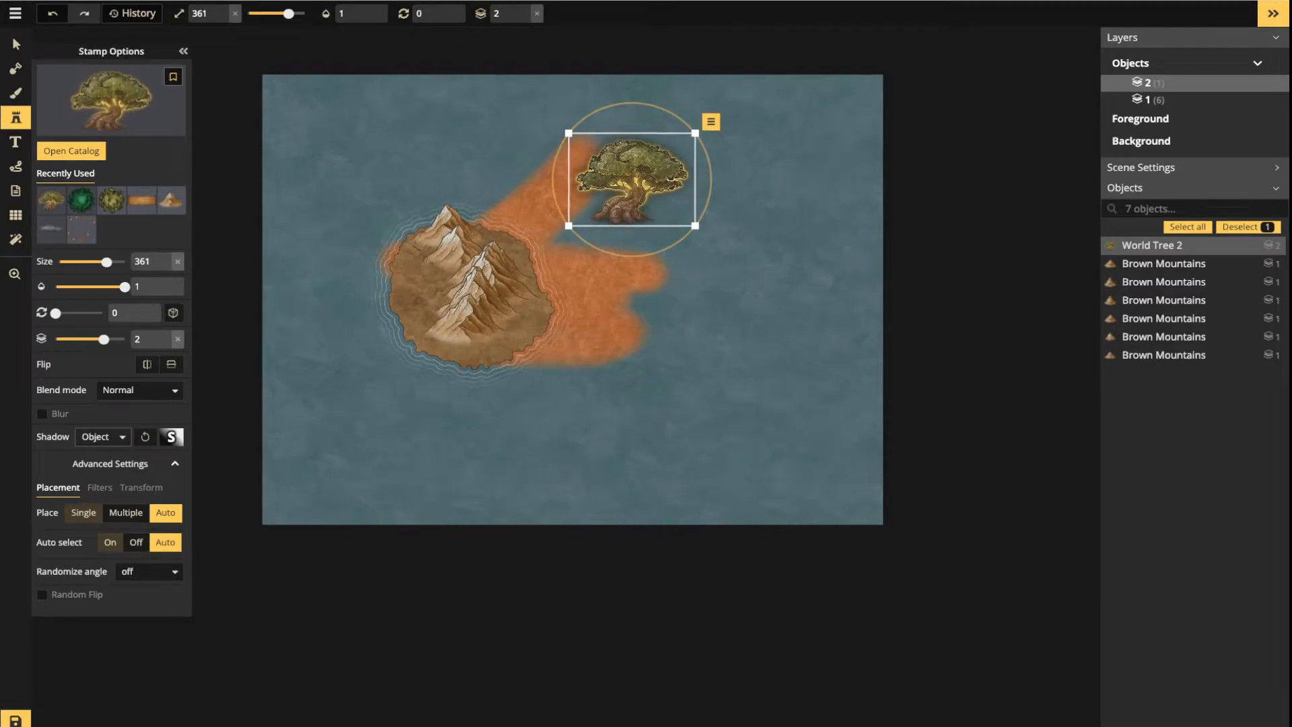
click(103, 437)
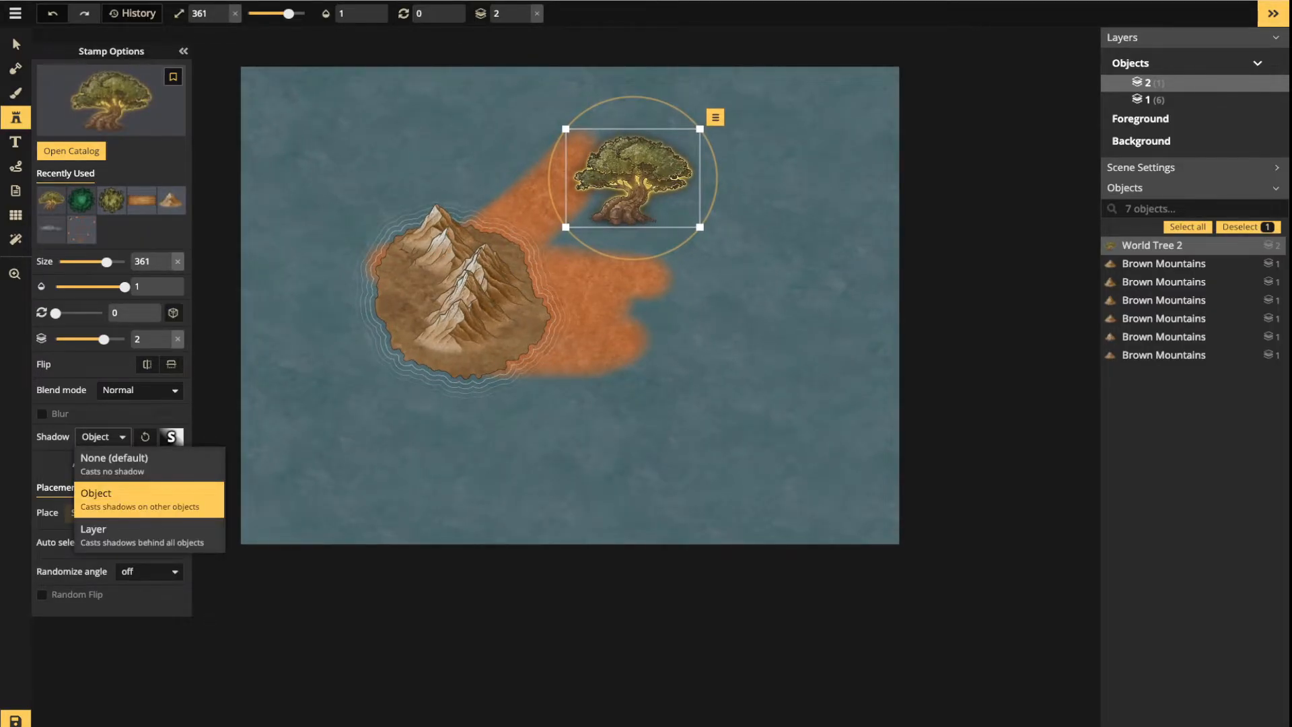
click(140, 535)
click(103, 436)
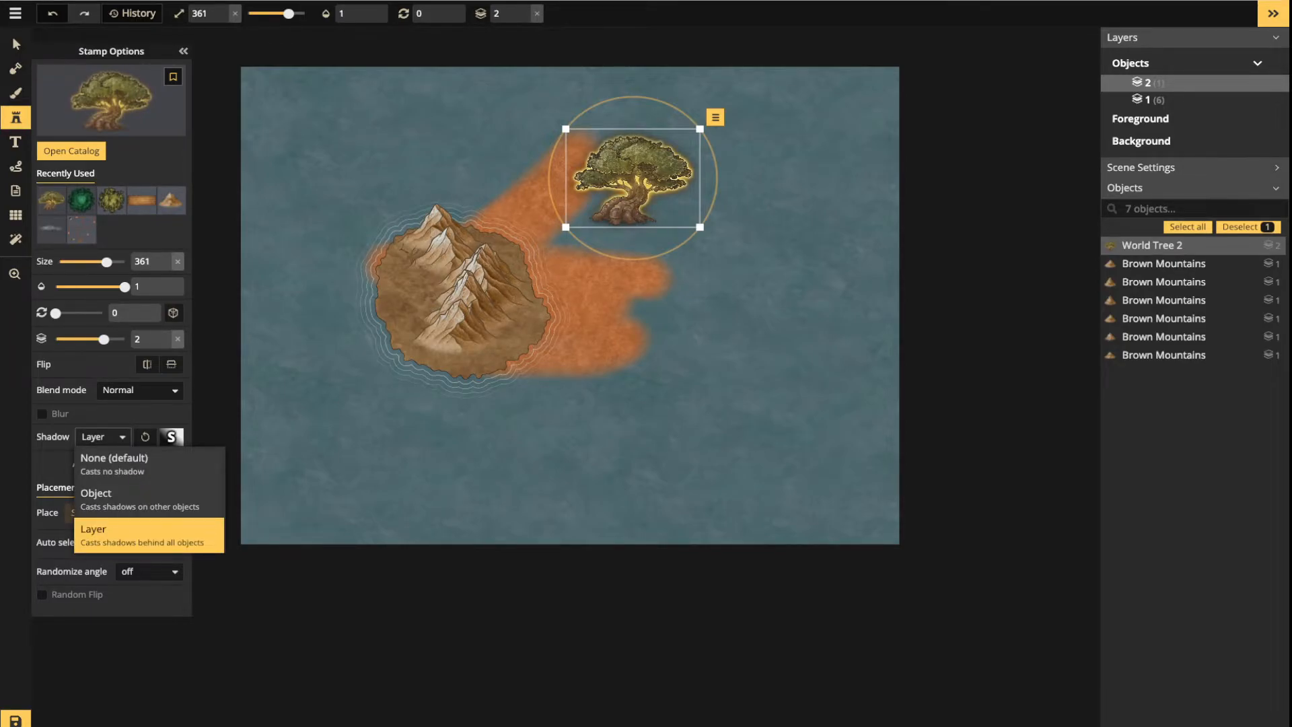
click(139, 500)
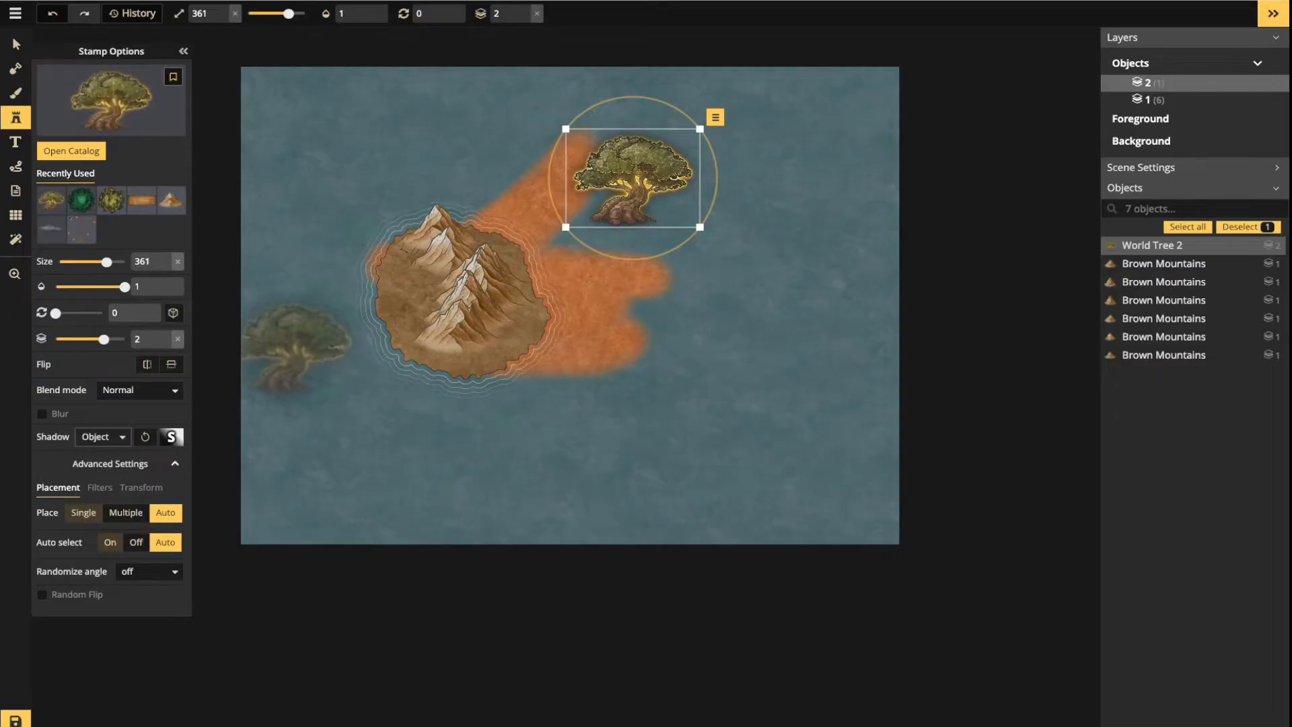
Move the World Tree onto the lower right part of the mountain island, overlapping the mountains
click(16, 44)
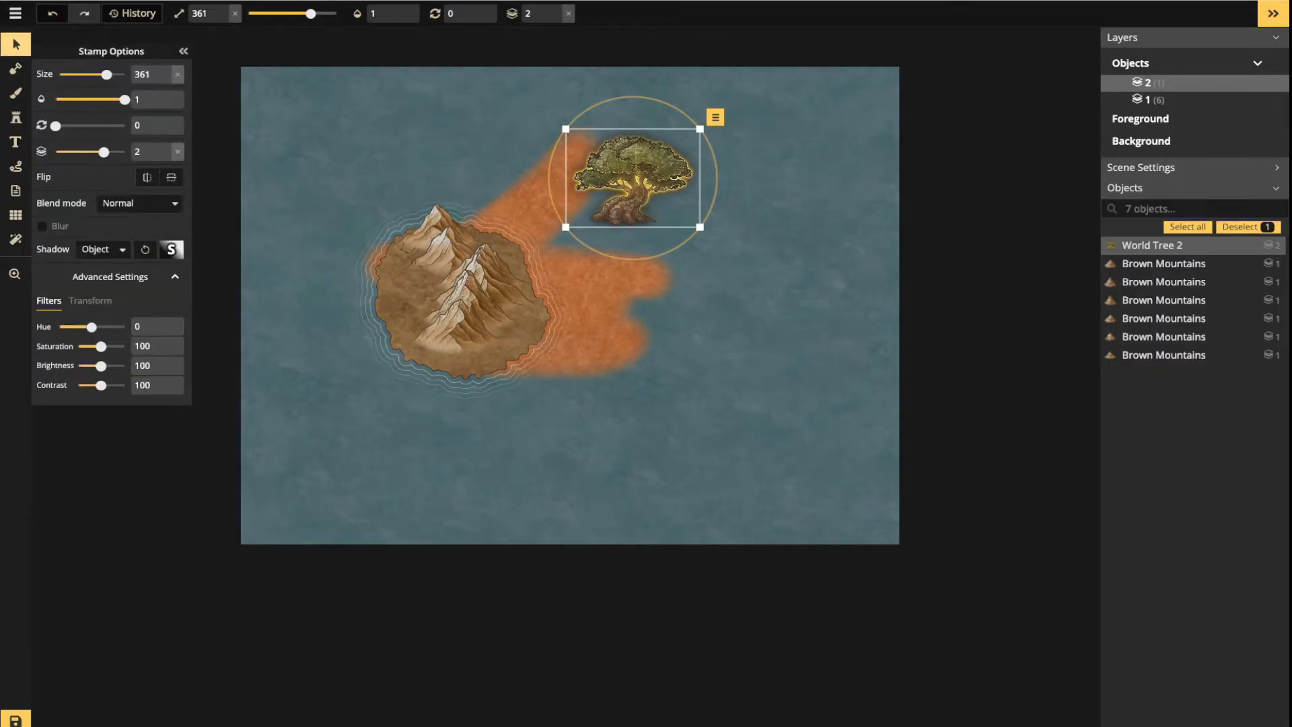
scroll(593, 171, up, 1)
scroll(595, 178, up, 2)
drag(646, 176, 459, 379)
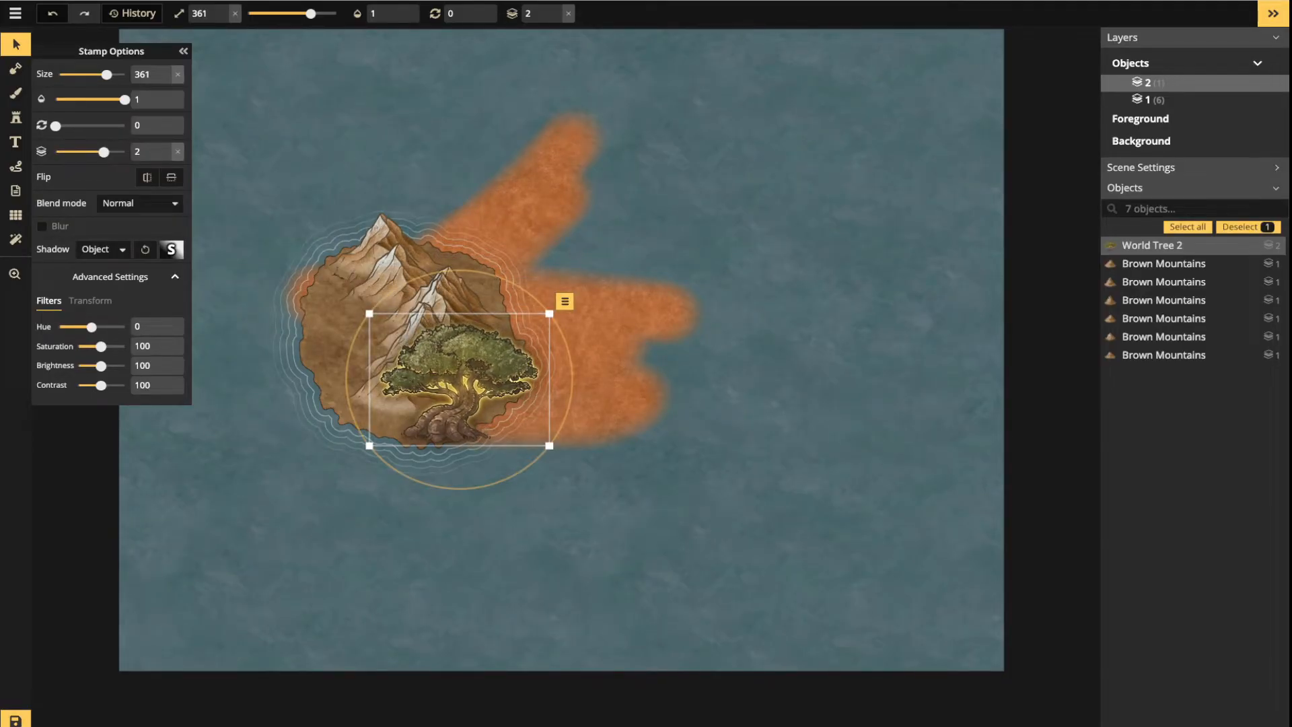
Adjust the blur and increase the opacity of the World Tree's black object shadow
click(171, 249)
drag(264, 137, 236, 136)
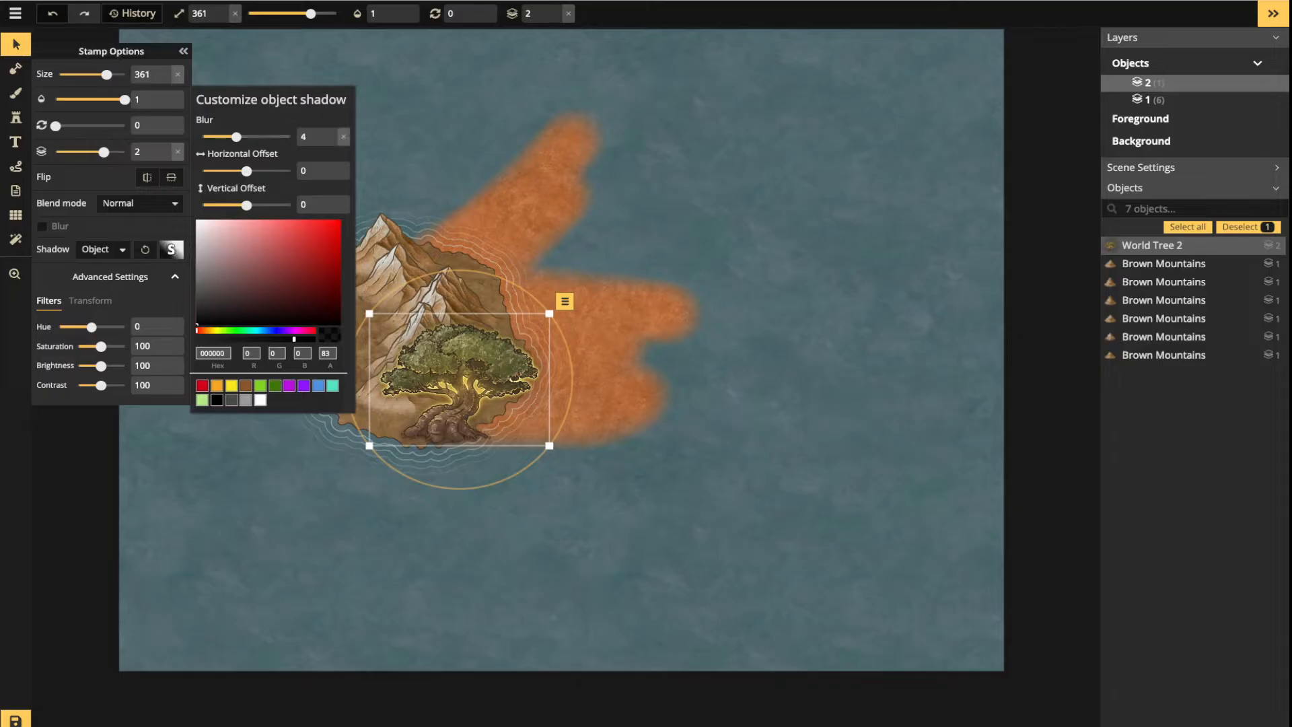
drag(302, 339, 316, 339)
drag(236, 136, 257, 137)
click(459, 377)
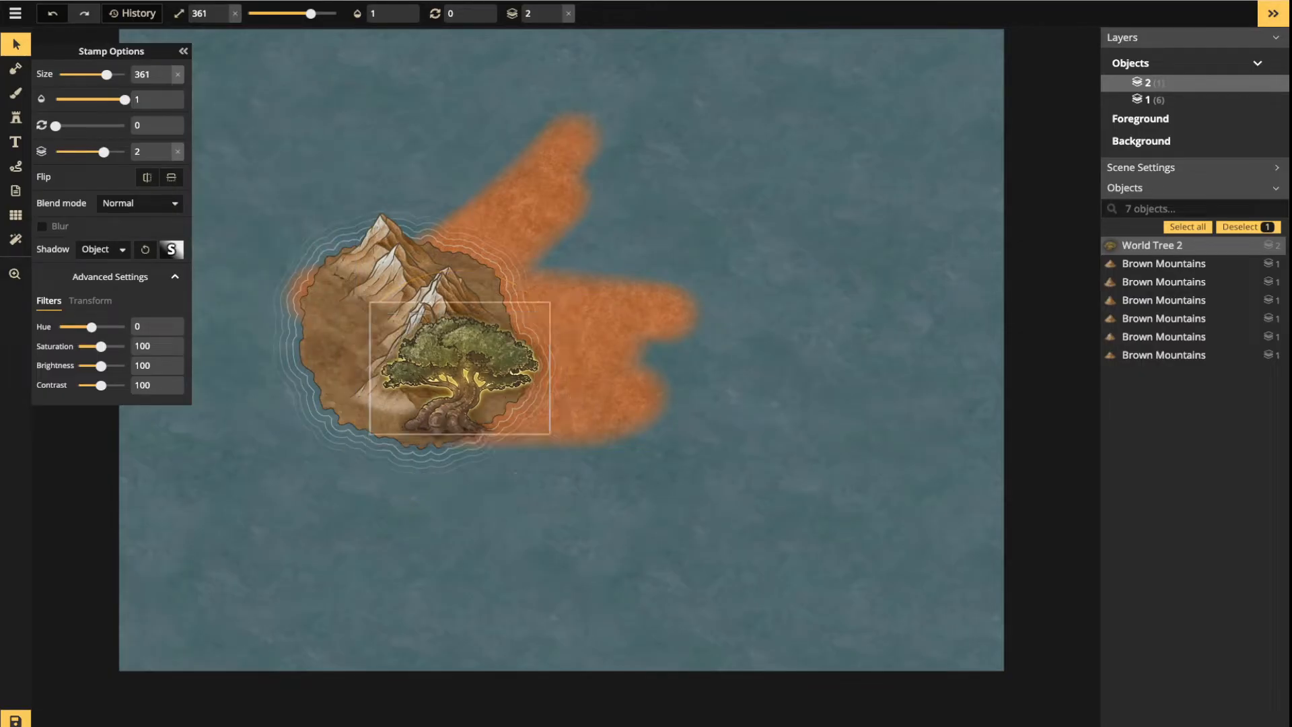
Set the World Tree's shadow to Layer and move the tree off the mountains onto the water southeast of the island
scroll(460, 387, up, 5)
drag(459, 383, 470, 354)
click(102, 249)
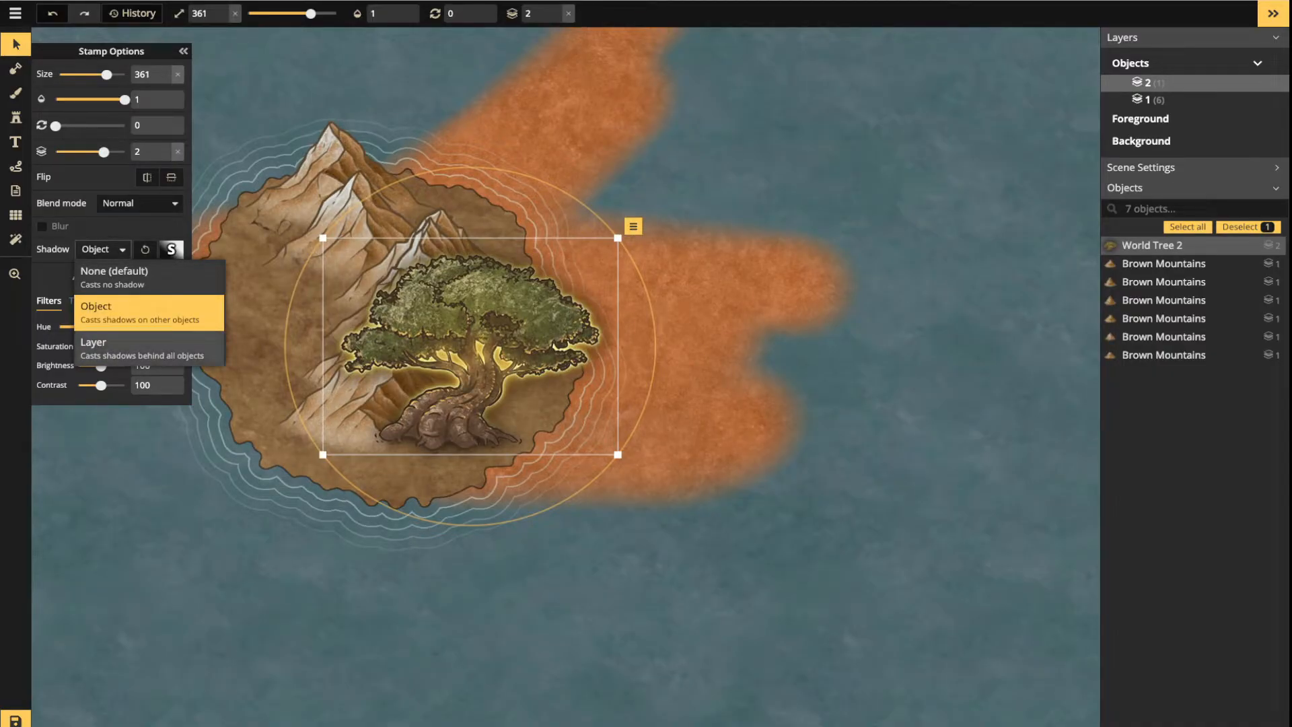
click(148, 349)
drag(471, 357, 516, 317)
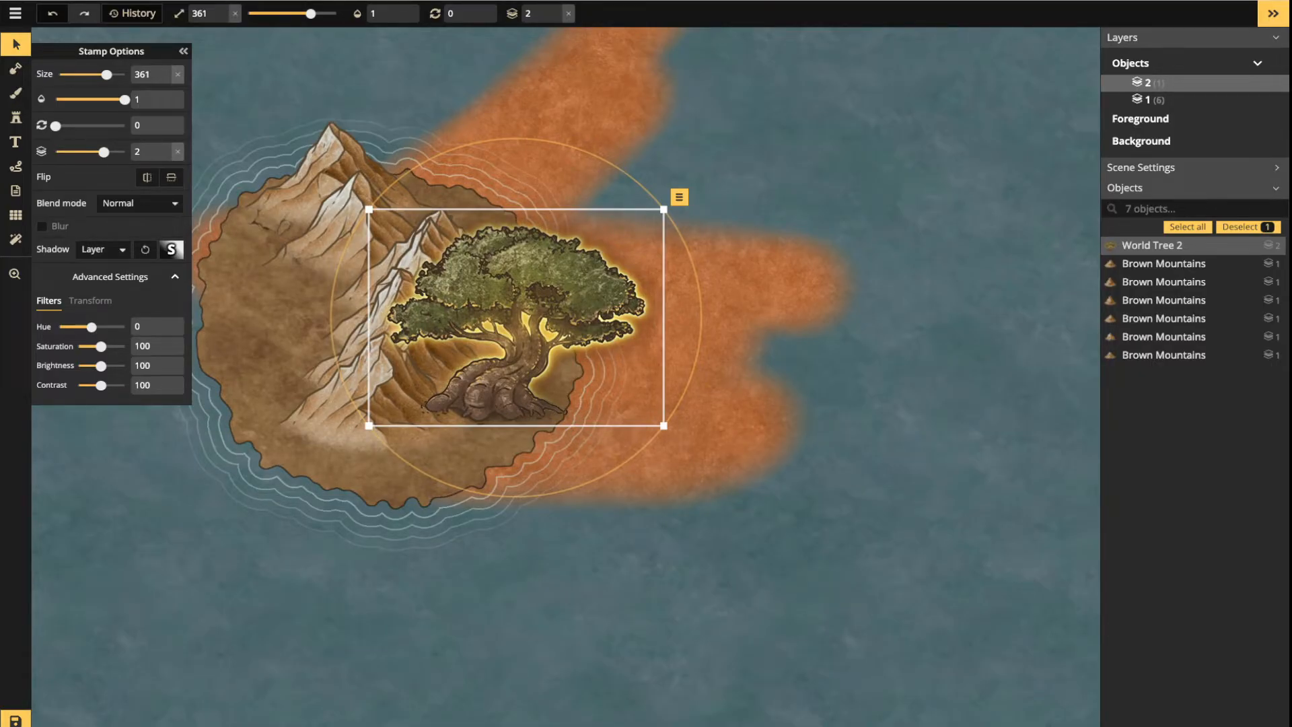
drag(516, 317, 842, 523)
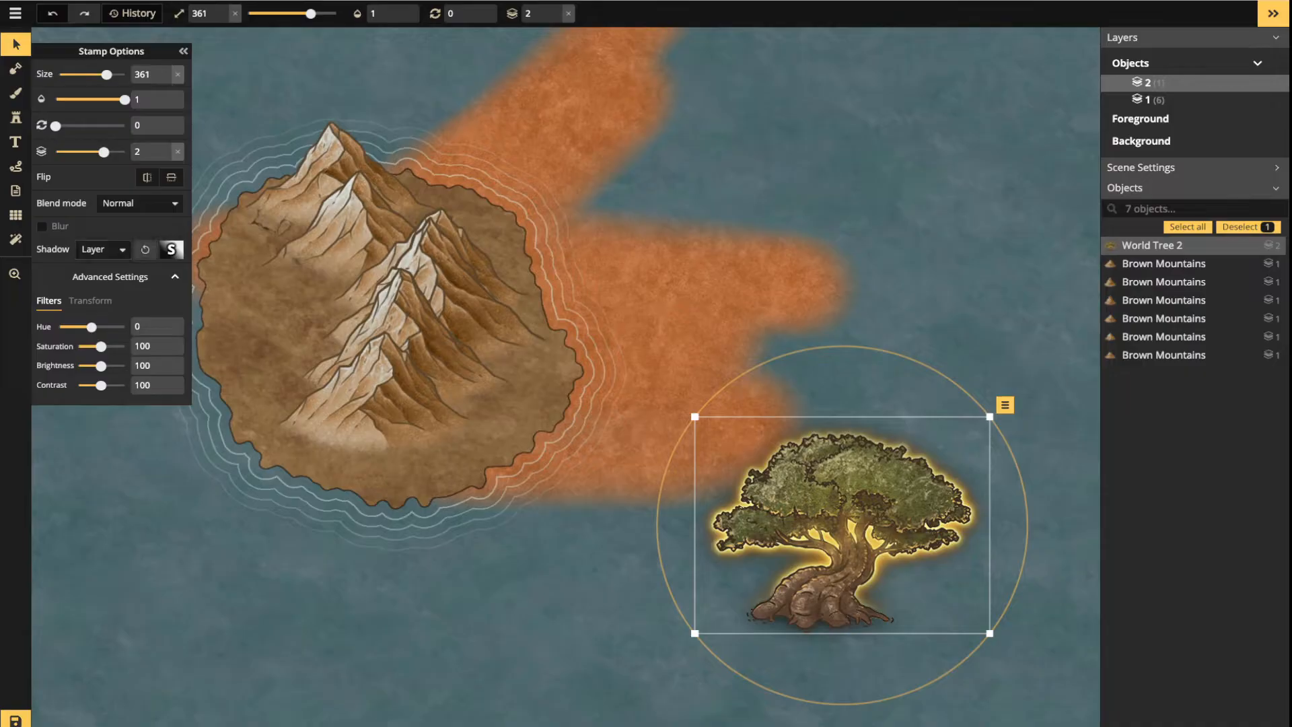
Switch the World Tree's shadow to Object and back to Layer to compare the two
click(103, 250)
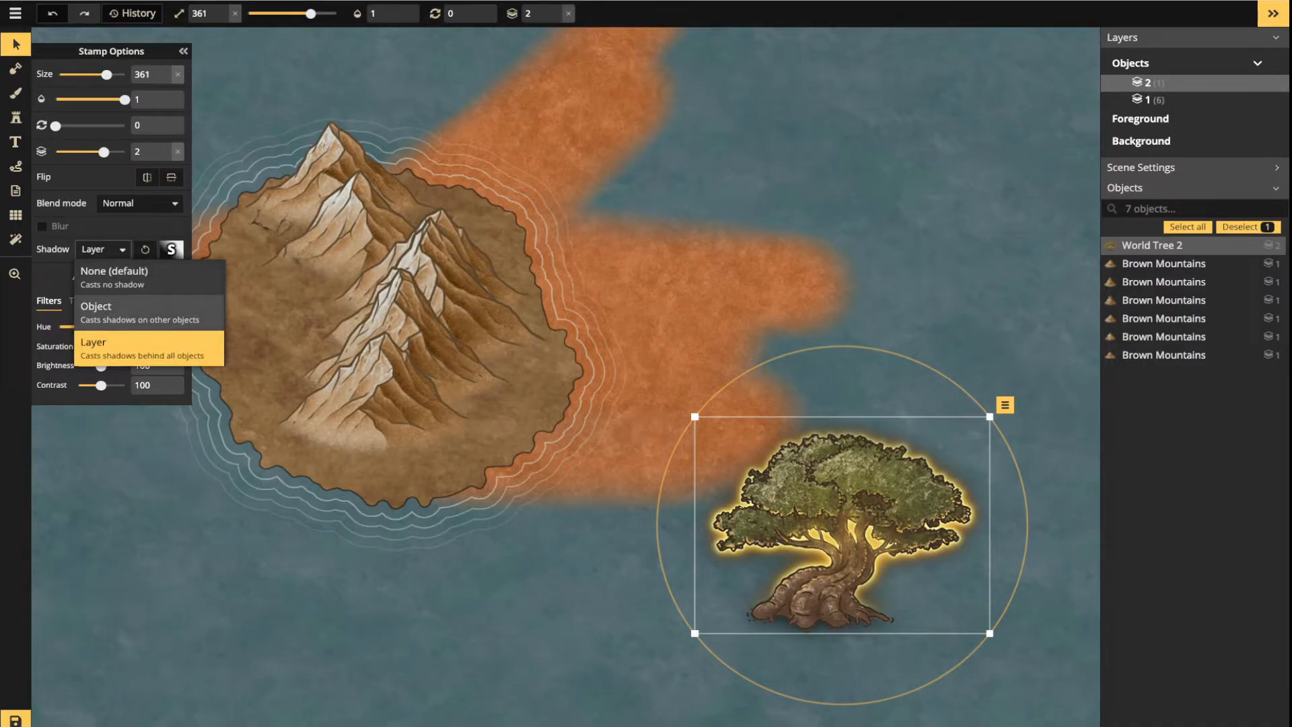
click(148, 313)
click(103, 250)
click(148, 348)
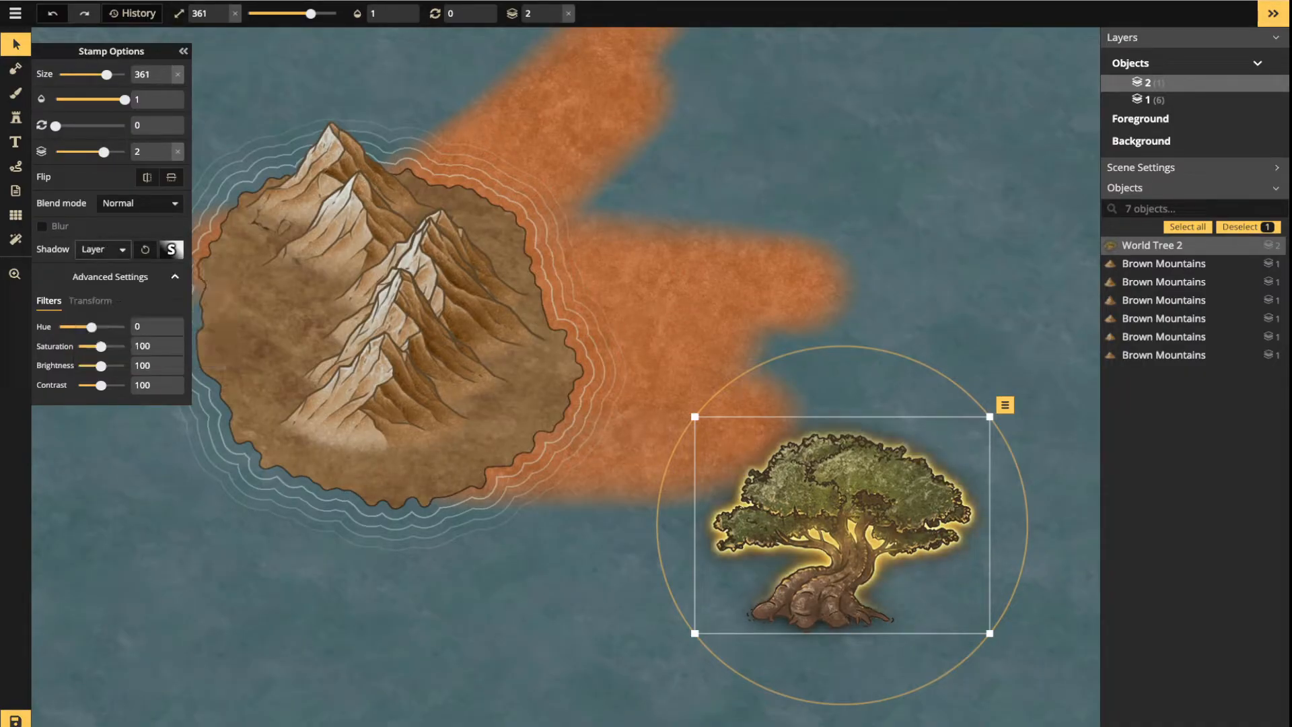
Set the global layer shadow color to white (FFFFFF) and move the World Tree over the mountains, then onto the orange land
click(172, 250)
click(261, 410)
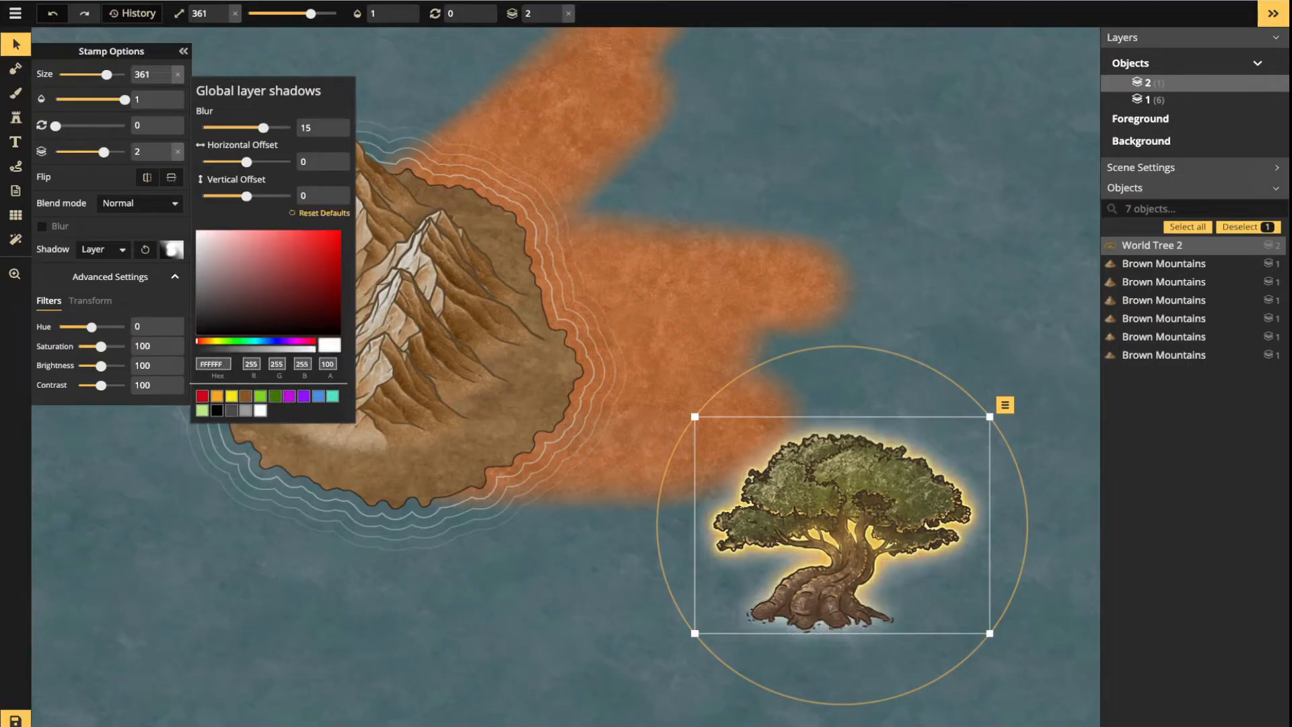
click(538, 457)
drag(841, 525, 451, 344)
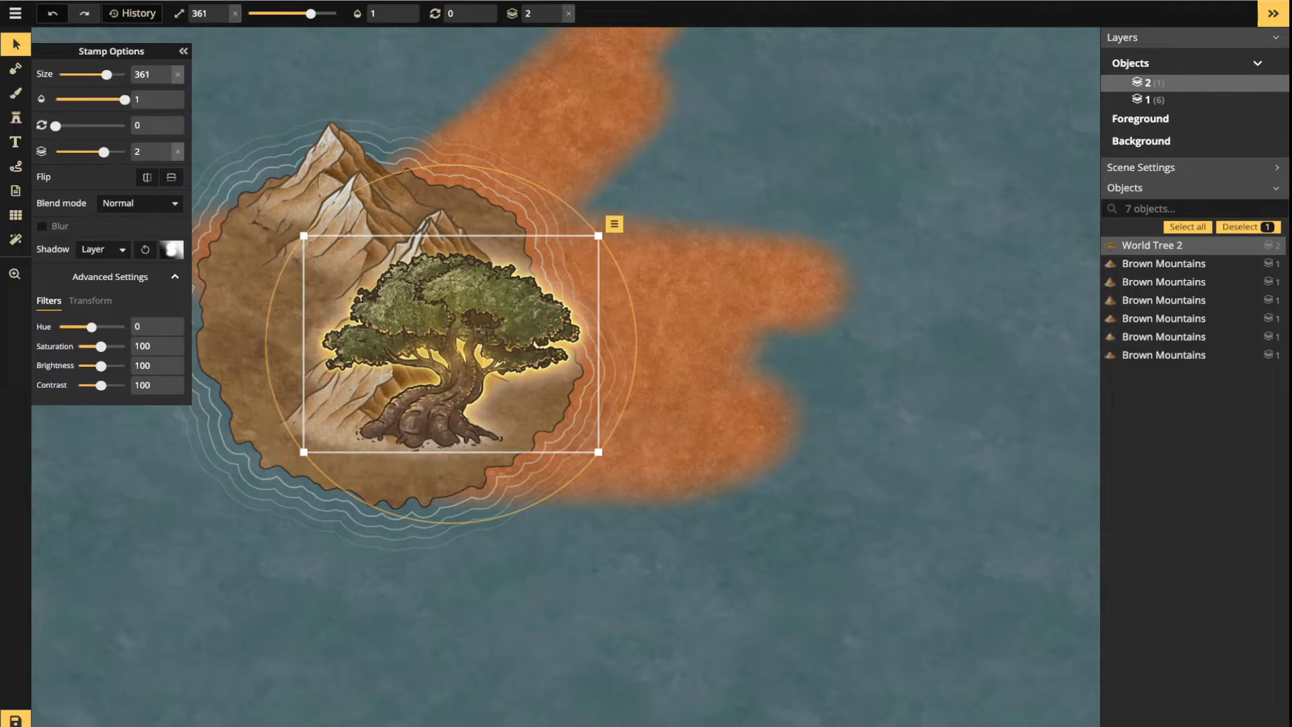
drag(463, 349, 782, 394)
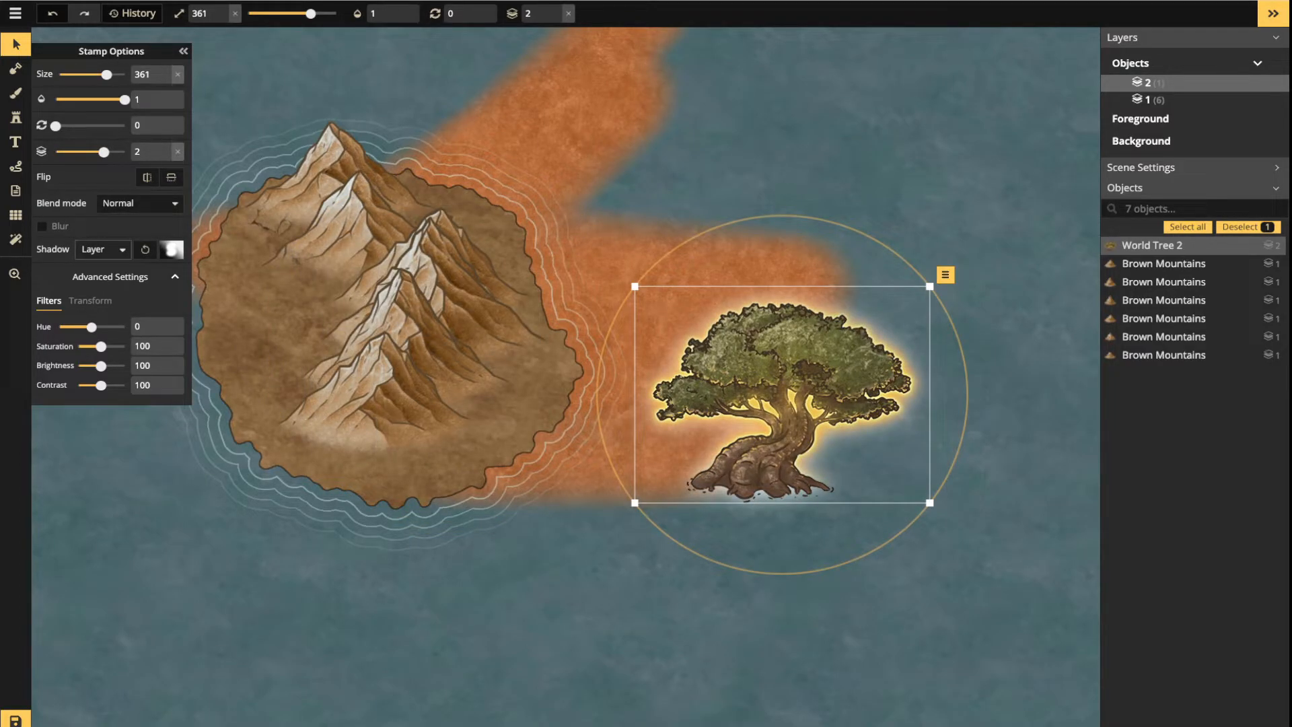
Select all the mountains and the World Tree, then examine the scene's layer shadow setting and the selection's shadow options
click(16, 45)
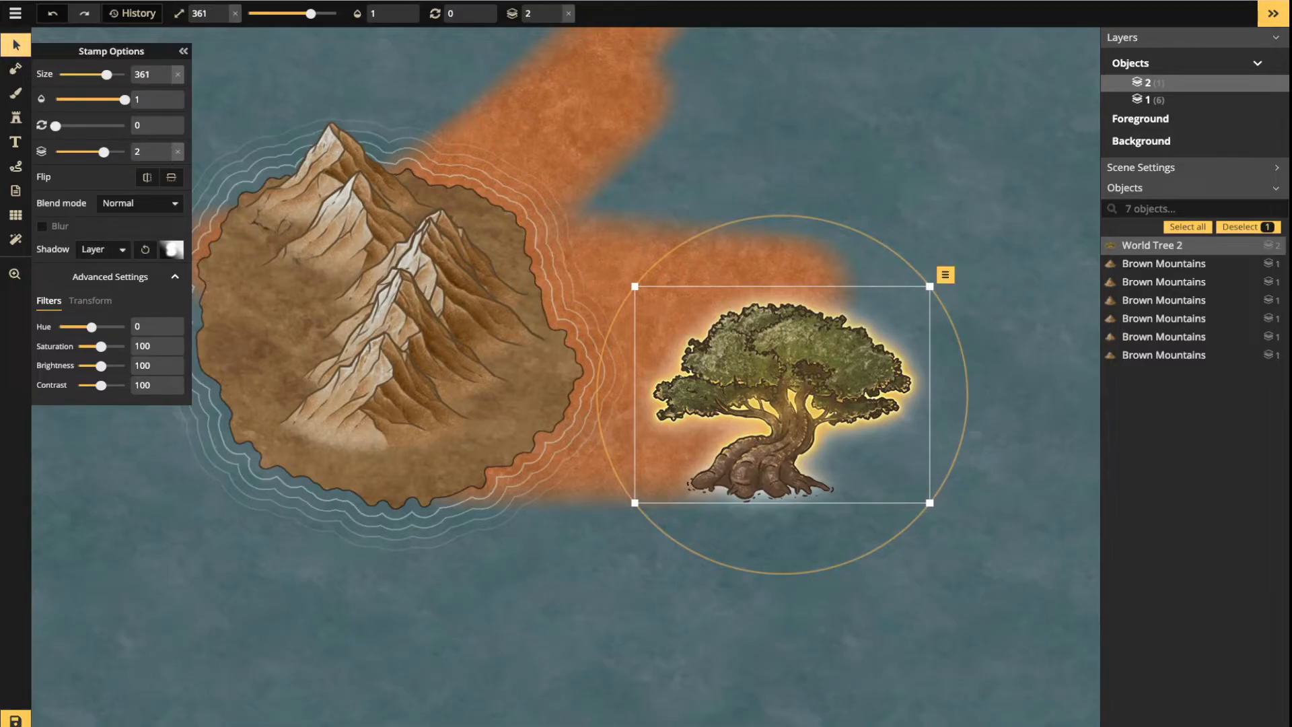
drag(200, 74, 857, 460)
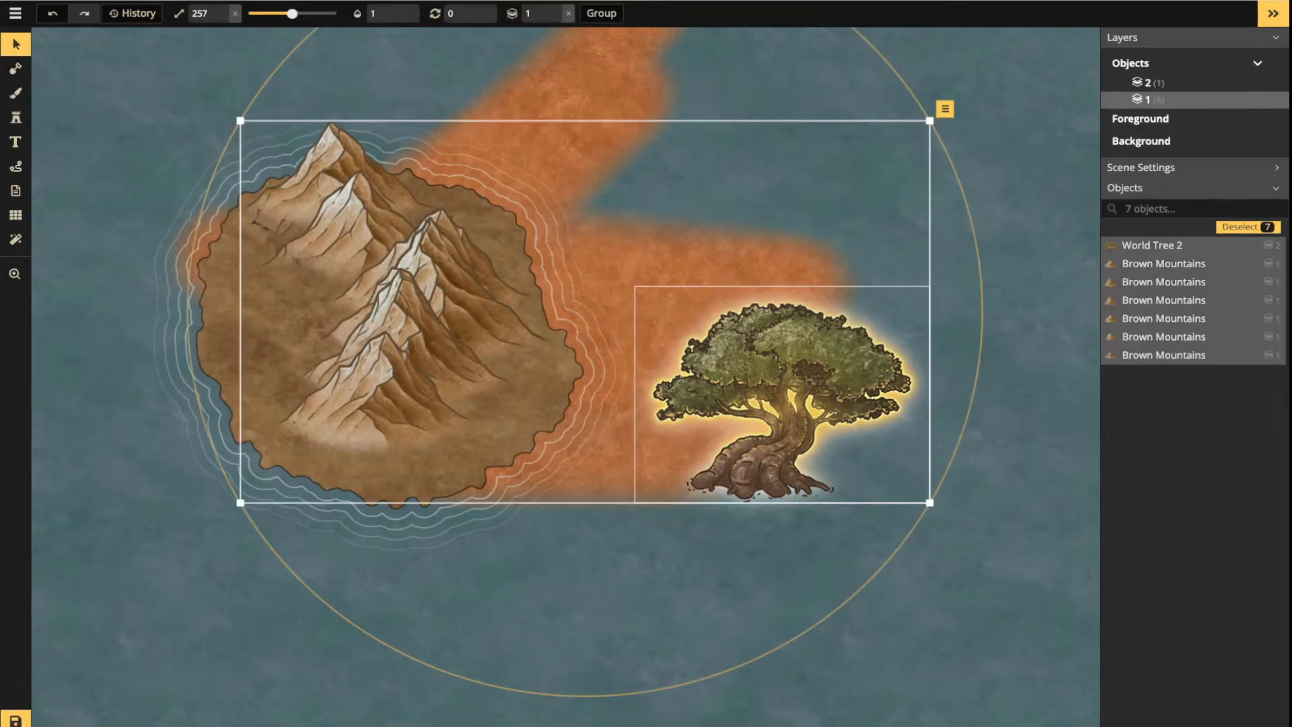
click(1194, 167)
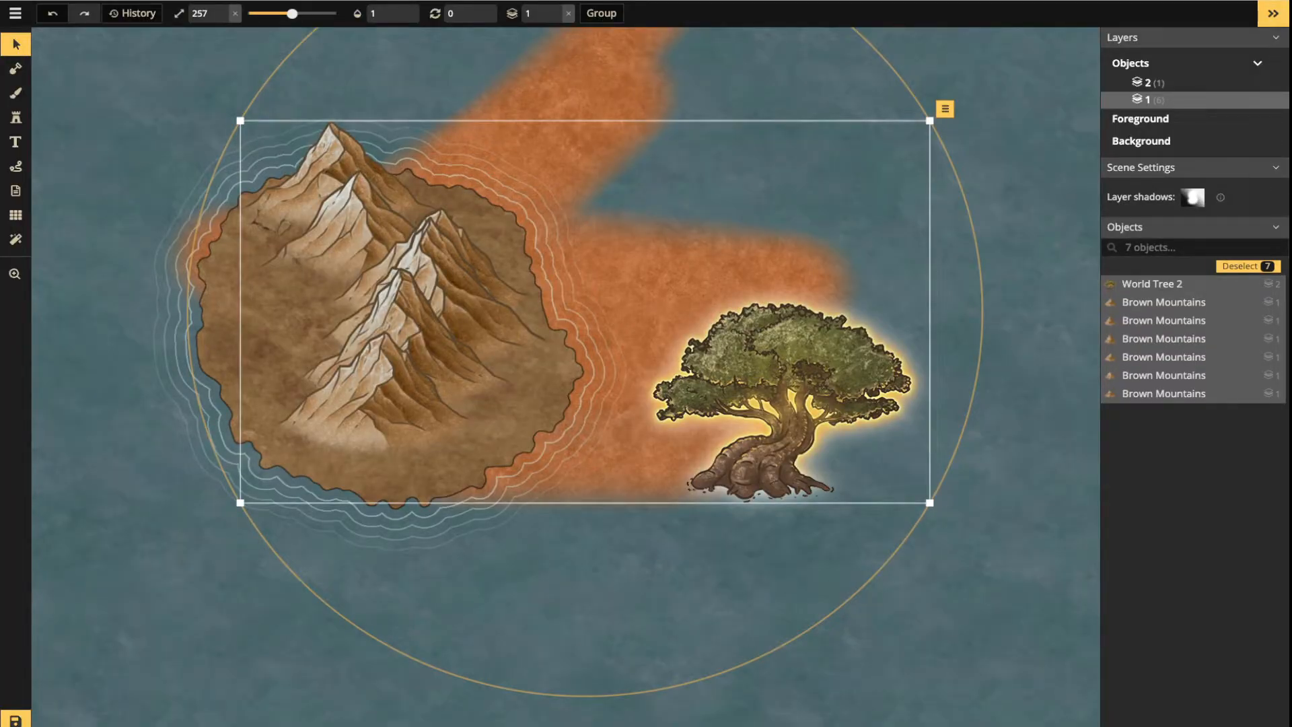
click(16, 44)
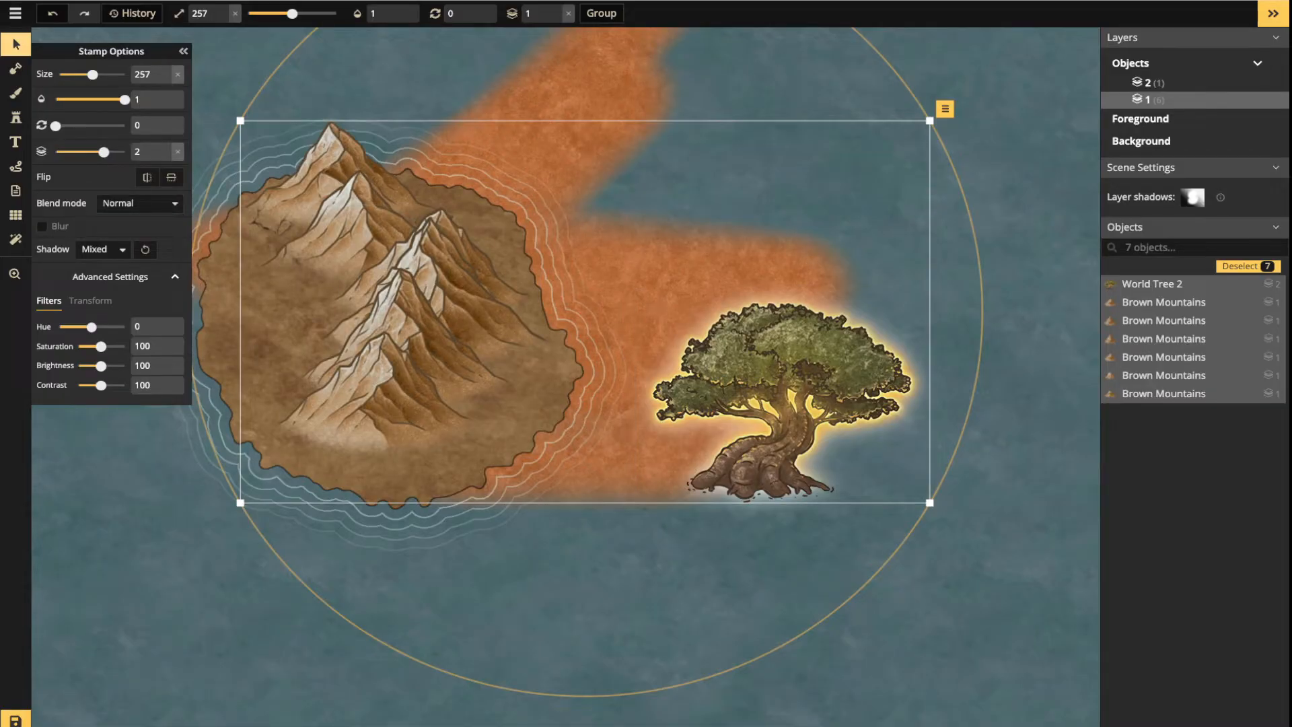
click(102, 249)
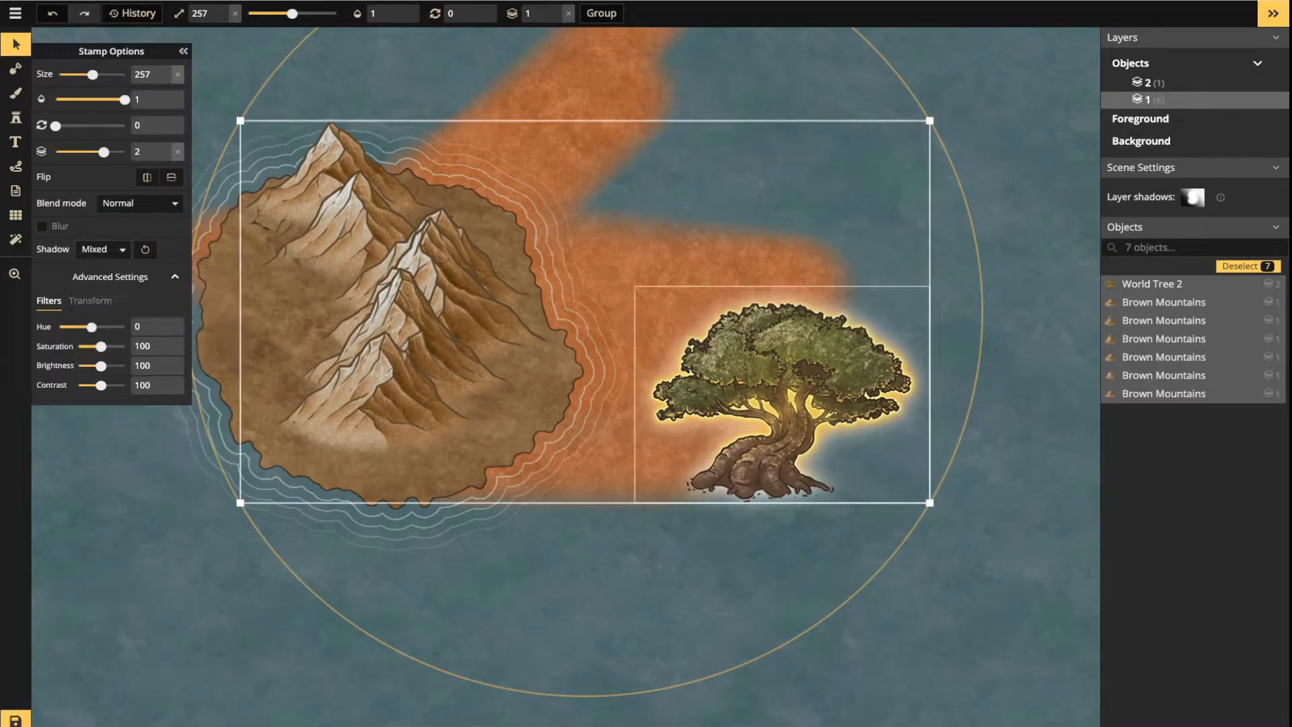
Set the global layer shadow offsets to 25 horizontal and -21.5 vertical for the World Tree, then move the tree northwest to the orange land's edge
click(754, 390)
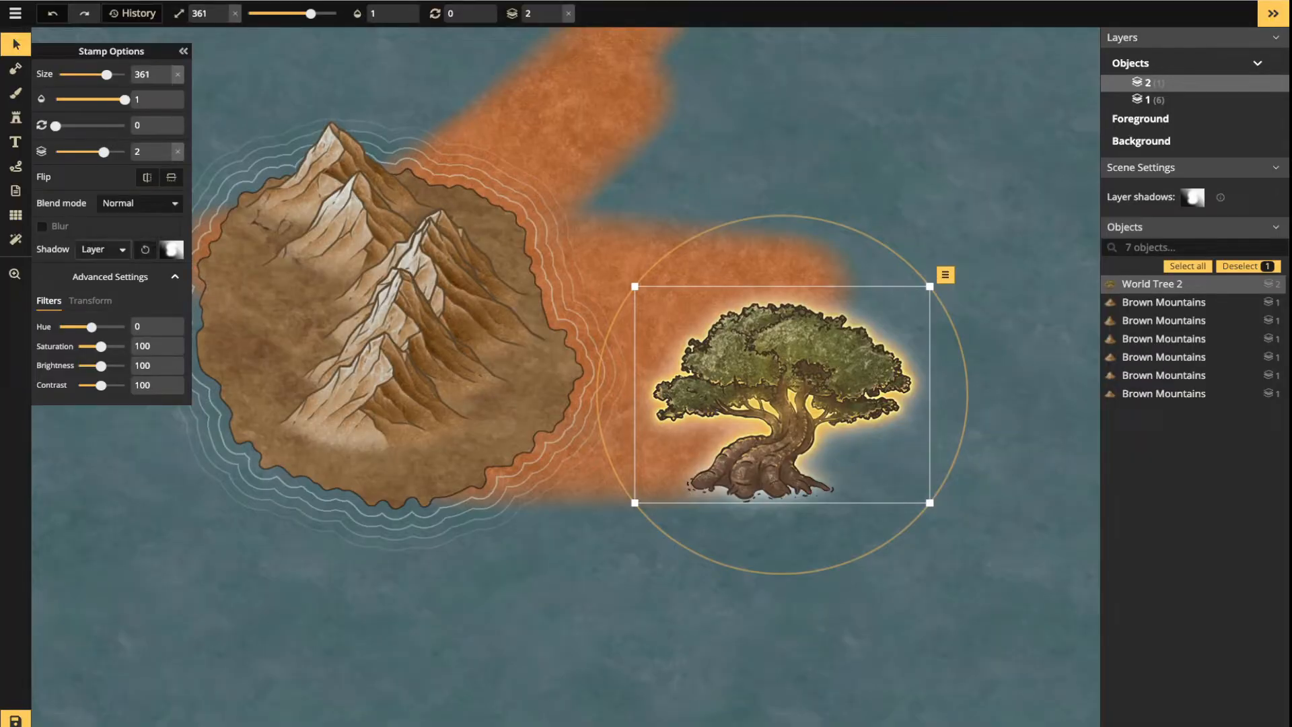
click(171, 249)
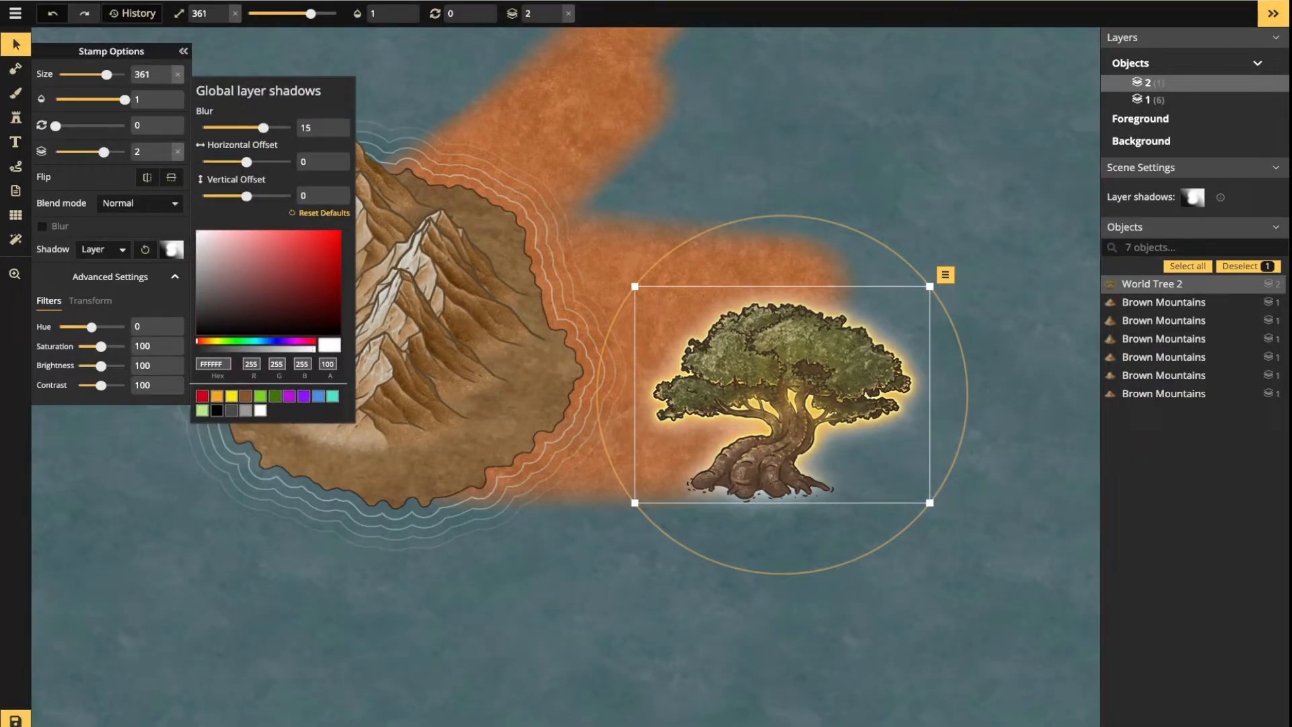
drag(246, 162, 208, 196)
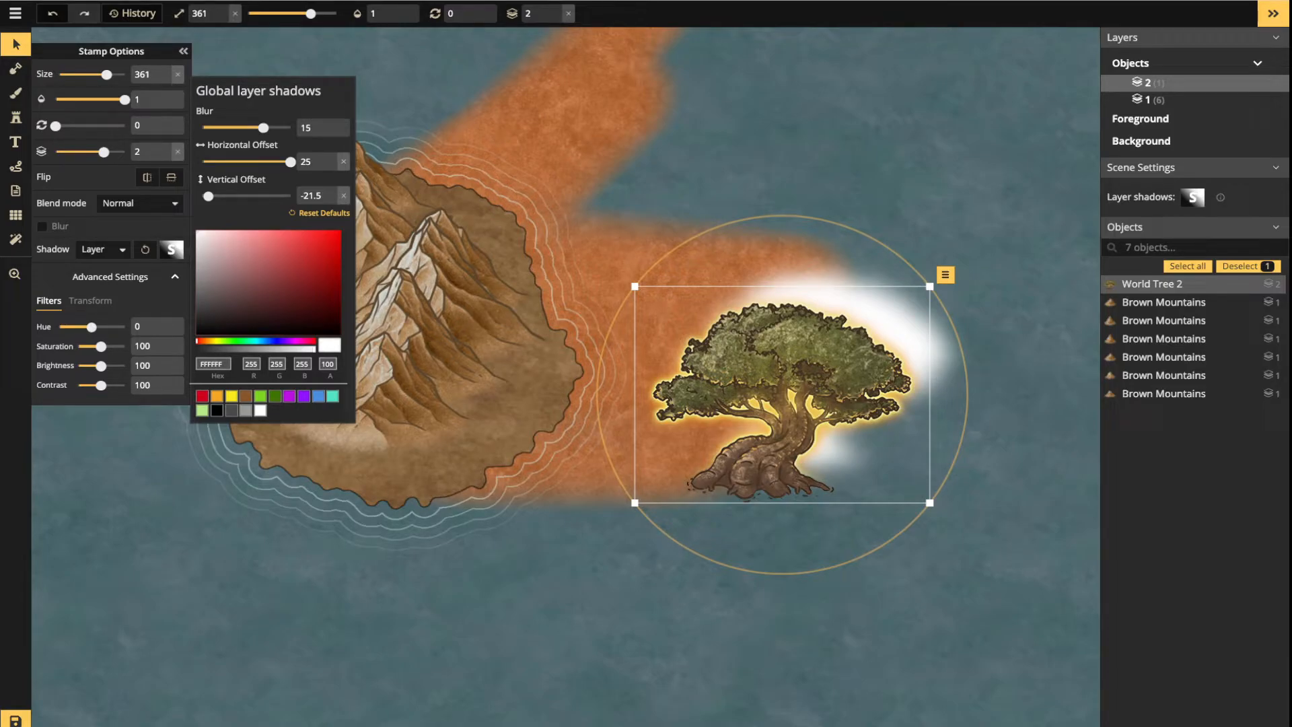
key(Escape)
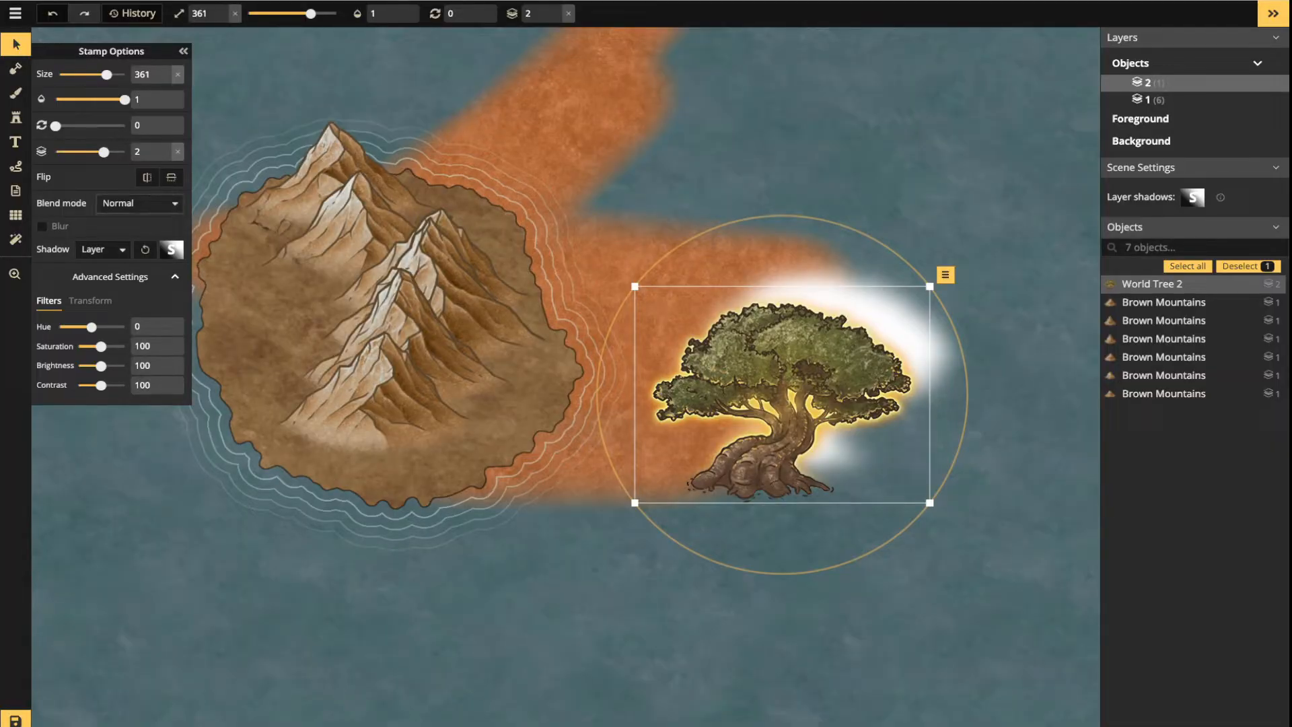
drag(782, 380, 695, 222)
scroll(582, 251, down, 3)
scroll(624, 242, down, 2)
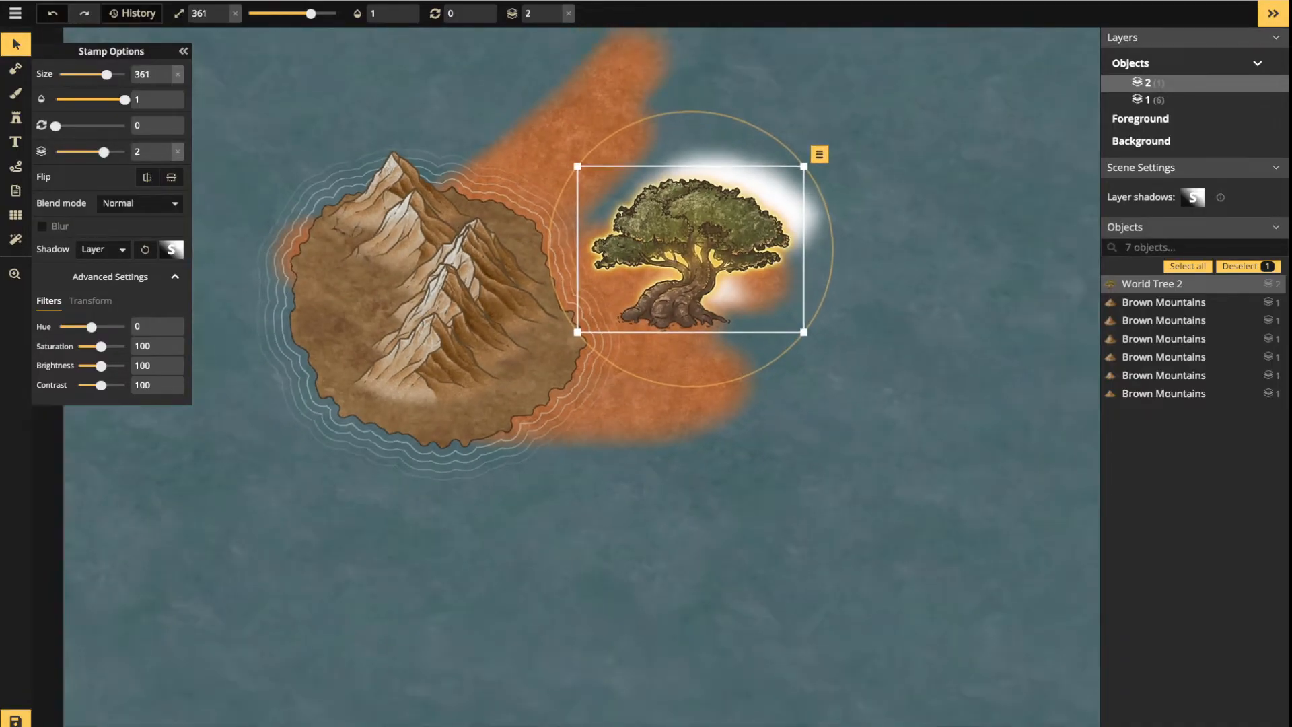
Move the northernmost Brown Mountains stamp slightly east so it overlaps the neighbouring peak
click(412, 233)
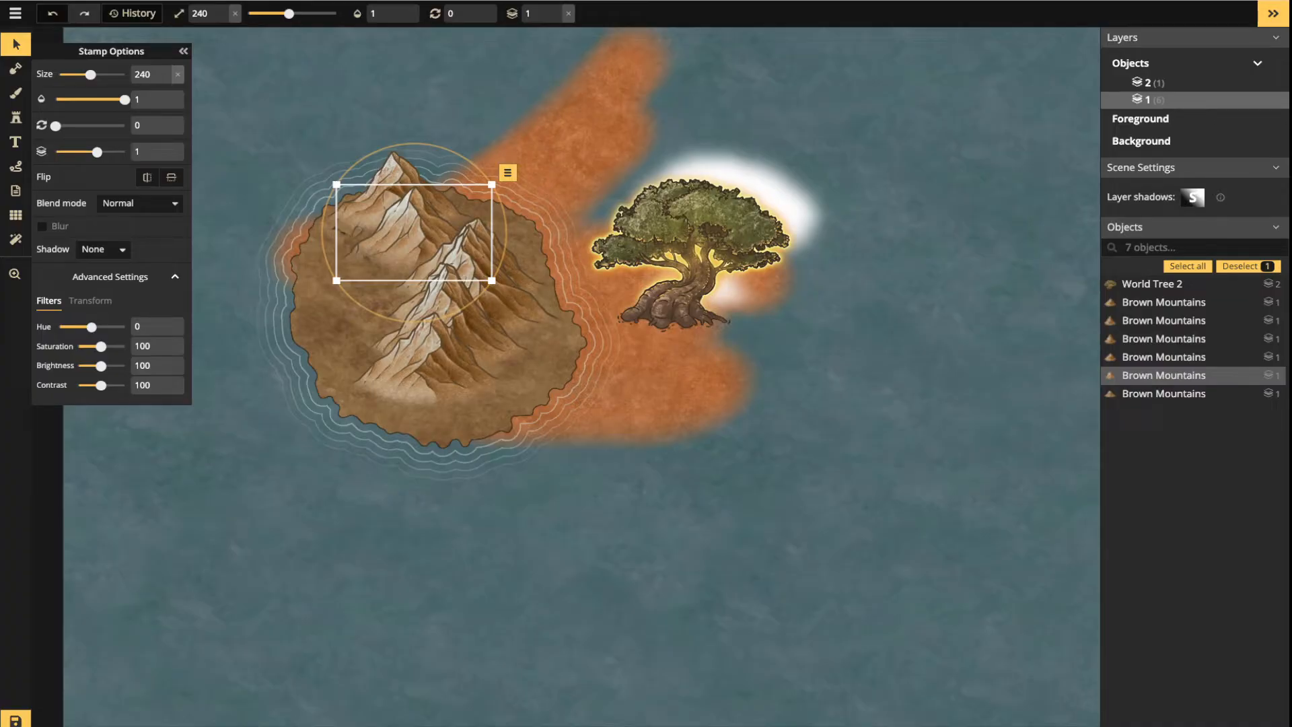
click(385, 182)
drag(385, 182, 413, 181)
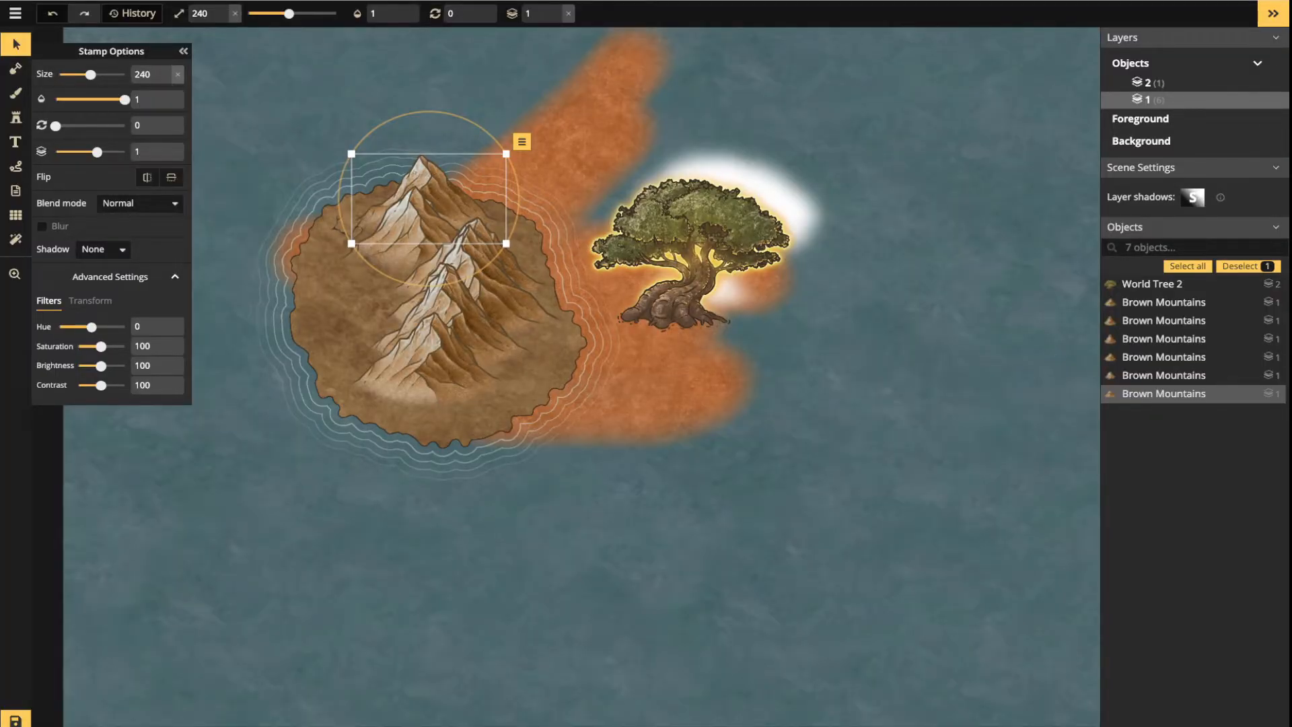
Filter the stamp catalog to Fantasy Regional HD instead of Fantasy Battlemaps 2.0 and place a Deciduous Trees stamp on the water southeast of the island
click(686, 249)
click(15, 117)
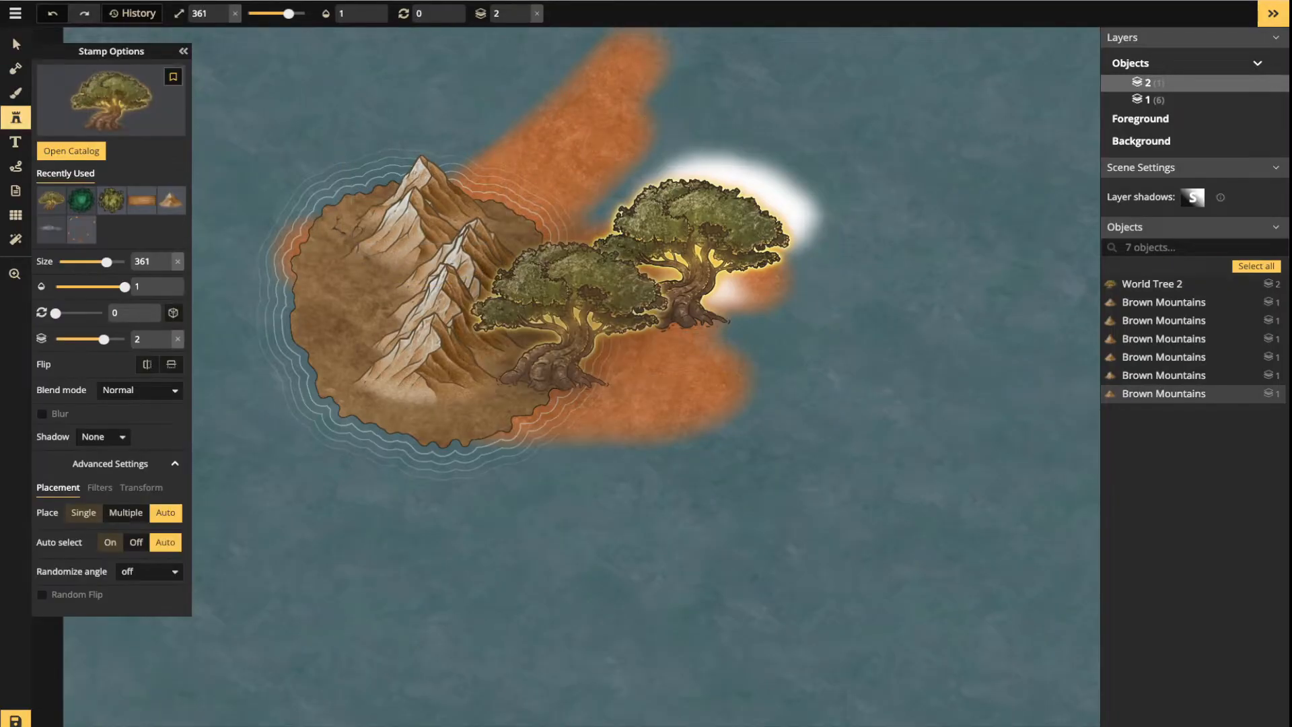
click(101, 108)
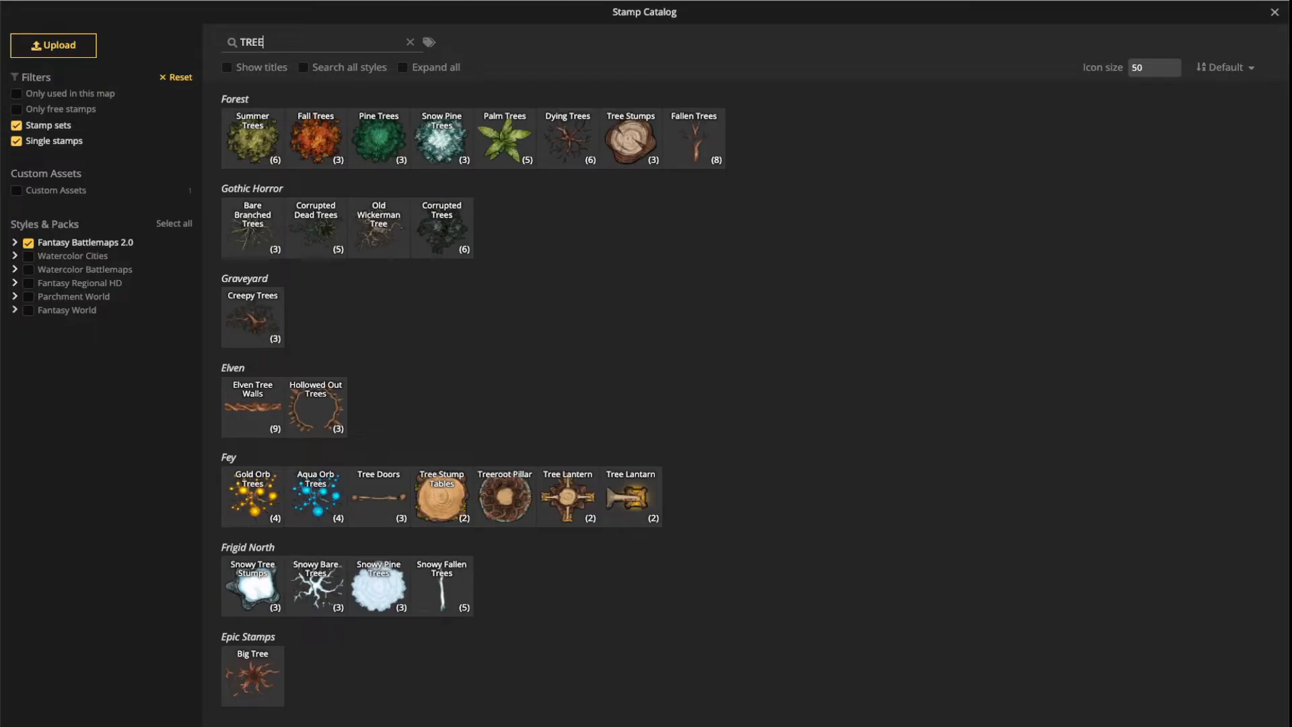
click(28, 243)
click(28, 284)
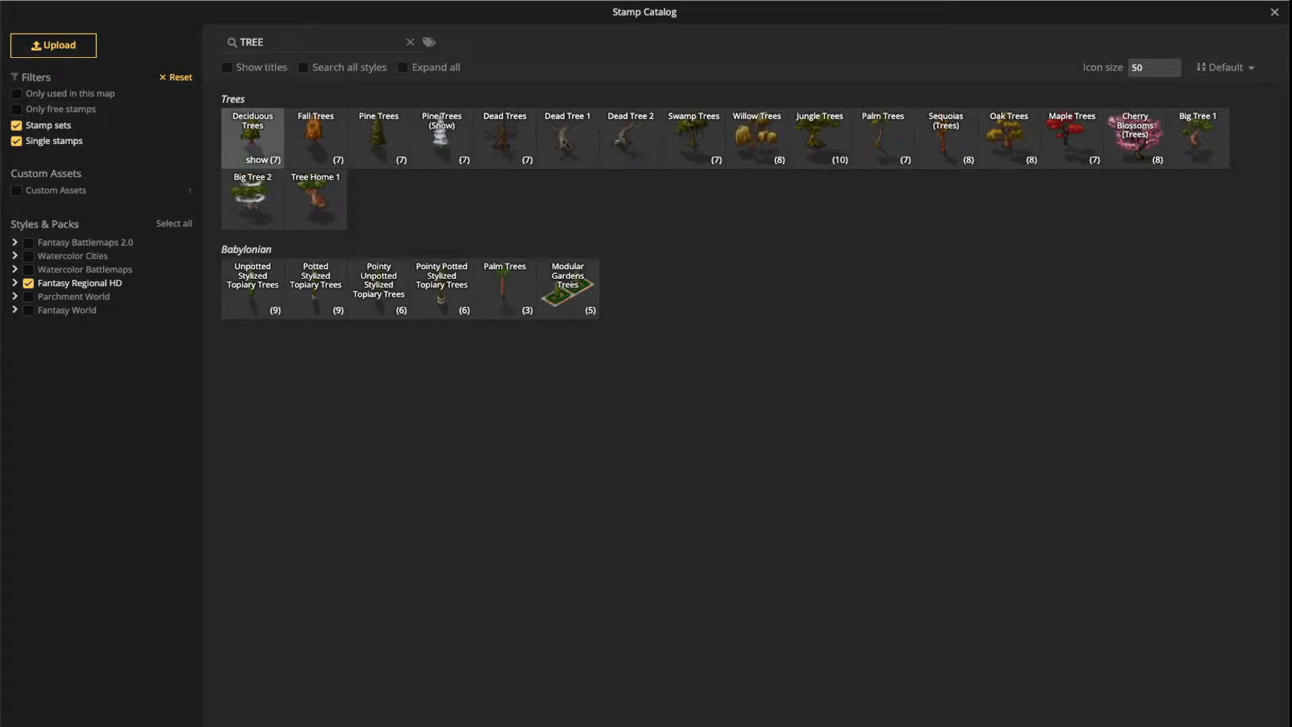
click(252, 138)
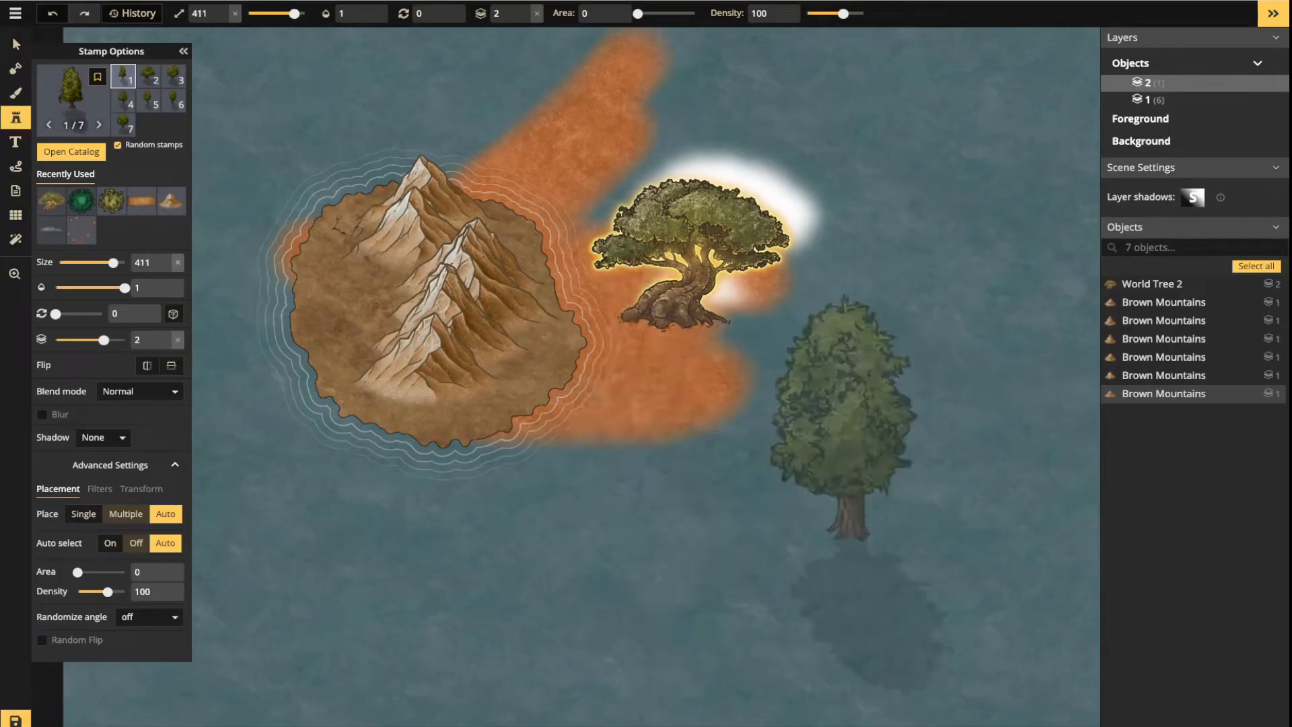
click(838, 414)
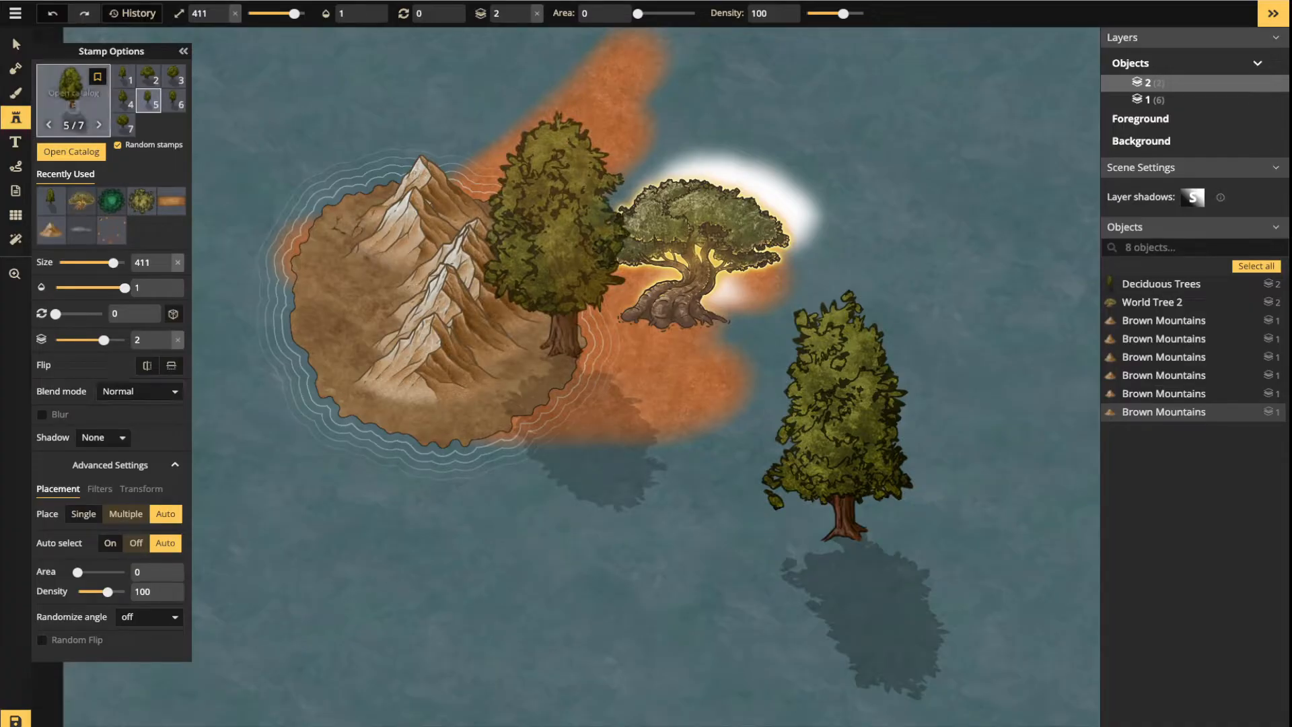
Switch the deciduous tree's shadow to Object, then Layer, and back to None to compare them with its built-in shadow
click(16, 45)
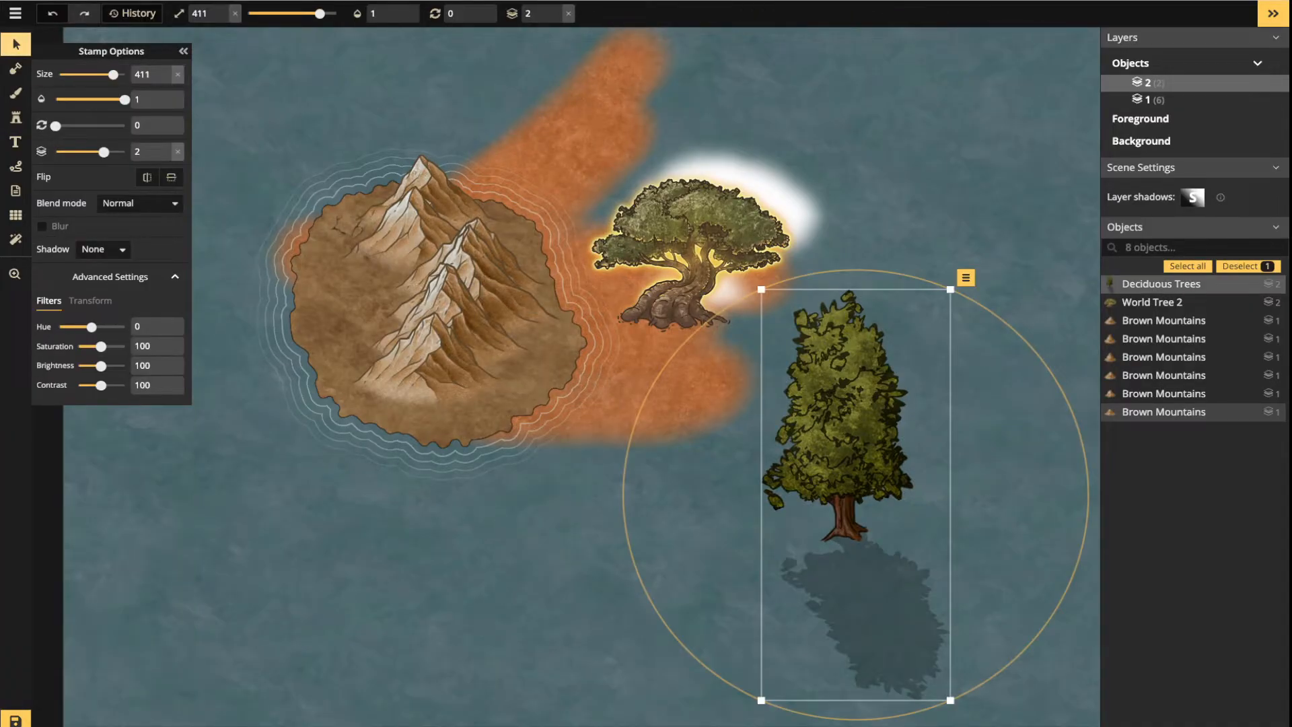
click(102, 249)
click(101, 310)
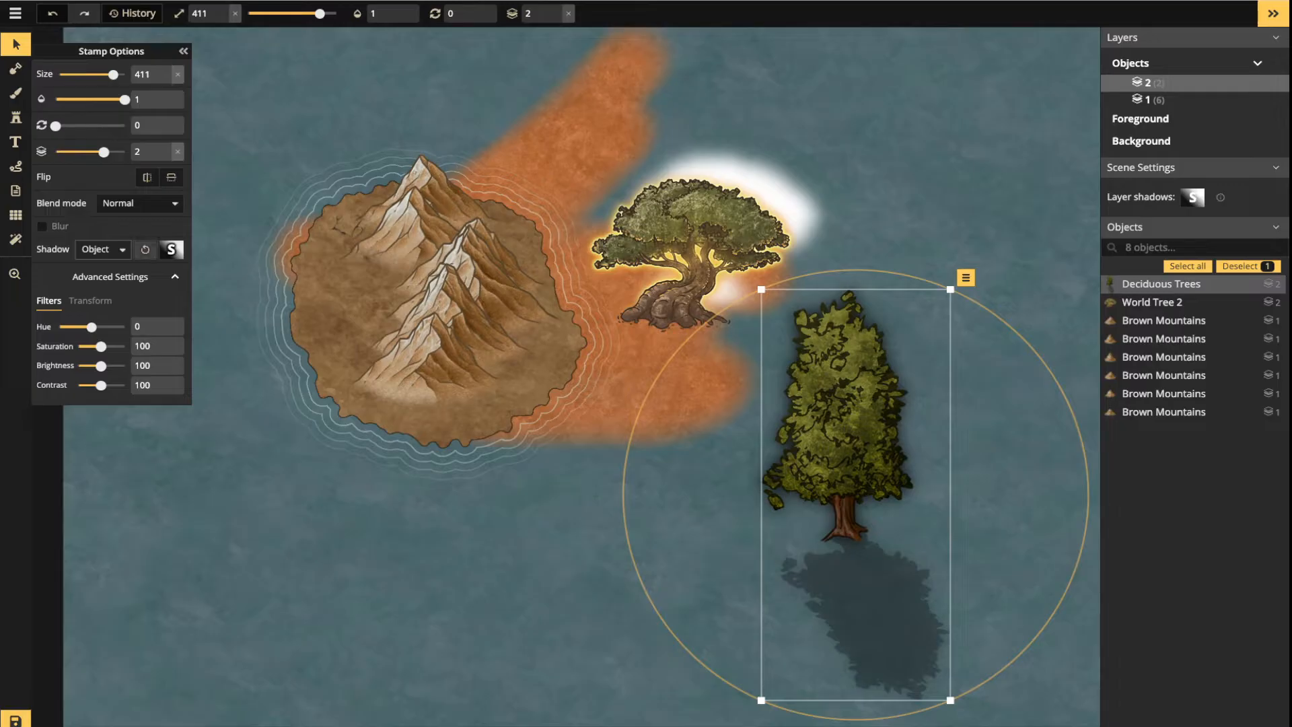
click(103, 249)
click(142, 349)
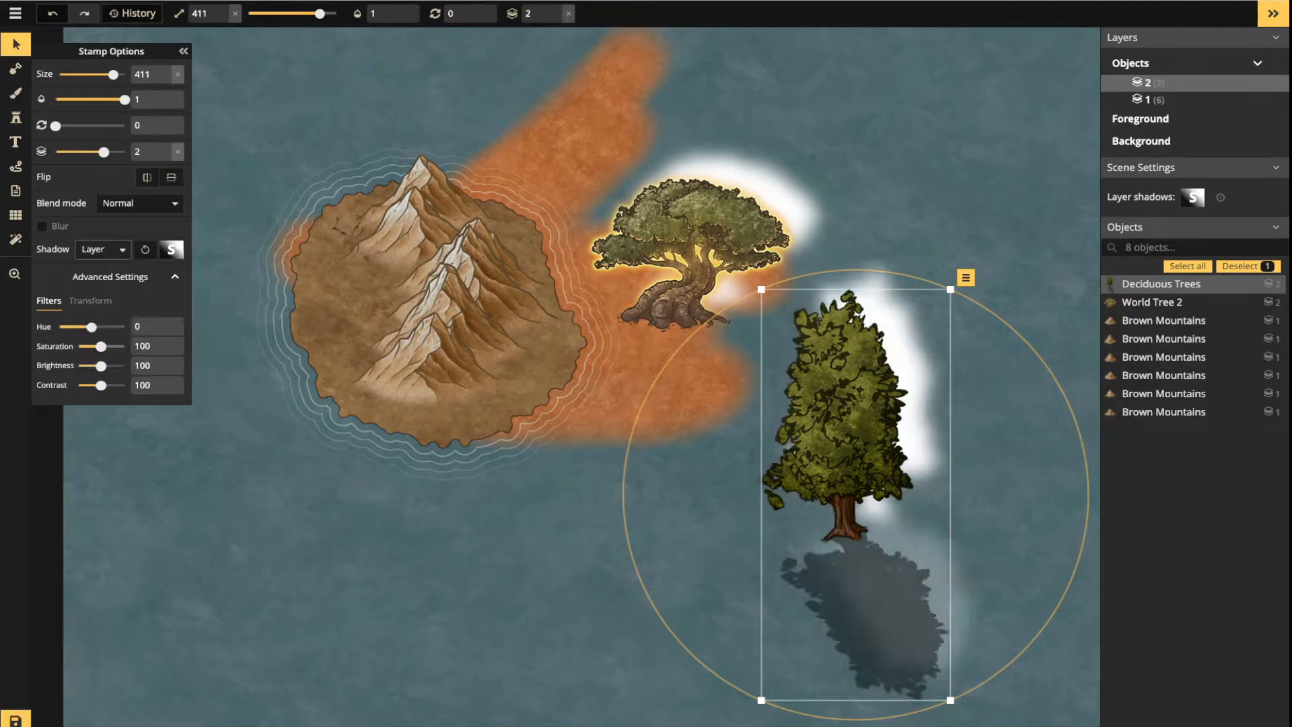
click(103, 249)
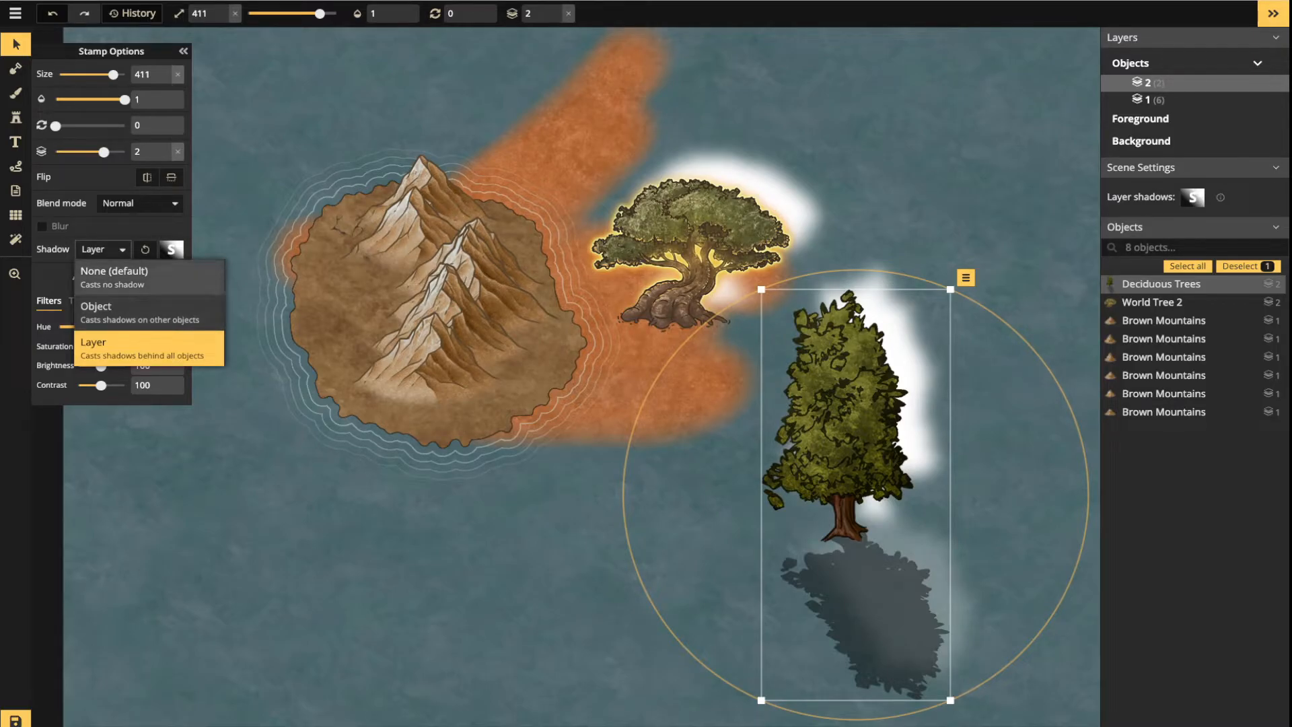
click(142, 277)
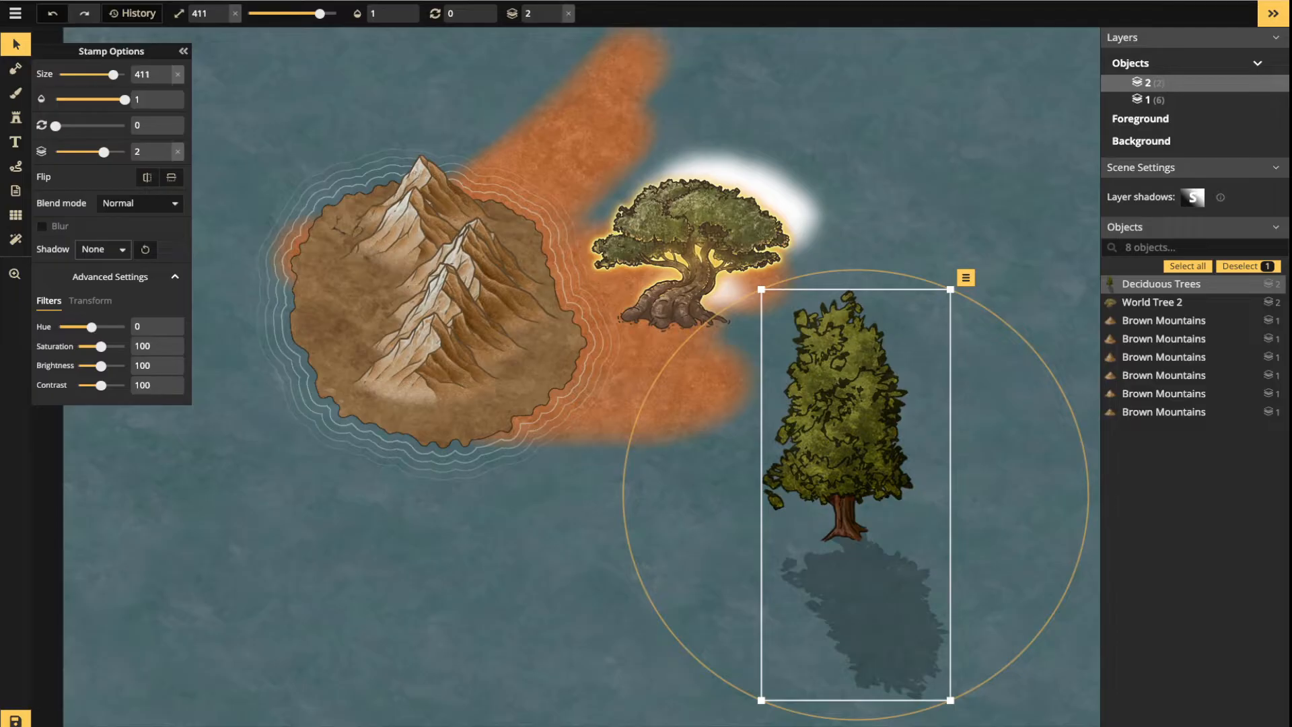
Delete the World Tree stamp from the orange land
click(696, 253)
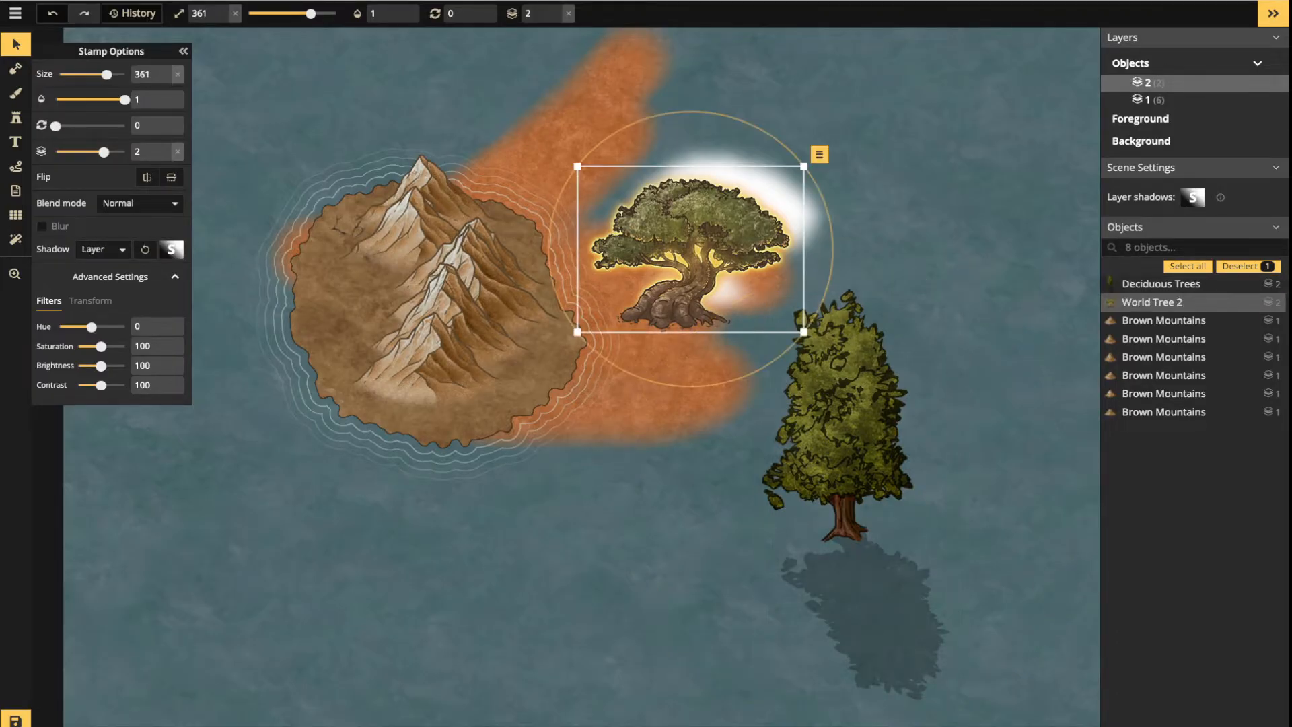
key(Delete)
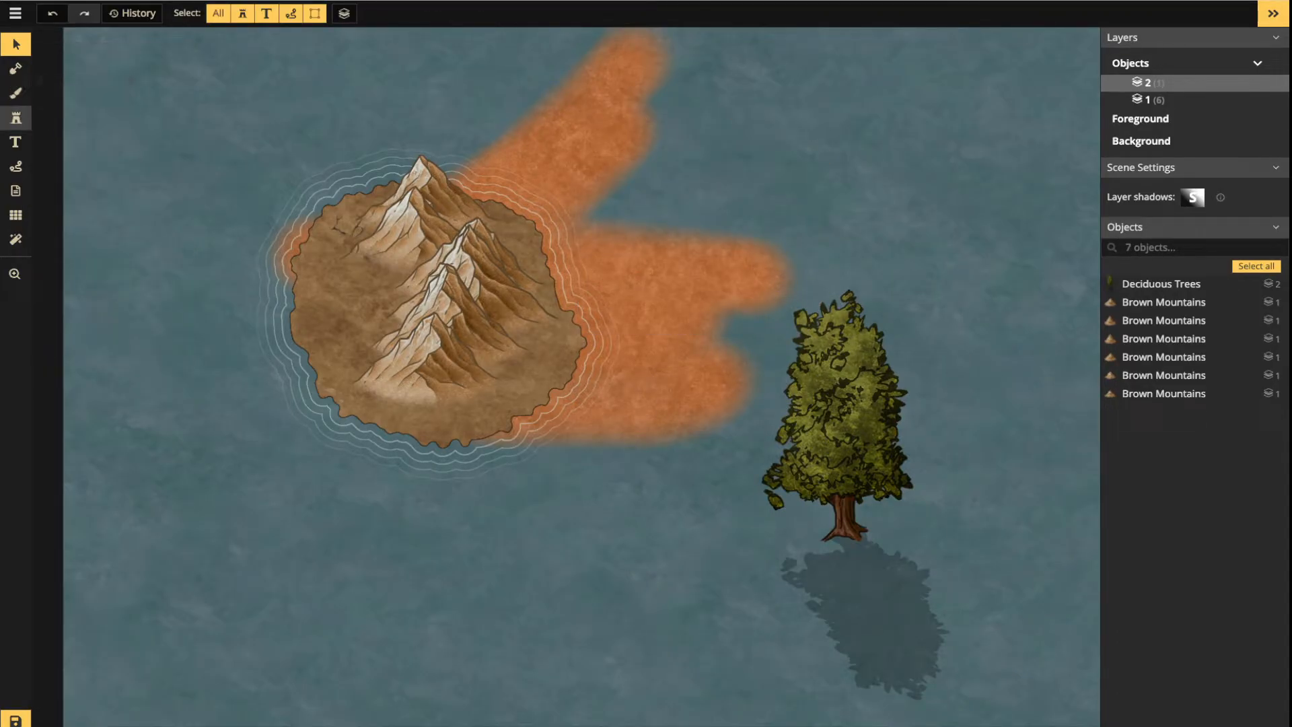
Review the shadow choices and advanced settings available for placing a new World Tree stamp
click(15, 118)
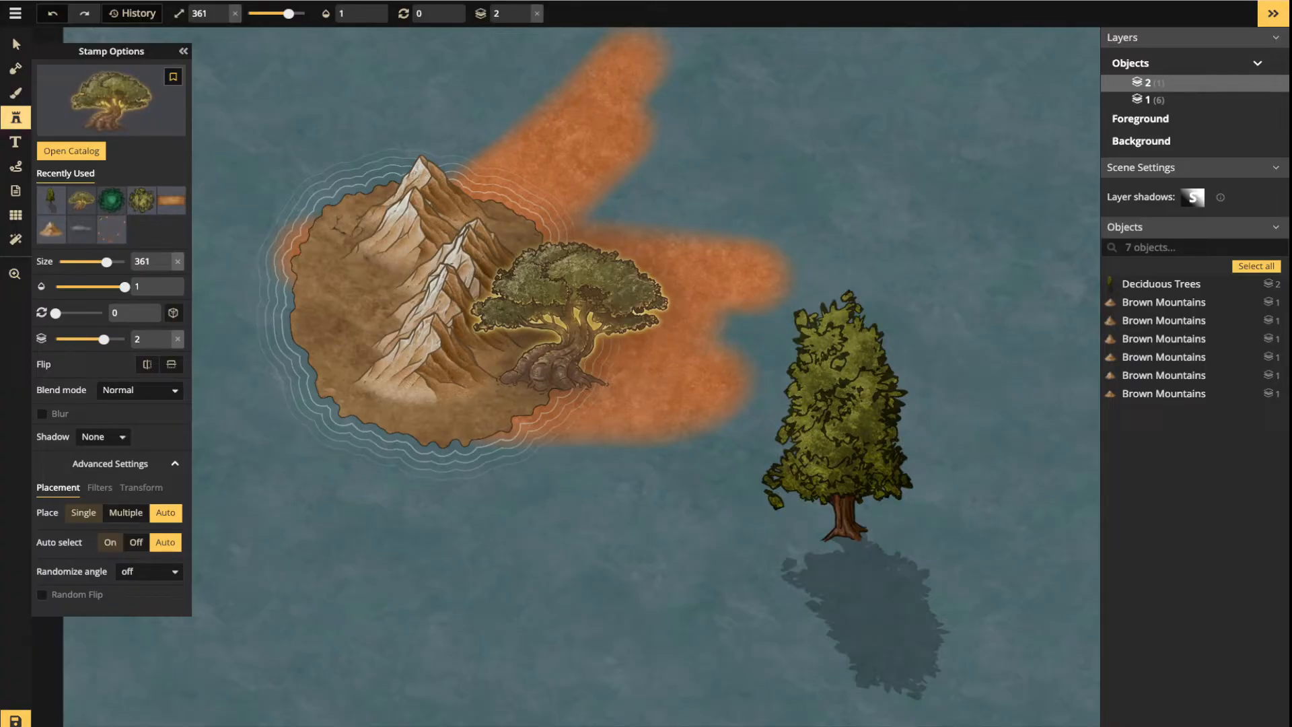
click(102, 437)
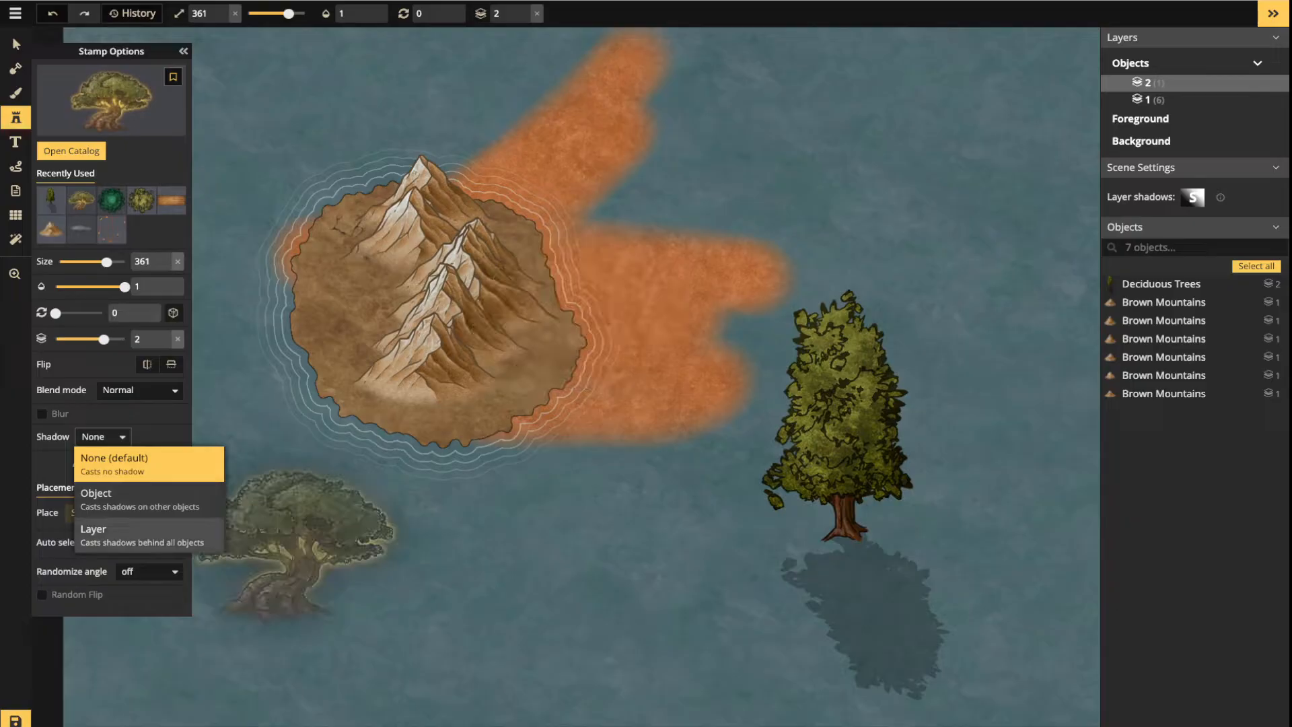
click(269, 541)
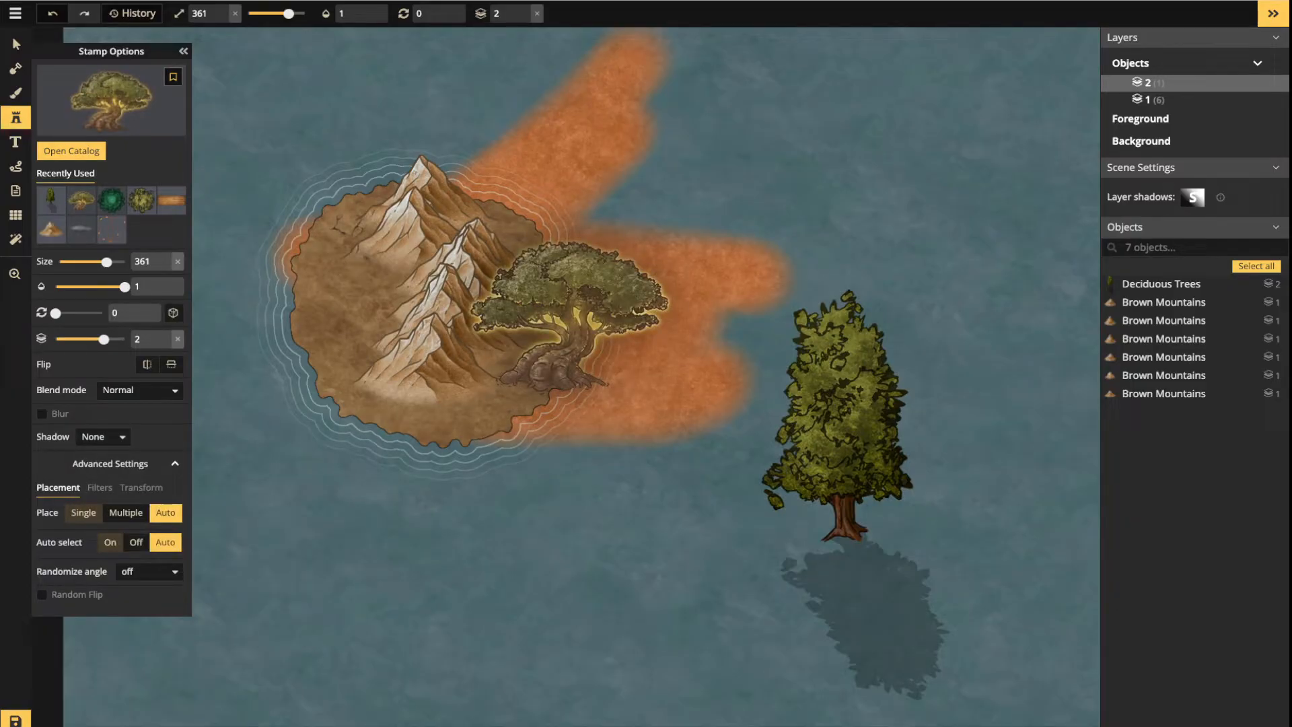
click(174, 463)
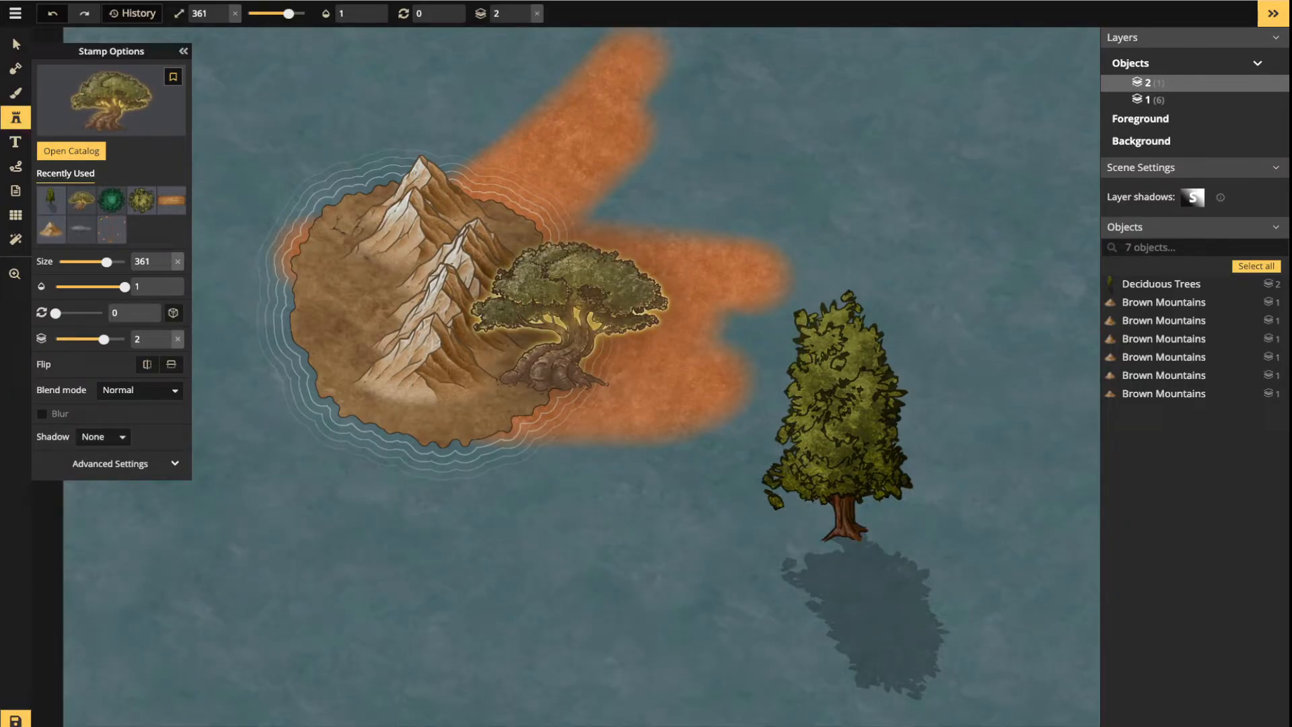
click(175, 463)
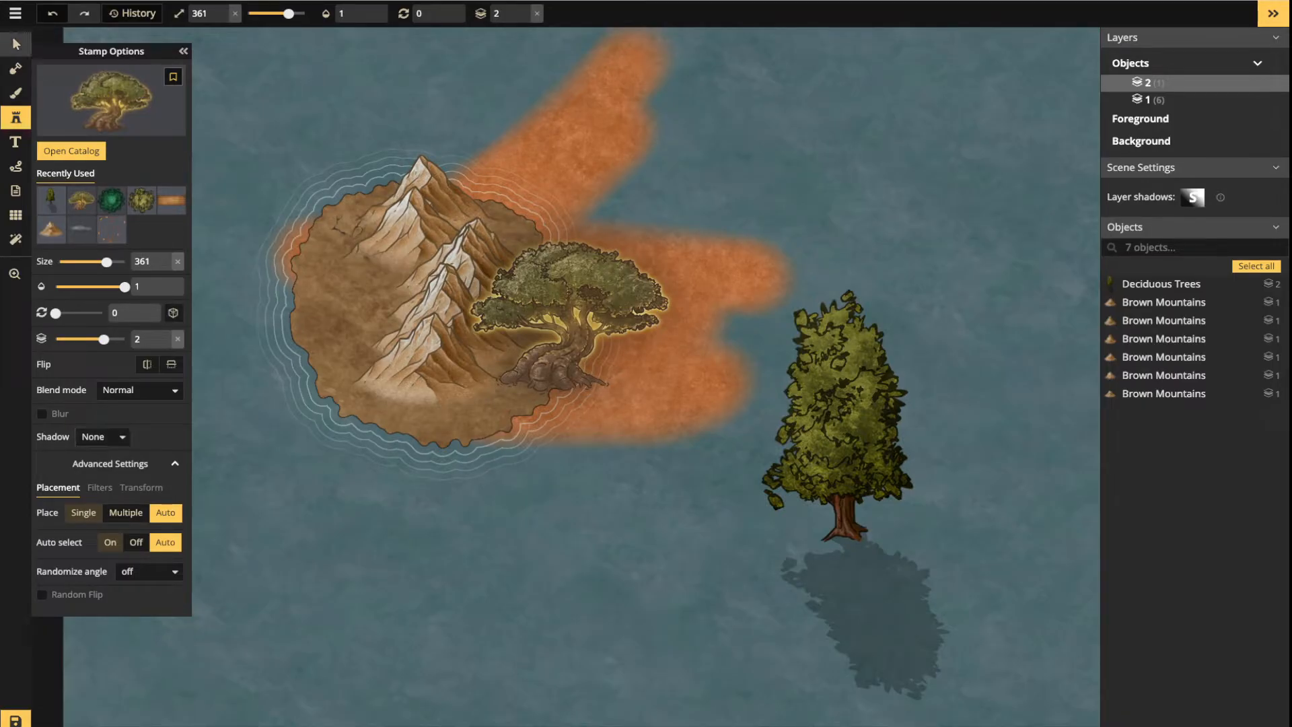
Pick up the Brown Mountains stamp from an existing mountain for placement and show its placement settings
click(16, 45)
click(402, 234)
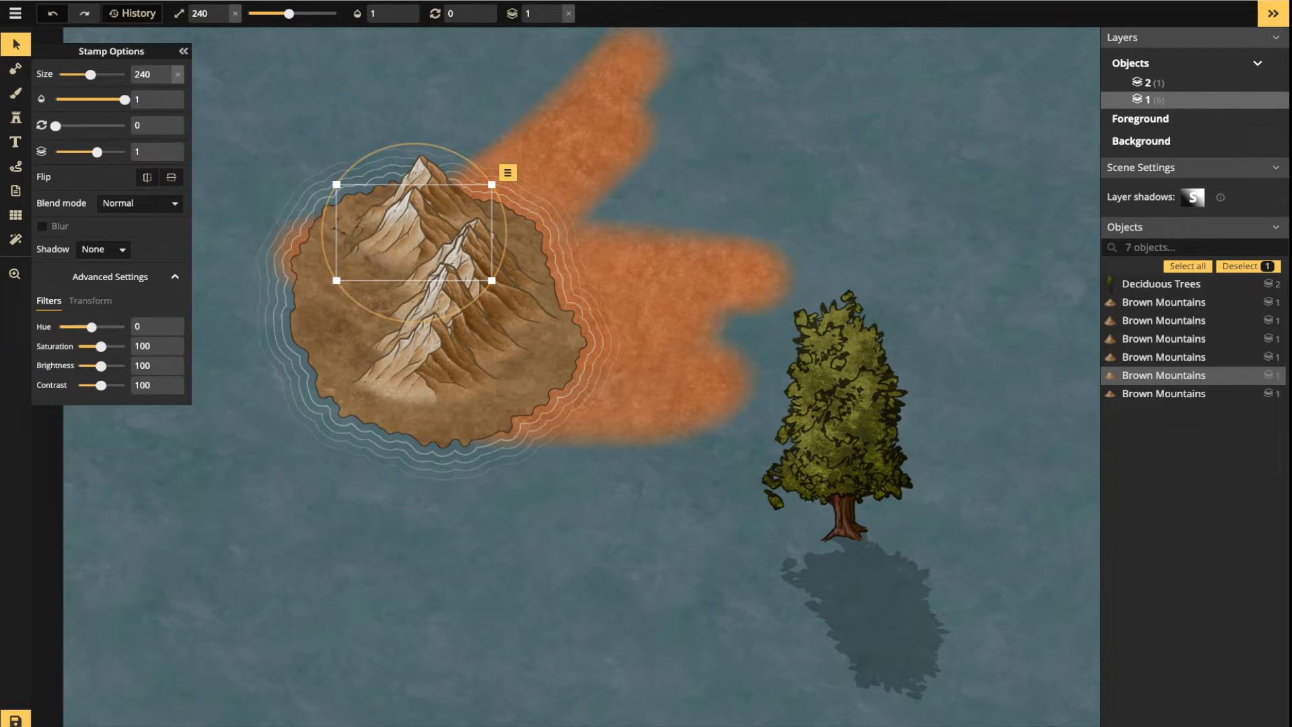
click(17, 117)
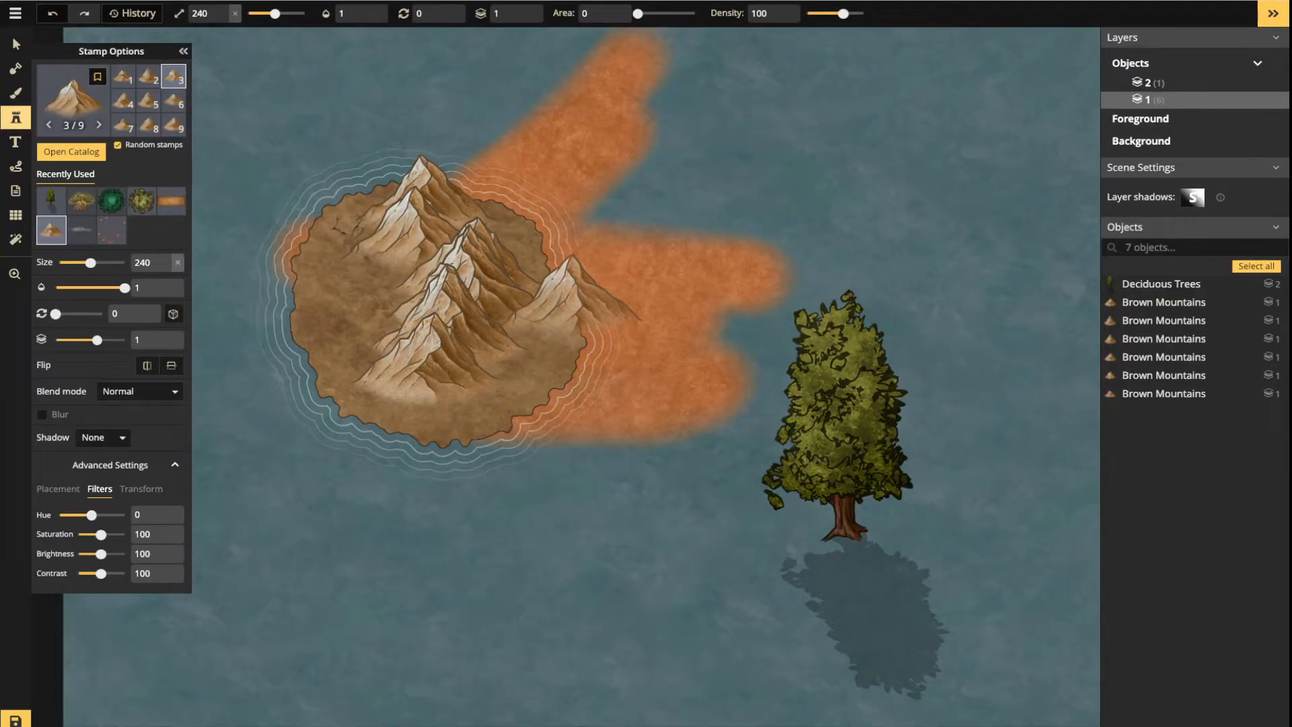
click(57, 489)
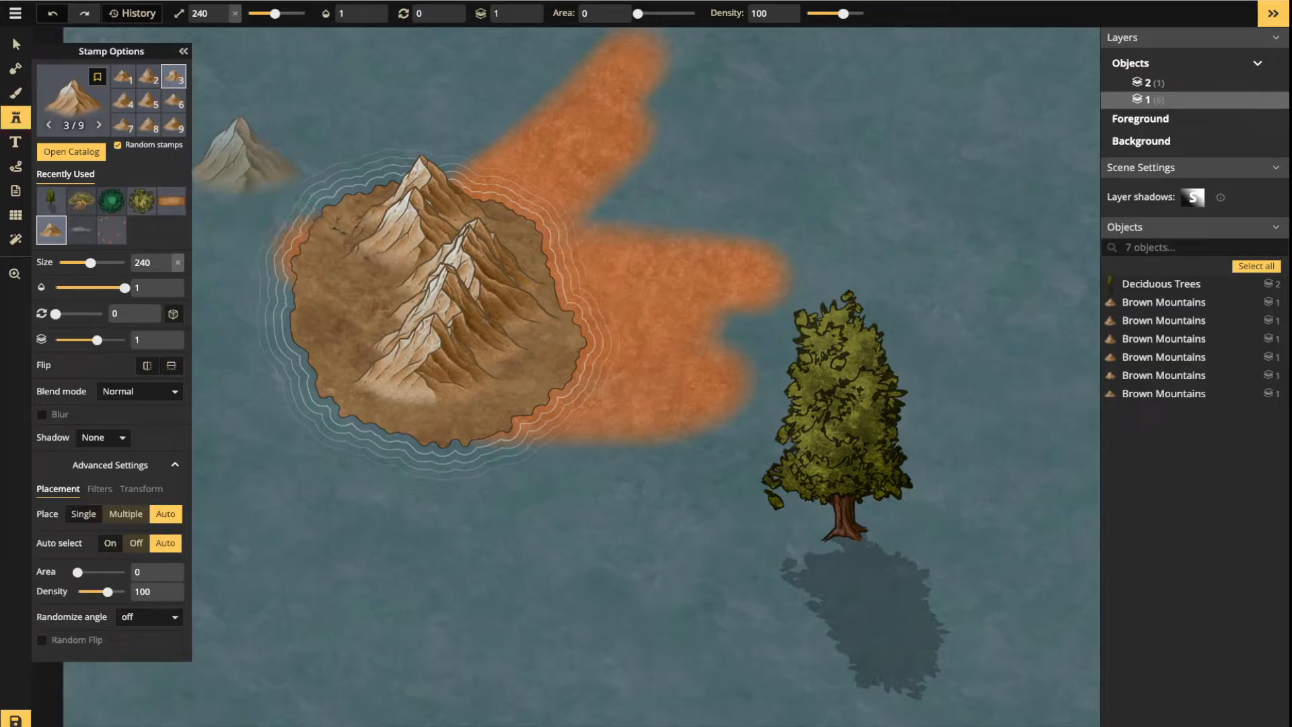
Choose the World Tree stamp, set its placement to Multiple, and scatter a group of trees across the water south of the island
click(80, 200)
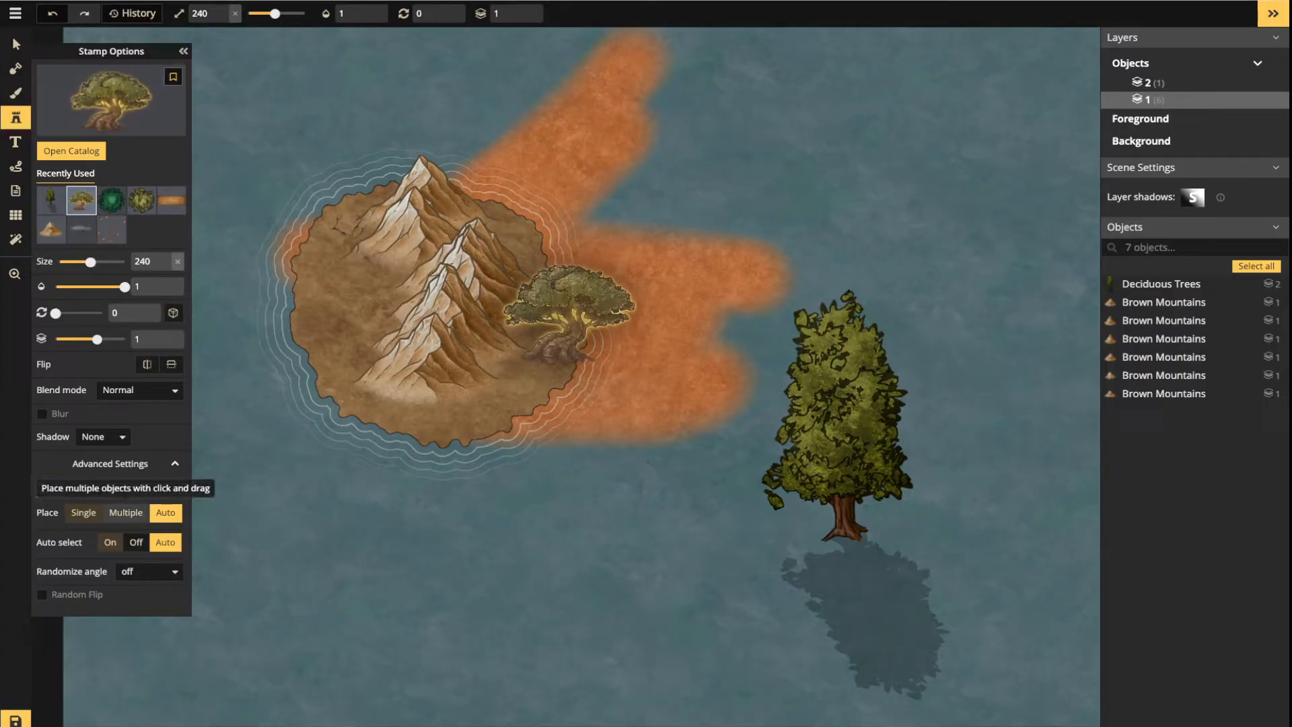
click(126, 512)
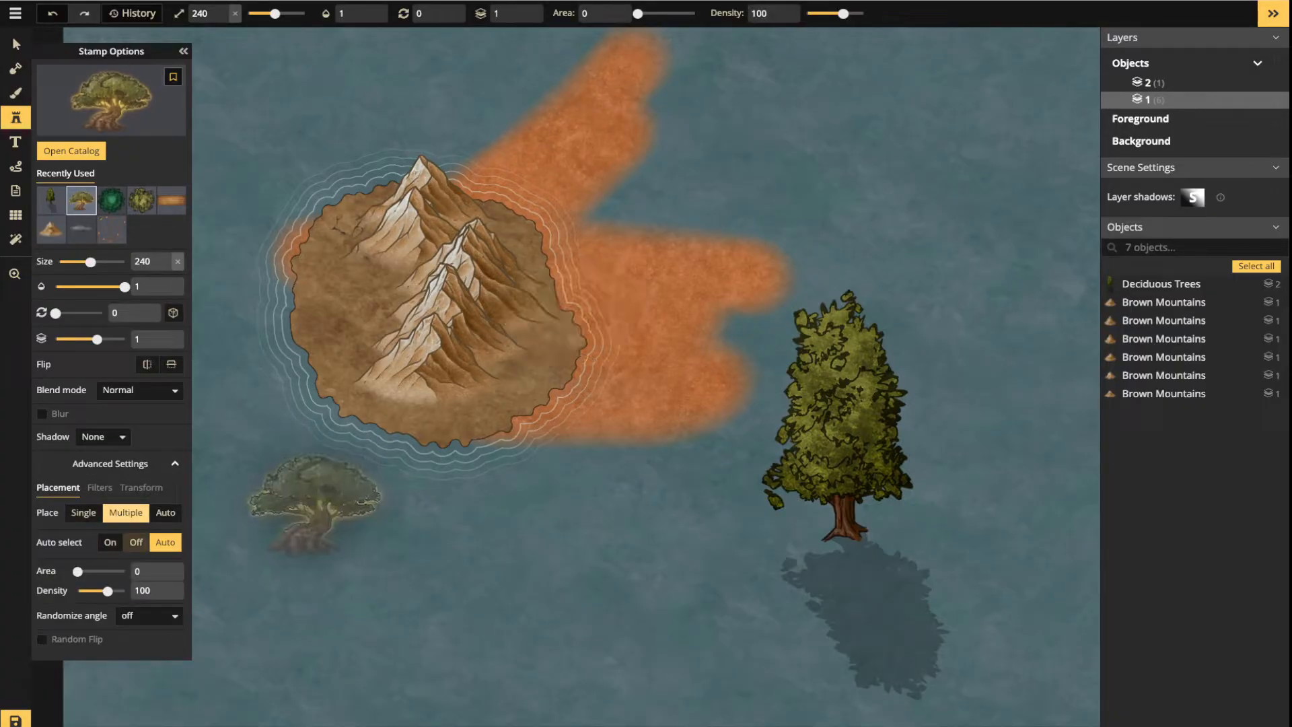
mouse_move(312, 505)
mouse_down()
mouse_move(370, 548)
mouse_move(572, 552)
mouse_move(562, 612)
mouse_move(512, 663)
mouse_move(283, 622)
mouse_move(242, 595)
mouse_move(431, 599)
mouse_move(589, 501)
mouse_up()
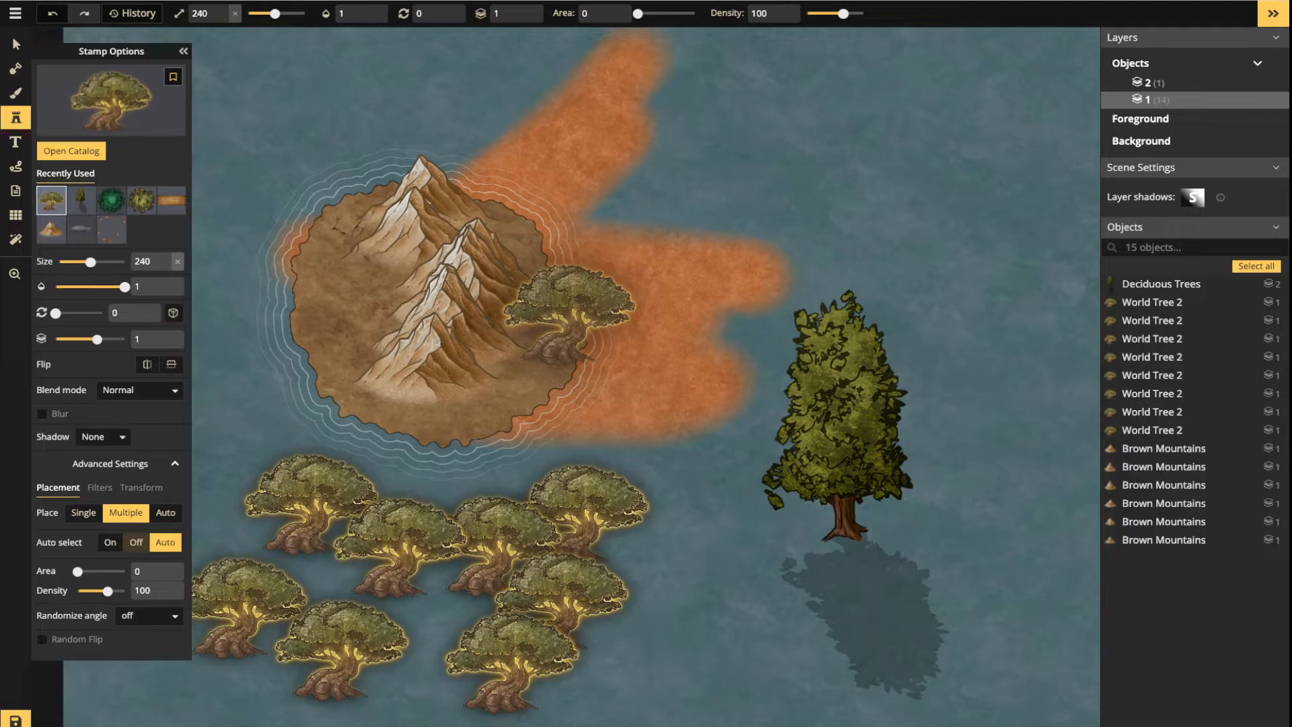
Delete the group of World Tree stamps from the water south of the island
click(16, 44)
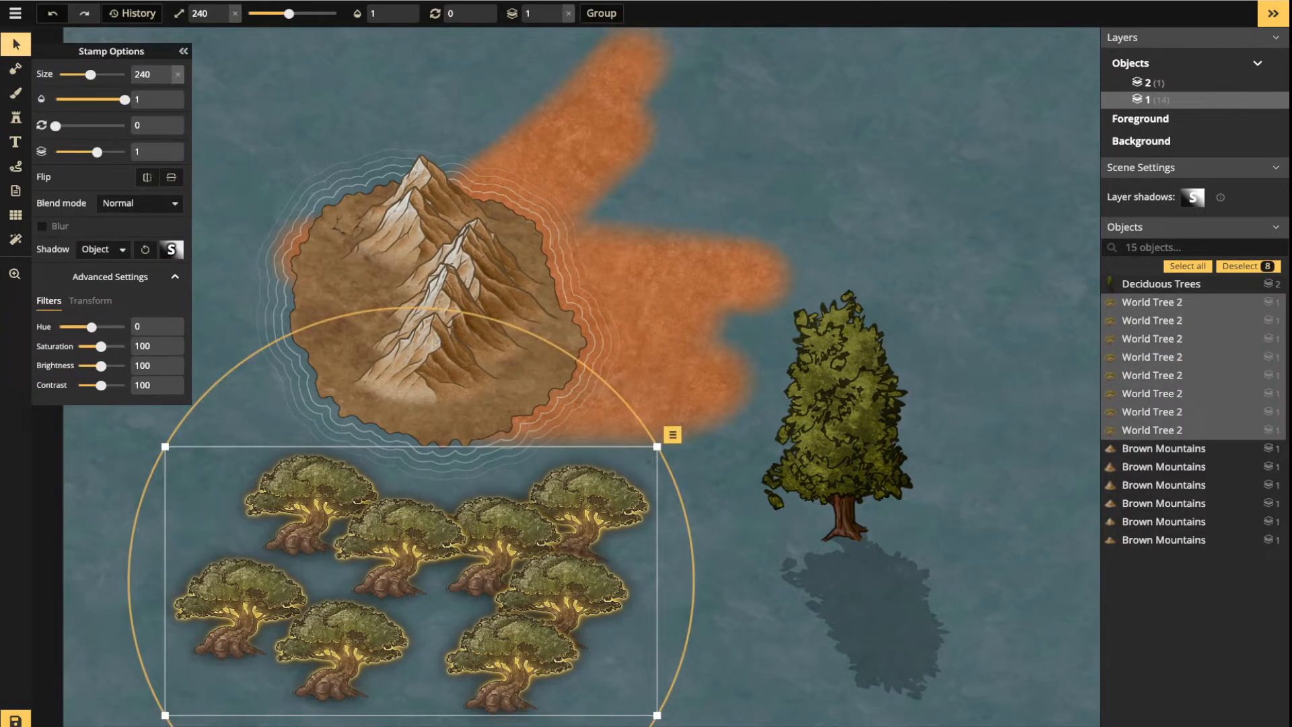
key(Delete)
Set the World Tree stamp's placement to Single and place one tree in the water southwest of the island
click(16, 117)
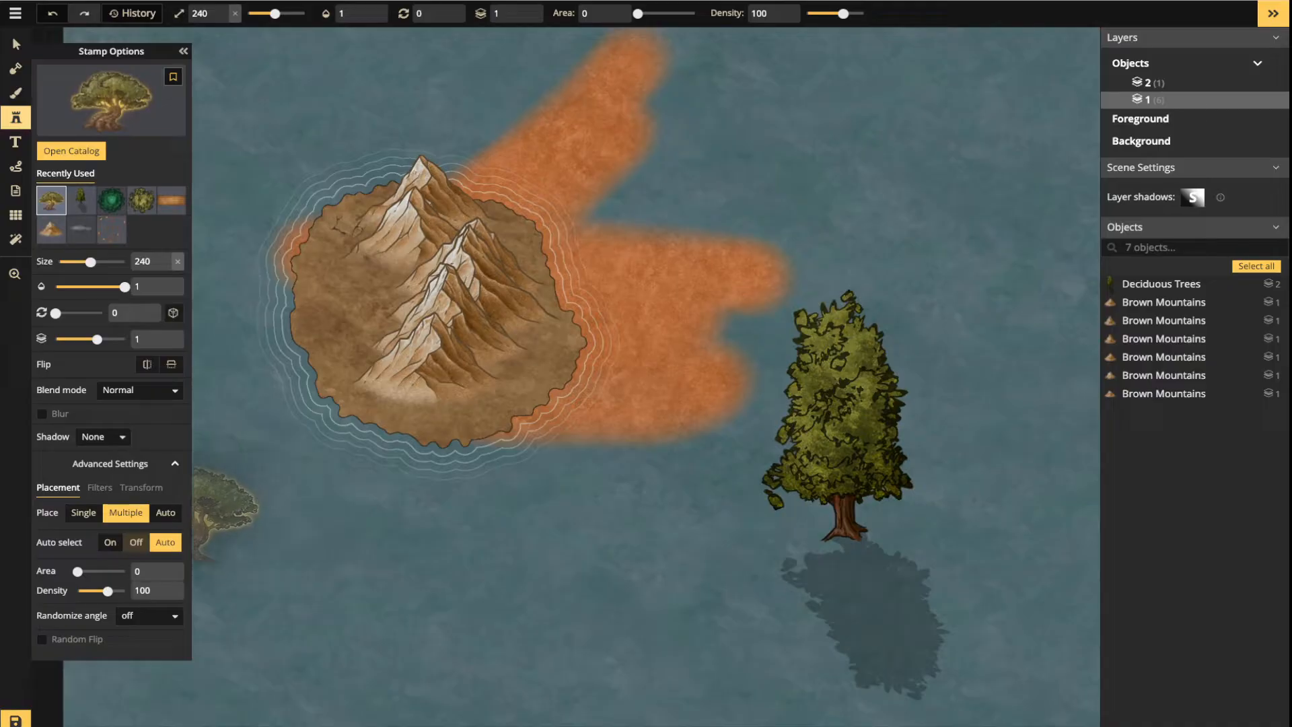
click(165, 512)
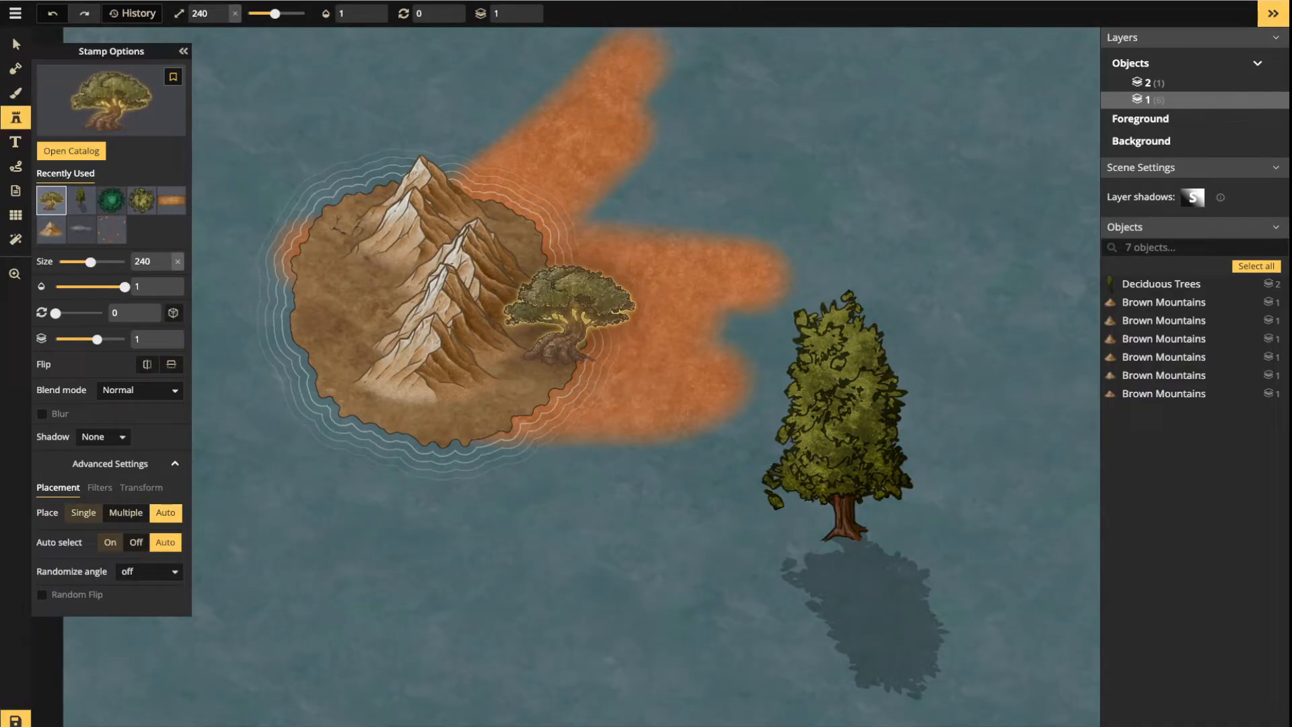
click(83, 512)
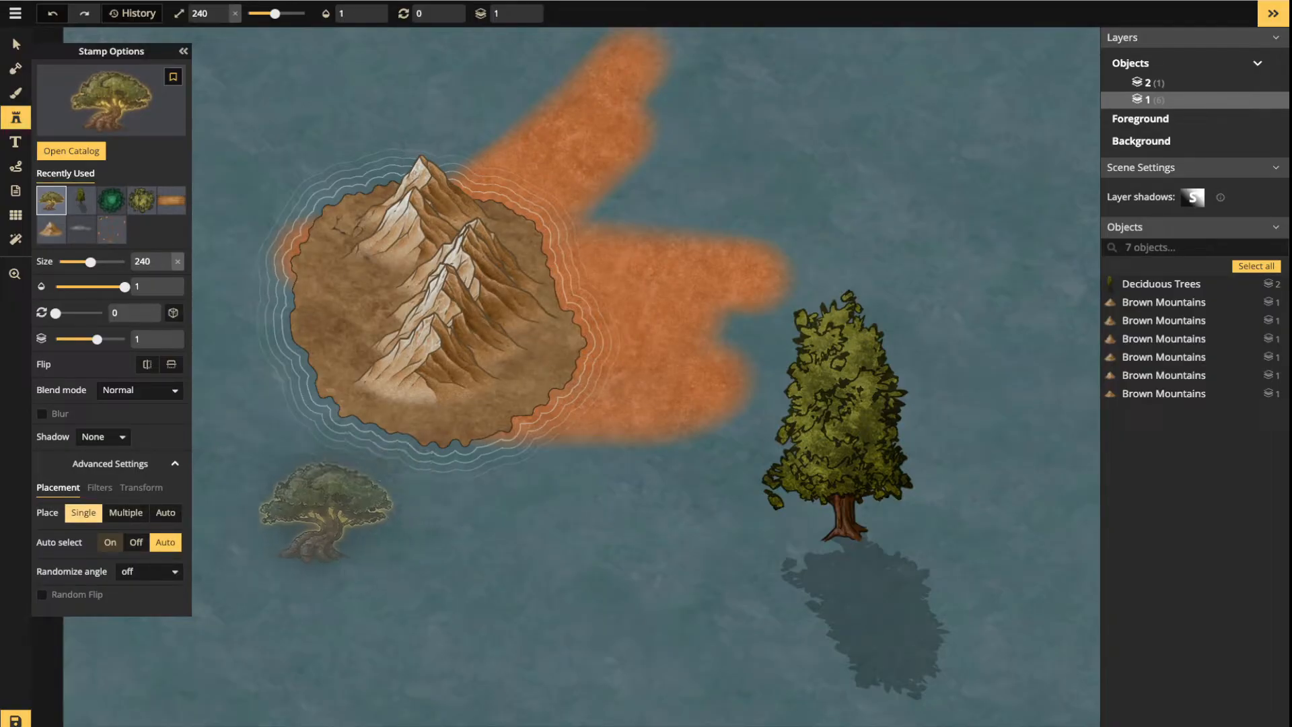
click(403, 572)
drag(404, 572, 345, 526)
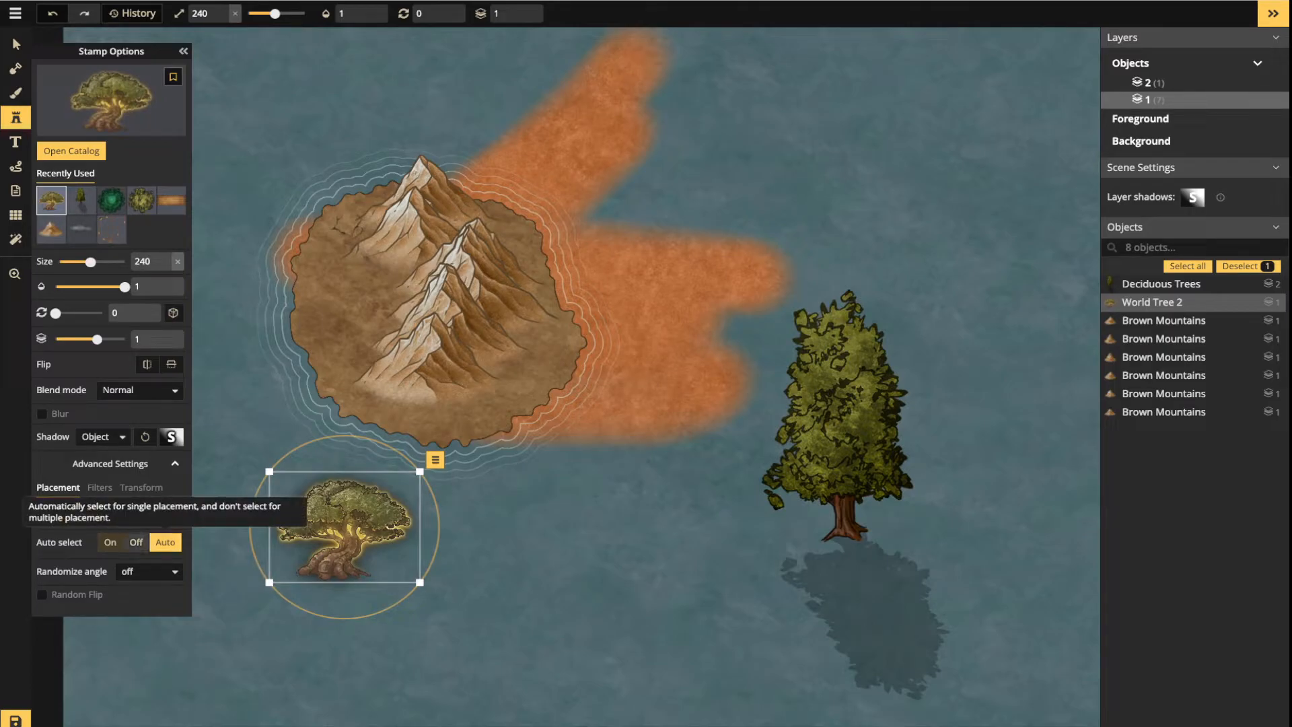
Place a World Tree south of the island with auto select Off, and another on the lower orange land with auto select on Auto
click(136, 542)
click(557, 558)
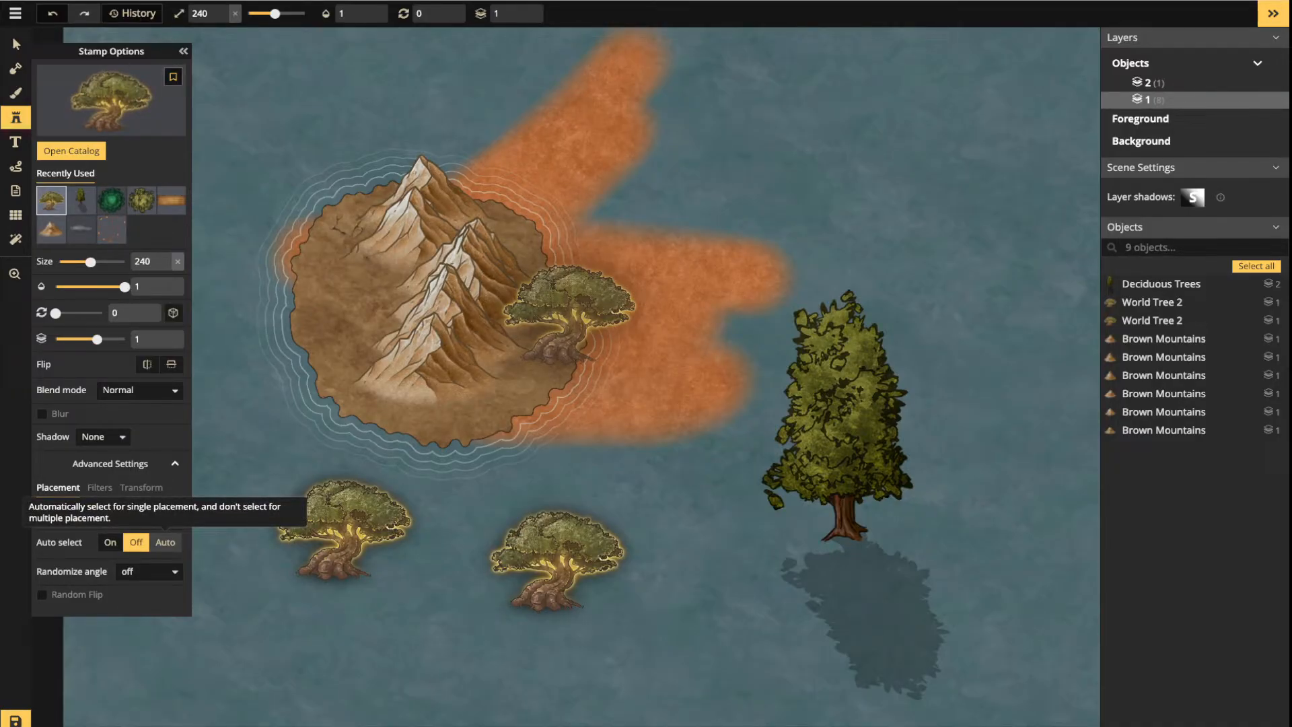
click(164, 542)
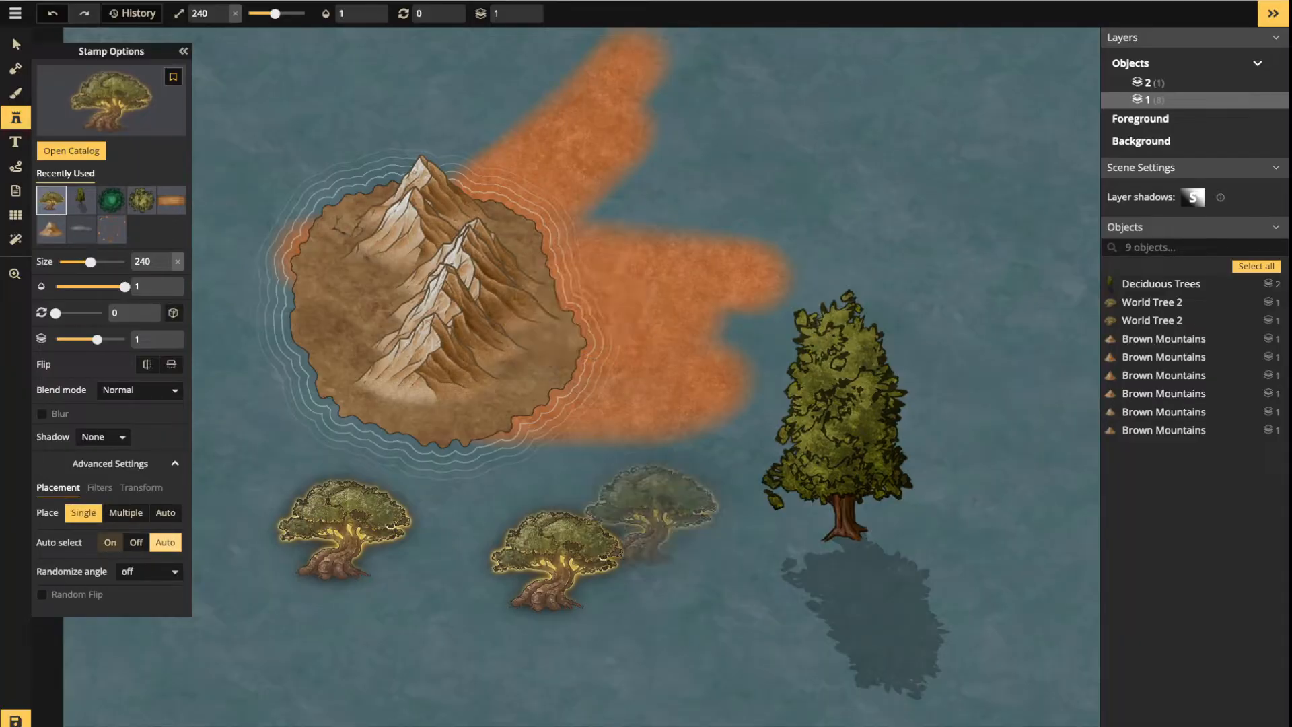
click(652, 404)
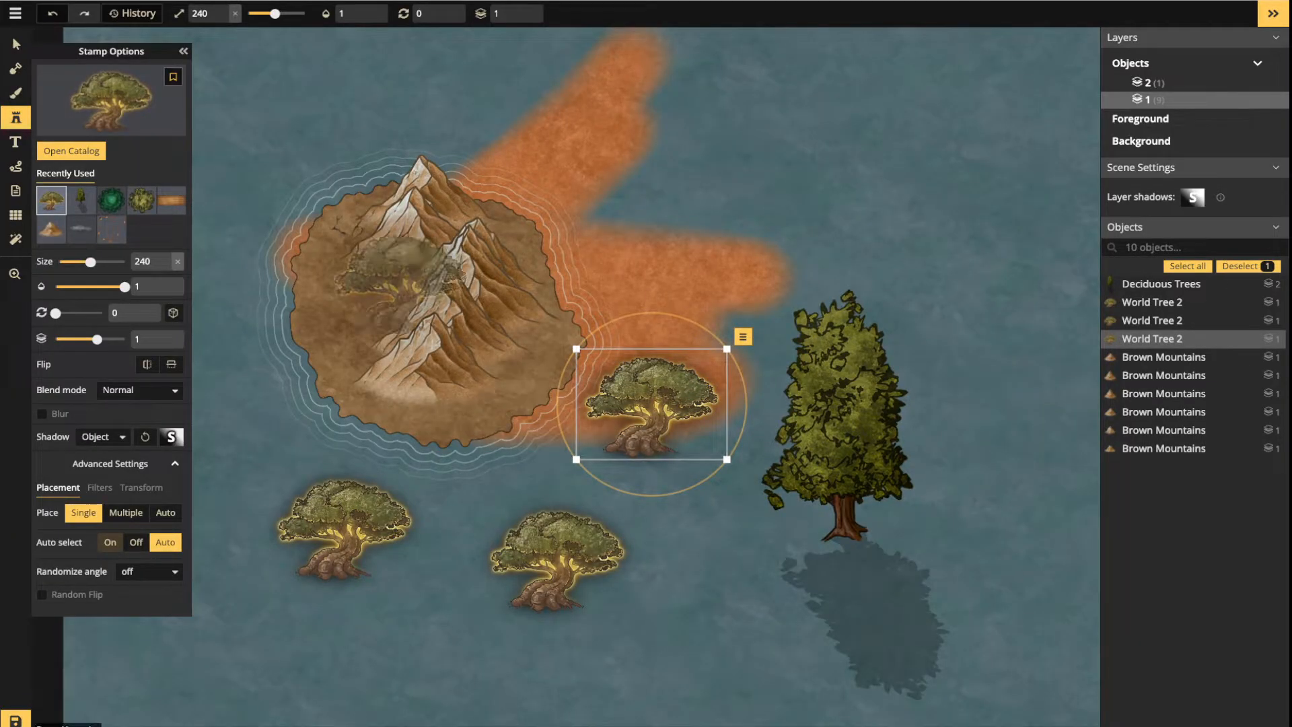
Choose the Deciduous Trees stamp at size 120 with auto select Off, and place one tree beside the upper orange strip
click(80, 200)
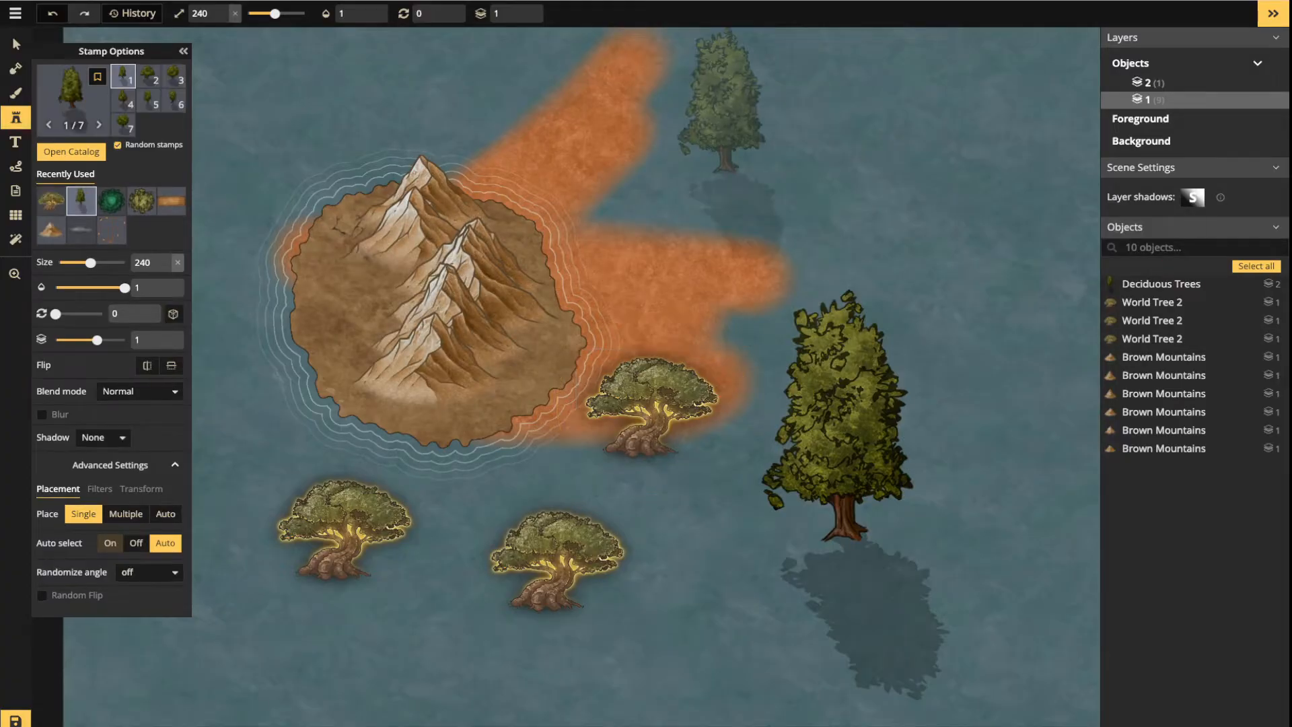
scroll(632, 166, down, 7)
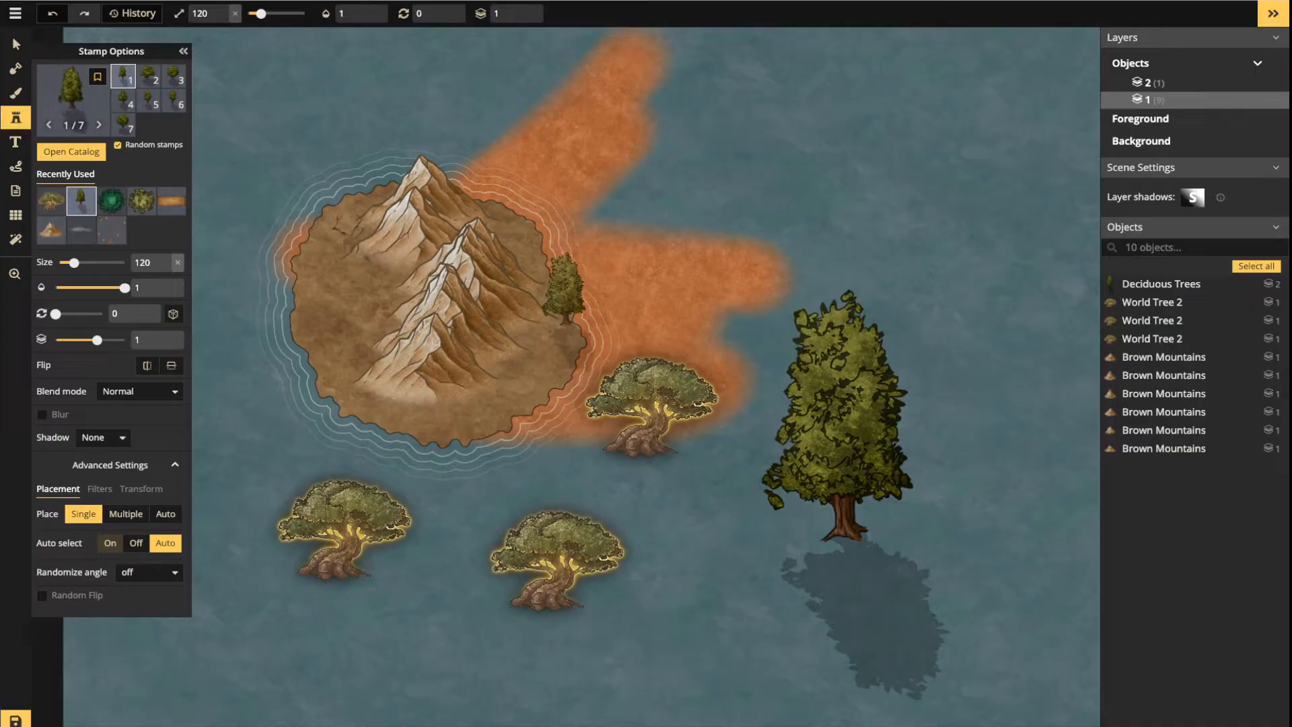
click(136, 542)
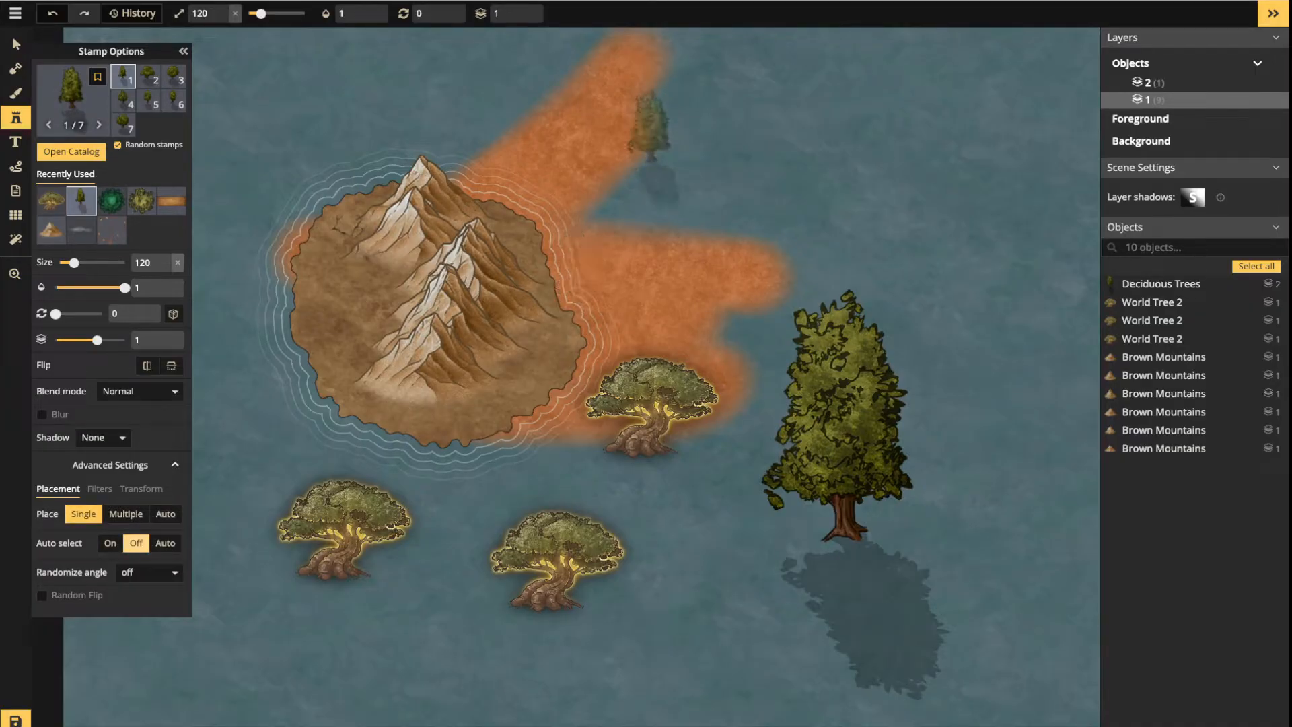
click(649, 125)
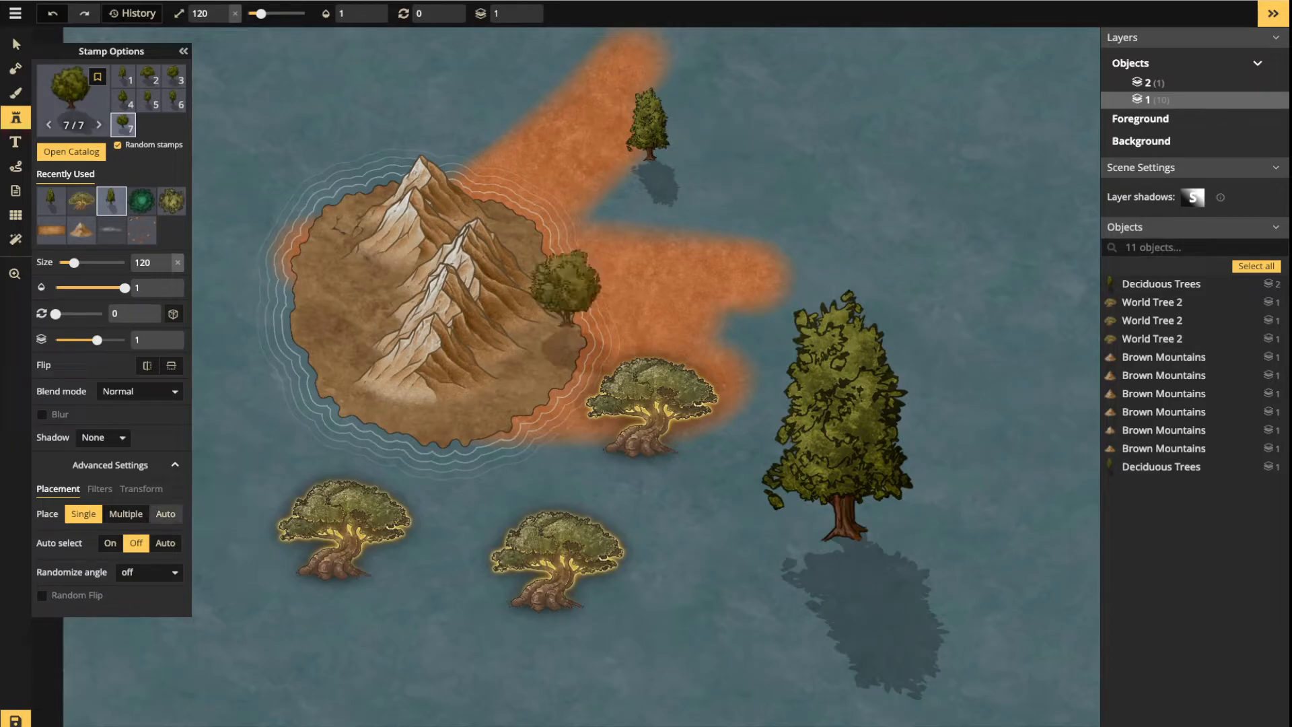
Set placement to Auto and paint a row of deciduous trees across the water east of the upper orange strip
click(165, 514)
mouse_move(814, 119)
mouse_down()
mouse_move(885, 120)
mouse_move(705, 144)
mouse_move(874, 151)
mouse_move(732, 165)
mouse_move(808, 177)
mouse_up()
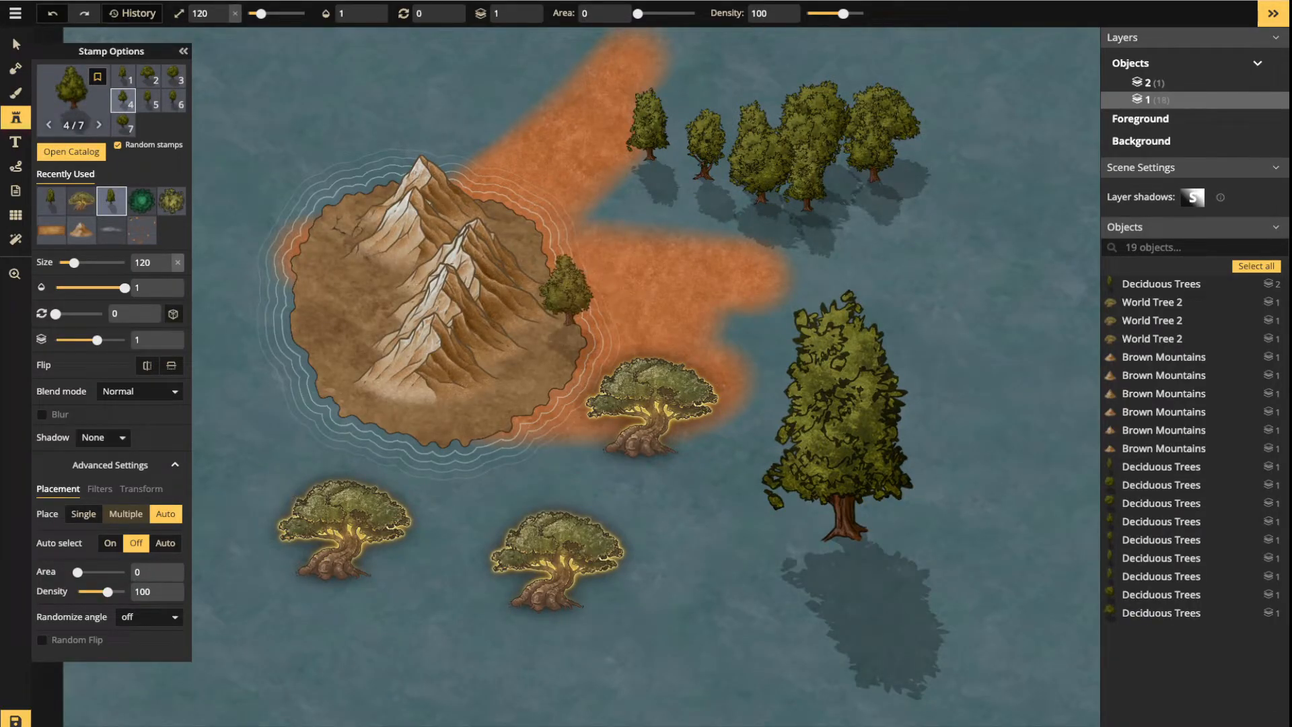
Set auto select to Auto, the Deciduous Trees stamp size to 90 and the fill area to 45
click(165, 542)
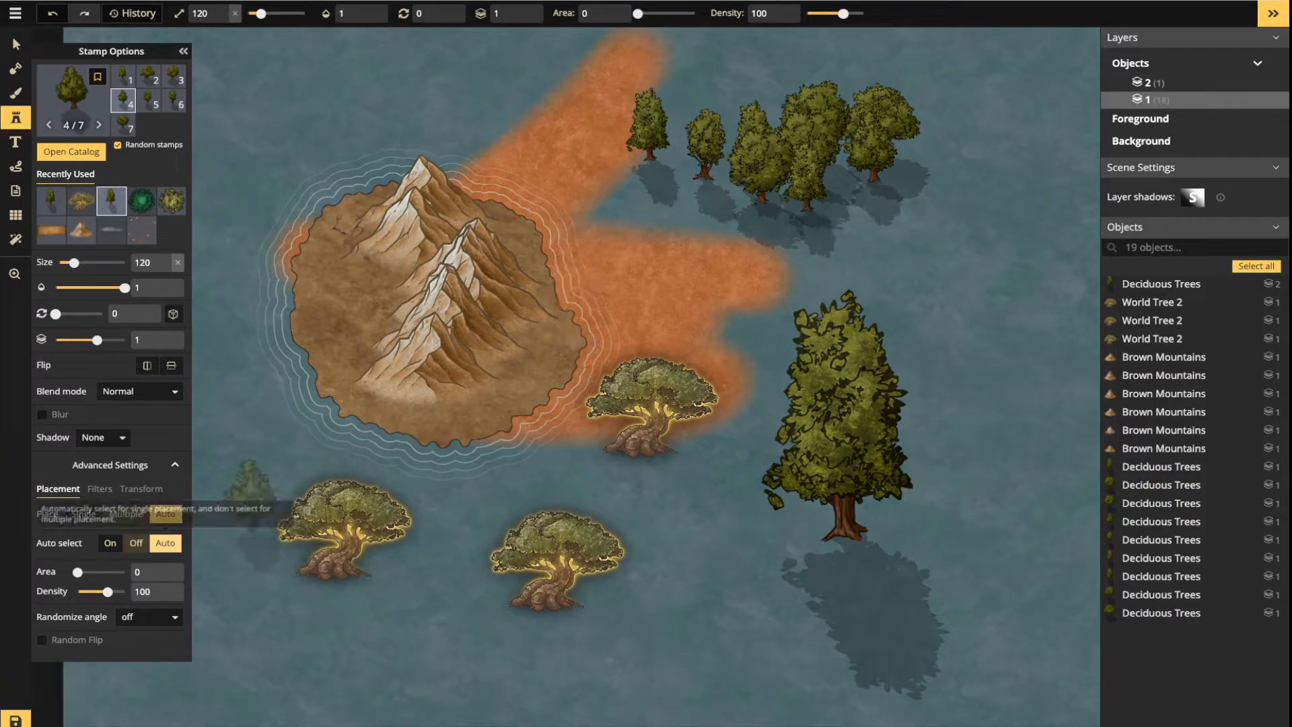
scroll(232, 498, down, 1)
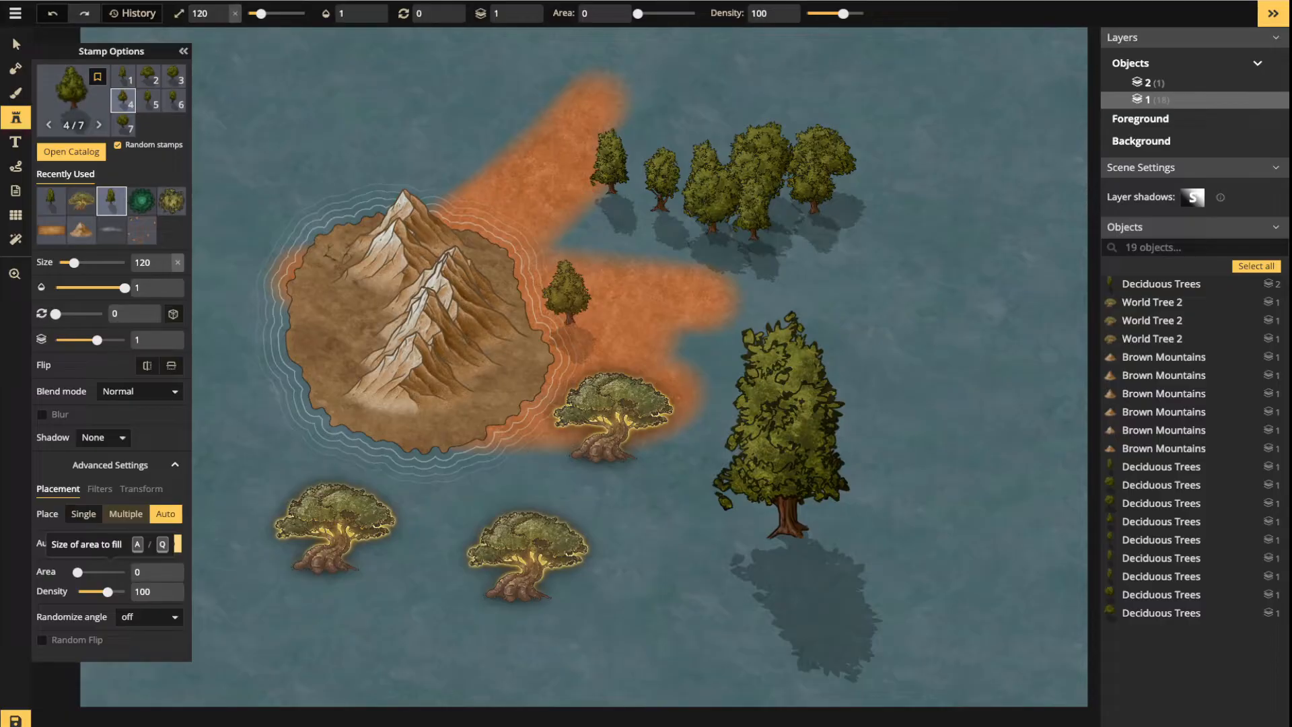
scroll(244, 138, down, 1)
scroll(243, 132, down, 2)
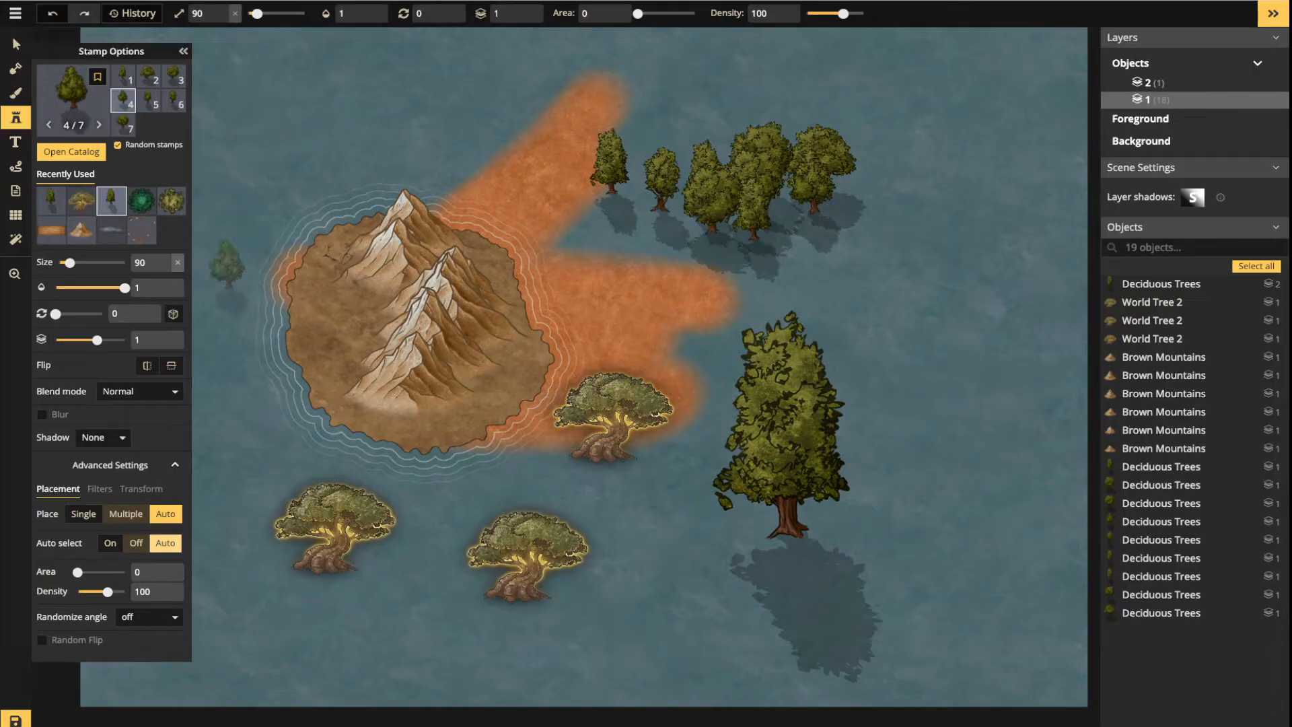
click(567, 296)
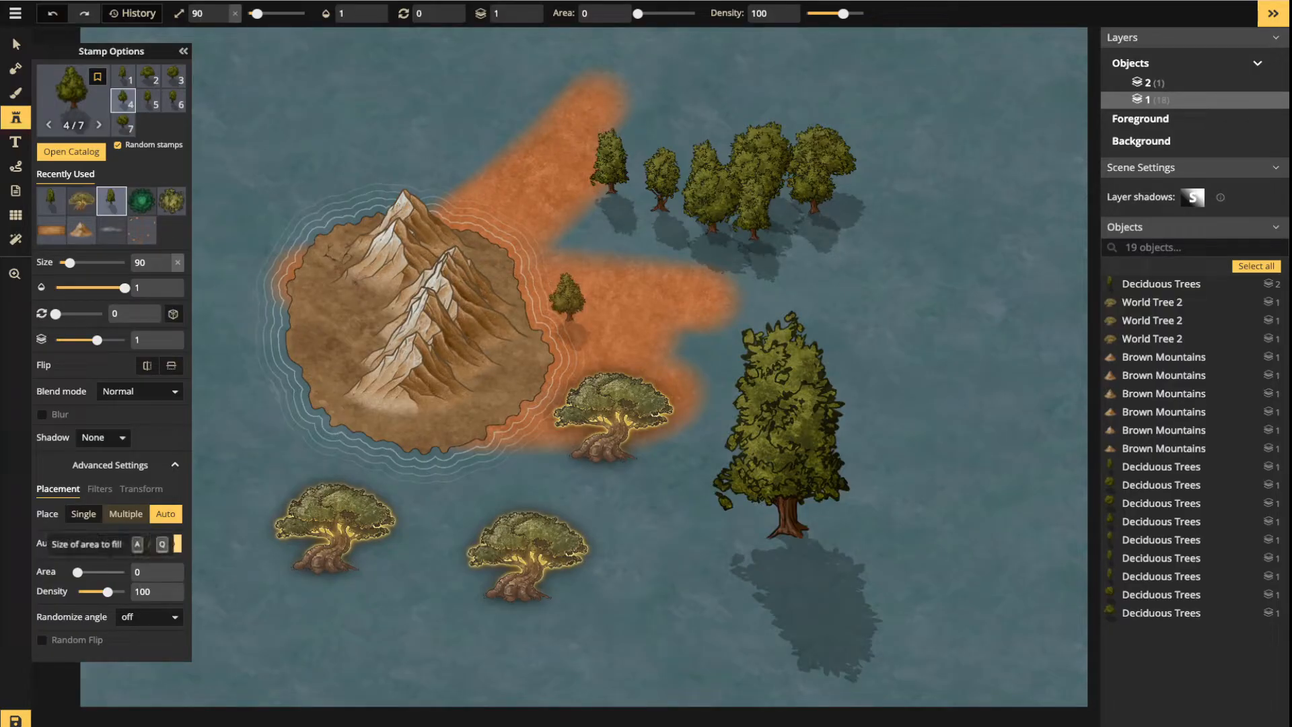
click(98, 572)
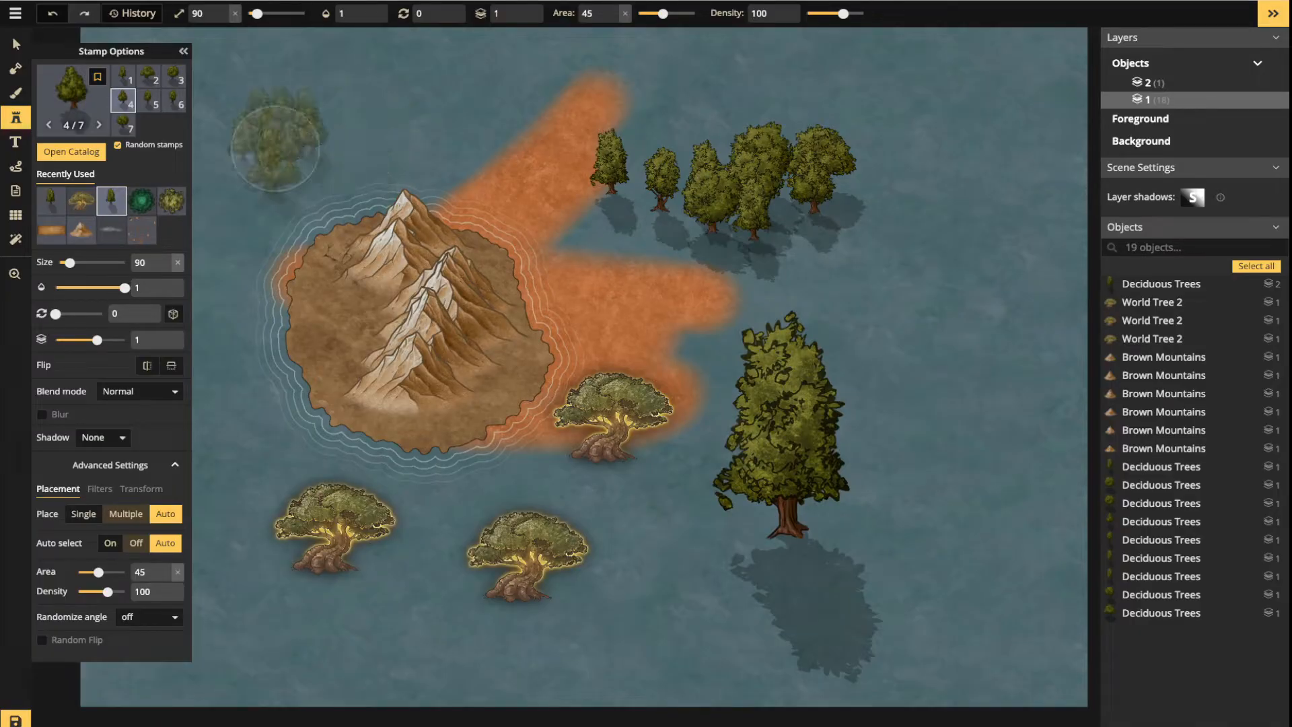
Paint a forest of deciduous trees across the water in the map's northwest corner
scroll(367, 205, down, 1)
scroll(364, 210, down, 1)
drag(387, 187, 526, 348)
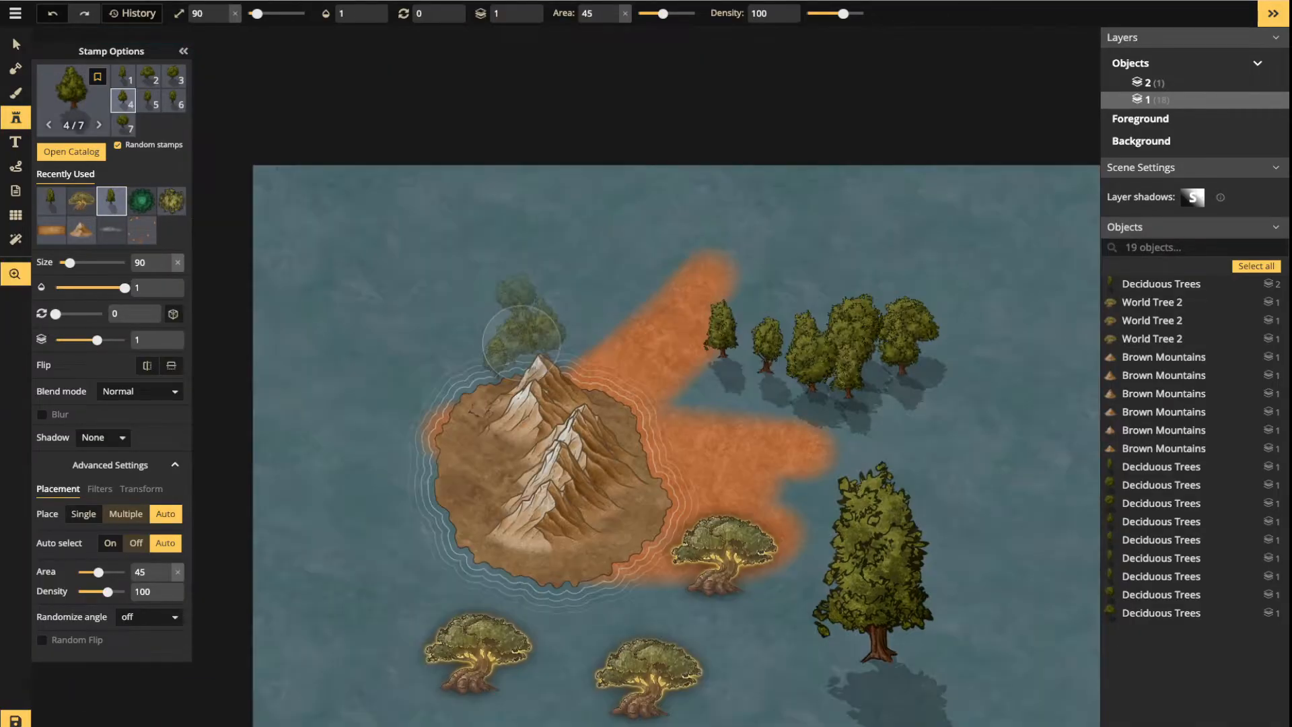
mouse_move(363, 262)
mouse_down()
mouse_move(483, 259)
mouse_move(292, 301)
mouse_move(330, 354)
mouse_move(365, 303)
mouse_move(467, 256)
mouse_move(578, 256)
mouse_move(572, 309)
mouse_up()
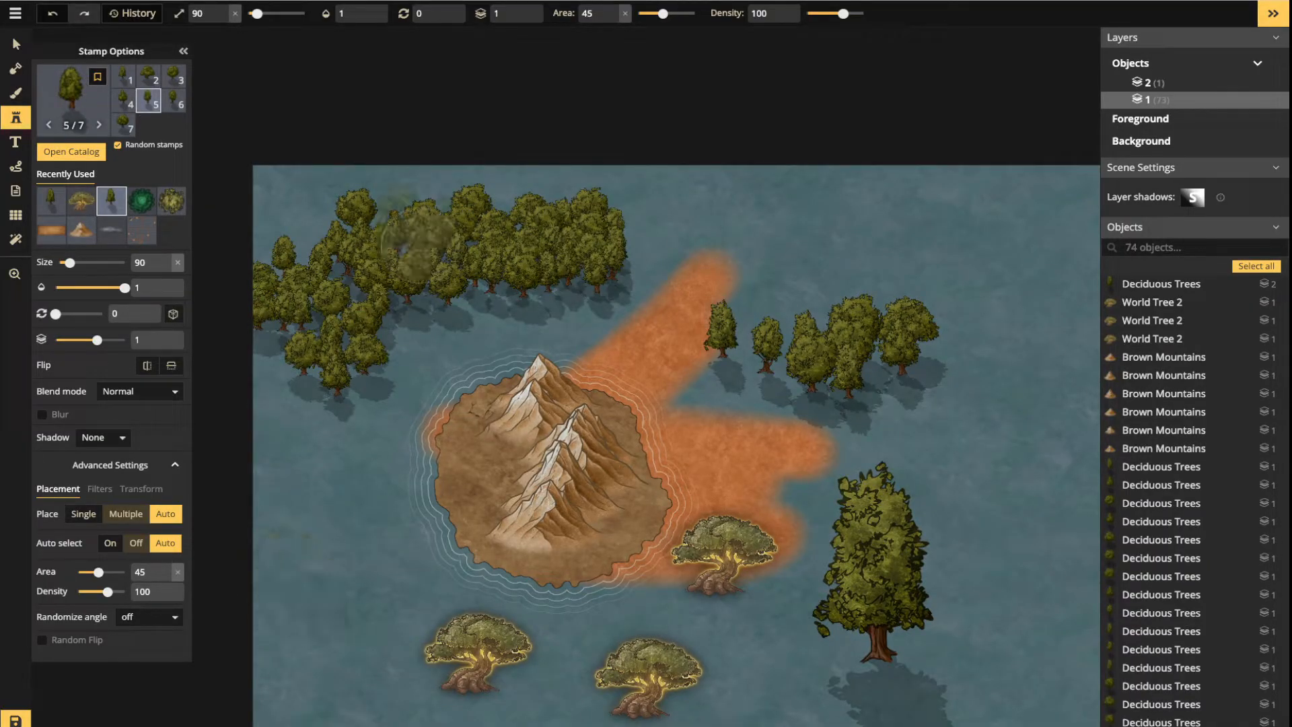
Set the placement density to 61 and paint a sparse strip of deciduous trees down the map's western edge
scroll(311, 401, down, 1)
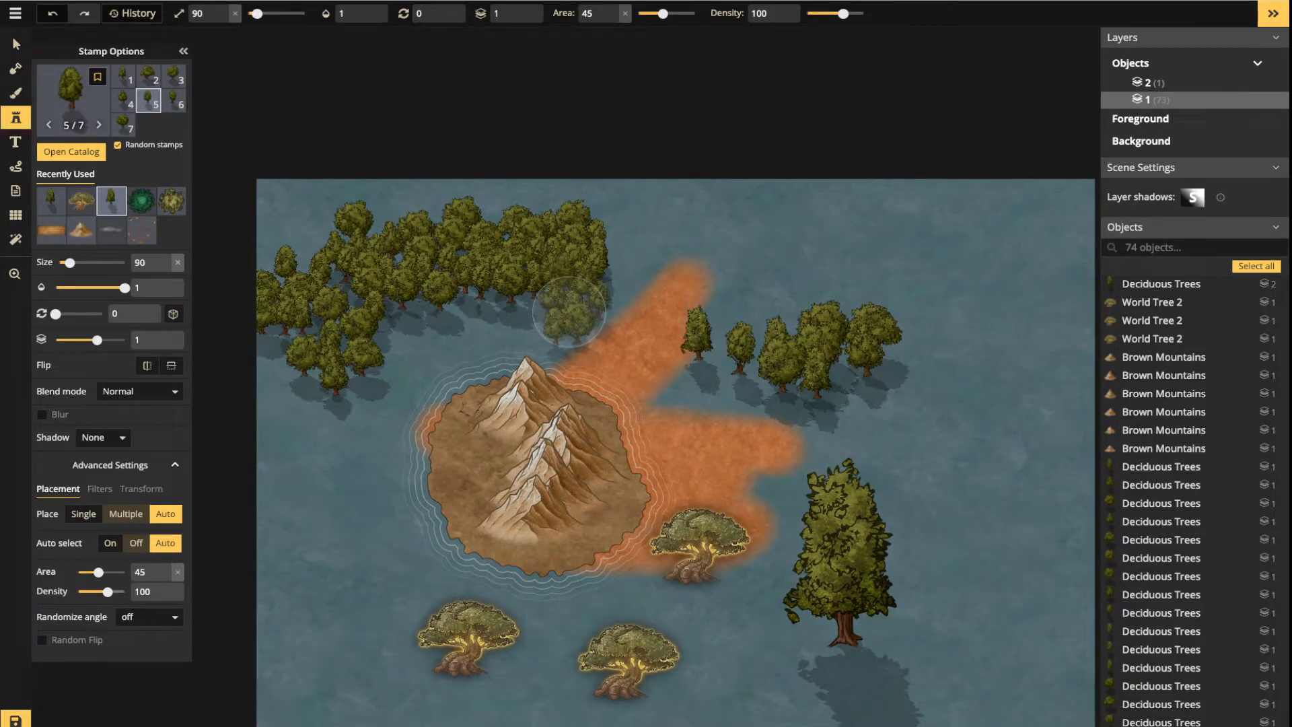
drag(108, 591, 95, 591)
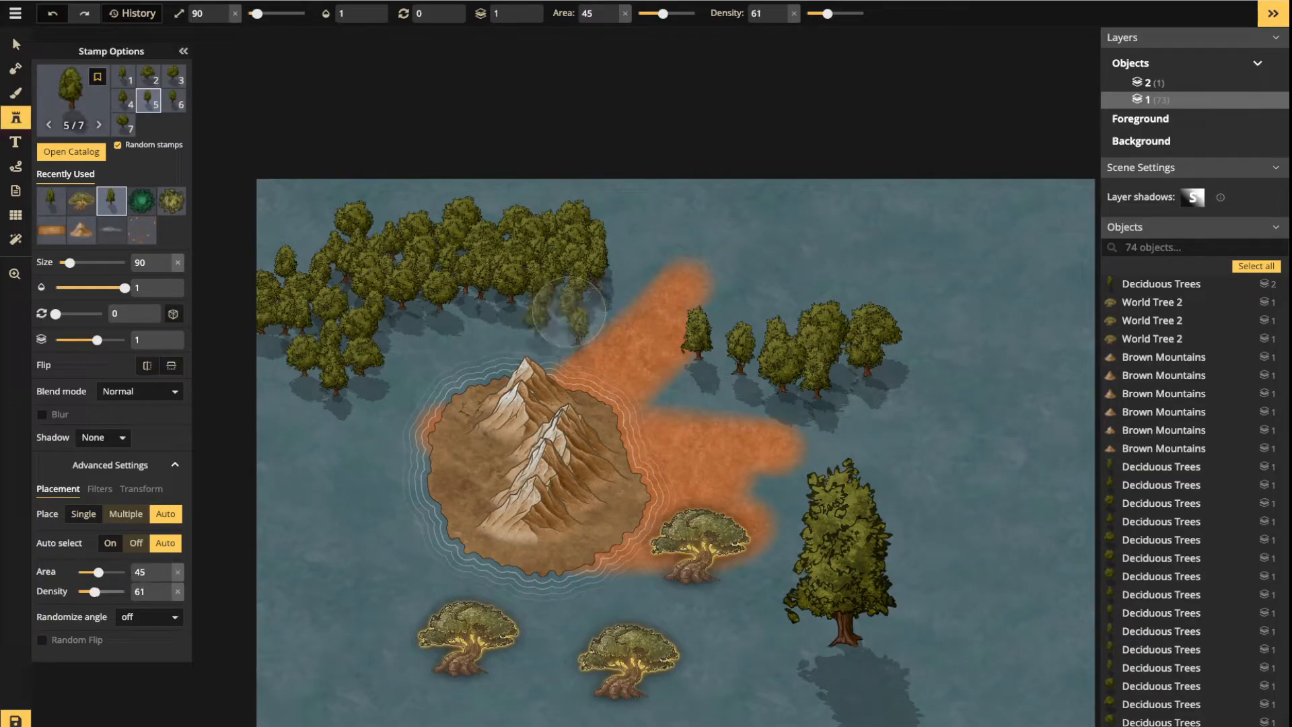
mouse_move(351, 479)
mouse_down()
mouse_move(319, 529)
mouse_move(369, 539)
mouse_move(280, 612)
mouse_move(377, 705)
mouse_move(411, 693)
mouse_up()
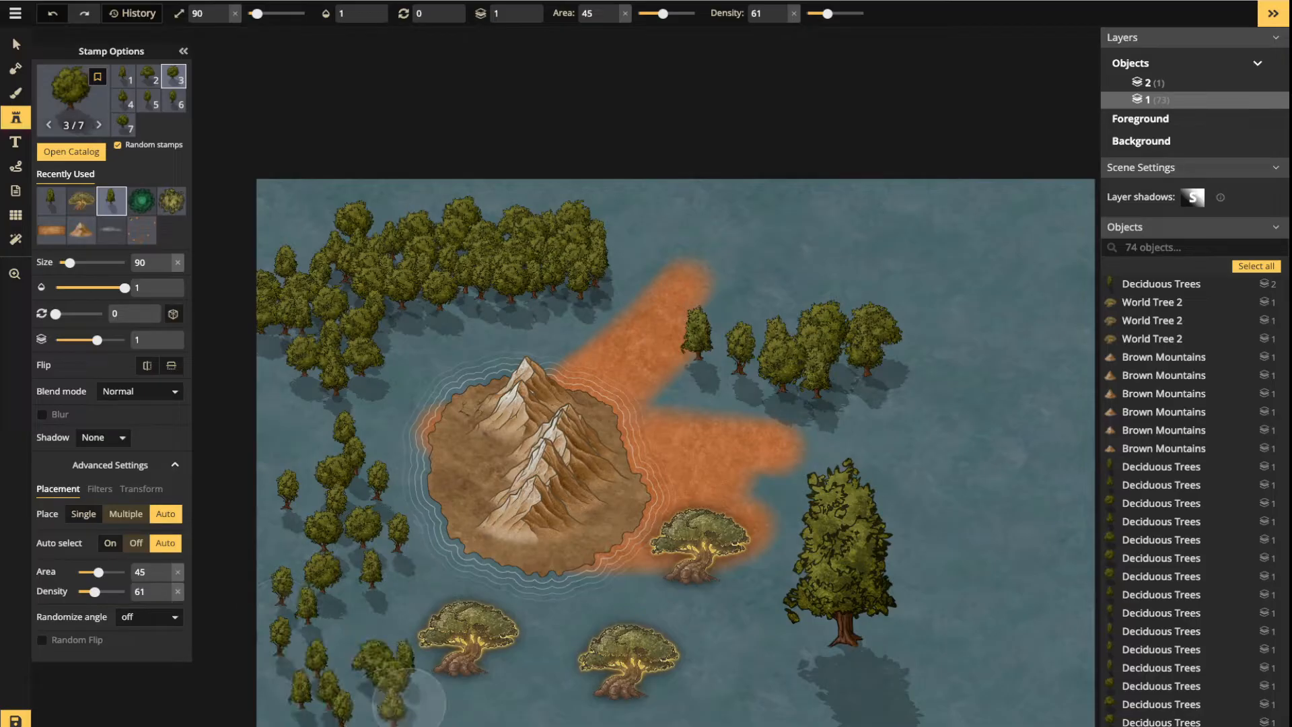
click(568, 312)
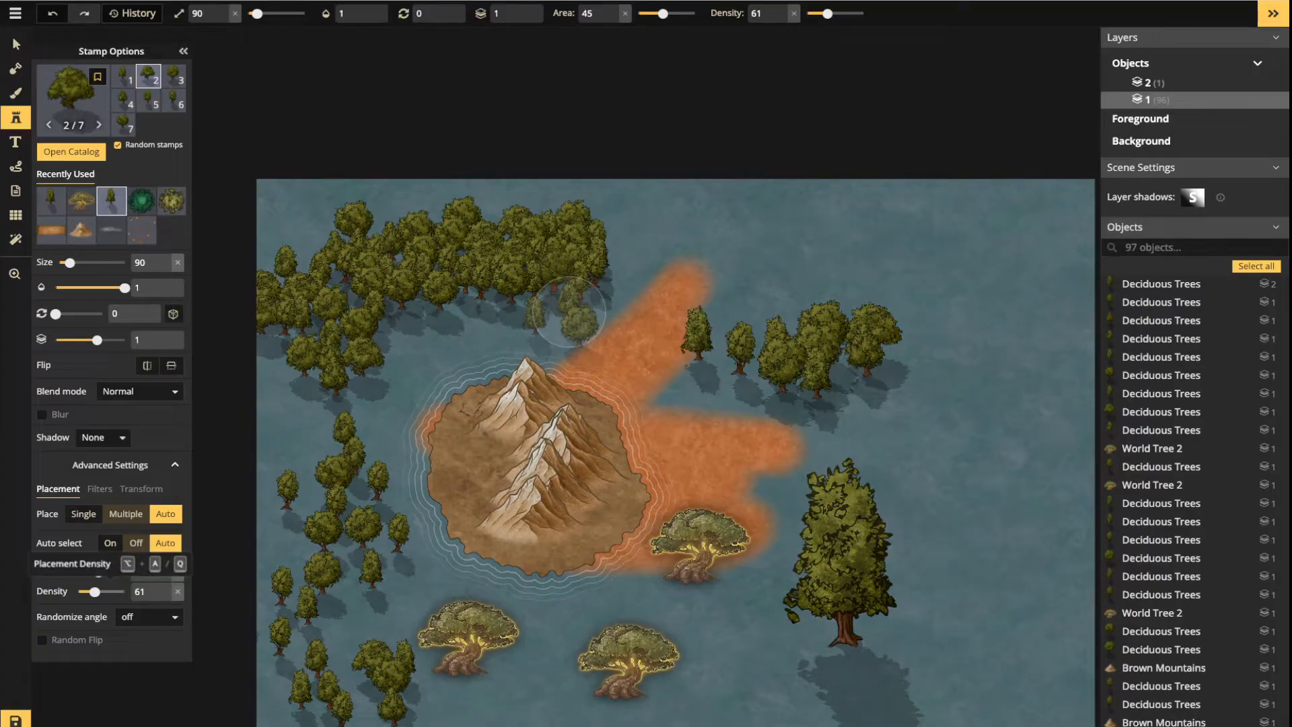
Set the placement density to 122 and paint a dense deciduous forest in the map's northeast corner
drag(94, 592, 115, 592)
mouse_move(984, 274)
mouse_down()
mouse_move(992, 353)
mouse_move(1016, 262)
mouse_move(895, 242)
mouse_move(968, 222)
mouse_move(1022, 269)
mouse_move(1036, 309)
mouse_up()
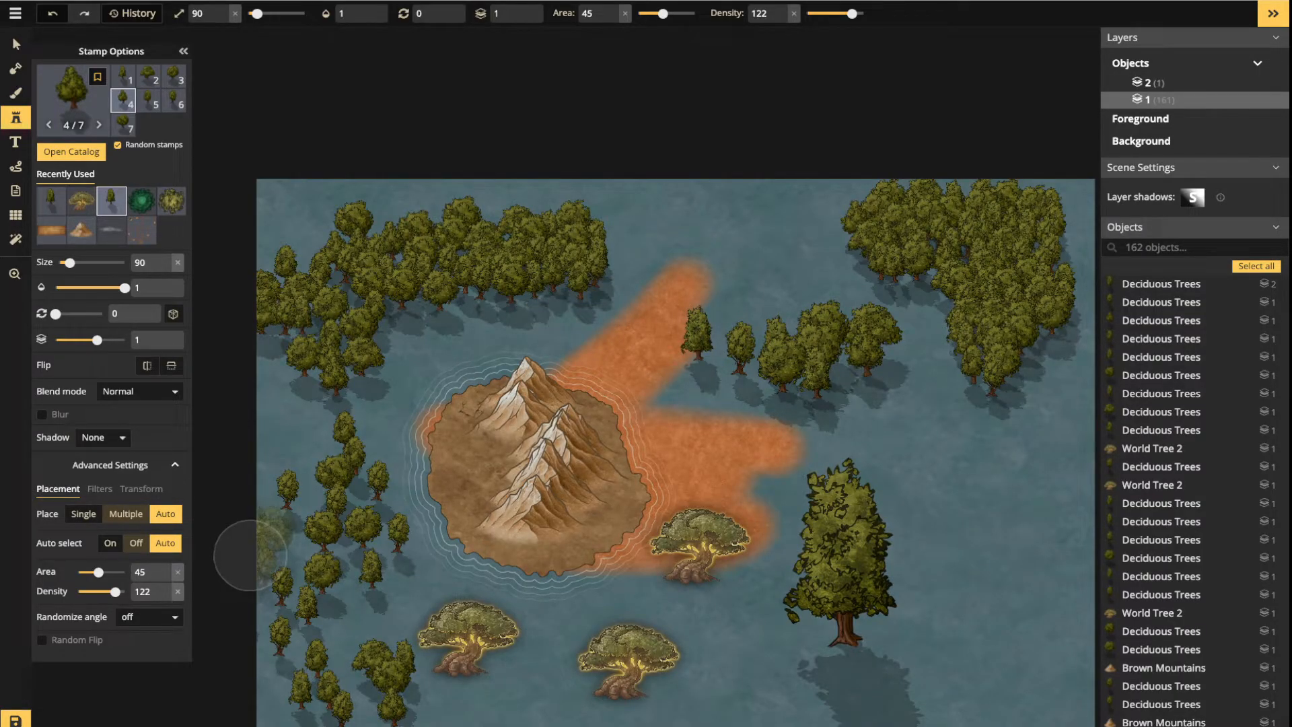
Paint a patch of deciduous trees east of the tall tree with Random Flip on, and turn the option off again
click(148, 616)
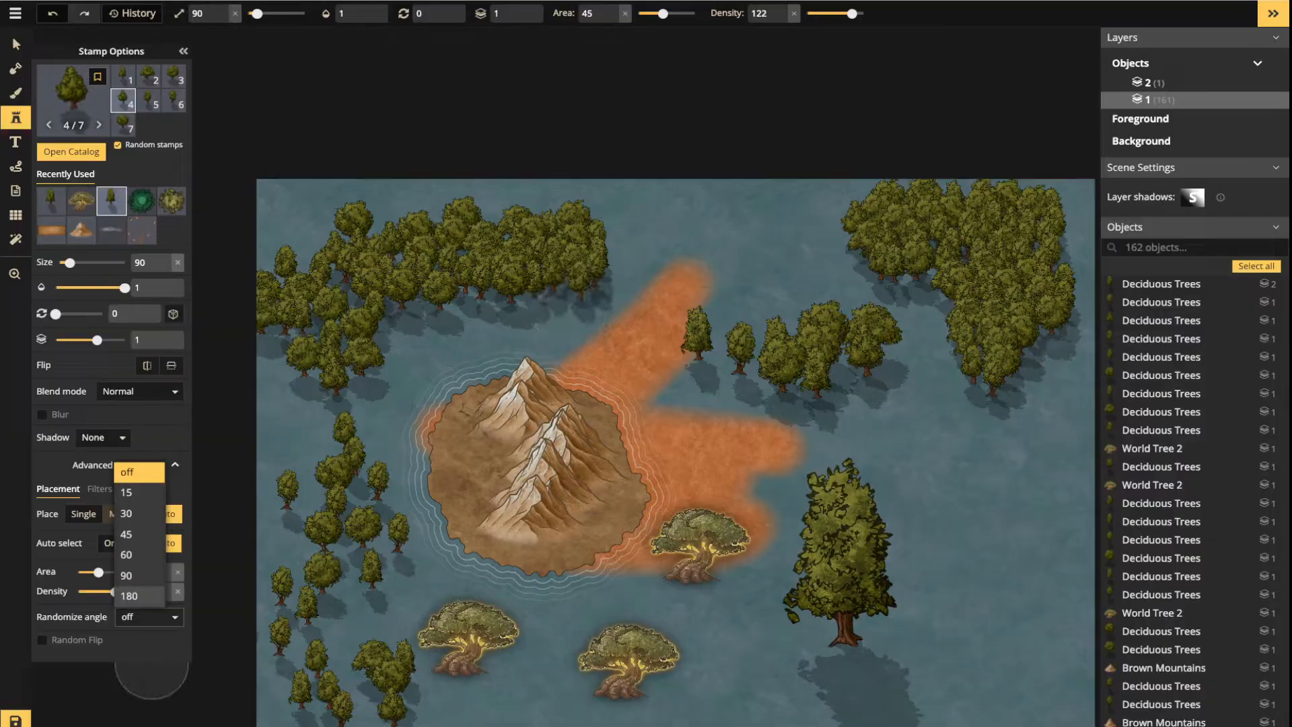
click(149, 617)
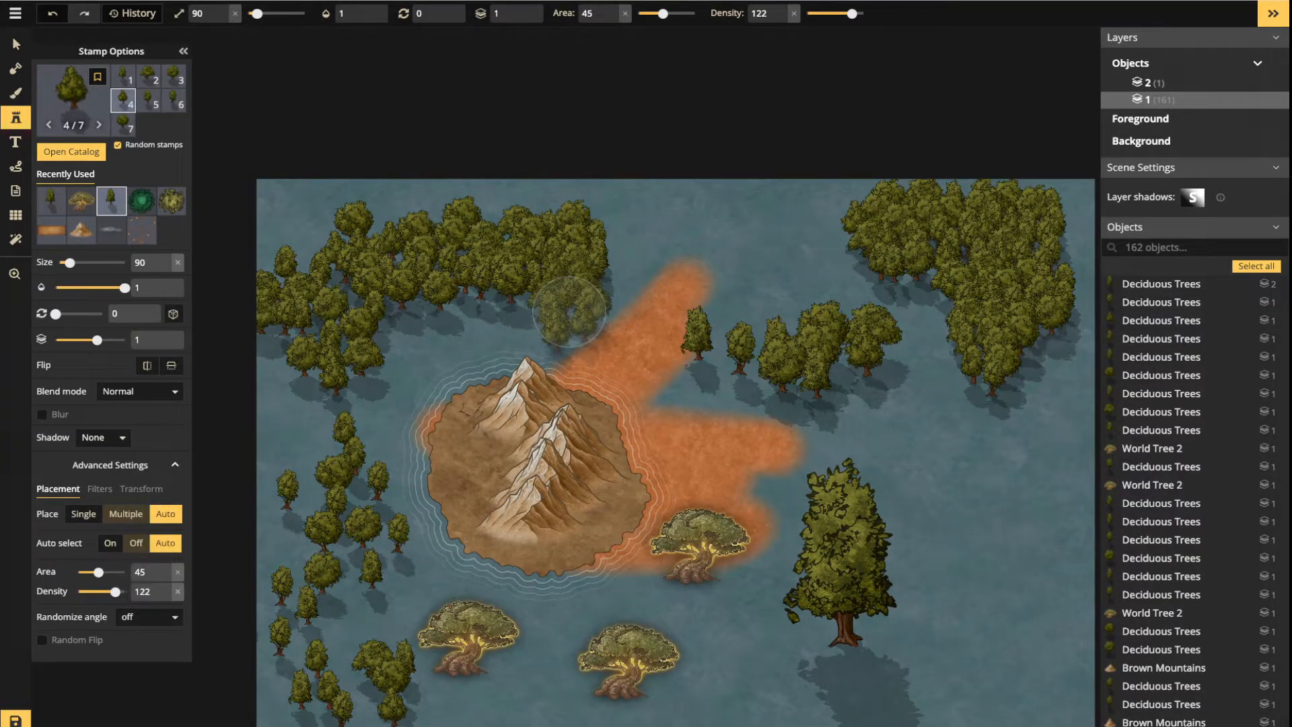
click(42, 640)
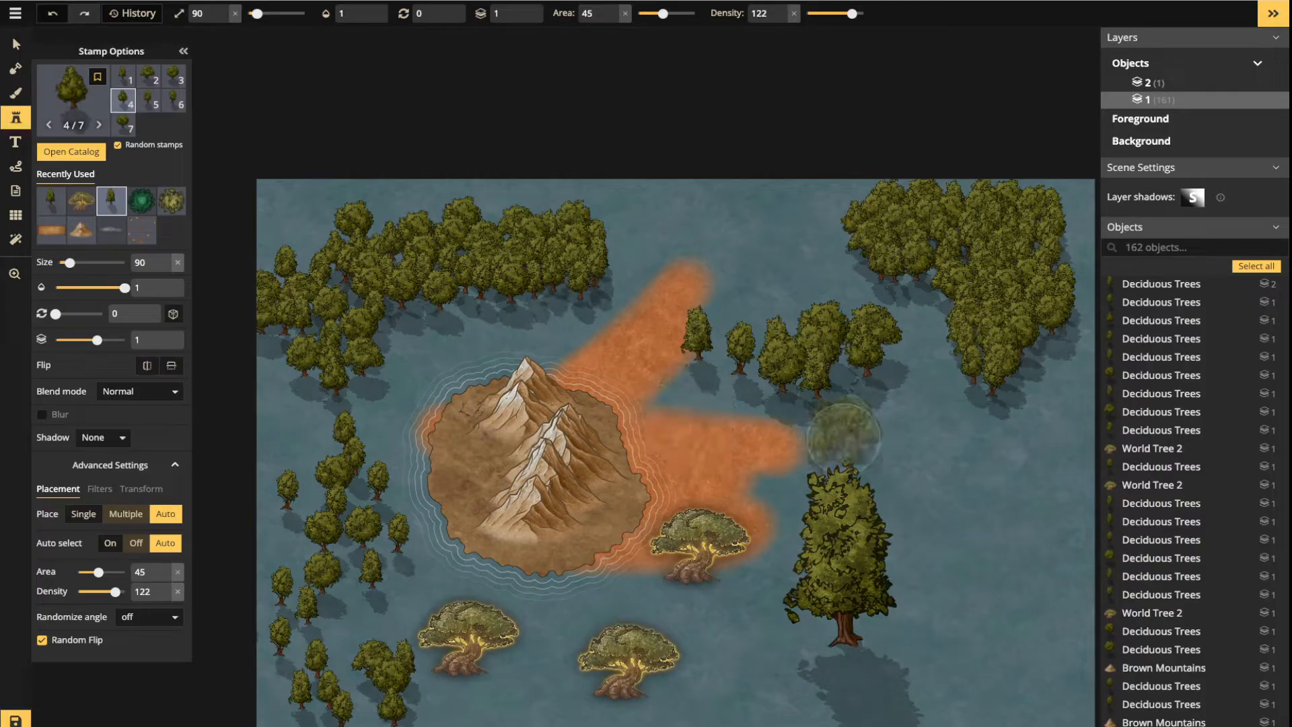
mouse_move(949, 466)
mouse_down()
mouse_move(1023, 489)
mouse_move(966, 504)
mouse_move(1041, 516)
mouse_move(1074, 566)
mouse_up()
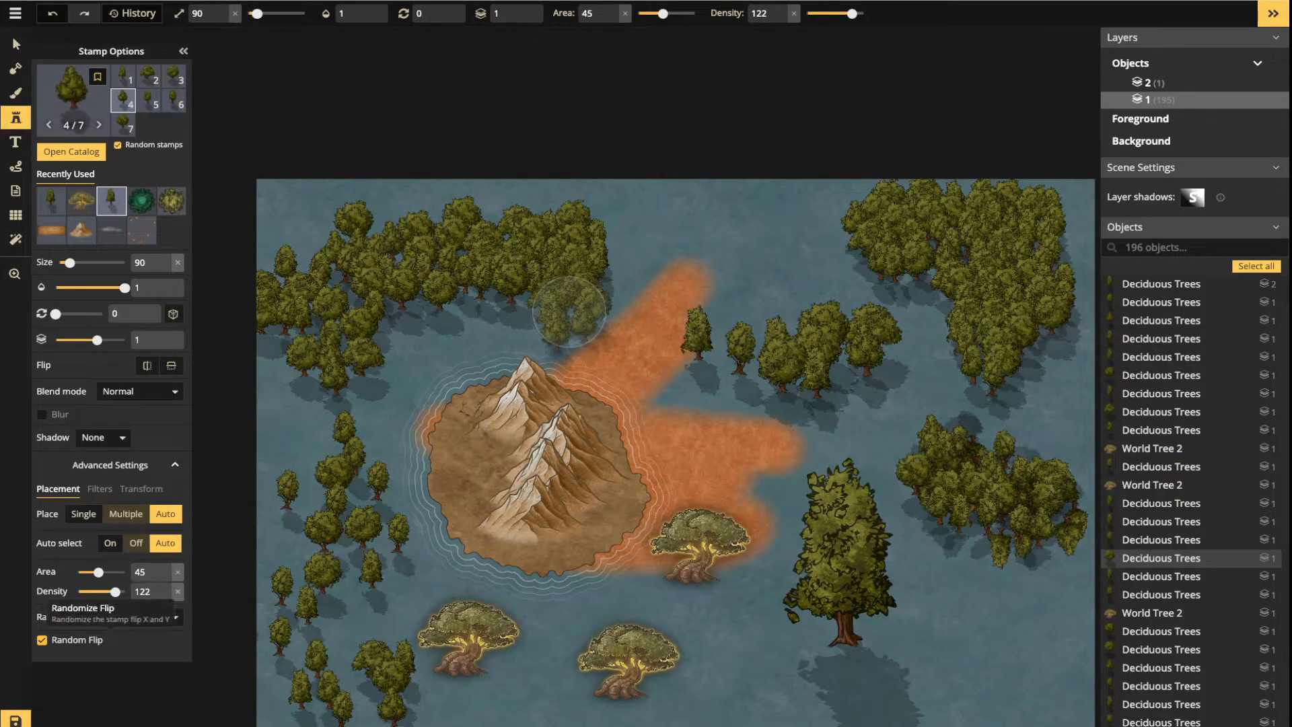
click(42, 640)
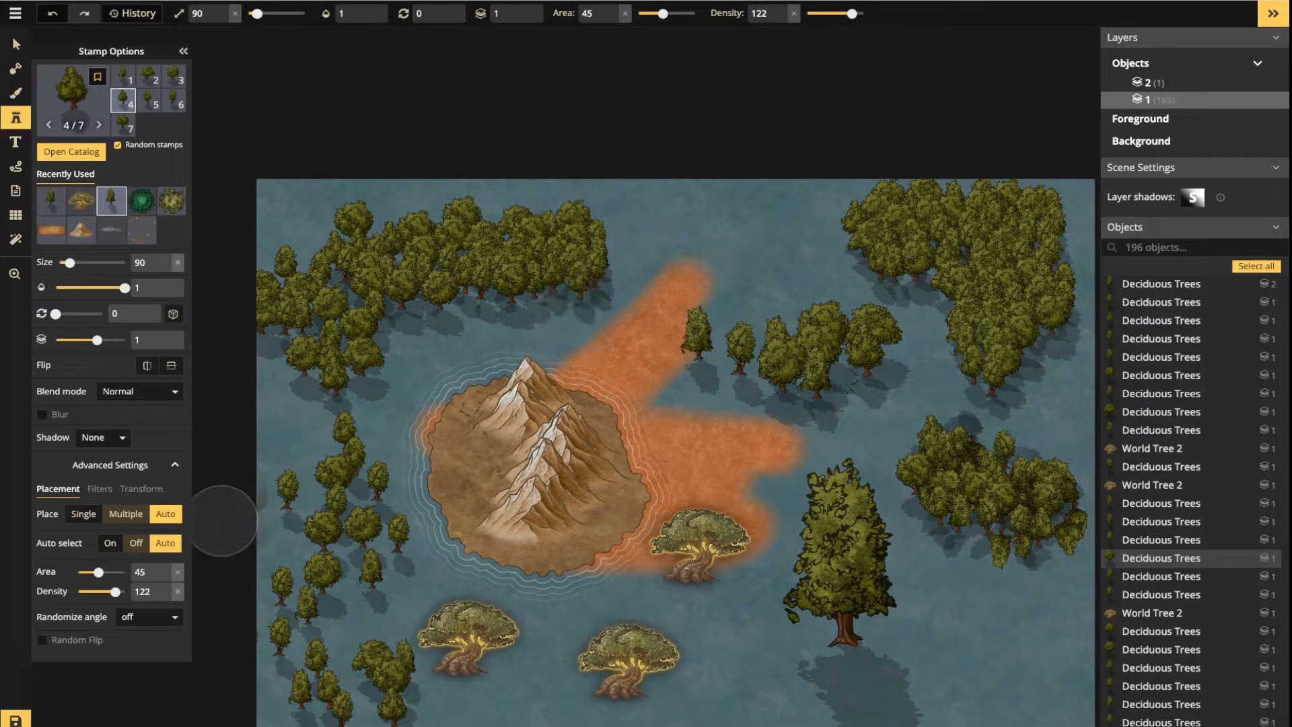
click(175, 465)
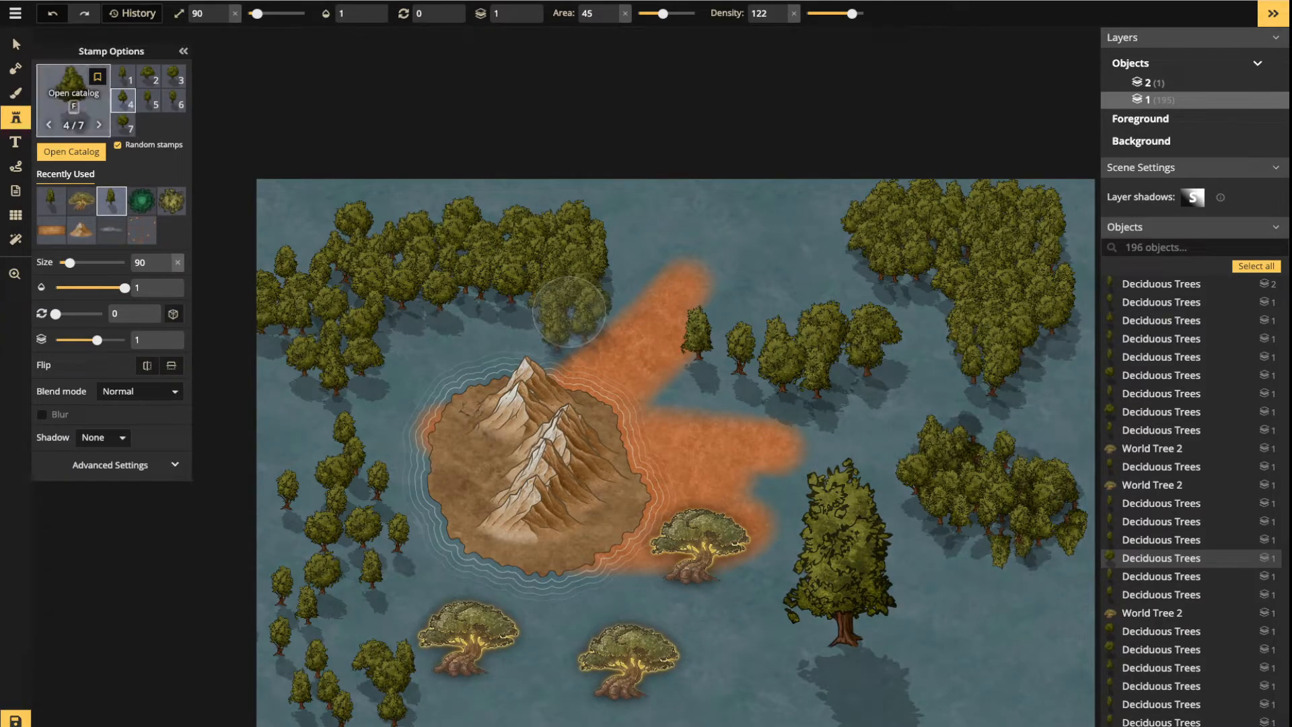
Move one deciduous tree from the northwest forest onto the orange land east of the mountains and enlarge it to size 260
click(16, 44)
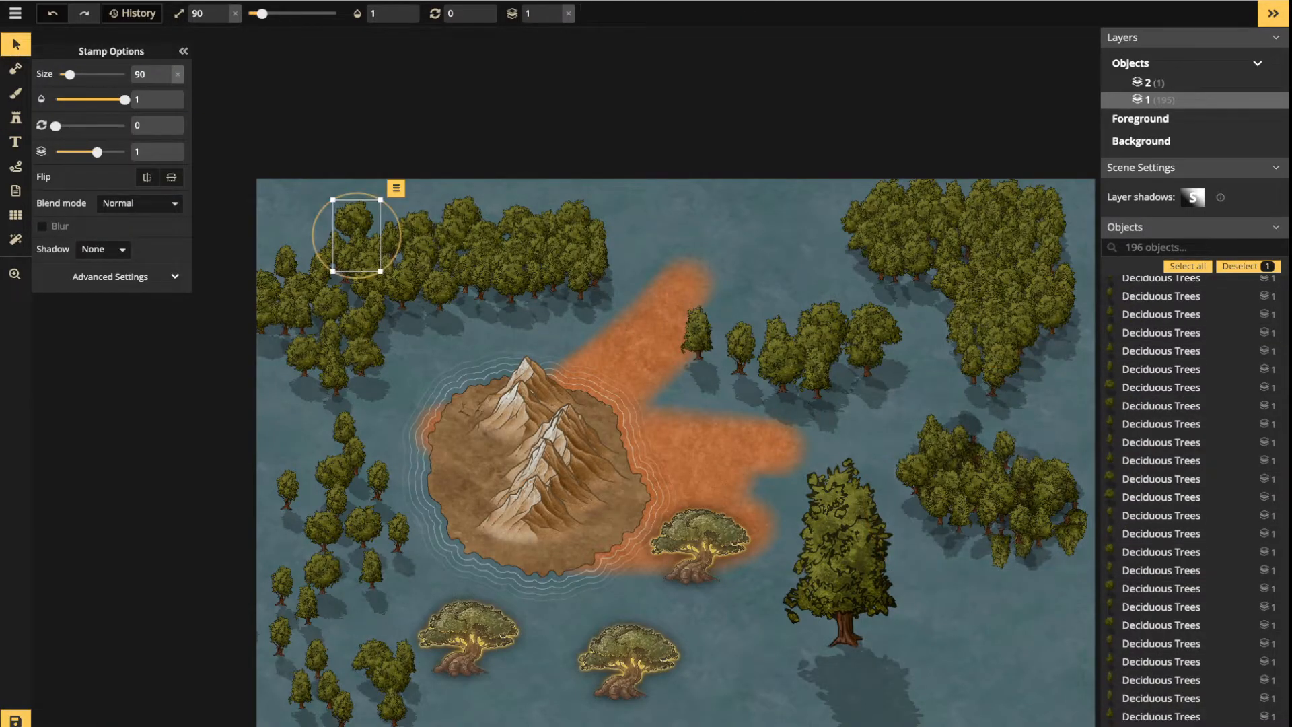
drag(355, 221, 428, 343)
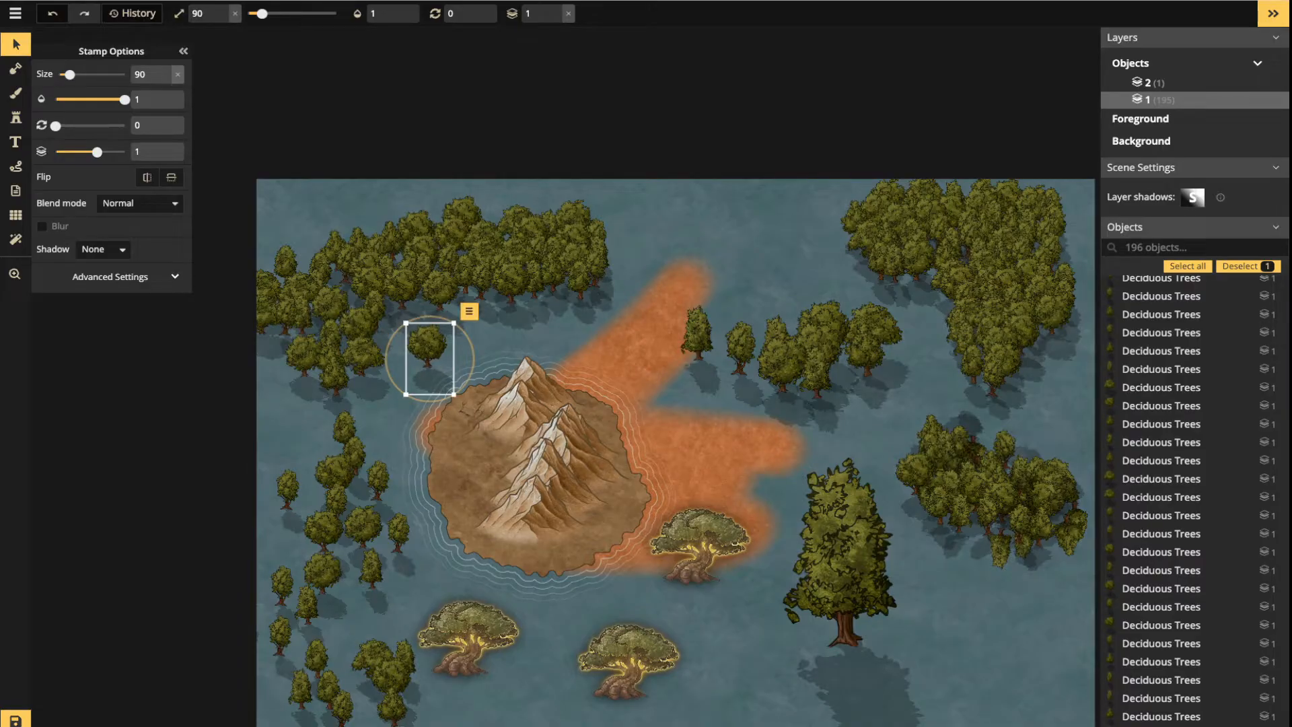
scroll(427, 343, up, 17)
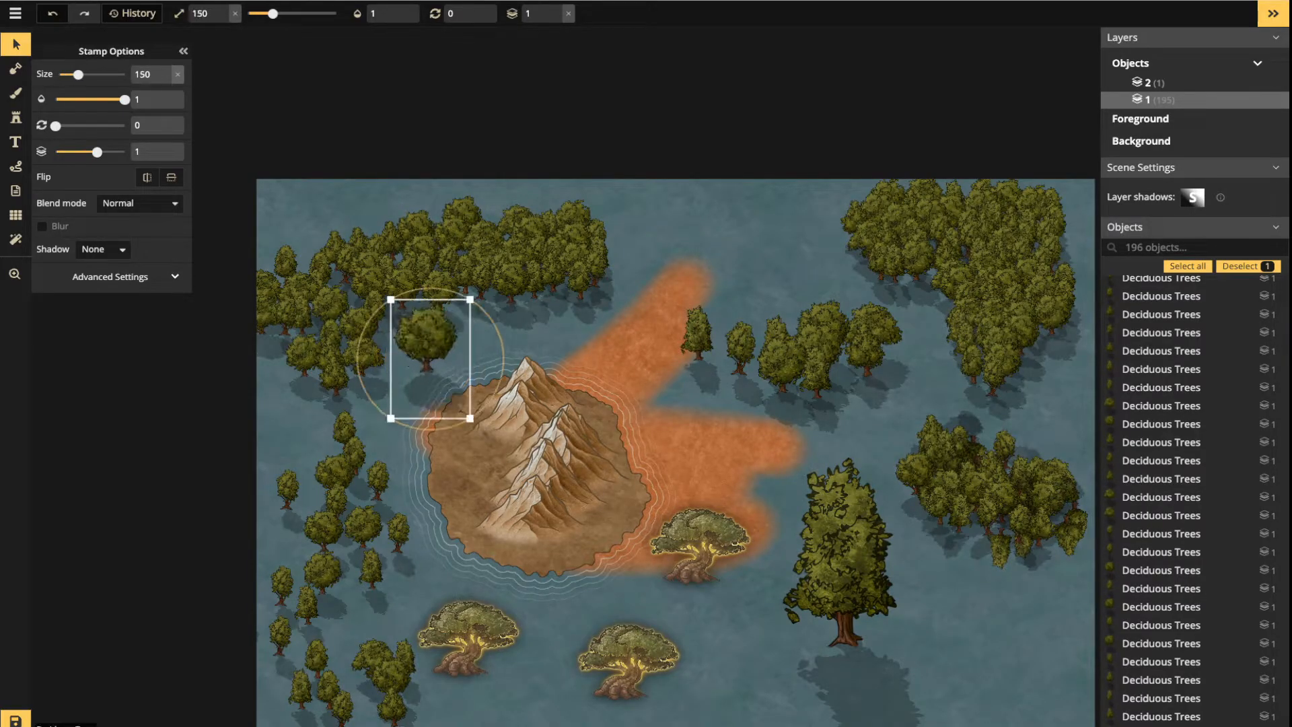
drag(428, 343, 677, 392)
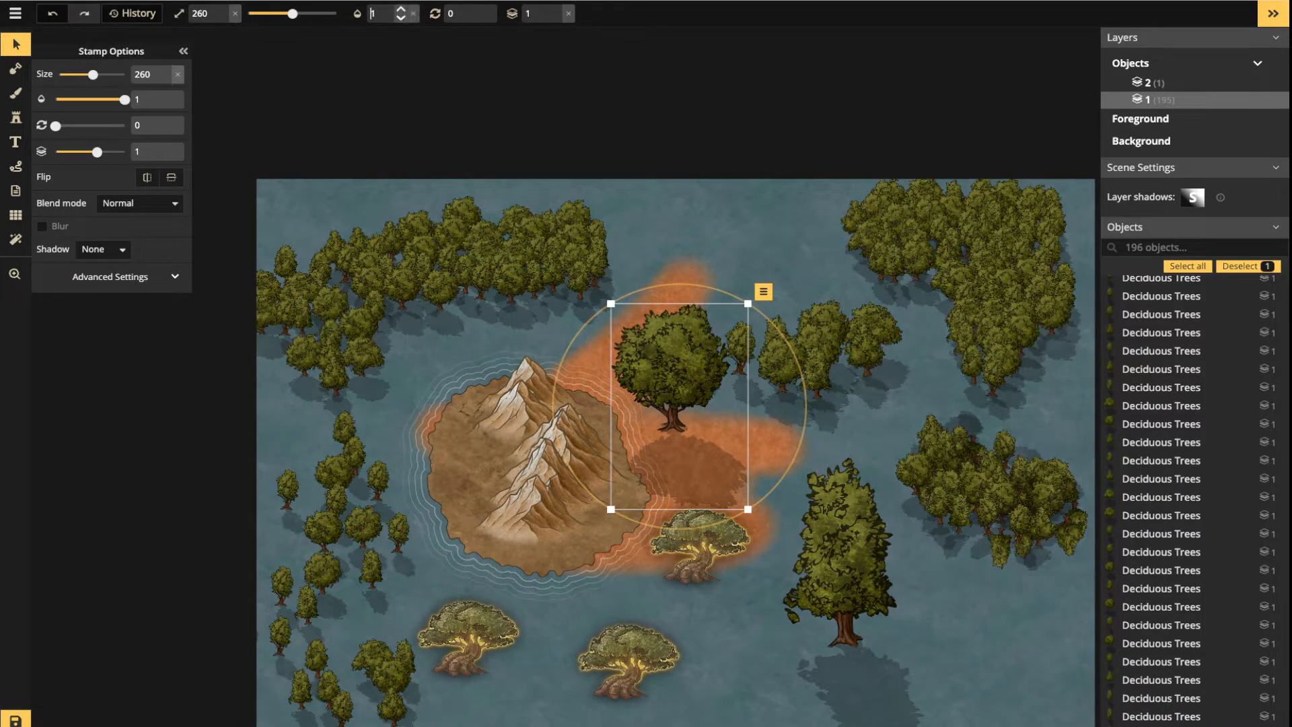
Set the enlarged deciduous tree's opacity to 0.49 and its rotation angle to 95
click(400, 13)
text(0.49)
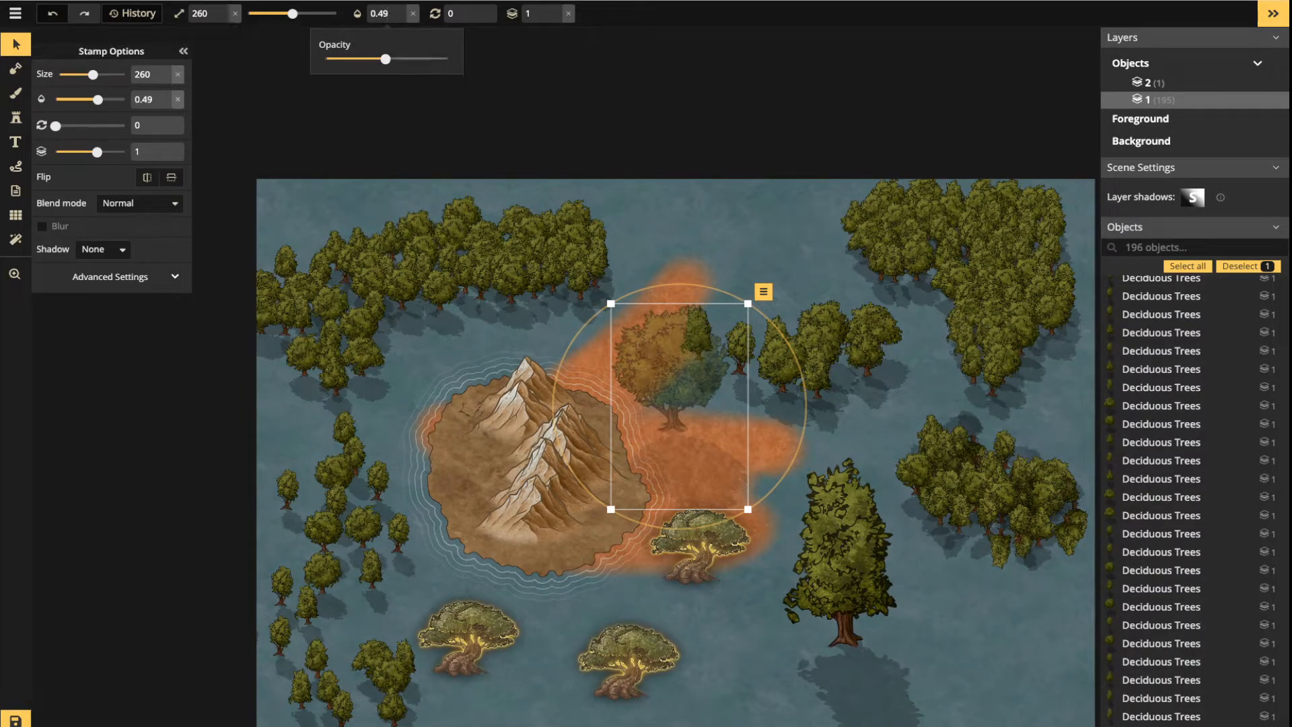
click(465, 13)
text(95)
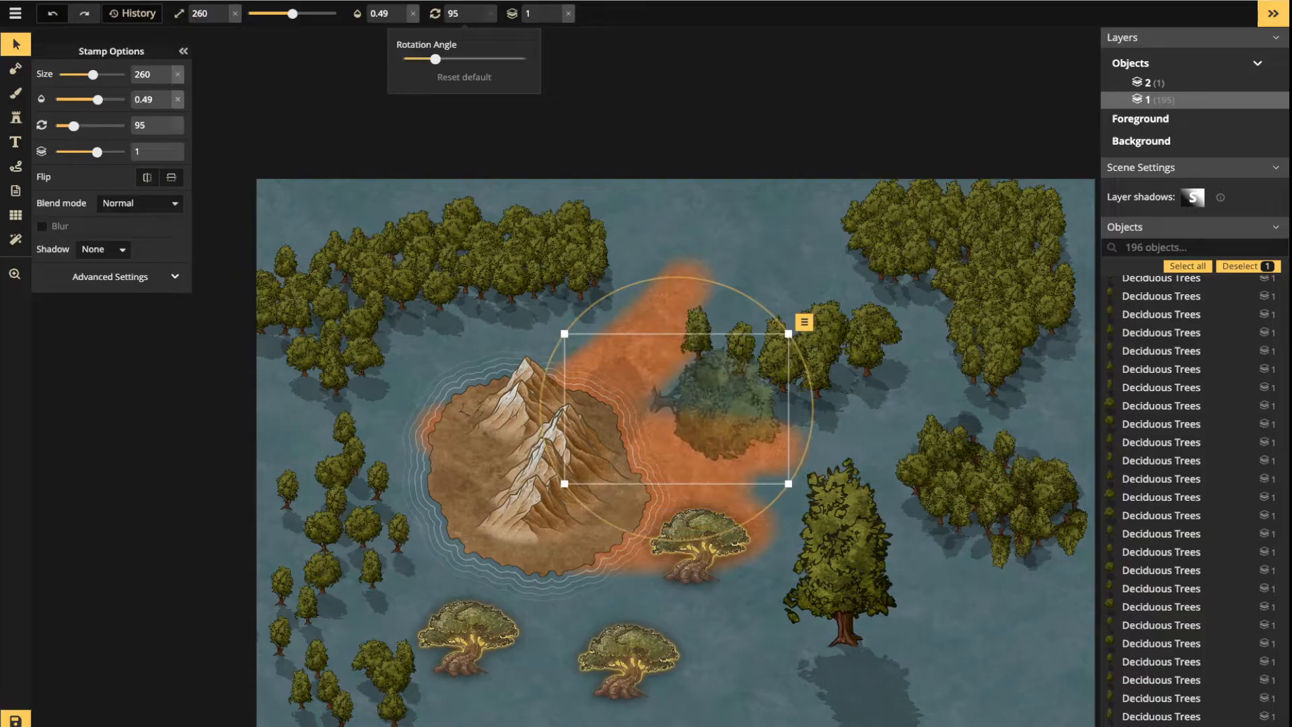
key(Return)
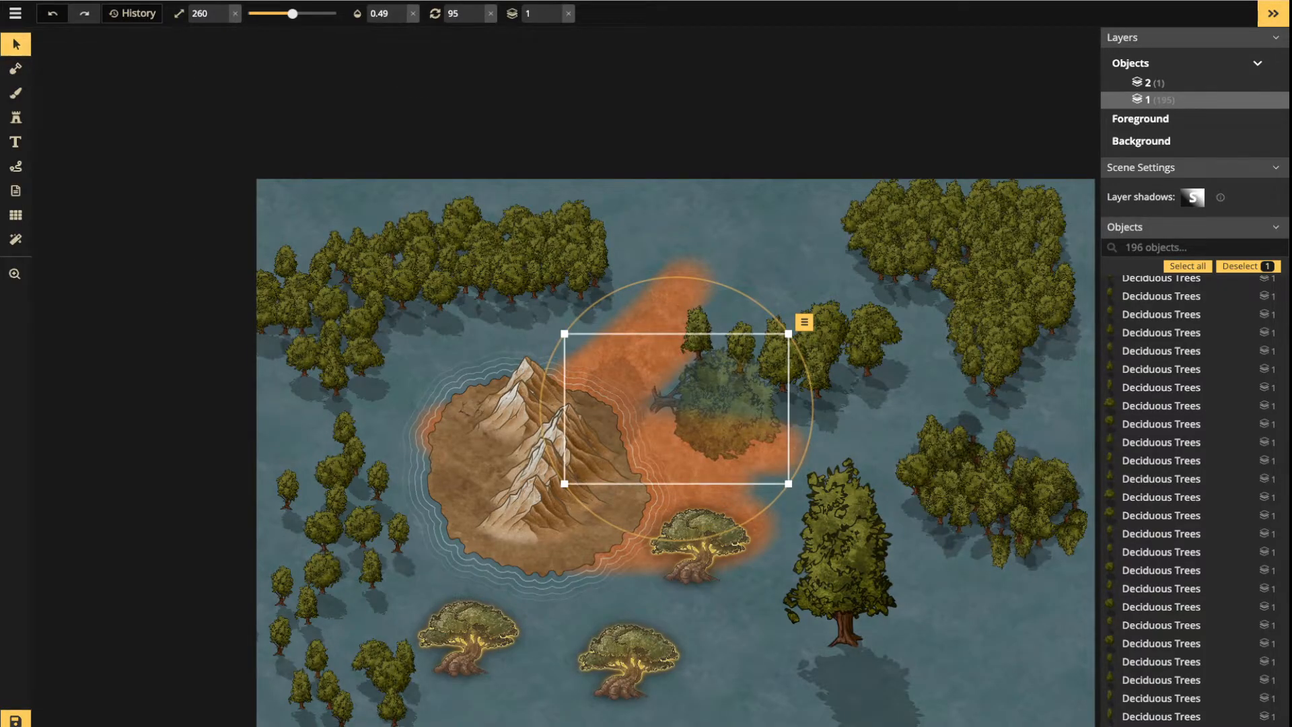
Move the faded, rotated tree northwest to just above the mountains and carry its settings over to the stamp tool
drag(725, 405, 640, 345)
click(784, 275)
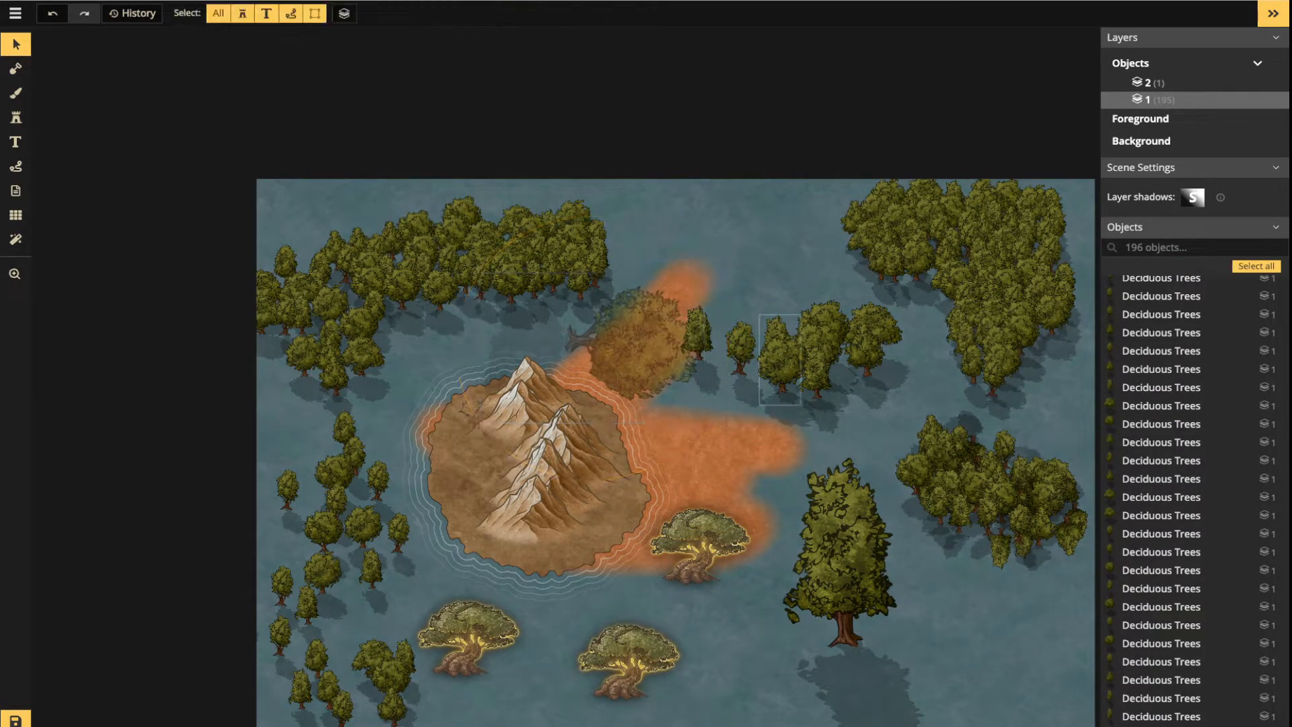
click(780, 357)
click(638, 340)
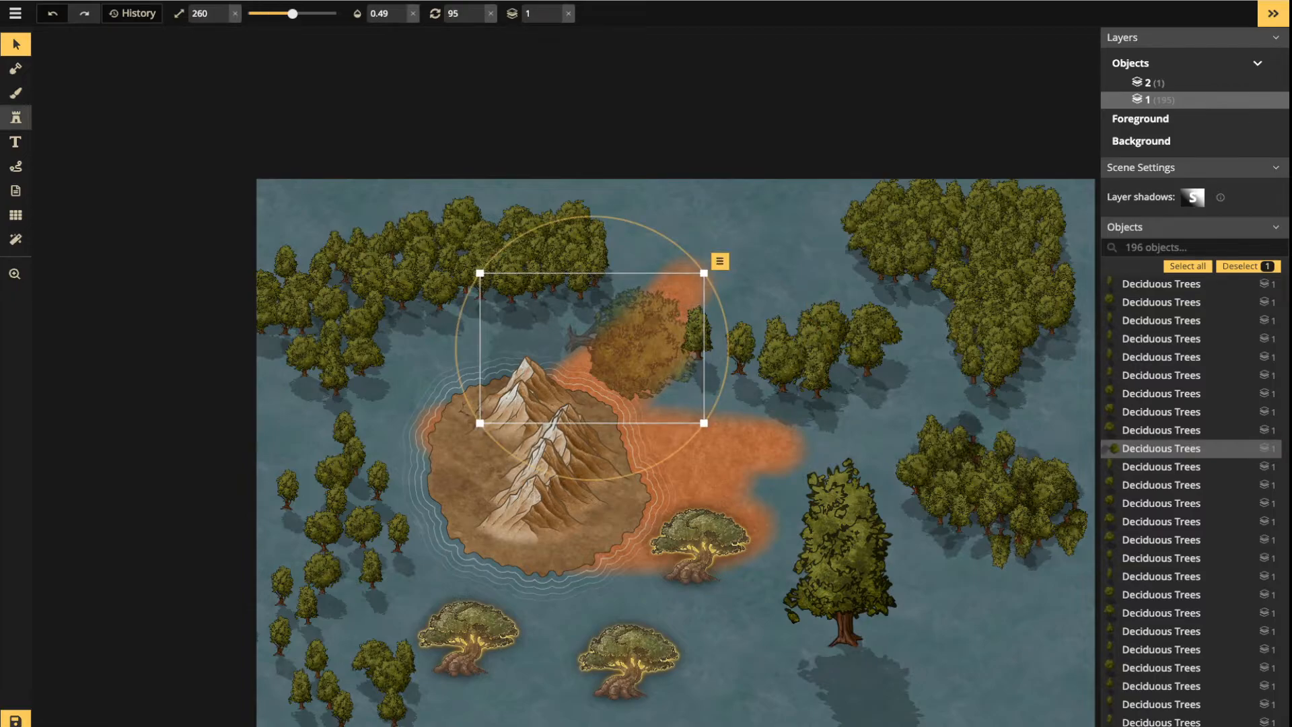
click(15, 118)
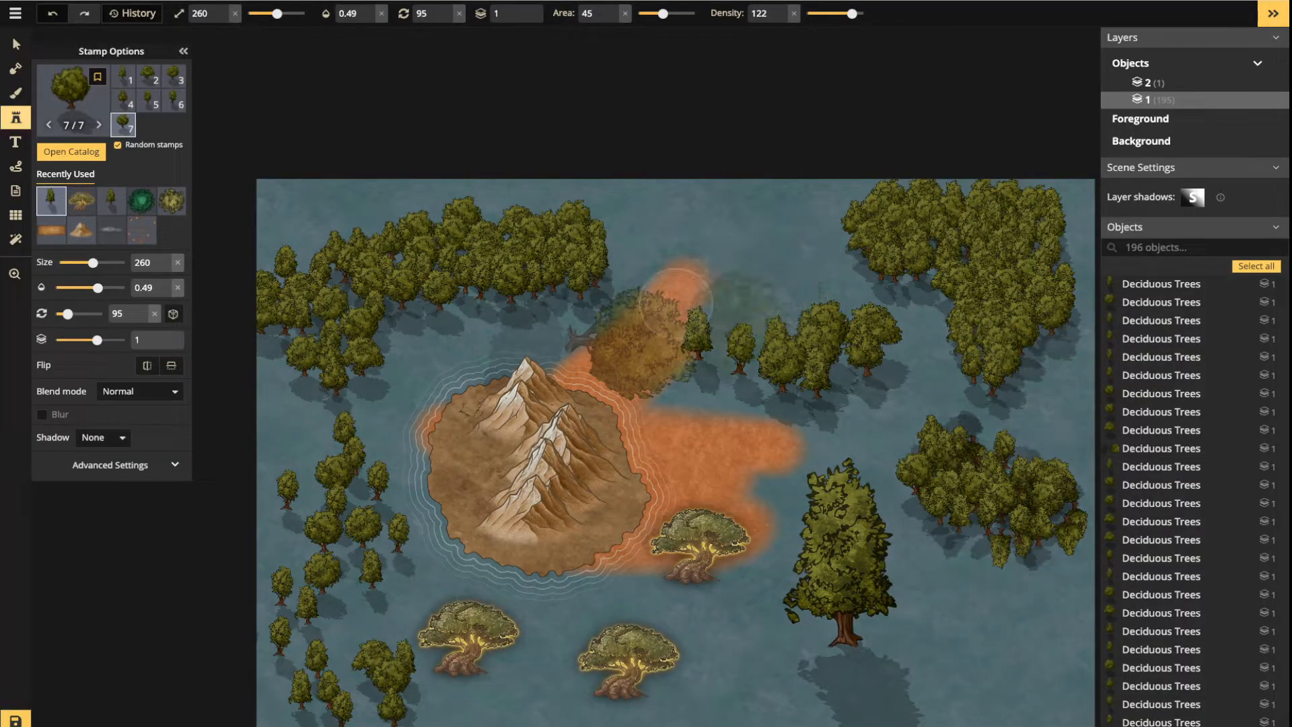
Carry the settings of a small tree at the northwest forest's eastern end over to the stamp tool
key(v)
click(576, 256)
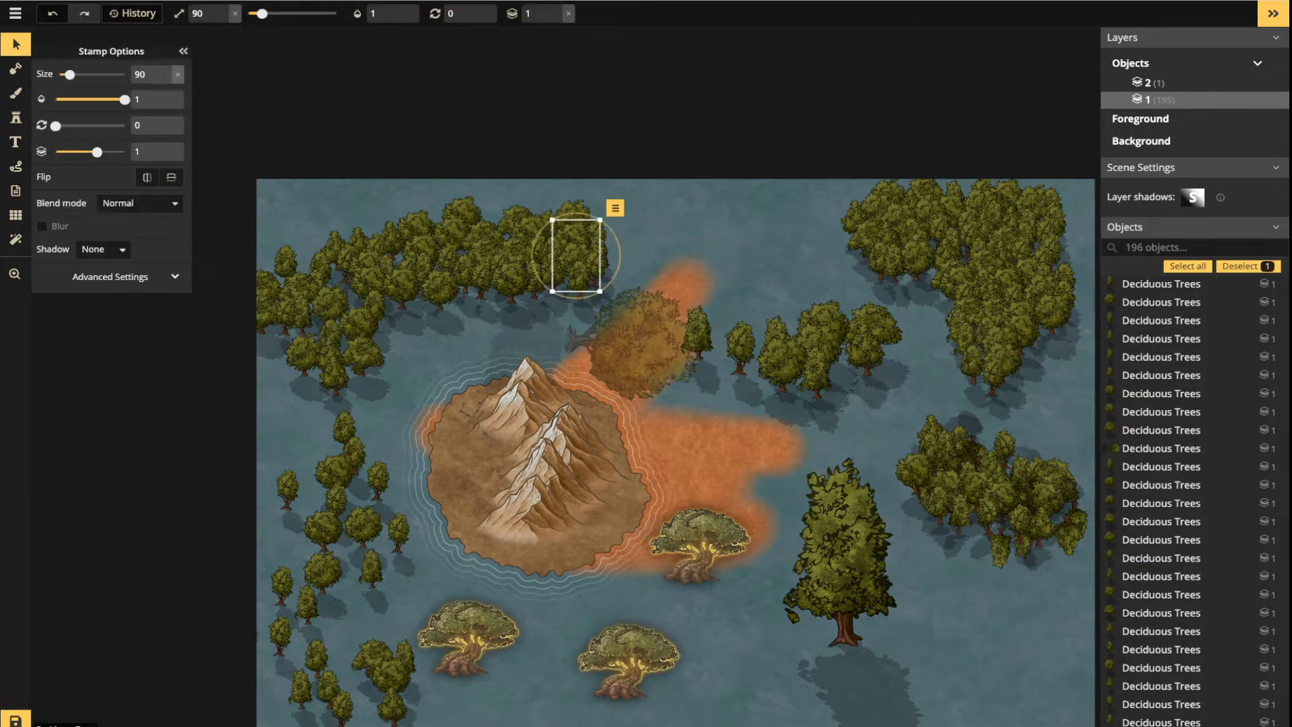
click(16, 117)
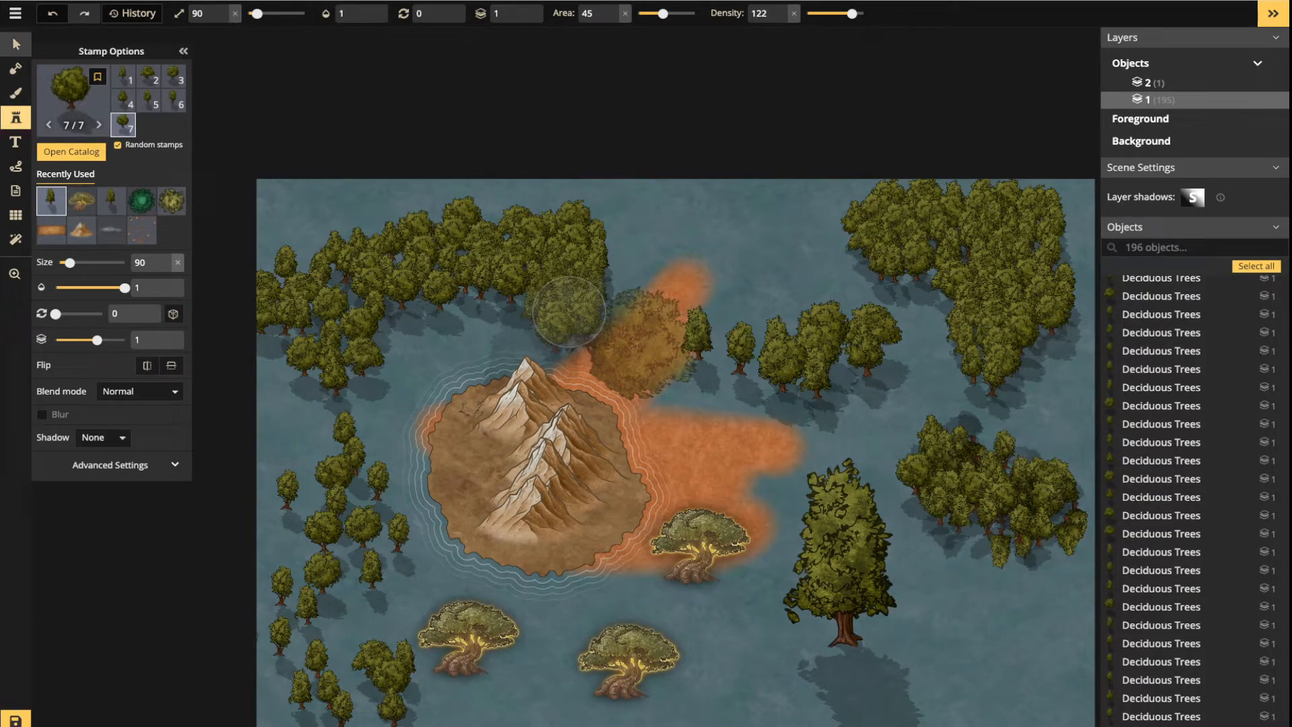
Reload the faded tree's settings into the stamp tool and choose the Fall Trees set from the stamp catalog
click(15, 45)
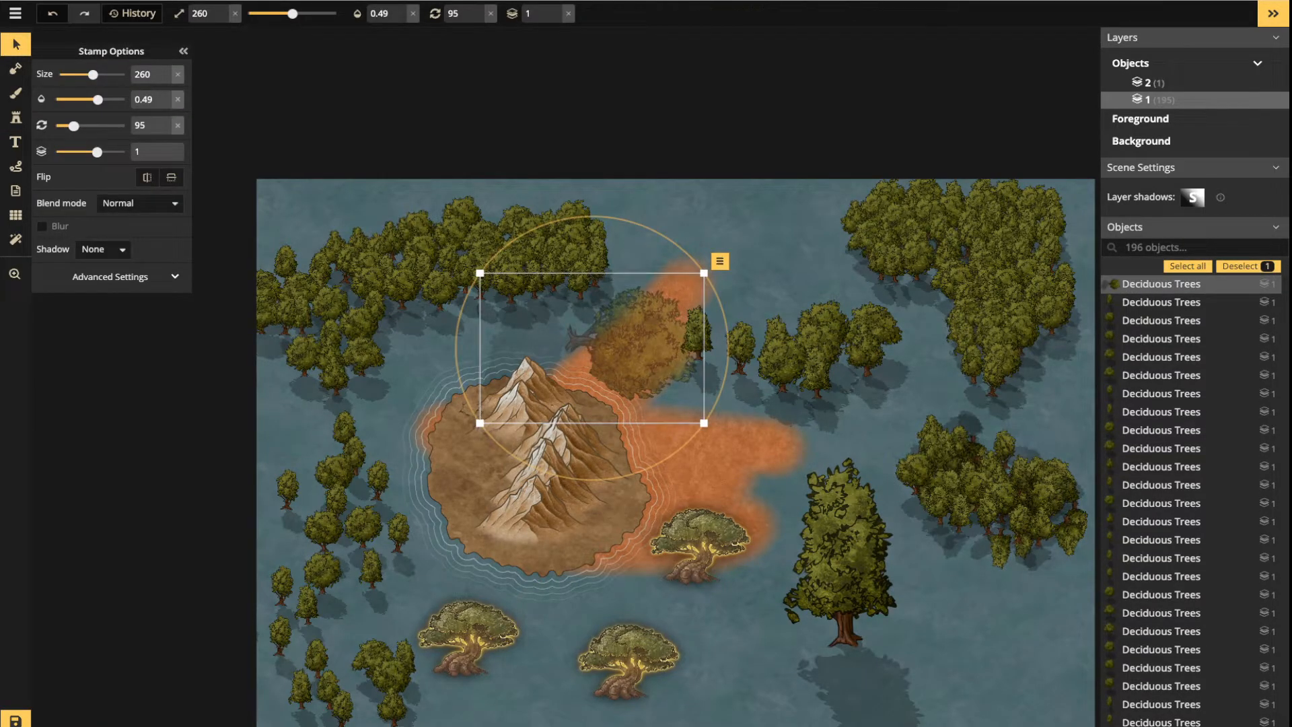
click(15, 117)
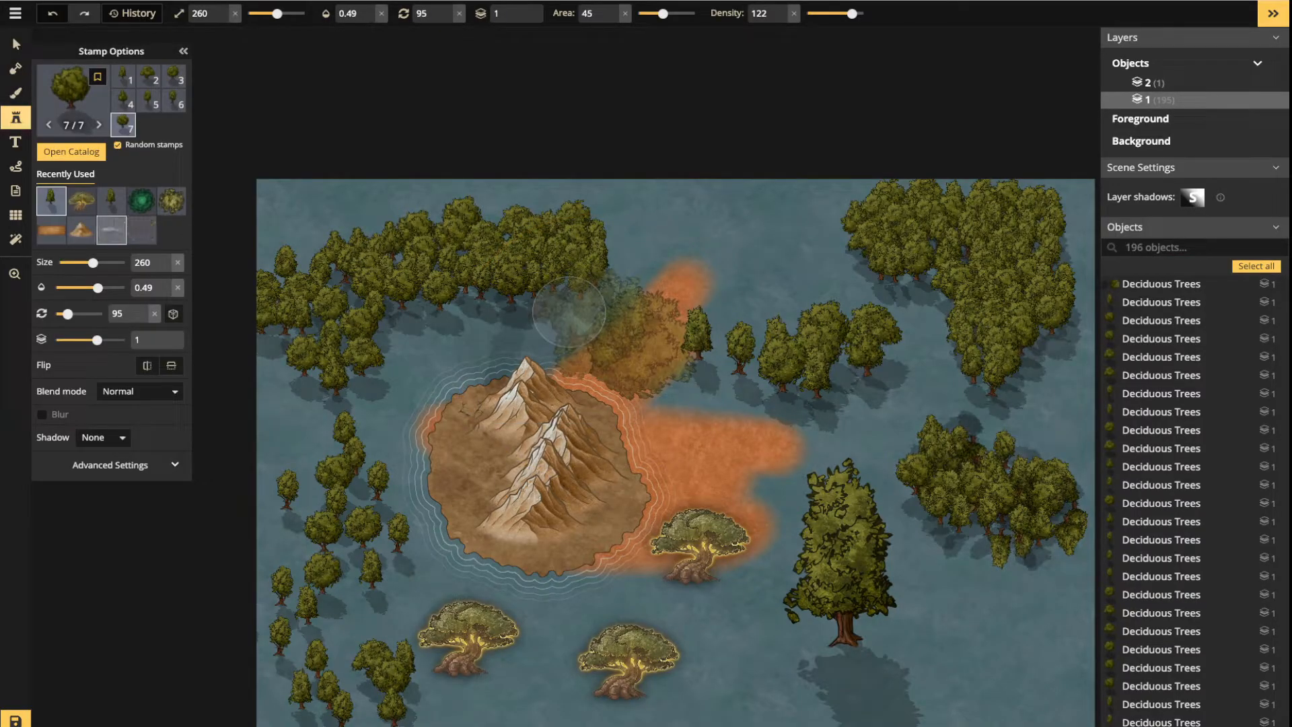
click(73, 94)
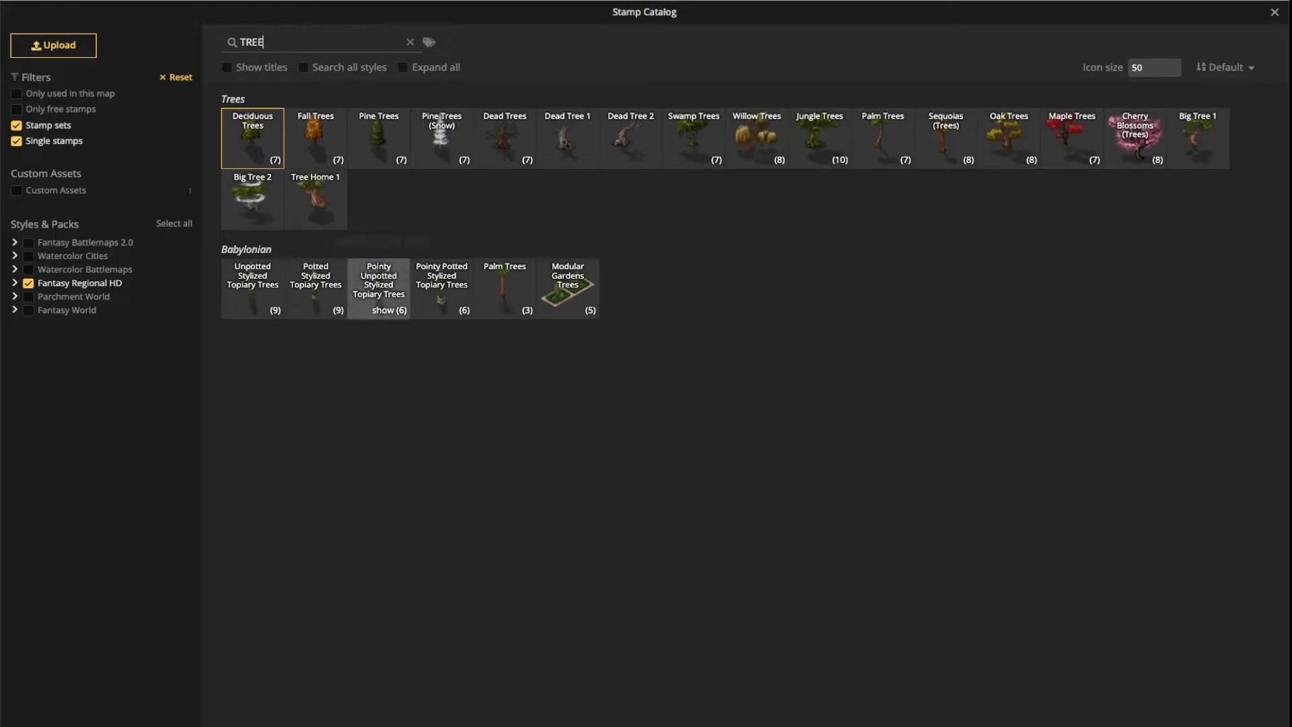
click(315, 138)
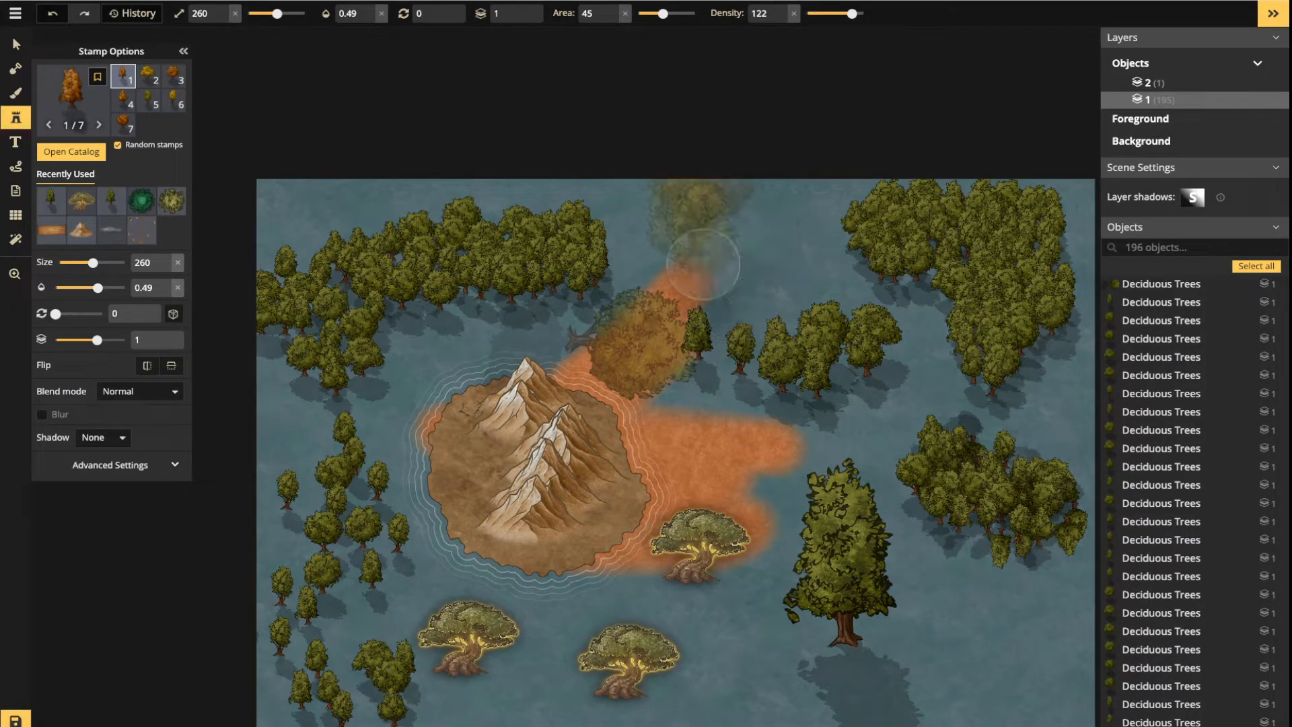
Select the faded tree again, return to the stamp tool and pick the recently used dark green plant stamp
click(572, 243)
click(17, 45)
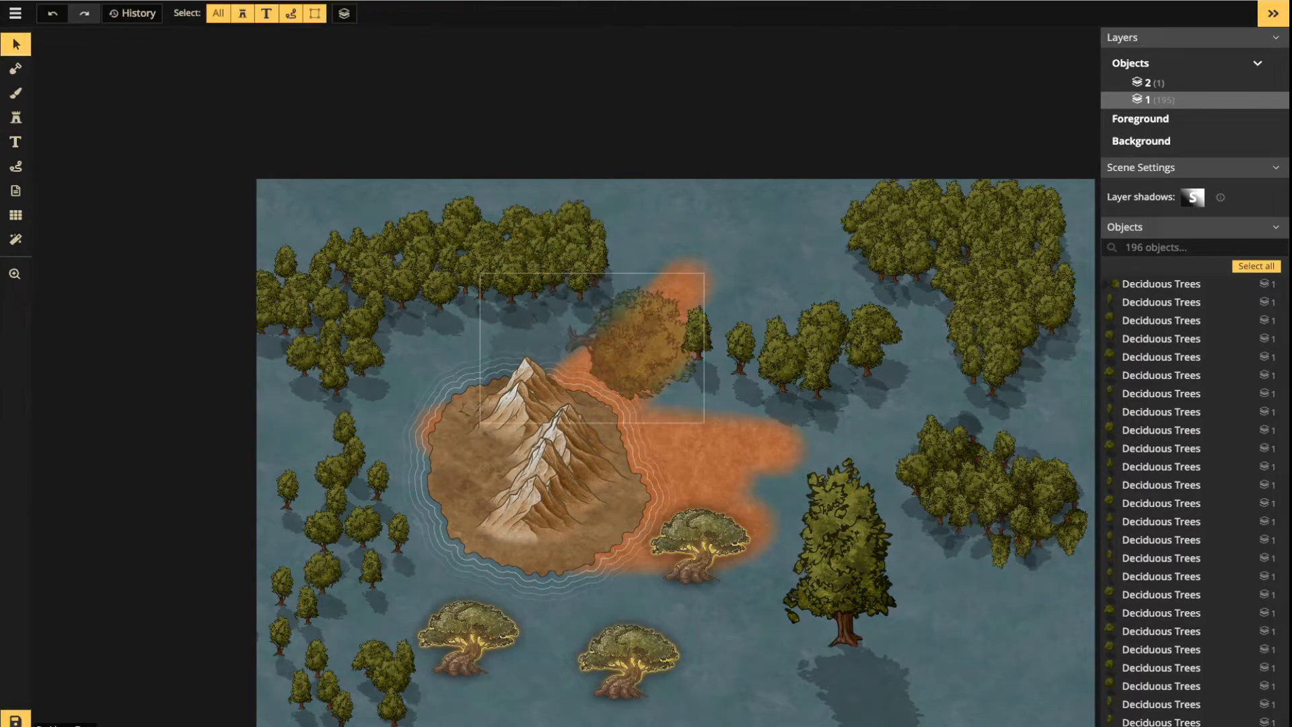
click(636, 343)
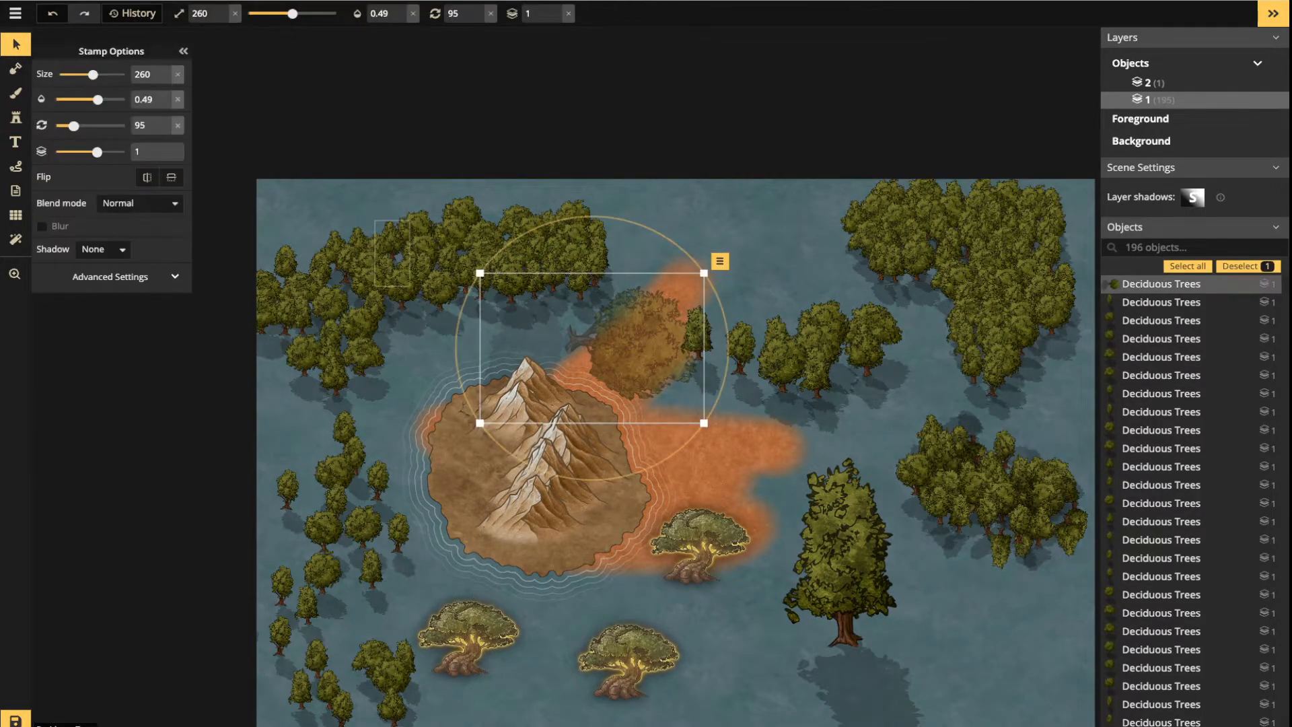
click(16, 117)
click(141, 200)
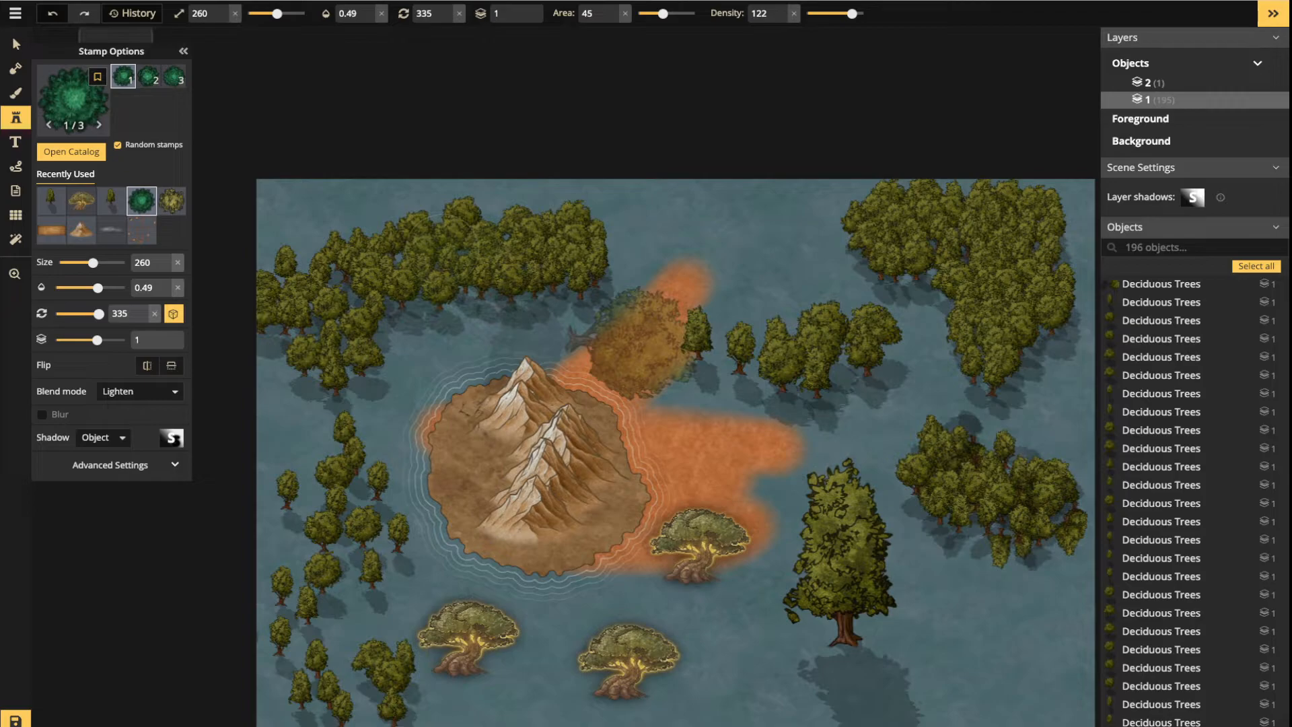
Select every object on the map at once and delete them all
key(v)
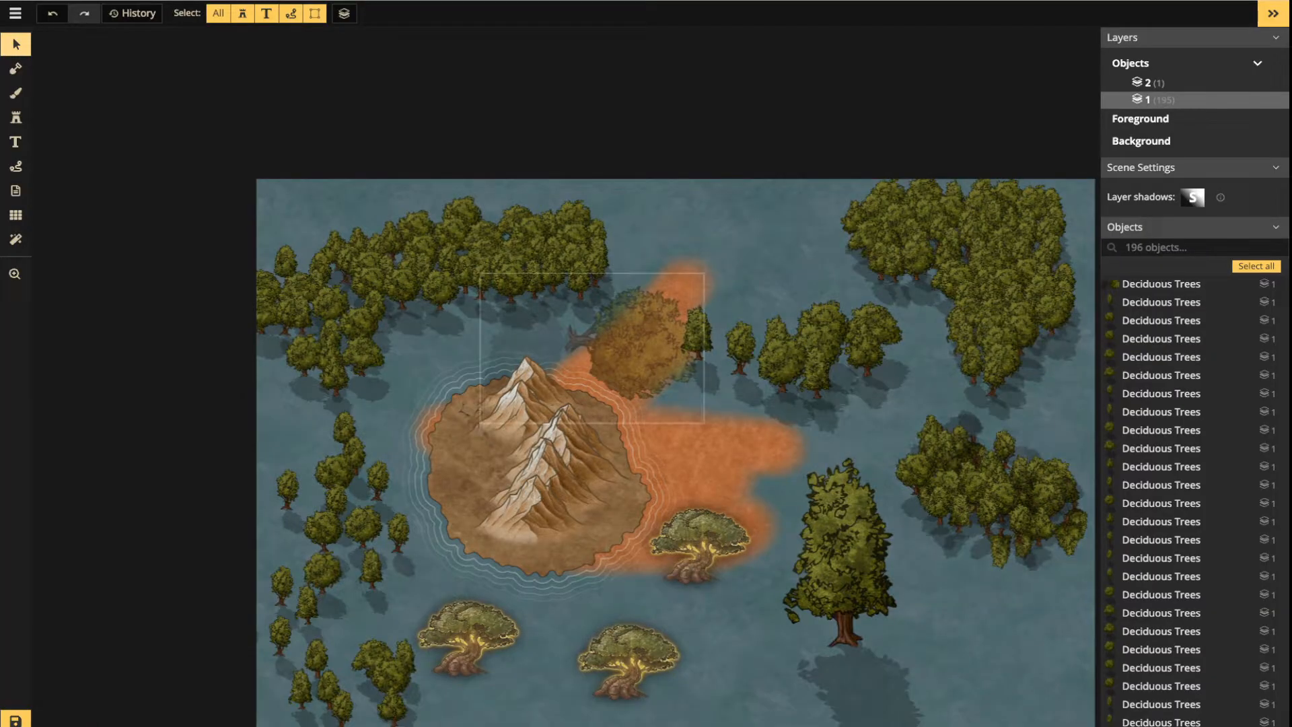
scroll(620, 320, down, 1)
drag(276, 140, 835, 661)
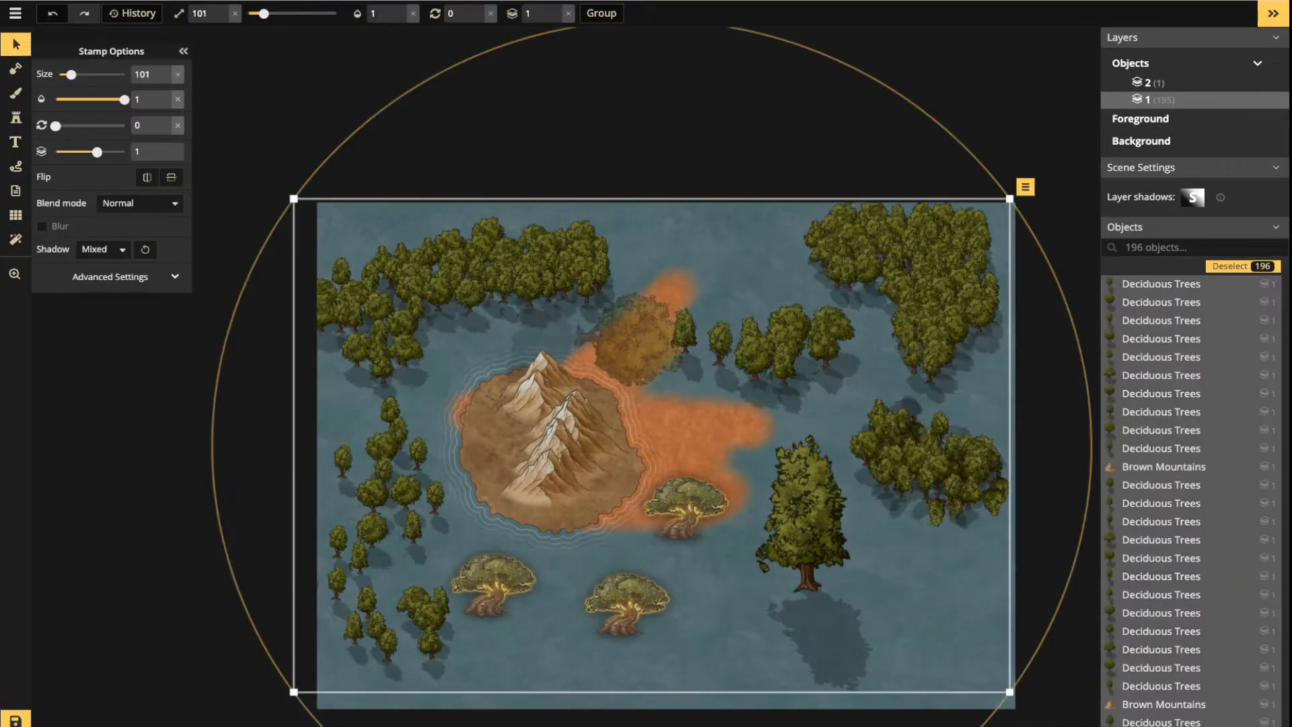
key(Delete)
Review the stamp tool's advanced placement settings and collapse the stamp options
click(17, 117)
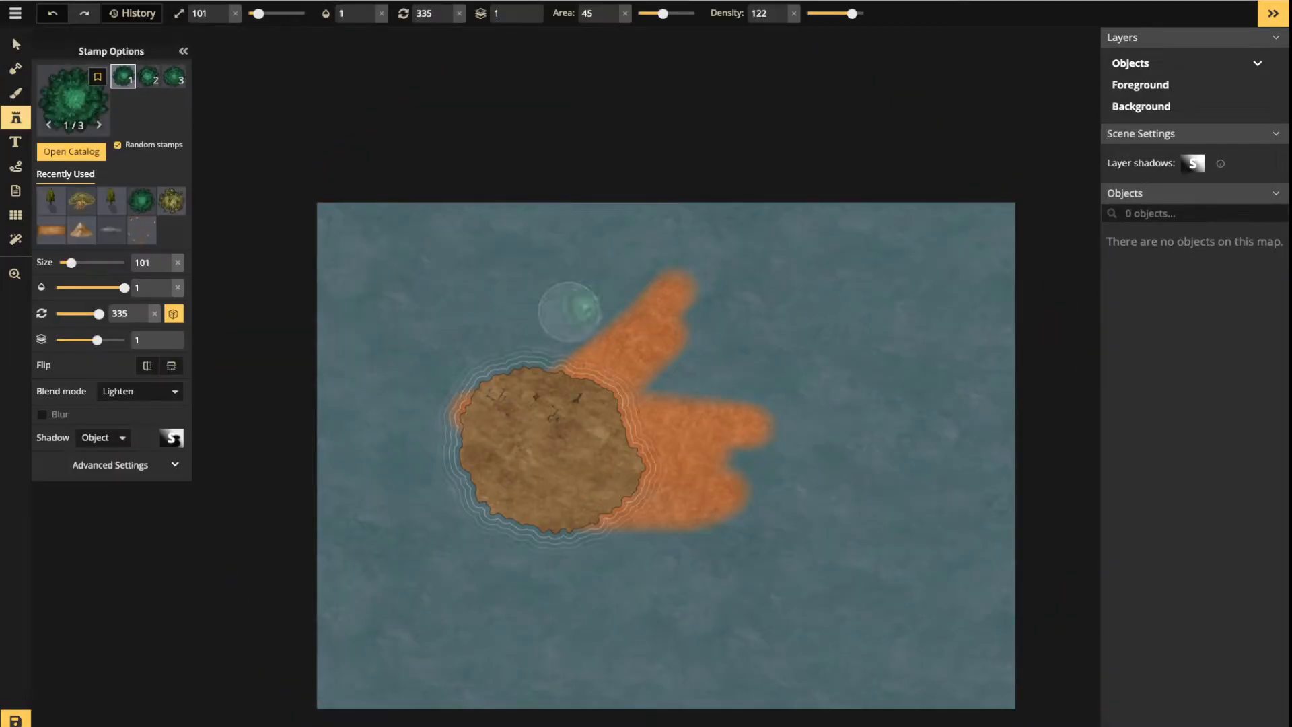
click(111, 464)
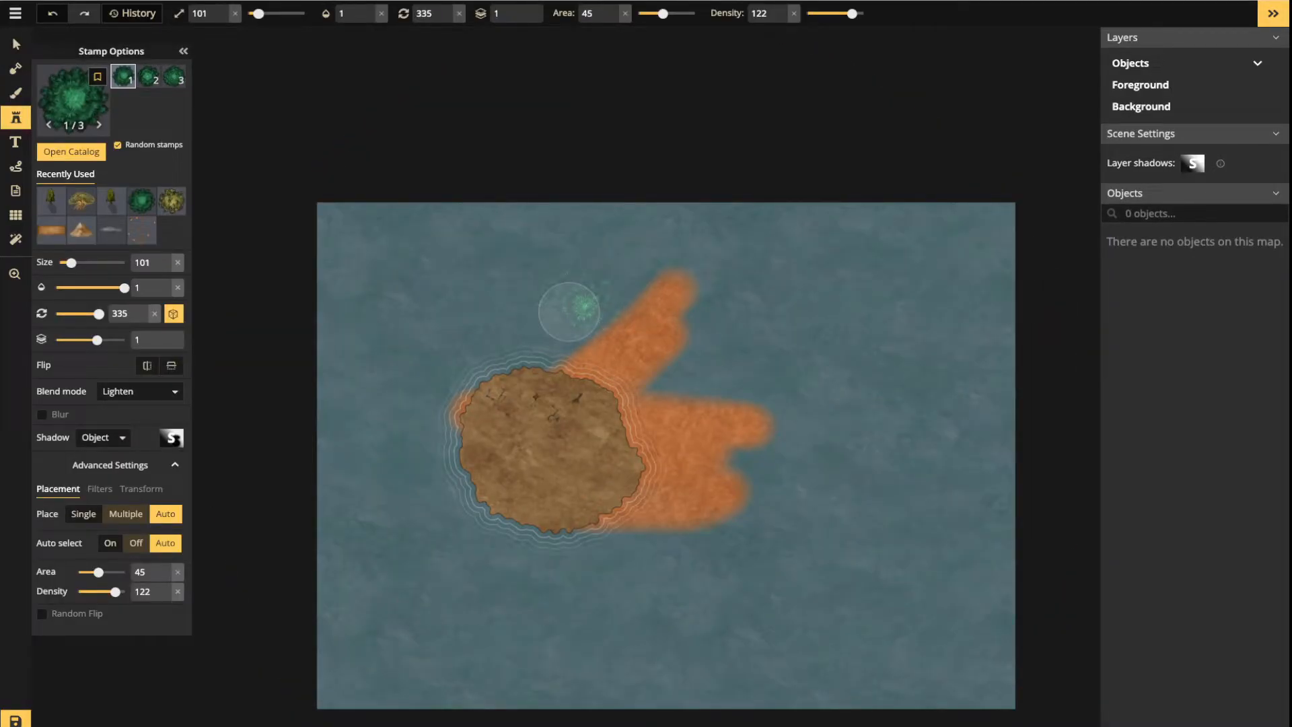
click(110, 465)
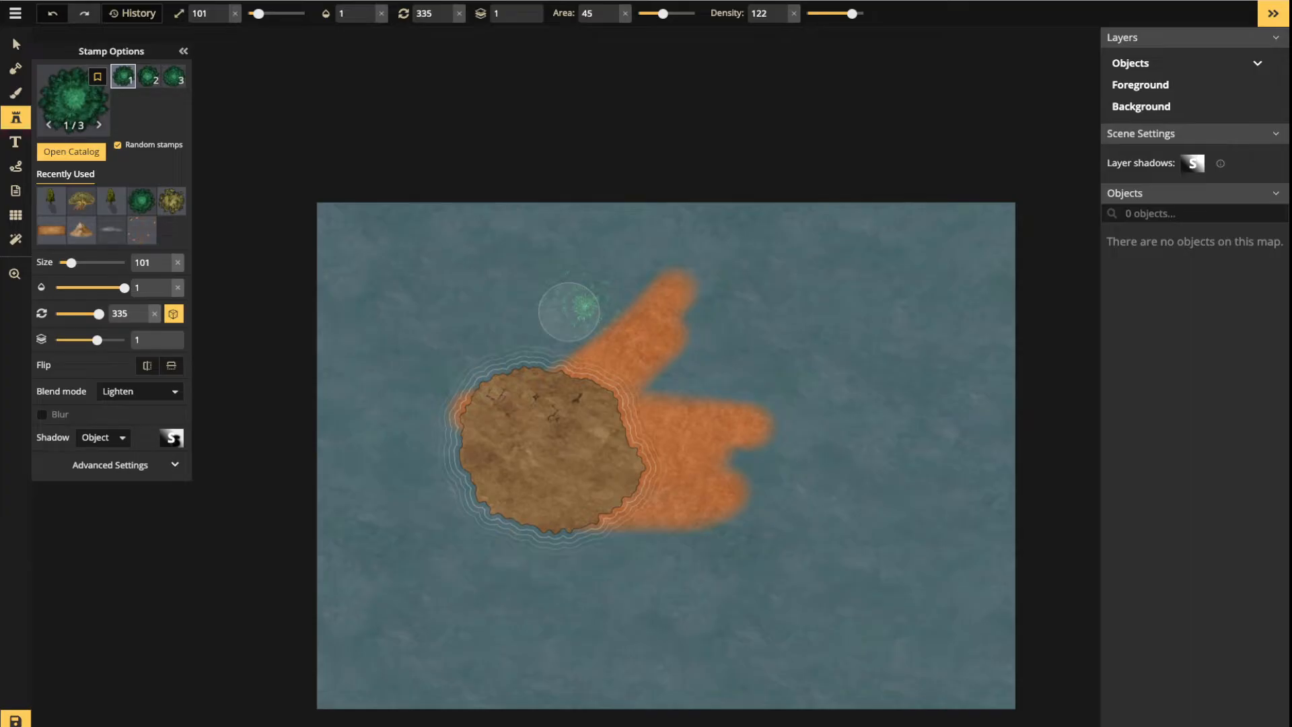
click(110, 464)
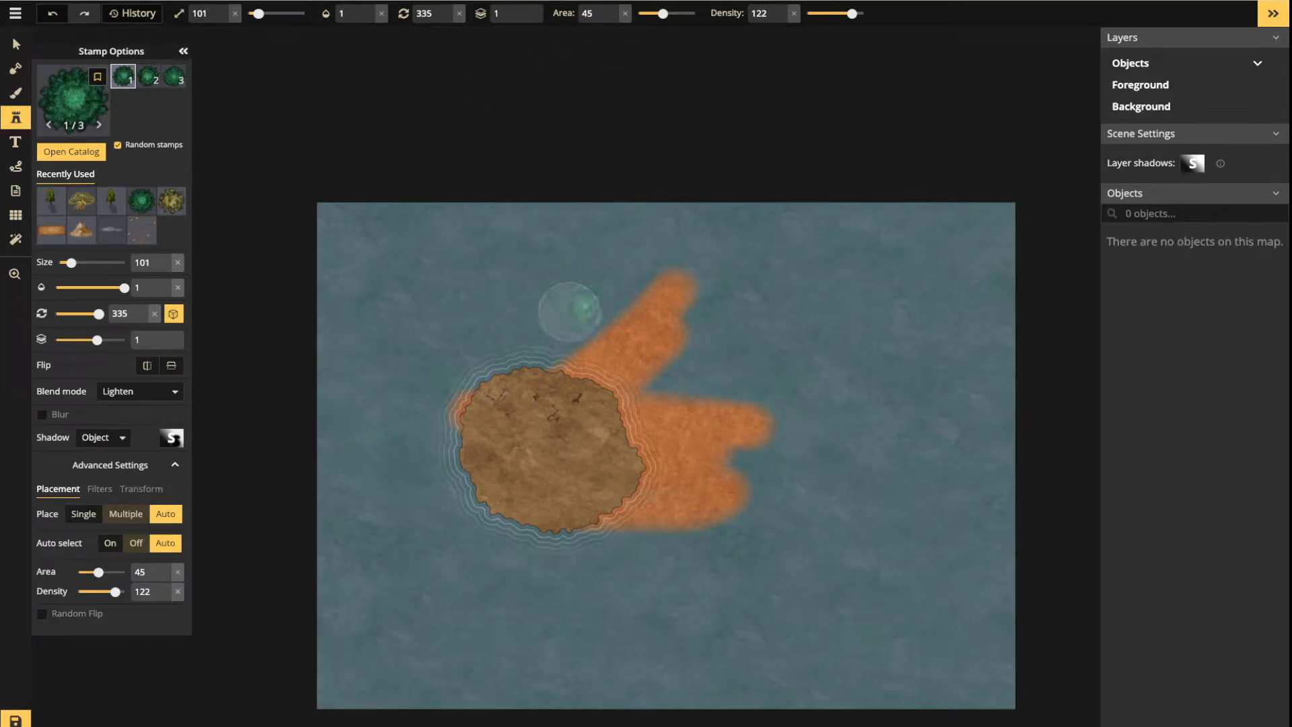
click(183, 50)
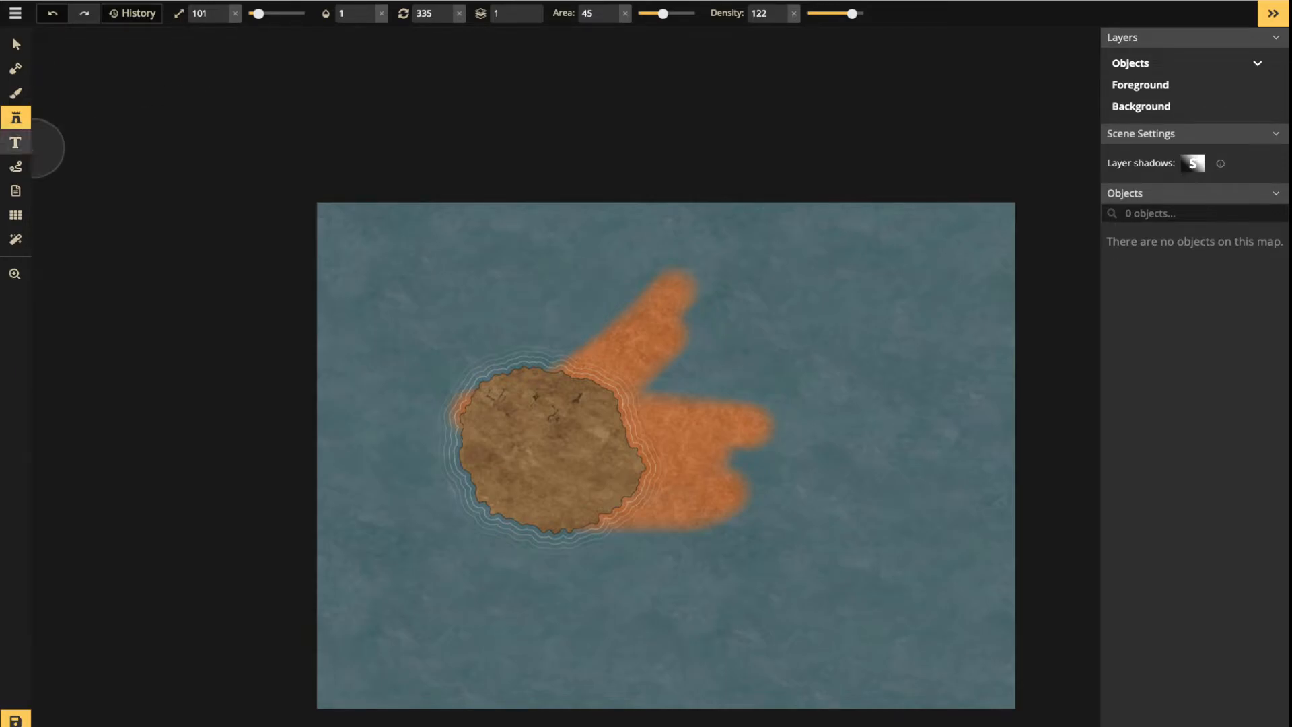
Start a text label and set its size to 54
click(15, 142)
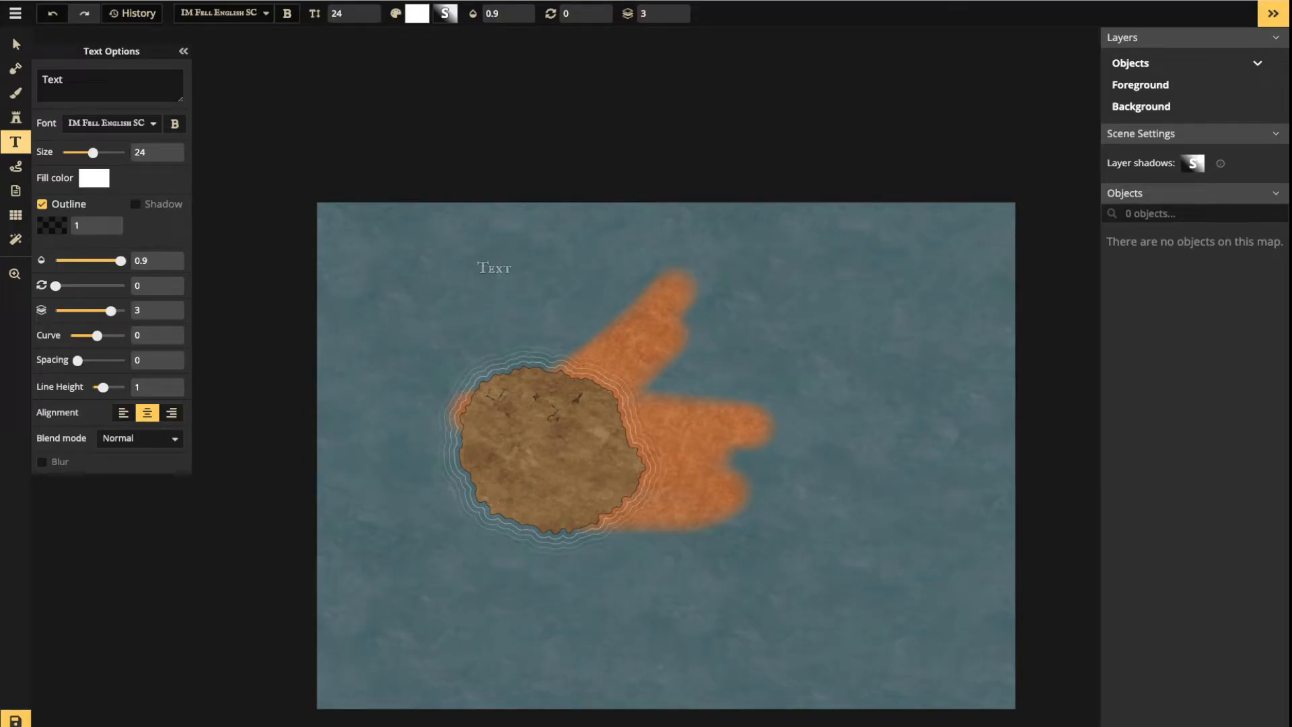
scroll(495, 275, up, 5)
scroll(494, 273, up, 1)
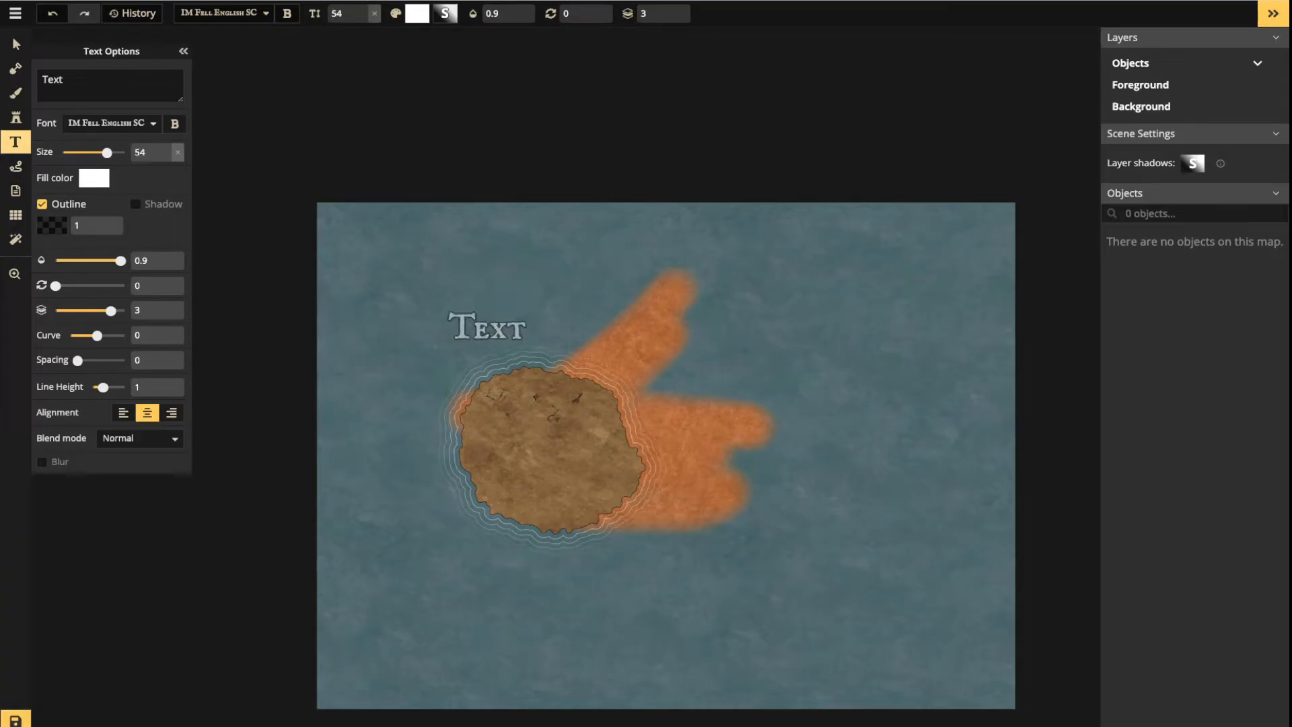
scroll(495, 319, up, 3)
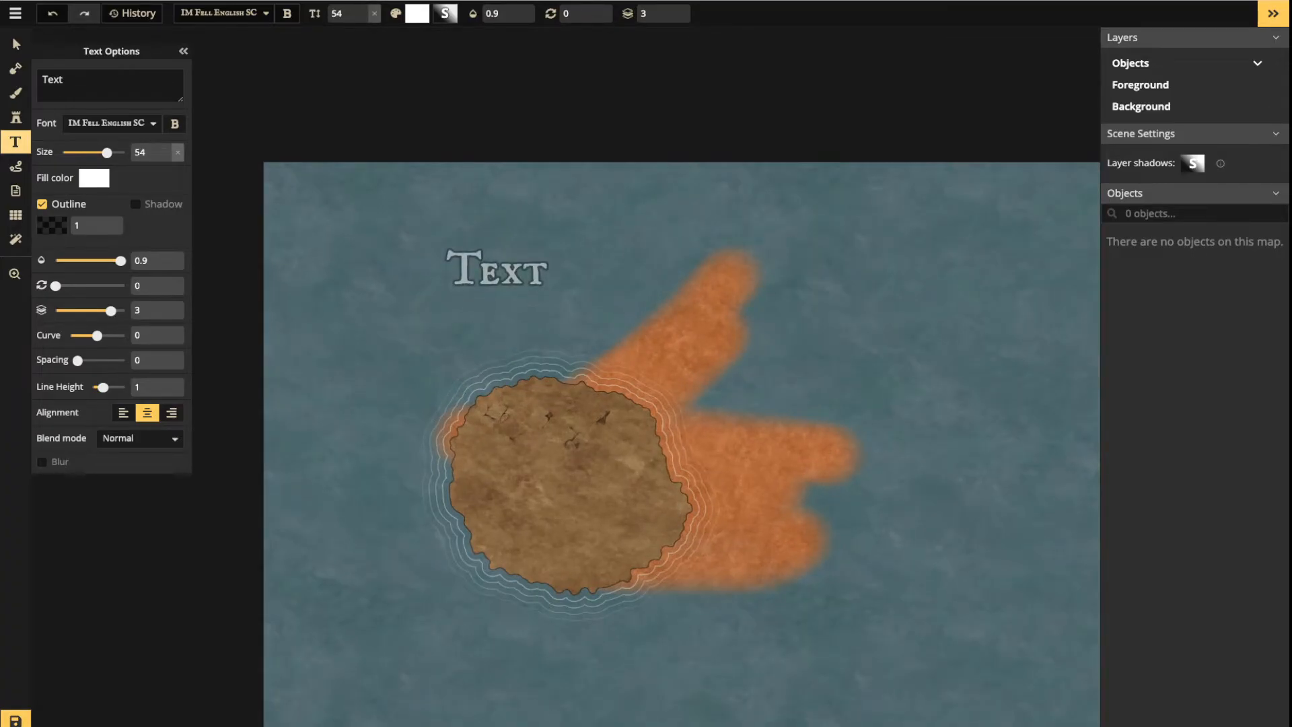
scroll(465, 271, up, 1)
Change the text label's font to Pirata One
scroll(465, 272, down, 3)
scroll(465, 271, down, 2)
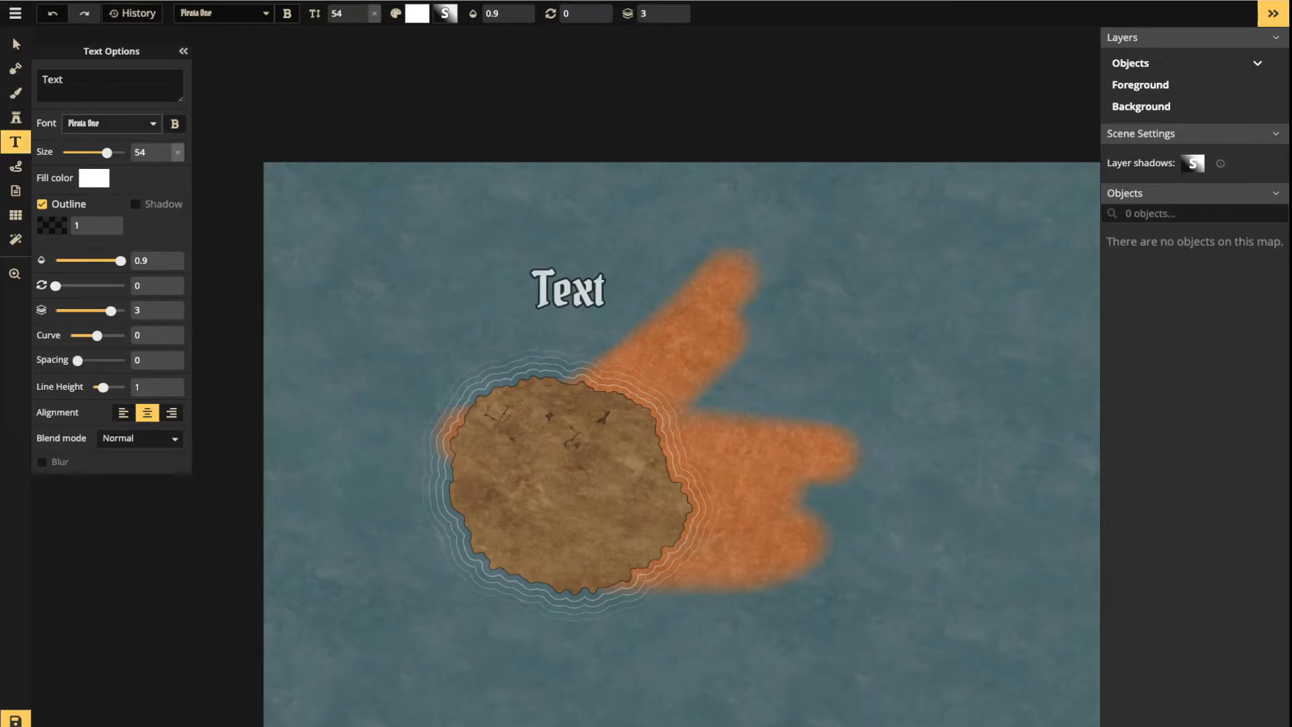
click(113, 124)
click(419, 266)
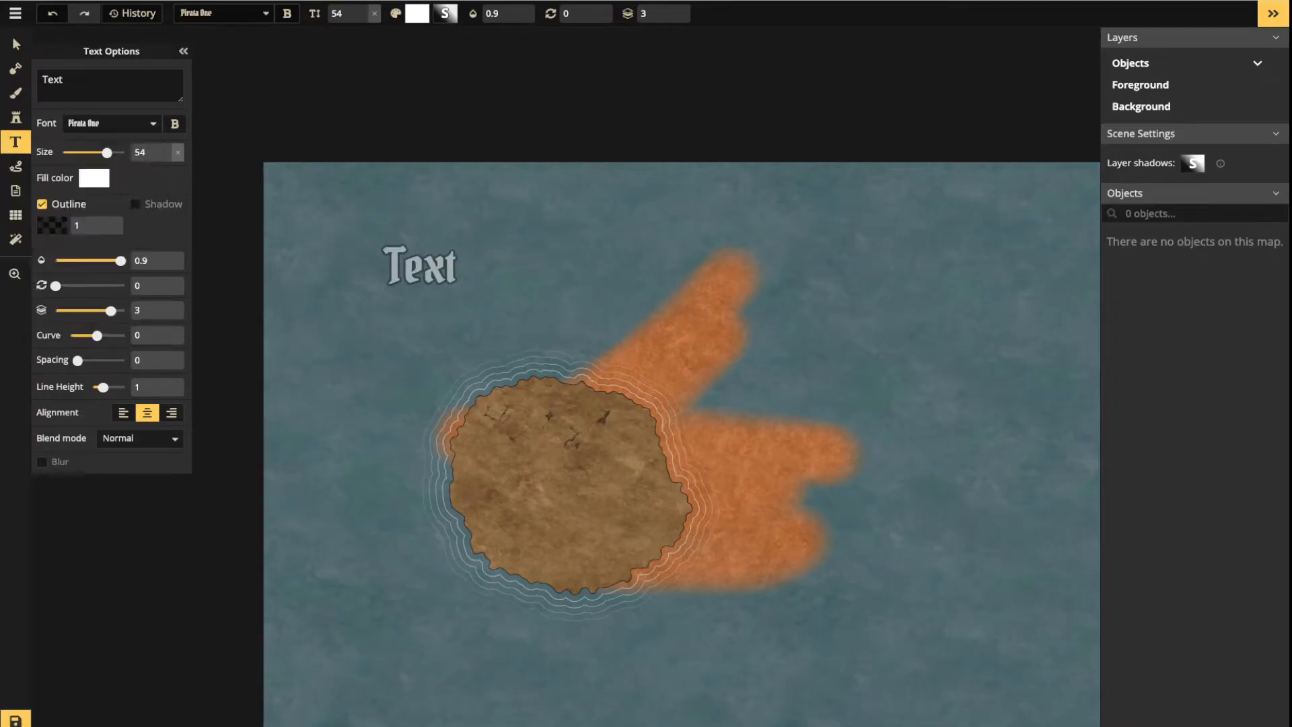
Preview the text label in other fonts, including Alex Brush, Metamorphous, Cinzel and Homemade Apple
scroll(420, 266, down, 4)
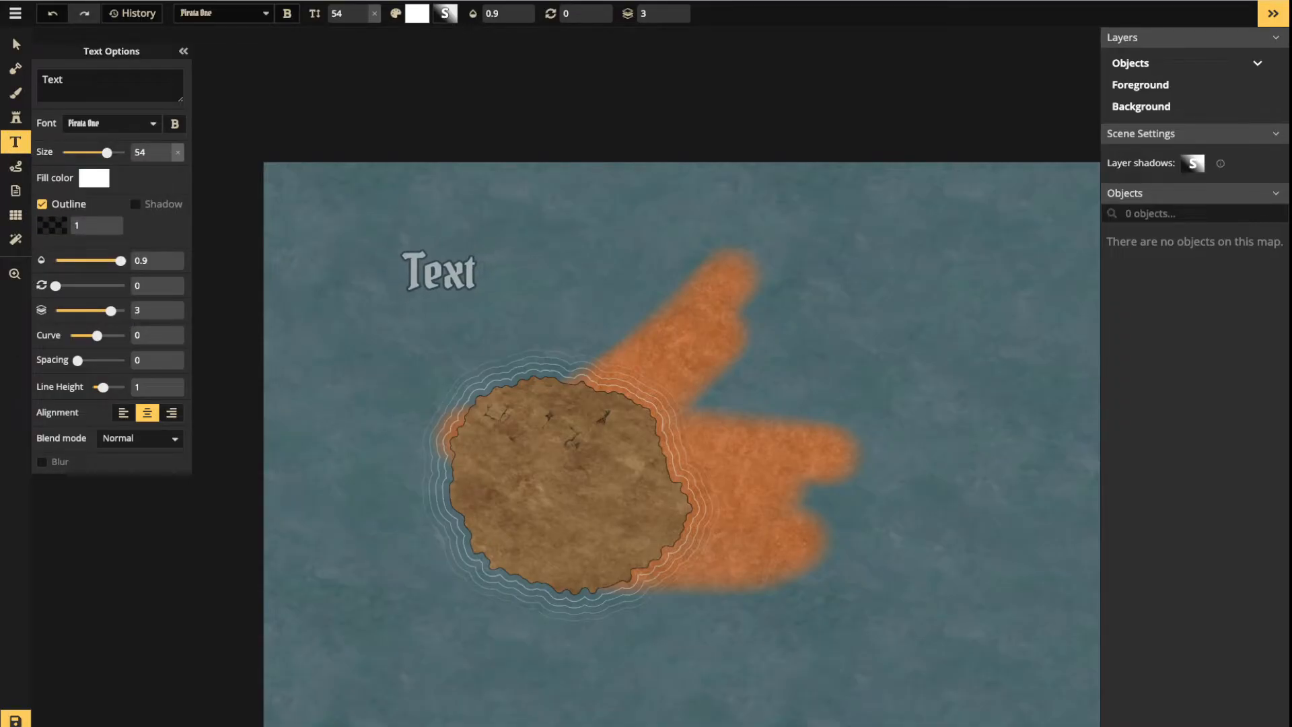
scroll(441, 275, down, 4)
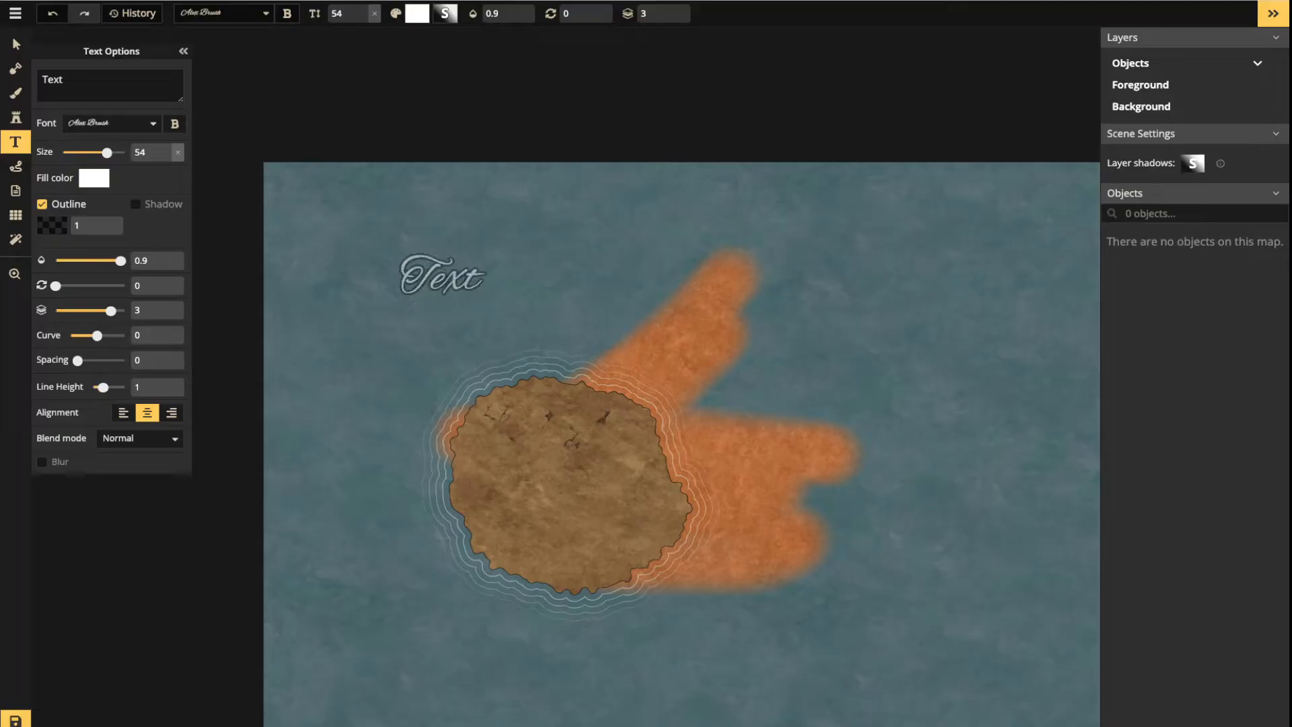
scroll(441, 274, down, 4)
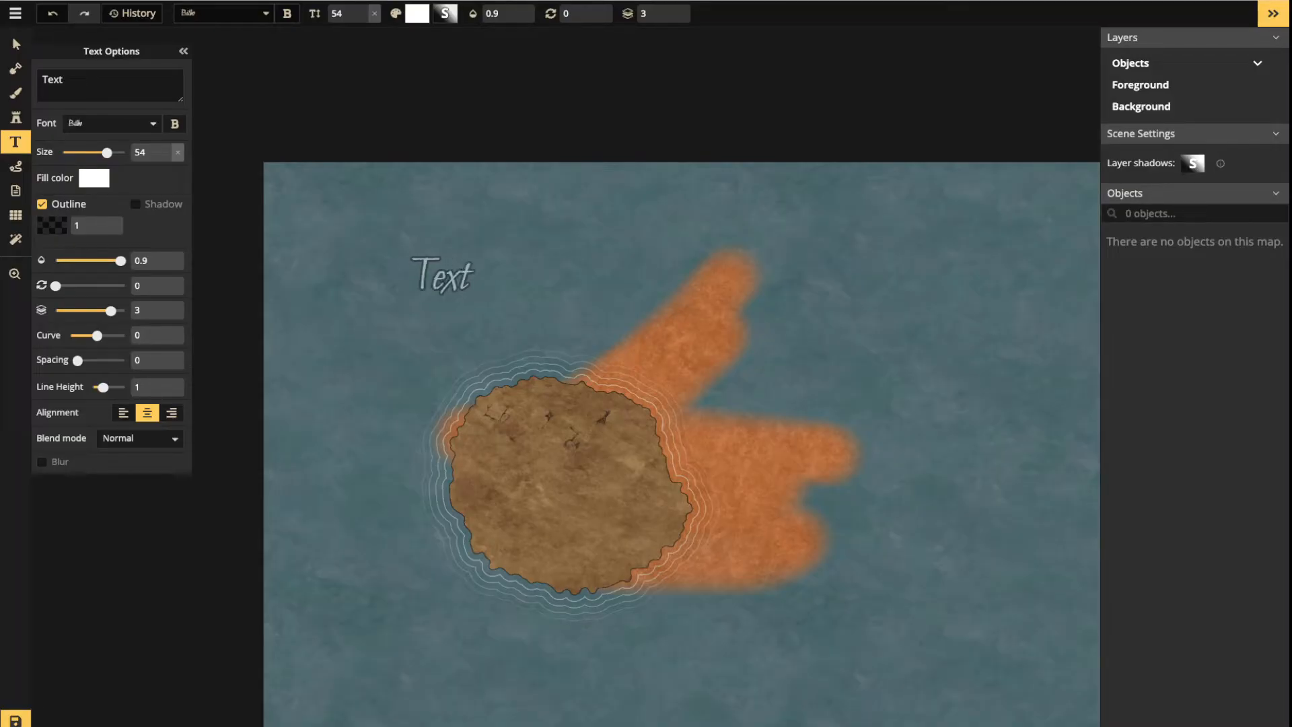
scroll(440, 275, down, 4)
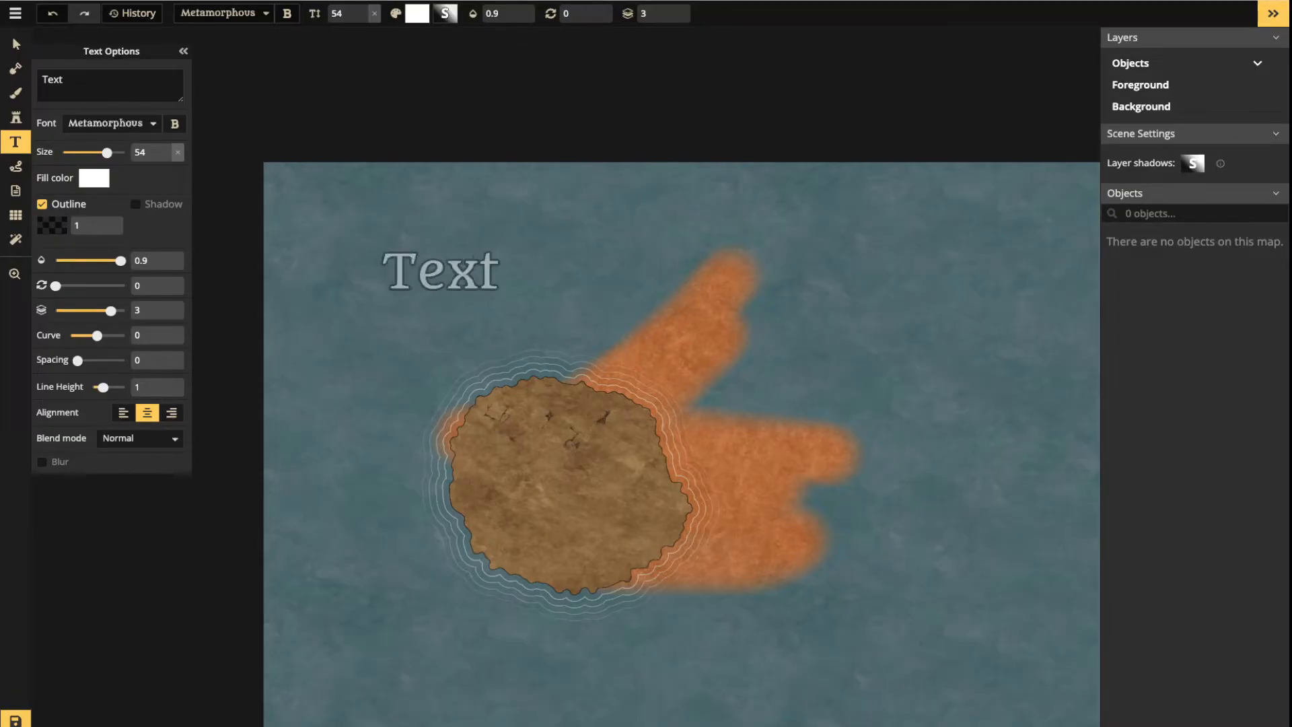
scroll(441, 274, down, 4)
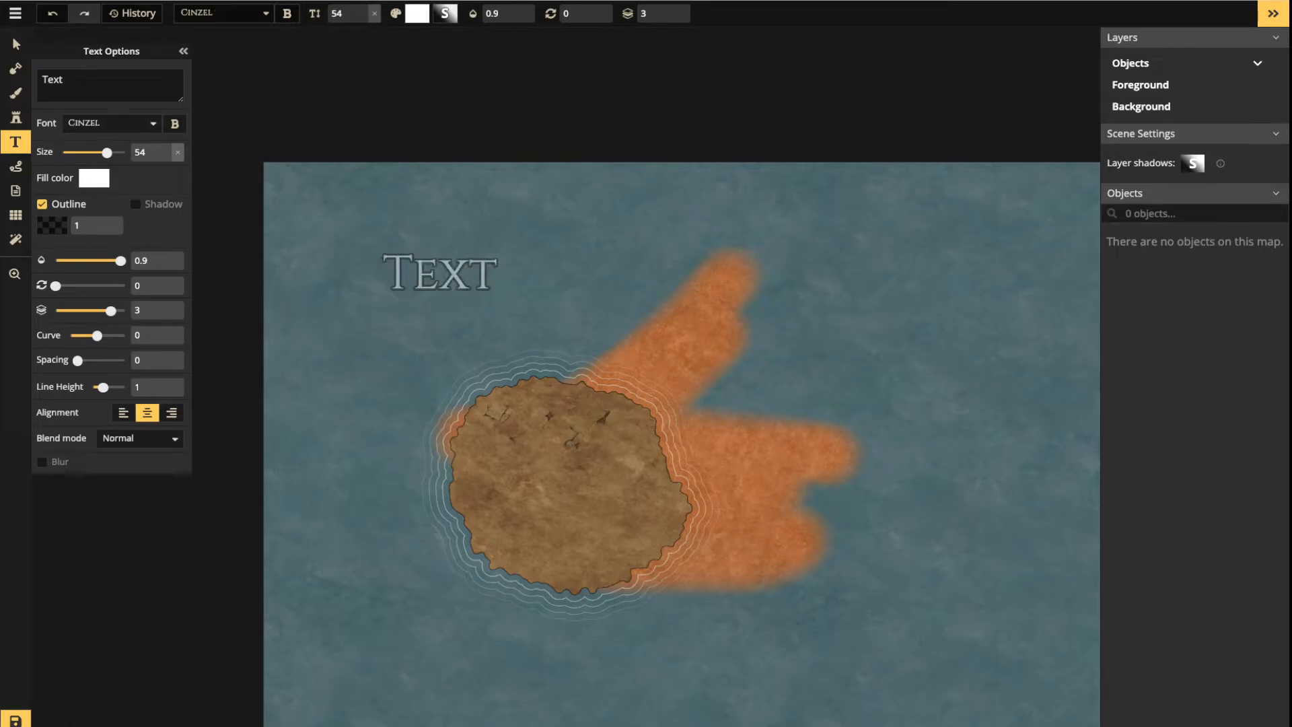
scroll(441, 274, down, 2)
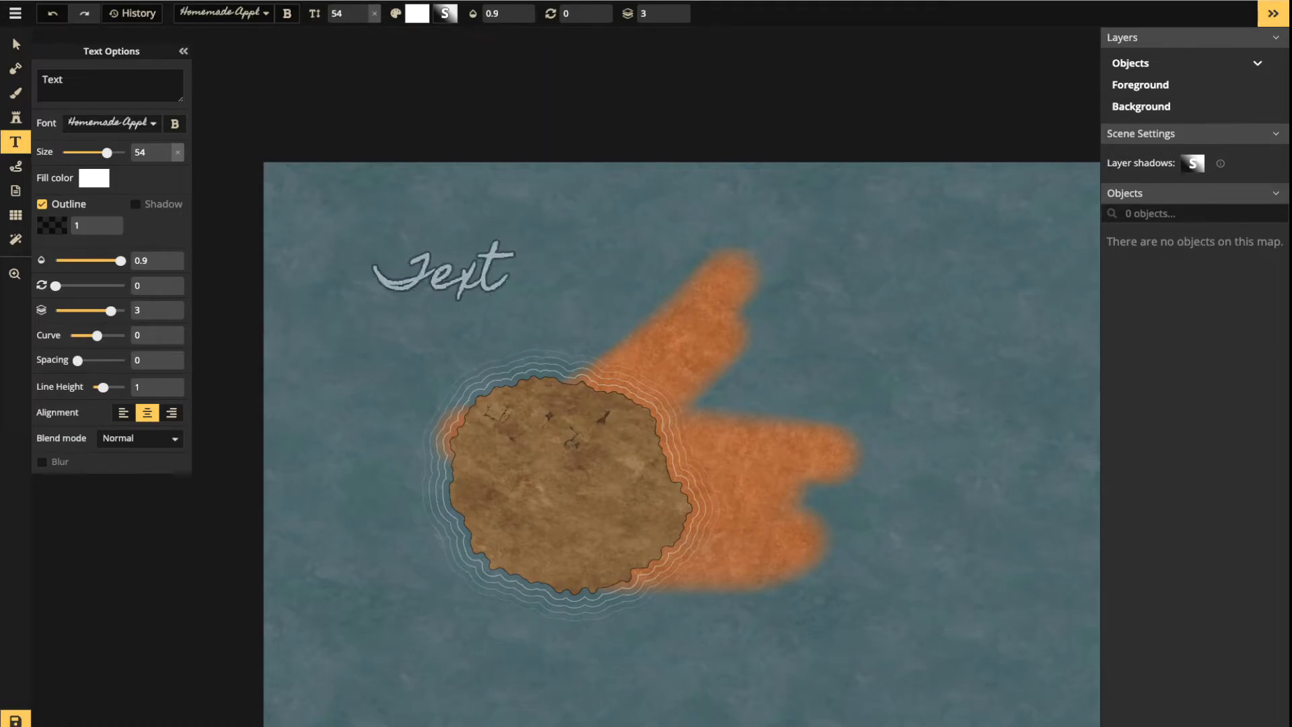
Return the font to Pirata One and place the label "Text" on the water north of the brown island
scroll(441, 274, down, 3)
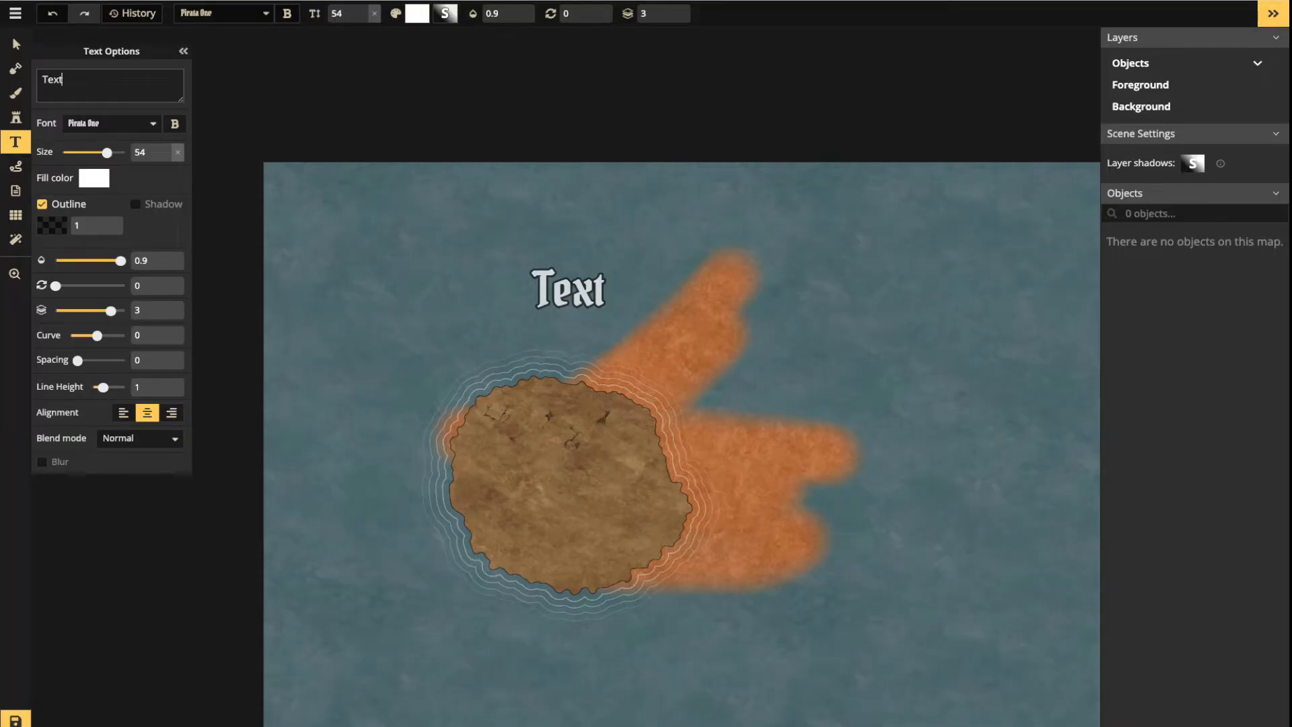
click(458, 240)
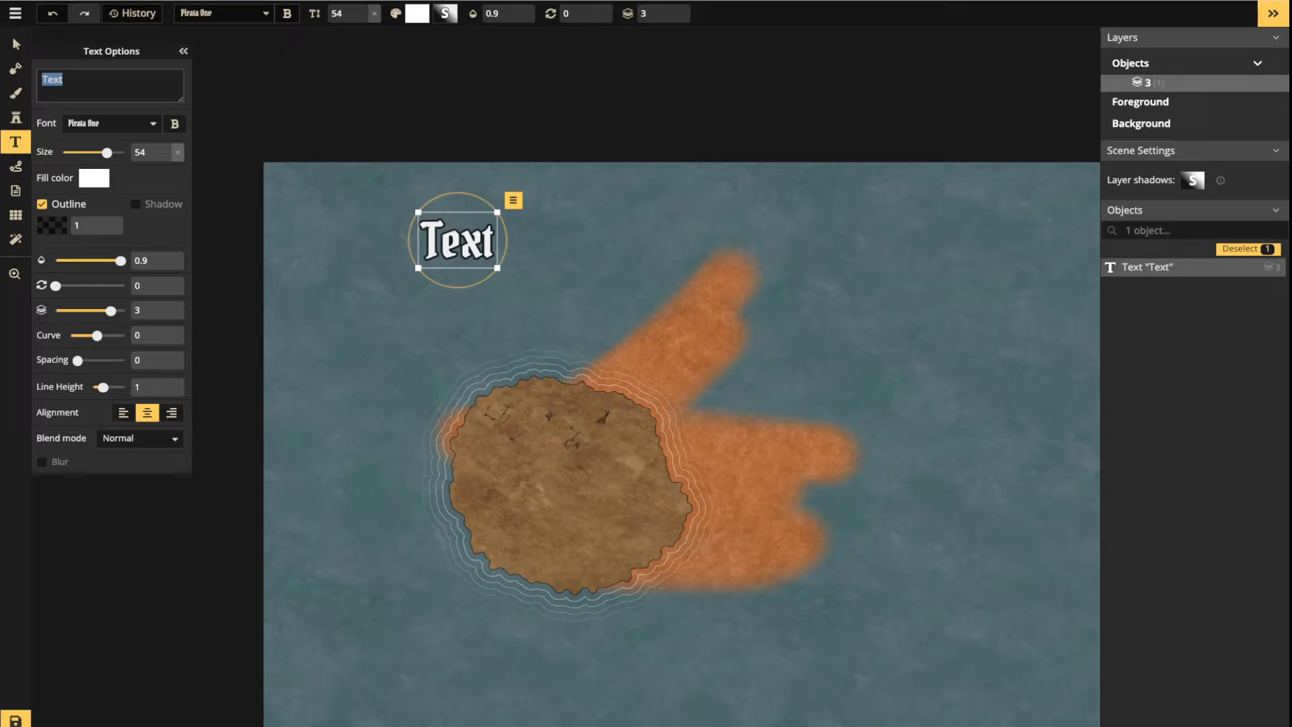
Nudge the "Text" label slightly southeast on the water and enlarge its text entry box
click(80, 81)
click(16, 45)
drag(458, 241, 467, 259)
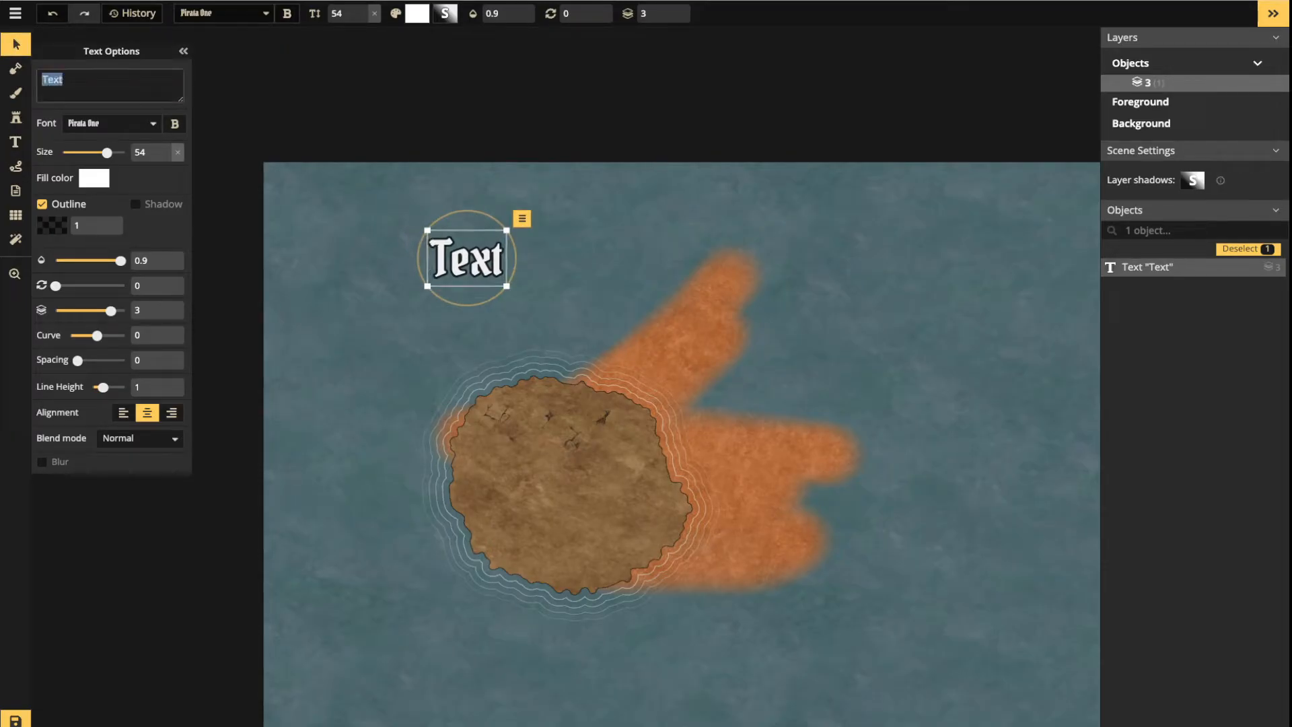
click(75, 81)
drag(181, 100, 180, 523)
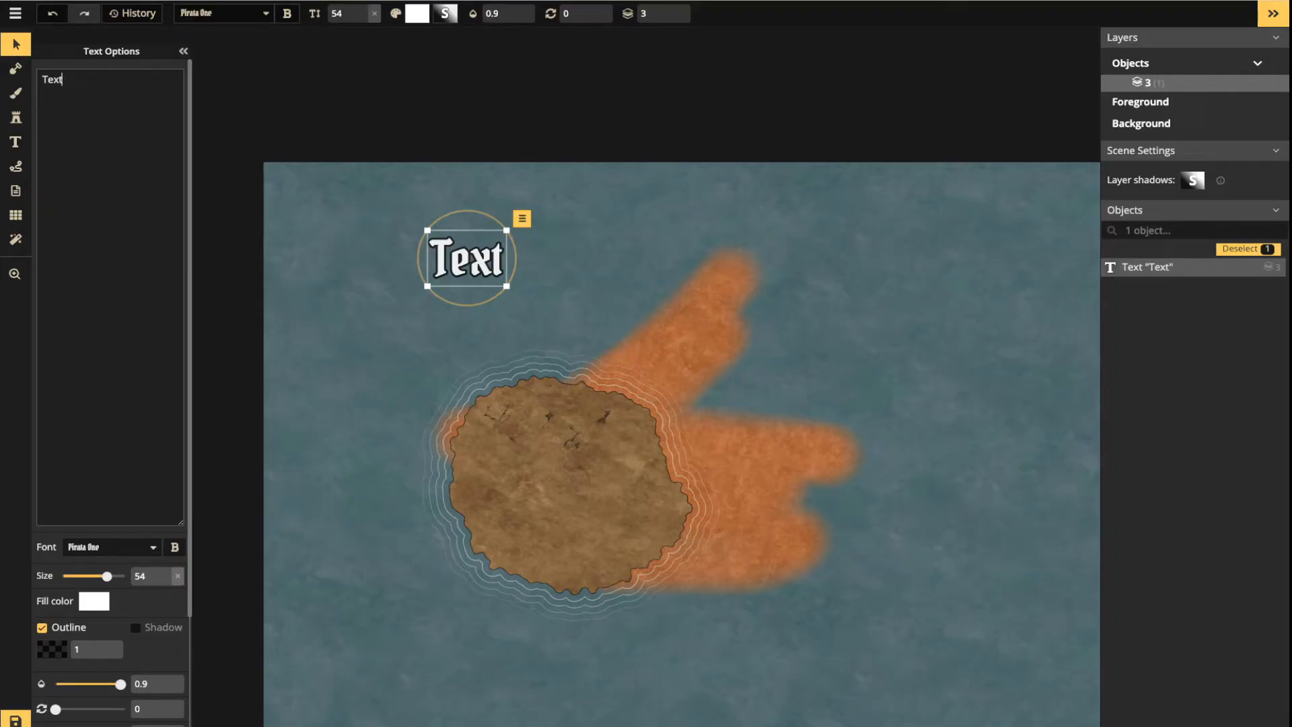
mouse_move(181, 522)
mouse_down()
mouse_move(181, 500)
mouse_move(181, 528)
mouse_up()
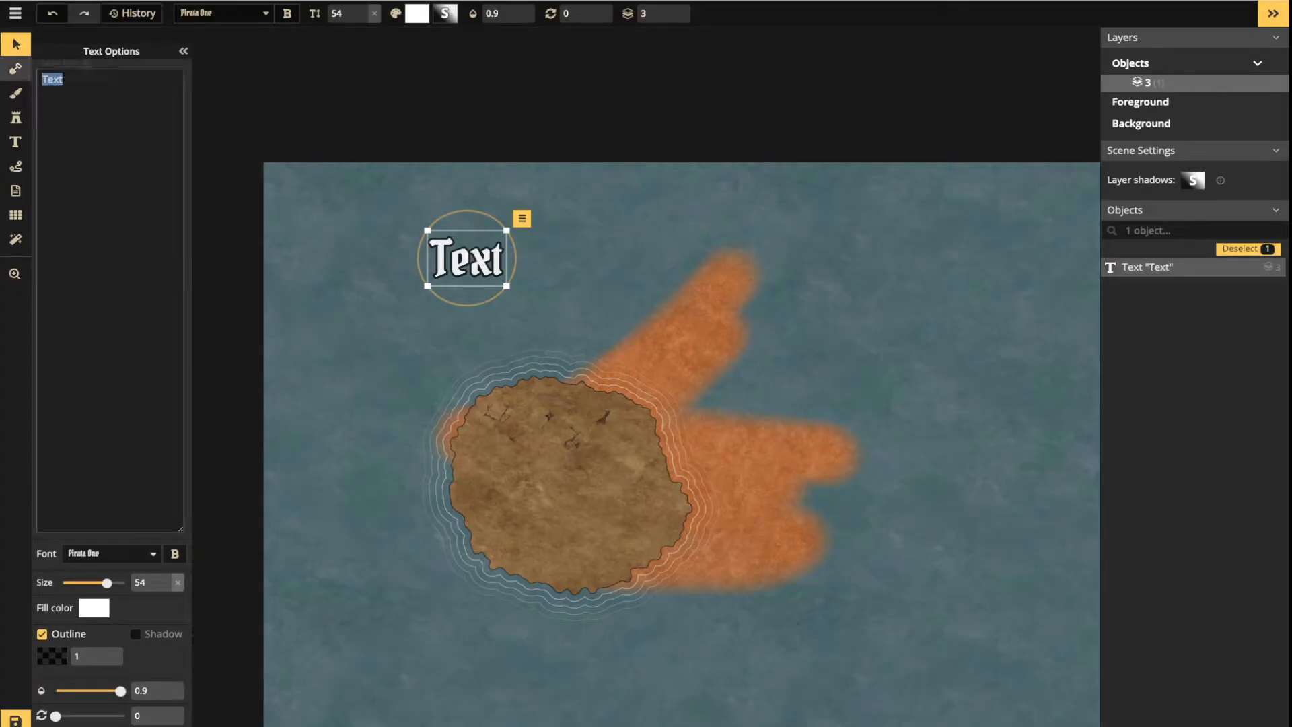
Replace the label's wording with "POO" and move it to the northeastern edge of the brown island
text(POO)
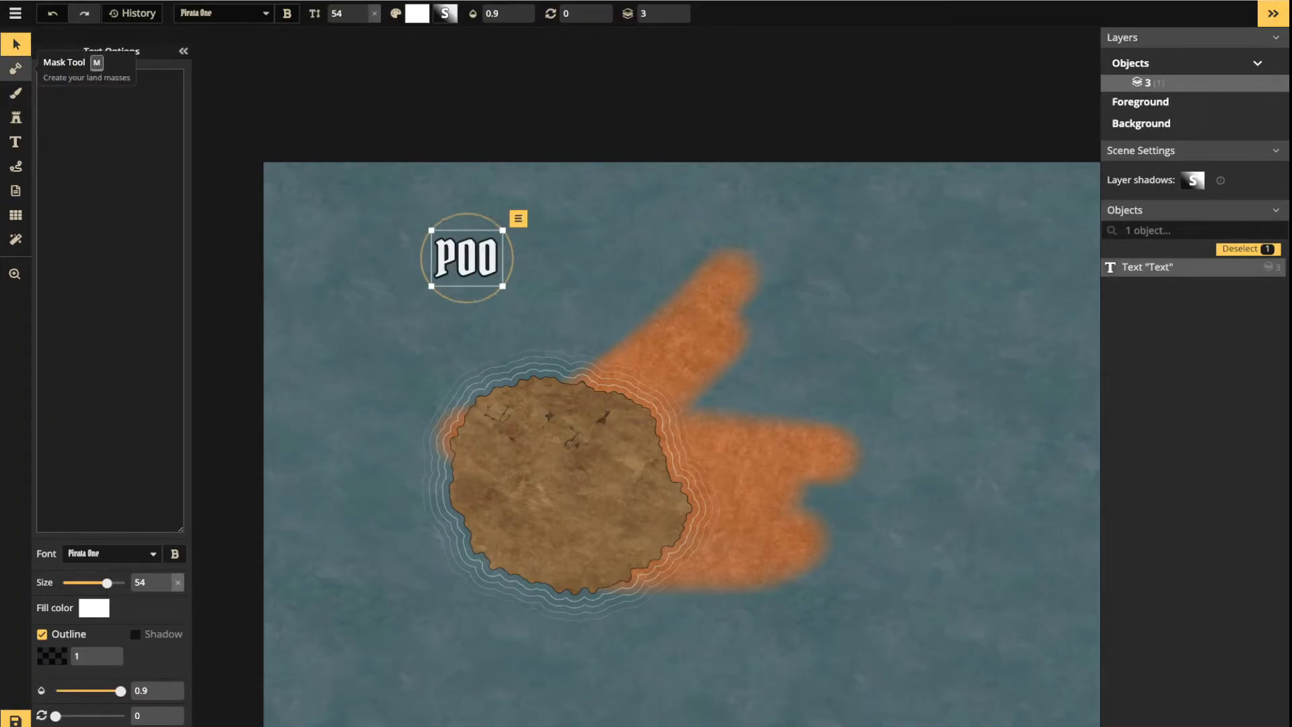
key(Return)
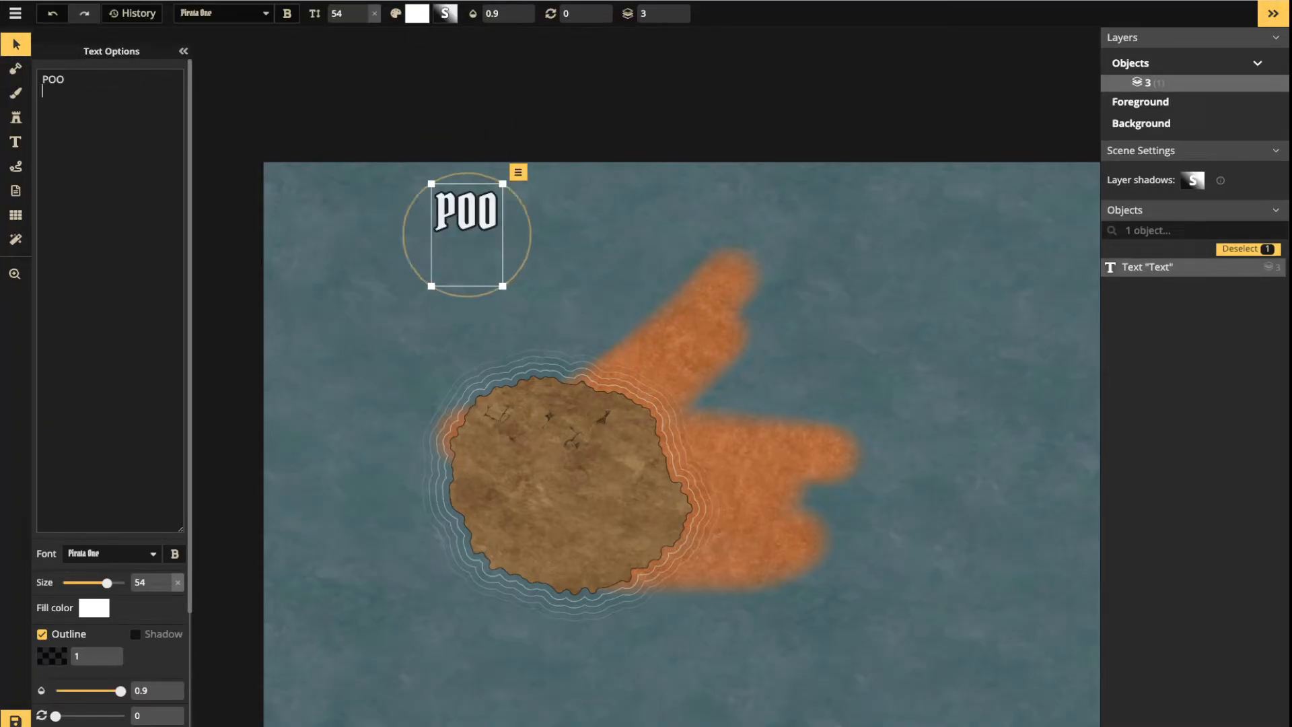
key(BackSpace)
key(BackSpace)
text(O)
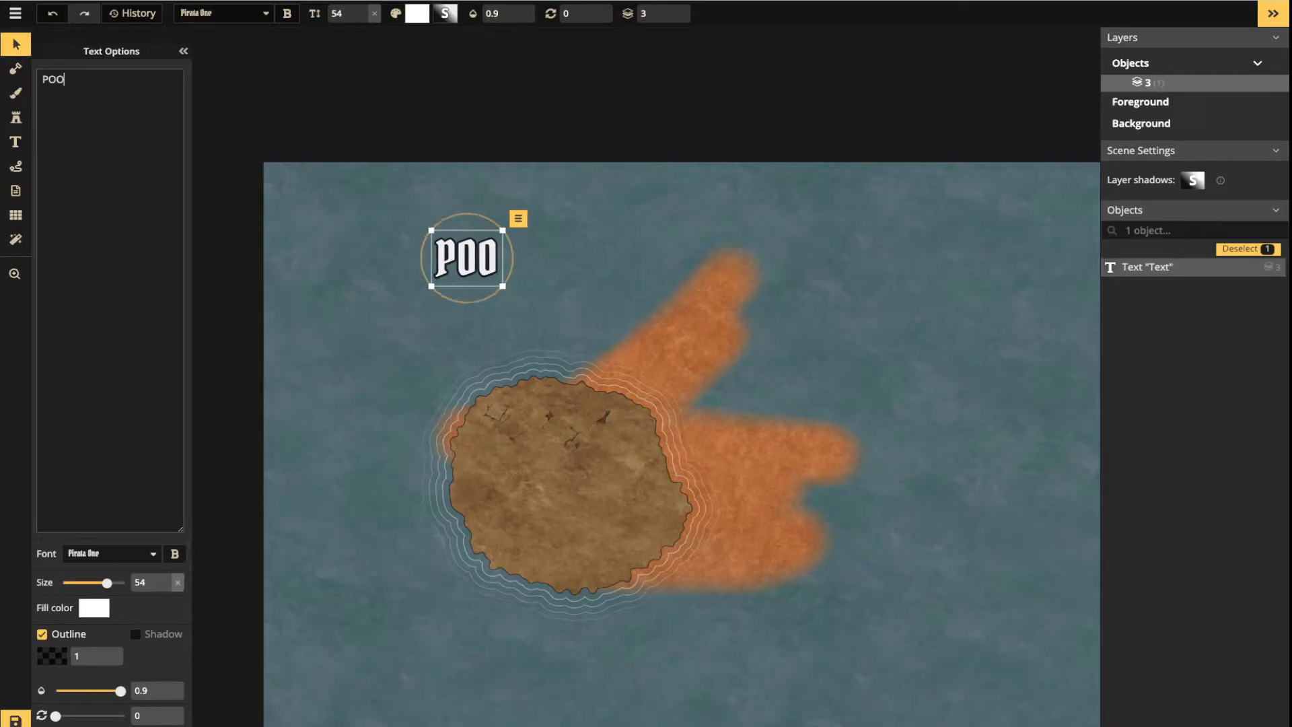
drag(466, 257, 607, 355)
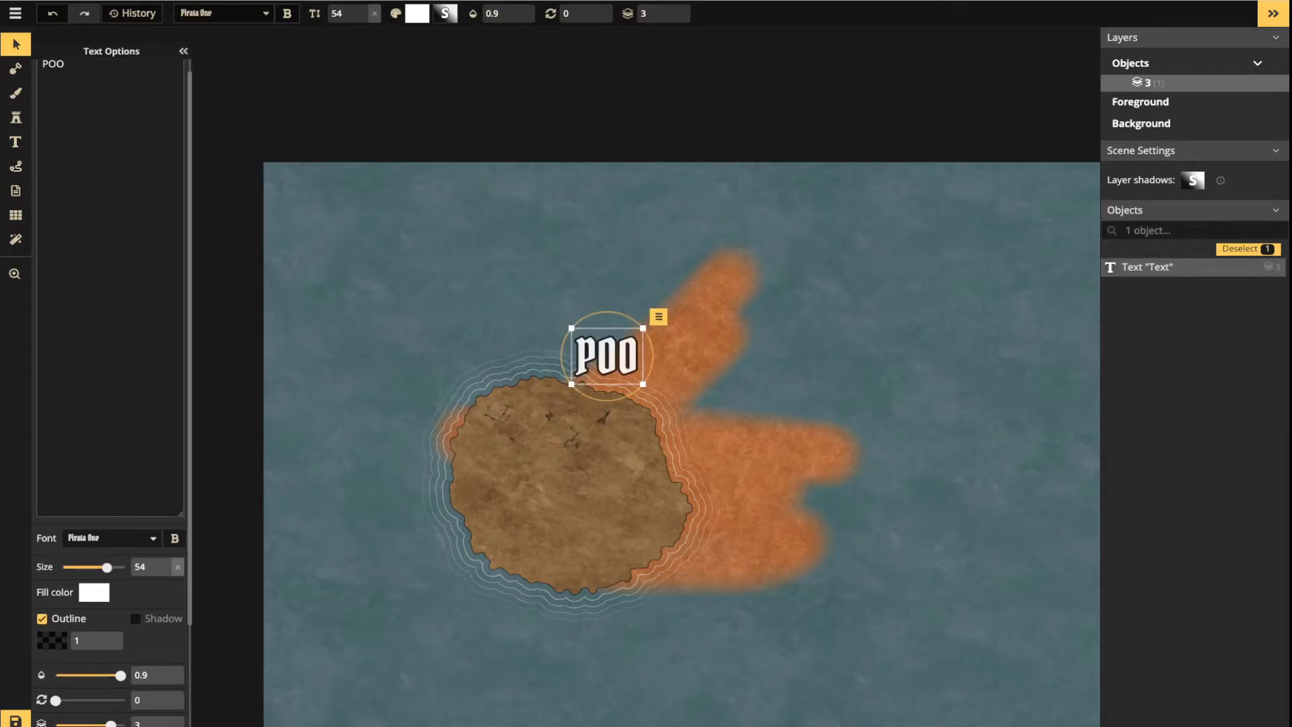
Browse the fonts available for the label without choosing a different one
click(111, 538)
scroll(84, 413, up, 4)
scroll(84, 478, down, 4)
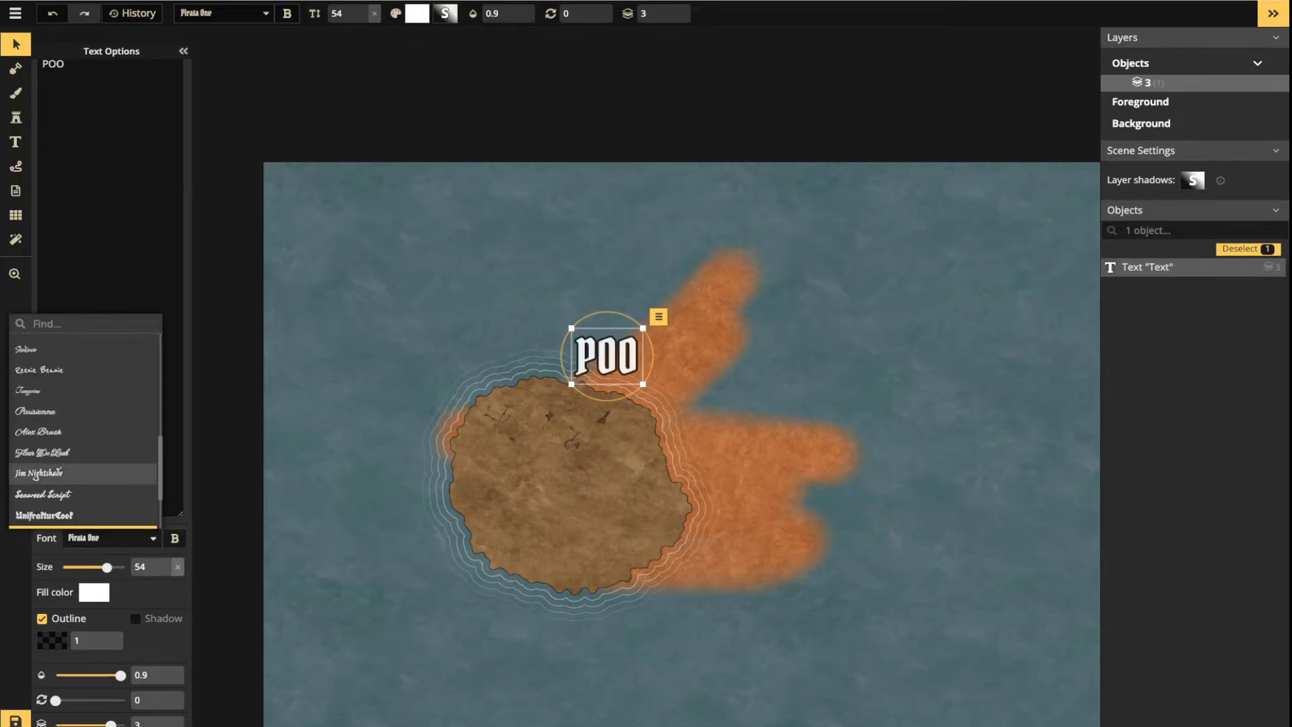
scroll(38, 473, down, 3)
scroll(41, 385, down, 3)
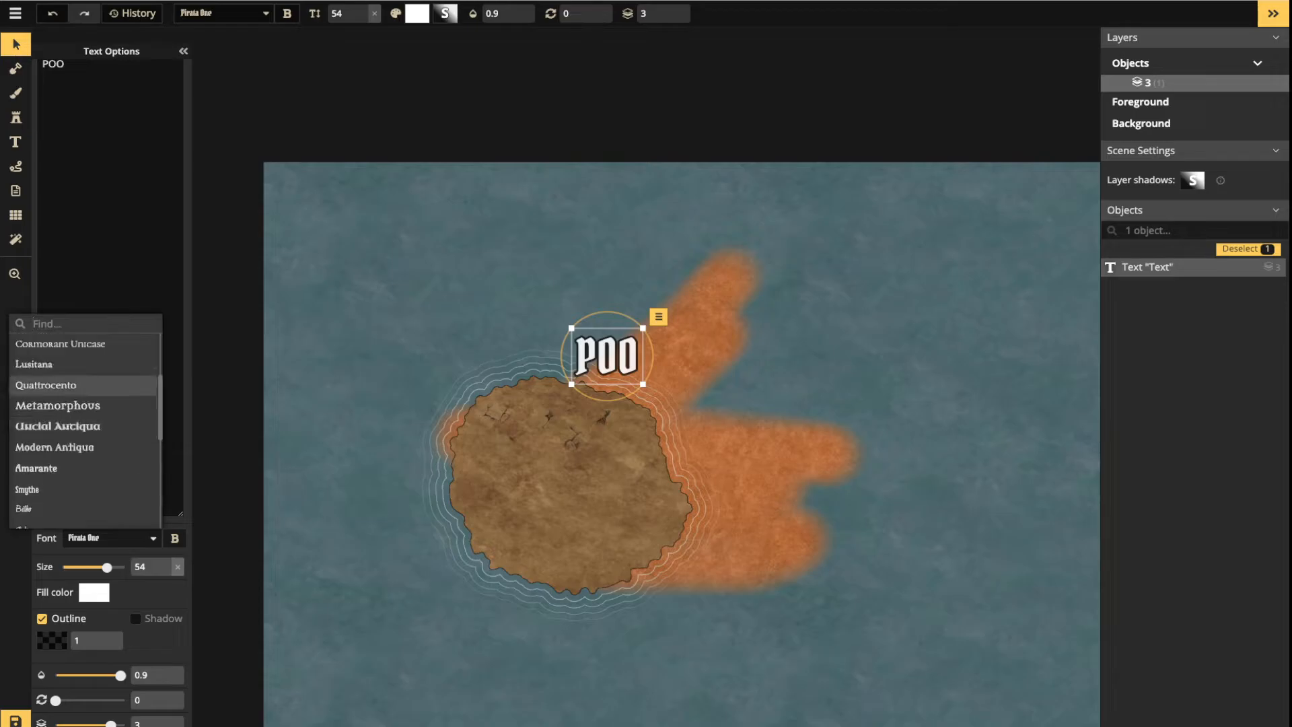
click(120, 538)
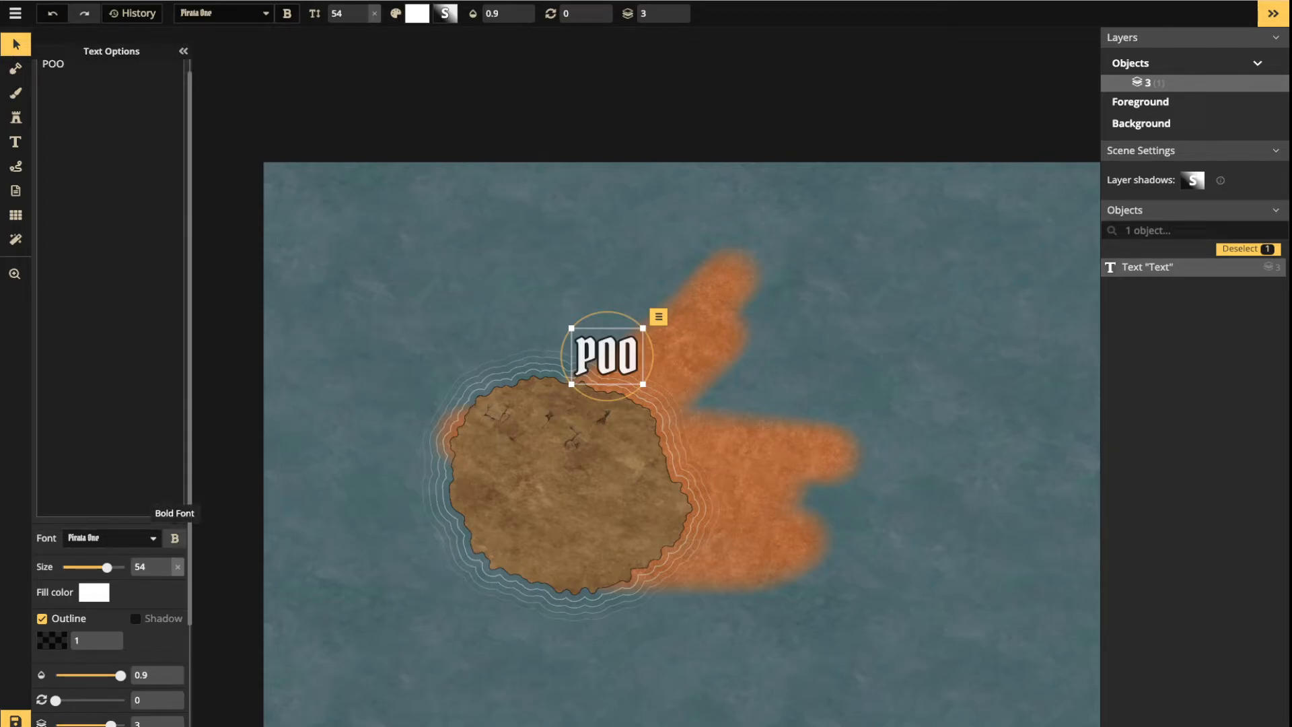
Make the "POO" label bold and set its size to 150
click(174, 538)
click(175, 538)
click(174, 538)
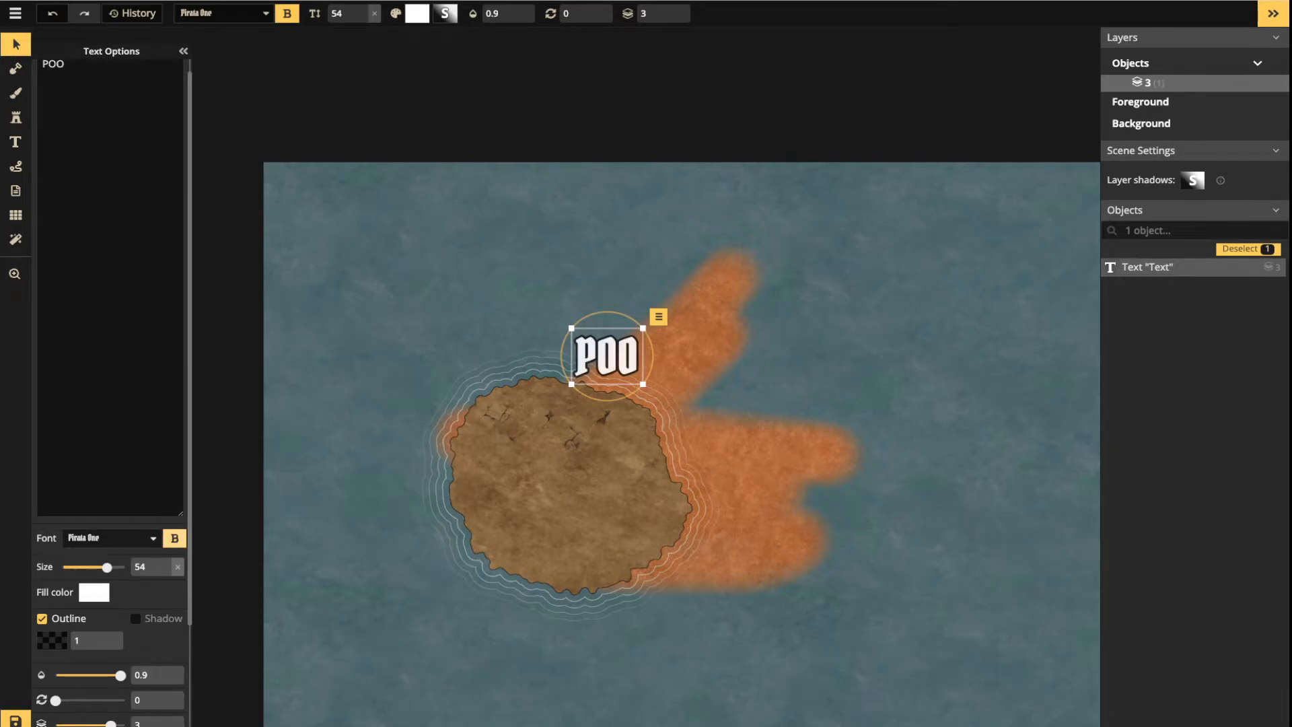
click(174, 538)
click(175, 538)
mouse_move(107, 567)
mouse_down()
mouse_move(90, 567)
mouse_move(125, 567)
mouse_up()
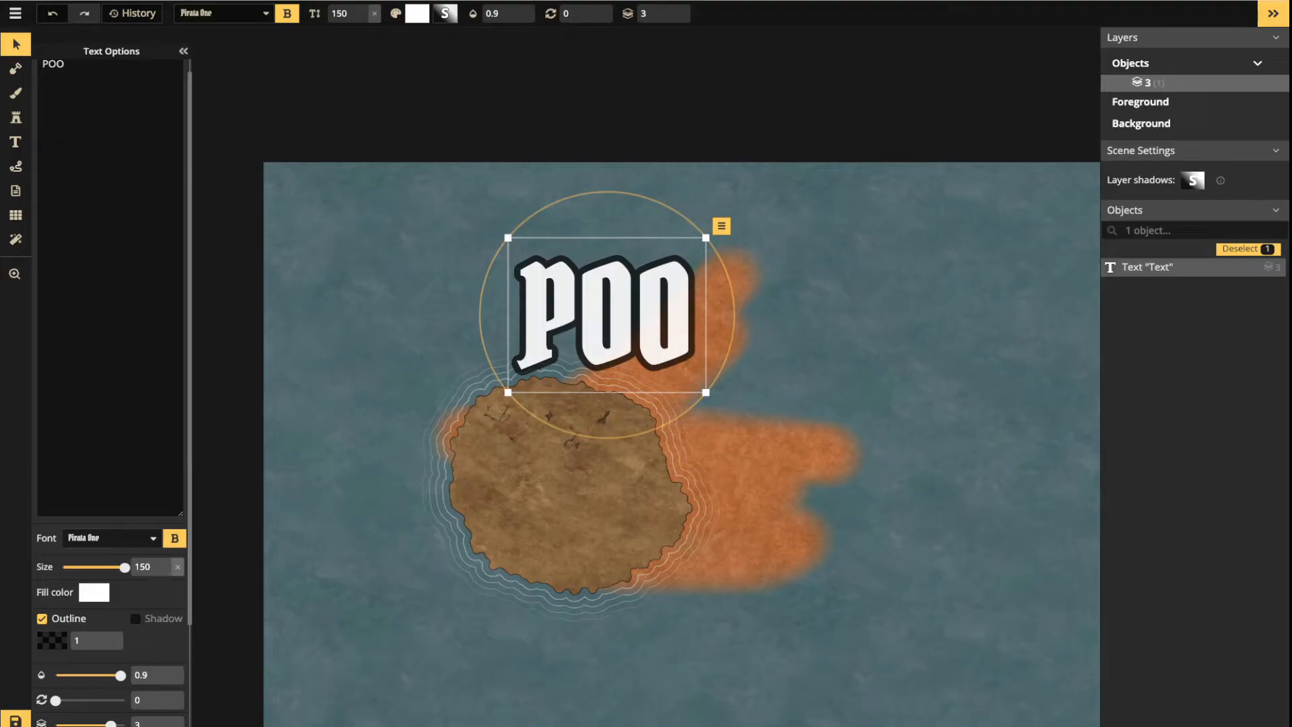
Set the label's fill color to pure red (FF0000) and scale the label up toward the northwest
click(93, 592)
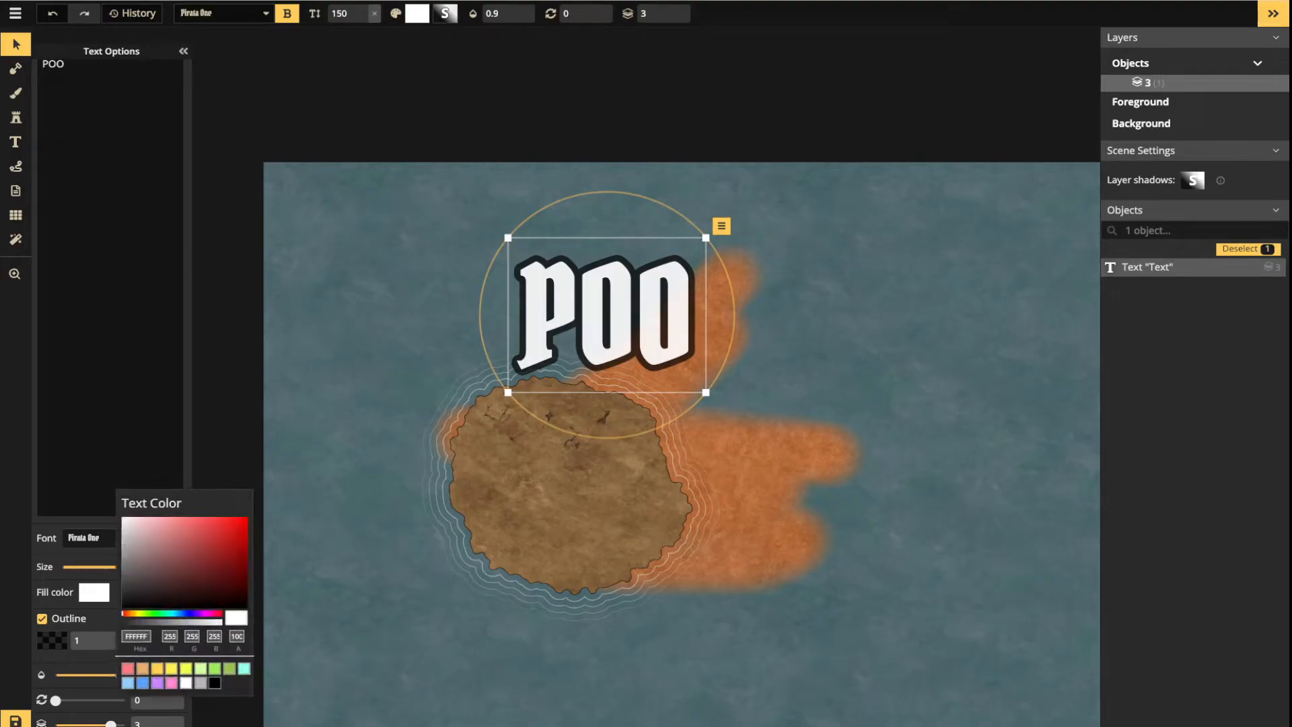
drag(219, 532, 246, 517)
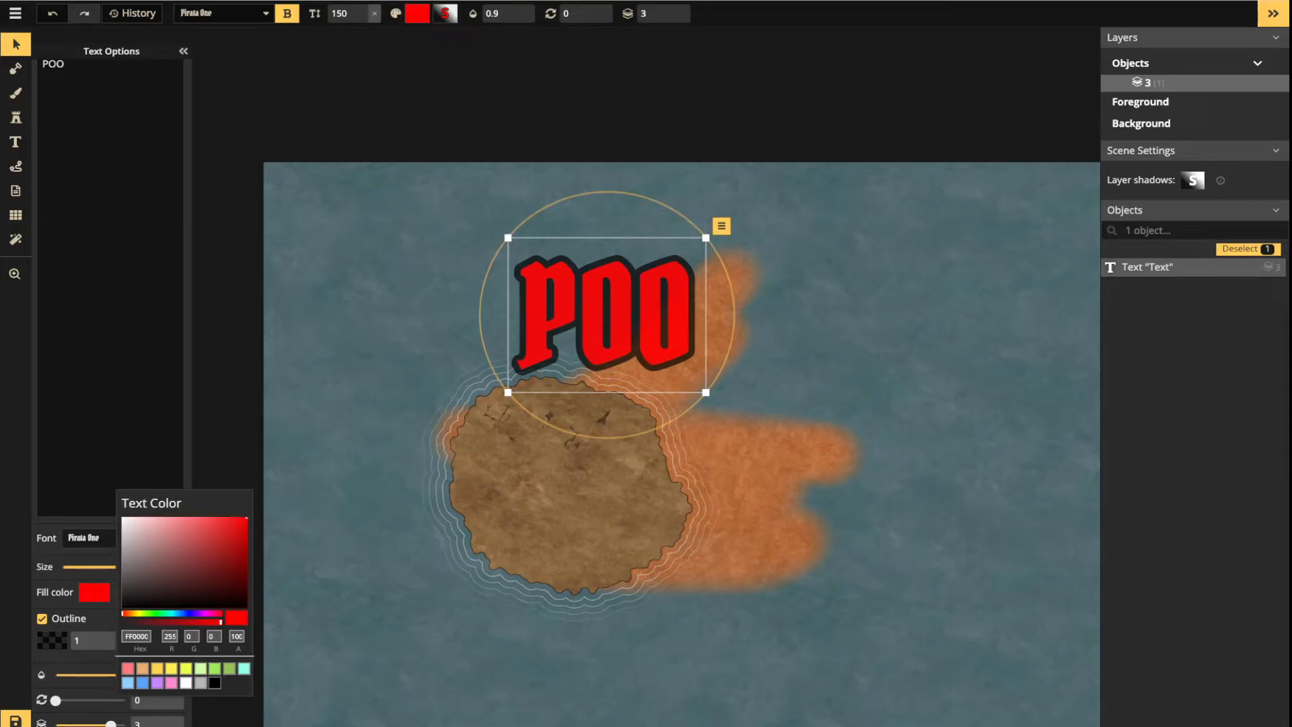
key(Escape)
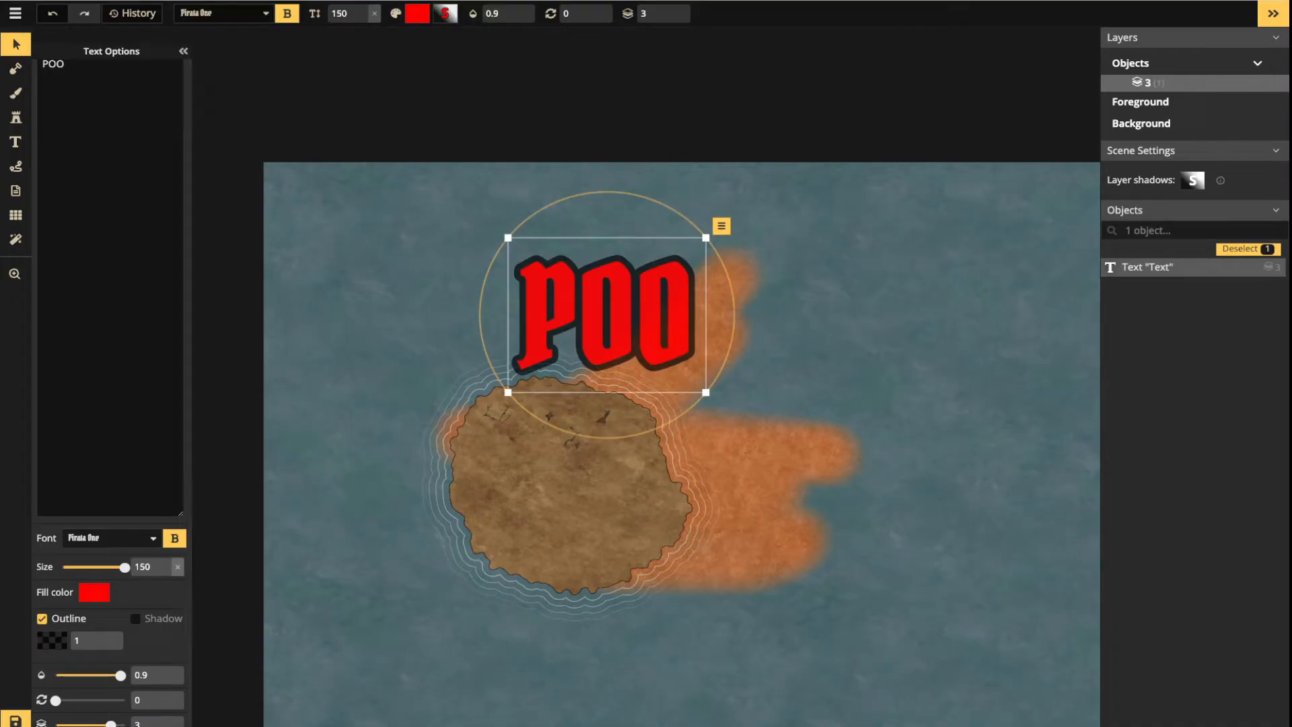
drag(508, 237, 412, 162)
Set the label's outline width to 0.4 and view its outline color options without changing the color
click(105, 646)
click(104, 646)
click(104, 646)
click(105, 646)
click(104, 646)
click(104, 646)
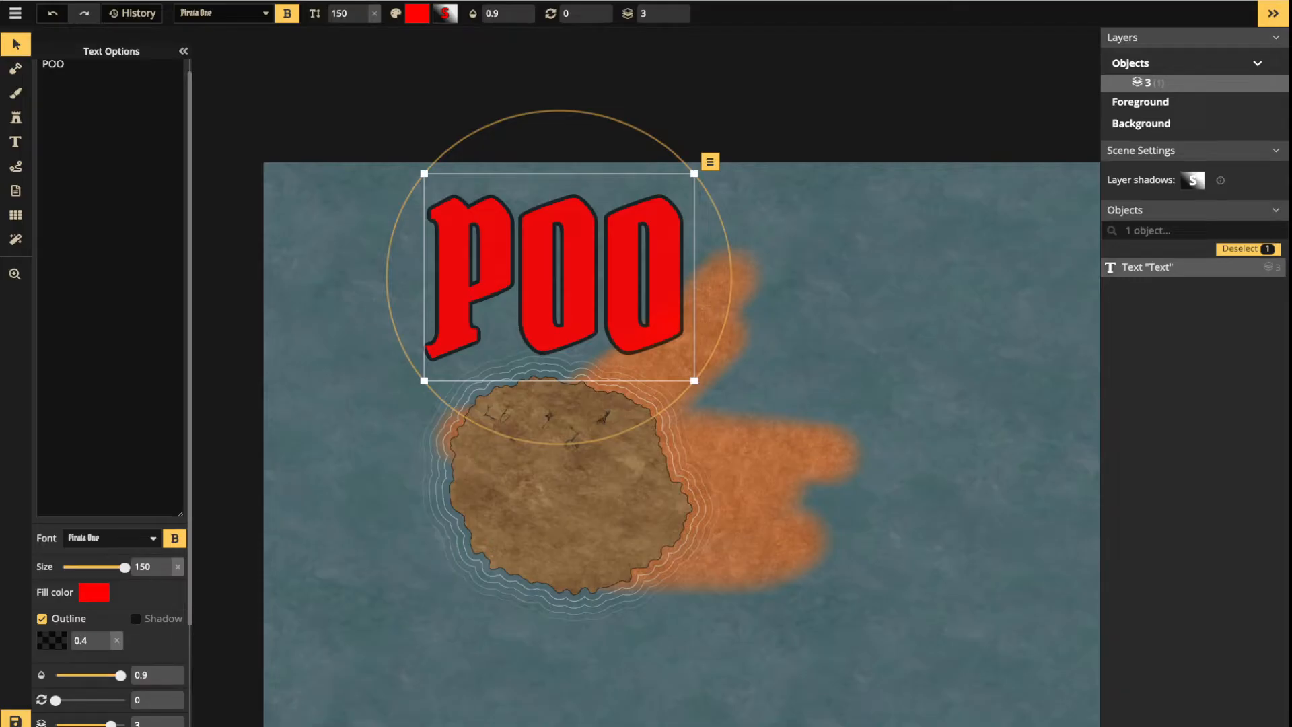
click(52, 641)
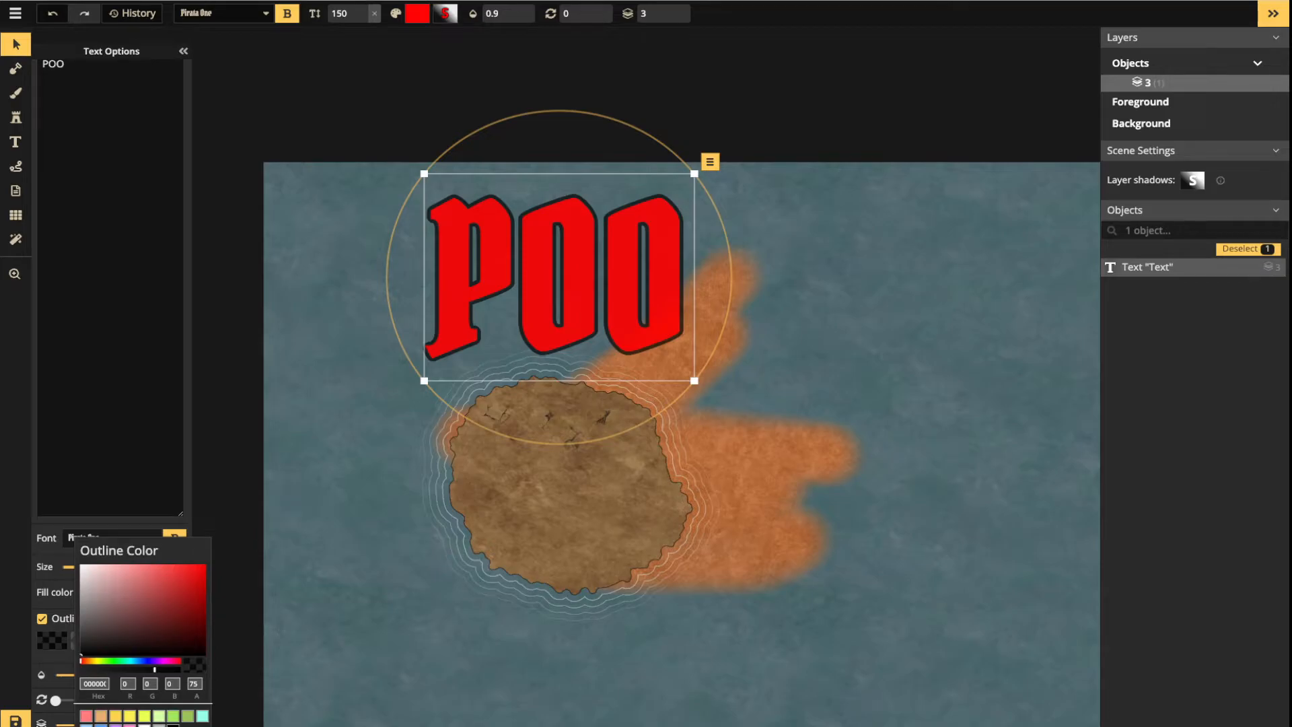
key(Escape)
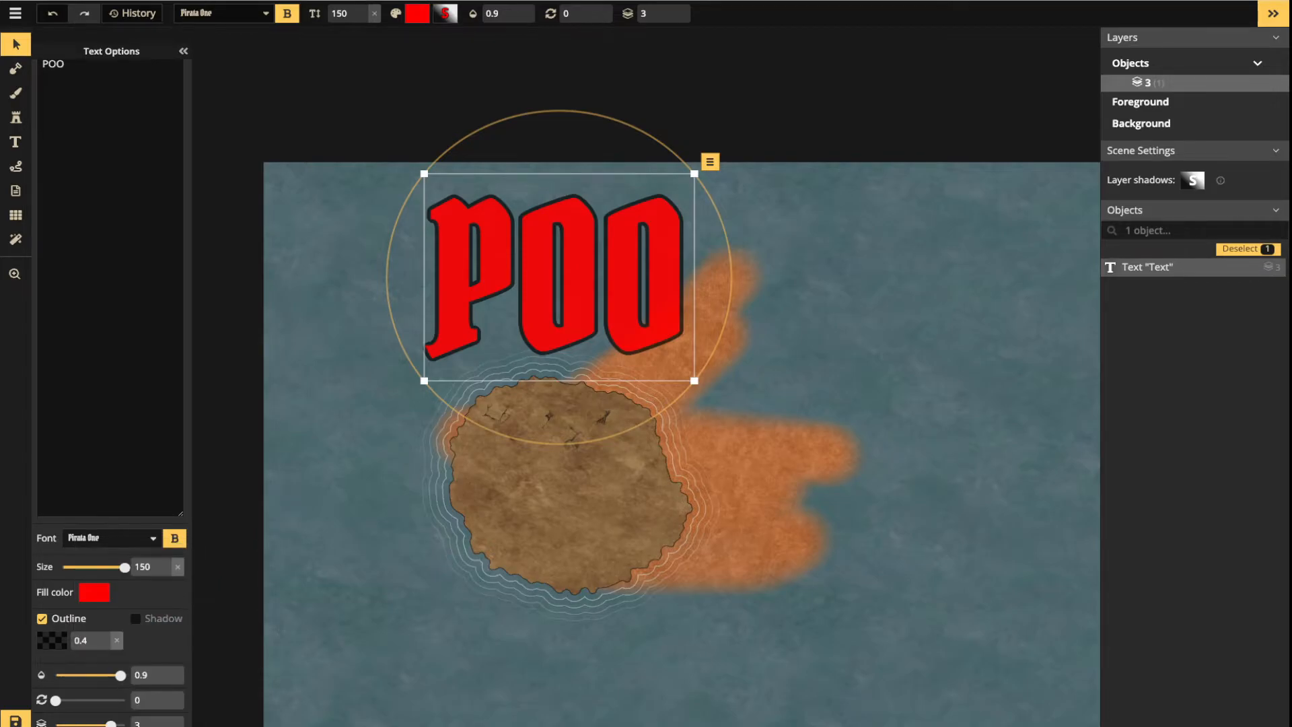
Assign the "POO" label to layer 5
mouse_move(56, 700)
mouse_down()
mouse_move(78, 700)
mouse_move(55, 701)
mouse_up()
scroll(111, 471, down, 2)
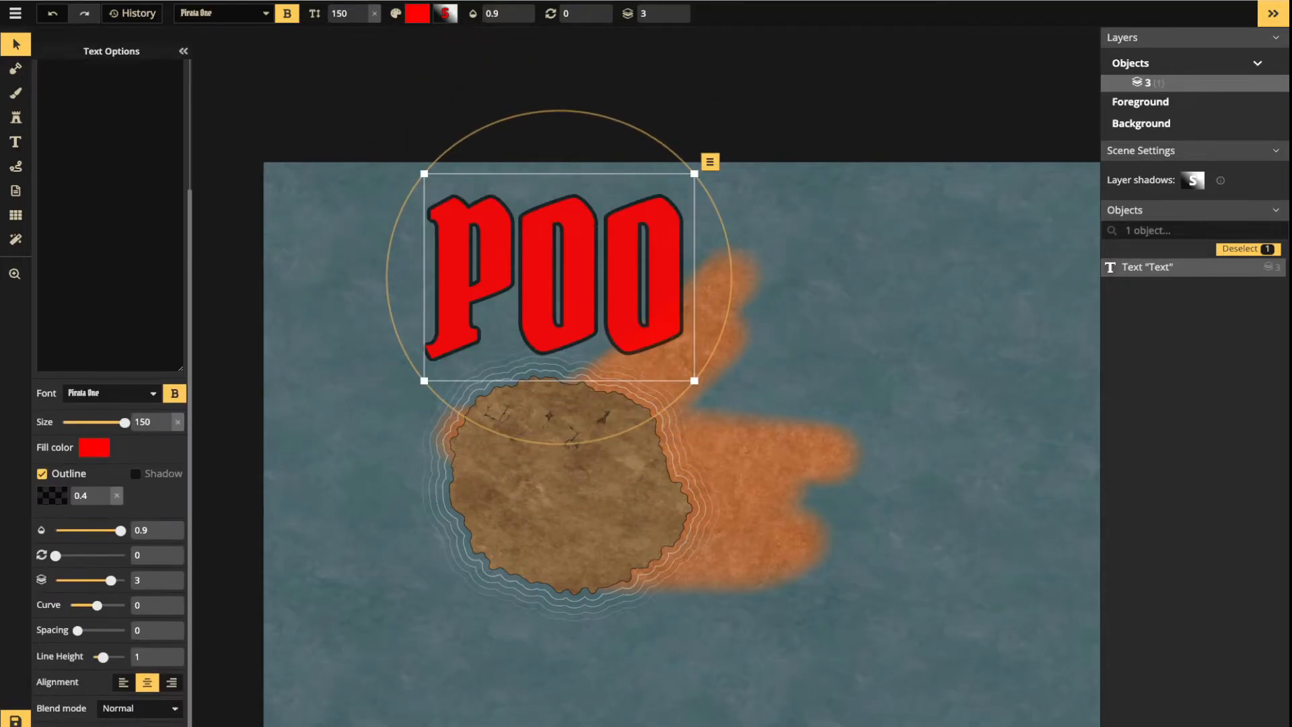
mouse_move(111, 580)
mouse_down()
mouse_move(97, 580)
mouse_move(124, 580)
mouse_move(56, 580)
mouse_move(124, 579)
mouse_up()
Try curve values of 300 and -300 on the label and reset the curve to 0
drag(97, 604, 161, 605)
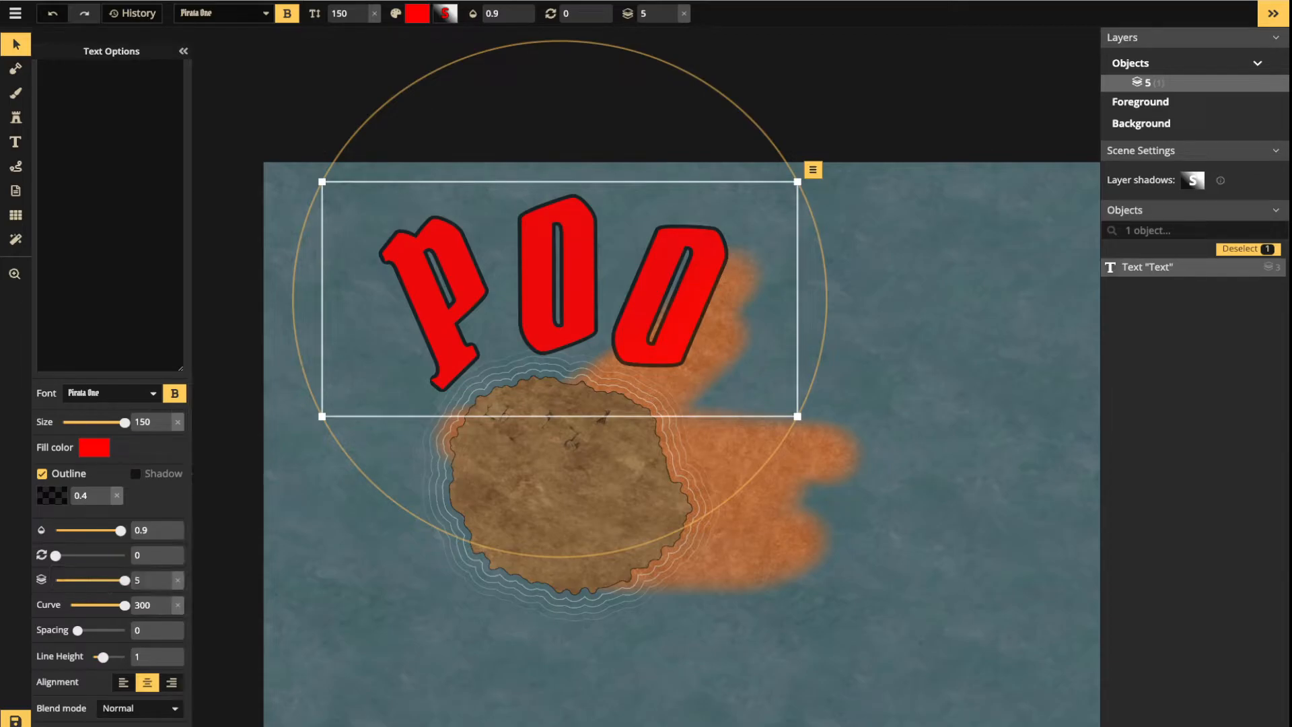
drag(124, 605, 70, 605)
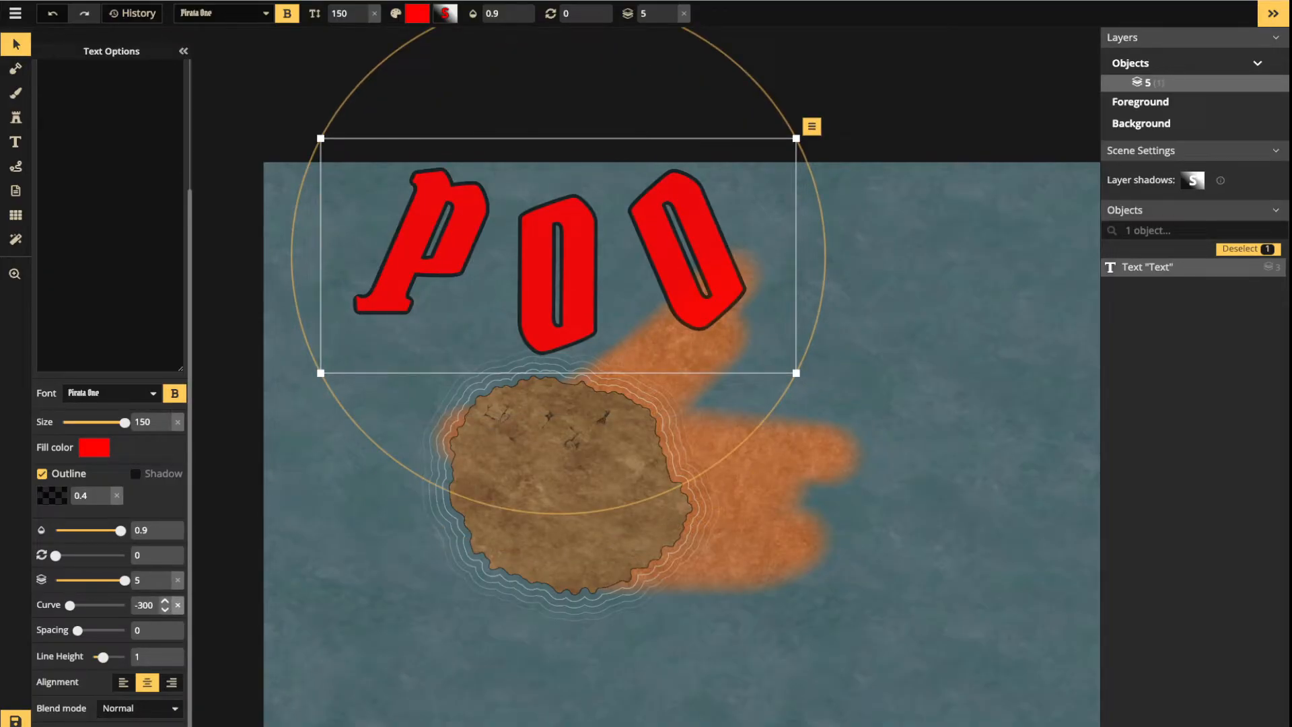
click(178, 605)
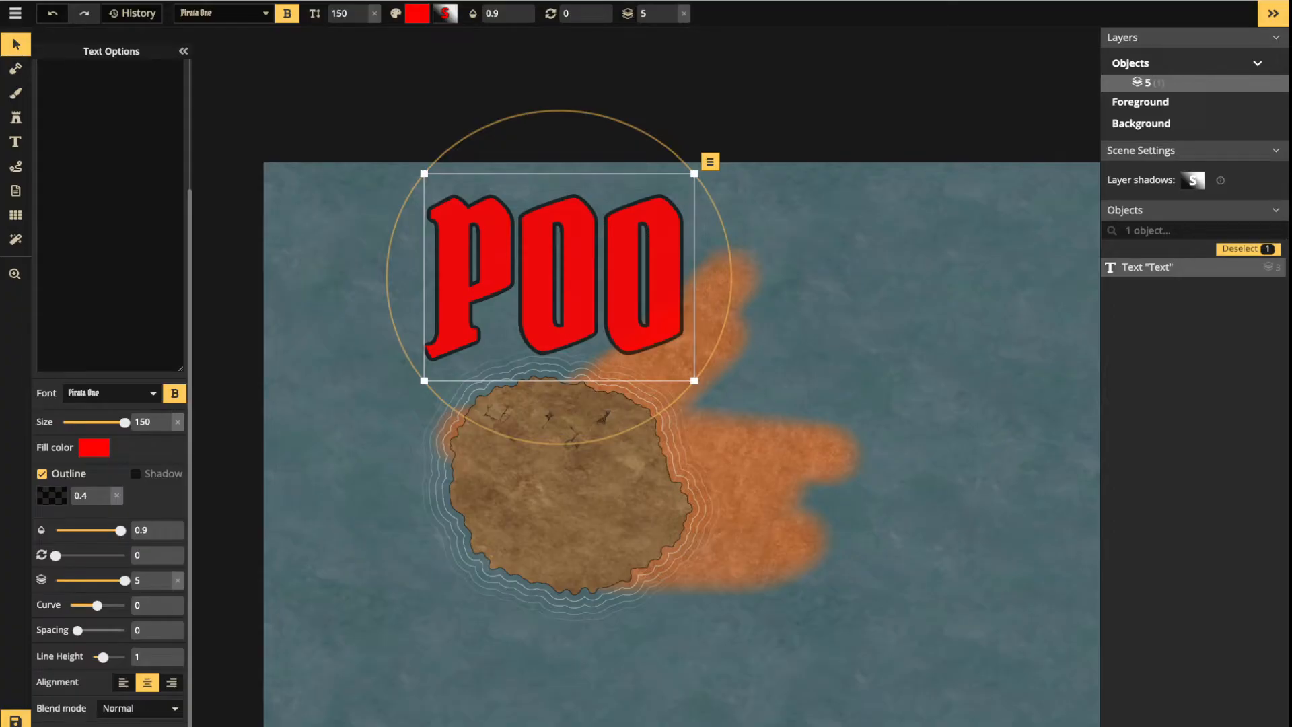
Try line heights of 0.6 and 0.5 on the single-line label and reset the line height to 1
drag(77, 630, 95, 657)
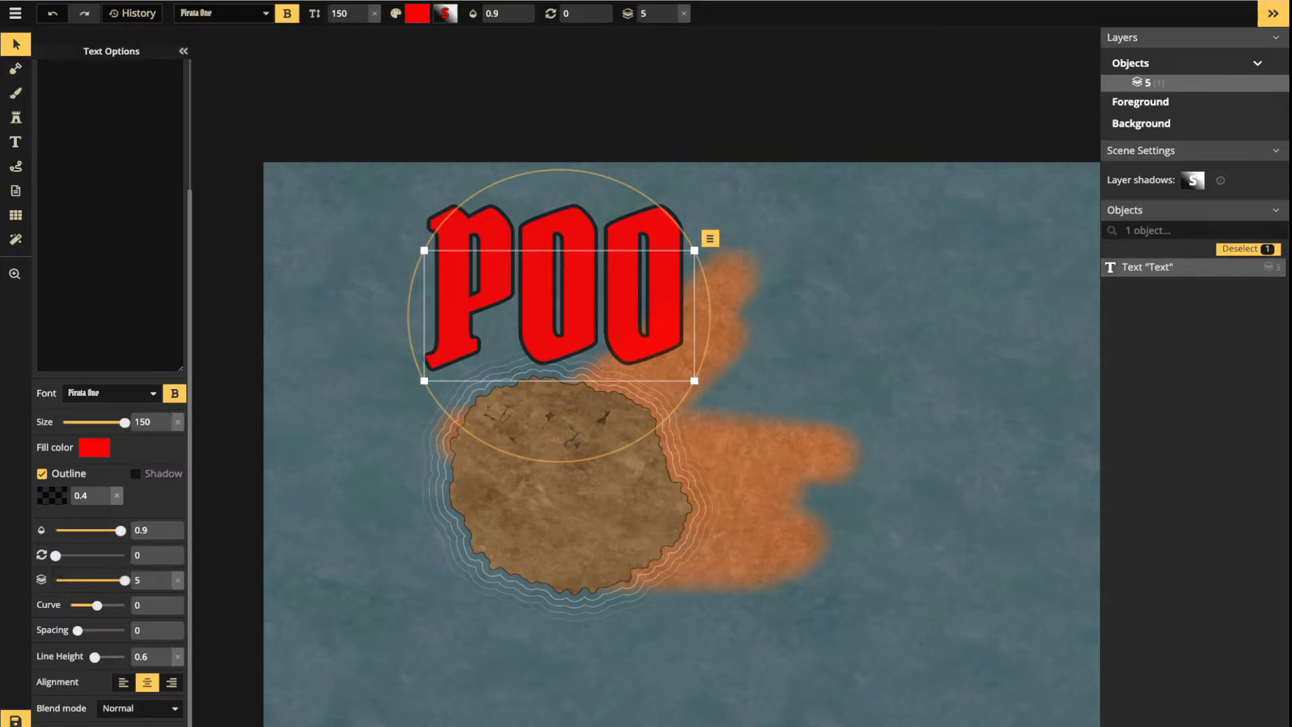
drag(95, 656, 92, 657)
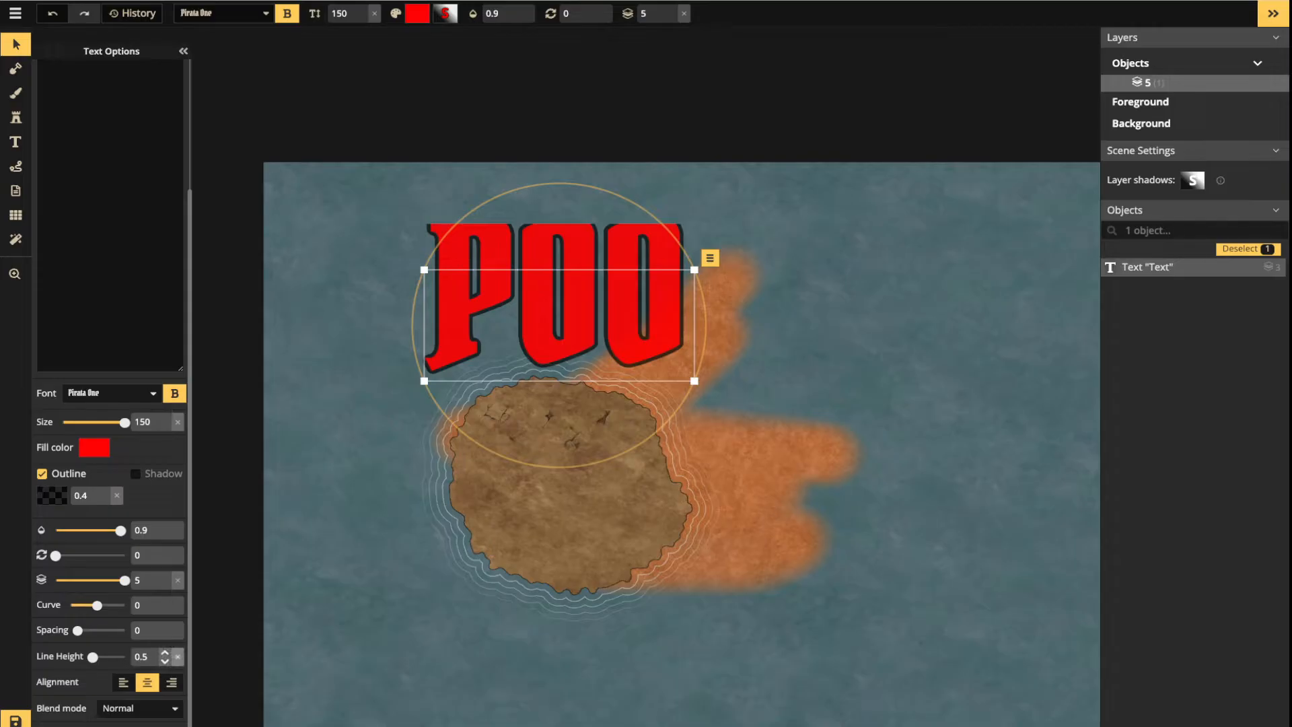
click(178, 657)
Add a second line reading "HELLO" to the label and move the label down over the brown island
scroll(110, 336, up, 3)
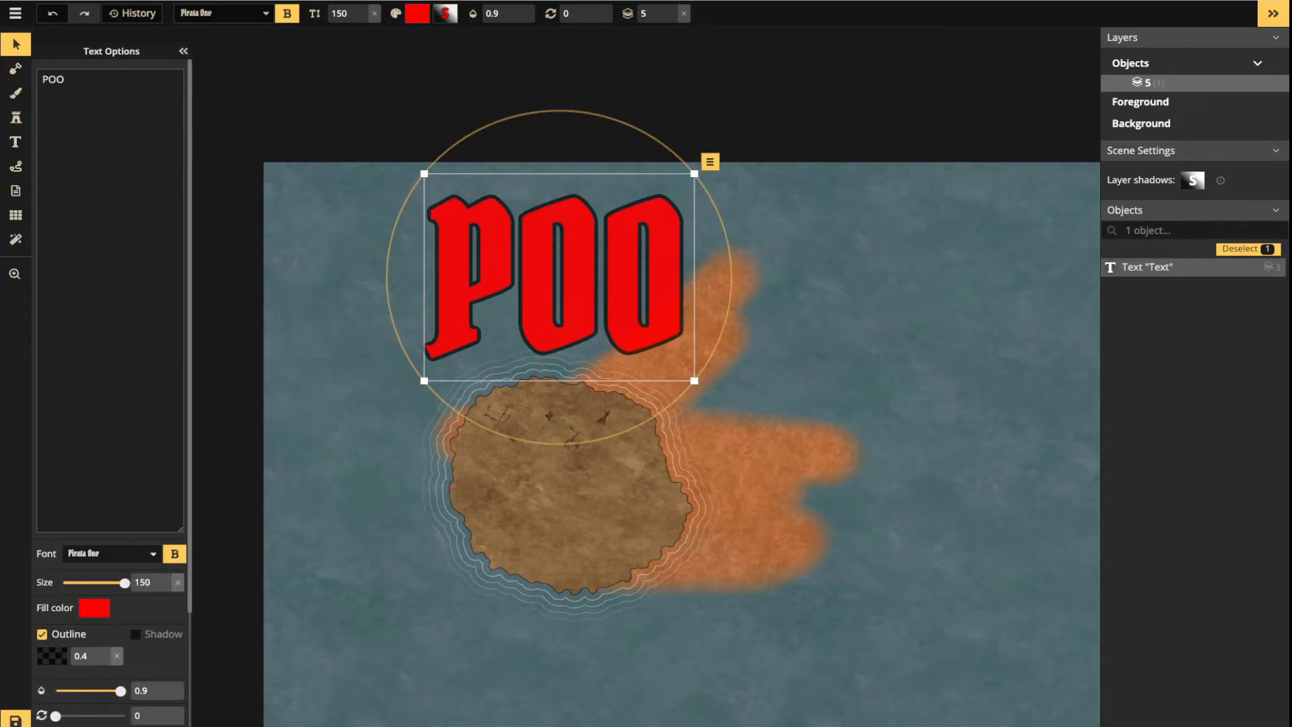
scroll(111, 390, down, 3)
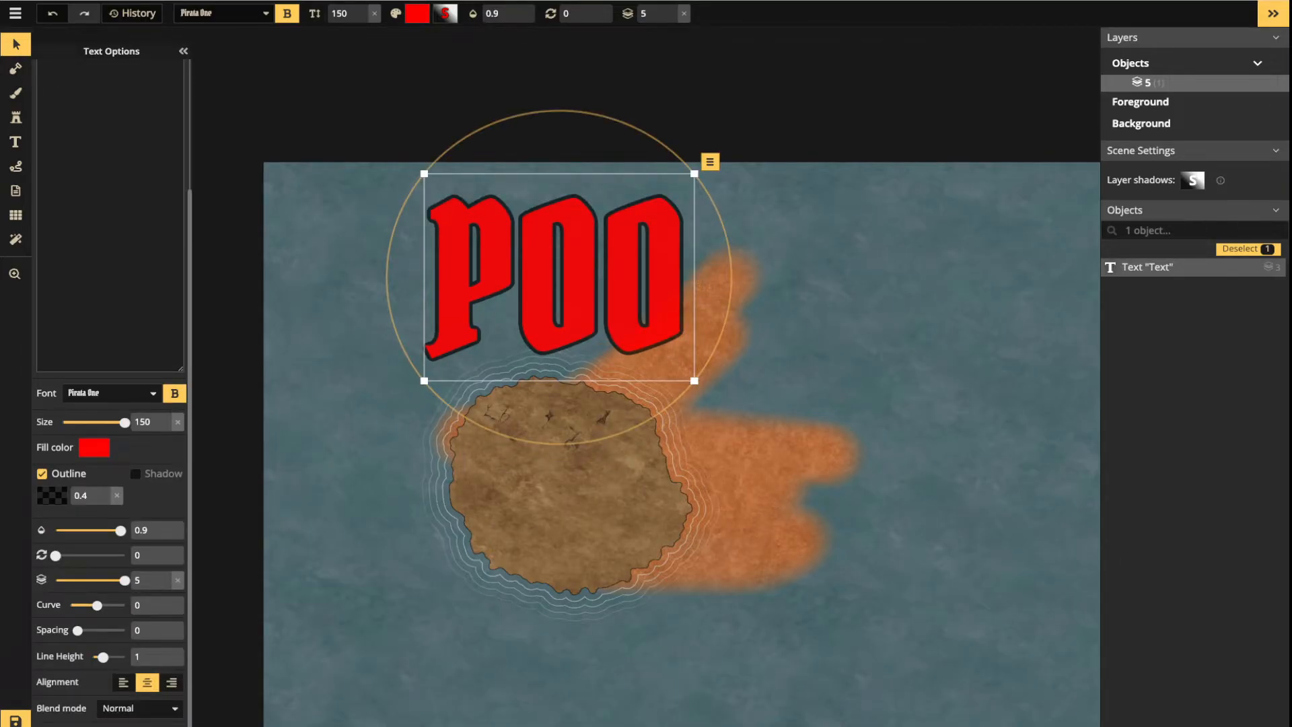
scroll(111, 390, up, 3)
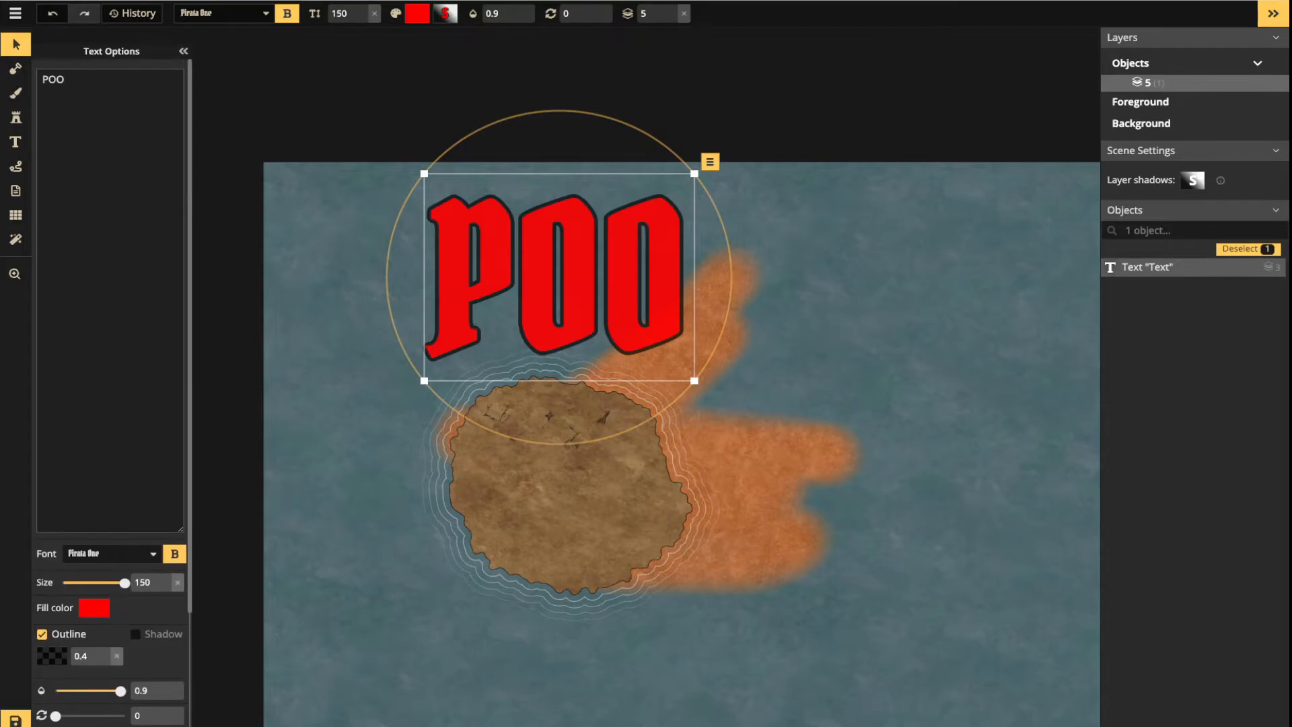
key(Return)
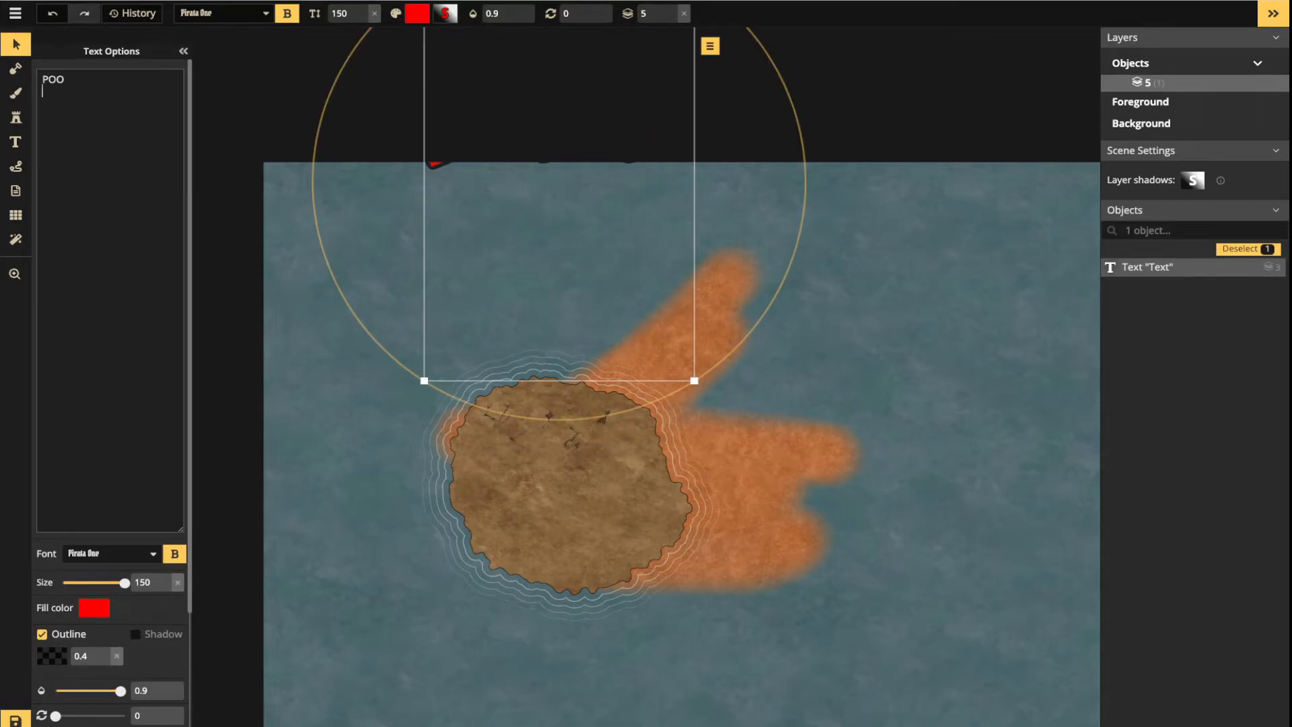
text(HELLO)
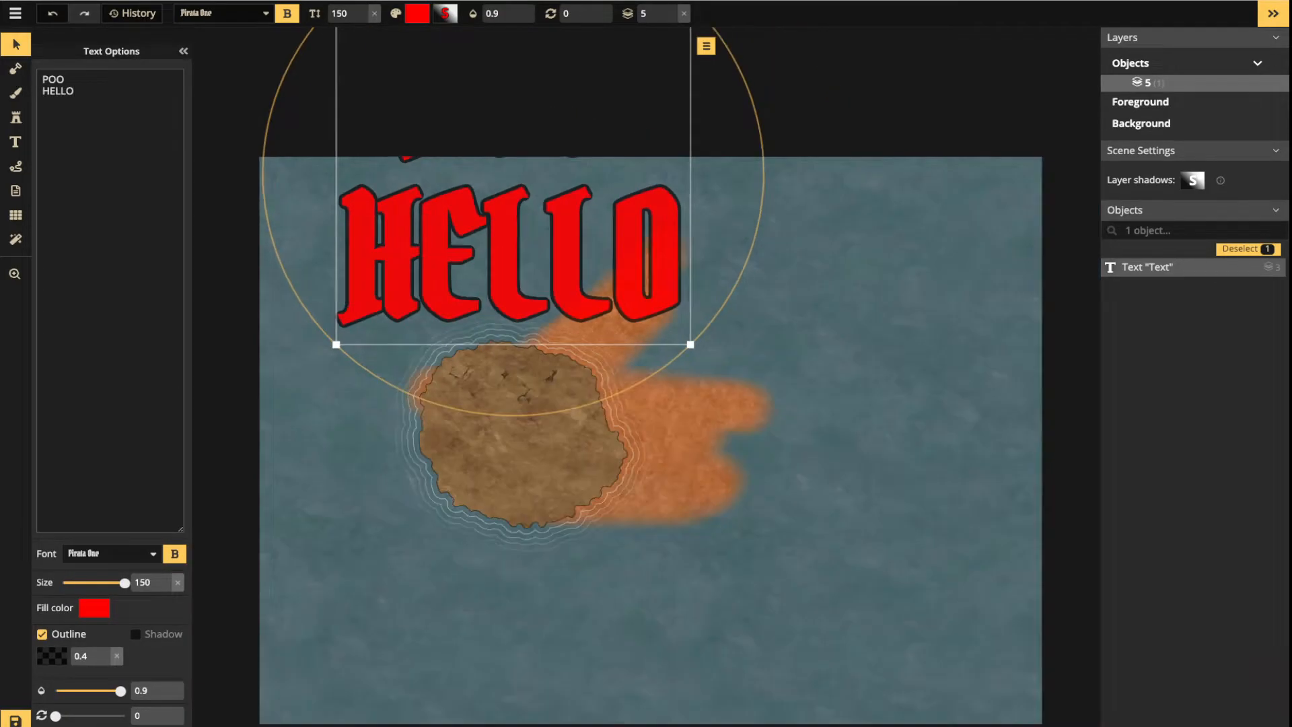
drag(495, 249, 547, 480)
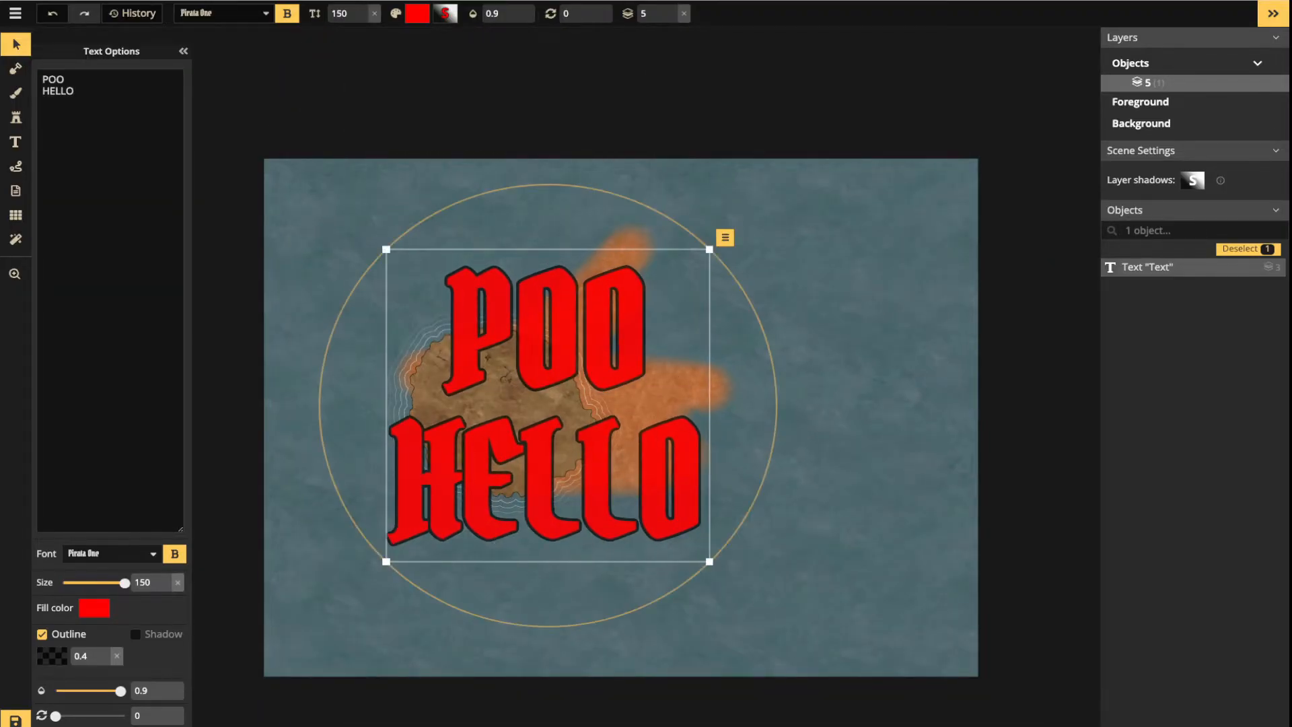
Try a line height of 0.5 on the two-line label and reset it to 1
scroll(110, 390, down, 3)
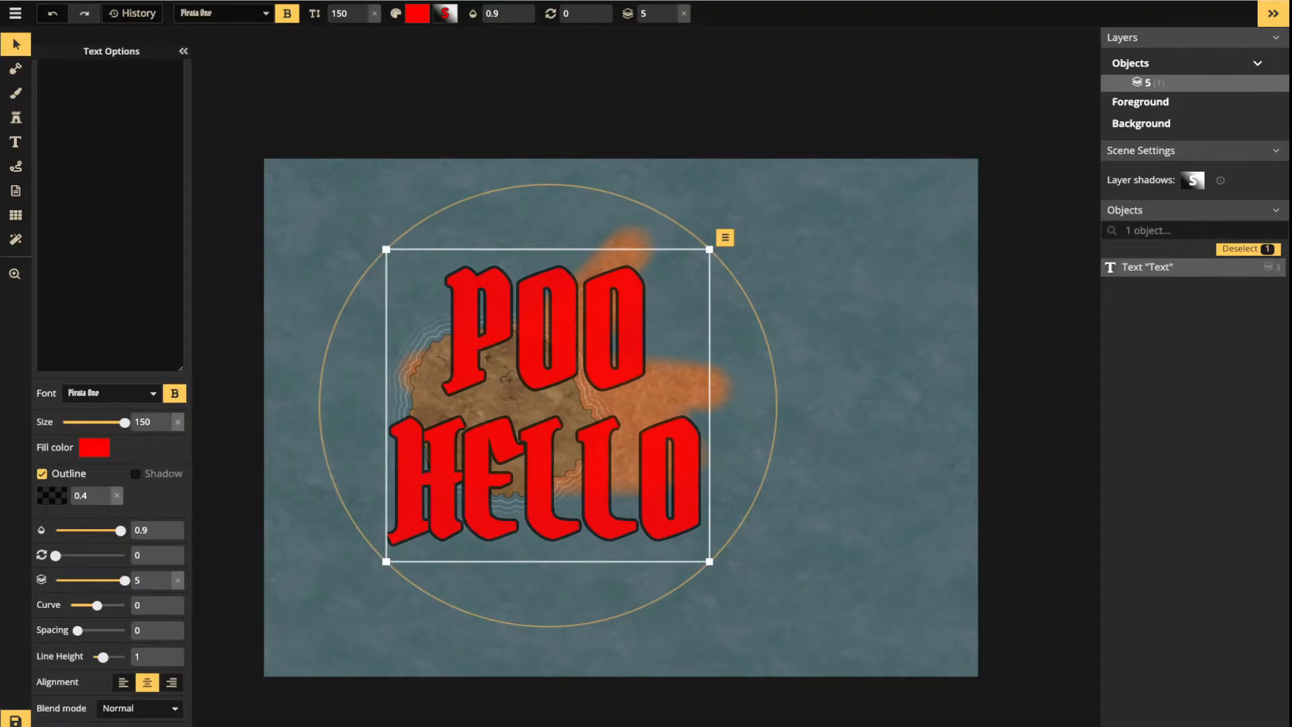
mouse_move(103, 657)
mouse_down()
mouse_move(125, 656)
mouse_move(93, 657)
mouse_up()
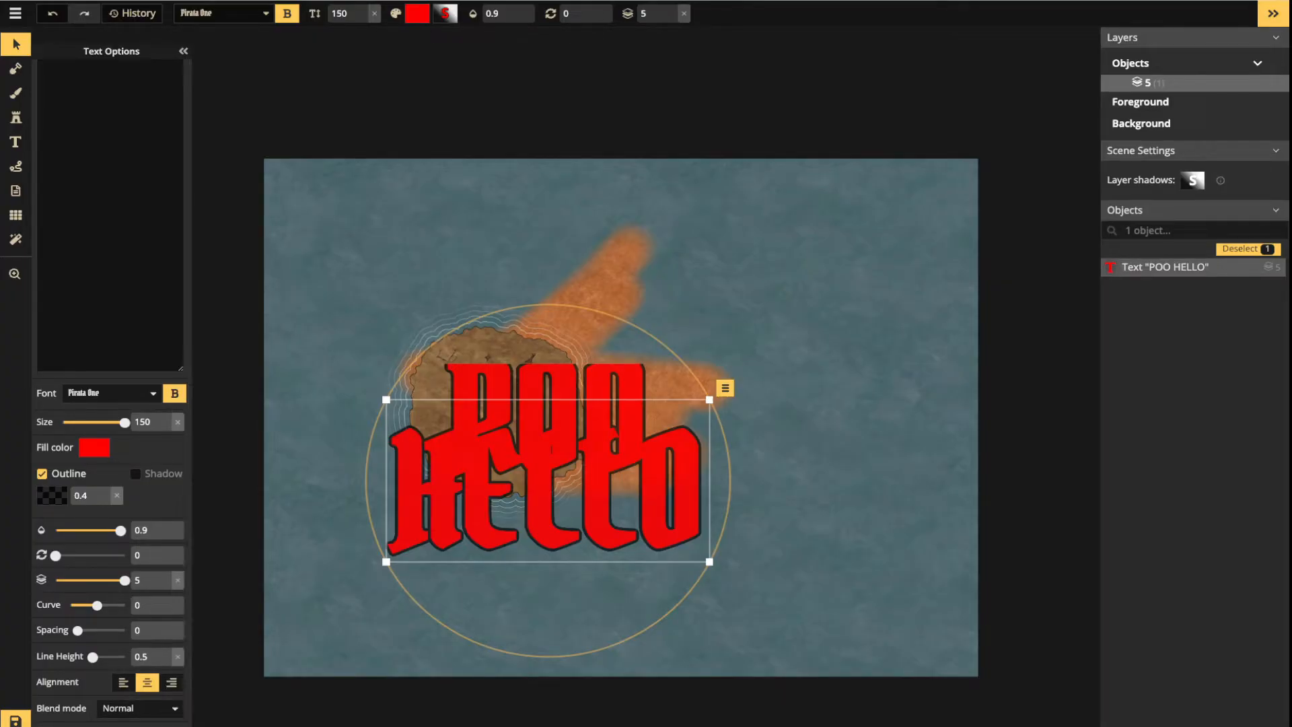
click(178, 656)
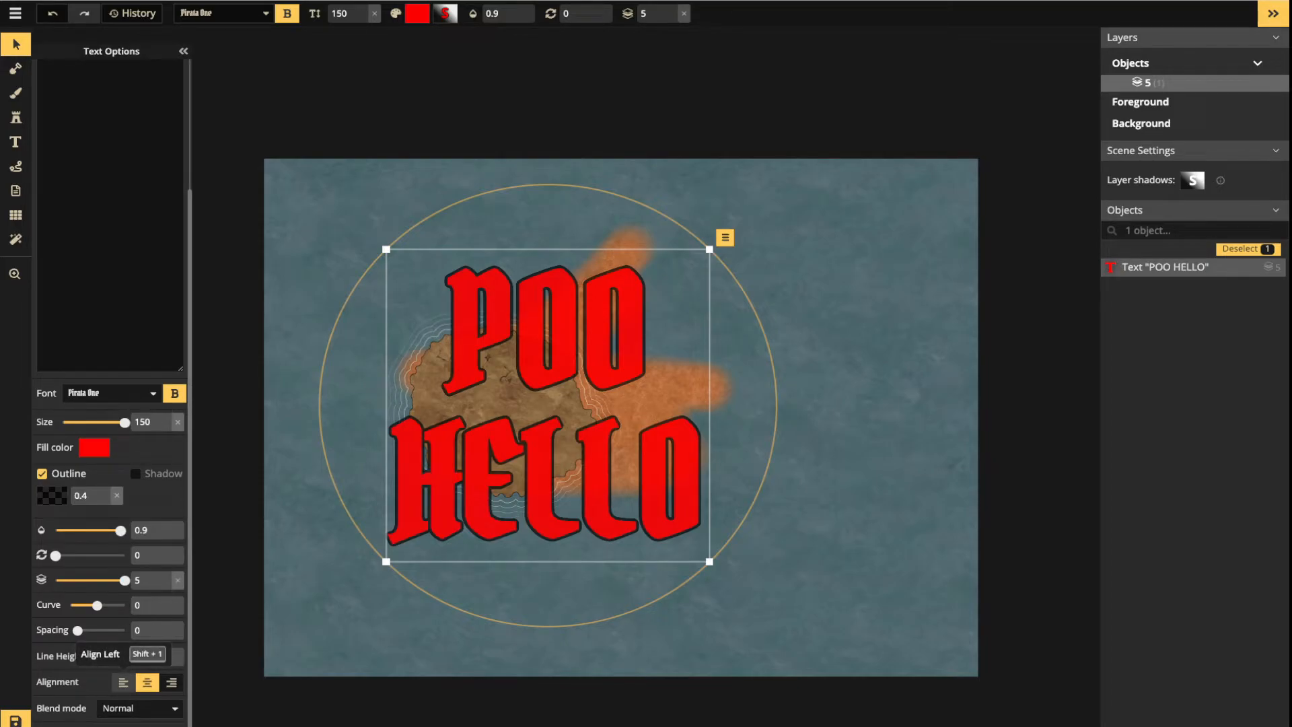
Try left and right alignment on the two-line label, move it back over the map, and restore center alignment
click(123, 682)
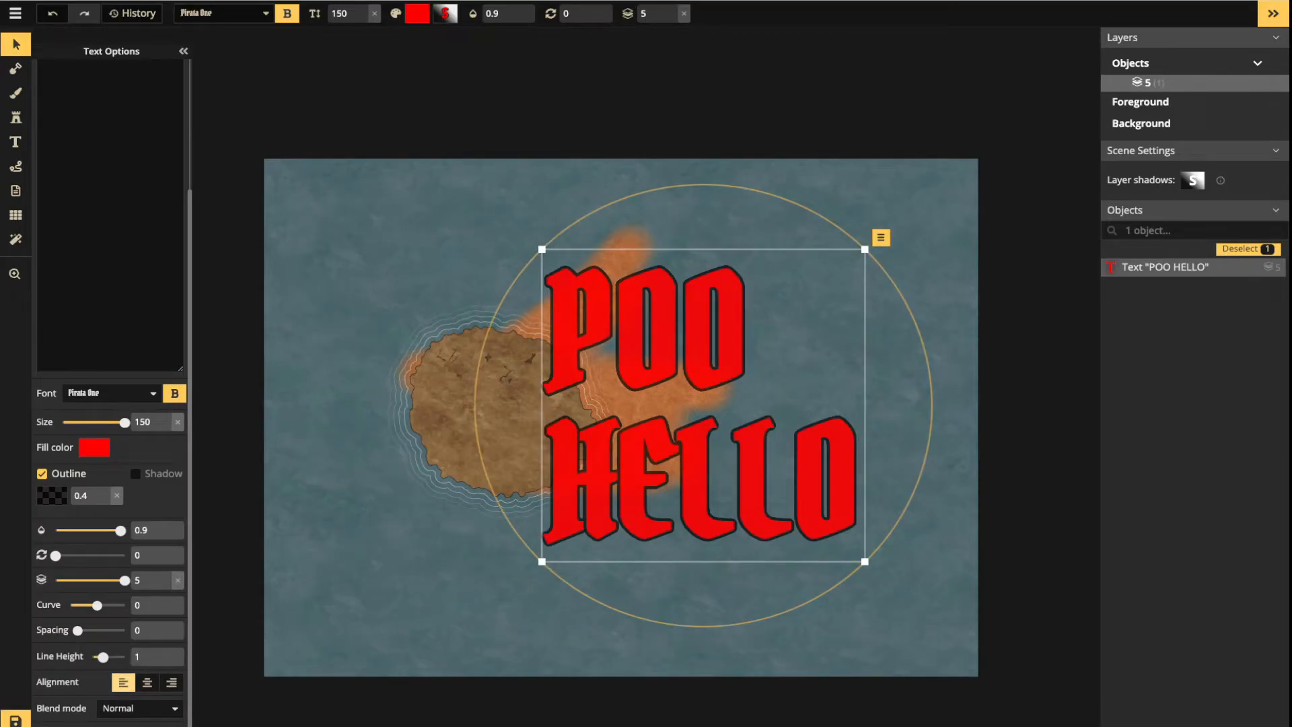
click(147, 682)
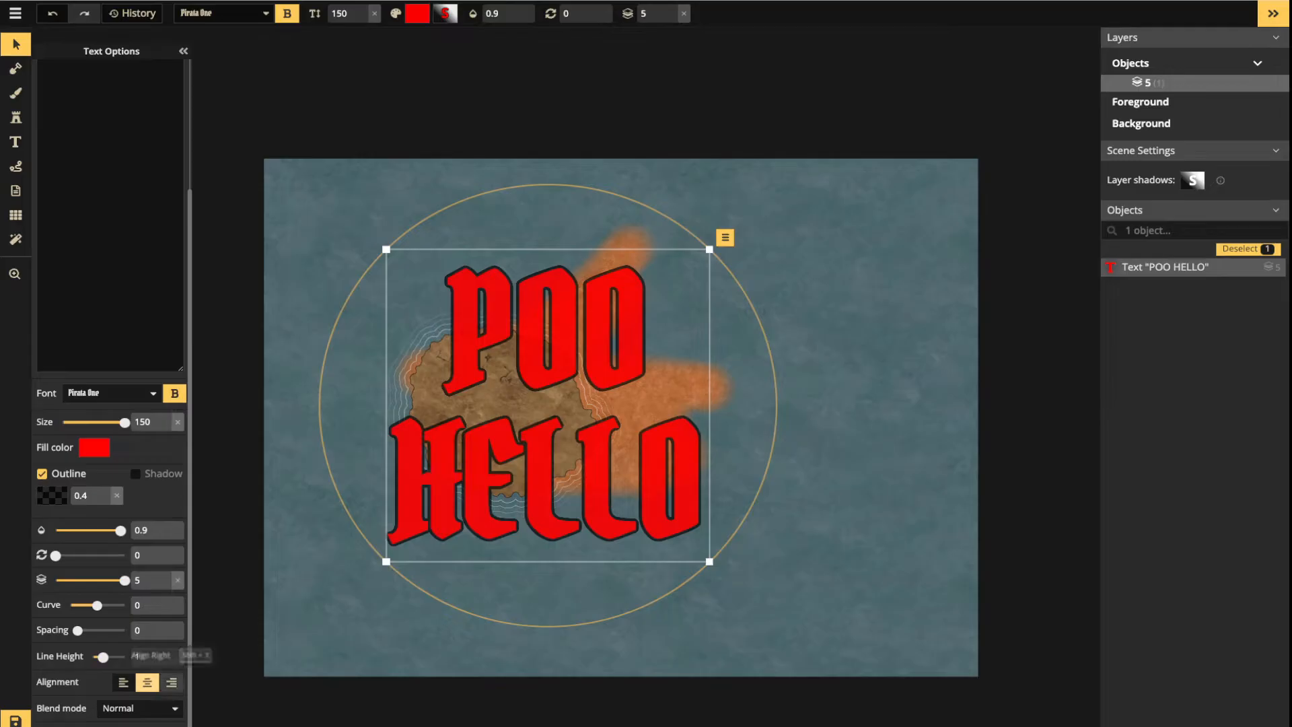
click(172, 682)
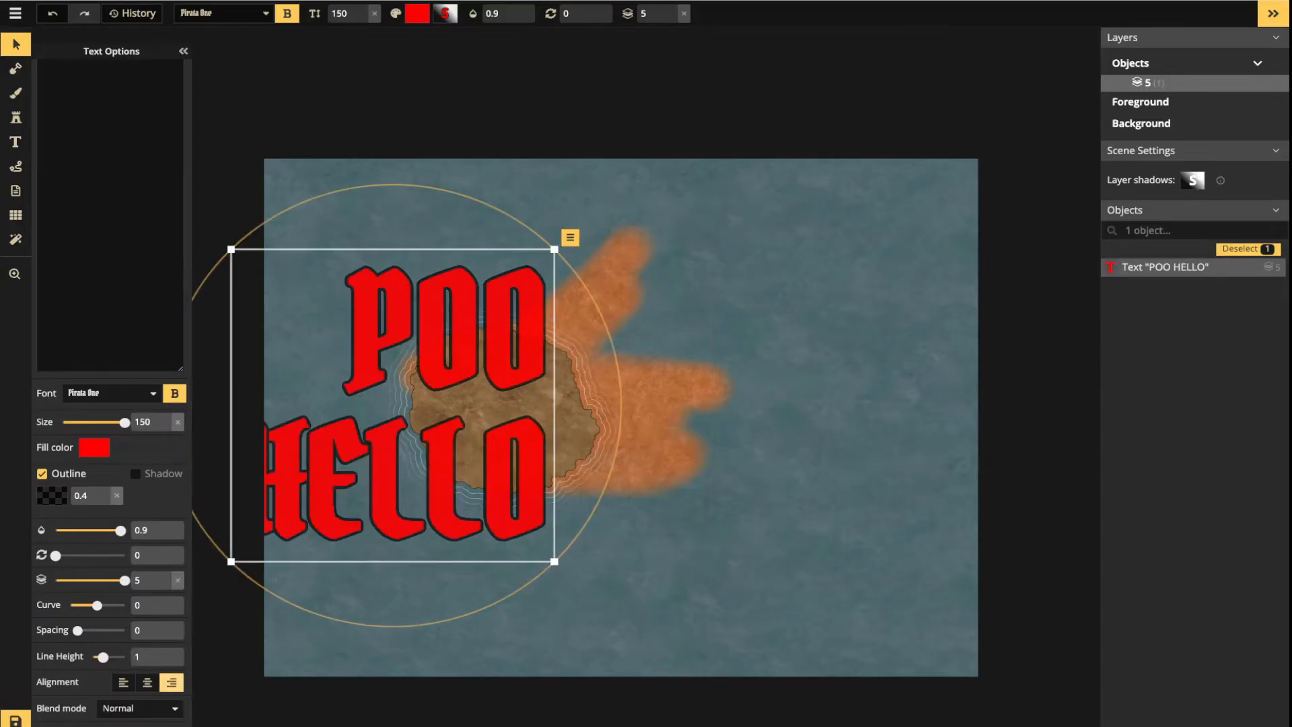
drag(624, 407, 542, 524)
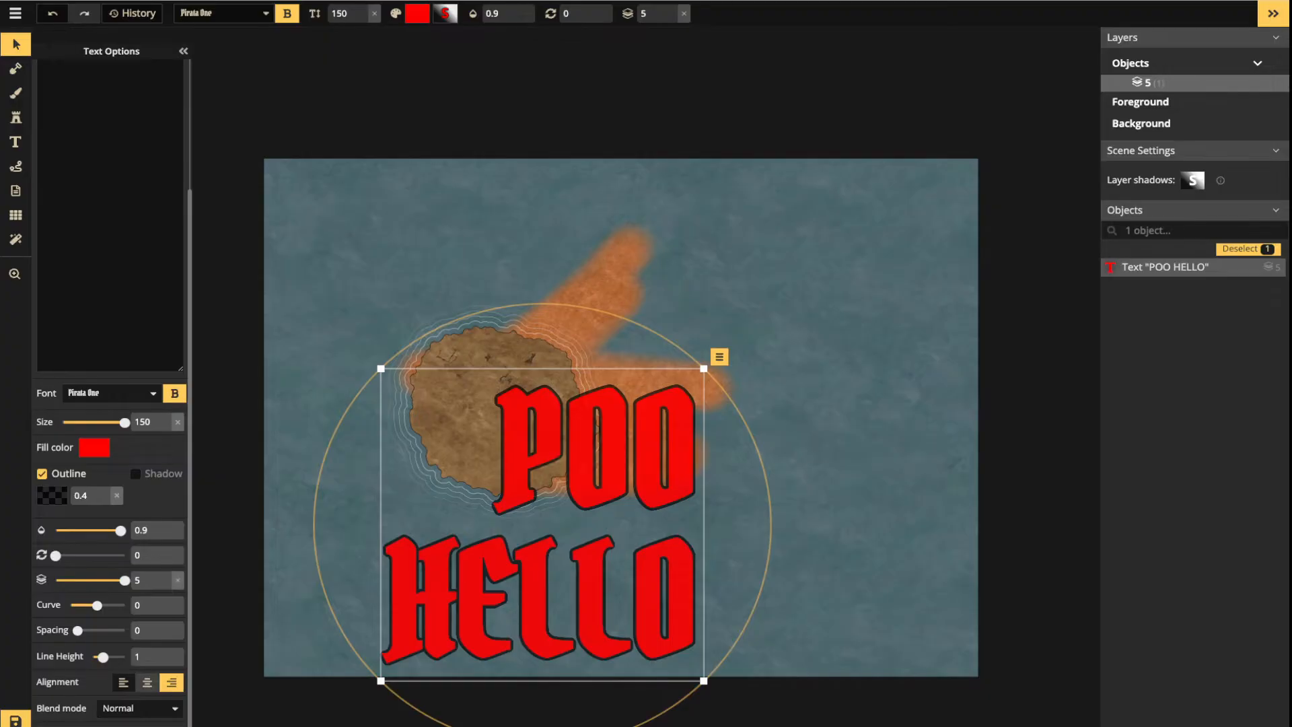
click(147, 682)
Move the two-line label so it overlaps the lower-right edge of the brown island
click(496, 556)
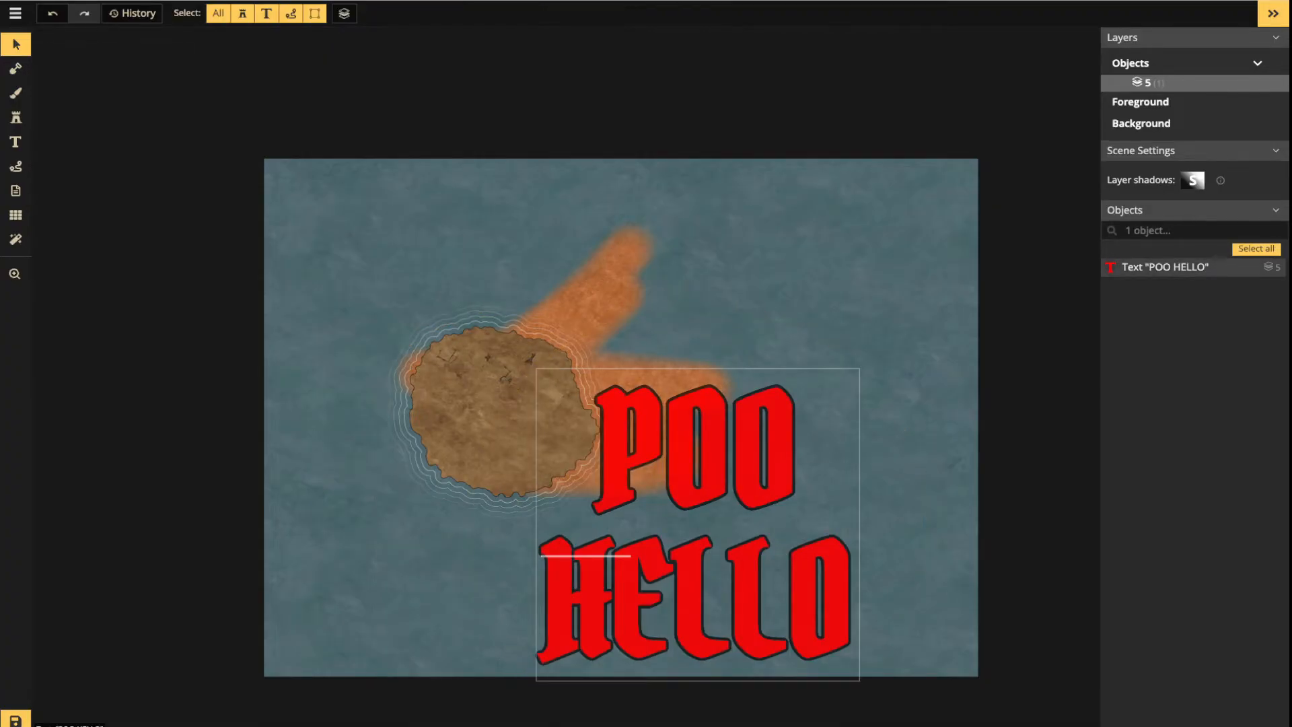
drag(579, 556, 482, 563)
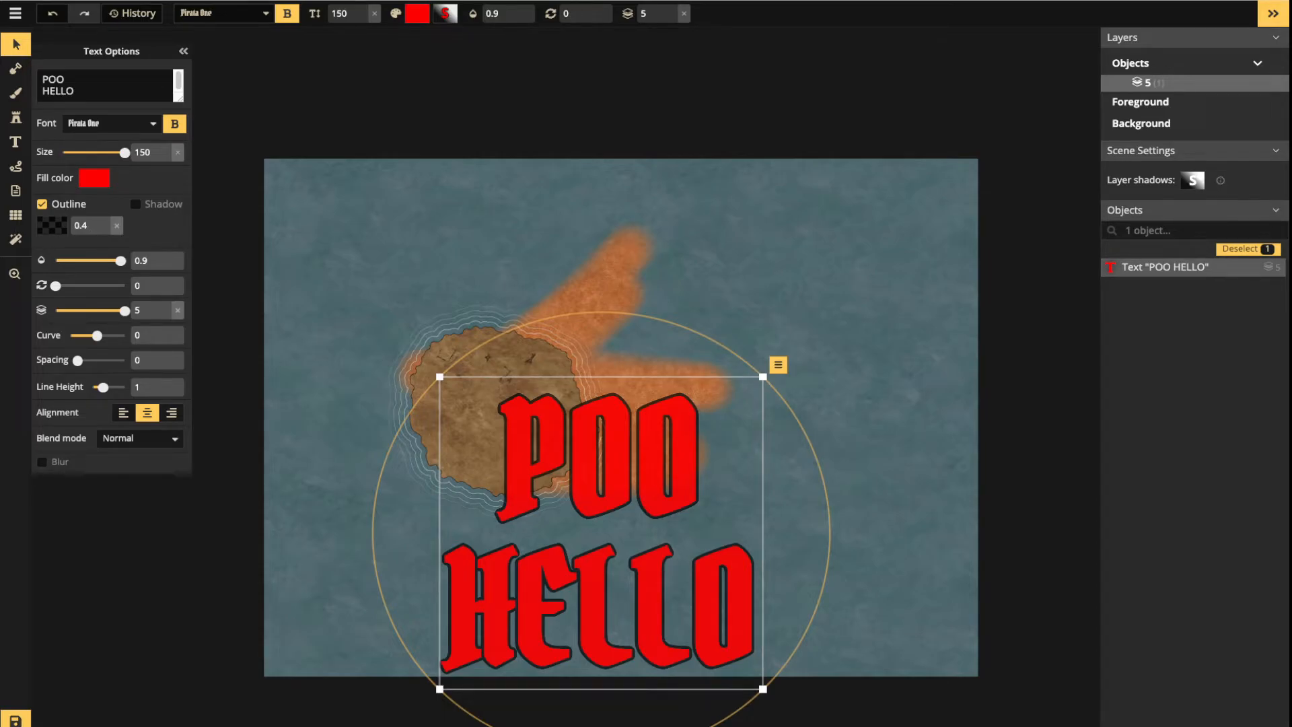
scroll(391, 402, up, 1)
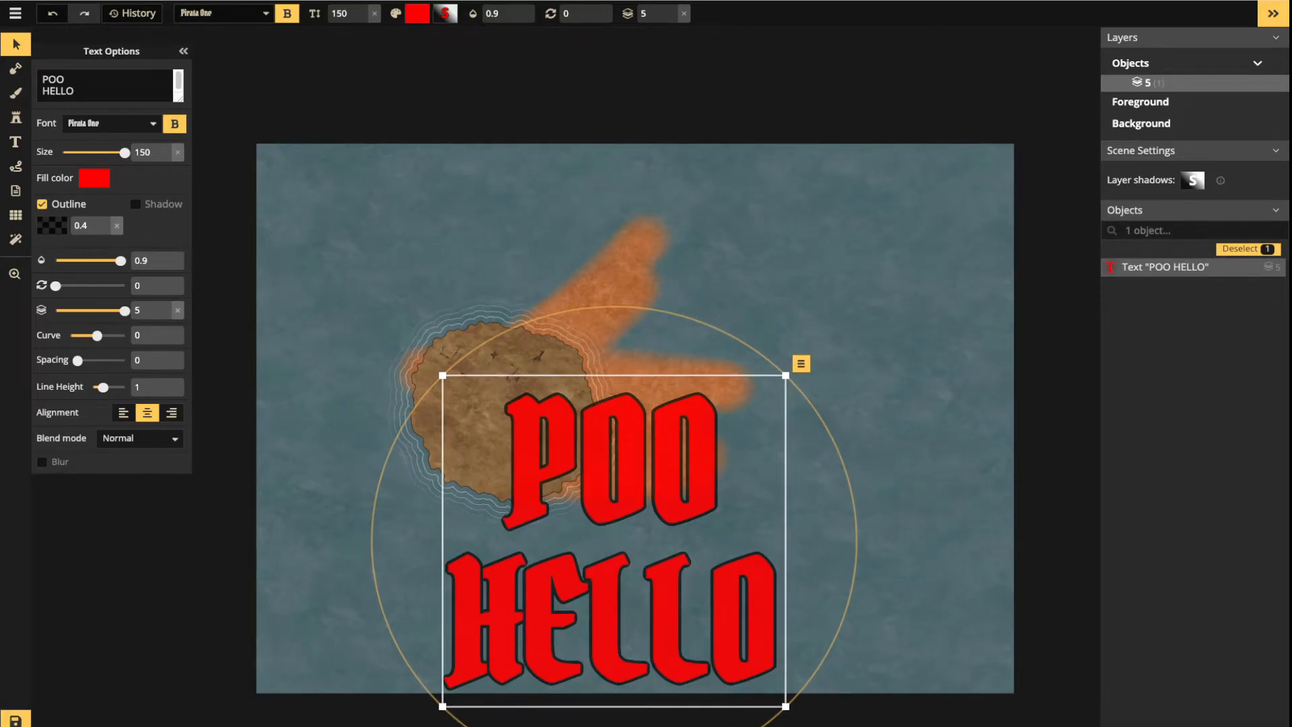
key(space)
drag(531, 505, 528, 373)
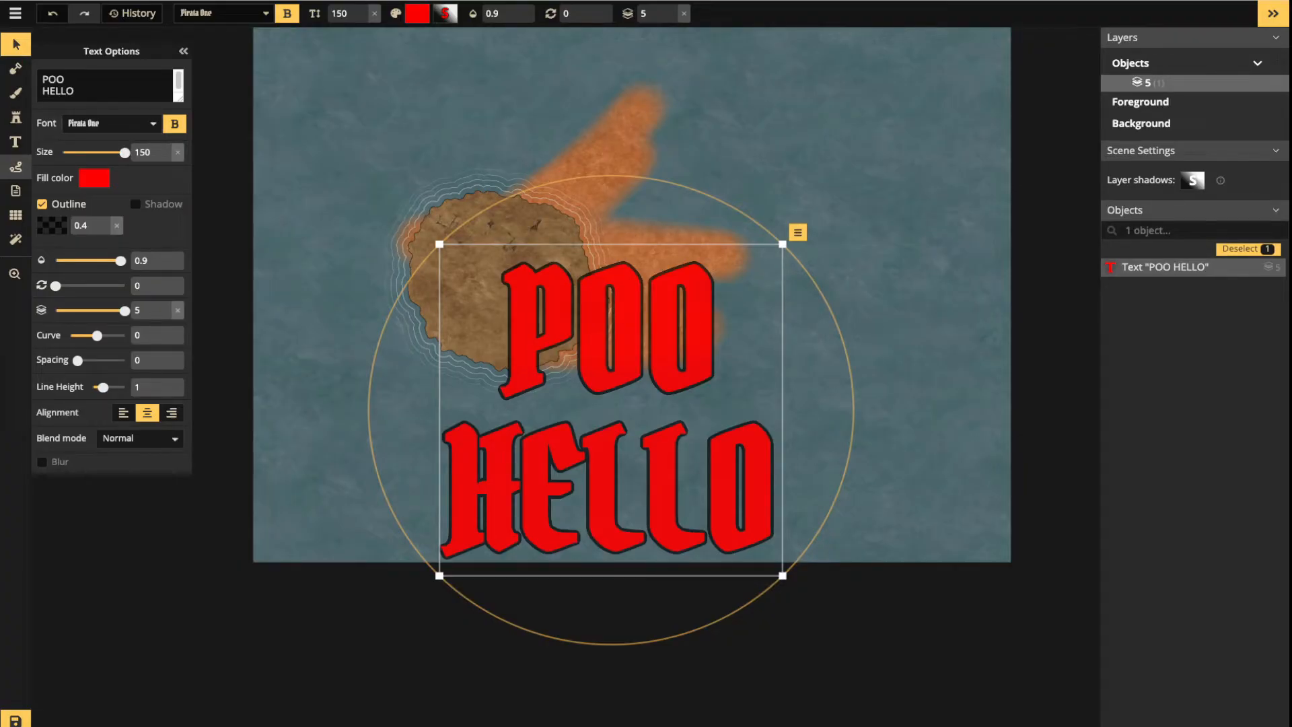
Try the Darken, Multiply and Lighten blend modes on a new text preview and return to Normal
click(16, 166)
click(16, 142)
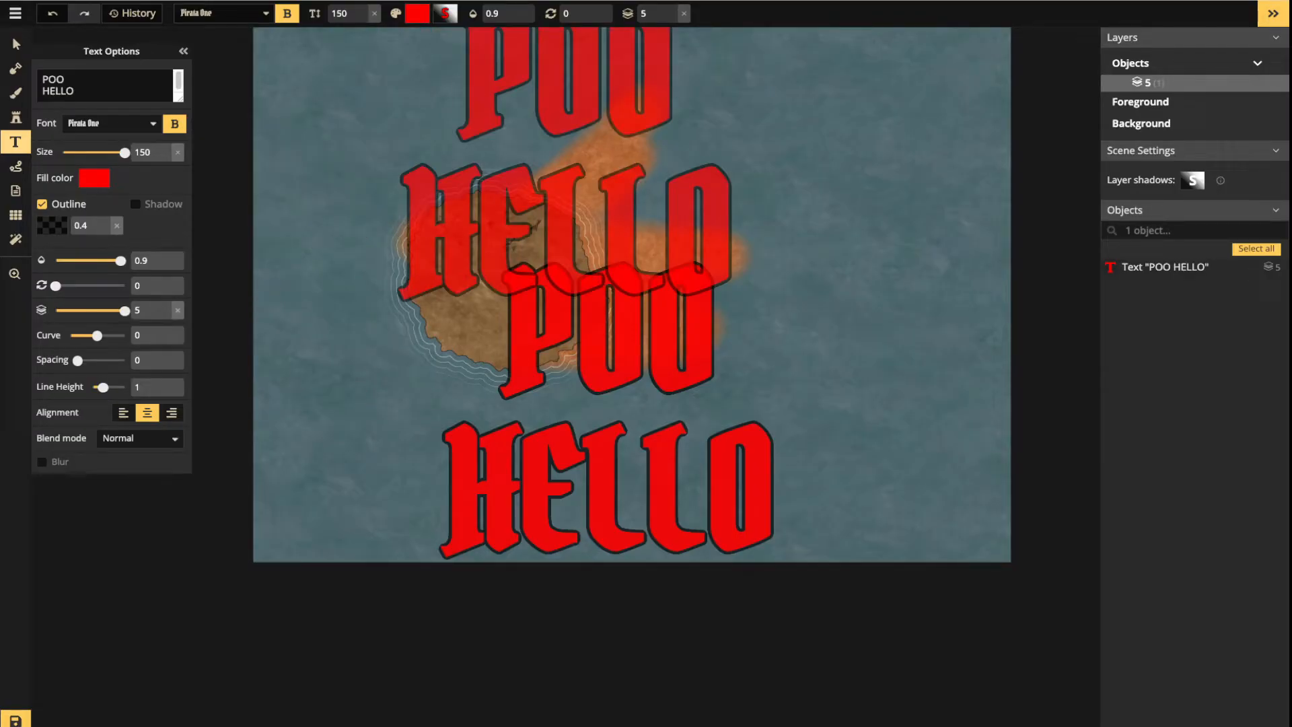
click(140, 439)
click(104, 498)
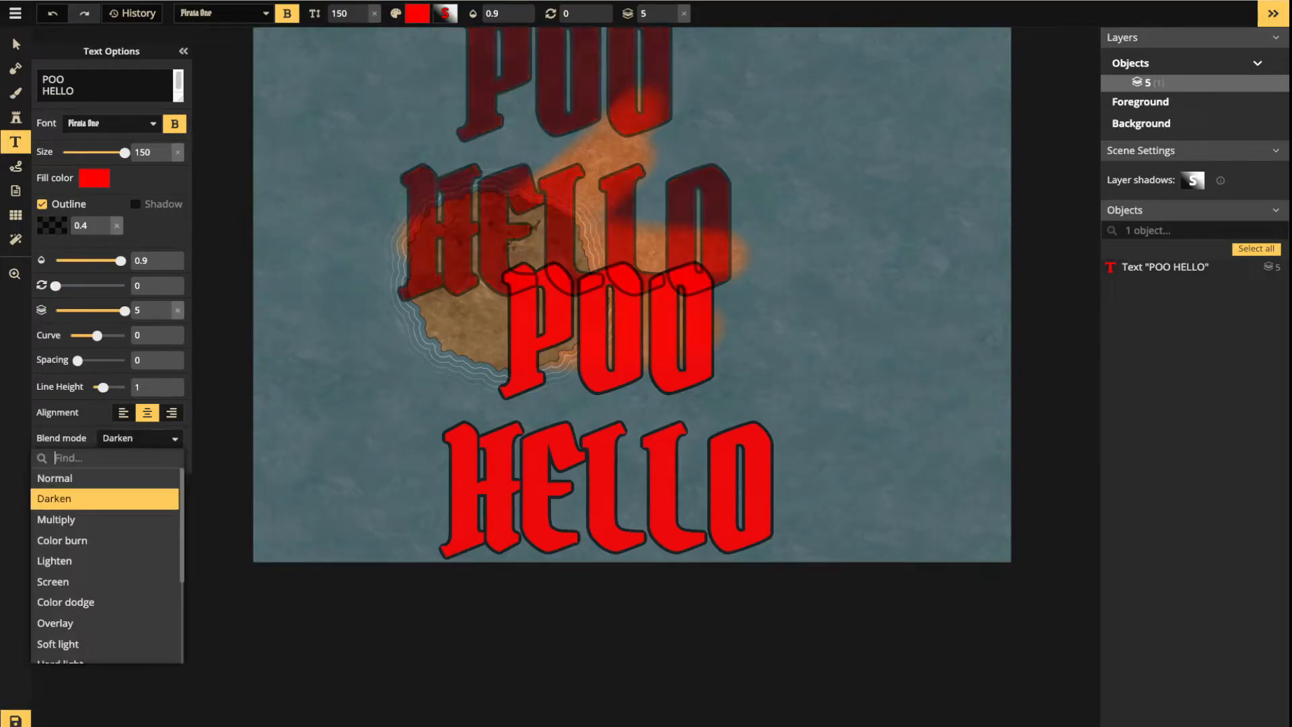
key(Down)
key(Down)
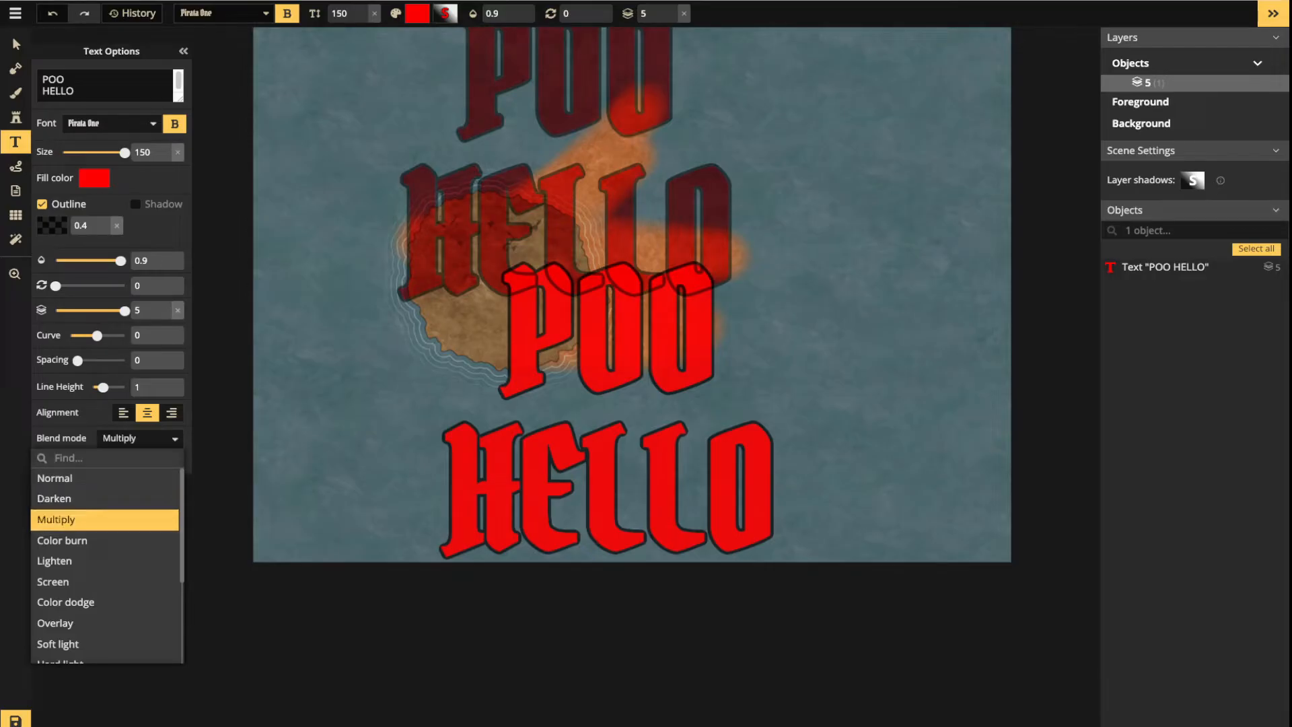
key(Down)
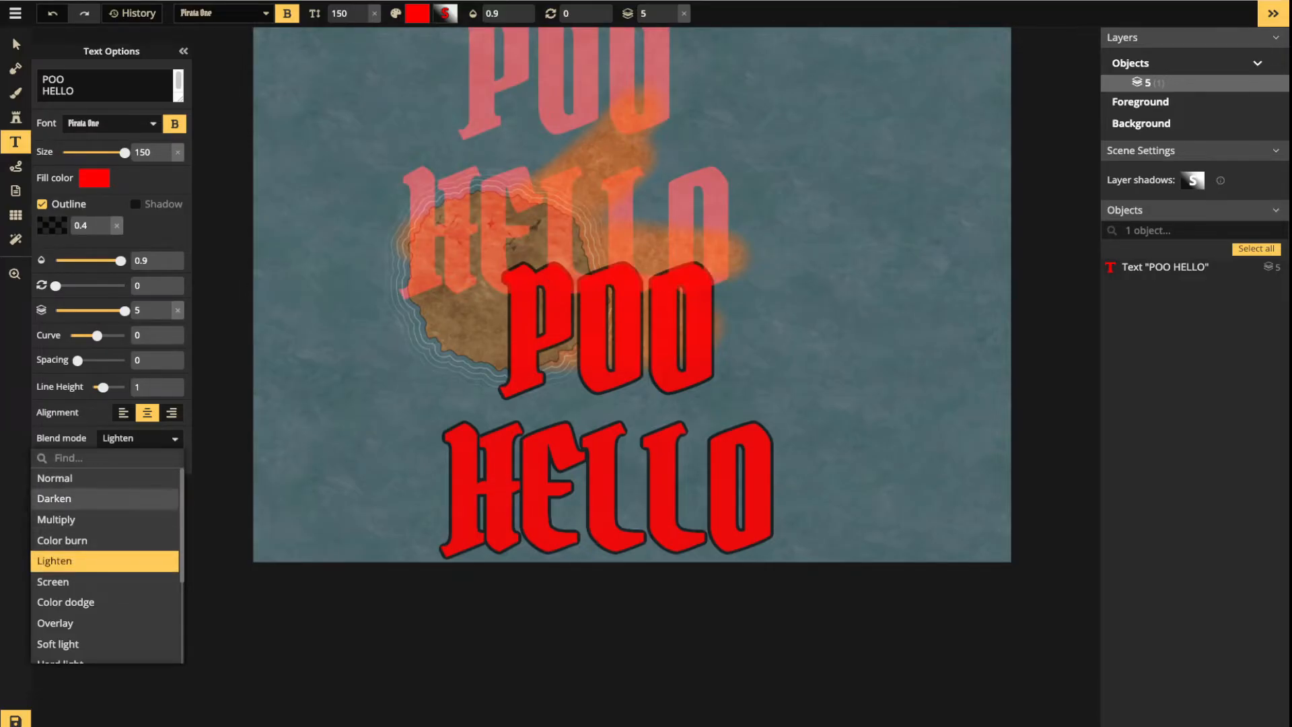
key(Up)
key(Up)
key(Up)
key(Up)
Delete the two-line label and place a level Long Table wooden stamp of size 251 below the island's lower-right edge
click(14, 39)
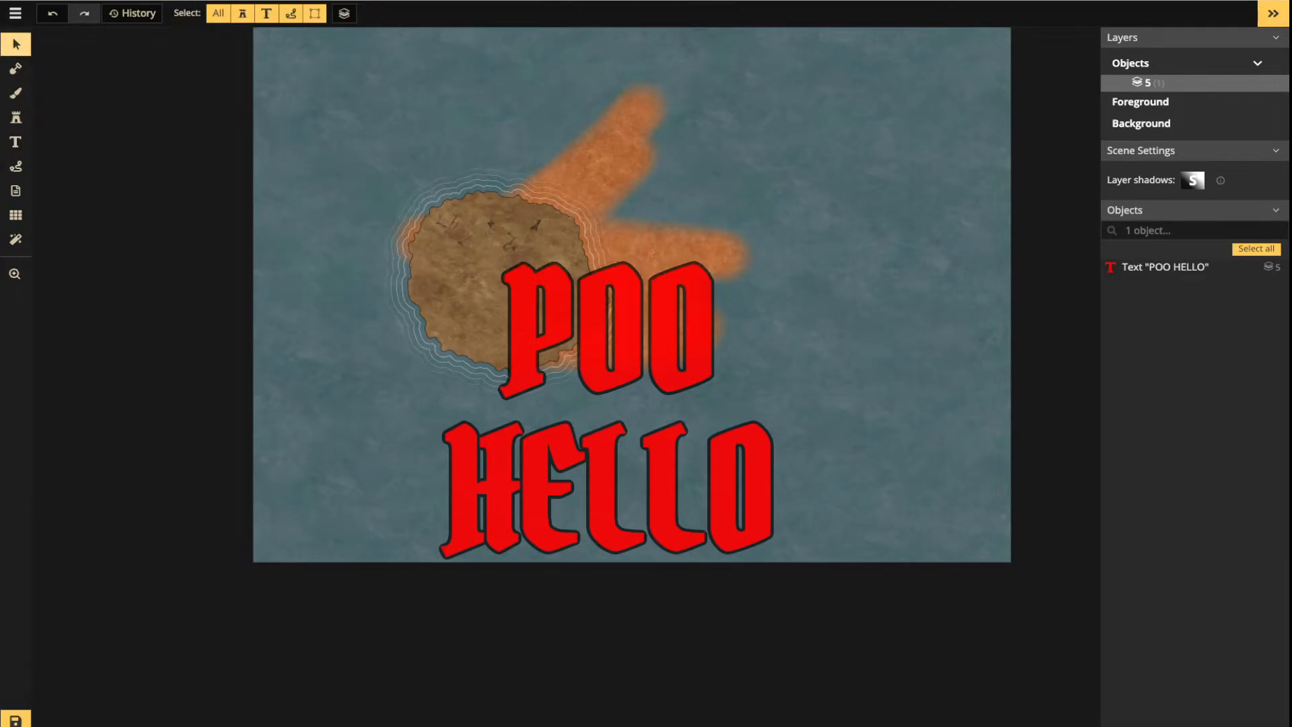
key(Delete)
click(16, 117)
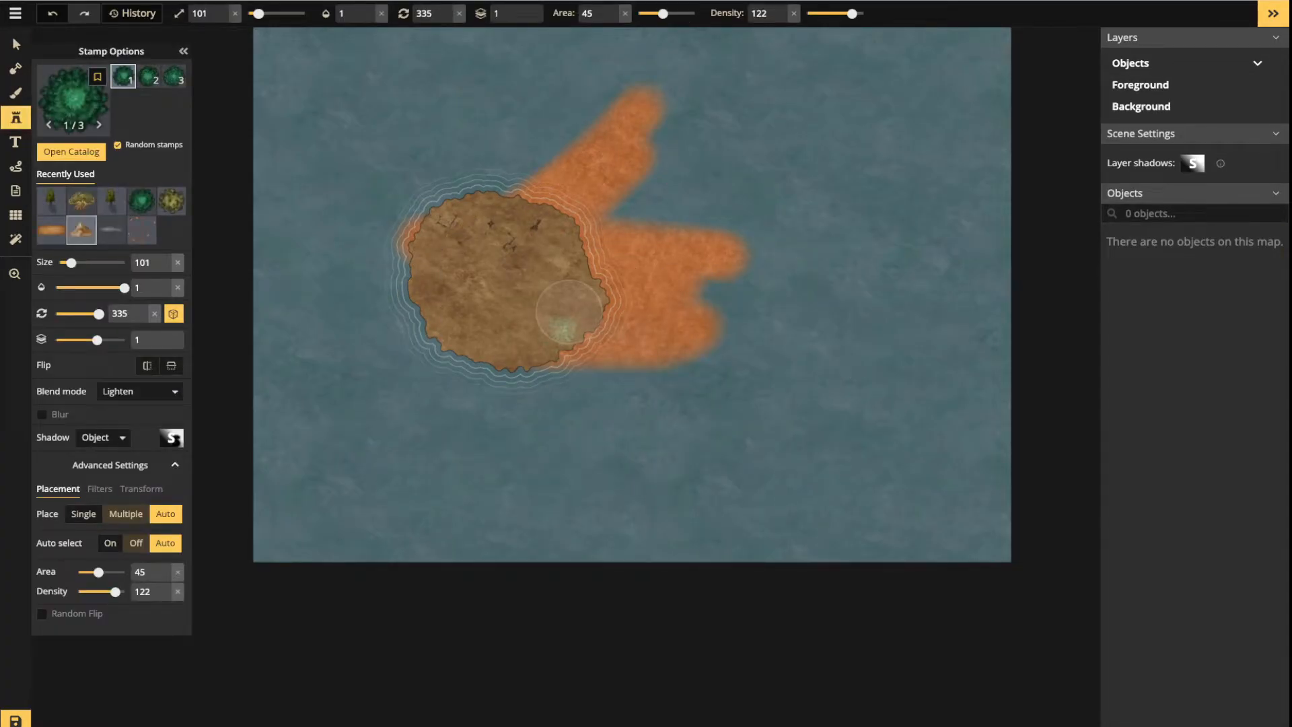
scroll(680, 360, up, 7)
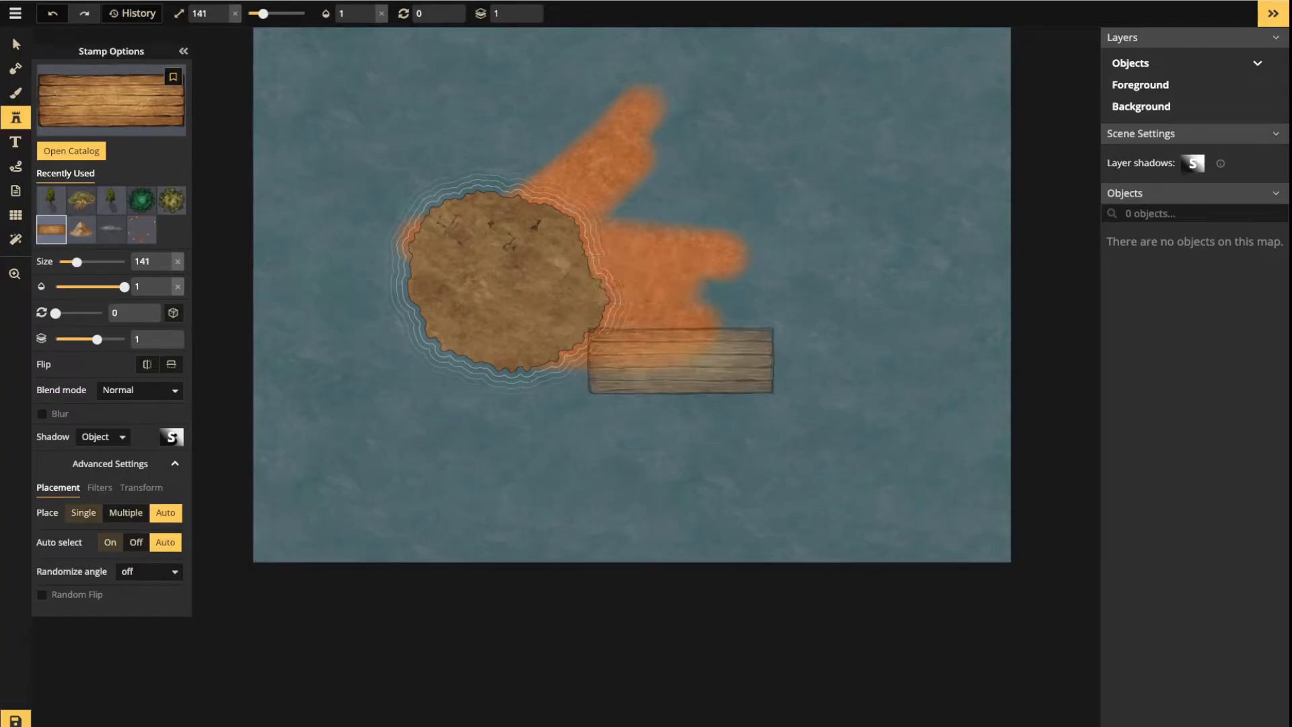
scroll(680, 371, up, 1)
scroll(682, 378, down, 3)
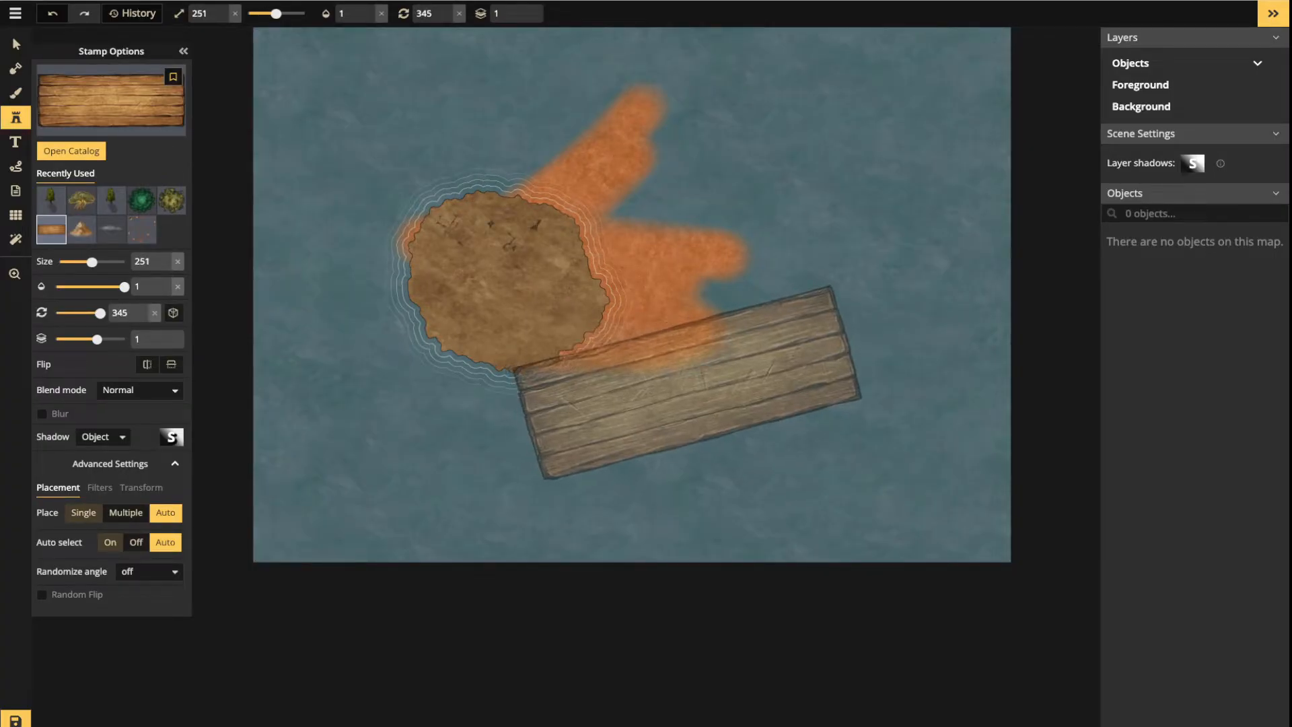
scroll(682, 377, up, 3)
click(687, 383)
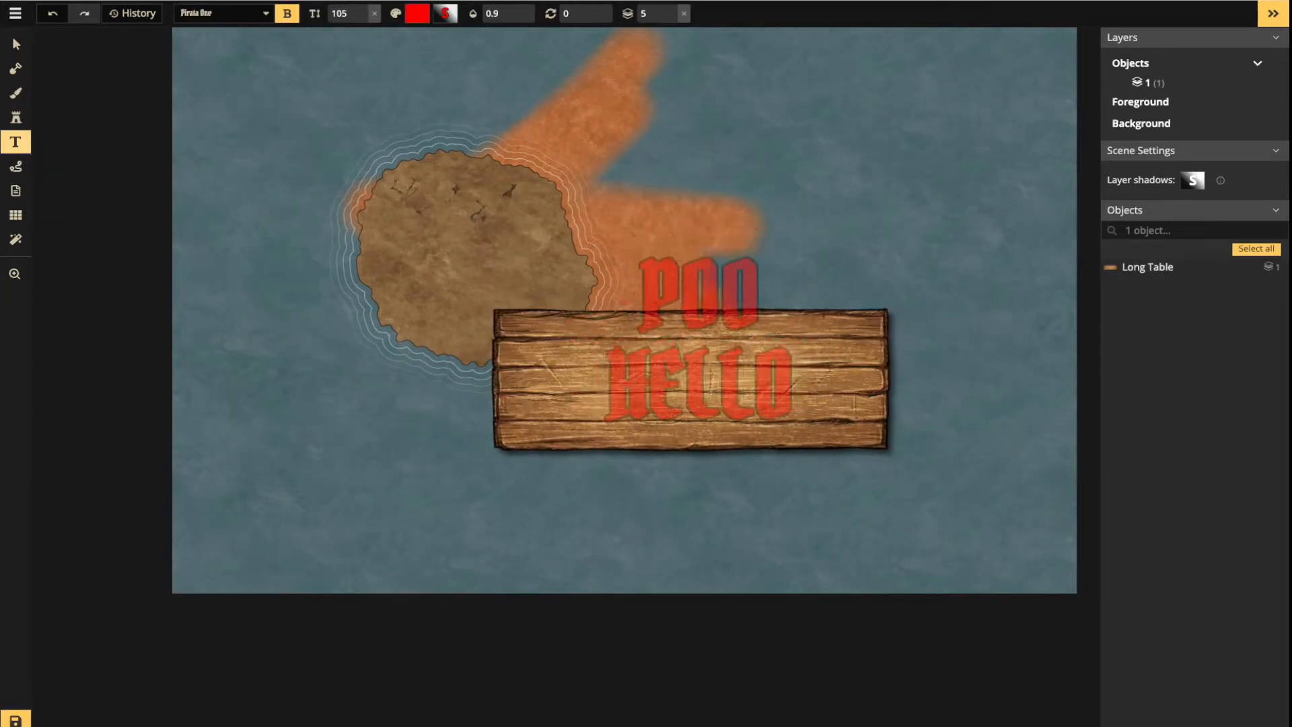
Place the two-line "POO HELLO" text at size 60 in the middle of the wooden board
scroll(699, 341, down, 9)
click(689, 377)
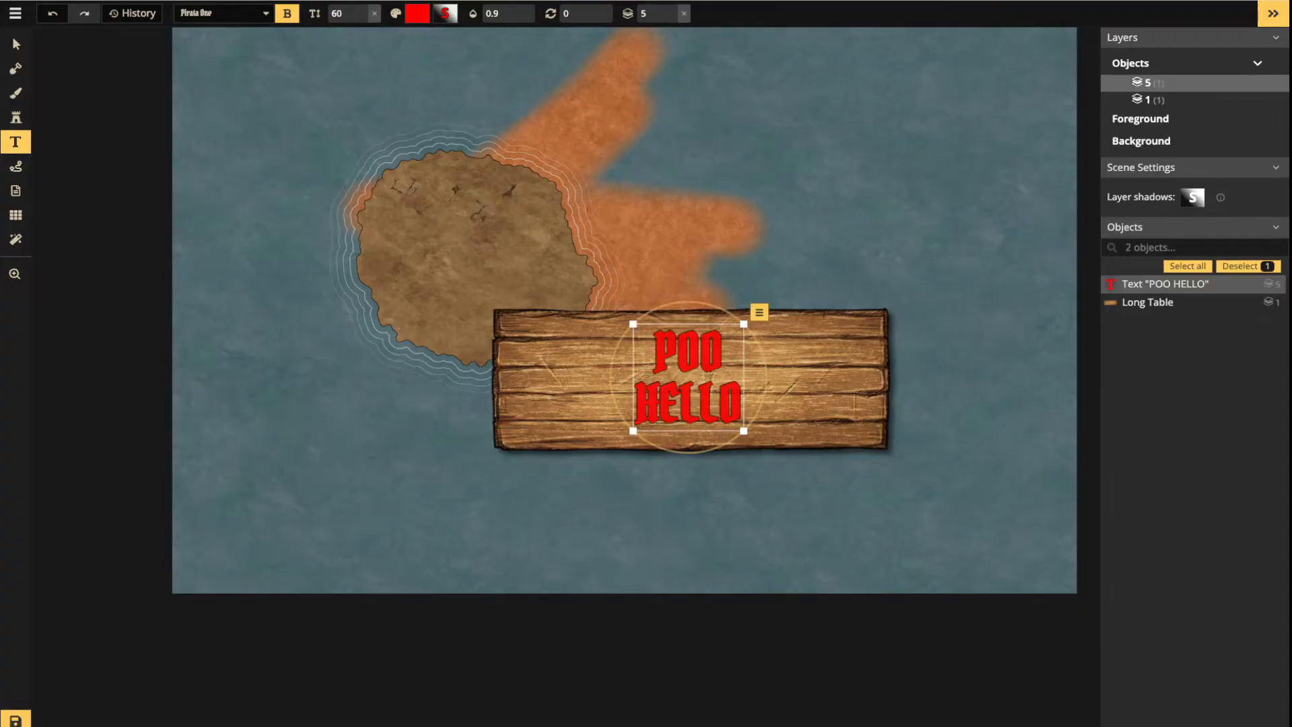
click(16, 44)
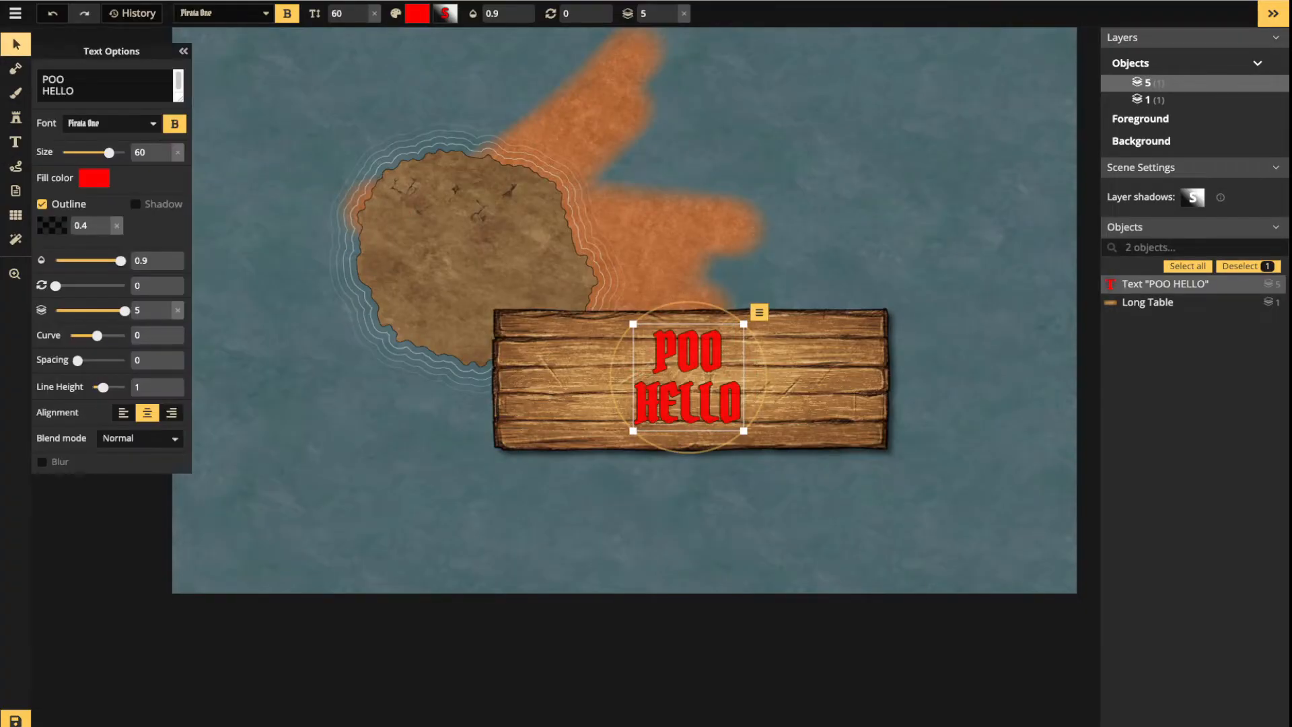
Turn off the label's outline and set its fill color to black
click(42, 203)
click(94, 178)
click(214, 267)
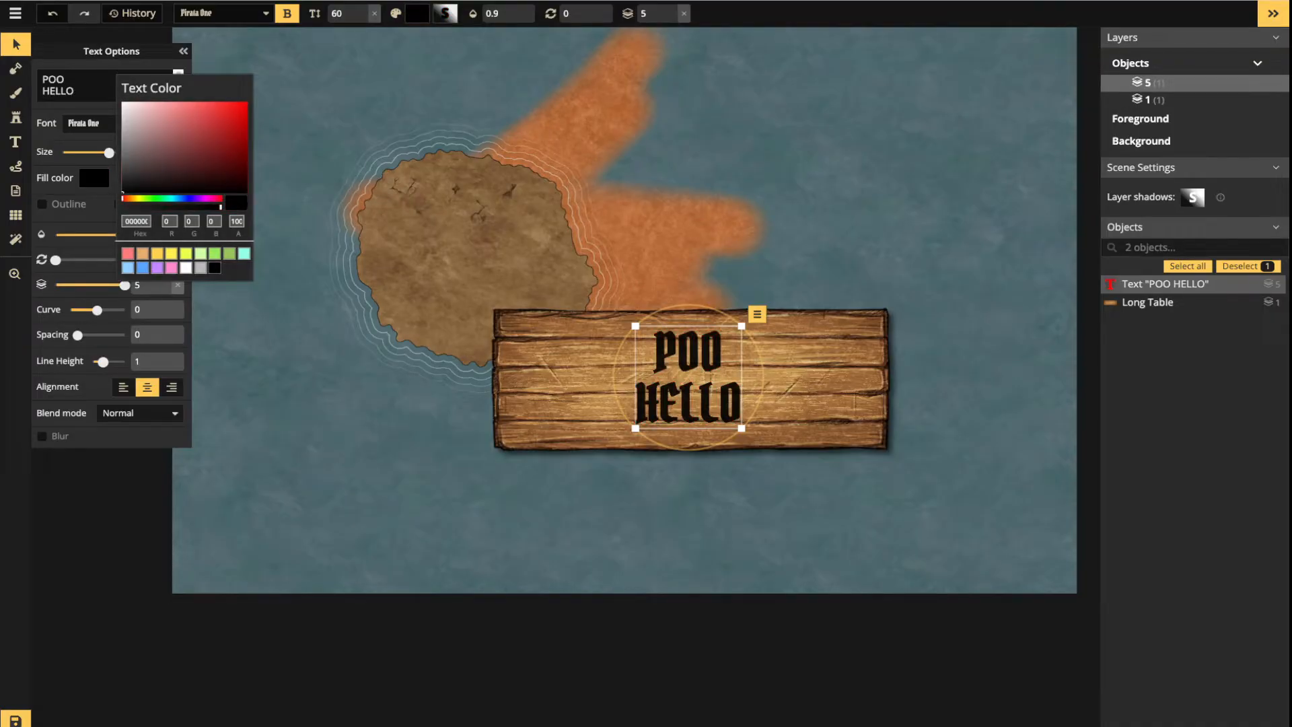
Change the label's wording to a single line "POO HELLO" and move it up slightly on the wooden board
click(43, 91)
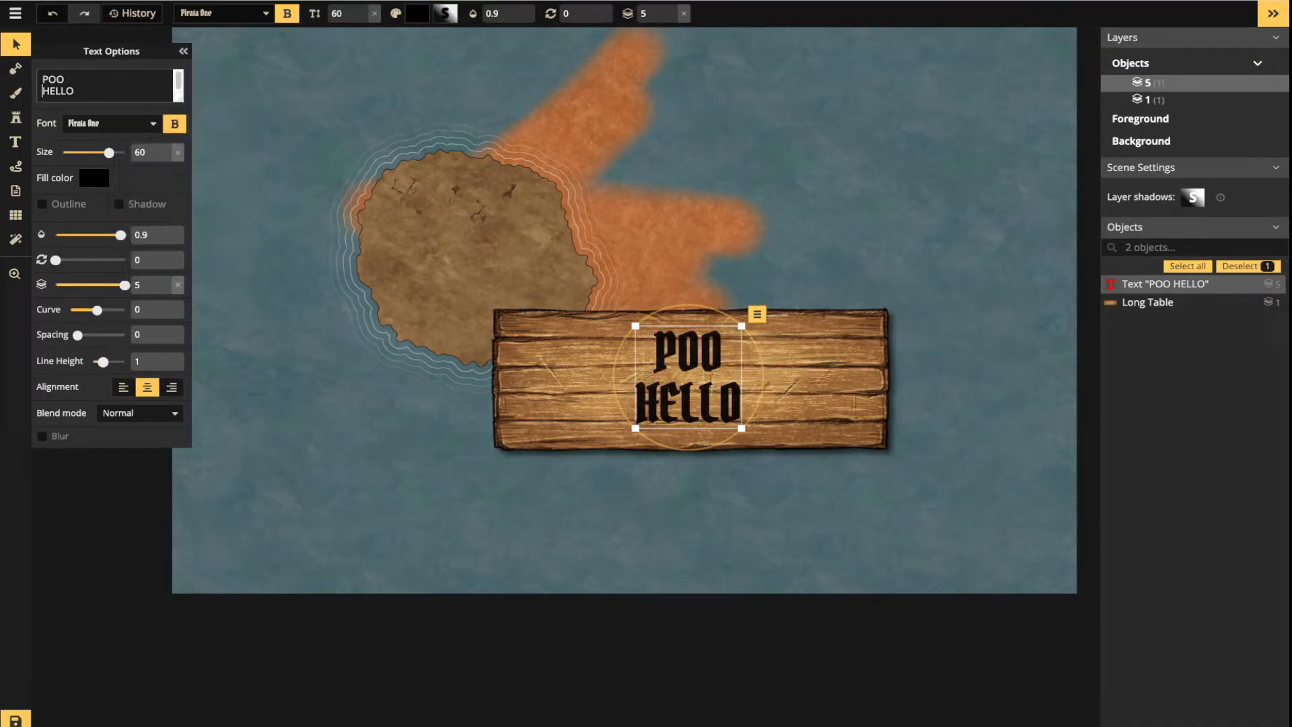
key(Return)
key(BackSpace)
key(BackSpace)
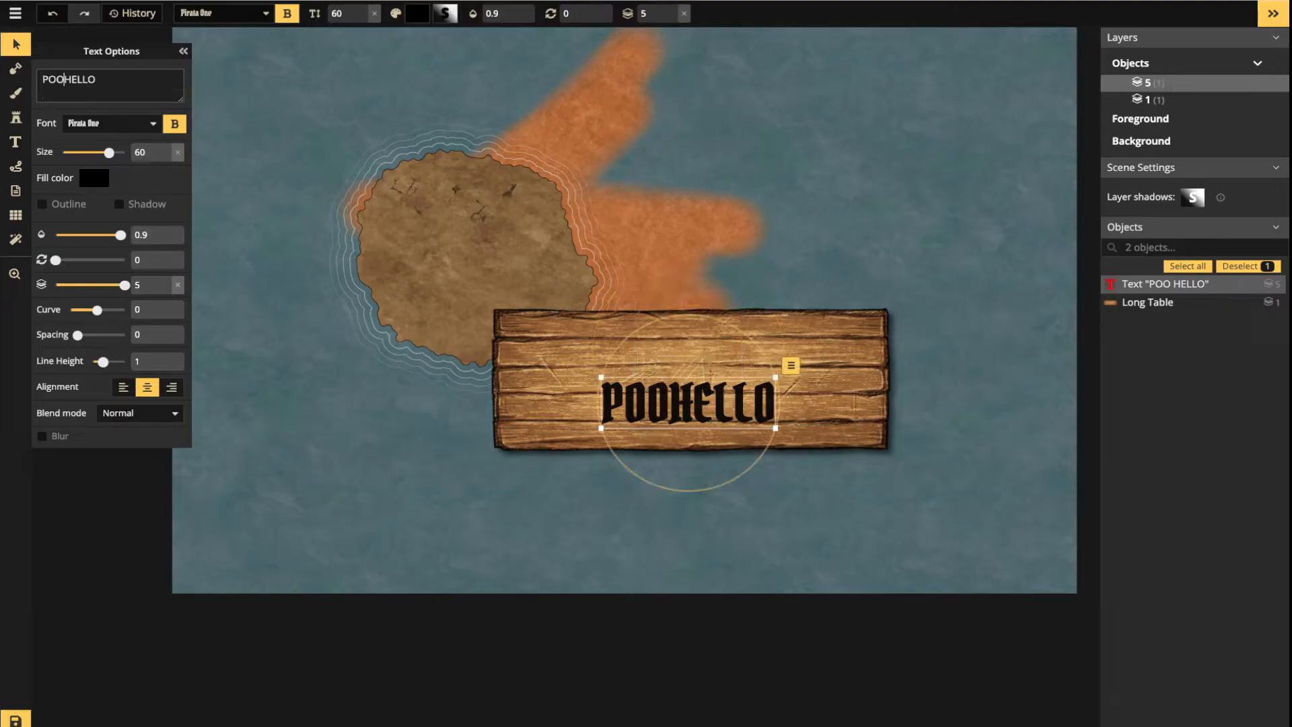
drag(688, 402, 688, 392)
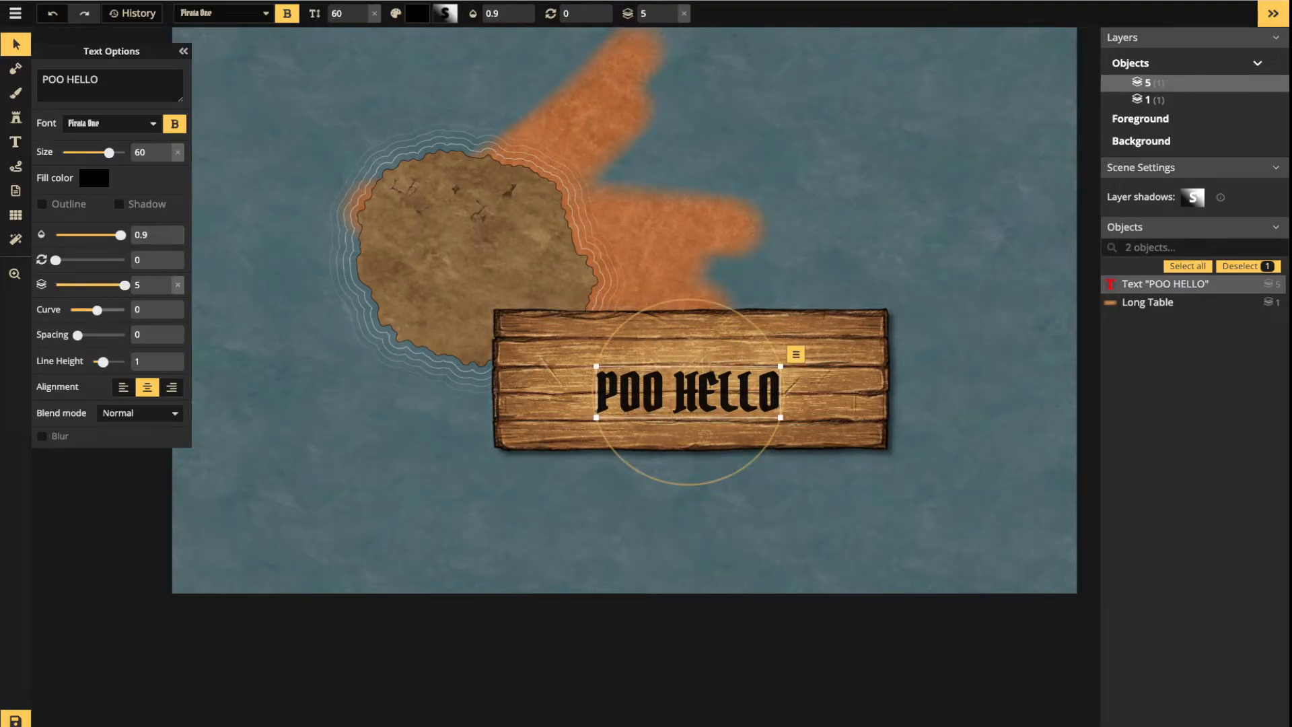
Try the Multiply and Lighten blend modes on the black label and restore Normal
click(139, 413)
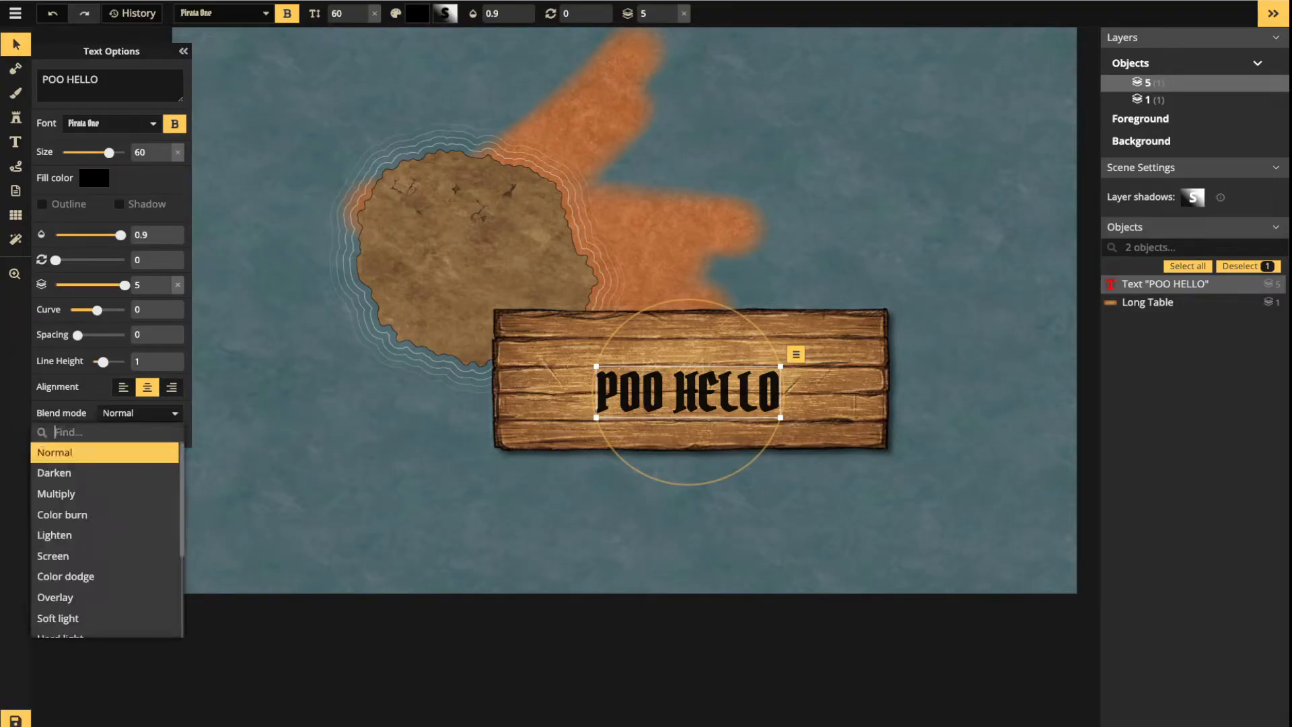
key(Down)
key(Down)
key(Down)
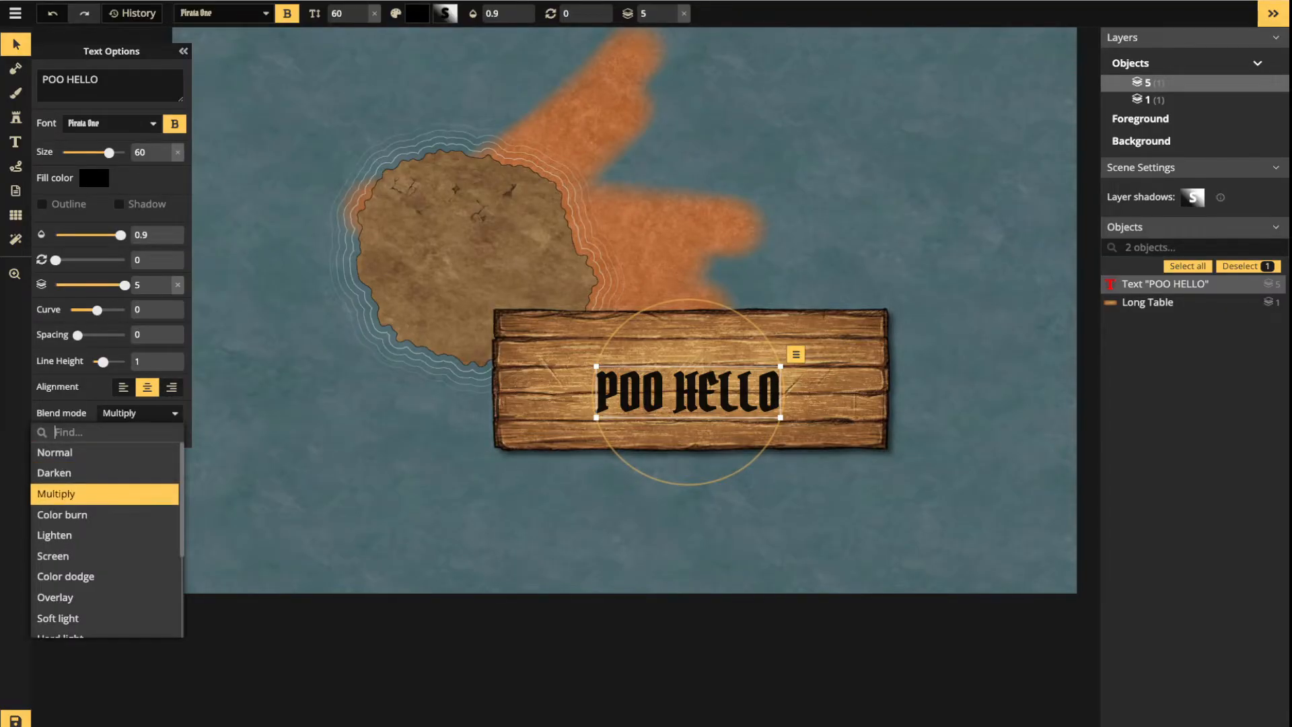
key(Down)
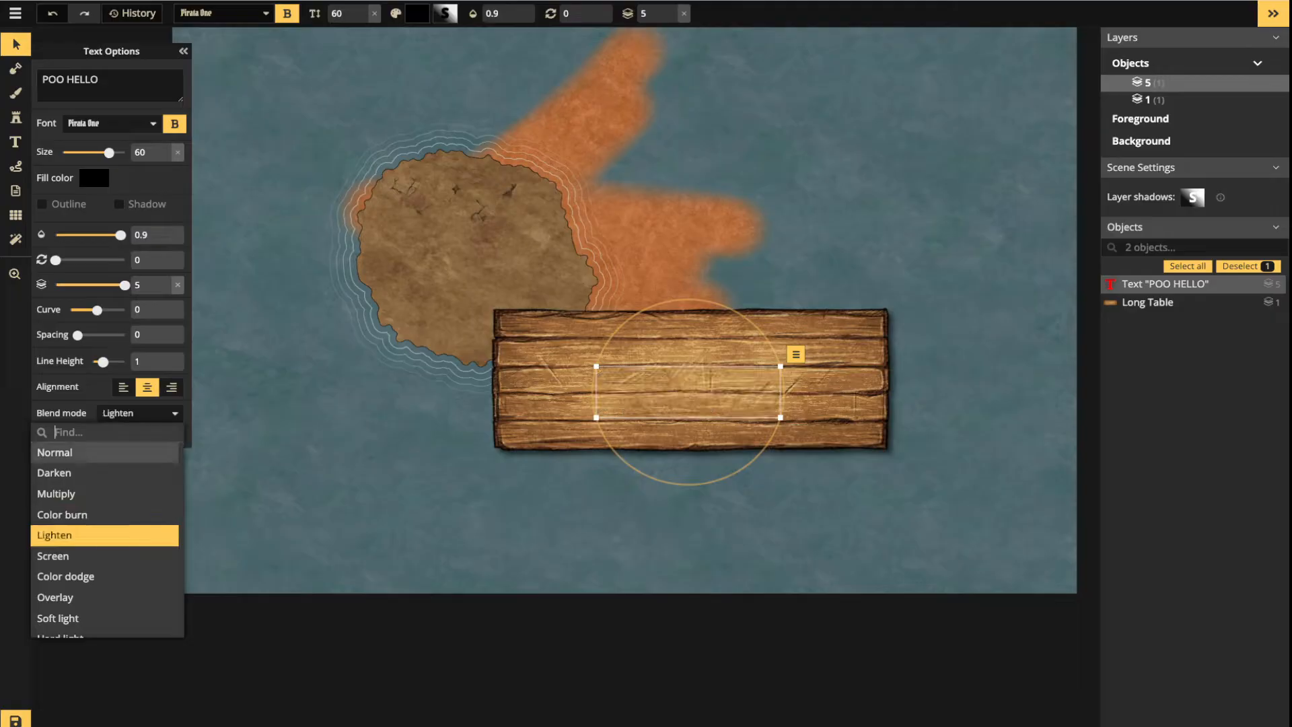
click(104, 452)
Lower the label's opacity to 0.51 and shift the label slightly upward on the wooden board
drag(121, 235, 100, 235)
drag(700, 397, 711, 368)
scroll(709, 370, up, 5)
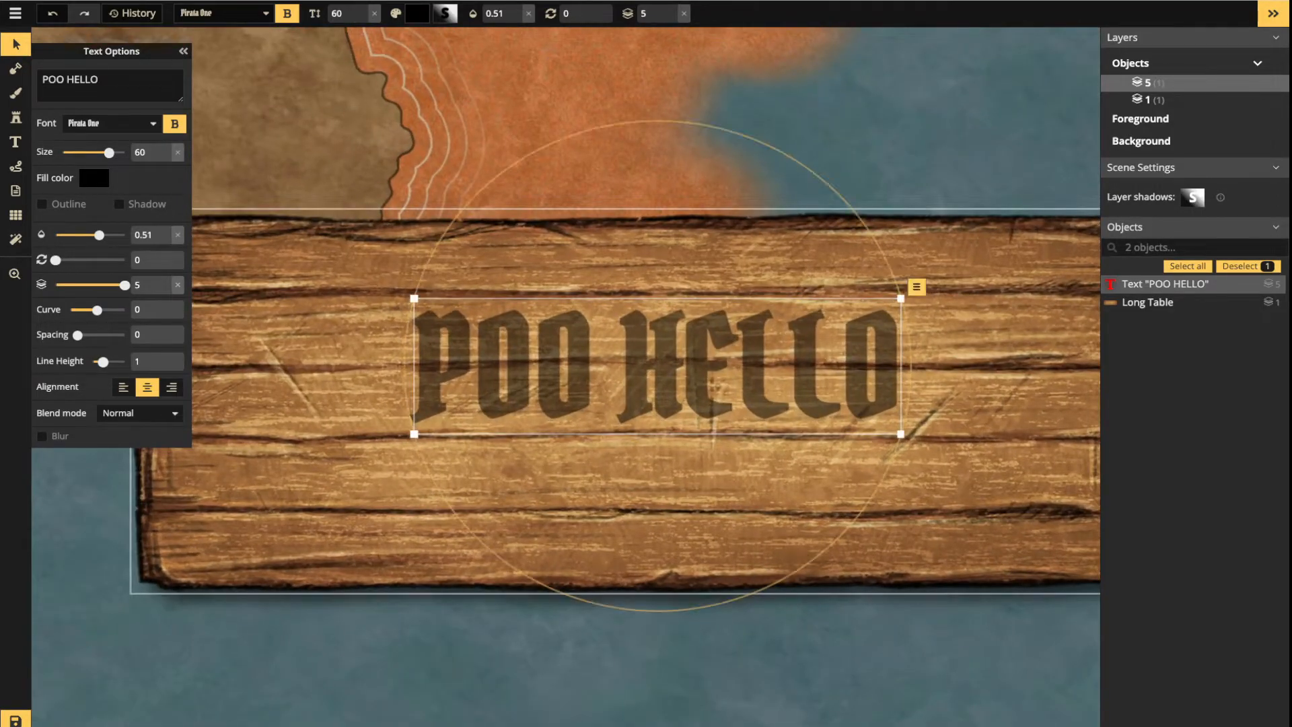
Go through the Multiply, Lighten and Color dodge blend modes on the label and set it to Overlay
click(139, 413)
click(105, 473)
key(Down)
key(Down)
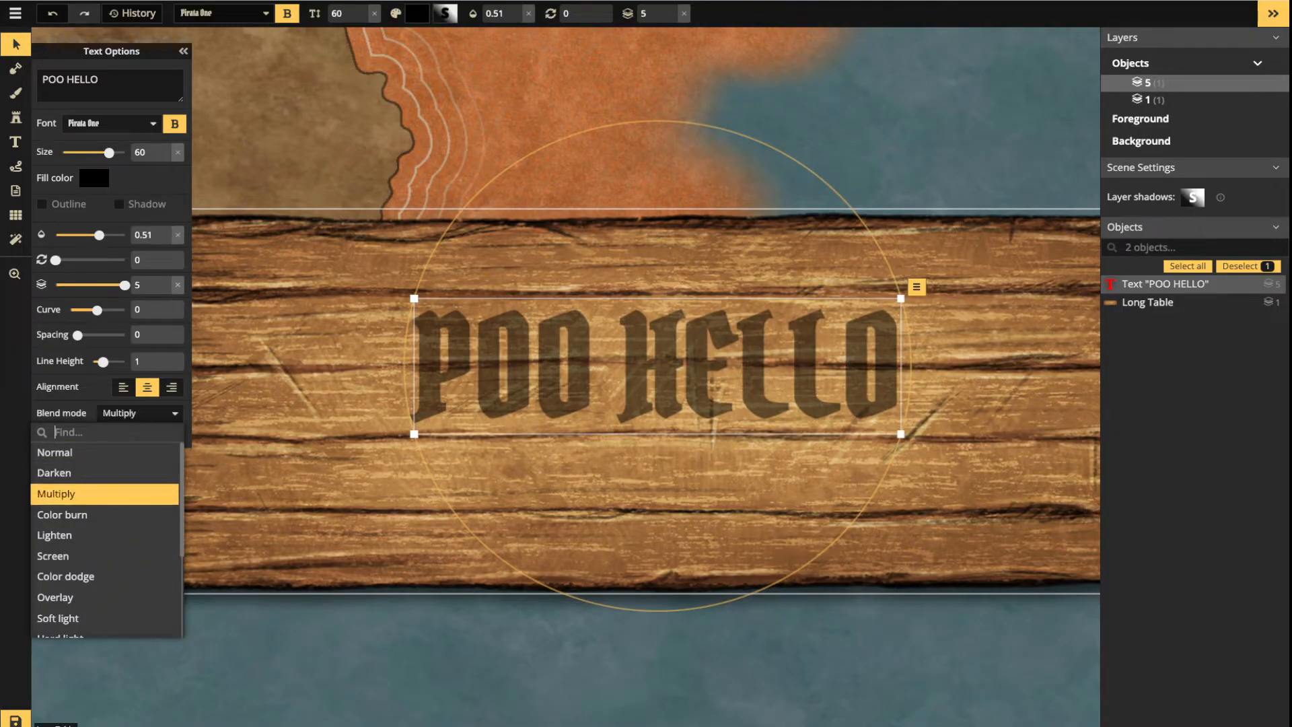
key(Down)
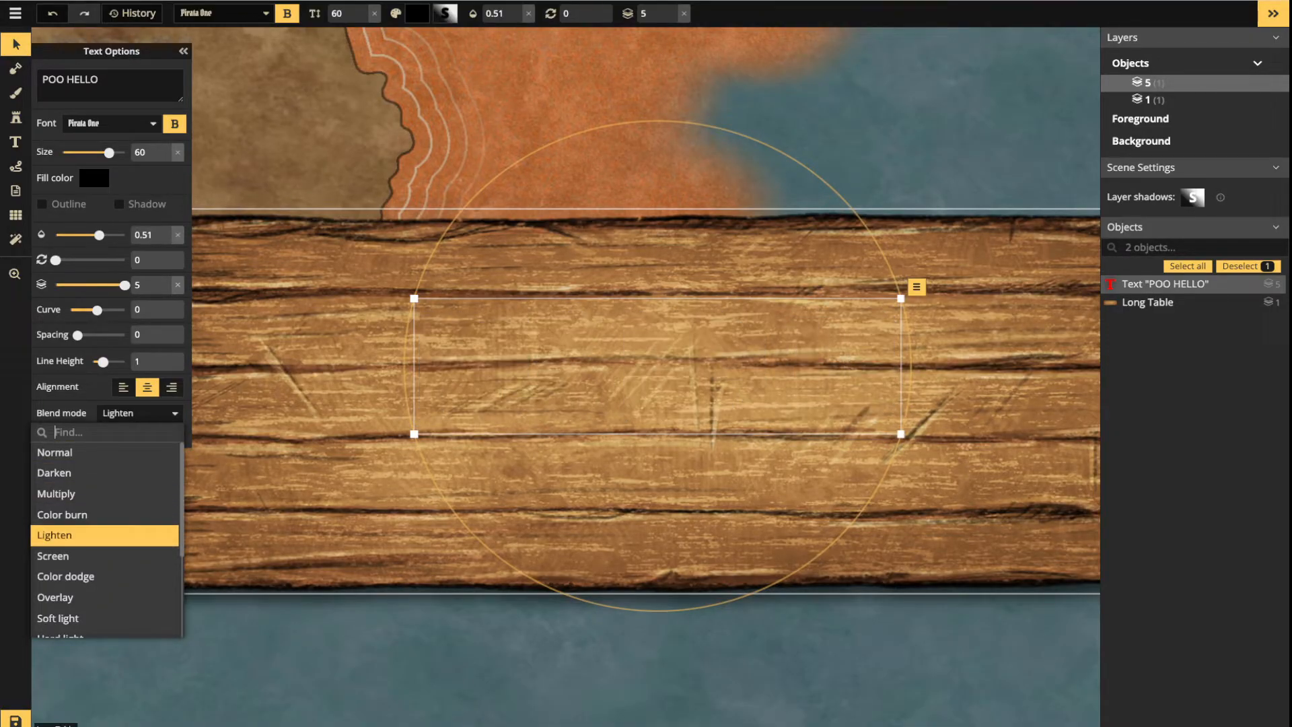
key(Down)
key(Down)
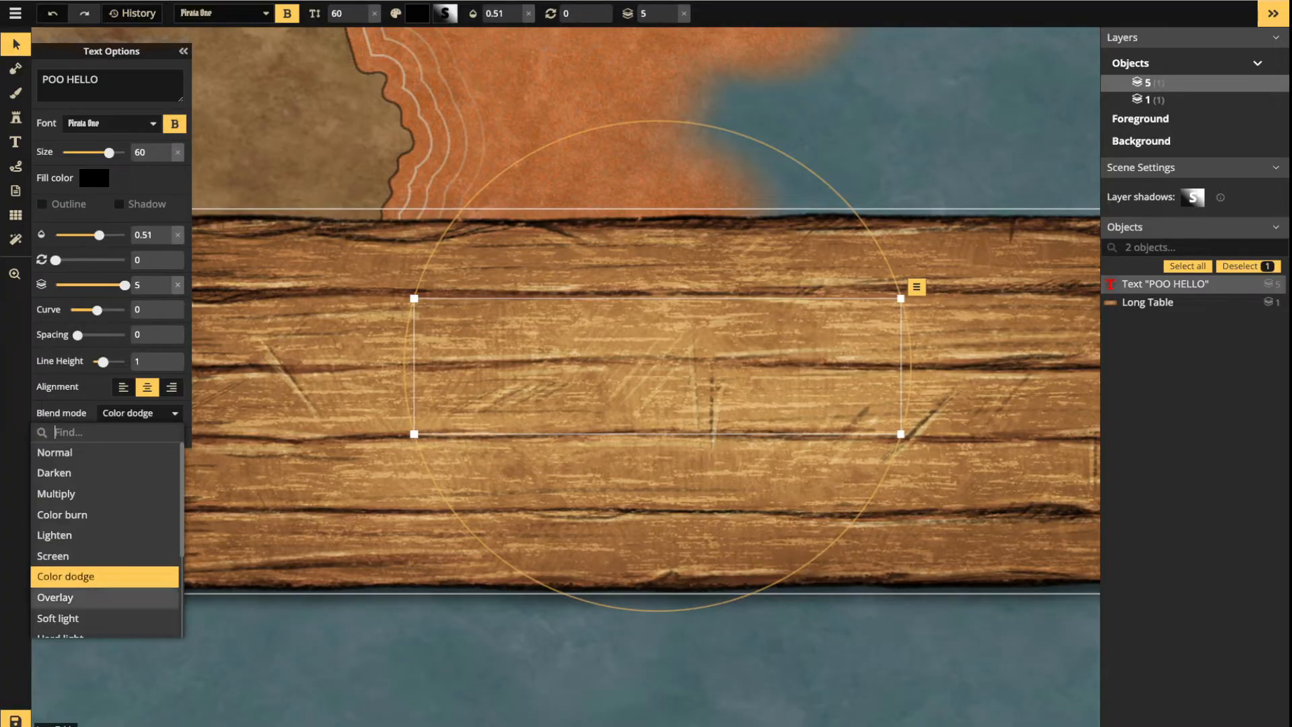
key(Down)
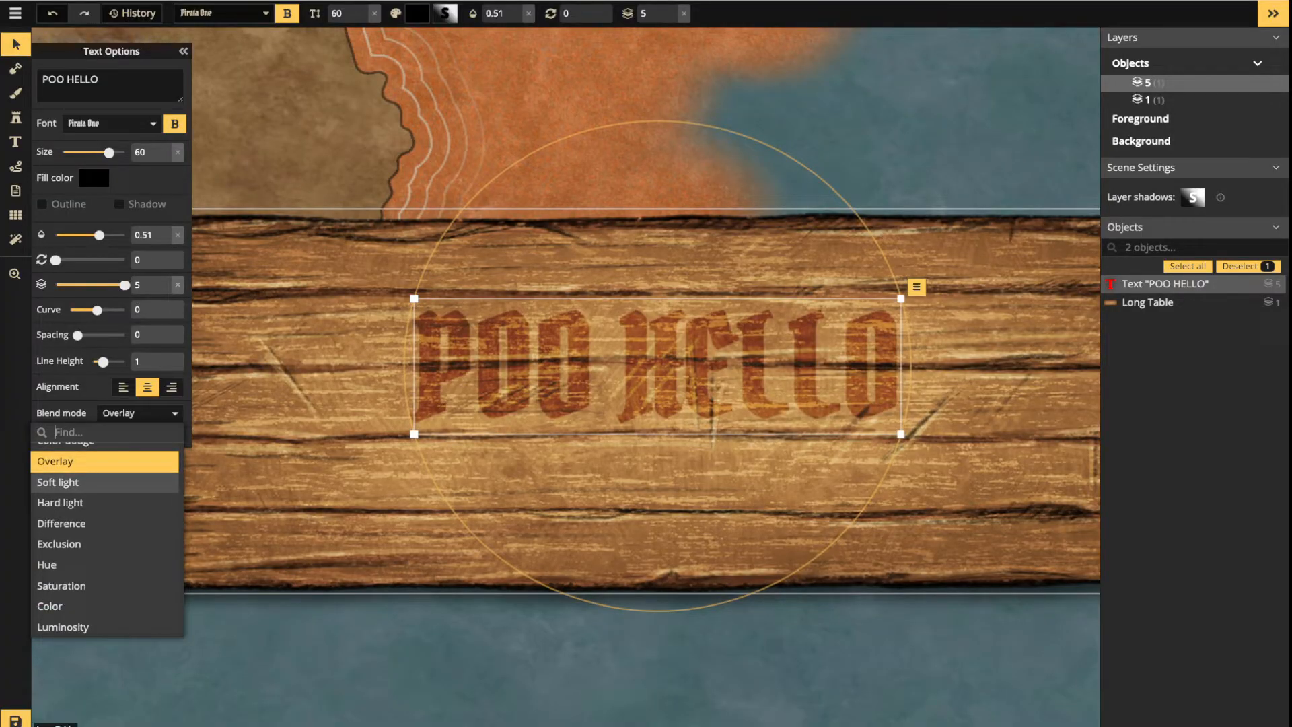
Try label sizes 36 and 58 and reset the label's opacity to 0.9
mouse_move(109, 153)
mouse_down()
mouse_move(124, 153)
mouse_move(99, 152)
mouse_up()
scroll(523, 331, down, 2)
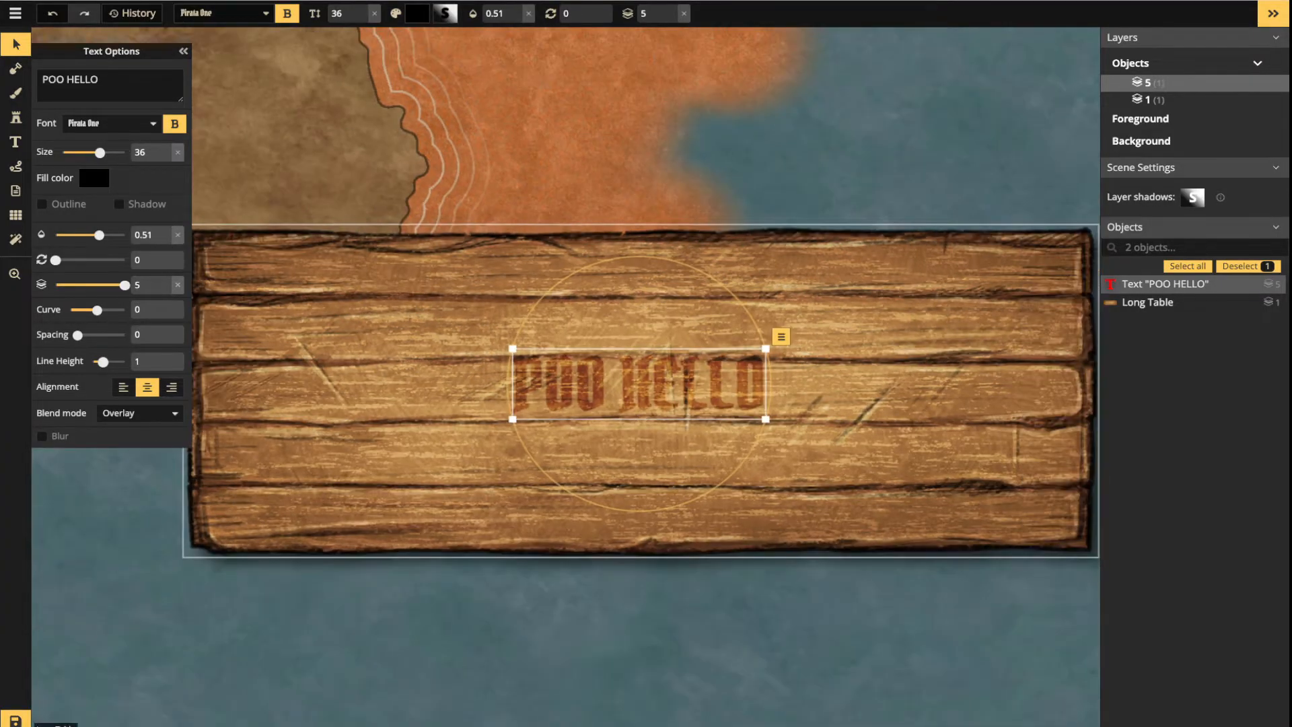
drag(513, 348, 360, 306)
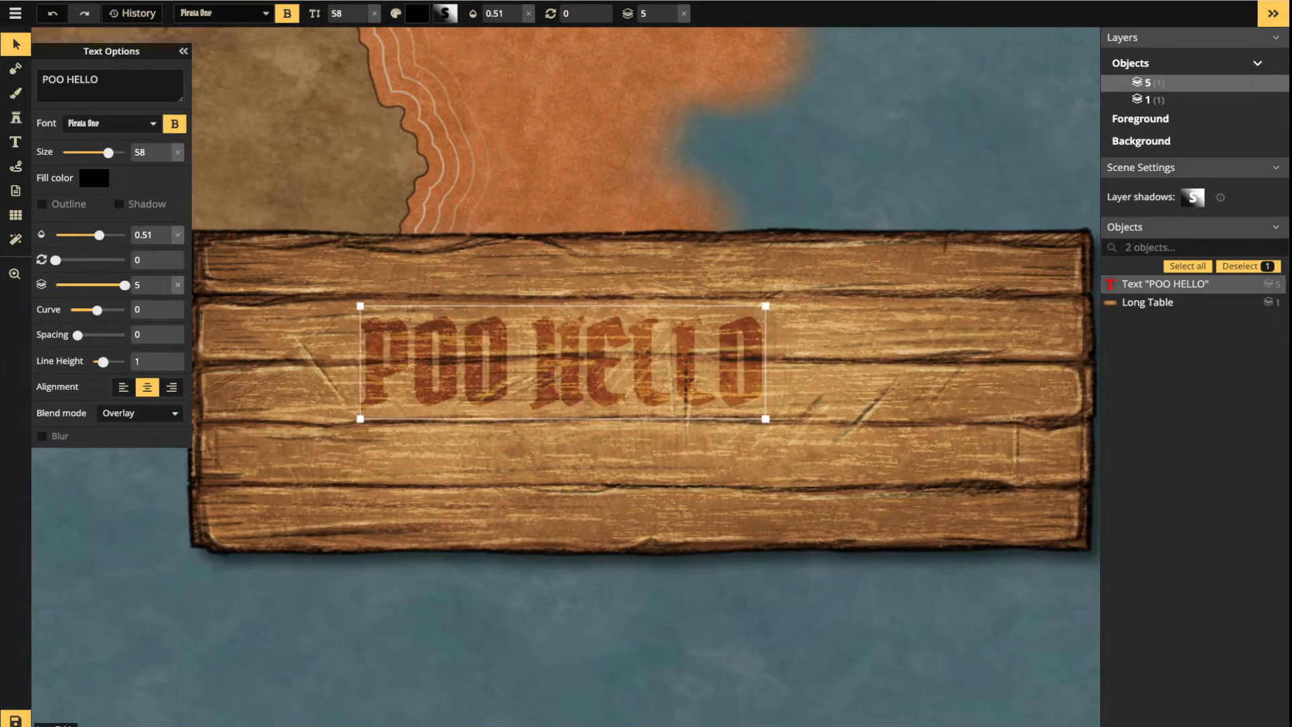
click(177, 235)
Enlarge the label to size 77 centered on the wooden board and rotate it to 359
scroll(650, 399, down, 2)
drag(643, 383, 680, 407)
drag(774, 415, 886, 445)
drag(827, 412, 804, 424)
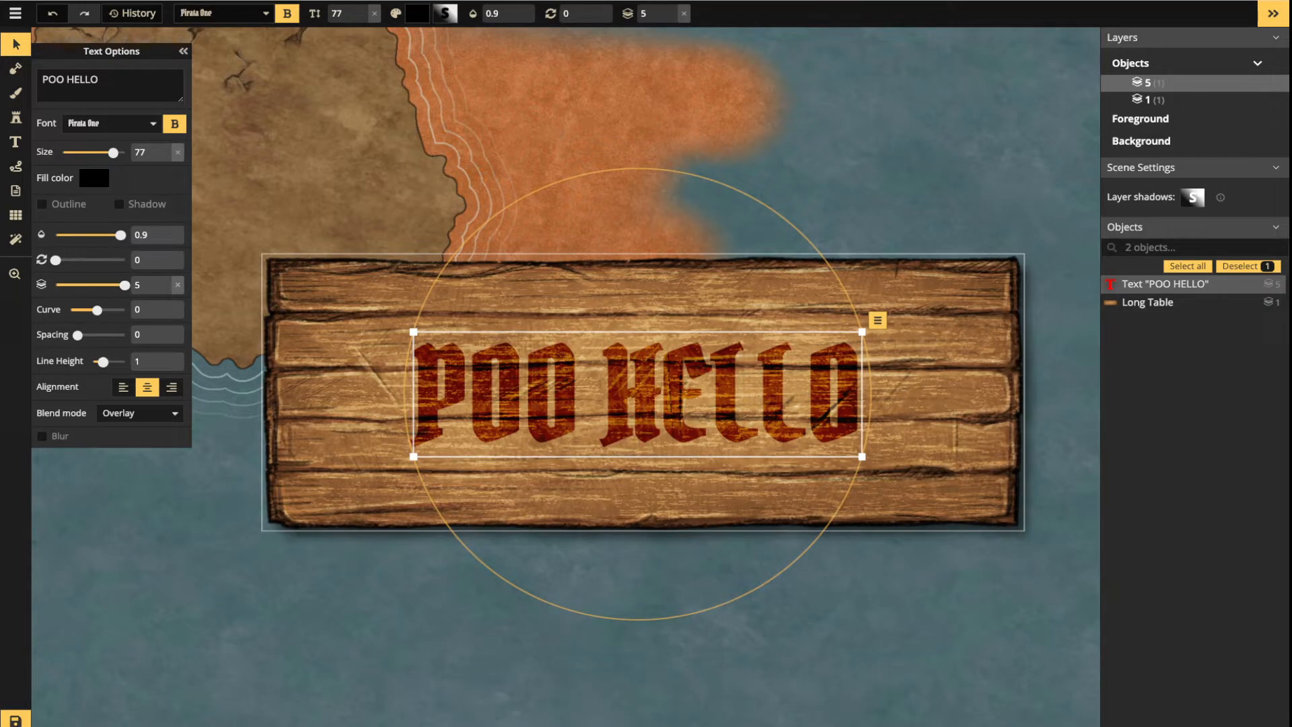
drag(871, 403, 871, 400)
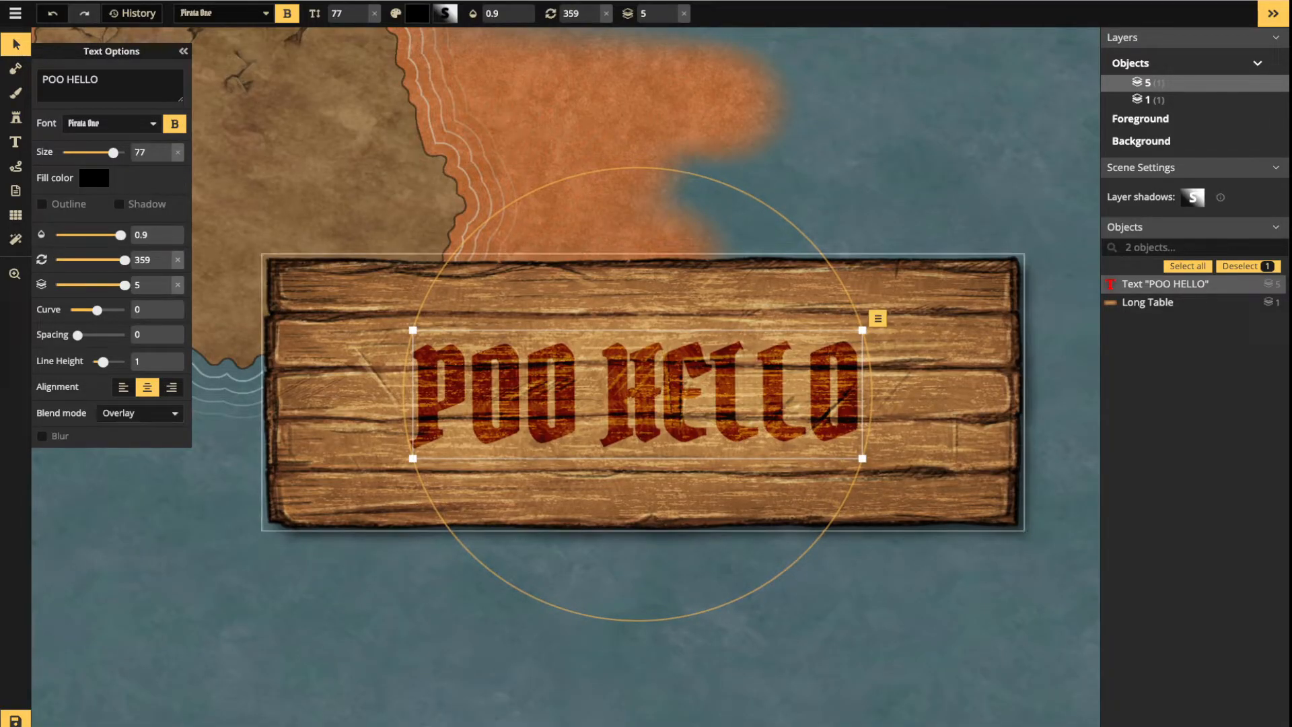
Nudge the Overlay label on the wooden board slightly, and delete both the label and the board
drag(637, 394, 639, 393)
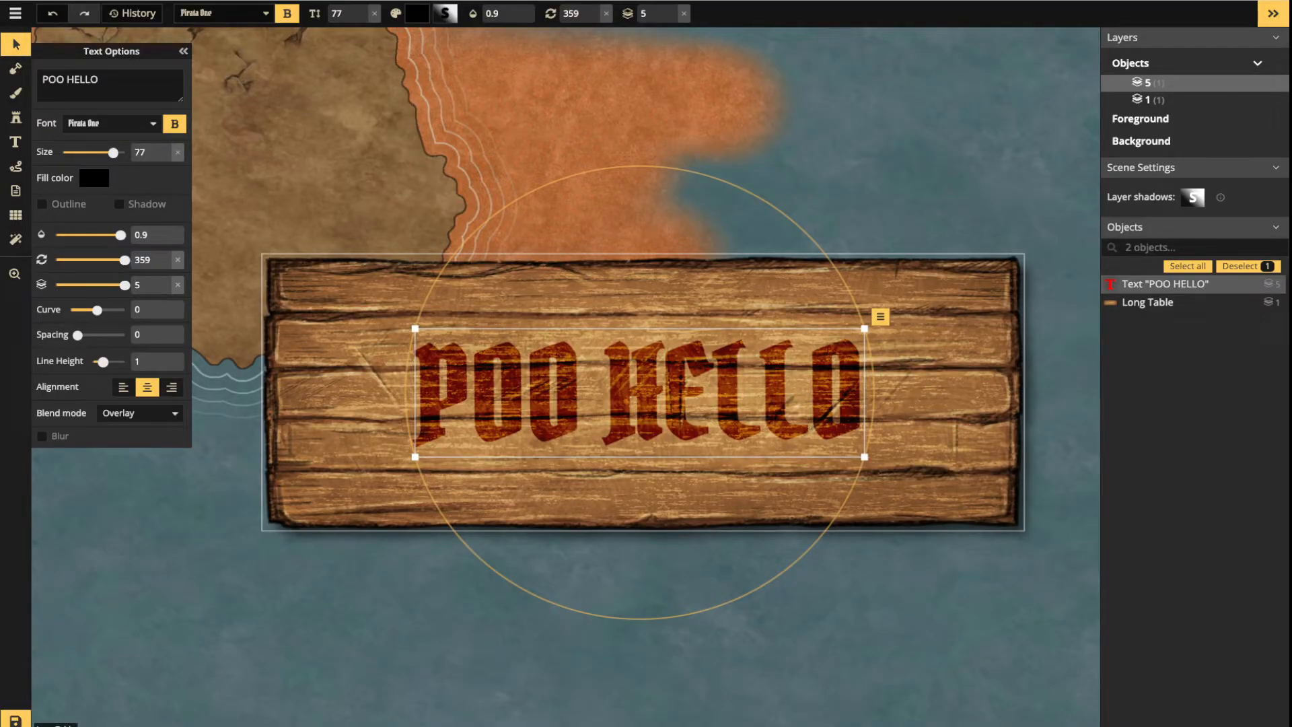
drag(639, 392, 636, 390)
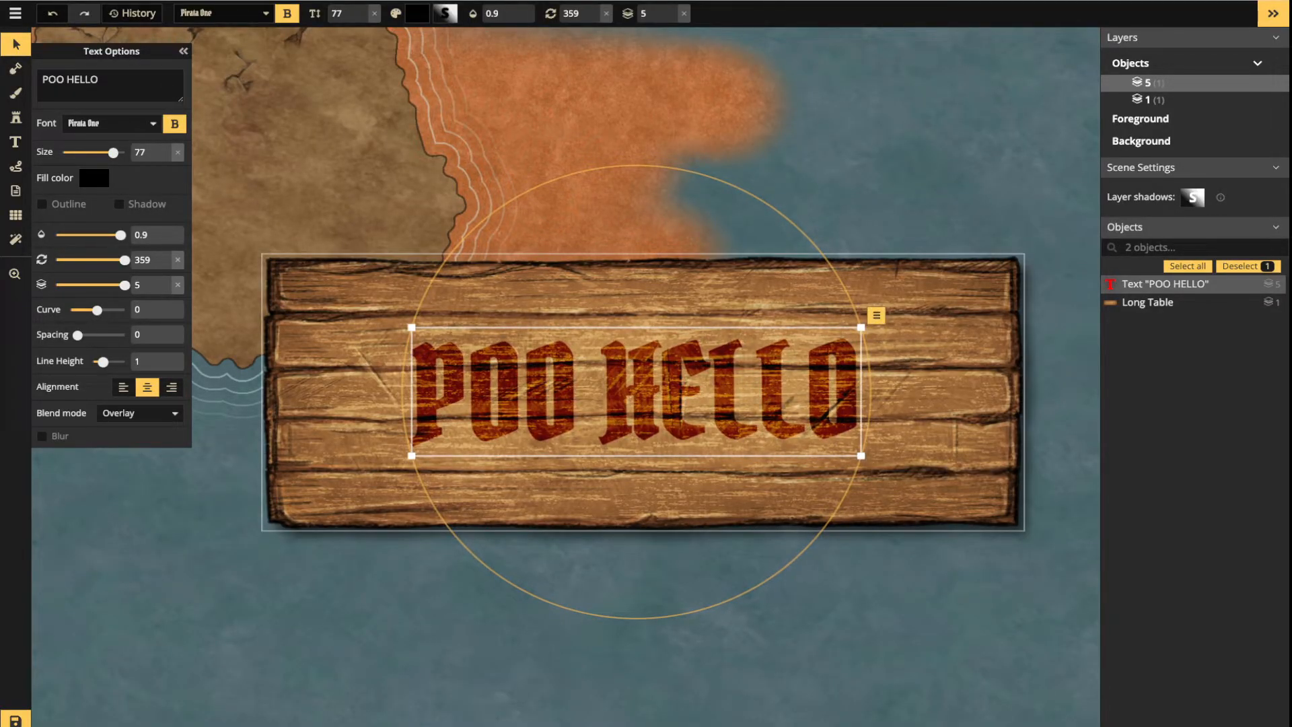
key(Delete)
key(Delete)
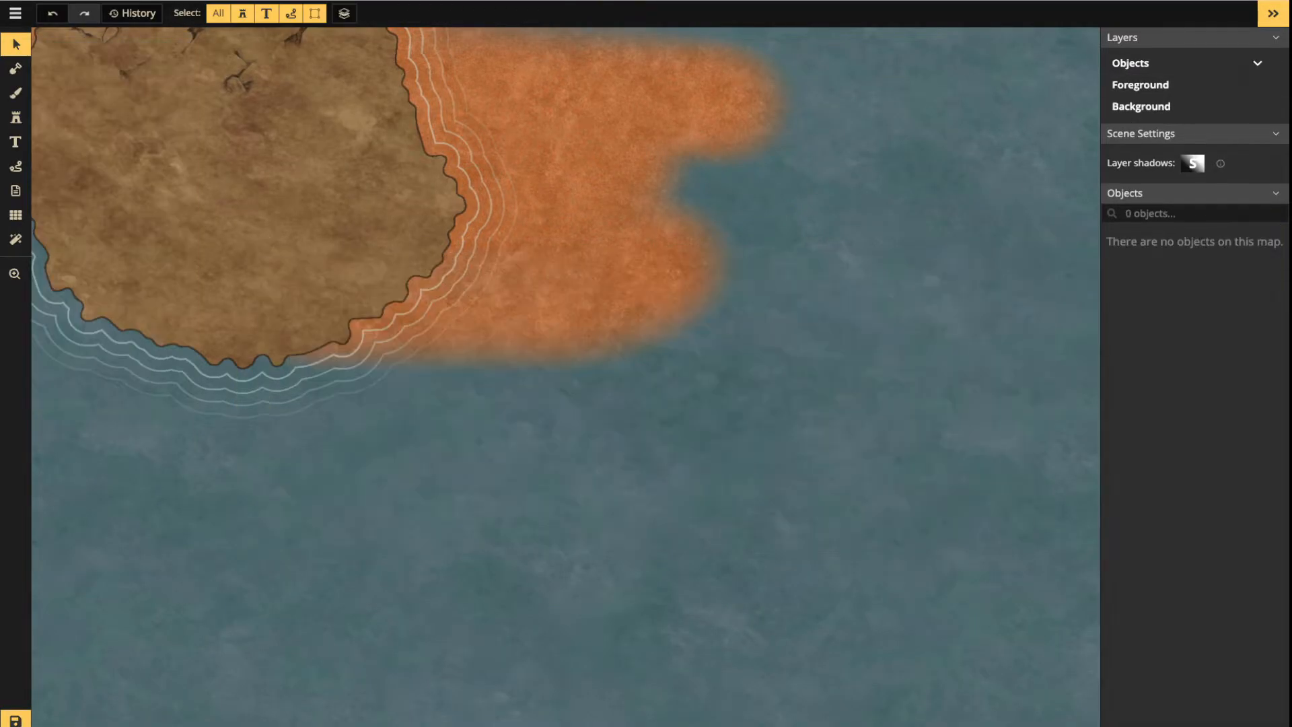
Place a "POO HELLO" label with Blur enabled at radius 10 on the sea, move it beneath the orange area, and delete it
click(15, 142)
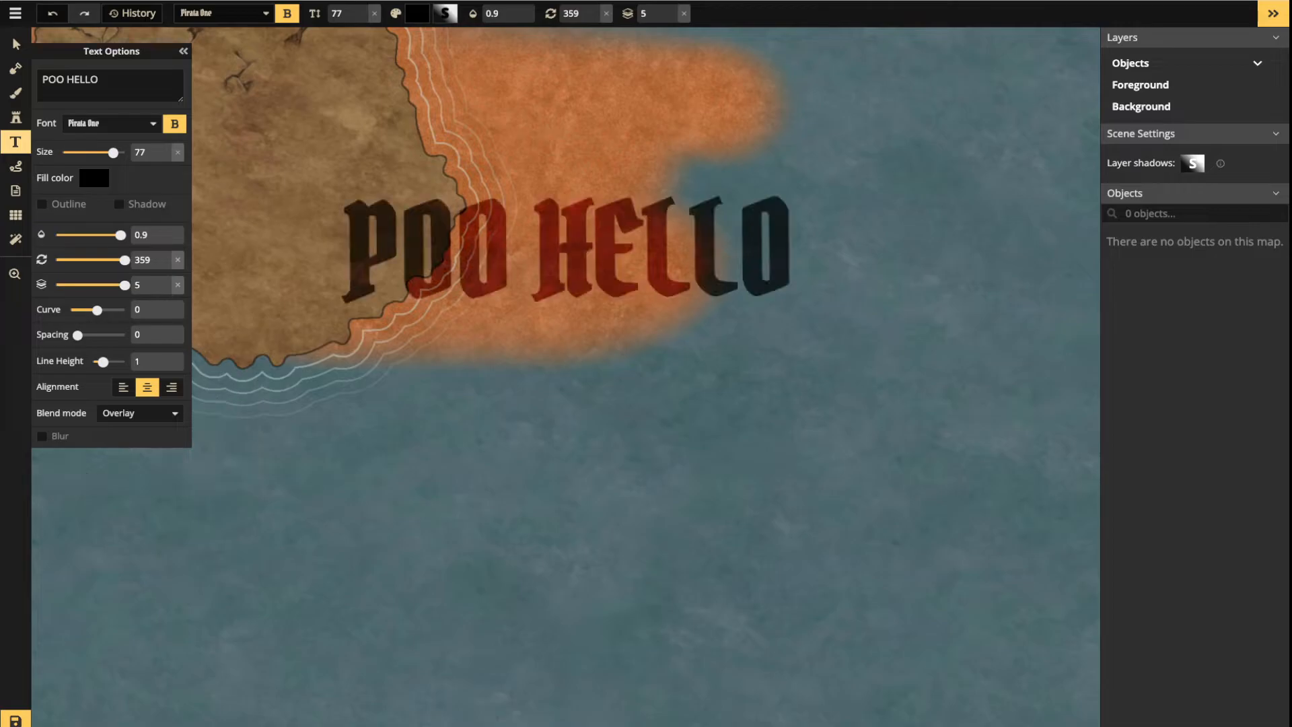
click(42, 436)
click(534, 493)
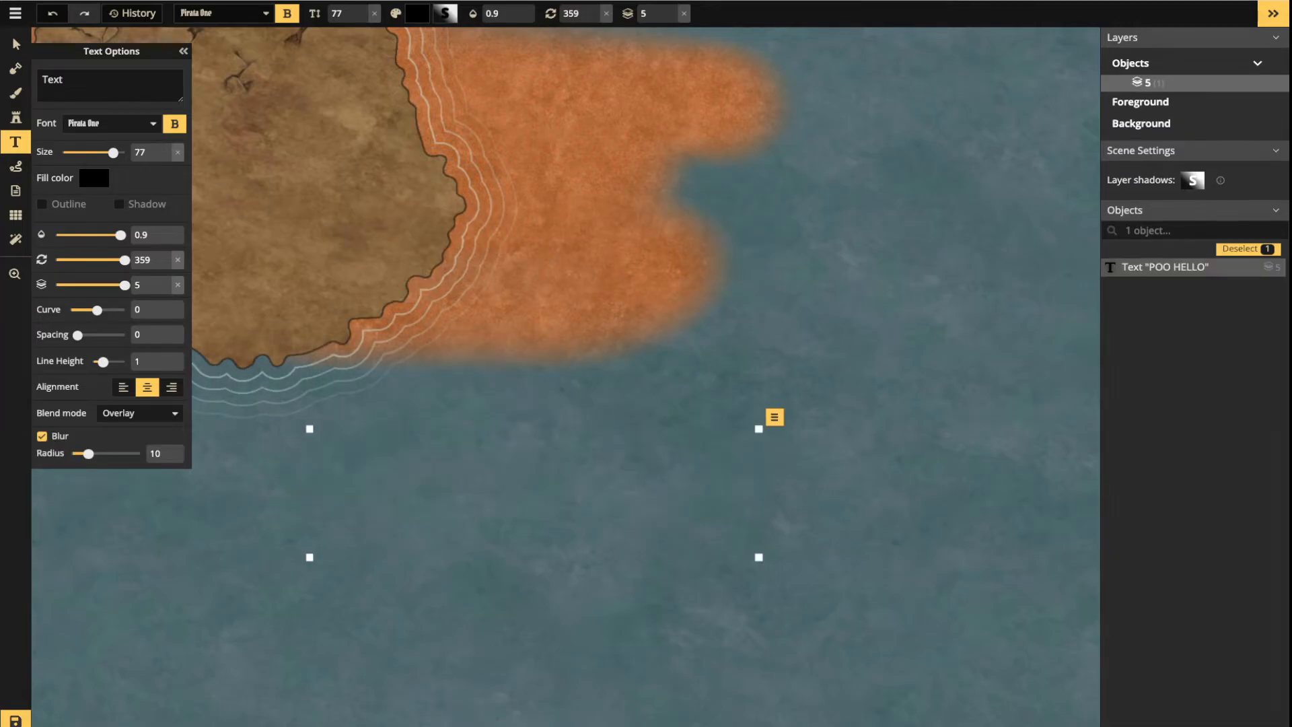
click(15, 43)
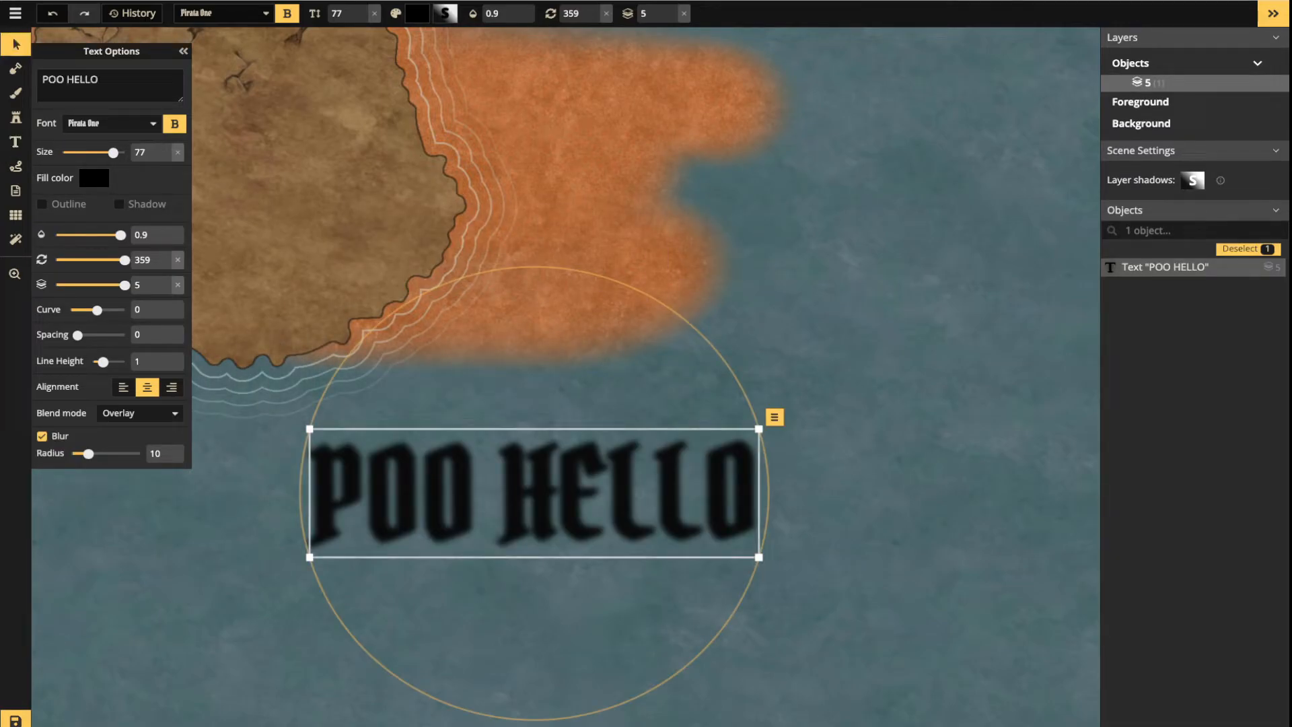
drag(533, 493, 660, 411)
scroll(519, 417, down, 5)
scroll(518, 416, up, 3)
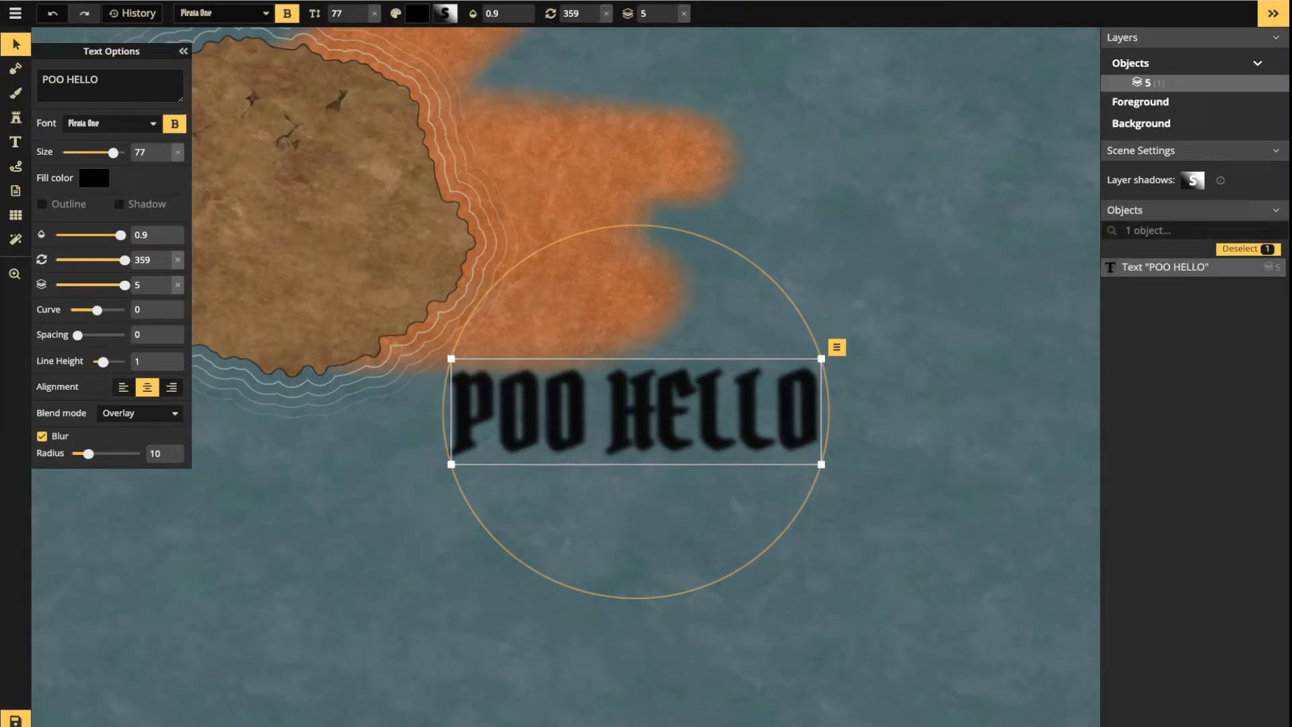
key(Delete)
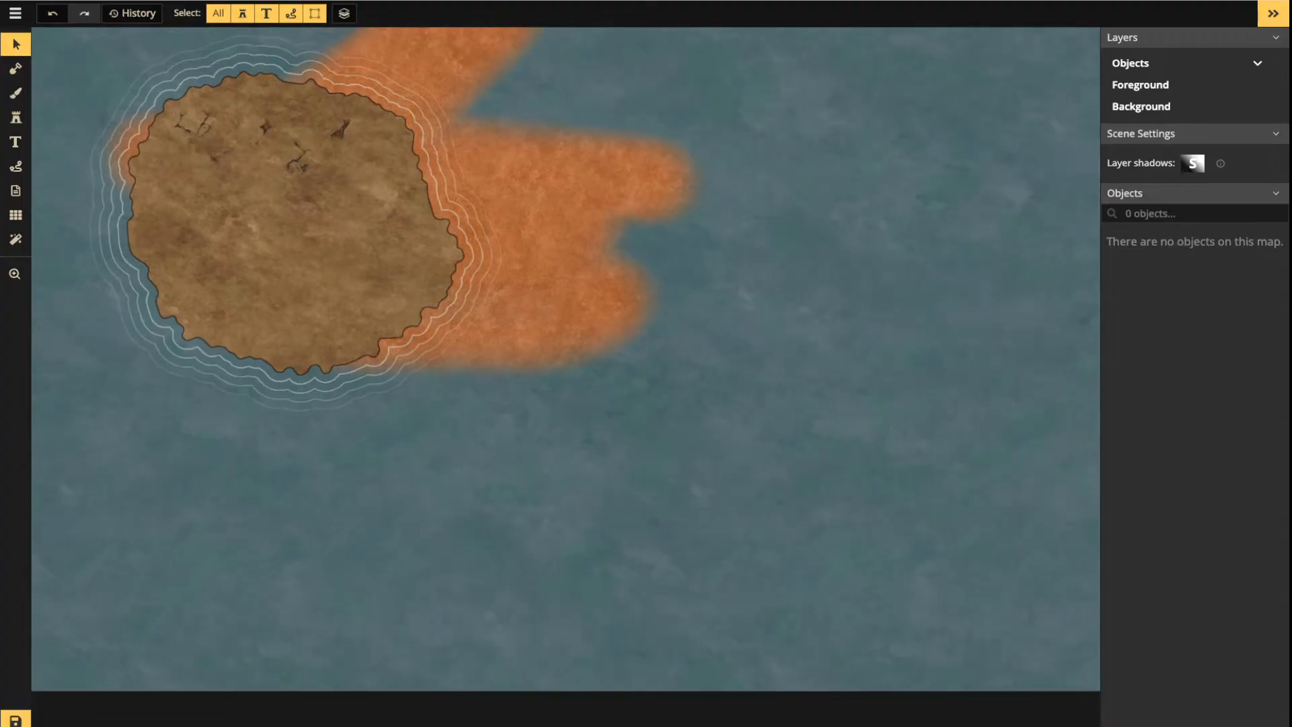
click(16, 142)
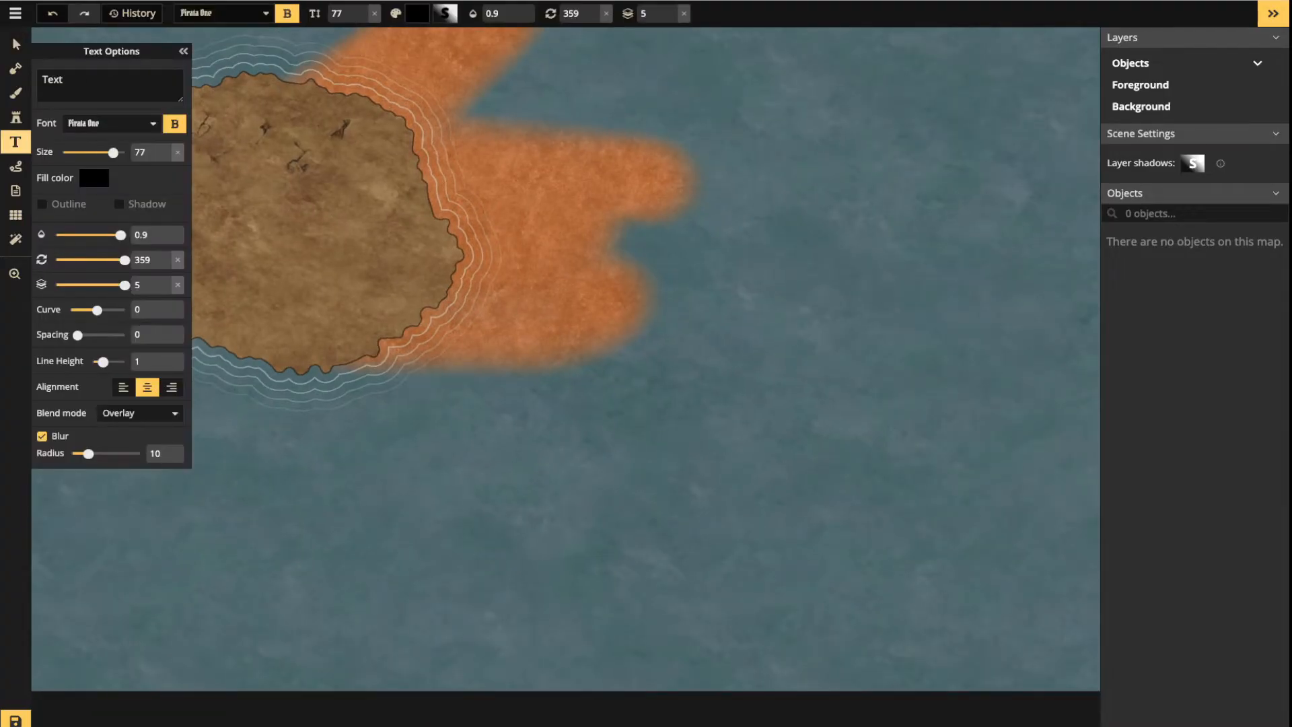
click(567, 266)
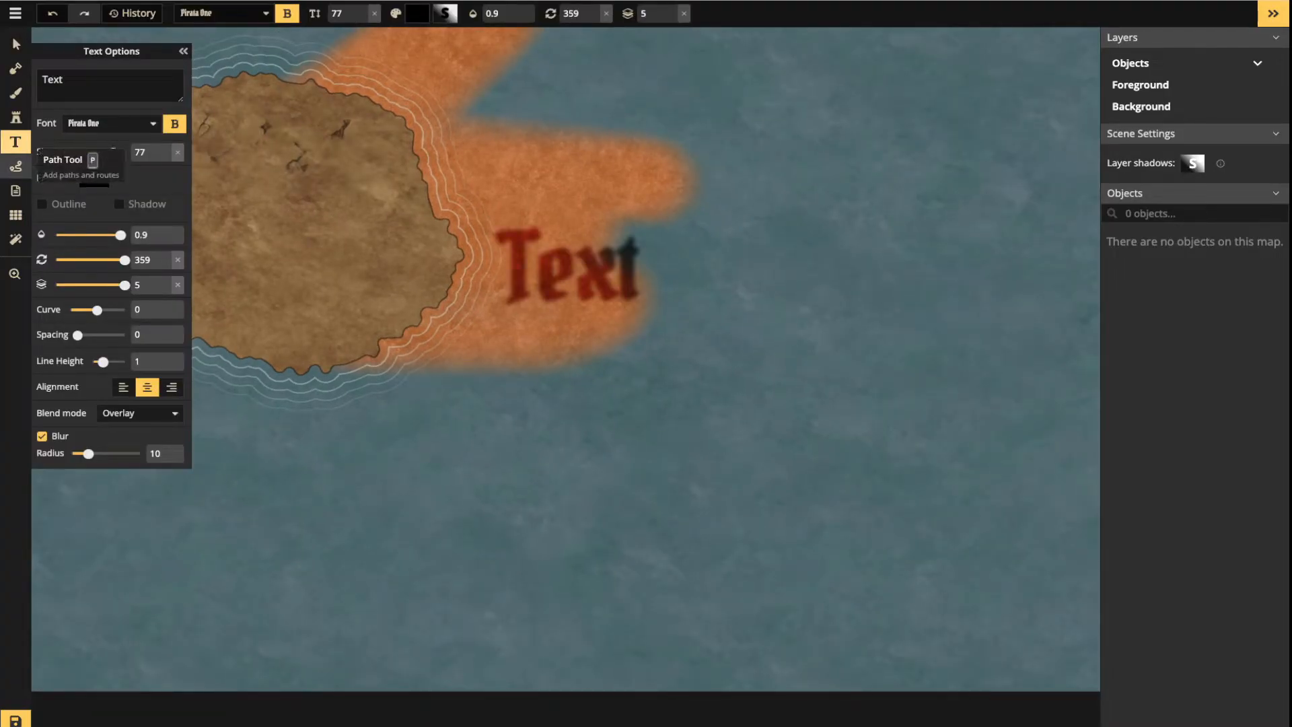
Draw a looping freehand path in the solid style from the island across the orange area and sea, and delete it
click(16, 167)
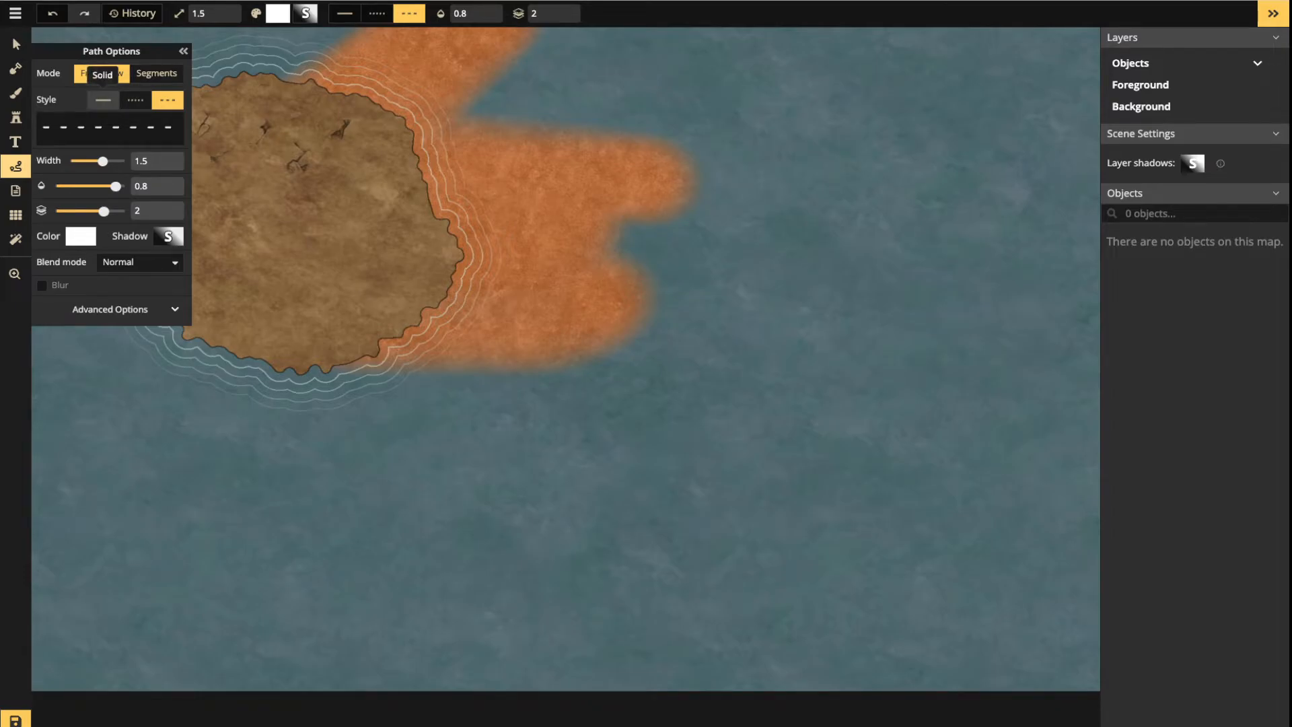
scroll(297, 193, up, 3)
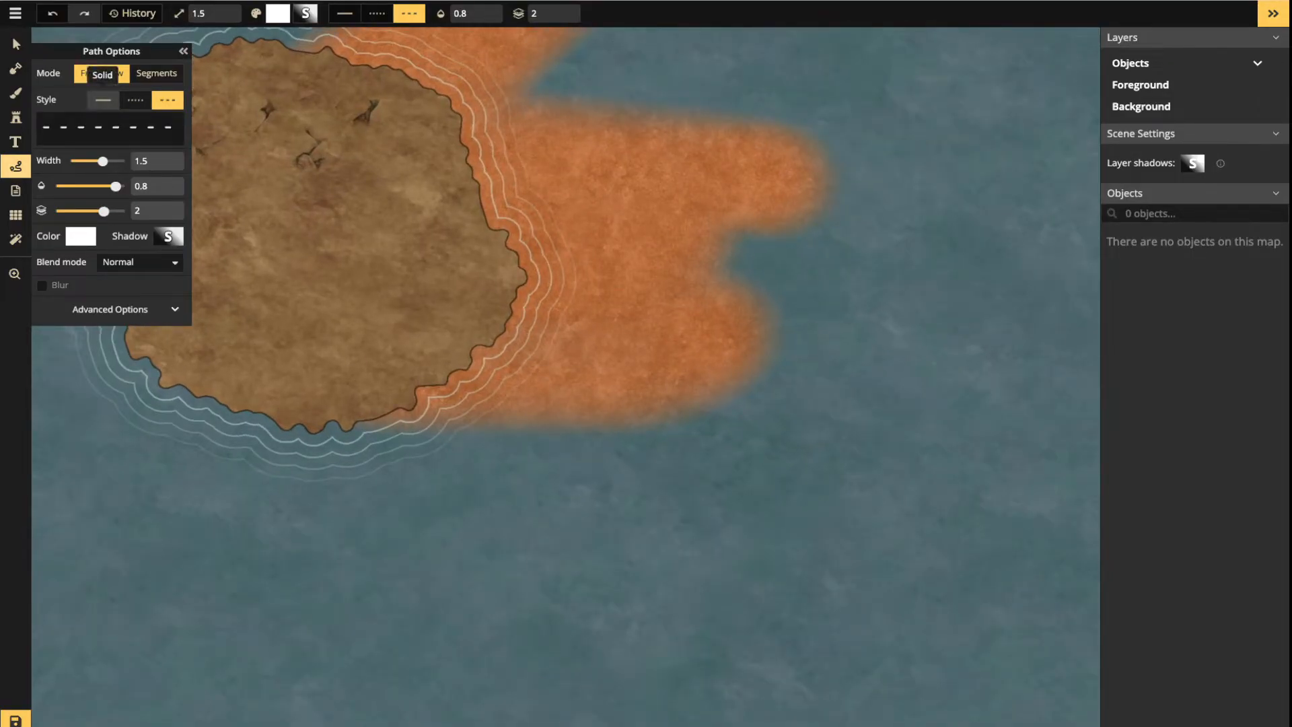
click(103, 100)
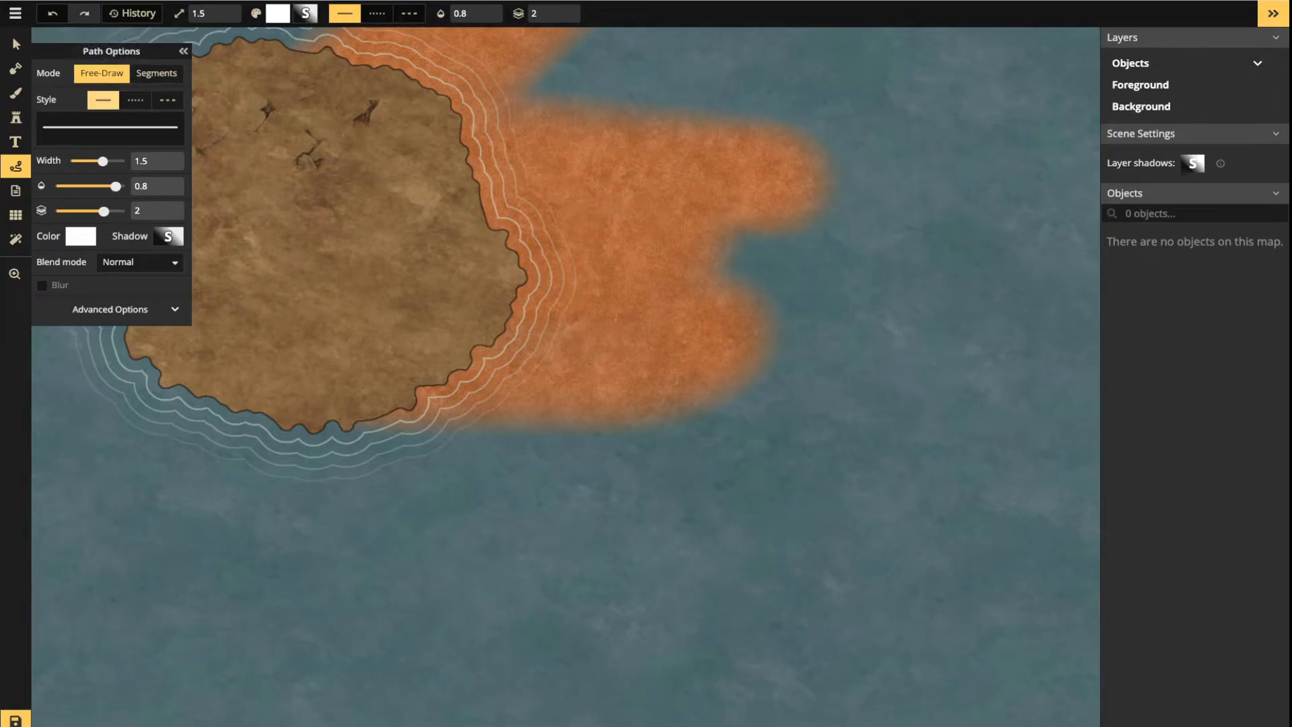
mouse_move(324, 308)
mouse_down()
mouse_move(597, 343)
mouse_move(424, 601)
mouse_move(685, 577)
mouse_move(693, 321)
mouse_move(892, 332)
mouse_move(907, 322)
mouse_move(649, 254)
mouse_move(495, 323)
mouse_move(564, 232)
mouse_up()
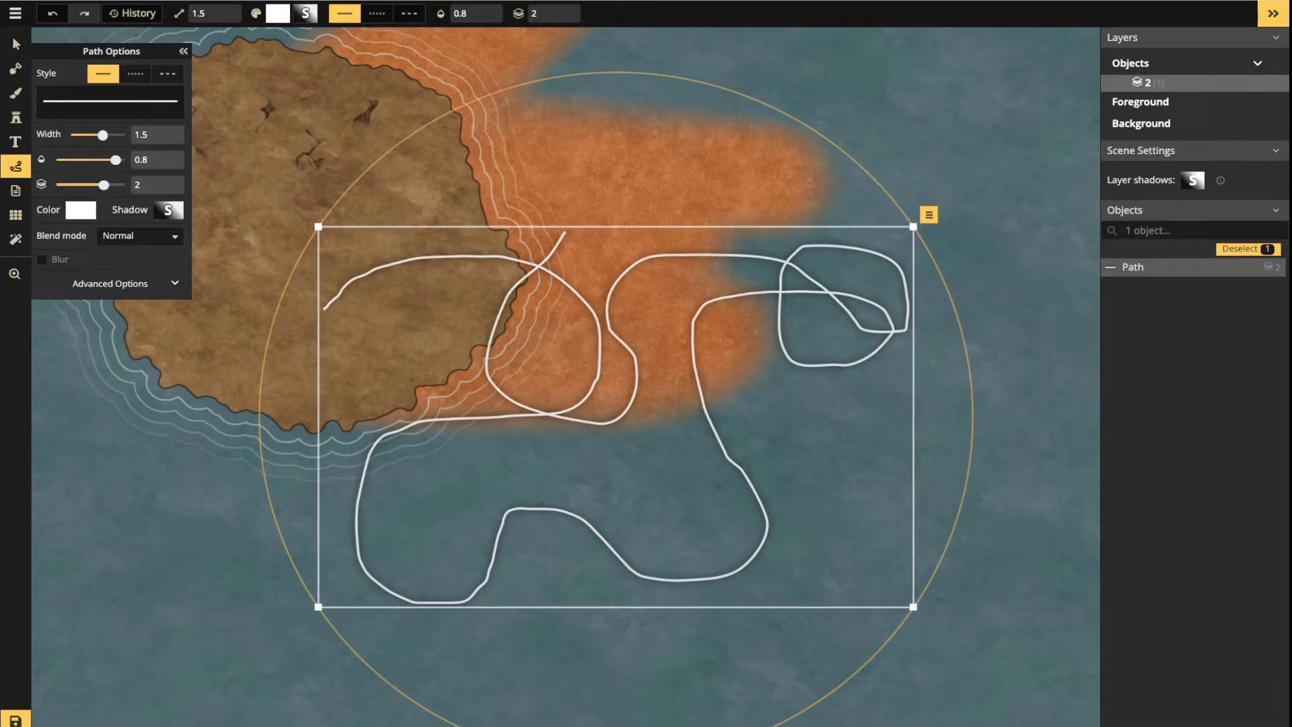
key(Delete)
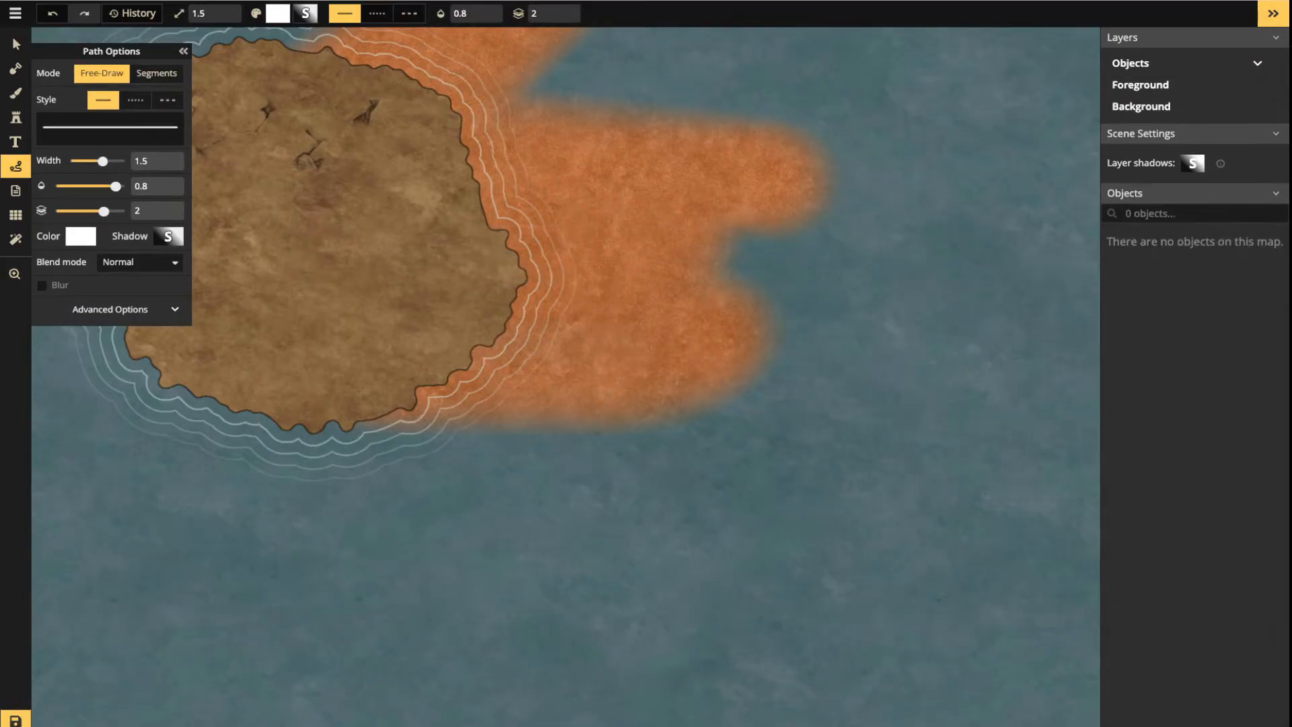
Try to draw a long straight-segment path from the island around the orange area and back, using the Segments mode
click(156, 74)
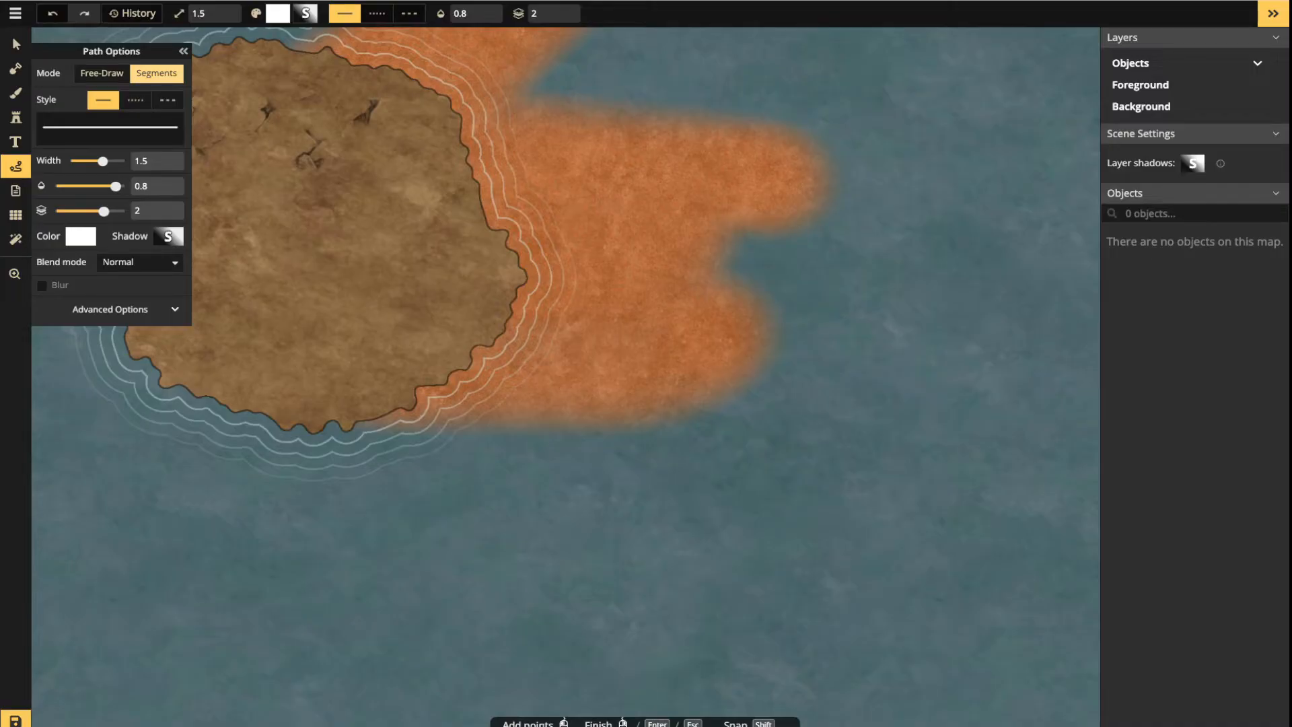
click(300, 205)
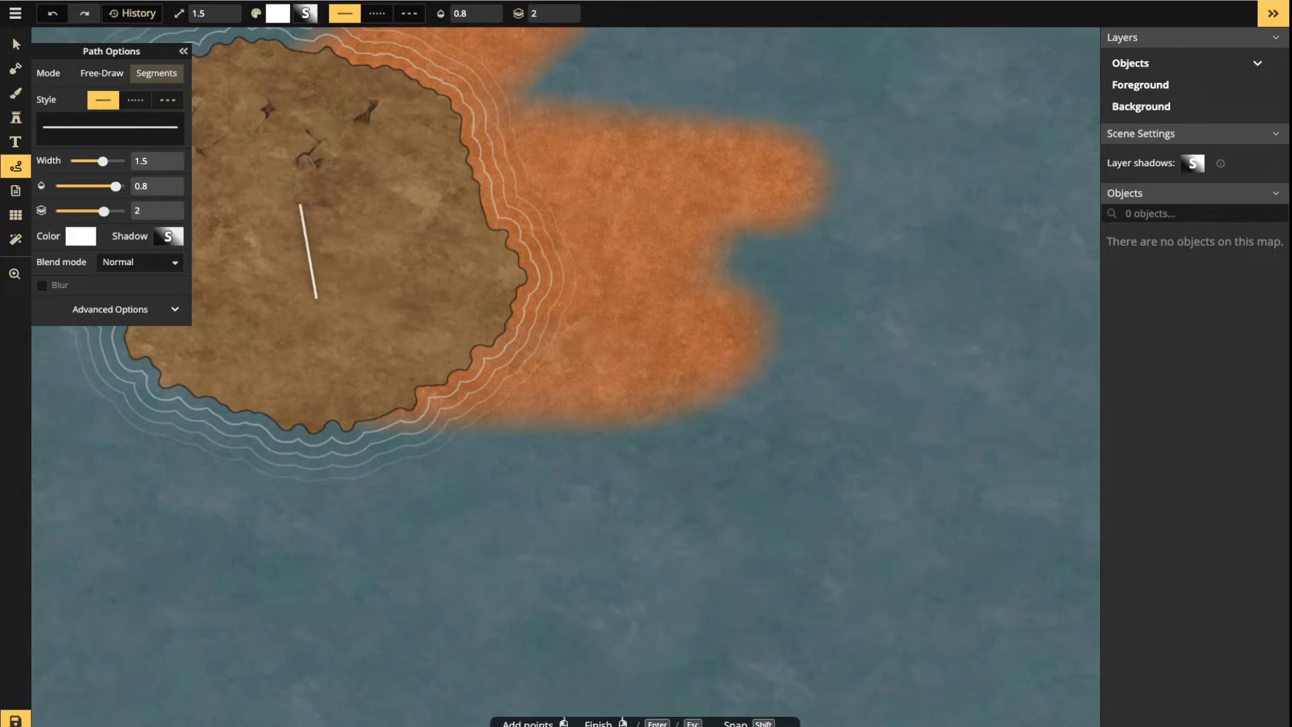
key(Escape)
click(307, 216)
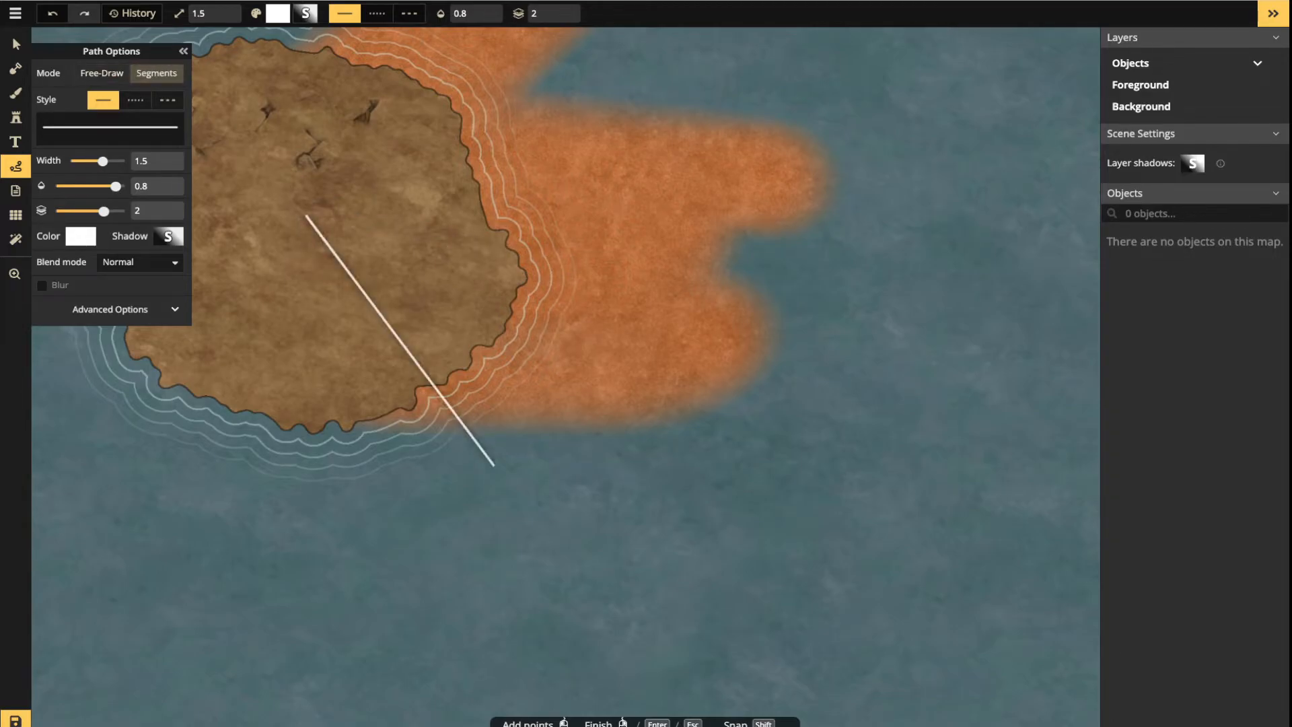
click(517, 502)
click(720, 278)
click(628, 201)
click(652, 82)
click(925, 90)
click(969, 296)
click(893, 425)
click(715, 487)
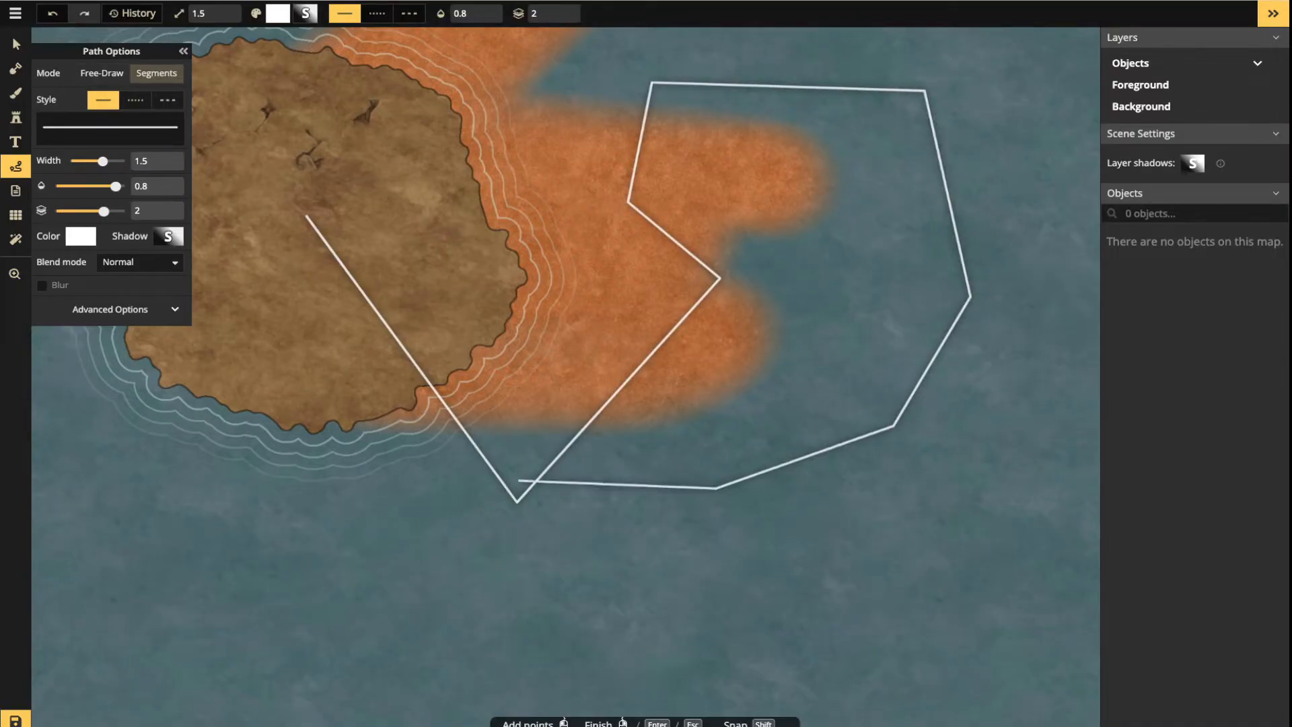
click(531, 415)
click(505, 316)
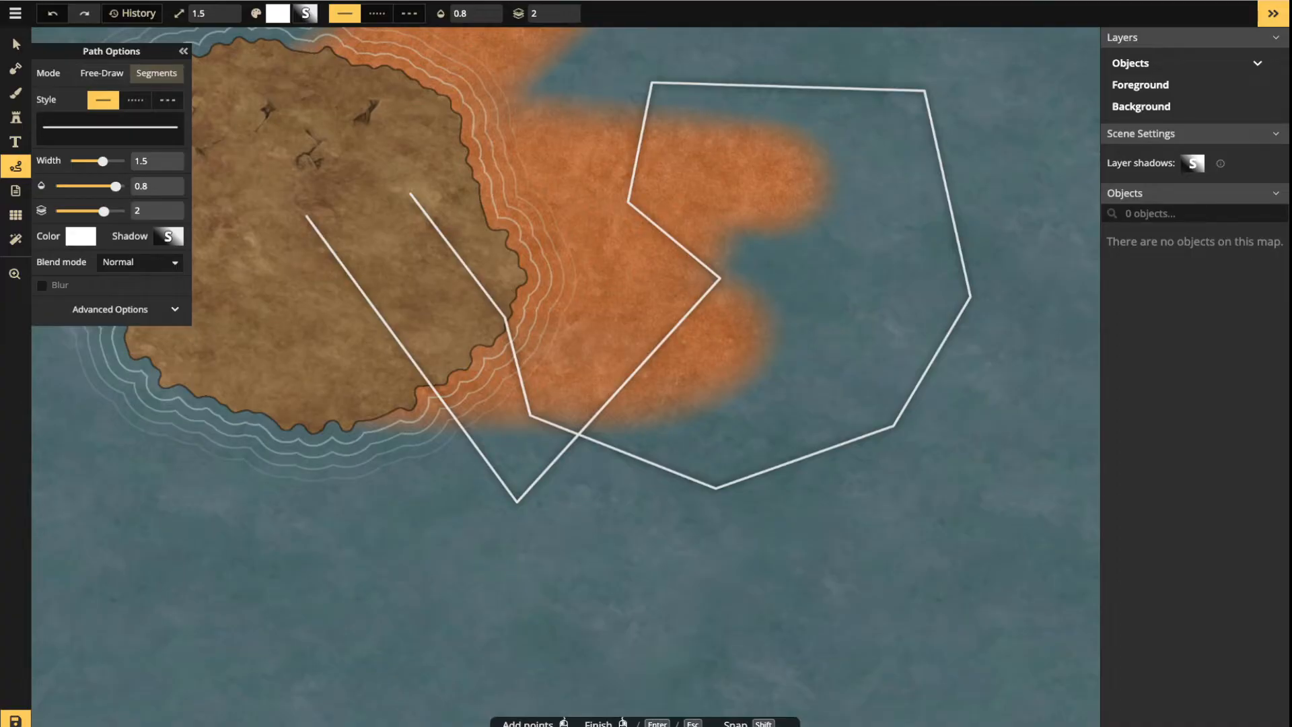
click(16, 44)
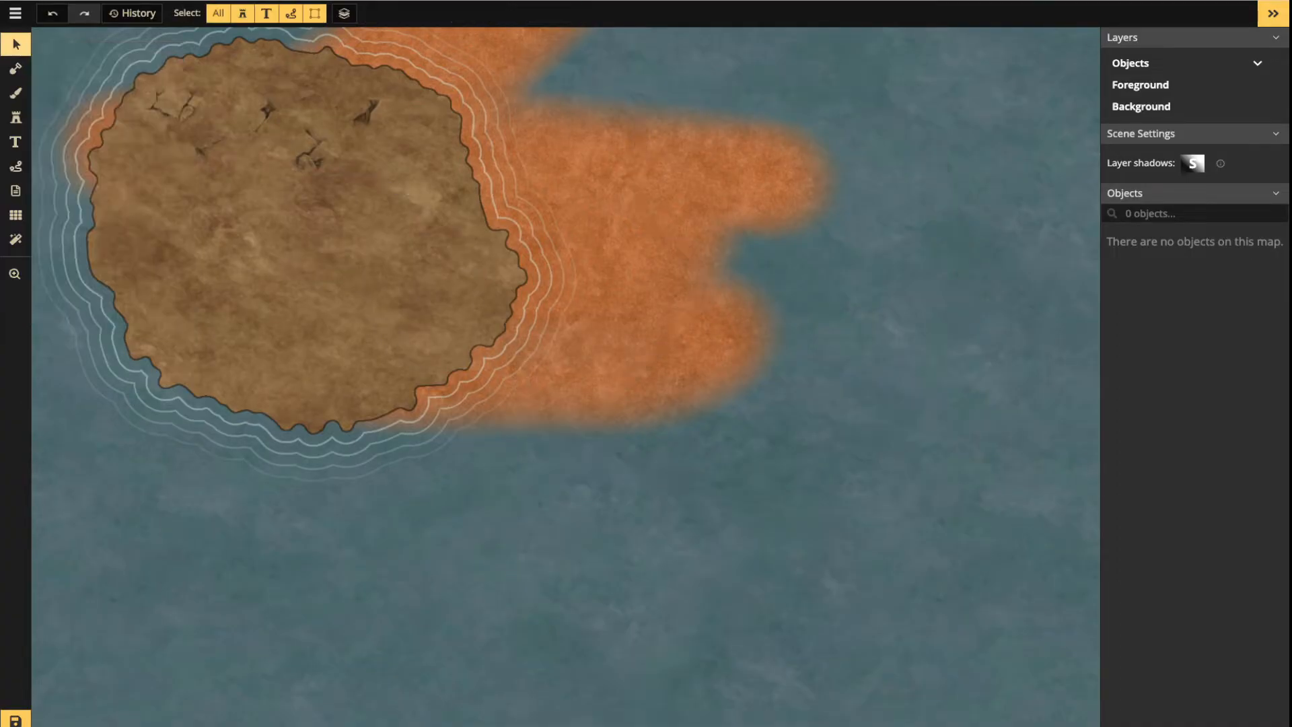
Draw an open U-shaped path of five straight segments on the island and shift it slightly down and to the right
click(16, 167)
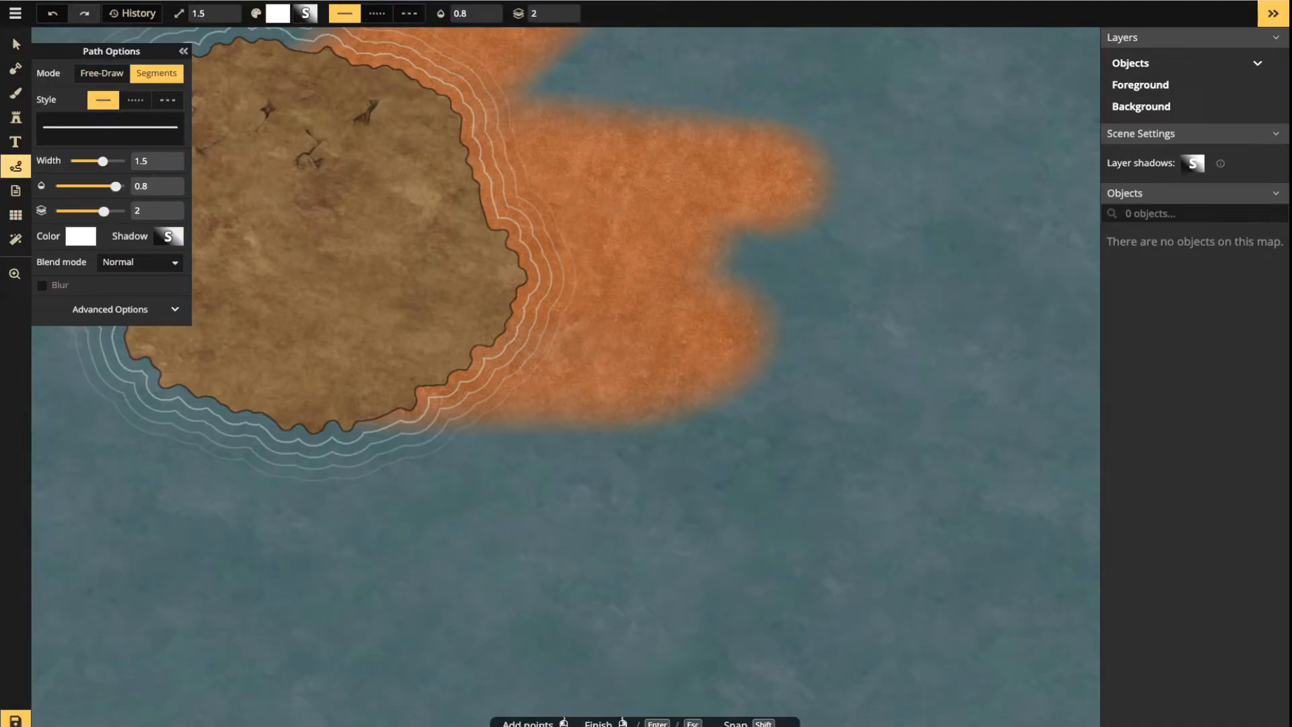
click(434, 275)
click(357, 340)
click(269, 288)
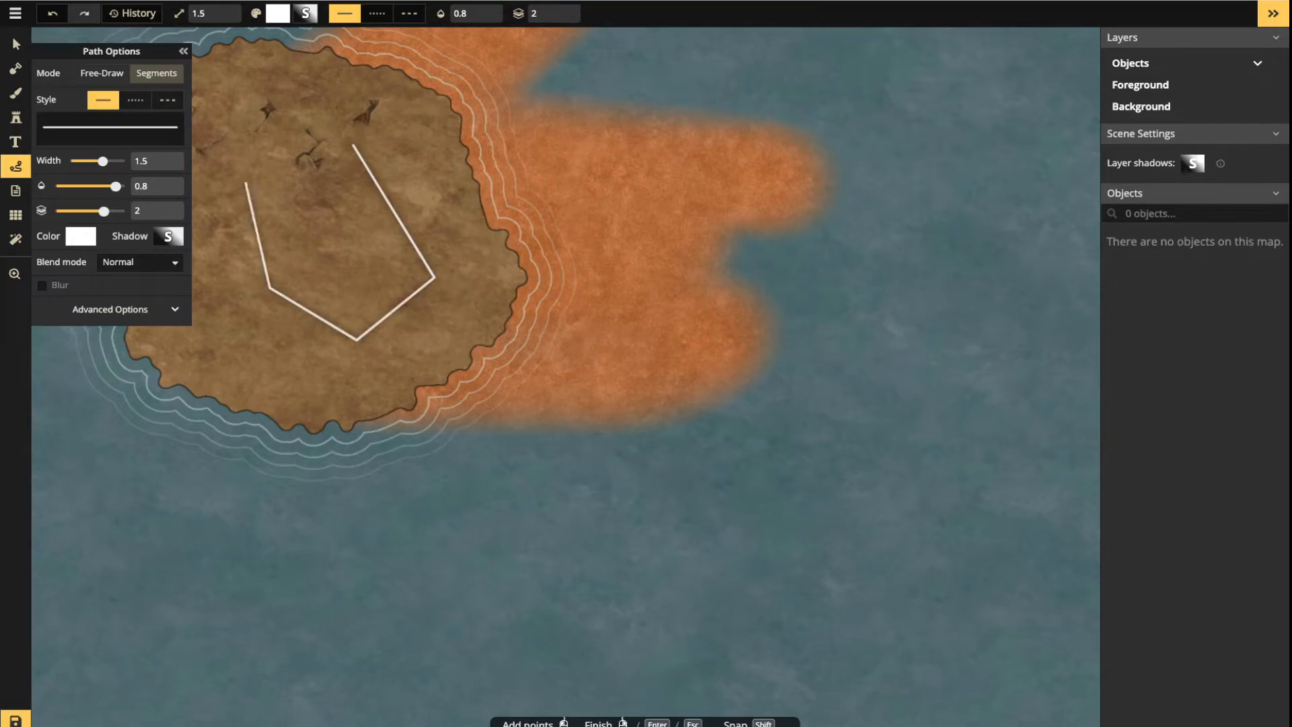
click(246, 183)
click(247, 153)
key(Return)
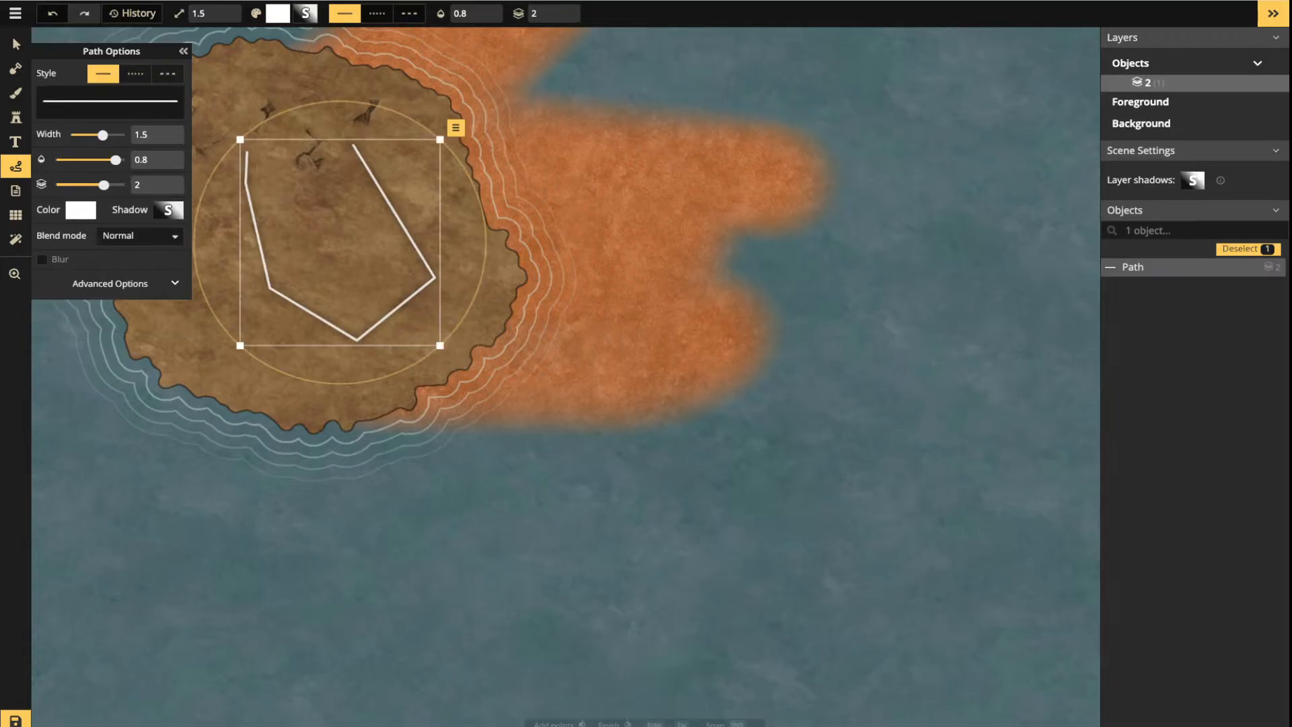
click(16, 45)
drag(339, 243, 347, 249)
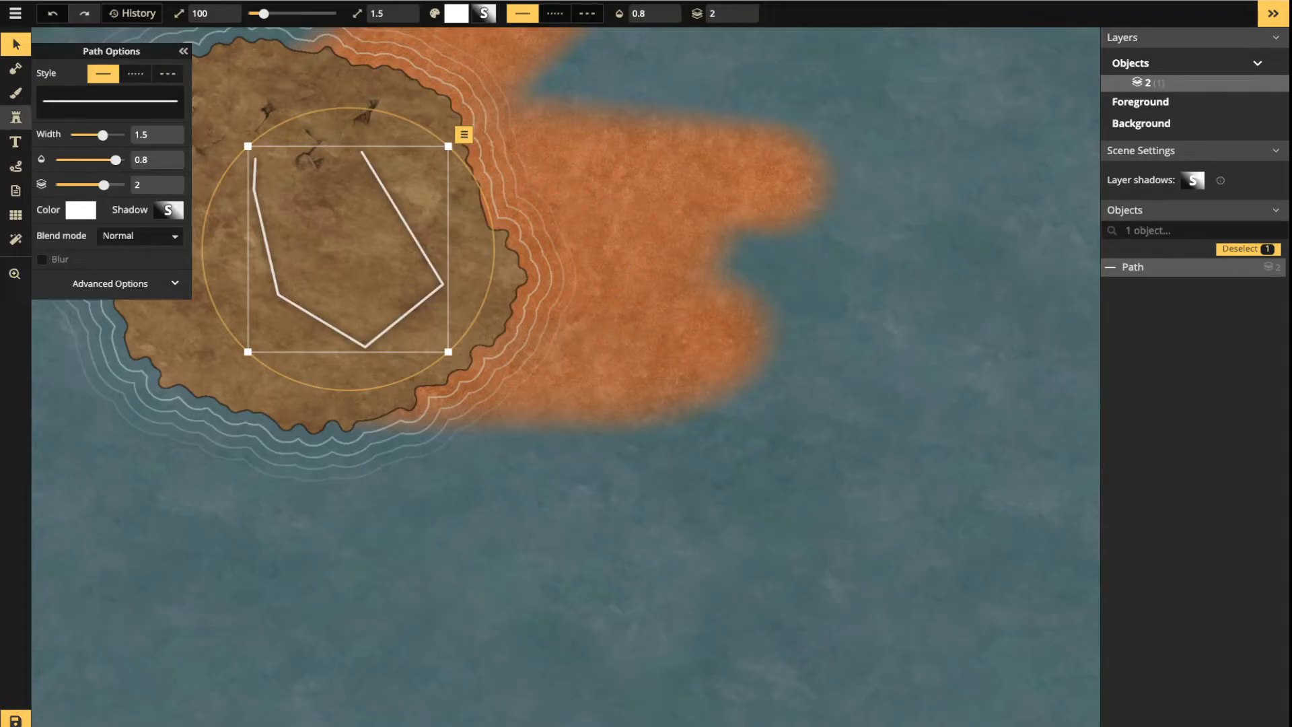
click(16, 118)
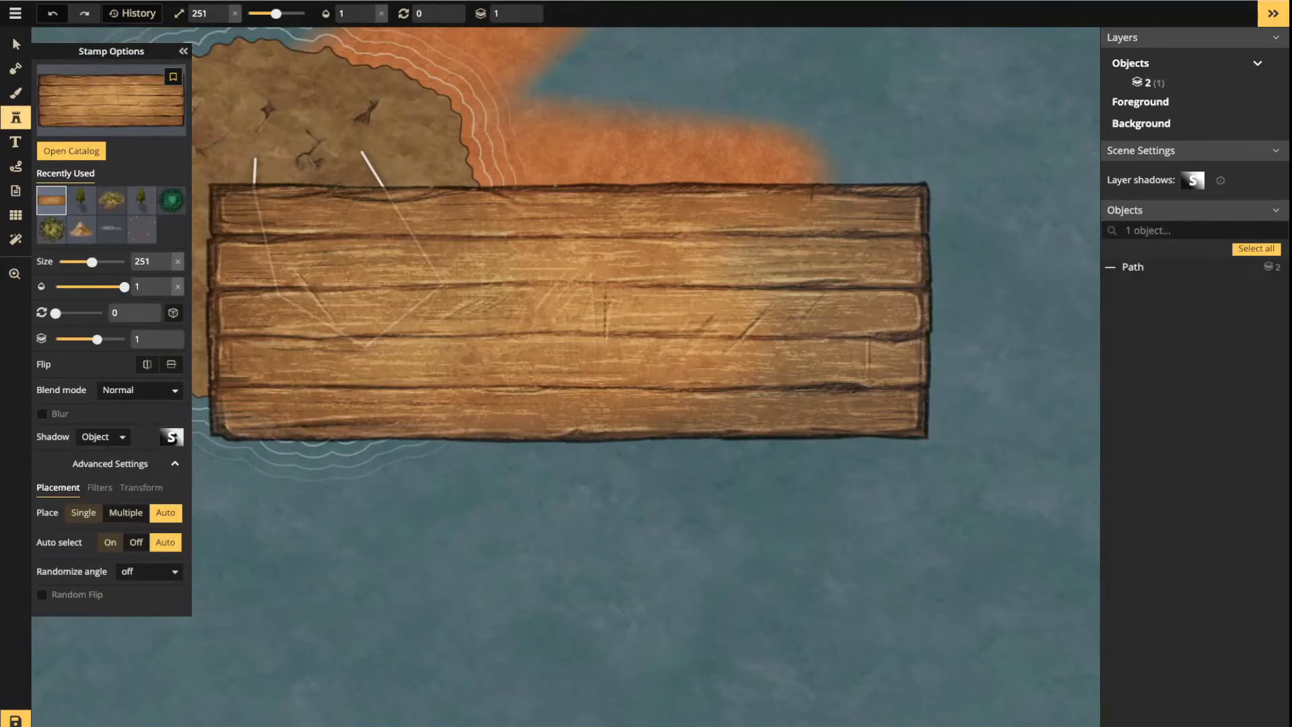
click(16, 166)
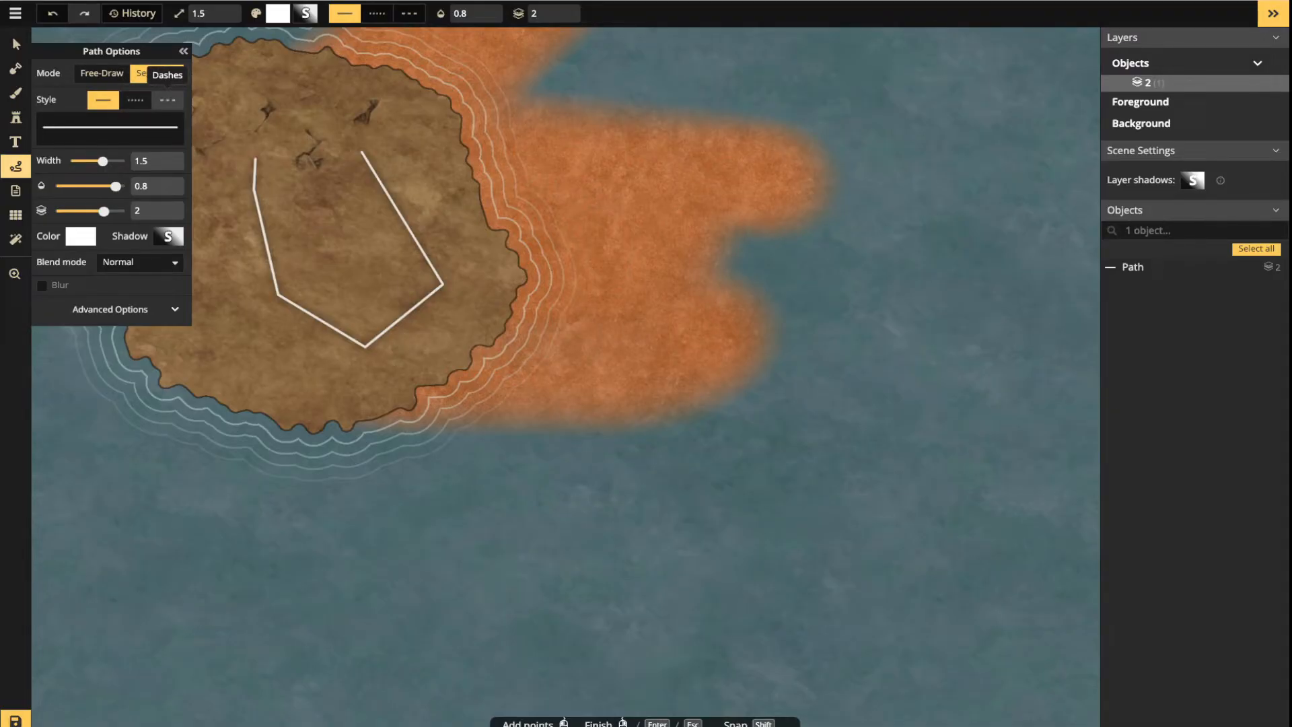
scroll(364, 265, up, 2)
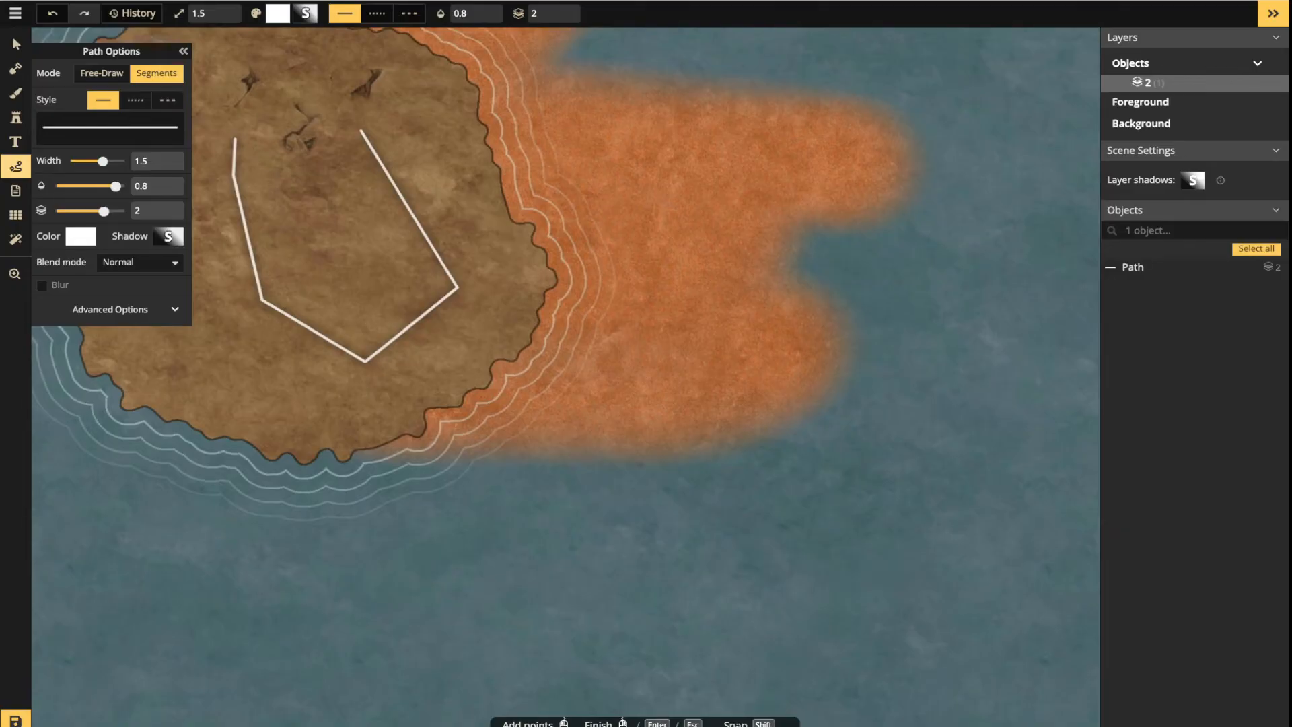
click(15, 14)
click(57, 43)
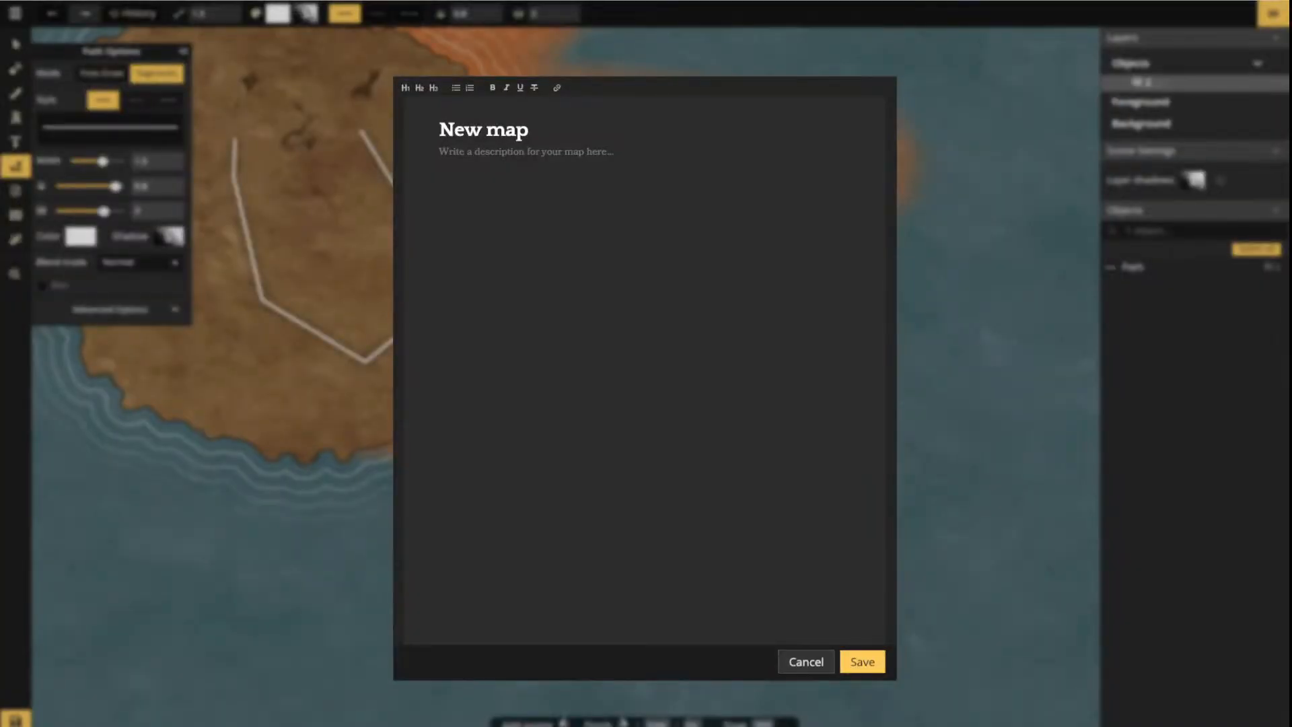
key(Escape)
Delete the U-shaped segmented path from the island
click(16, 45)
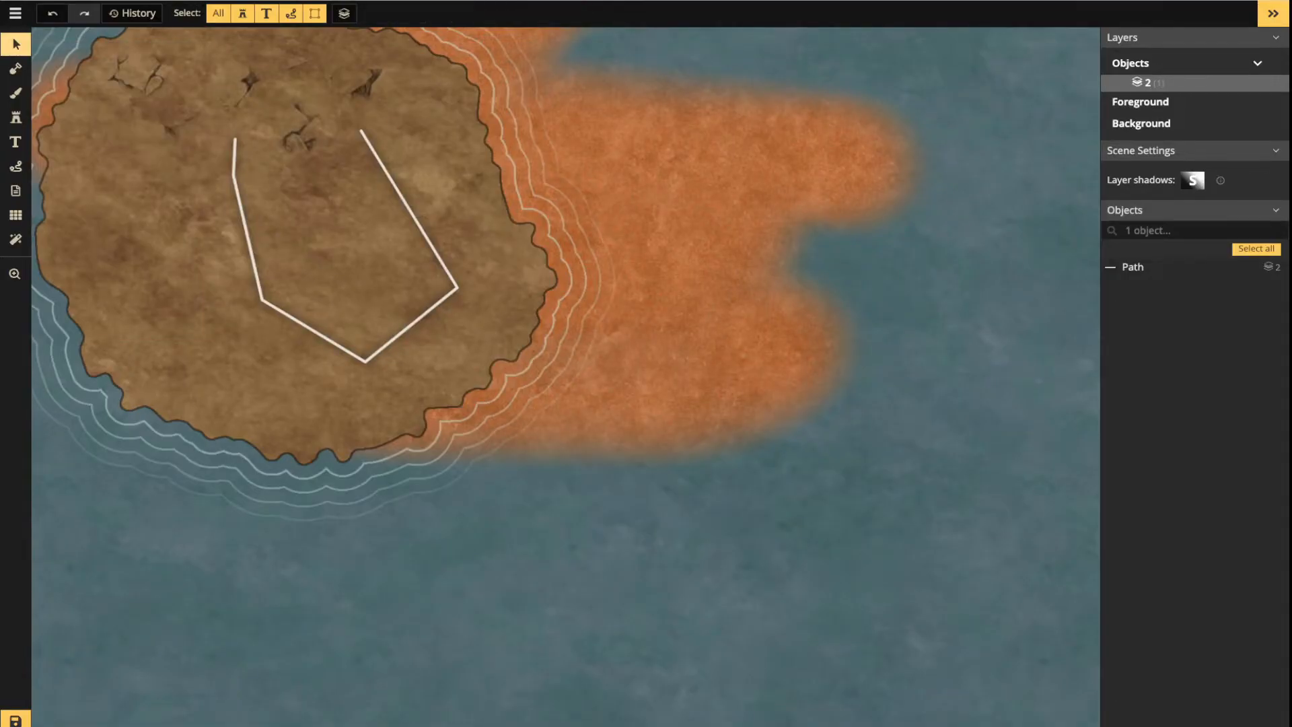
click(247, 237)
key(Delete)
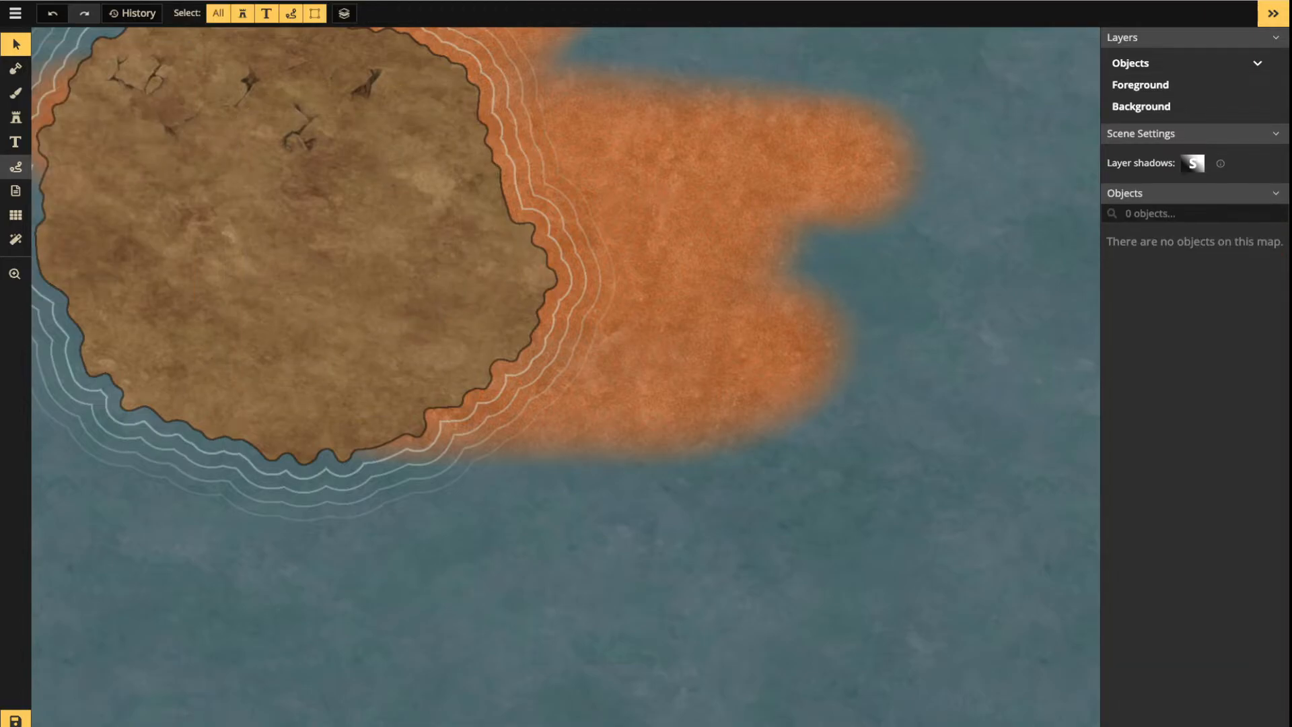
Draw a short winding solid path on the island in Free-Draw mode and deselect it
click(16, 167)
click(102, 74)
mouse_move(280, 338)
mouse_down()
mouse_move(323, 312)
mouse_move(332, 225)
mouse_move(385, 187)
mouse_move(355, 125)
mouse_up()
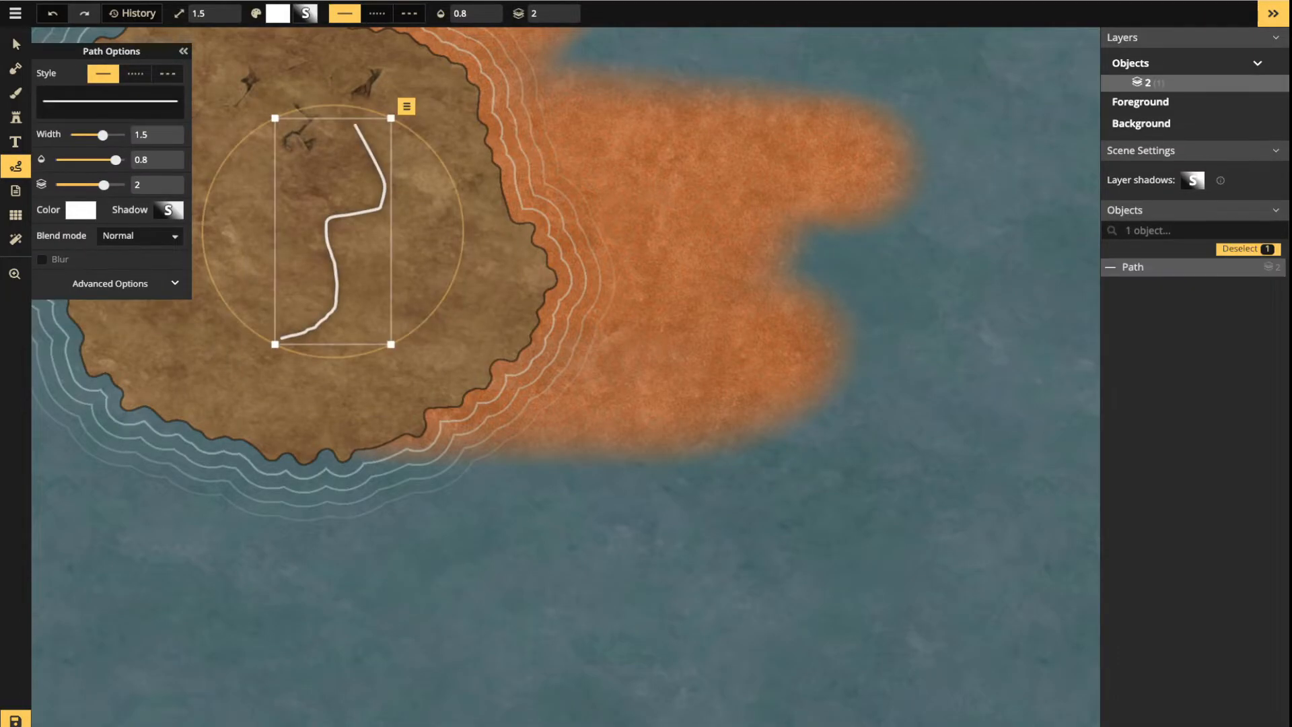
key(Escape)
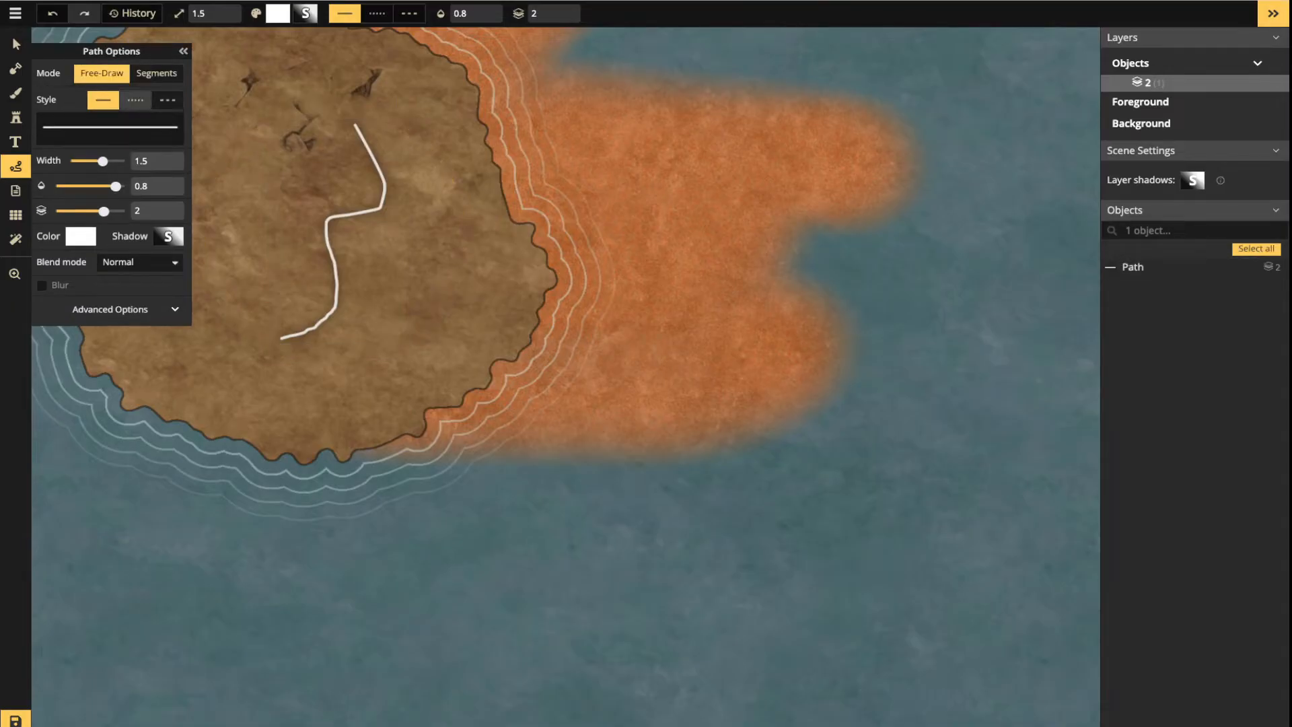
Switch the path style to dotted
click(135, 100)
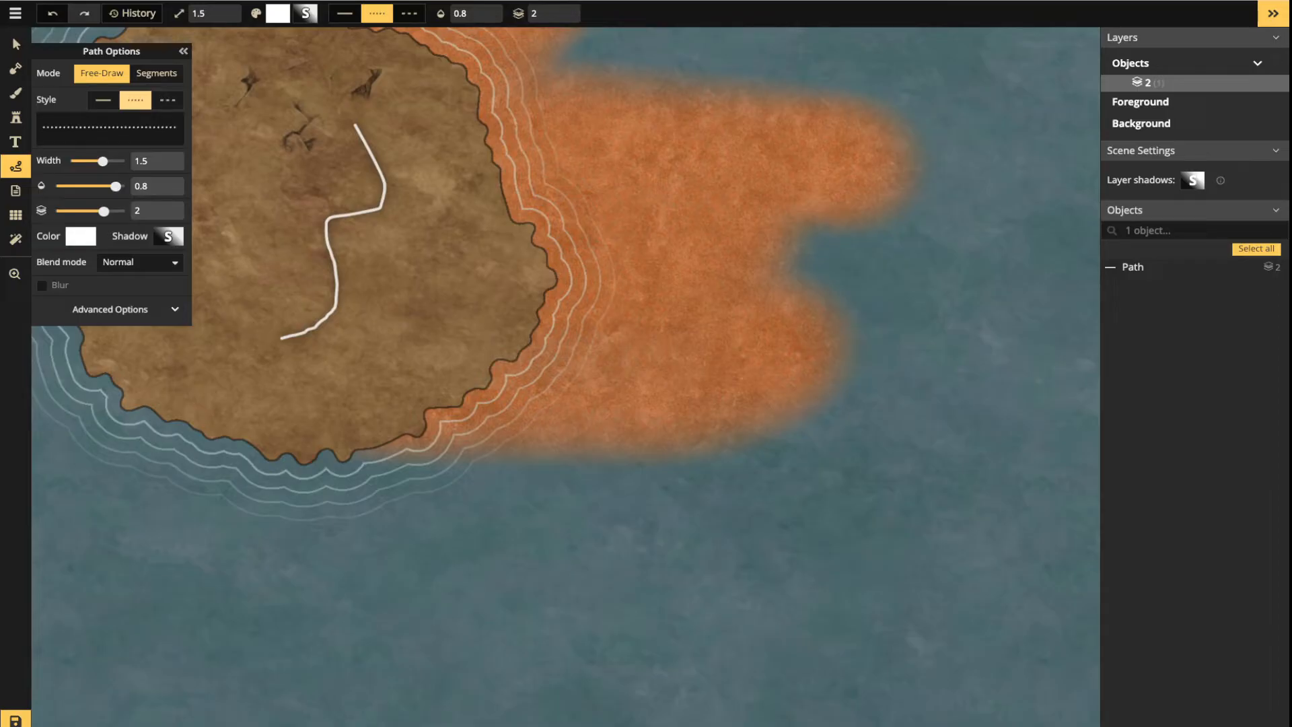
Free-draw a dotted white path branching from the solid path toward the island's southeast, trying the dashed style before keeping it dotted
click(156, 74)
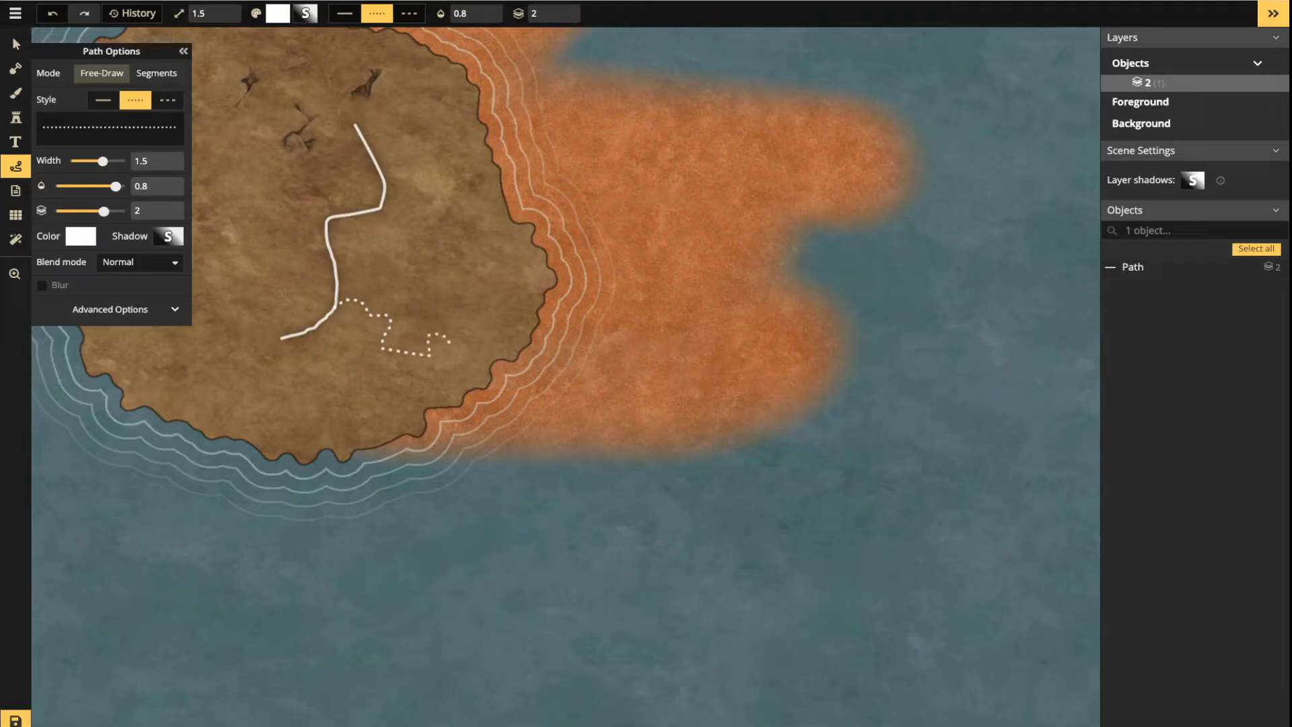
drag(337, 305, 467, 335)
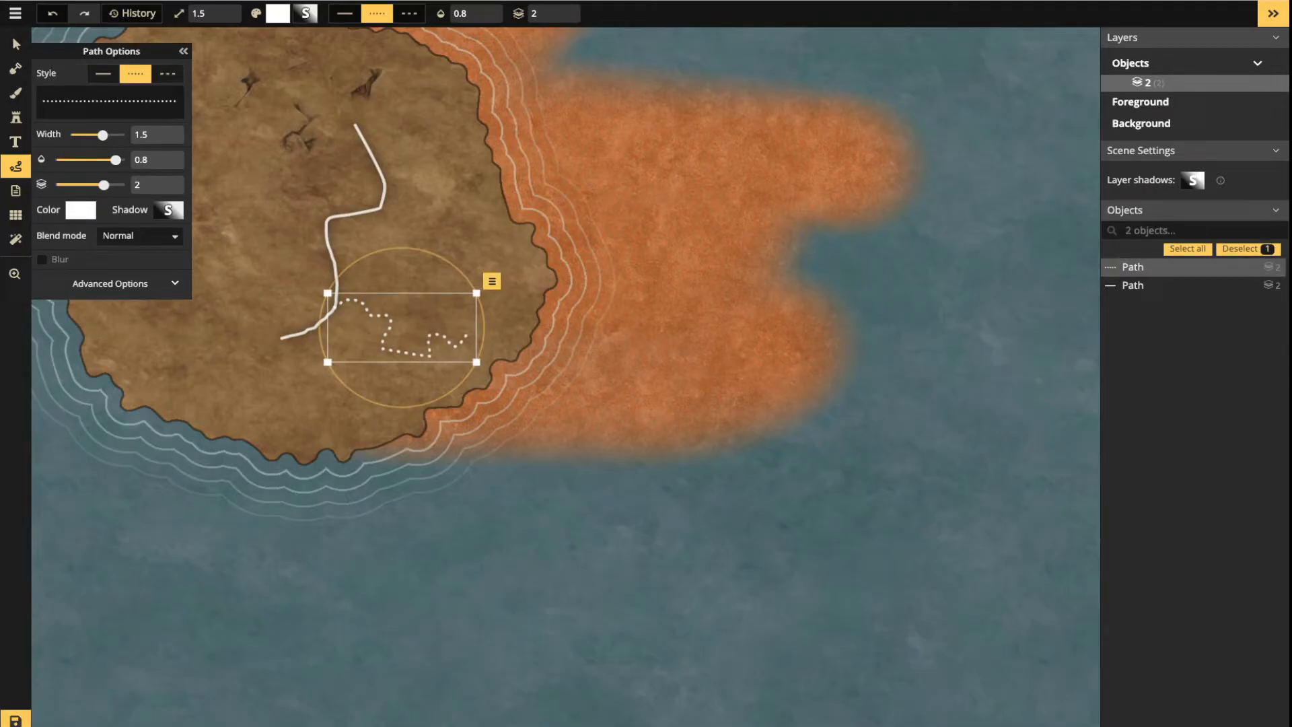
click(167, 74)
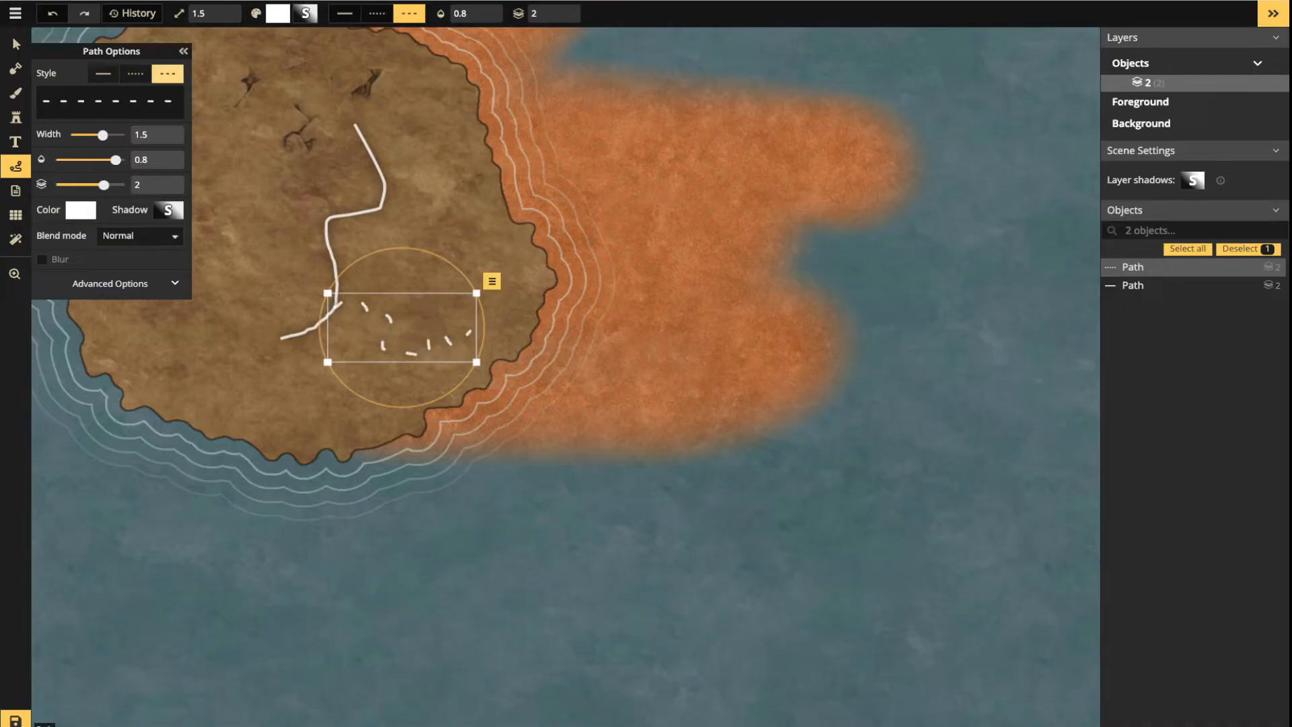
click(135, 73)
key(Escape)
drag(471, 303, 739, 387)
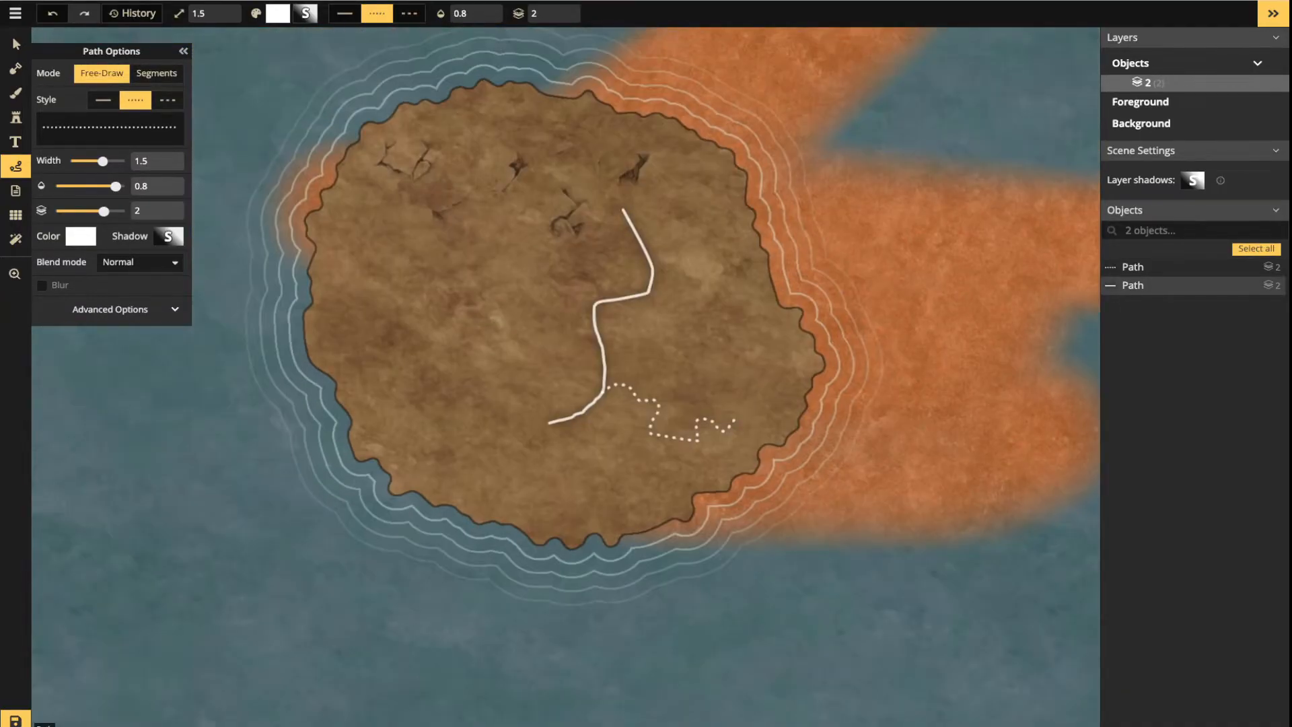
Free-draw a dashed path down the island's west side from the north edge to the south coast, and restyle it as dotted
drag(434, 105, 461, 139)
click(167, 73)
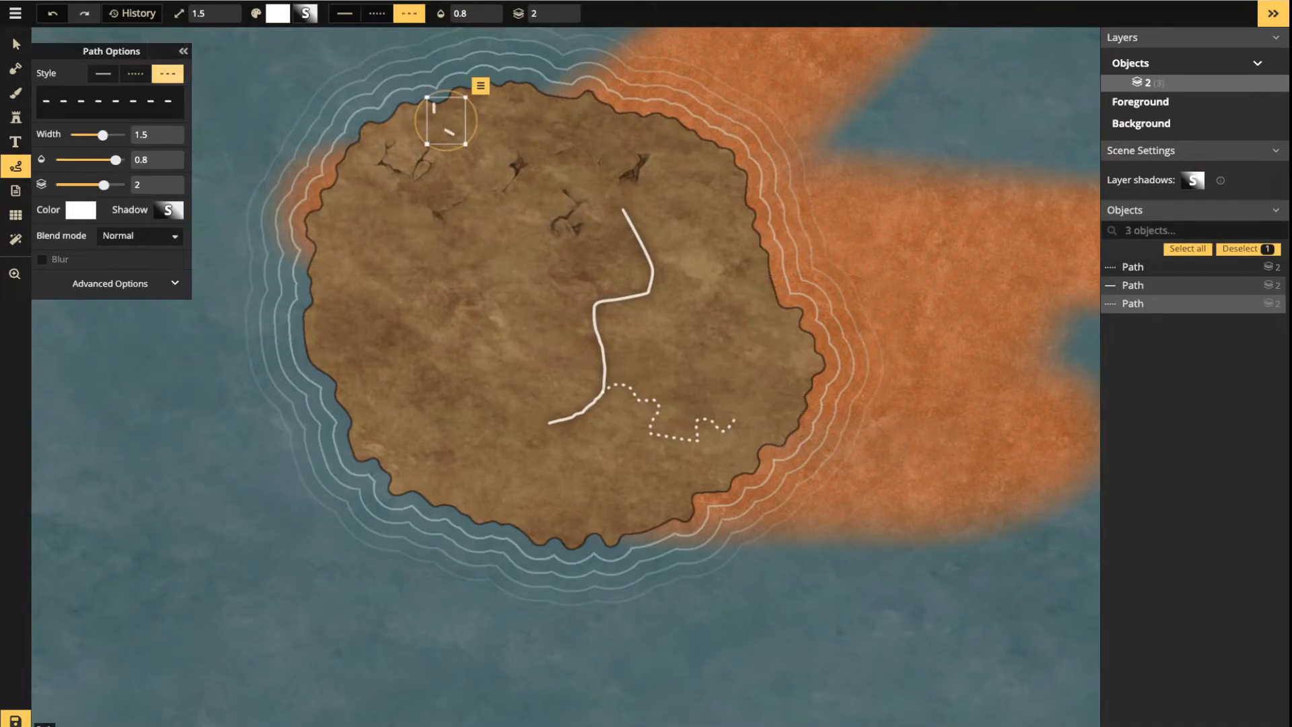
key(Delete)
mouse_move(425, 108)
mouse_down()
mouse_move(435, 176)
mouse_move(466, 227)
mouse_move(466, 288)
mouse_move(389, 311)
mouse_move(370, 333)
mouse_move(377, 360)
mouse_move(399, 403)
mouse_move(487, 404)
mouse_move(568, 524)
mouse_up()
scroll(365, 197, down, 3)
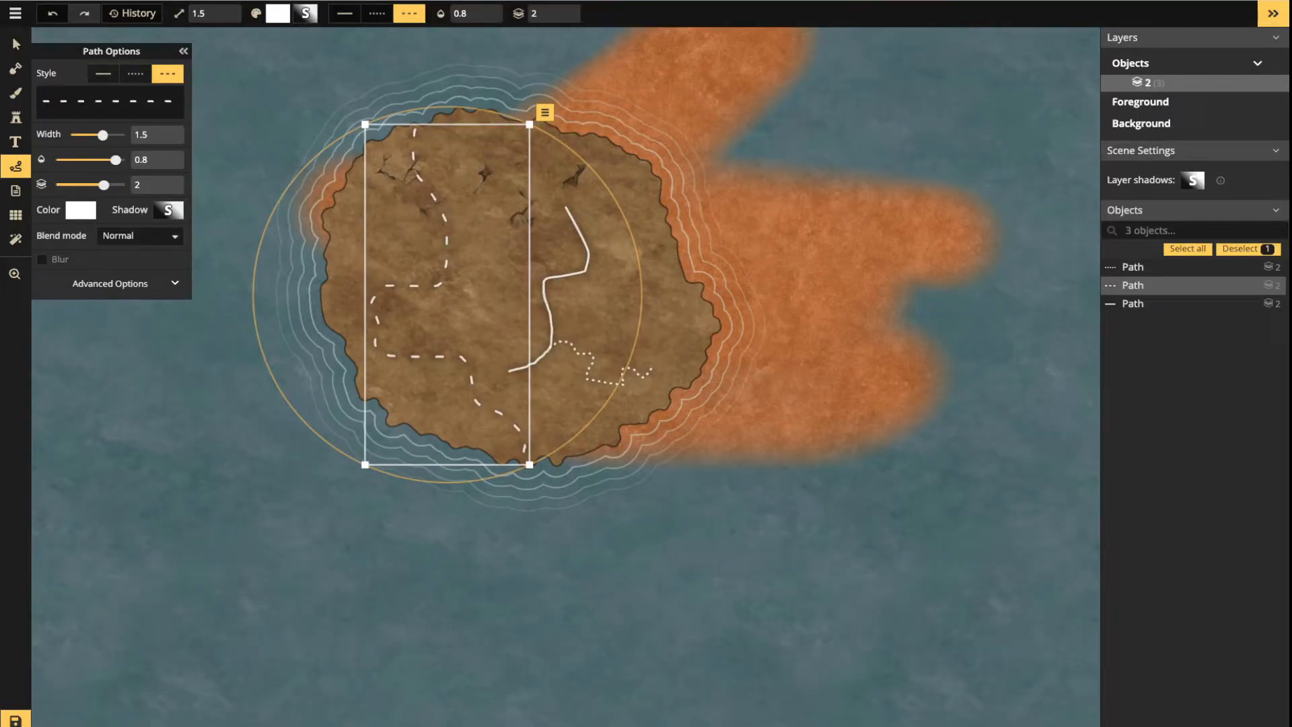
scroll(550, 394, up, 2)
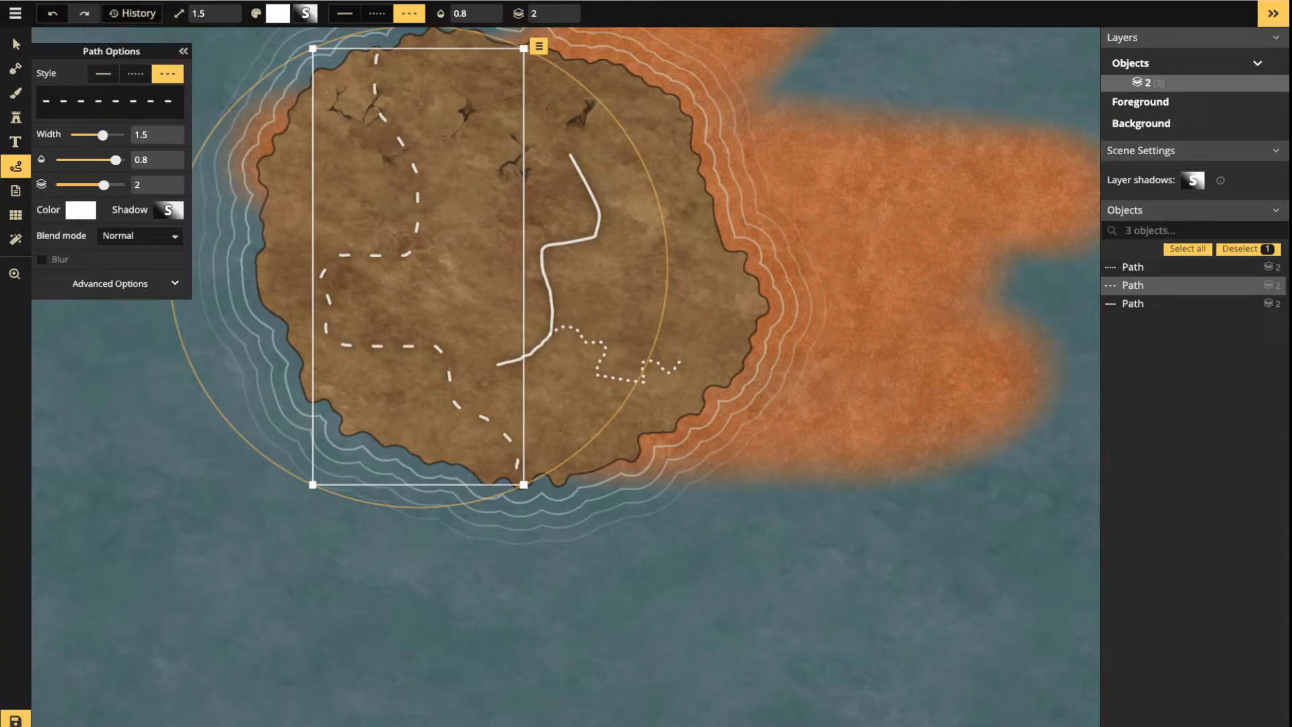
click(136, 74)
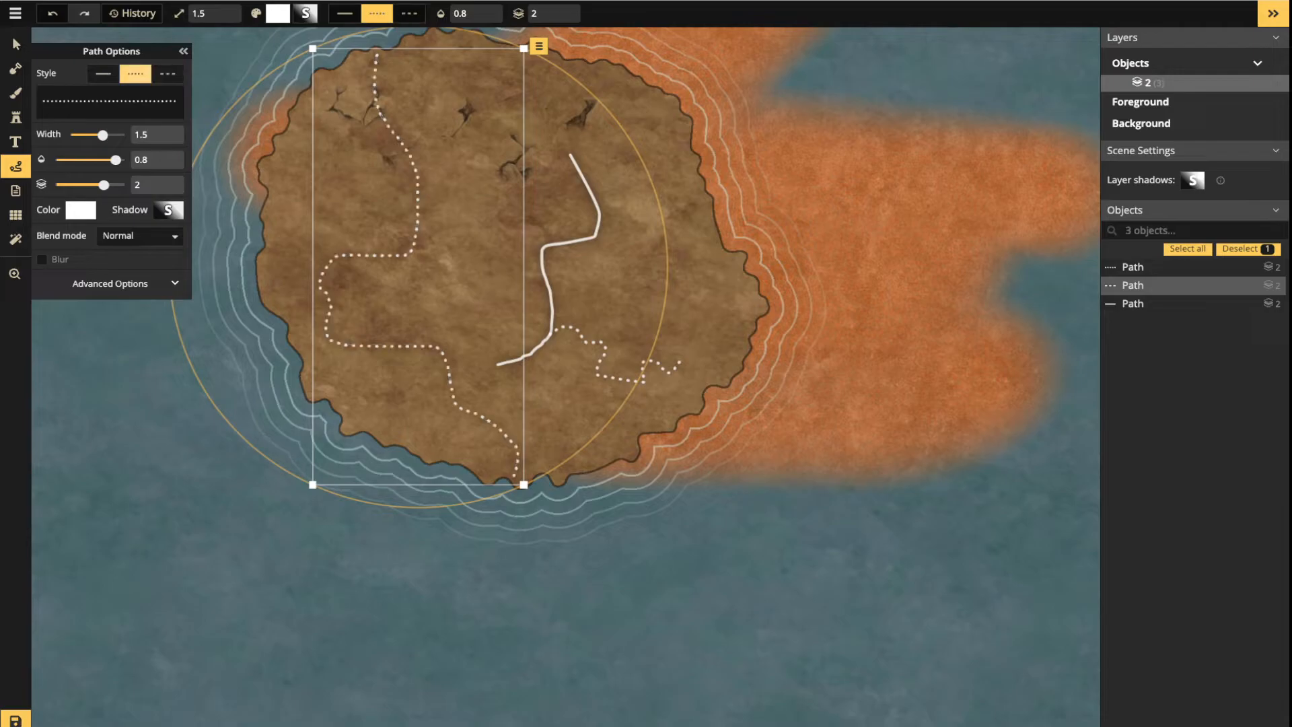
click(15, 166)
Recolor the short dotted path in the island's southeast red, and delete that path
click(16, 44)
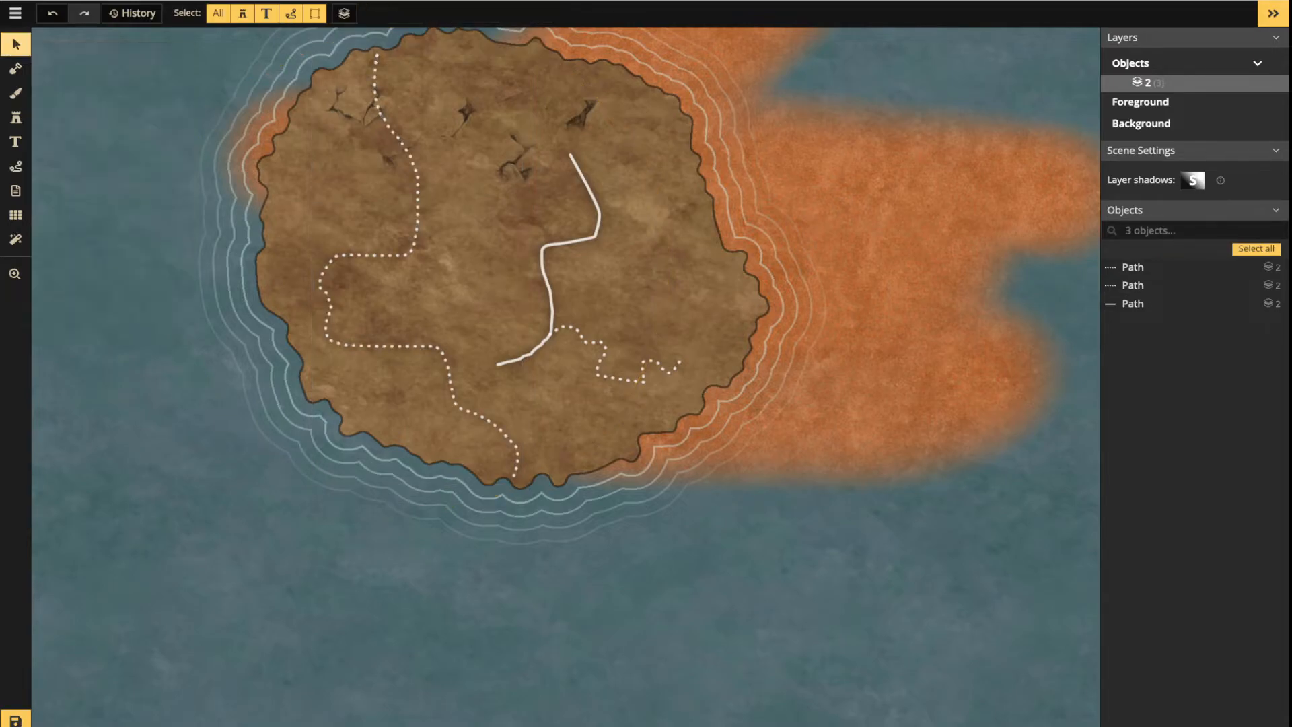
click(601, 356)
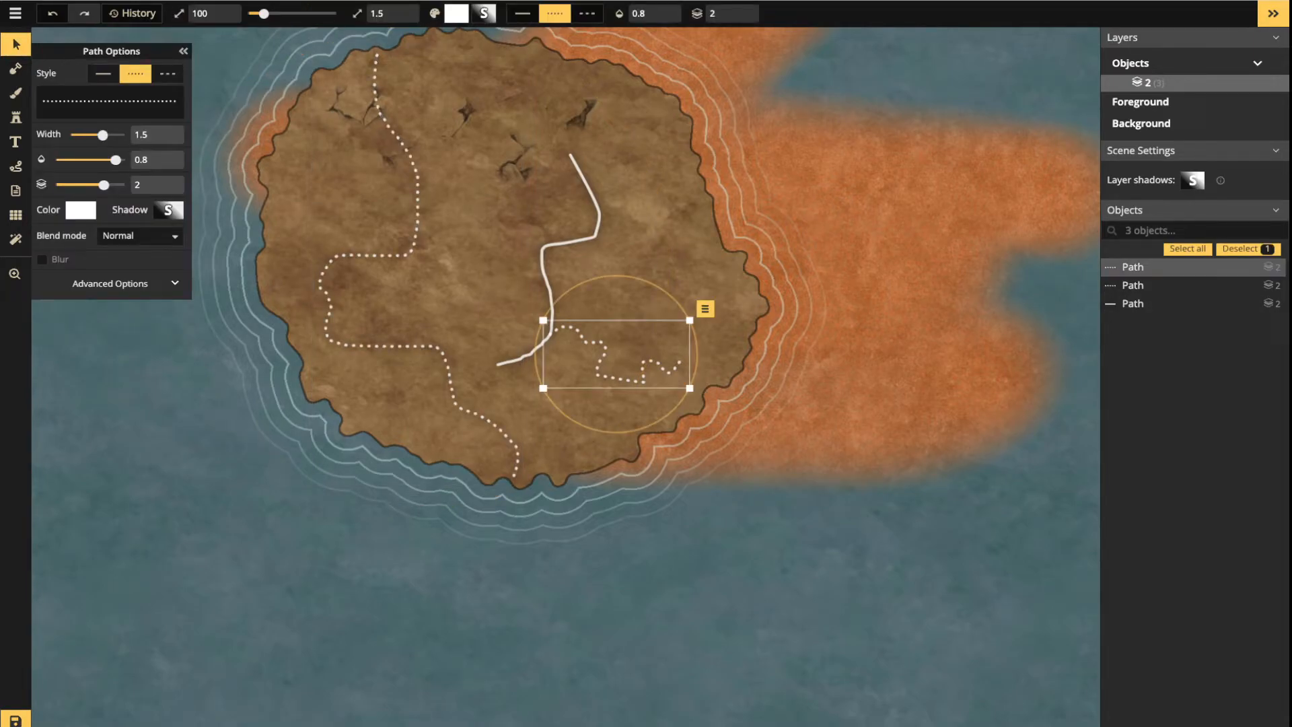
click(80, 210)
click(115, 285)
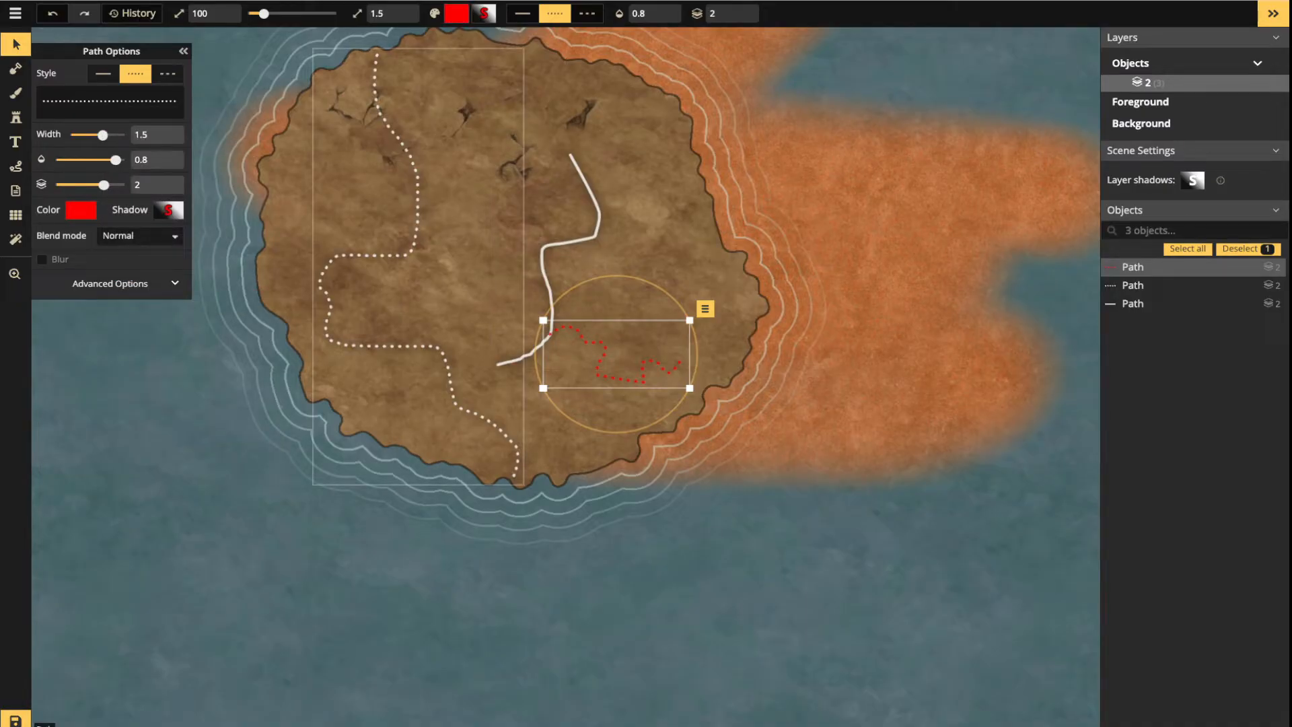
key(Delete)
Free-draw a winding red dotted path of width 3.9 and place it across the middle of the island
click(15, 166)
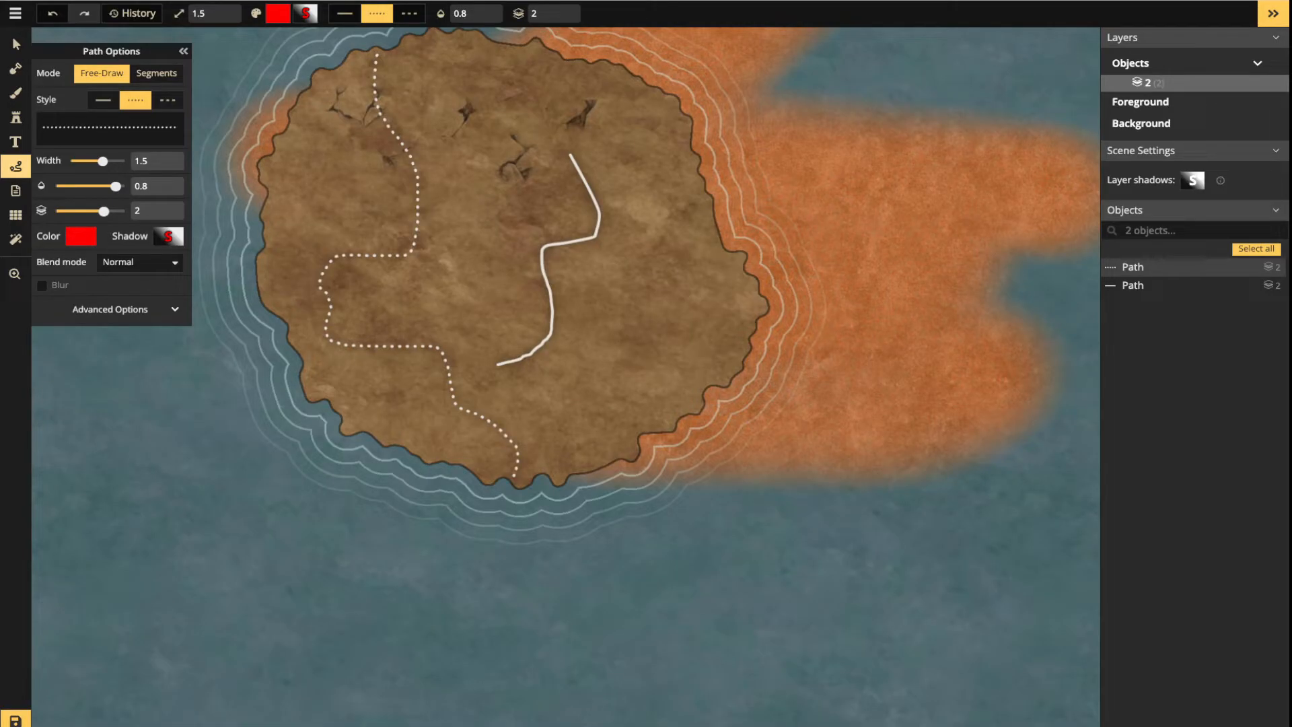
mouse_move(273, 477)
mouse_down()
mouse_move(355, 469)
mouse_move(392, 544)
mouse_move(317, 603)
mouse_move(343, 640)
mouse_move(428, 589)
mouse_move(492, 583)
mouse_move(532, 604)
mouse_move(580, 552)
mouse_up()
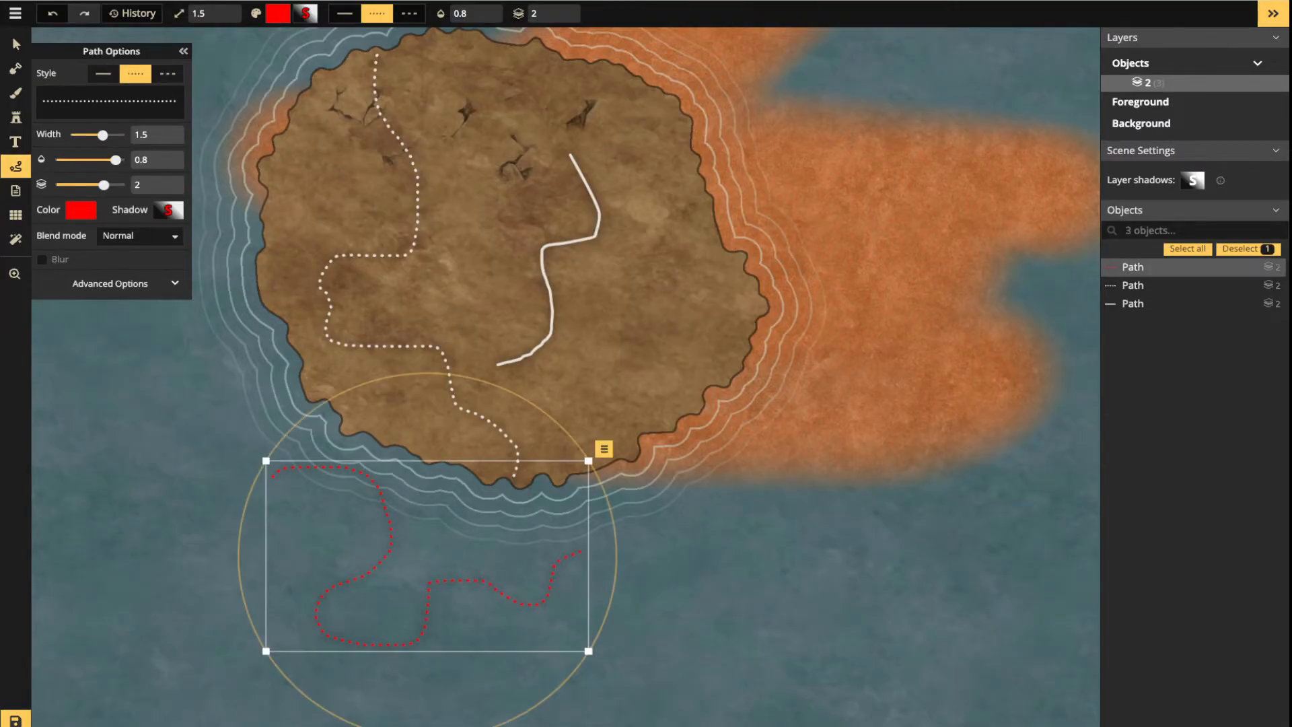
mouse_move(102, 135)
mouse_down()
mouse_move(87, 134)
mouse_move(103, 134)
mouse_up()
drag(104, 135, 118, 135)
drag(390, 538, 471, 316)
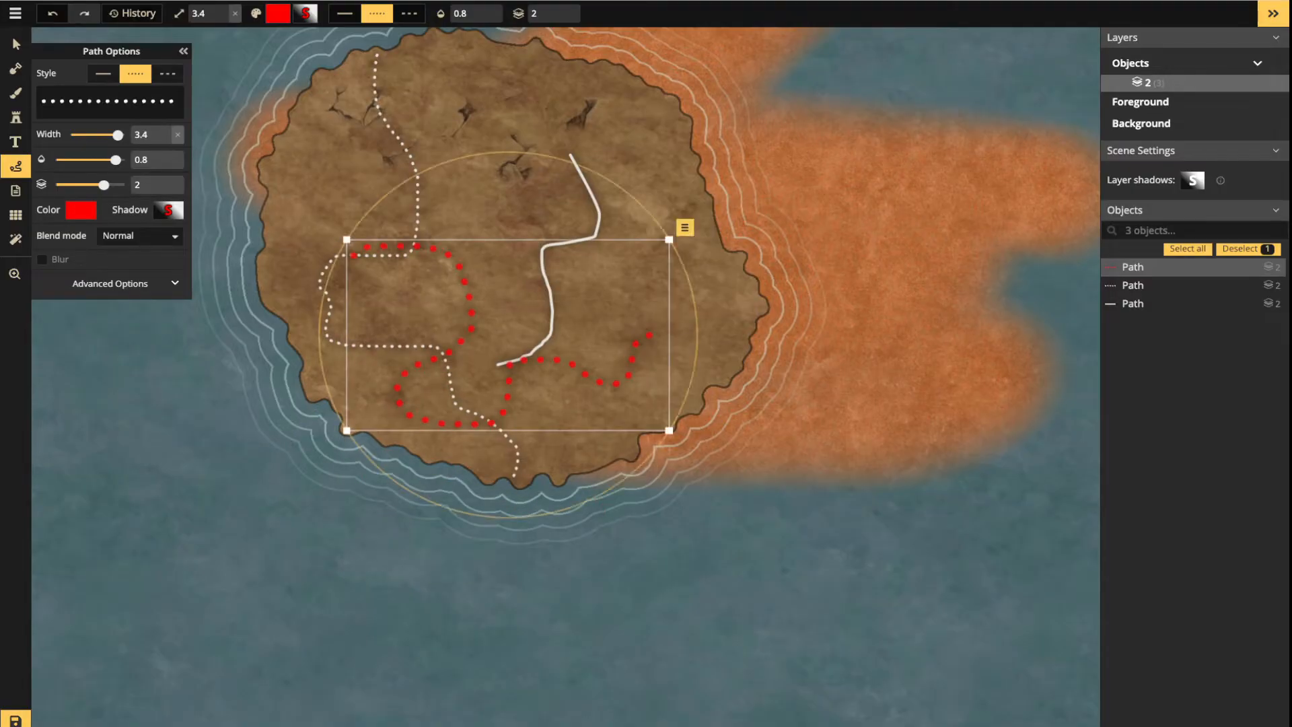
mouse_move(118, 135)
mouse_down()
mouse_move(93, 134)
mouse_move(120, 135)
mouse_up()
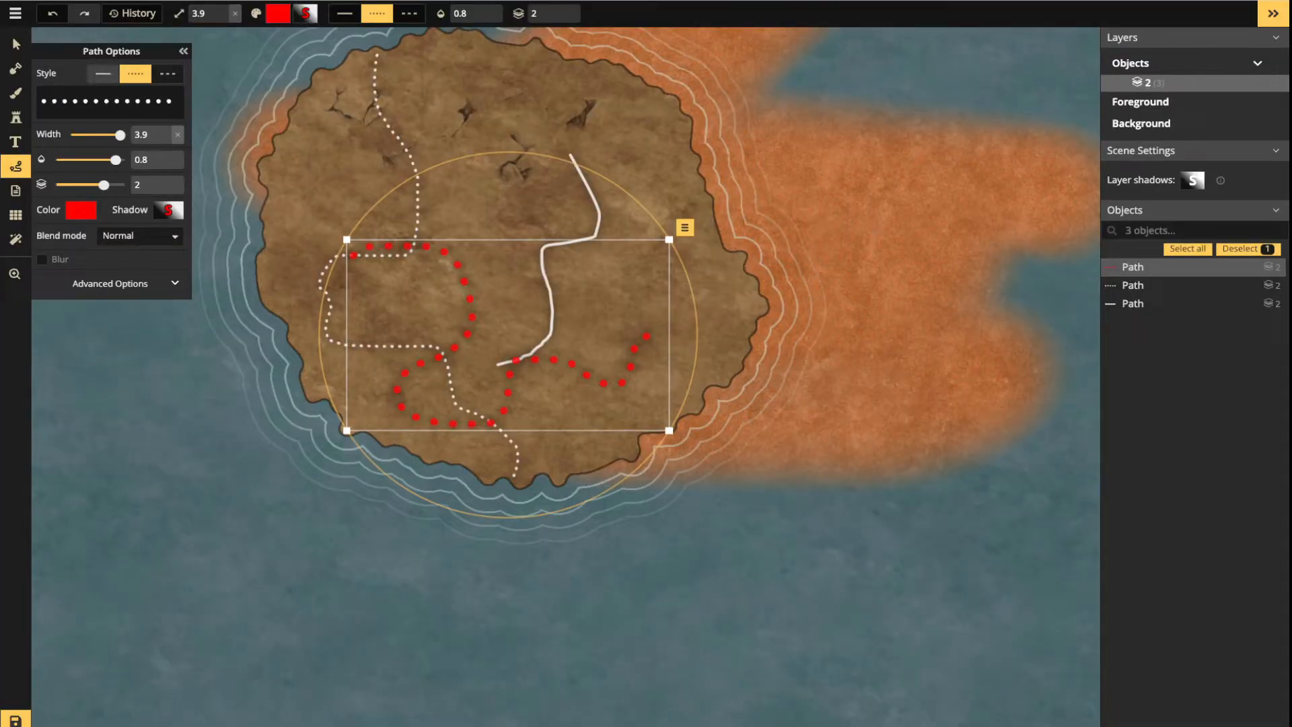
Compare solid and dashed styles on the red path, keeping it solid with width 2.3, opacity 1 and layer -5
click(103, 73)
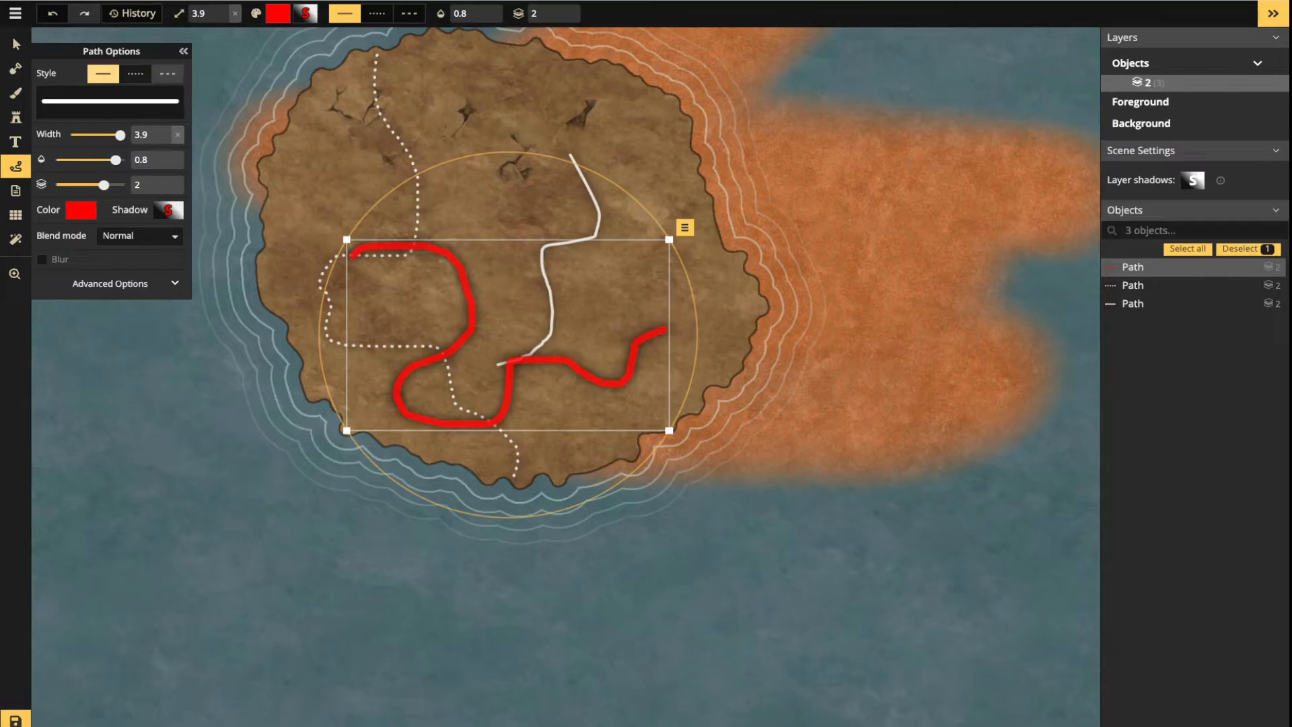
click(168, 74)
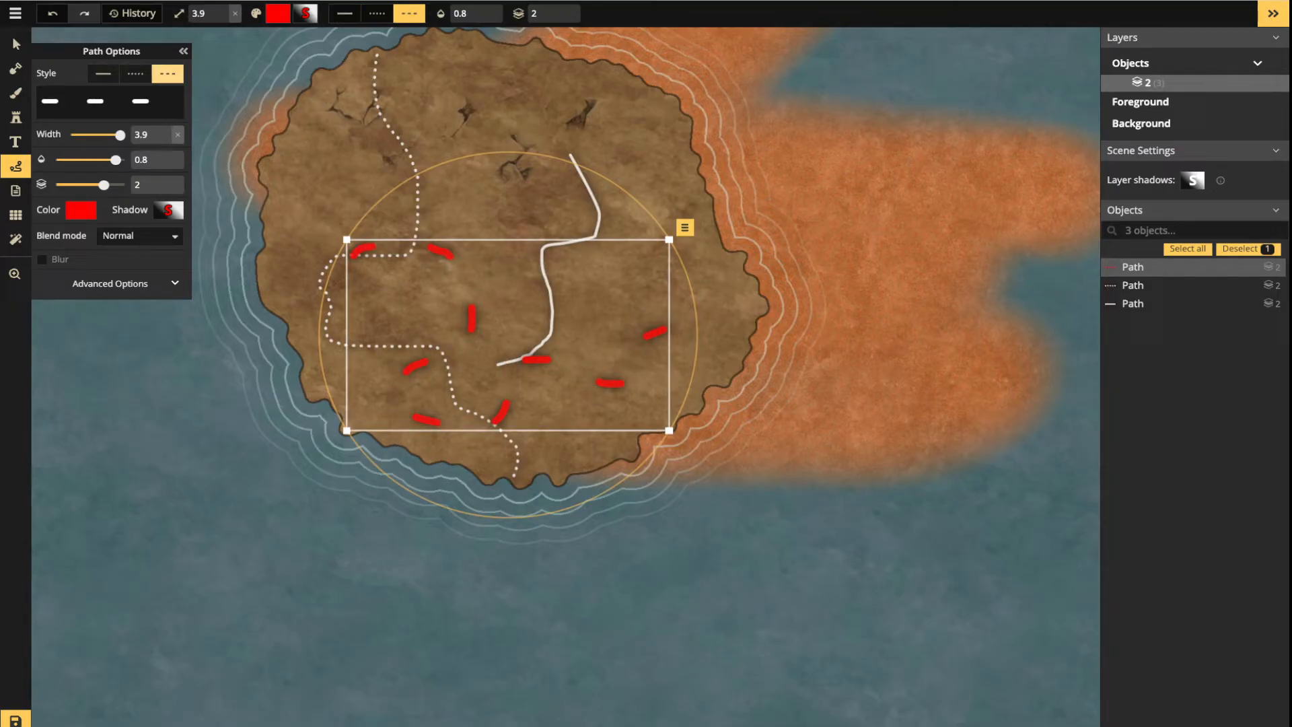
click(103, 74)
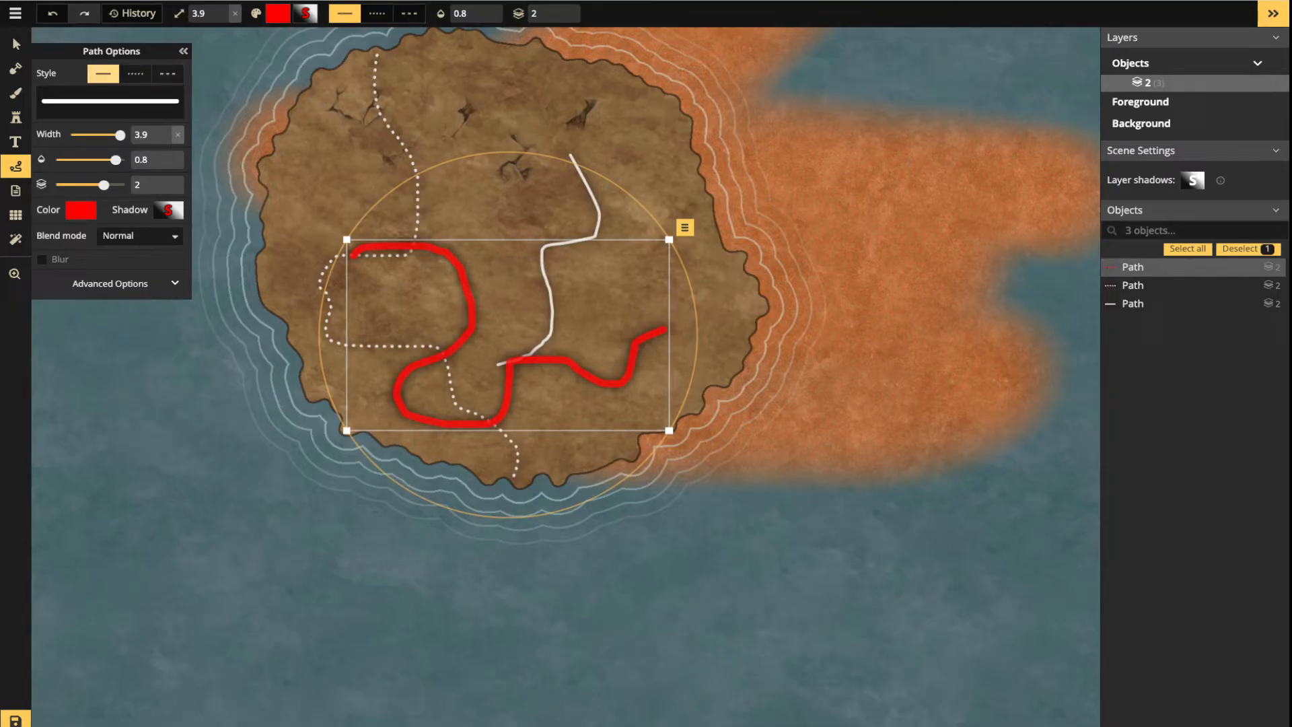
drag(121, 135, 56, 184)
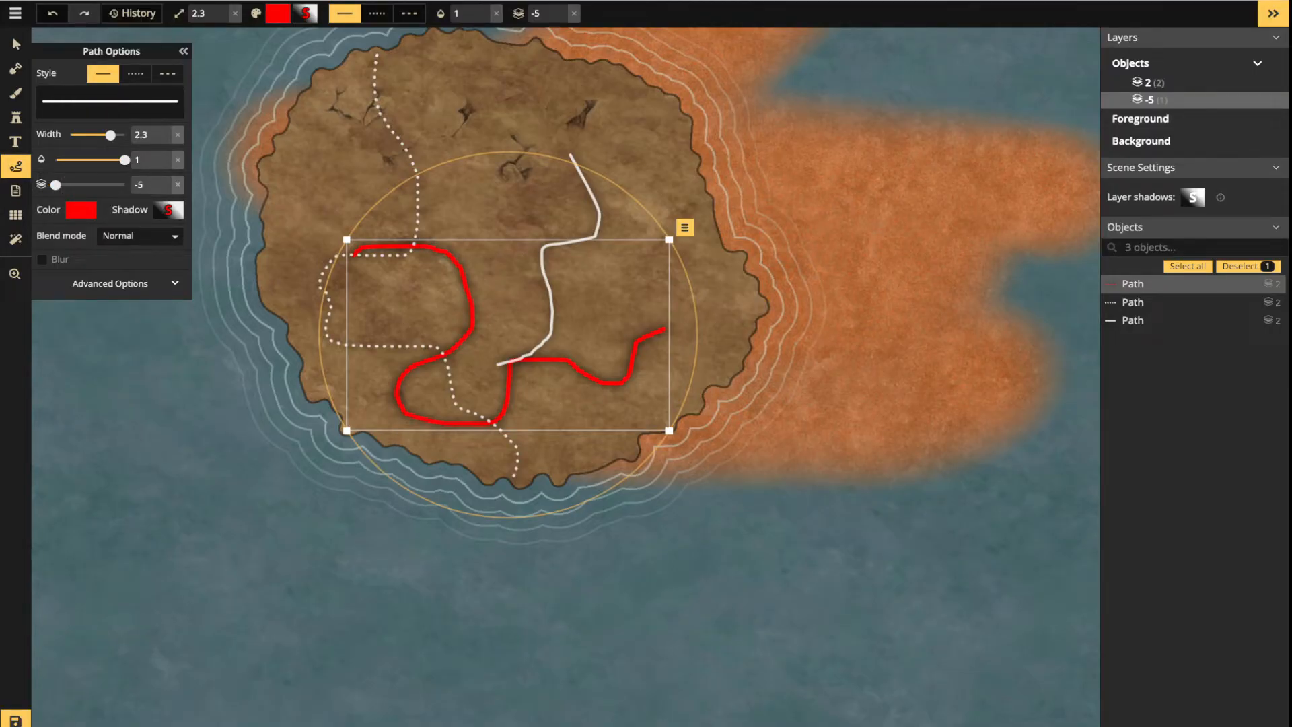
Recolor the selected solid red path pink using the preset swatch
click(80, 208)
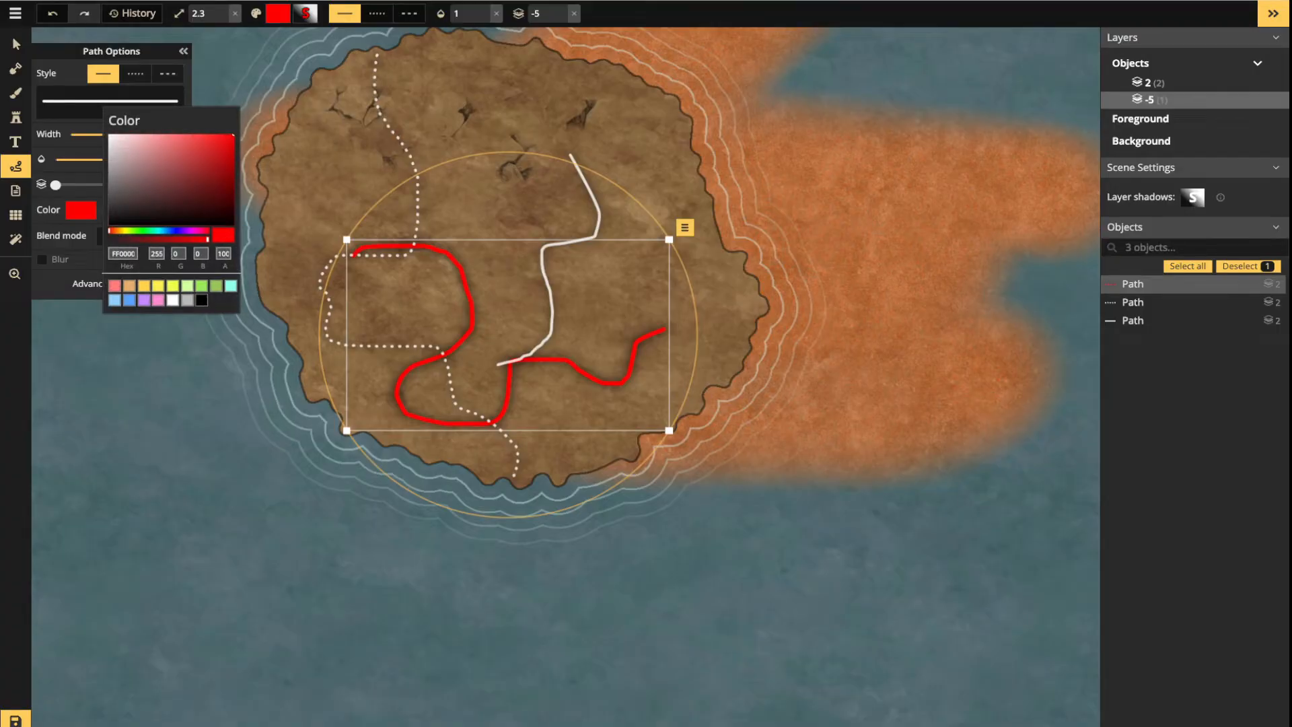
drag(233, 135, 111, 135)
click(158, 300)
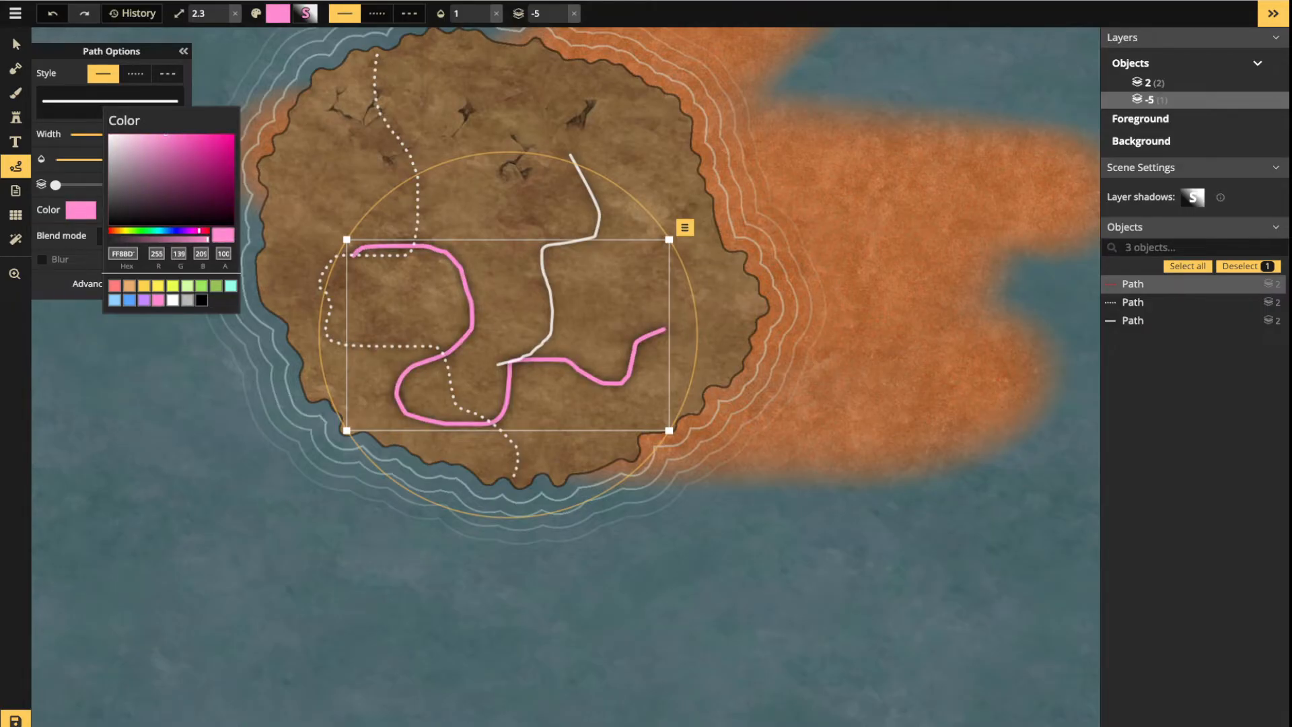
click(81, 210)
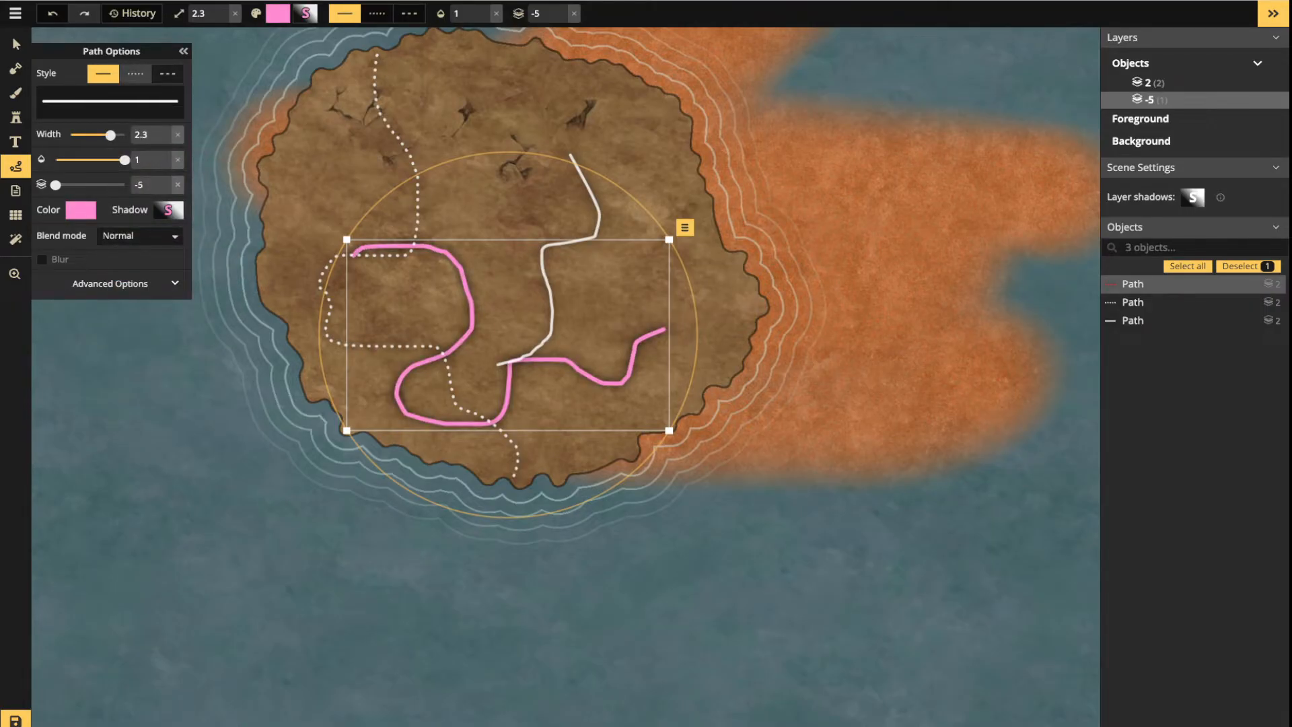
Restyle the pink path as dotted and recolor it with the blue preset swatch
click(135, 74)
click(81, 210)
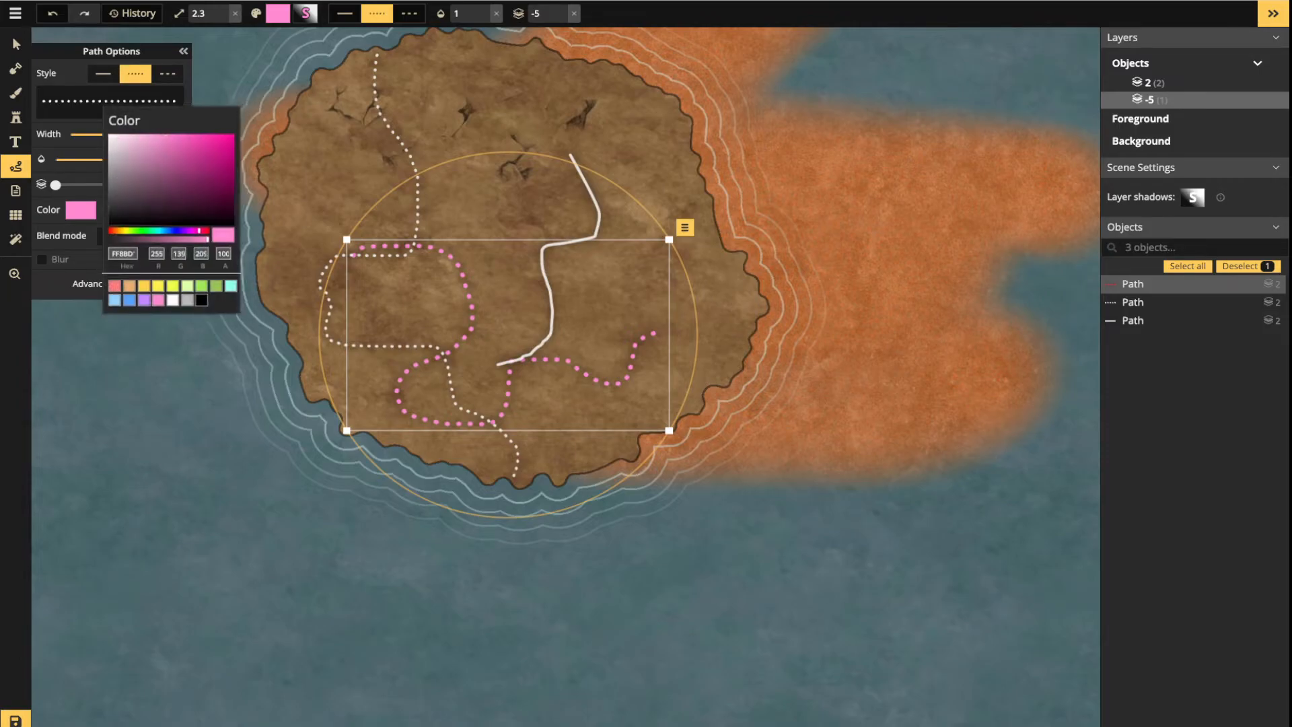
click(129, 300)
click(81, 210)
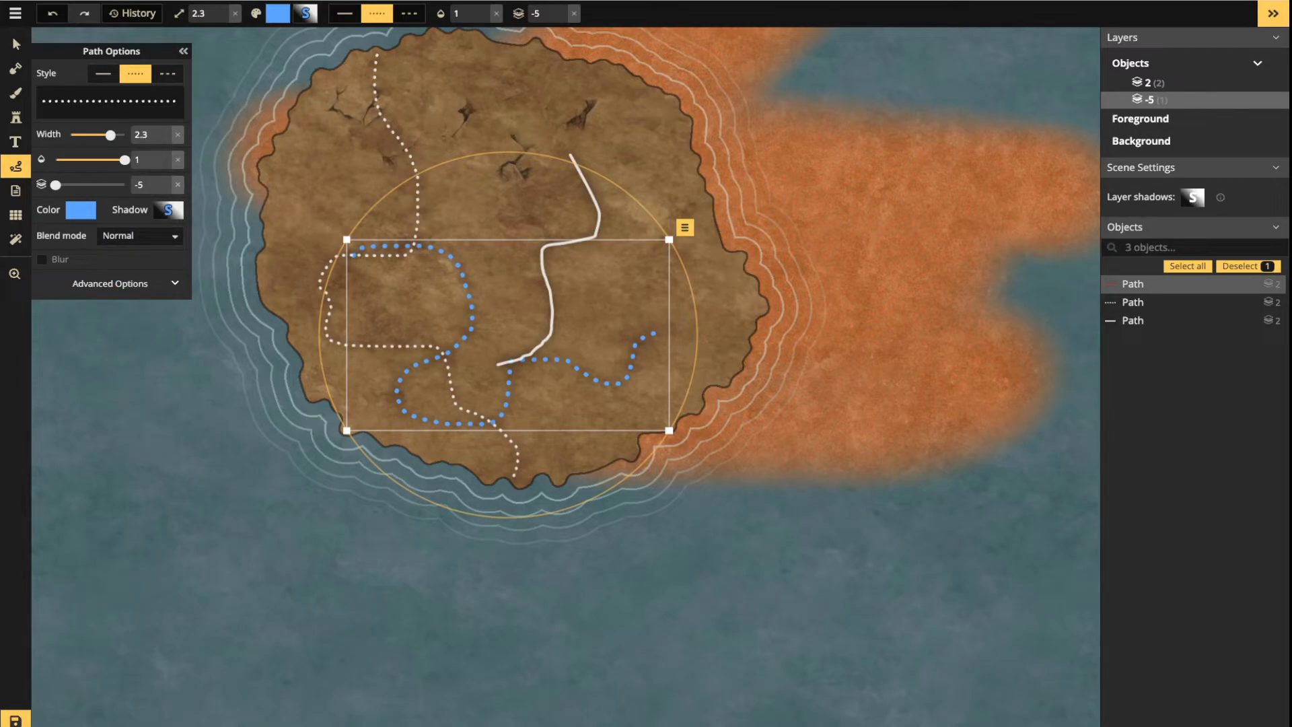
Give the dotted path a blue 4A90E2 shadow with a blur of 13.8, and look over the available blend modes
click(168, 210)
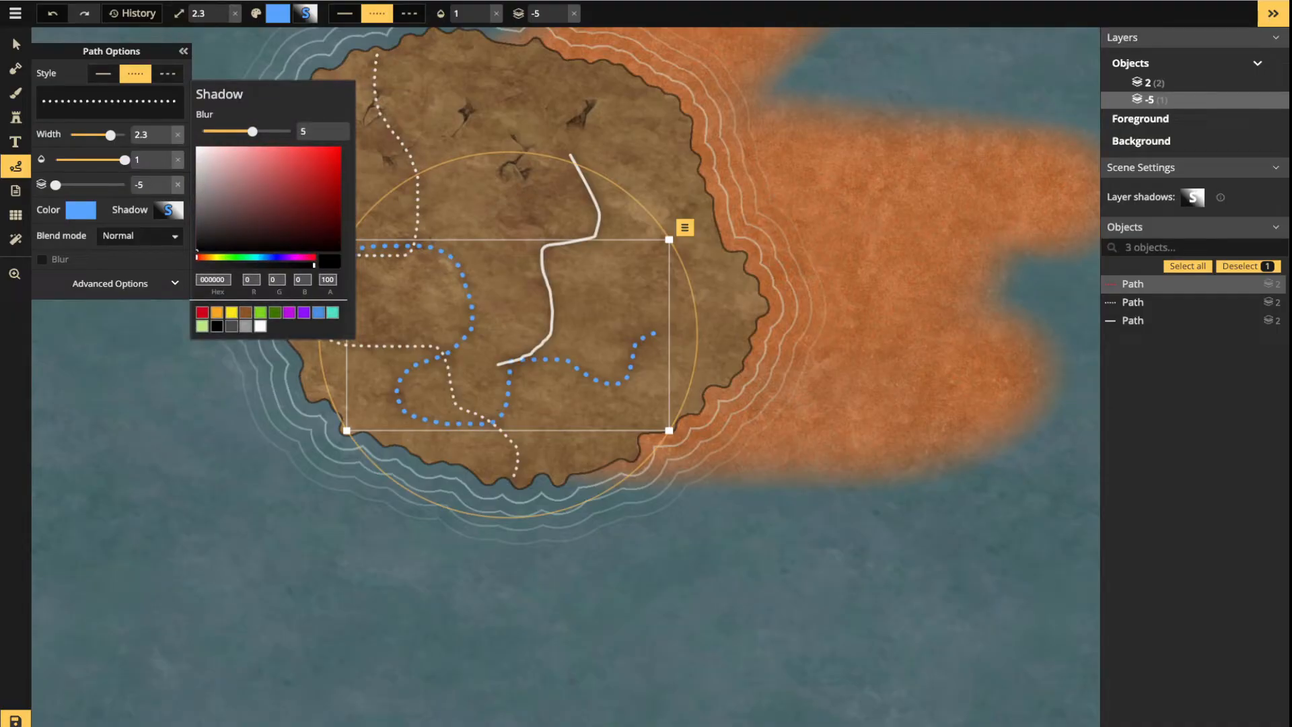
click(318, 312)
drag(252, 131, 280, 131)
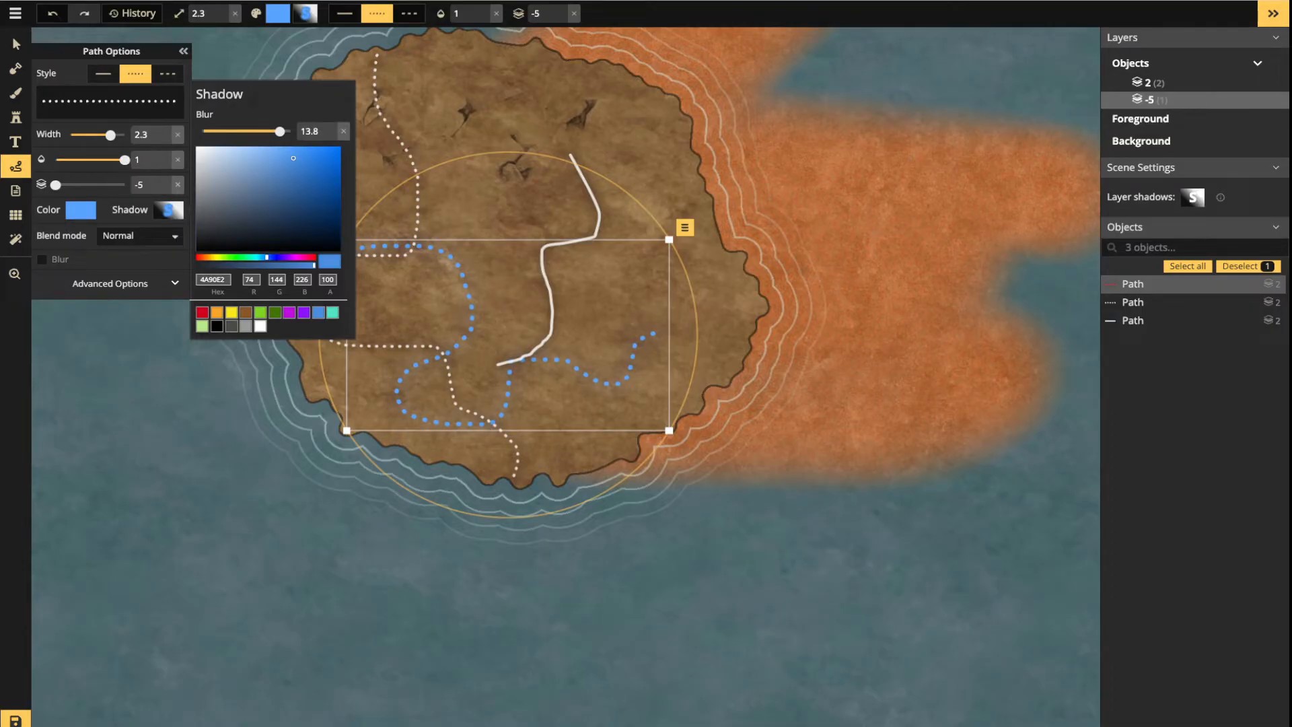
click(42, 259)
click(41, 259)
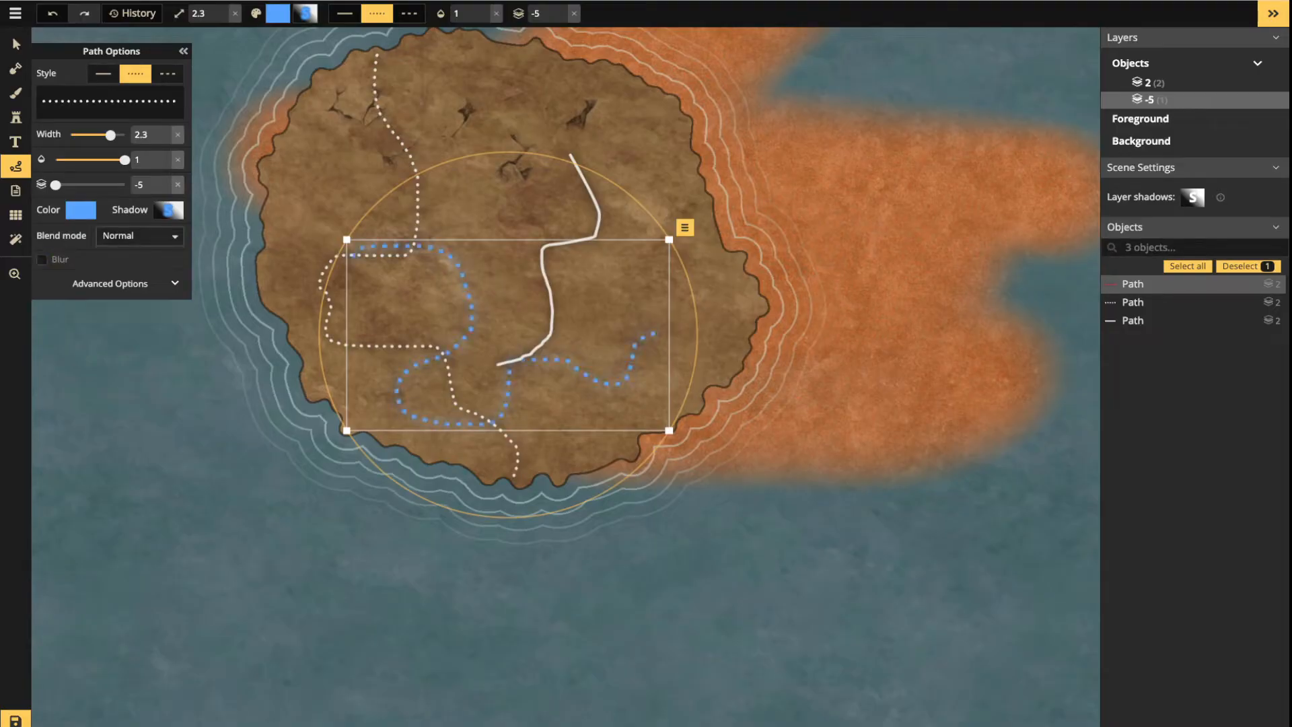
click(138, 236)
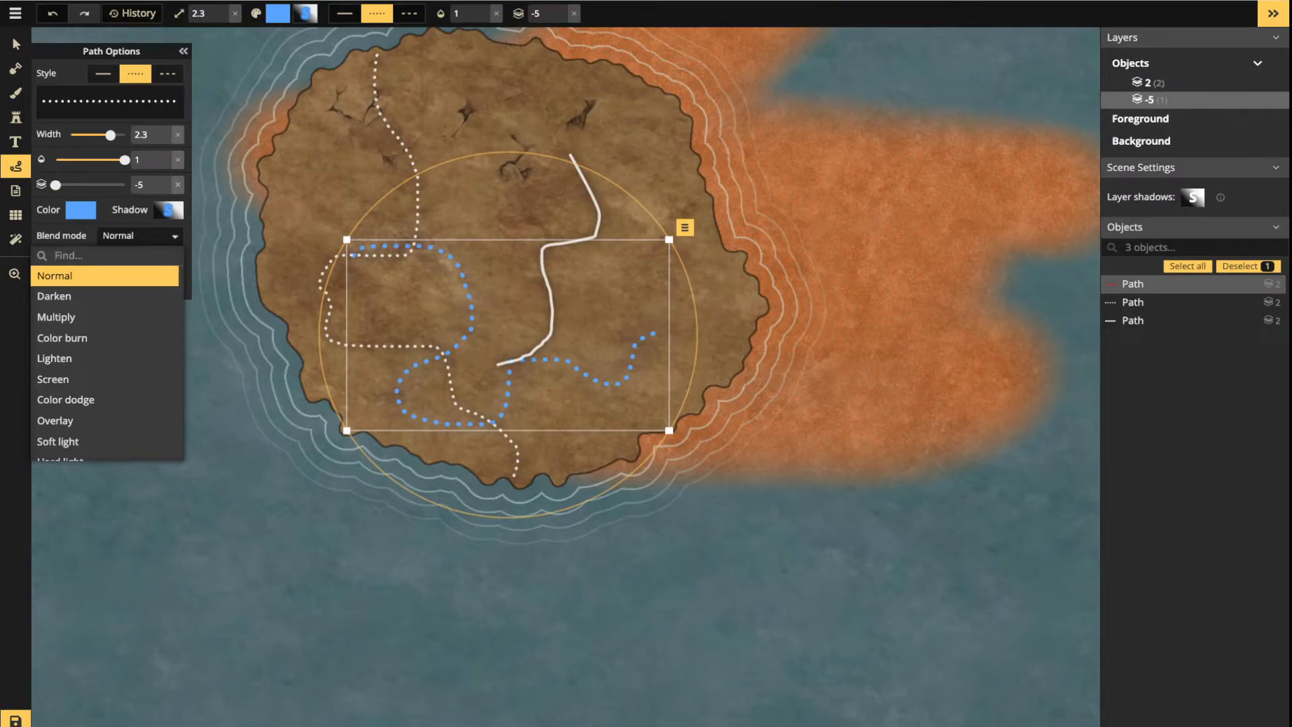
key(Escape)
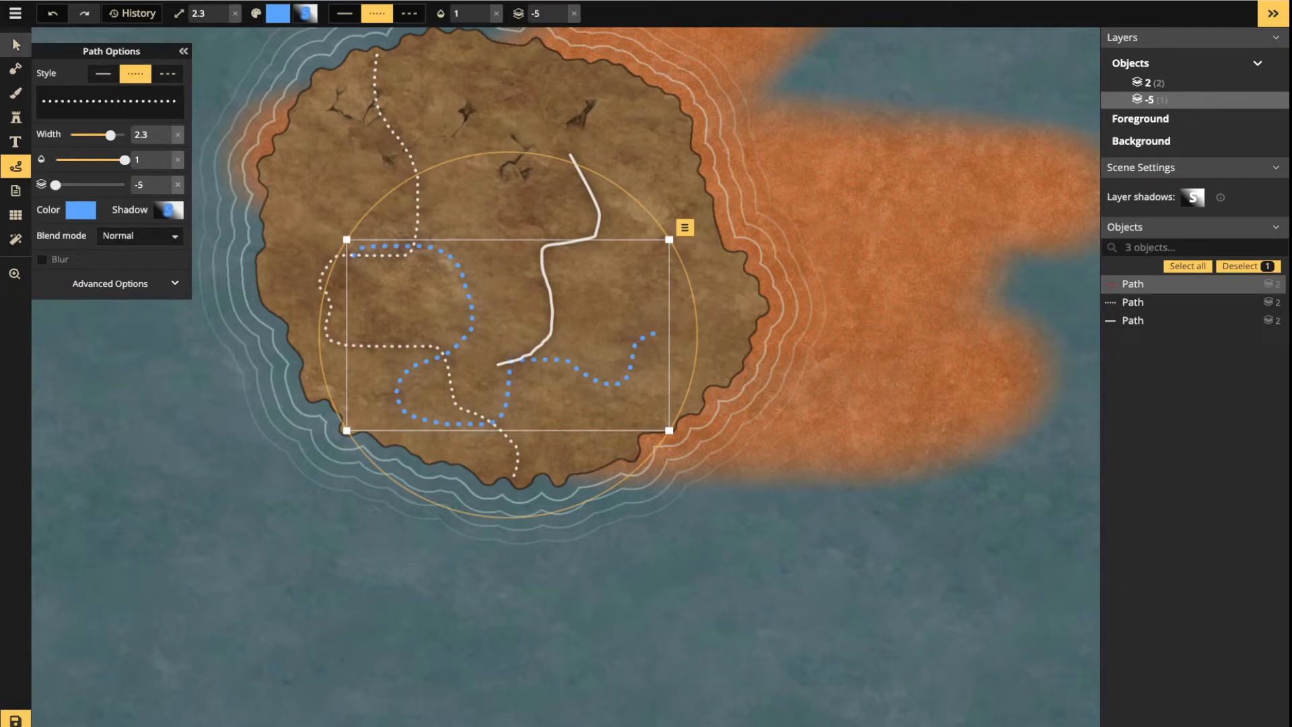
Select all three paths on the island together and delete them
click(17, 45)
scroll(214, 213, down, 1)
drag(274, 132, 610, 418)
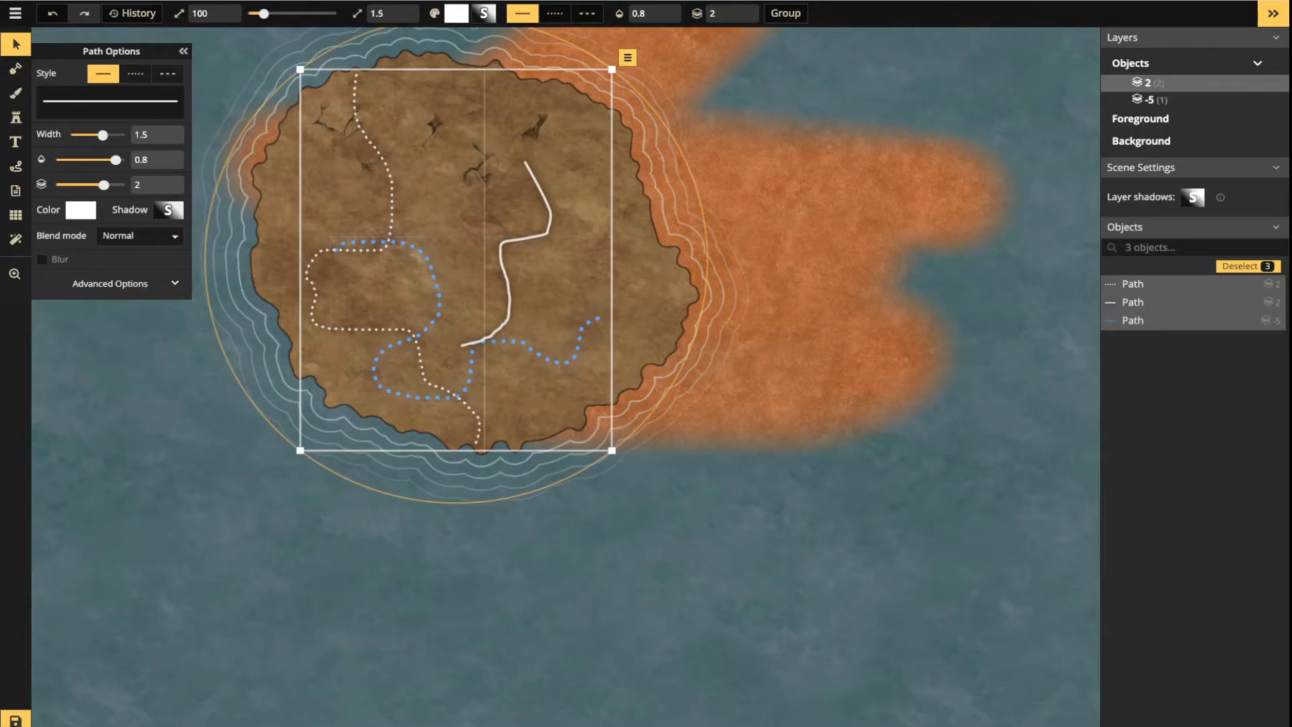
key(Delete)
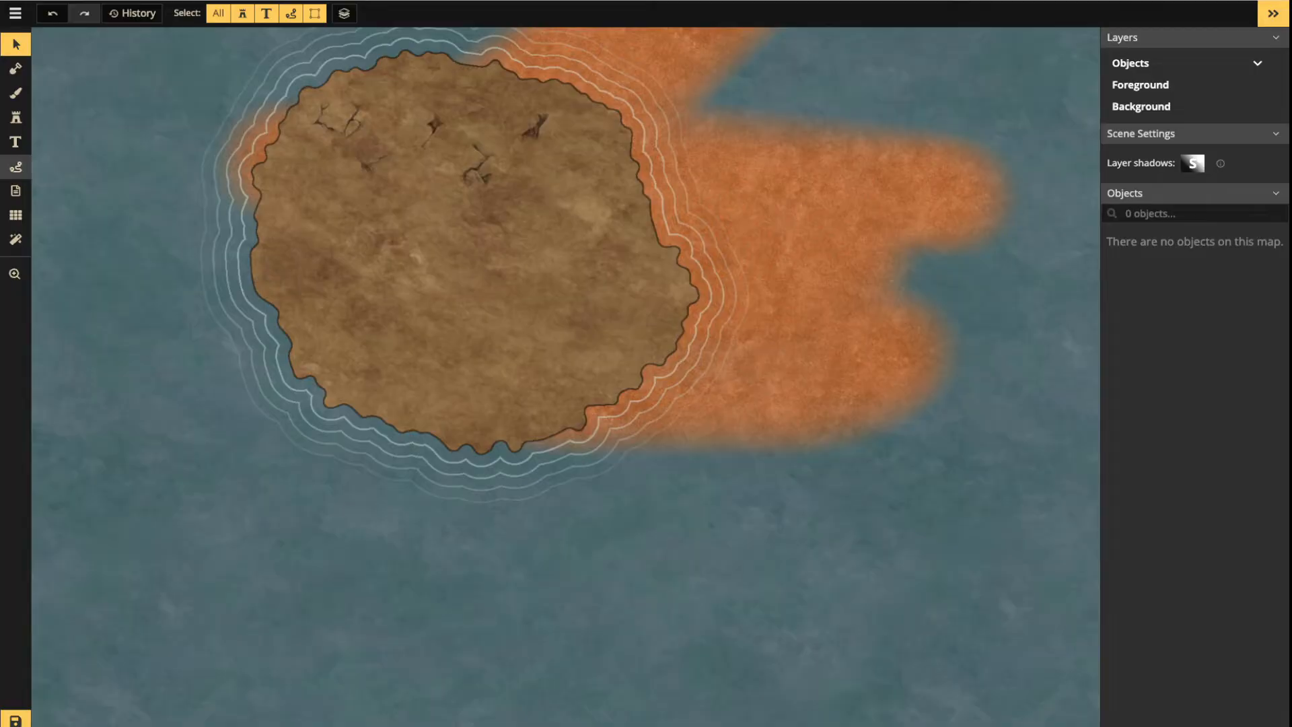
Show the advanced path options and free-draw a blue dotted path from the island's centre curving out into the southern sea
click(16, 166)
click(110, 309)
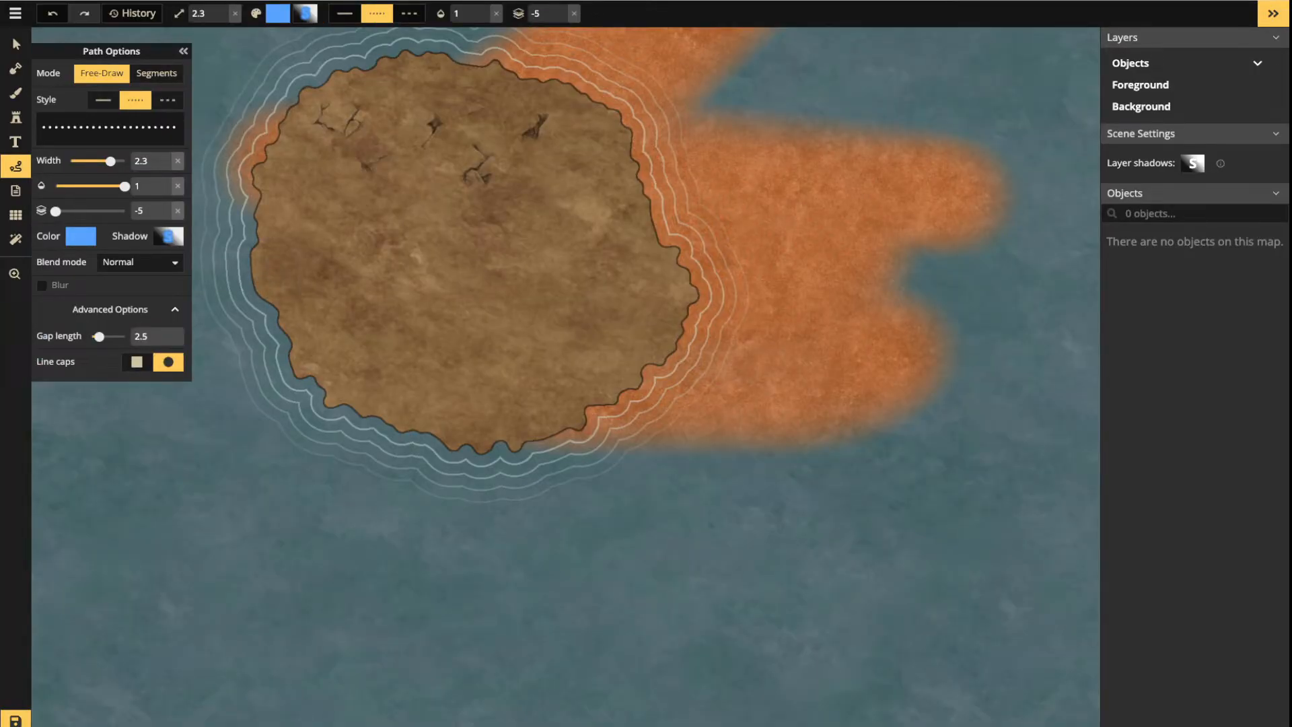
drag(400, 271, 511, 275)
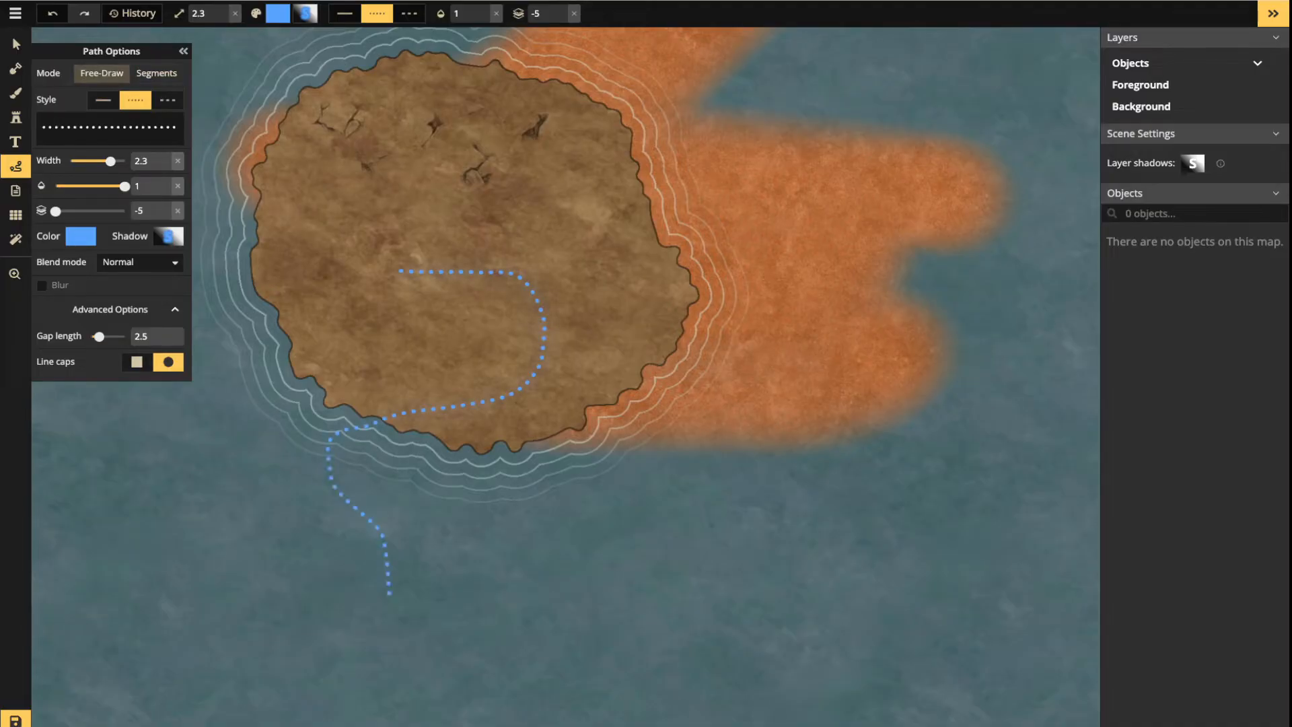
drag(389, 594, 389, 622)
Set the blue path's gap length to 7 and change its style to solid
drag(99, 310, 115, 310)
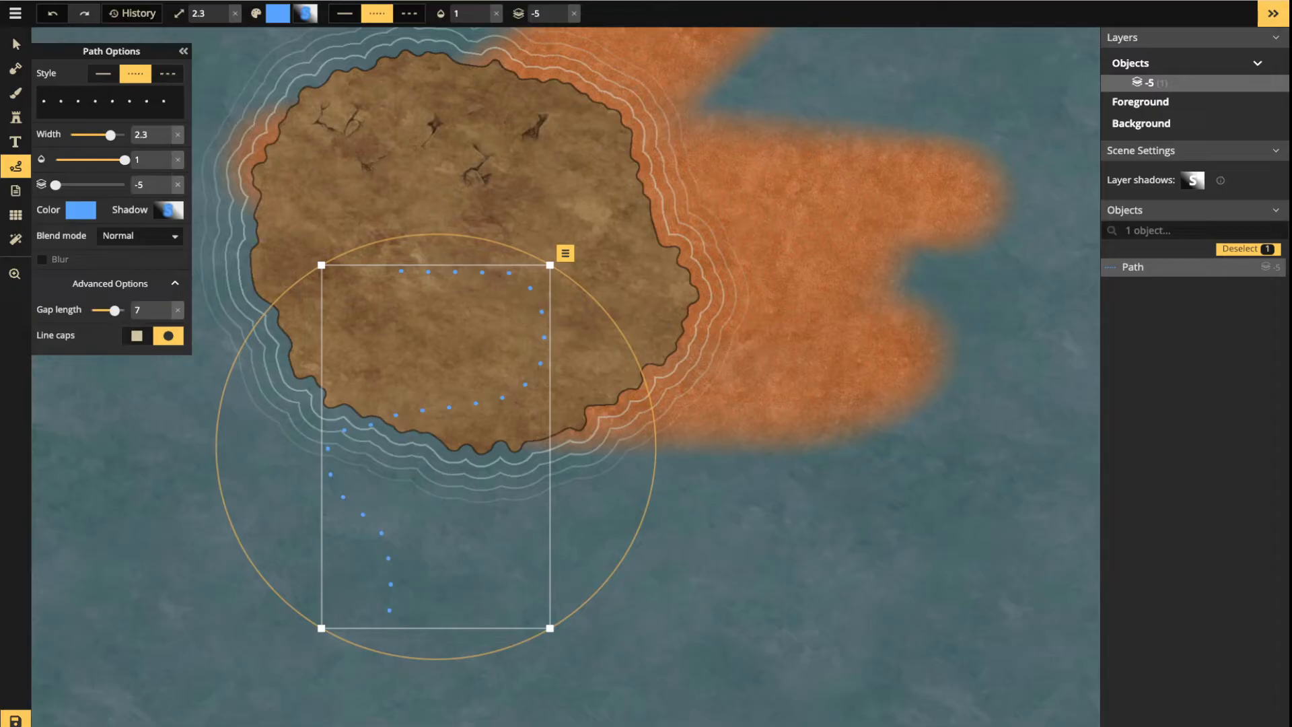
click(103, 73)
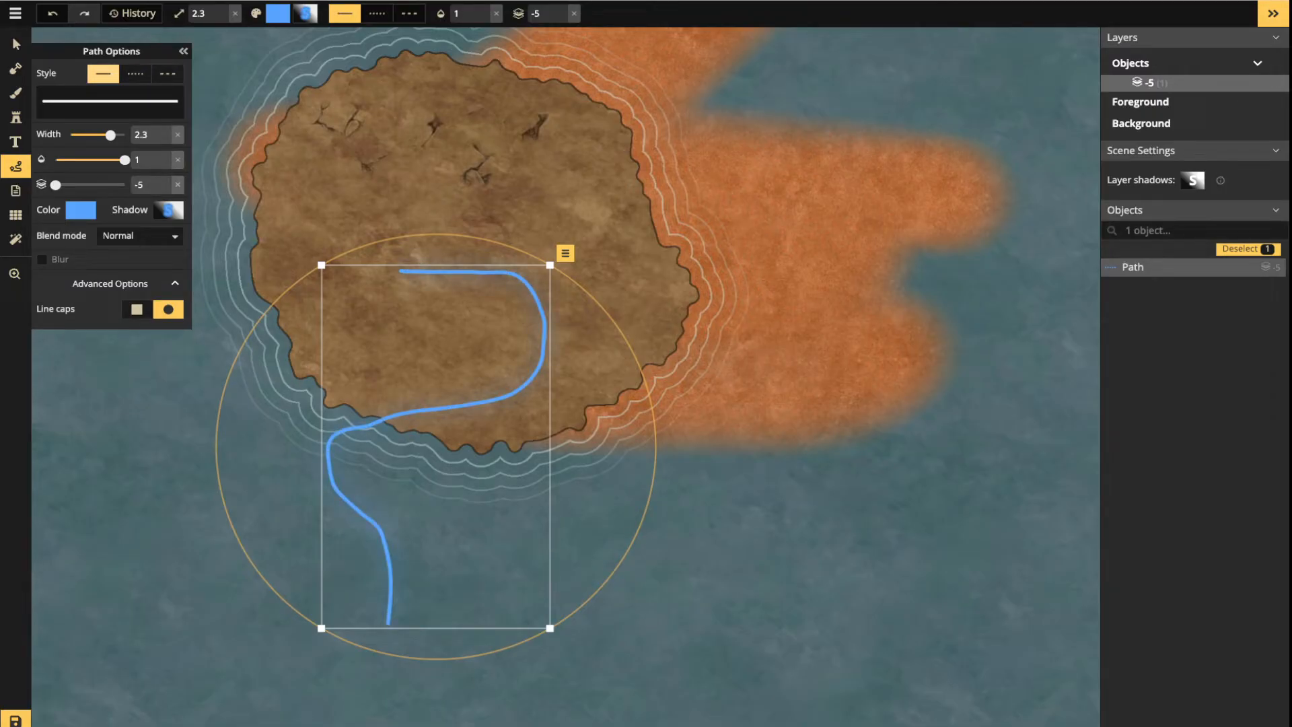
Compare square and round line caps on the solid blue path, and leave the caps round
click(137, 310)
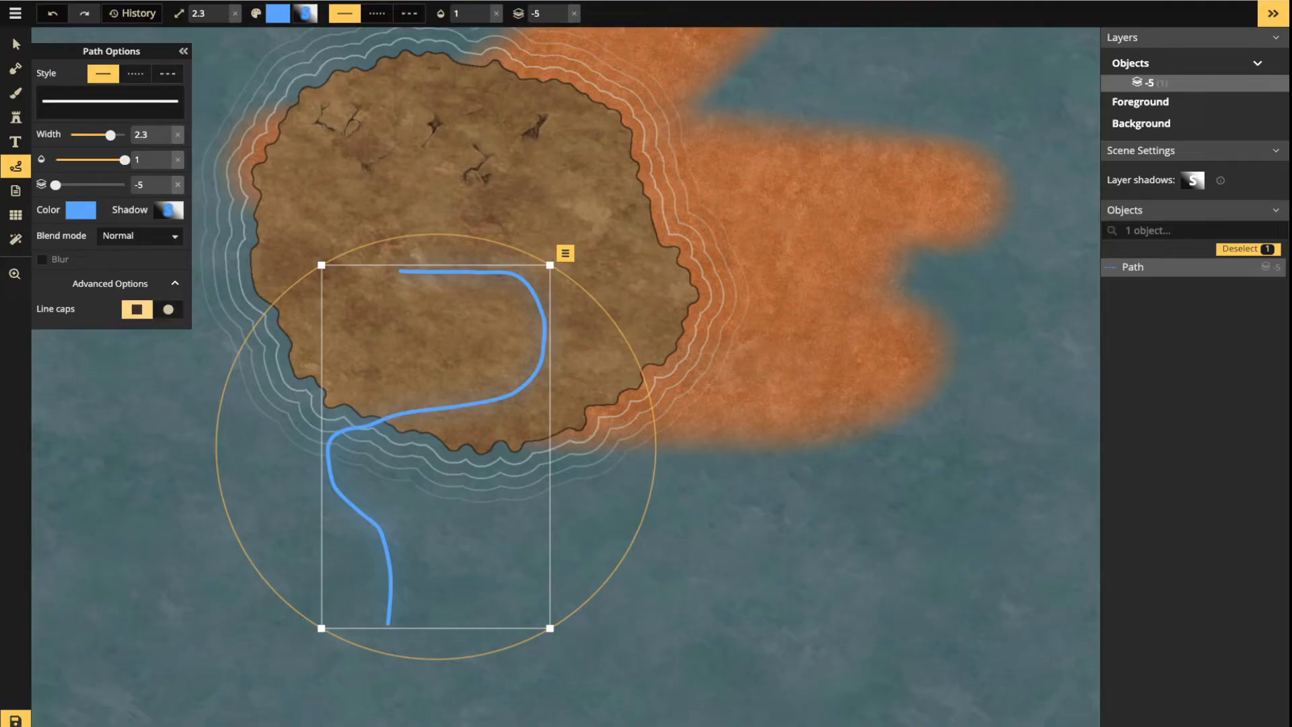
click(169, 310)
scroll(279, 411, up, 4)
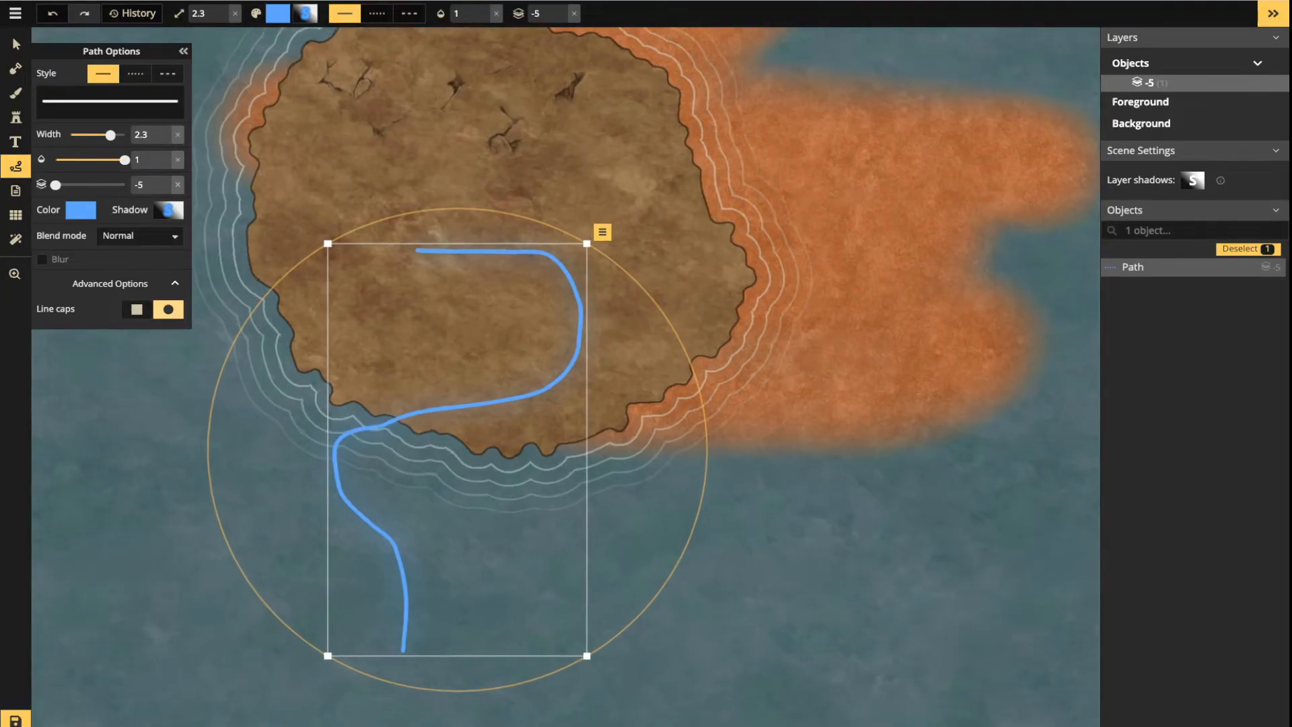
scroll(358, 420, up, 2)
click(137, 309)
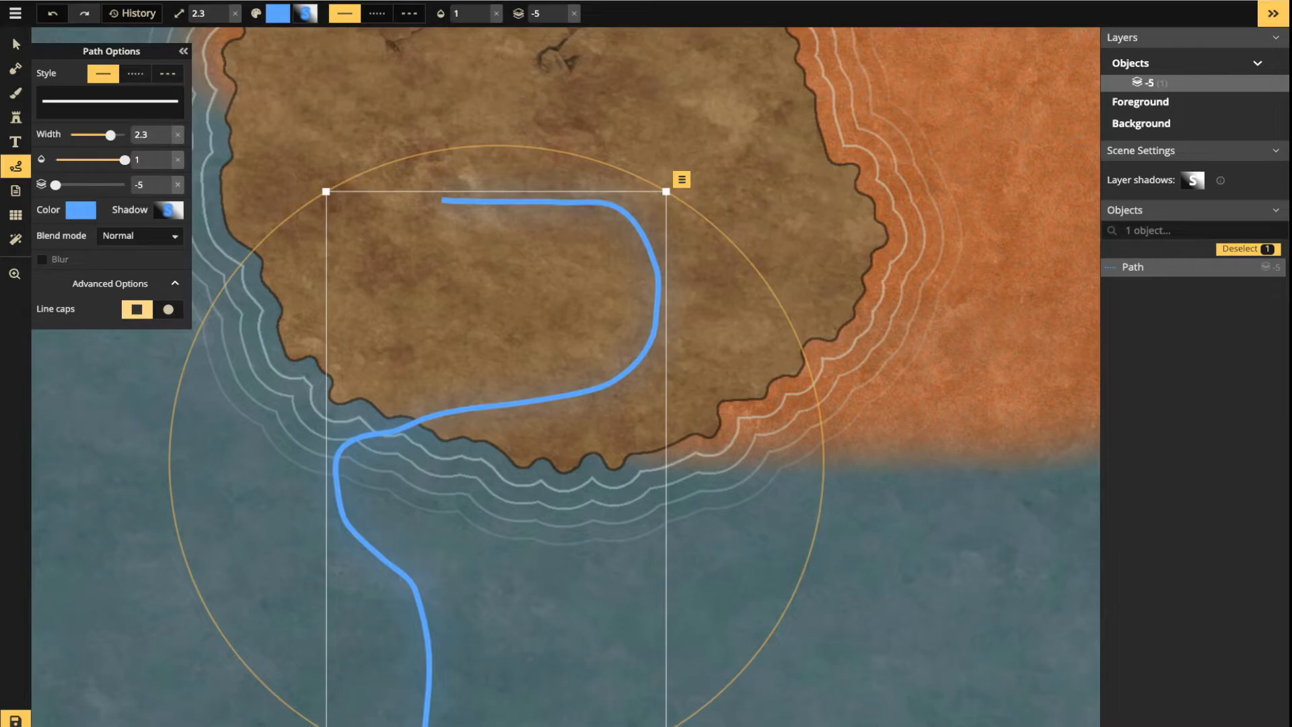
click(169, 310)
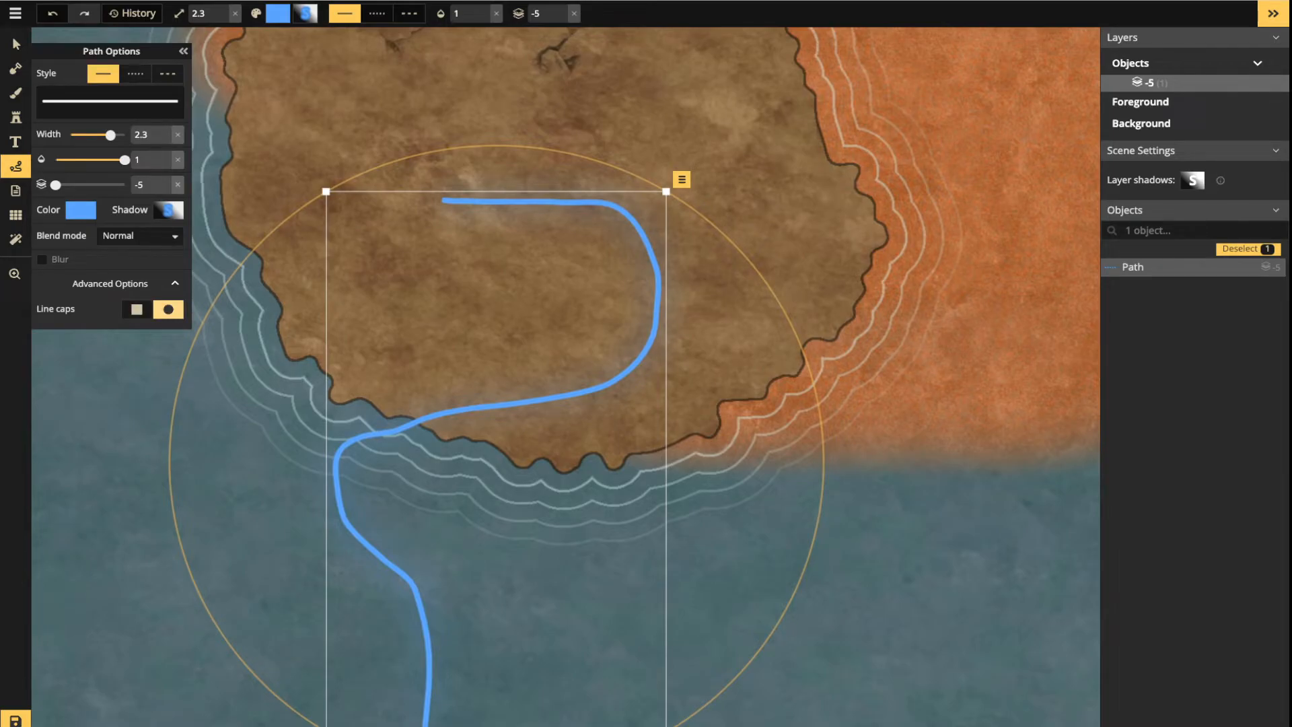
Try the dashed style on the blue path, and switch it to dotted with a gap length of 6
click(135, 73)
click(167, 73)
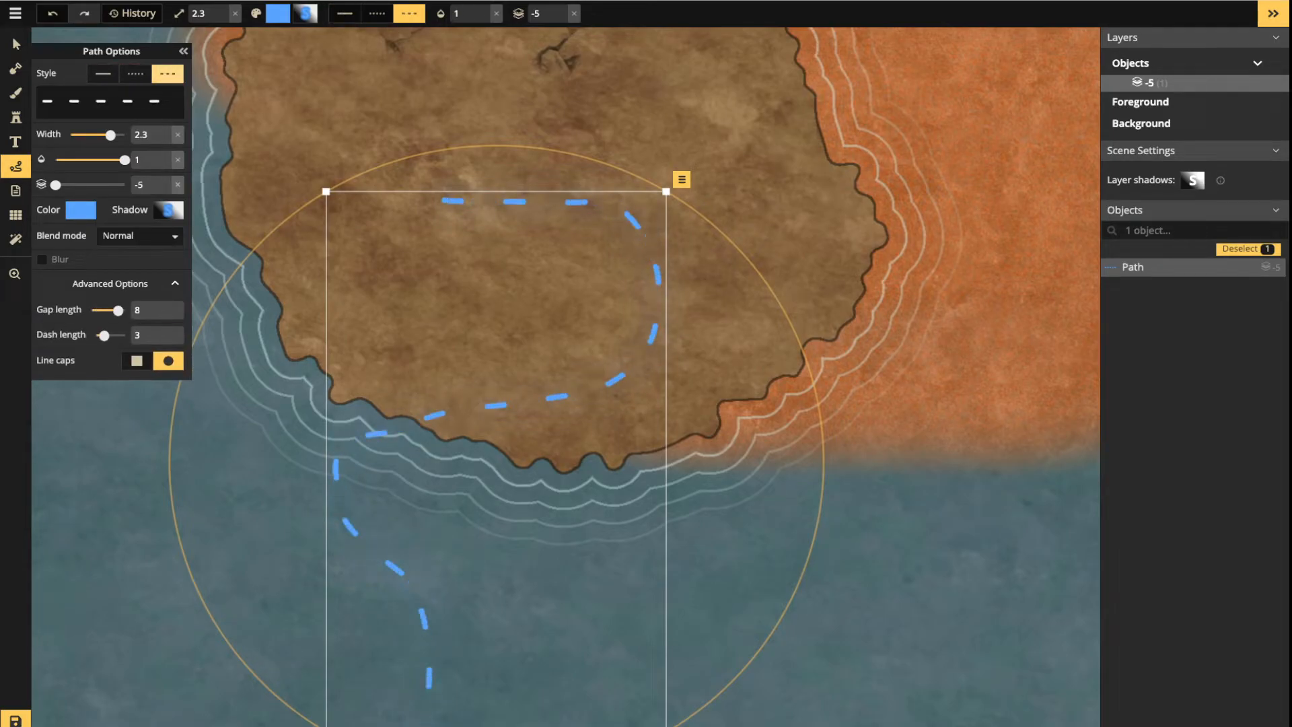
click(135, 74)
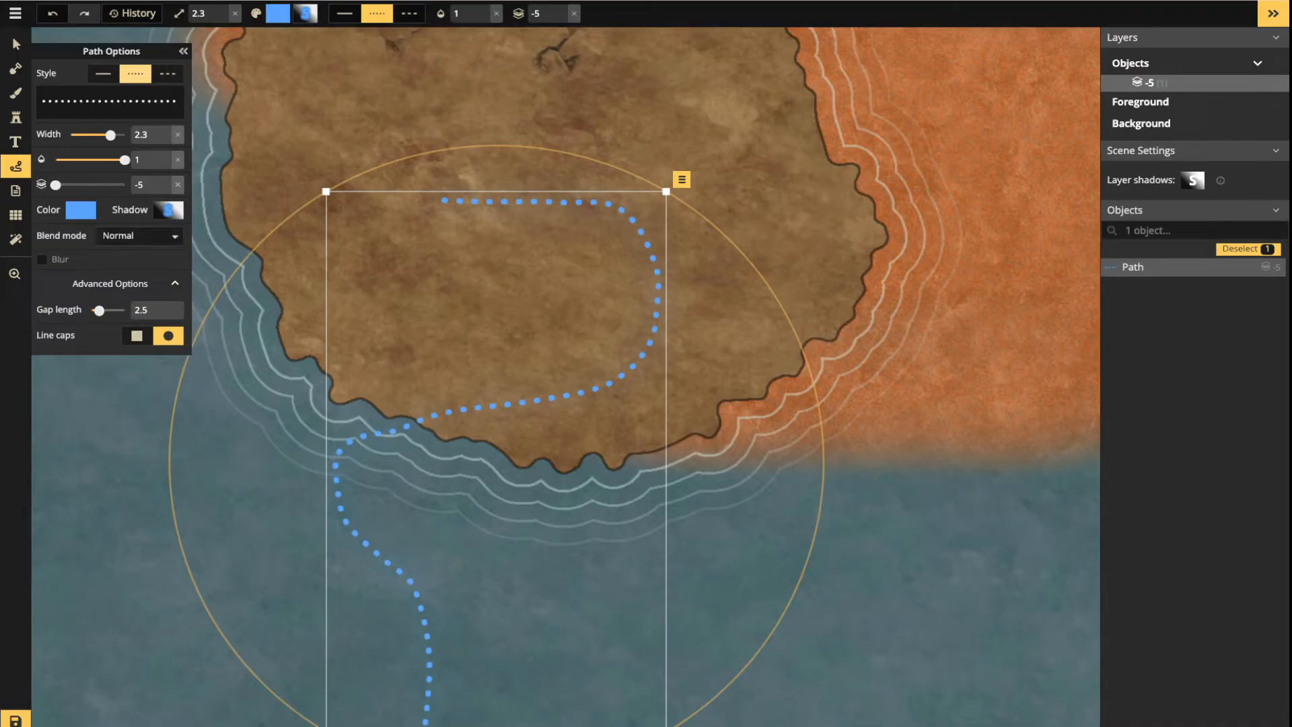
drag(105, 310, 111, 310)
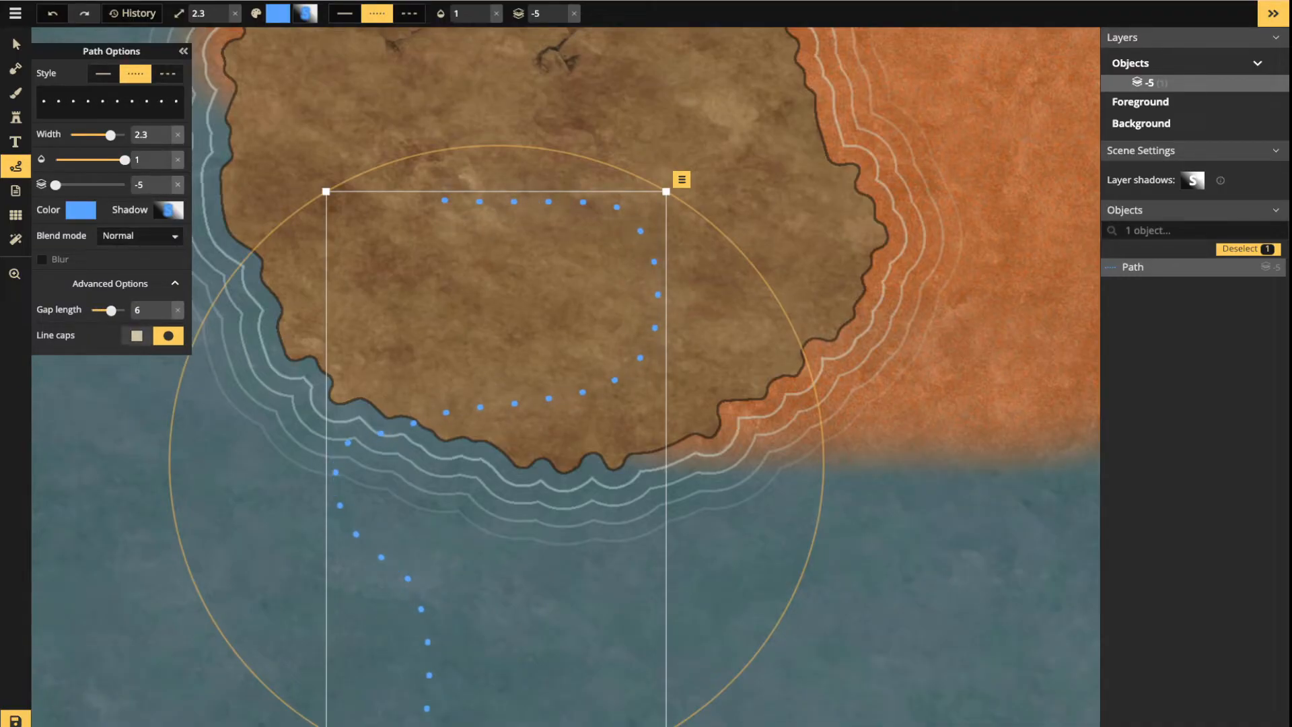
Compare square and round line caps on the dotted path, set its gap length to 5, and delete the path
click(138, 335)
click(168, 336)
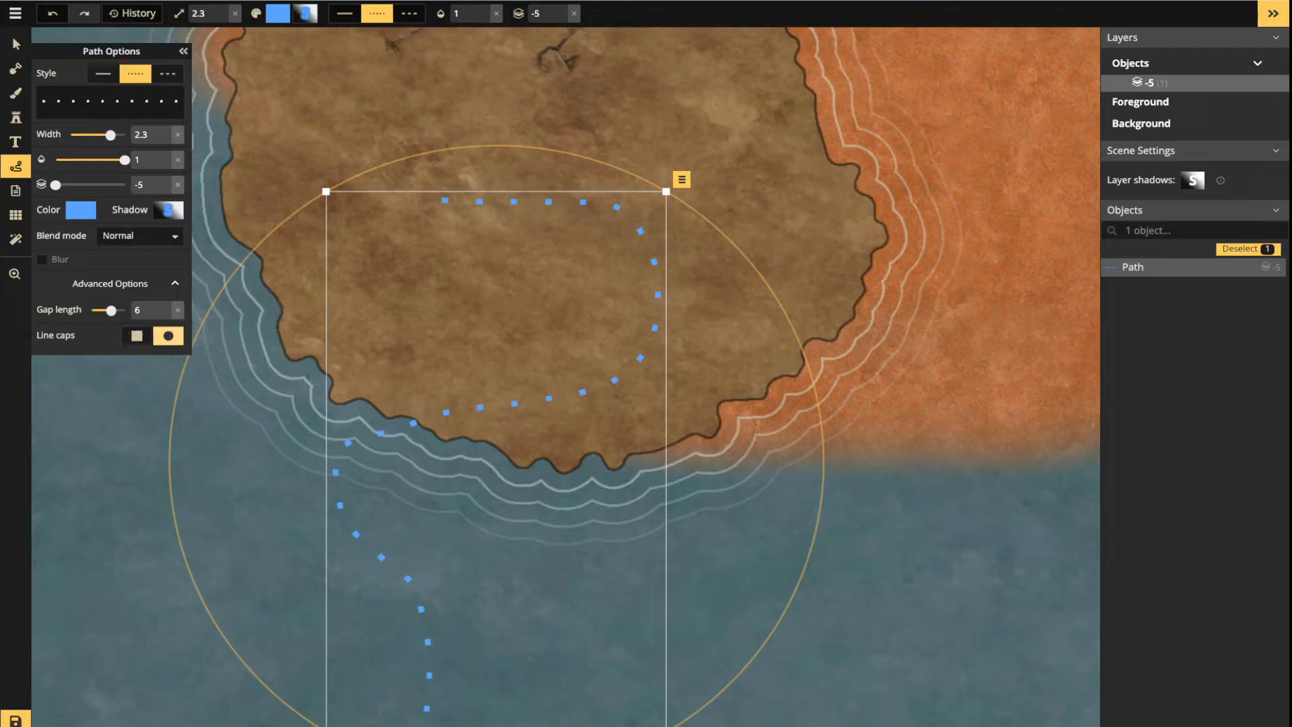
mouse_move(111, 310)
mouse_down()
mouse_move(90, 310)
mouse_move(125, 310)
mouse_move(108, 310)
mouse_up()
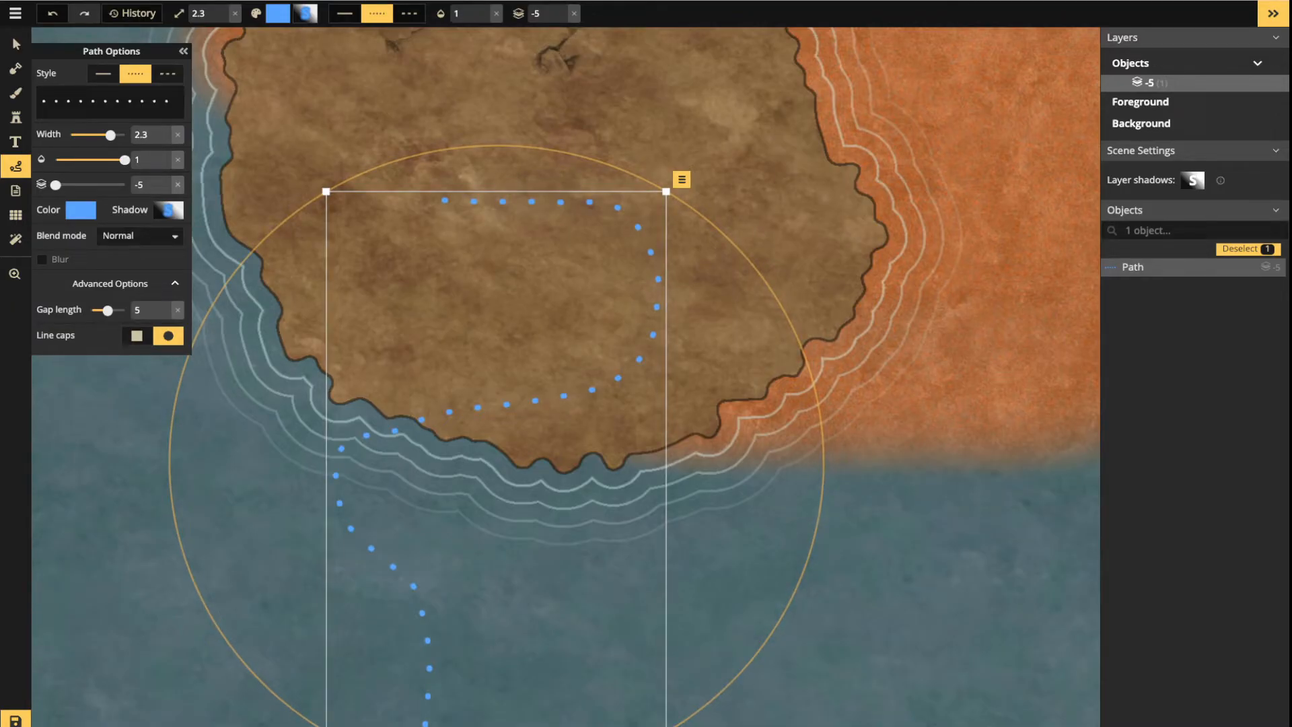
key(Delete)
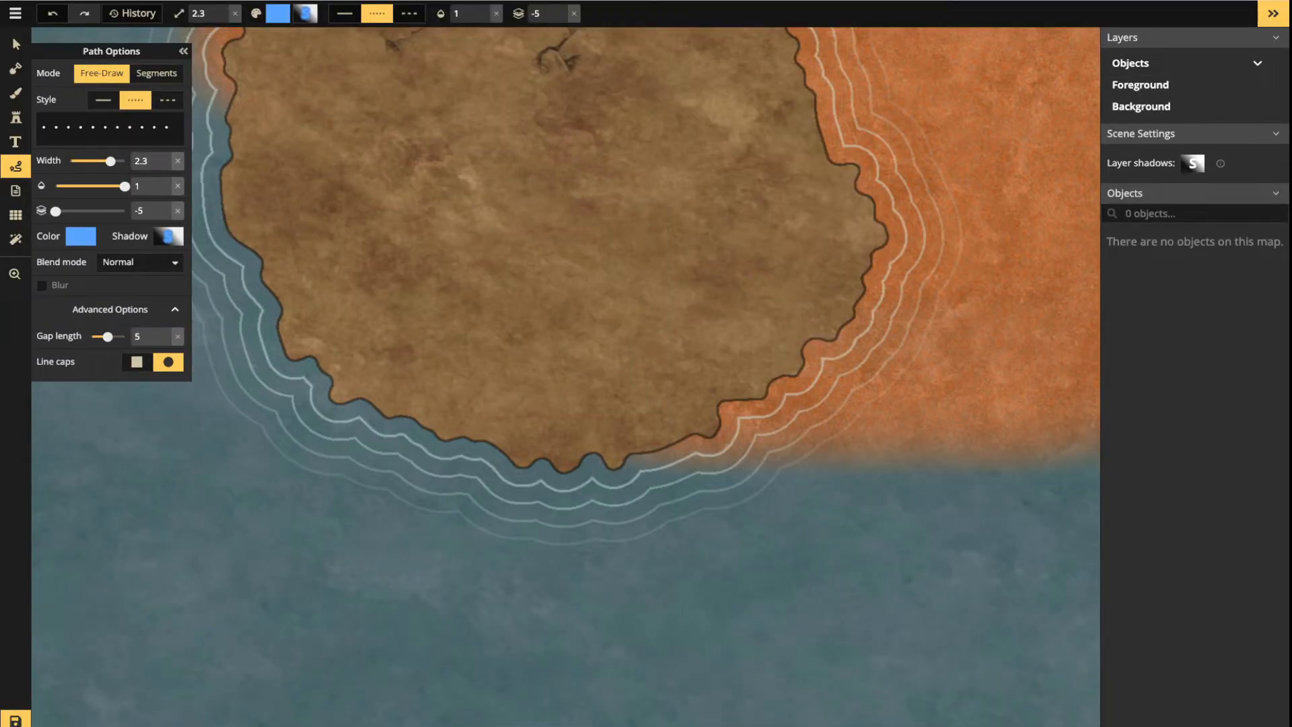
Bring the whole island into view and place a new note among the cracks in its northern part
click(15, 191)
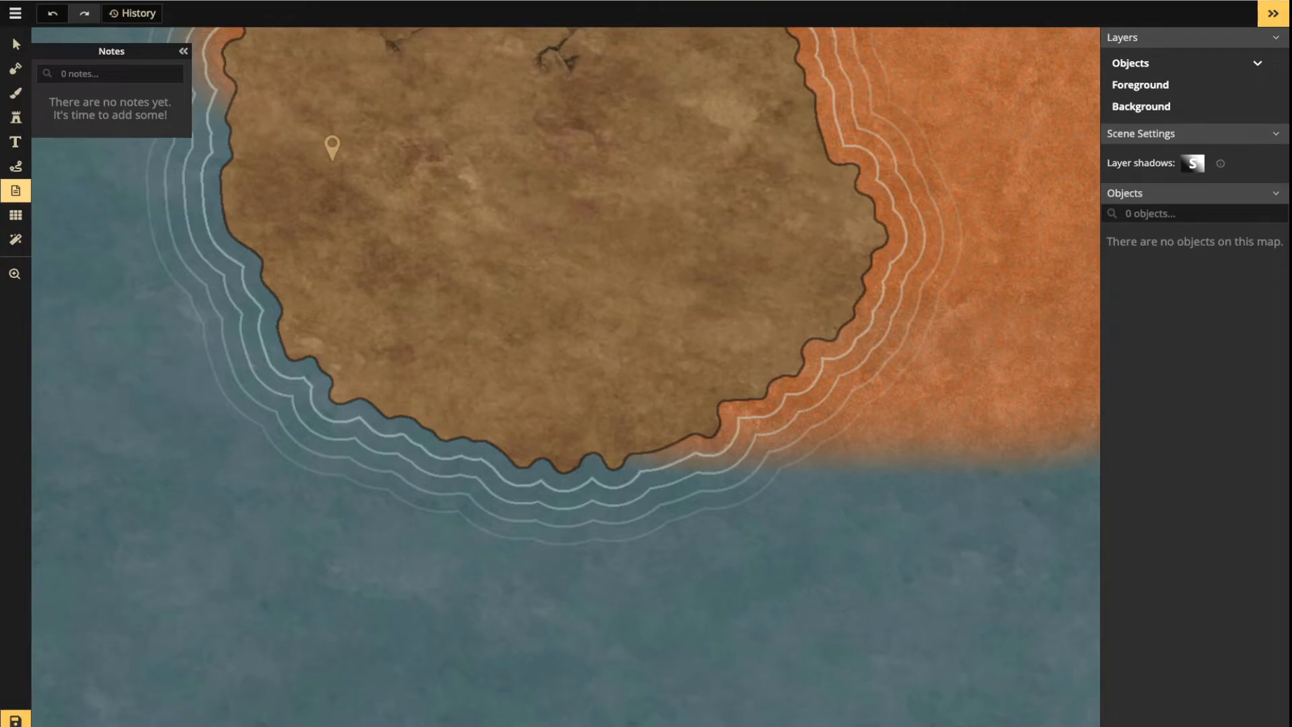
scroll(332, 148, down, 2)
key(space)
drag(392, 119, 401, 324)
key(space)
drag(380, 230, 384, 258)
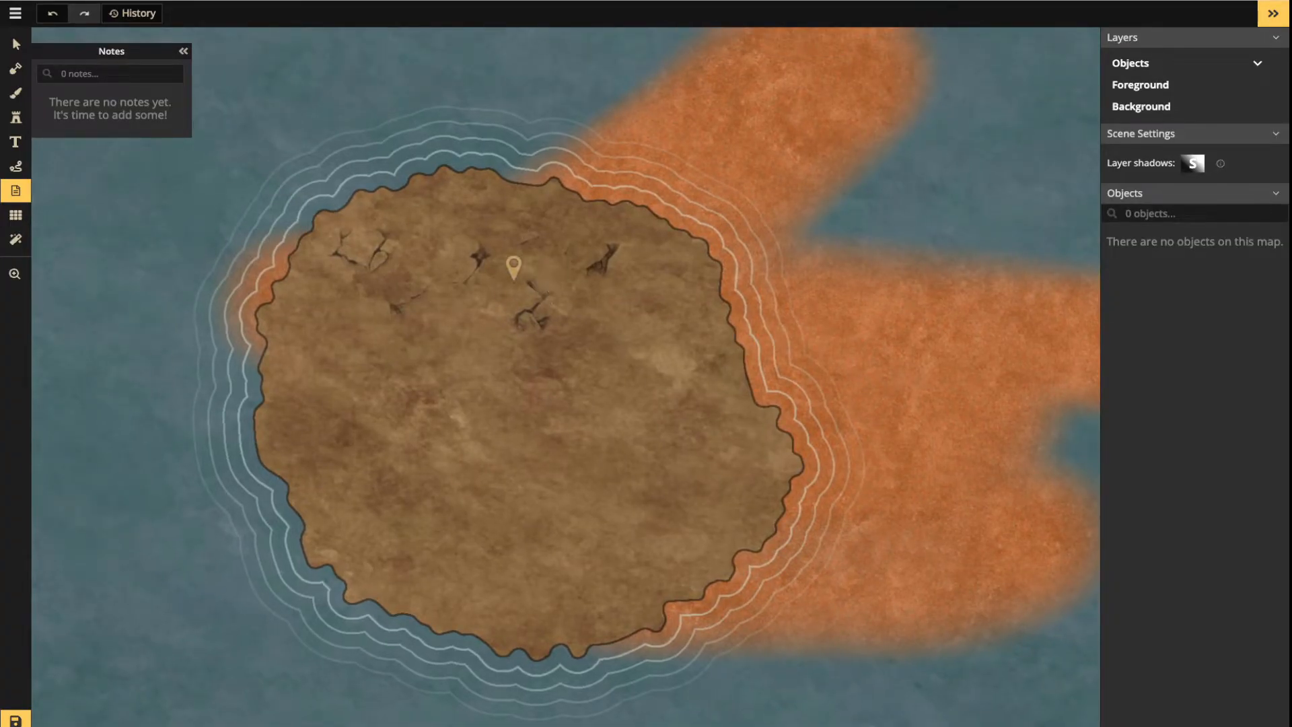
click(513, 276)
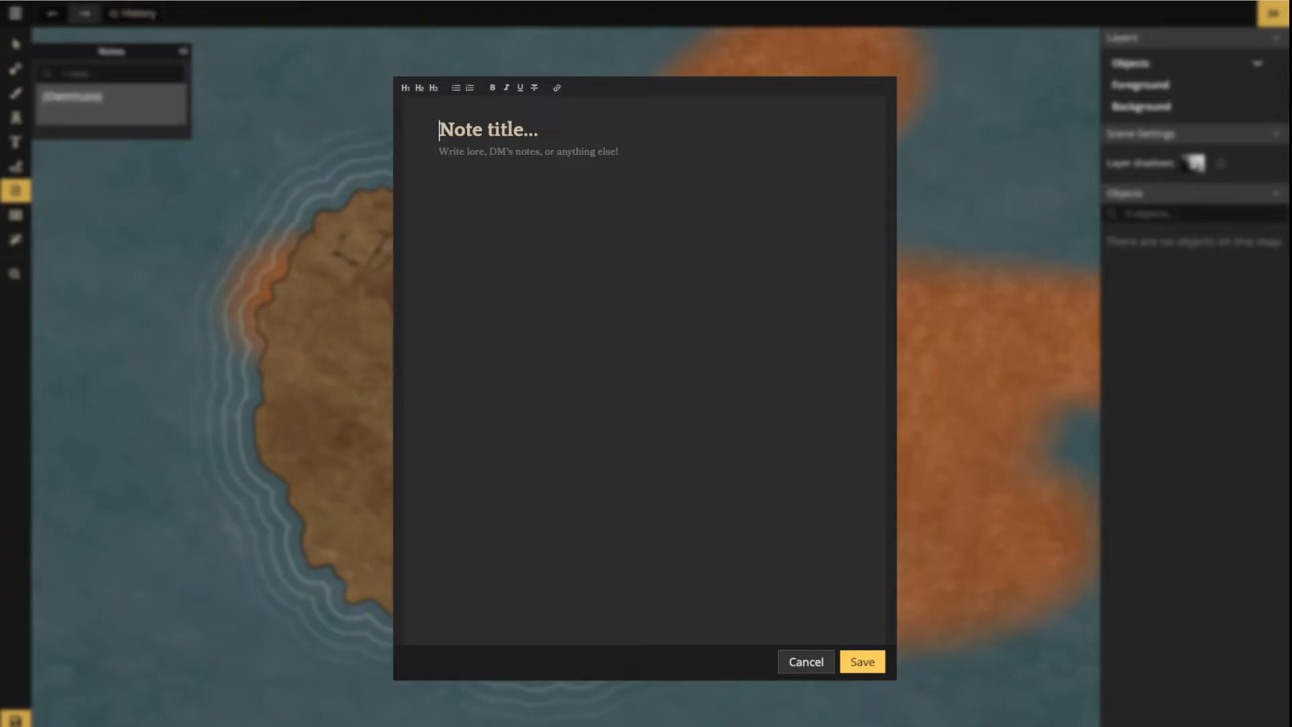
Title the note POO, fill its body with "YAY" followed by random filler text, and save it
text(POO)
key(Return)
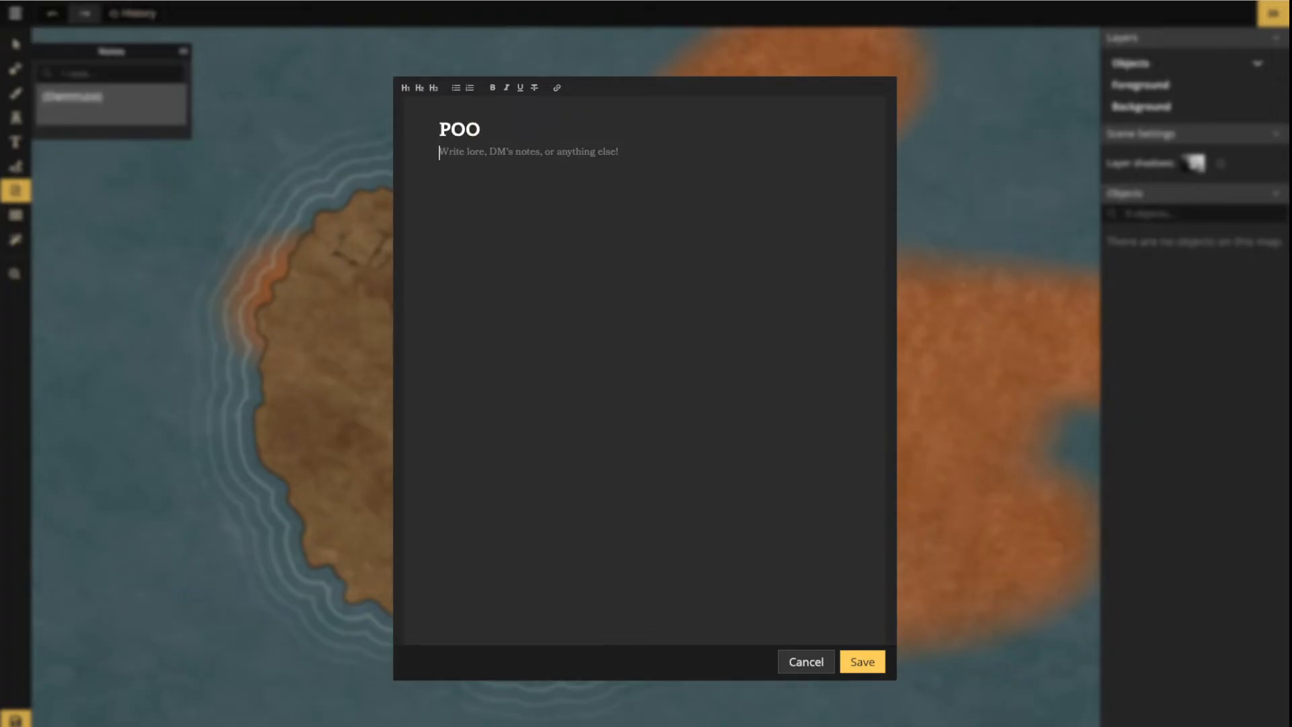
text(Y)
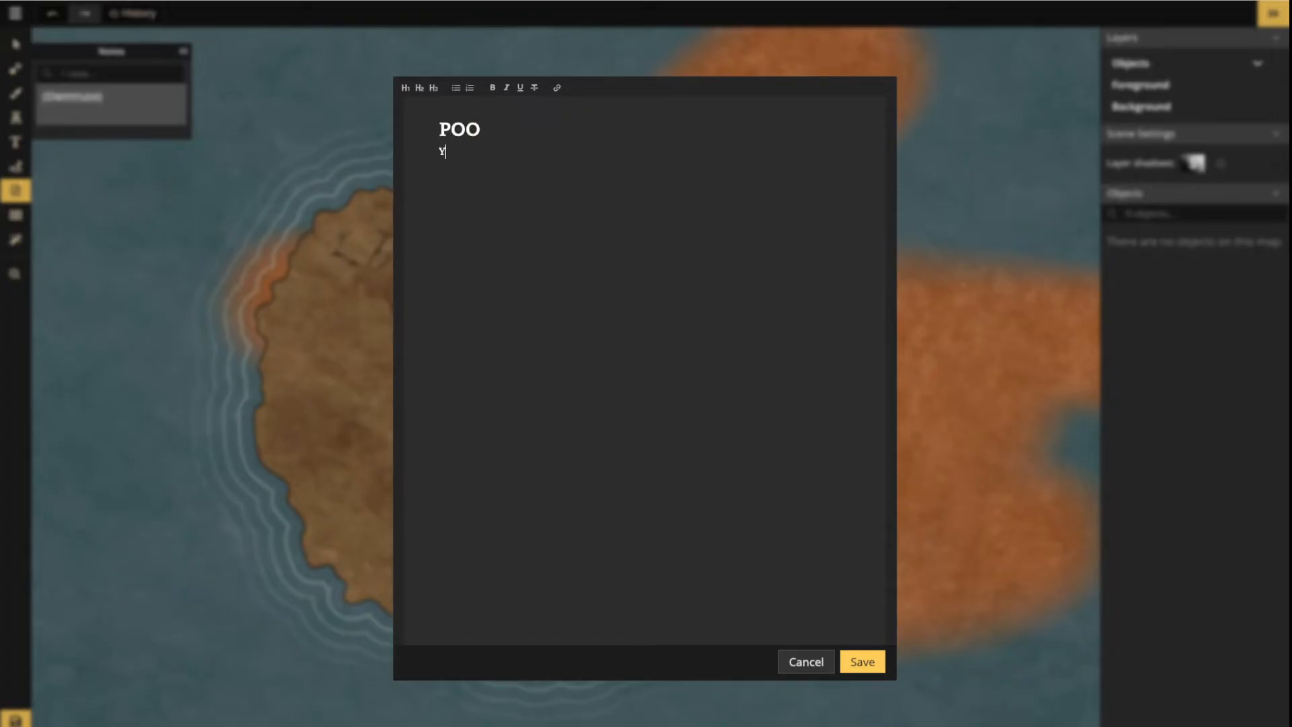
text(AY POONDHDSNLBIEQRVIUERLVQEIURVNEQRNVIUQERVNIUREQN)
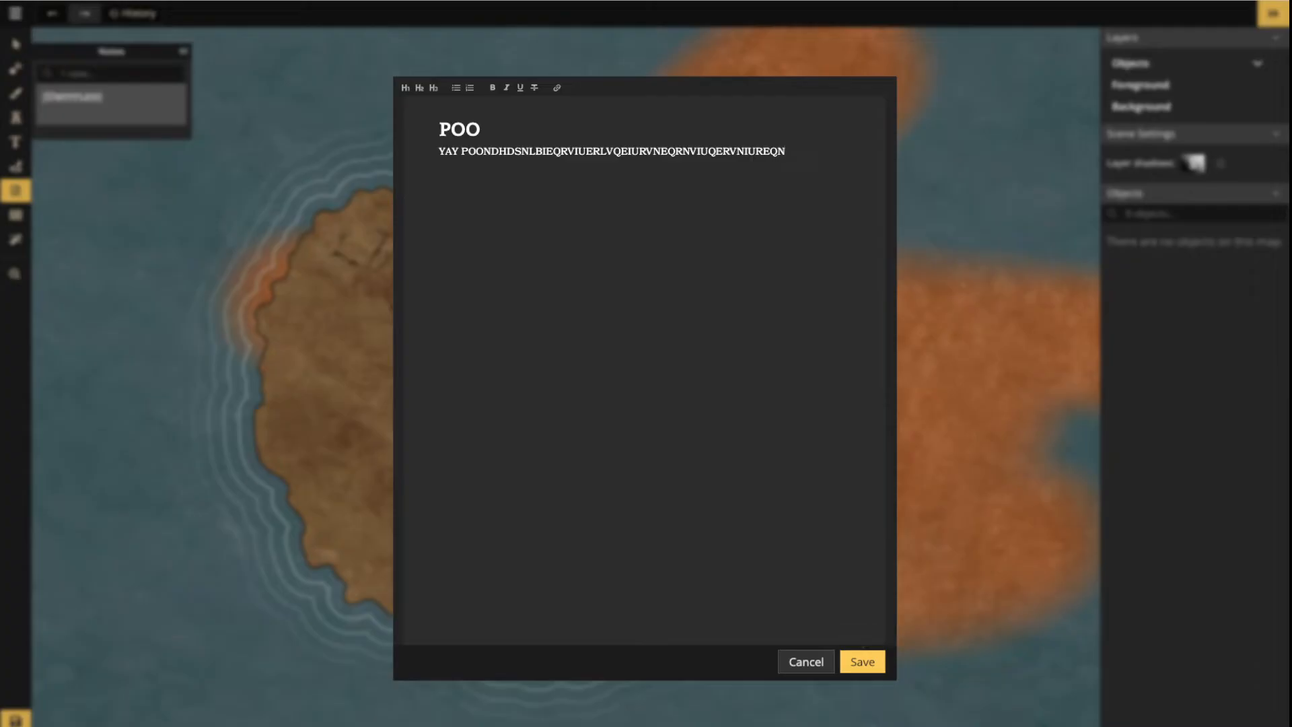
click(862, 661)
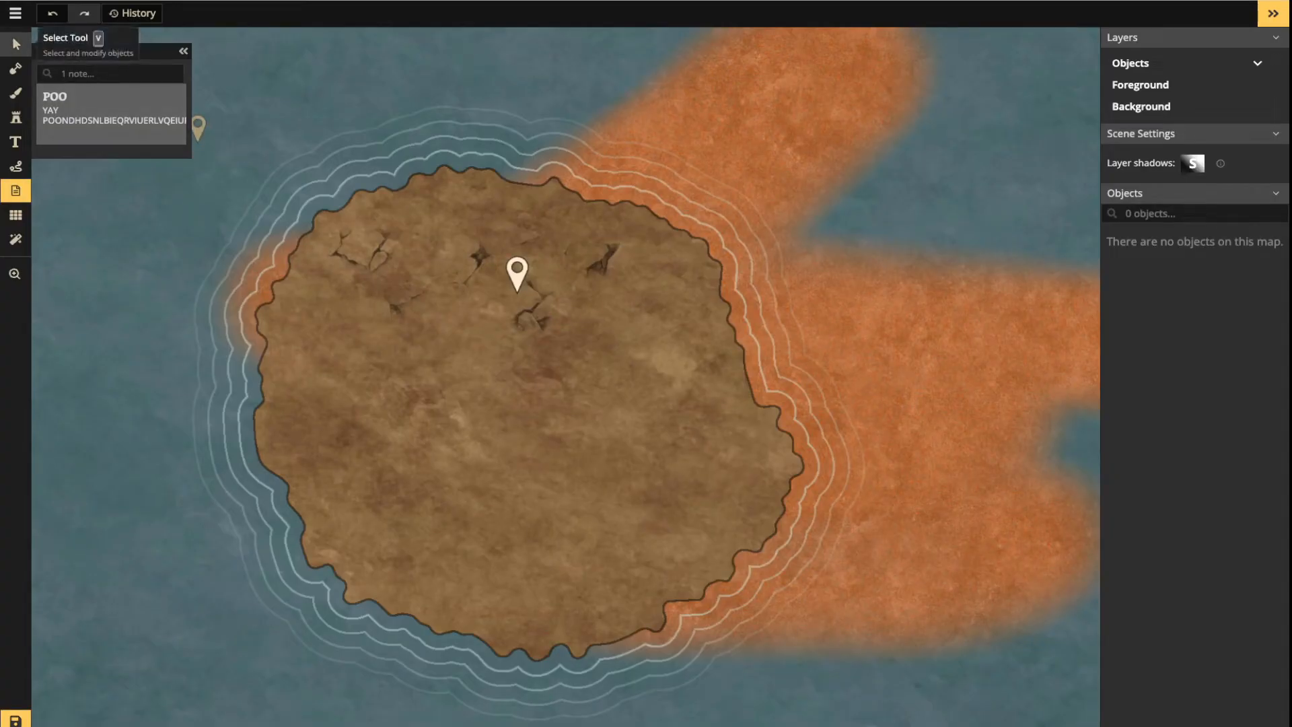
Switch to the Select tool to view the map without its note marker, and return to the notes
click(16, 43)
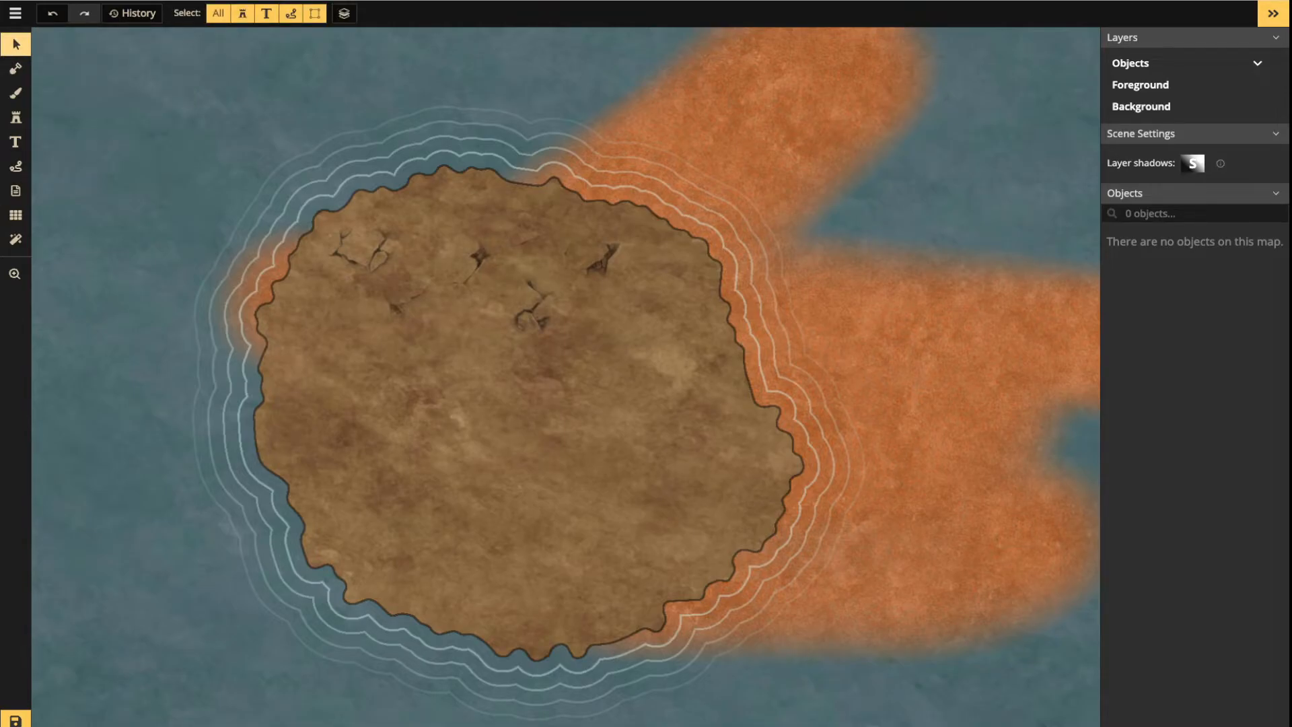
scroll(535, 437, down, 2)
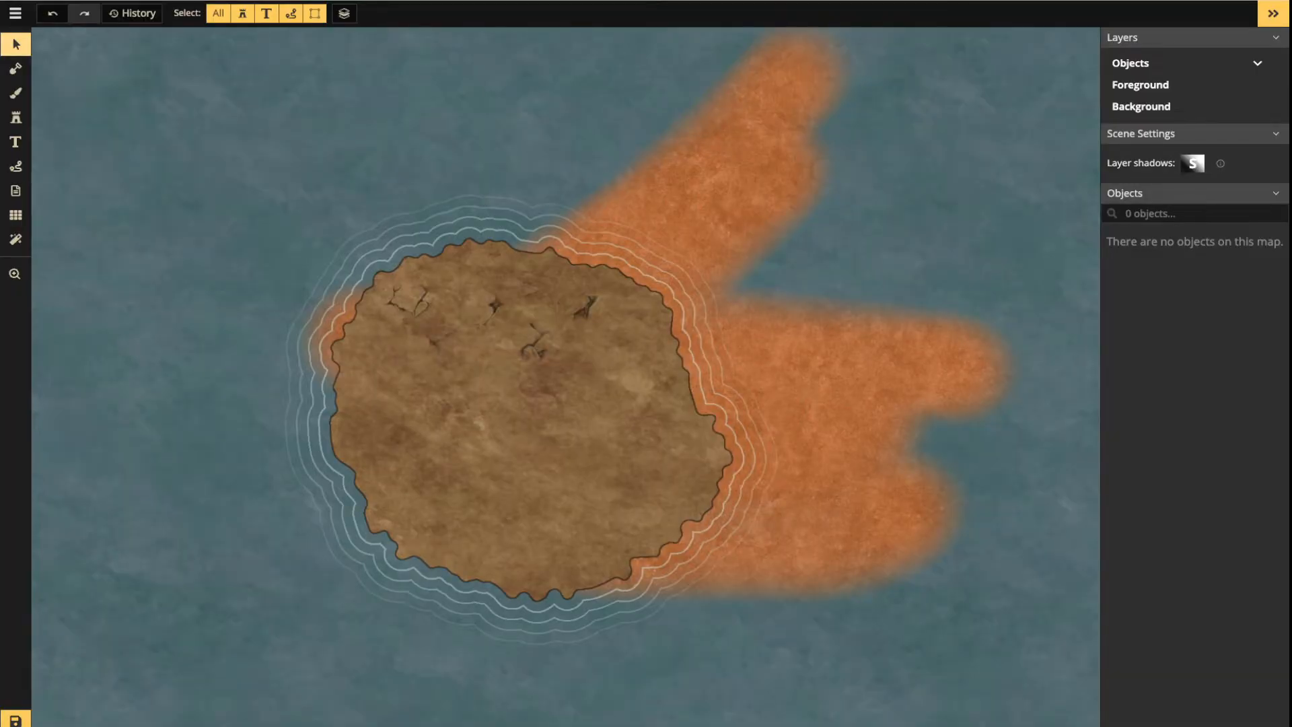
click(16, 190)
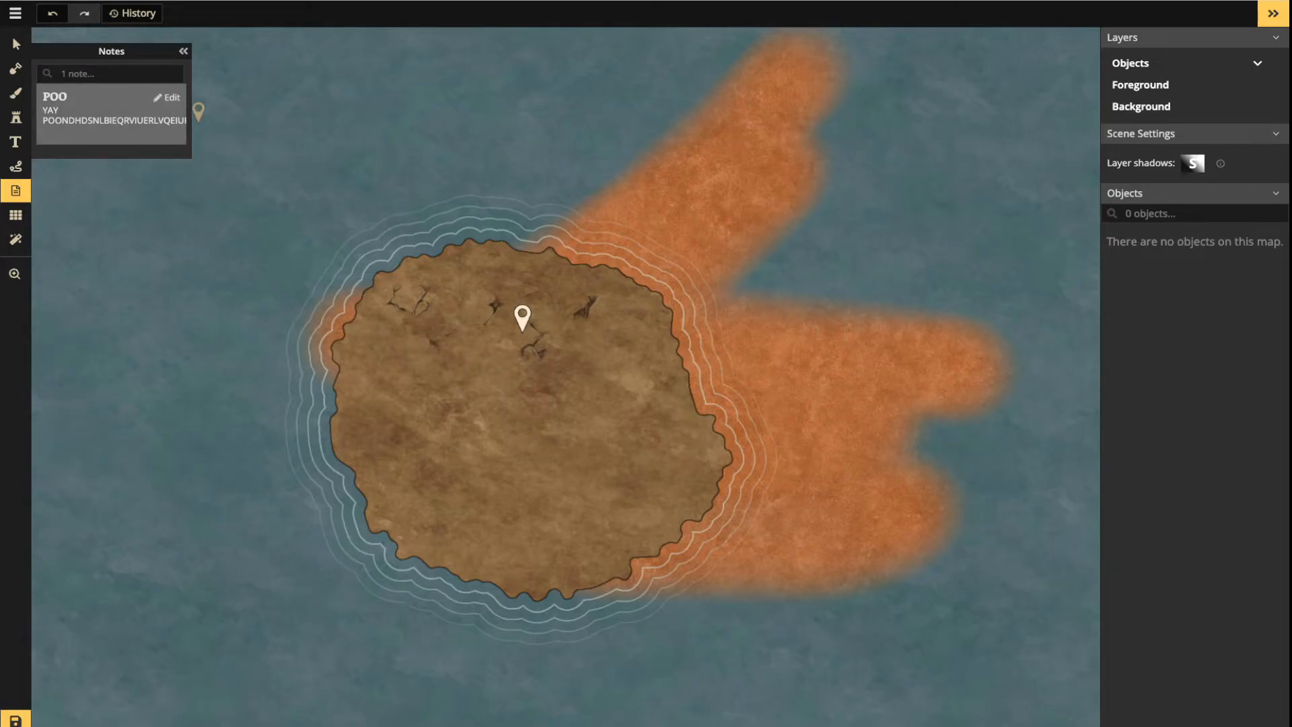
Open the POO note for editing, close it without changes, and delete the note
click(167, 97)
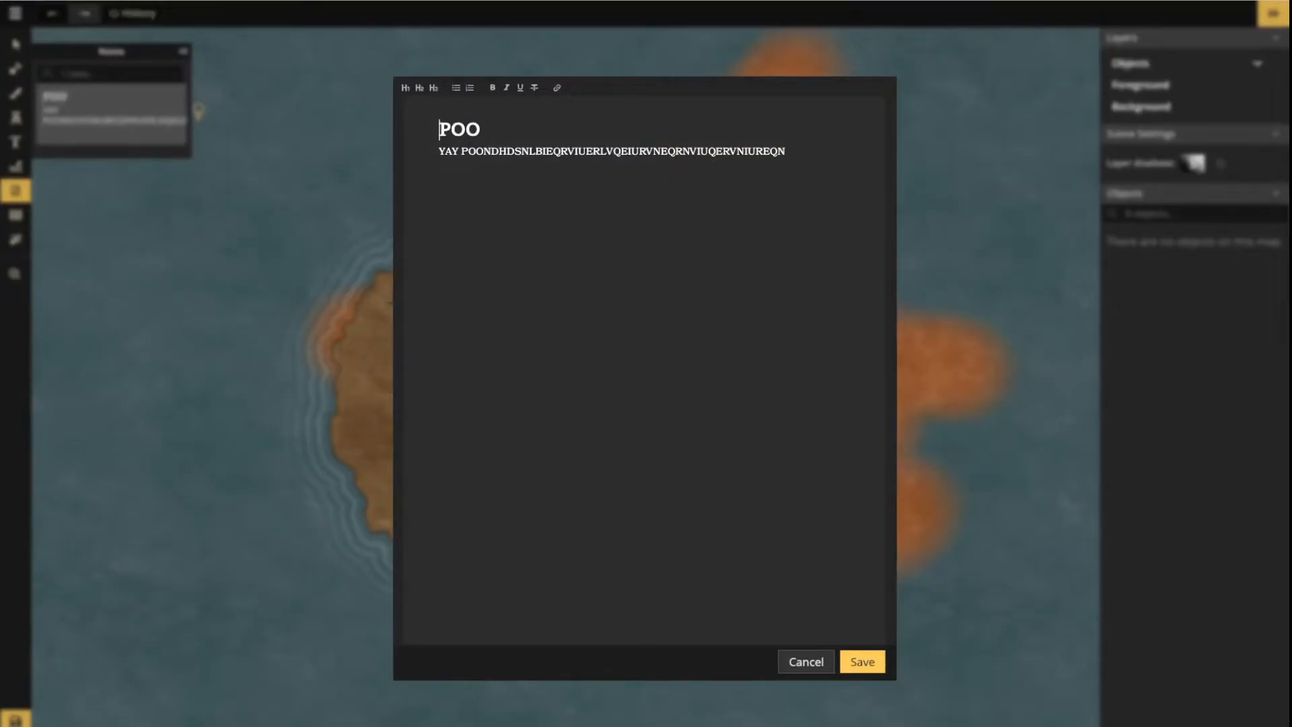
click(806, 661)
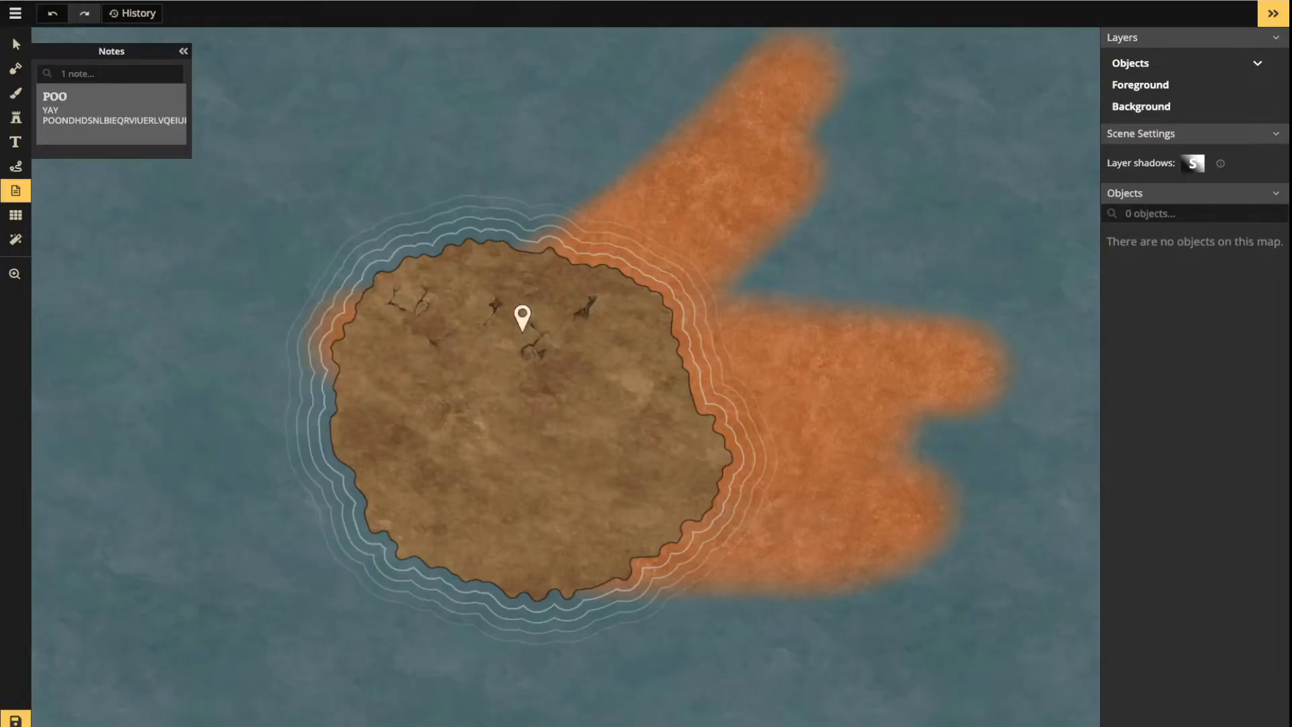
key(Delete)
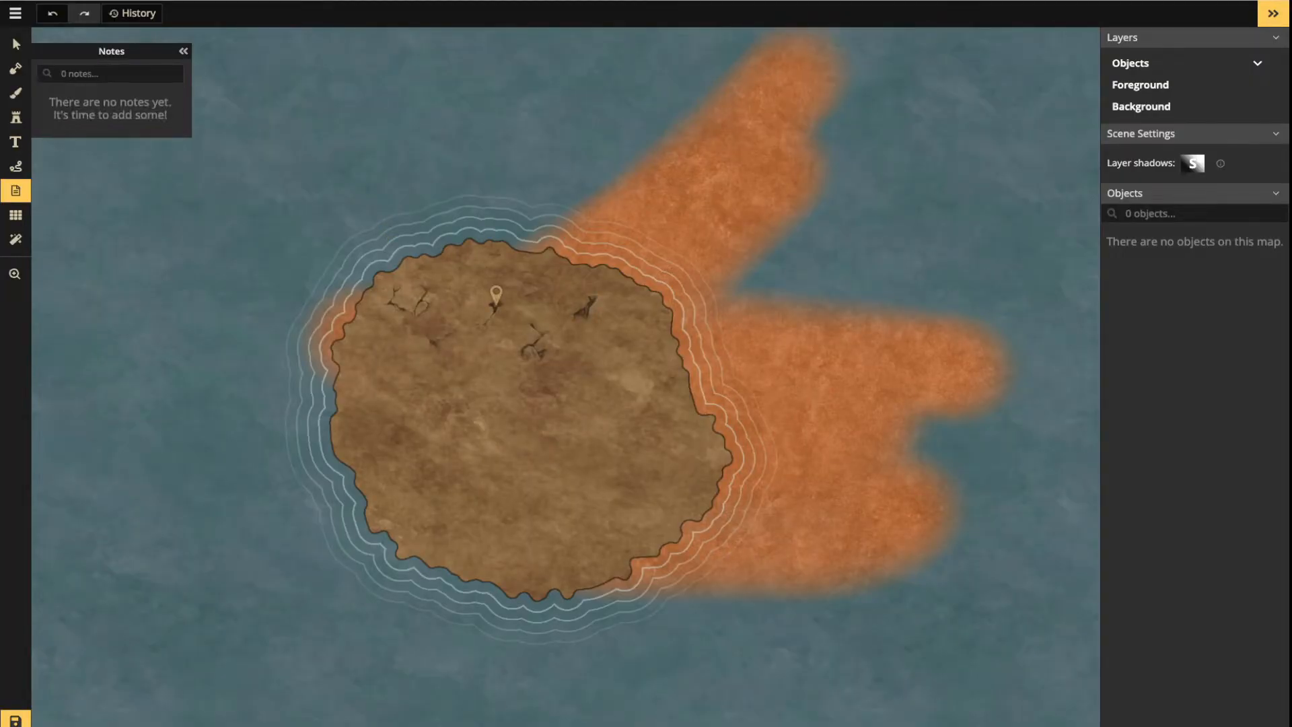
Place six untitled notes across the island, closing each note's editor without entering any text
click(455, 290)
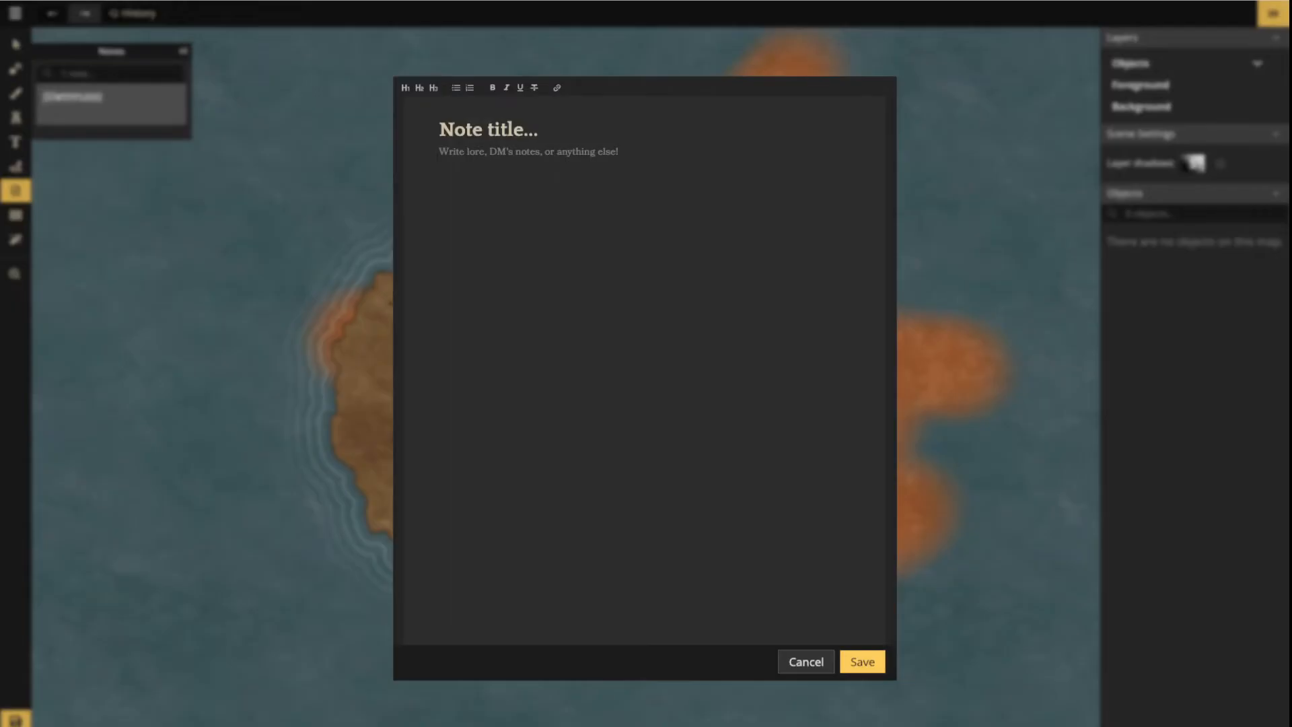
key(Escape)
click(460, 358)
key(Escape)
click(595, 364)
key(Escape)
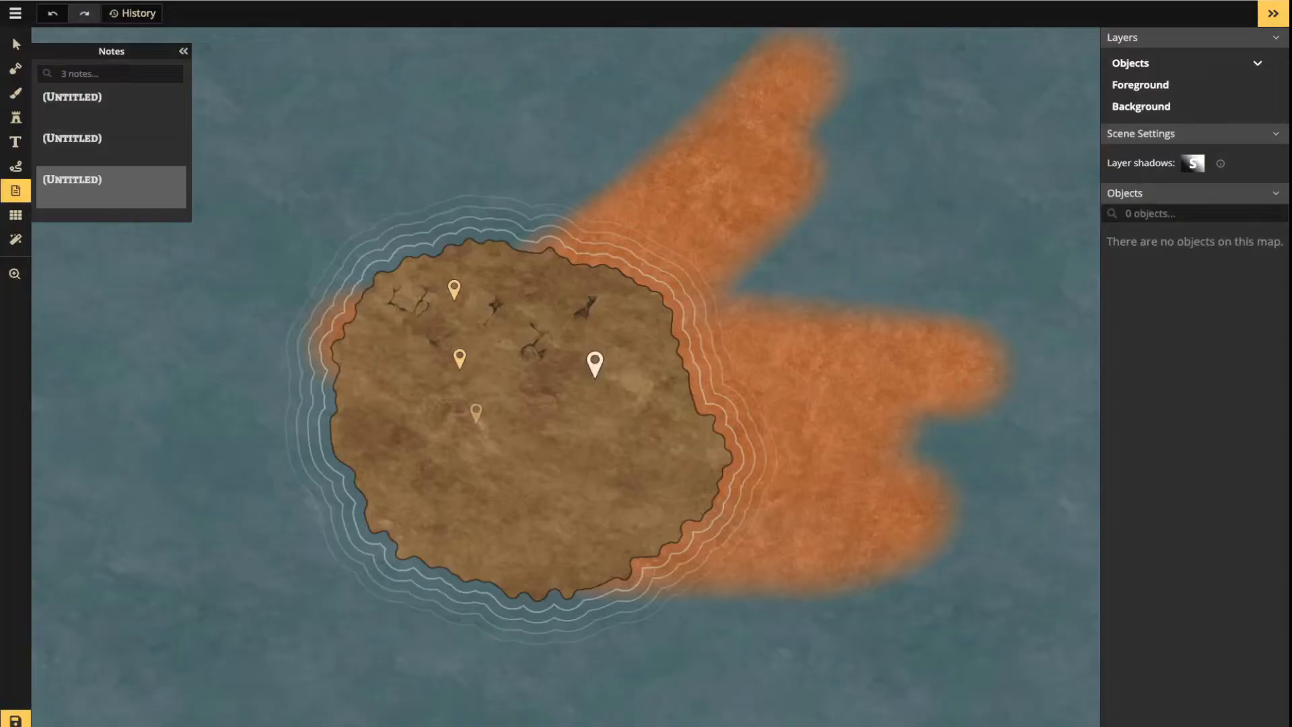
click(464, 422)
click(563, 434)
click(383, 382)
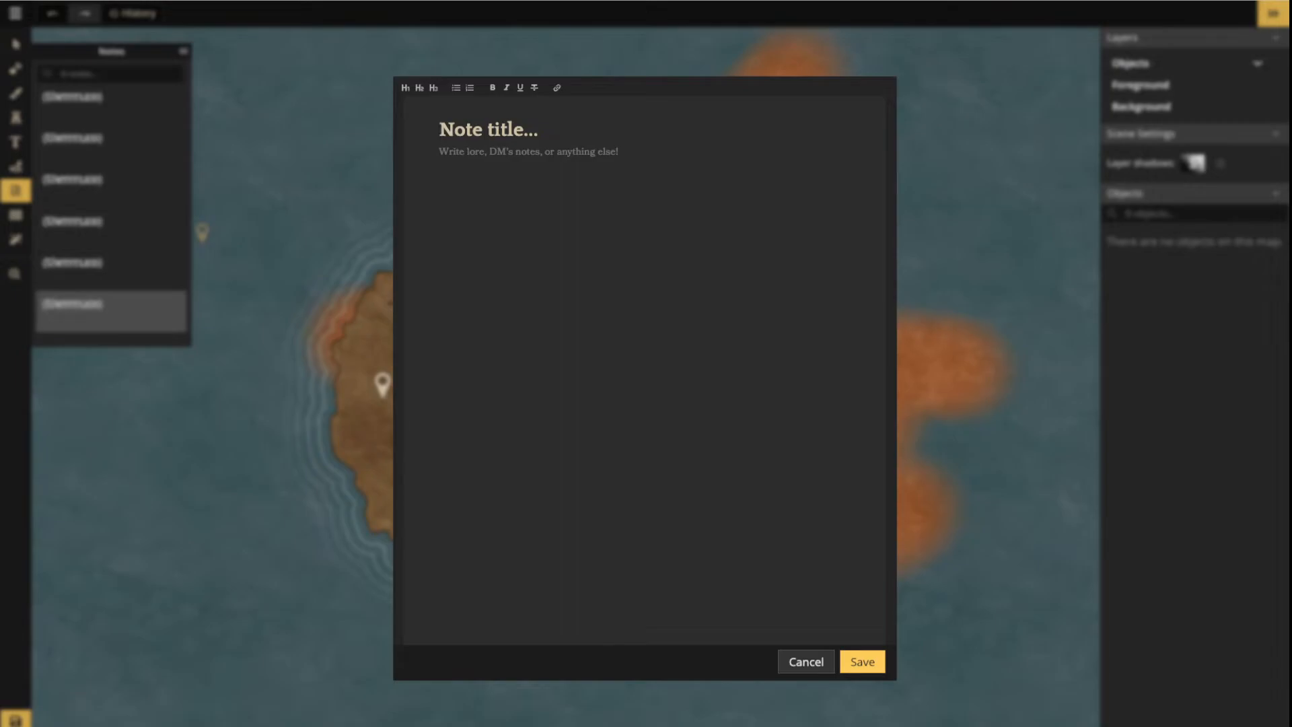
click(806, 662)
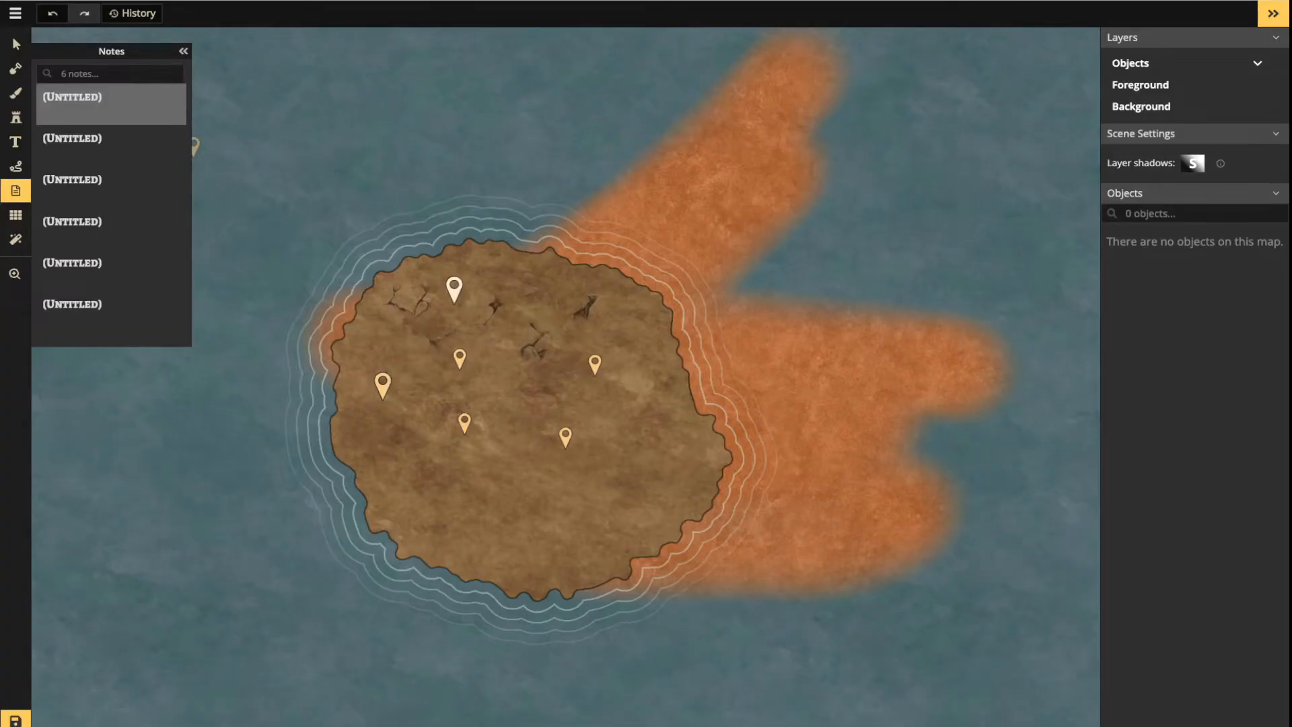
Delete all six untitled notes from the island and switch to the Select tool
key(Delete)
click(111, 104)
key(Delete)
click(162, 108)
key(Delete)
click(464, 423)
key(Delete)
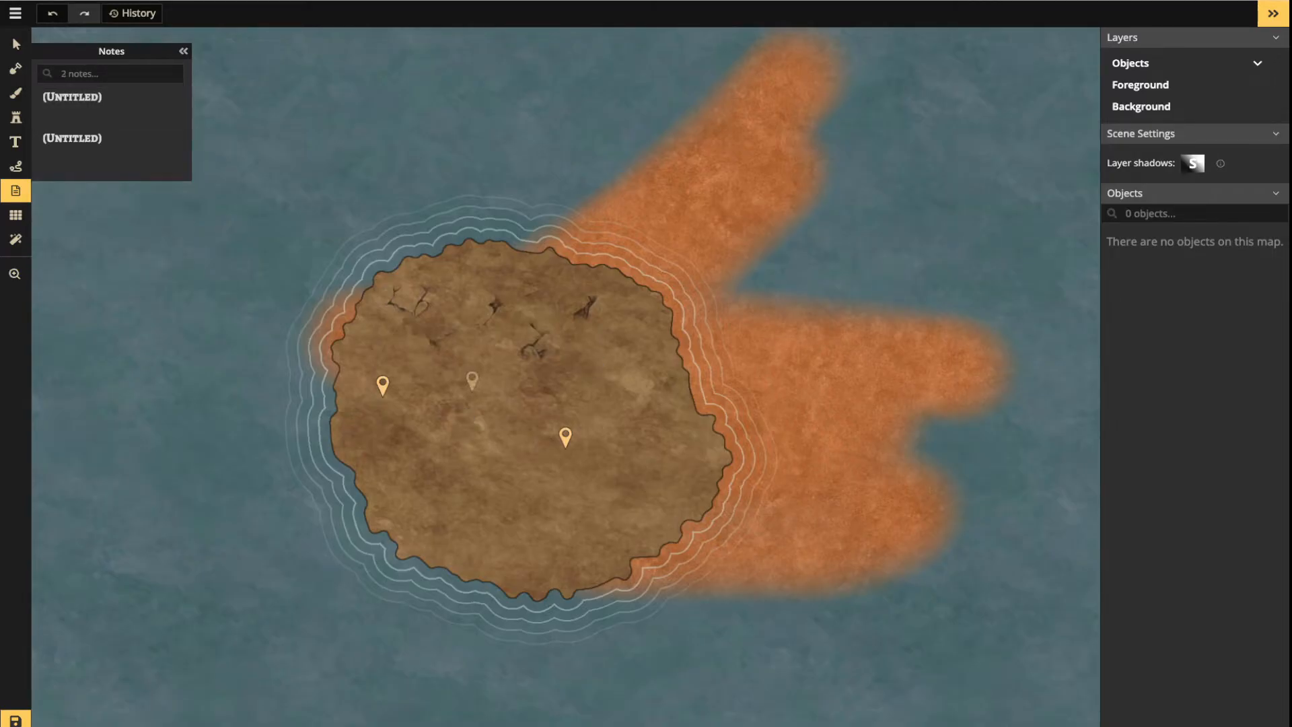
click(565, 438)
key(Delete)
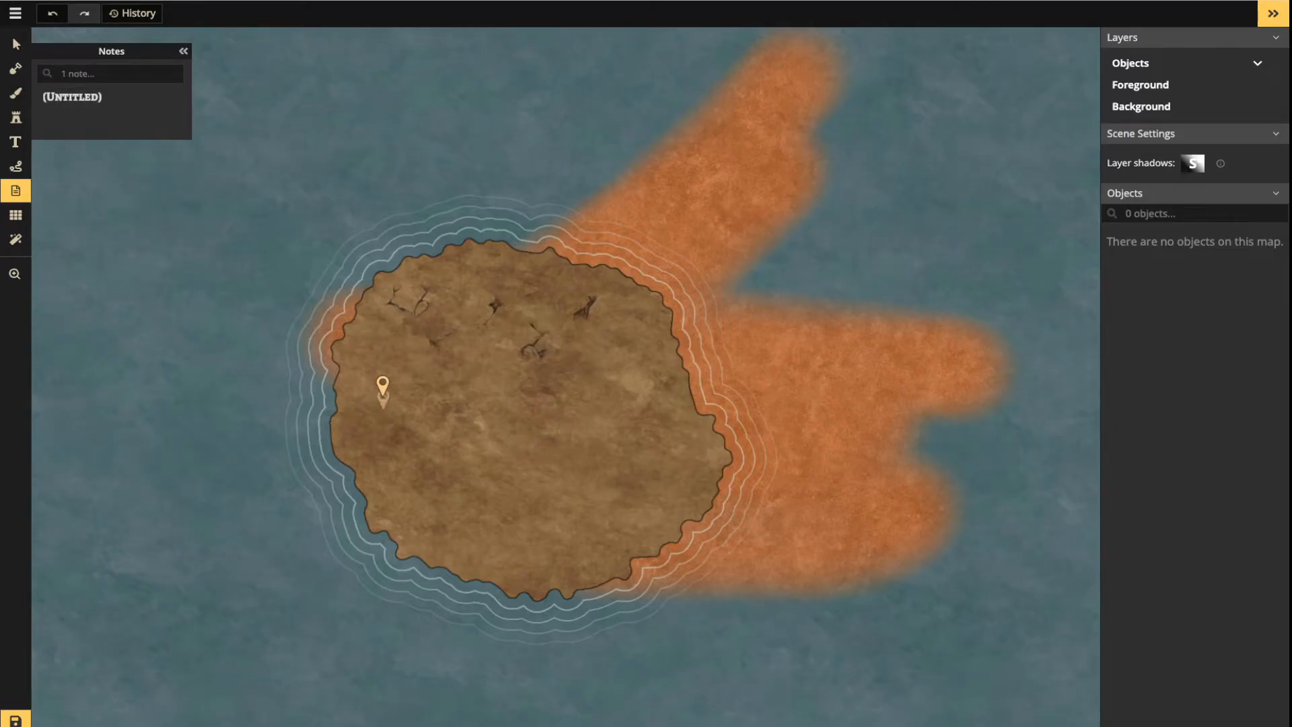
click(382, 389)
key(Delete)
click(16, 43)
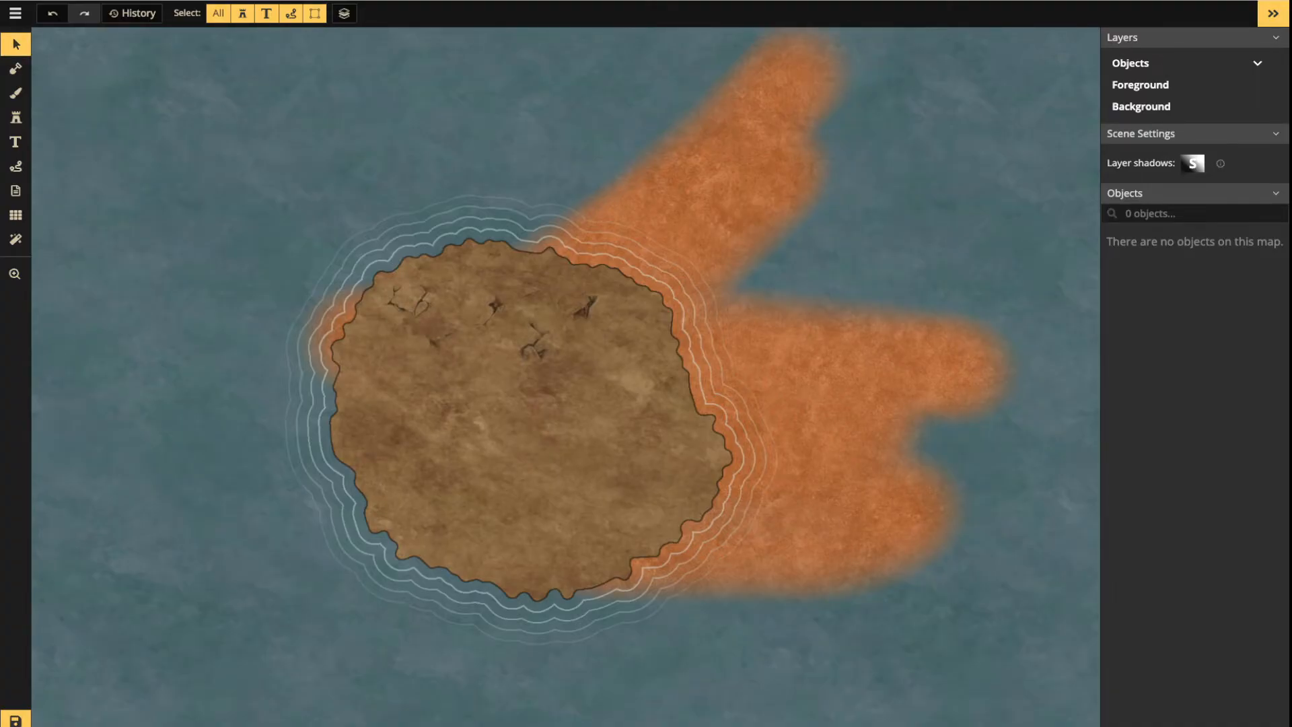
Turn on the map grid with the Grid tool and view it over the whole map
click(16, 191)
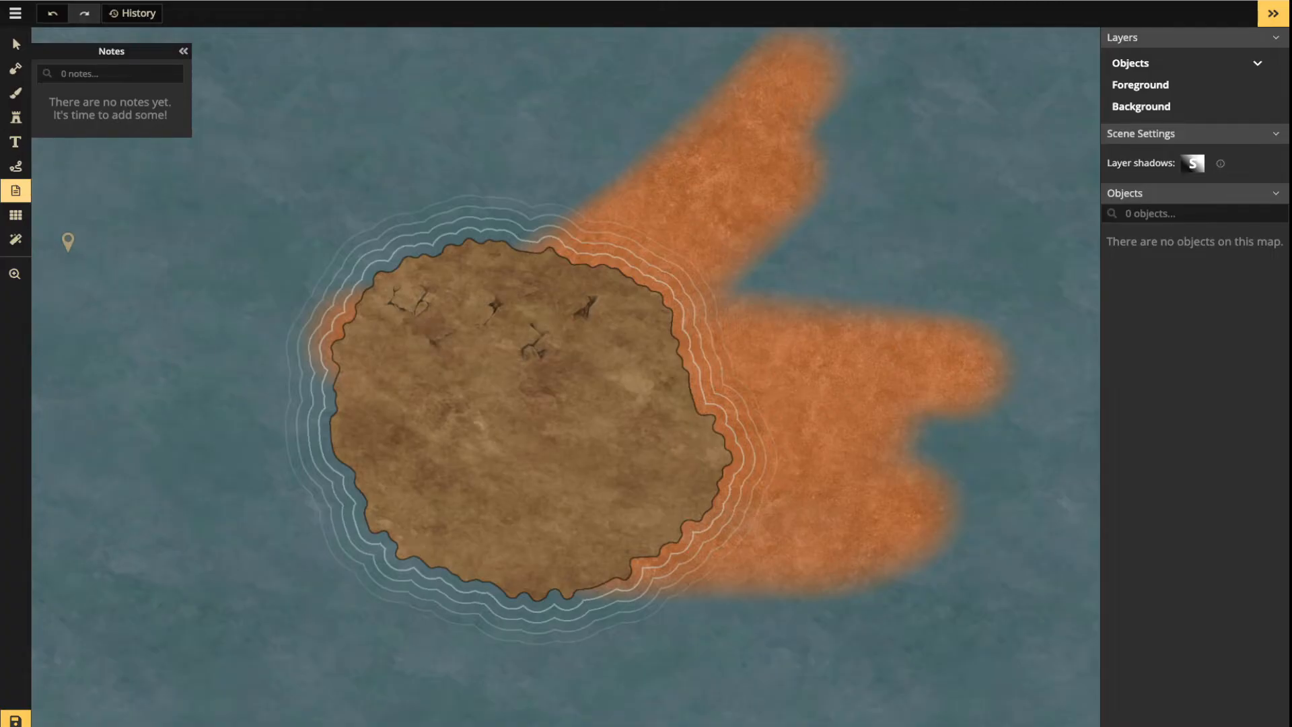
click(30, 216)
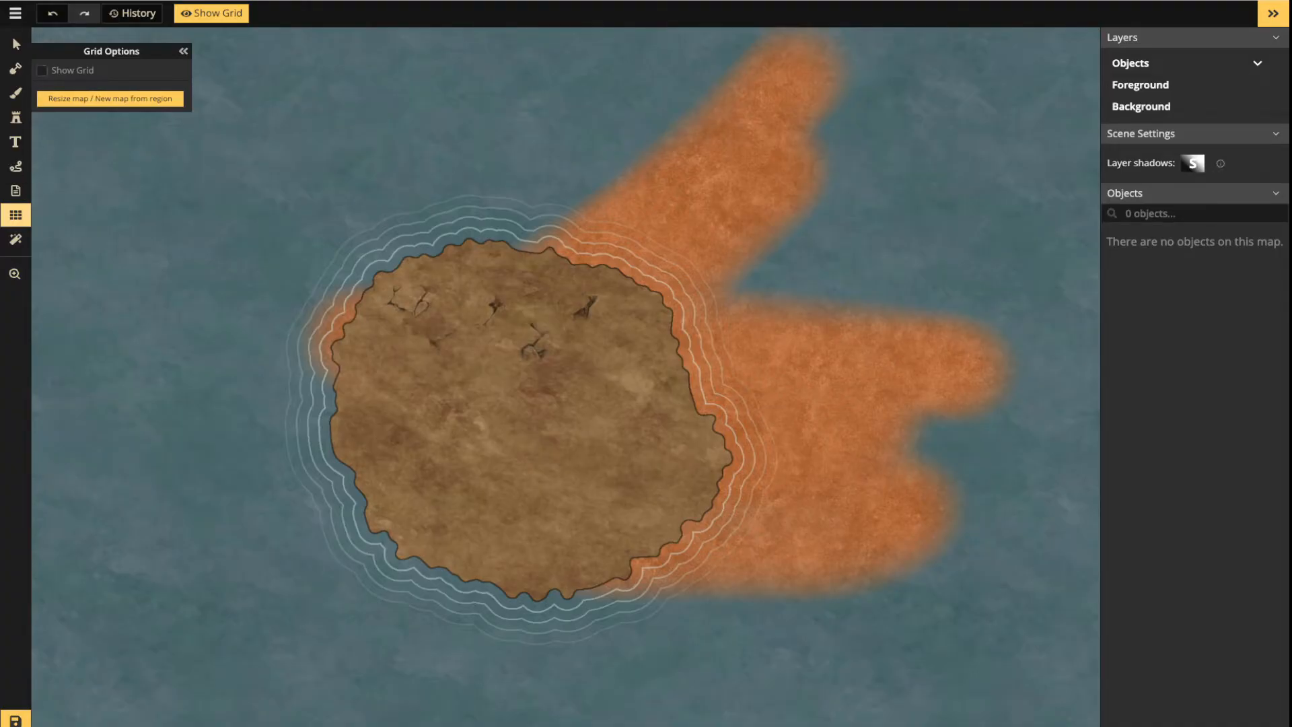
click(42, 71)
scroll(570, 397, down, 7)
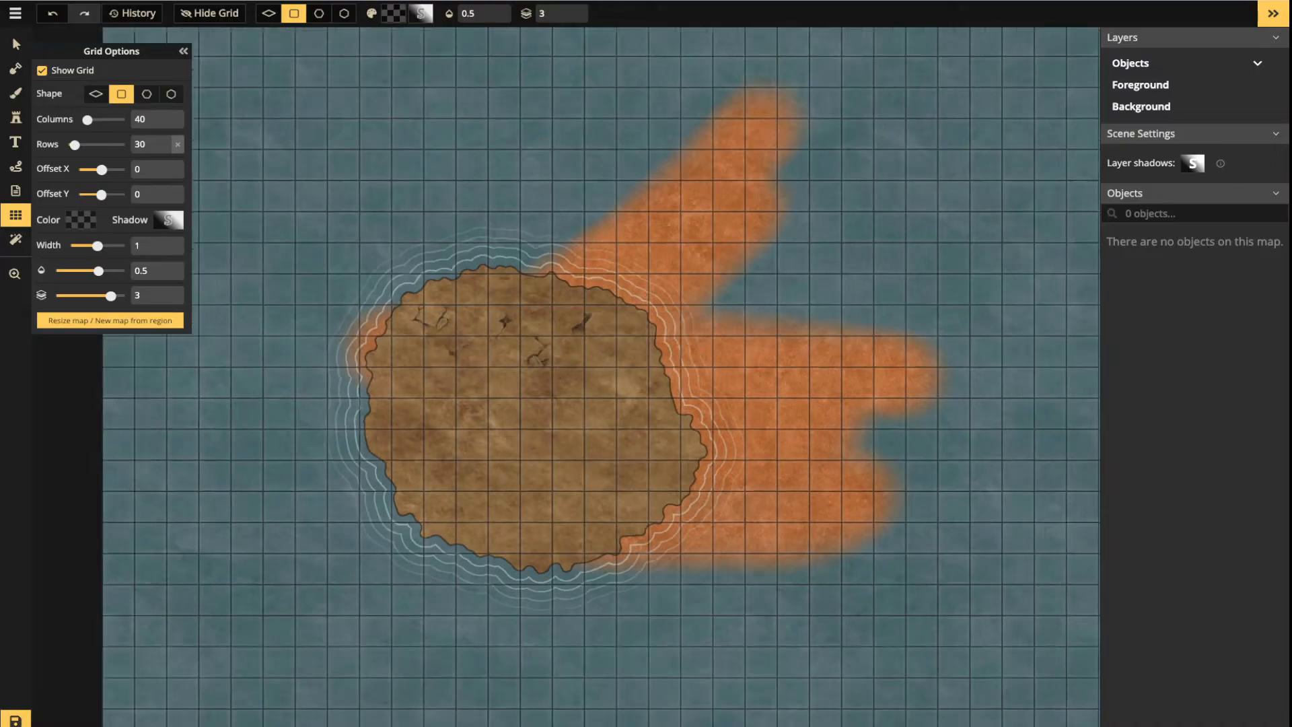
drag(571, 397, 513, 330)
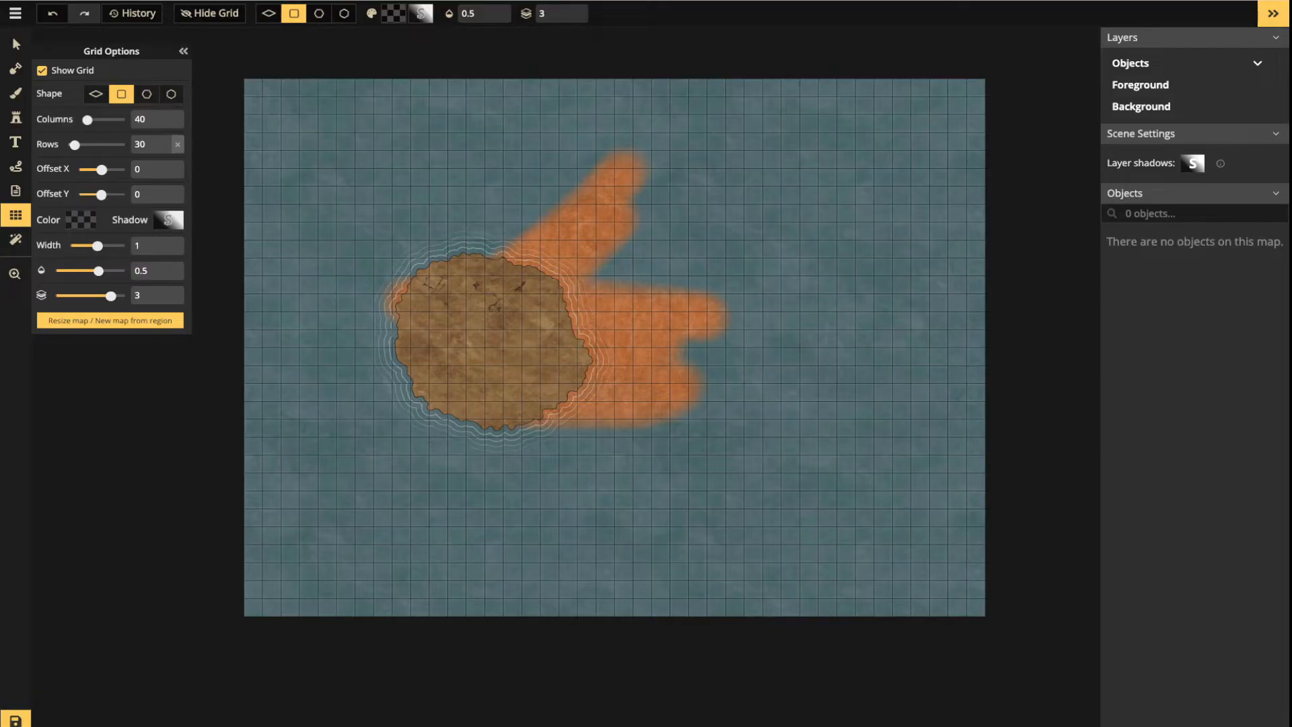
scroll(206, 105, up, 2)
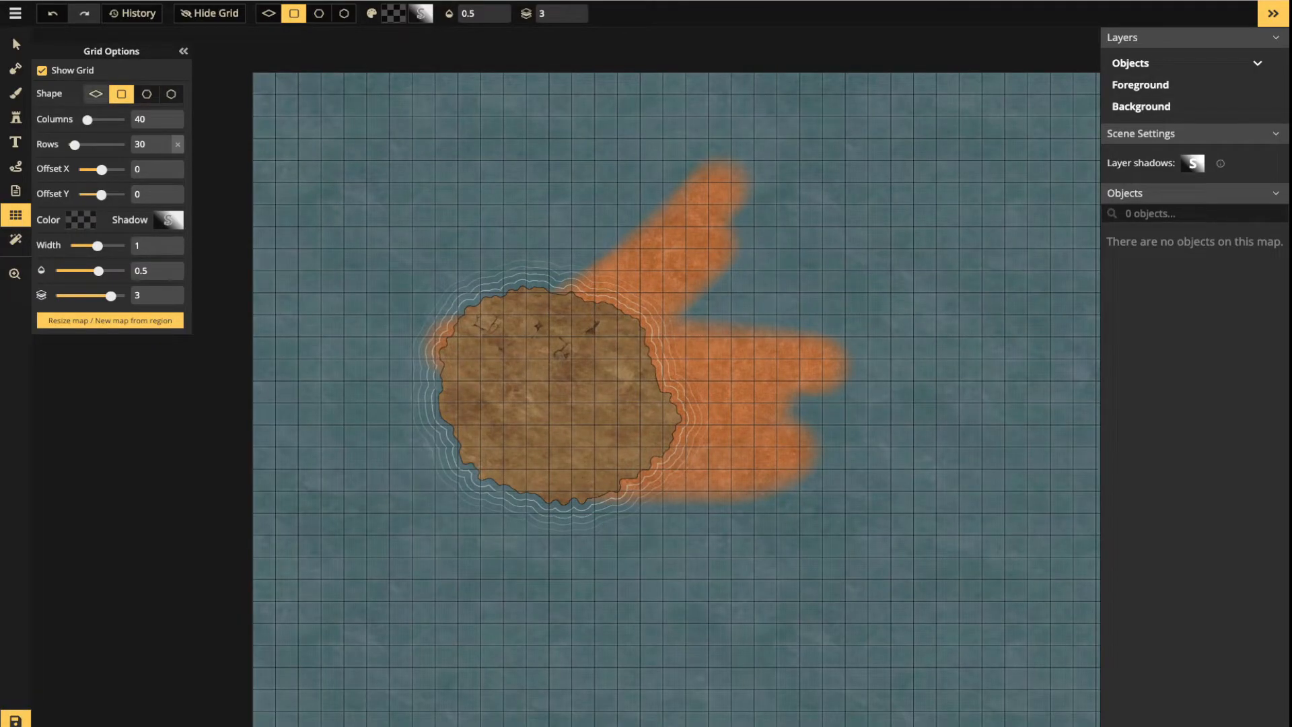
Try the grid's isometric, vertical hexagon and horizontal hexagon shapes, and return the shape to Squares
click(95, 94)
click(121, 94)
click(147, 93)
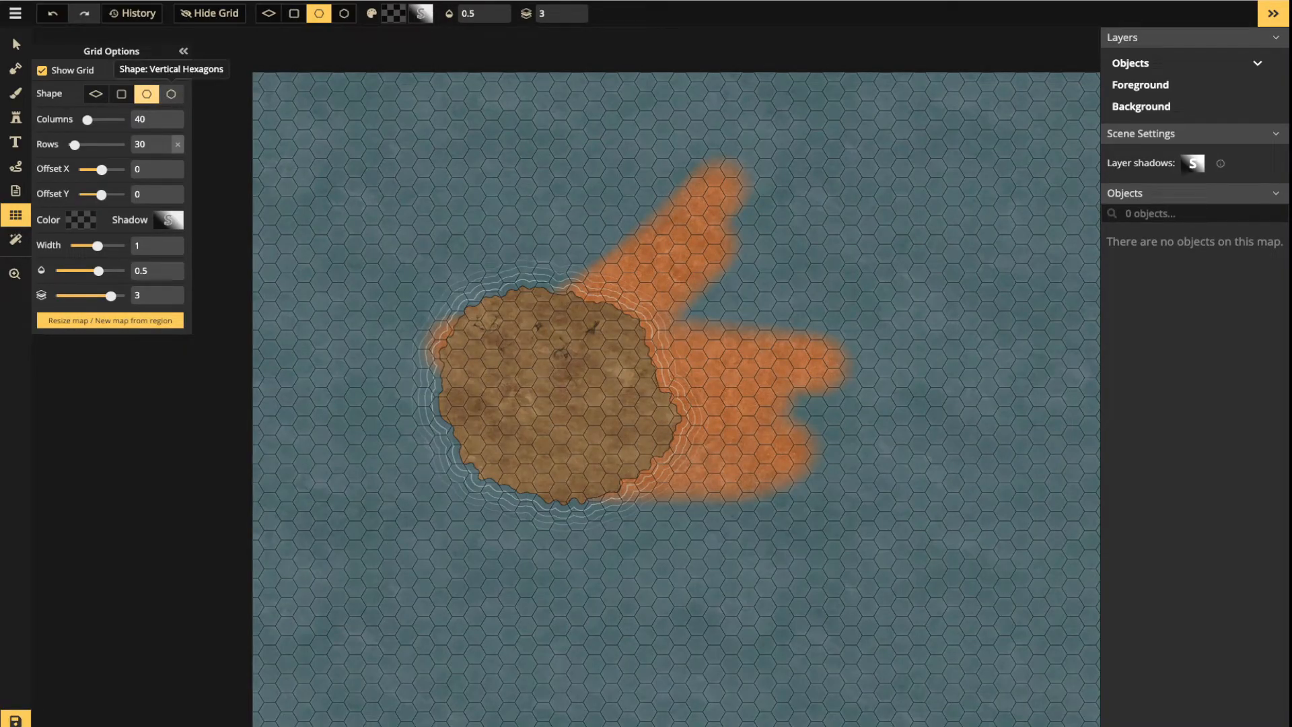
click(171, 93)
click(95, 94)
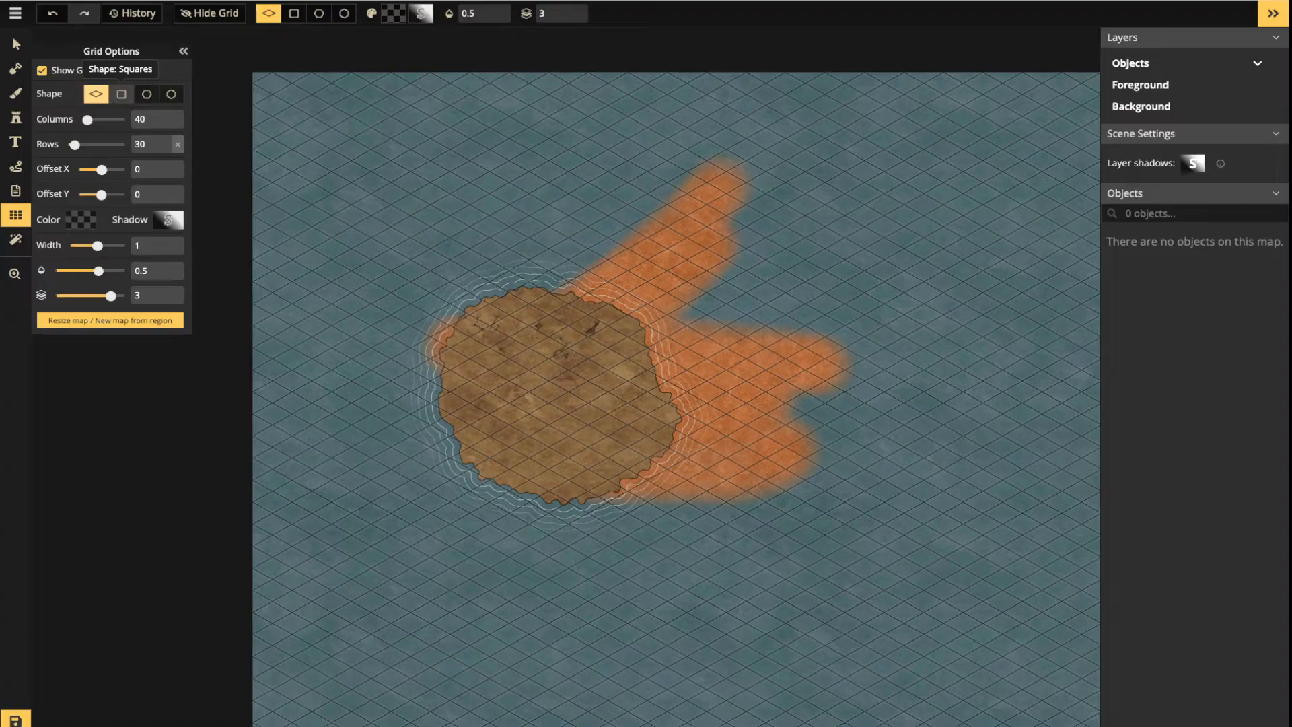
click(121, 94)
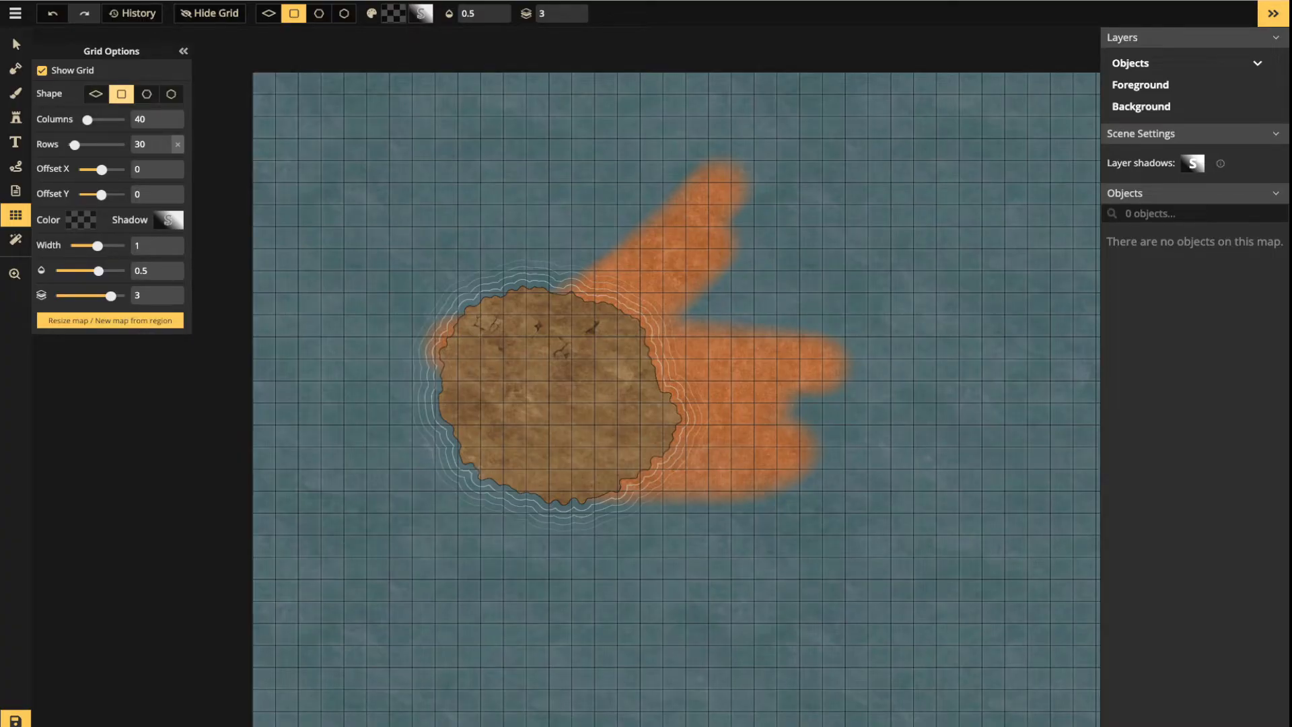
Set the square grid to 164 columns, reduce it to 11 columns, and check the cells over the whole map
drag(87, 120, 109, 119)
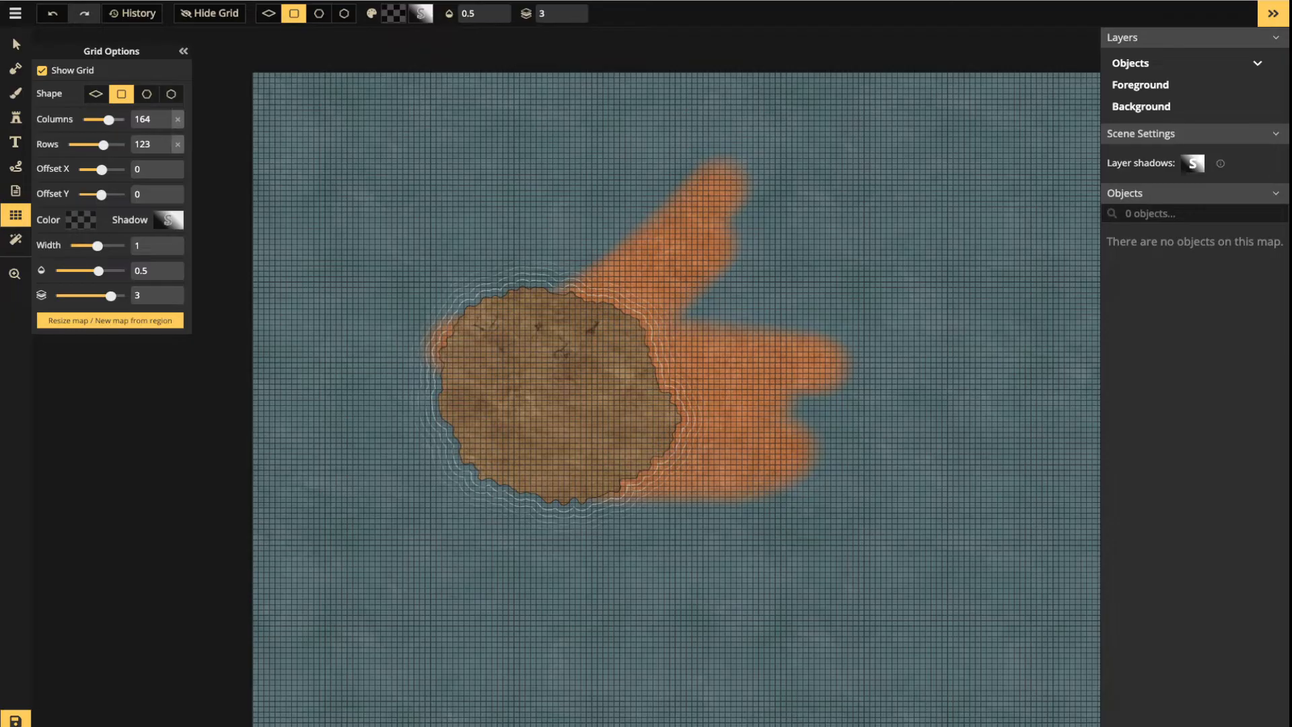
drag(108, 120, 82, 119)
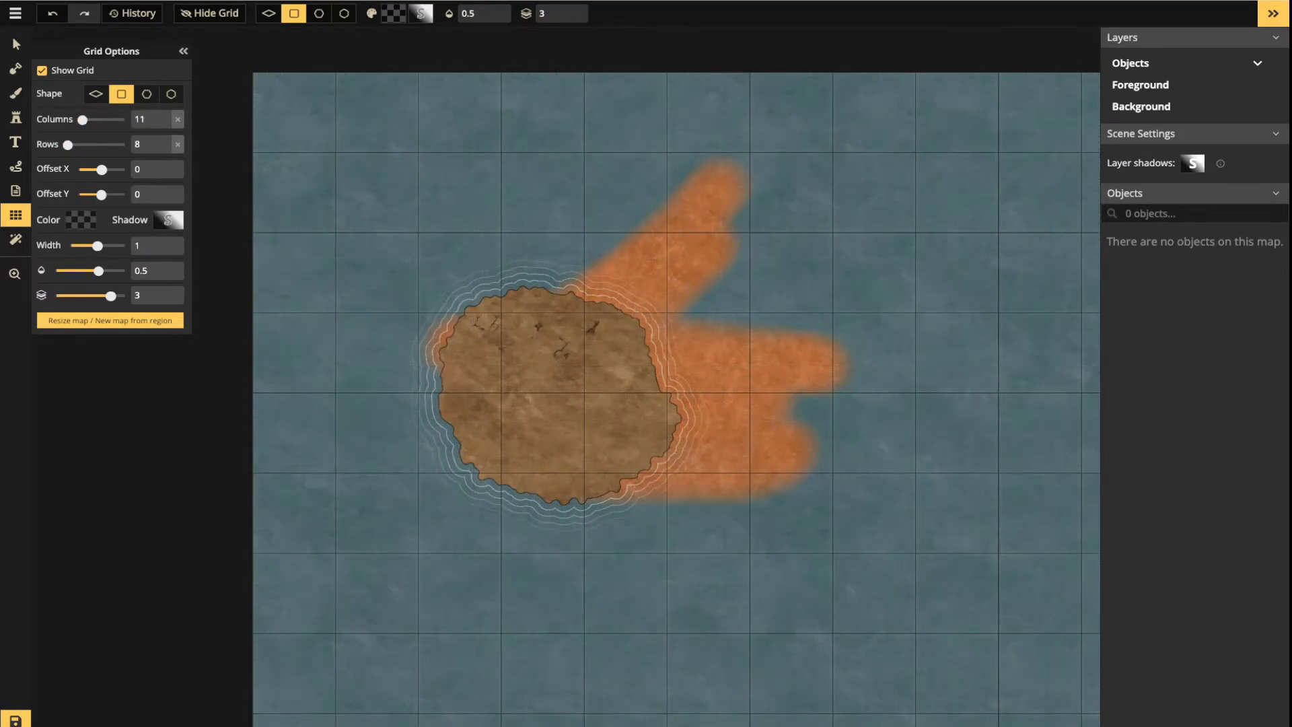
scroll(614, 276, down, 3)
key(space)
drag(614, 276, 496, 236)
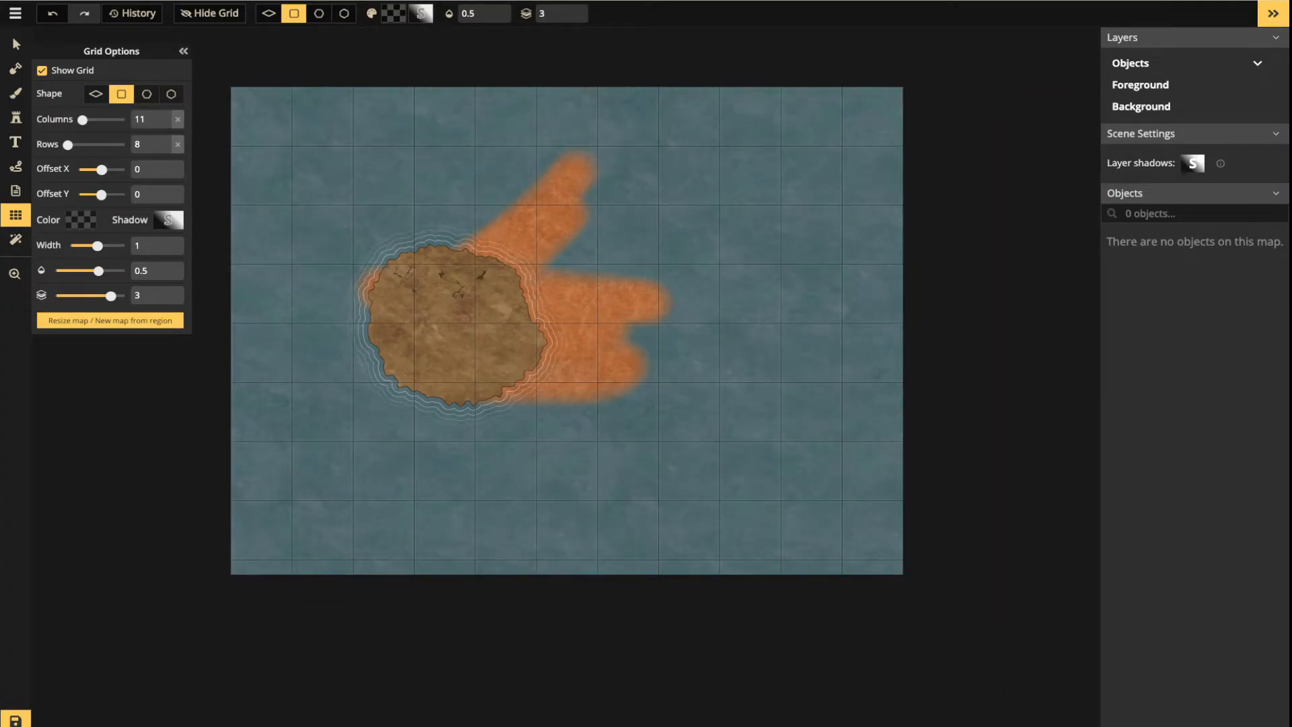
scroll(392, 260, up, 2)
scroll(392, 260, down, 2)
key(space)
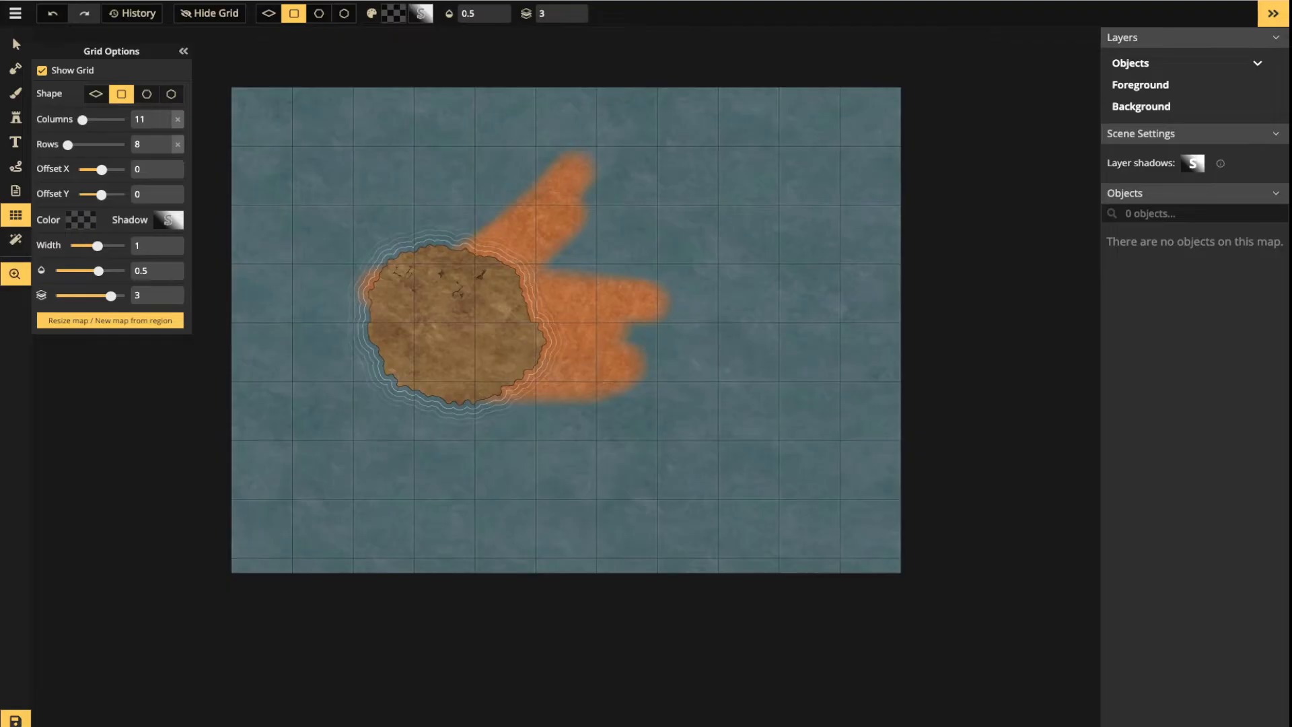
drag(392, 260, 398, 305)
Set the grid to 62 columns and 47 rows and inspect the cells along the map's edges
drag(82, 120, 91, 119)
scroll(320, 592, up, 6)
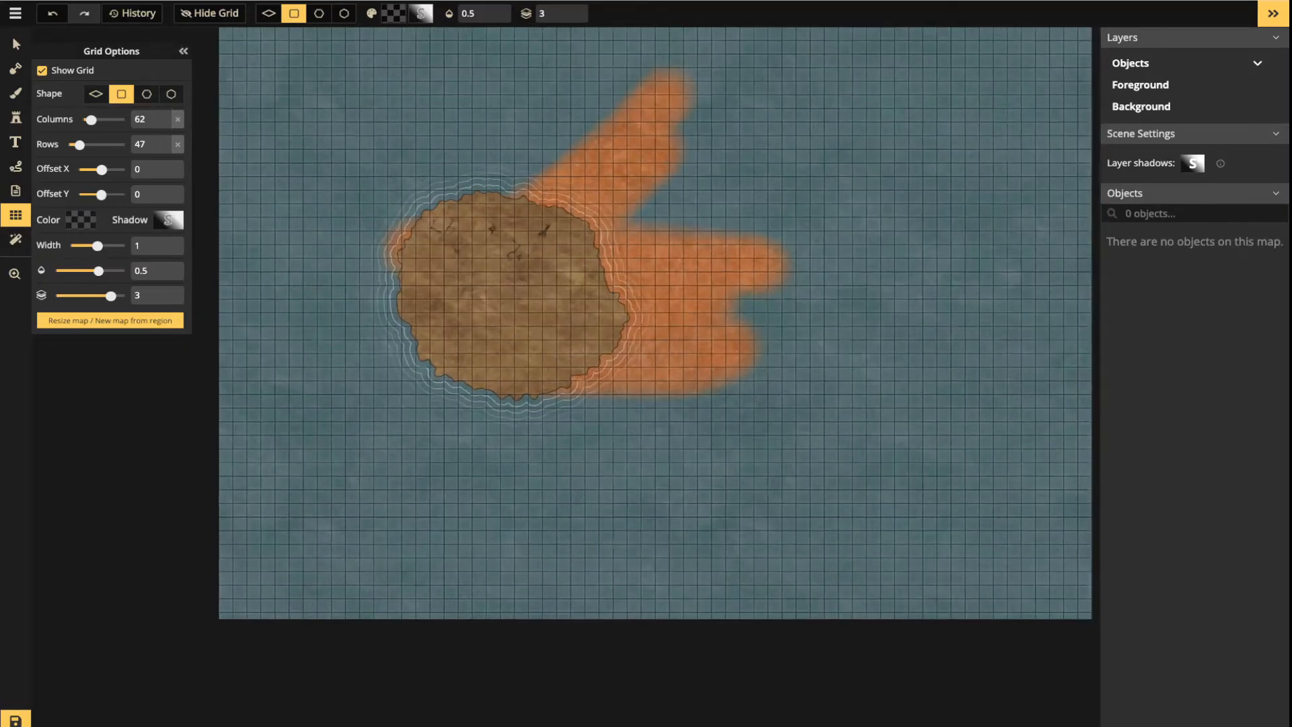
drag(320, 592, 362, 401)
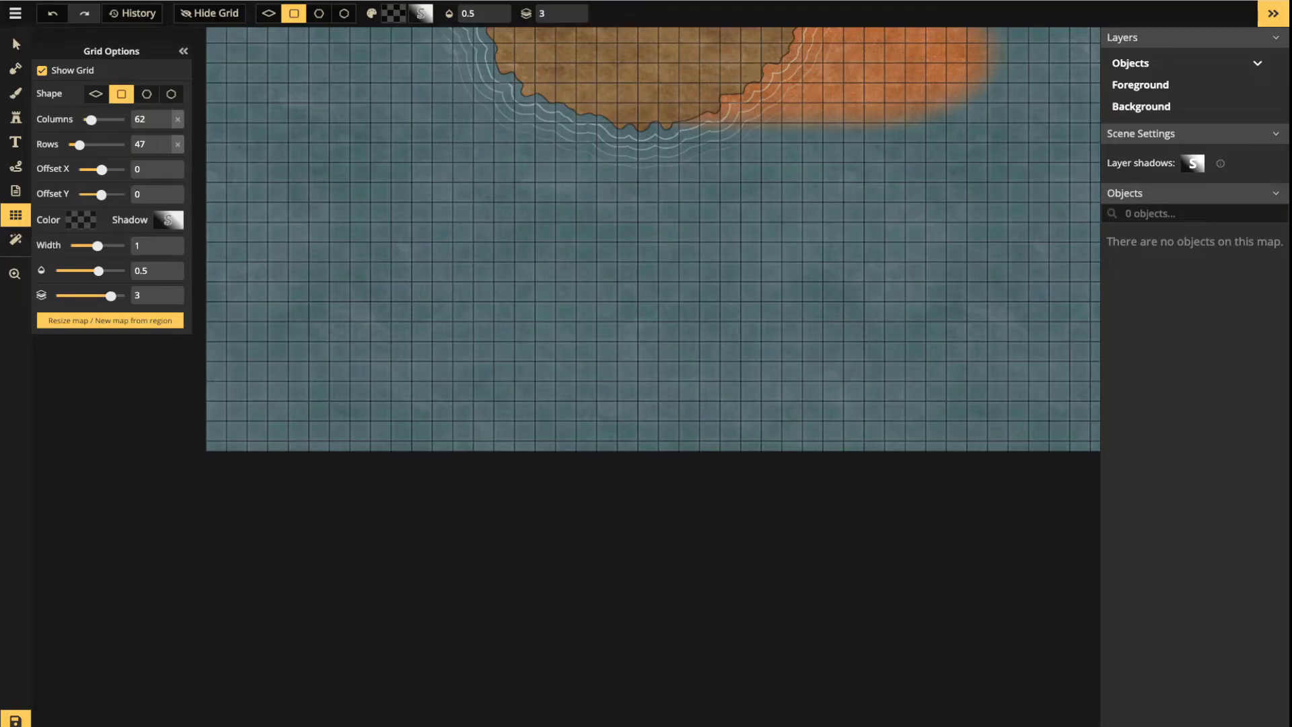
drag(935, 397, 333, 424)
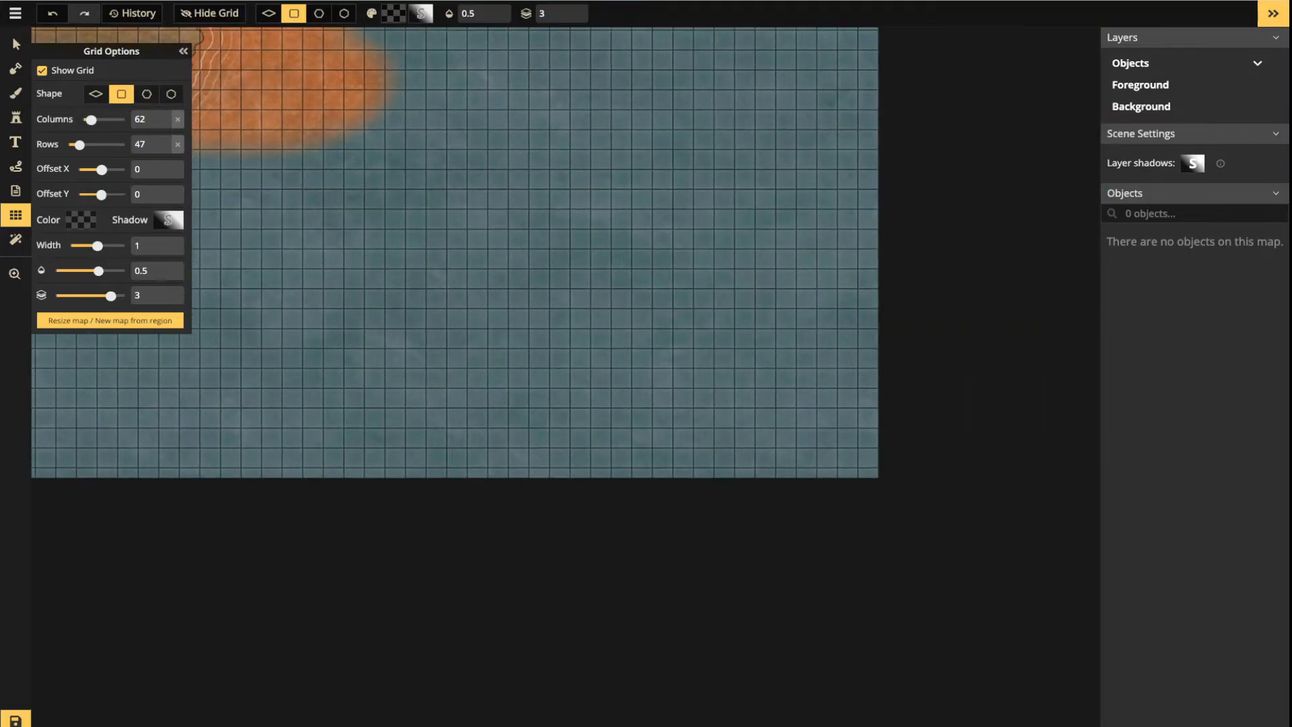
drag(539, 35, 570, 717)
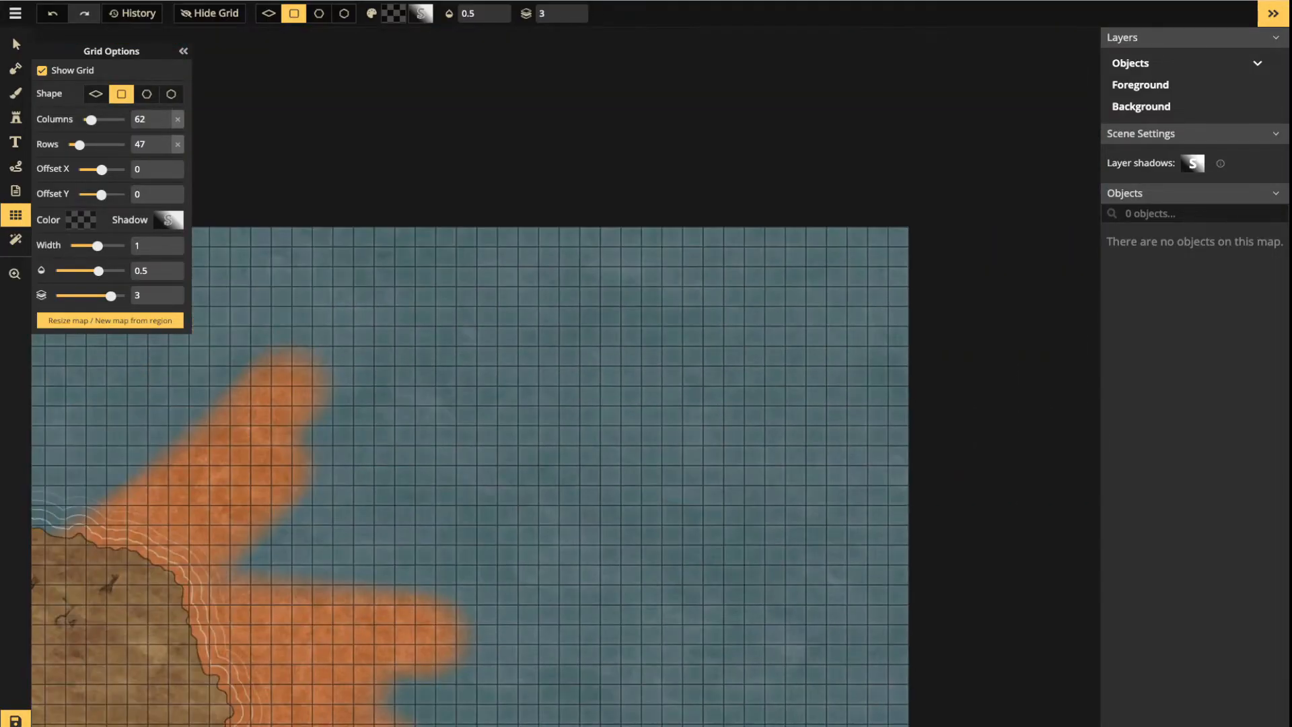
drag(569, 471, 619, 437)
drag(339, 383, 619, 205)
scroll(481, 249, down, 3)
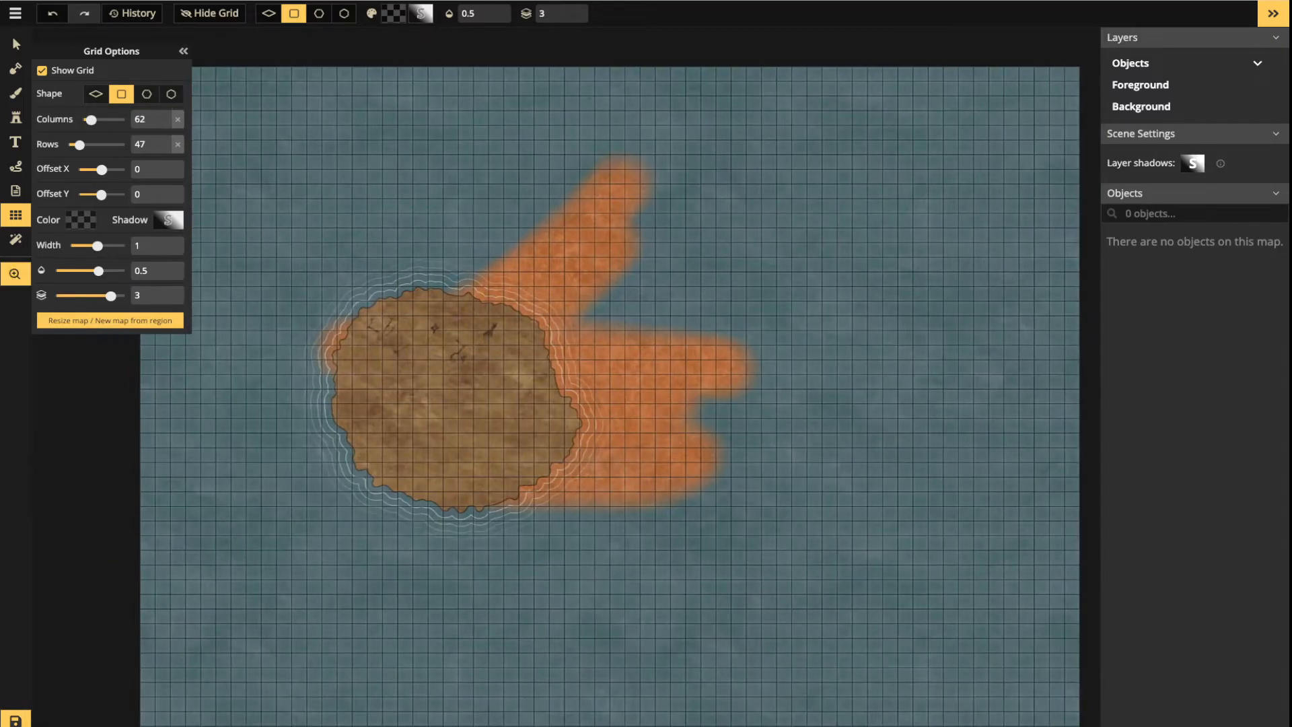
Reset the grid to its default 40 columns and 30 rows
click(177, 120)
click(177, 144)
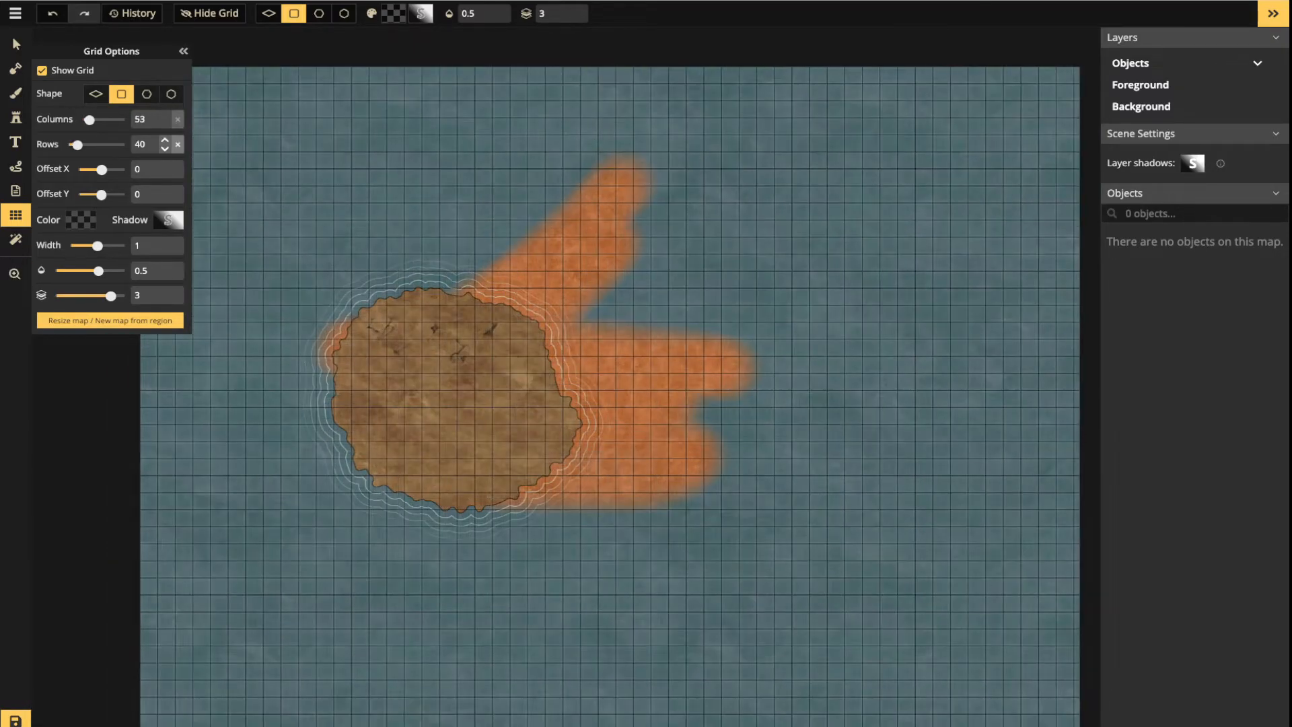
click(177, 119)
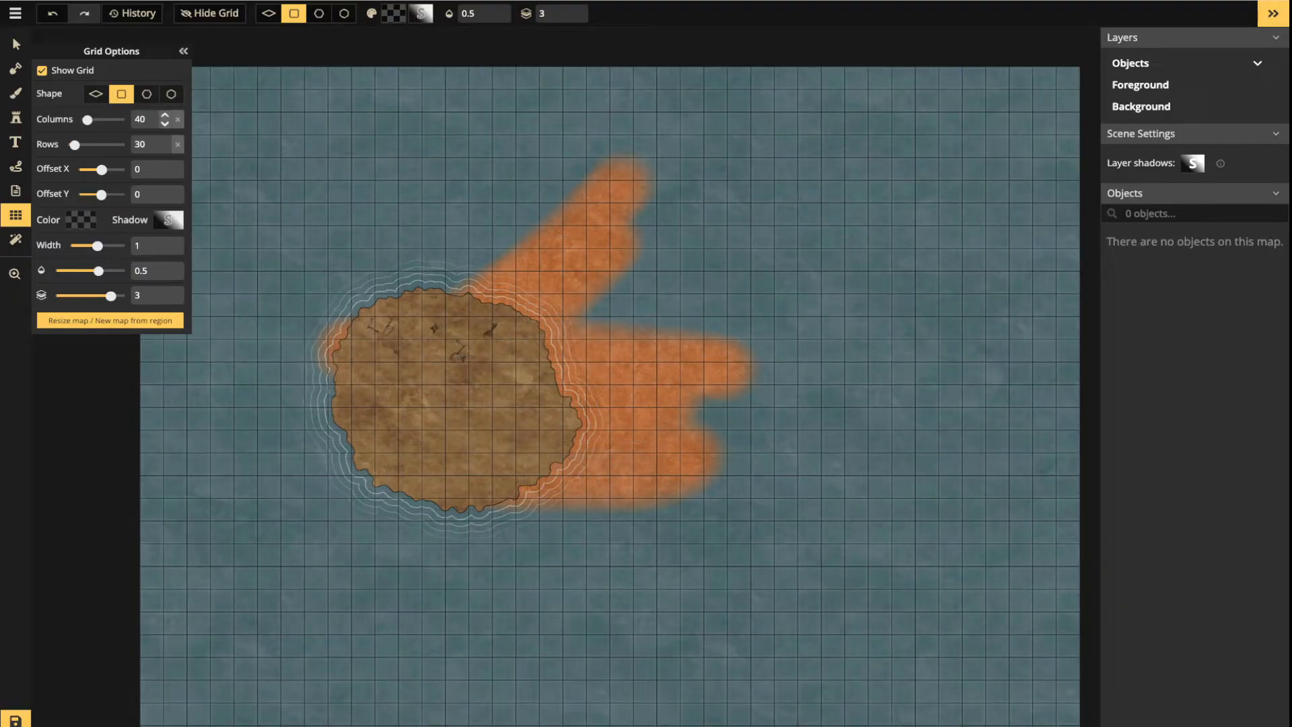
Set the number of grid columns to 20 and reduce it to 10
drag(150, 120, 126, 120)
click(151, 119)
drag(151, 120, 126, 119)
text(20)
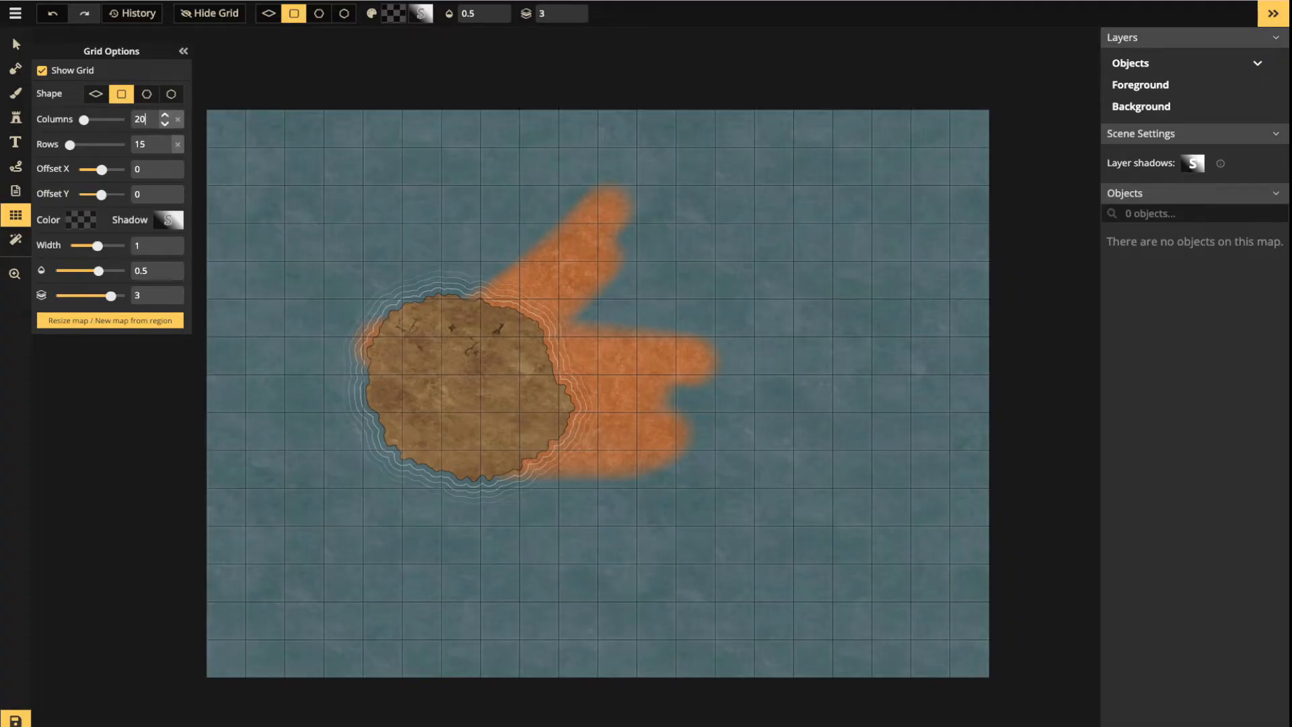
key(ctrl+a)
text(10)
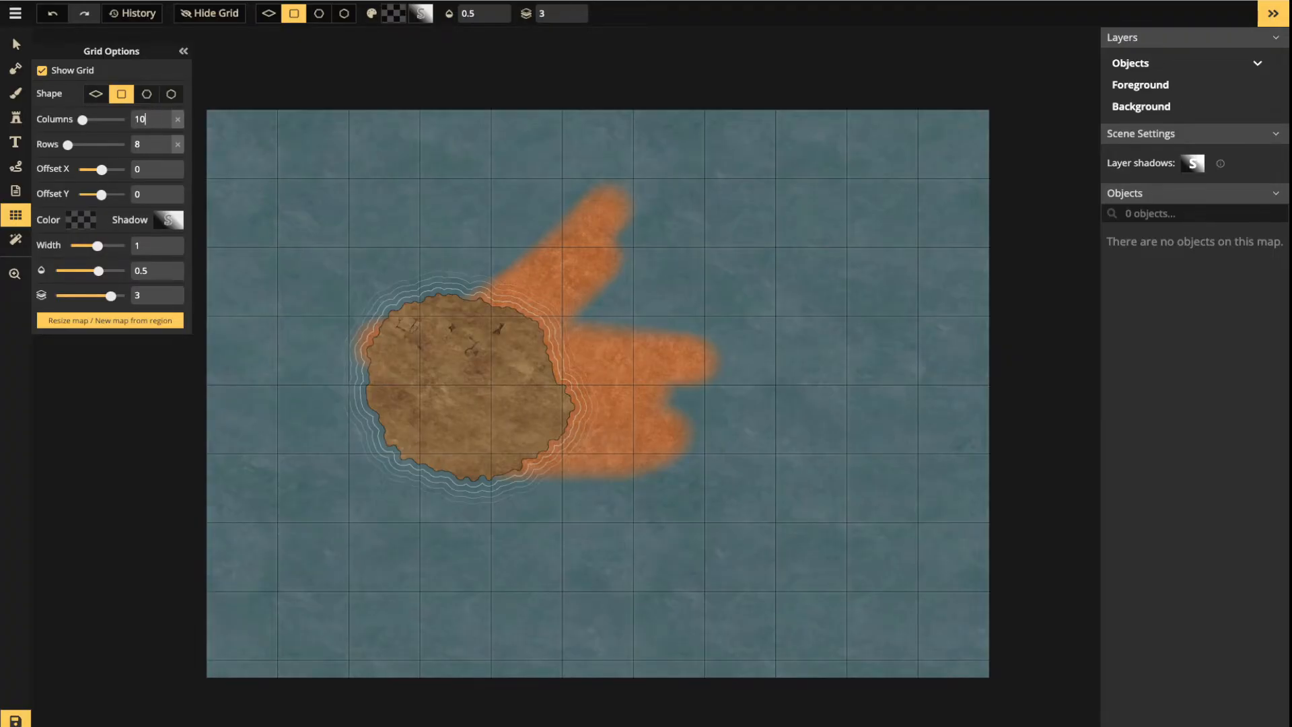
key(Return)
Choose the recently used green Pine Trees stamp, with its shadow set to None and its blend mode to Normal
click(16, 117)
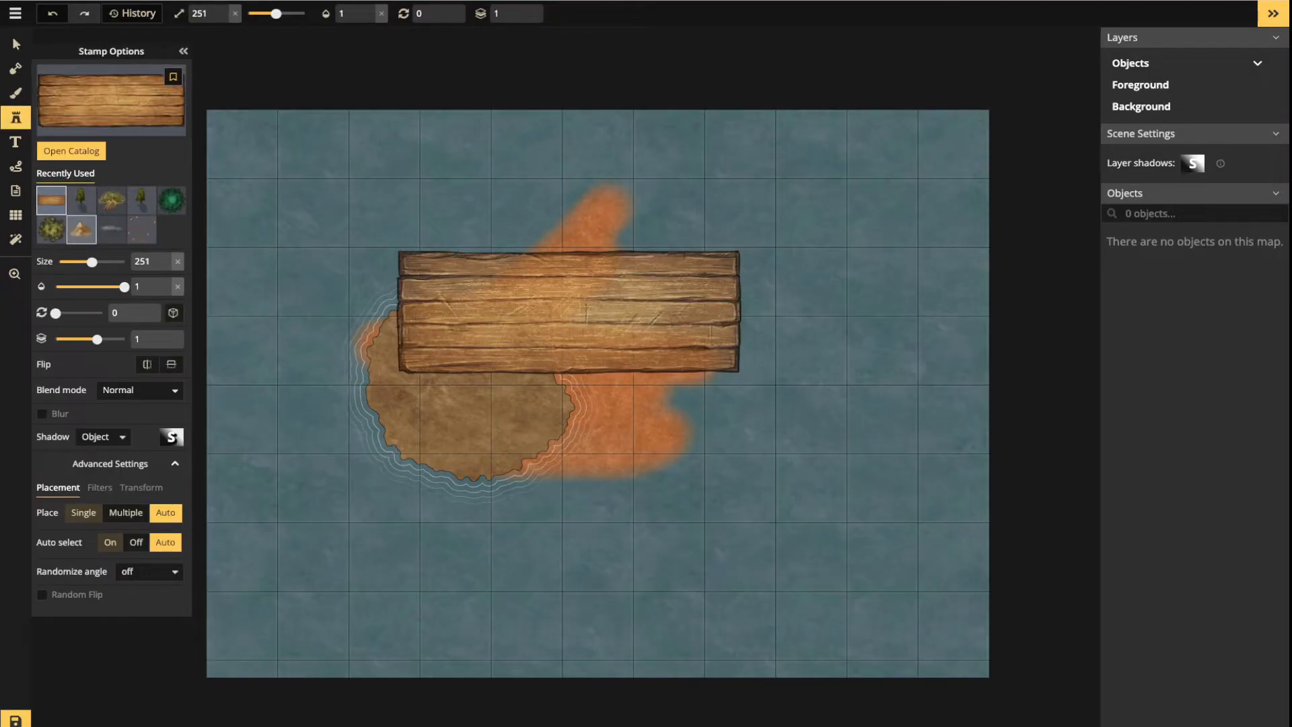
click(170, 200)
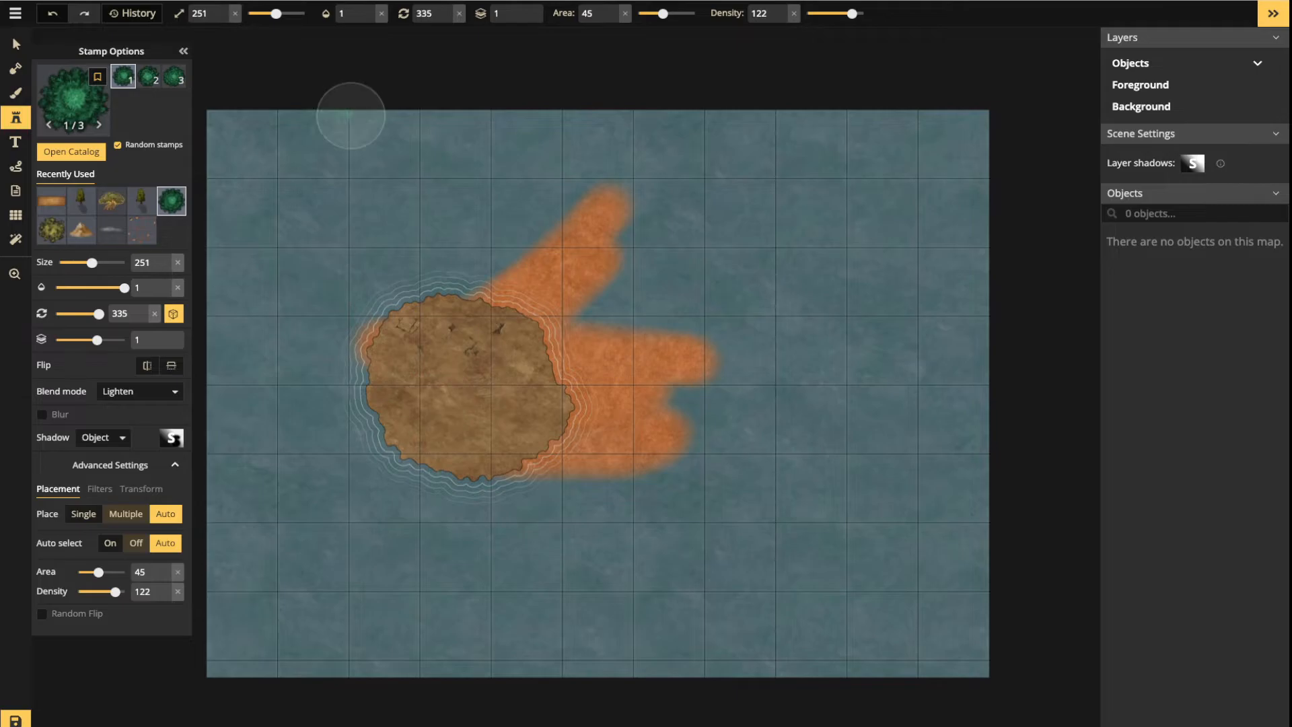
click(103, 437)
click(90, 456)
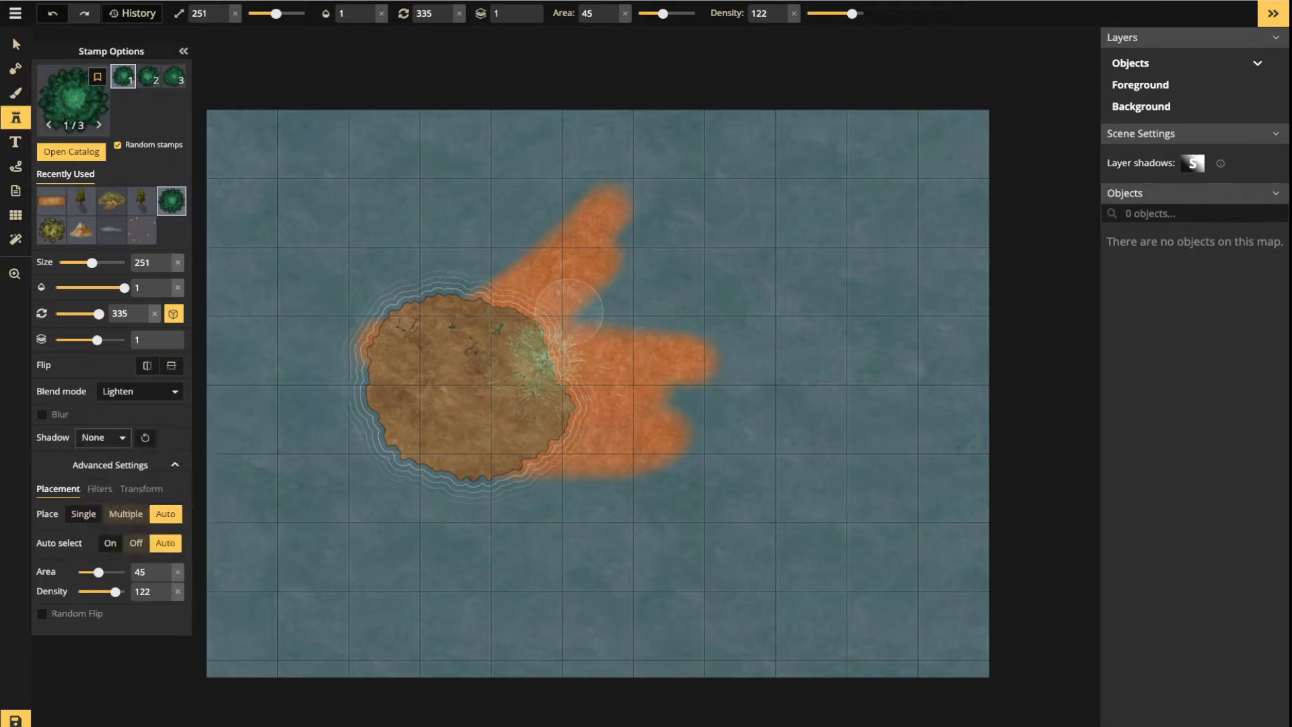
click(138, 391)
click(81, 431)
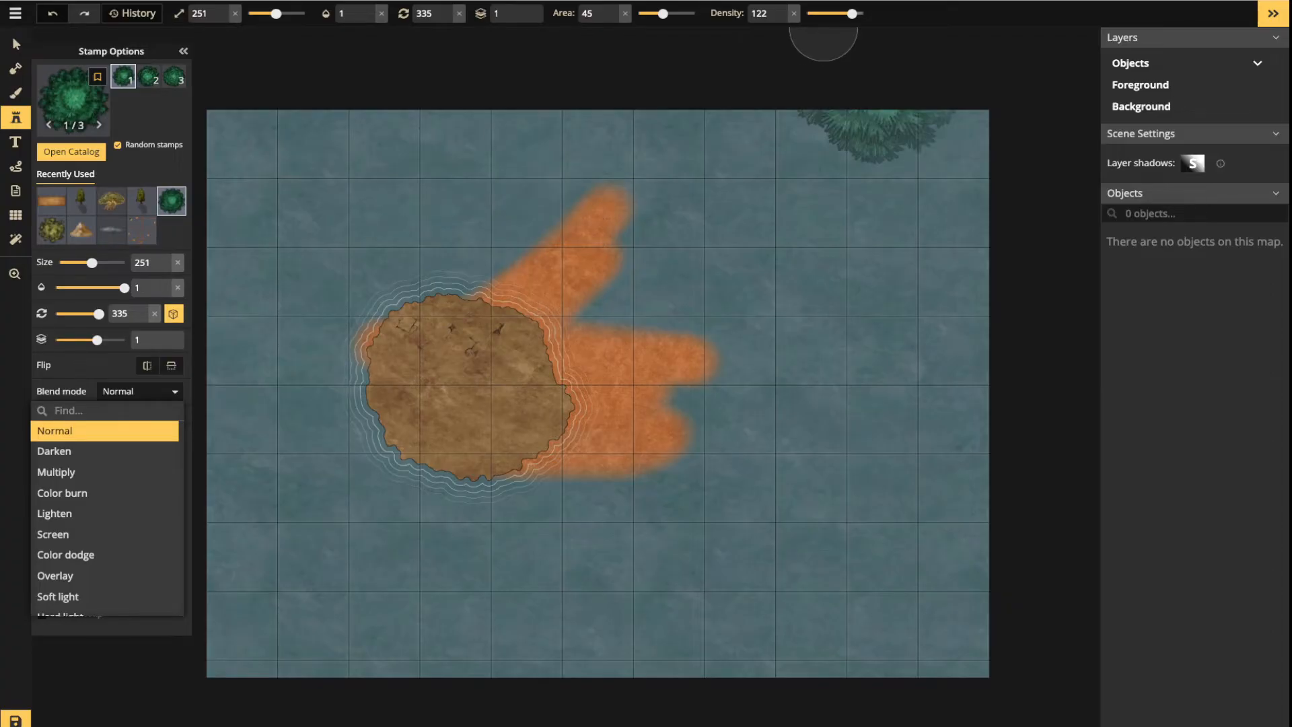
Reset the stamp's density to 100 and area to 0, and place one pine tree of size 201 on the island
click(794, 13)
click(625, 14)
scroll(442, 369, down, 13)
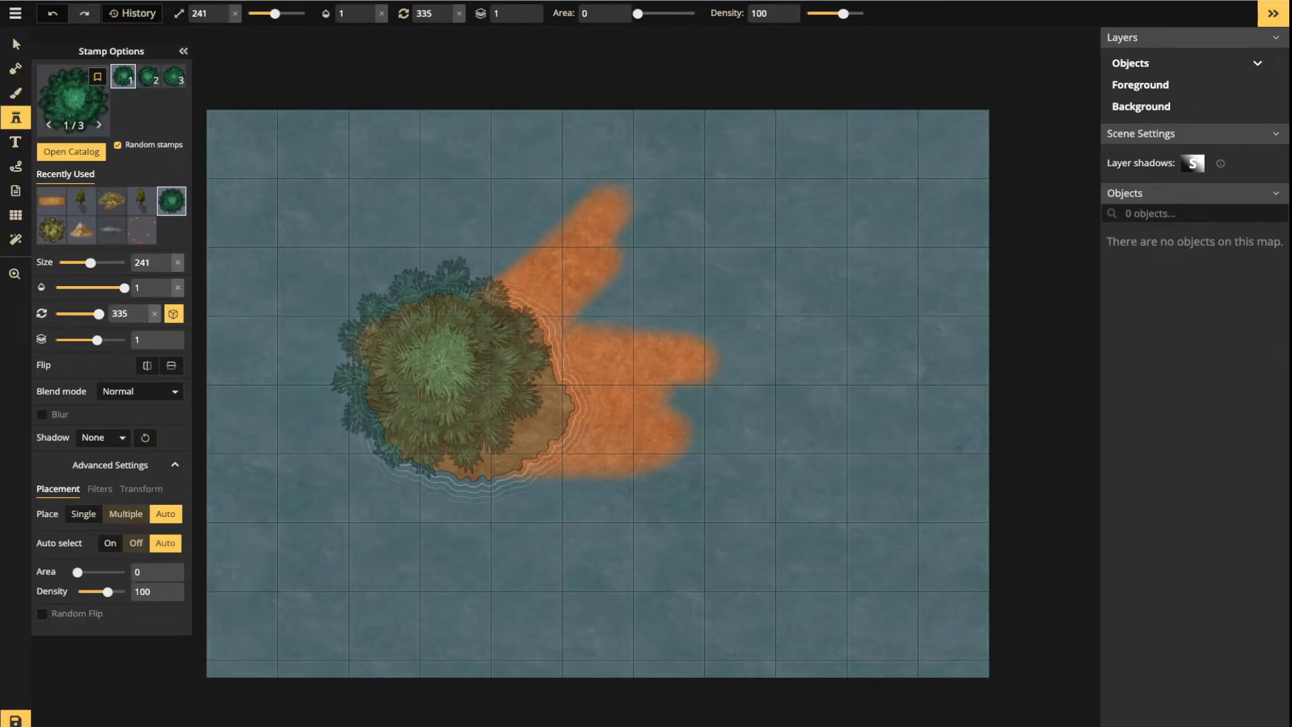
scroll(442, 368, up, 8)
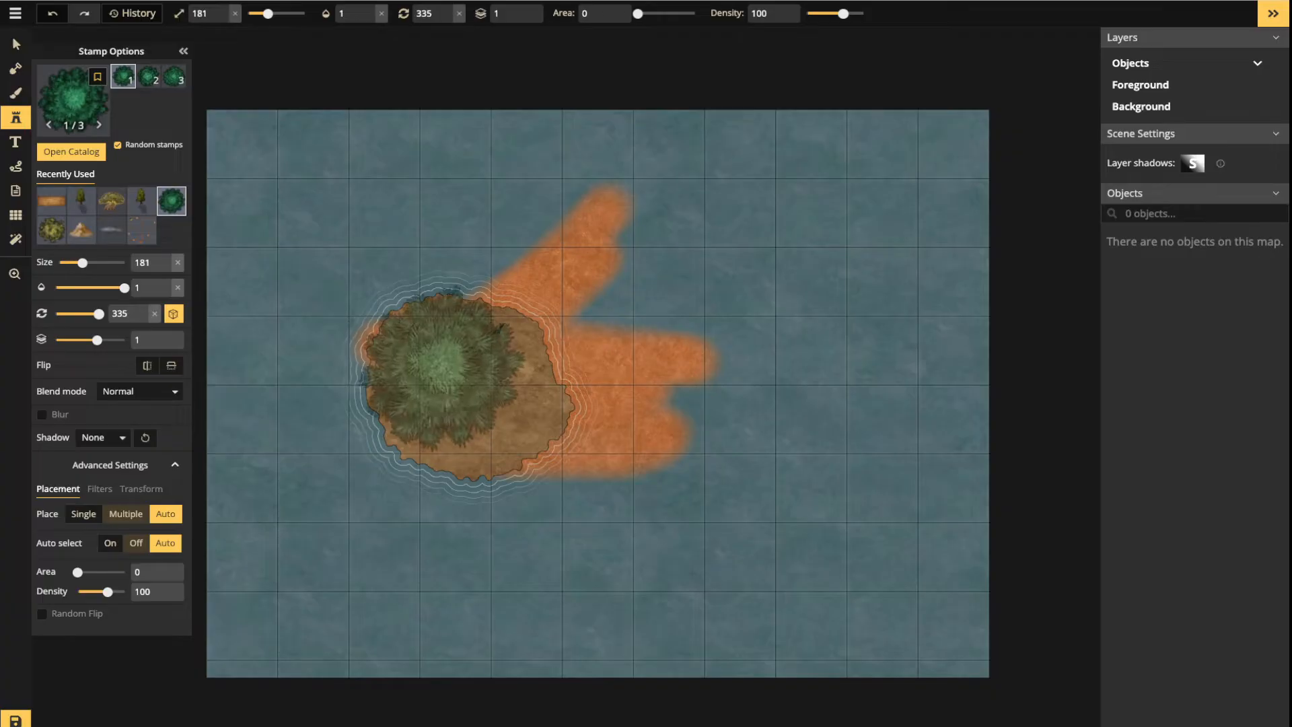
click(478, 348)
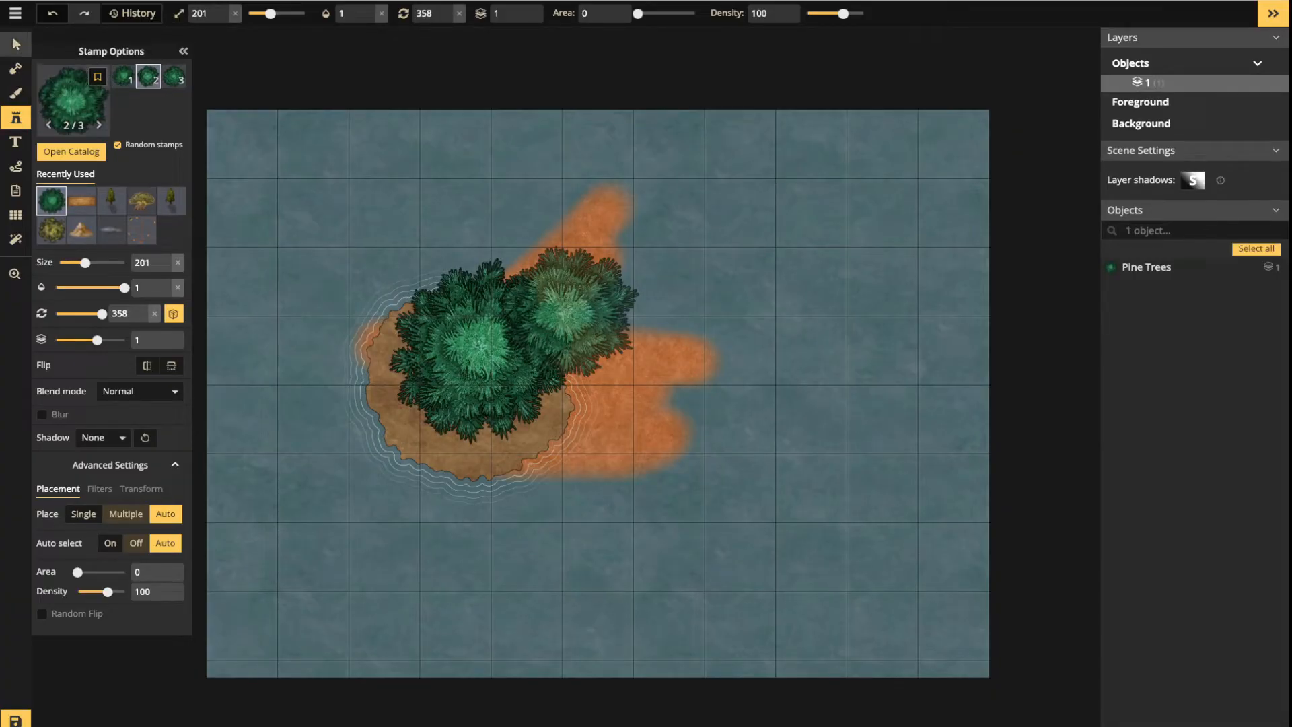
Select the placed pine tree and nudge it left in small increments across the island
click(17, 44)
key(Left)
key(Left)
key(Left)
key(Left)
key(Left)
key(Left)
key(Left)
key(Left)
key(Left)
key(Left)
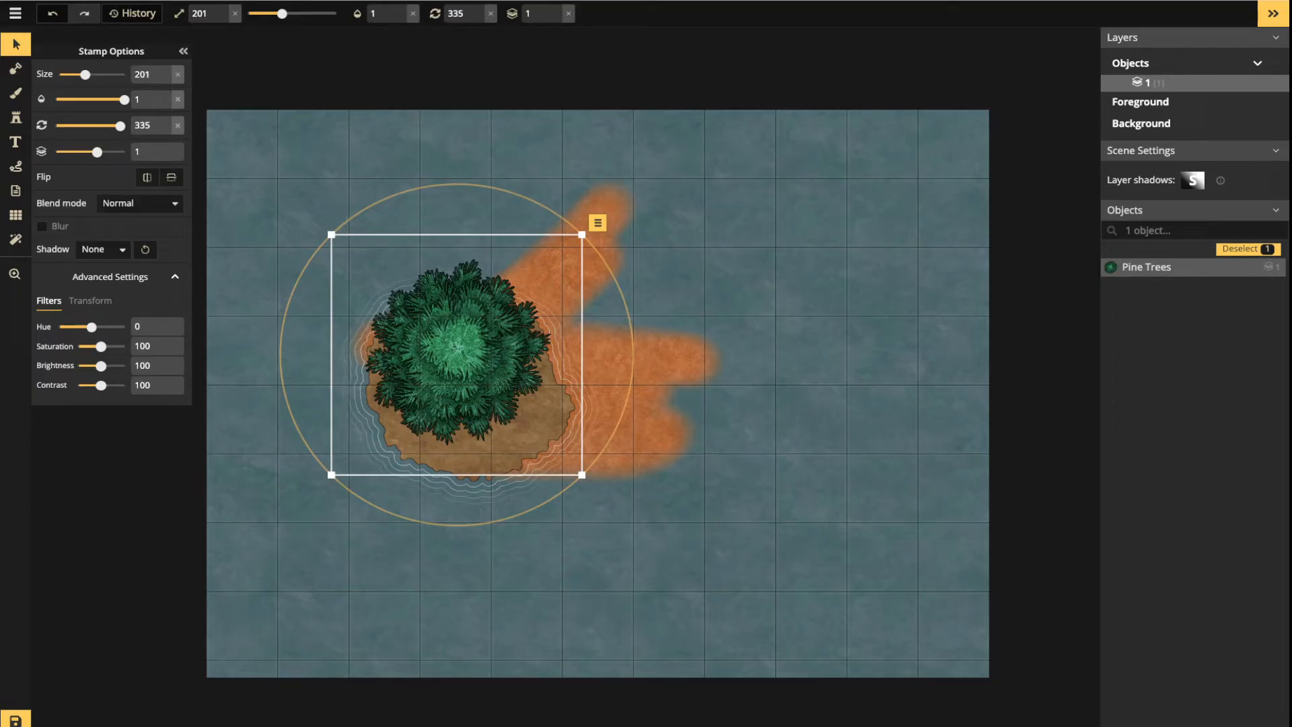
Enlarge the selected pine tree to size 231 and shift it slightly to fine-tune its position on the island
scroll(492, 363, up, 5)
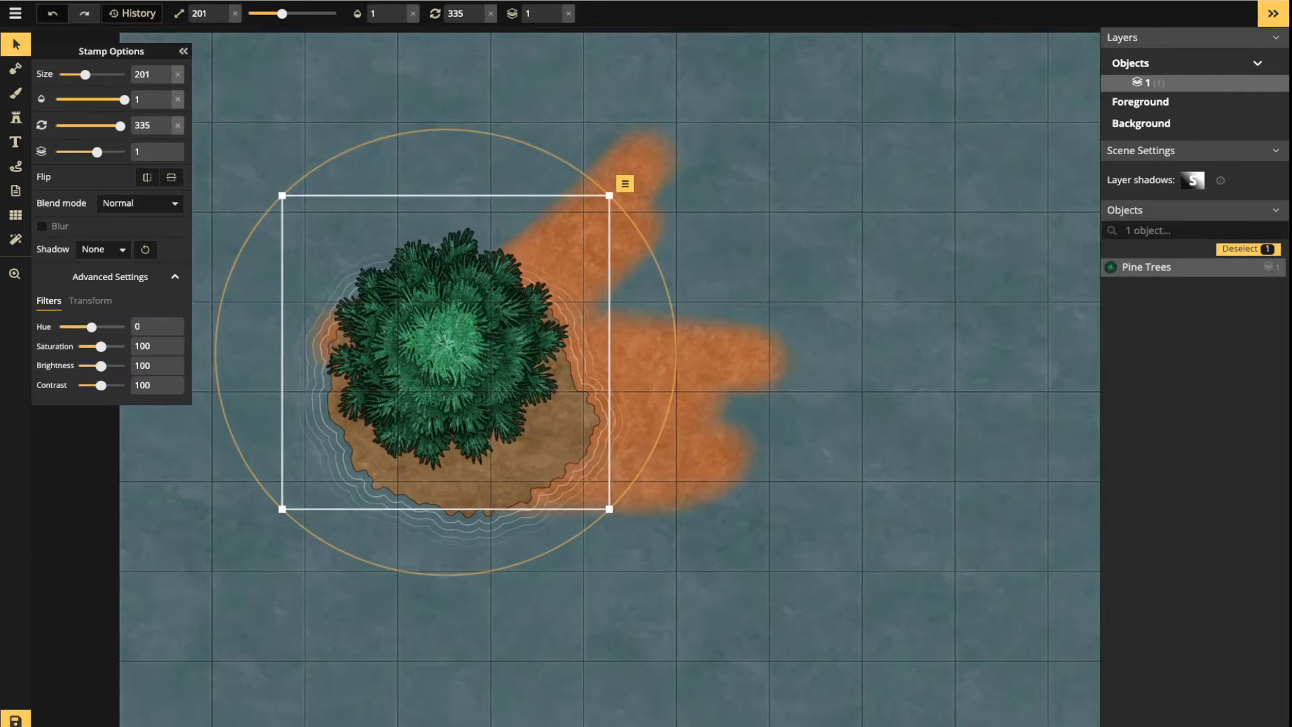
drag(434, 350, 436, 354)
scroll(436, 354, up, 3)
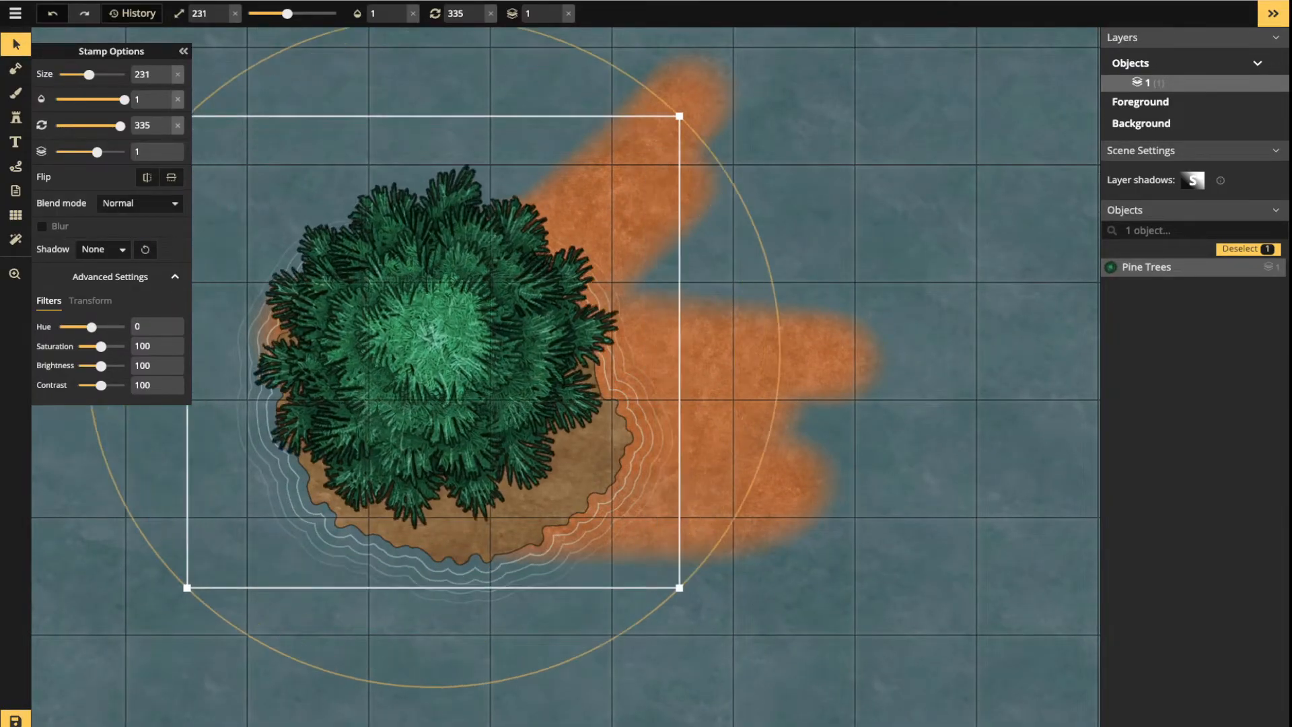
drag(436, 354, 433, 346)
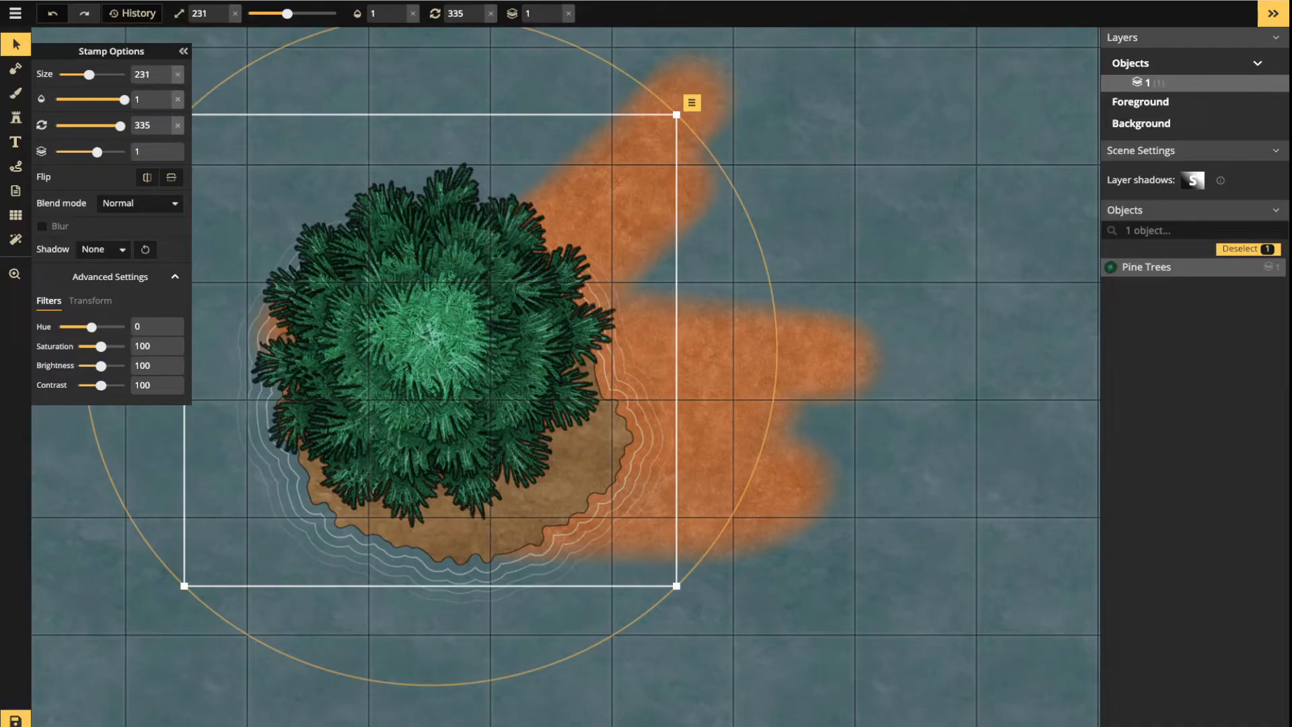
drag(431, 344, 429, 344)
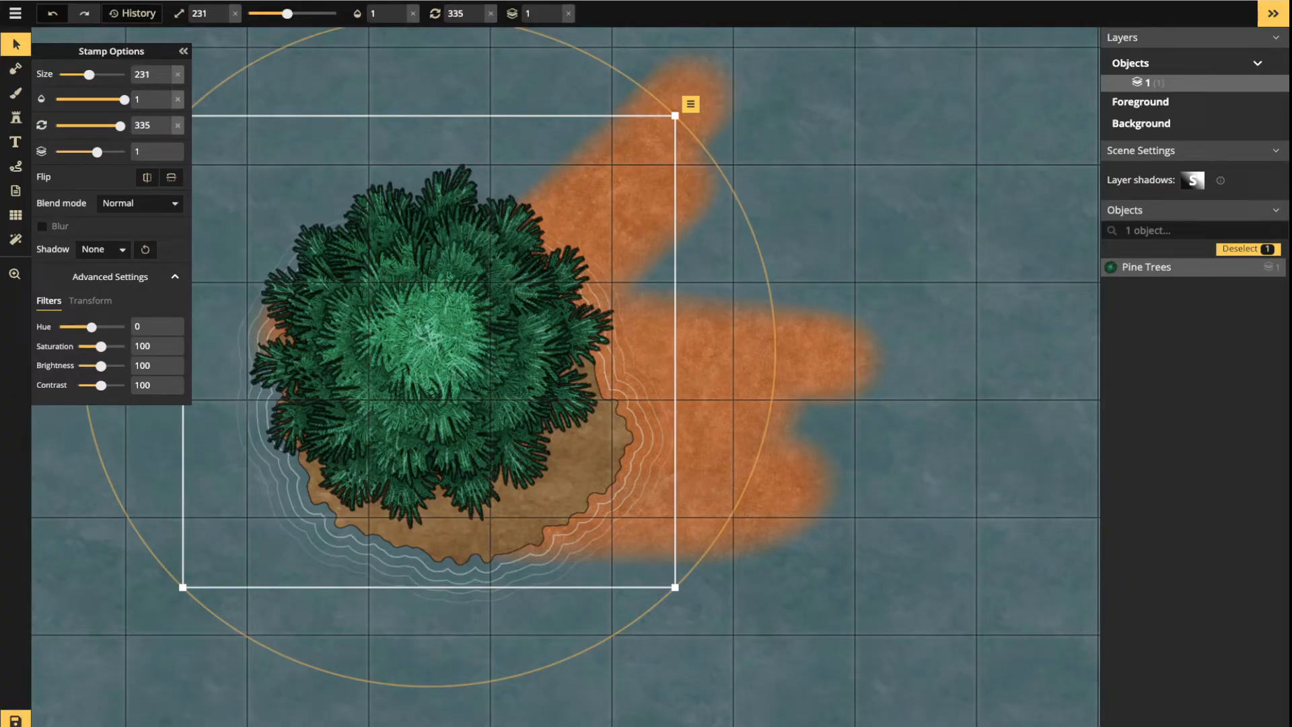
Move the selected pine tree slightly farther left on the island
scroll(446, 206, down, 4)
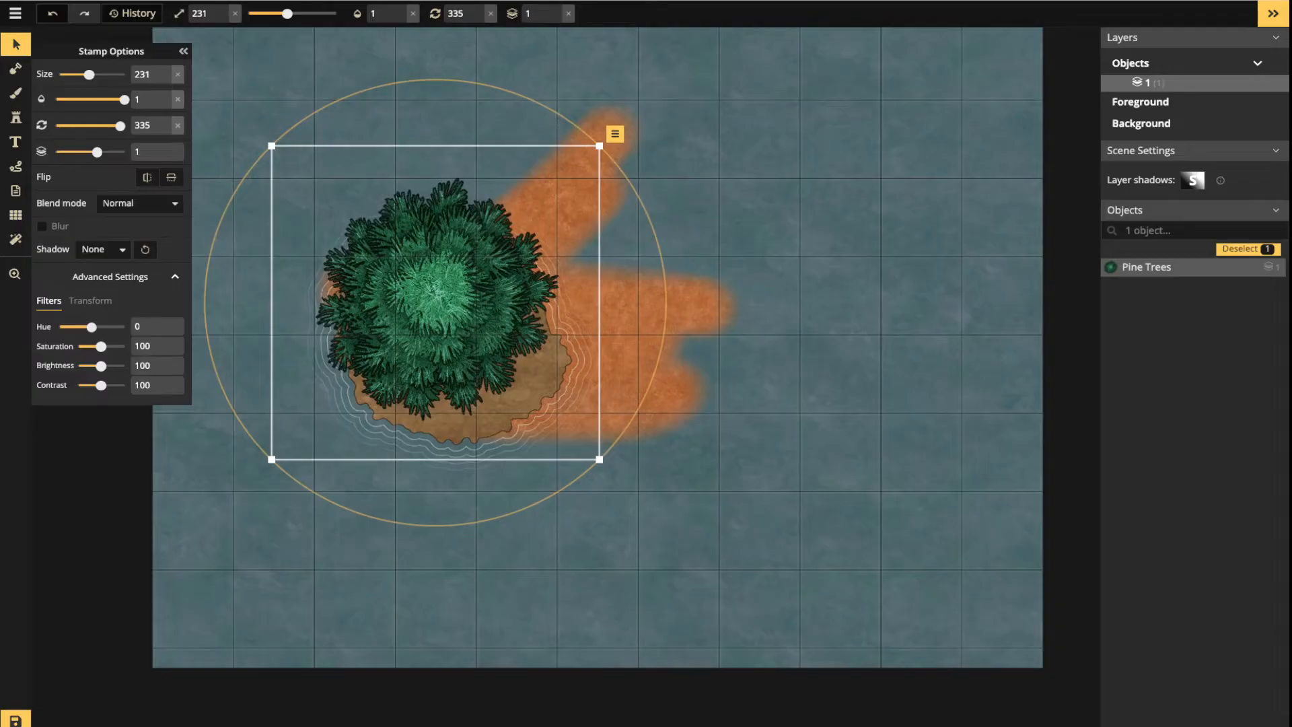
scroll(637, 248, up, 2)
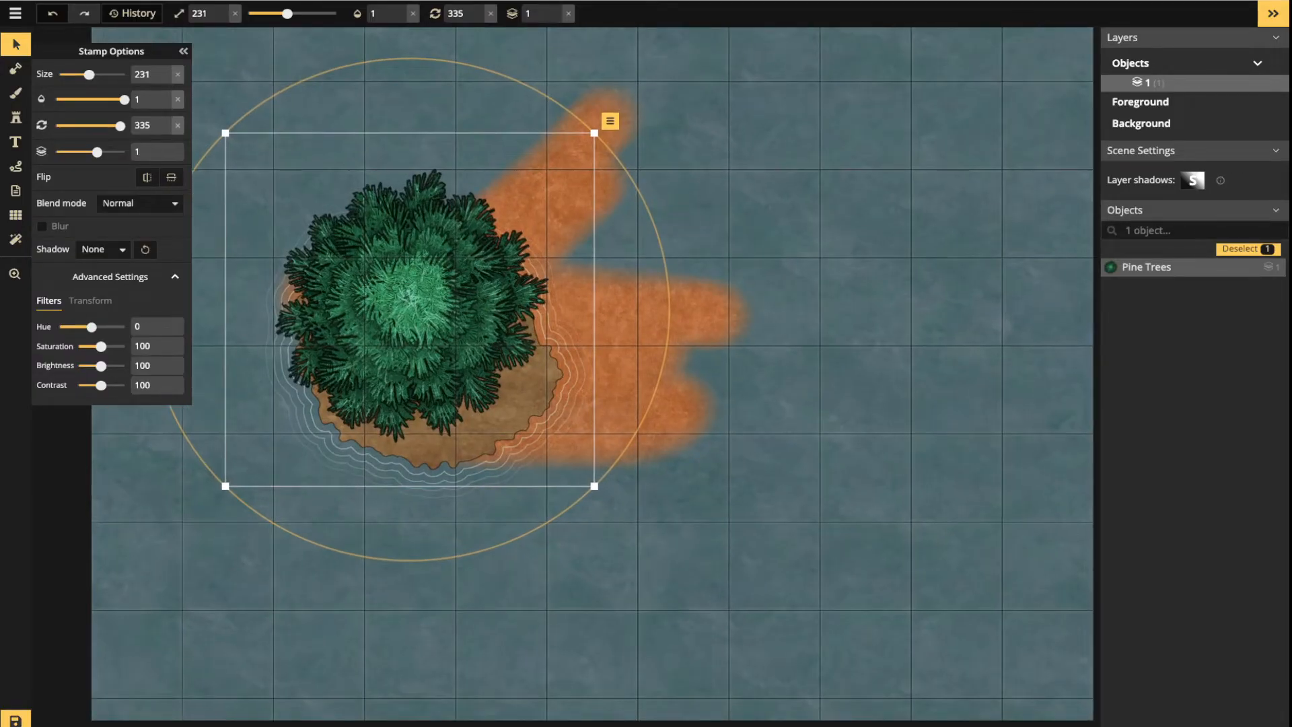
click(17, 45)
mouse_move(410, 309)
mouse_down()
mouse_move(421, 392)
mouse_move(522, 335)
mouse_move(473, 263)
mouse_move(397, 294)
mouse_move(404, 310)
mouse_up()
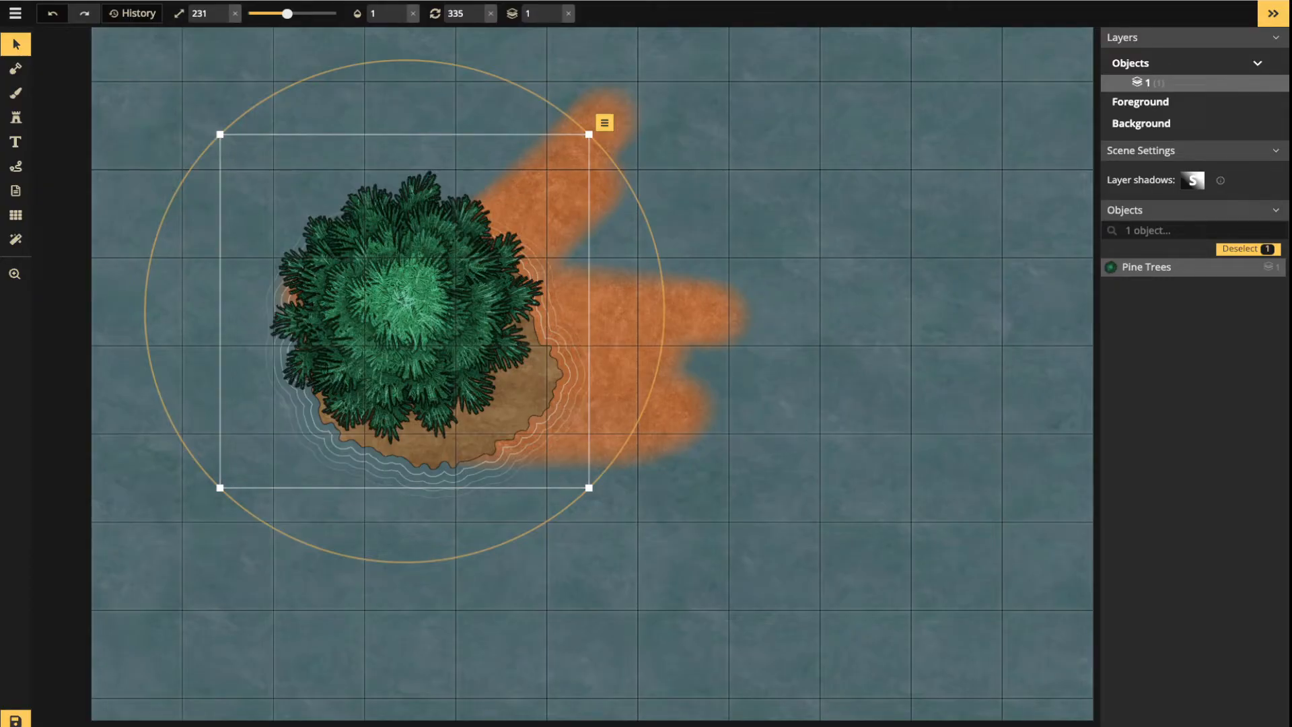
Deselect the pine tree and set the map grid's layer to -5
click(16, 45)
click(16, 45)
click(16, 216)
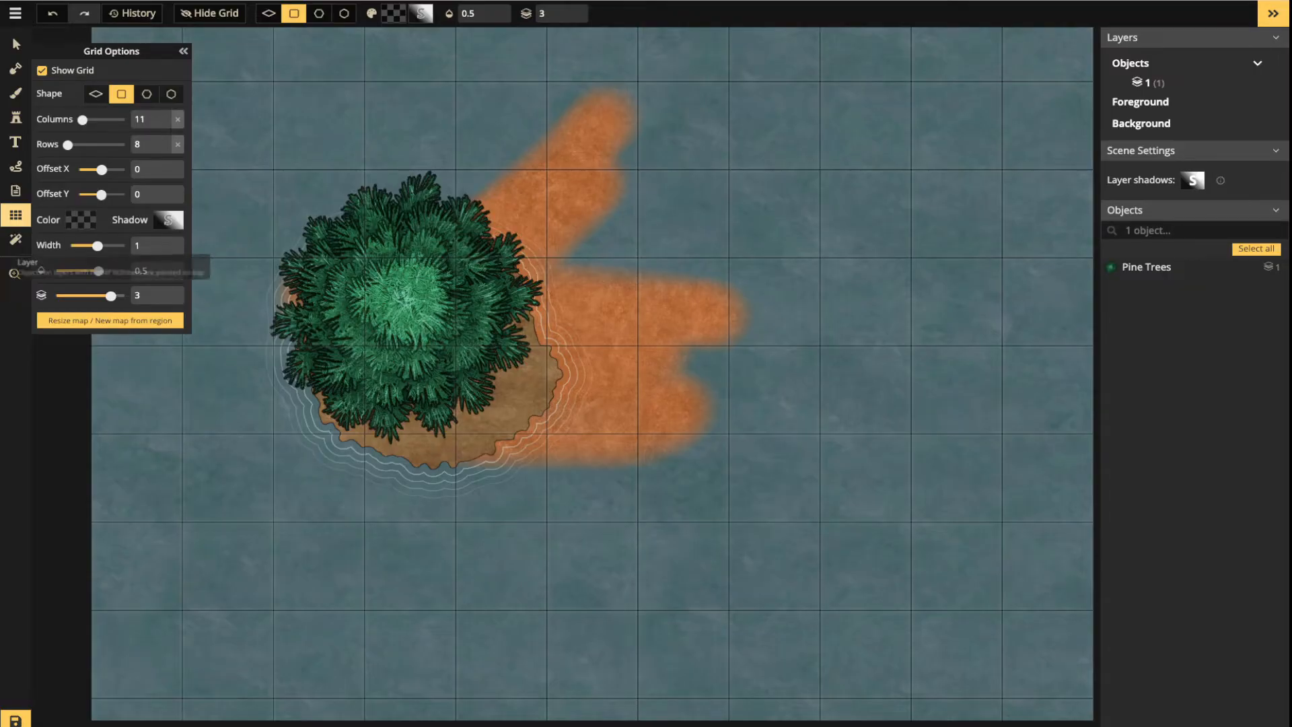
drag(111, 296, 55, 296)
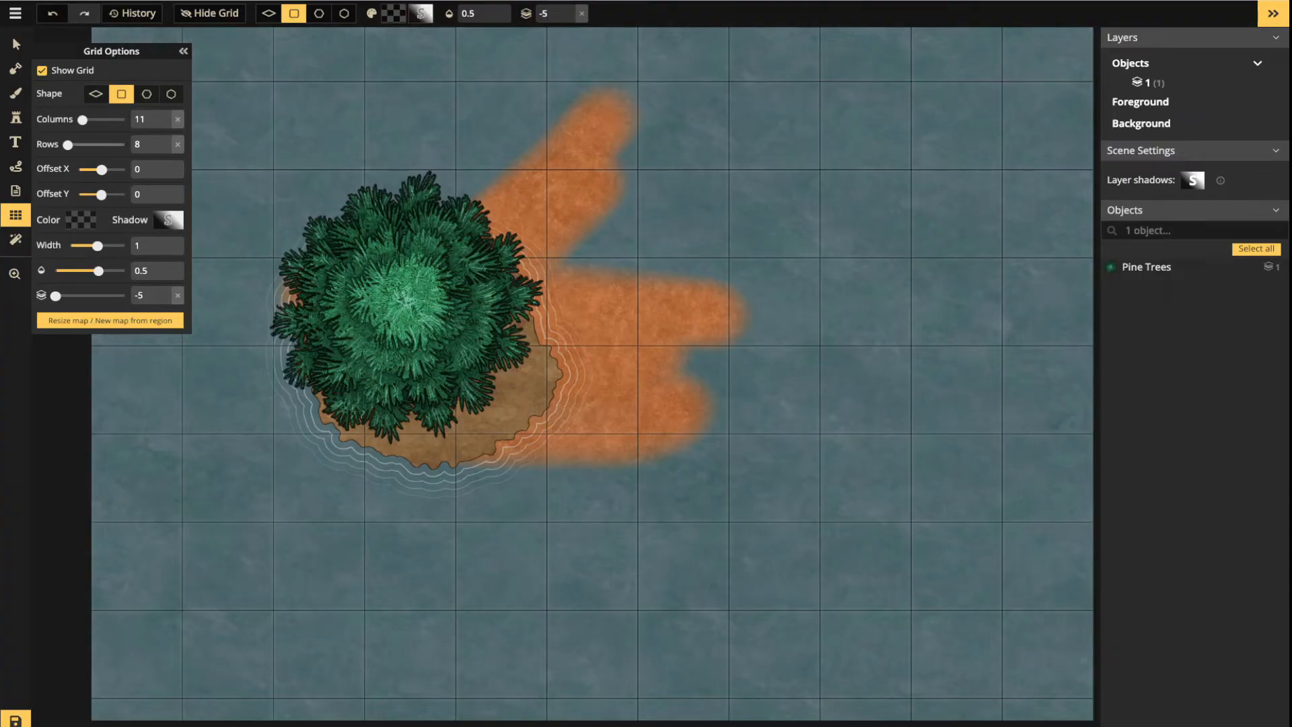
Set the grid to 40 columns and 30 rows and color its lines white (FFFFFF)
mouse_move(68, 145)
mouse_down()
mouse_move(87, 145)
mouse_move(74, 144)
mouse_up()
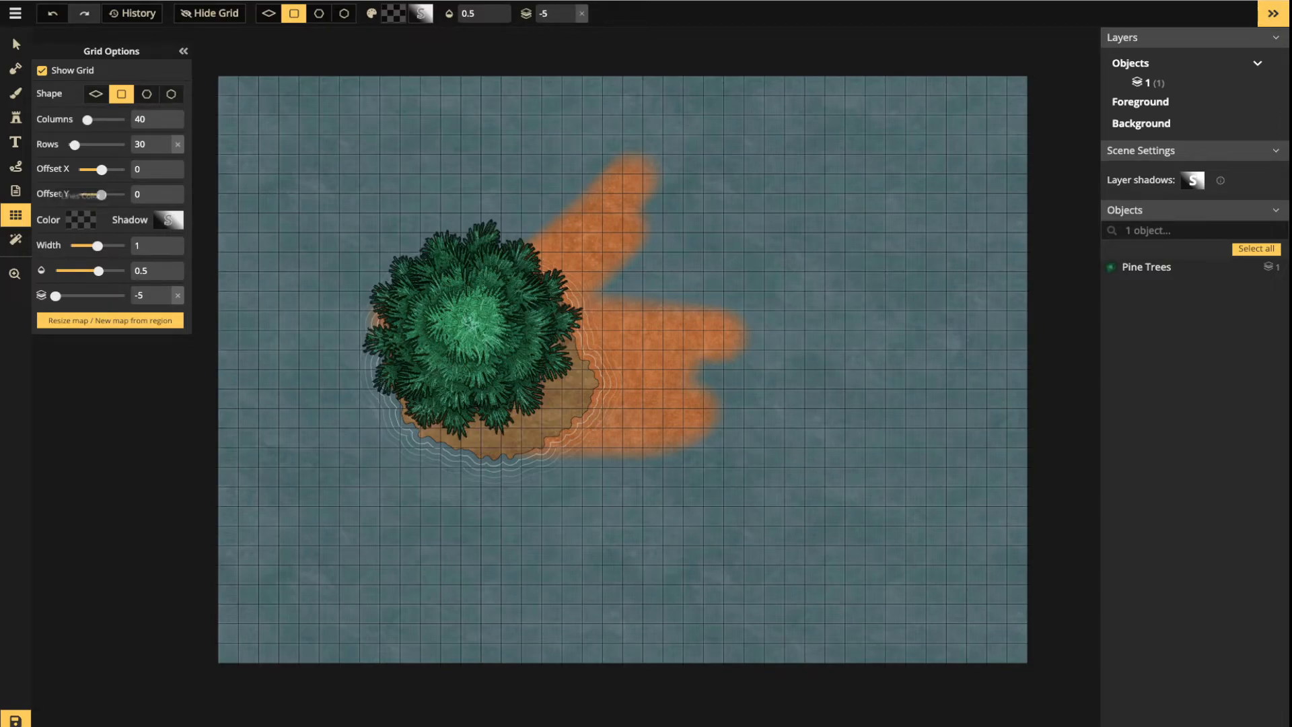
click(80, 220)
click(173, 309)
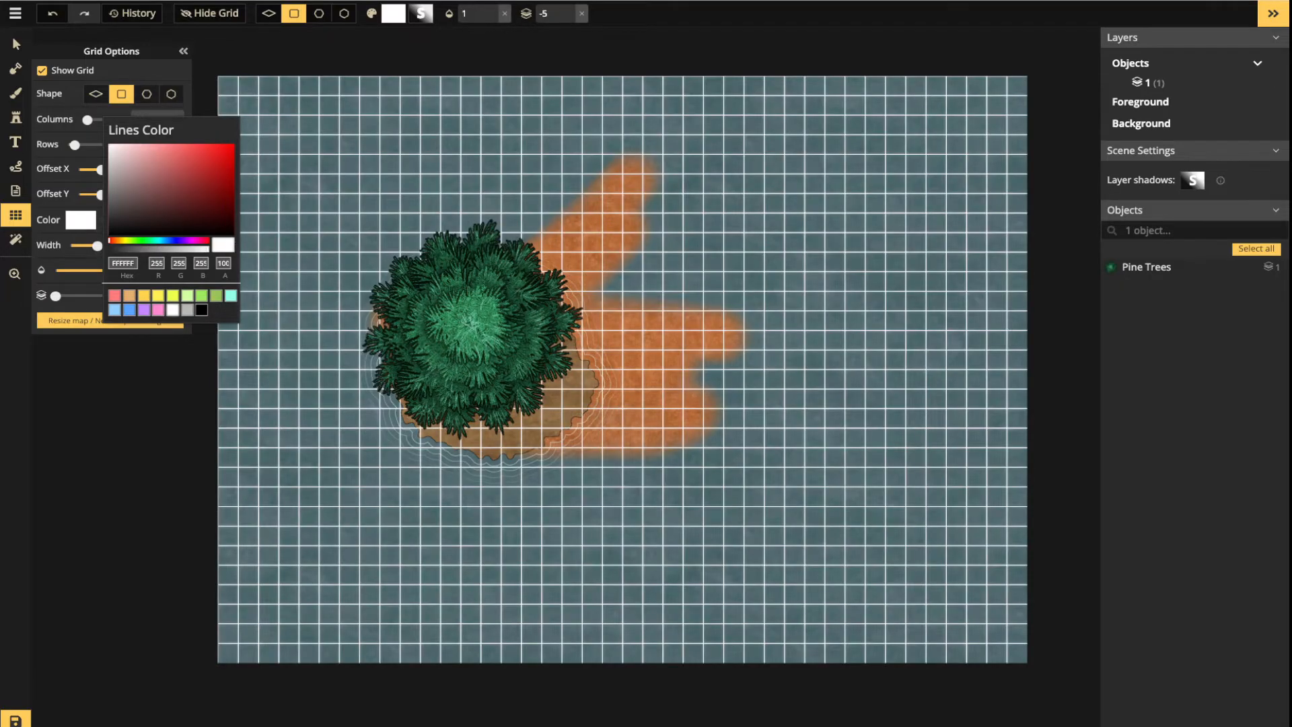
Lower the grid's opacity to 0.14 and set its column count first to 20, finally to 10
click(121, 93)
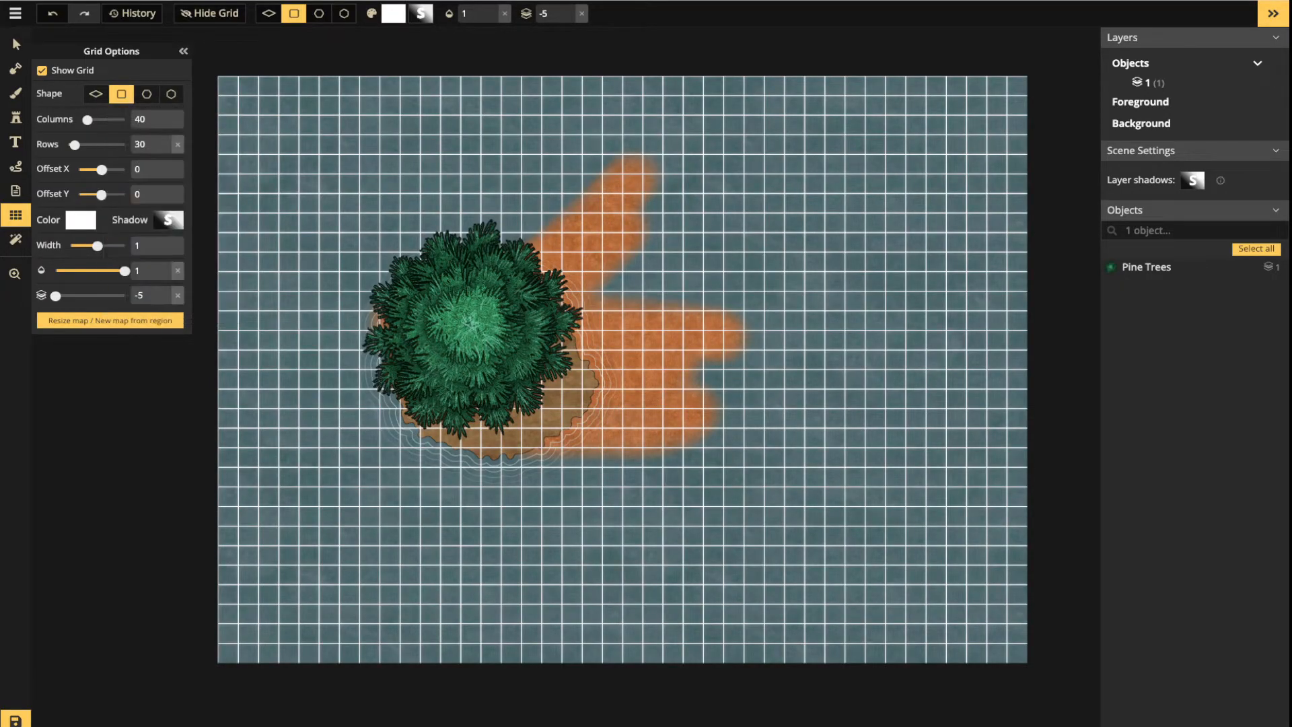
drag(125, 270, 69, 270)
drag(140, 119, 133, 119)
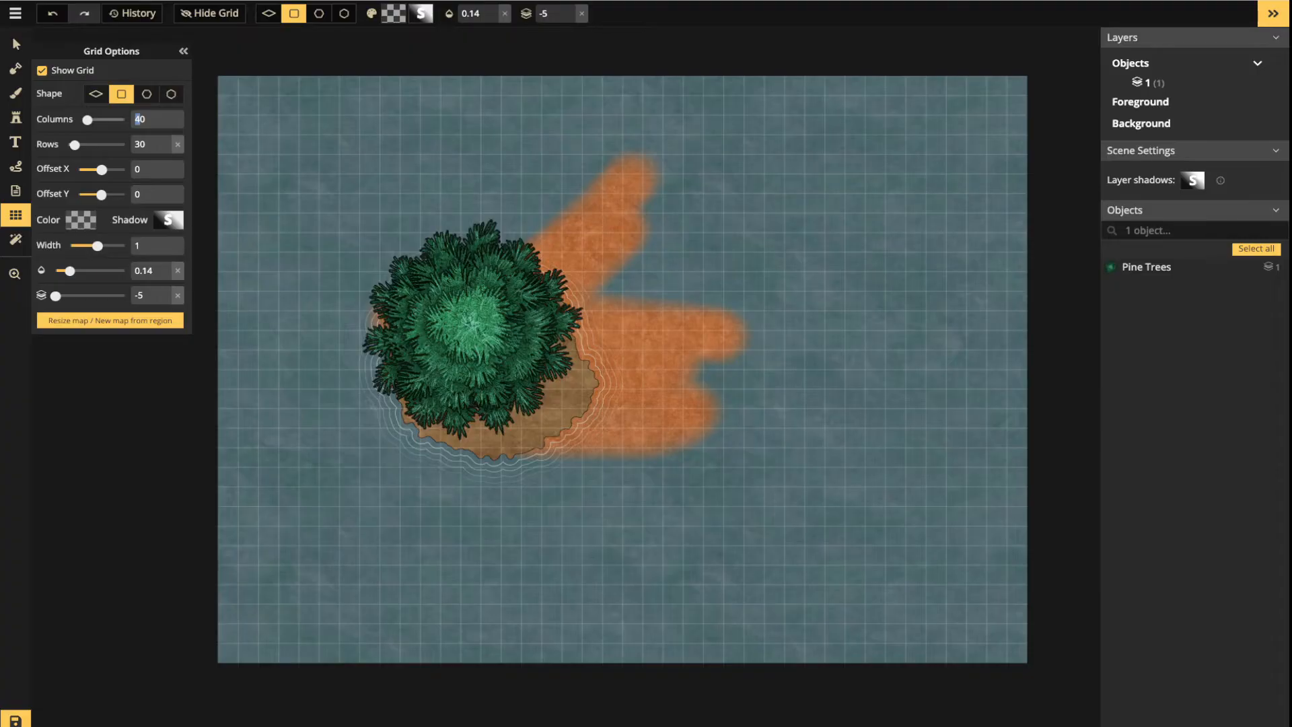
double_click(143, 119)
text(20)
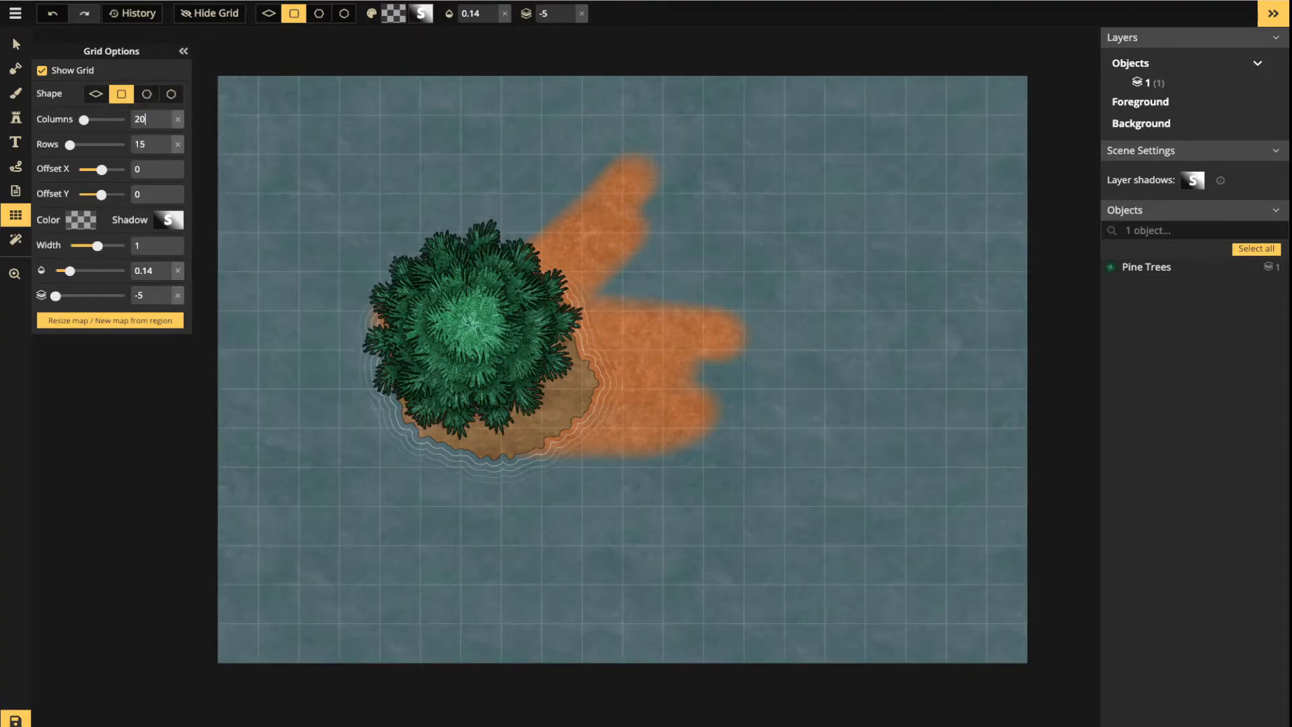
key(BackSpace)
key(BackSpace)
text(10)
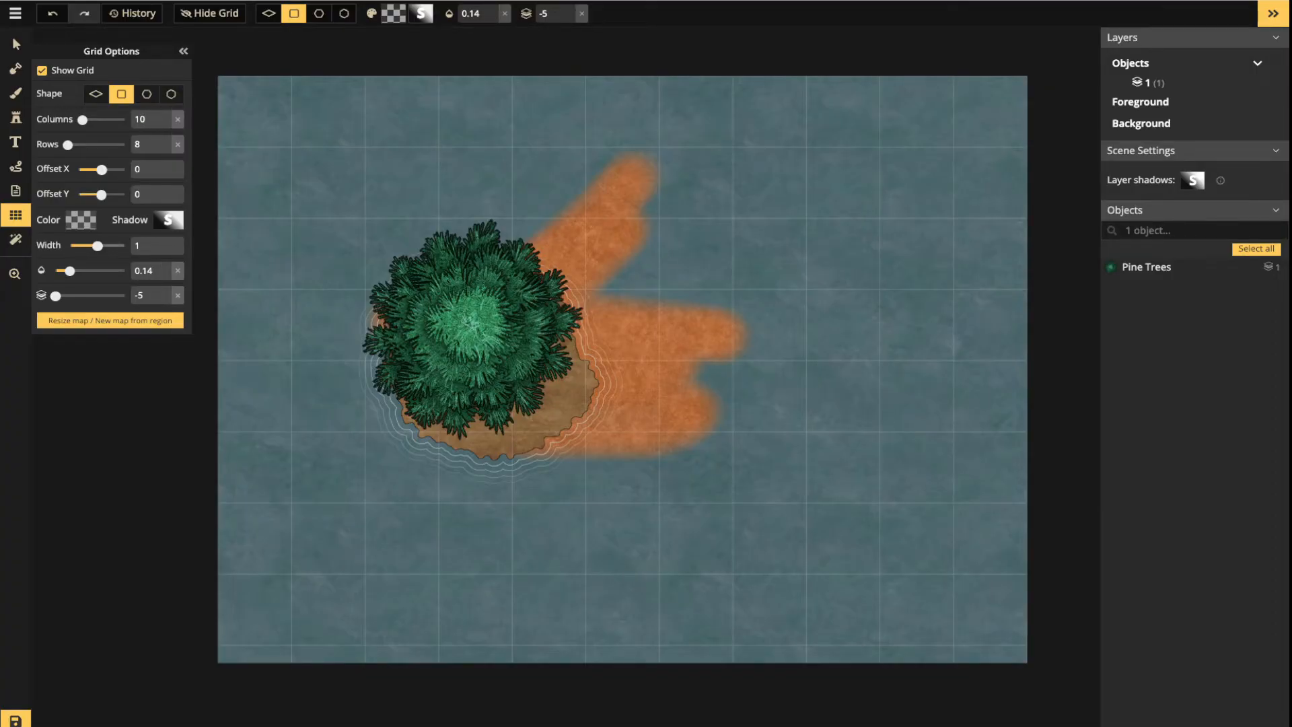
Try the grid lines at width 10 and at the thinnest width of 0.1
drag(97, 246, 124, 246)
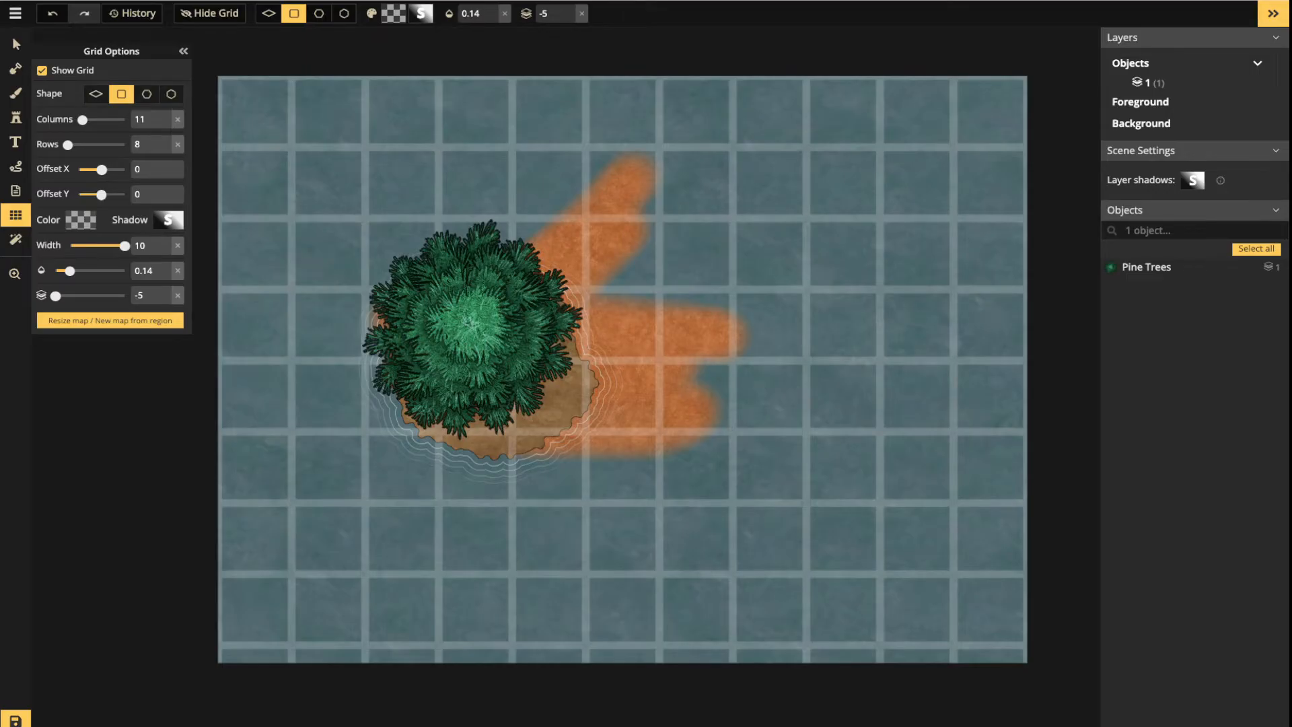
drag(124, 246, 70, 246)
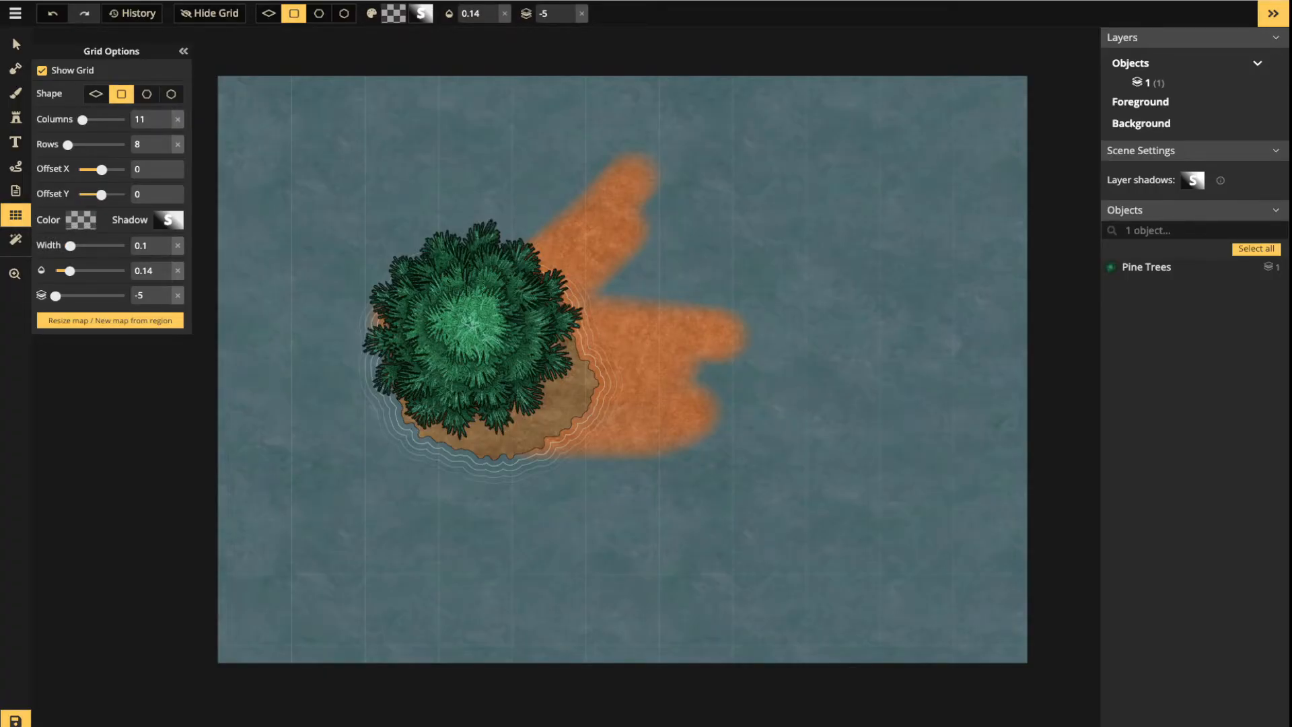
scroll(626, 363, up, 5)
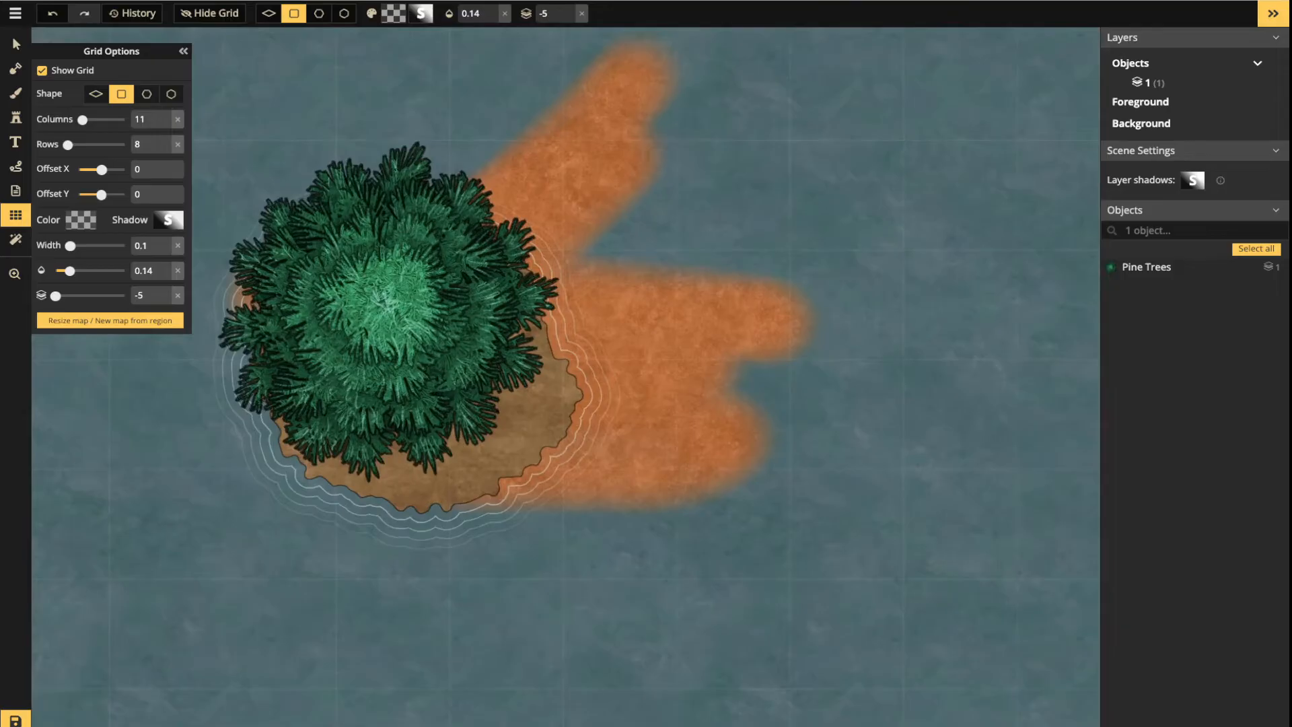
scroll(345, 240, down, 3)
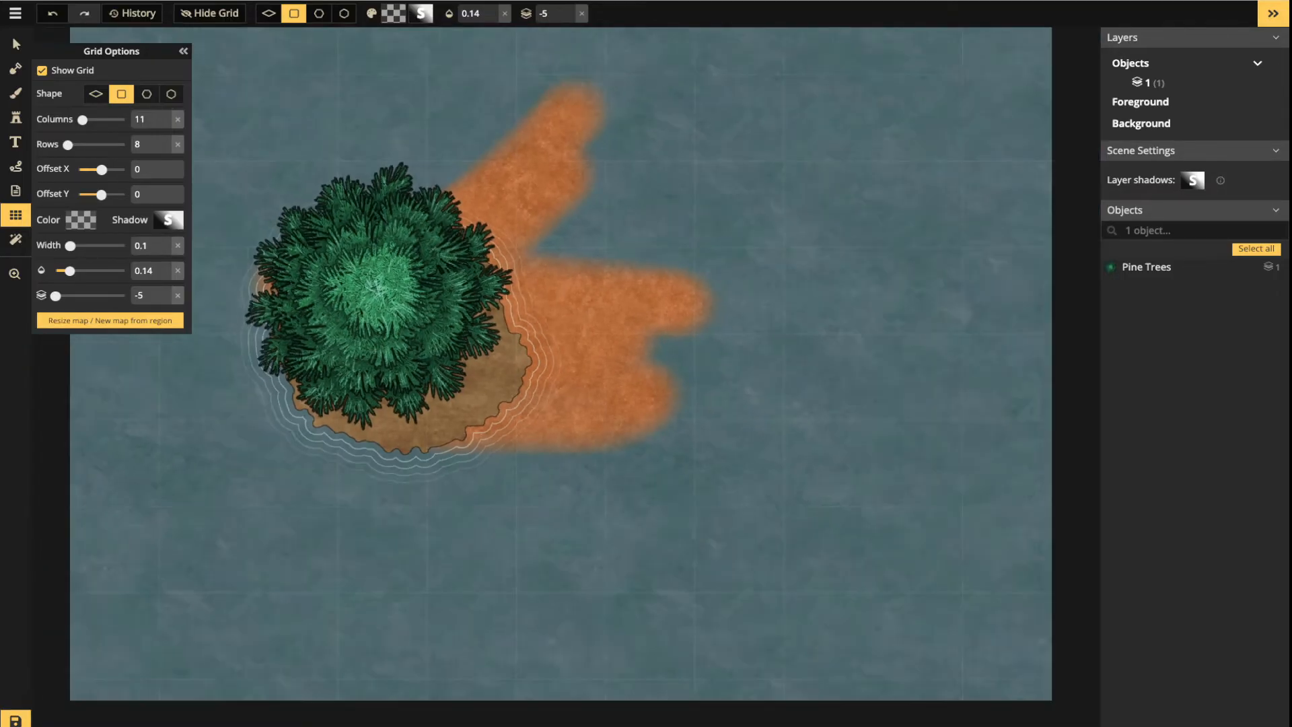
Try the grid at full opacity, and set its lines to width 0.3 and opacity 0.26
drag(69, 271, 125, 271)
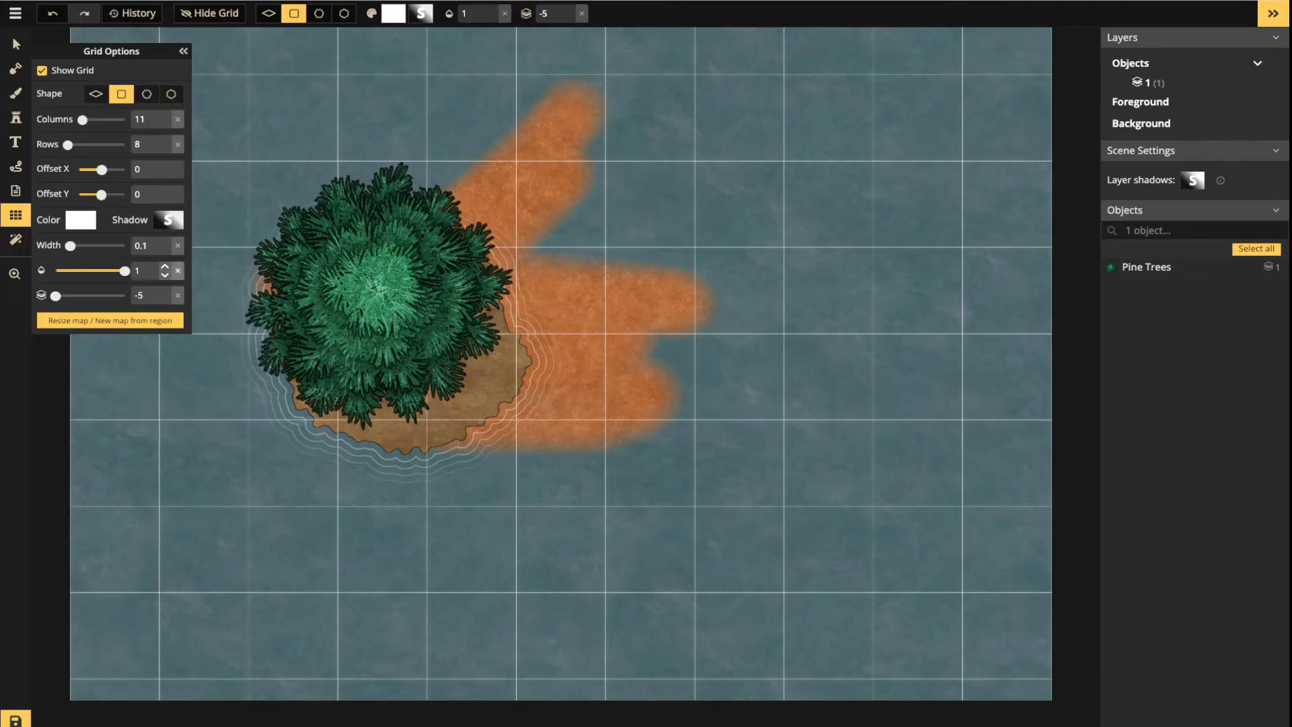
click(98, 246)
drag(99, 245, 56, 296)
scroll(335, 278, down, 3)
scroll(338, 278, up, 7)
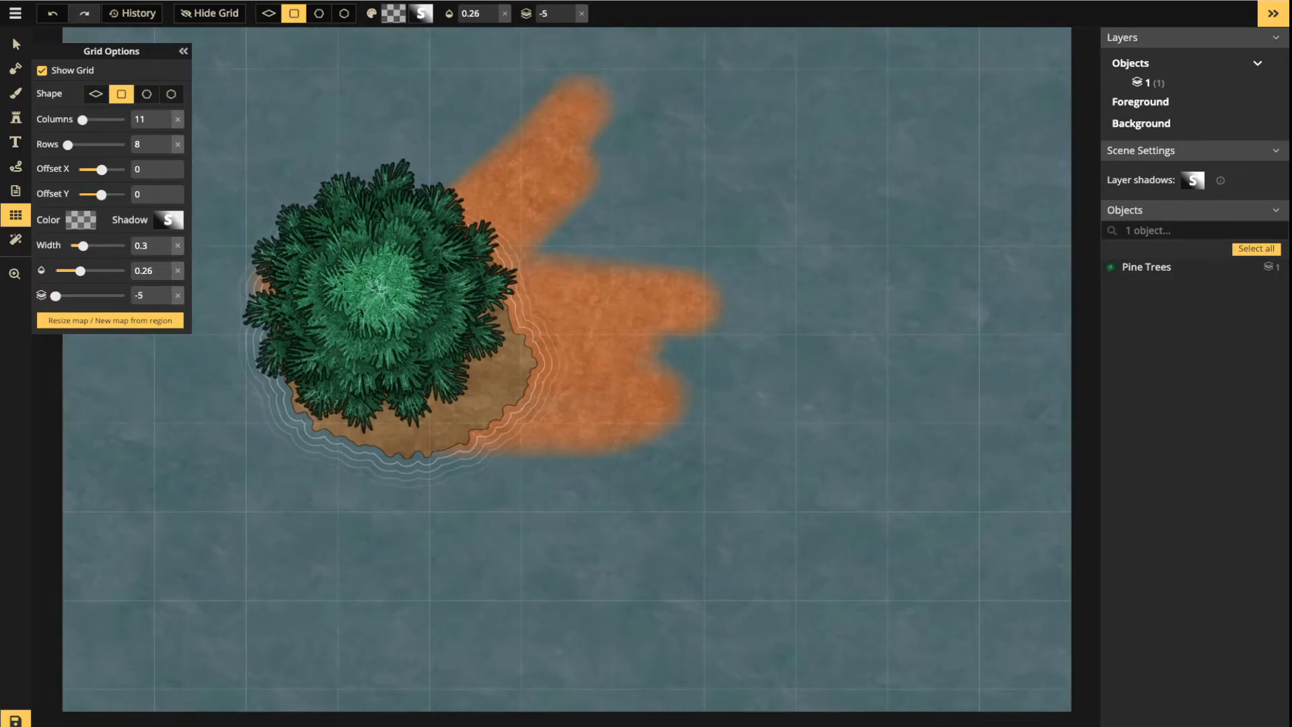
drag(338, 278, 433, 374)
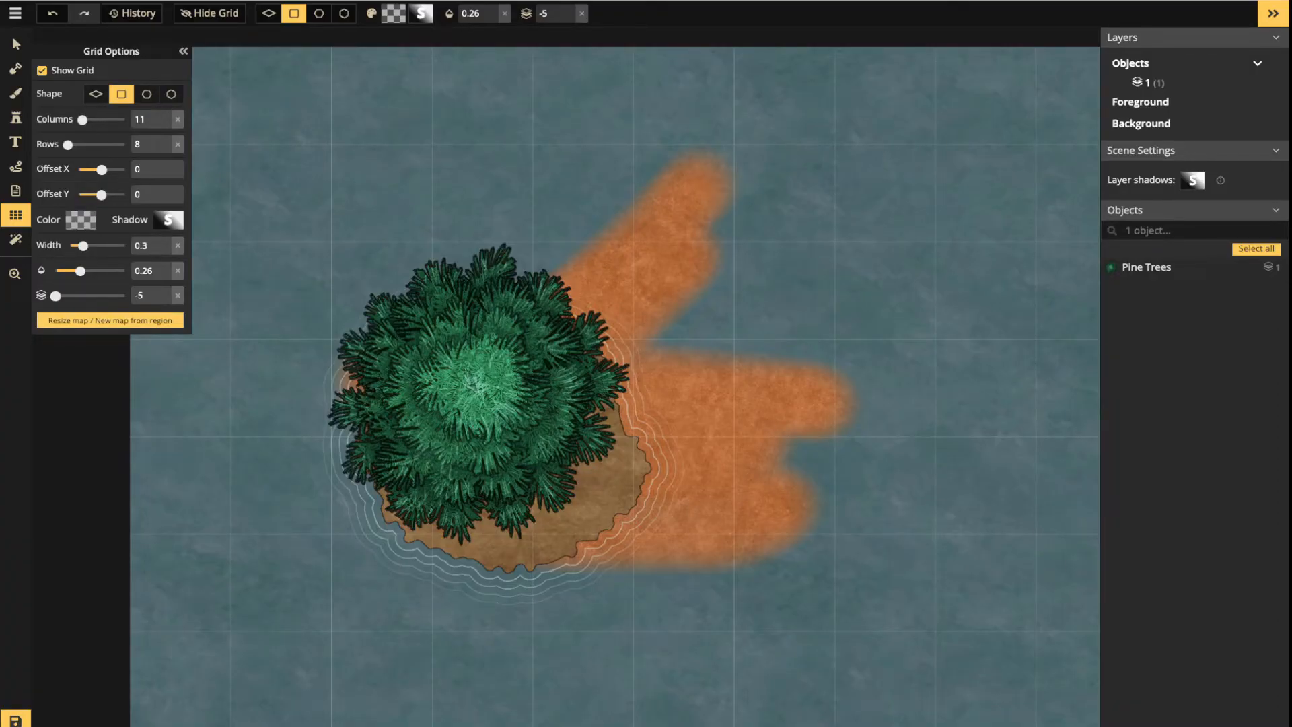
scroll(442, 330, down, 5)
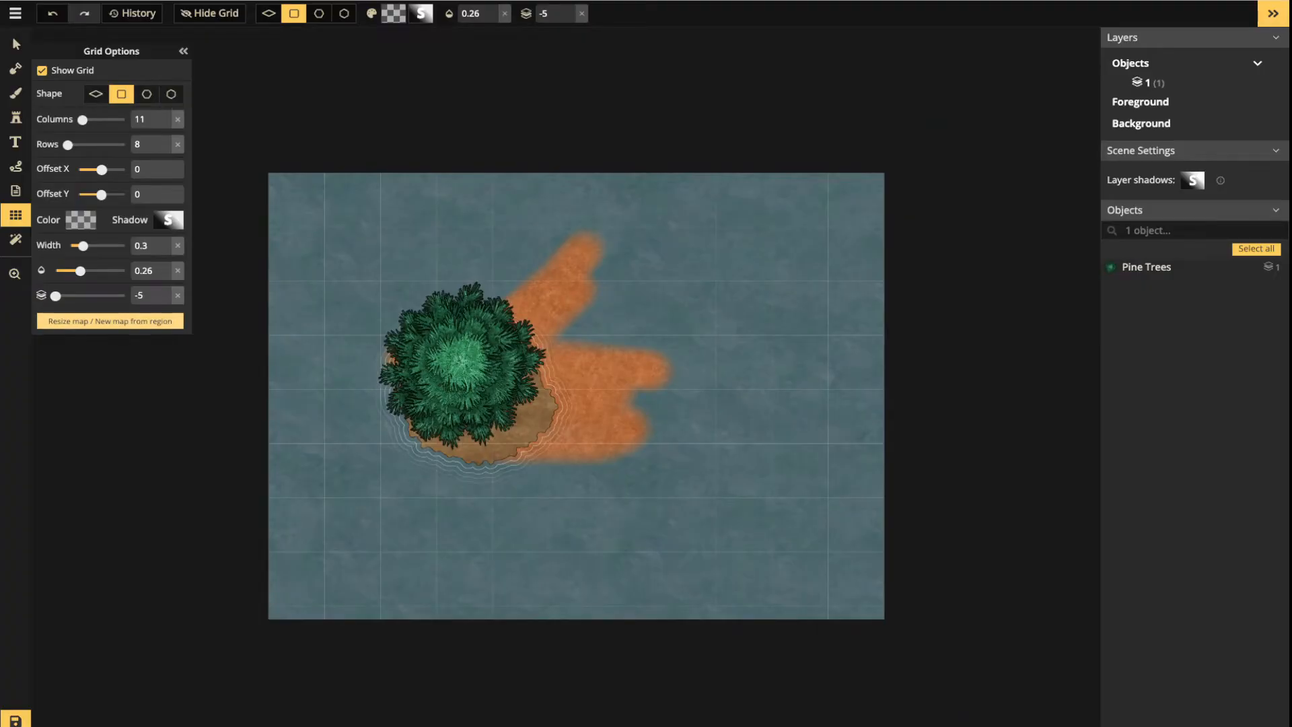
Start a new map from a region and frame an area about 1246 by 1112 around the pine tree and its island
click(110, 320)
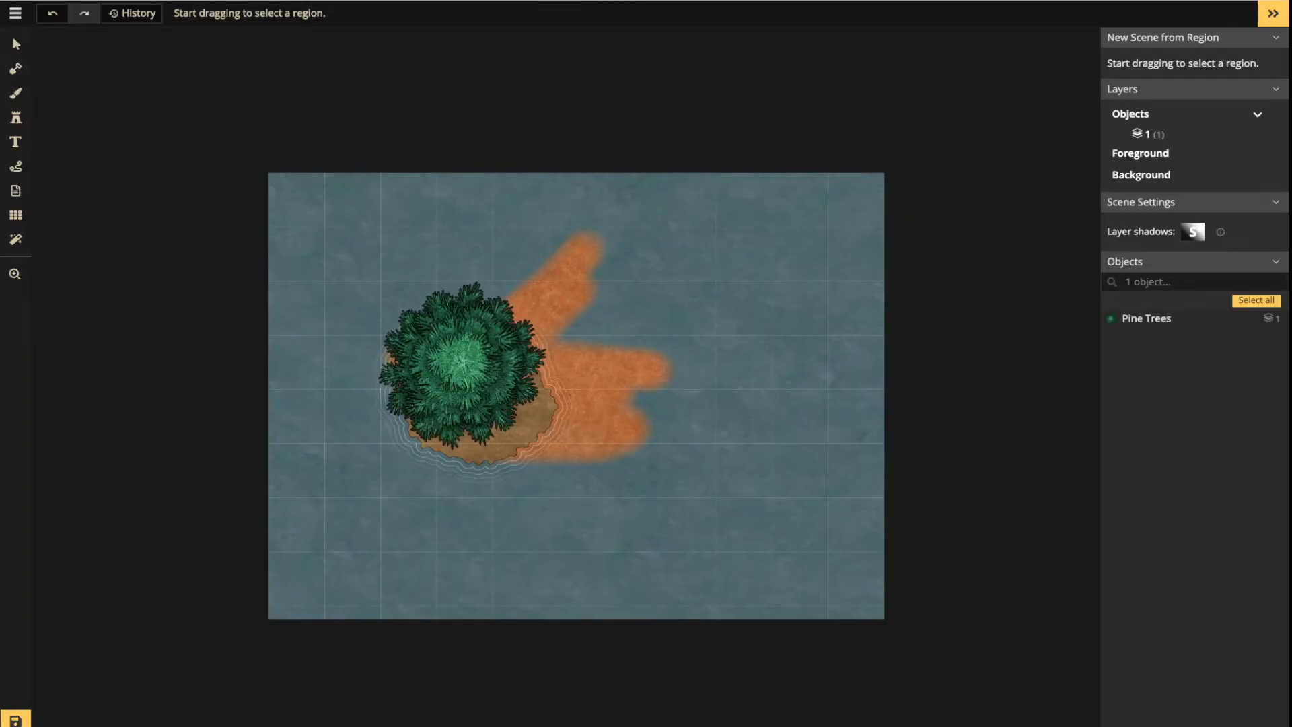
scroll(415, 368, up, 2)
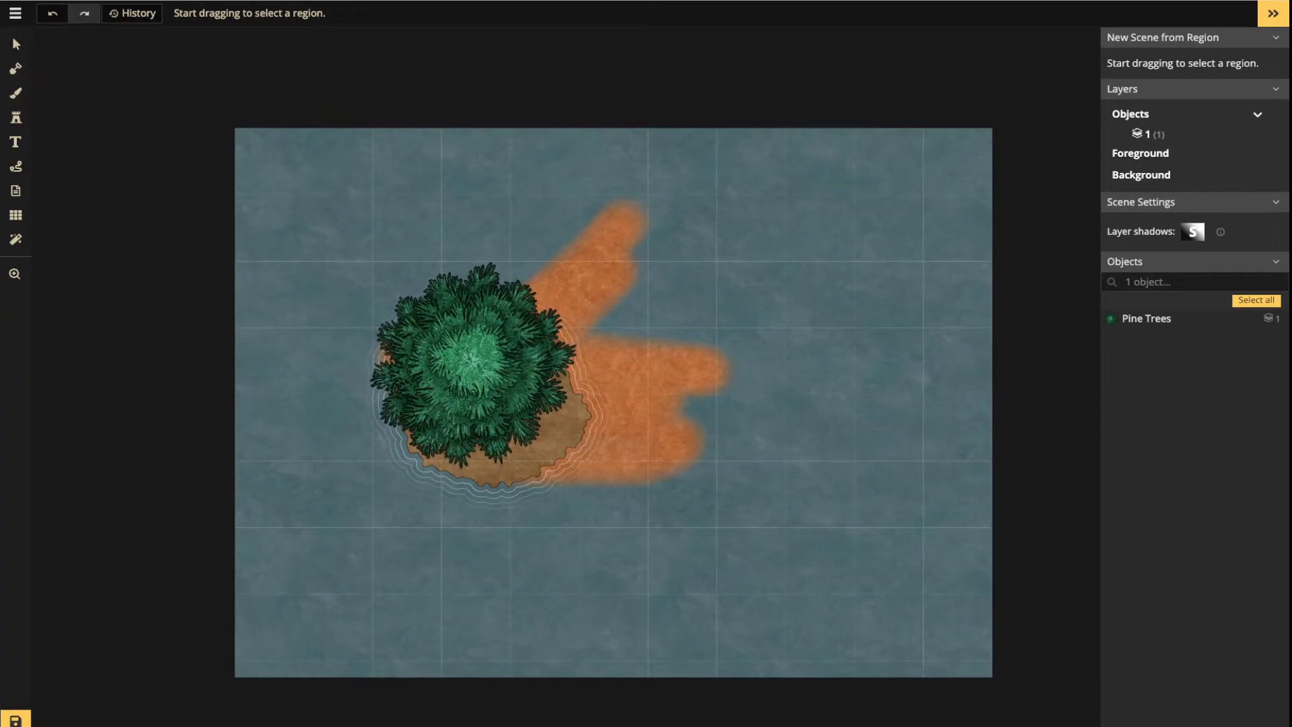
drag(340, 254, 628, 504)
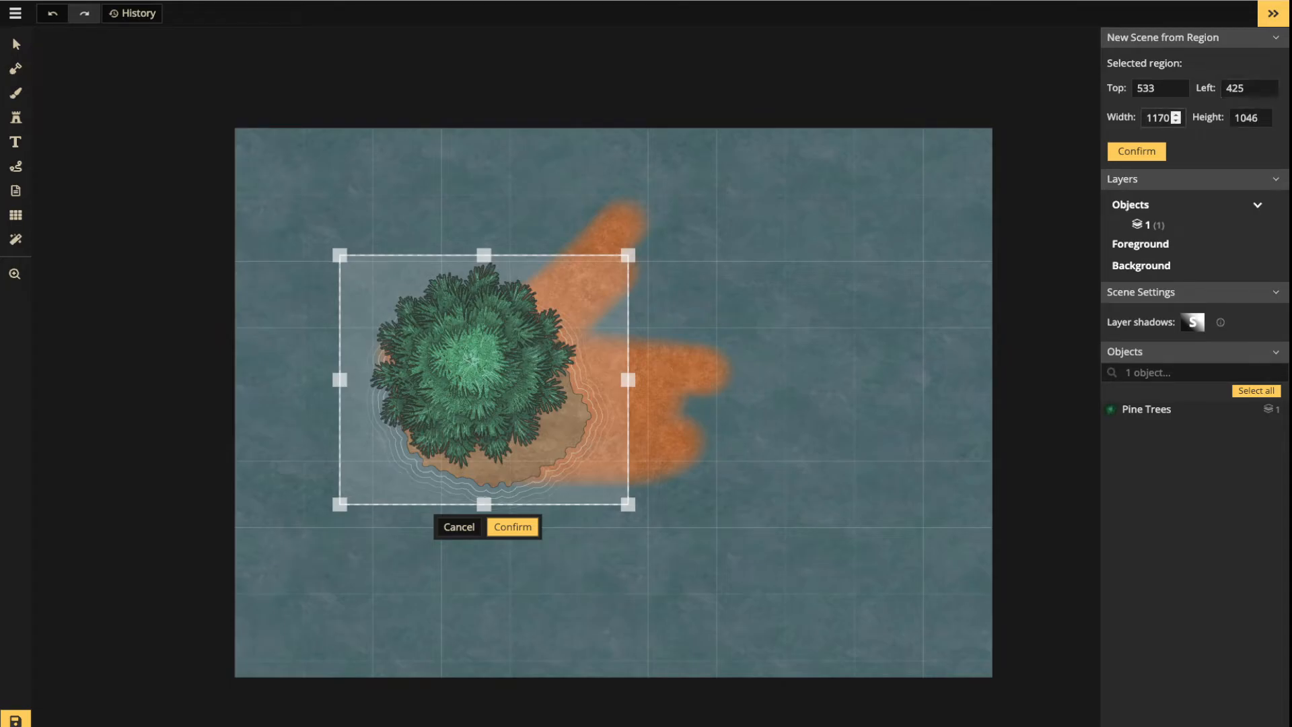
mouse_move(627, 379)
mouse_down()
mouse_move(672, 380)
mouse_move(646, 380)
mouse_up()
drag(493, 379, 492, 386)
drag(644, 510, 644, 526)
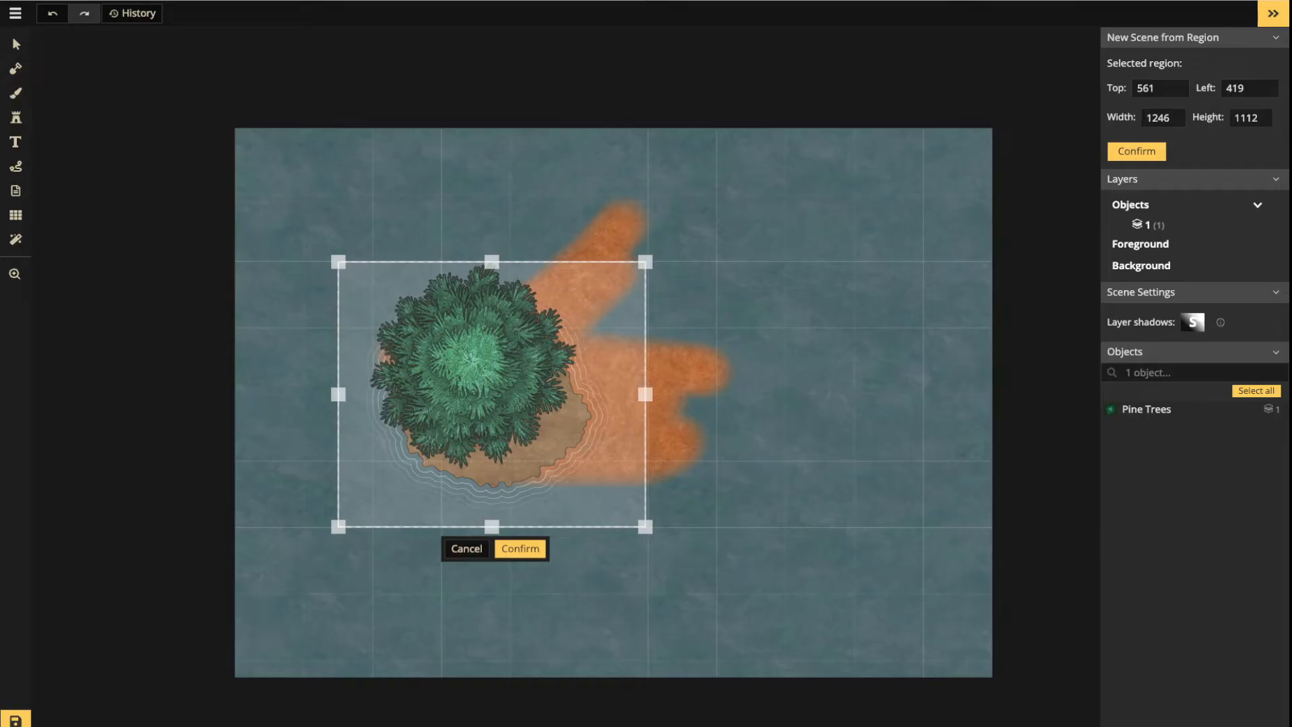
drag(491, 394, 492, 388)
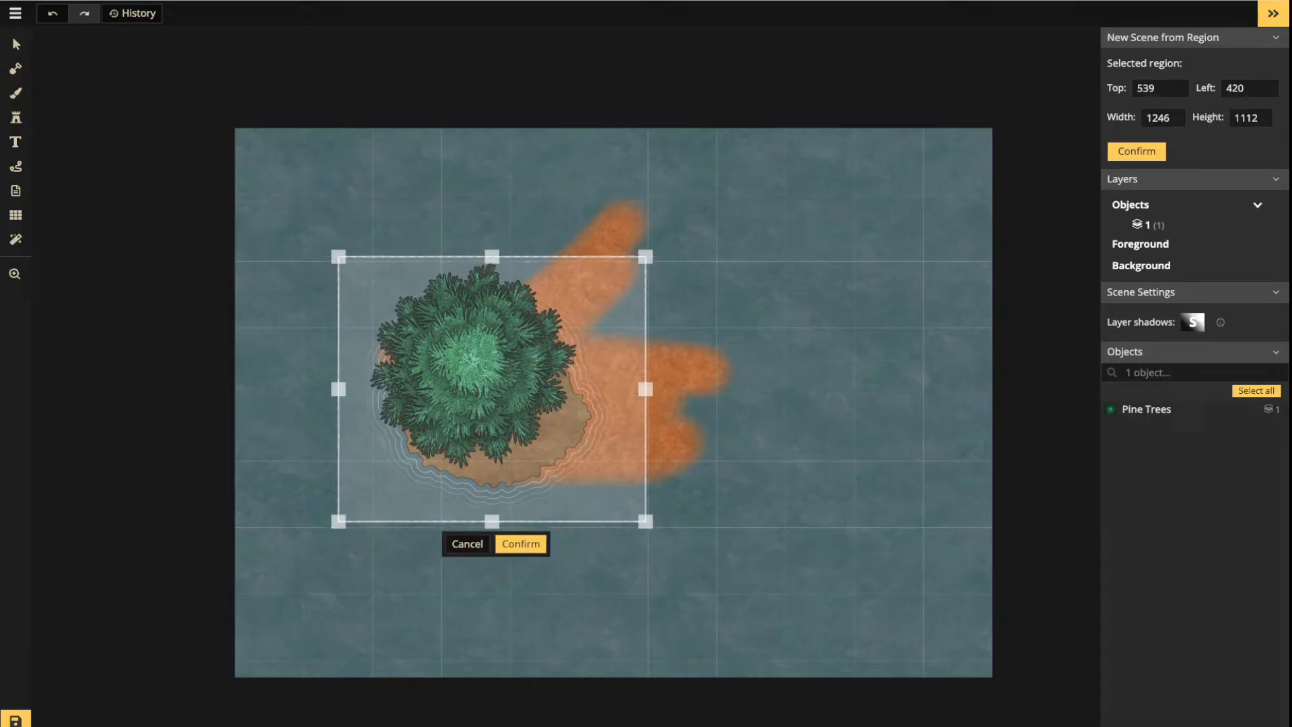
Extend the selected region from the map's upper-left corner to beyond its right and lower edges, about 4665 by 3818
drag(646, 256, 1152, 33)
drag(745, 277, 593, 391)
scroll(724, 282, down, 2)
drag(724, 283, 762, 267)
scroll(654, 429, down, 4)
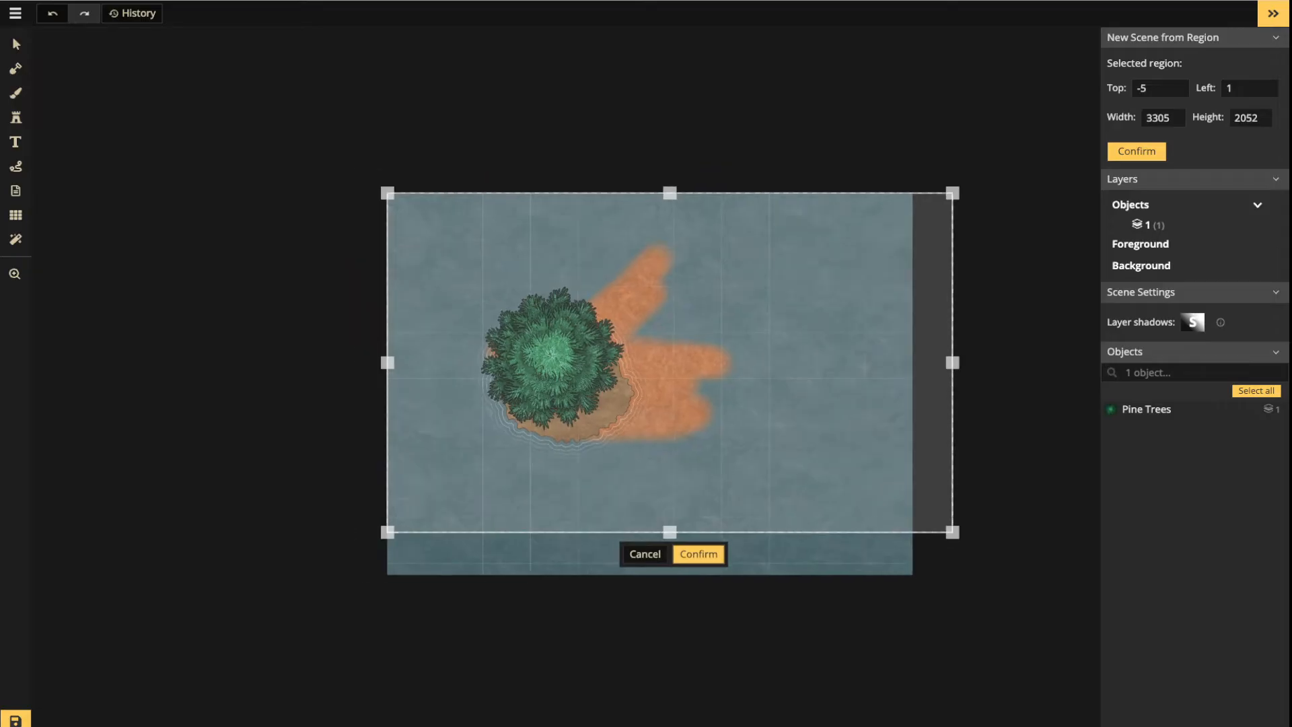
drag(817, 483, 946, 647)
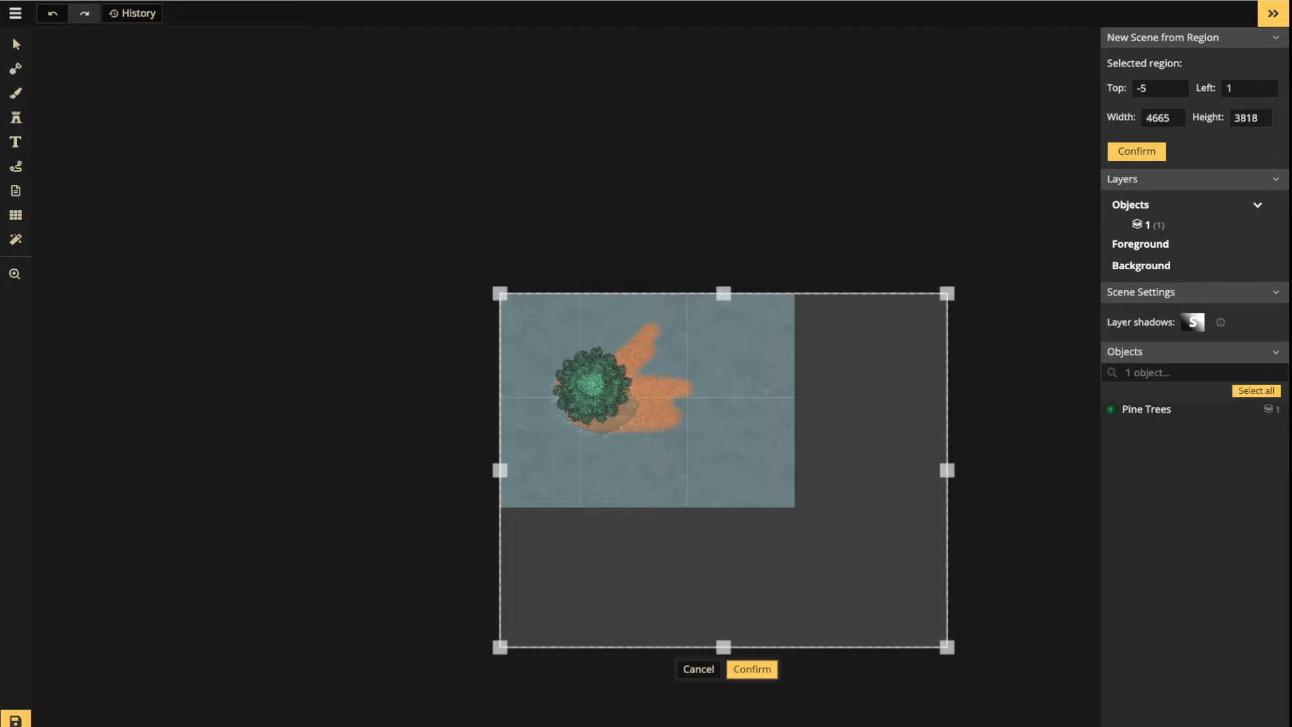
Try smaller and larger region sizes, from about 1977 by 1502 to 4414 by 3250, and cancel the region selection
drag(947, 646, 689, 432)
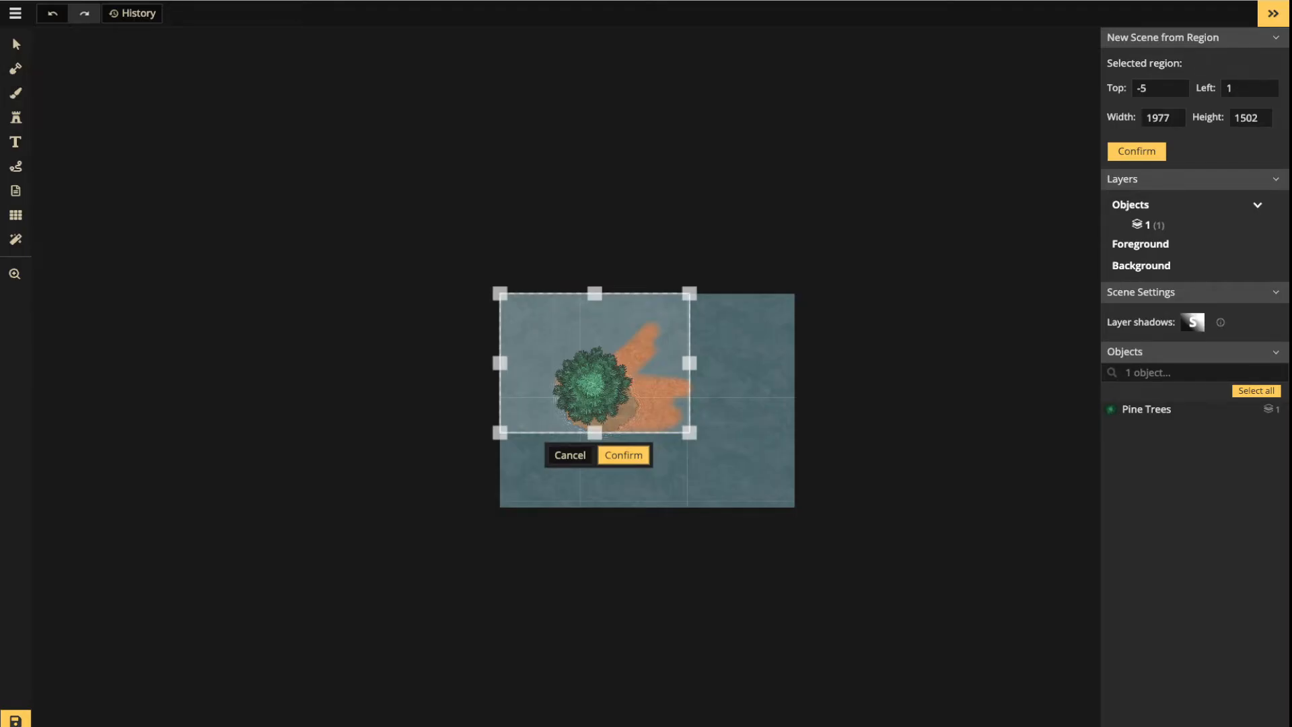
scroll(650, 397, up, 4)
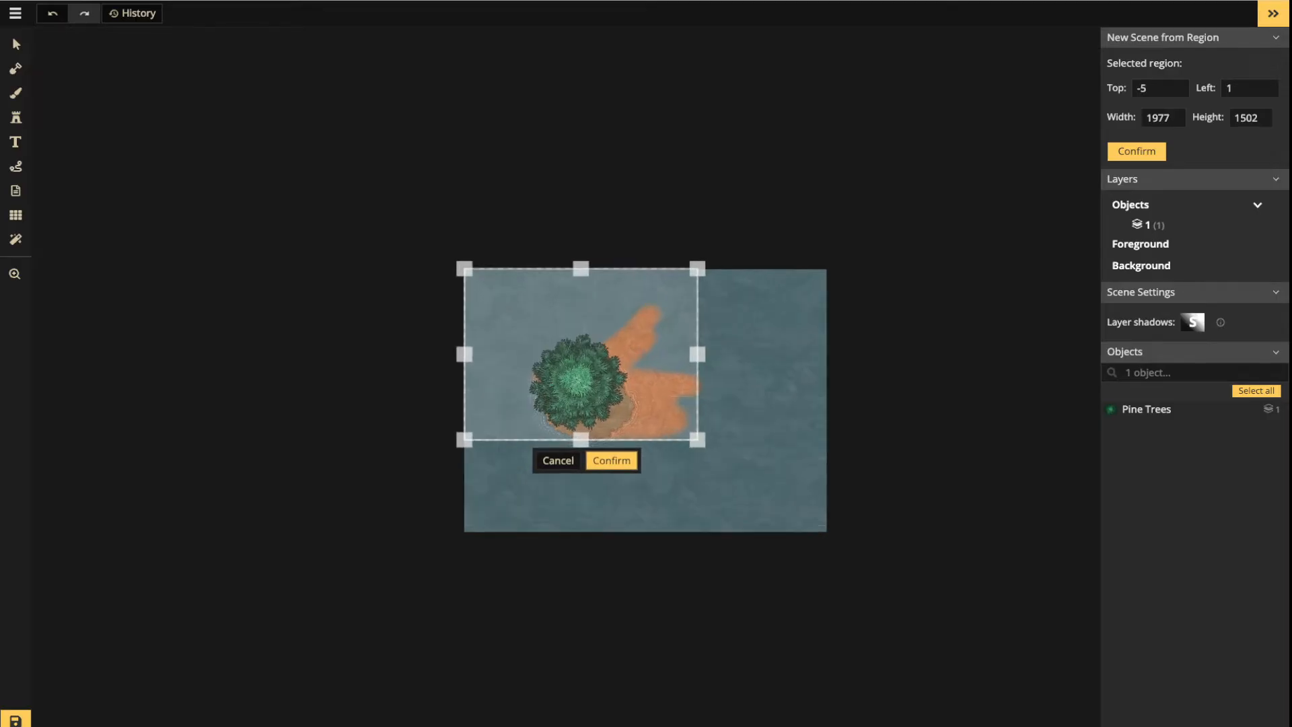
drag(708, 448, 861, 556)
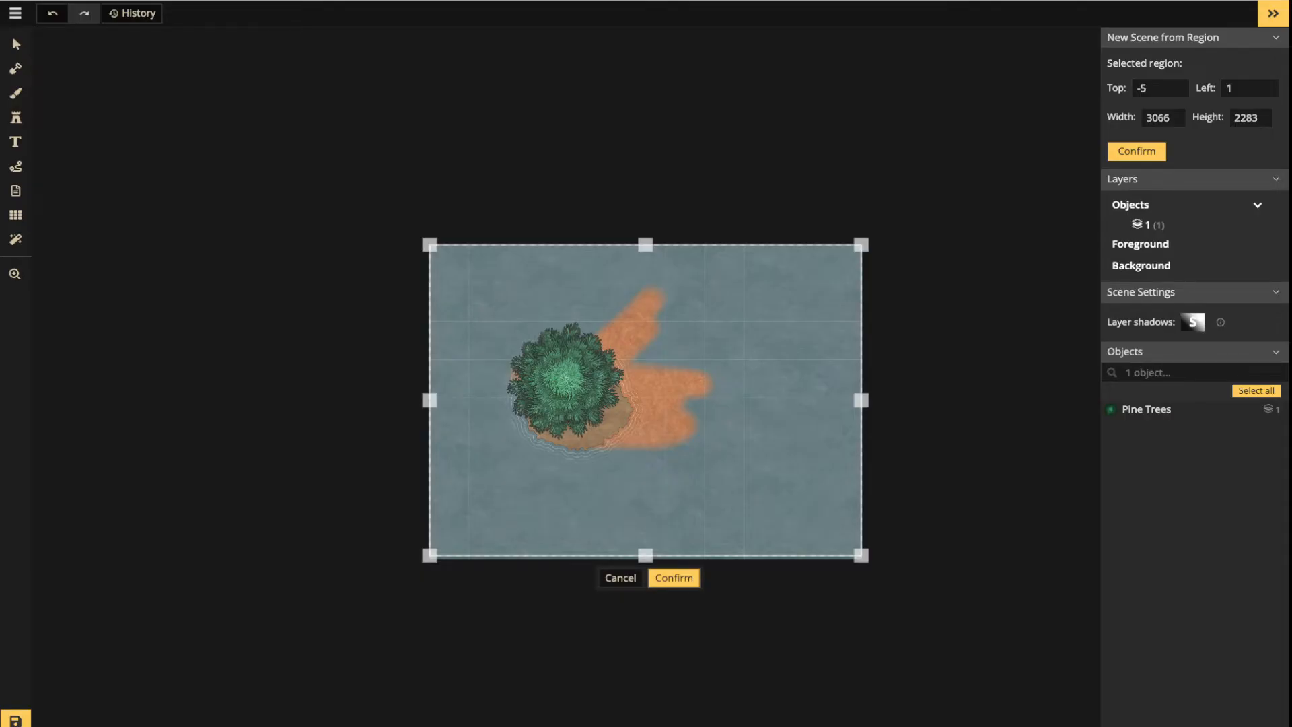
drag(429, 245, 1051, 687)
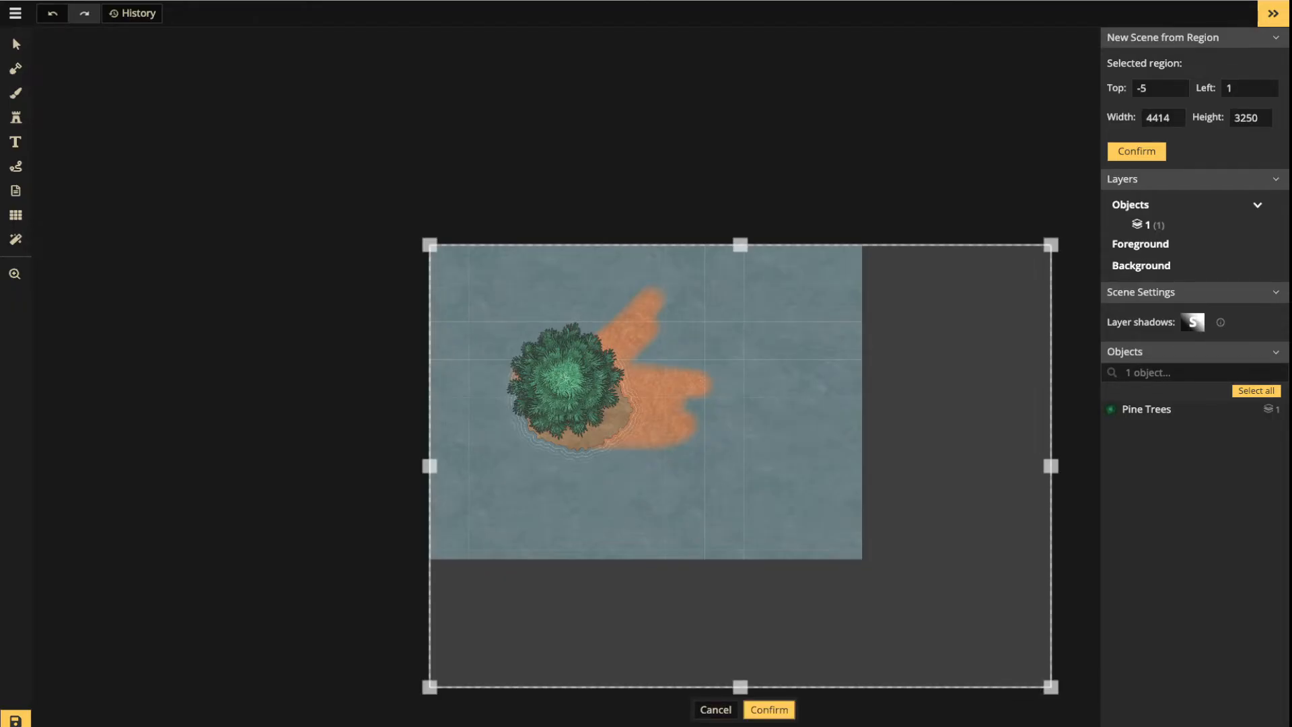
drag(1051, 687, 842, 551)
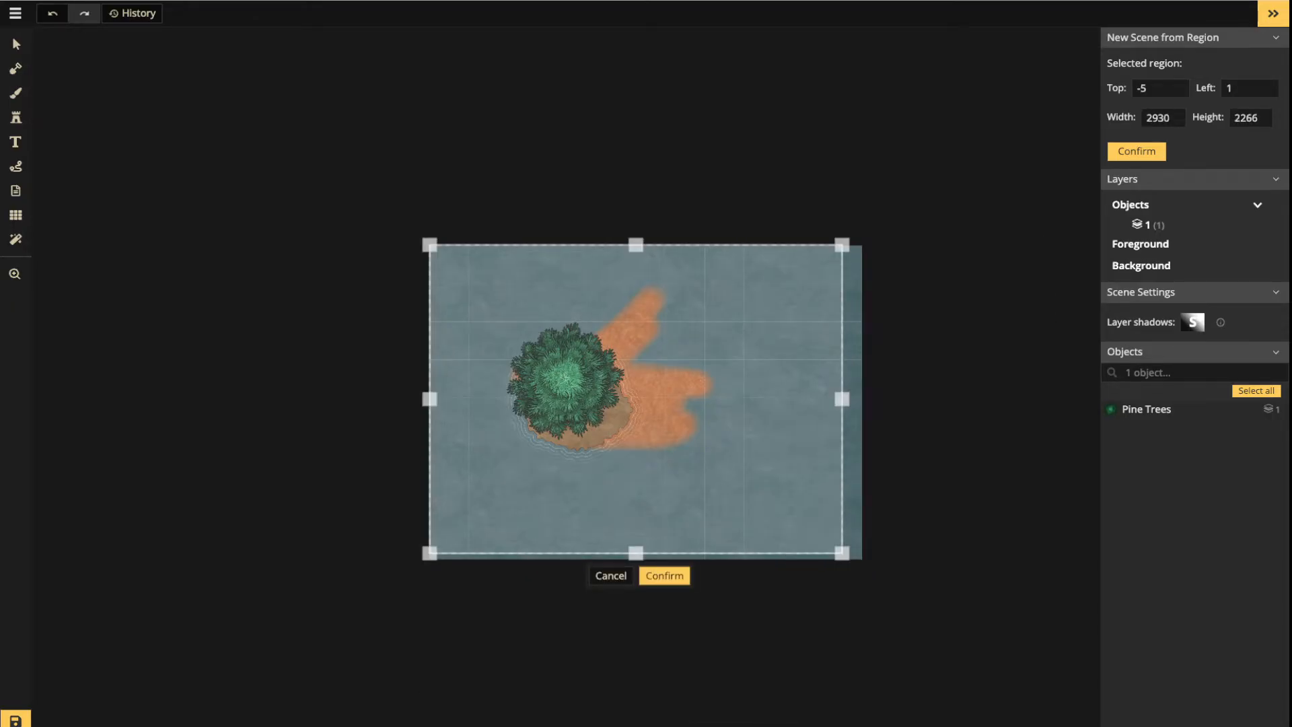
click(611, 575)
scroll(241, 222, down, 2)
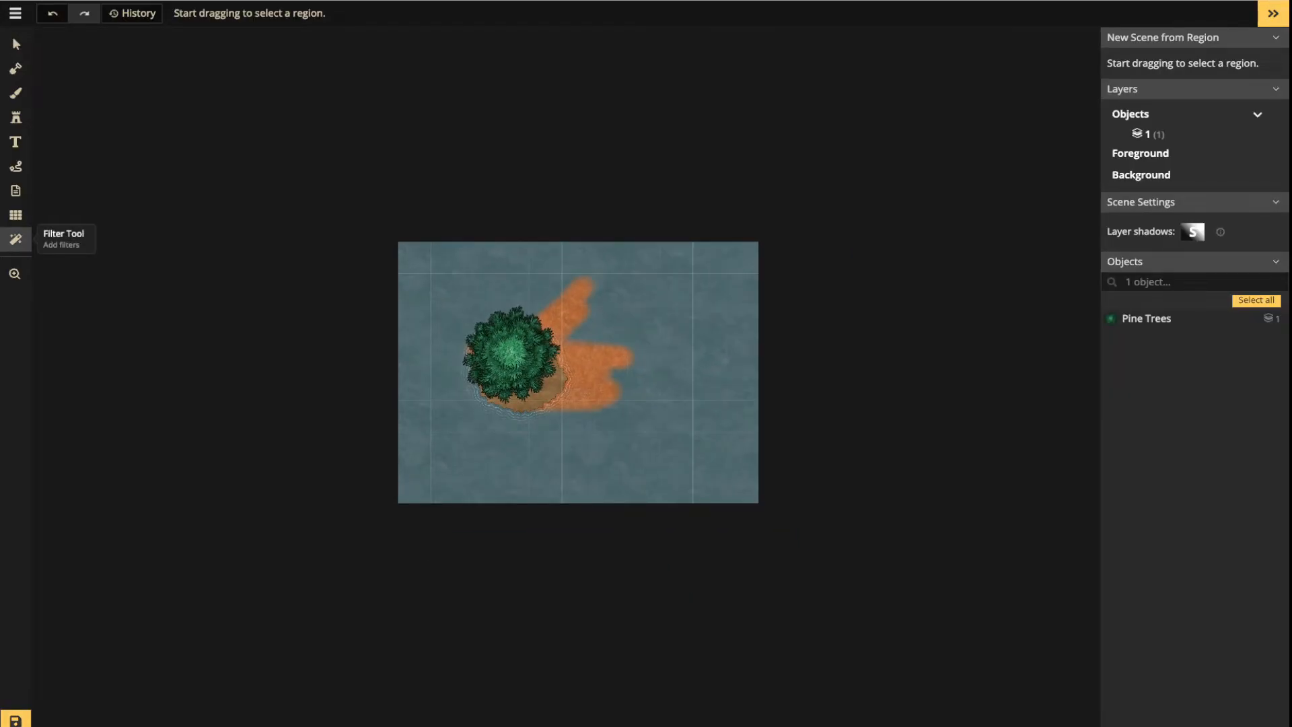
Add a new custom color filter to the map
click(15, 238)
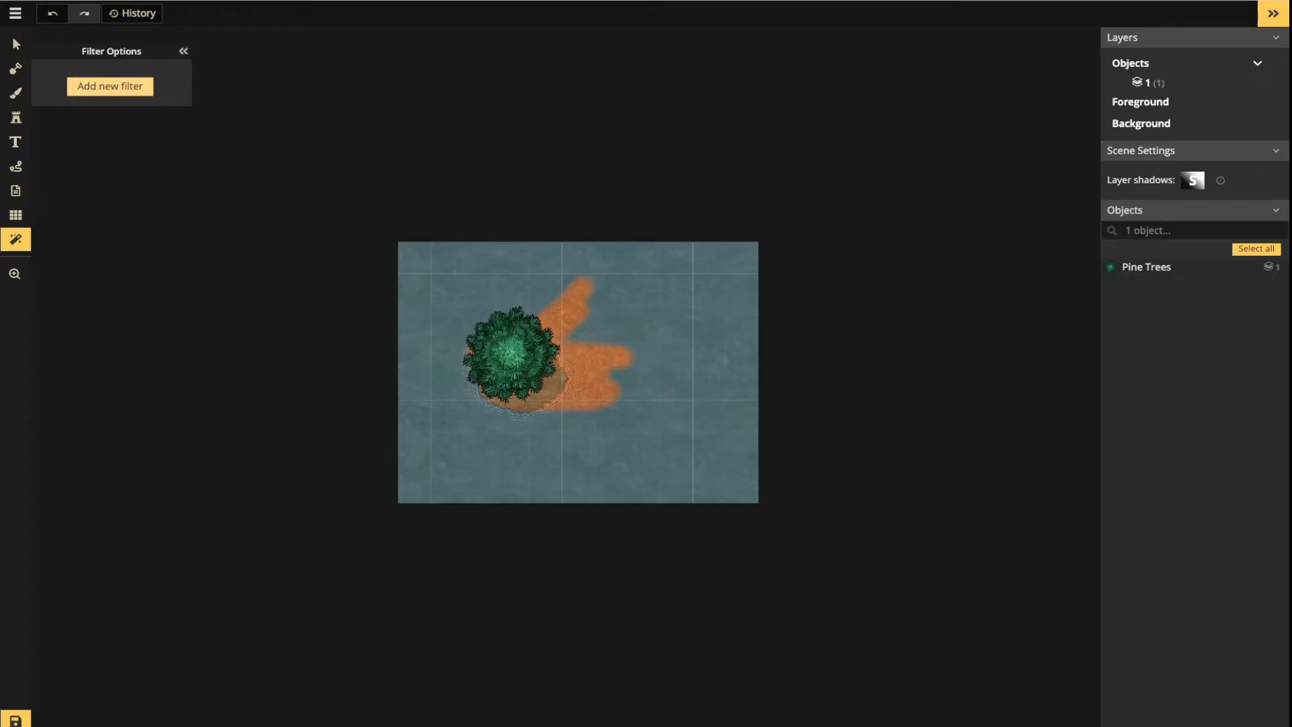
click(110, 86)
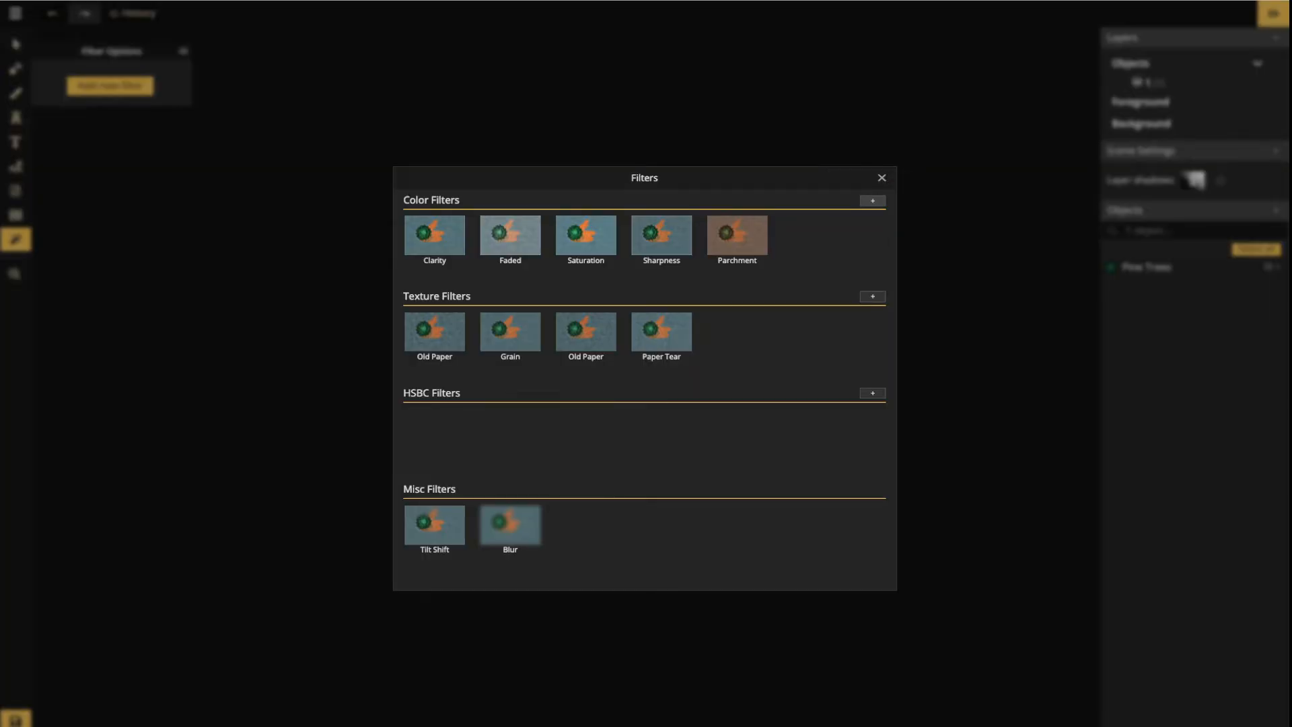
click(873, 201)
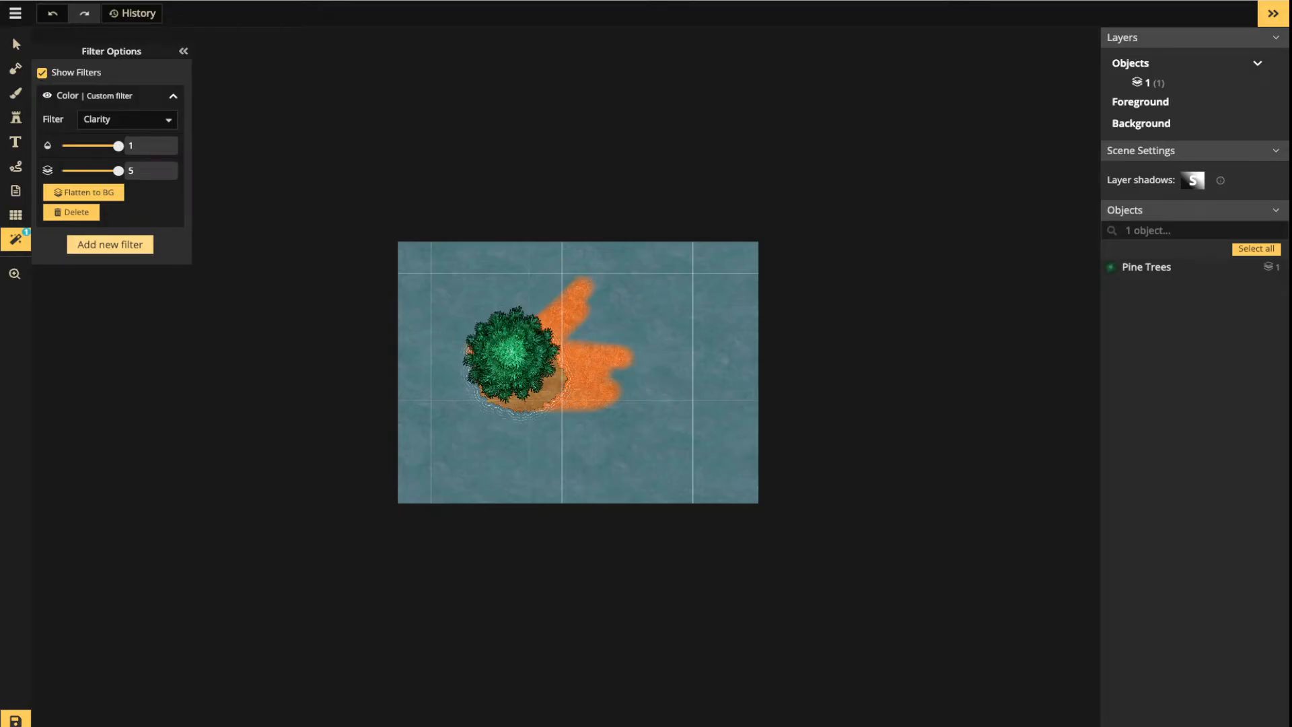
Try the Faded preset for the custom color filter and set it to Red Sky
click(165, 120)
scroll(115, 269, down, 3)
scroll(114, 202, up, 3)
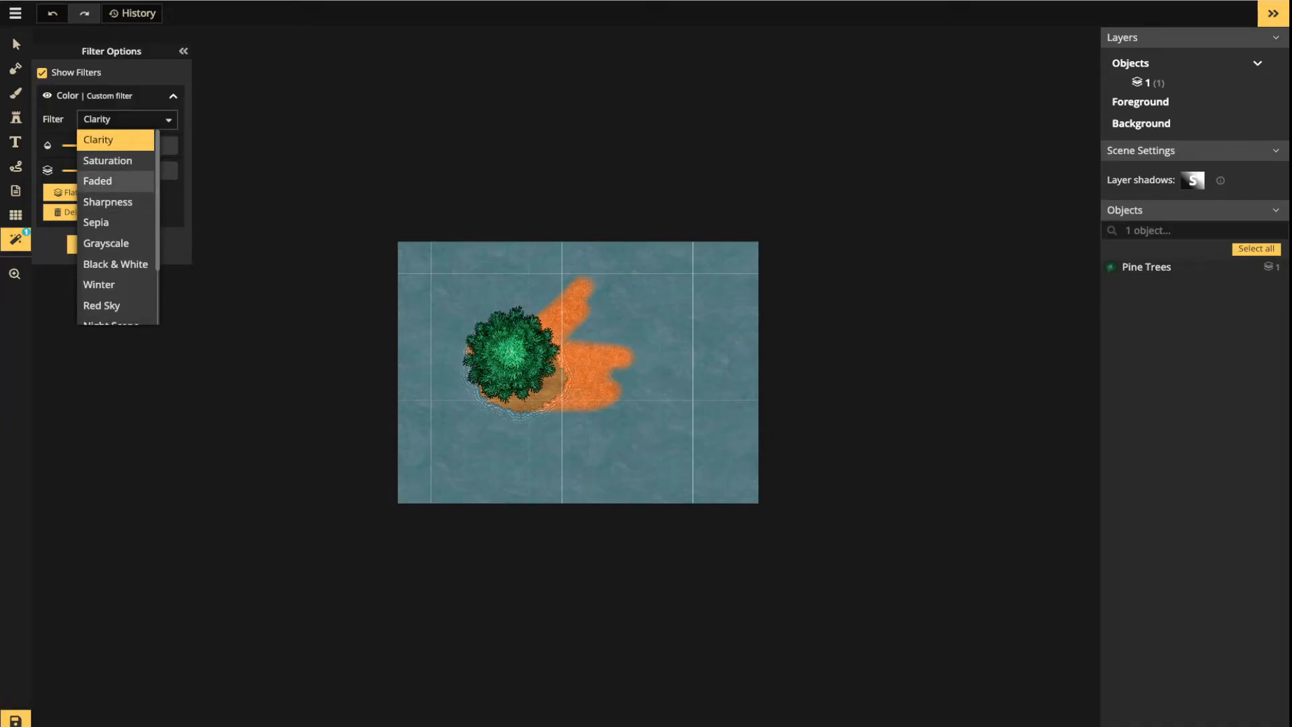
click(111, 180)
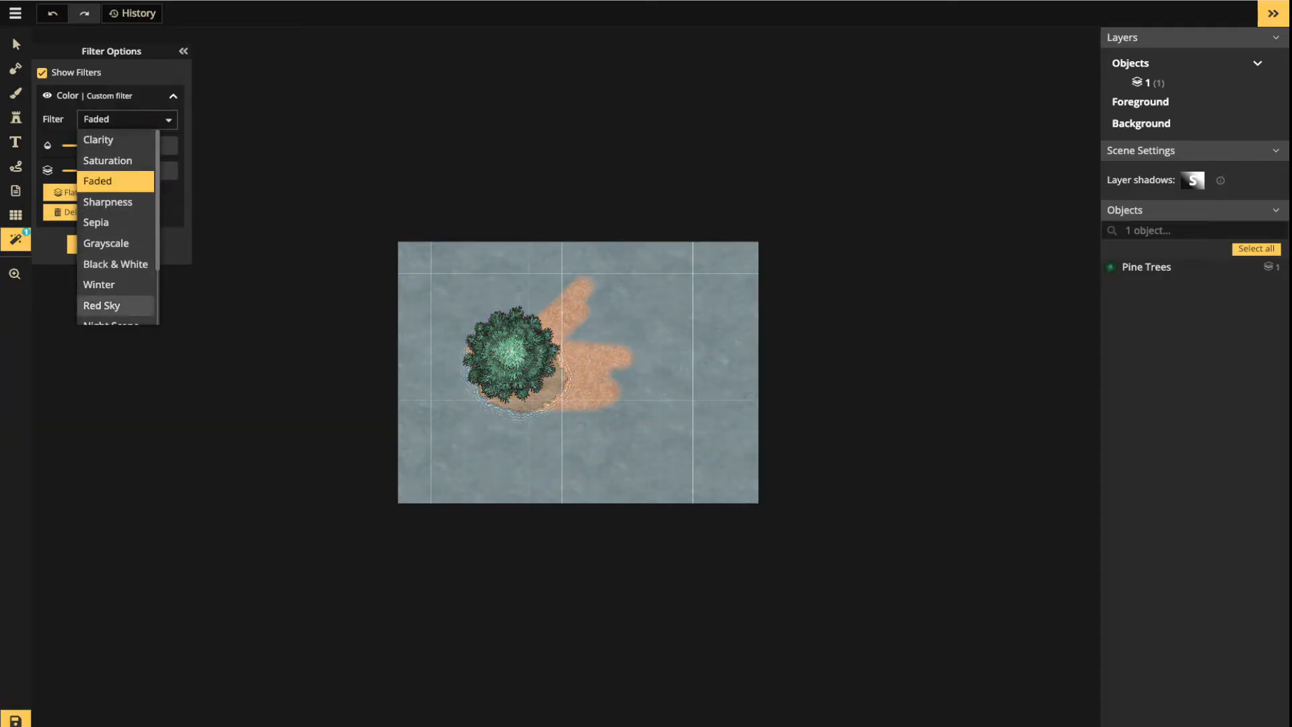
click(102, 304)
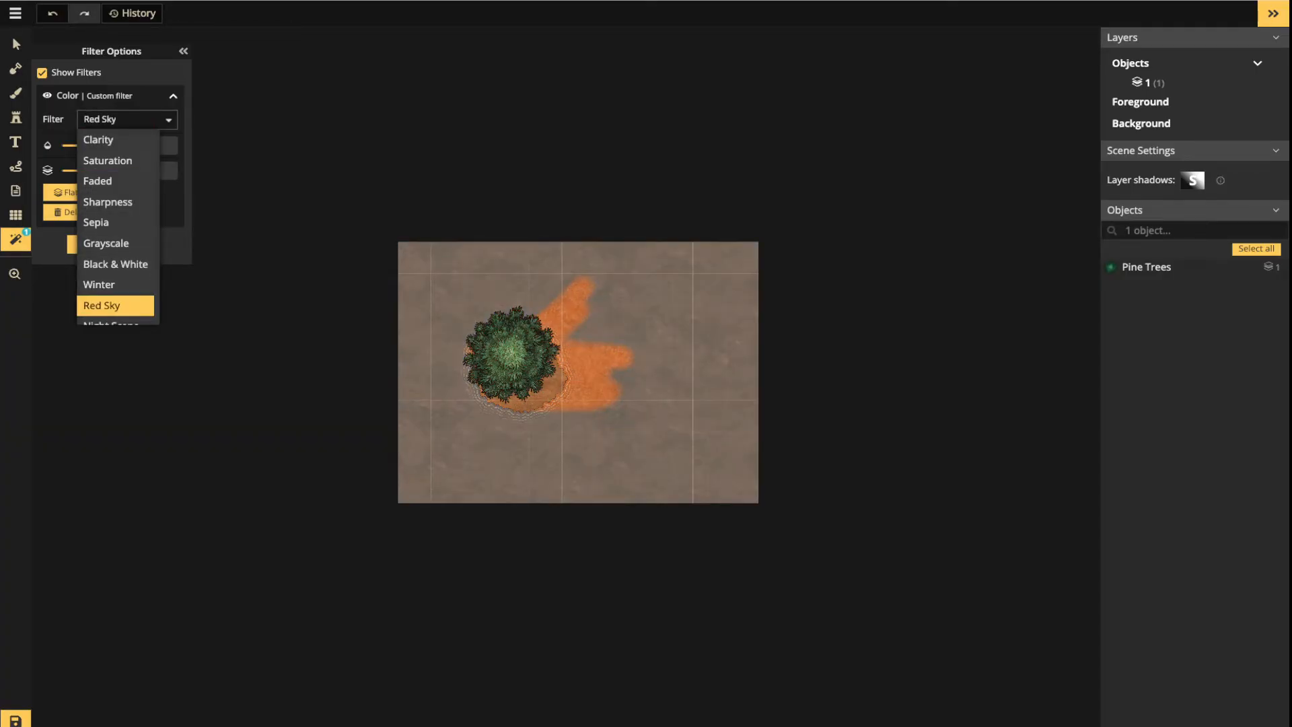
key(Escape)
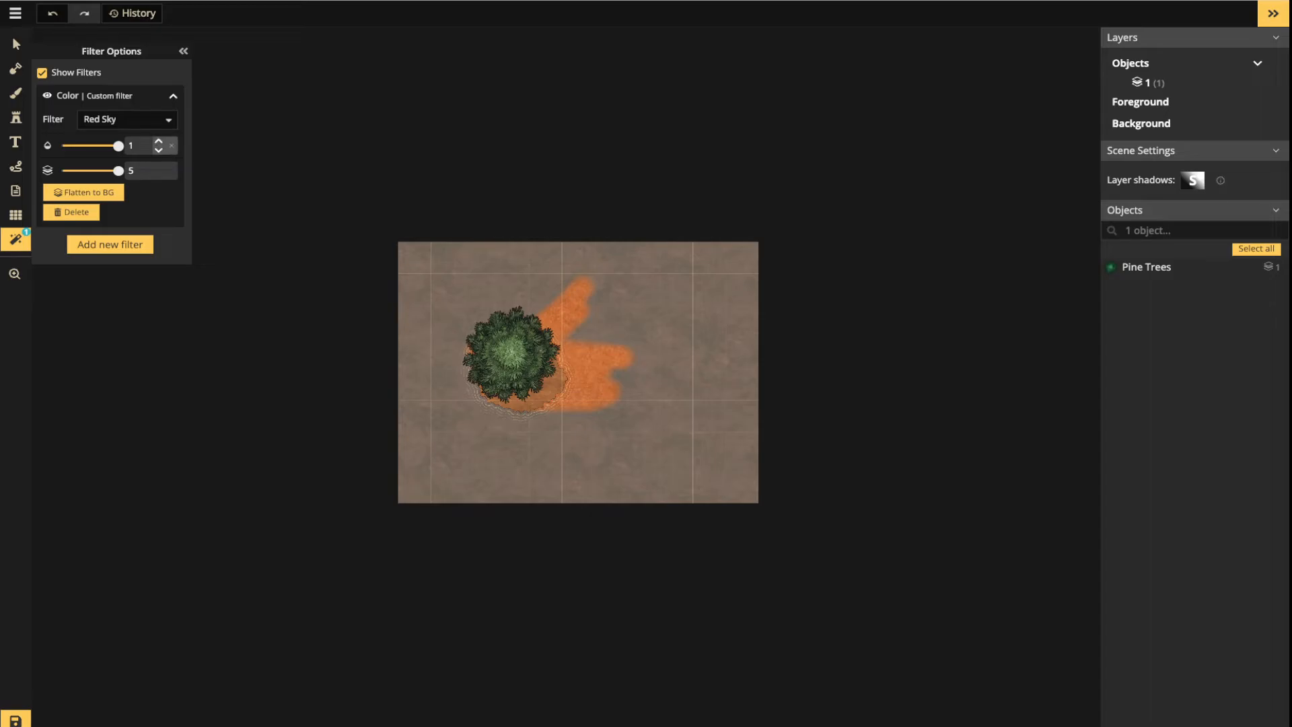
Try the Red Sky filter at opacity 0.48, restore its opacity to 1, and set its layer to 0
mouse_move(119, 146)
mouse_down()
mouse_move(75, 146)
mouse_move(119, 146)
mouse_up()
drag(119, 146, 88, 146)
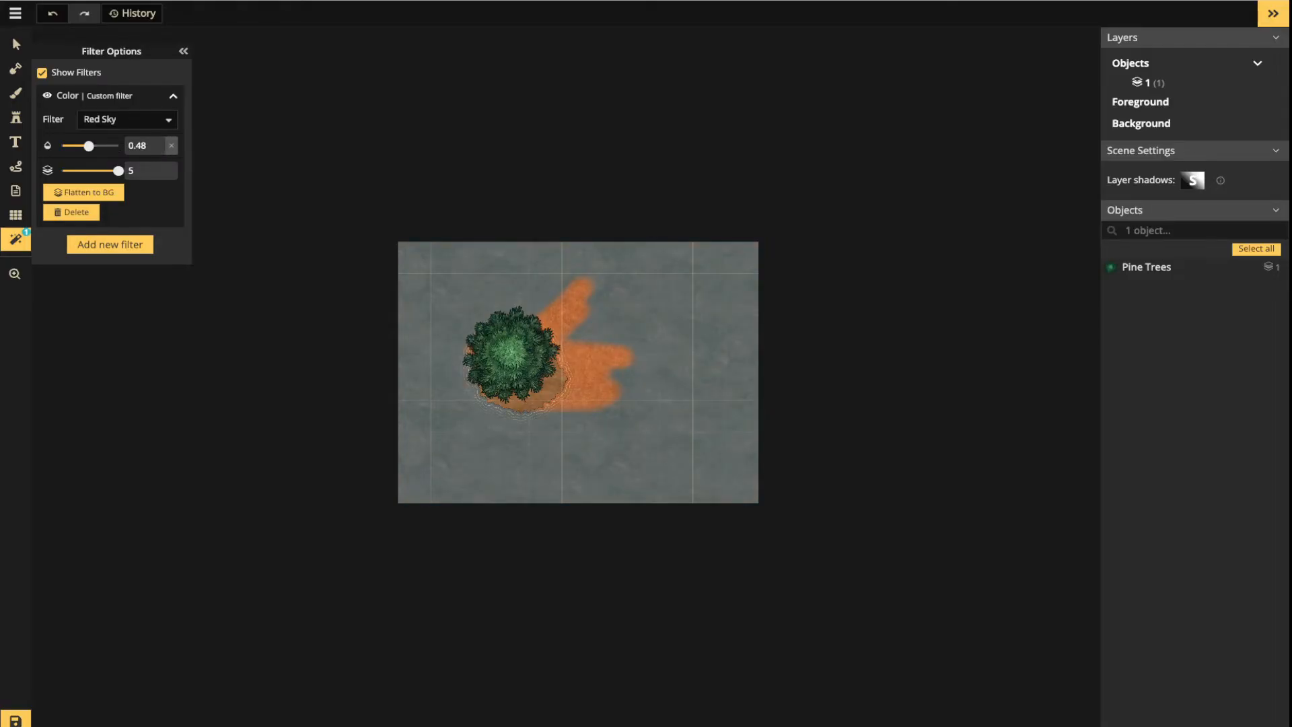
drag(89, 146, 119, 146)
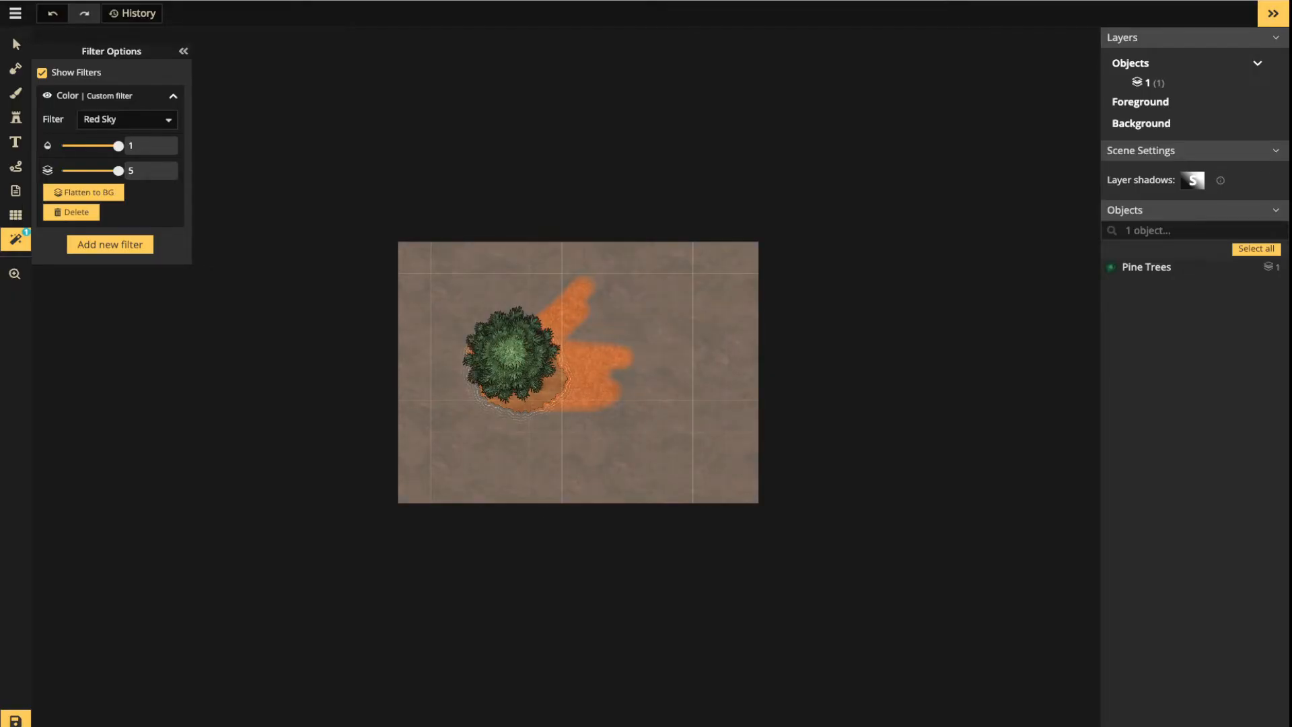
drag(119, 170, 90, 170)
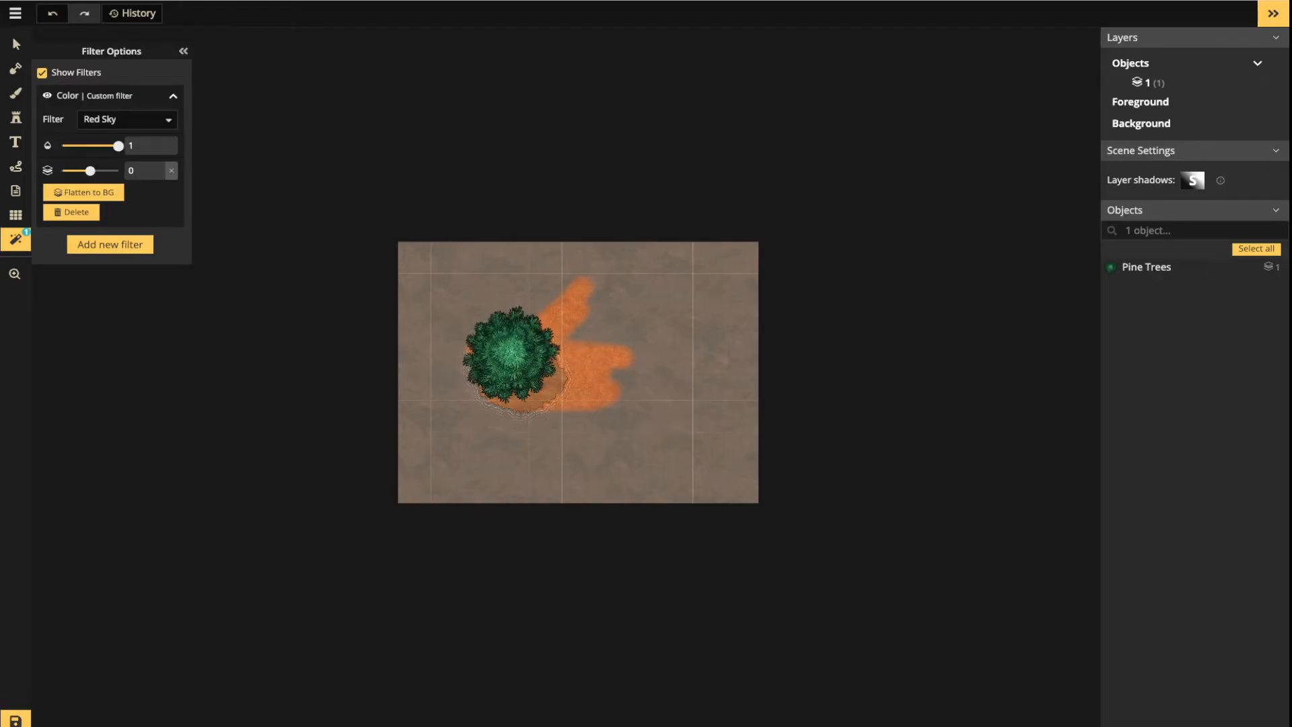
Set the Red Sky filter's layer to 5 and browse the available presets, keeping Red Sky
drag(90, 171, 119, 171)
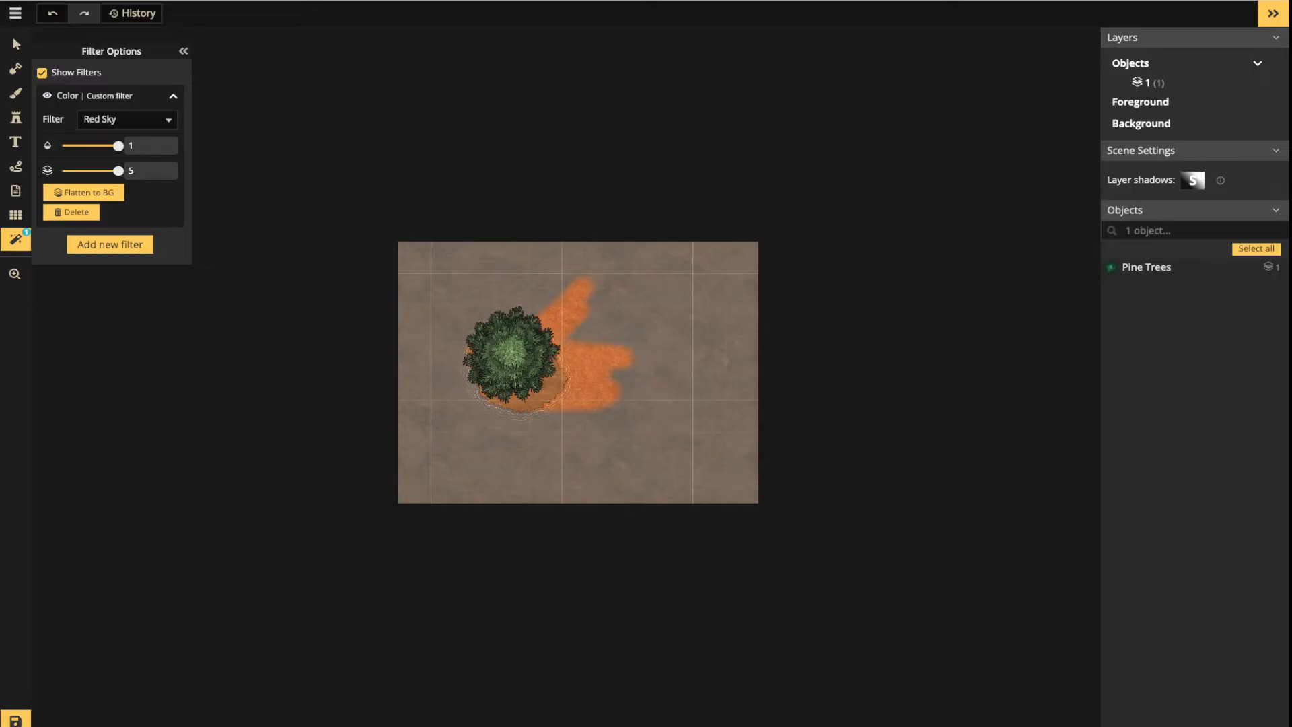
click(127, 120)
scroll(116, 228, down, 2)
scroll(116, 283, up, 1)
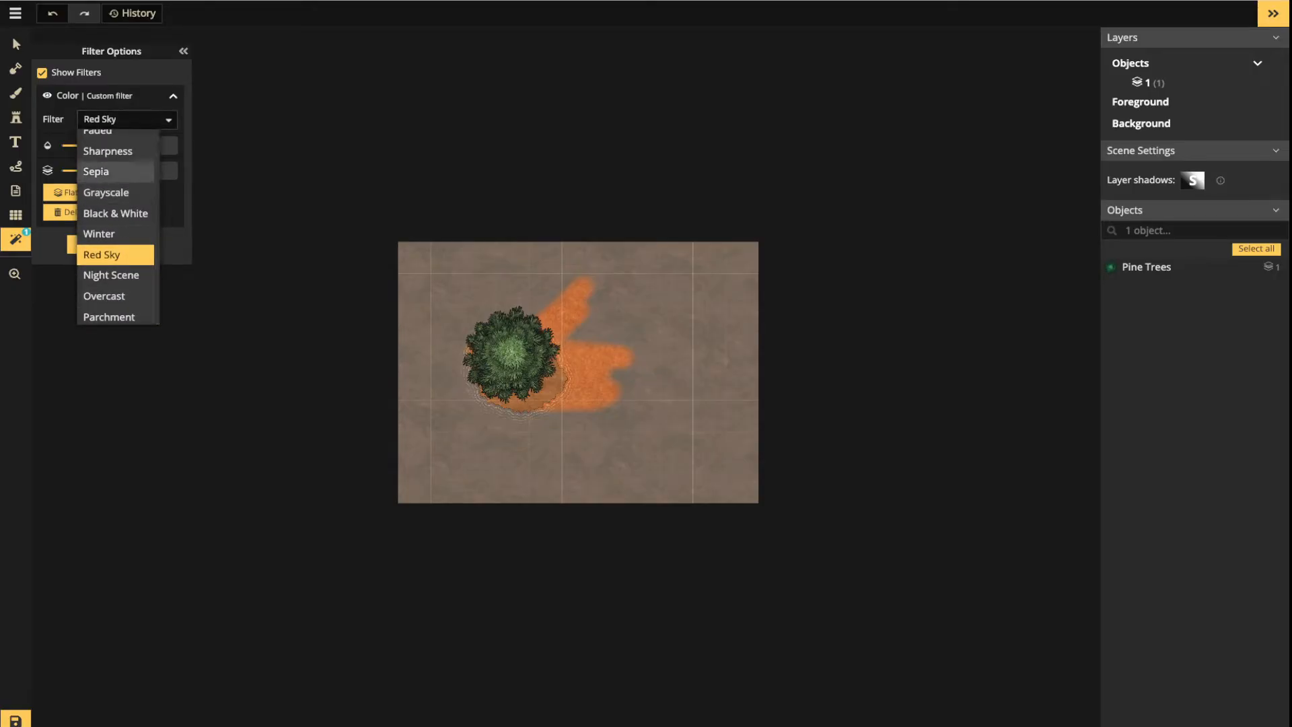
key(Escape)
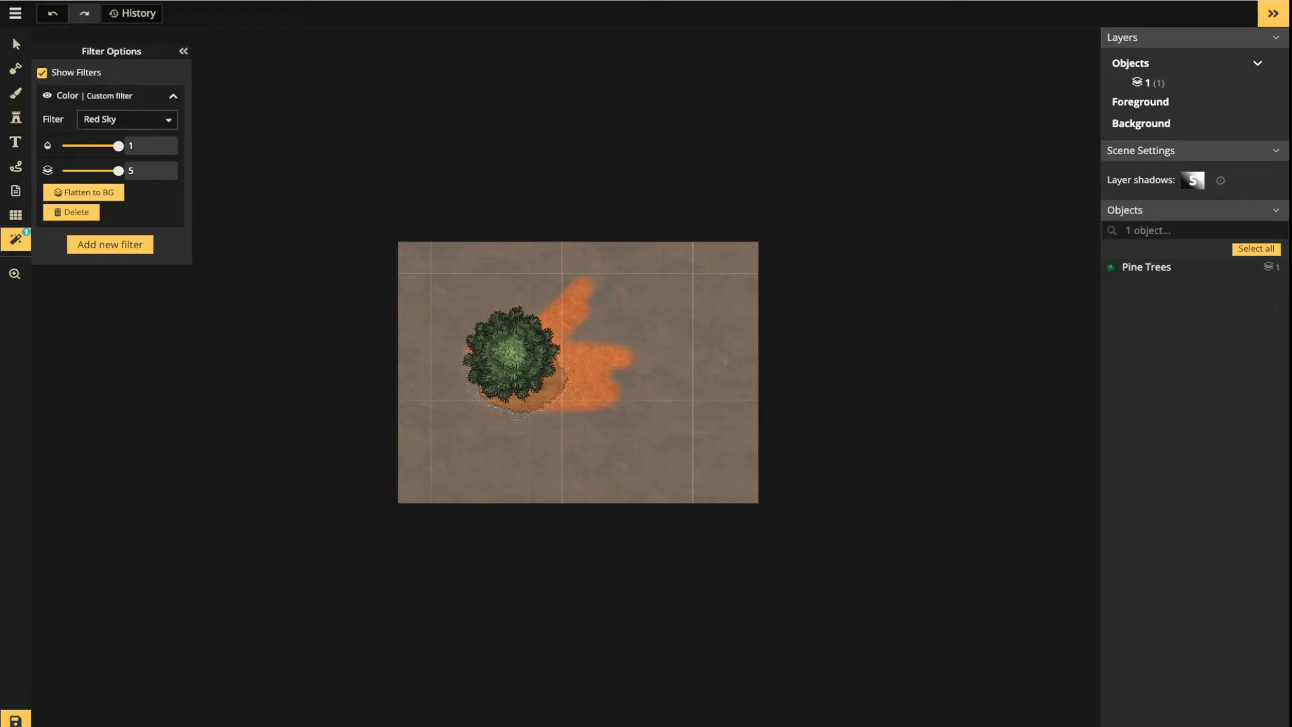
Add a size 100 mask area beside the pine tree and flatten the Red Sky filter to the background
click(15, 68)
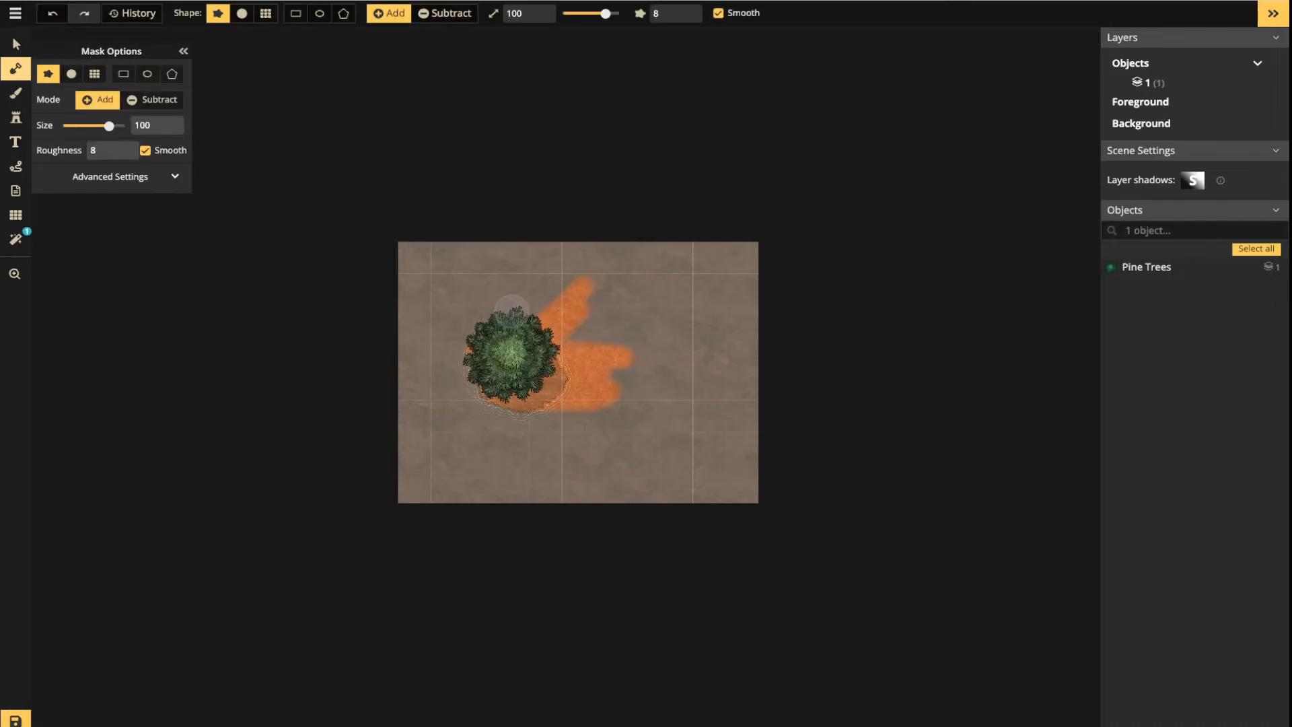
mouse_move(622, 346)
mouse_down()
mouse_move(631, 369)
mouse_move(615, 420)
mouse_move(654, 349)
mouse_up()
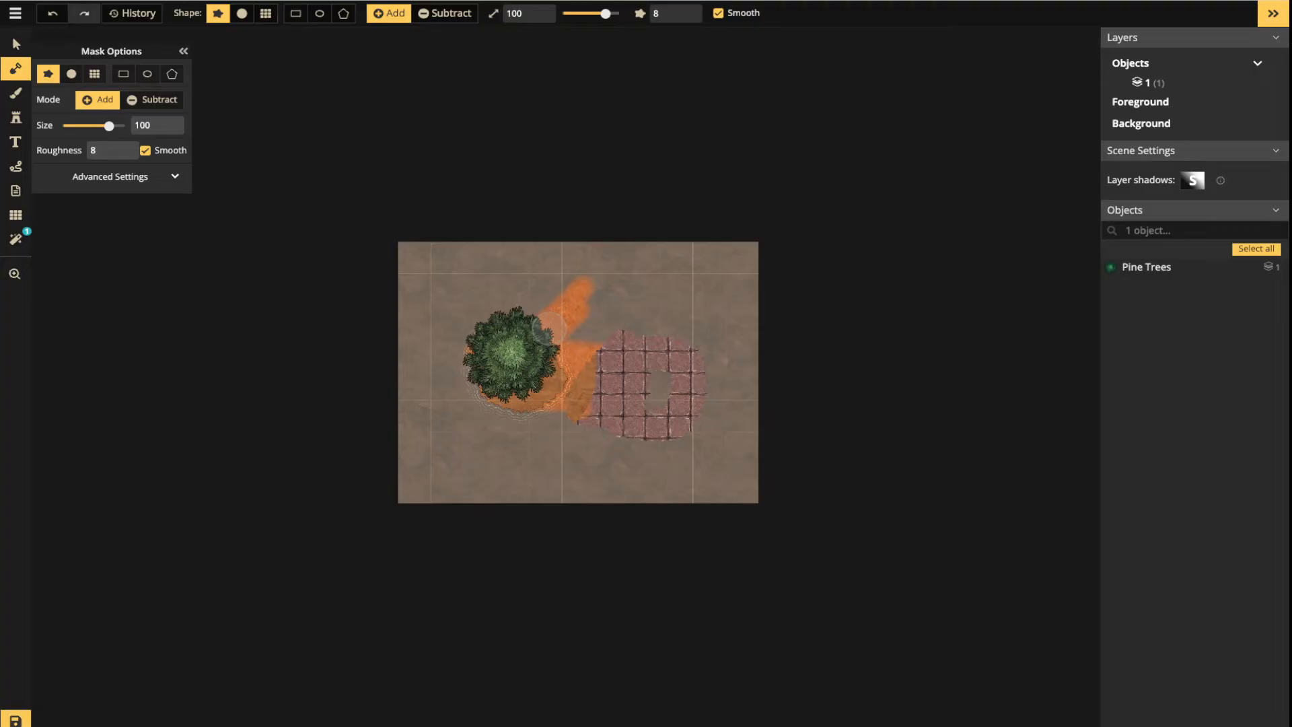
click(14, 239)
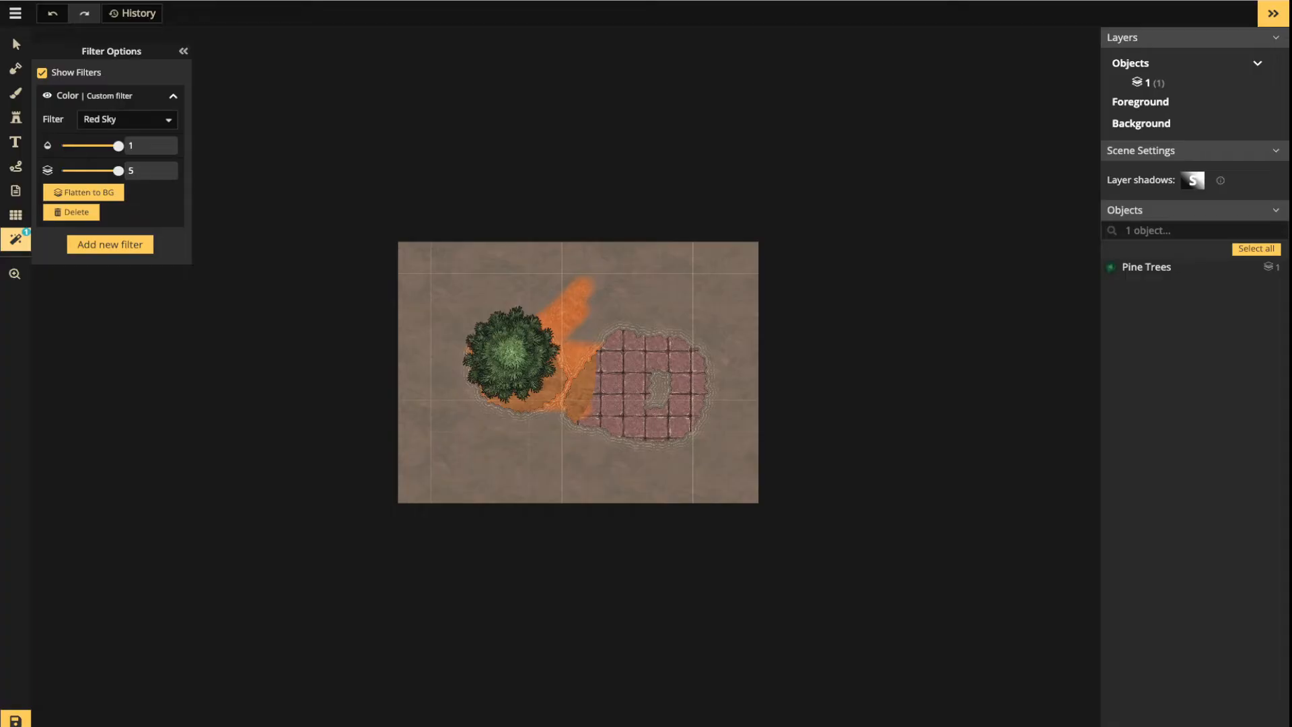
click(83, 192)
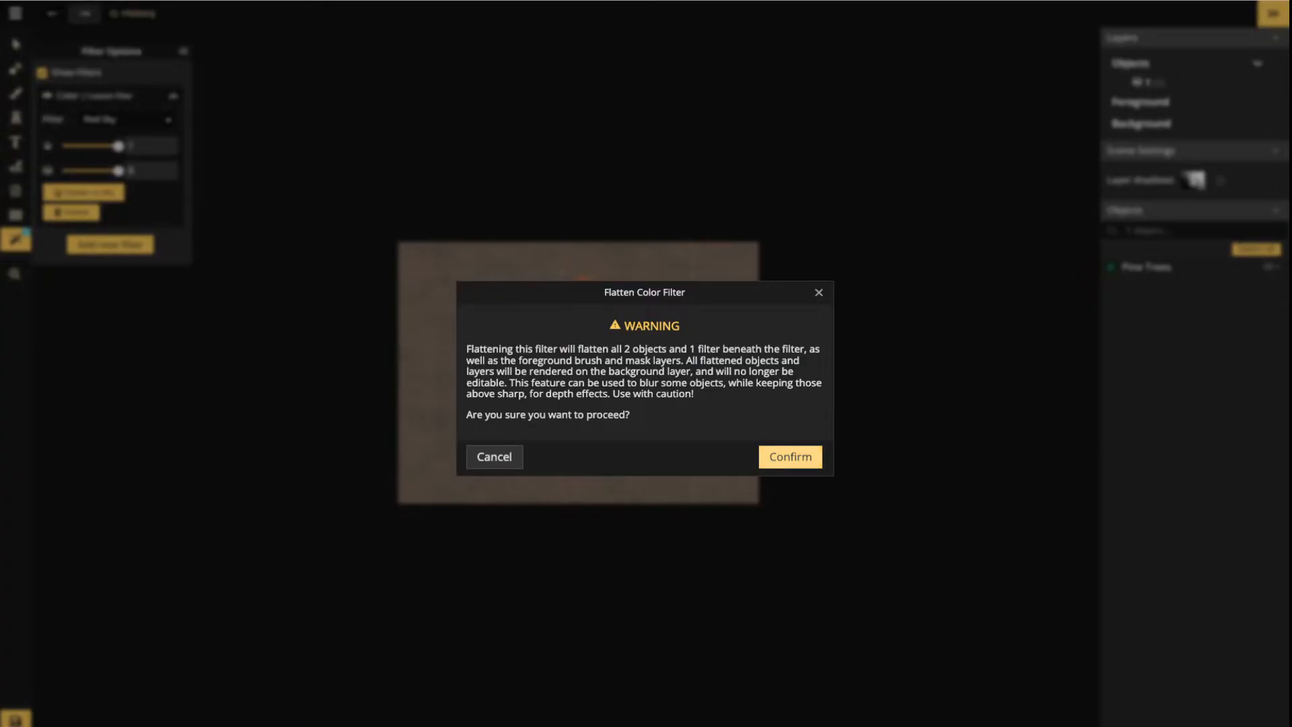
click(790, 458)
scroll(641, 384, up, 4)
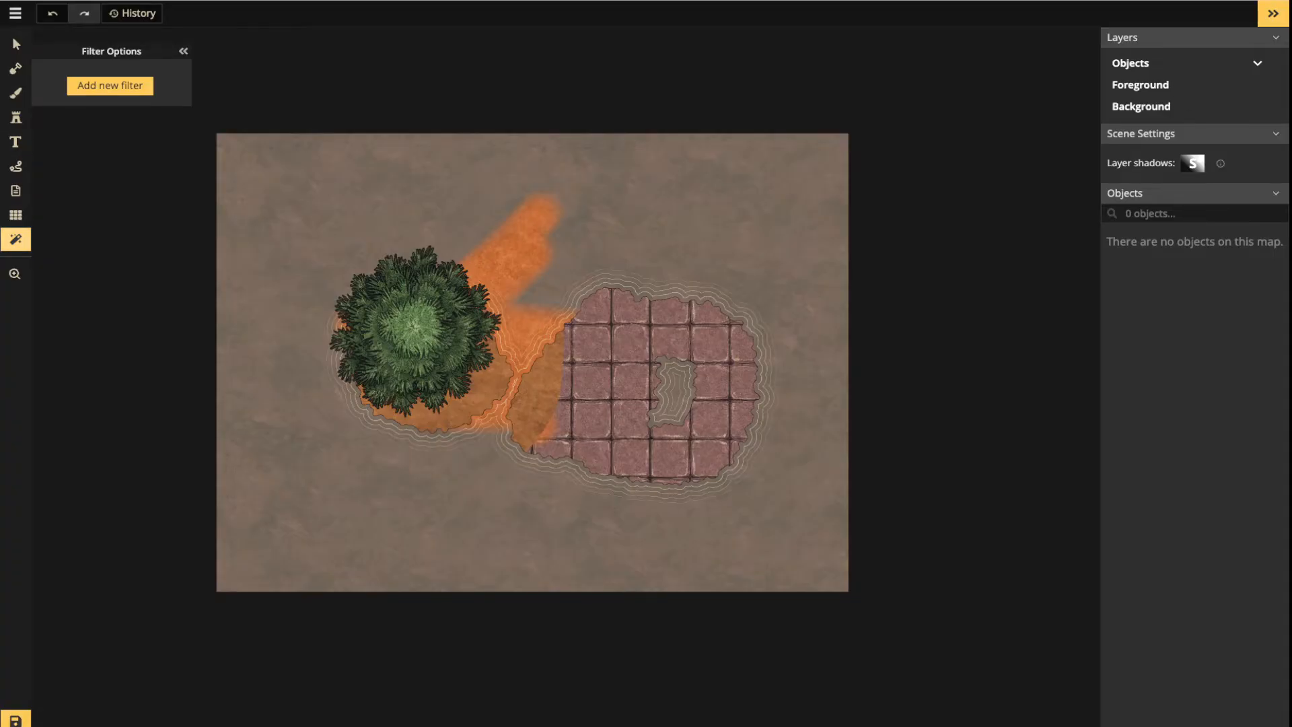
Add the Clarity color filter to the map and view its settings
click(16, 240)
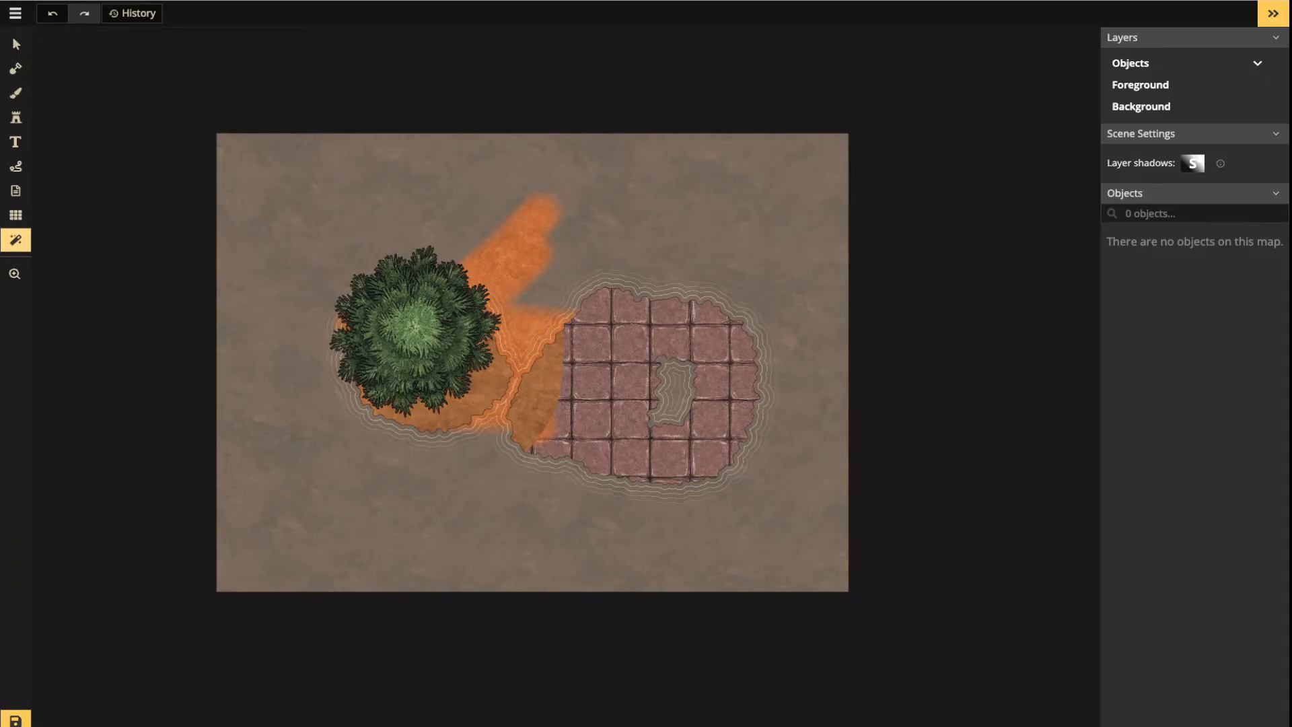
click(15, 239)
click(110, 86)
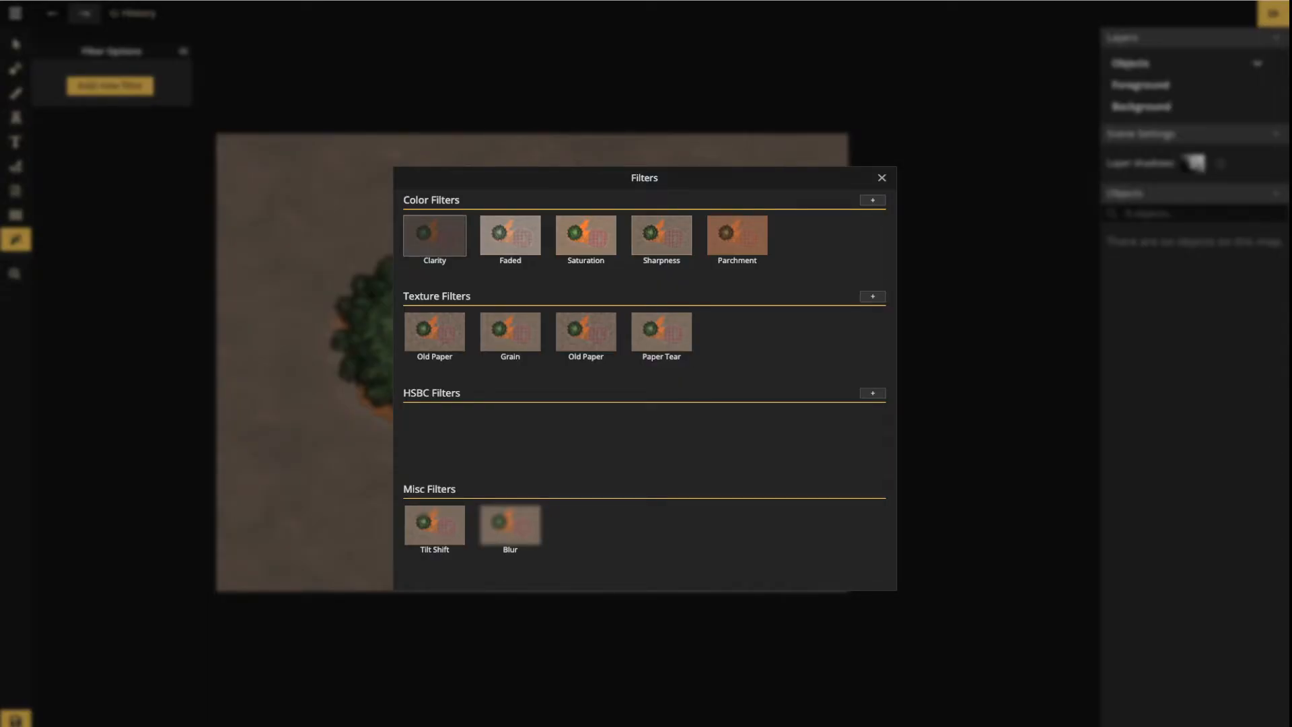
click(435, 236)
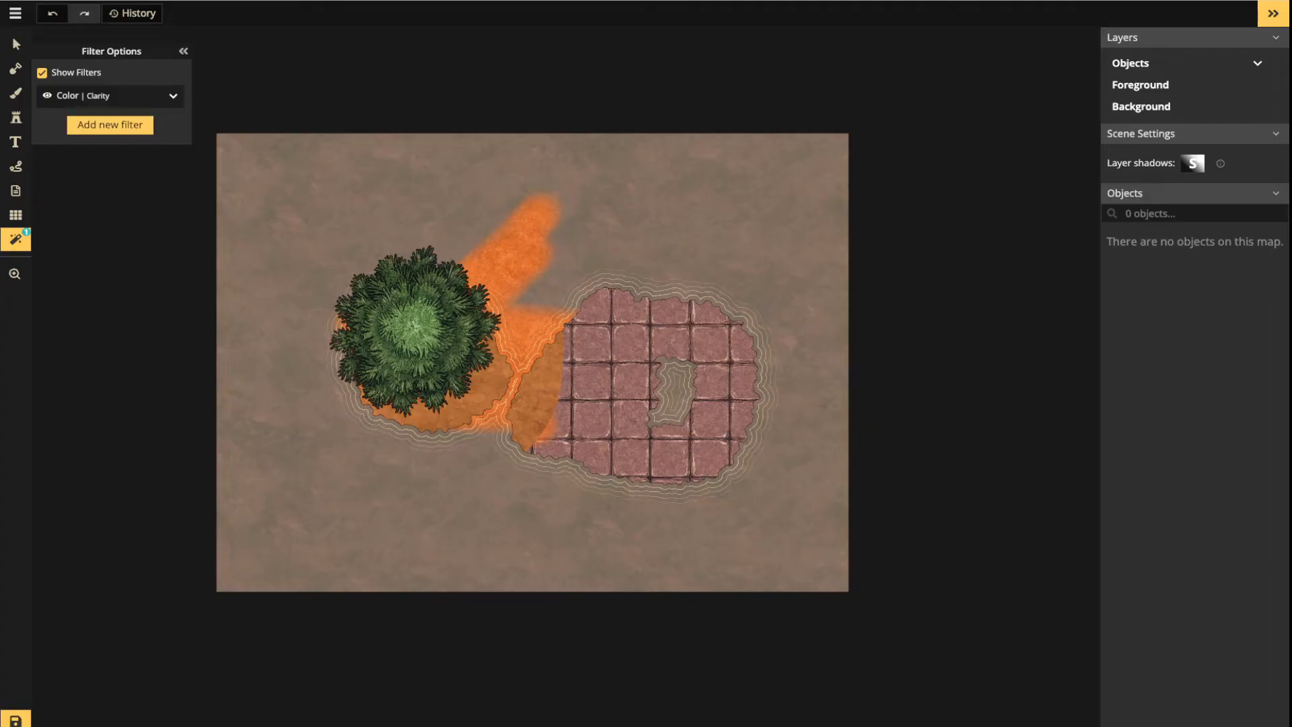
click(173, 96)
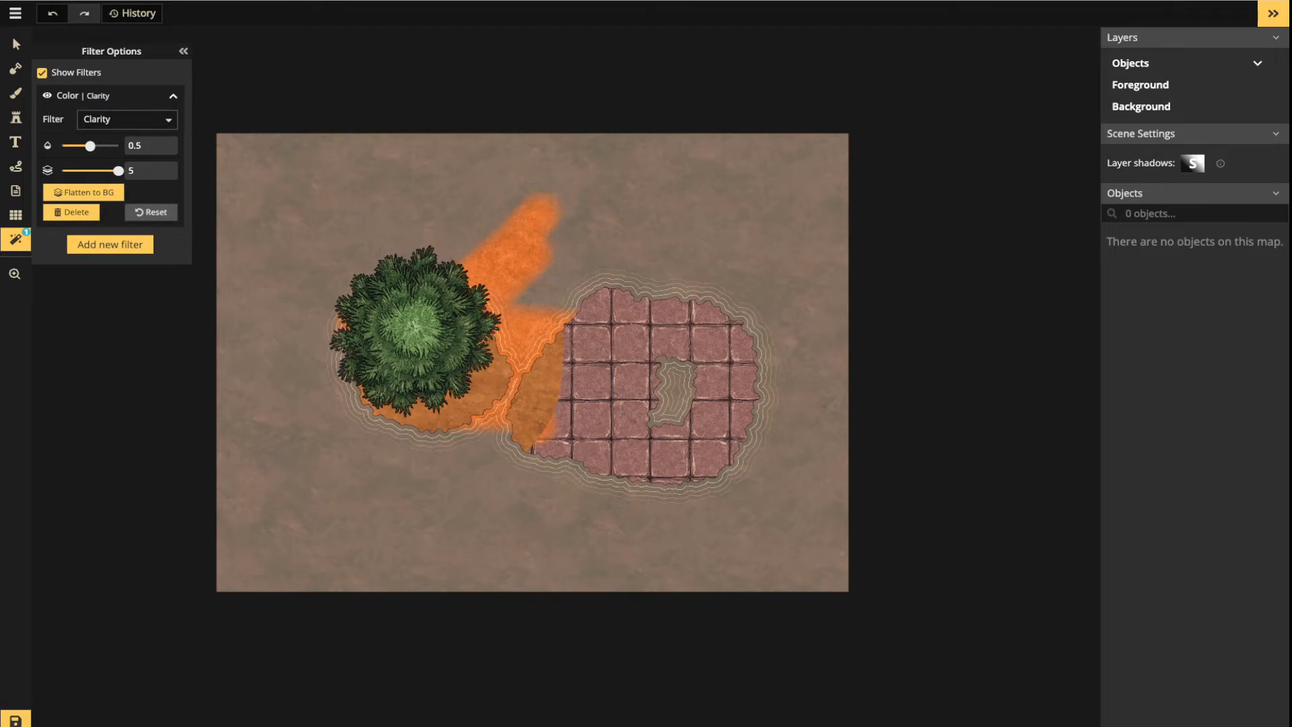
click(173, 96)
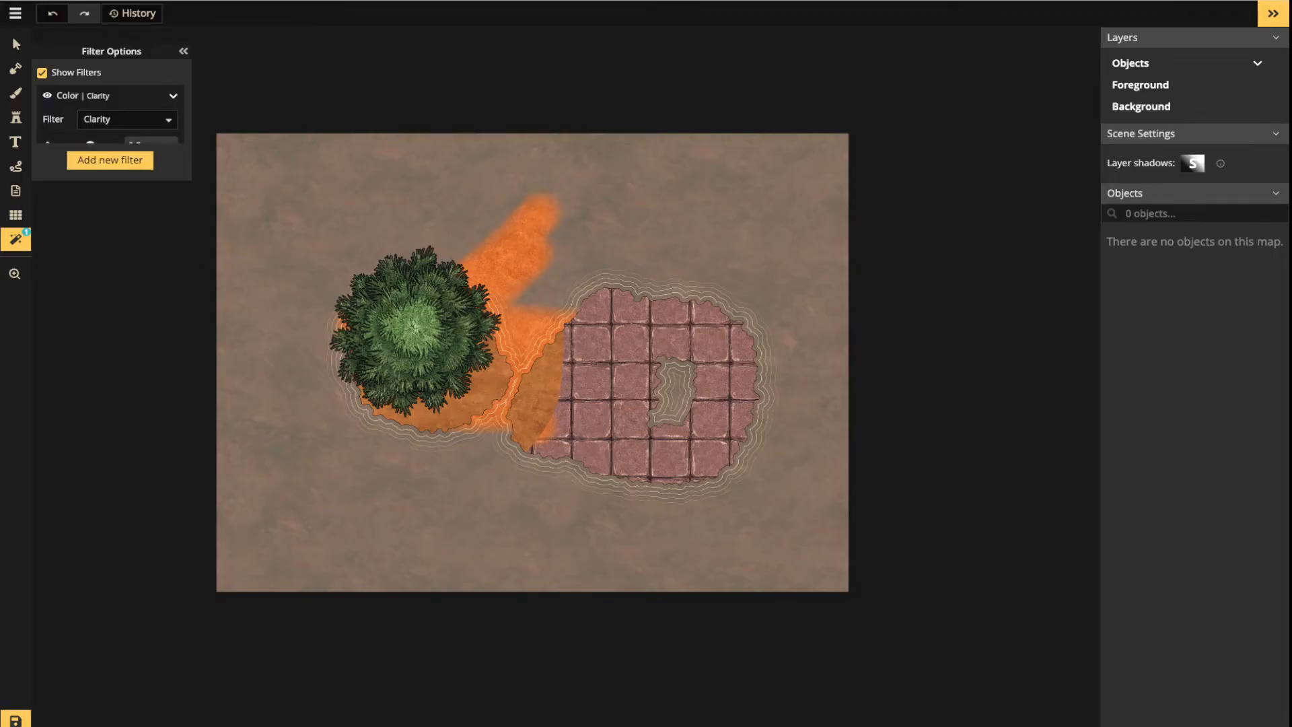
click(173, 96)
click(173, 96)
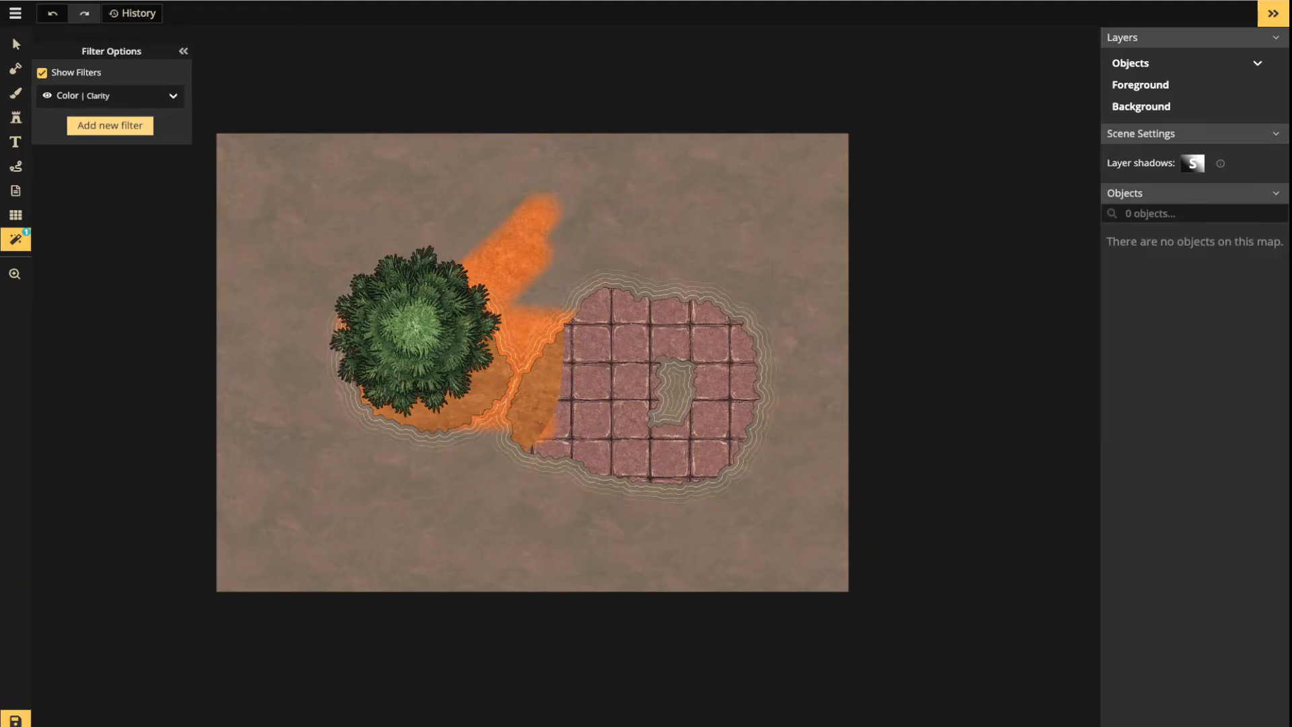
Add a custom texture filter and show the filter textures of all styles and packs in its catalog
click(109, 125)
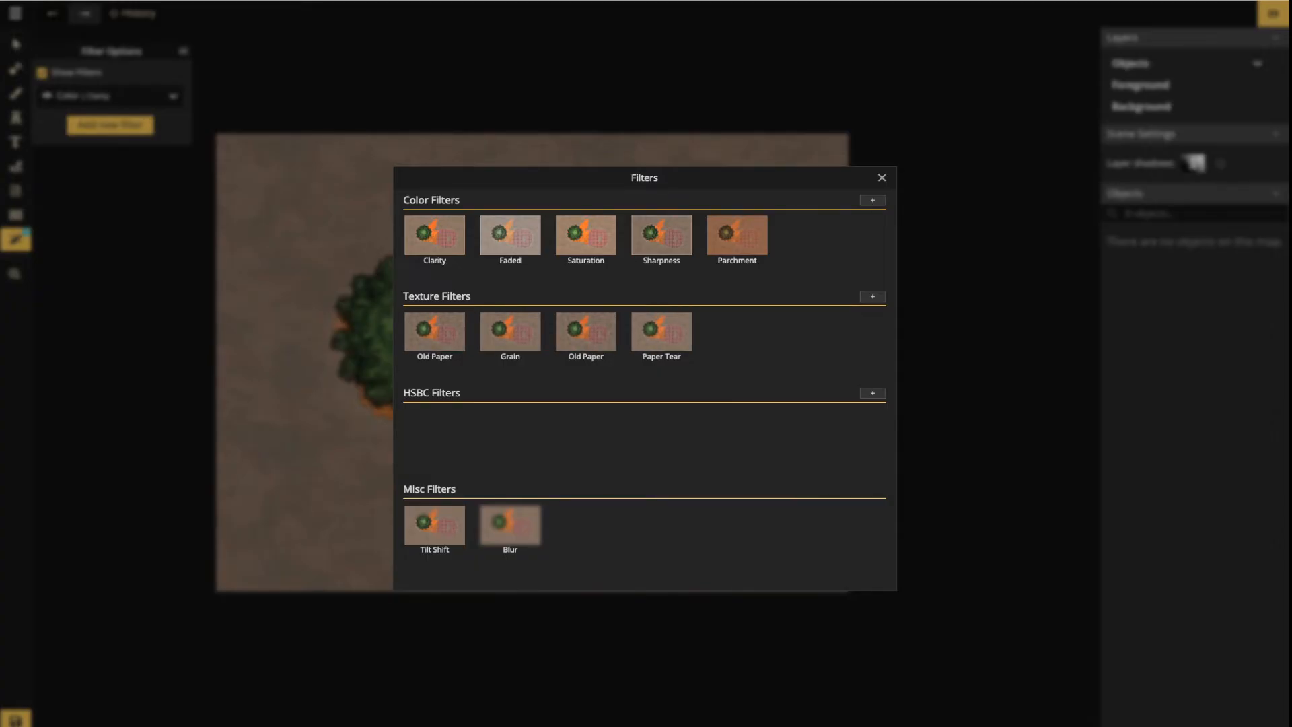
click(873, 296)
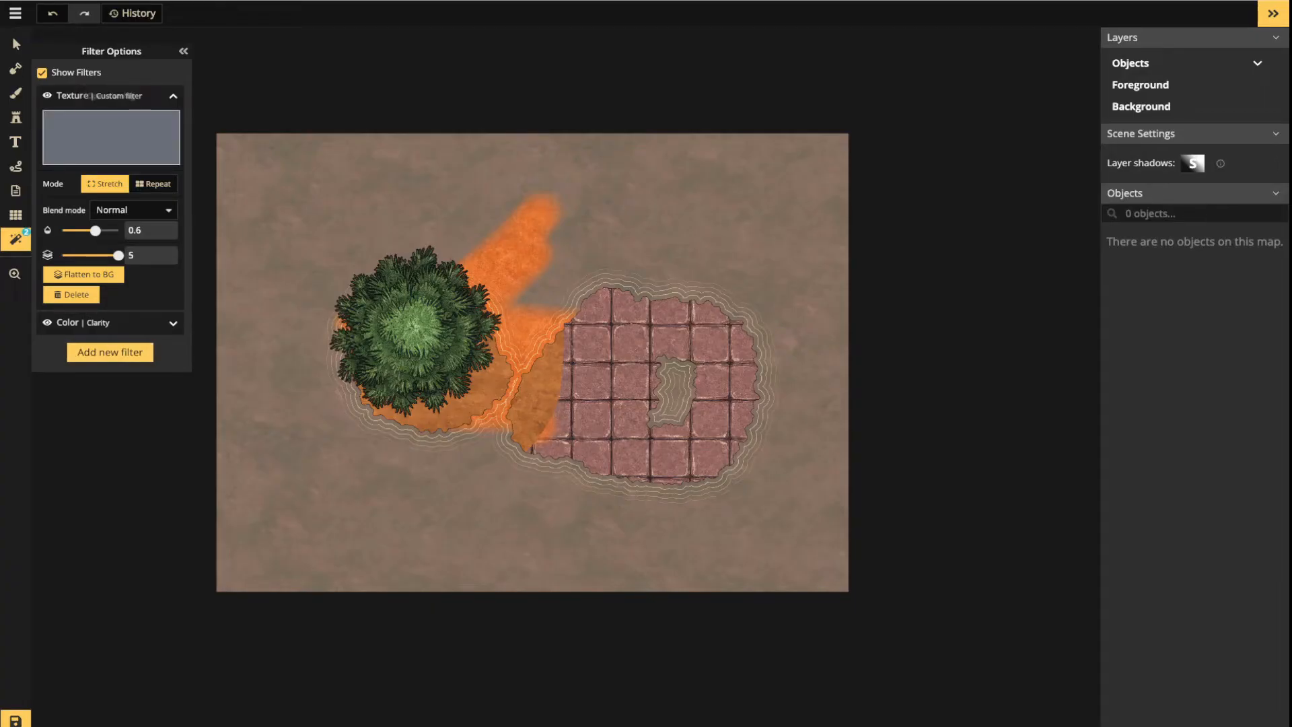
click(111, 137)
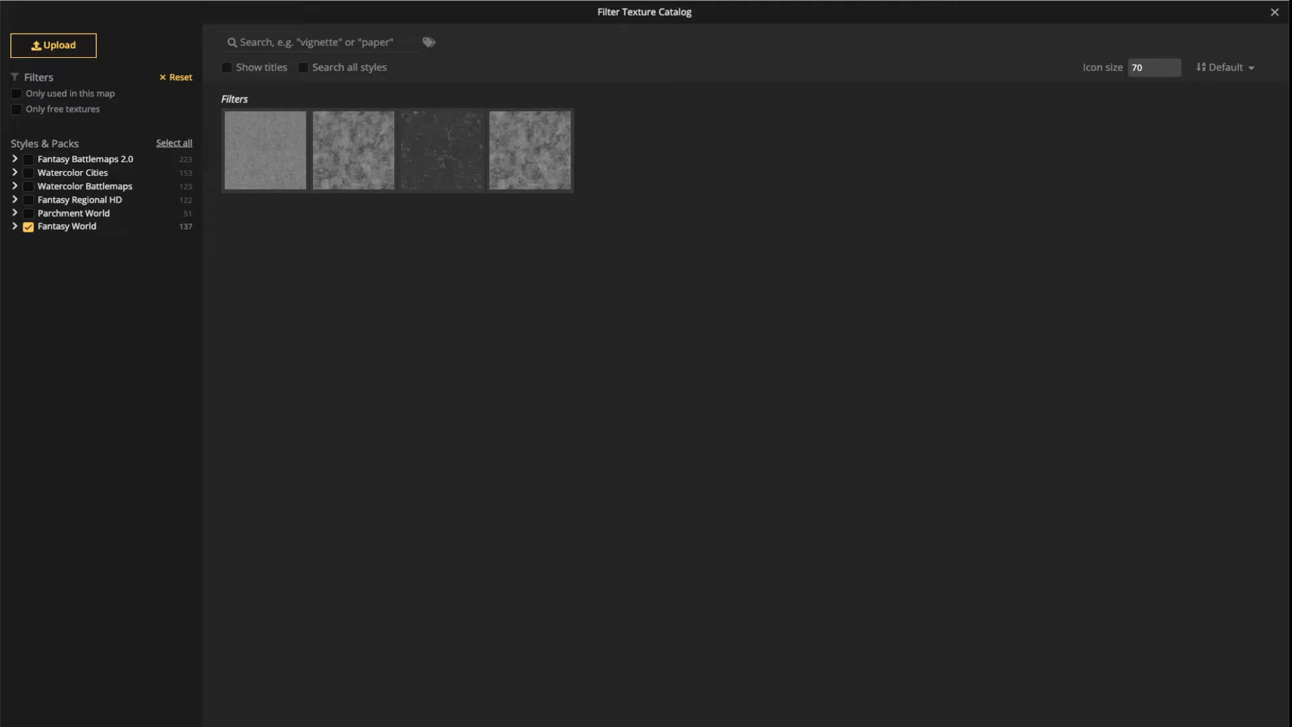
click(174, 143)
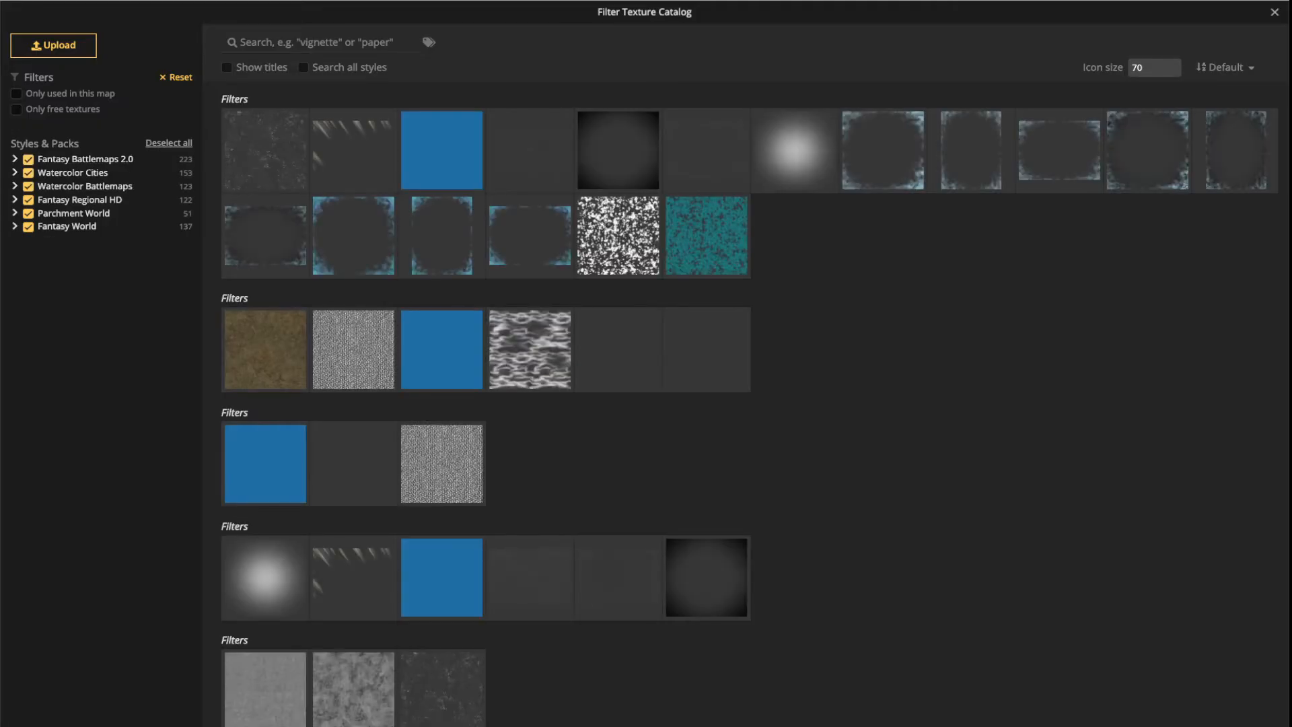
Browse the filter textures and apply the first texture, the speckled scratch pattern, to the custom texture filter
scroll(353, 235, down, 3)
scroll(353, 463, up, 3)
scroll(353, 236, down, 3)
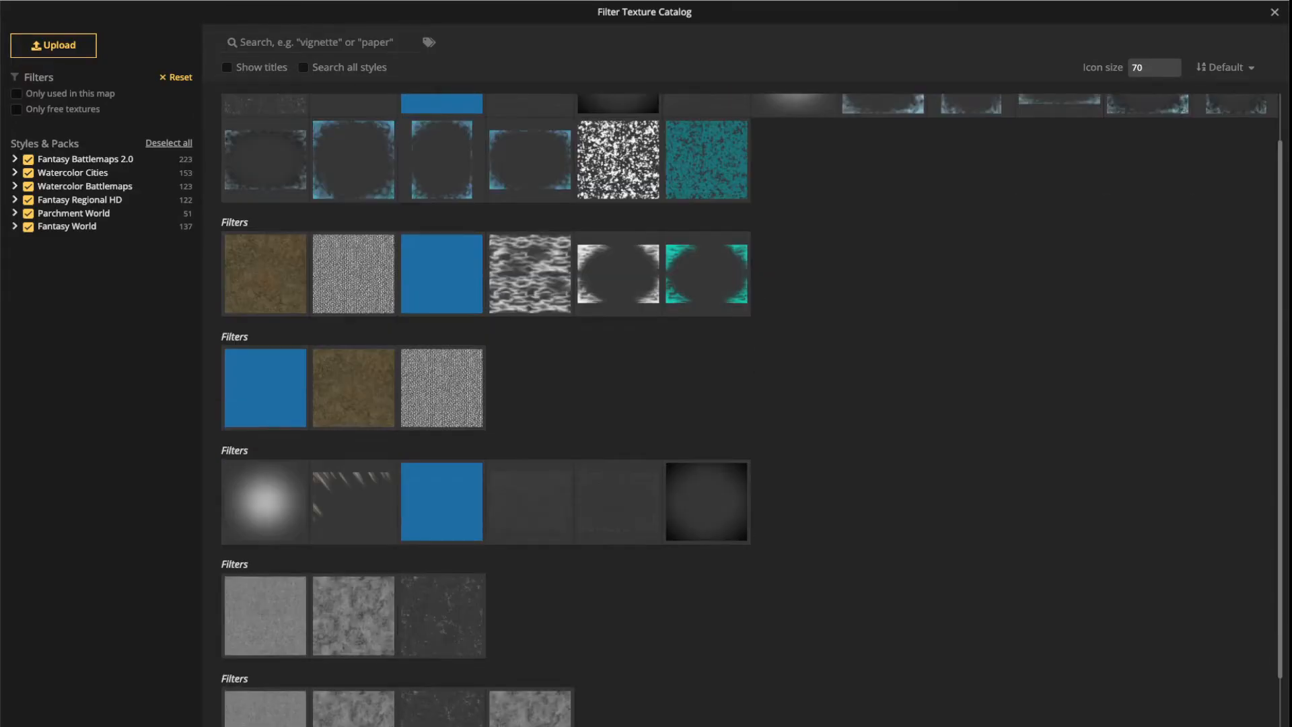
scroll(353, 236, up, 3)
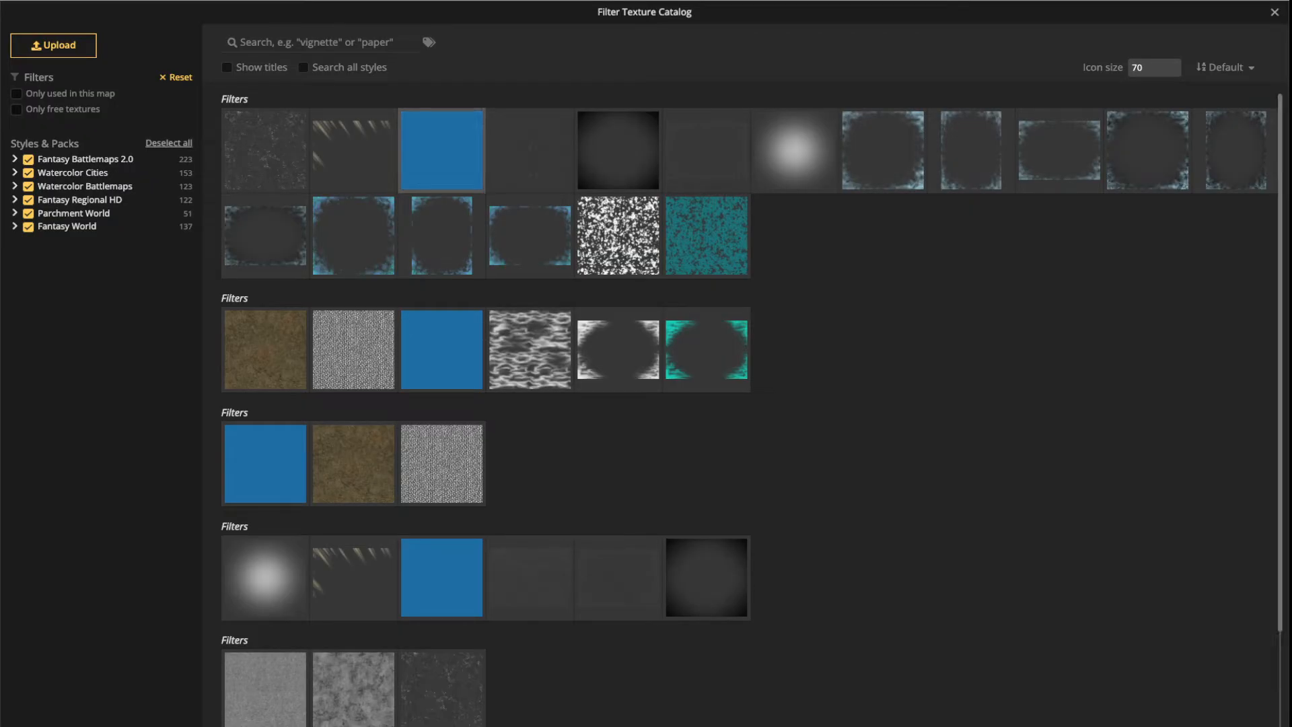
key(Escape)
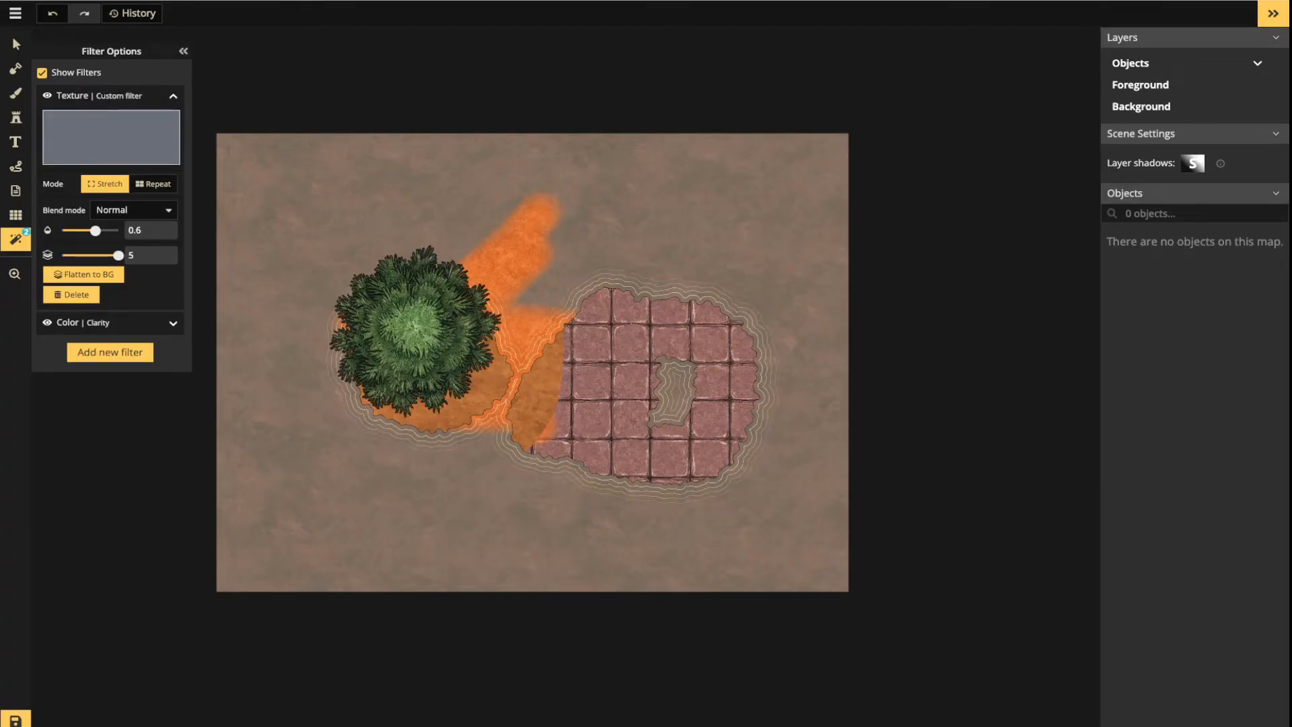
click(111, 137)
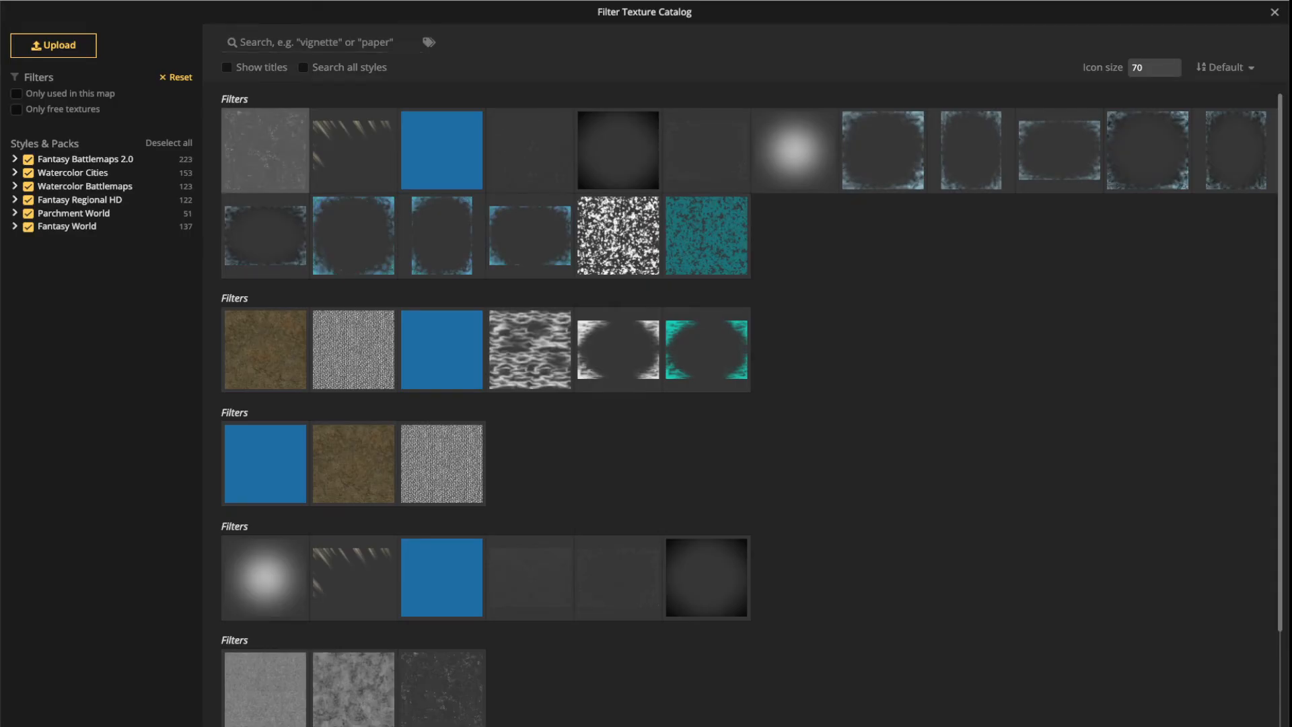
key(Escape)
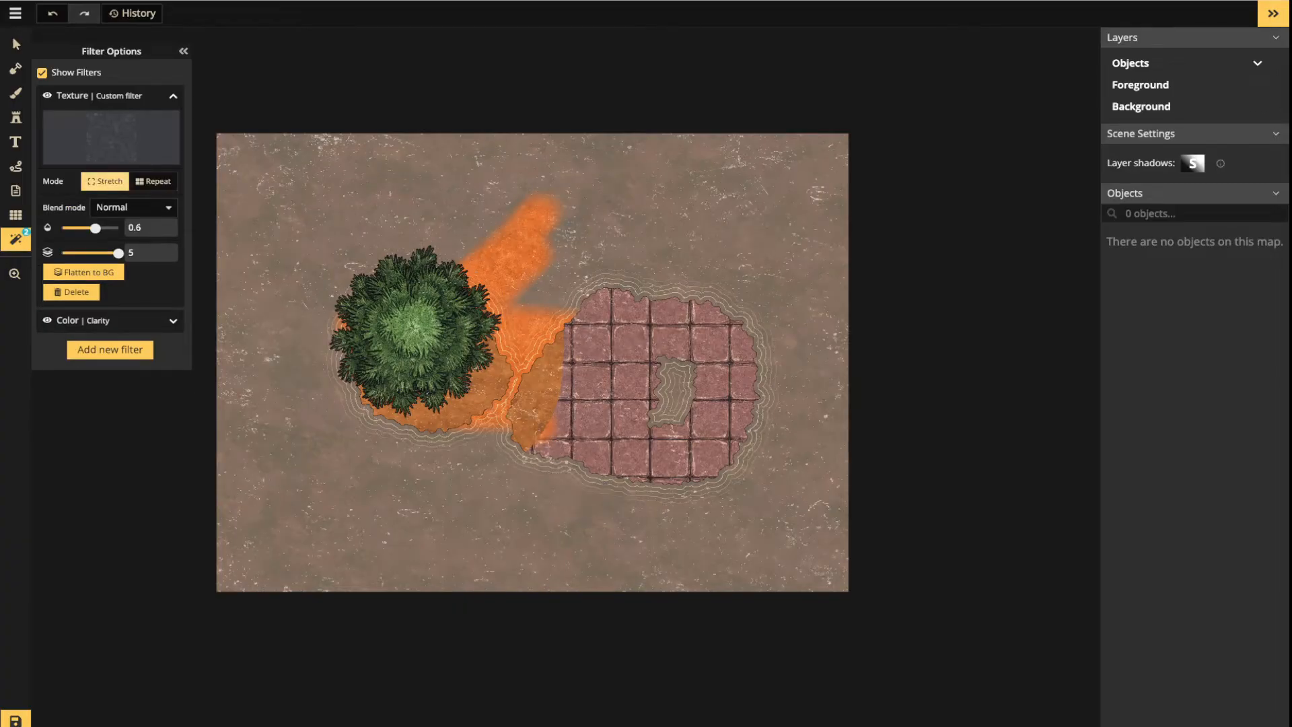
Try Repeat mode for the texture filter, restore Stretch, and review the blend modes while keeping Normal
click(153, 181)
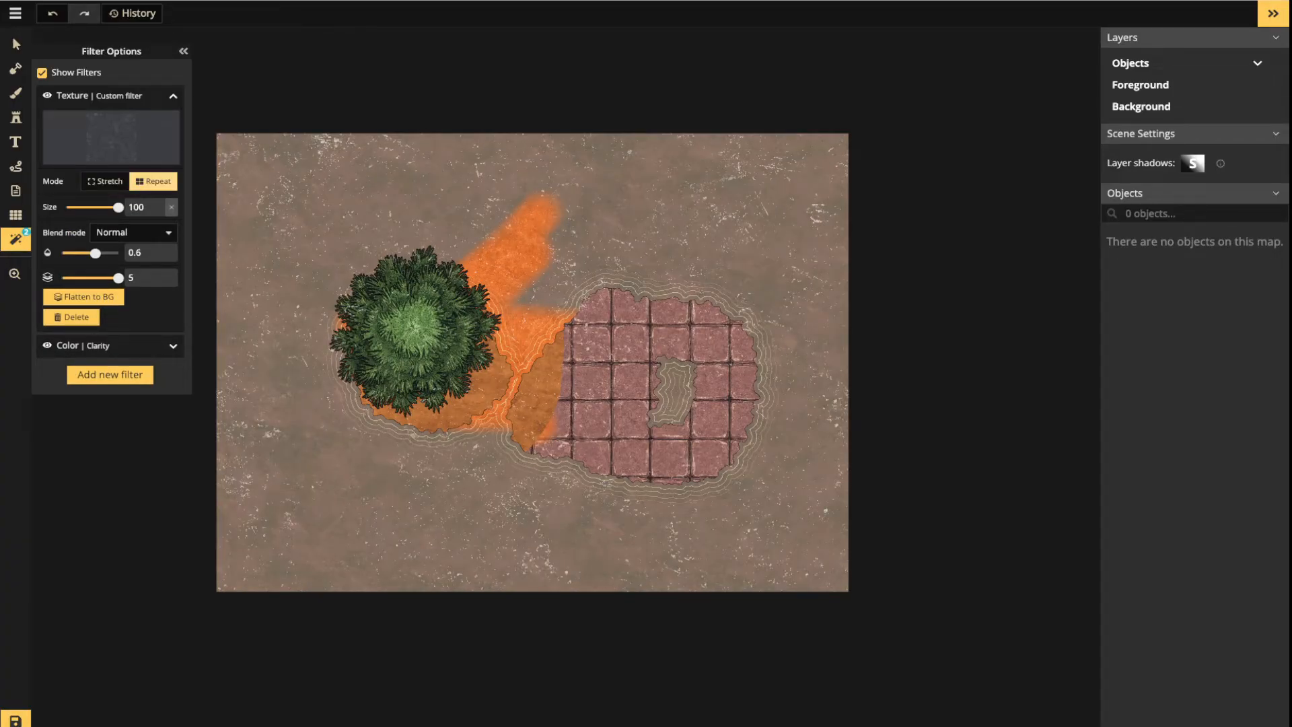
click(105, 181)
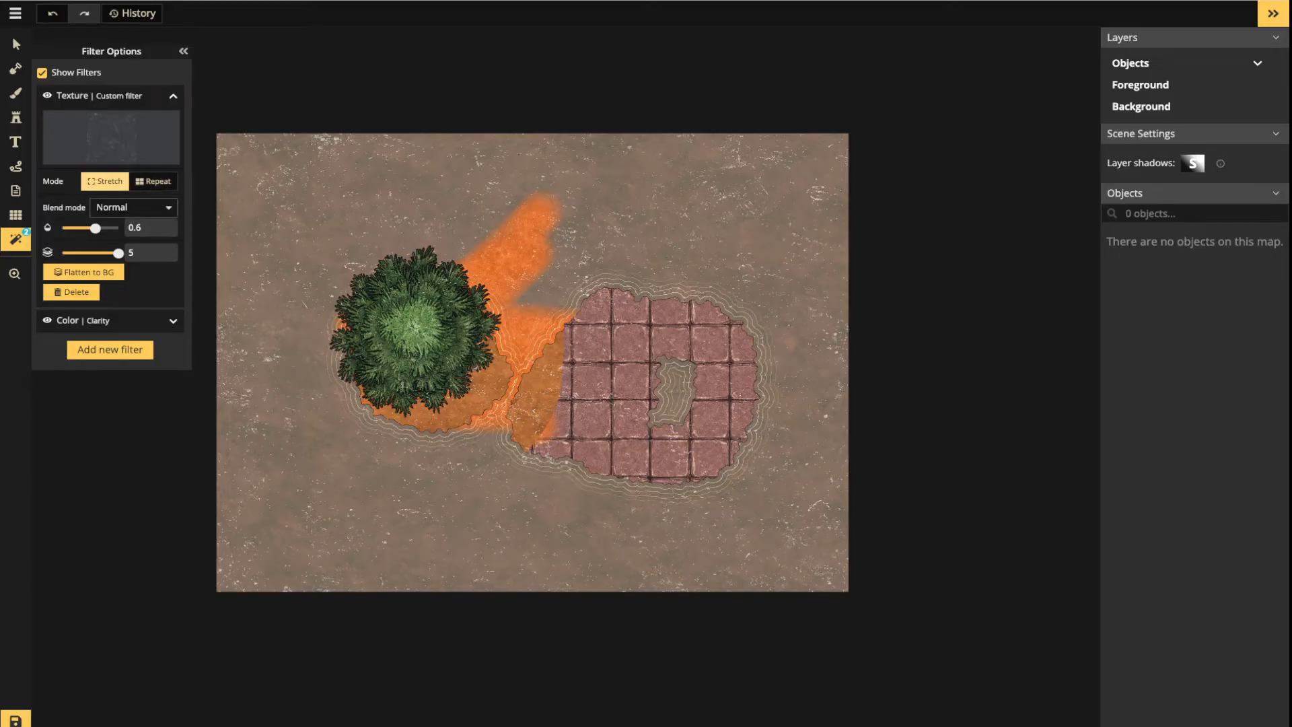
click(133, 207)
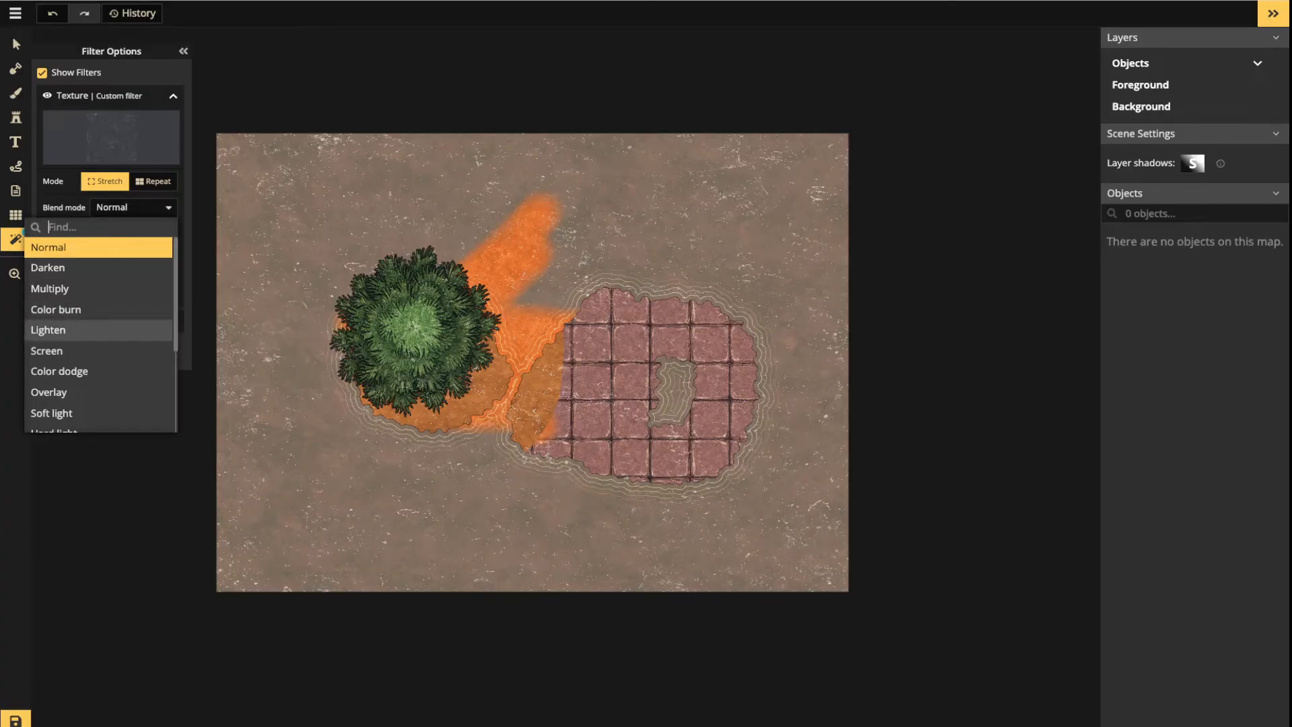
click(98, 247)
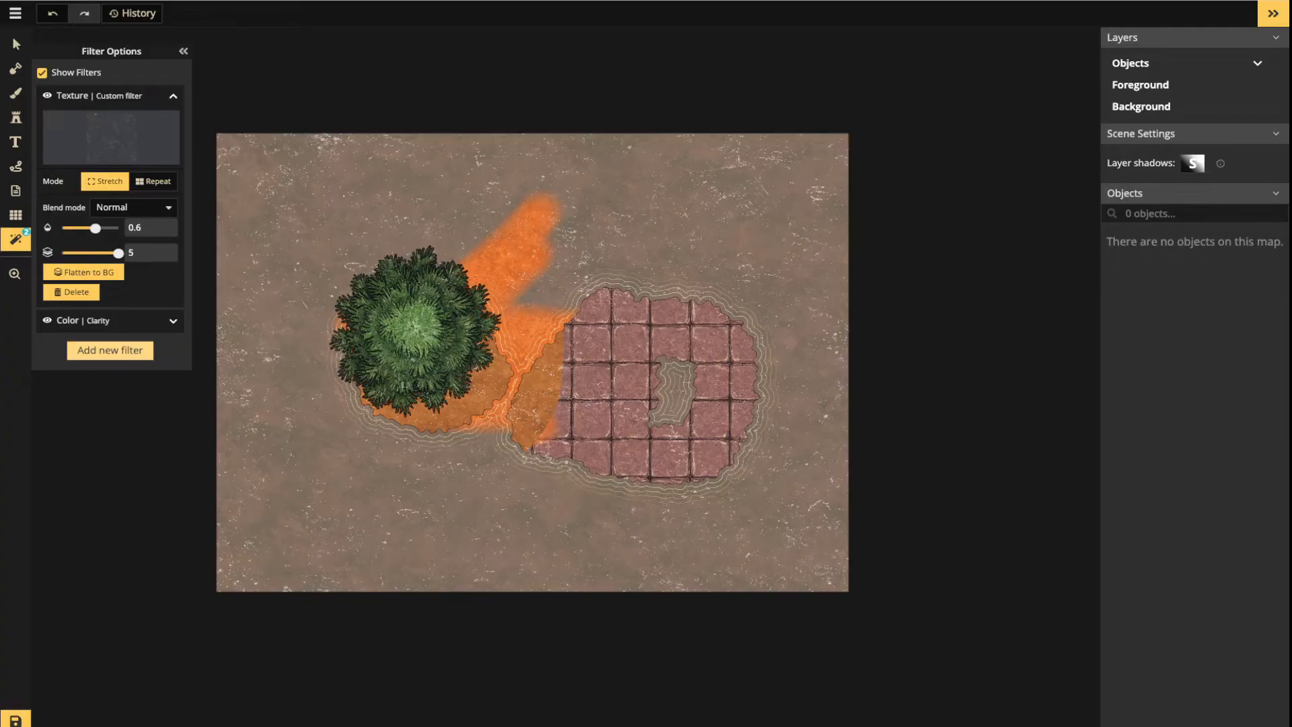
Add a custom HSBC filter and set its opacity to 1
click(110, 351)
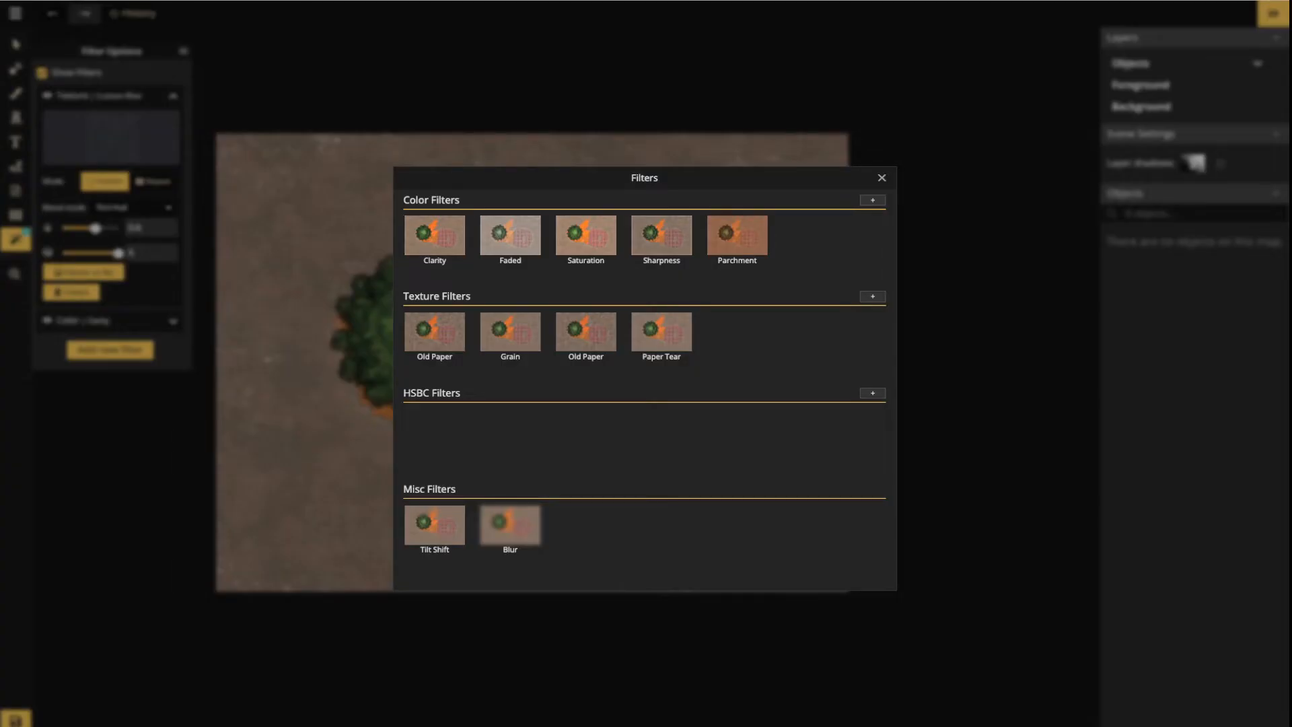
click(872, 394)
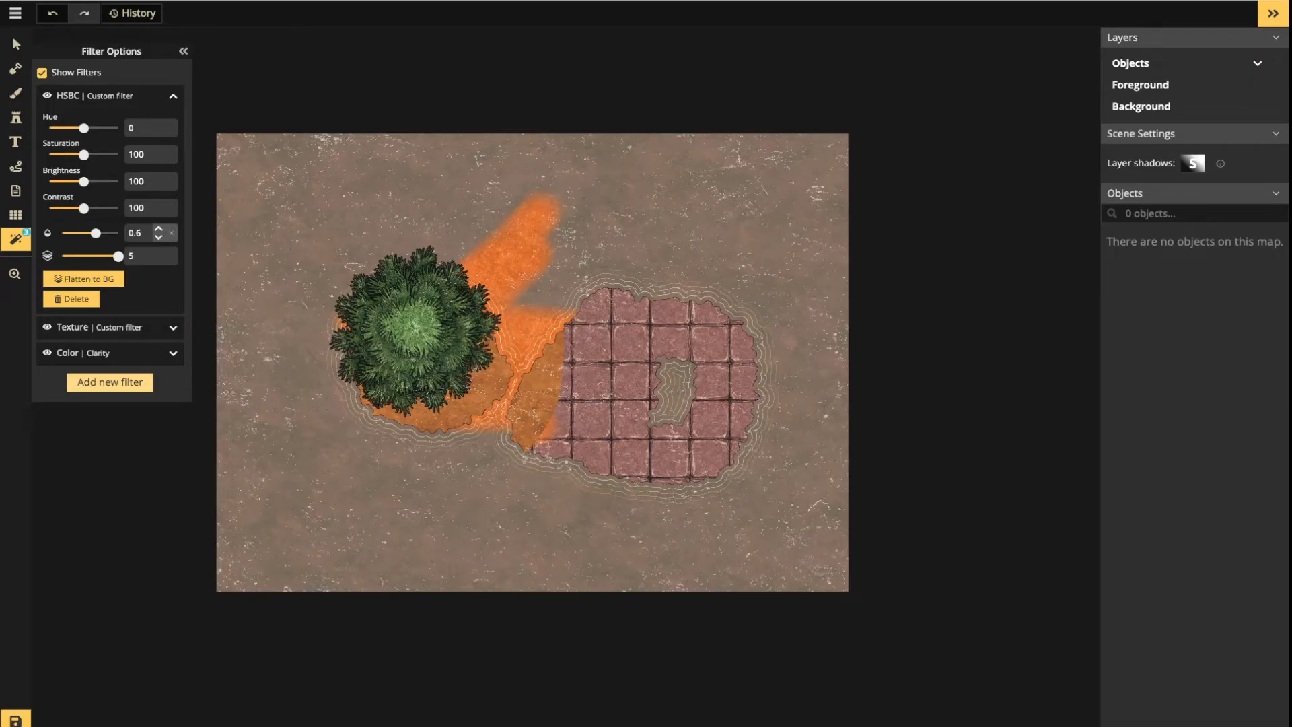
drag(96, 233, 119, 233)
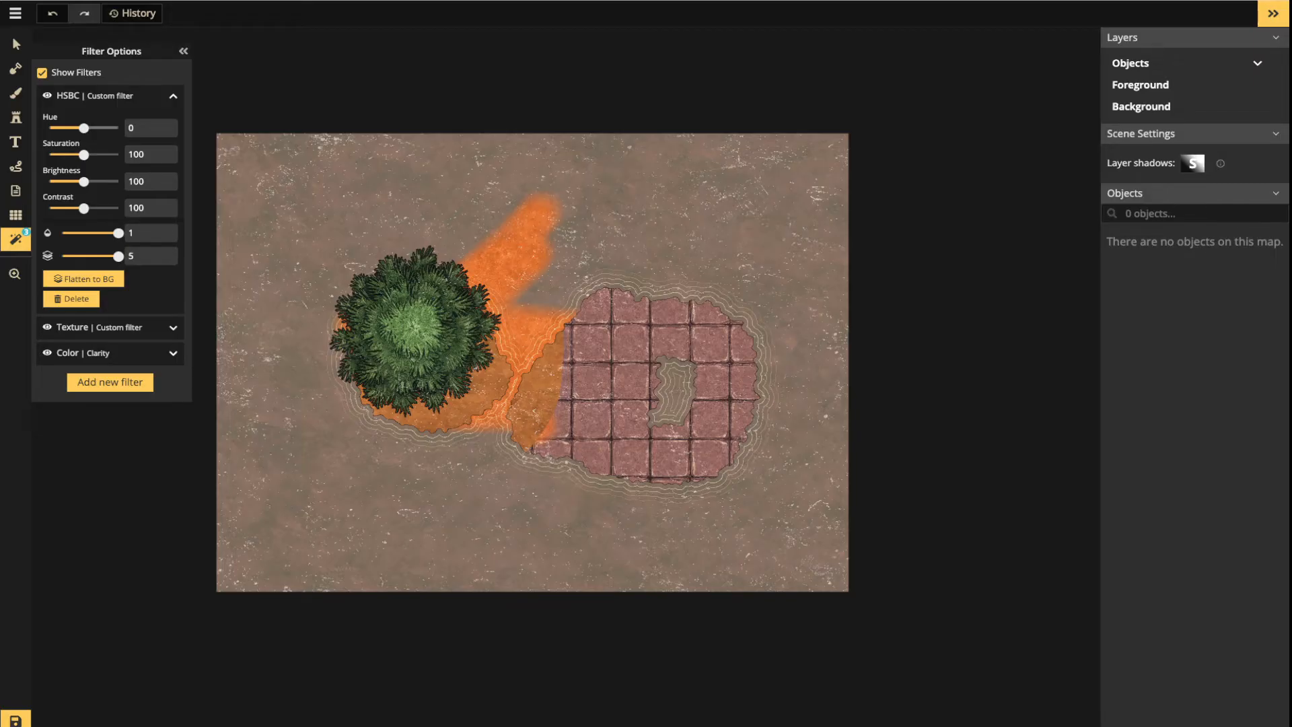
Try hue values of 102, -134 and -30 on the HSBC filter and reset the hue to 0
mouse_move(83, 127)
mouse_down()
mouse_move(64, 128)
mouse_move(104, 128)
mouse_up()
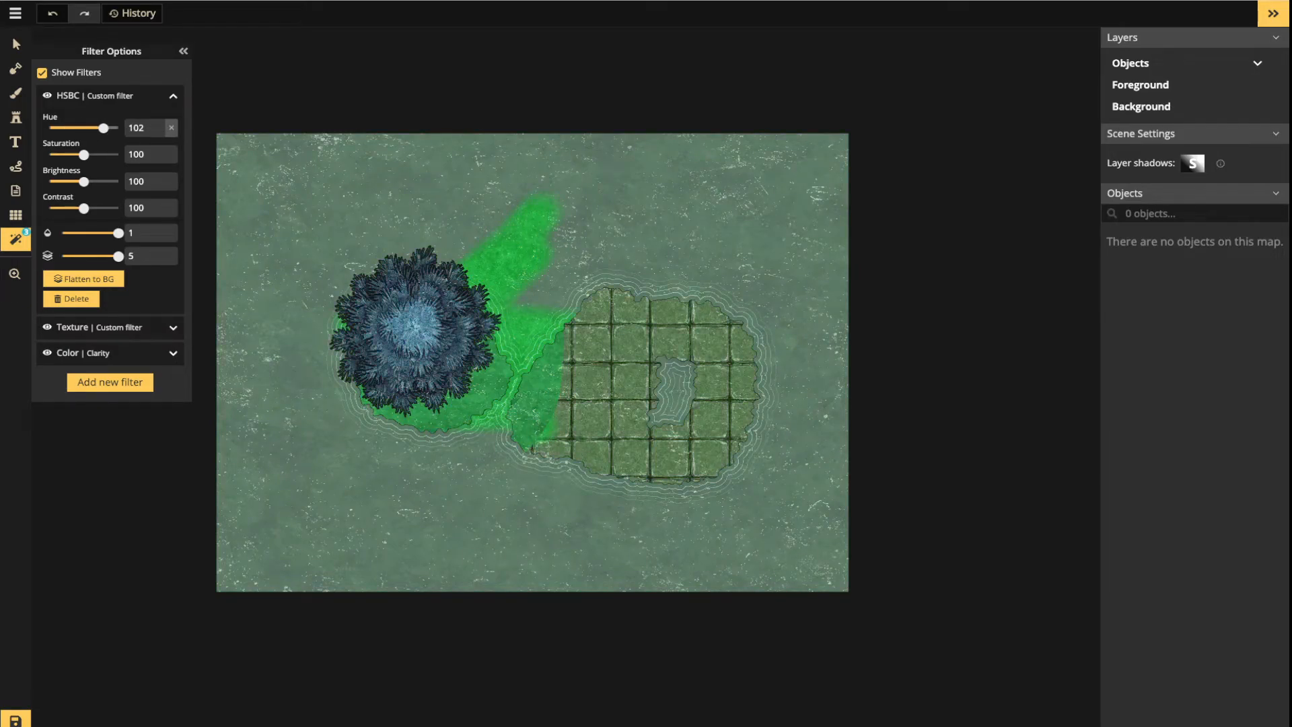
drag(104, 128, 58, 128)
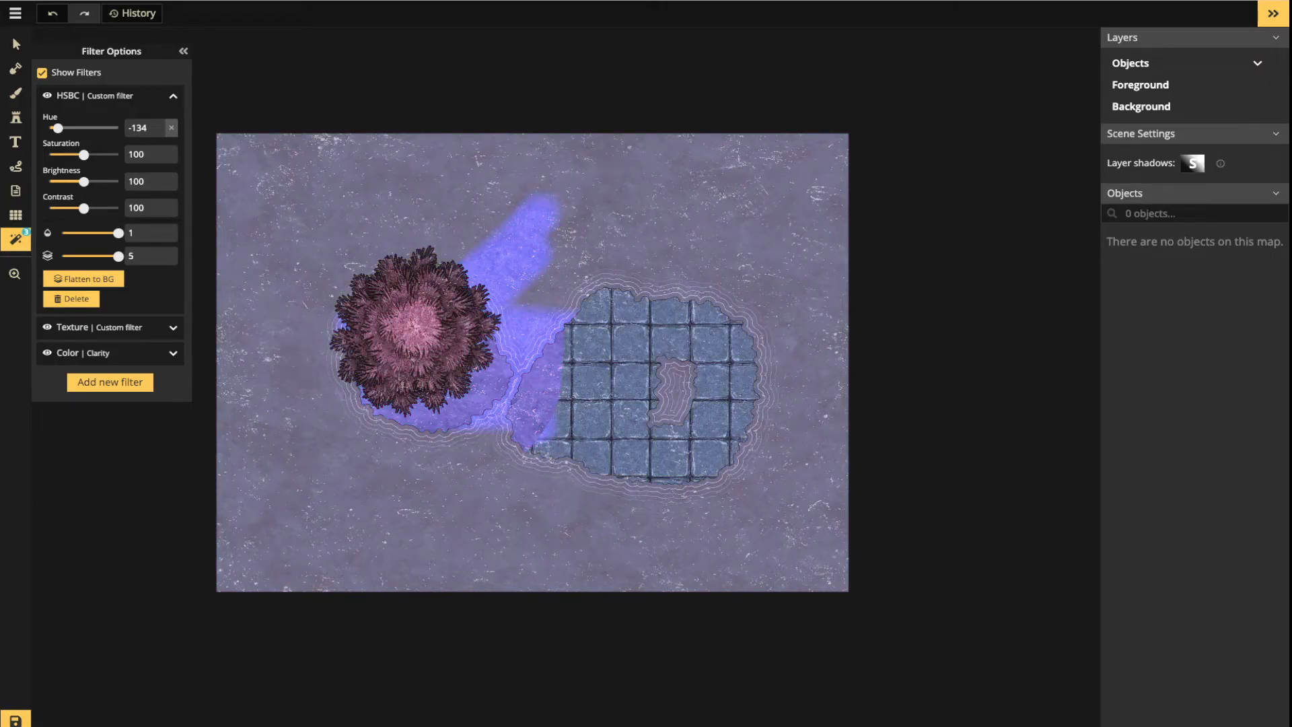
drag(58, 128, 78, 128)
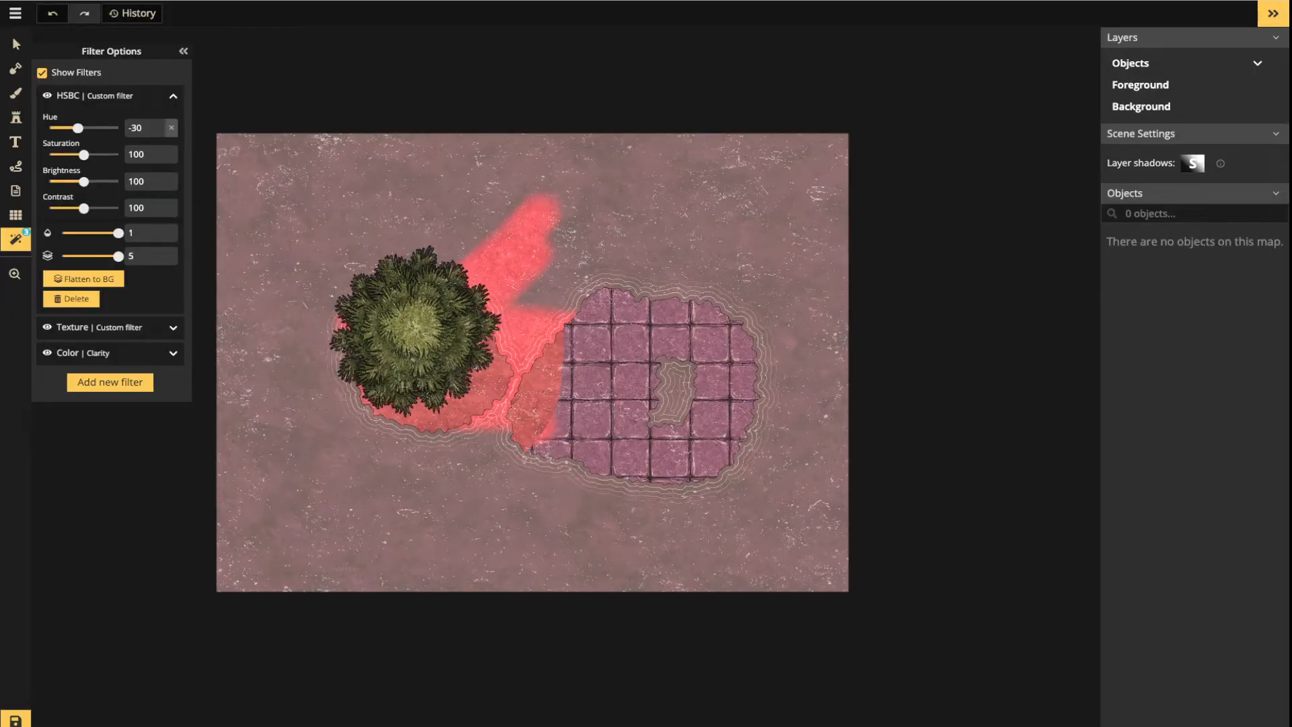
click(171, 128)
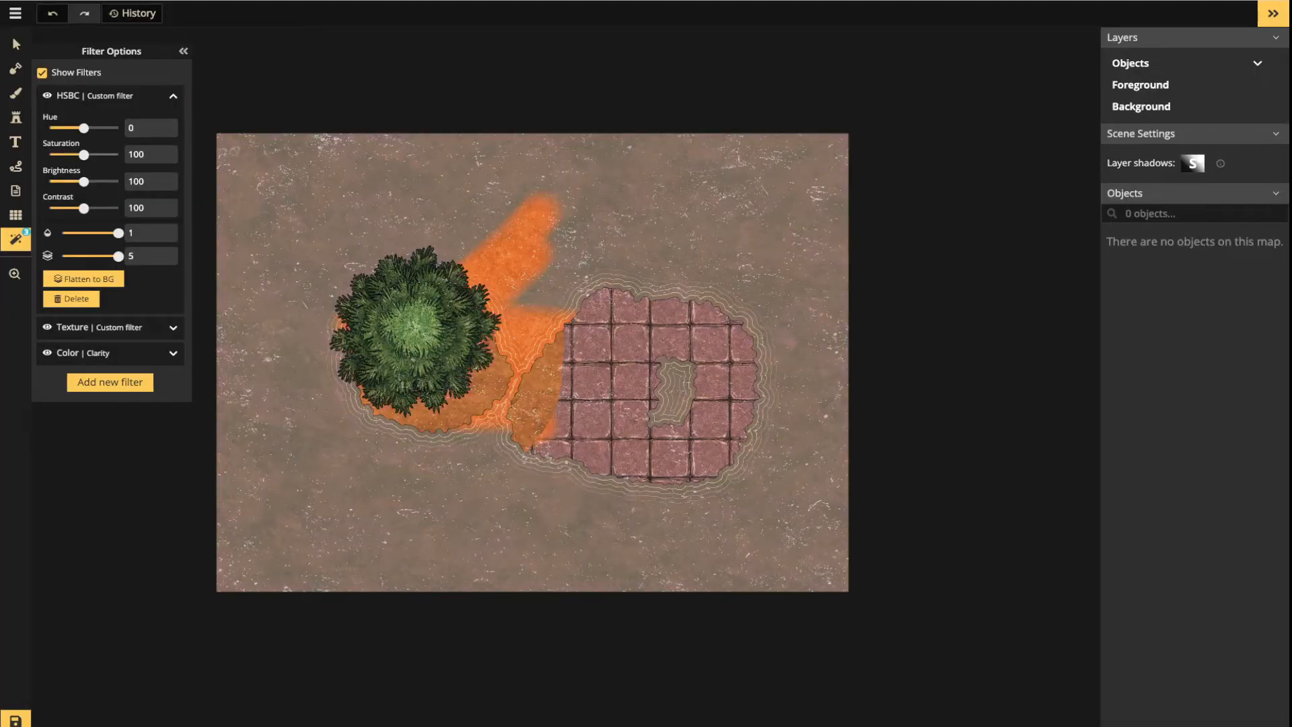
Set the HSBC filter's saturation to 0
drag(84, 155, 46, 155)
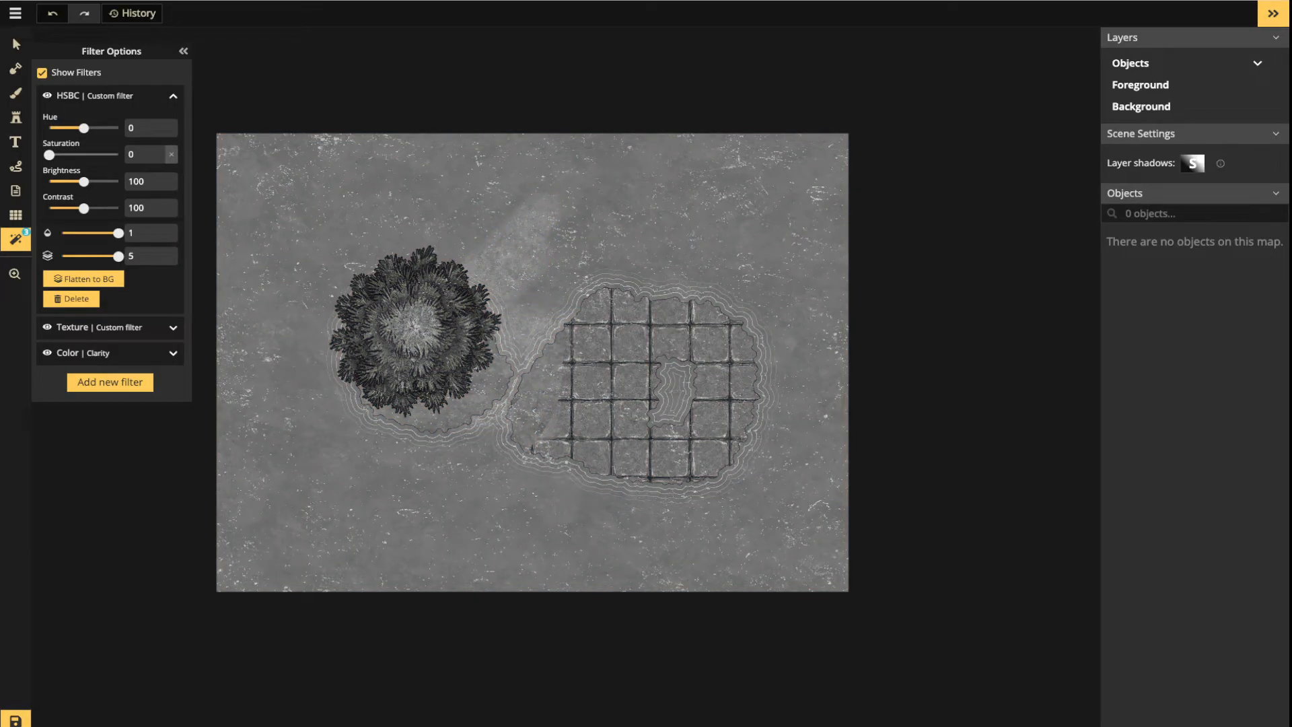
Try a saturation of 200 on the HSBC filter and reset the saturation to 100
drag(49, 155, 119, 154)
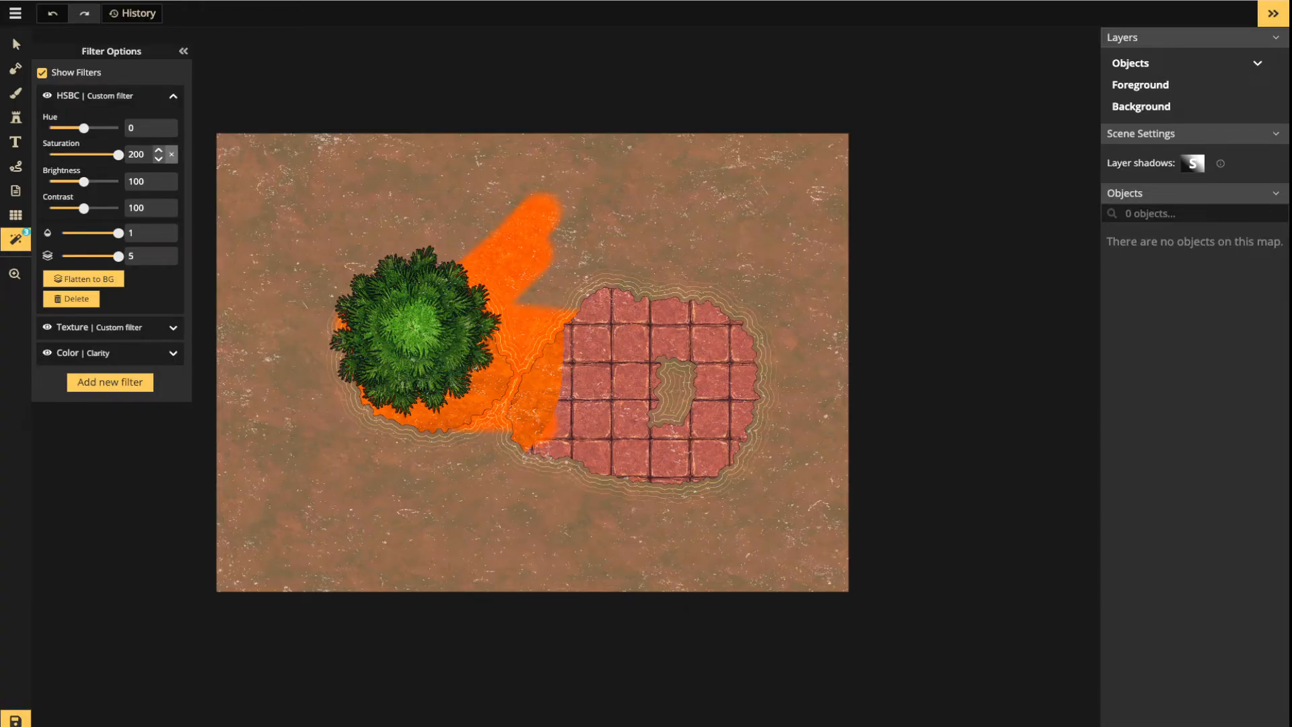
click(172, 155)
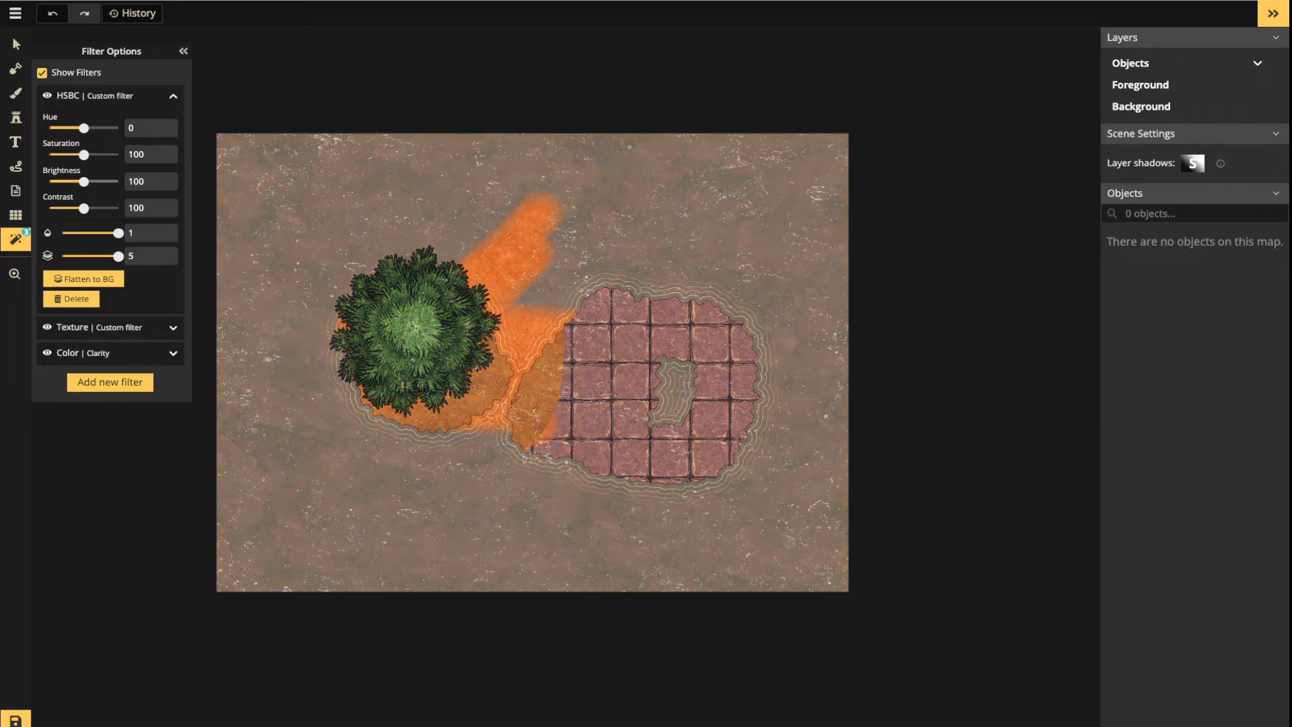
Try brightness values of 151 and 55 and contrast values of 47 and 151 on the HSBC filter, resetting each to 100
drag(84, 182, 102, 181)
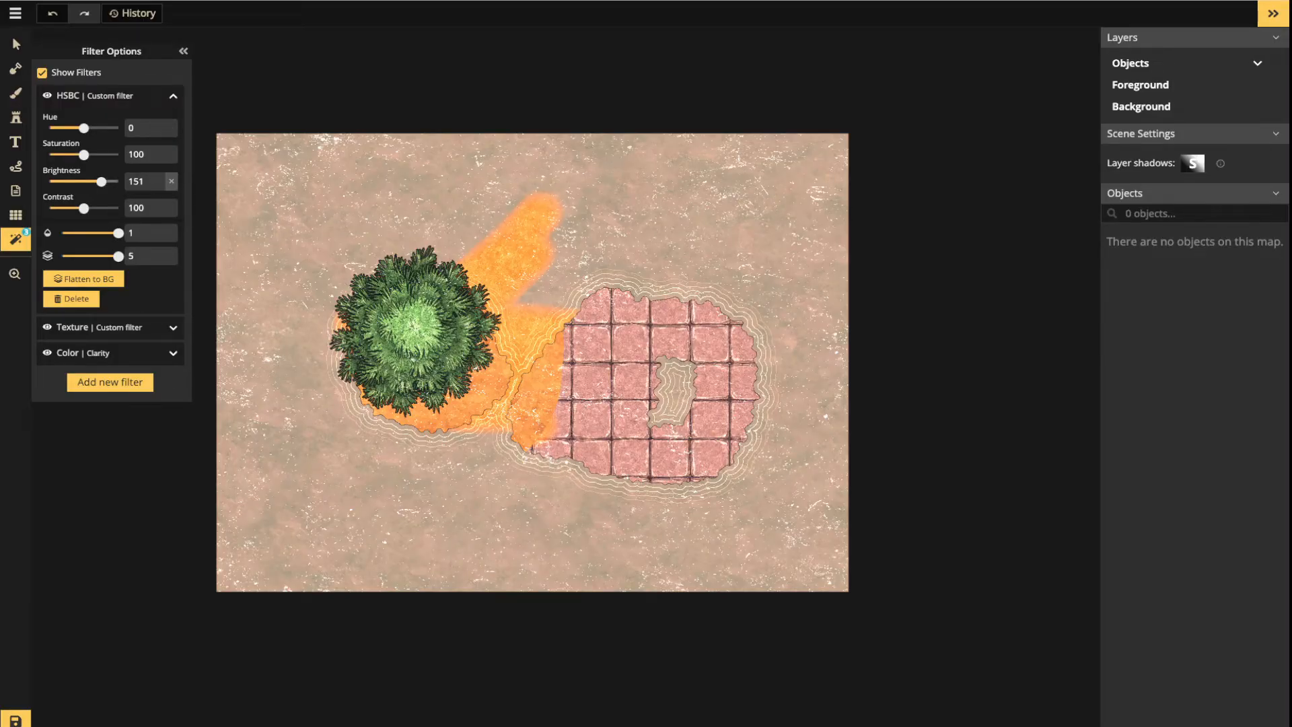
drag(102, 182, 68, 182)
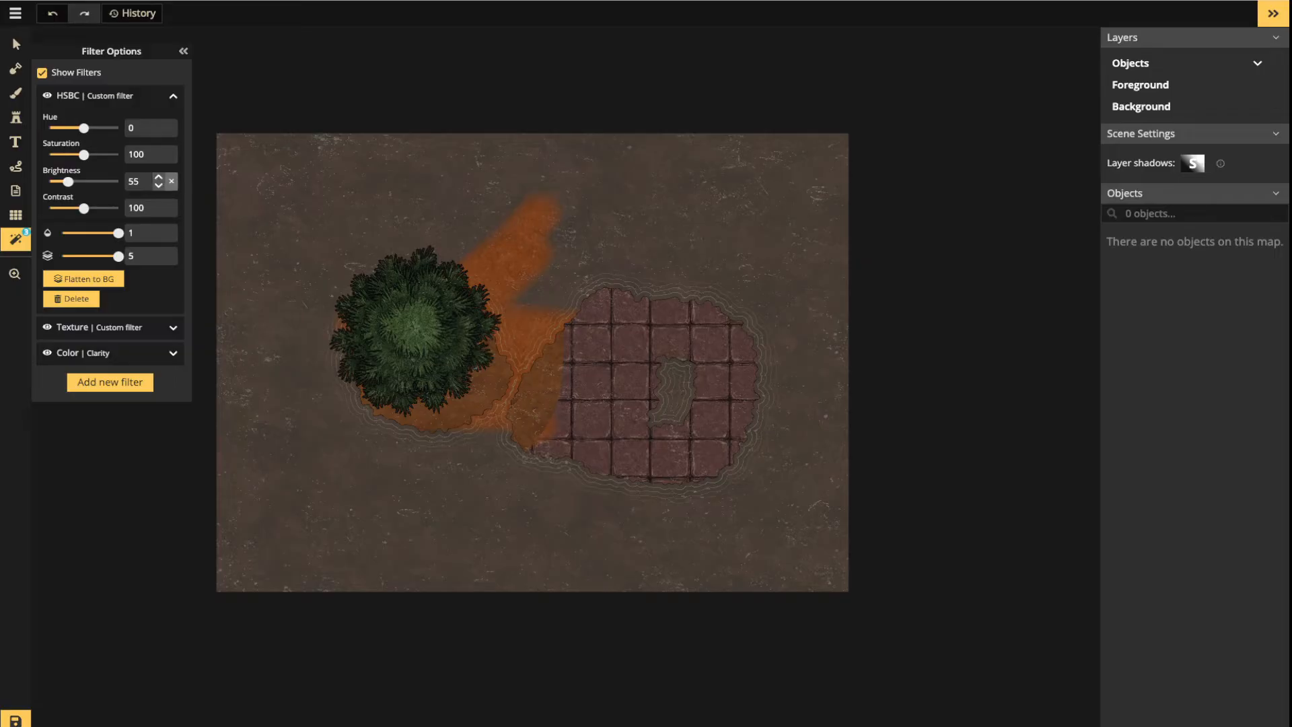
click(171, 181)
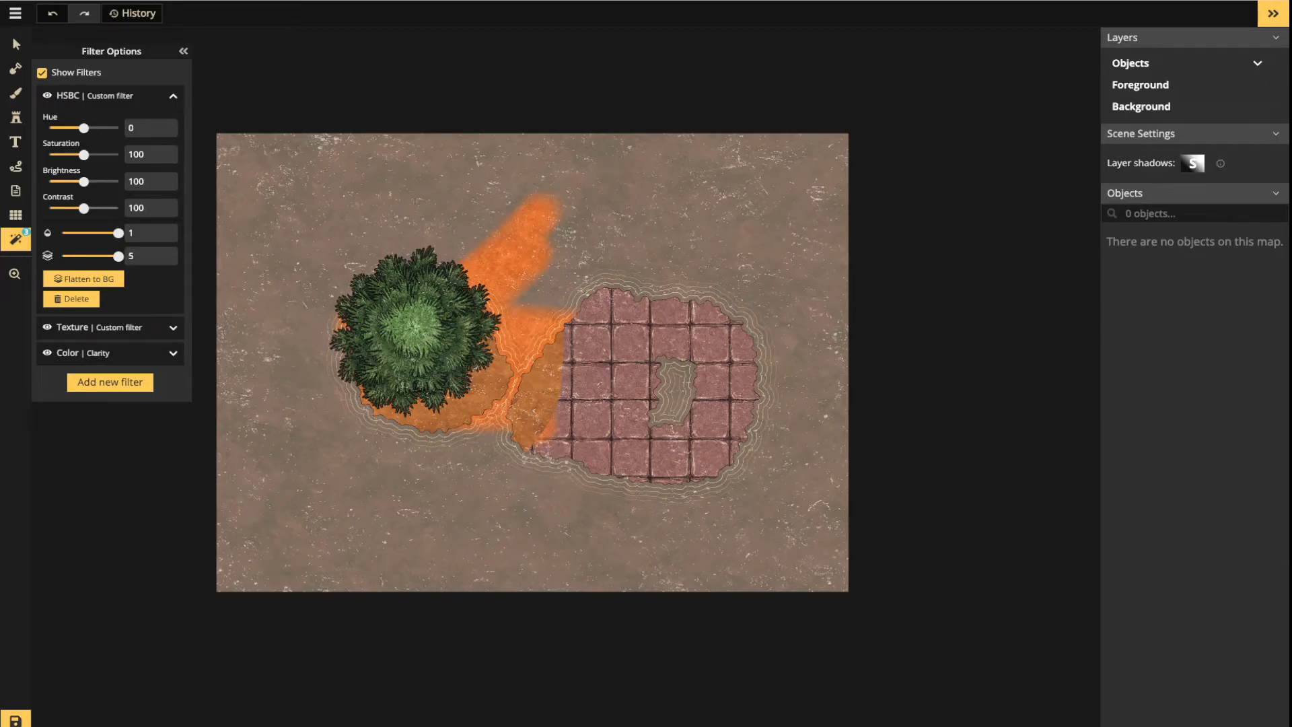
drag(83, 208, 65, 209)
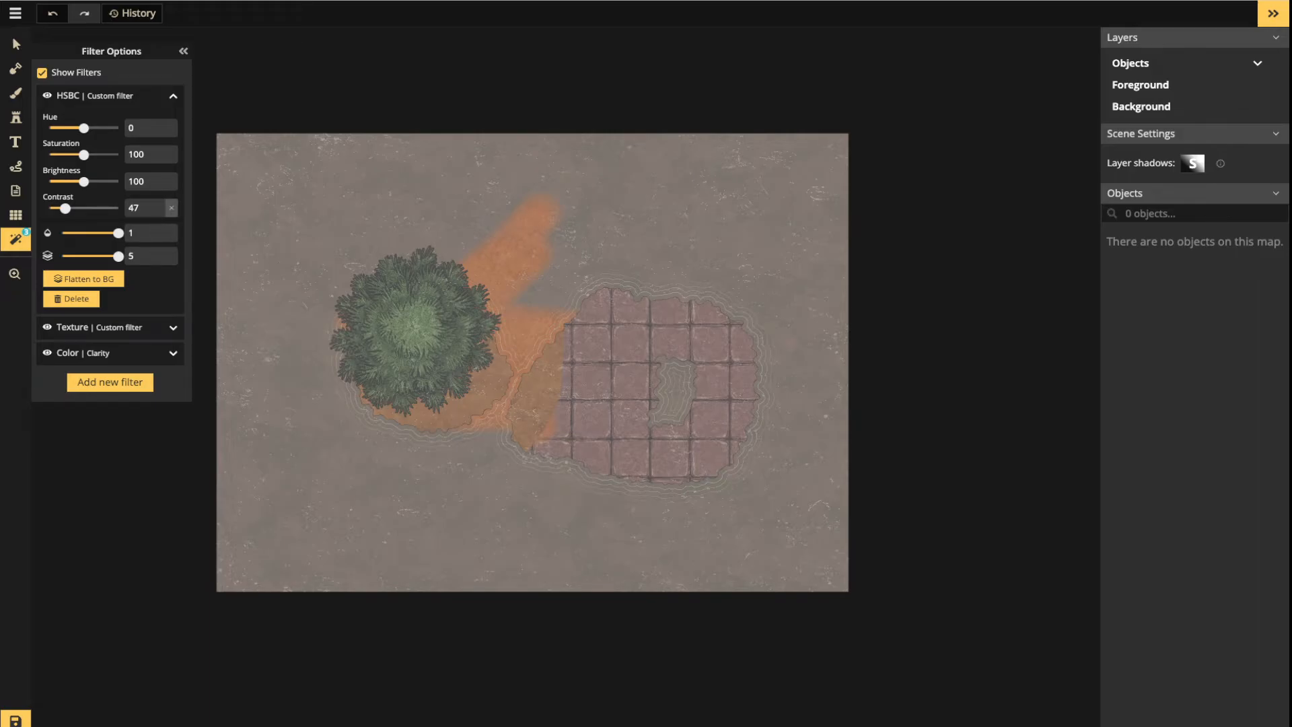
drag(66, 208, 101, 208)
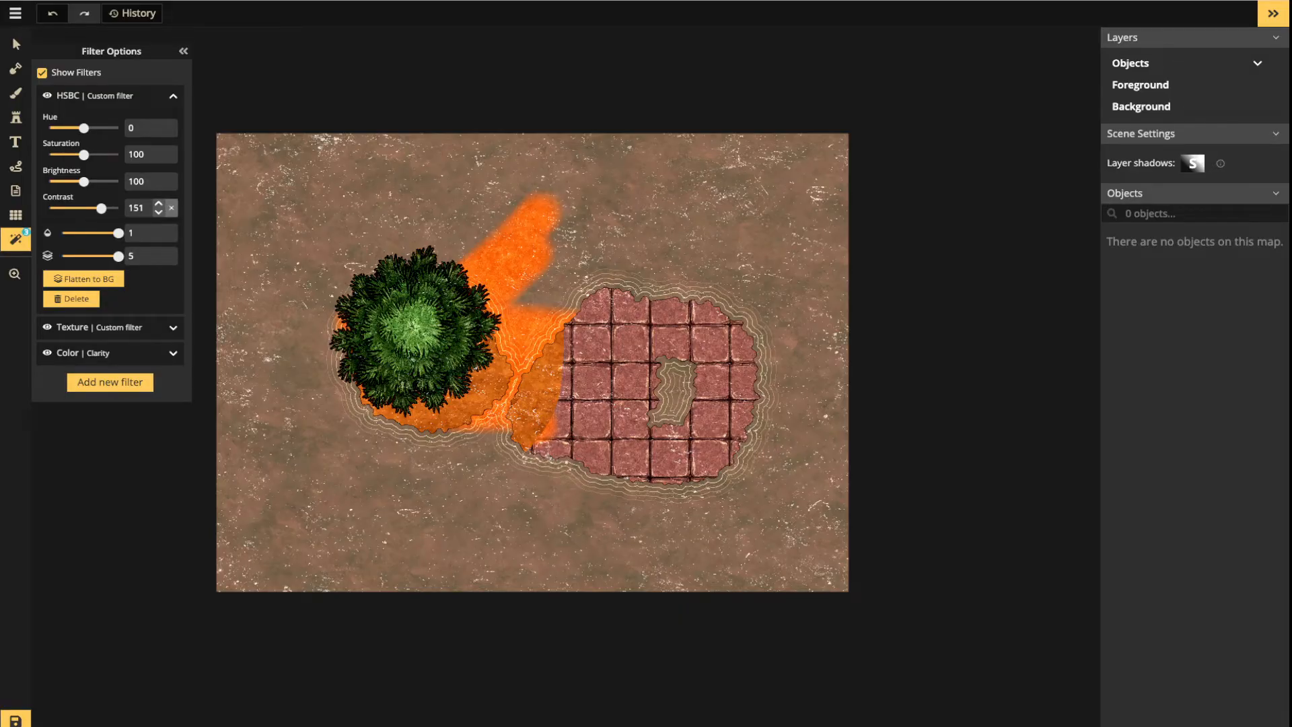
click(171, 208)
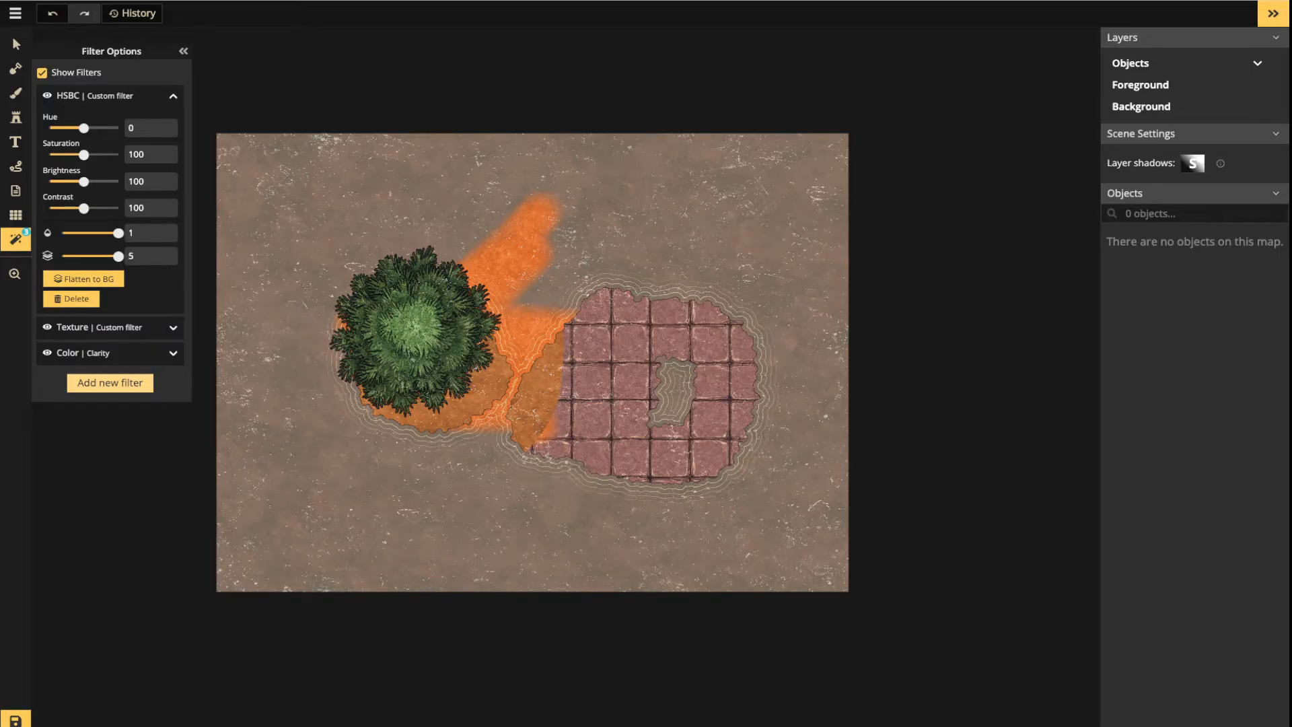
Add a Tilt Shift filter, try its Radial shape and restore the Linear shape
click(110, 382)
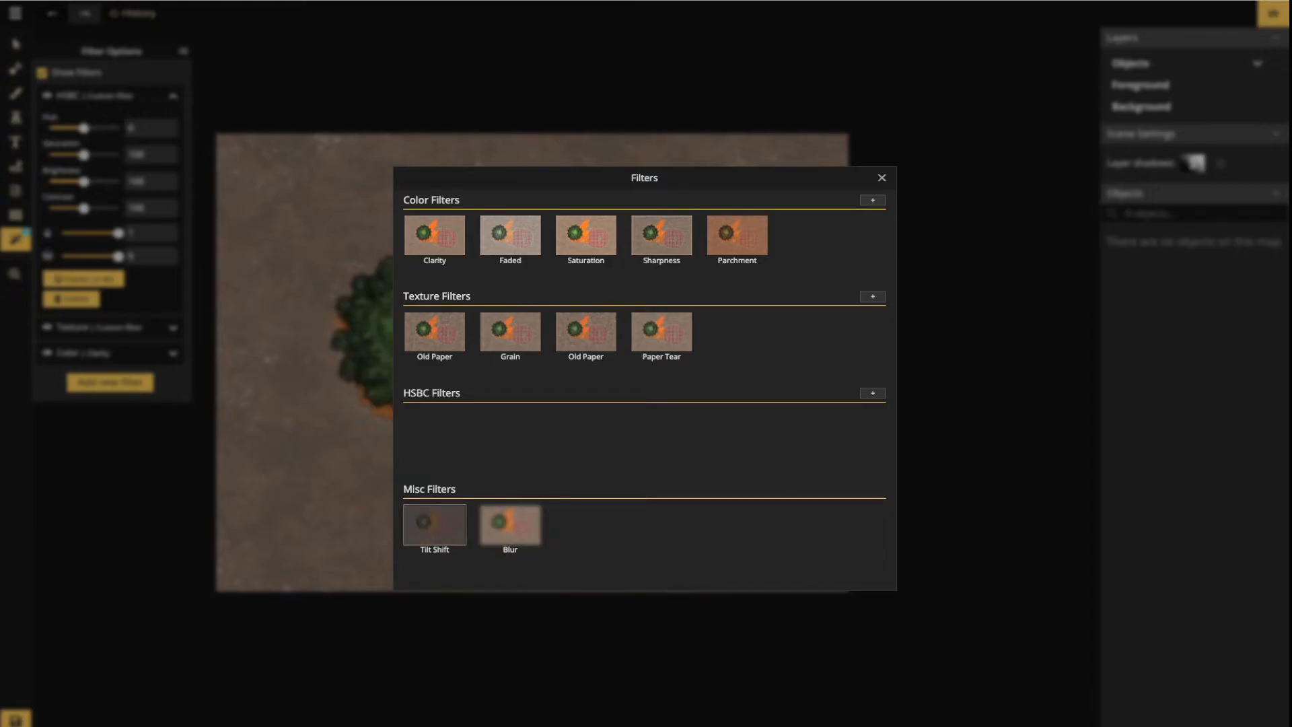
click(434, 524)
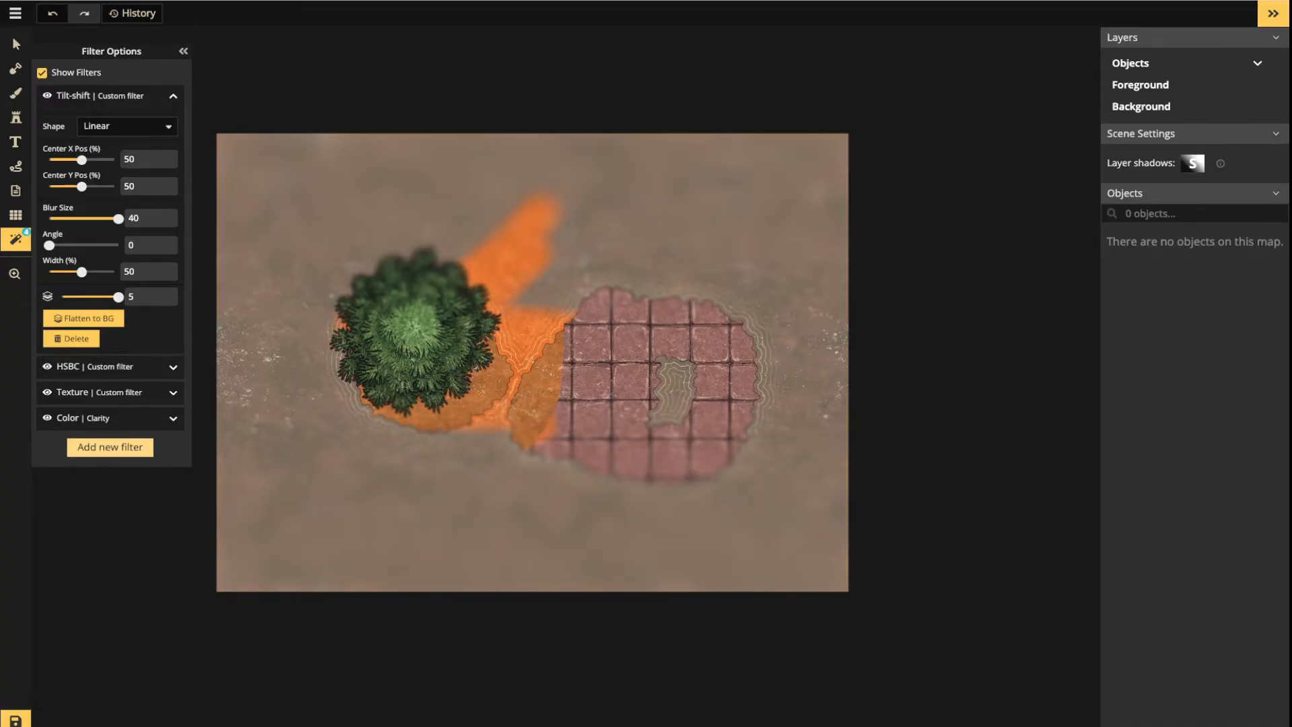
click(126, 125)
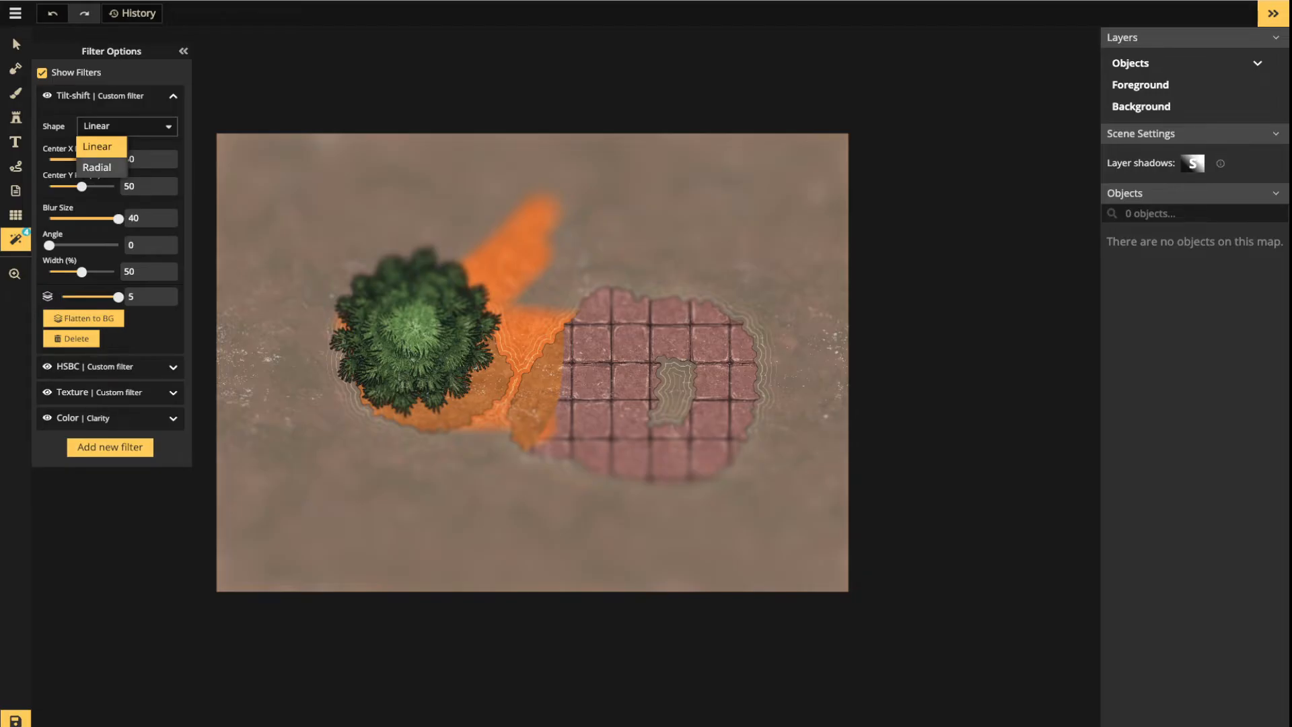
click(97, 168)
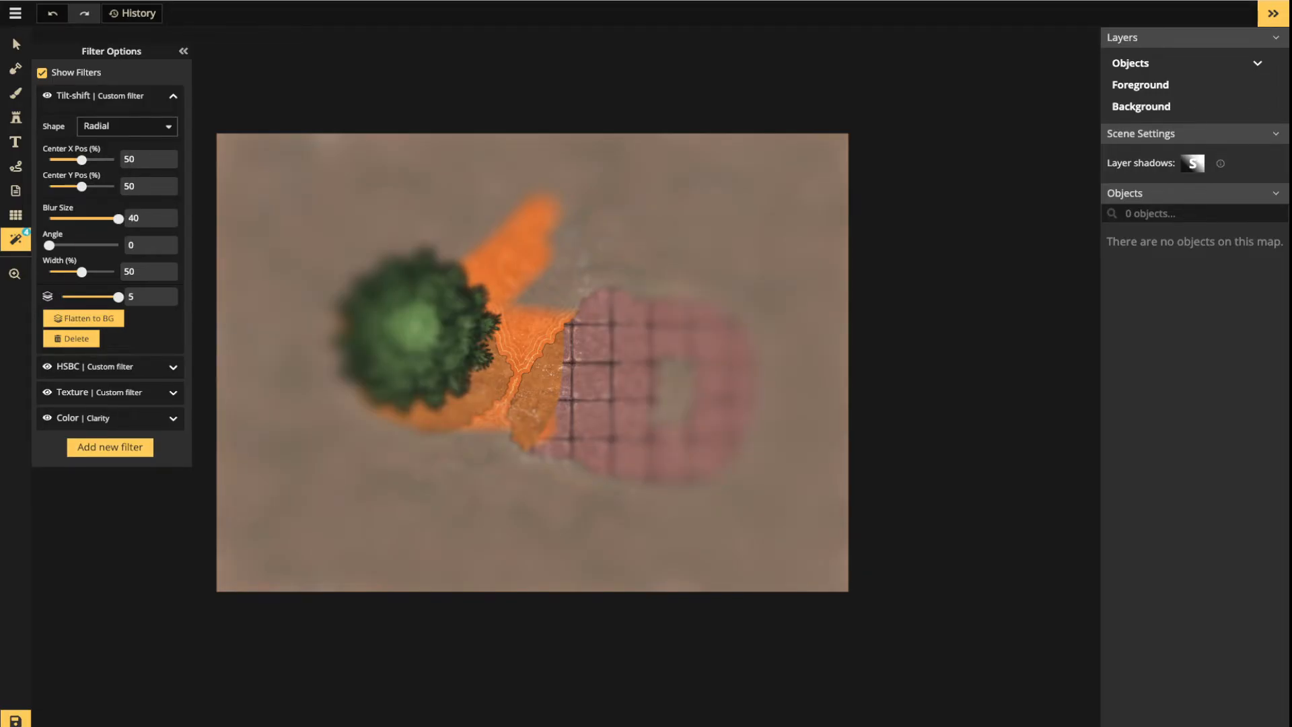
click(127, 126)
click(97, 146)
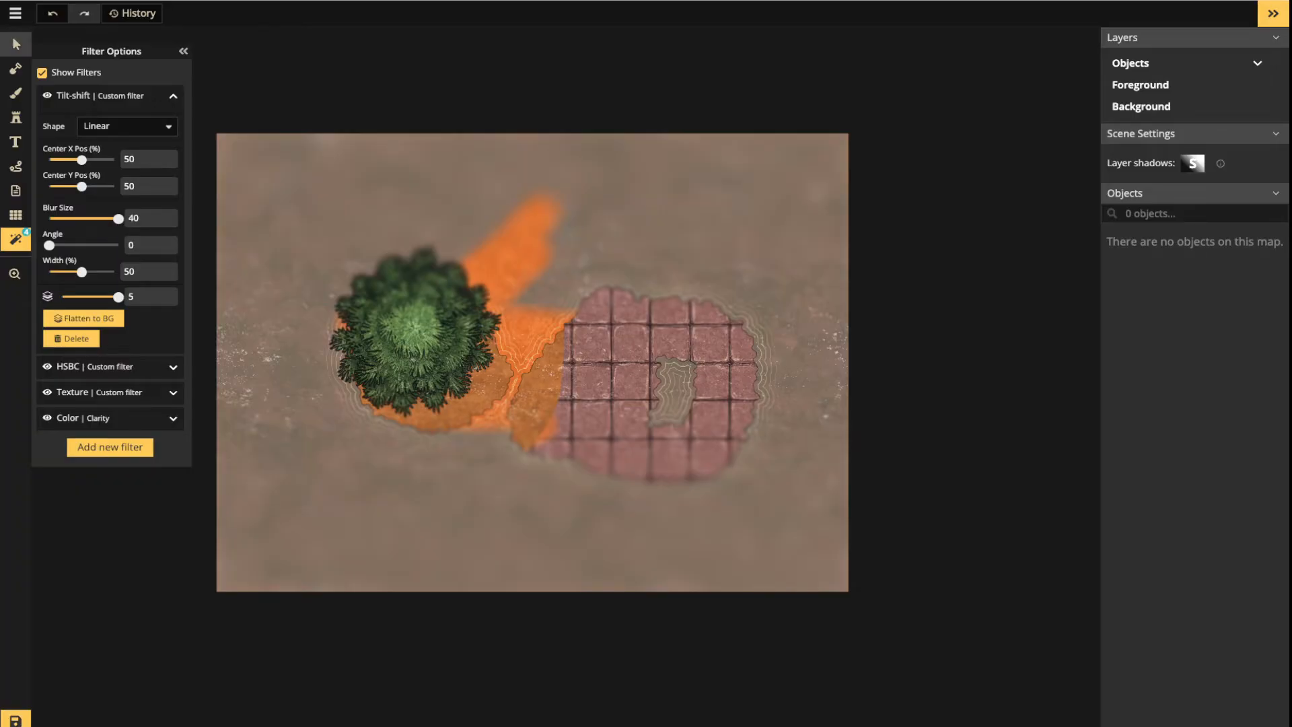
Set the tilt-shift center X to 66.5% and try center Y values of 99.5%, 25.5% and 71%
click(16, 44)
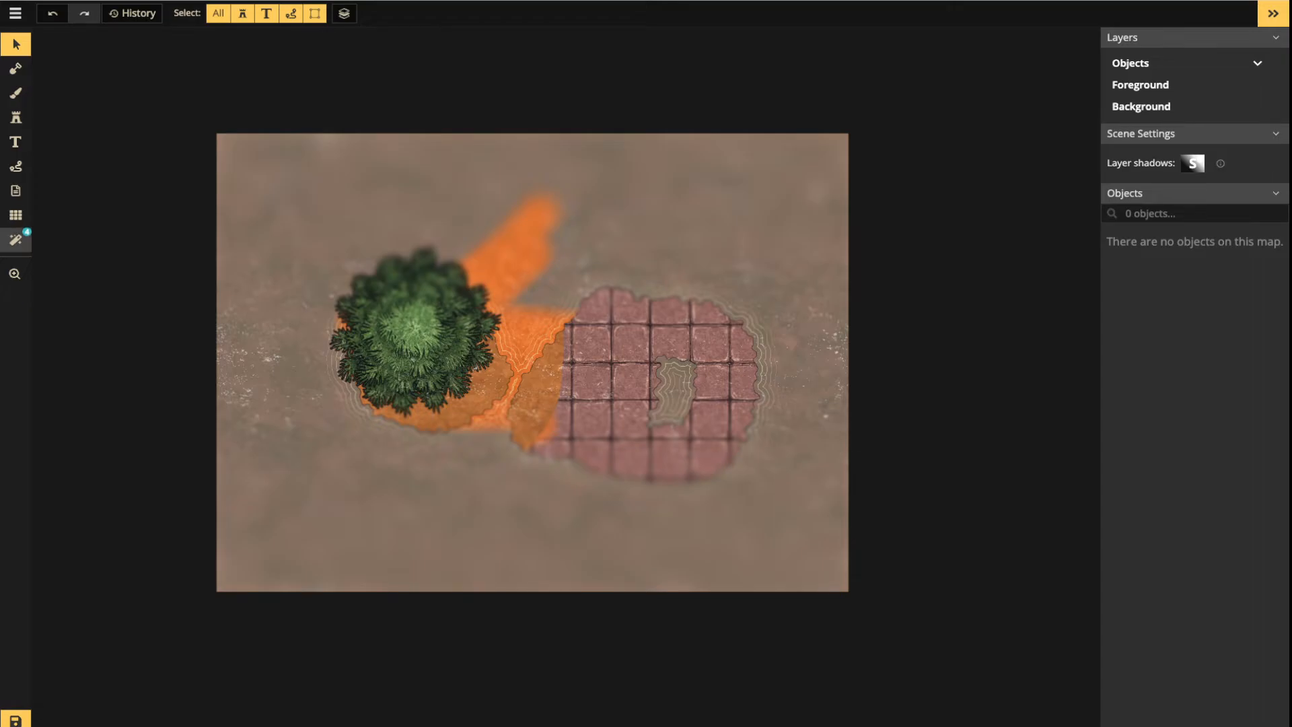
click(15, 240)
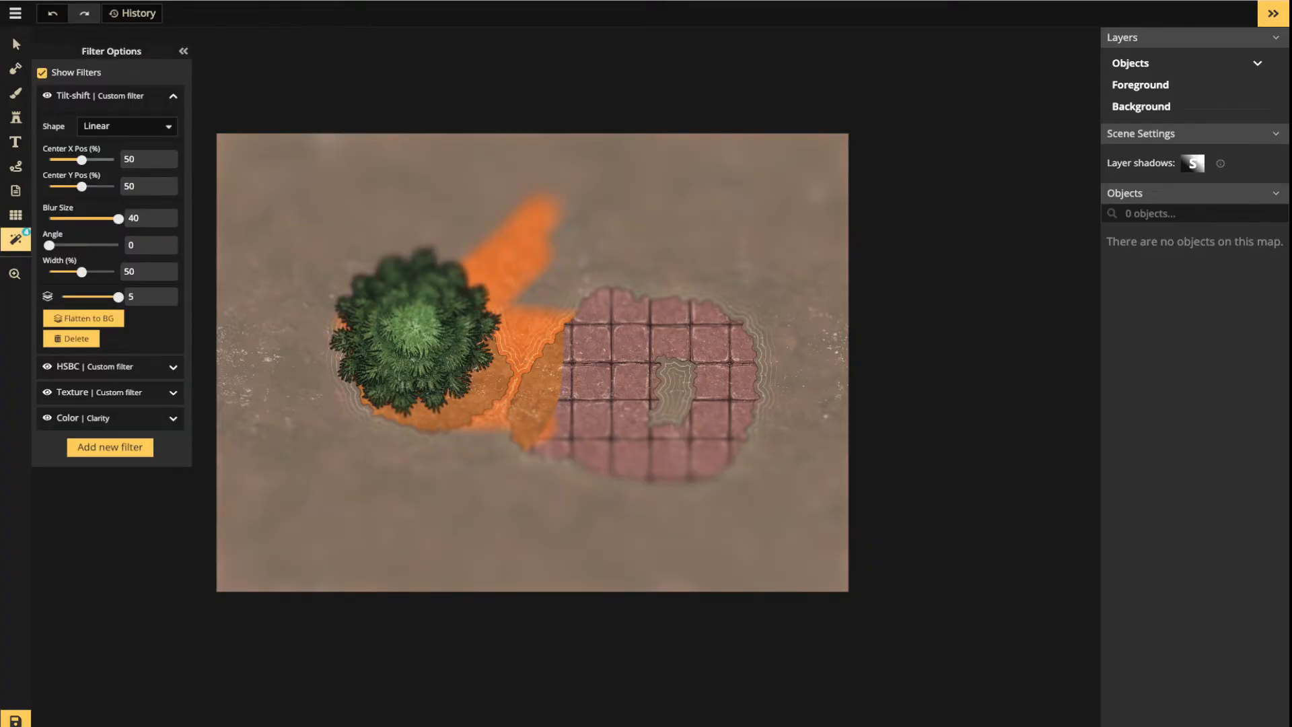
drag(81, 160, 93, 159)
drag(82, 186, 114, 187)
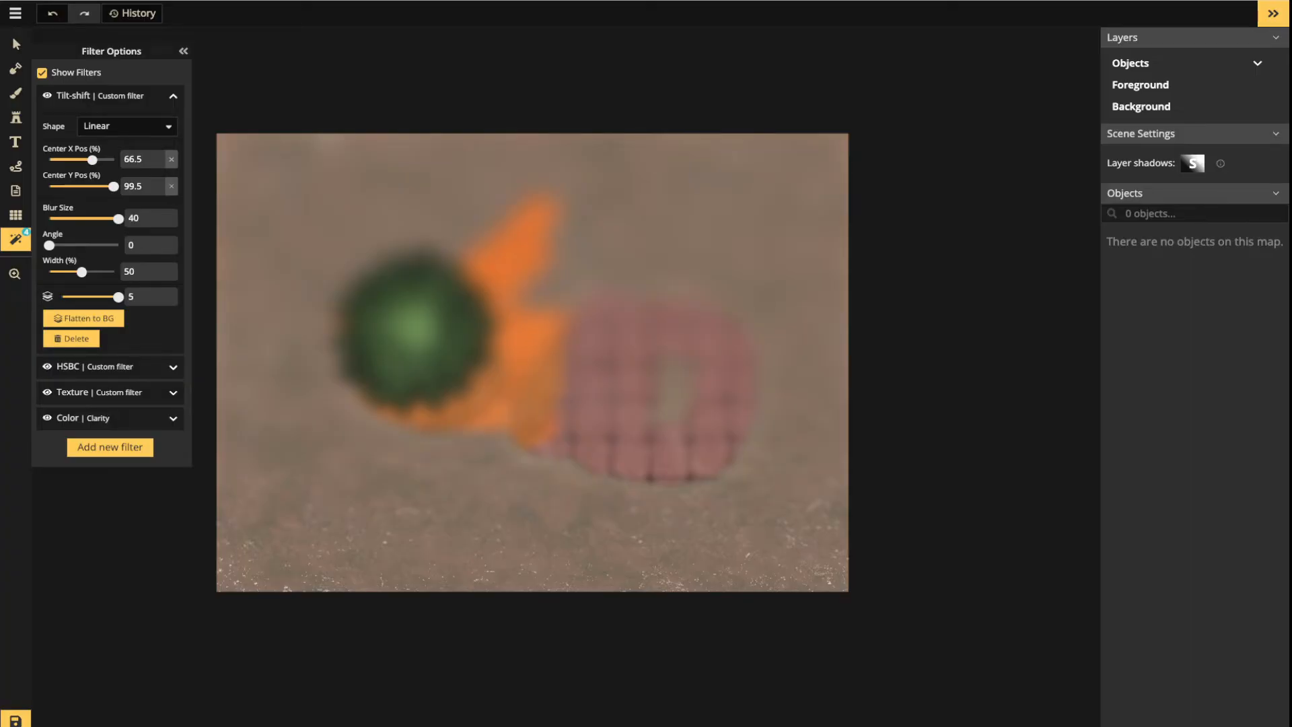
drag(113, 186, 66, 186)
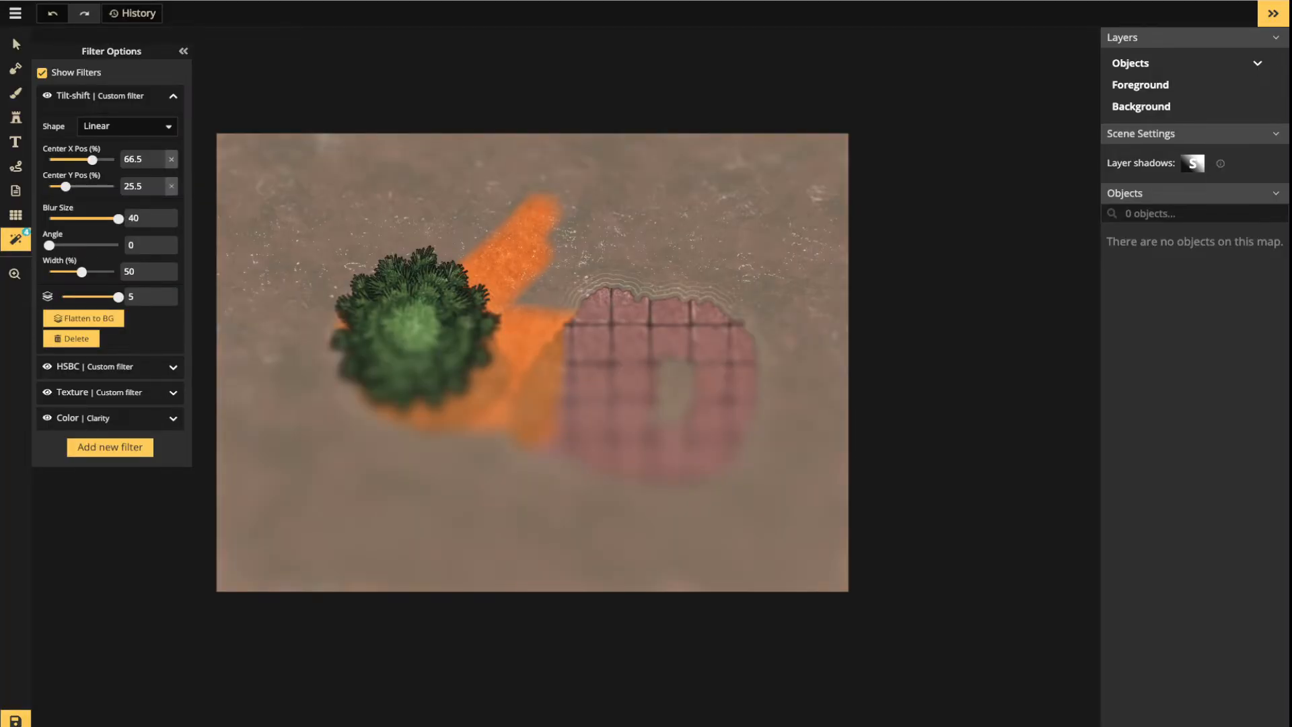
drag(66, 186, 95, 186)
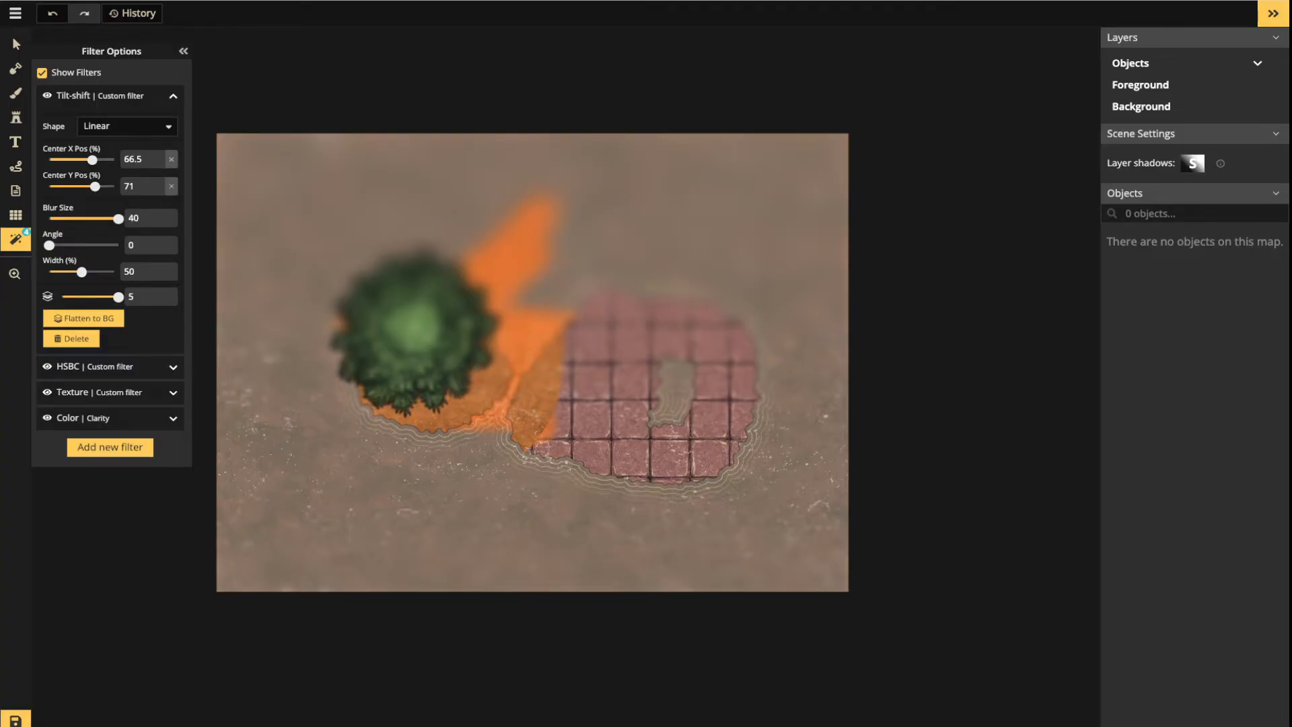
Set the tilt-shift angle to 30, try a center X of 91.5%, and return both center positions to 50%
drag(50, 246, 60, 245)
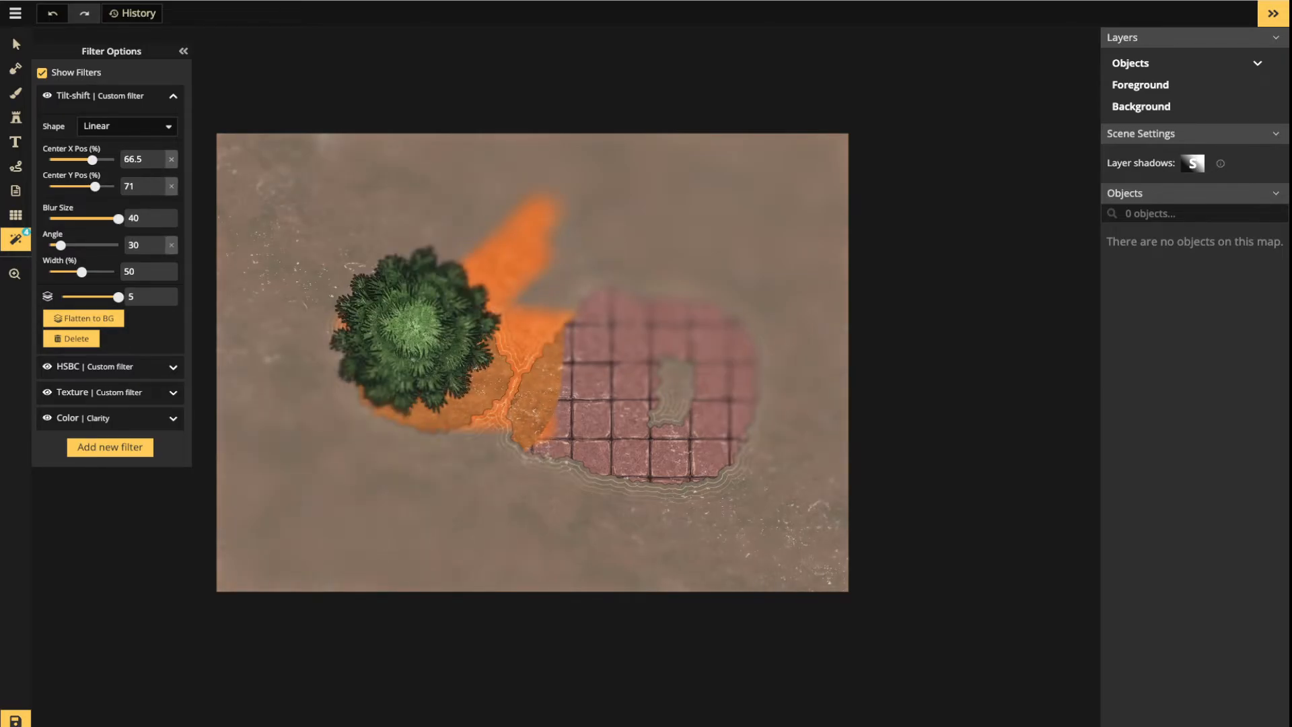
drag(92, 159, 108, 159)
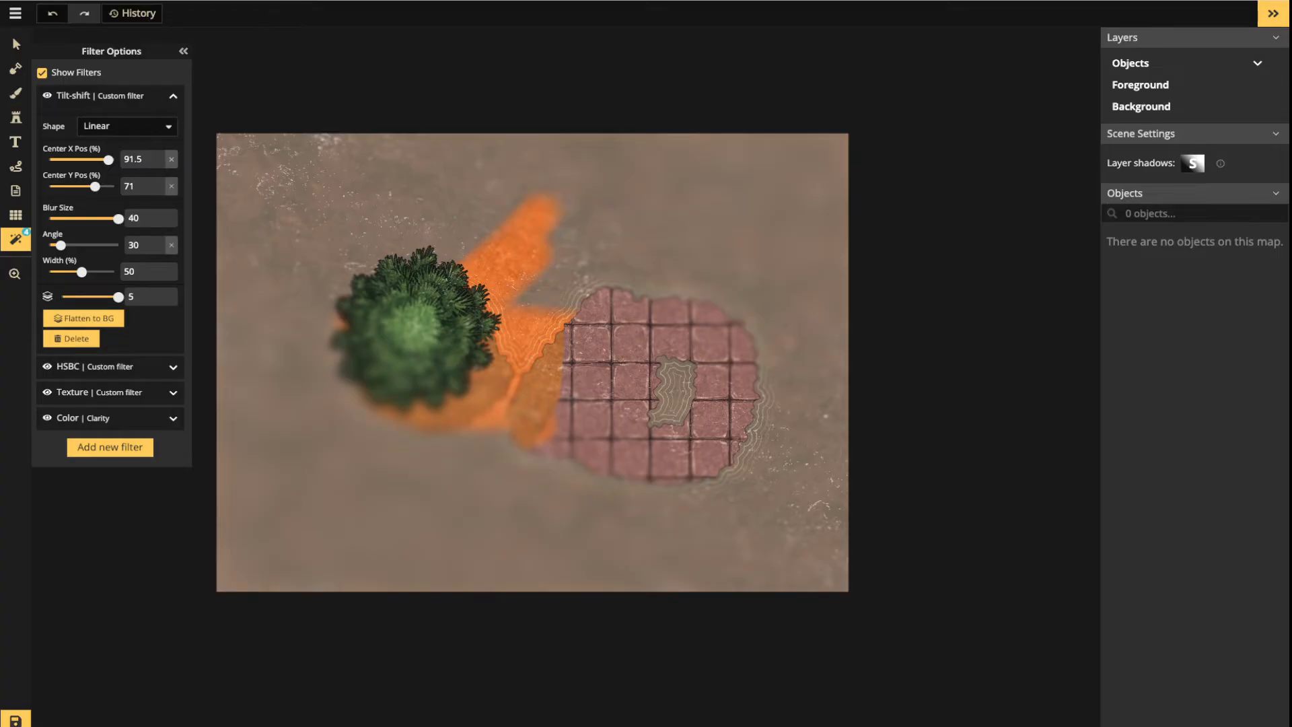
drag(108, 159, 64, 160)
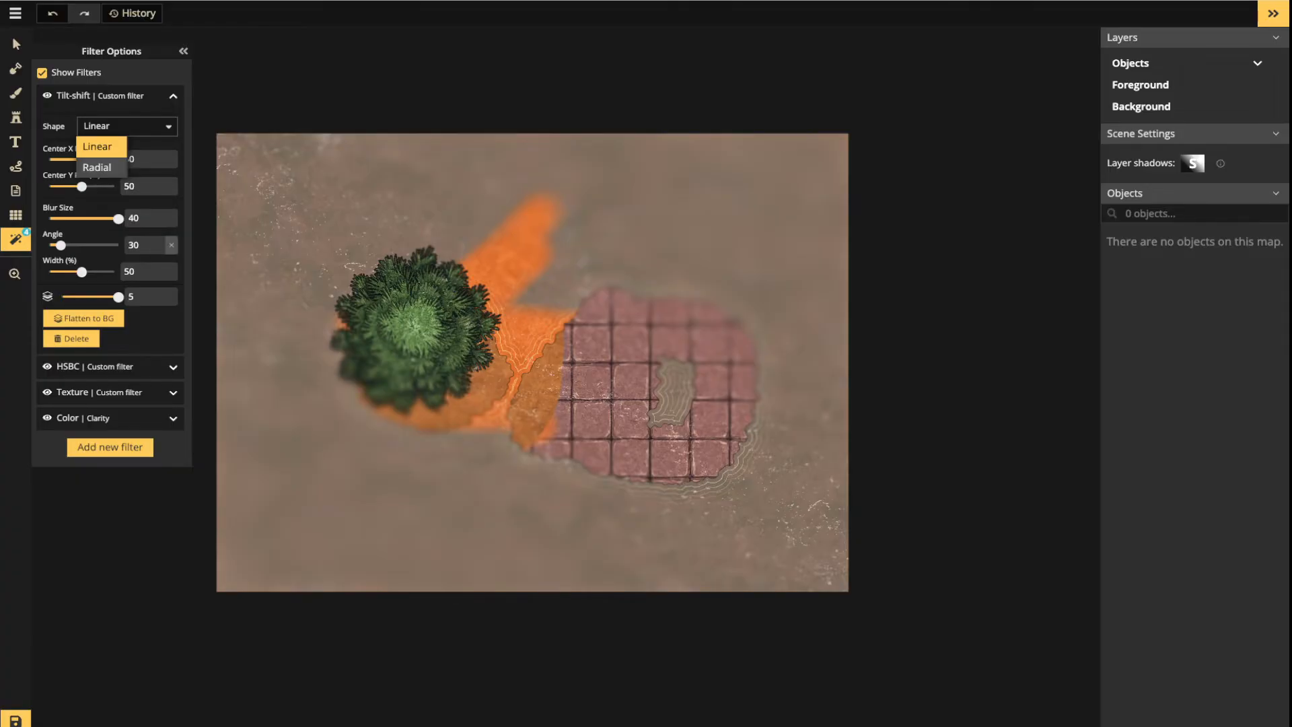
Change the tilt-shift shape to Radial and try blur sizes of 9 and 31.5
click(97, 167)
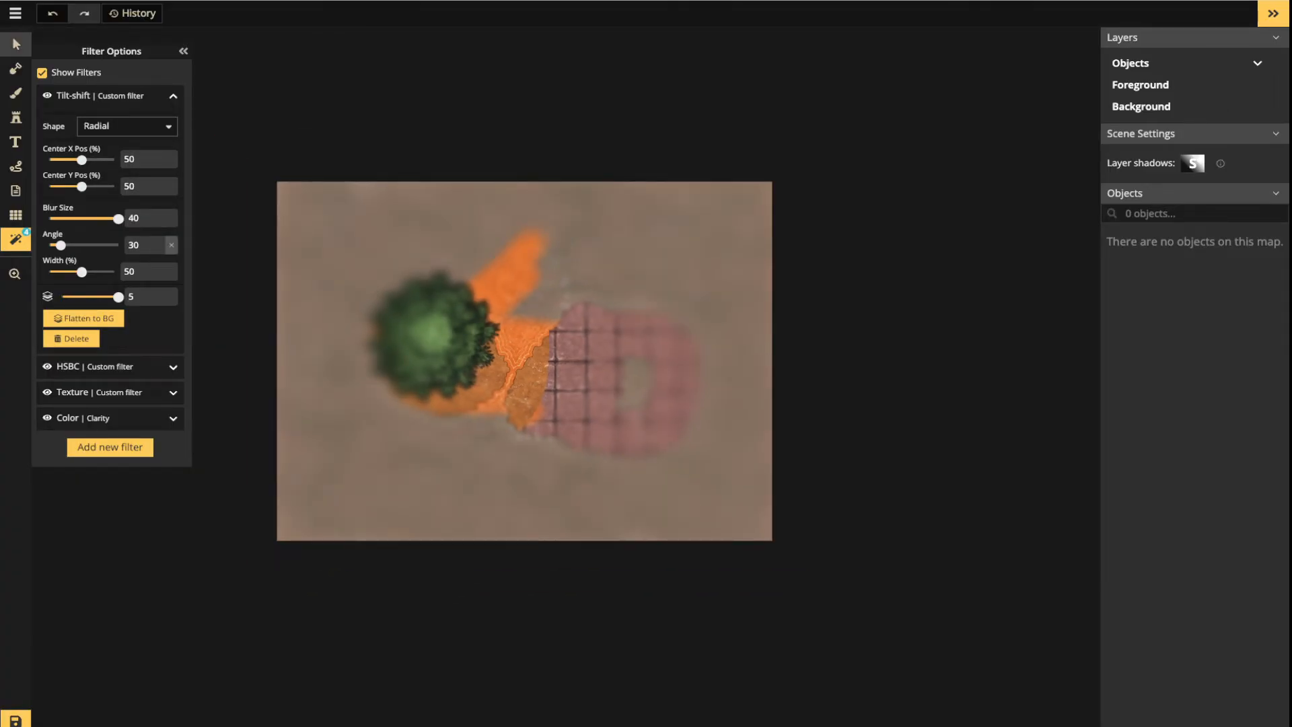
click(15, 42)
click(243, 13)
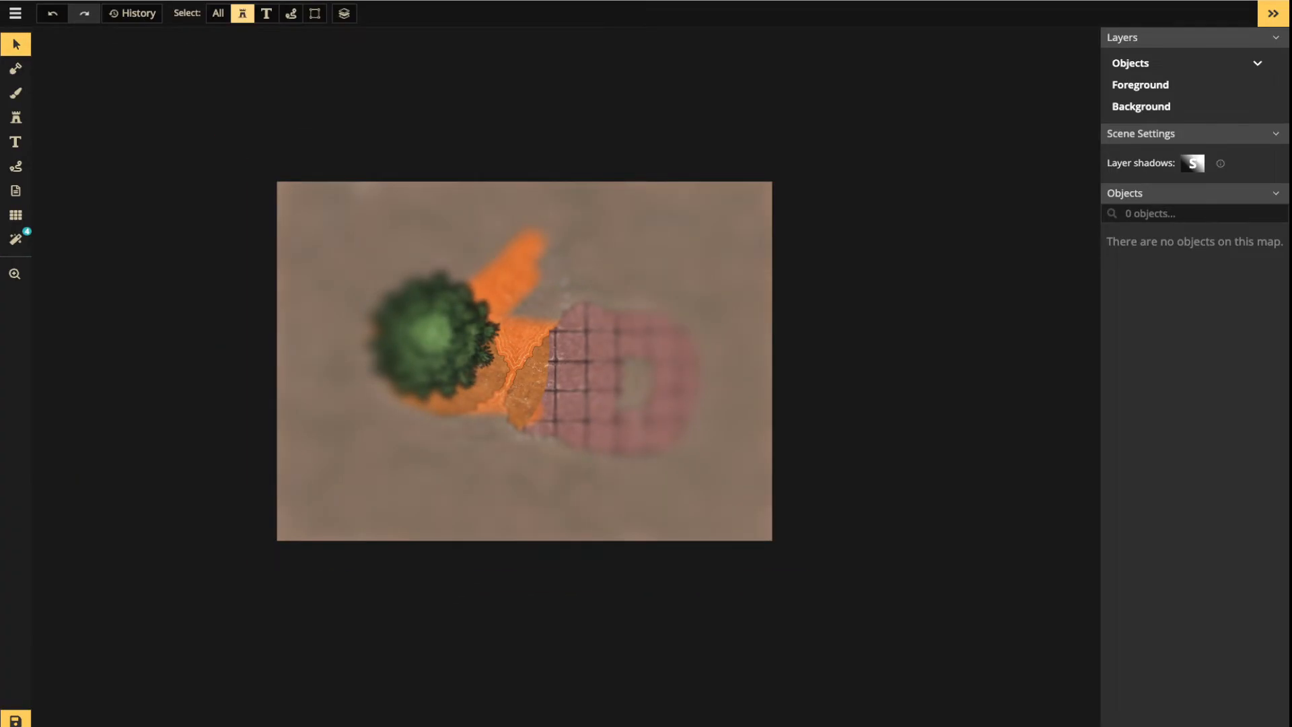
click(218, 14)
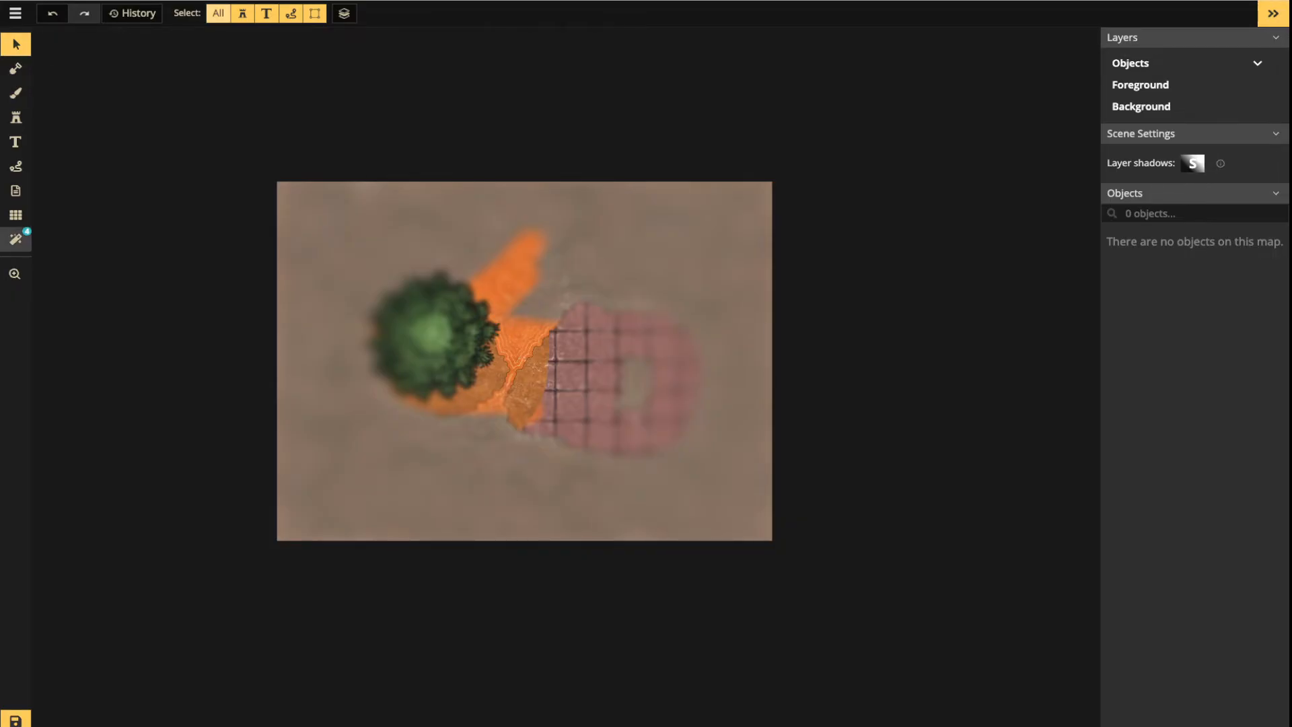
click(15, 239)
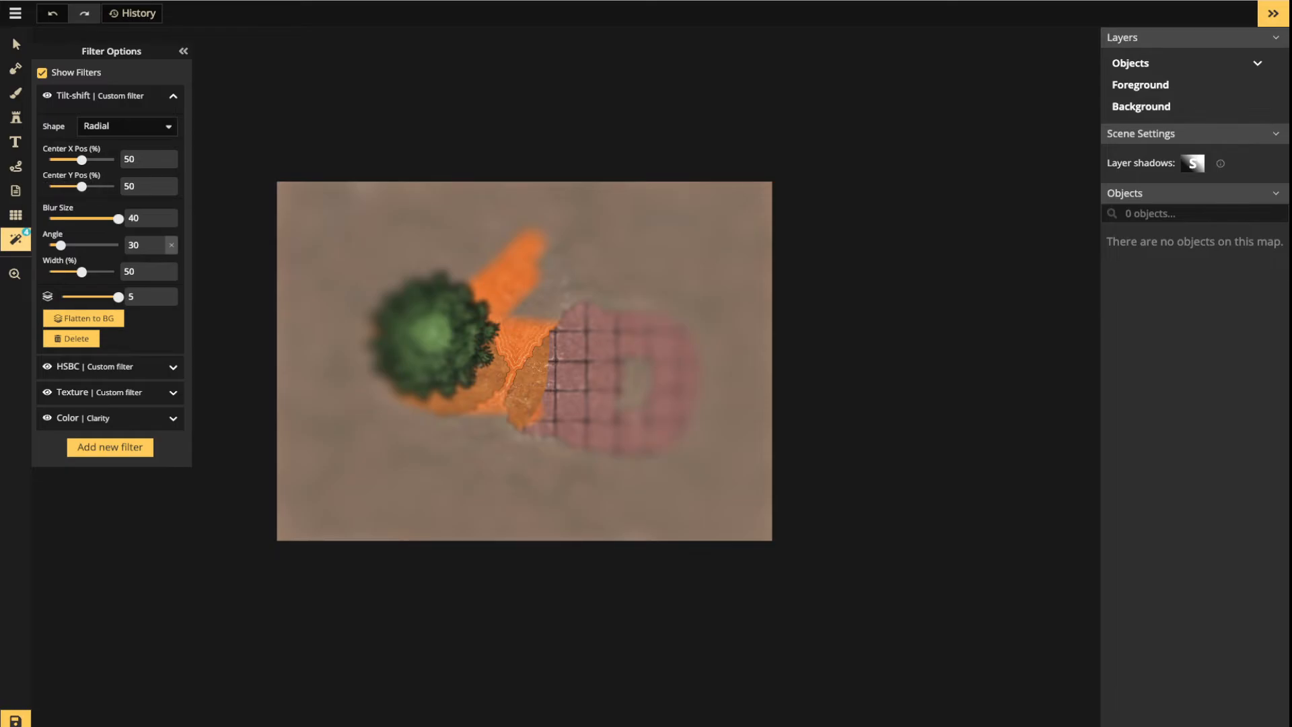
drag(119, 219, 64, 219)
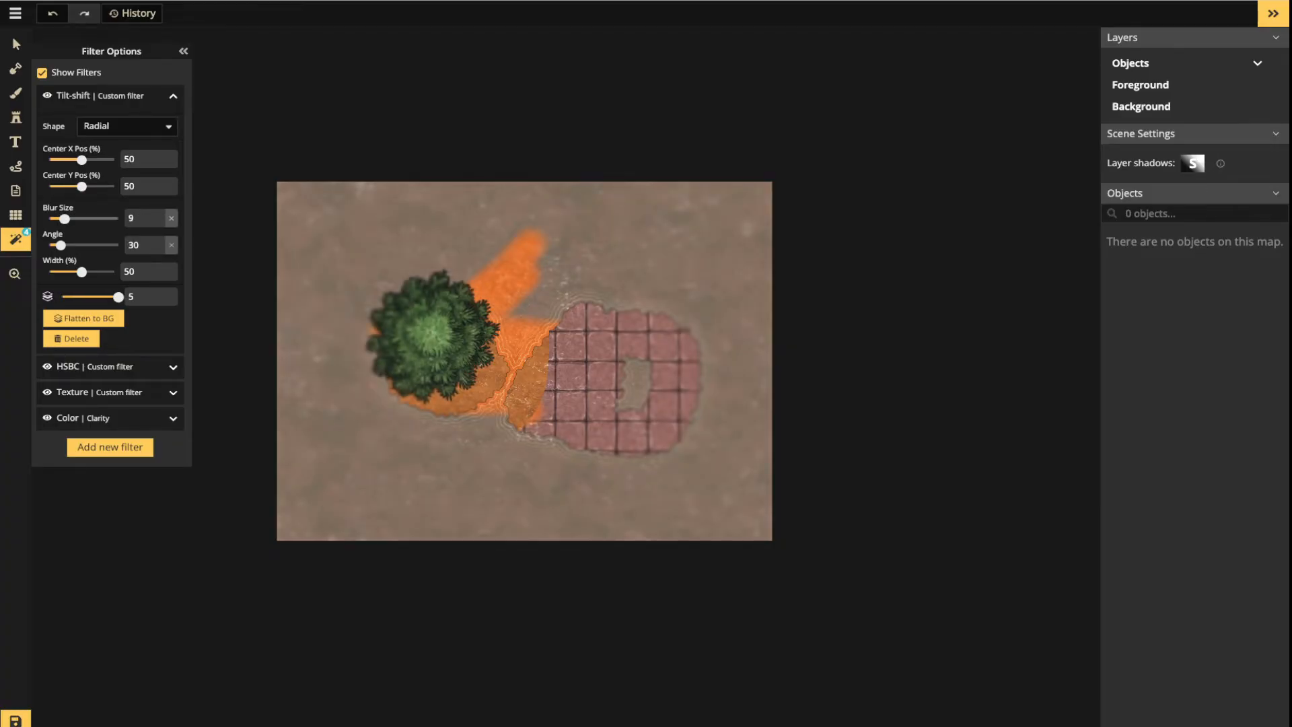
drag(65, 218, 104, 218)
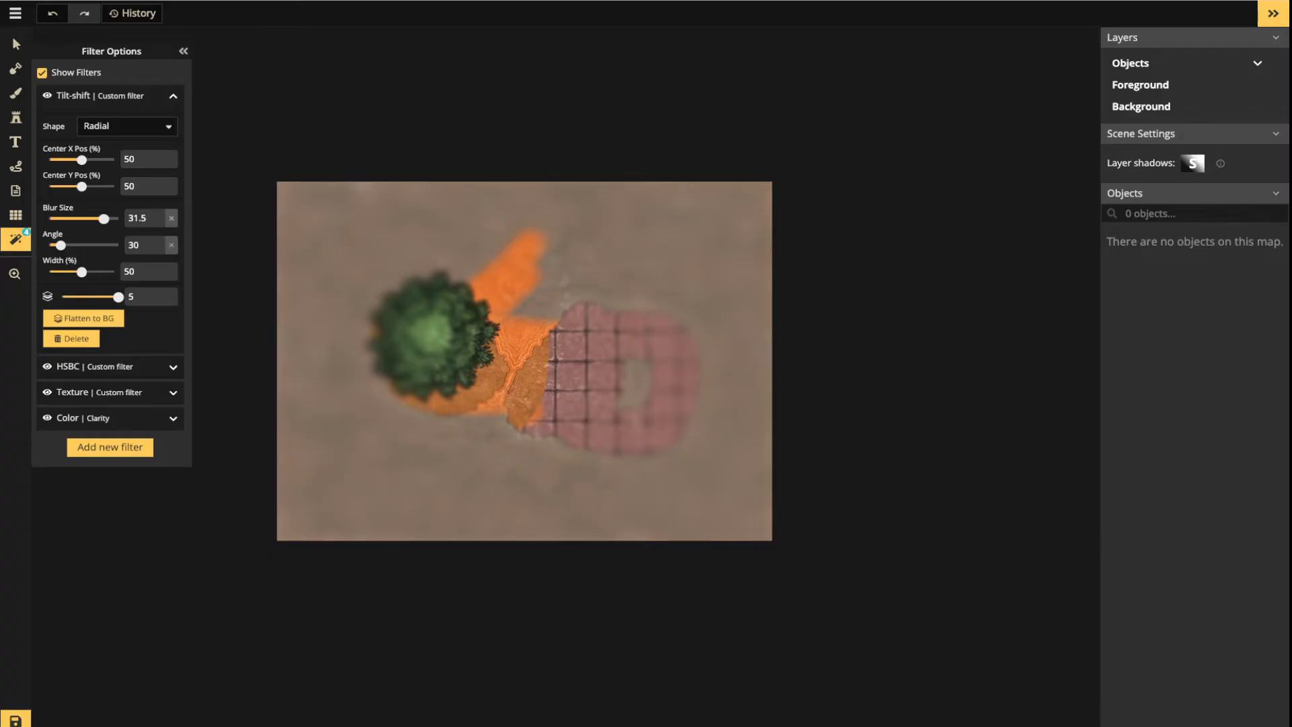
click(127, 126)
click(101, 167)
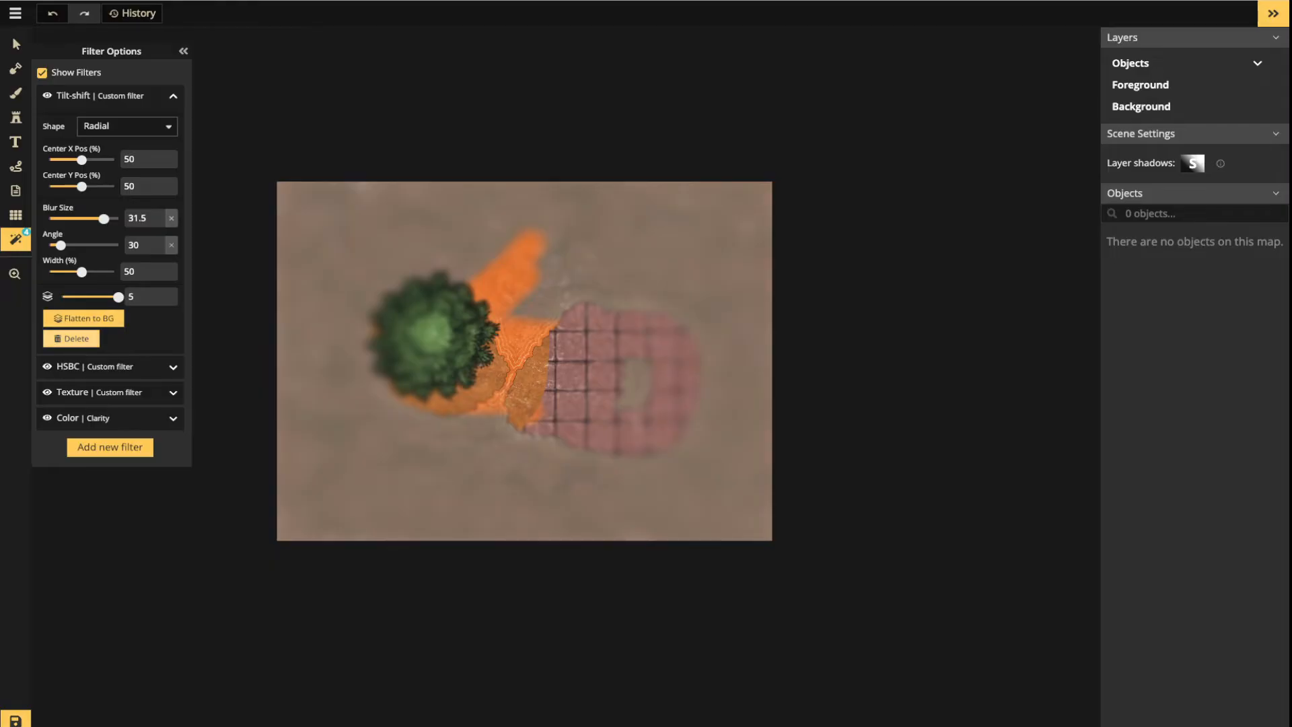
Delete the Tilt-shift filter and add a Blur filter to the map
click(71, 339)
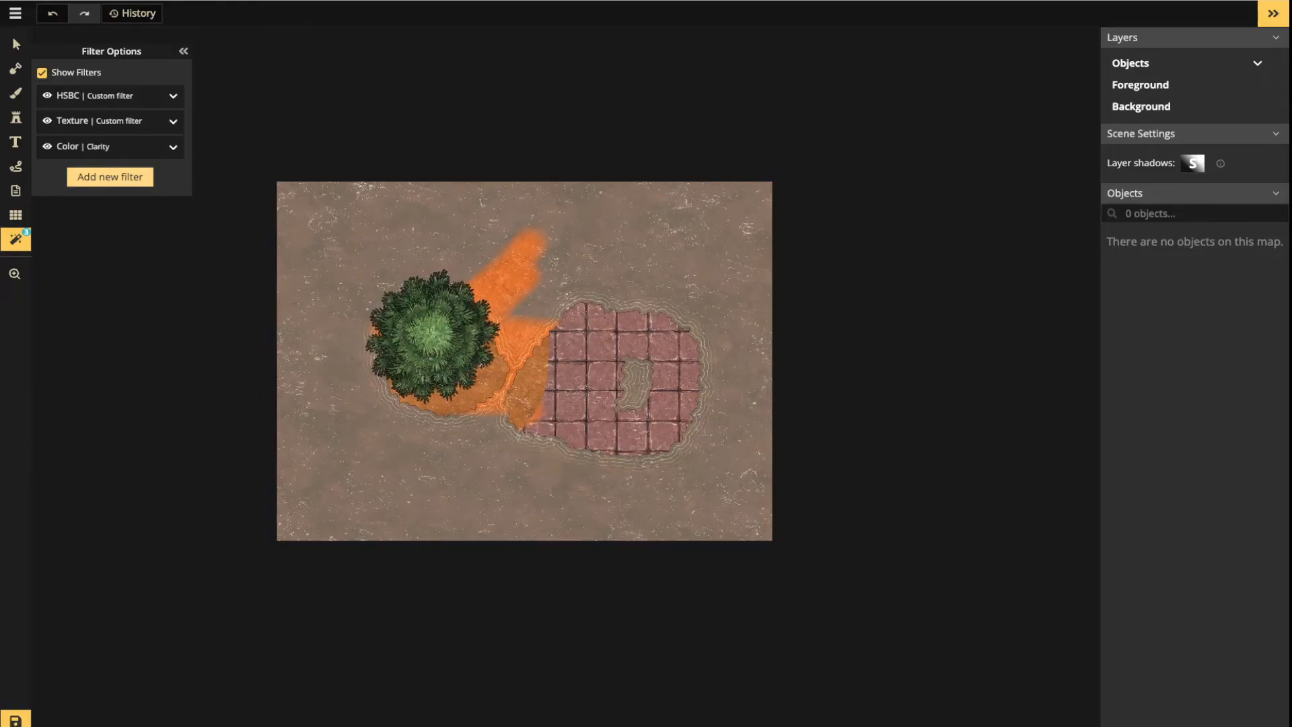
click(110, 176)
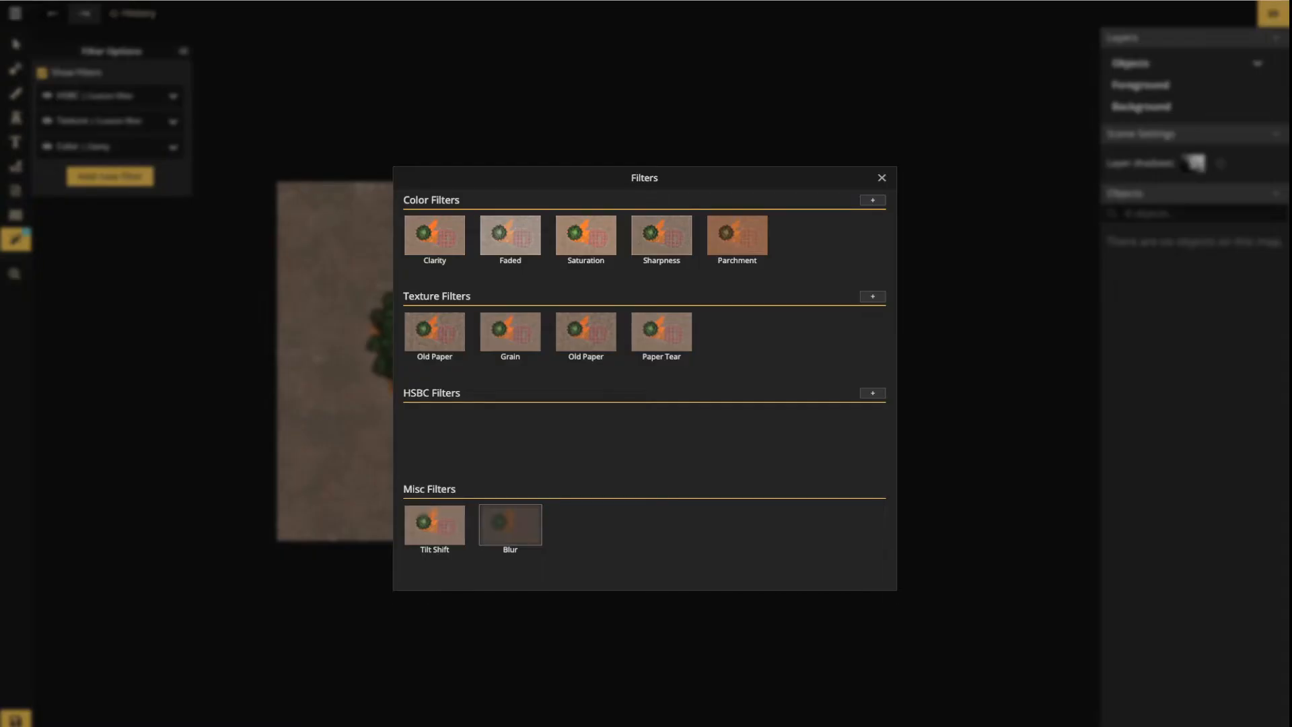
click(510, 524)
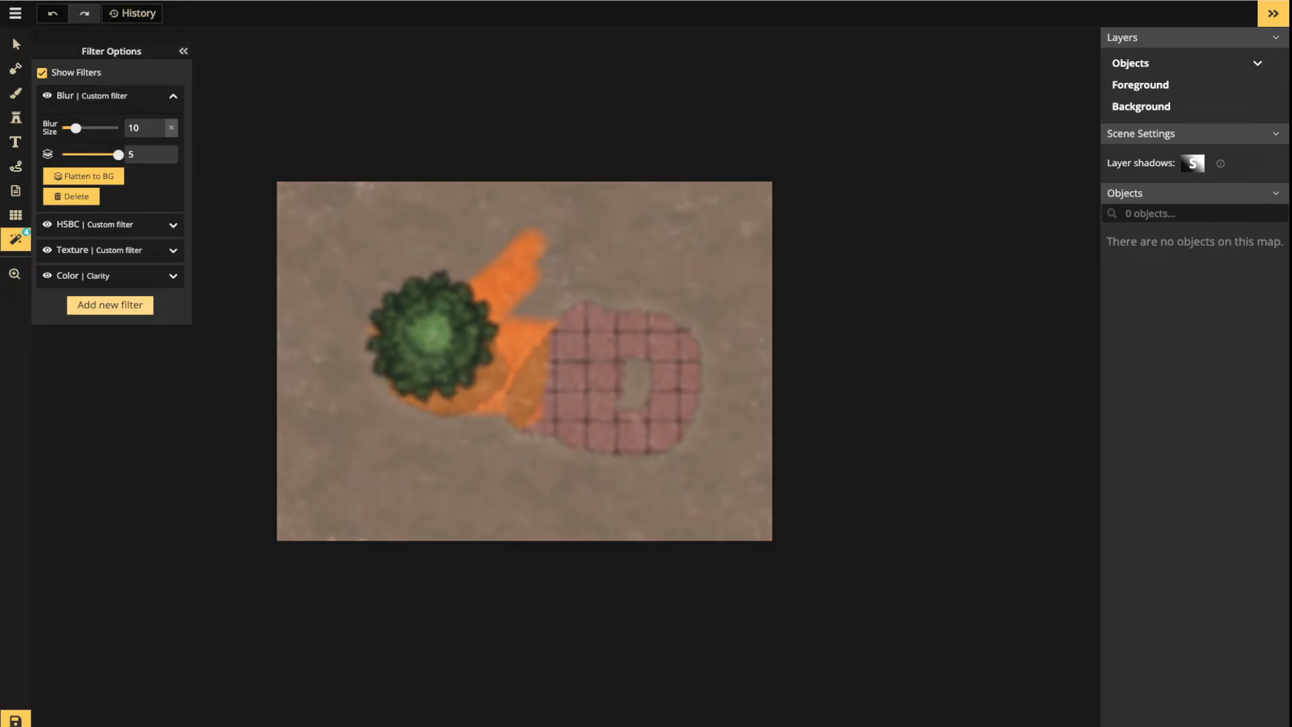
Set the Blur filter's layer position to -2 and reduce its blur size to 0
drag(119, 155, 78, 155)
scroll(455, 366, up, 5)
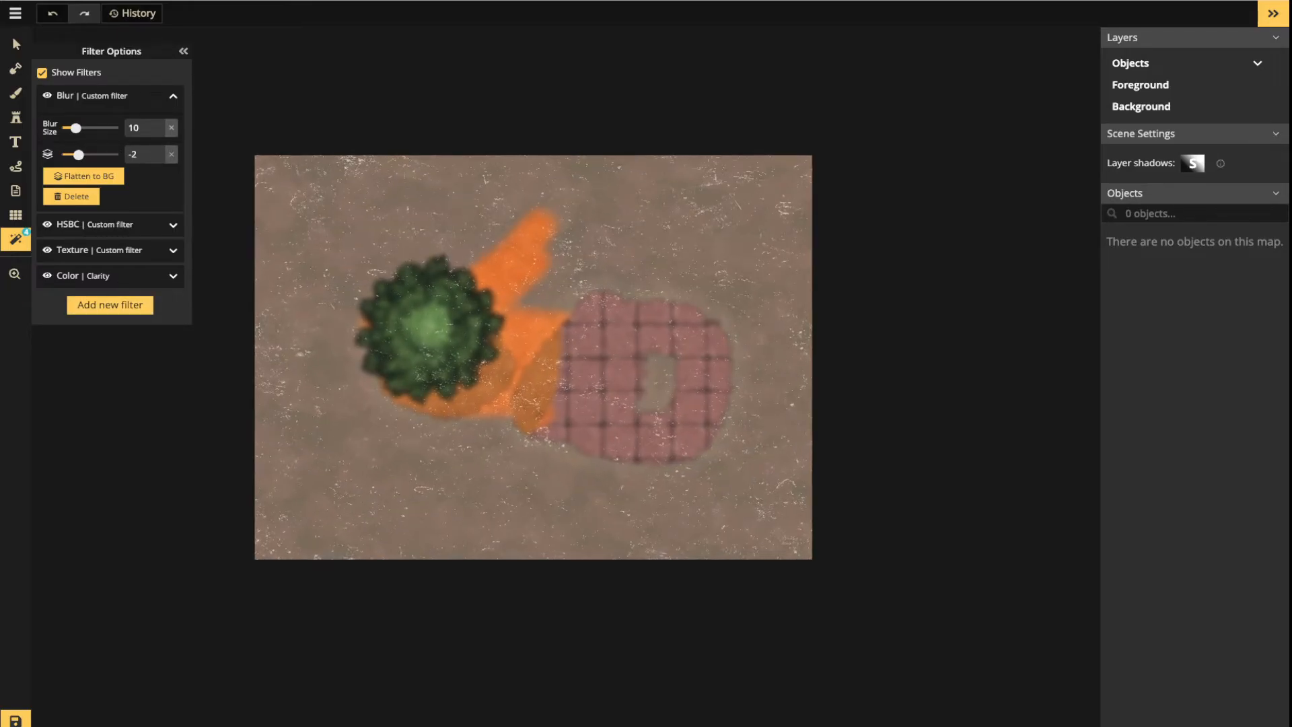
scroll(462, 328, up, 1)
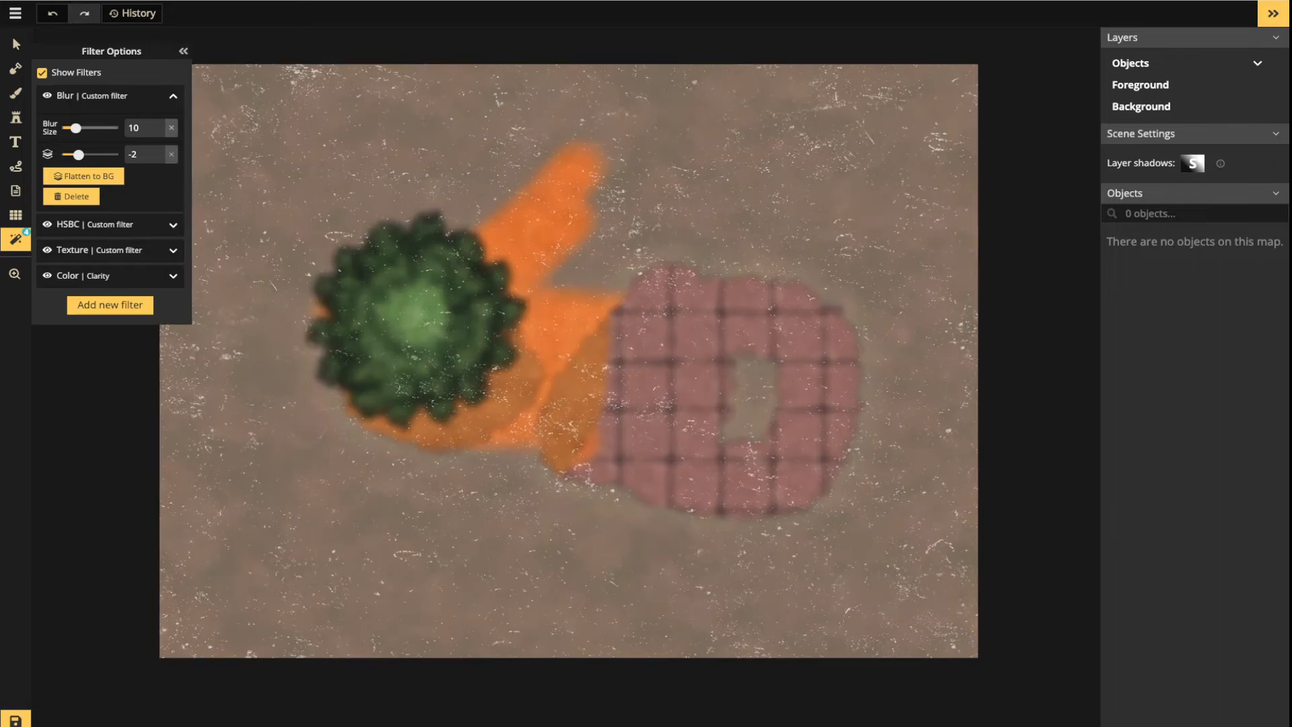
drag(76, 128, 62, 128)
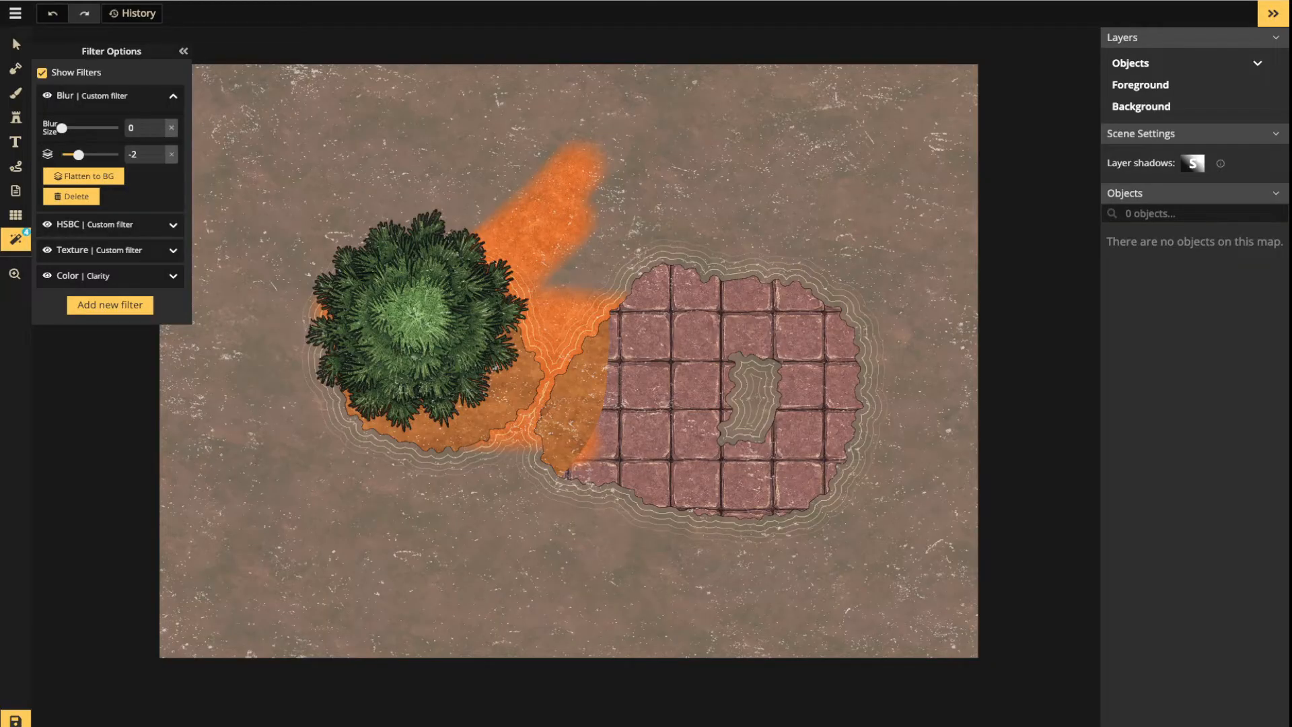
Raise the Blur filter's layer position in two stages and leave the filter options for the selection tool
drag(79, 155, 95, 155)
drag(96, 155, 107, 155)
click(12, 36)
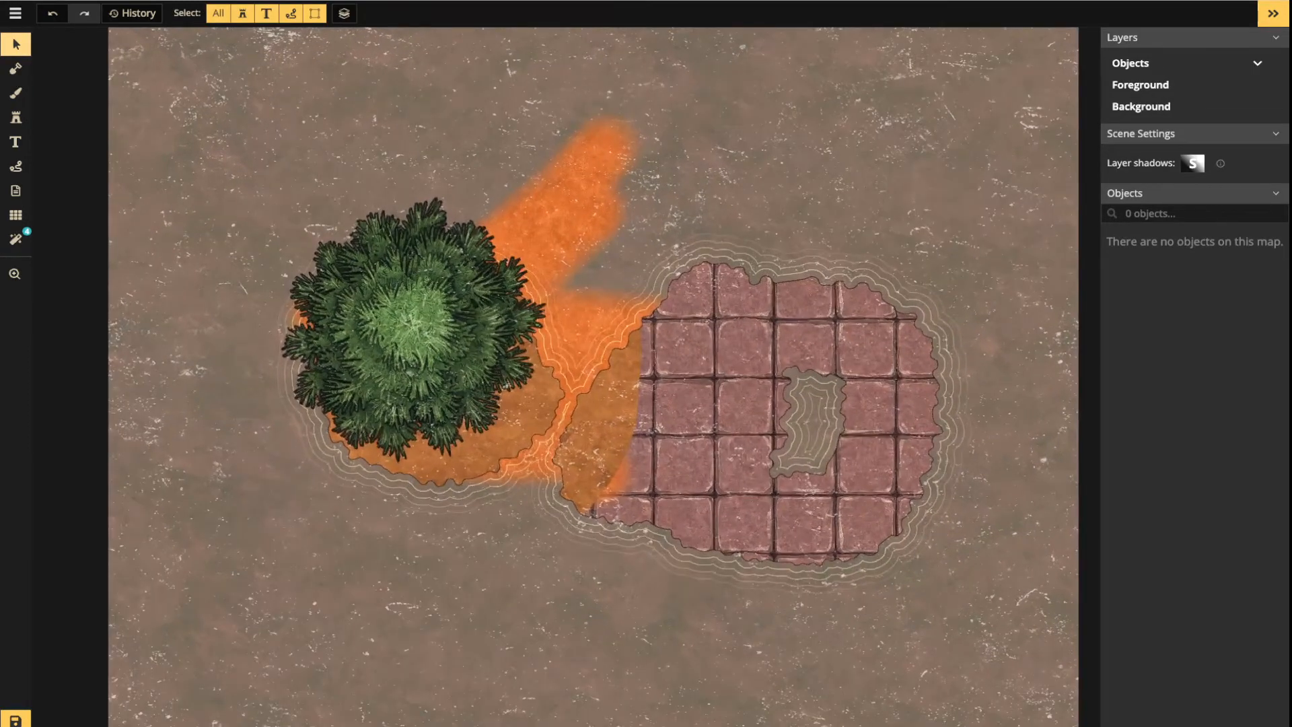
Set the Blur filter's layer position to 1 and its blur size to 11.5, and collapse the filter options
click(16, 239)
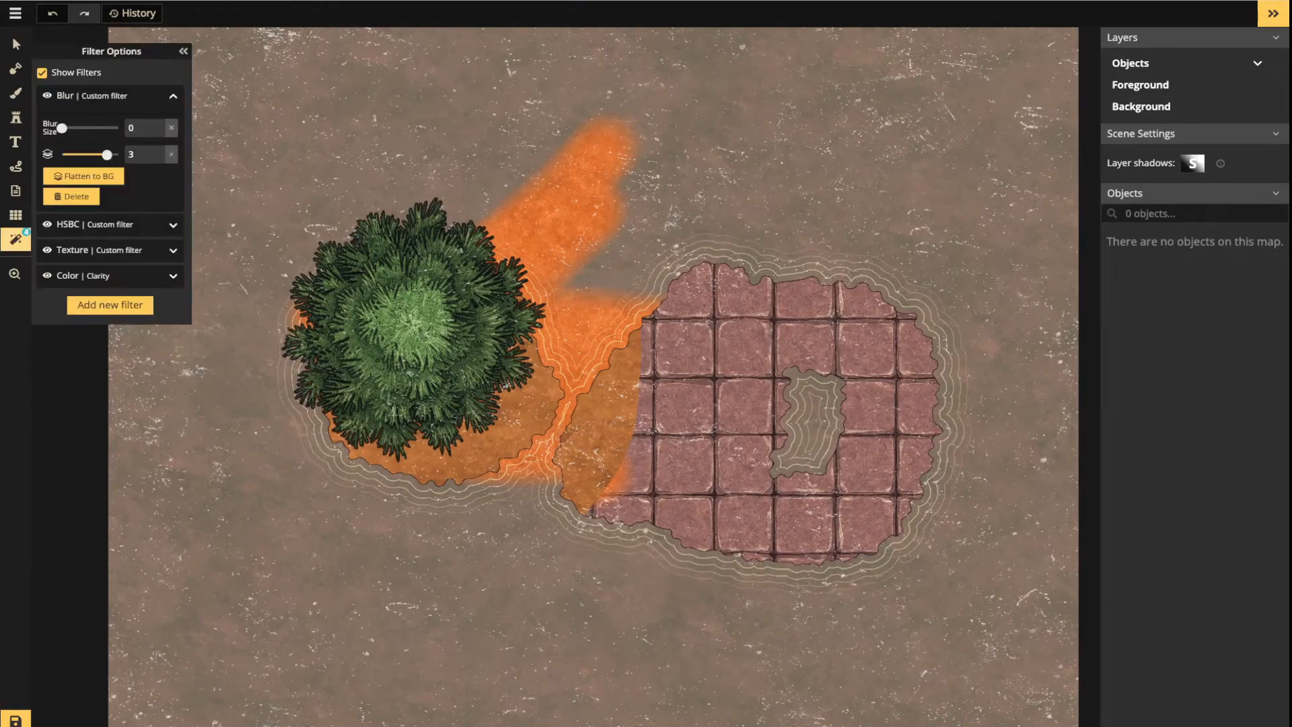
drag(107, 154, 119, 154)
drag(62, 128, 96, 155)
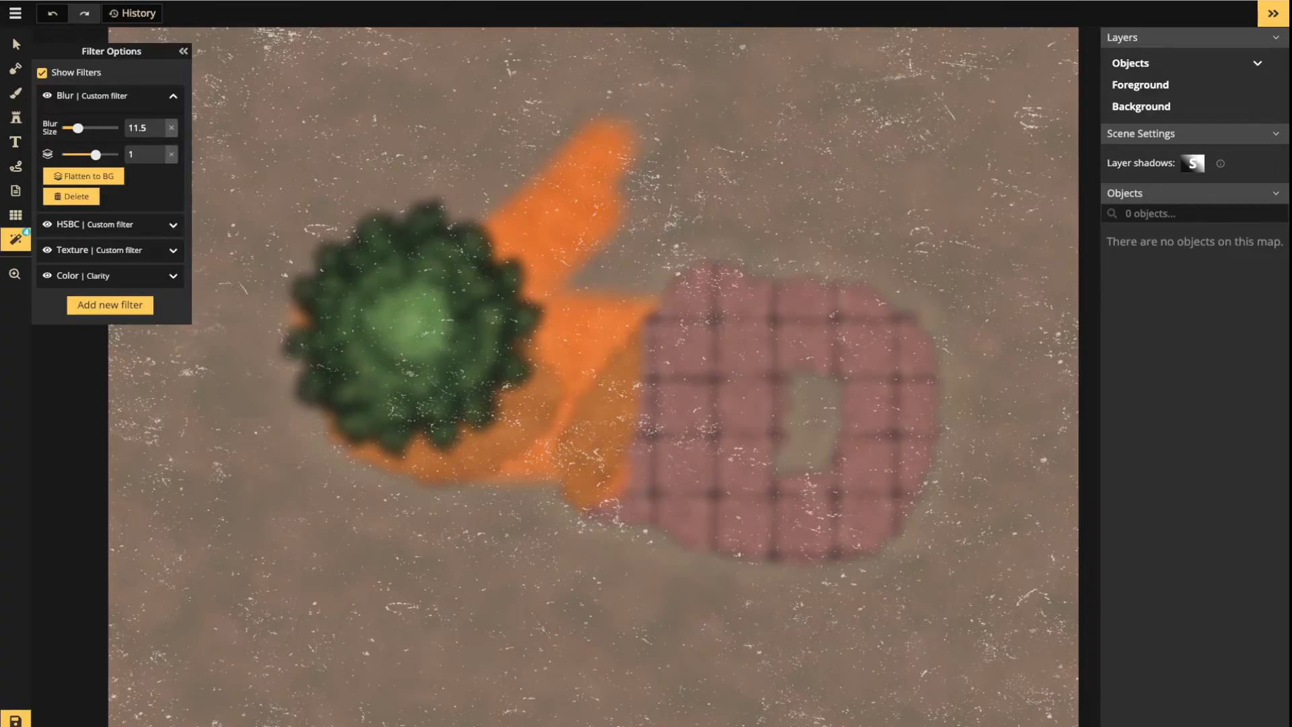
click(183, 51)
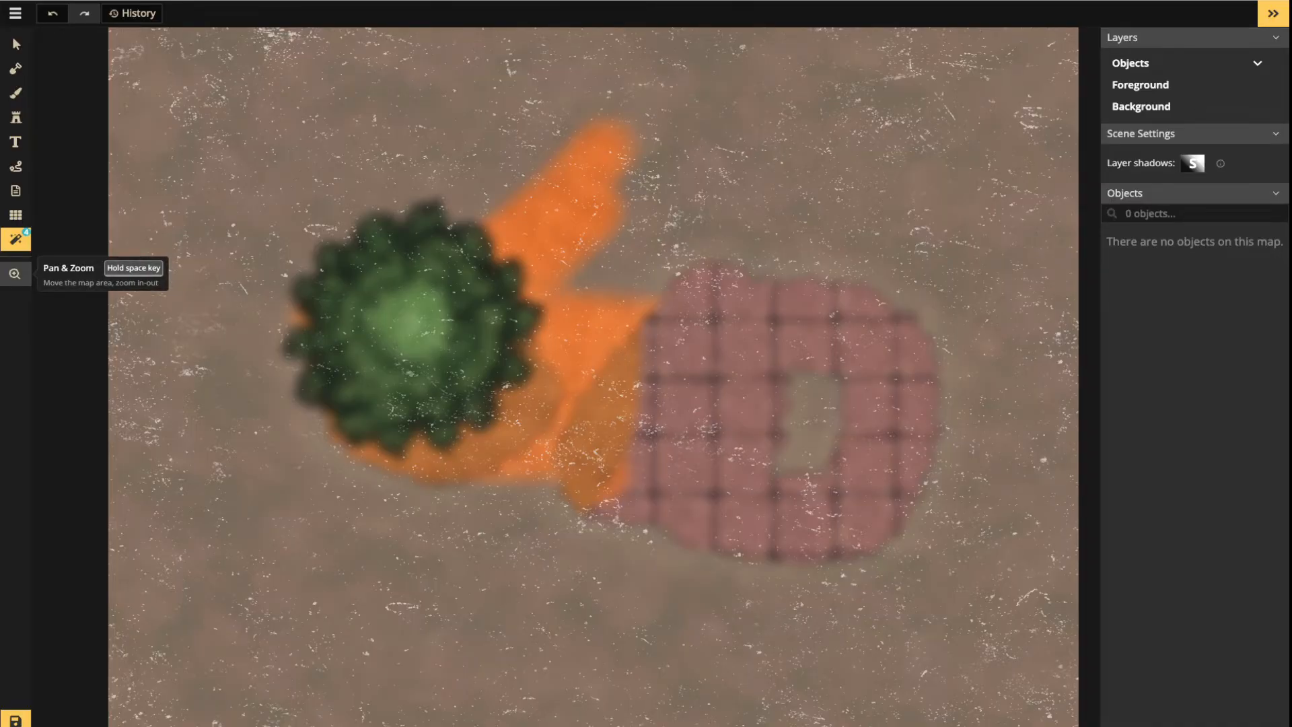
Examine the blurred map at several zoom levels and return to the selection tool
click(14, 274)
scroll(438, 296, down, 3)
scroll(438, 296, up, 5)
scroll(437, 296, down, 2)
scroll(451, 296, down, 3)
scroll(451, 295, up, 3)
scroll(525, 266, down, 2)
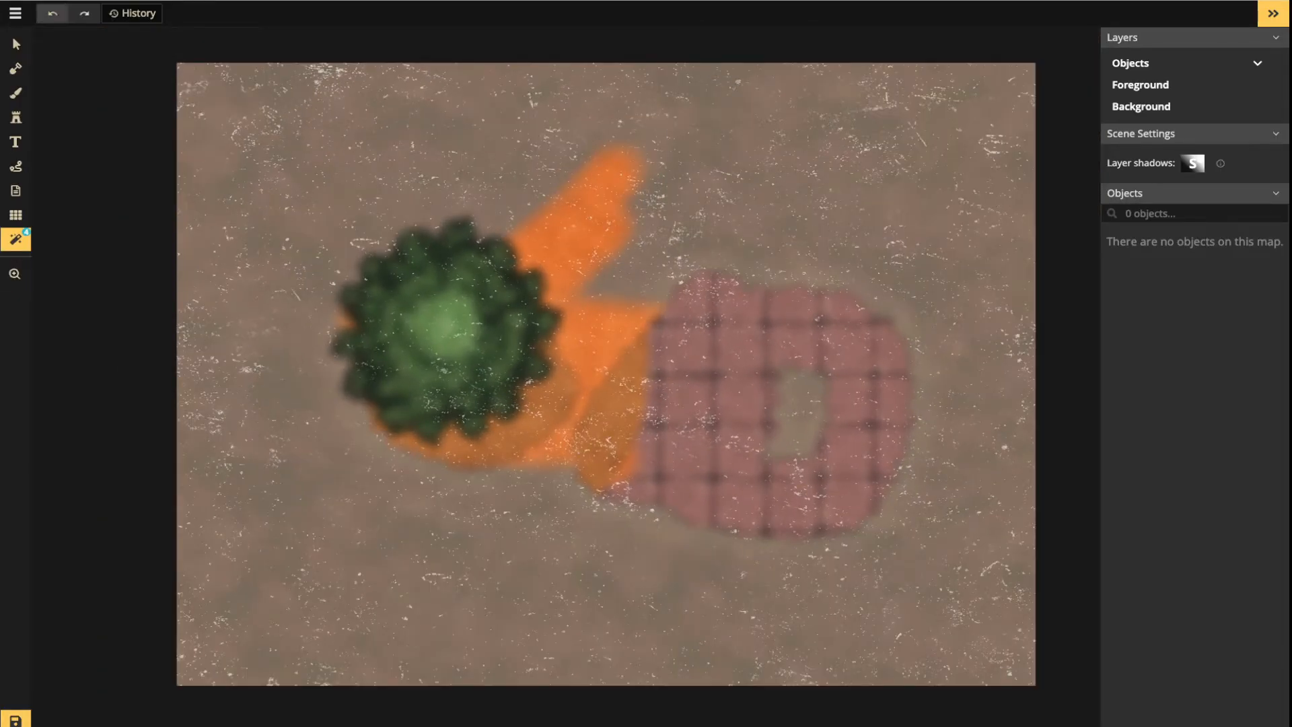
click(16, 44)
scroll(591, 243, down, 1)
scroll(591, 244, up, 2)
scroll(591, 244, up, 1)
drag(590, 243, 531, 244)
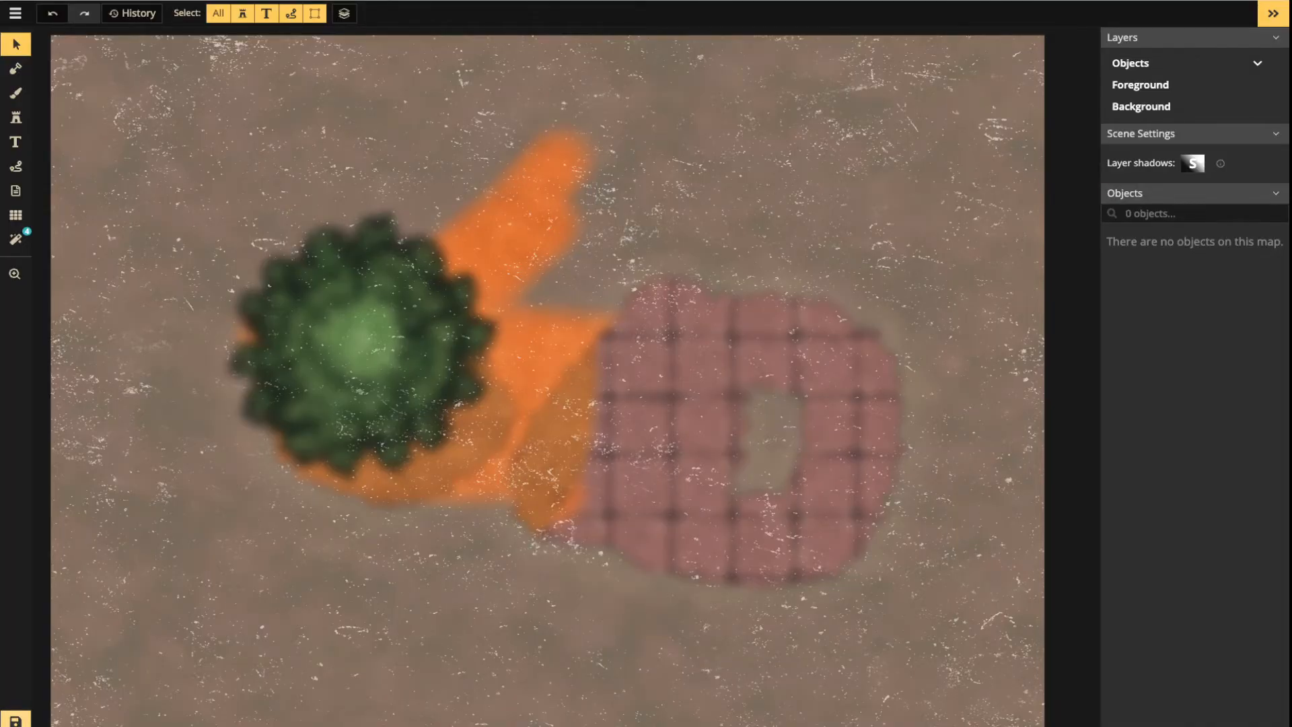
Export the map as an image at 3072 x 2304 px and continue editing
click(15, 721)
click(15, 725)
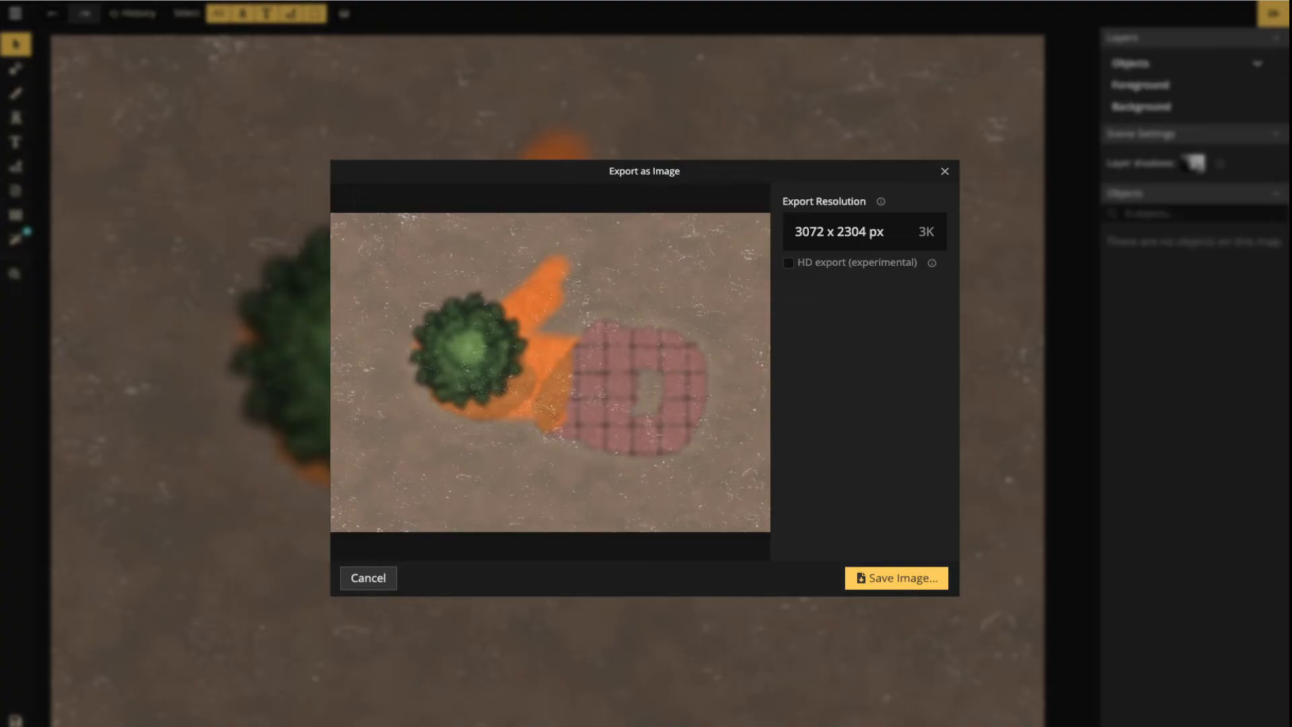
click(863, 576)
click(863, 577)
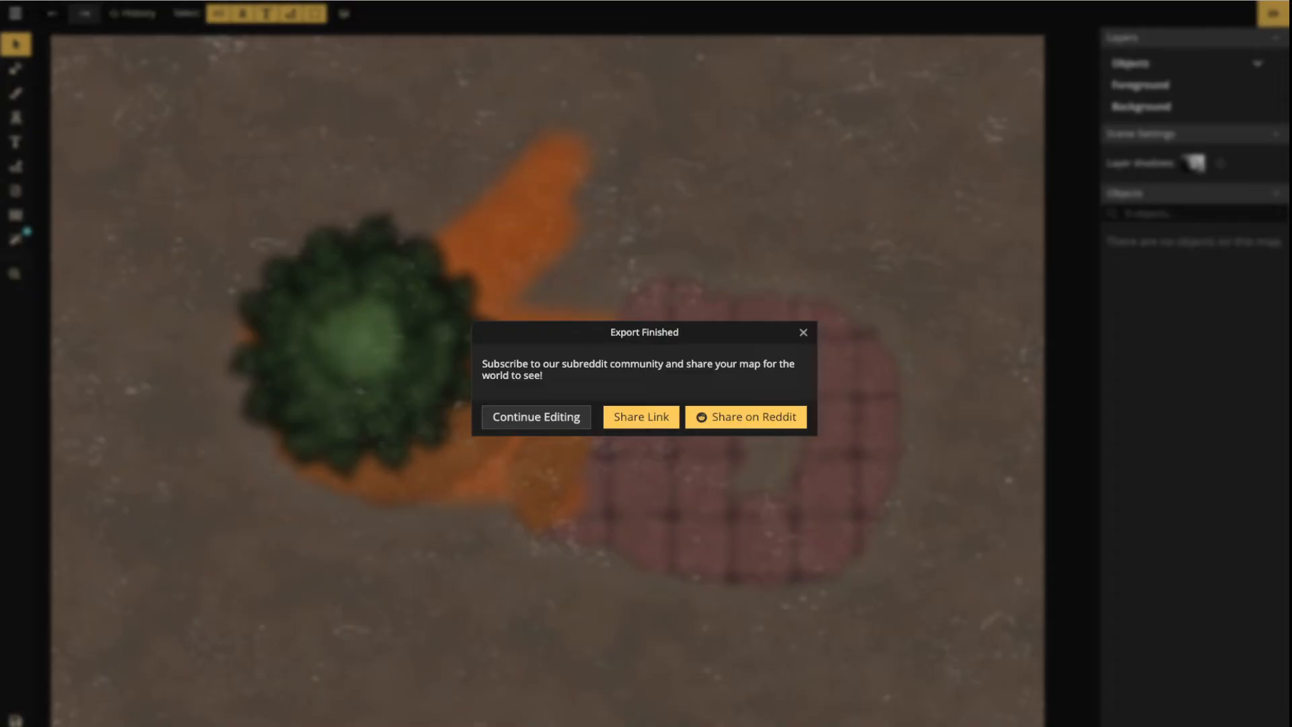
click(802, 331)
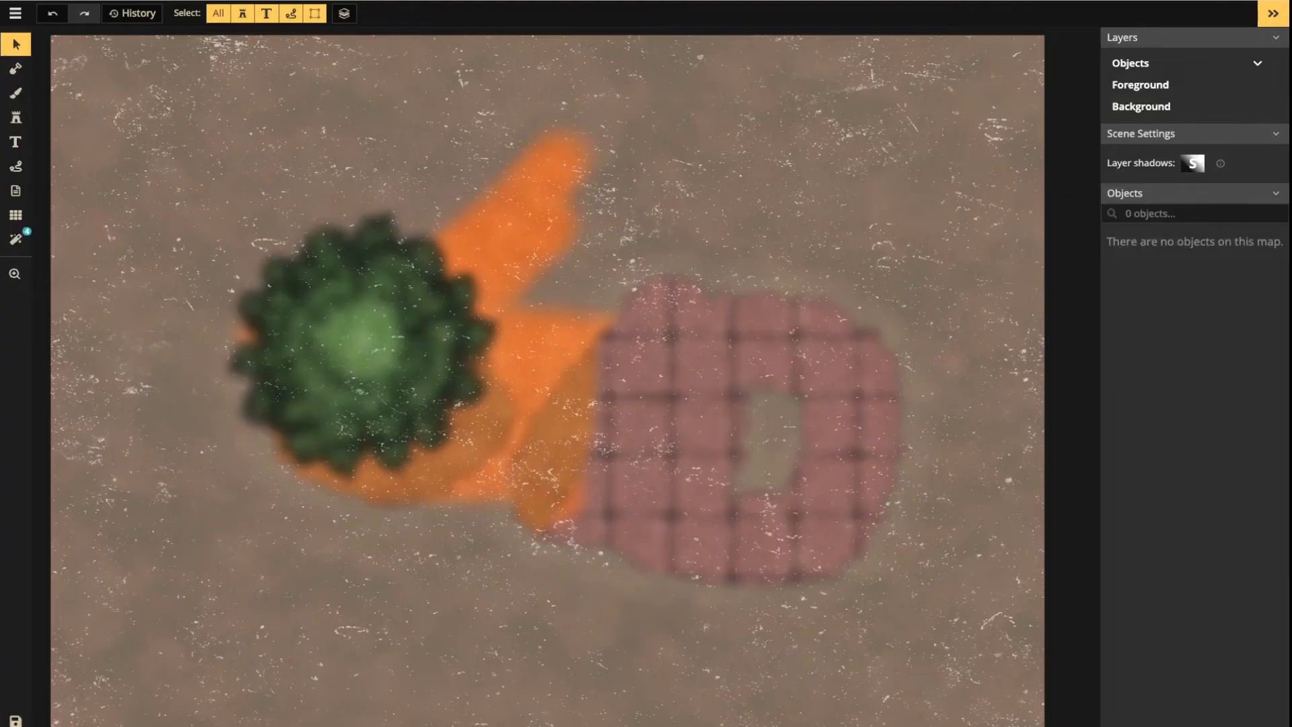
Try HD export at up to 8192 x 6144 px in the image export settings, and cancel the export
scroll(628, 286, down, 3)
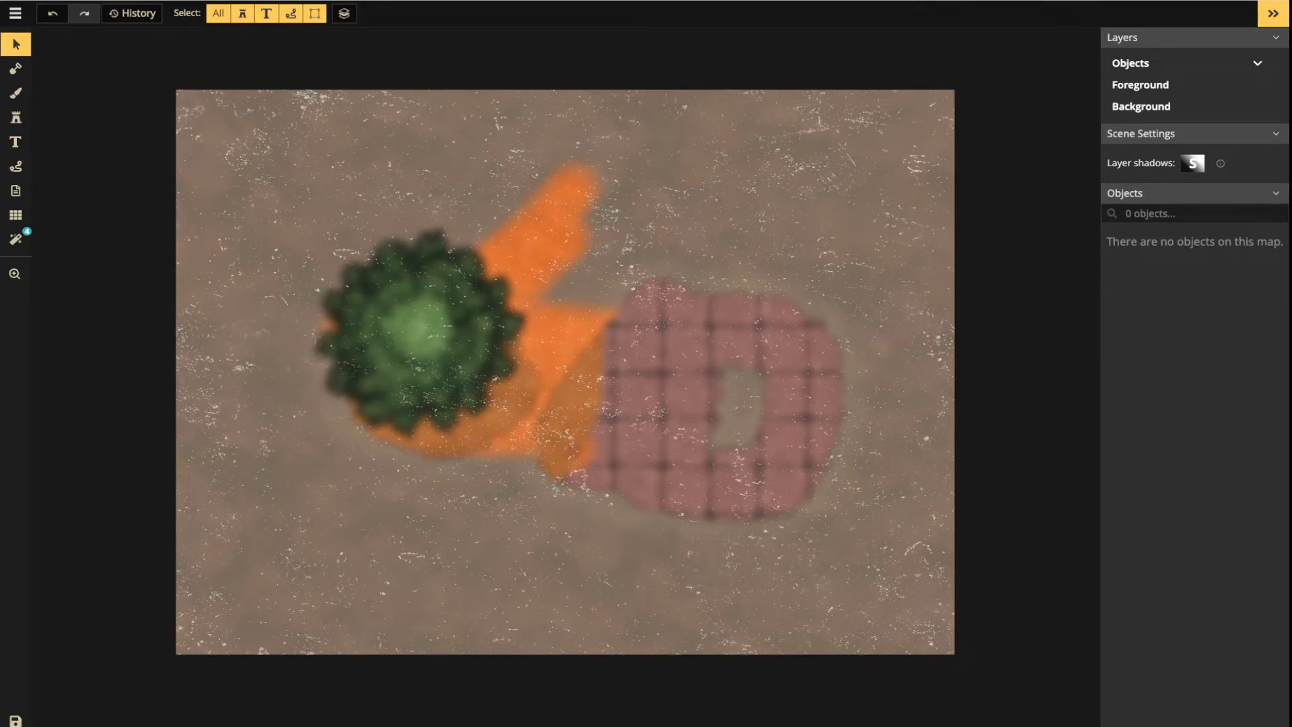
key(ctrl+e)
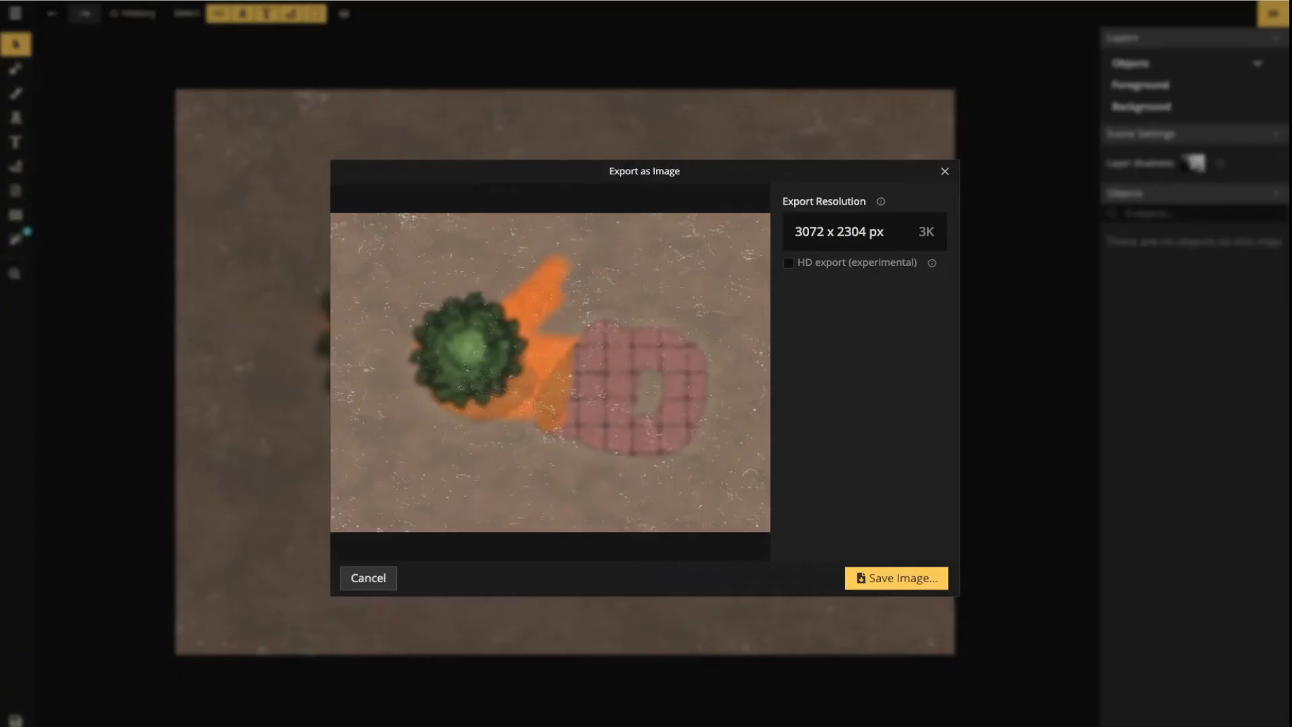
click(788, 263)
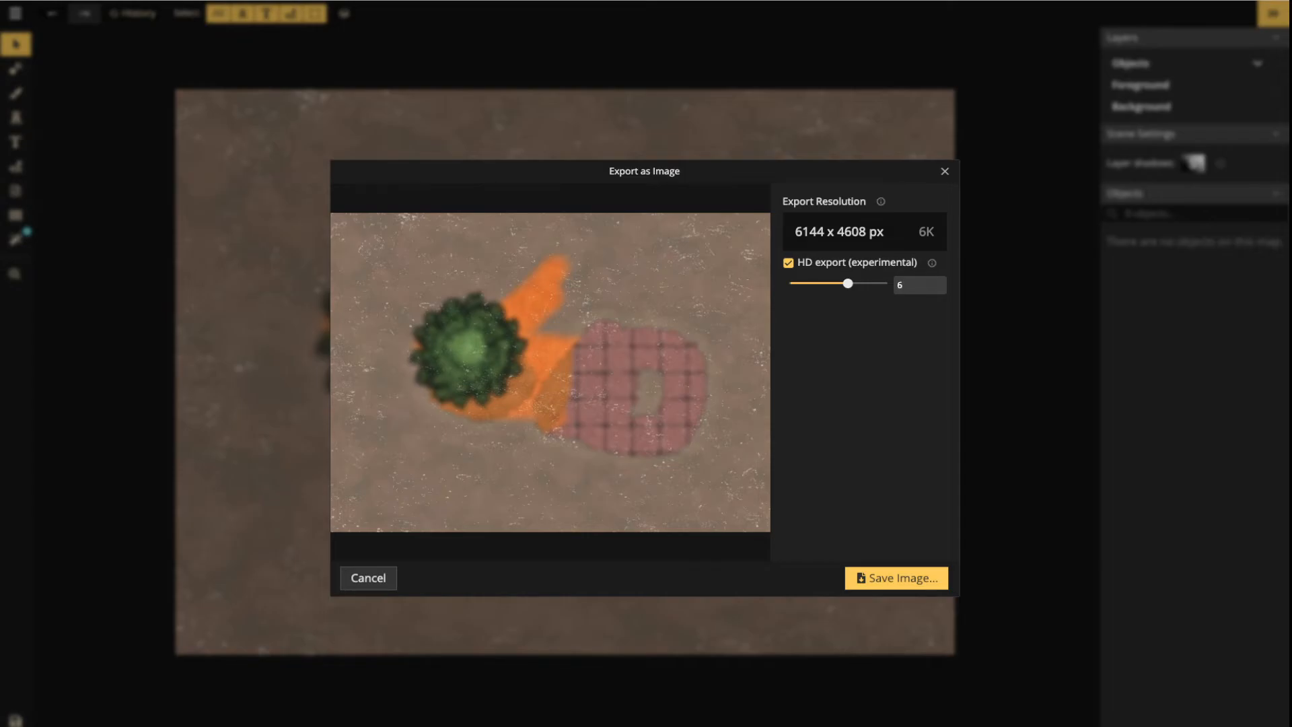
drag(848, 283, 887, 283)
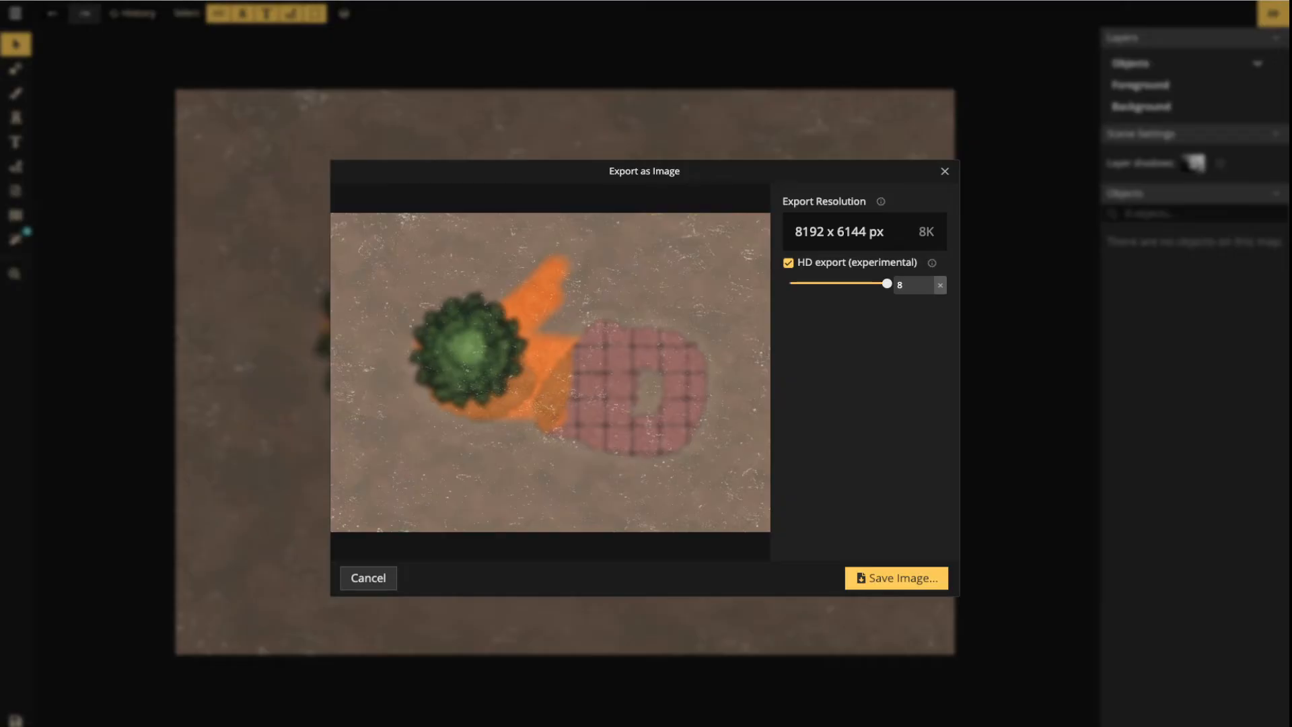
drag(887, 283, 788, 283)
drag(788, 283, 887, 283)
mouse_move(881, 201)
click(368, 577)
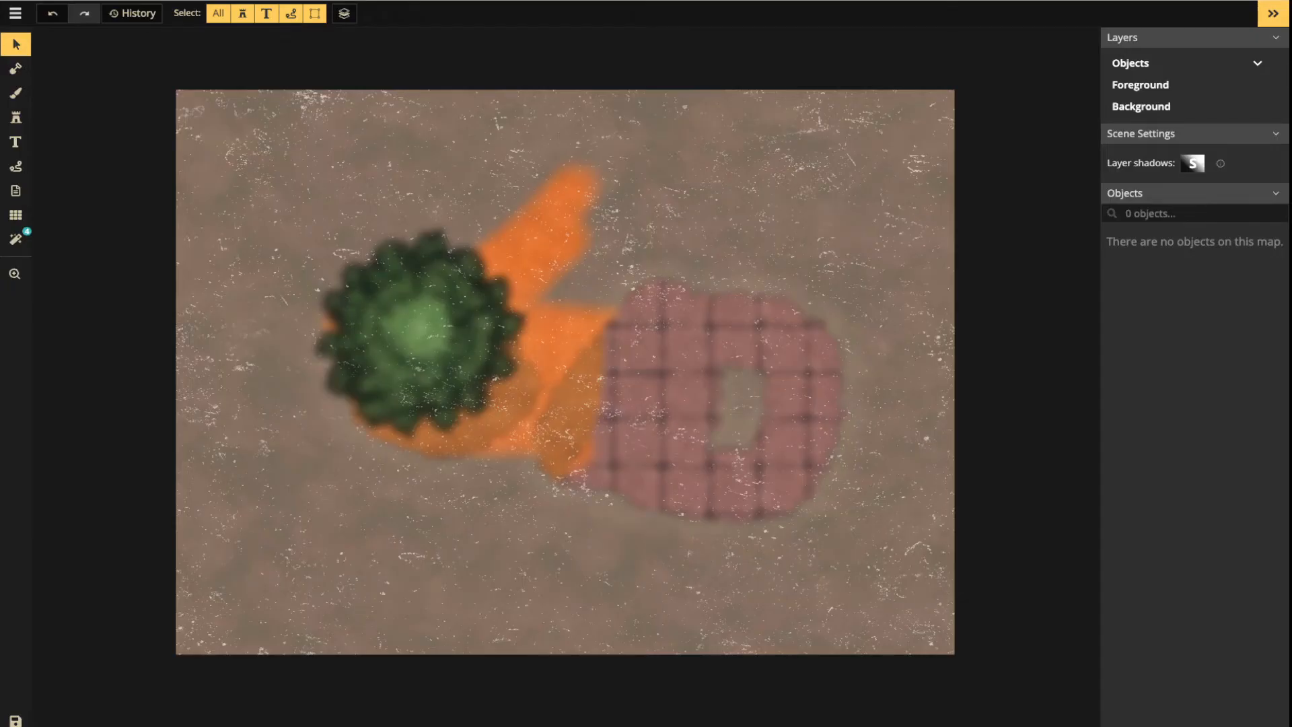
key(shift+?)
key(Escape)
click(15, 12)
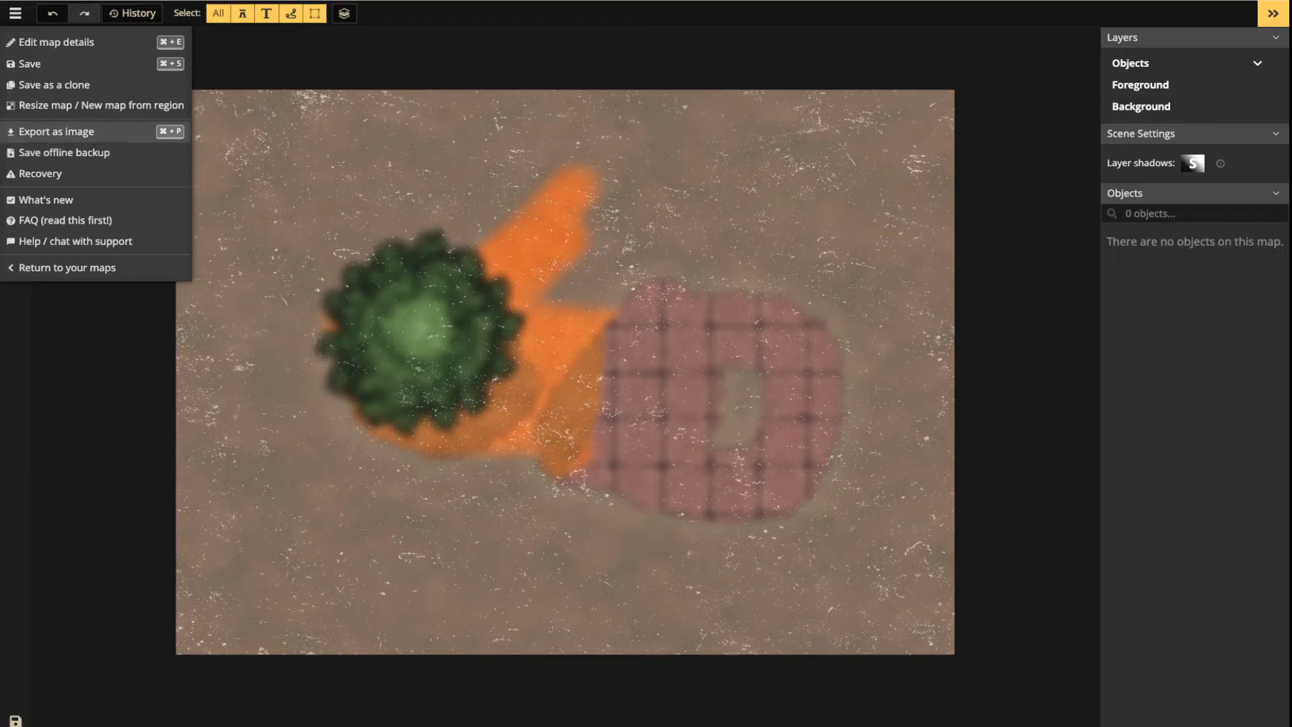
click(100, 106)
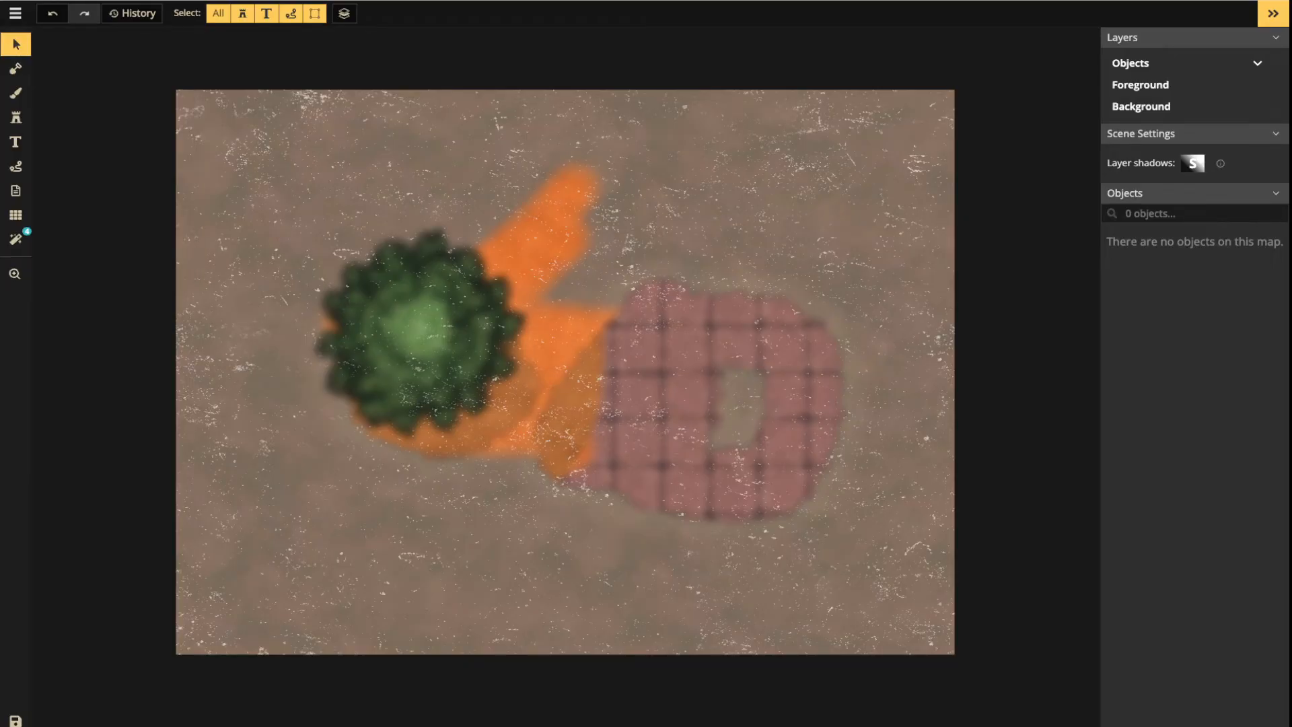
scroll(307, 483, down, 1)
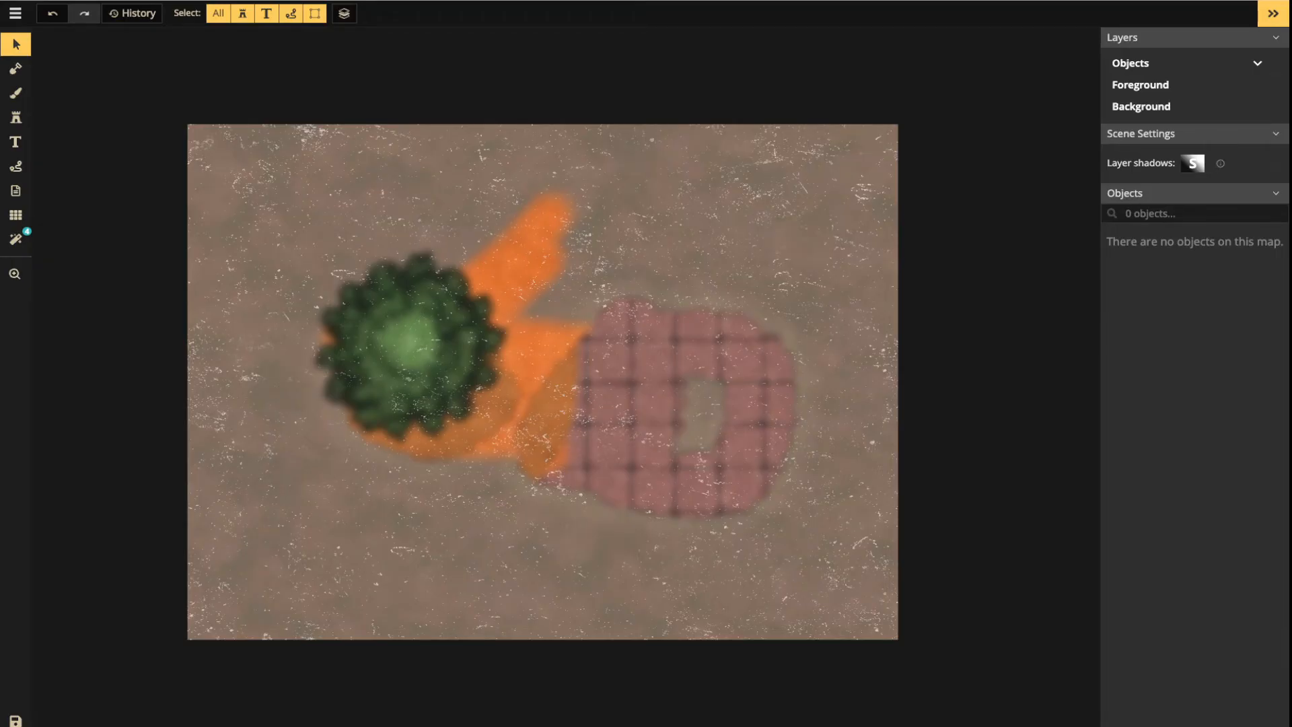
Review the tree stamp's advanced Placement, Filters and Transform settings
click(16, 117)
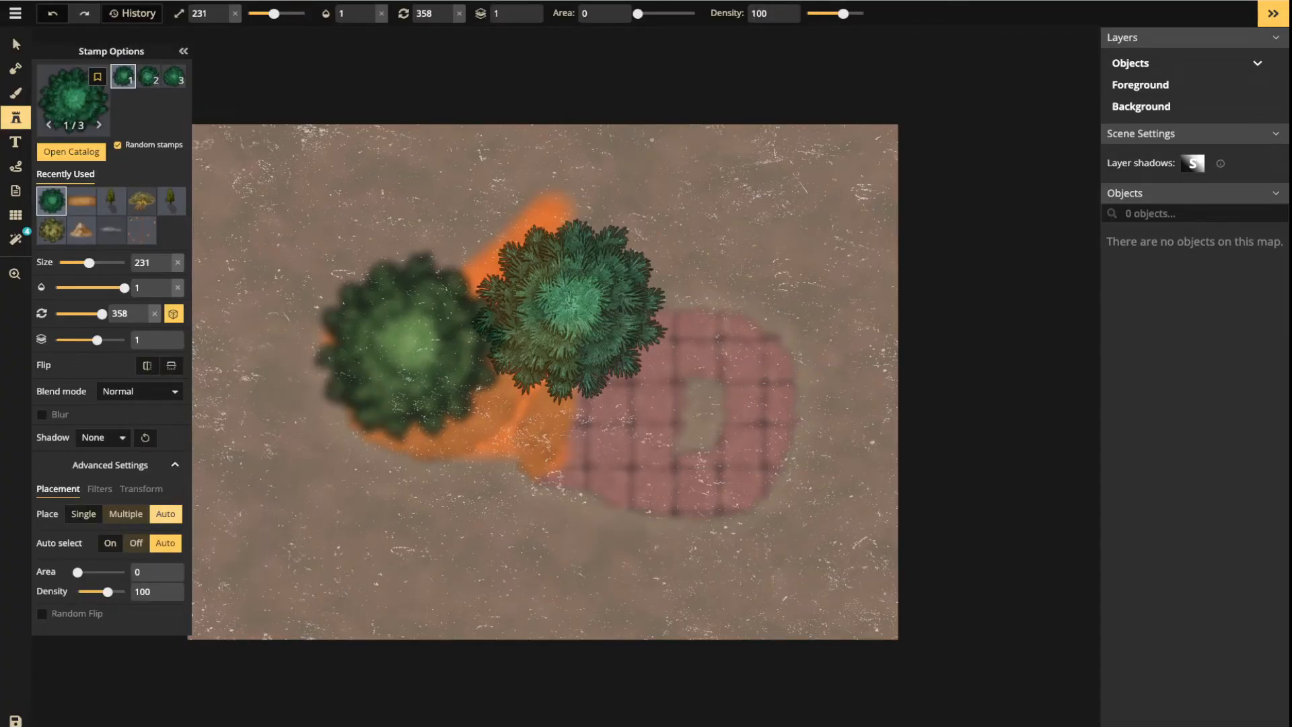
click(100, 489)
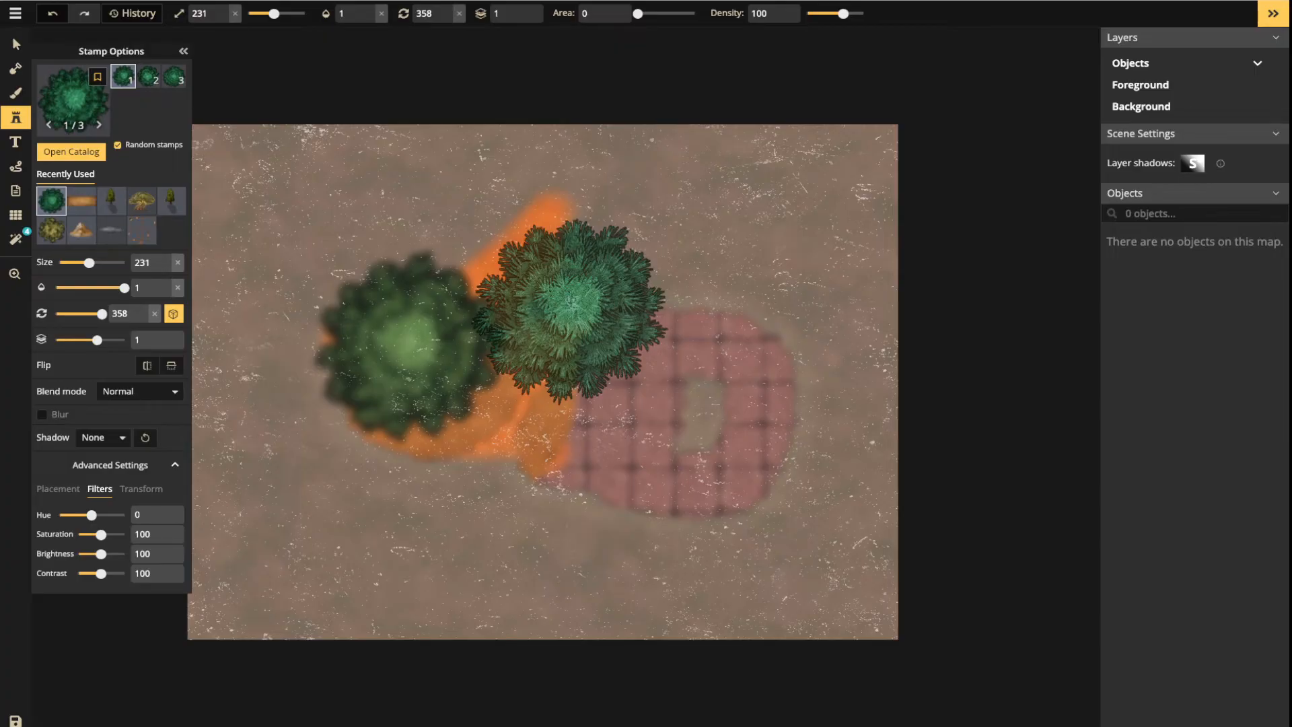
click(58, 489)
click(100, 489)
click(141, 490)
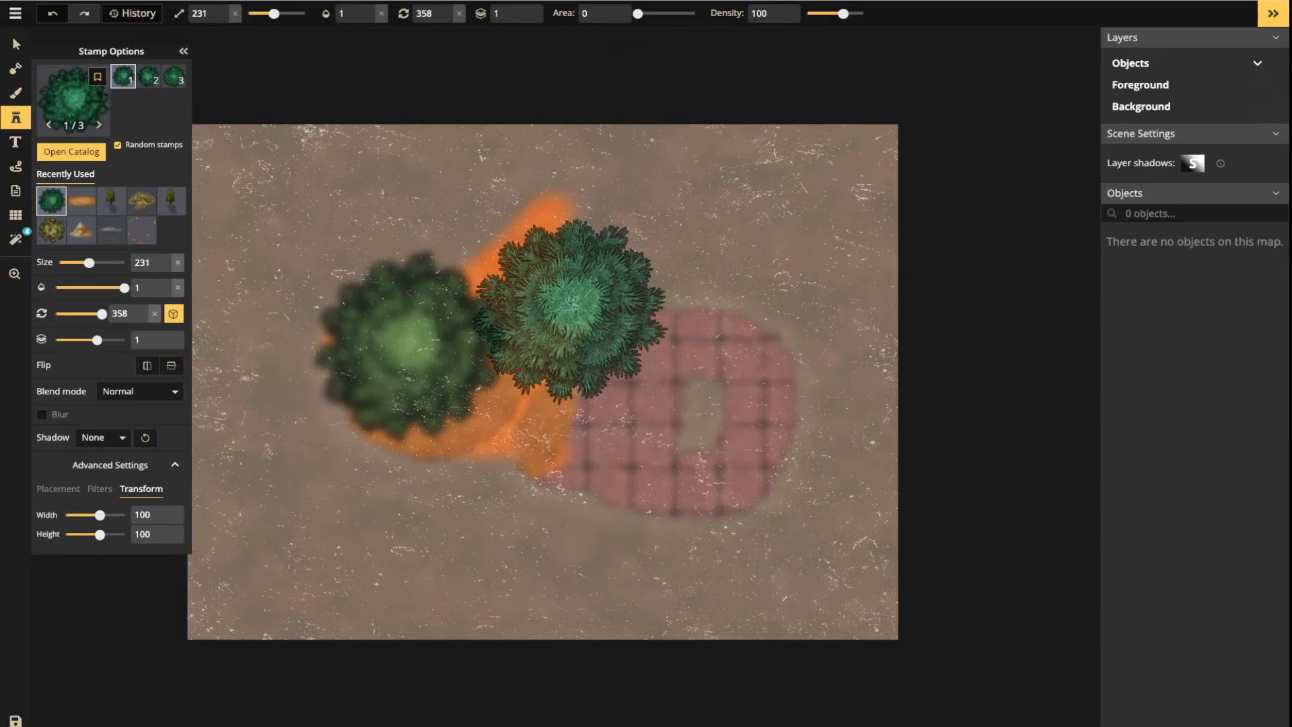
Set the tree stamp's hue to -17, try saturation values of 0 and 200, and reset the saturation
click(100, 489)
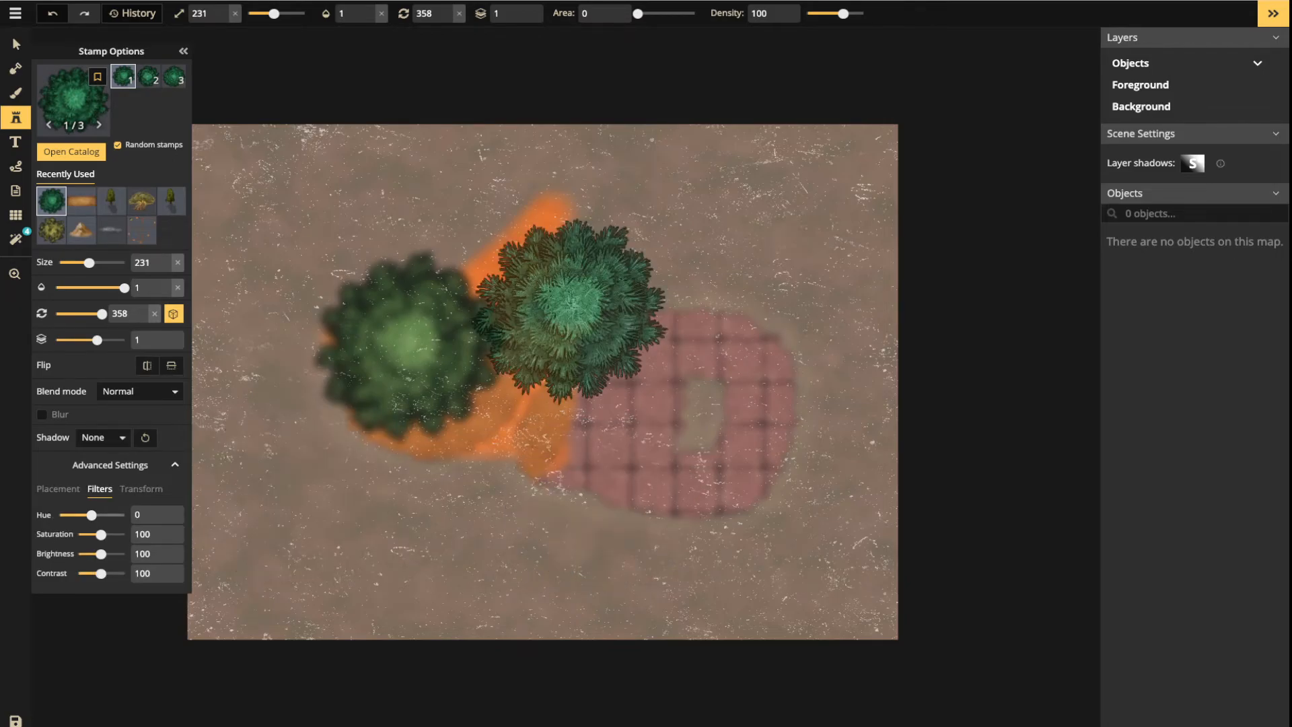
mouse_move(91, 514)
mouse_down()
mouse_move(121, 514)
mouse_move(86, 515)
mouse_move(121, 515)
mouse_move(88, 515)
mouse_move(95, 535)
mouse_move(77, 534)
mouse_up()
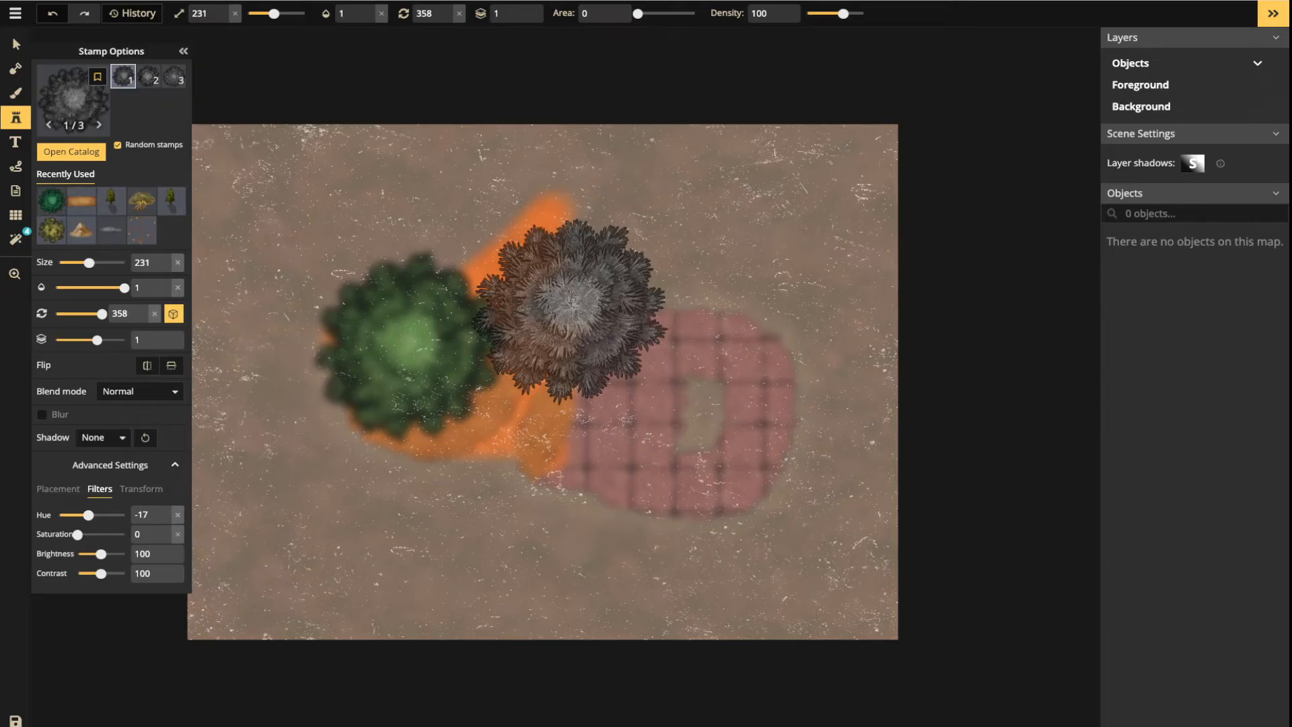
drag(78, 534, 125, 534)
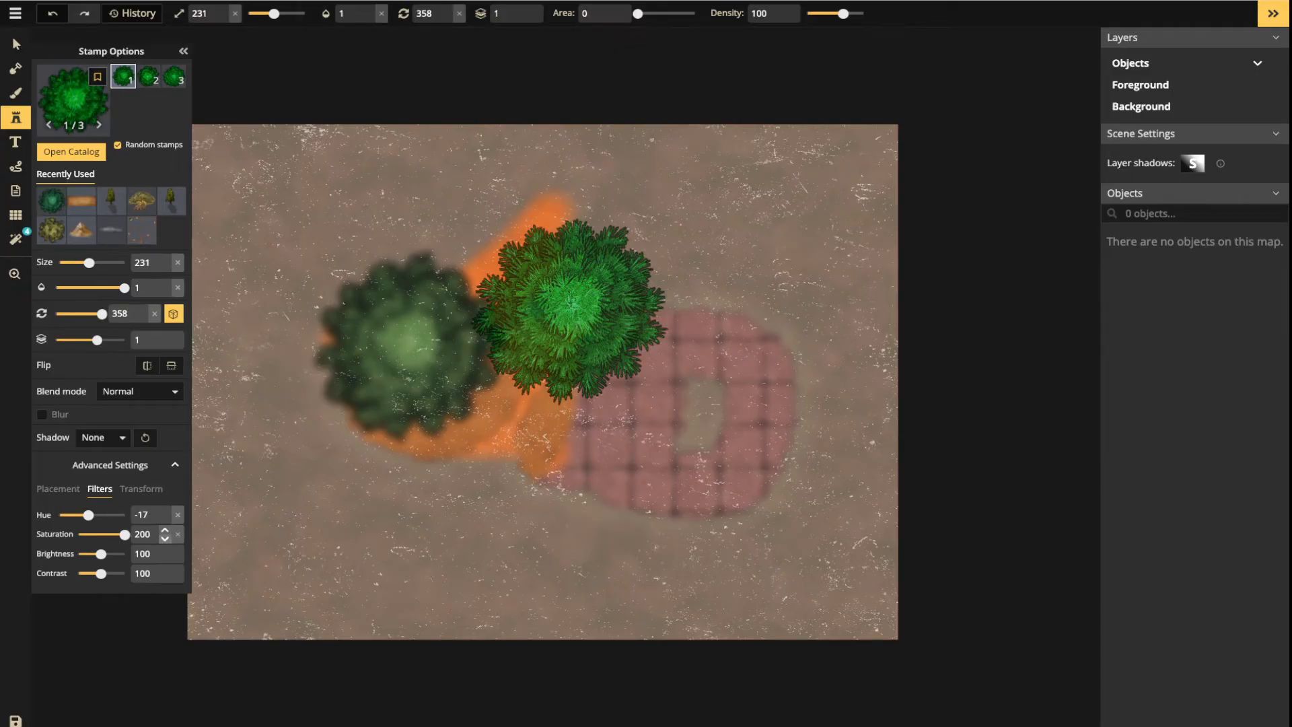
click(178, 534)
Try a brightness of 55 and a contrast of 0 on the tree stamp, ending with brightness 148 and contrast 200
mouse_move(101, 554)
mouse_down()
mouse_move(77, 554)
mouse_move(200, 551)
mouse_move(77, 554)
mouse_move(90, 554)
mouse_up()
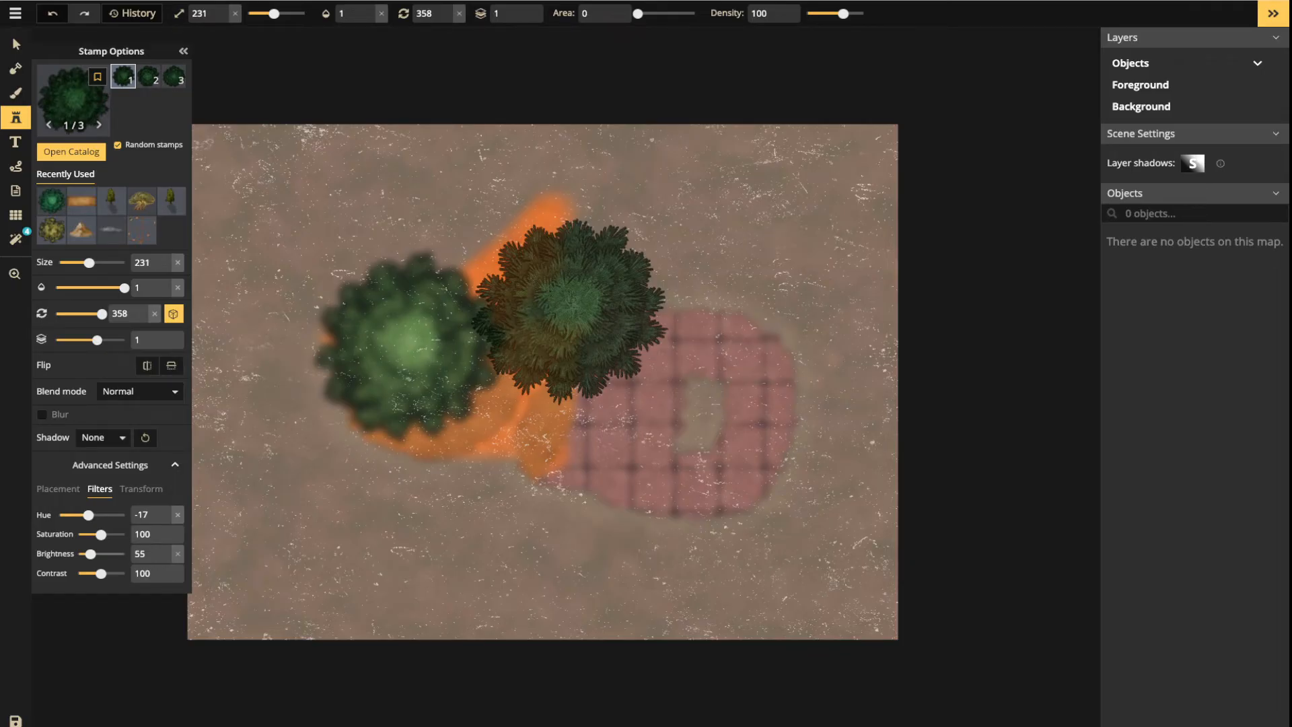
mouse_move(90, 554)
mouse_down()
mouse_move(112, 554)
mouse_move(77, 573)
mouse_up()
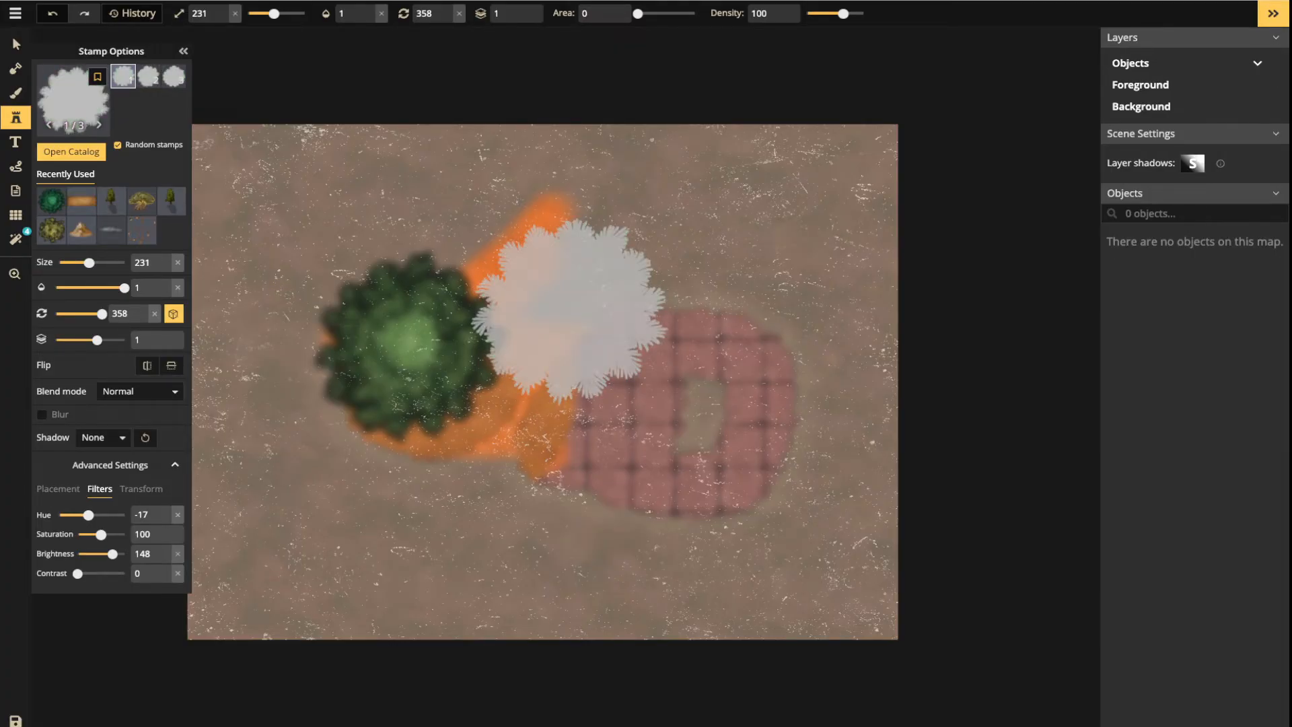
drag(77, 573, 125, 573)
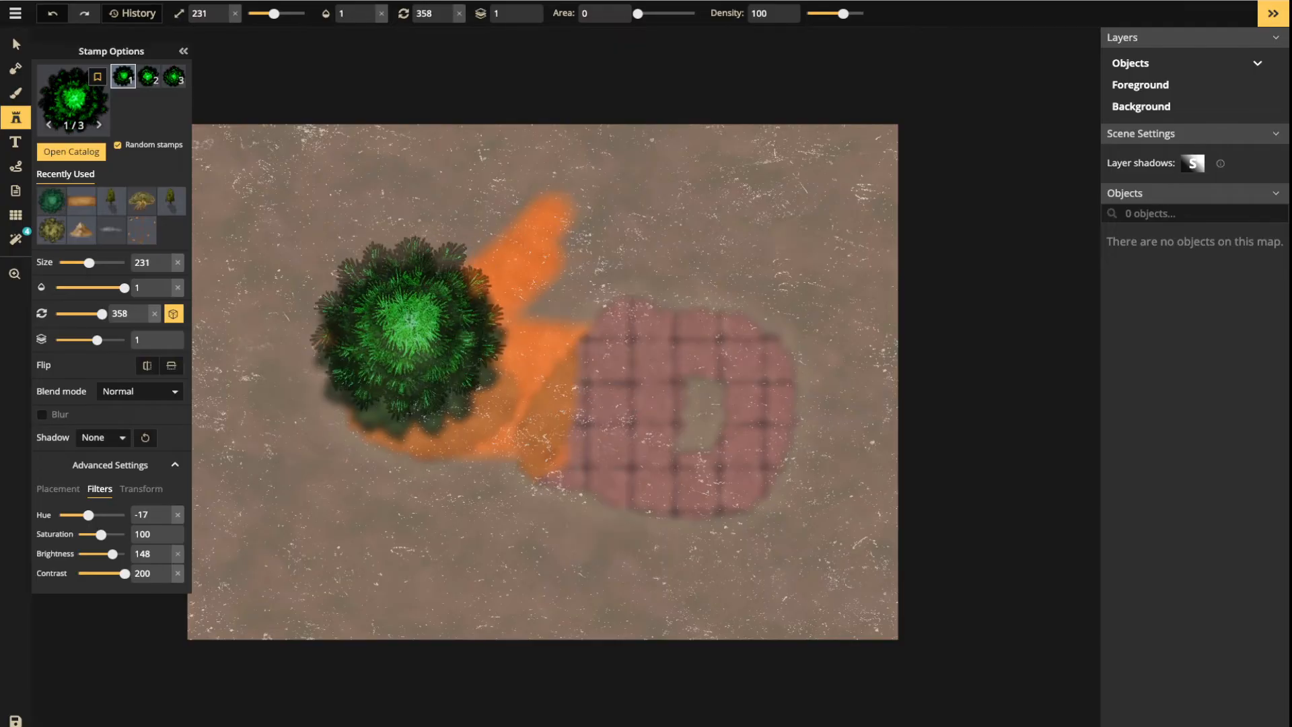
Stretch the tree stamp to a width of 193 and a height of 72, and return to the selection tool
click(141, 490)
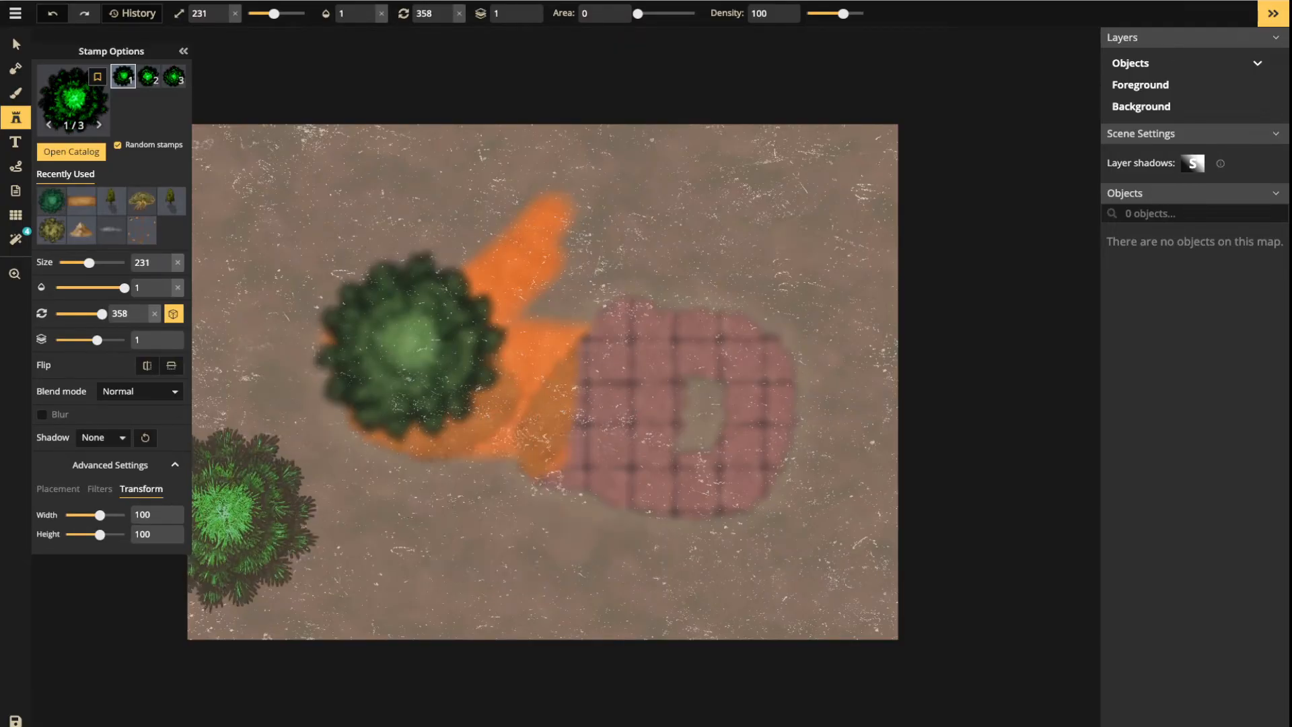
drag(100, 514, 116, 514)
mouse_move(99, 534)
mouse_down()
mouse_move(111, 534)
mouse_move(95, 534)
mouse_move(111, 515)
mouse_up()
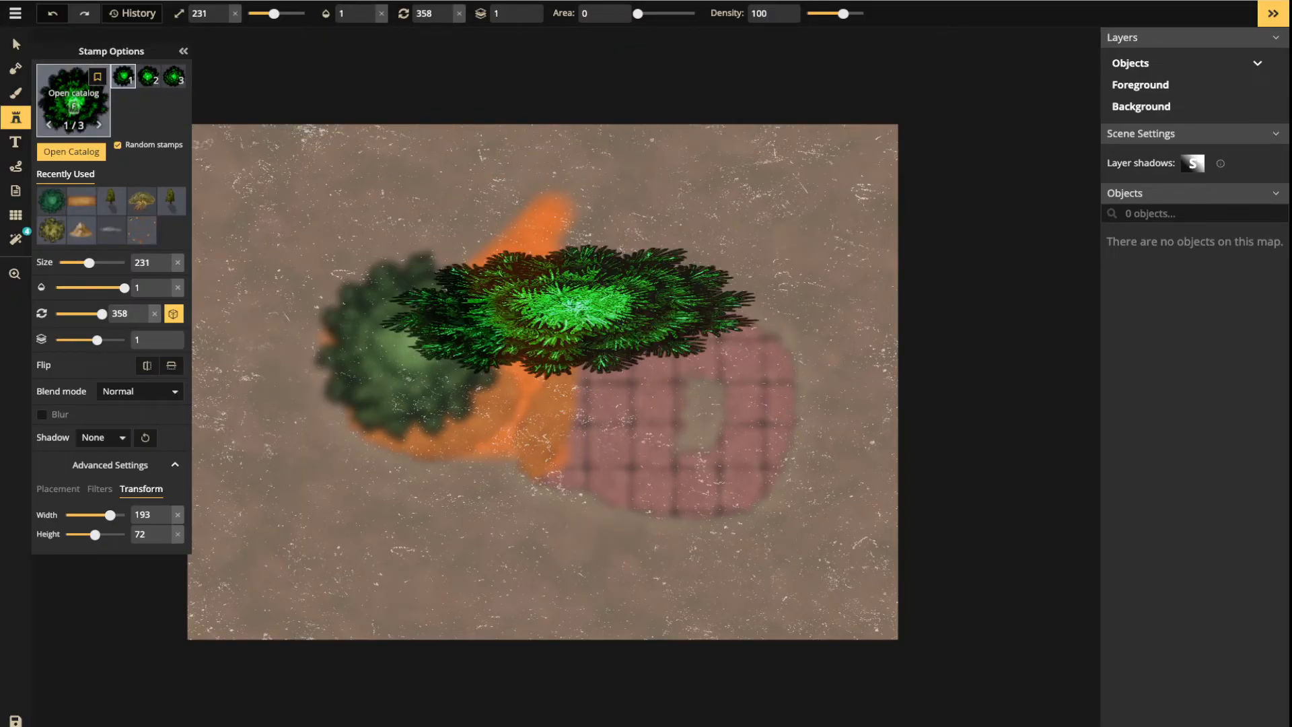
click(16, 45)
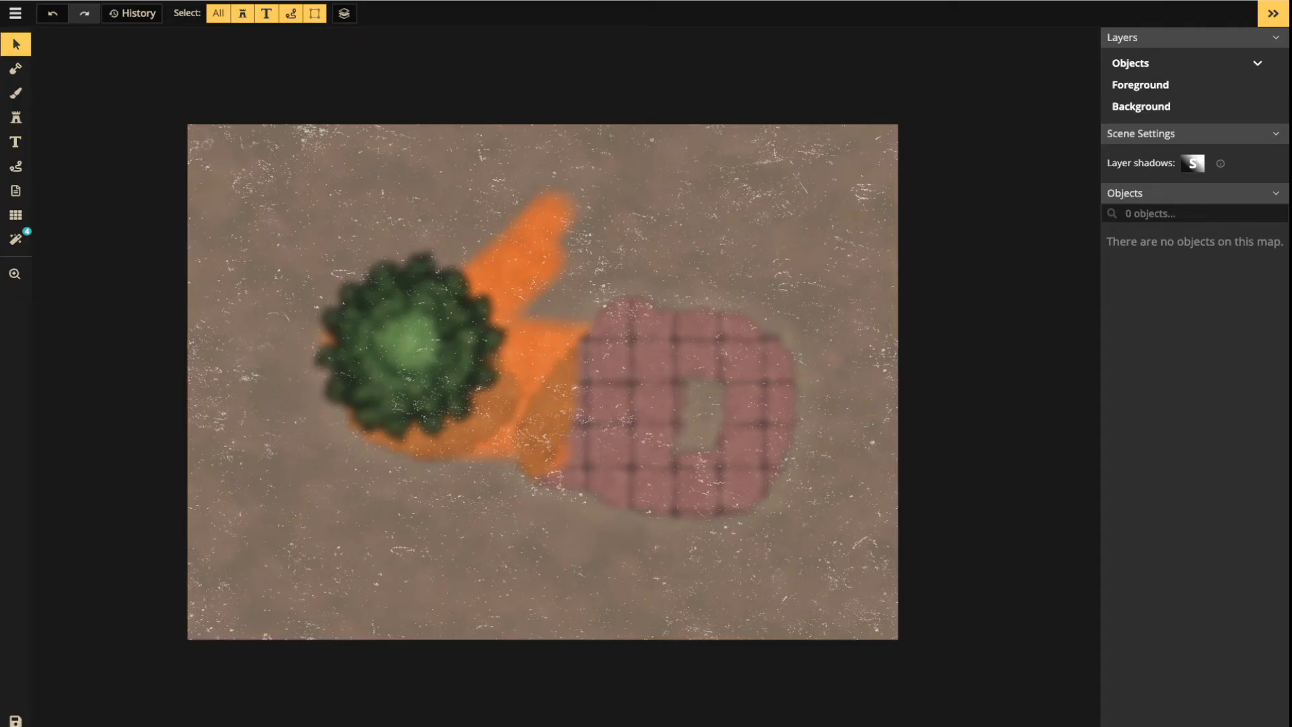
Draw a solid blue free-hand path in overlapping loops over the tiled area, and delete it
click(16, 166)
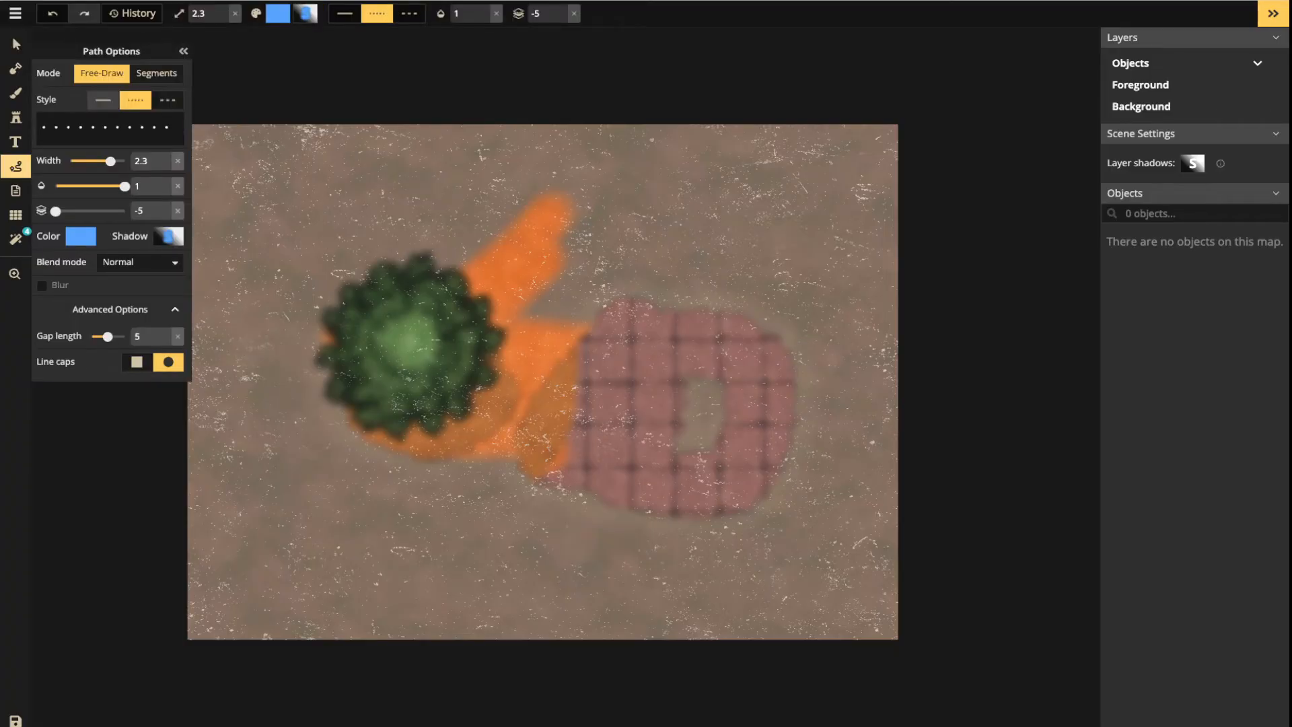
click(103, 100)
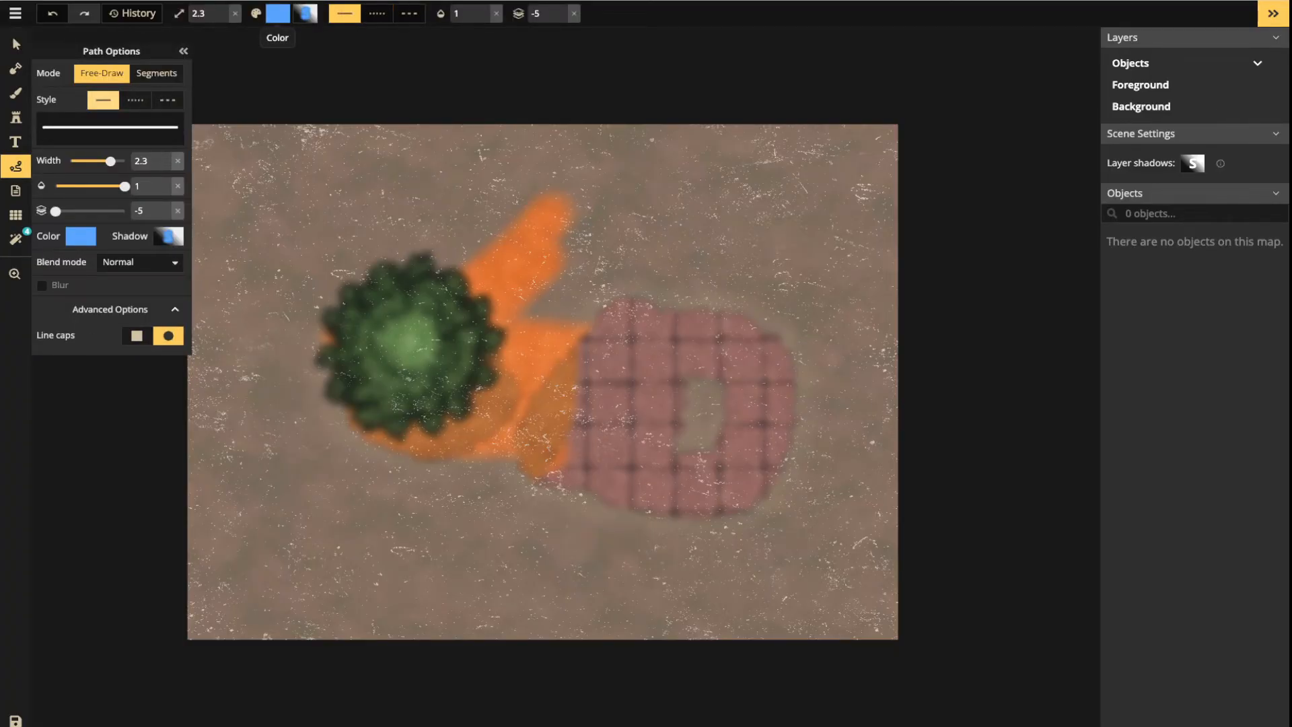
mouse_move(648, 305)
mouse_down()
mouse_move(663, 470)
mouse_move(713, 397)
mouse_move(673, 450)
mouse_move(619, 444)
mouse_move(713, 414)
mouse_move(646, 370)
mouse_move(565, 431)
mouse_move(673, 505)
mouse_move(693, 339)
mouse_move(626, 350)
mouse_move(747, 404)
mouse_move(639, 518)
mouse_move(606, 491)
mouse_move(672, 333)
mouse_move(560, 382)
mouse_move(617, 514)
mouse_move(730, 360)
mouse_move(751, 458)
mouse_move(680, 518)
mouse_move(754, 363)
mouse_move(672, 518)
mouse_move(659, 350)
mouse_up()
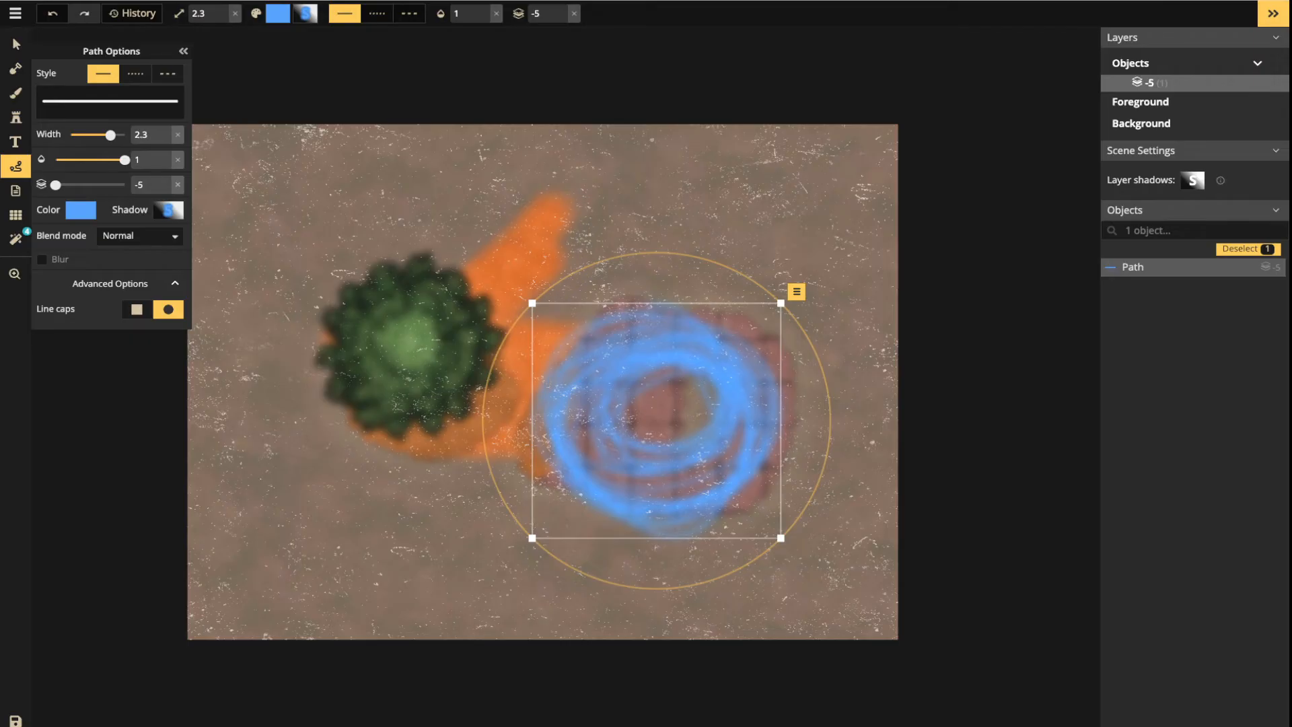
key(Delete)
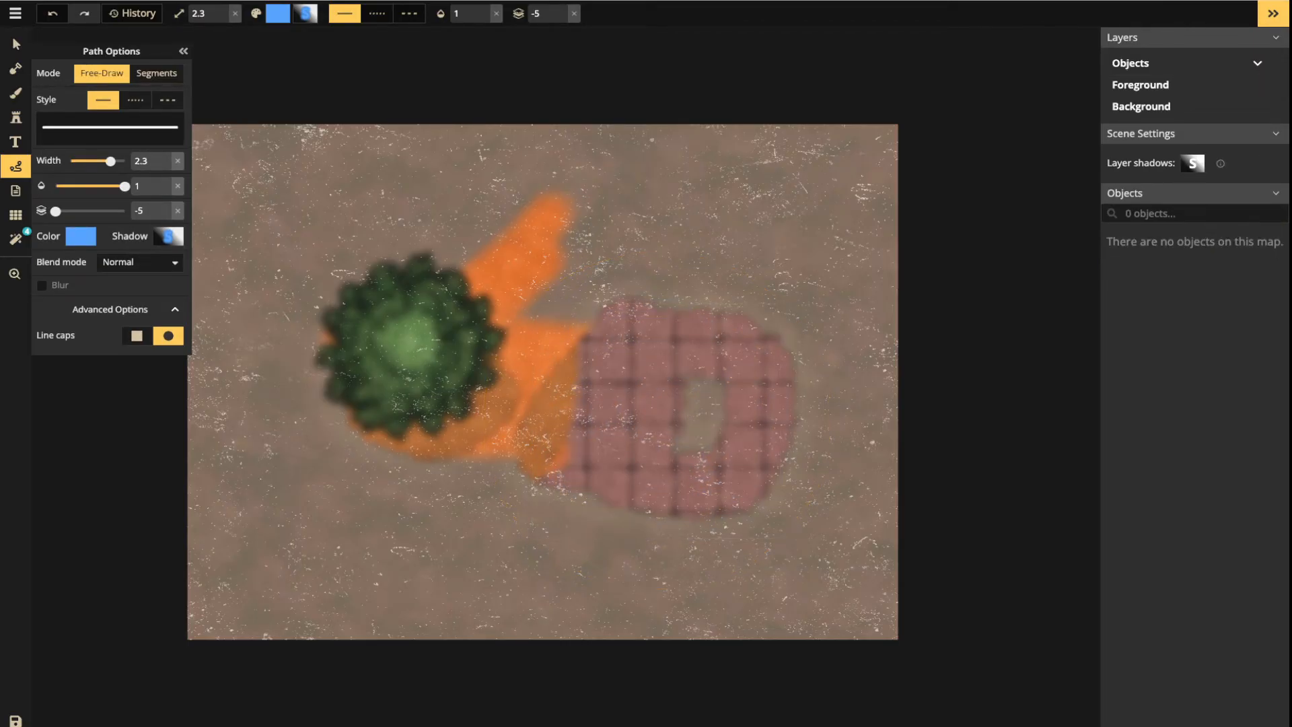
Draw a winding blue path from above the tree across the tiled area, try its blur option, and delete it
mouse_move(458, 199)
mouse_down()
mouse_move(572, 232)
mouse_move(585, 464)
mouse_move(713, 320)
mouse_up()
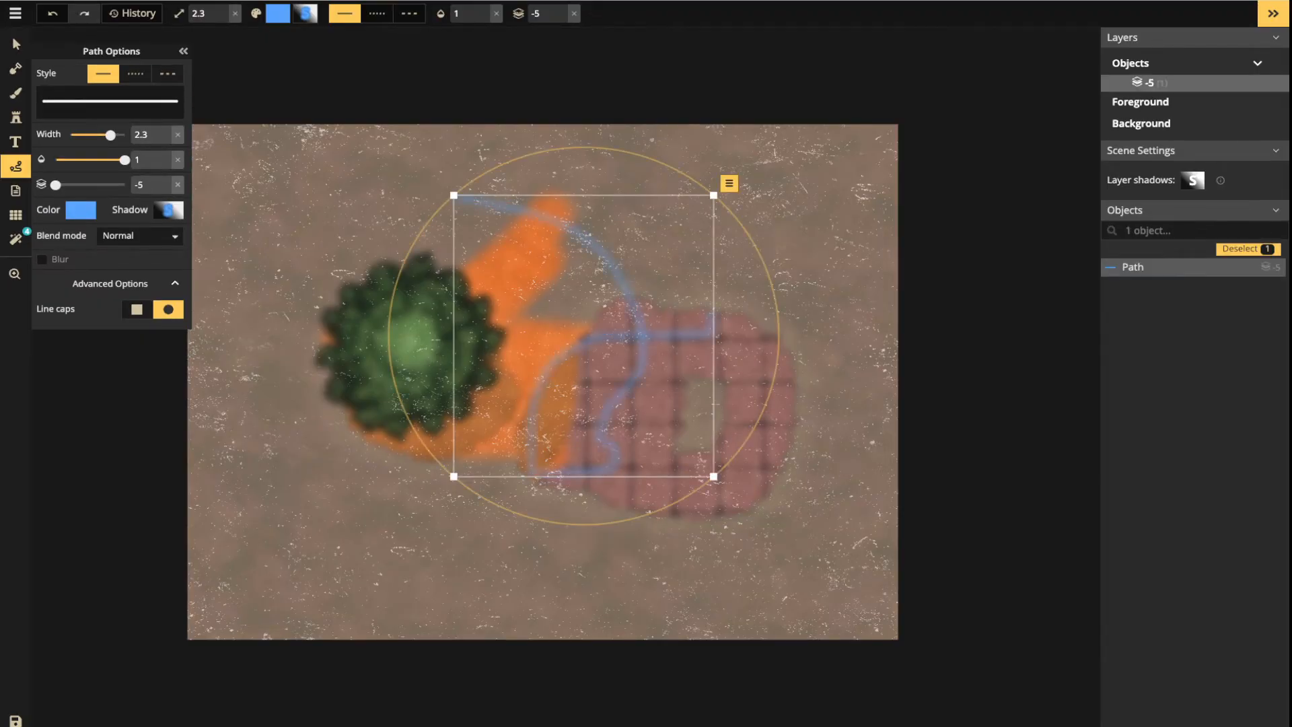
click(42, 260)
click(42, 260)
click(16, 44)
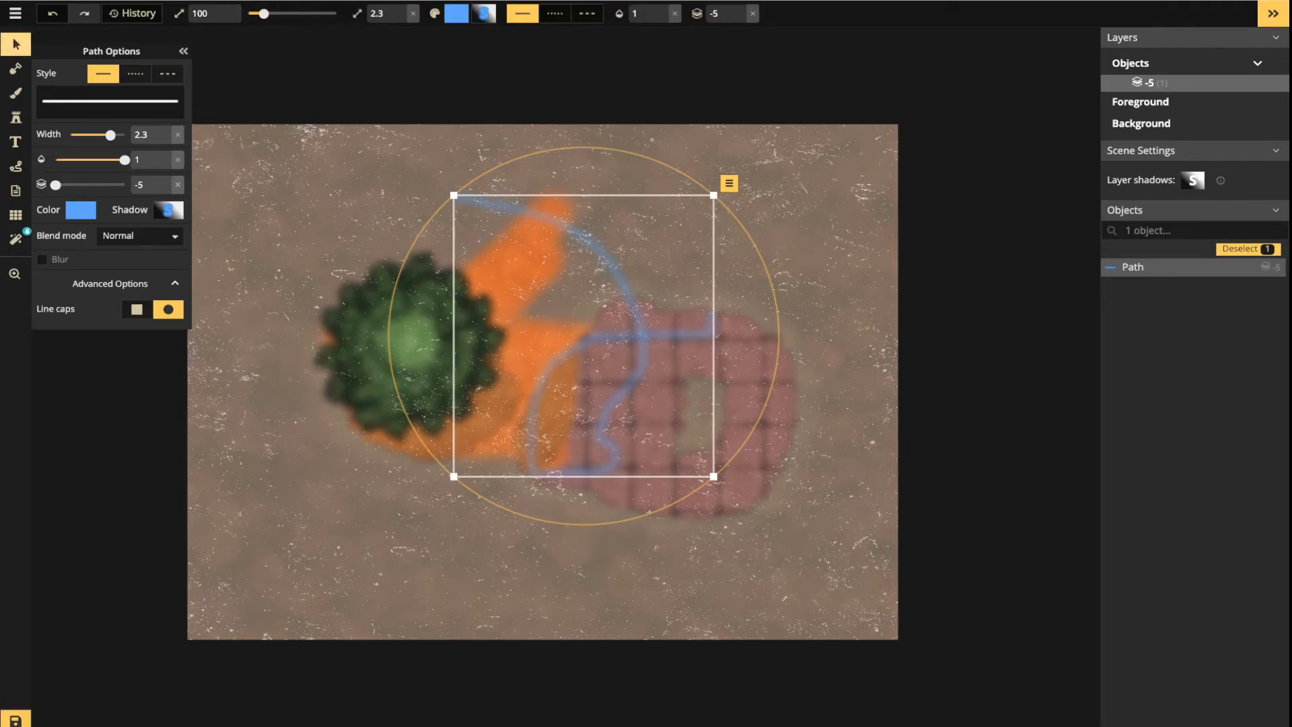
key(Delete)
drag(624, 267, 693, 446)
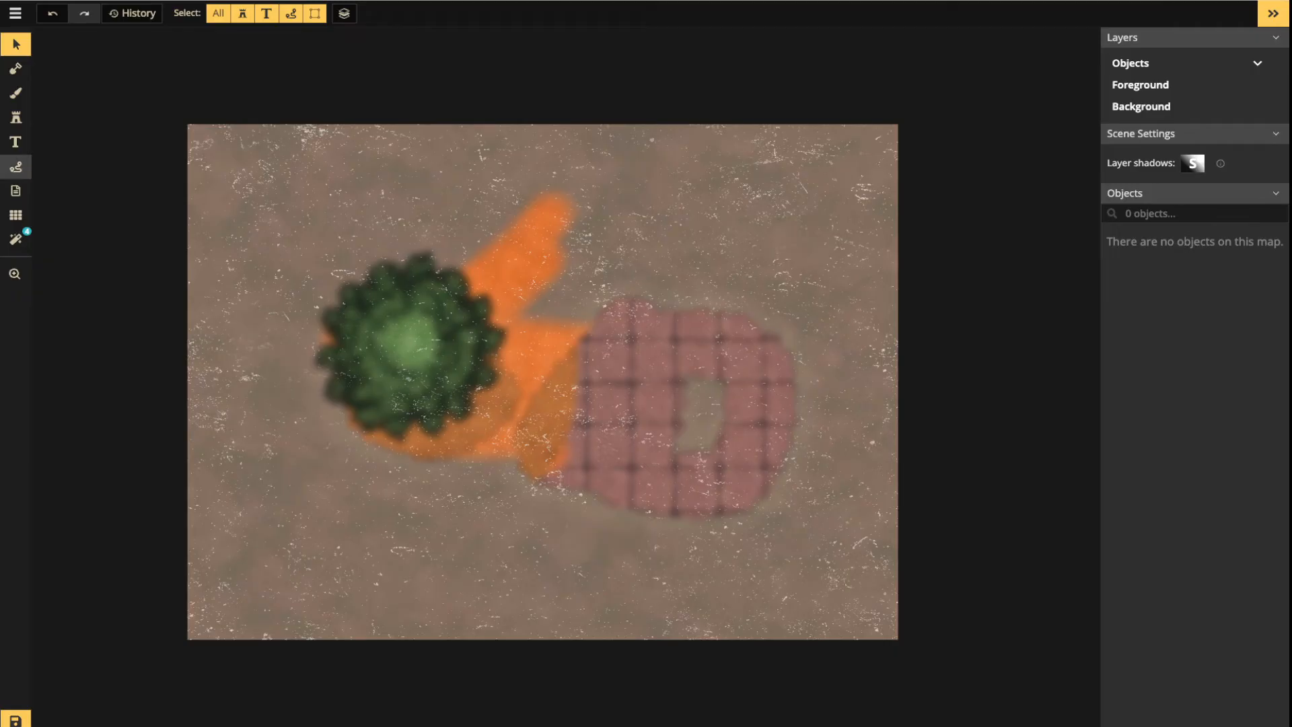
Draw large overlapping blue loops with a path across most of the map, delete the path, and return to the selection tool
click(15, 167)
mouse_move(581, 502)
mouse_down()
mouse_move(680, 411)
mouse_move(642, 255)
mouse_move(724, 331)
mouse_move(703, 289)
mouse_move(797, 232)
mouse_move(808, 350)
mouse_move(837, 422)
mouse_move(753, 465)
mouse_move(818, 548)
mouse_move(702, 600)
mouse_move(645, 437)
mouse_move(478, 485)
mouse_move(646, 471)
mouse_move(418, 459)
mouse_move(248, 565)
mouse_move(679, 265)
mouse_move(449, 255)
mouse_move(762, 403)
mouse_move(581, 362)
mouse_move(747, 226)
mouse_move(690, 463)
mouse_up()
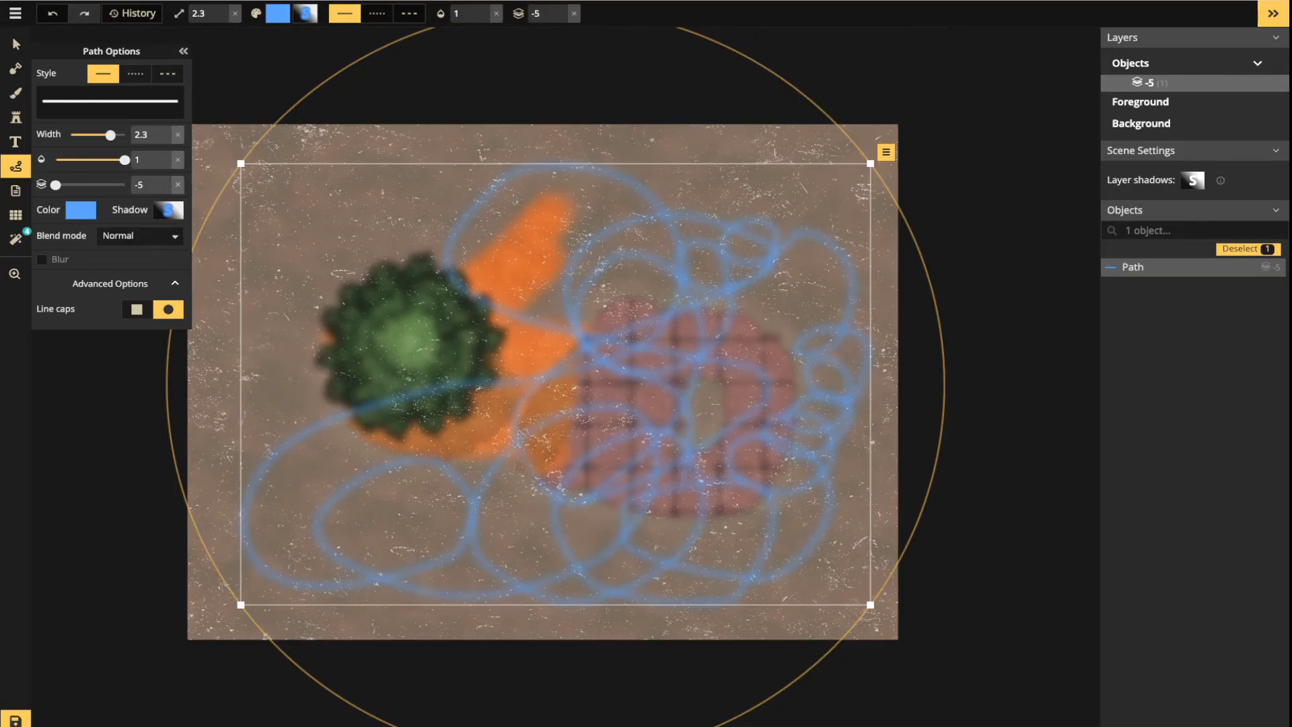
key(Delete)
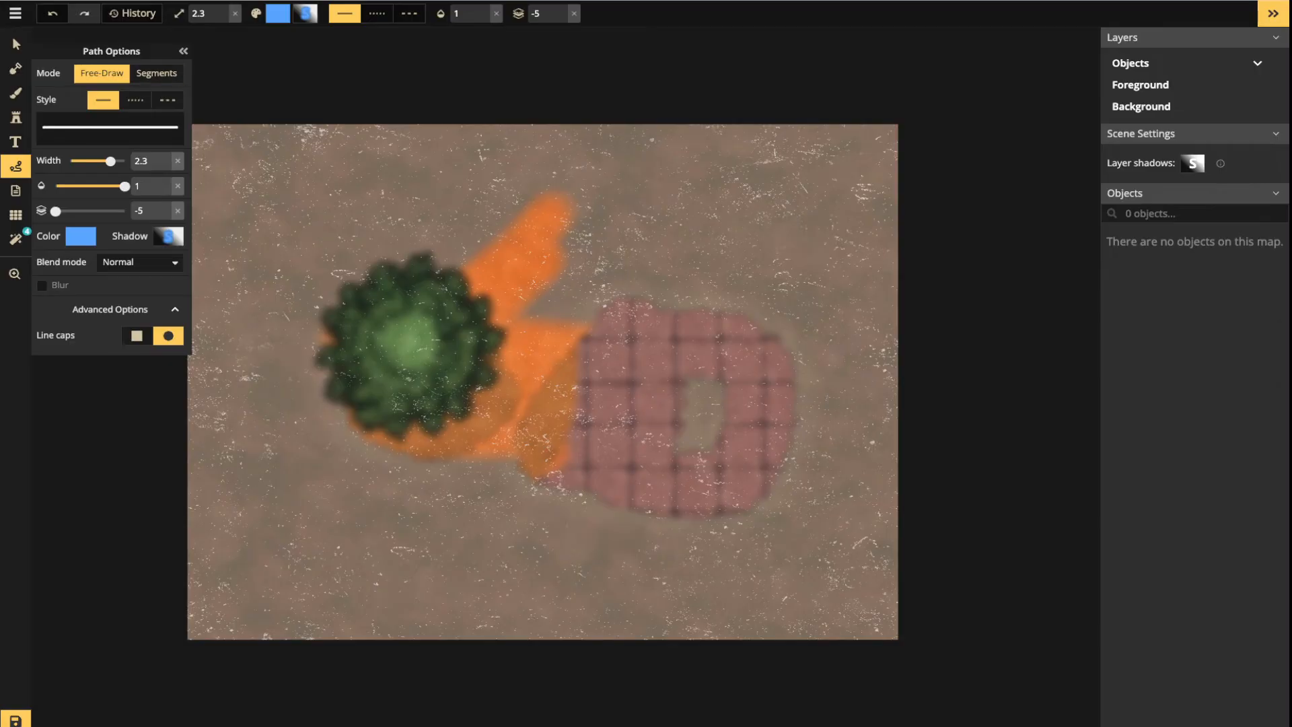
click(16, 44)
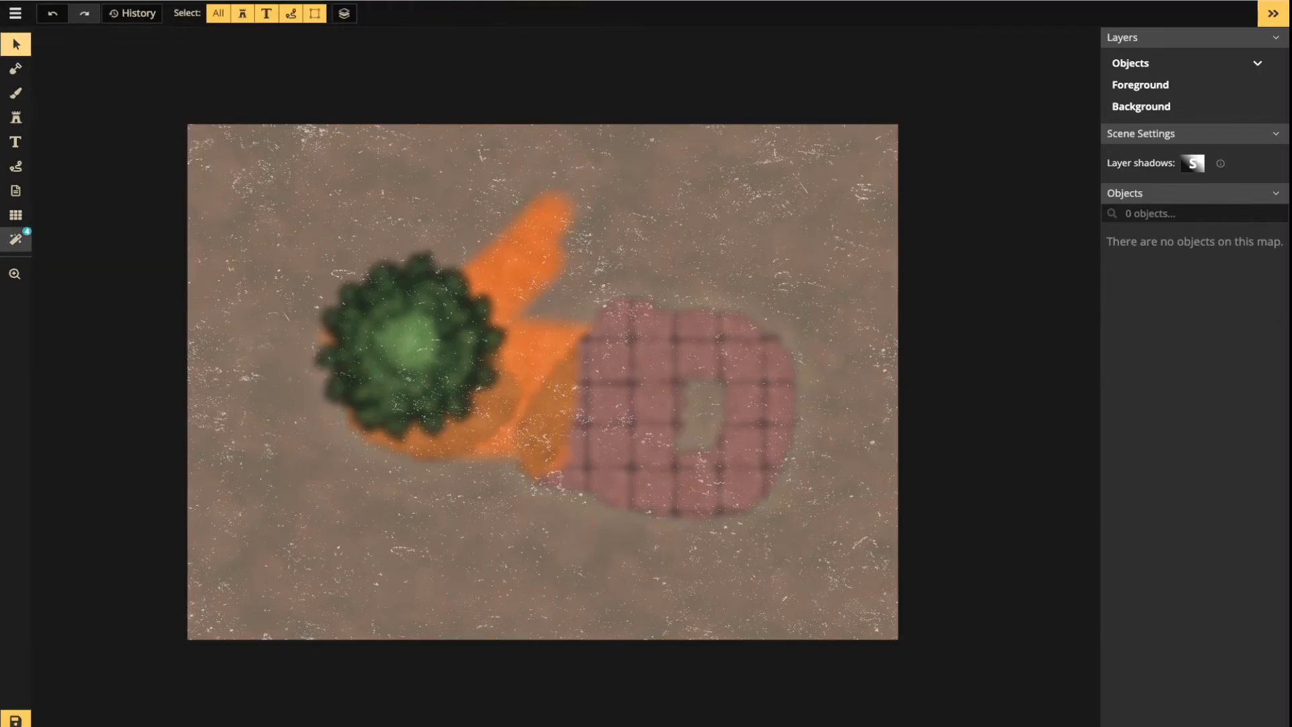
Delete the Blur, HSBC, Texture and Clarity color filters from the map
click(15, 239)
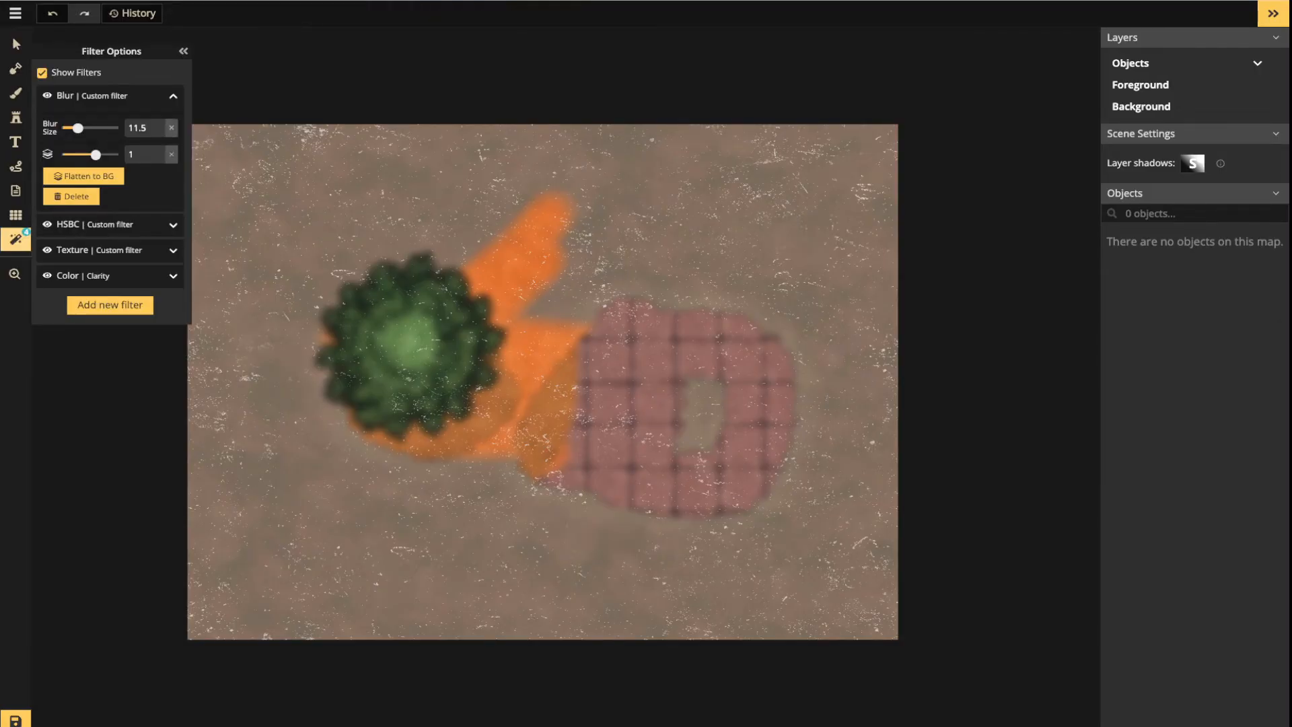
click(71, 196)
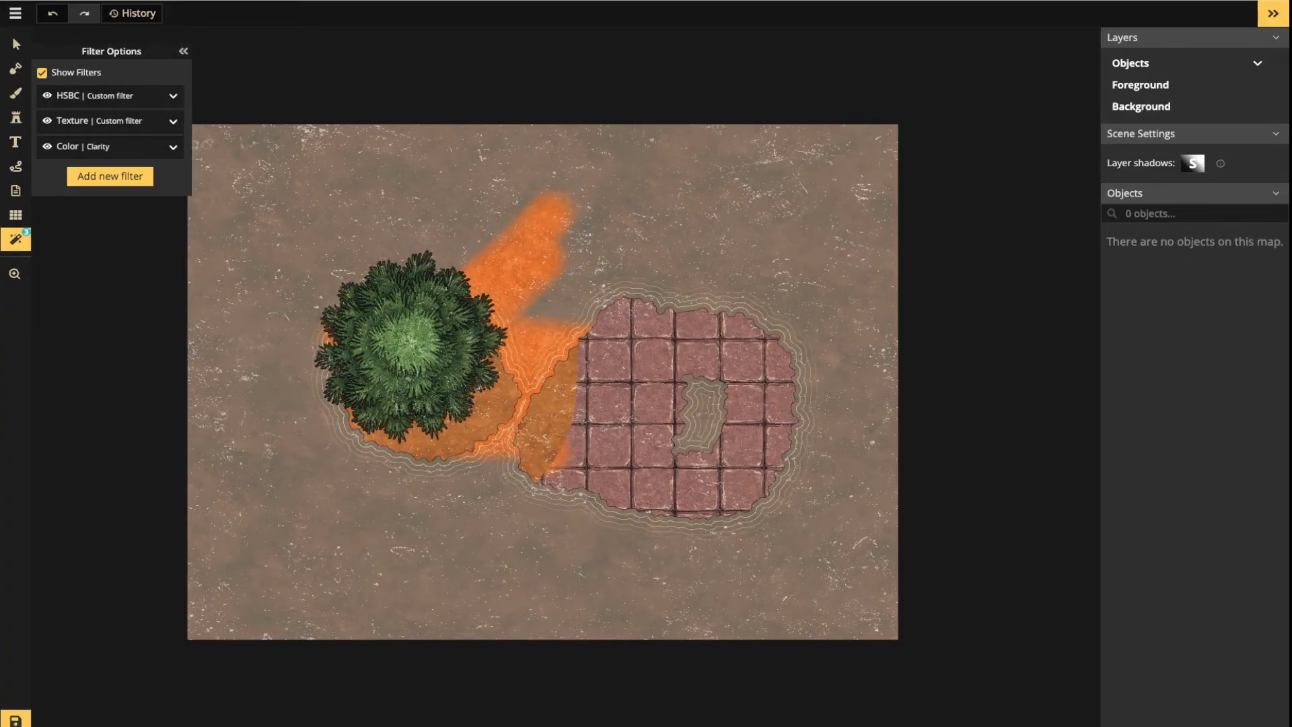
click(172, 96)
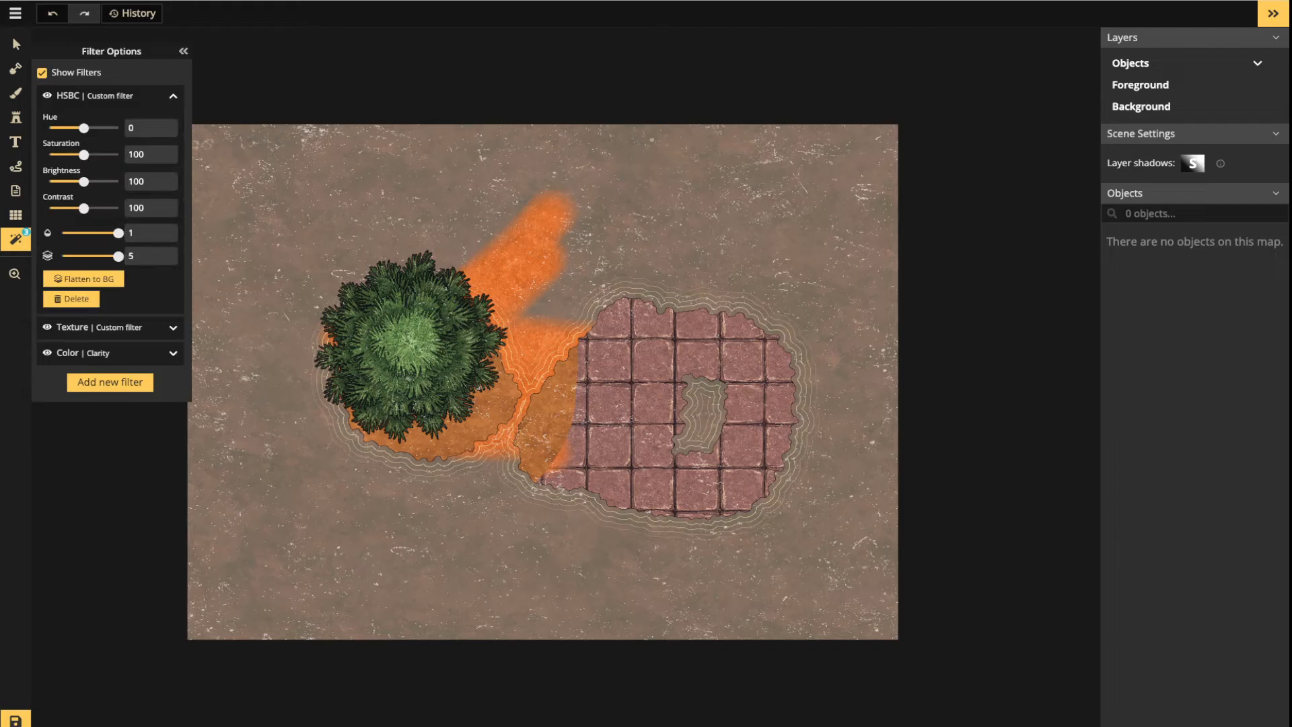
click(71, 299)
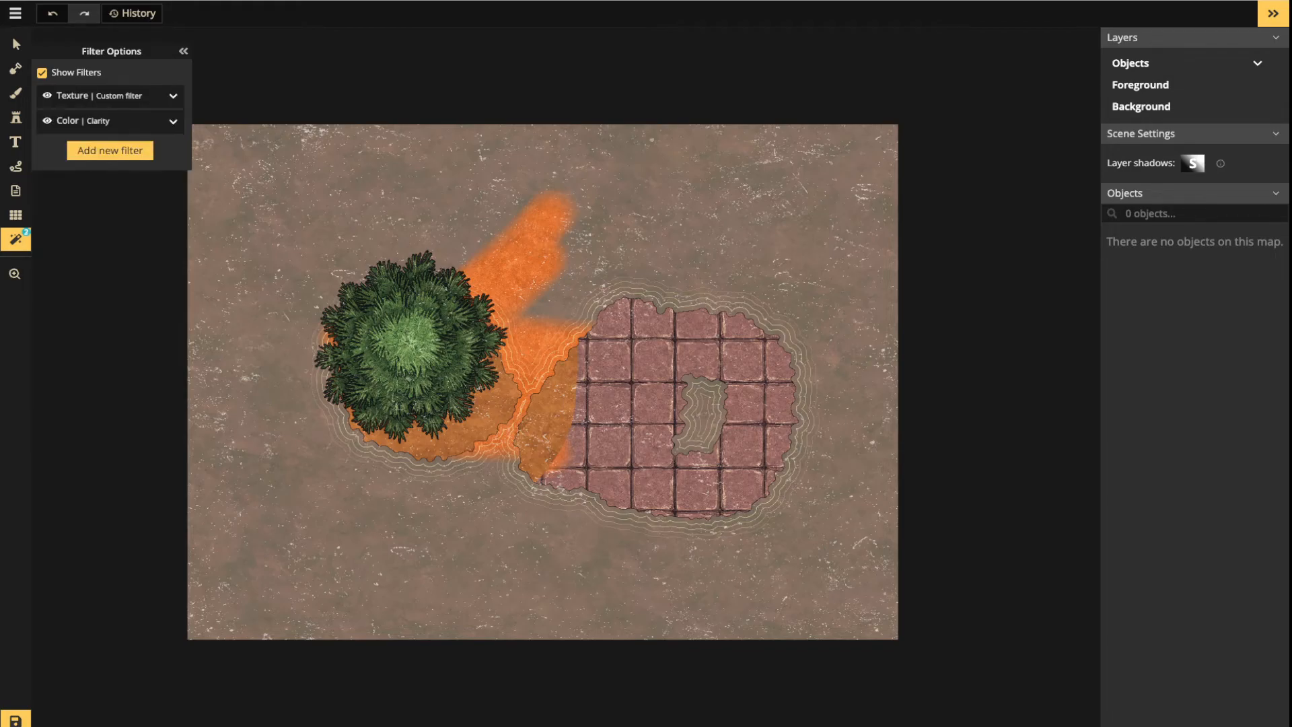
click(173, 96)
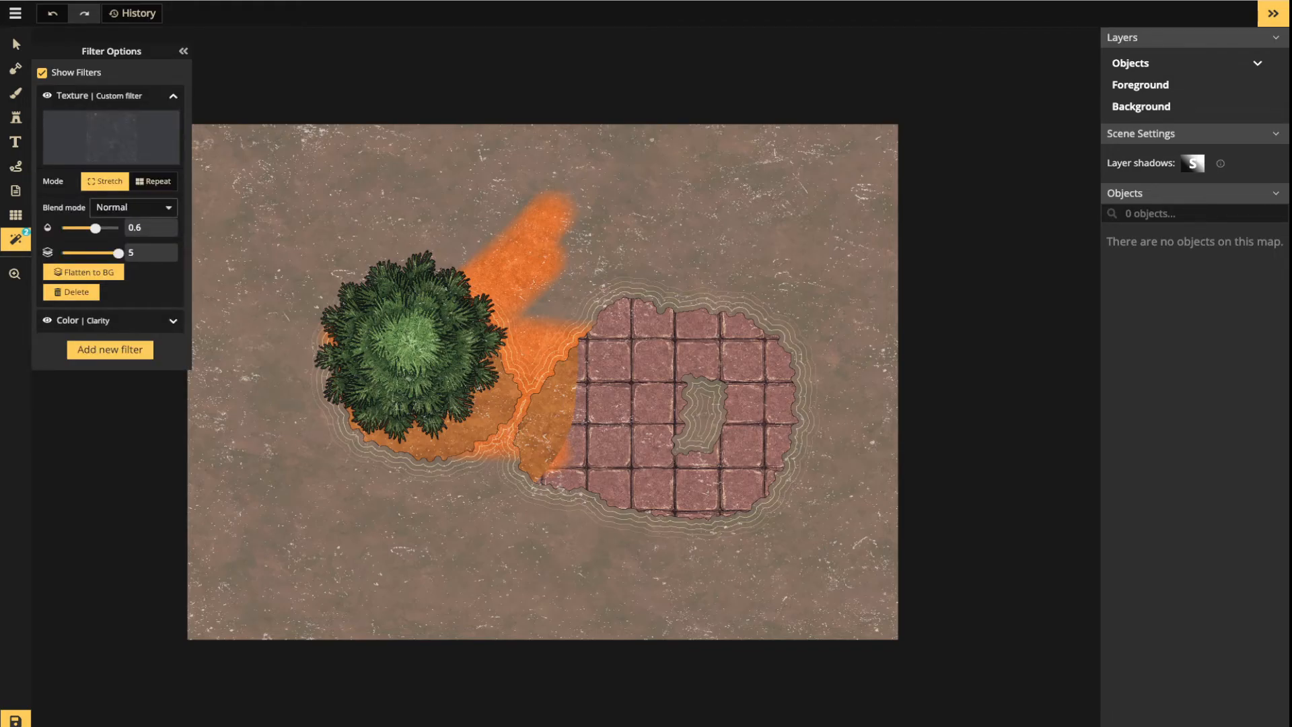
click(72, 291)
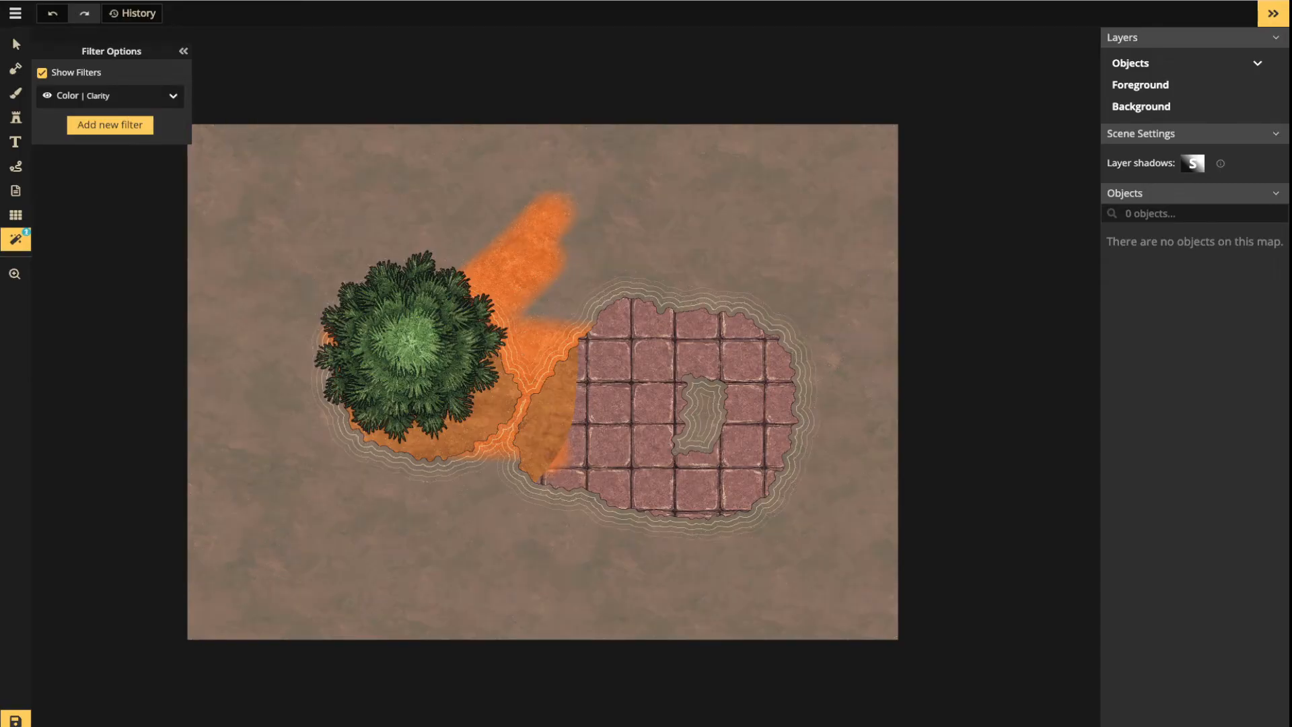
click(72, 212)
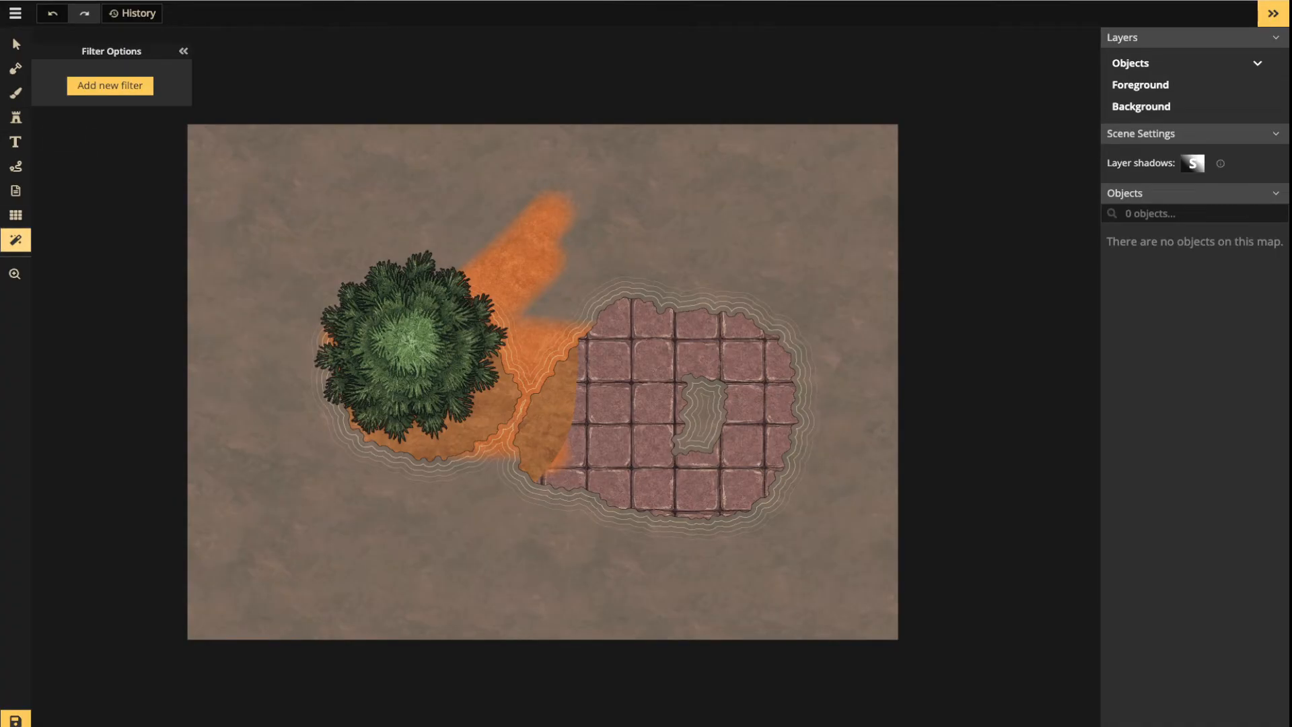
View the available color, texture, HSBC and misc filters, and close the list without adding one
click(15, 240)
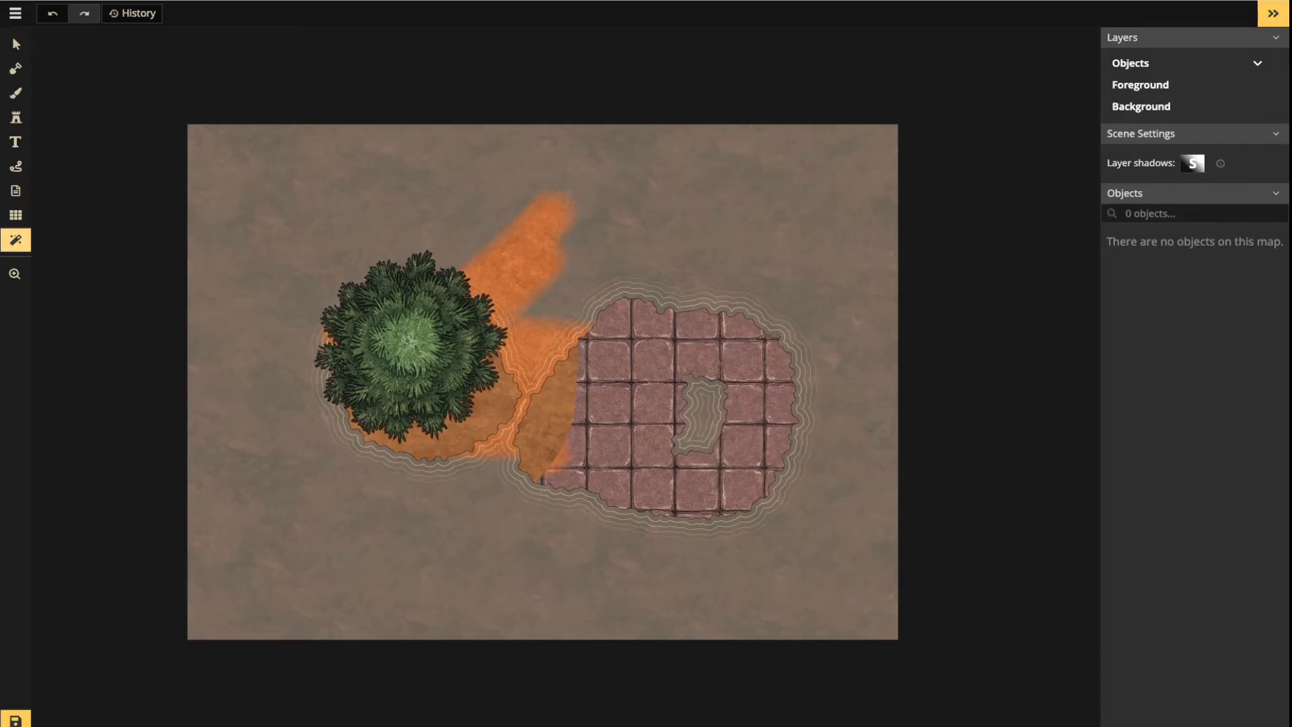
click(16, 240)
click(109, 86)
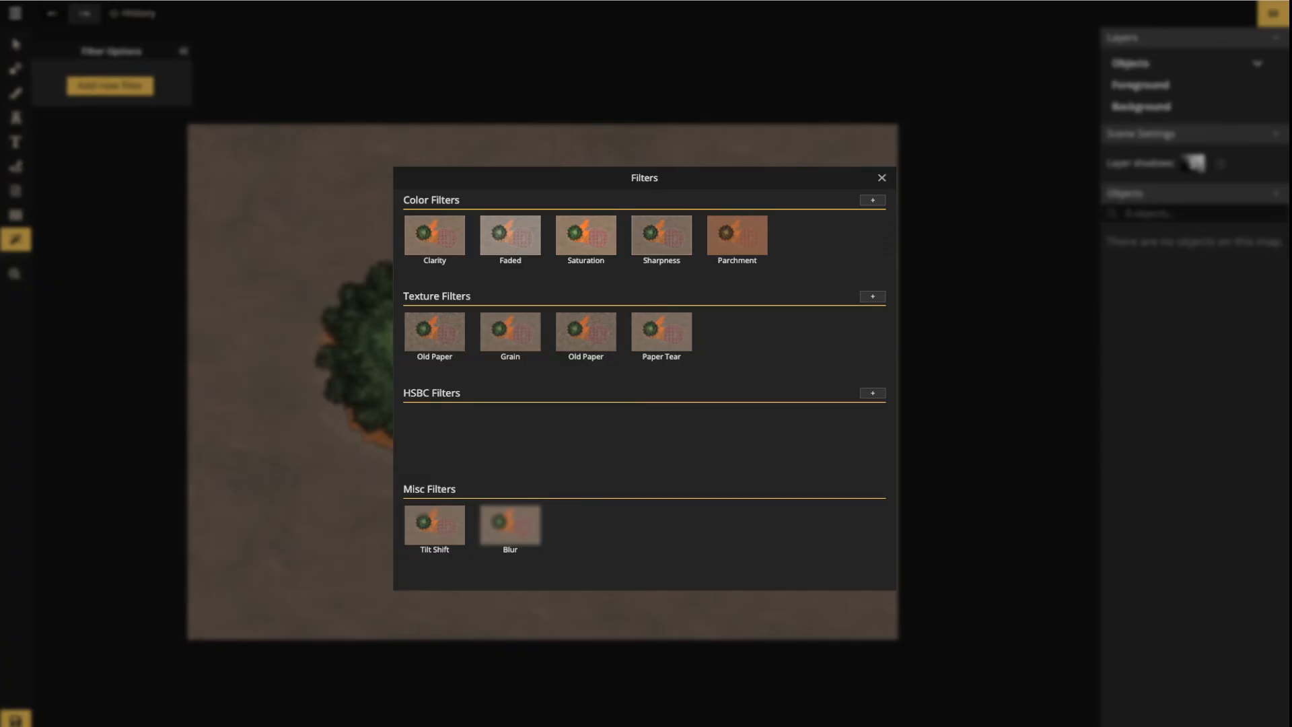
key(Escape)
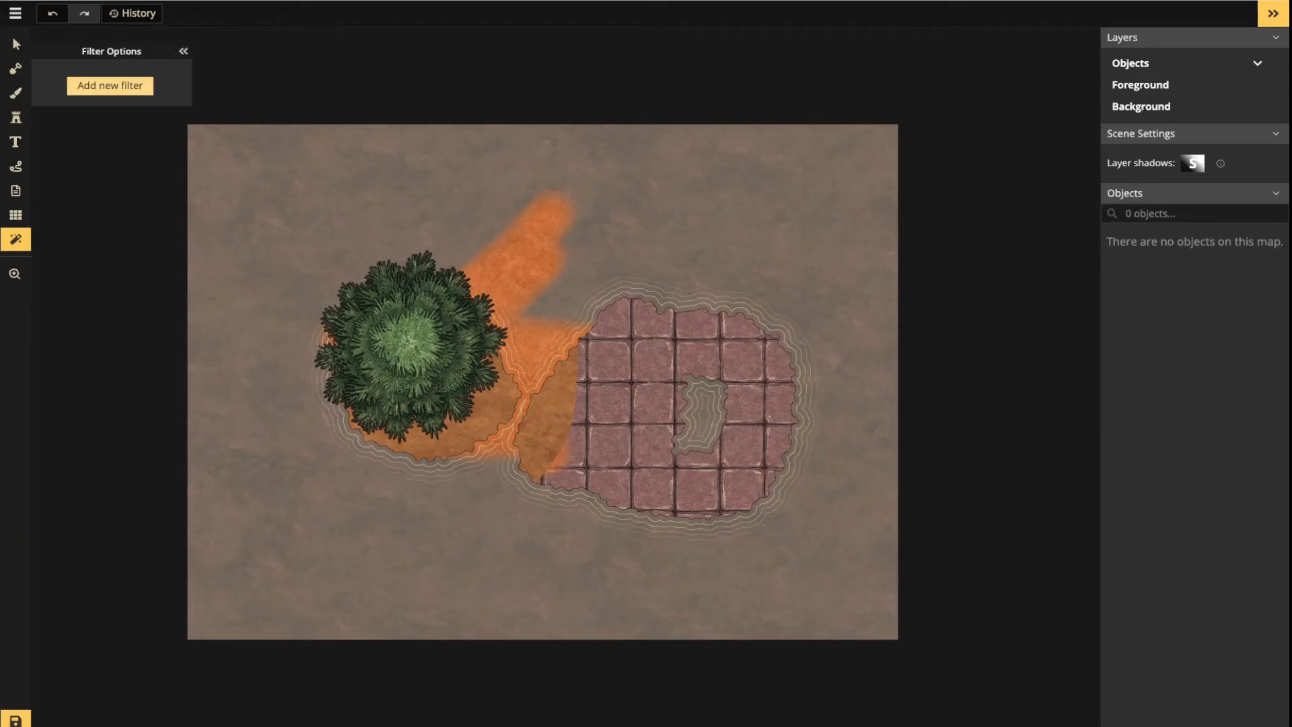
click(16, 45)
scroll(427, 404, down, 2)
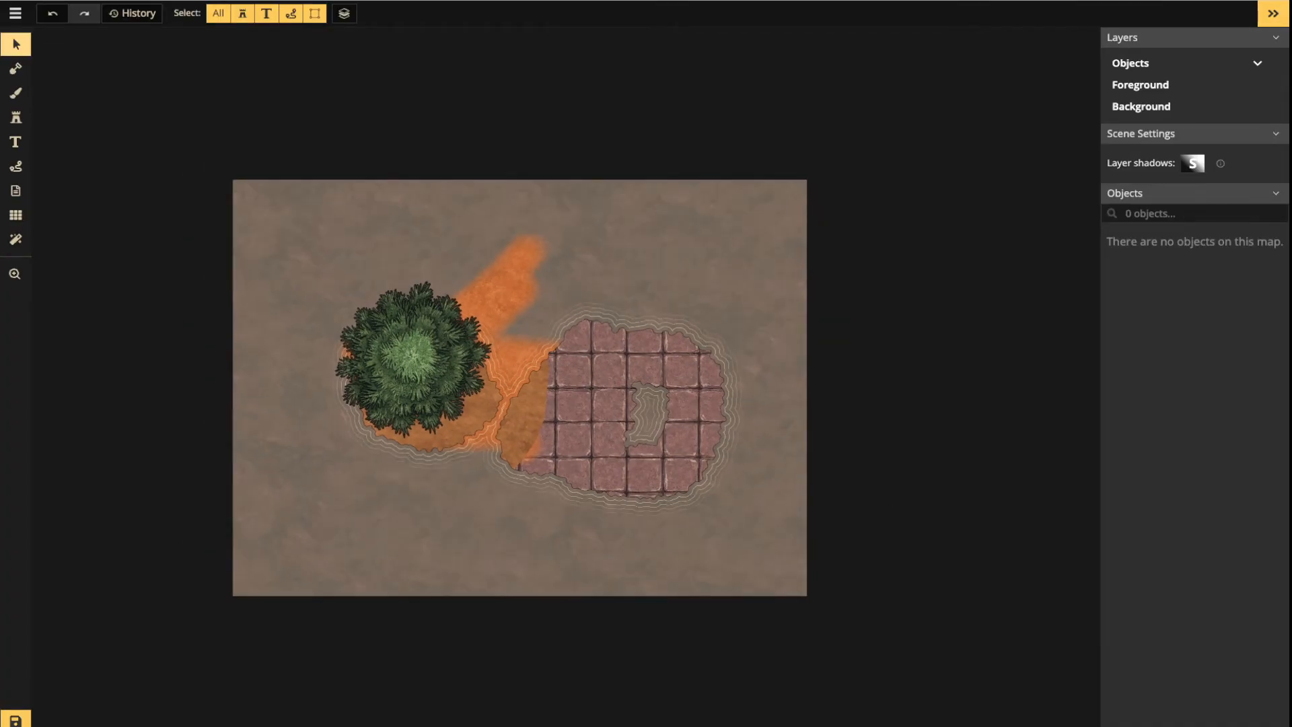
scroll(497, 400, up, 1)
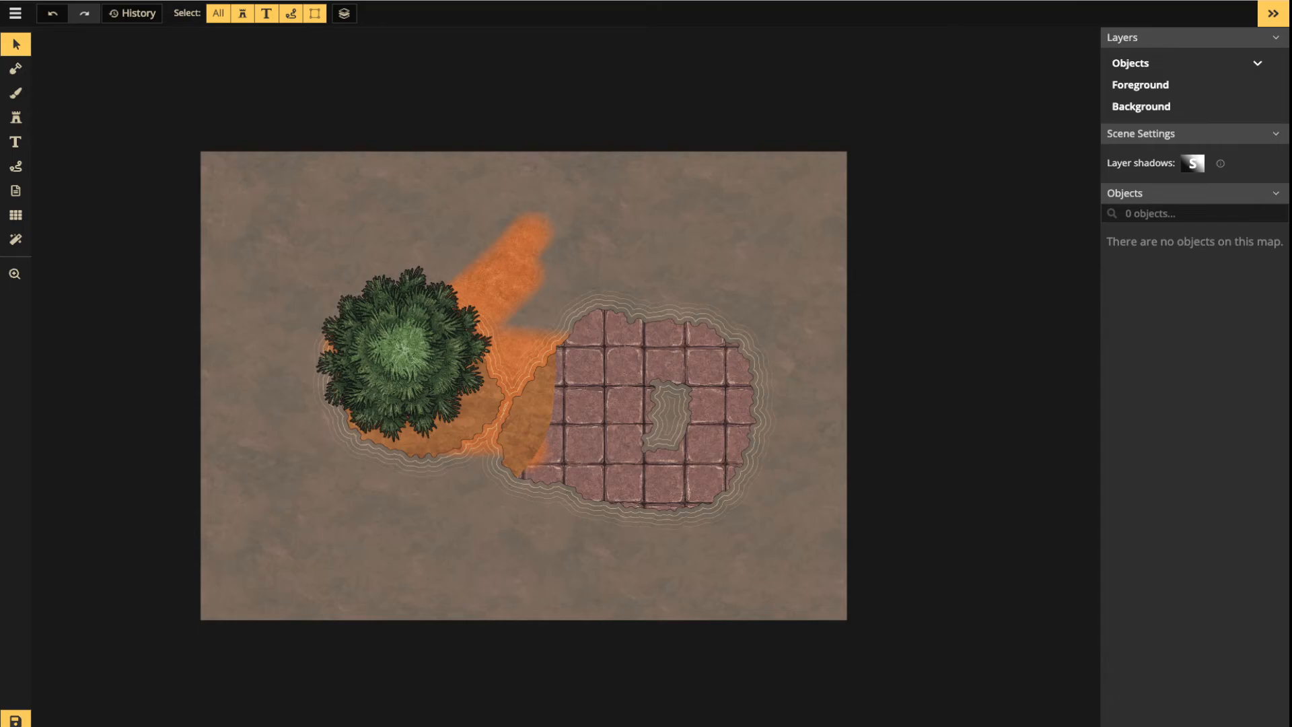
Add a custom texture filter to the map and look through its texture catalog
click(15, 166)
click(16, 239)
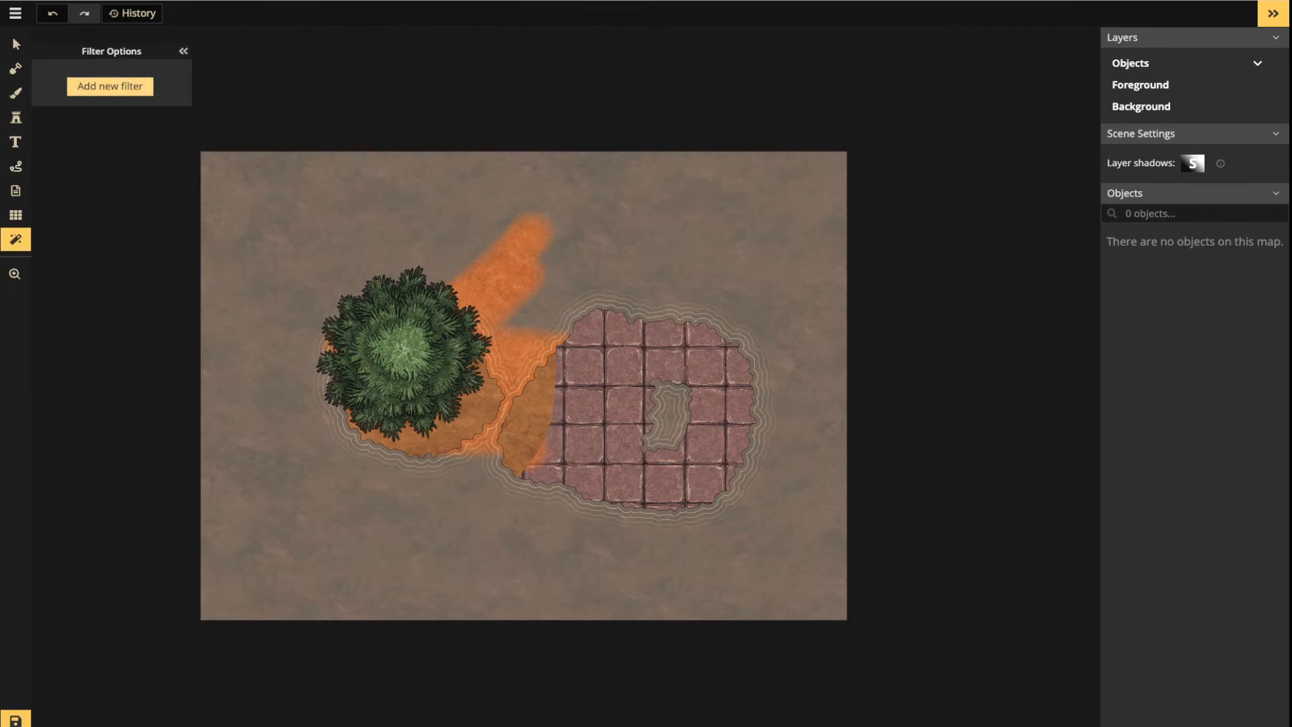
click(109, 86)
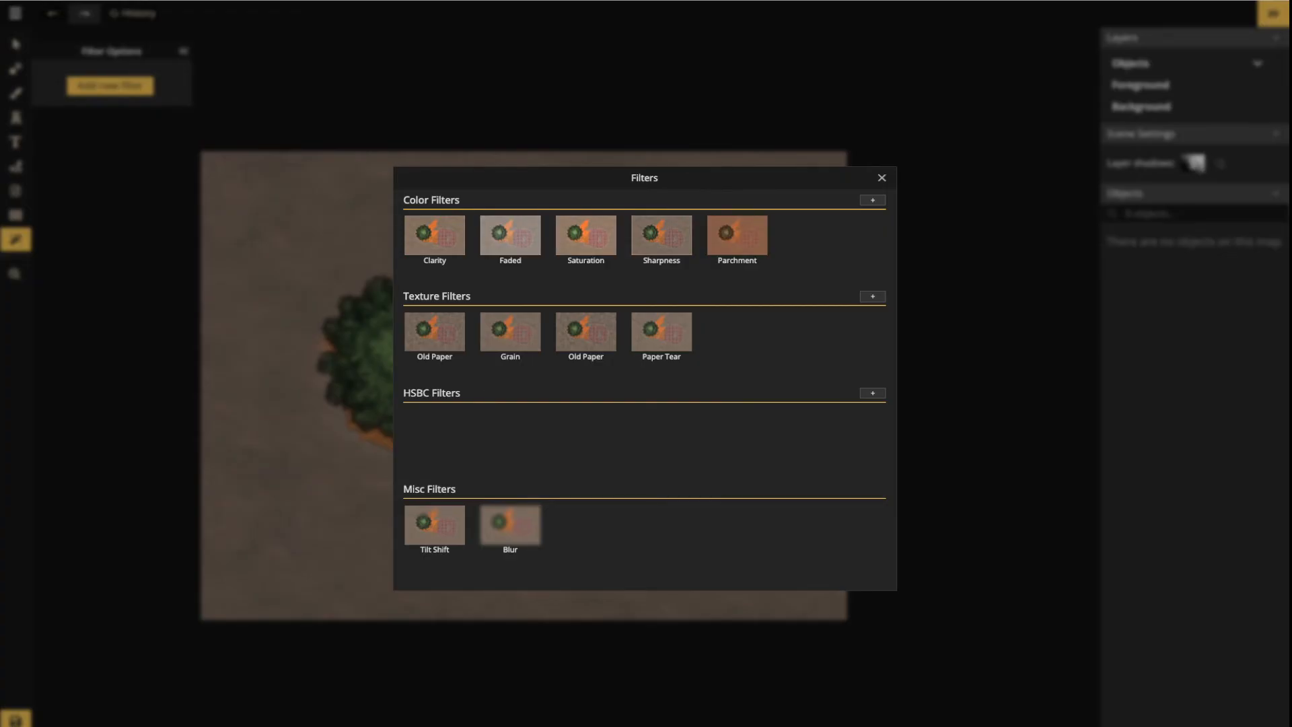
click(872, 297)
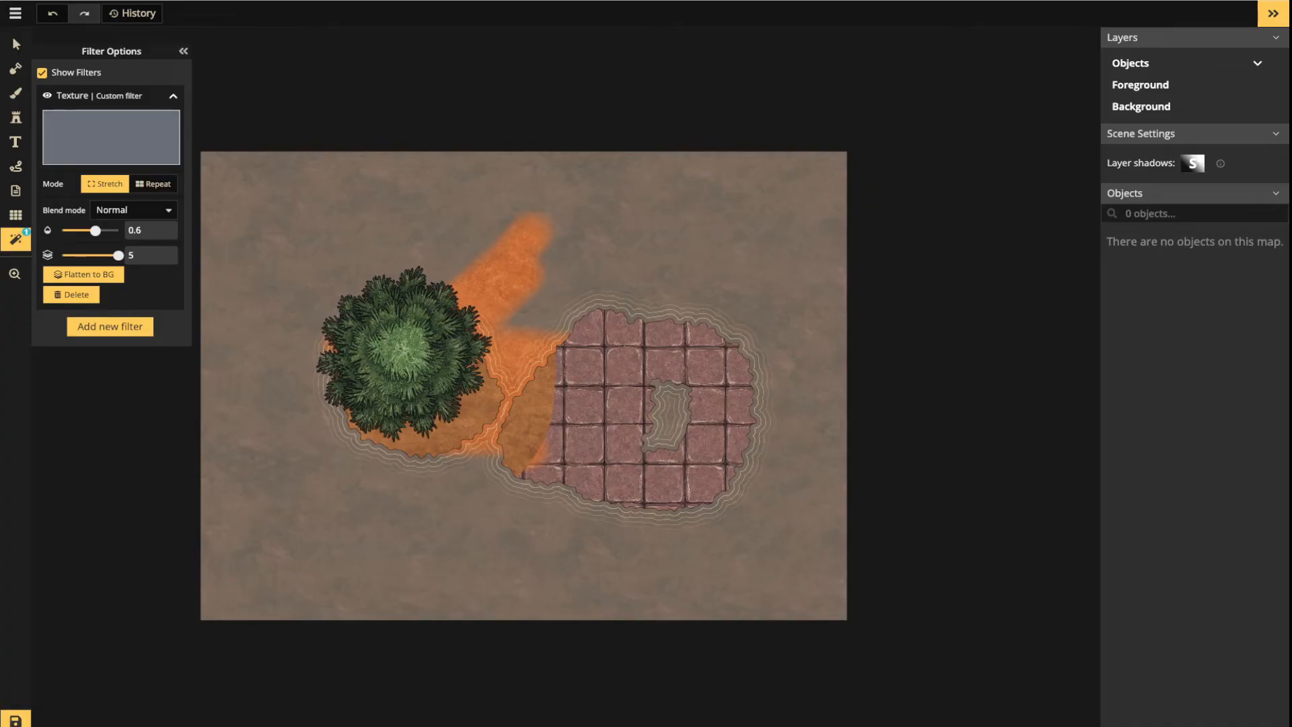
click(111, 139)
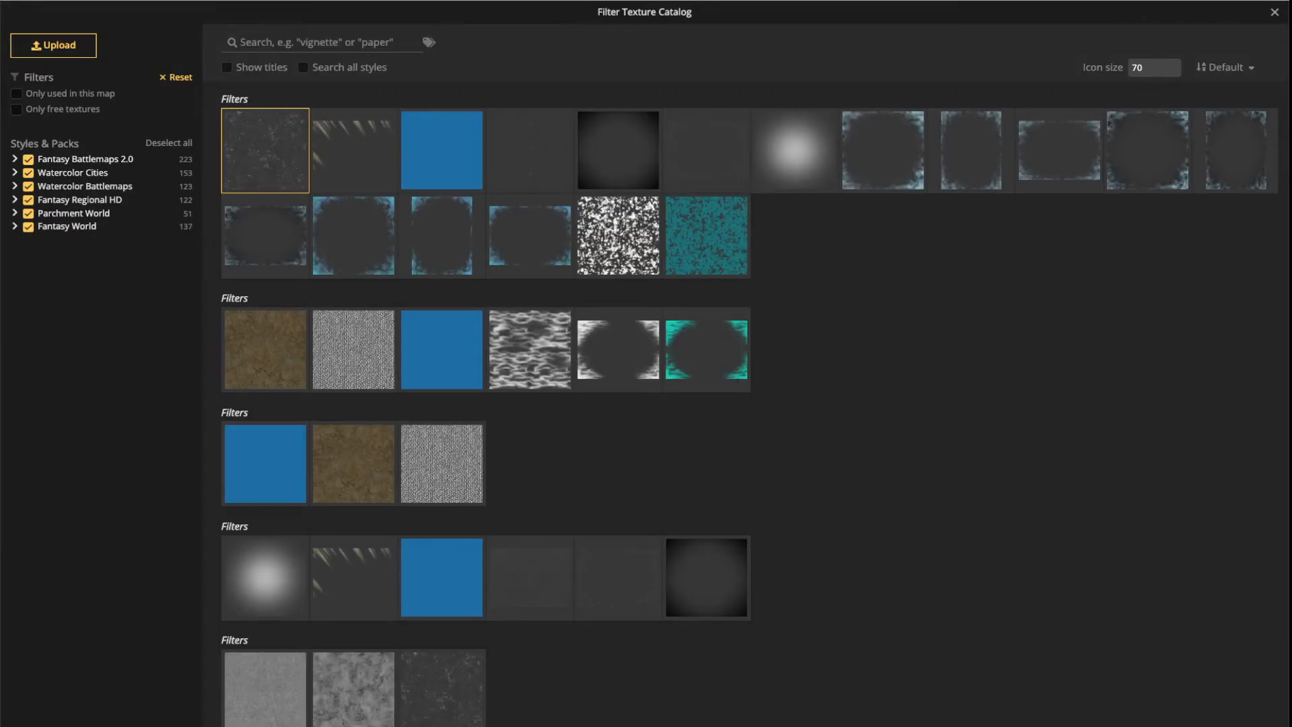
click(304, 68)
click(1275, 12)
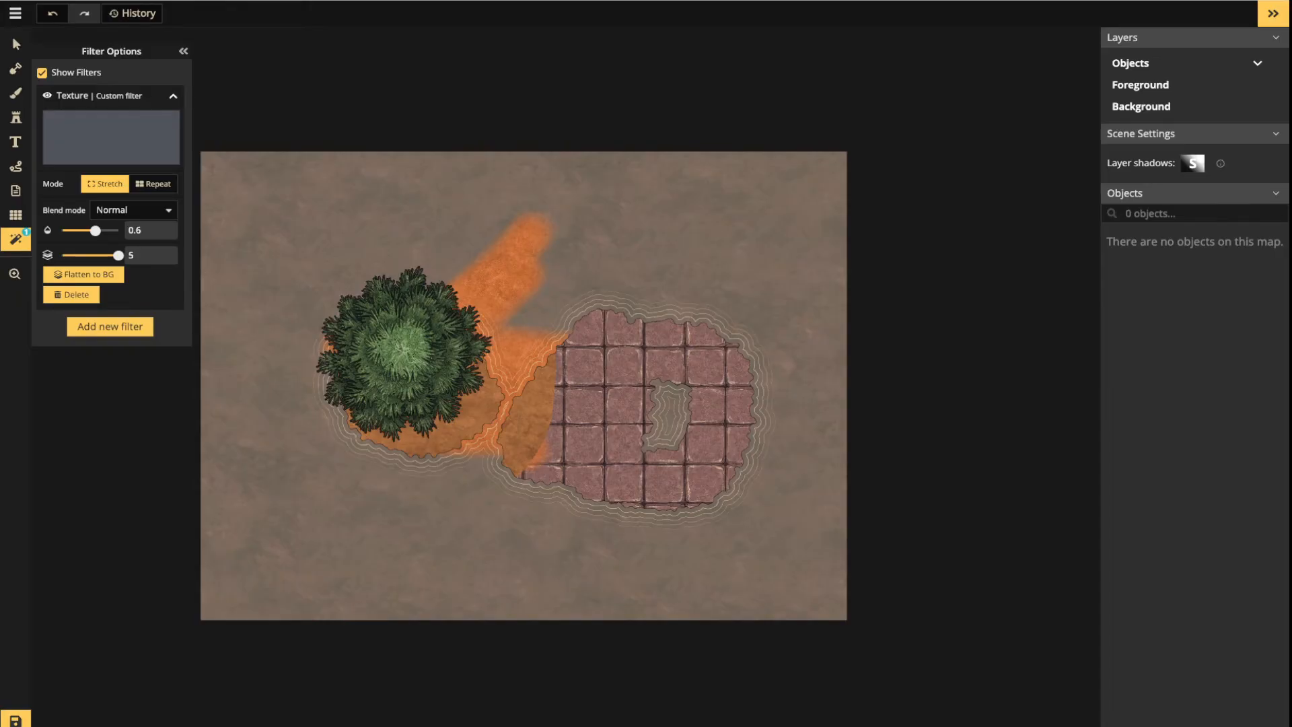
scroll(411, 350, up, 3)
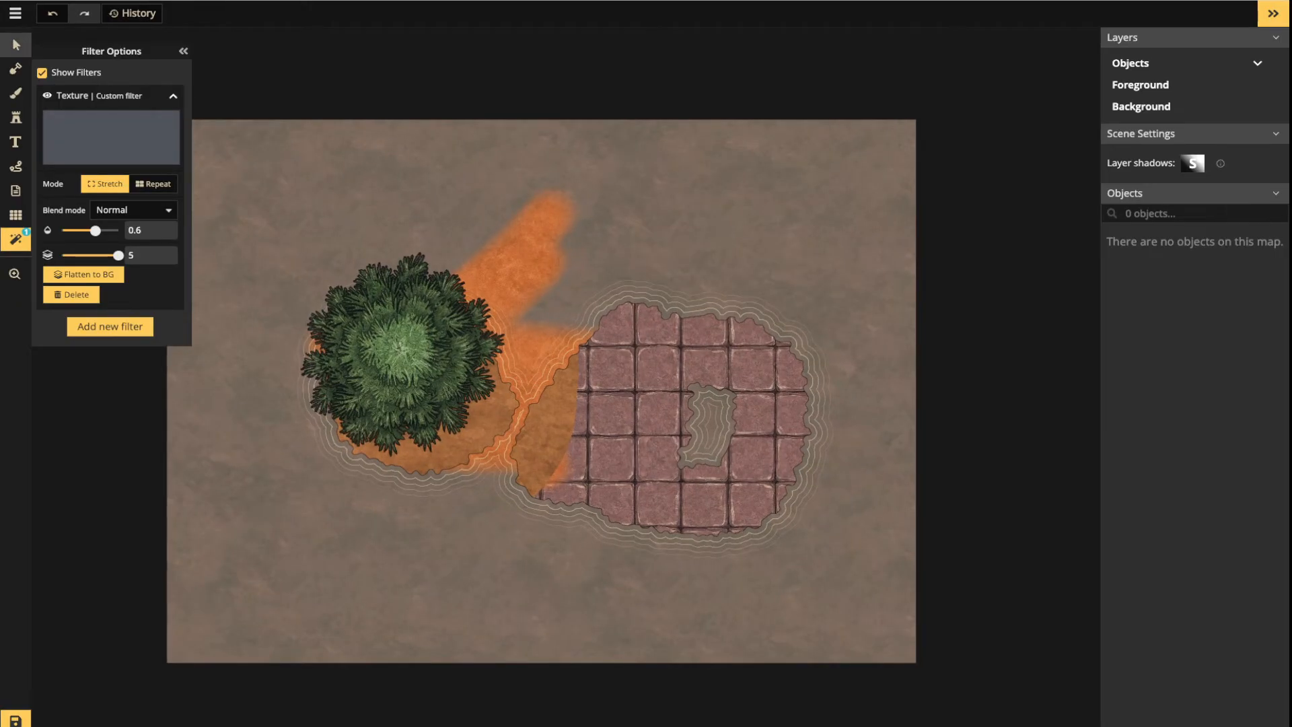
click(17, 45)
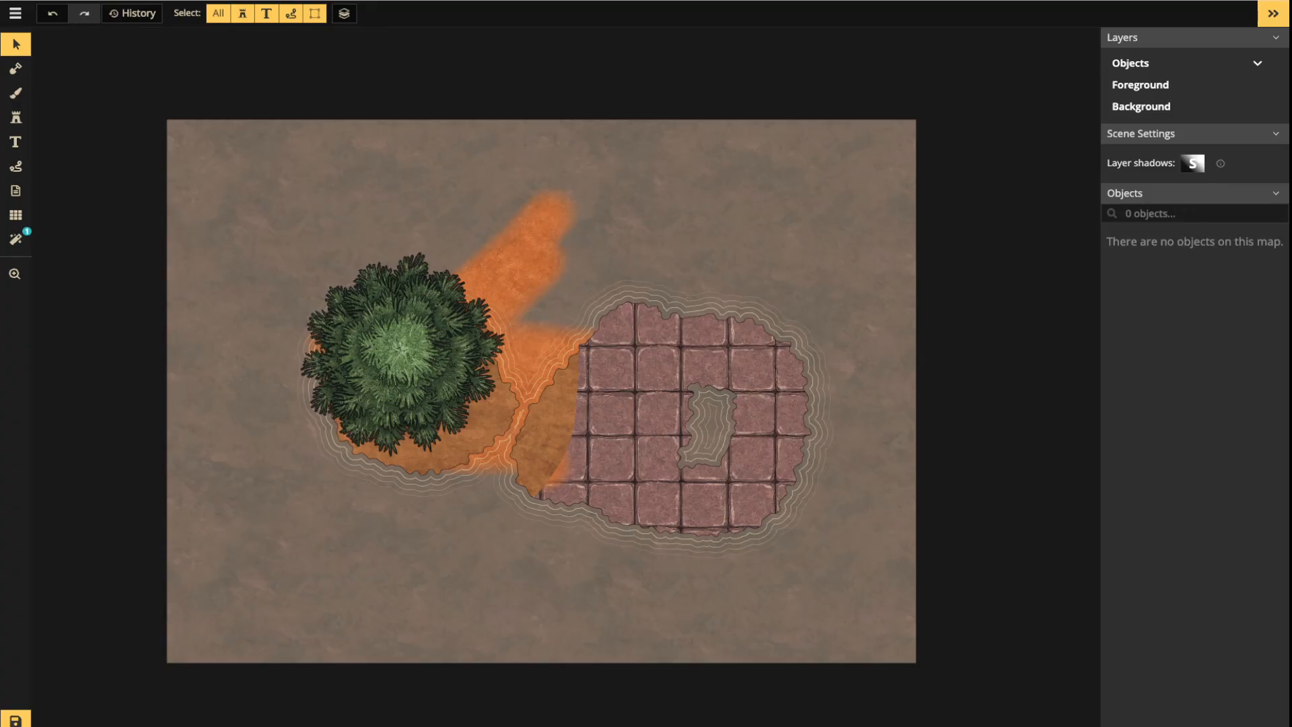
scroll(510, 232, up, 2)
click(15, 239)
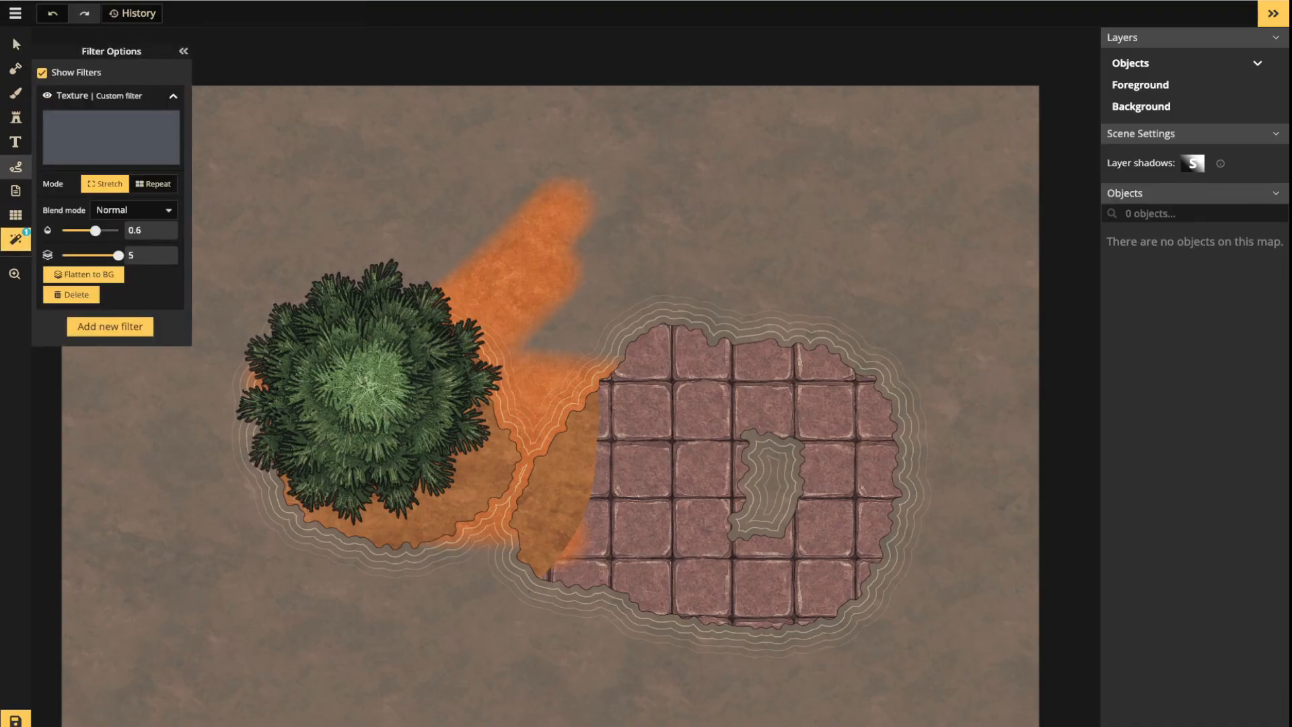
Draw a solid blue free-hand path of width 3.7, winding from the map's upper area down across the tiled area, and deselect it
click(15, 167)
drag(111, 161, 119, 160)
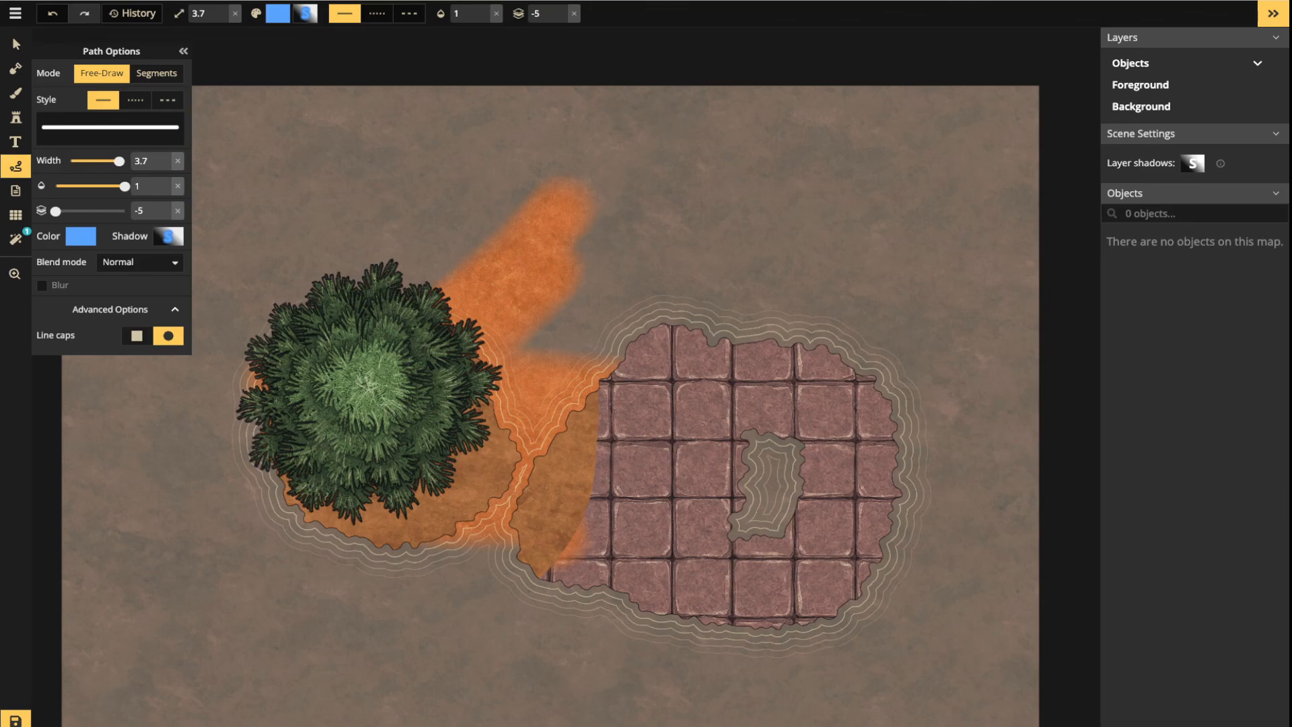
key(space)
drag(485, 498, 404, 557)
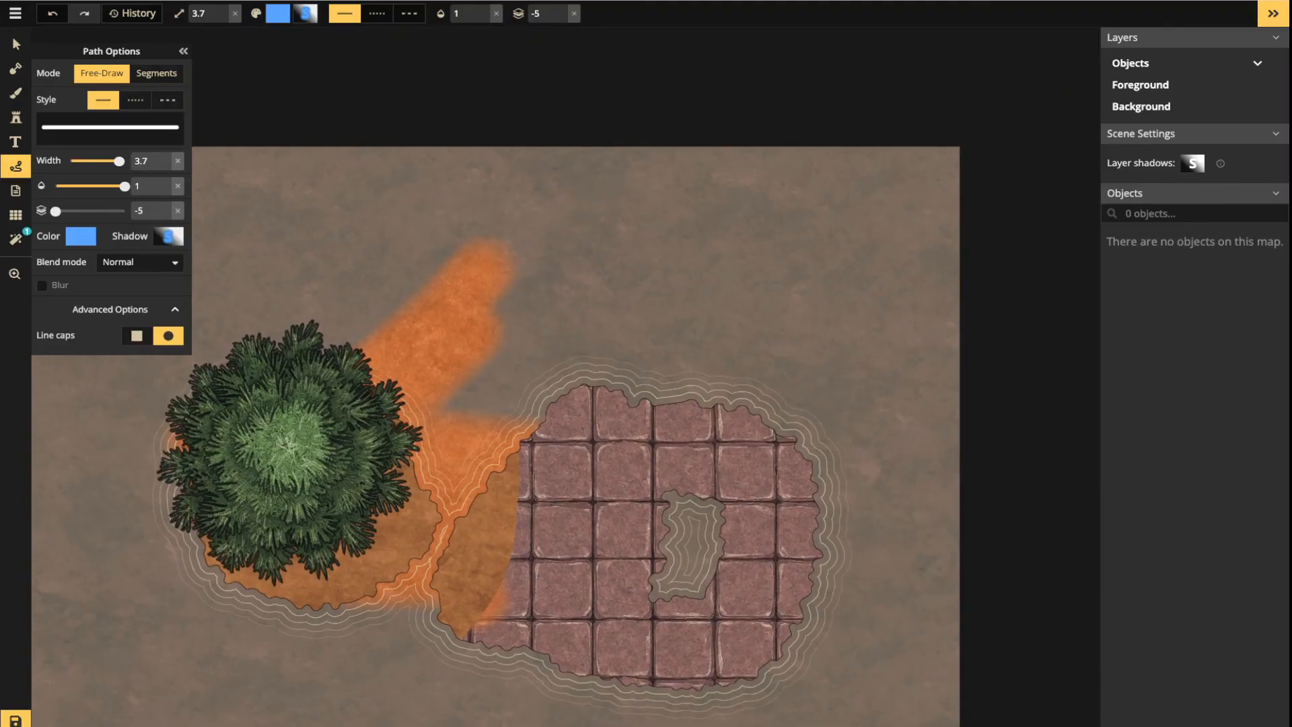
key(space)
drag(404, 557, 440, 531)
key(space)
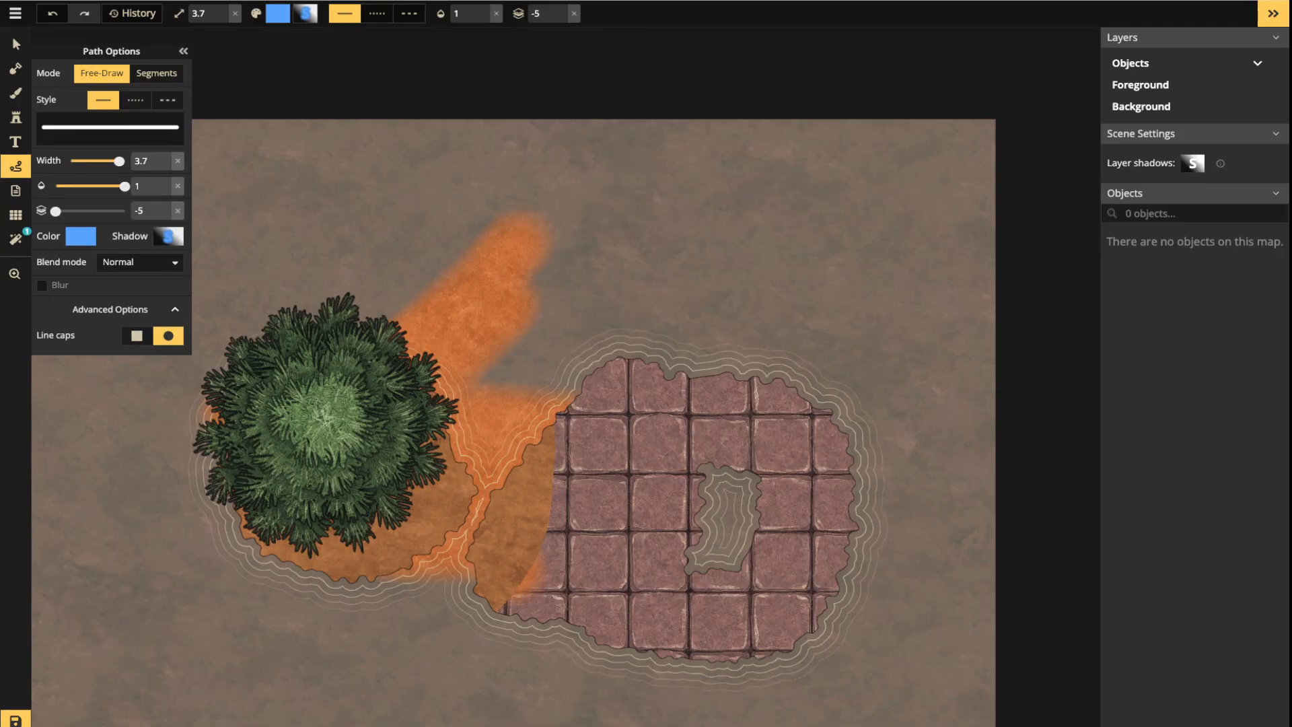
mouse_move(791, 167)
mouse_down()
mouse_move(700, 181)
mouse_move(601, 239)
mouse_move(660, 288)
mouse_move(772, 314)
mouse_move(823, 389)
mouse_move(777, 425)
mouse_move(510, 530)
mouse_move(640, 592)
mouse_move(757, 619)
mouse_move(585, 711)
mouse_move(486, 724)
mouse_up()
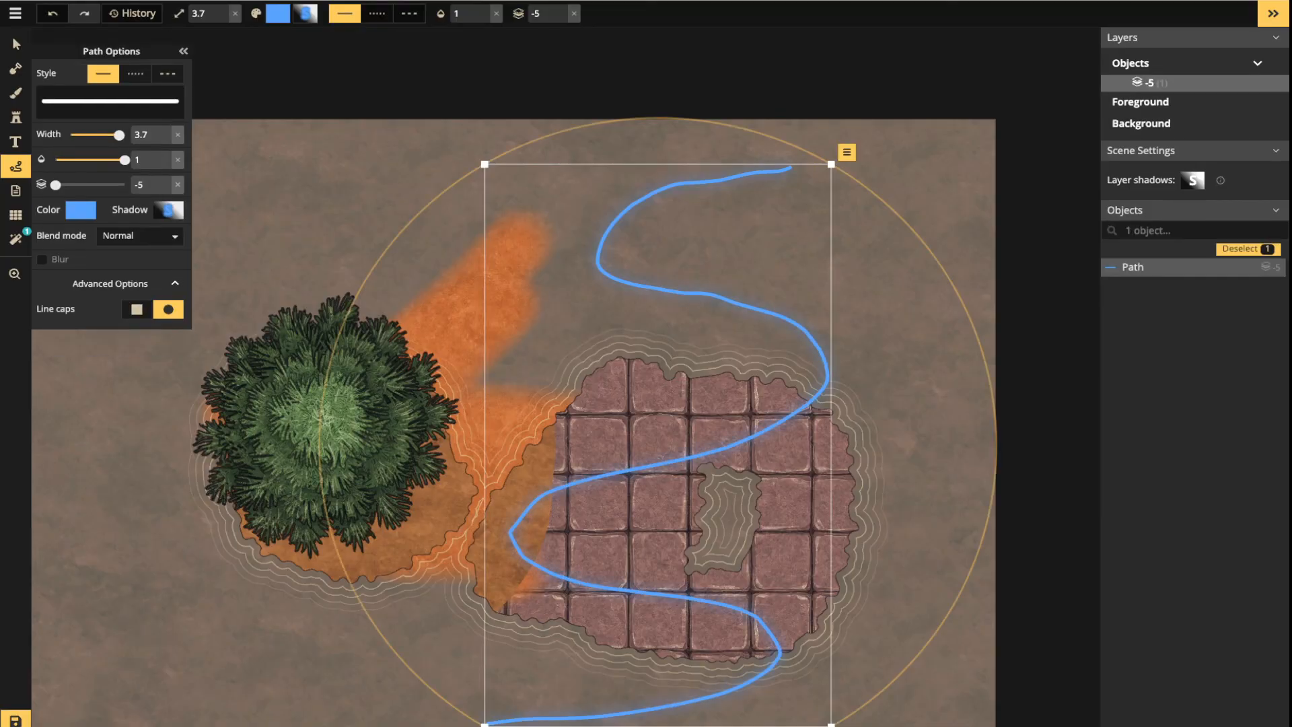
key(Escape)
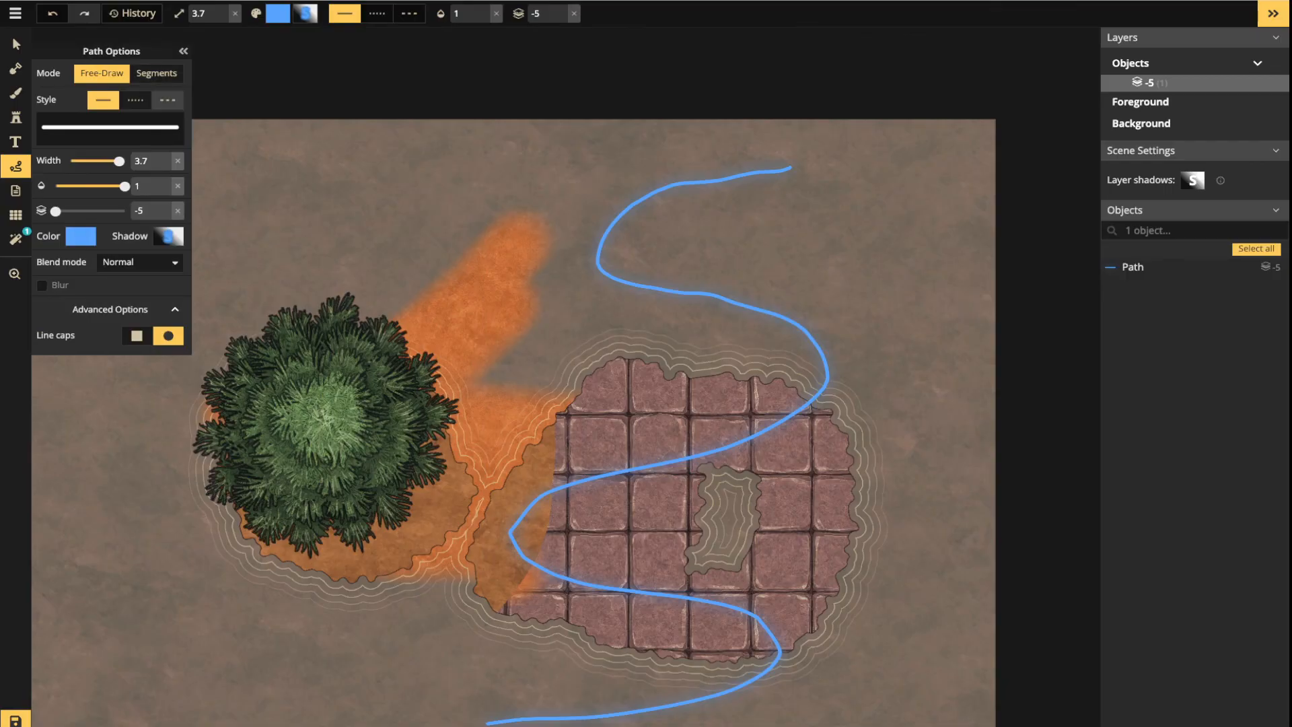
Draw two solid blue arrows along the winding path, one inside its upper bend and one on the tiled area
click(135, 101)
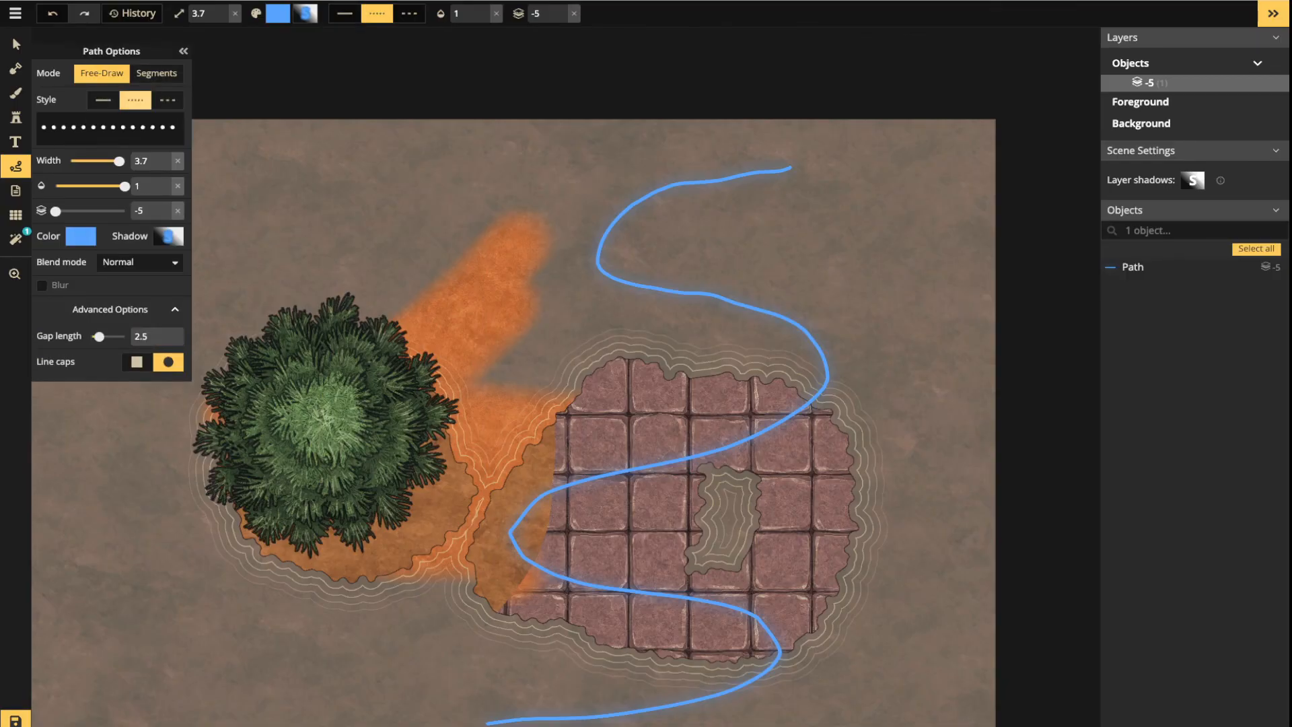
click(103, 100)
mouse_move(645, 211)
mouse_down()
mouse_move(676, 197)
mouse_move(631, 257)
mouse_move(659, 249)
mouse_move(643, 275)
mouse_move(647, 264)
mouse_up()
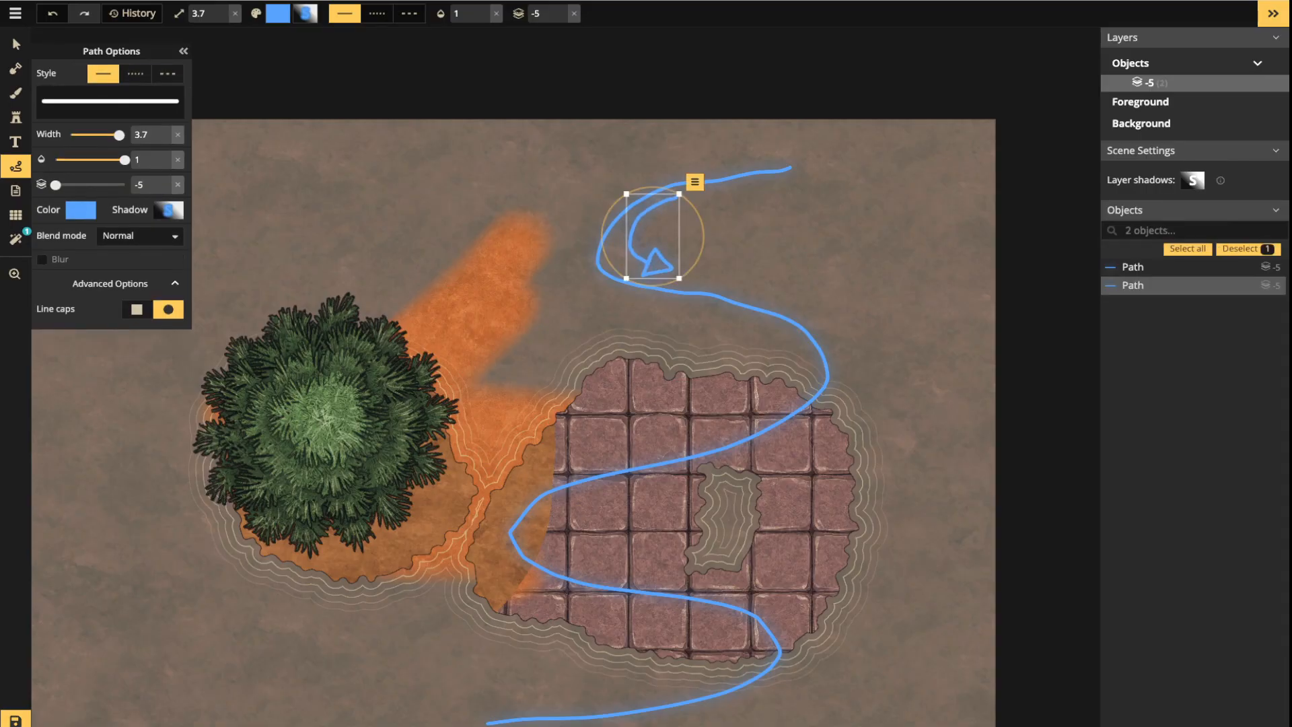
key(Escape)
mouse_move(774, 447)
mouse_down()
mouse_move(656, 496)
mouse_move(666, 504)
mouse_up()
key(Escape)
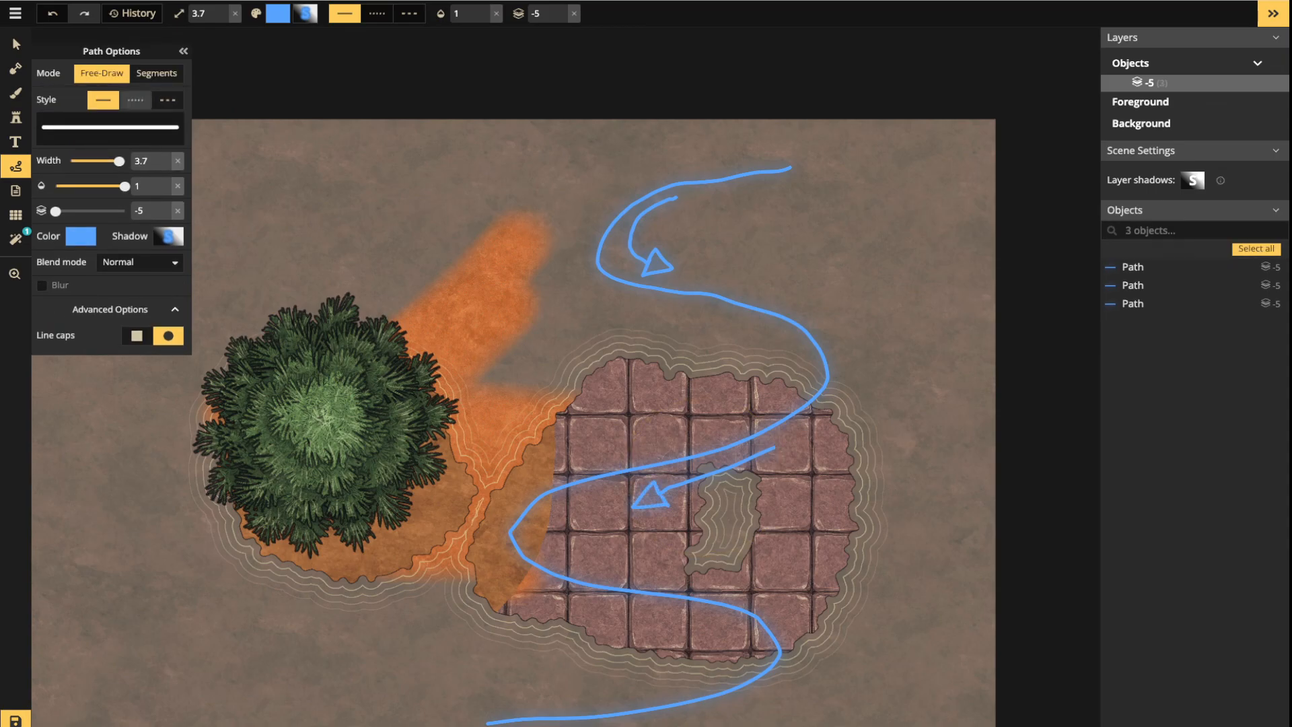
Draw white dotted free-hand paths around the upper bend of the blue path, including a wide detour over the orange patch
click(135, 101)
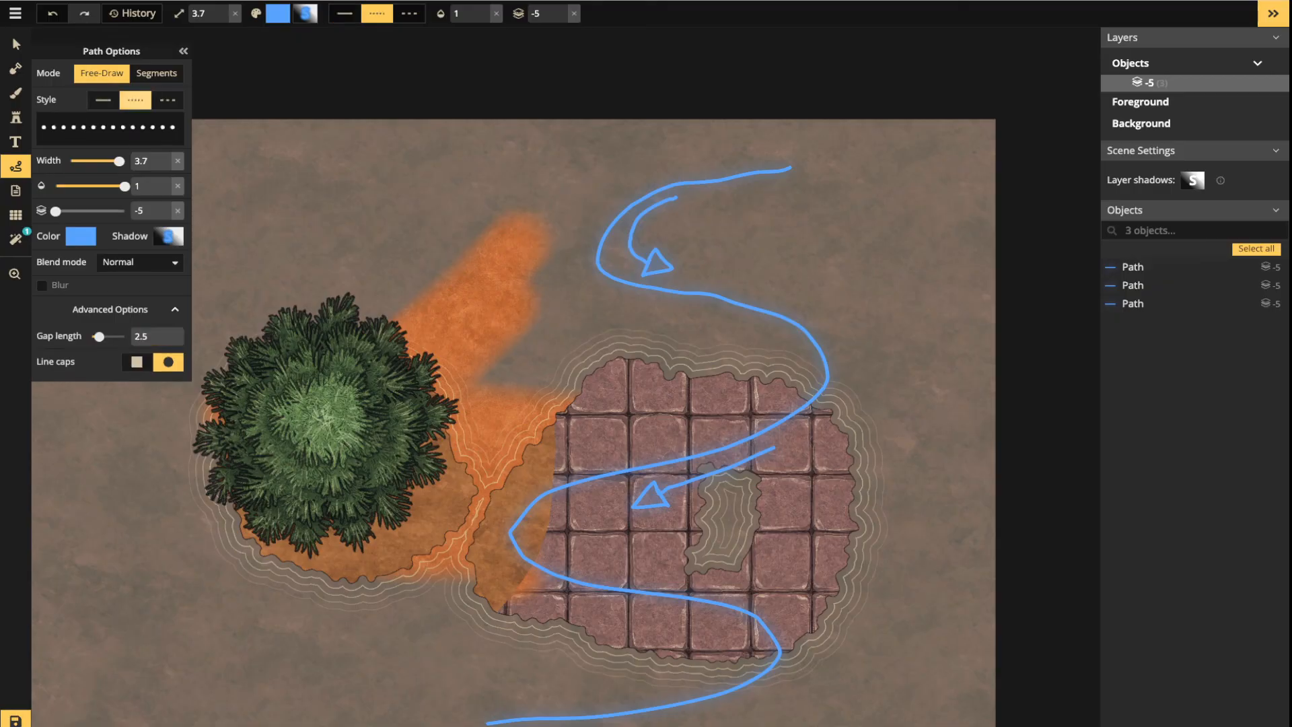
click(81, 236)
click(172, 326)
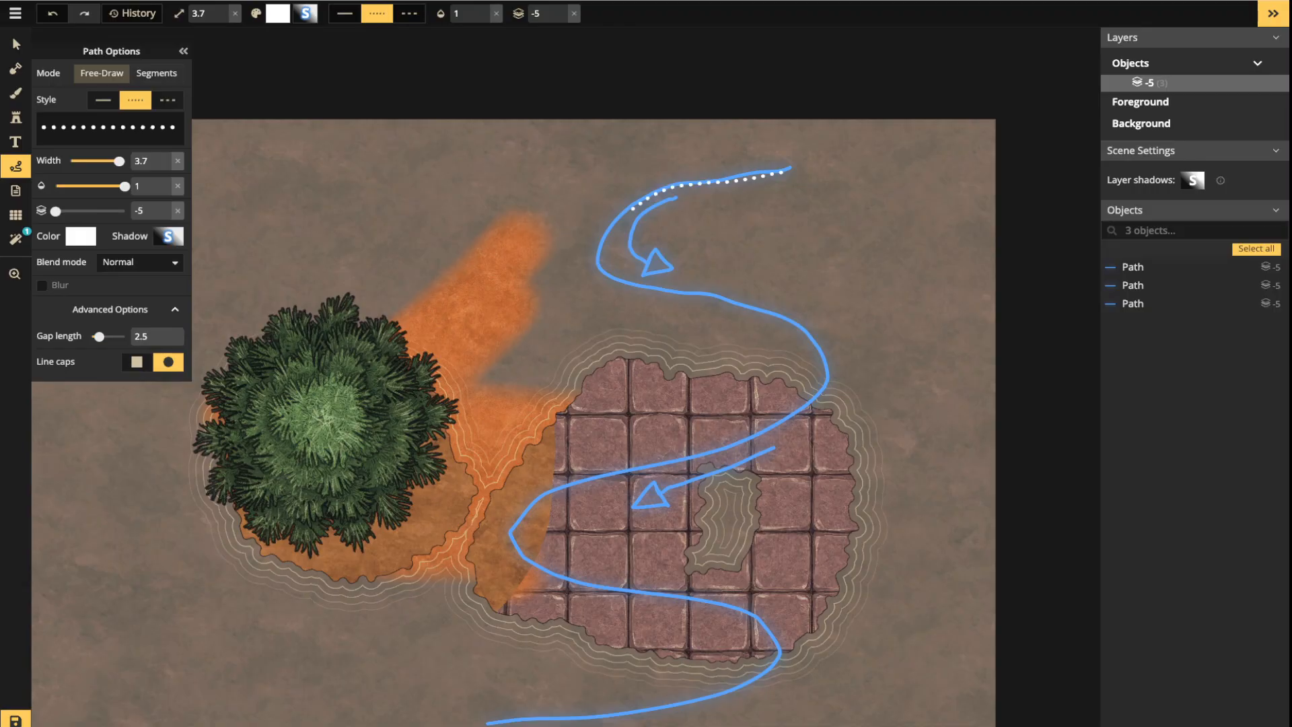
mouse_move(635, 267)
mouse_down()
mouse_move(622, 219)
mouse_move(676, 179)
mouse_move(551, 209)
mouse_move(538, 280)
mouse_up()
drag(638, 301, 747, 308)
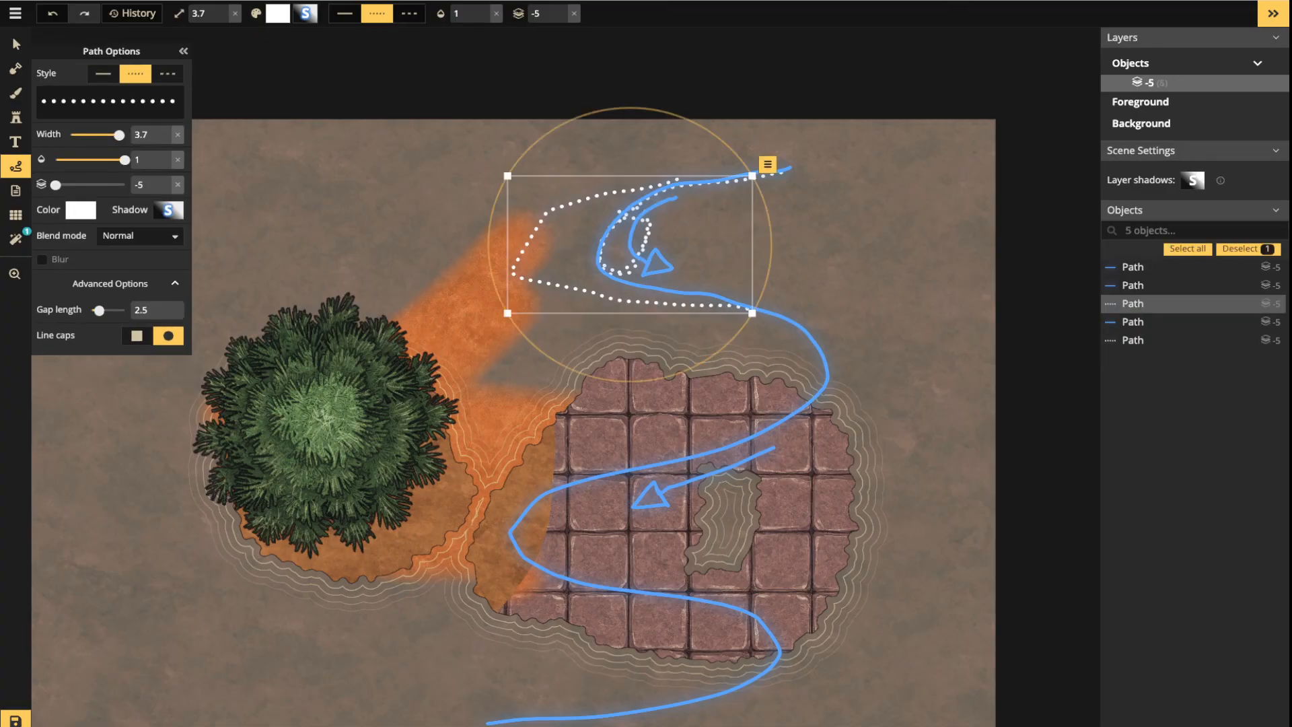
key(Escape)
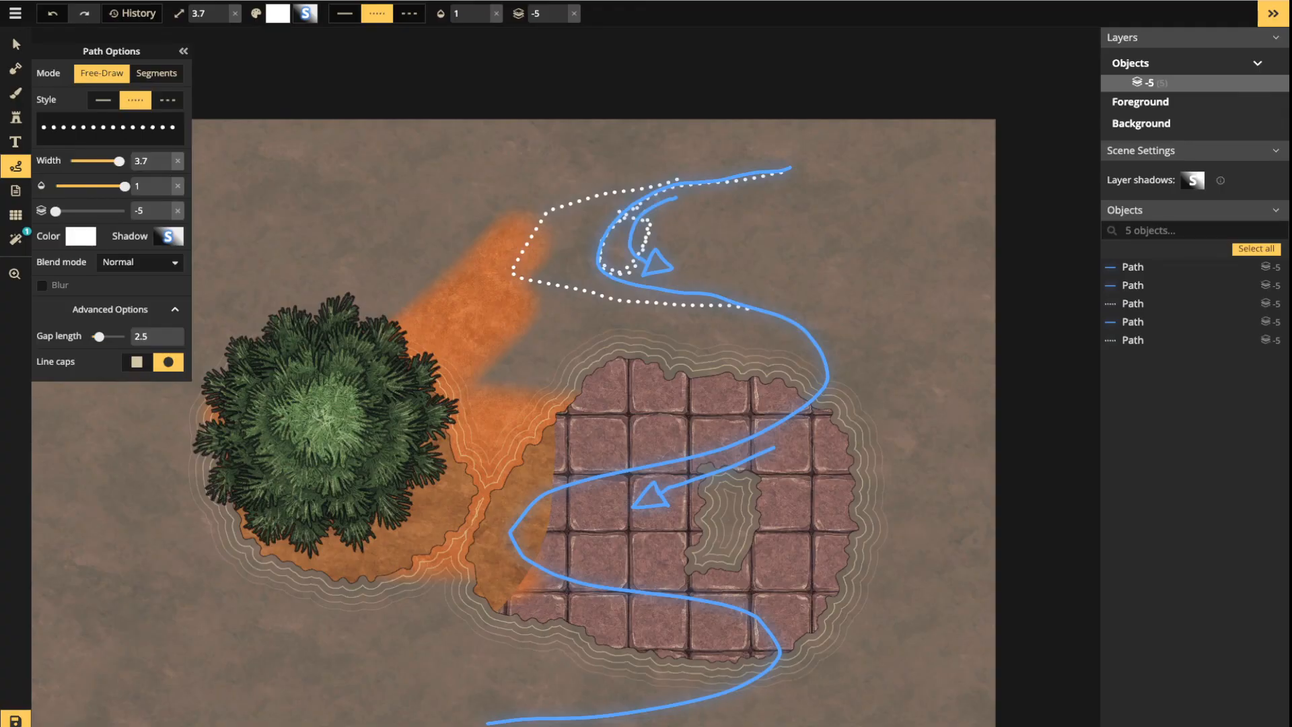
Draw winding white dotted free-hand paths east of the blue path, down over the tiled area and toward its lower end, and deselect
drag(884, 202, 893, 200)
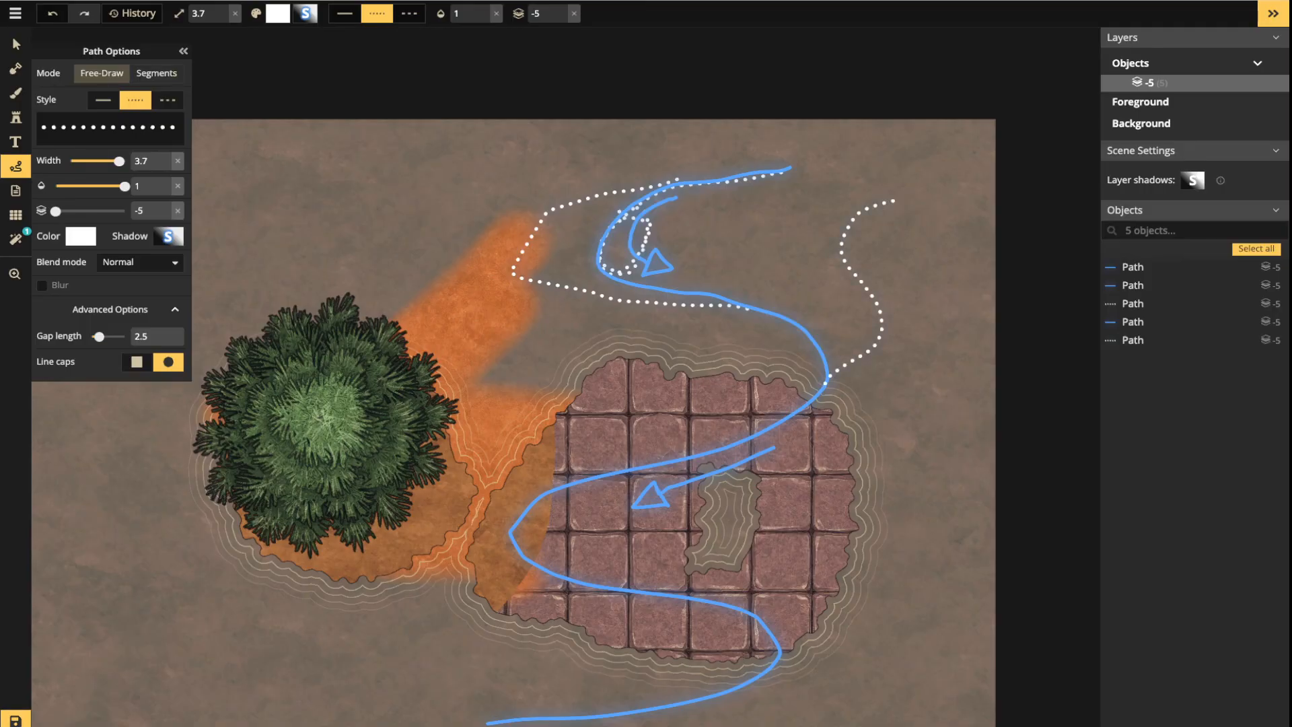
mouse_move(866, 473)
mouse_down()
mouse_move(787, 516)
mouse_move(818, 606)
mouse_up()
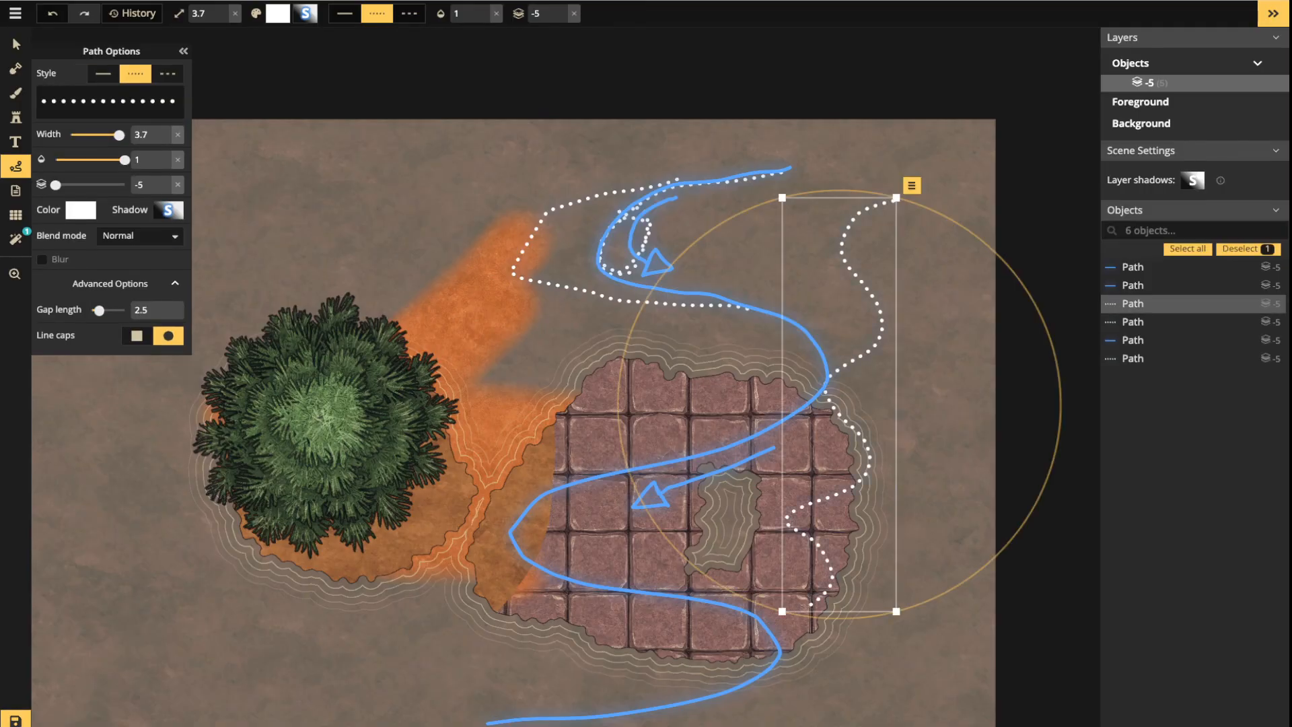
click(962, 379)
drag(963, 380, 953, 378)
mouse_move(888, 432)
mouse_down()
mouse_move(966, 543)
mouse_move(890, 562)
mouse_up()
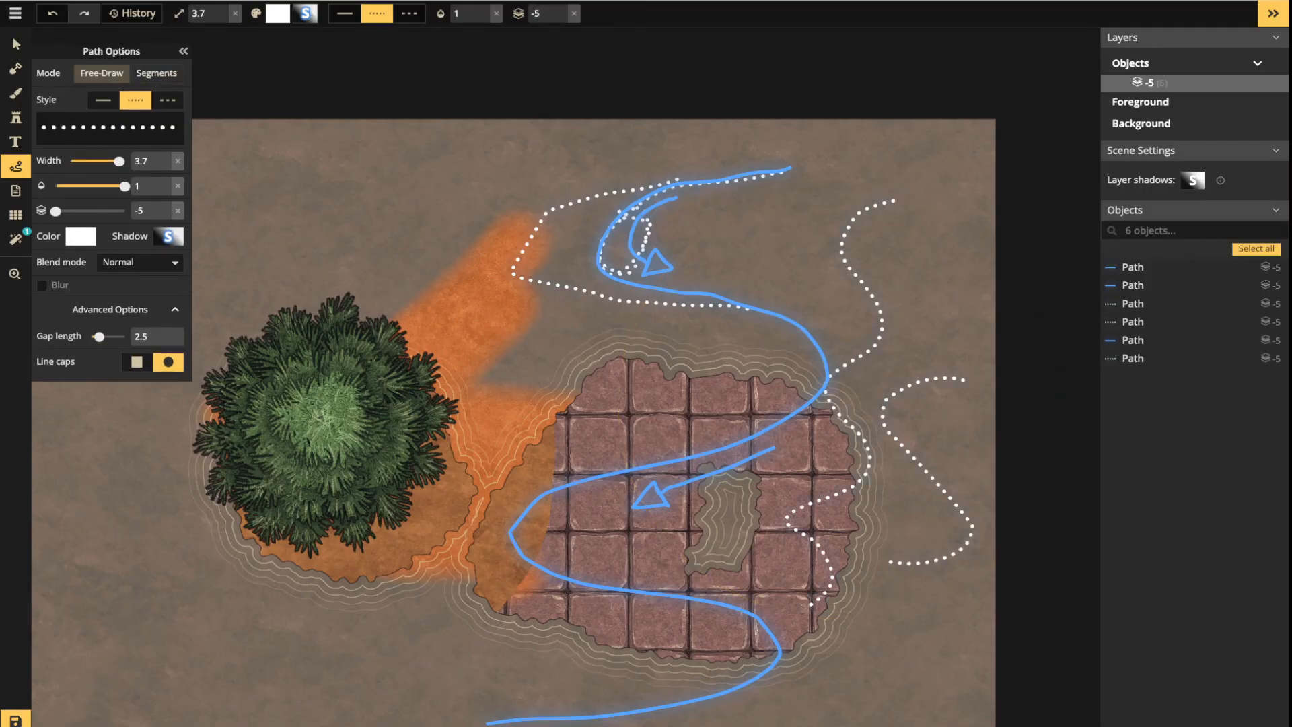
drag(584, 695, 553, 705)
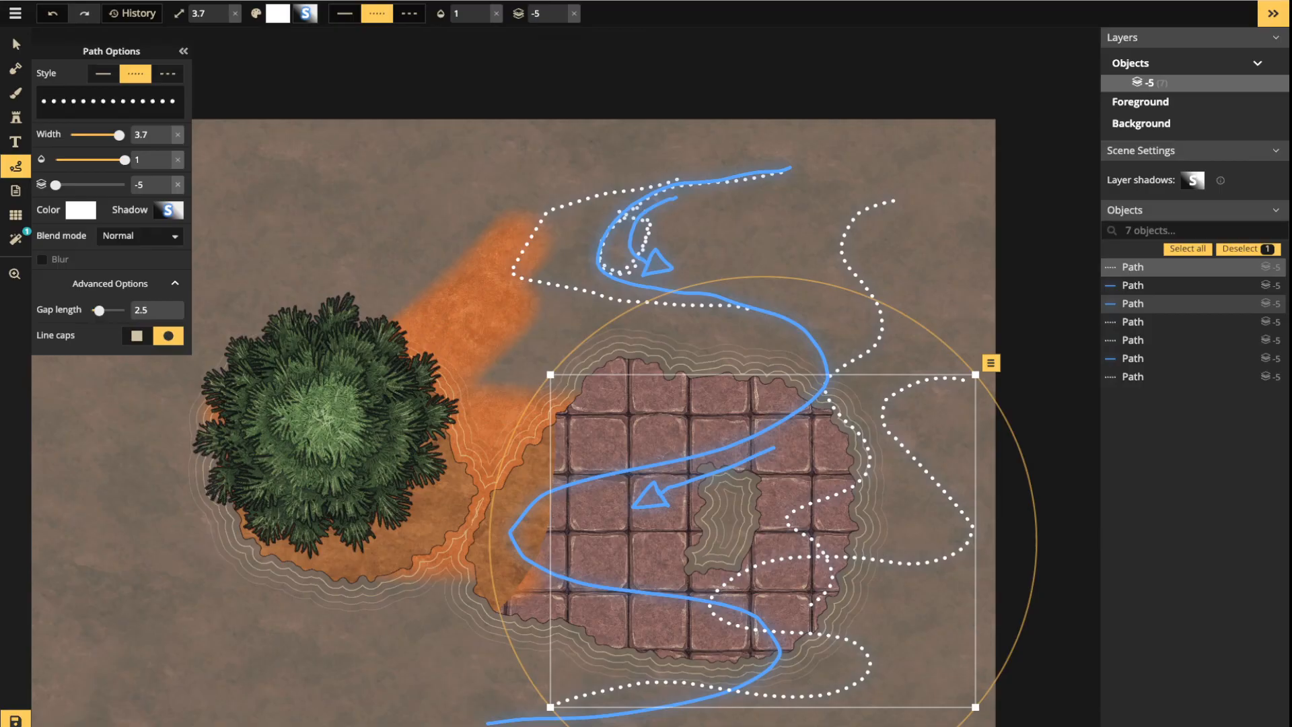
key(Escape)
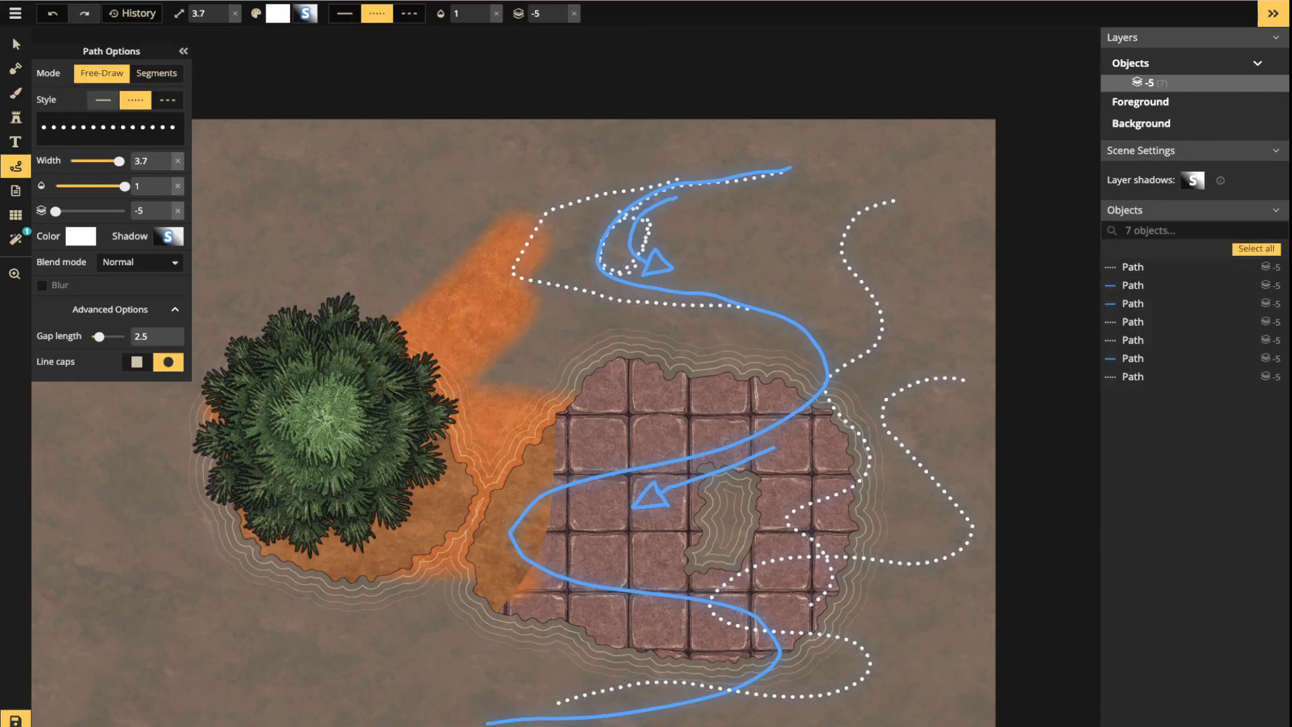
Draw a solid light blue (90D1FF) free-hand path ending in an arrowhead along the blue path's bend on the tiled area, and deselect it
click(103, 100)
click(80, 236)
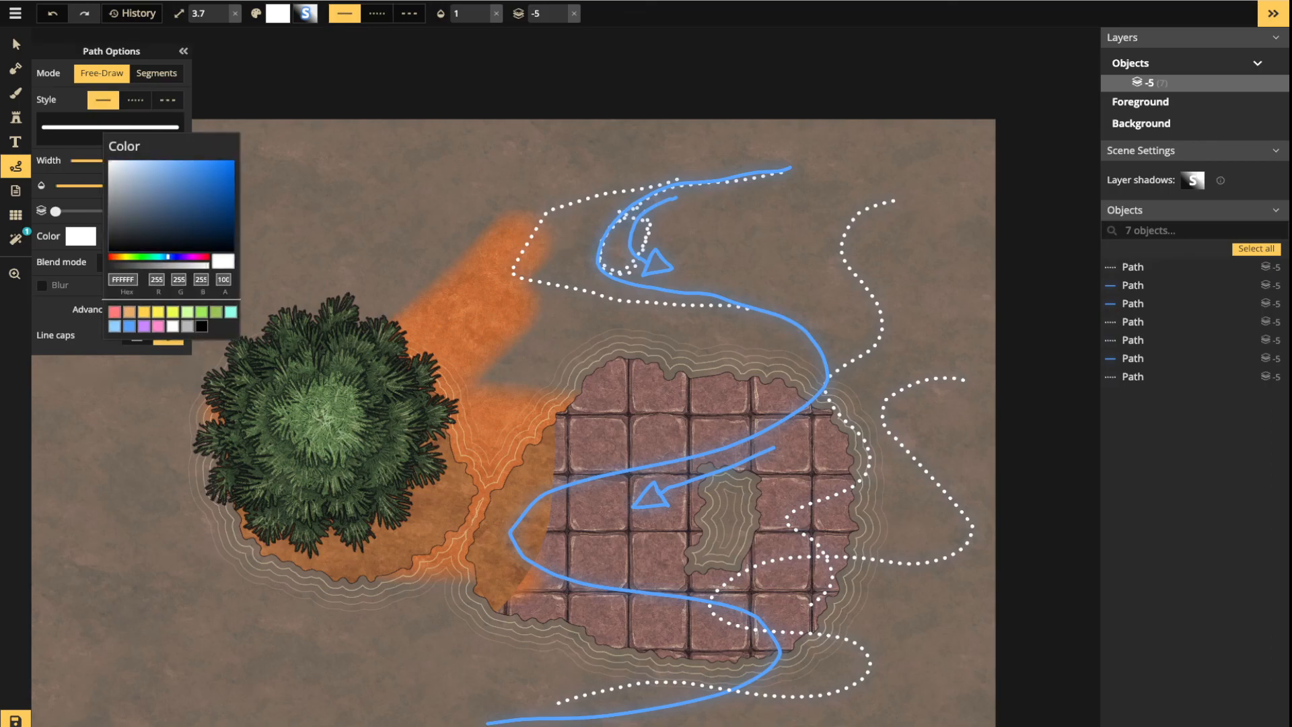
click(115, 328)
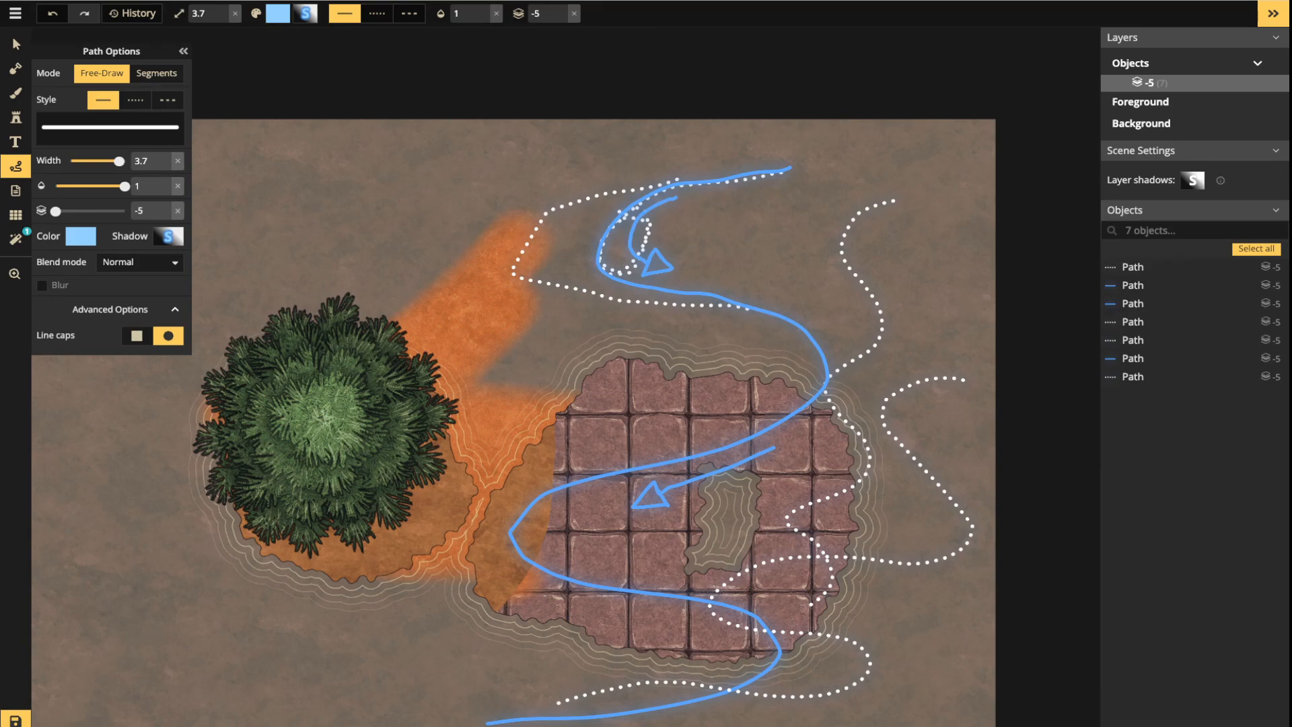
mouse_move(790, 412)
mouse_down()
mouse_move(603, 469)
mouse_move(522, 558)
mouse_move(609, 590)
mouse_up()
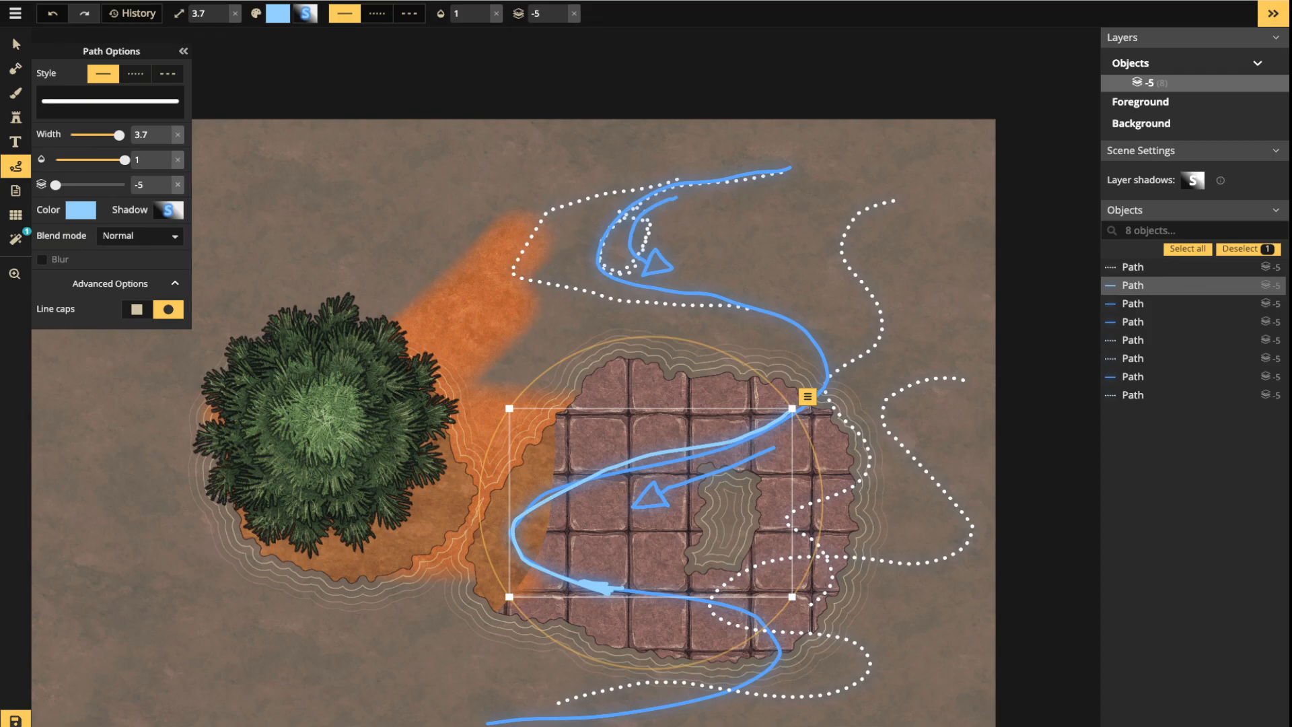
key(Escape)
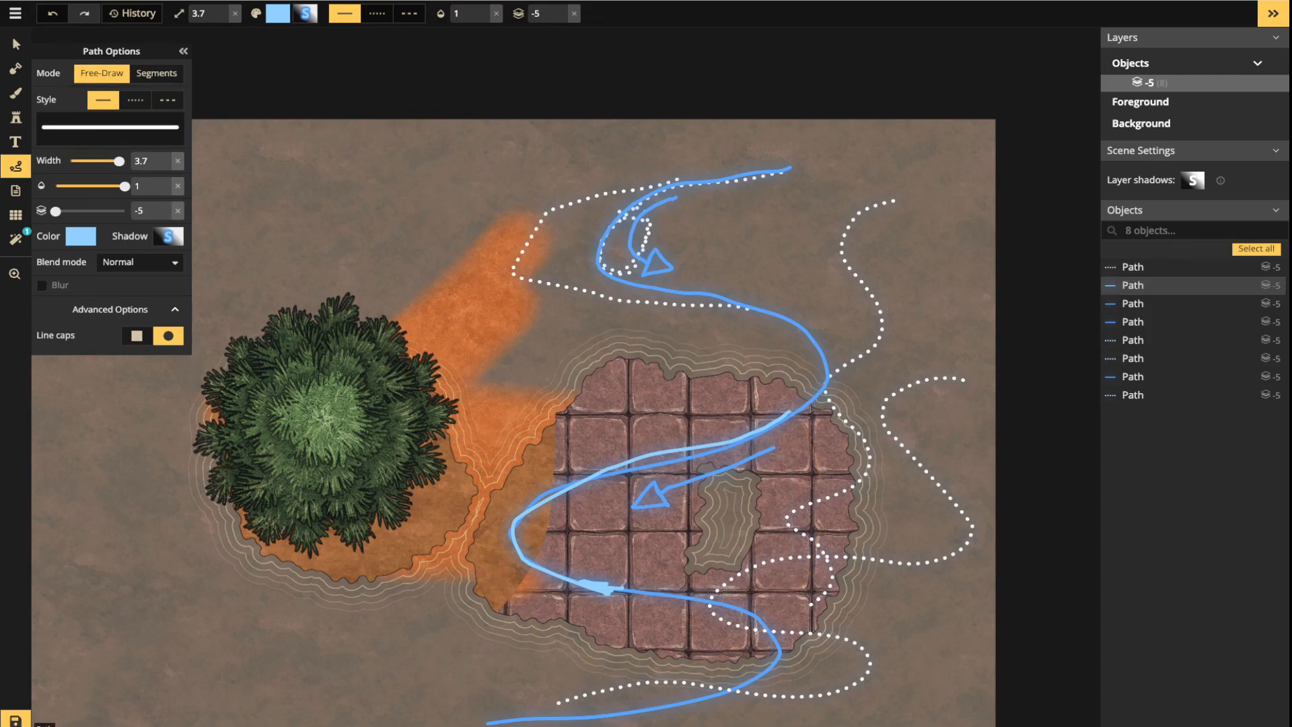
Draw a solid light red free-hand loop following the upper bend of the blue path and set its layer to 0
drag(740, 377, 426, 443)
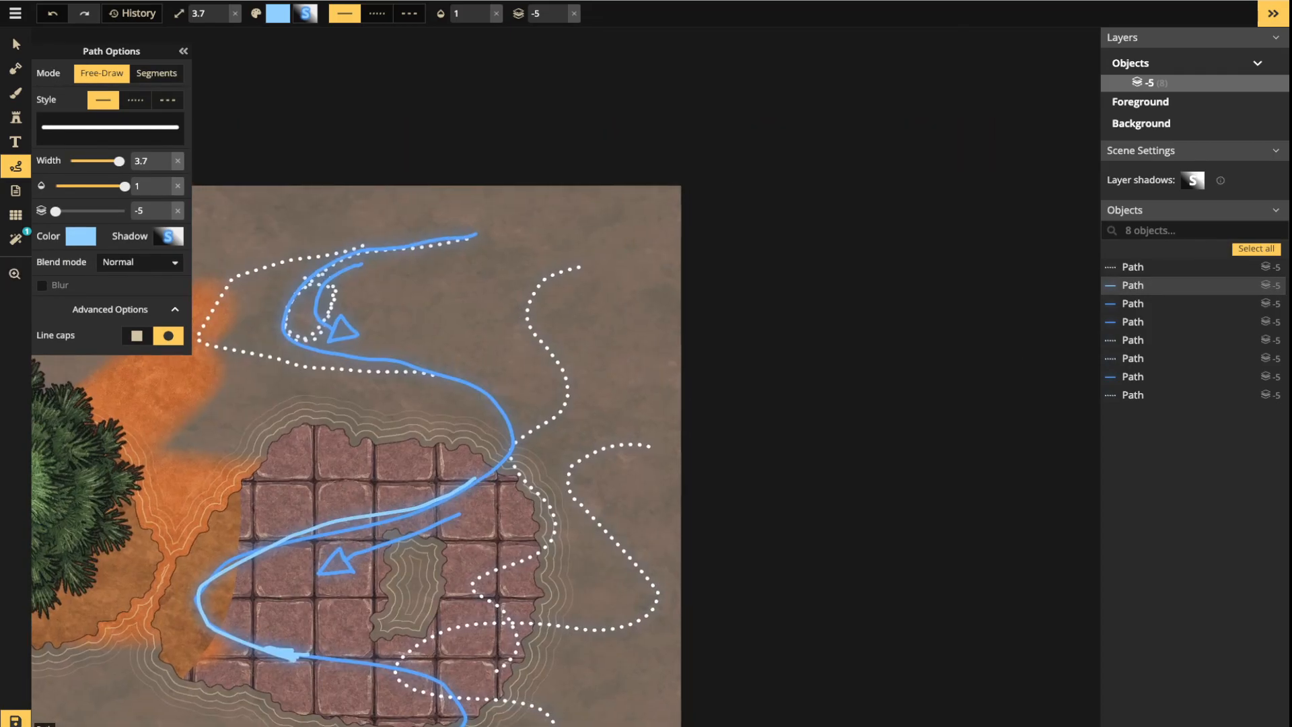
click(81, 236)
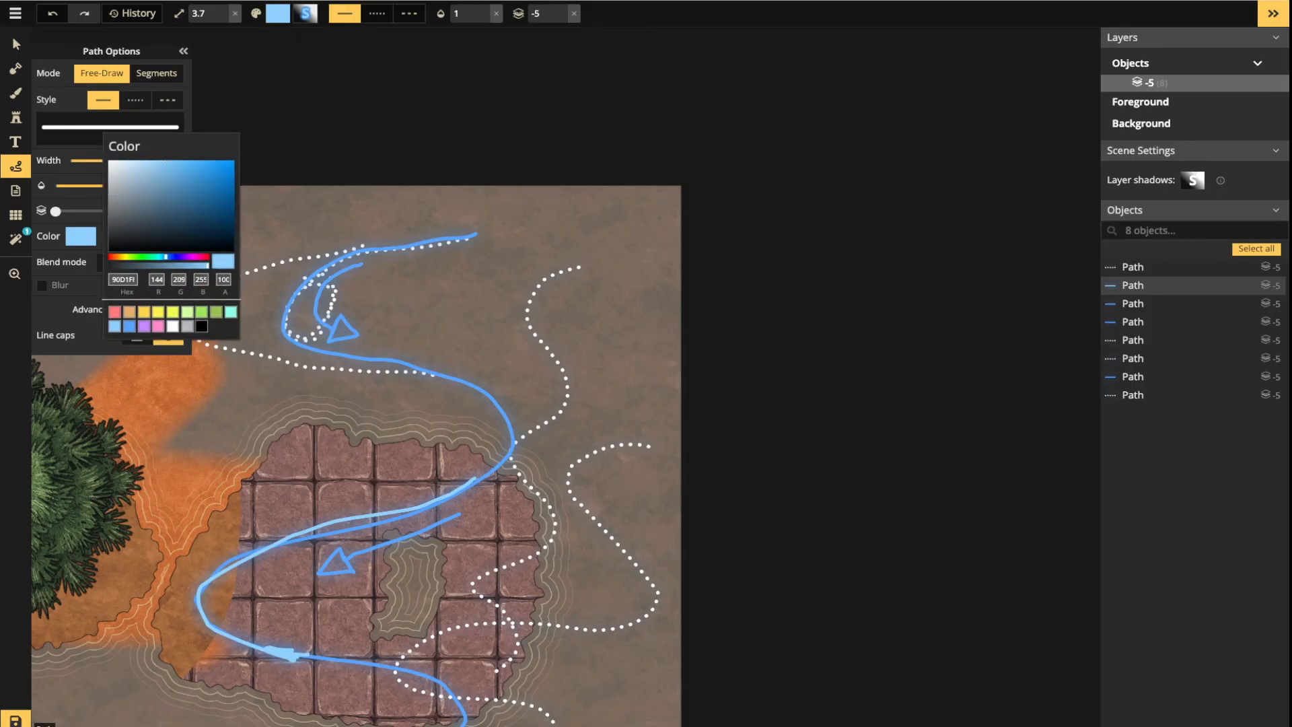
click(115, 312)
scroll(411, 303, up, 2)
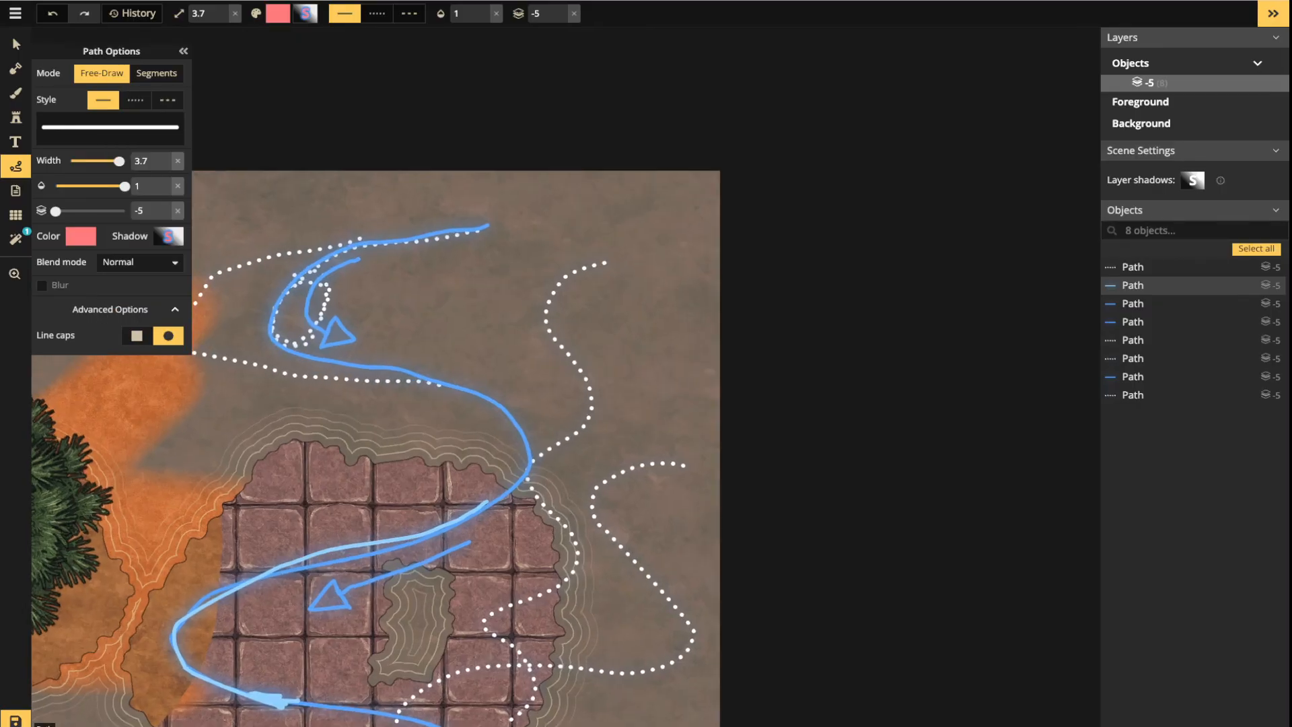
drag(410, 303, 592, 347)
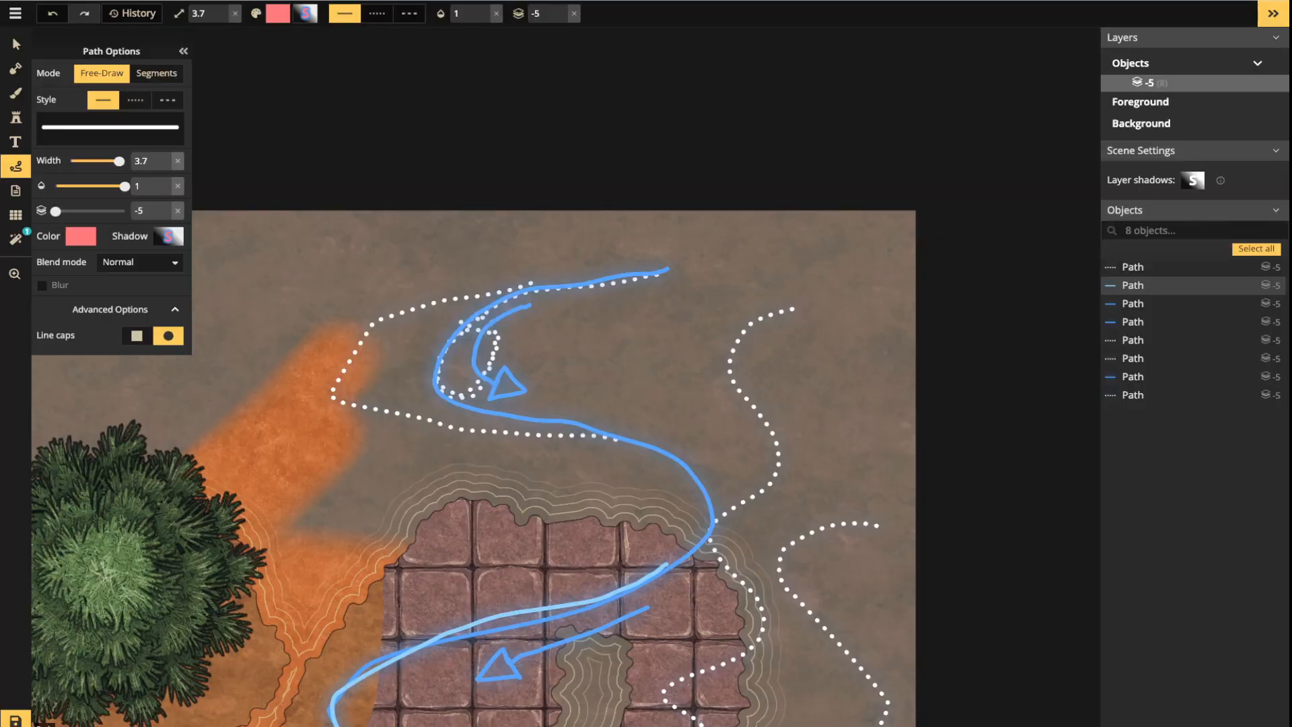
mouse_move(656, 273)
mouse_down()
mouse_move(538, 285)
mouse_move(439, 355)
mouse_move(551, 424)
mouse_move(596, 387)
mouse_move(535, 356)
mouse_move(636, 269)
mouse_up()
click(561, 8)
click(561, 9)
click(562, 9)
click(561, 9)
click(561, 9)
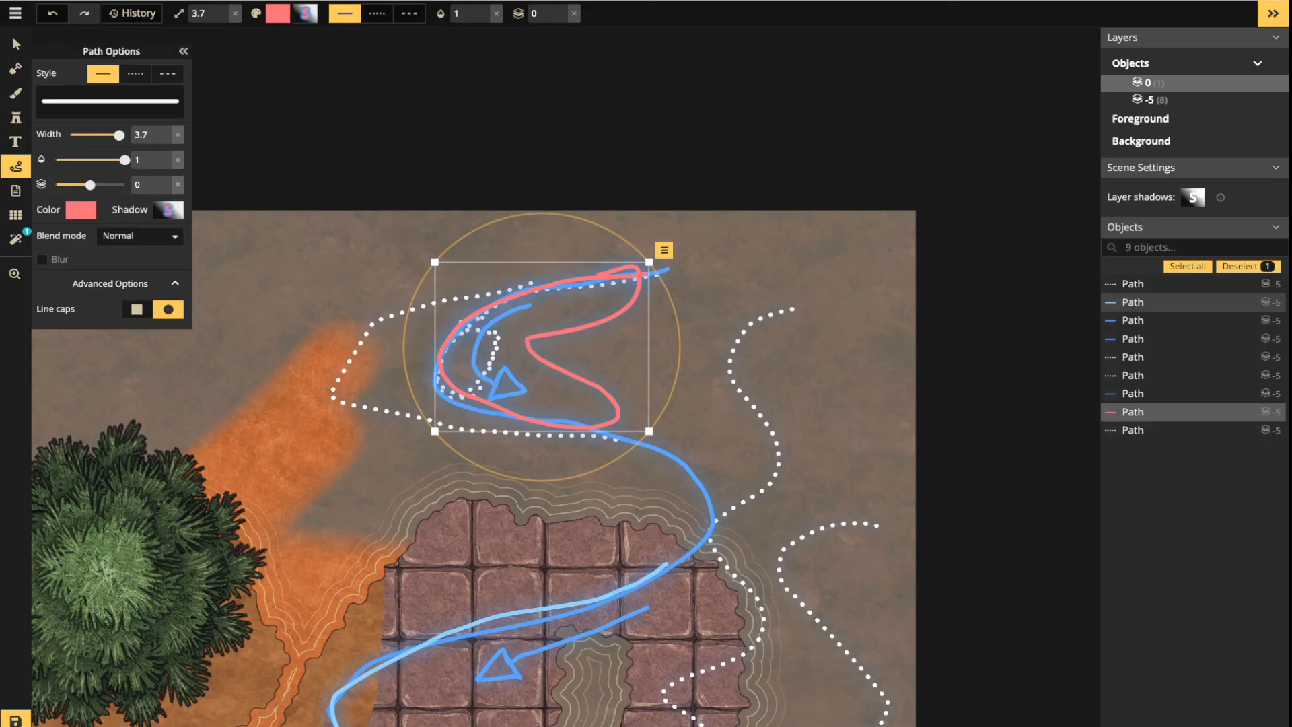
Draw two short light red strokes crossing the blue path at the start and end of its upper bend, and deselect
drag(668, 390, 593, 465)
drag(615, 215, 668, 294)
key(Escape)
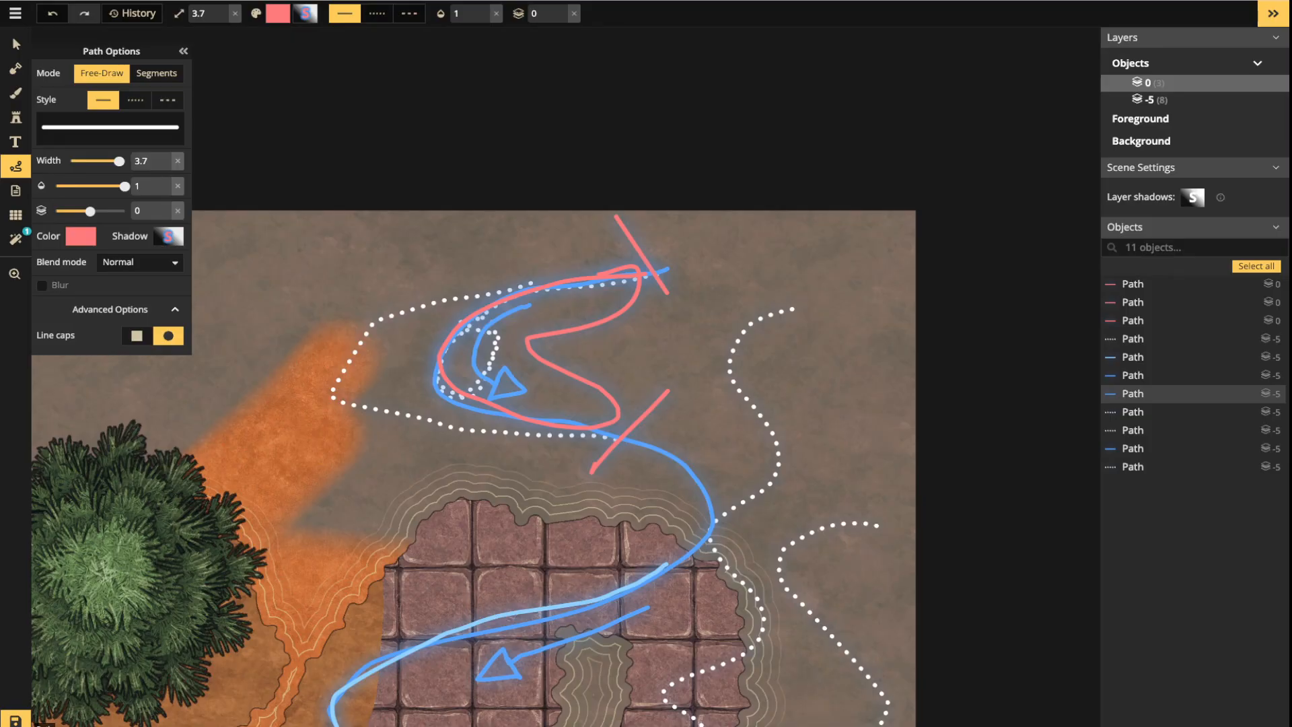
Draw several solid light red free-hand branches spreading out from the lower end of the blue path
key(space)
drag(592, 471, 714, 118)
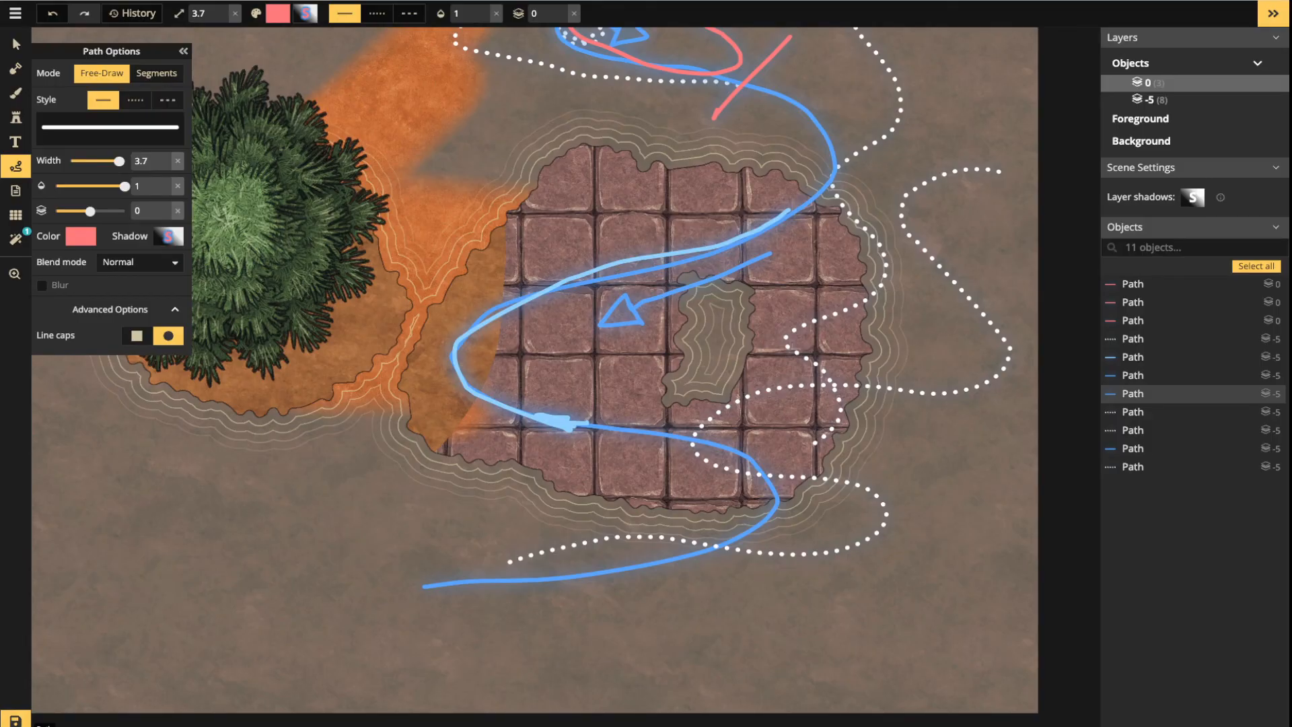
drag(429, 584, 372, 641)
key(Escape)
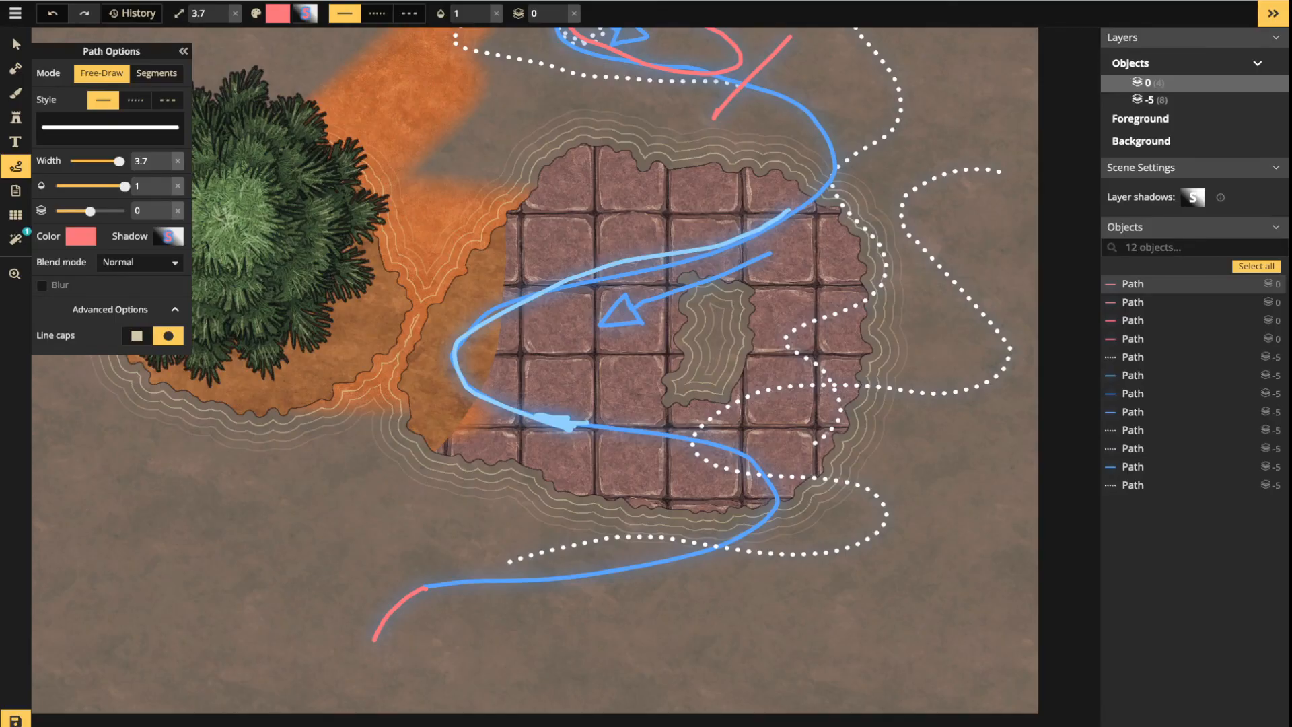
mouse_move(426, 589)
mouse_down()
mouse_move(409, 644)
mouse_move(417, 680)
mouse_up()
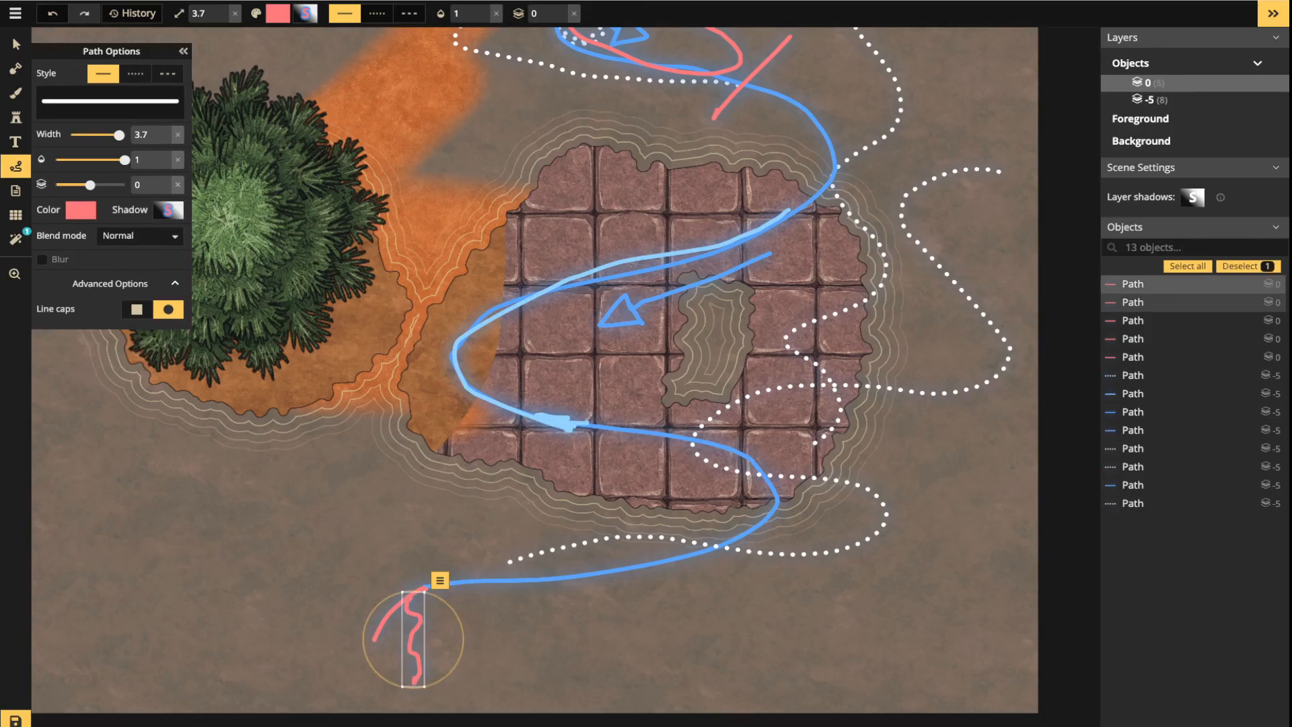
drag(391, 609, 298, 632)
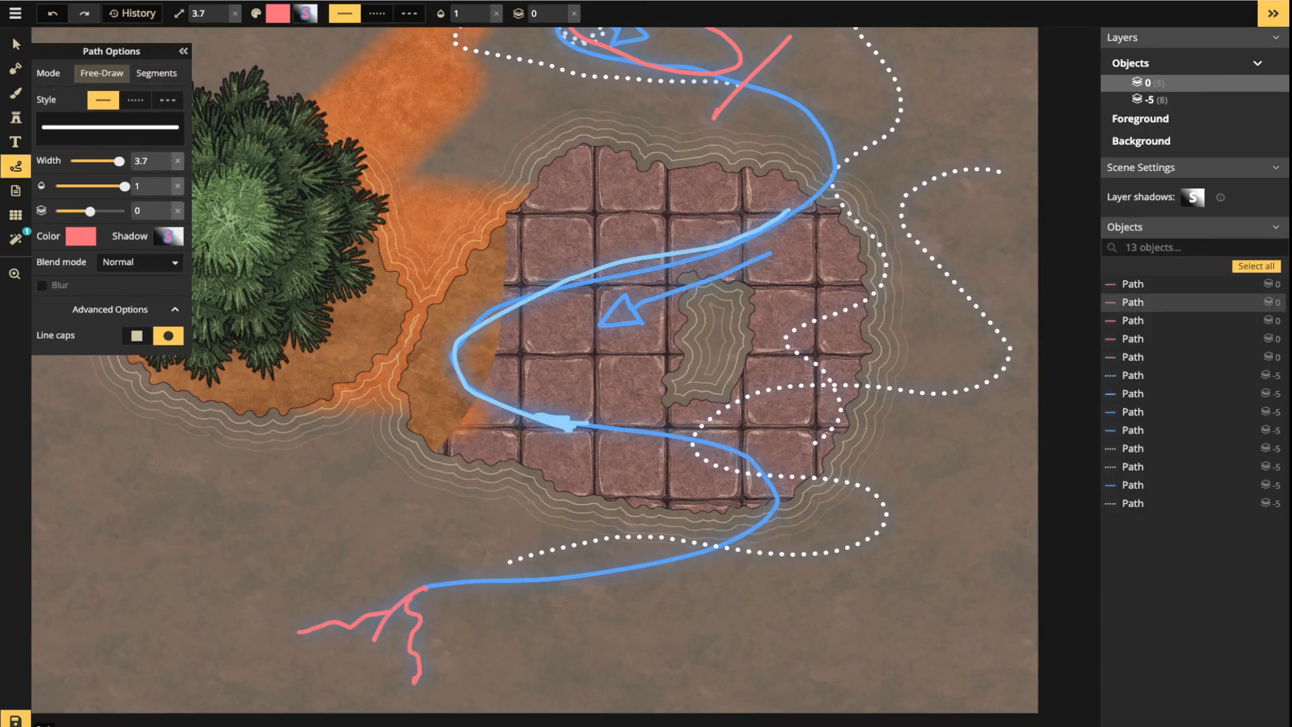
mouse_move(437, 583)
mouse_down()
mouse_move(415, 559)
mouse_move(314, 585)
mouse_move(288, 614)
mouse_up()
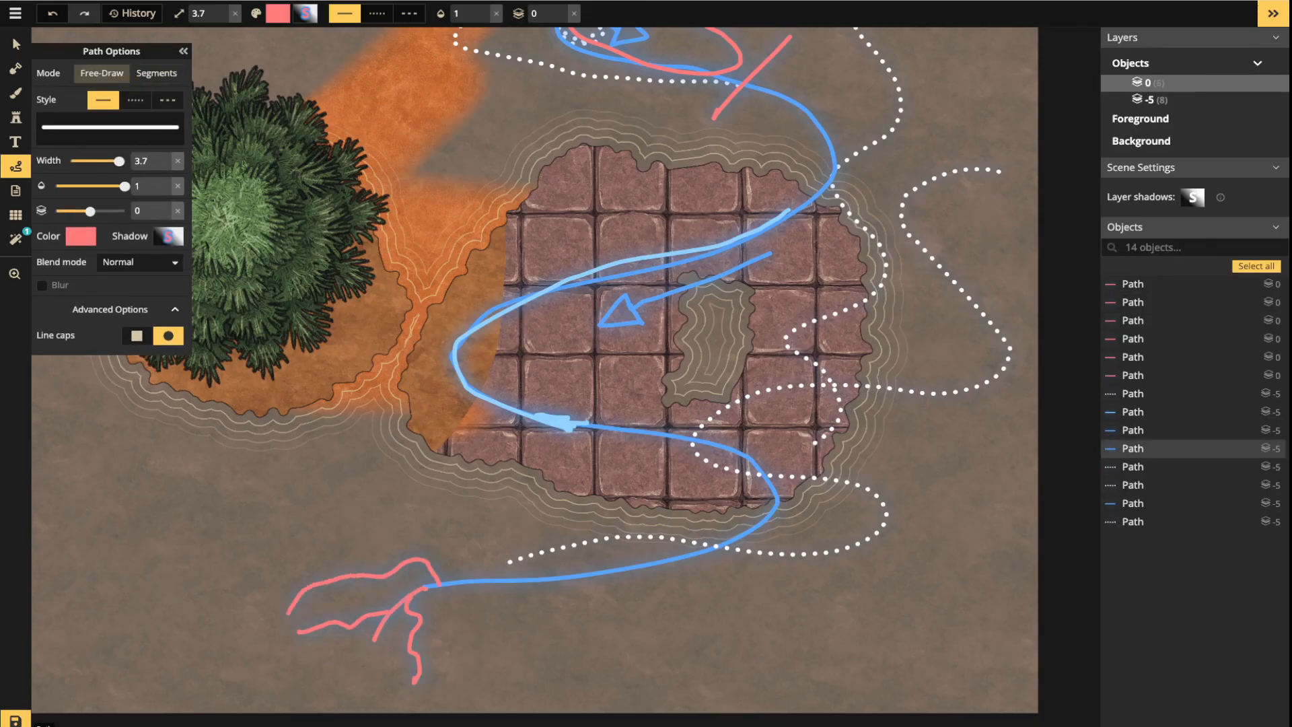
drag(418, 658, 452, 689)
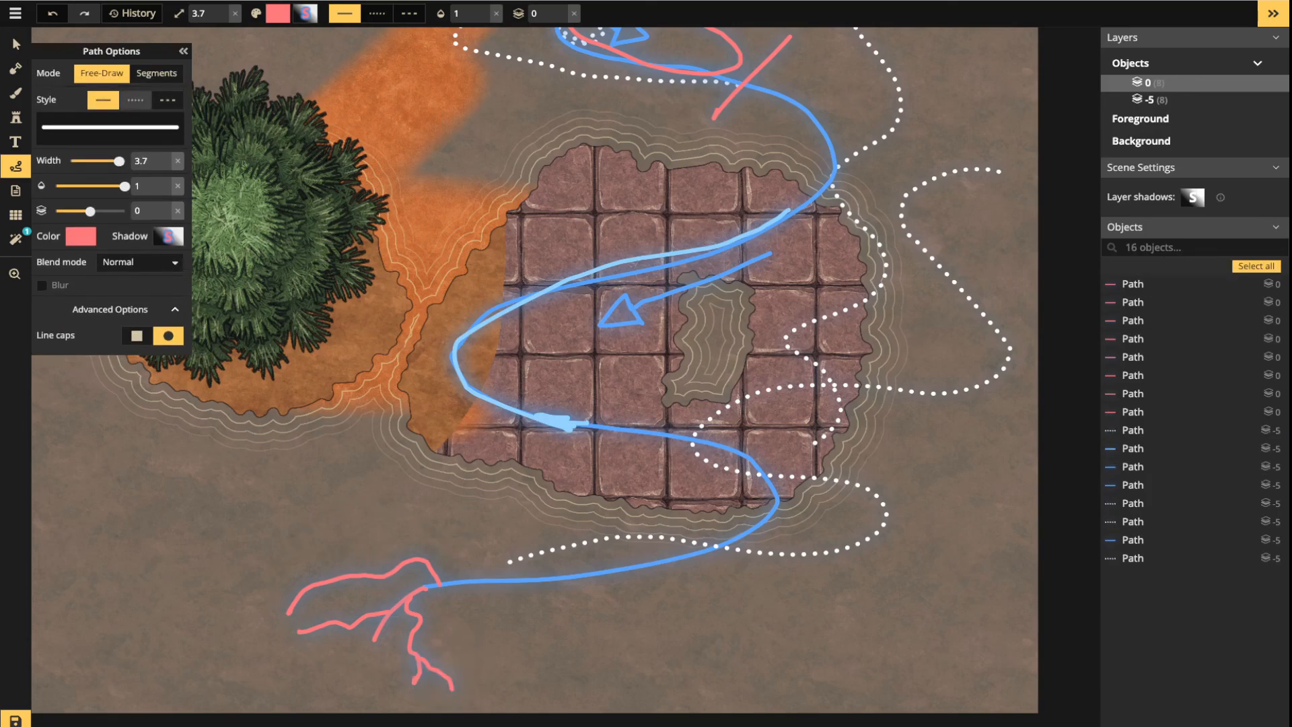
Draw light red dotted free-hand paths between the two western branches at the blue path's lower end
click(135, 100)
drag(345, 579, 336, 580)
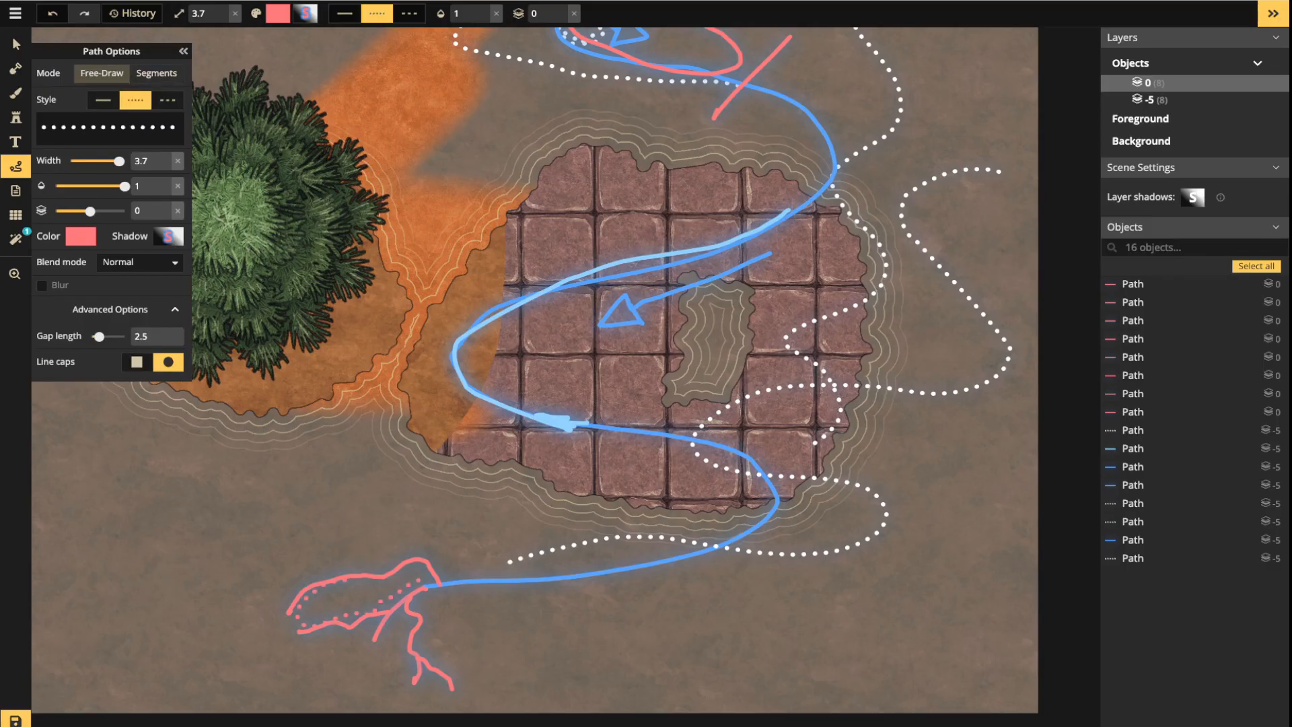
drag(396, 576, 395, 577)
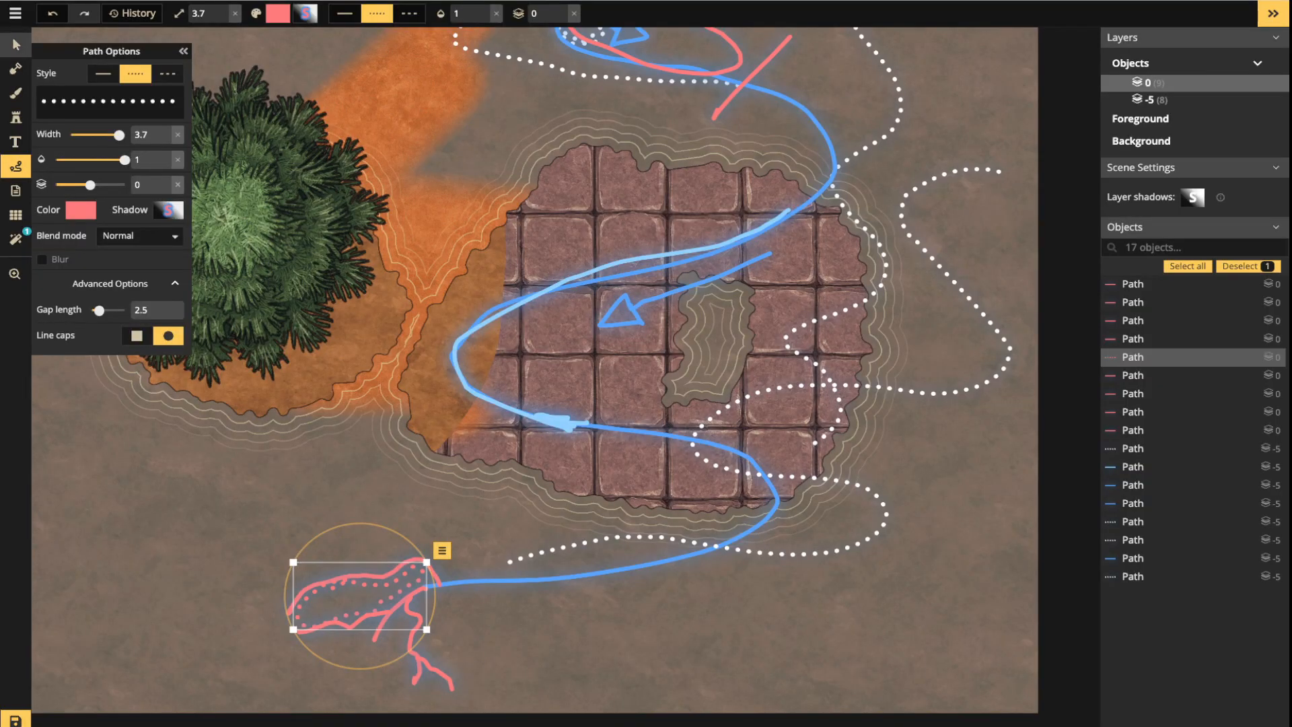
Select all the drawn paths on the map and delete them
click(16, 45)
scroll(550, 319, down, 3)
drag(550, 319, 566, 467)
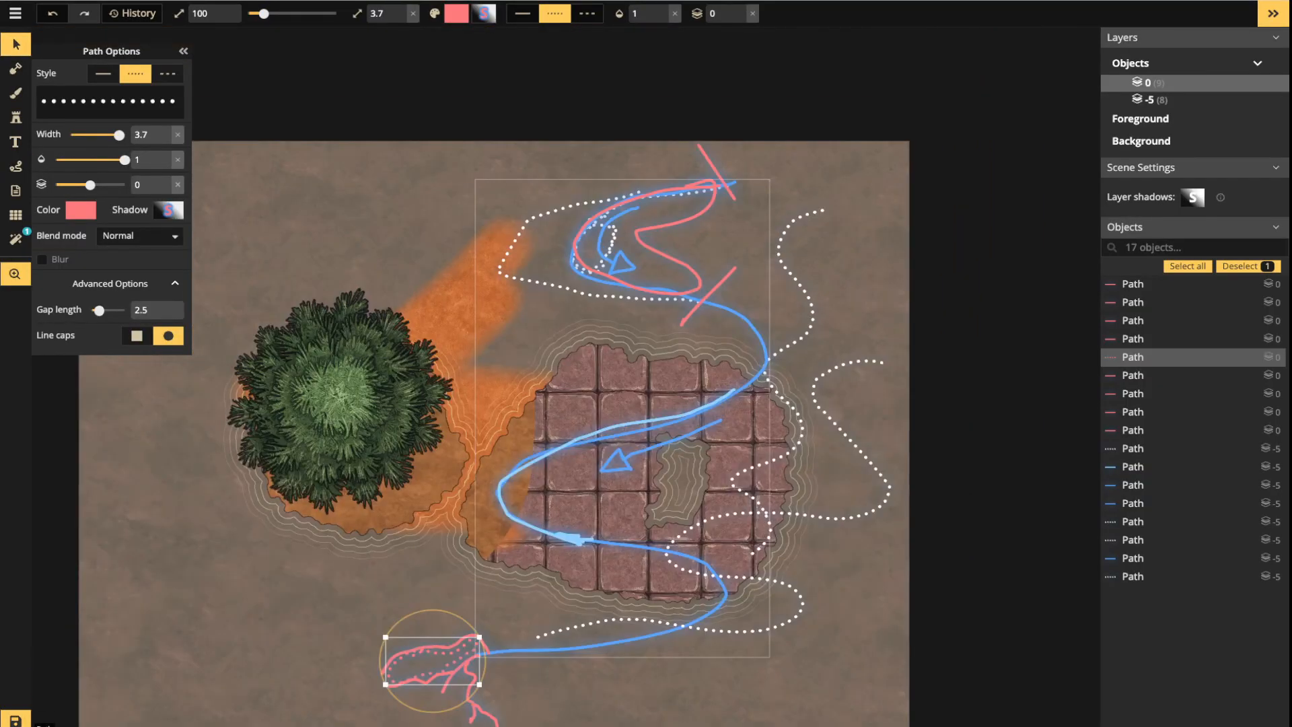
drag(256, 173, 999, 725)
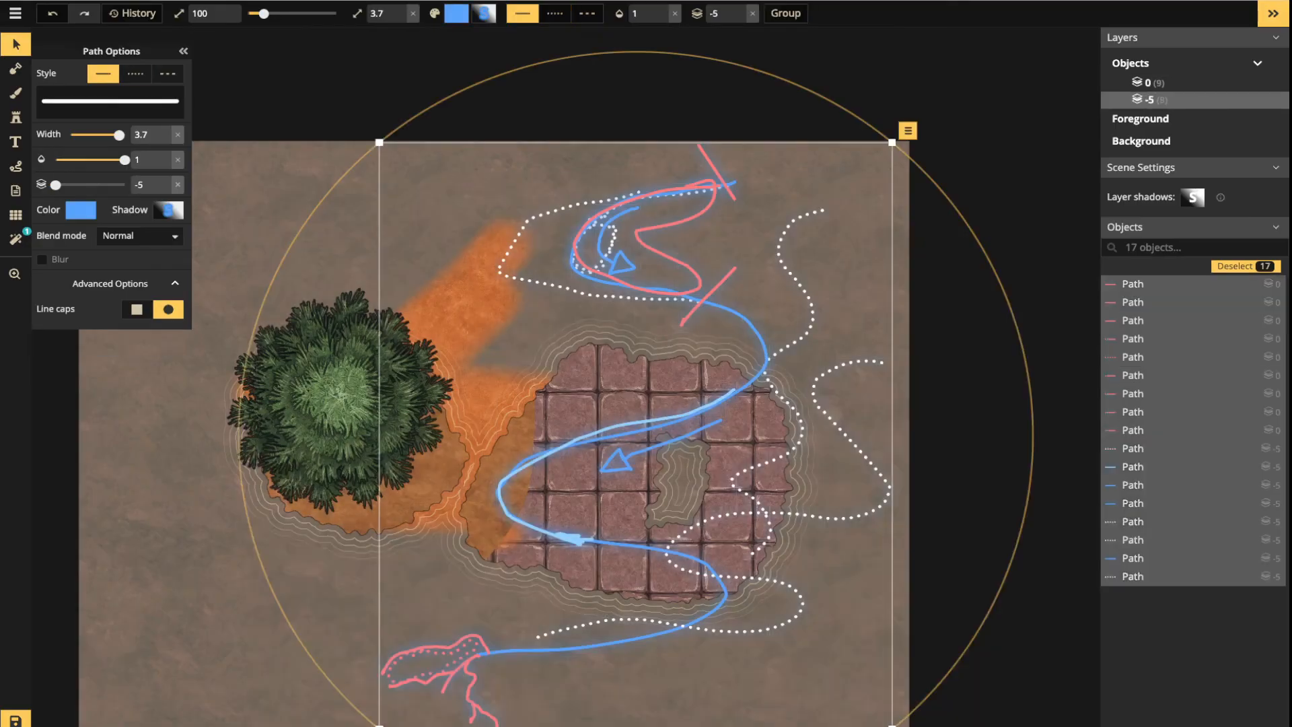
key(Delete)
scroll(486, 356, down, 1)
drag(486, 356, 557, 300)
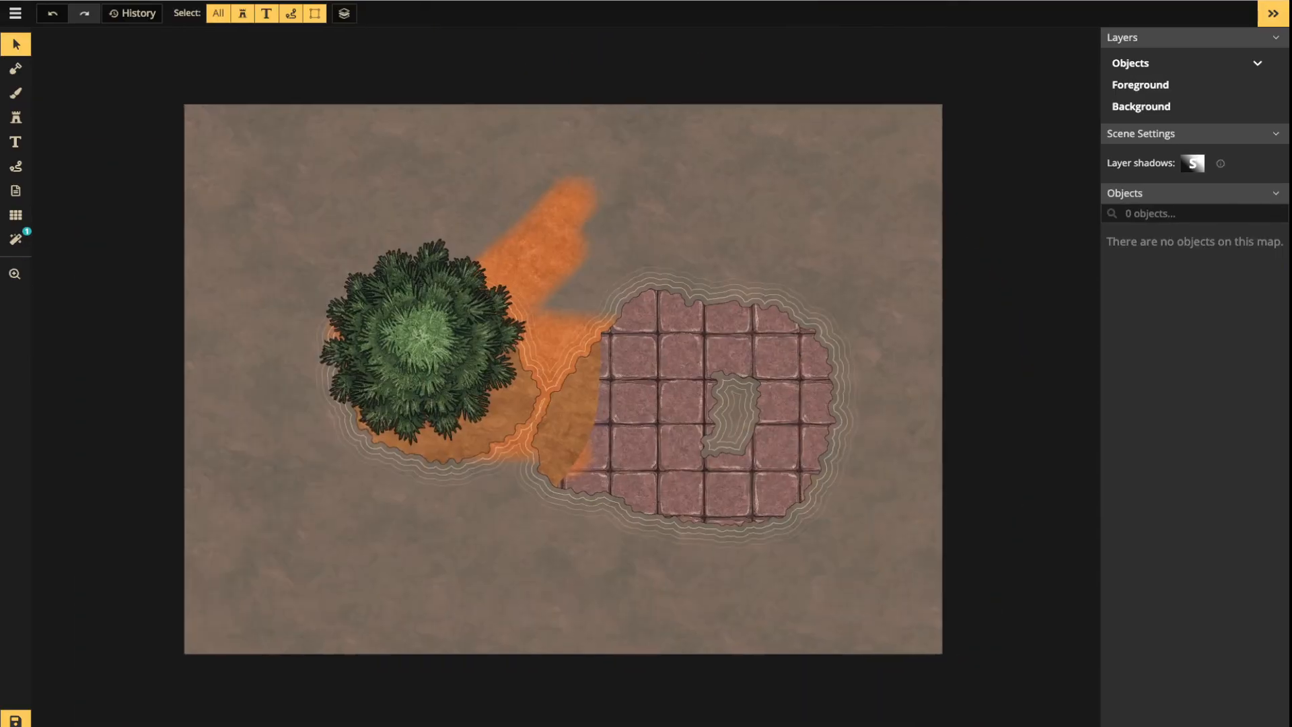